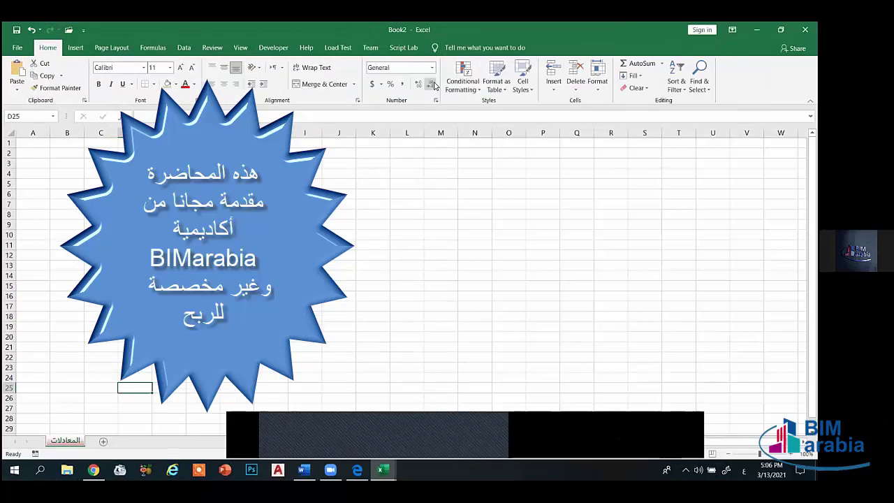
# - Select cell J18 on the empty المعادلات sheet and show the Page Layout tab
pyautogui.click(336, 316)
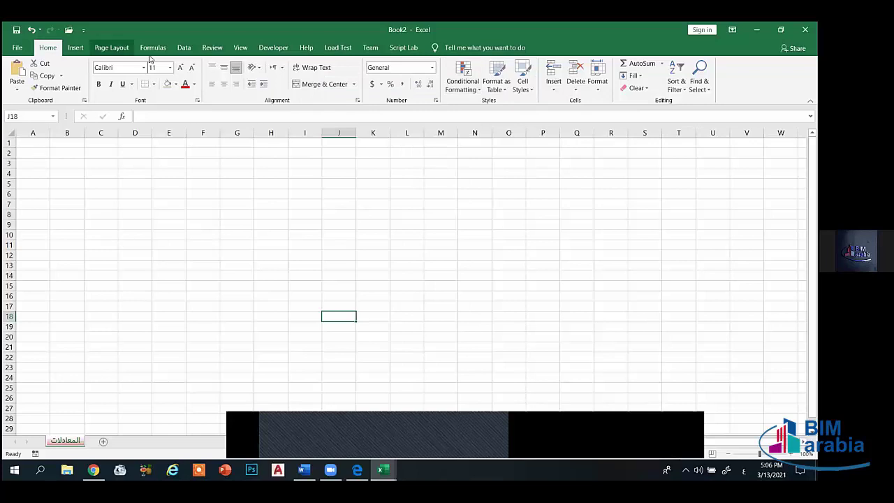
pyautogui.click(109, 47)
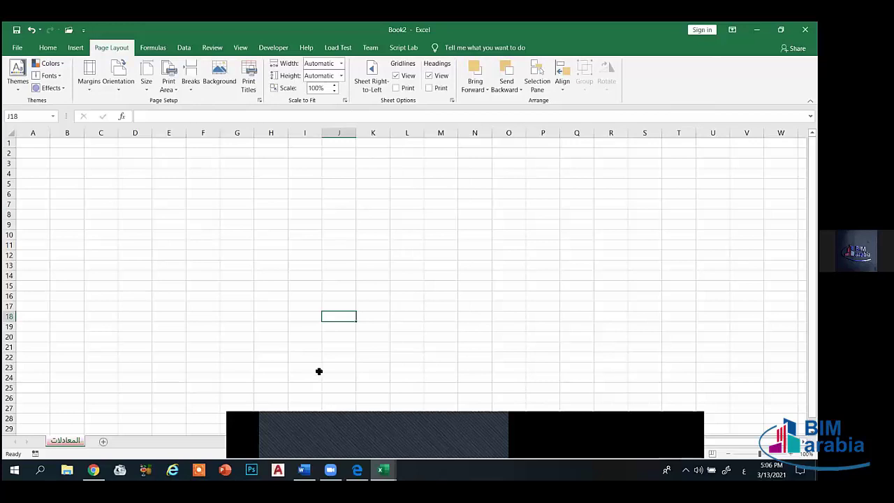
# - In Word's Document1, start a numbered list at '1.' that is left-to-right and left-aligned
pyautogui.moveTo(305, 464)
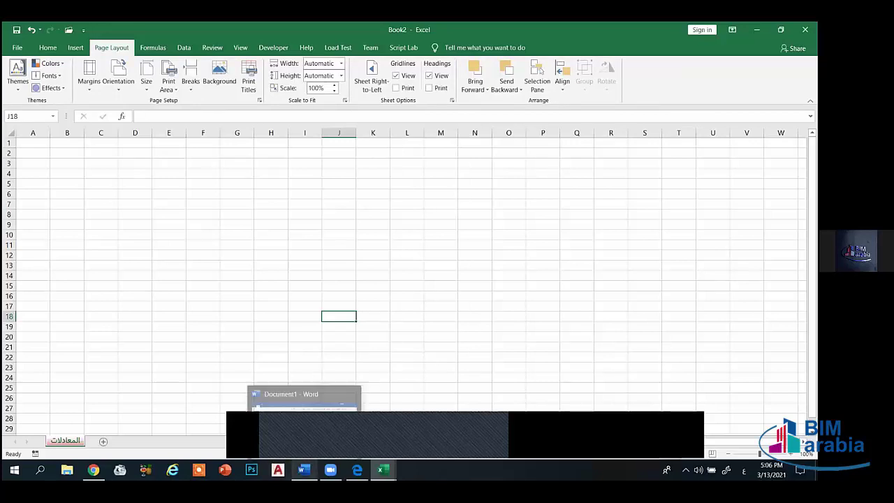
pyautogui.click(304, 429)
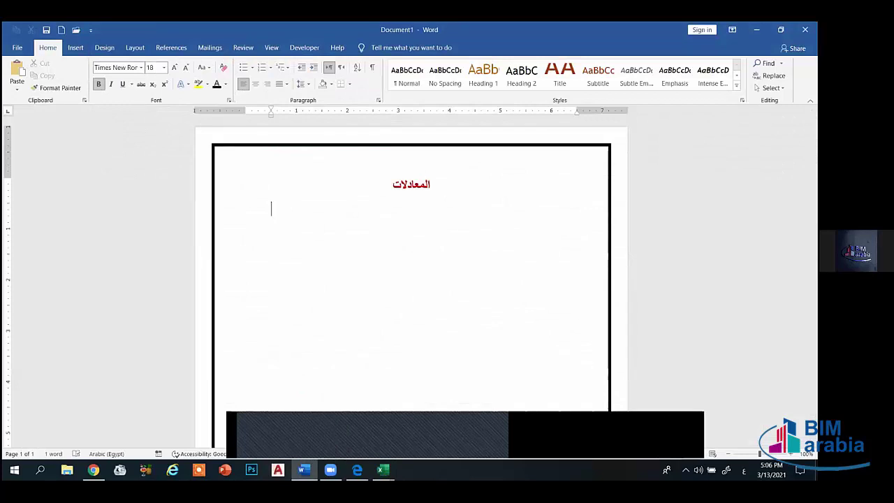
pyautogui.write('1.')
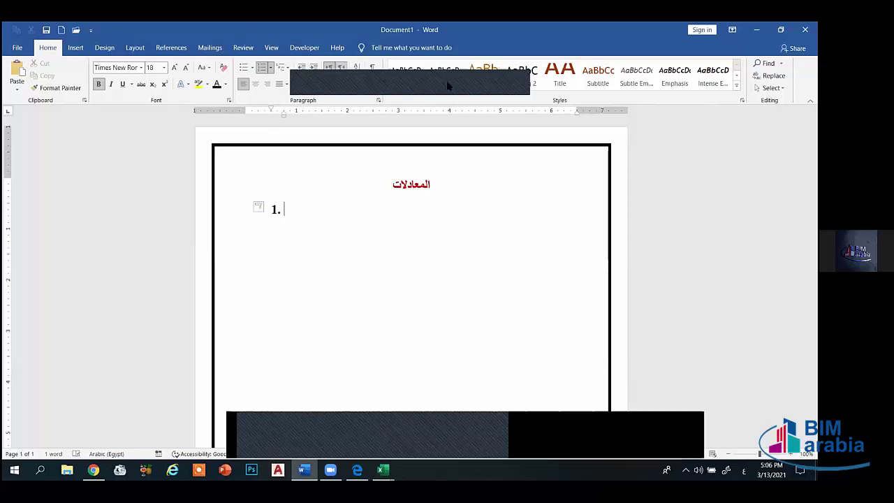
pyautogui.hotkey('ctrl', 'shift')
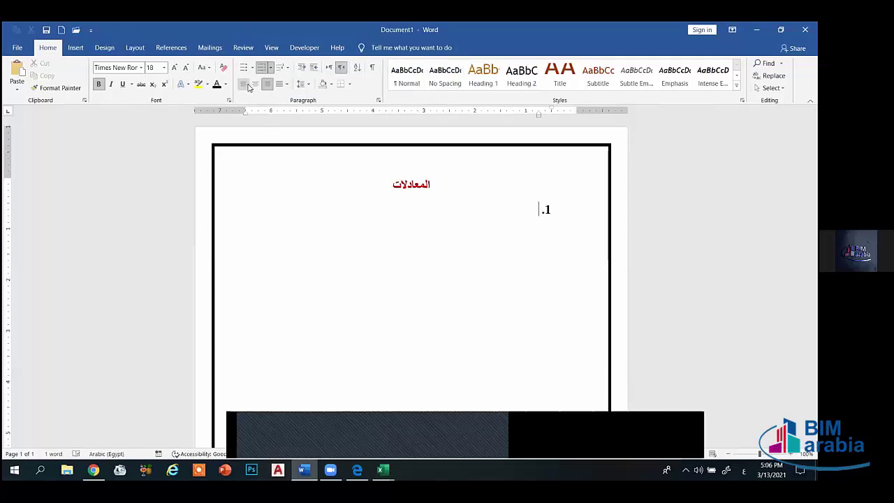
pyautogui.click(243, 84)
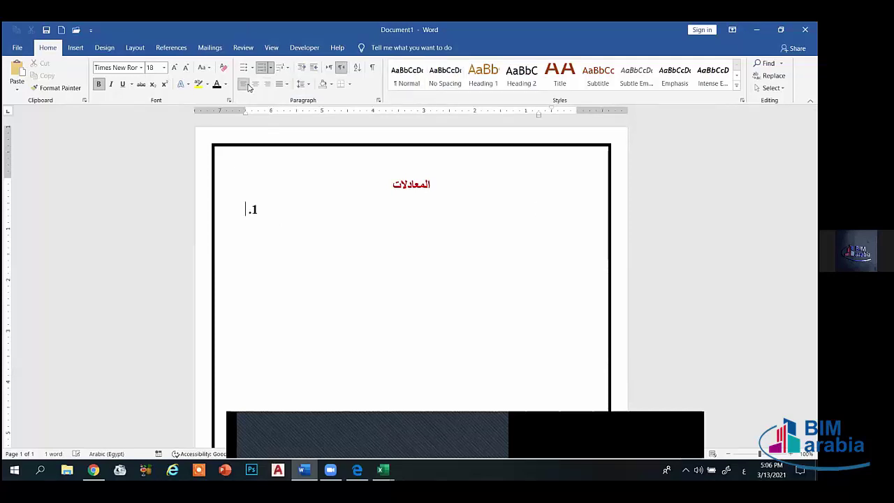
pyautogui.click(328, 67)
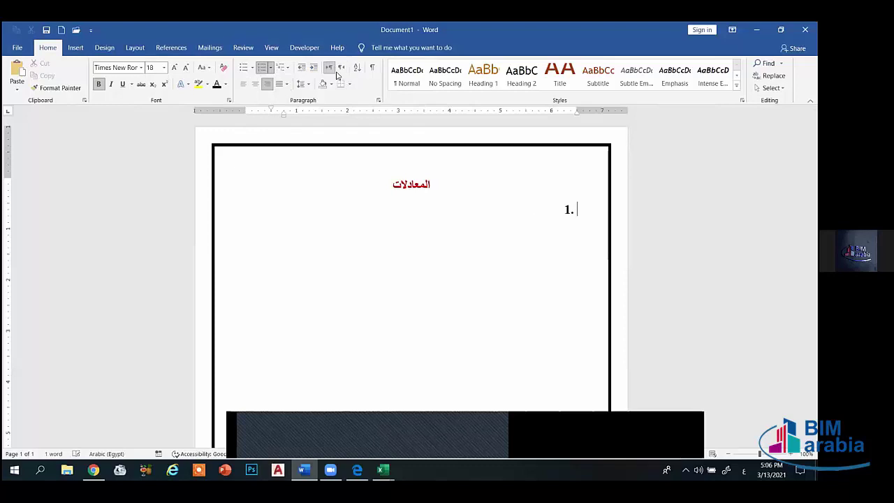
pyautogui.click(244, 84)
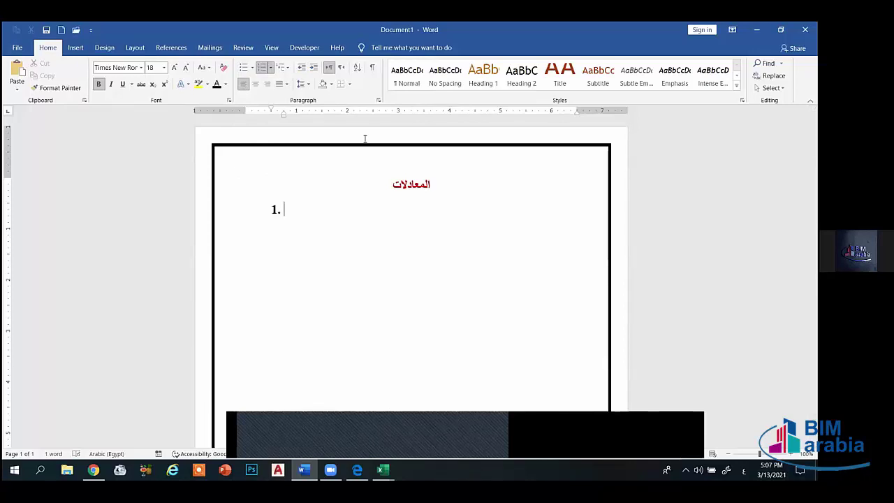
# - Switch typing to English and list Sum, Average, Max and Min as items 1–4
pyautogui.write('س أ')
pyautogui.press('BackSpace')
pyautogui.press('BackSpace')
pyautogui.press('BackSpace')
pyautogui.hotkey('alt', 'shift')
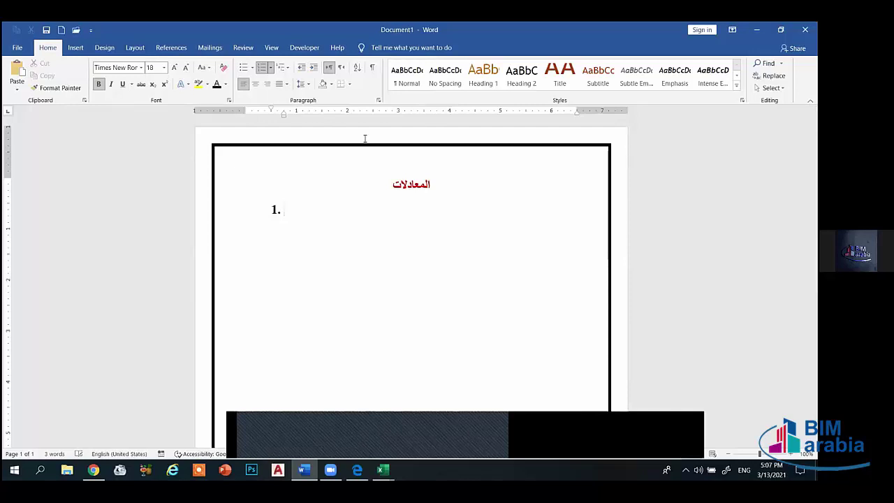
pyautogui.write('Sum.')
pyautogui.press('Return')
pyautogui.write('Average.')
pyautogui.press('Return')
pyautogui.write('Max')
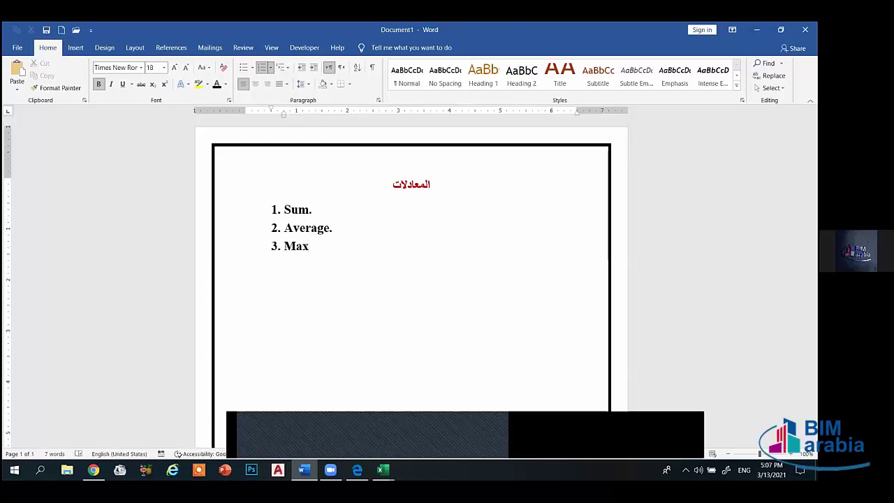
pyautogui.write('.')
pyautogui.press('Return')
pyautogui.write('Min.')
pyautogui.press('Return')
# - Add Large, Small, Count, CountA, CountBlank and Round as items 5–10
pyautogui.write('Larh')
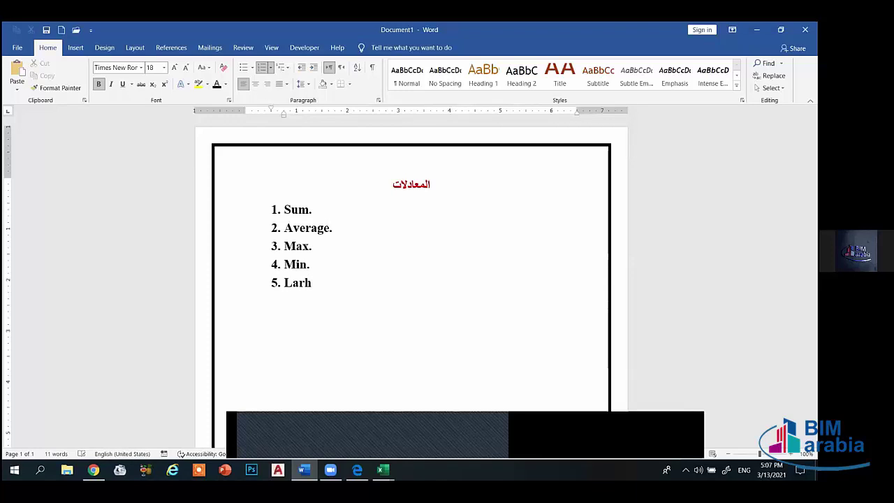
pyautogui.press('BackSpace')
pyautogui.write('ge.')
pyautogui.press('Return')
pyautogui.write('Small.')
pyautogui.press('Return')
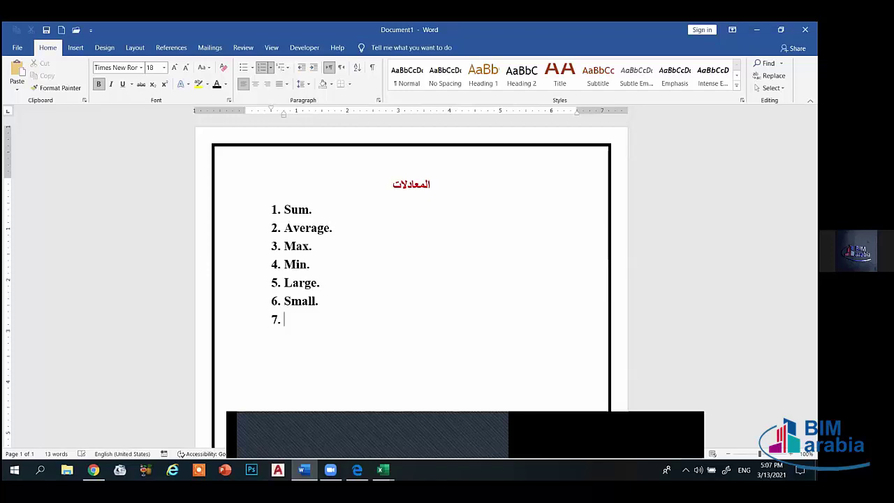
pyautogui.write('Count.')
pyautogui.press('Return')
pyautogui.write('Count')
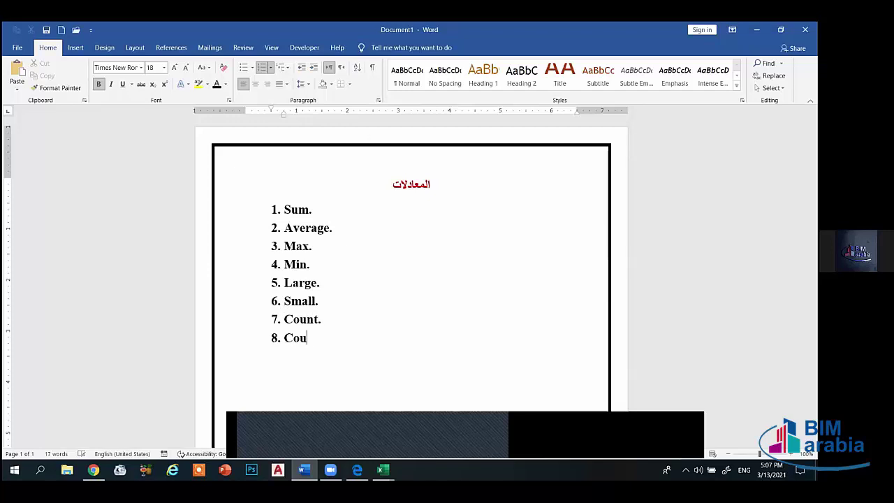
pyautogui.write('A.')
pyautogui.press('Return')
pyautogui.write('Count')
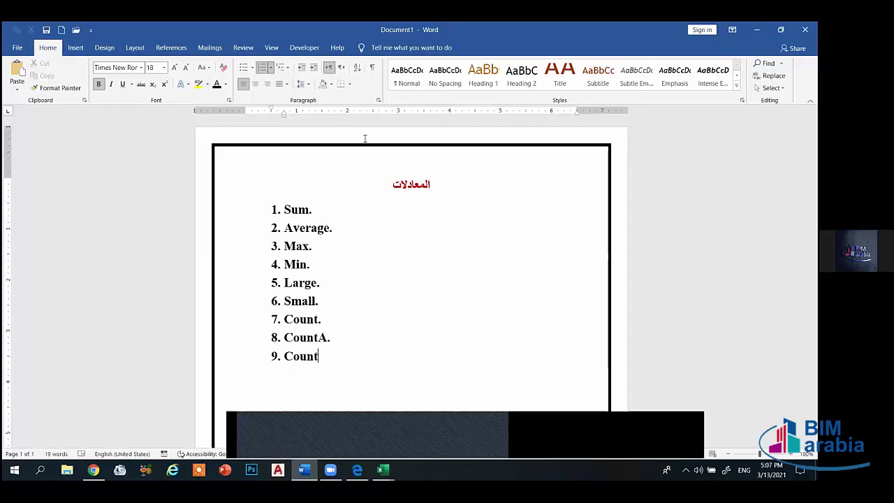
pyautogui.write('Blank.')
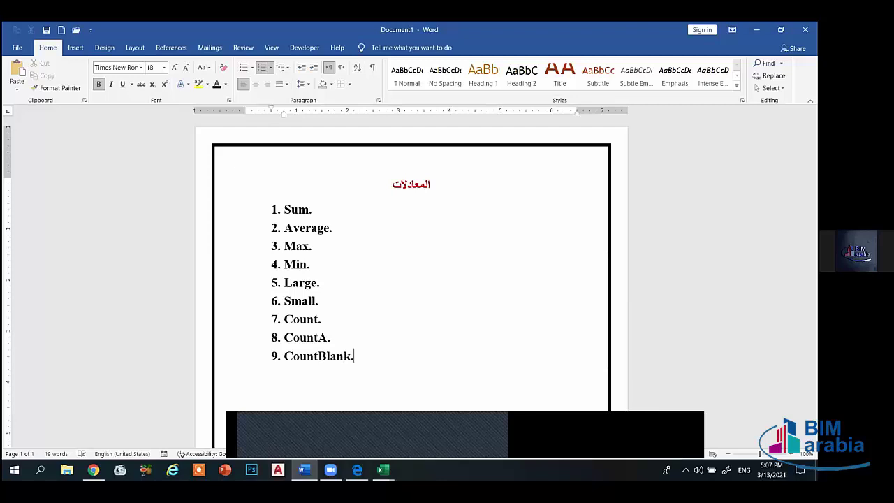
pyautogui.press('Return')
pyautogui.write('Round.')
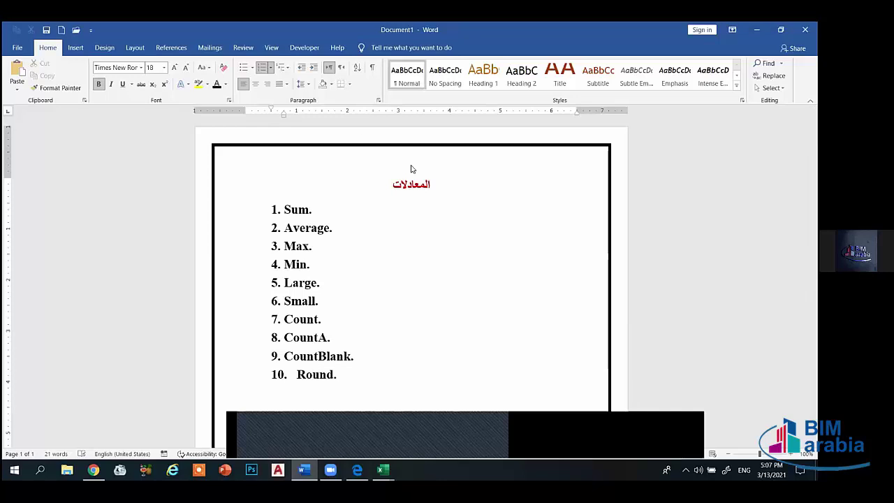
# - Add an empty item 11 and set Follow number with to Space in Adjust List Indents
pyautogui.scroll(-3, 501, 202)
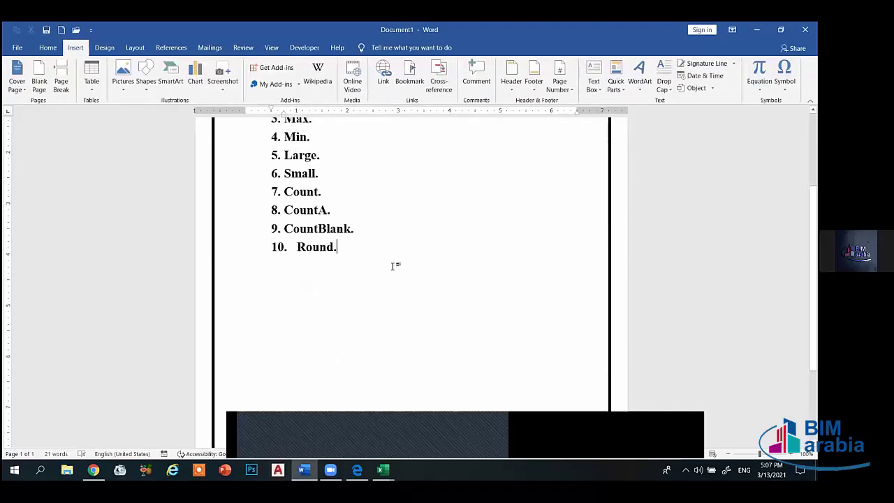
pyautogui.press('Return')
pyautogui.rightClick(305, 267)
pyautogui.press('Escape')
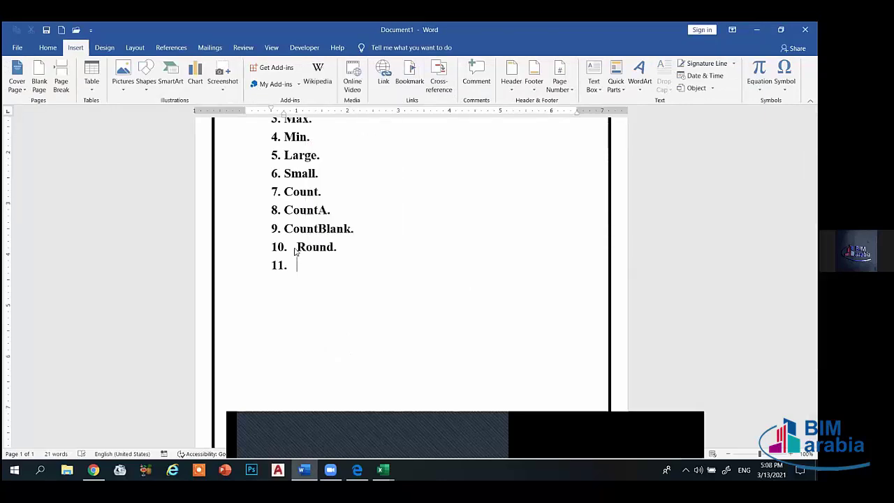
pyautogui.rightClick(298, 249)
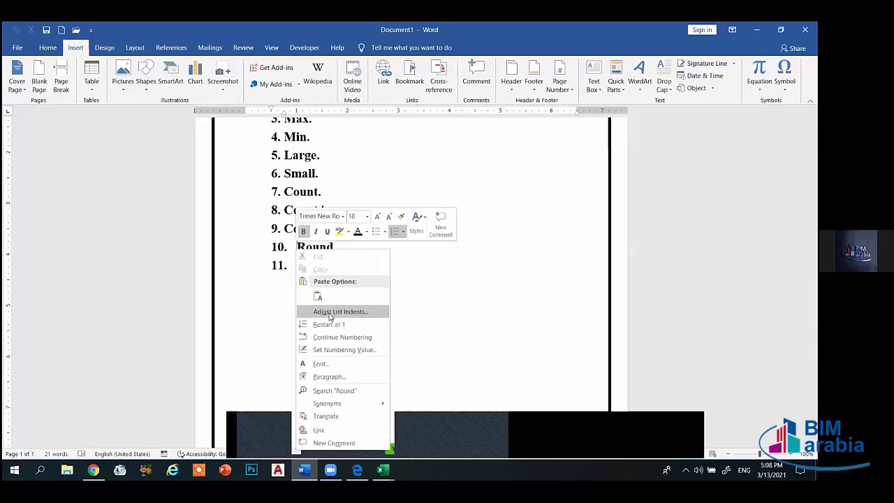
pyautogui.press('Escape')
pyautogui.rightClick(335, 248)
pyautogui.click(370, 327)
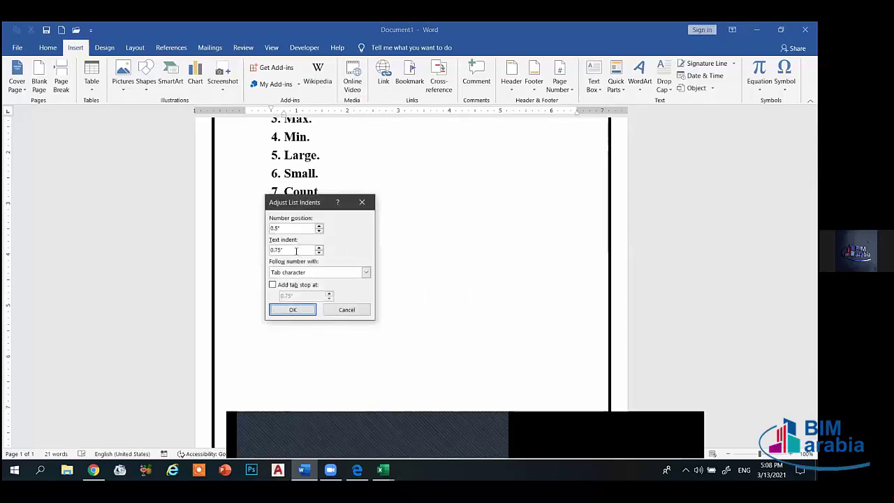
pyautogui.click(297, 273)
pyautogui.click(295, 288)
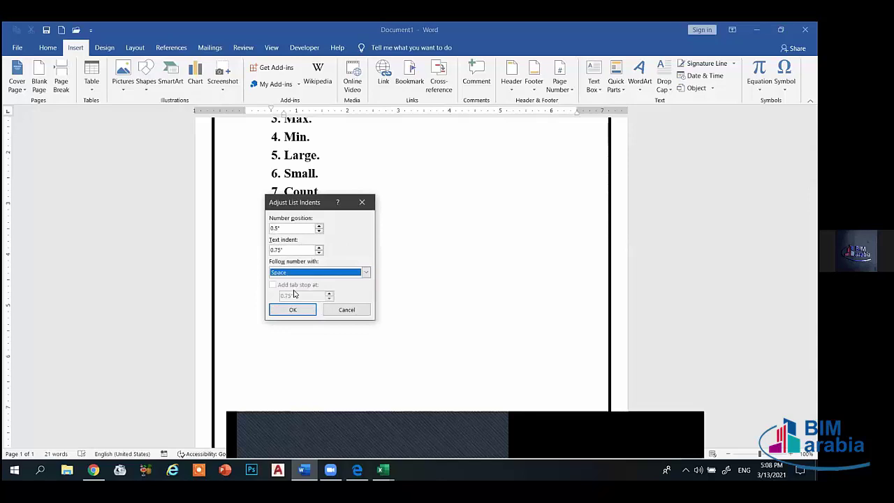
pyautogui.click(293, 309)
pyautogui.click(298, 265)
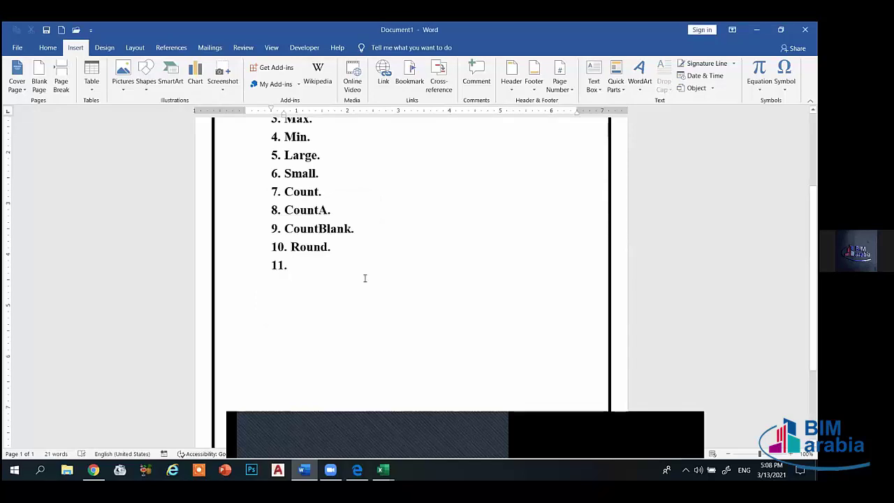
# - Add 'IF العادية.' and 'IF المركبة' as items 11 and 12
pyautogui.write('IF')
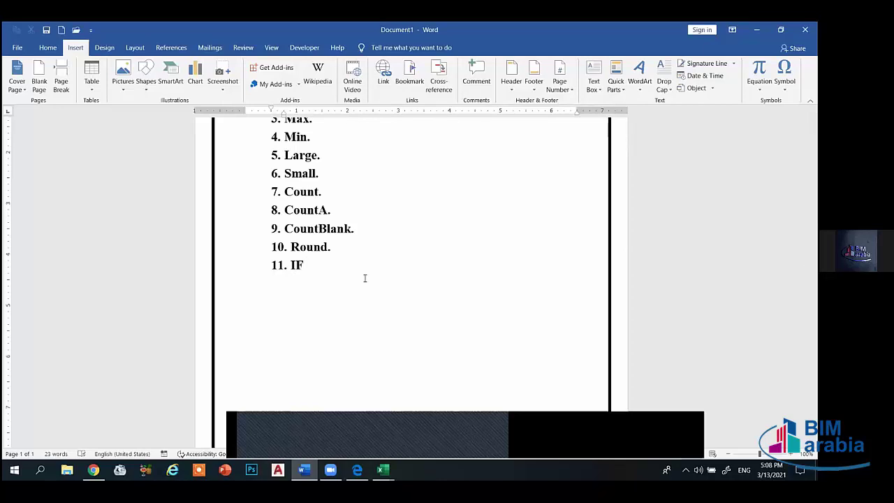
pyautogui.hotkey('alt', 'shift')
pyautogui.write('العا')
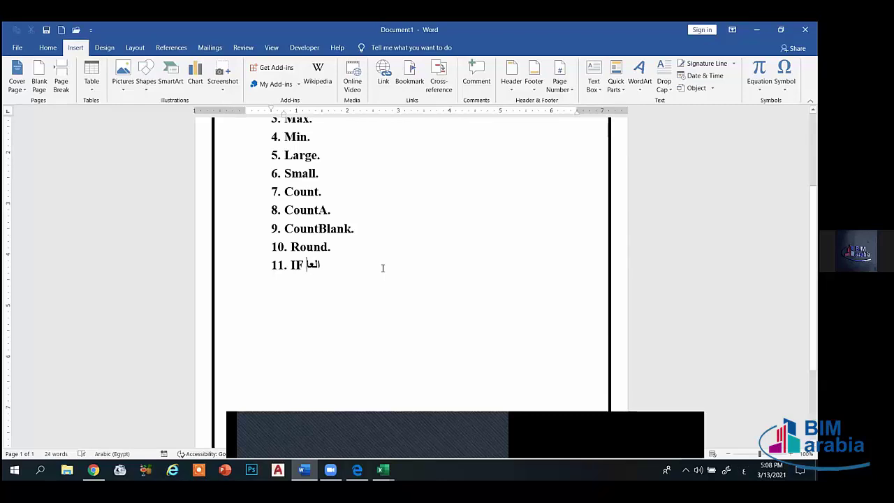
pyautogui.write('دية')
pyautogui.hotkey('alt', 'shift')
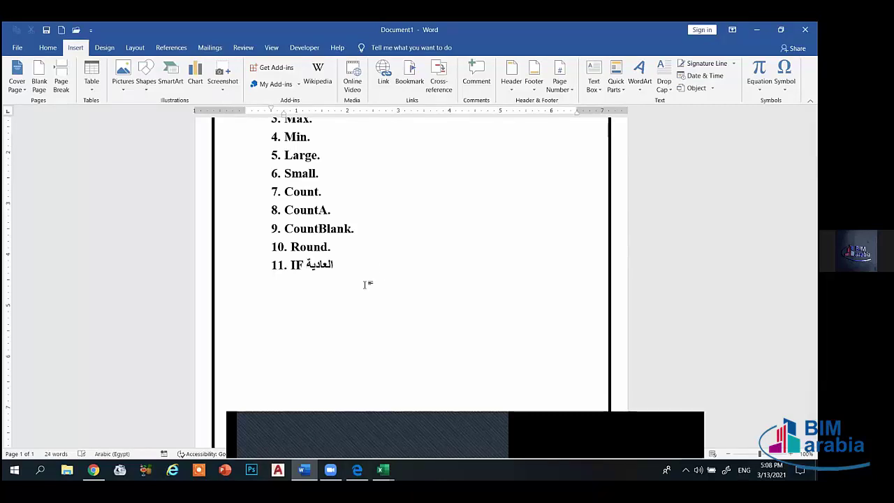
pyautogui.write('.')
pyautogui.press('Return')
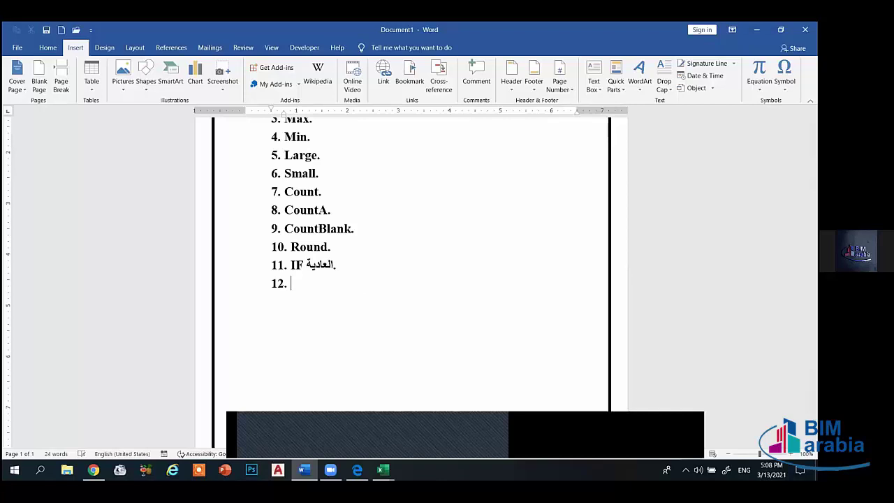
pyautogui.write('IF')
pyautogui.hotkey('alt', 'shift')
pyautogui.write('المركبة')
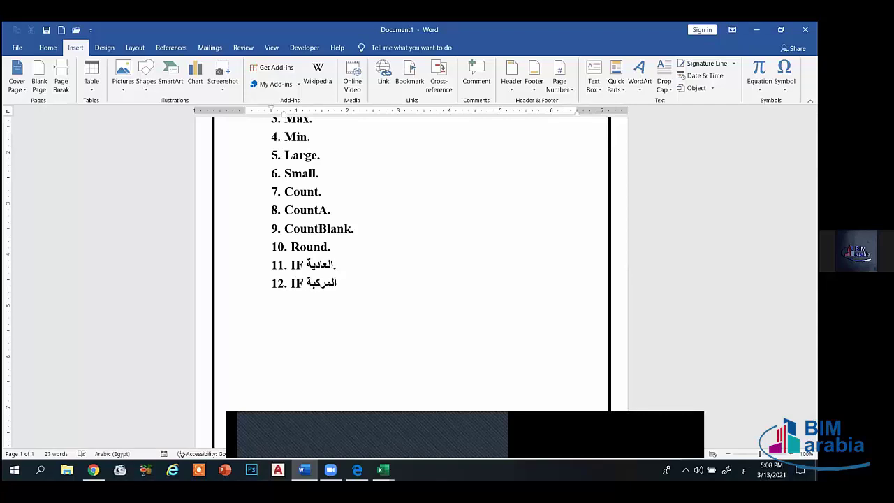
pyautogui.hotkey('alt', 'shift')
pyautogui.press('Return')
# - Add SUMIF, COUNTIF, VLookup, Hlookup, Left and Right as items 13–18
pyautogui.write('SU')
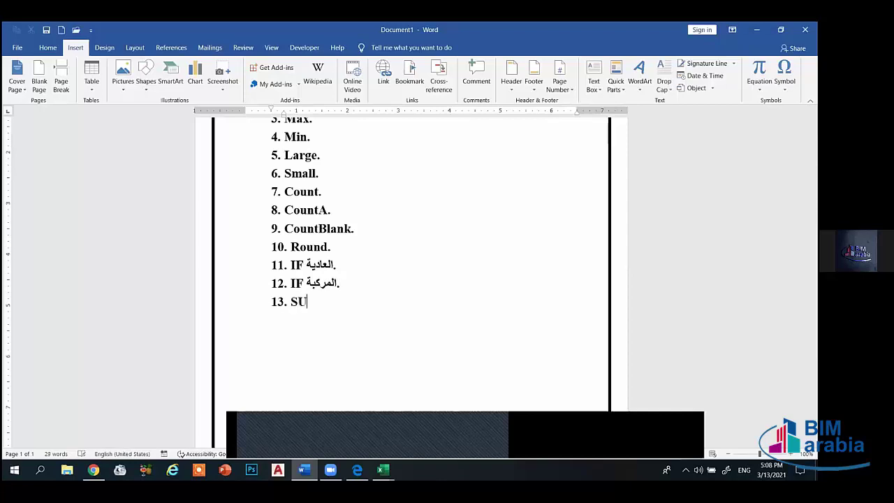
pyautogui.write('N')
pyautogui.press('BackSpace')
pyautogui.write('MIF.')
pyautogui.press('Return')
pyautogui.write('COUNTIF')
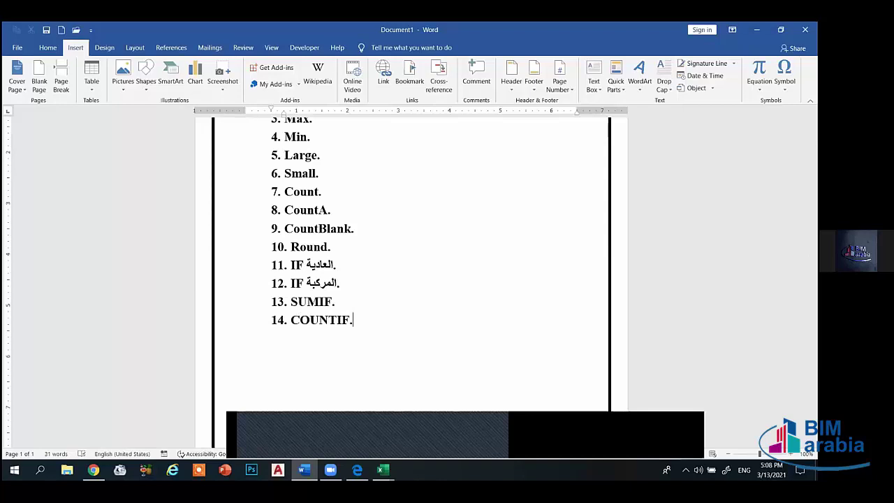
pyautogui.write('.')
pyautogui.press('Return')
pyautogui.write('VLookup')
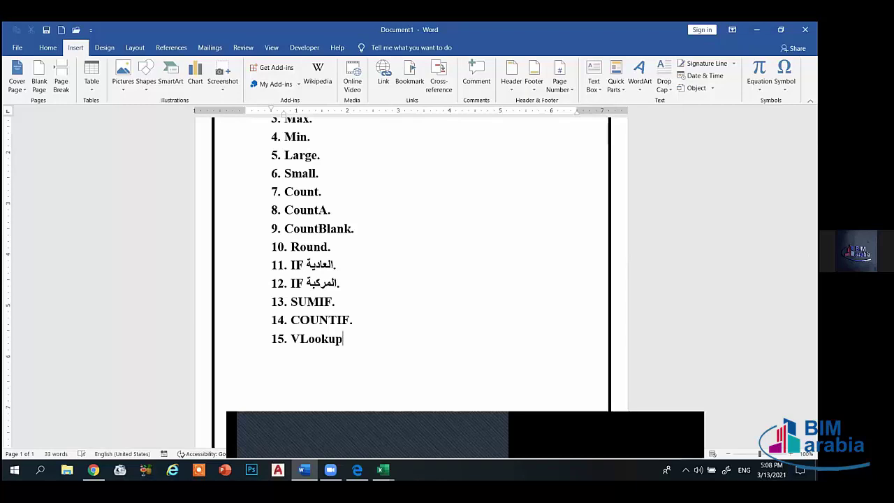
pyautogui.write('.')
pyautogui.press('Return')
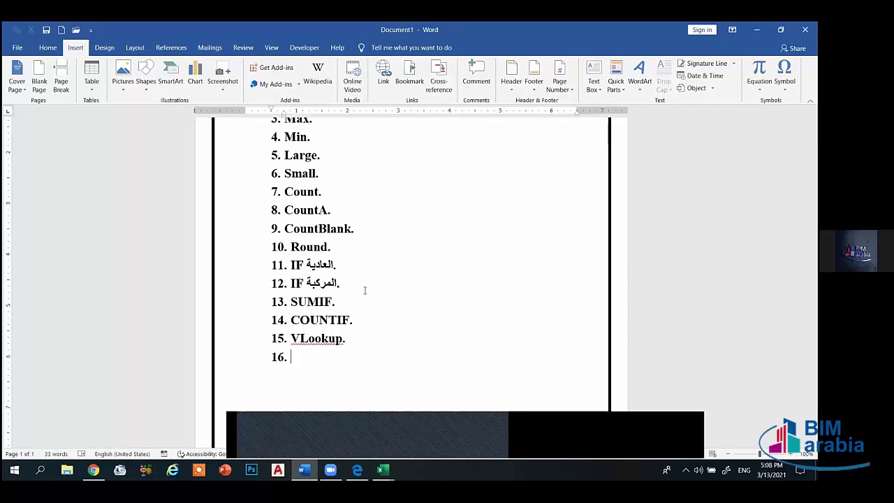
pyautogui.write('Hlookup.')
pyautogui.press('Return')
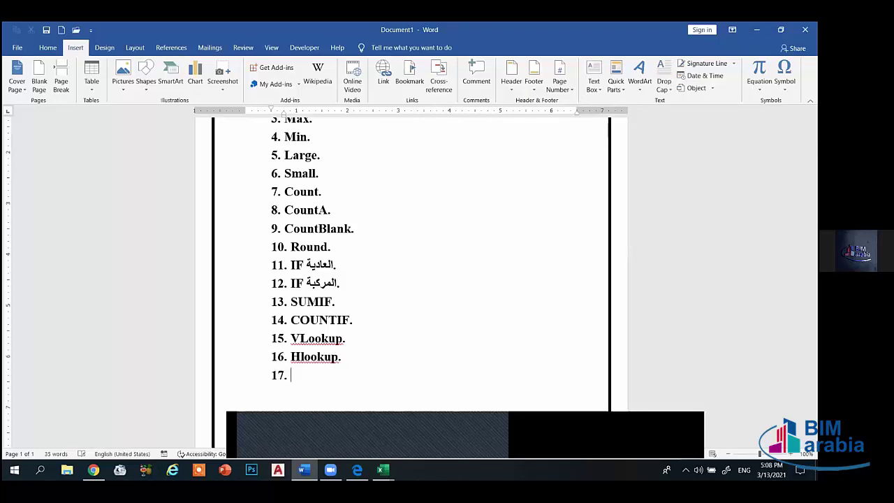
pyautogui.write('Left.')
pyautogui.press('Return')
pyautogui.write('Rig')
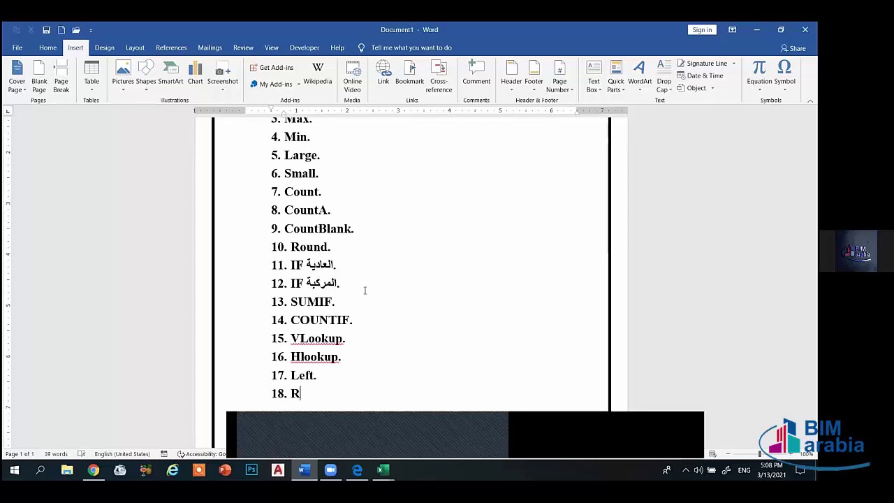
pyautogui.write('ht.')
pyautogui.press('Return')
# - Add Day, Month, Year, Text and Mid, then type '25. Round' further down the list
pyautogui.write('Day')
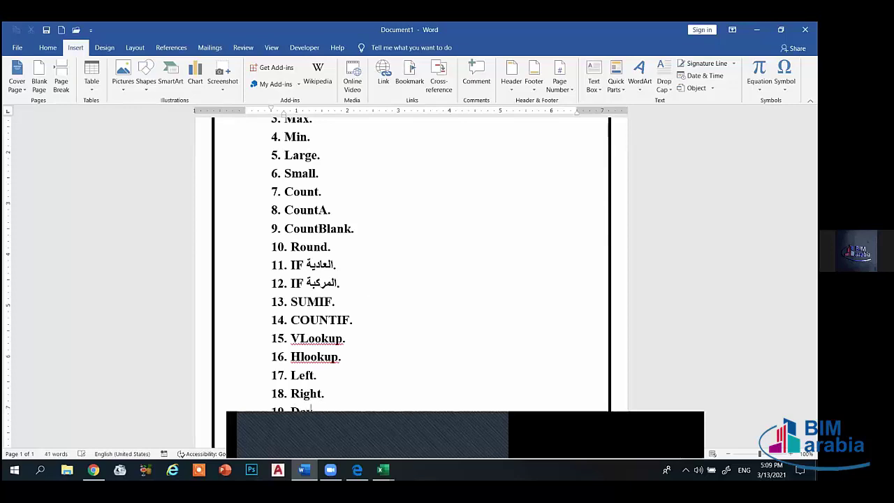
pyautogui.write('.')
pyautogui.press('Return')
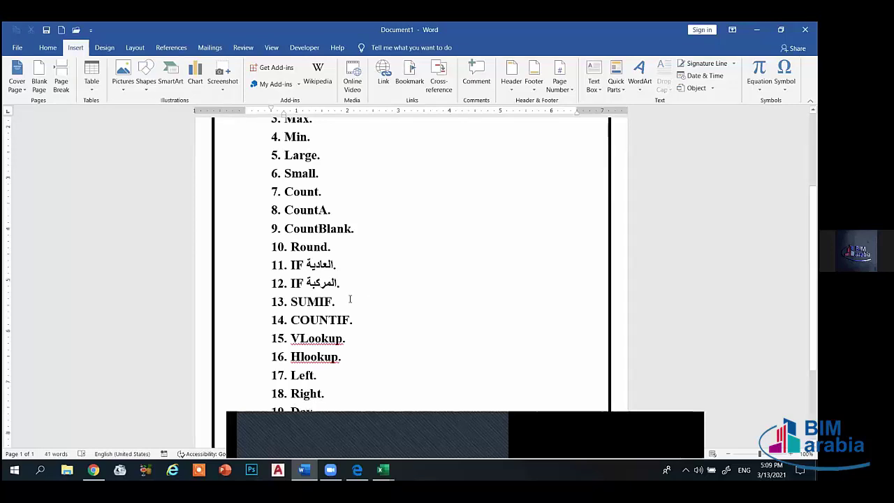
pyautogui.write('Month')
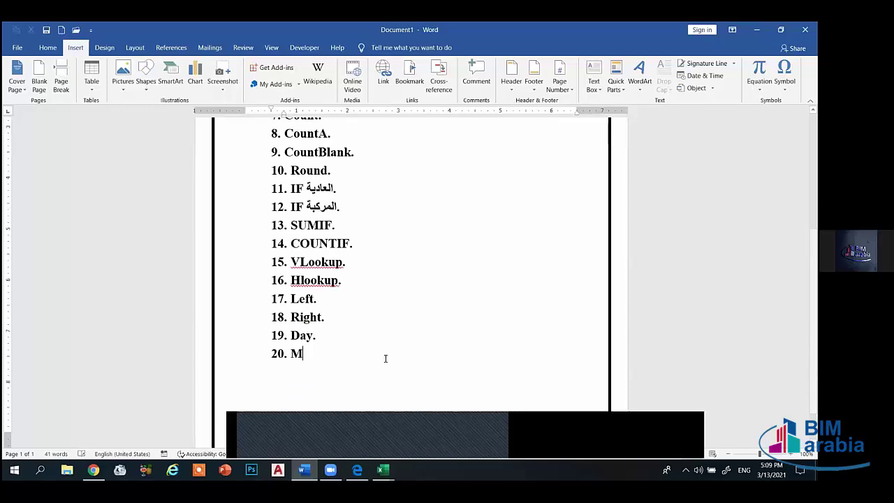
pyautogui.write('.')
pyautogui.press('Return')
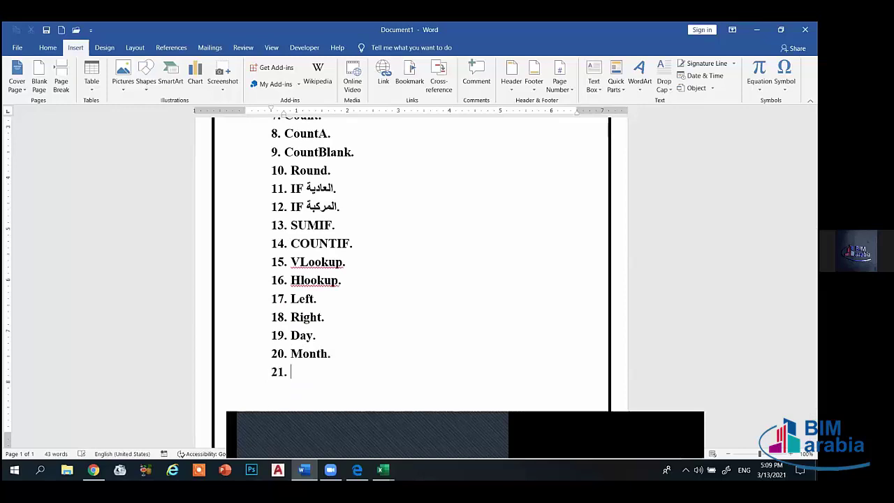
pyautogui.write('Year.')
pyautogui.press('Return')
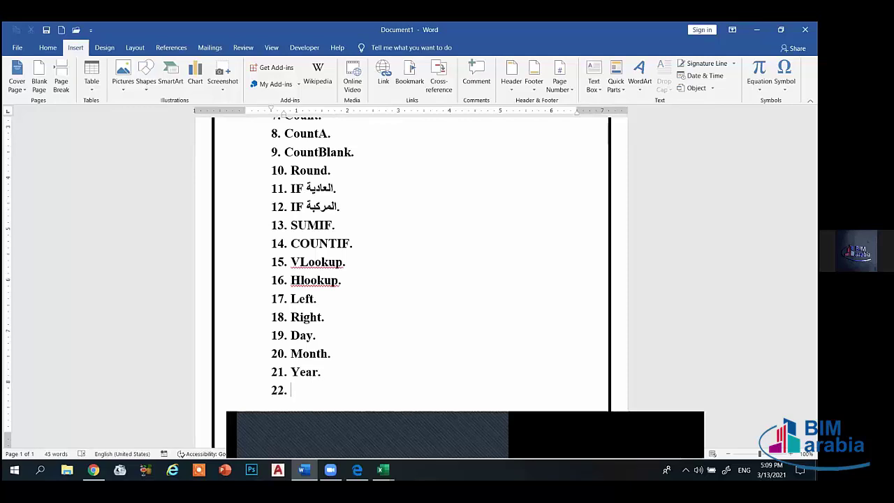
pyautogui.write('Text.')
pyautogui.press('Return')
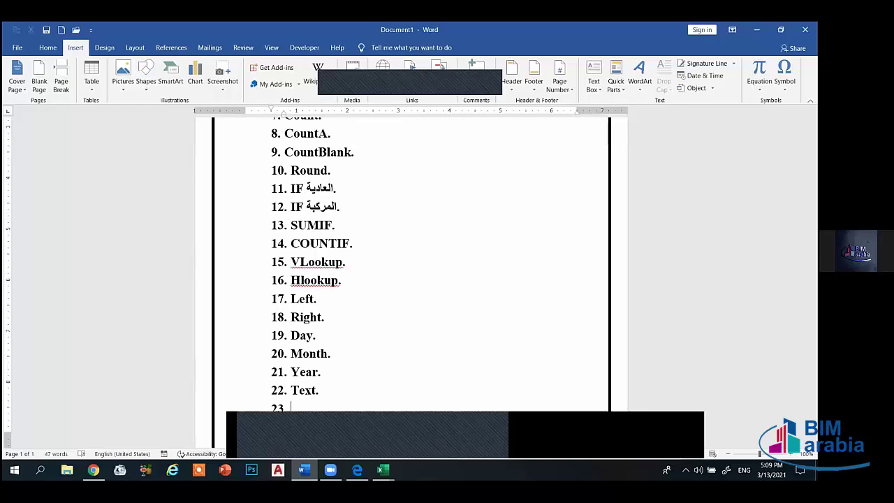
pyautogui.write('MI')
pyautogui.press('BackSpace')
pyautogui.write('id')
pyautogui.write('.')
pyautogui.scroll(-3, 385, 359)
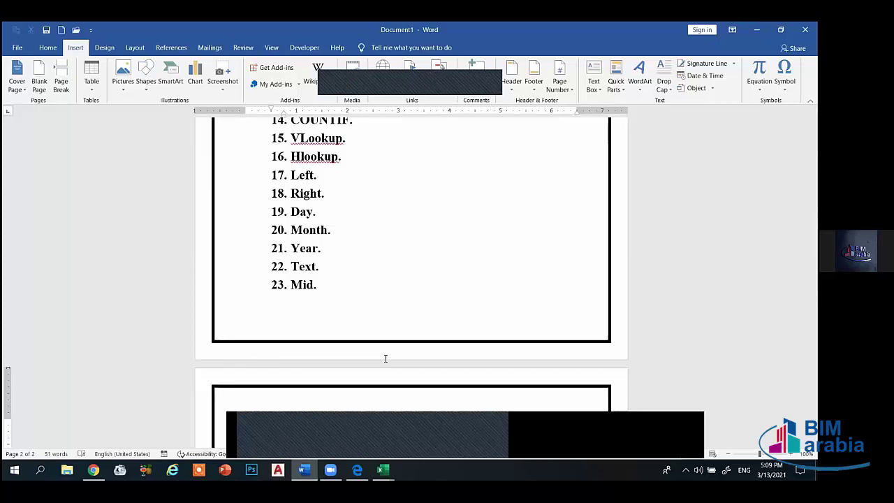
pyautogui.scroll(-1, 412, 230)
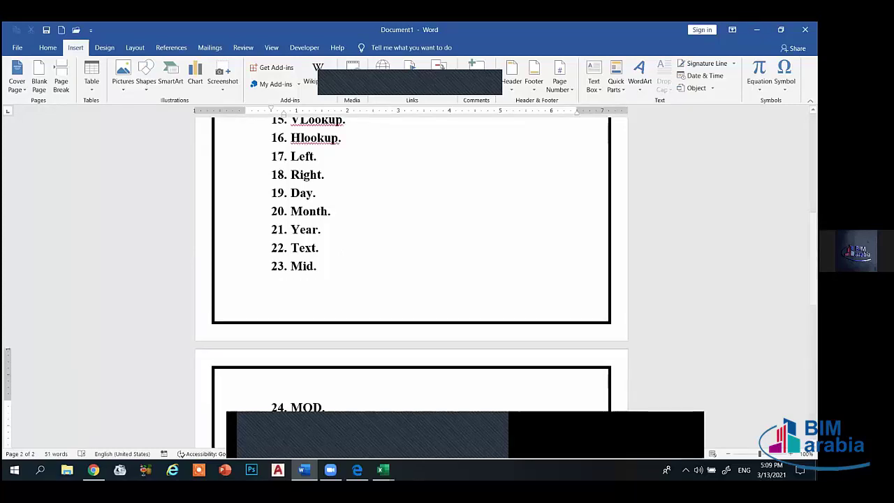
pyautogui.write('25. Round')
pyautogui.scroll(-1, 385, 359)
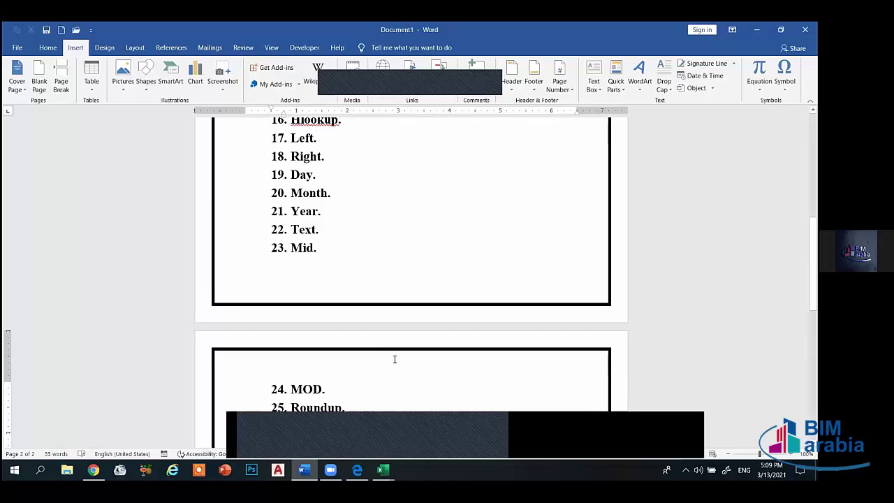
pyautogui.scroll(3, 385, 400)
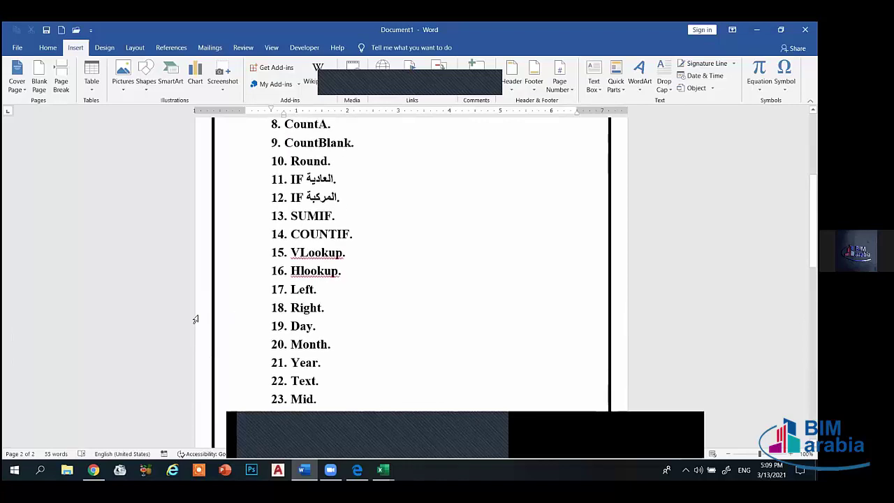
# - Change VLookup to VLOOKUP and add Hlookup to the spelling dictionary
pyautogui.rightClick(335, 252)
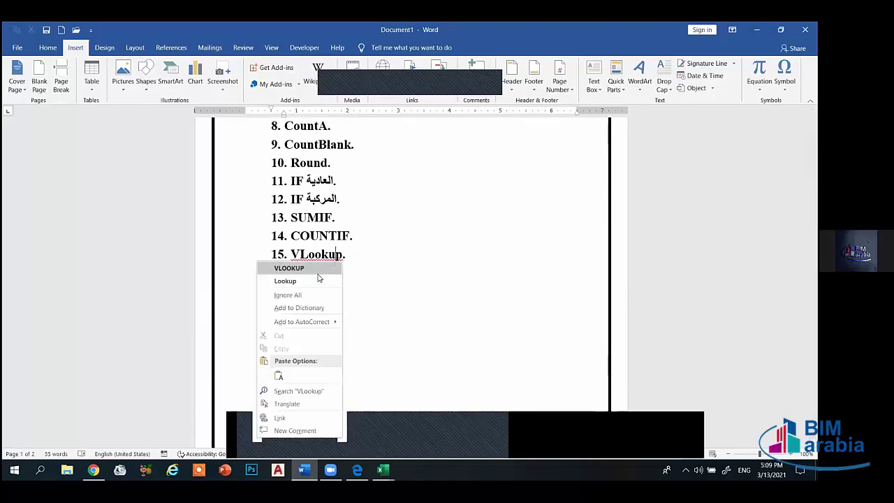
pyautogui.press('Escape')
pyautogui.rightClick(312, 272)
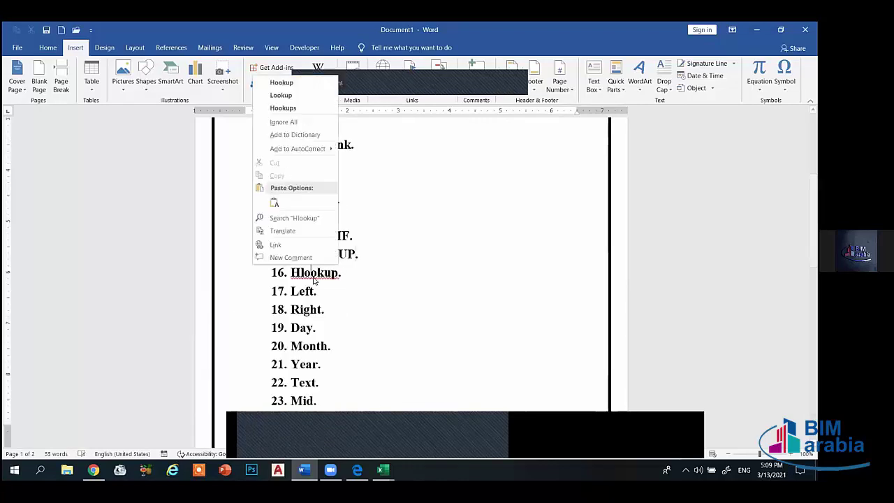
pyautogui.click(297, 134)
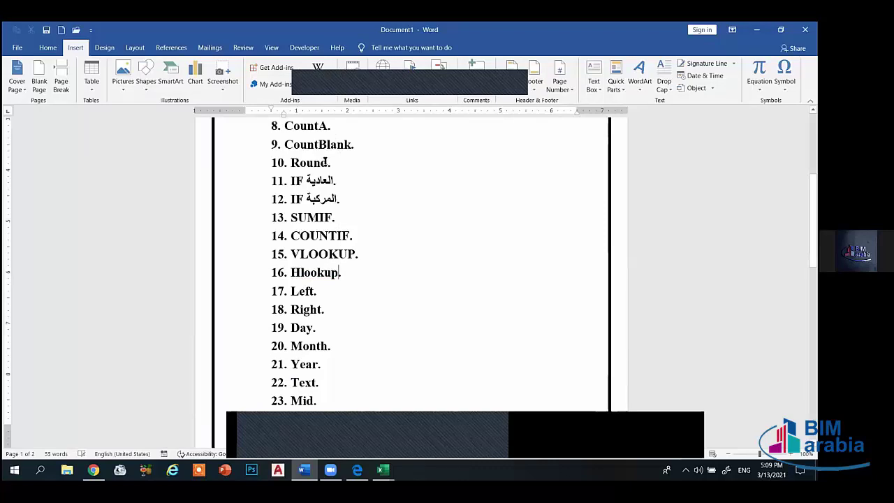
pyautogui.rightClick(332, 272)
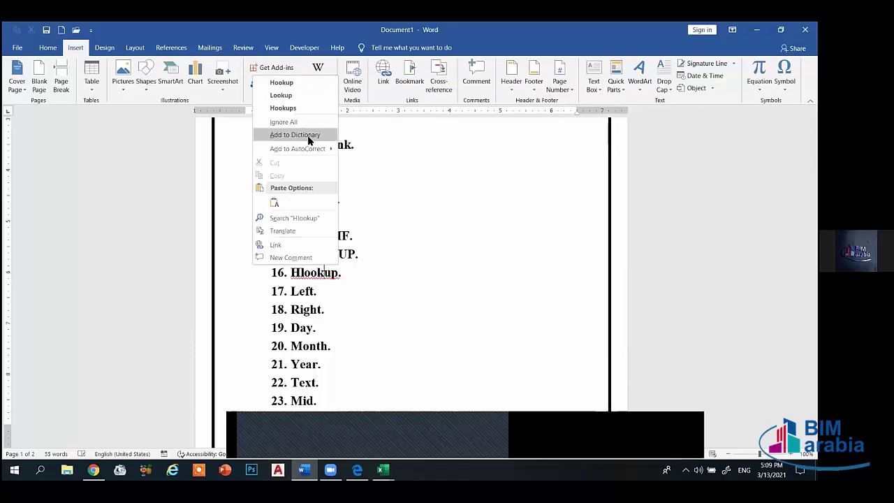
pyautogui.click(310, 136)
# - Clear the spelling flag on RoundDown with Ignore All, keeping it as one word
pyautogui.scroll(6, 357, 272)
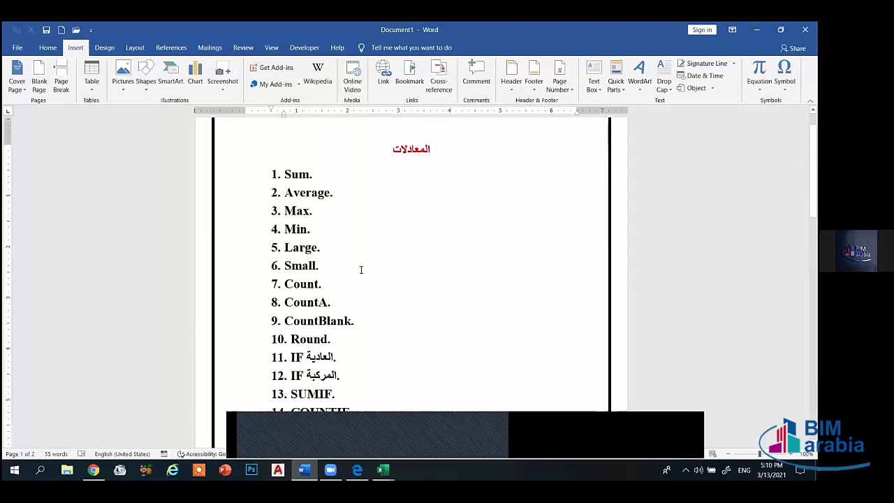
pyautogui.scroll(-7, 387, 184)
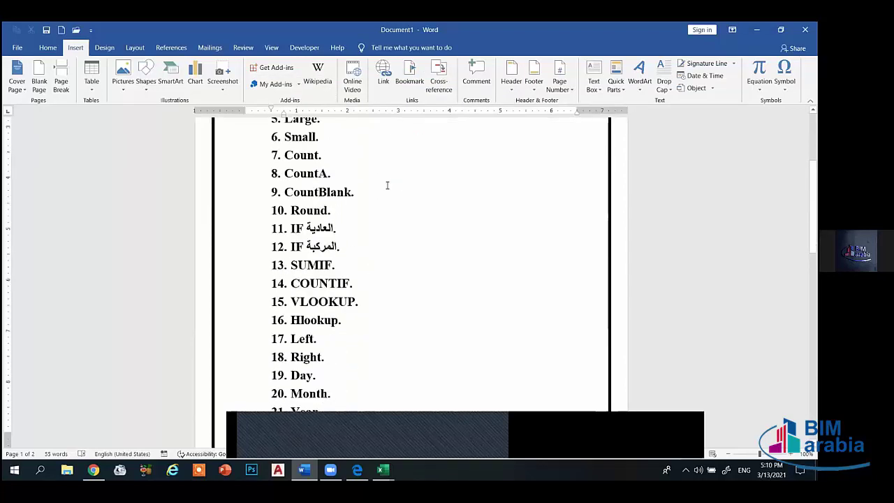
pyautogui.scroll(-5, 362, 291)
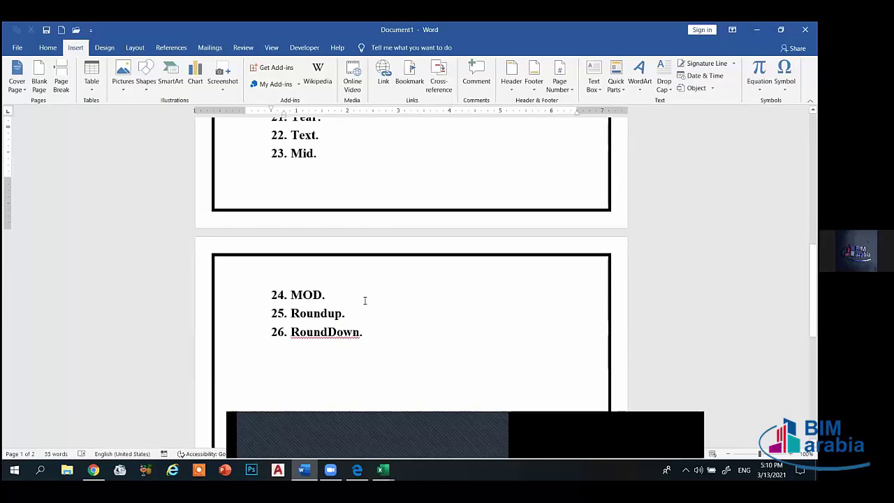
pyautogui.rightClick(341, 336)
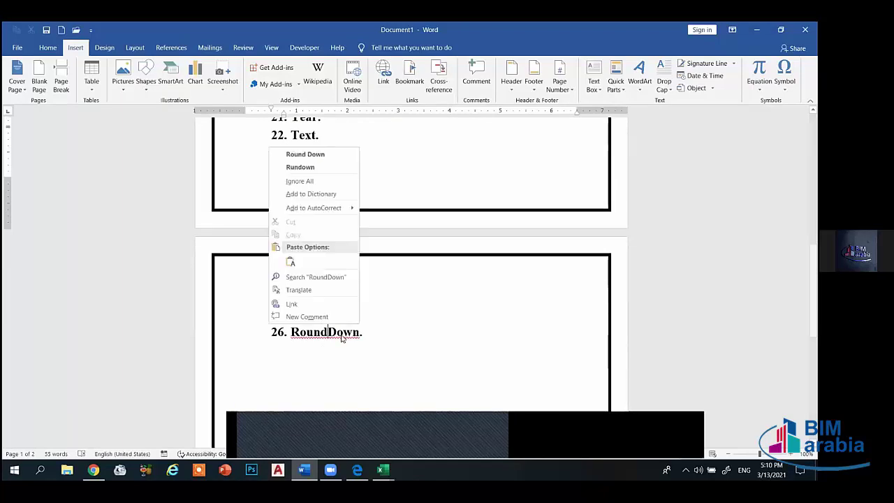
pyautogui.click(305, 154)
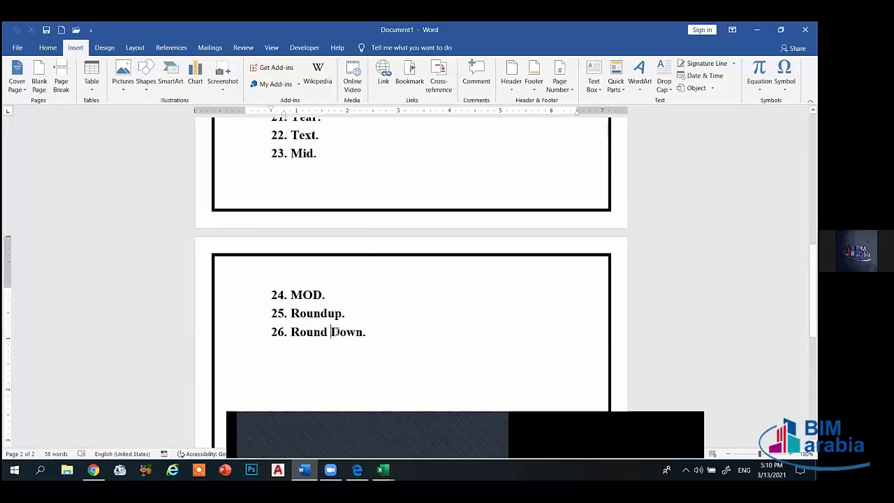
pyautogui.hotkey('ctrl', 'z')
pyautogui.press('Return')
pyautogui.press('BackSpace')
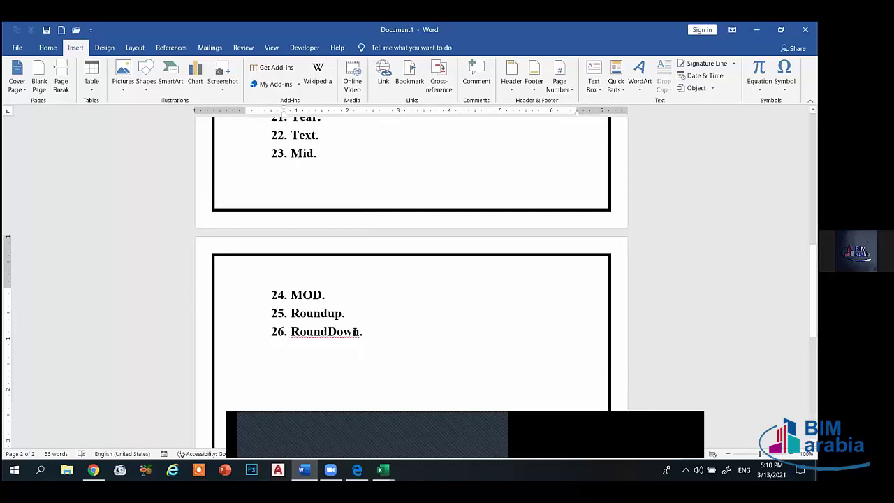
pyautogui.rightClick(355, 331)
pyautogui.click(300, 180)
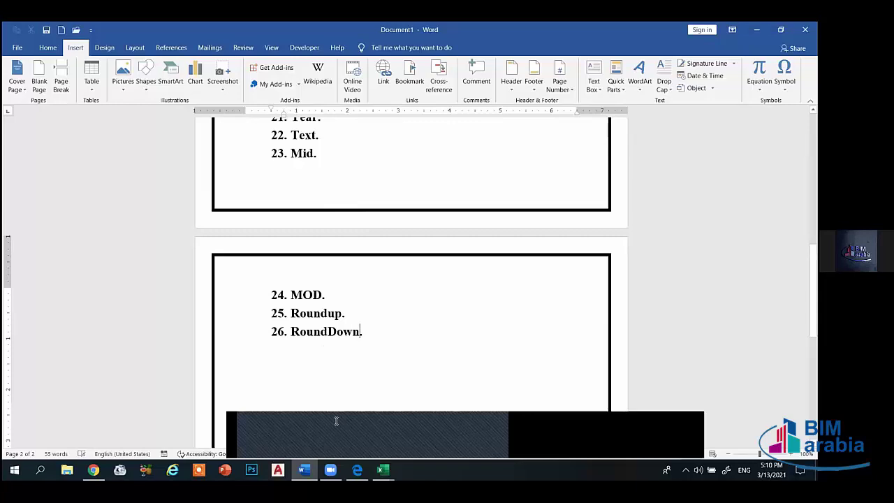
# - Zoom in on the Excel formulas image in Photos, then return to Book2 in Excel
pyautogui.moveTo(383, 470)
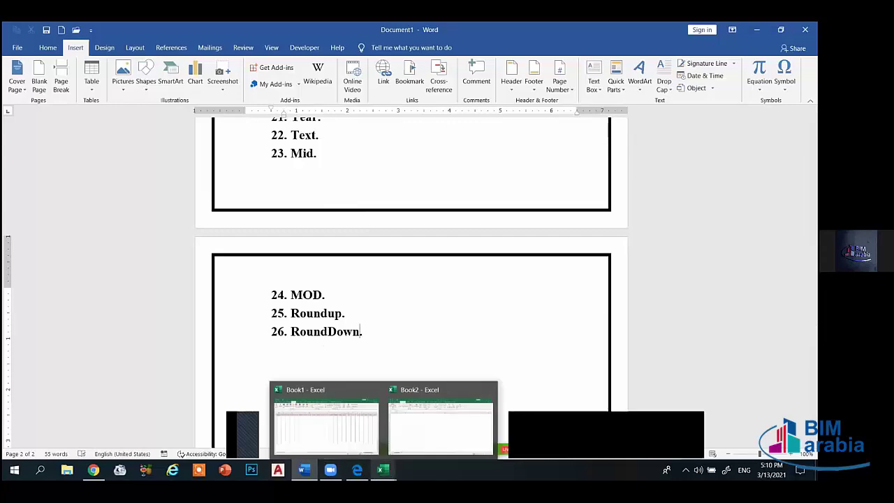
pyautogui.moveTo(330, 469)
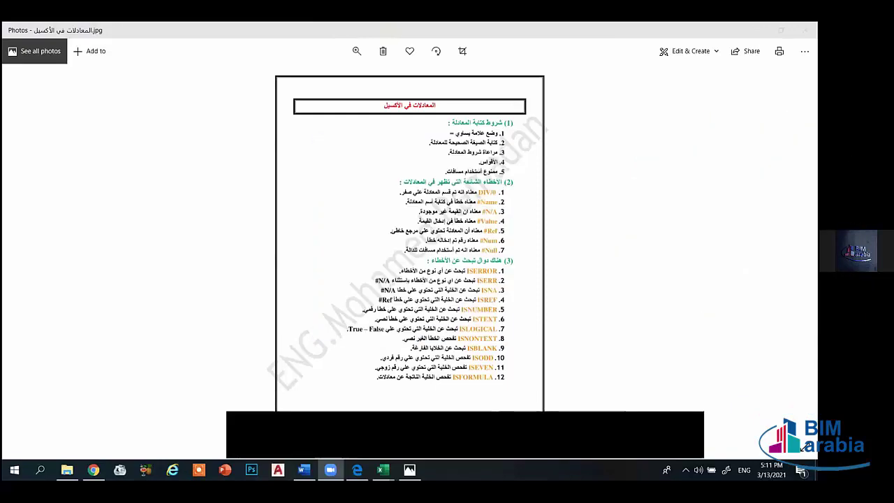
pyautogui.click(356, 51)
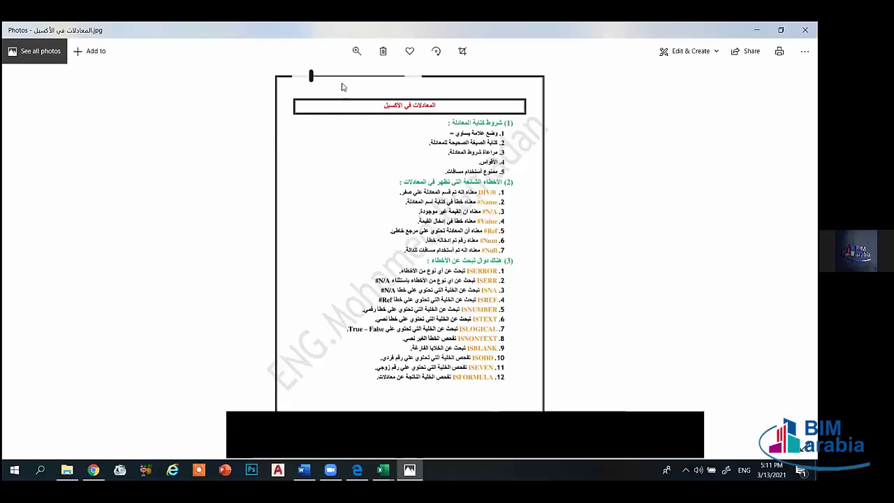
pyautogui.moveTo(313, 76)
pyautogui.mouseDown()
pyautogui.moveTo(343, 77)
pyautogui.moveTo(315, 75)
pyautogui.mouseUp()
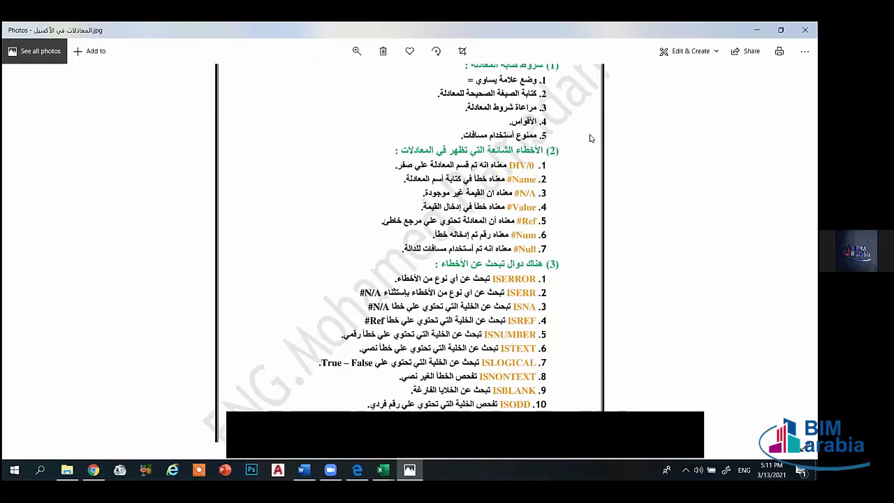
pyautogui.click(383, 469)
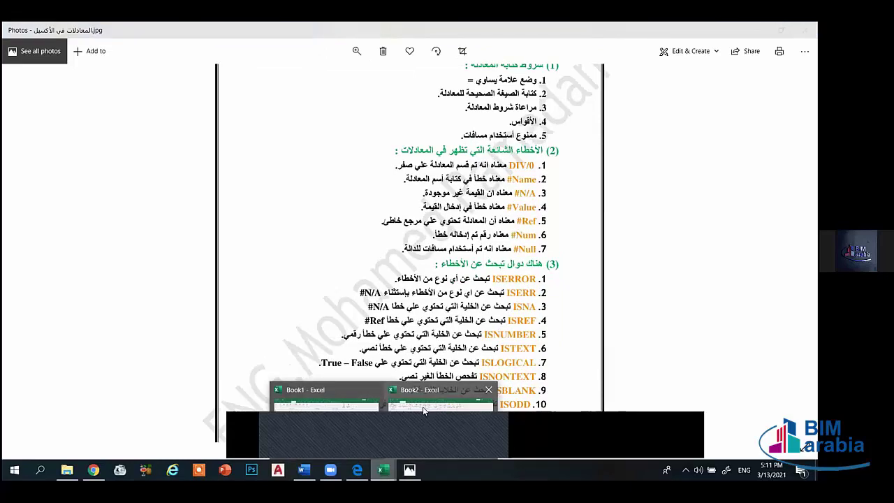
pyautogui.click(424, 410)
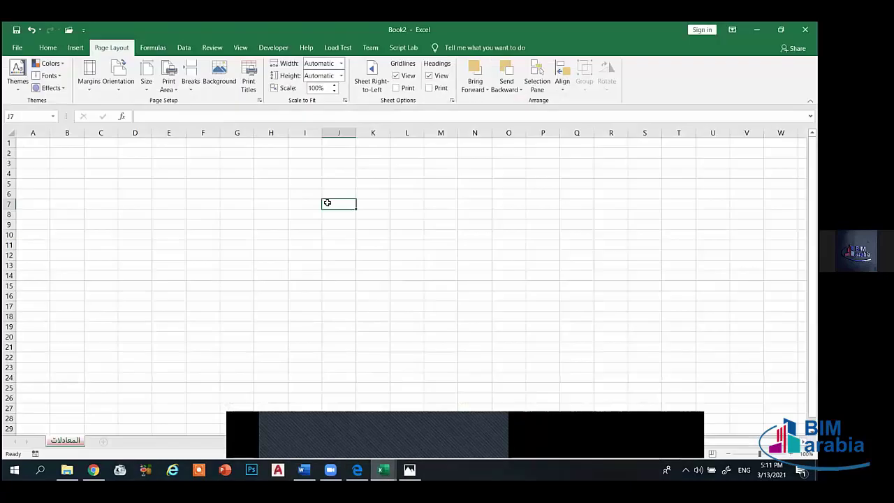
# - Type = into cell J7 of Book2, then go back to the top of Word's function list
pyautogui.write('=')
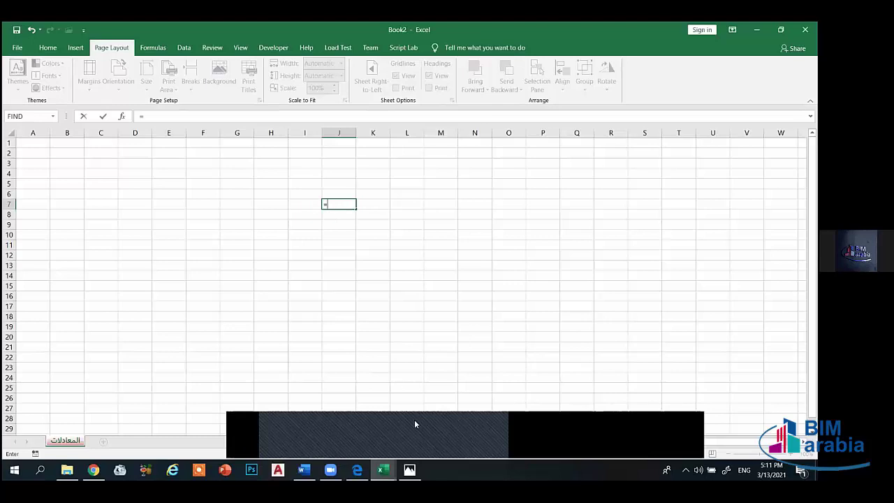
pyautogui.click(410, 469)
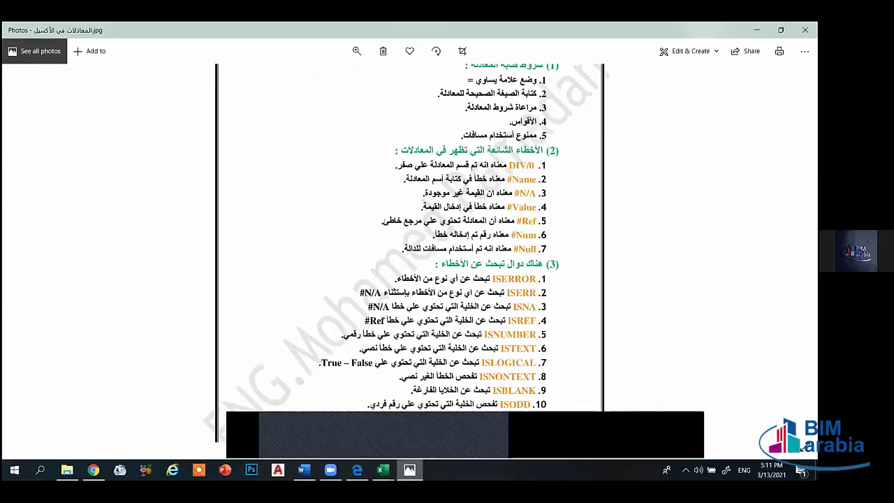
pyautogui.click(304, 470)
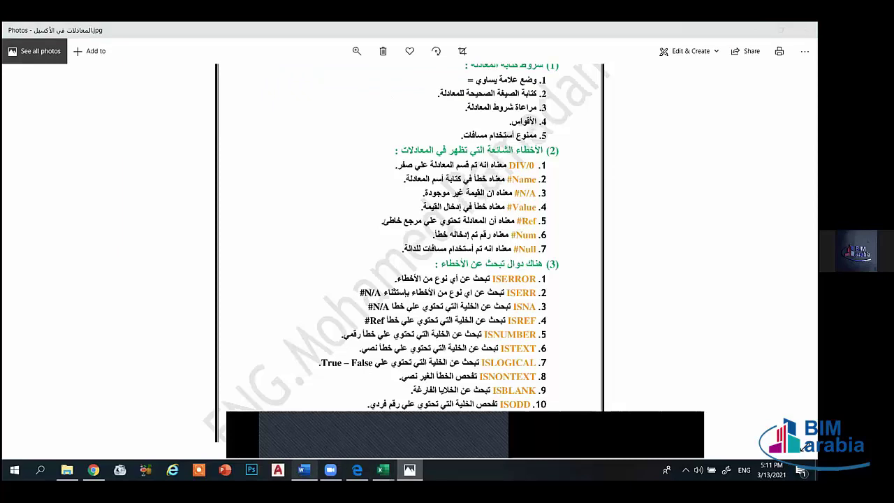
pyautogui.scroll(10, 331, 228)
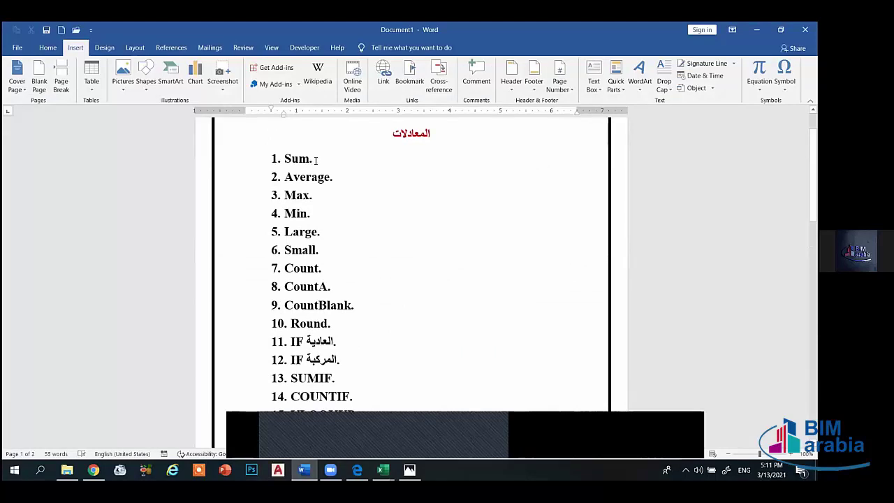
# - Select the Sum and Average entries in Word, compare them with the formulas image, then bring up Excel's workbooks
pyautogui.moveTo(311, 159); pyautogui.dragTo(299, 159)
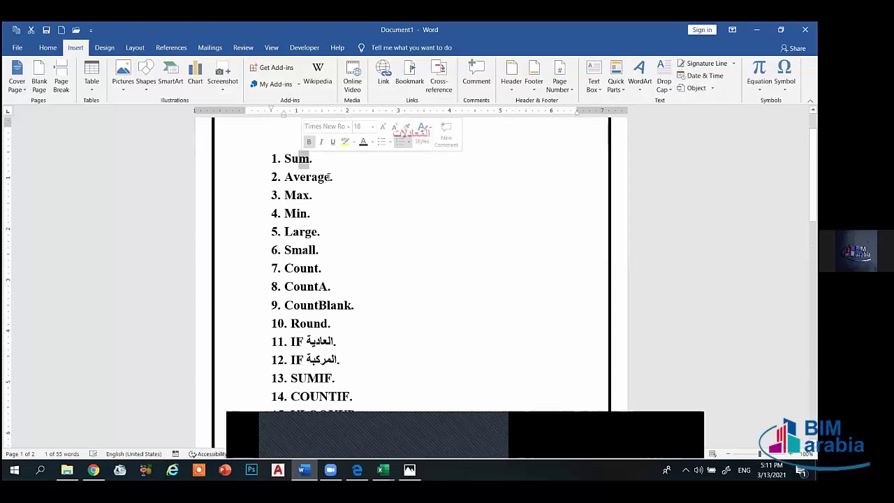
pyautogui.click(328, 178)
pyautogui.hotkey('shift', 'Left')
pyautogui.hotkey('shift', 'Left')
pyautogui.hotkey('shift', 'Left')
pyautogui.hotkey('shift', 'Left')
pyautogui.hotkey('shift', 'Left')
pyautogui.hotkey('shift', 'Left')
pyautogui.hotkey('shift', 'Left')
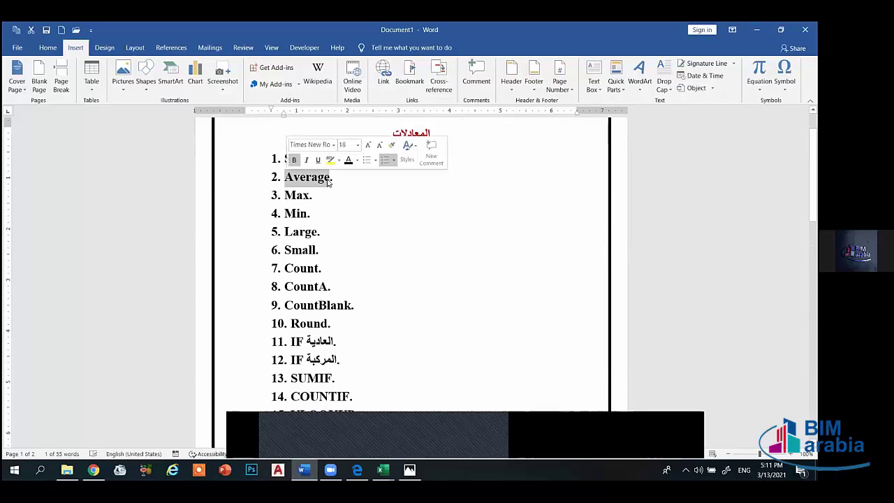
pyautogui.click(337, 181)
pyautogui.click(410, 469)
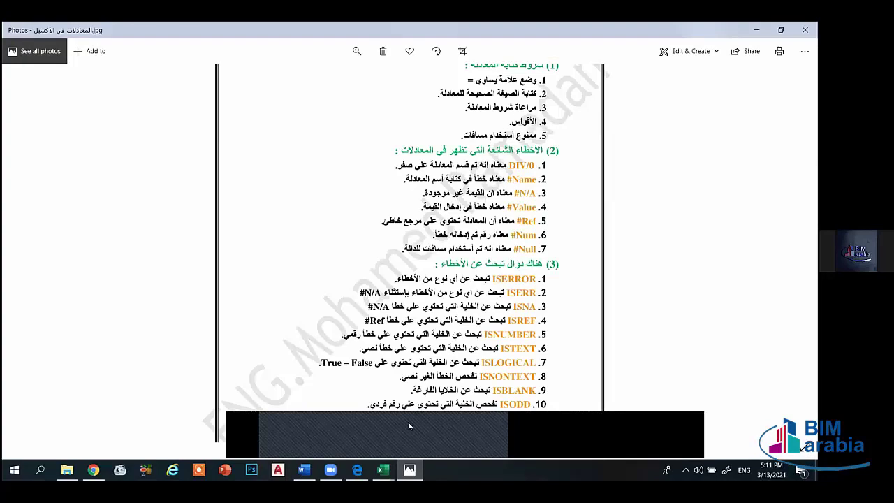
pyautogui.click(303, 469)
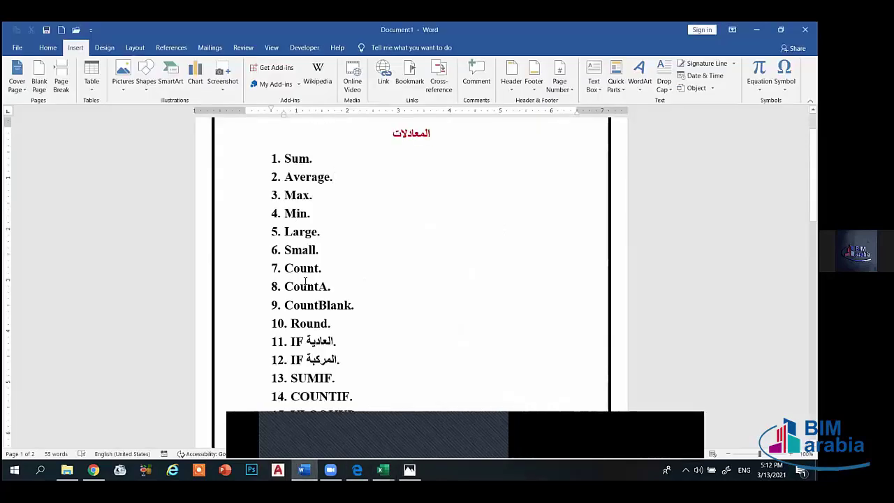
pyautogui.click(334, 176)
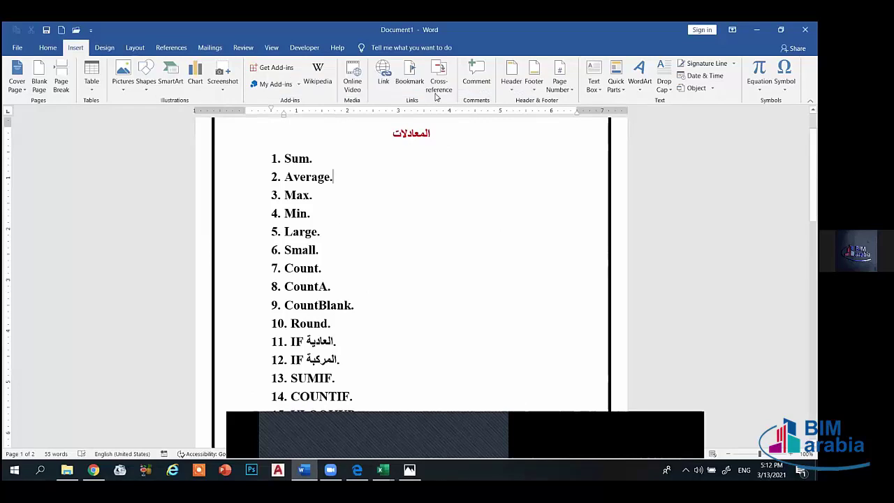
pyautogui.click(322, 158)
pyautogui.click(409, 469)
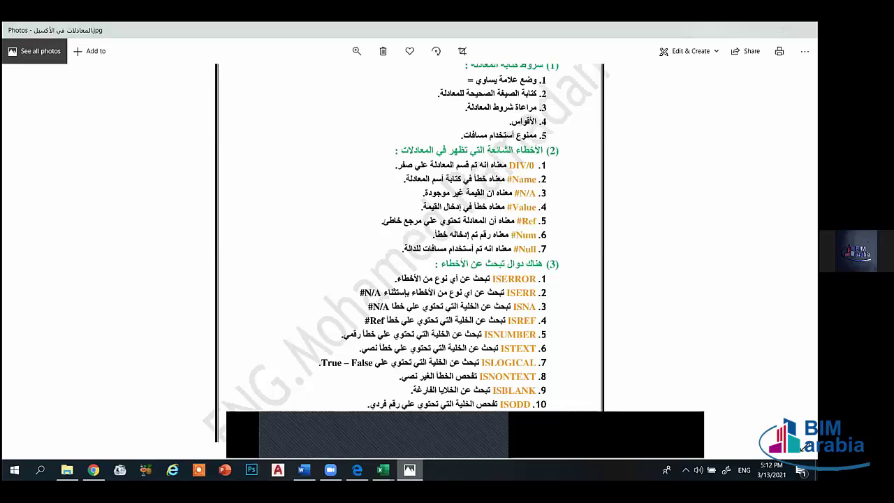
pyautogui.click(304, 470)
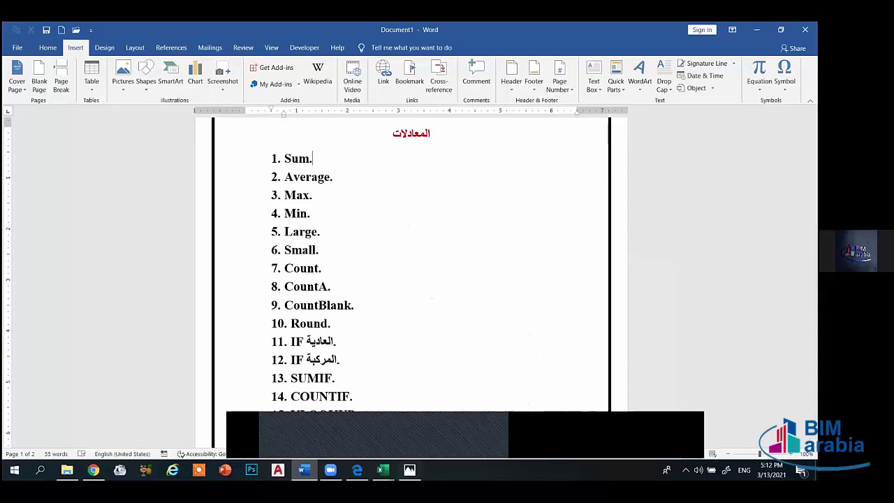
pyautogui.click(383, 469)
# - Type =sum() into J7 of Book2, then erase it
pyautogui.click(419, 422)
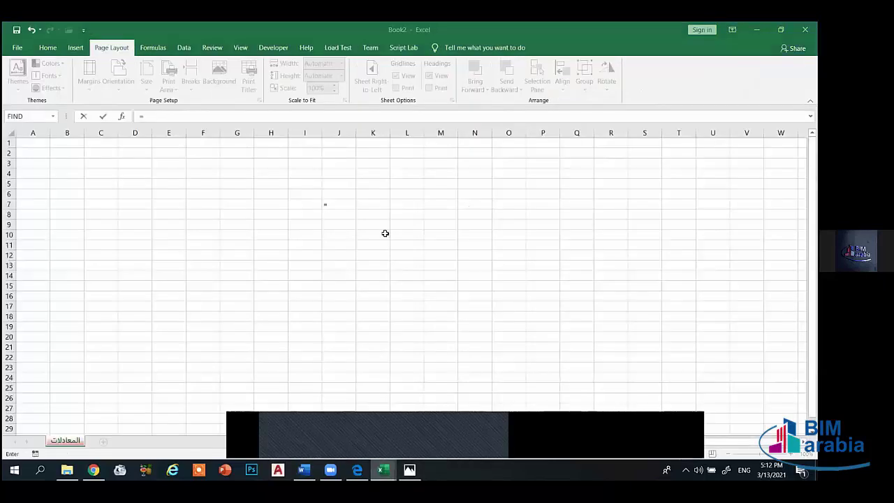
pyautogui.write('=sum')
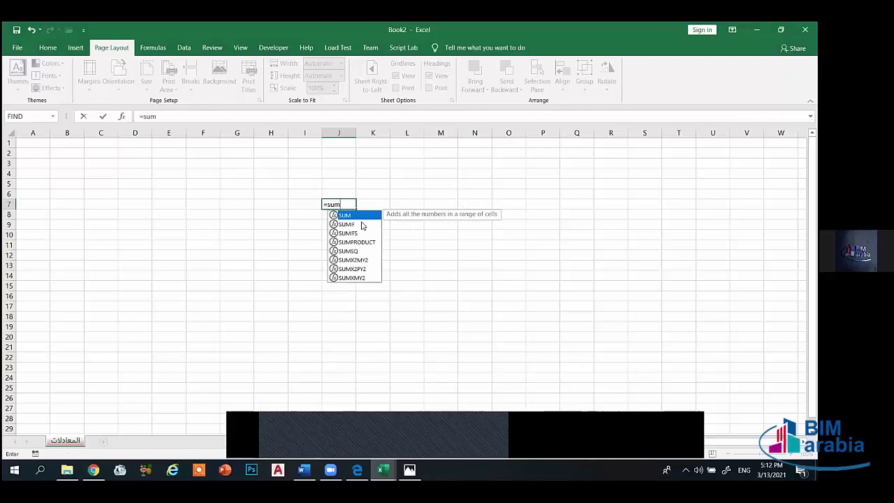
pyautogui.write('(')
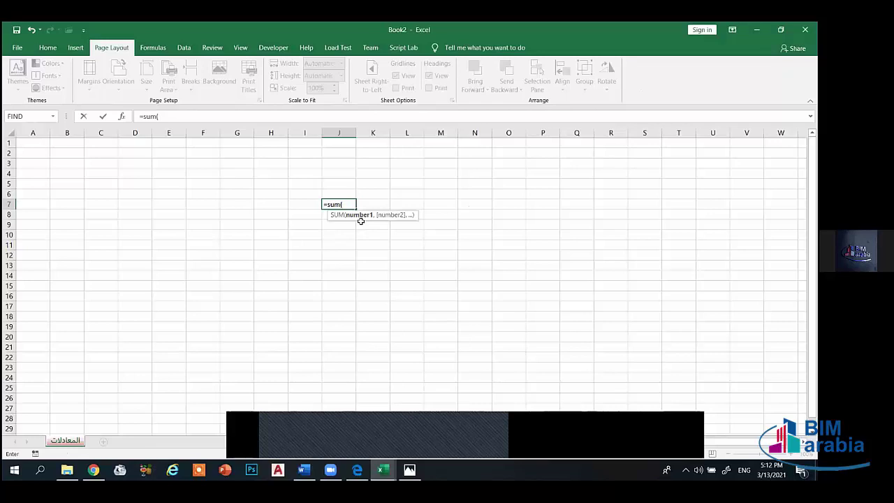
pyautogui.write(')')
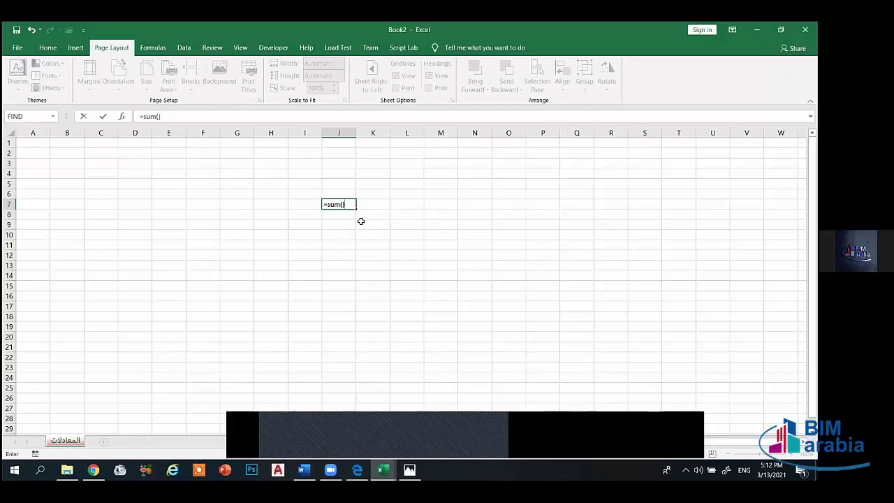
pyautogui.press('BackSpace')
pyautogui.press('BackSpace')
pyautogui.press('BackSpace')
pyautogui.press('BackSpace')
pyautogui.press('BackSpace')
pyautogui.press('BackSpace')
# - Type =countblank( in J7 to preview its description, abandon it, and switch to Photos
pyautogui.write('=coun')
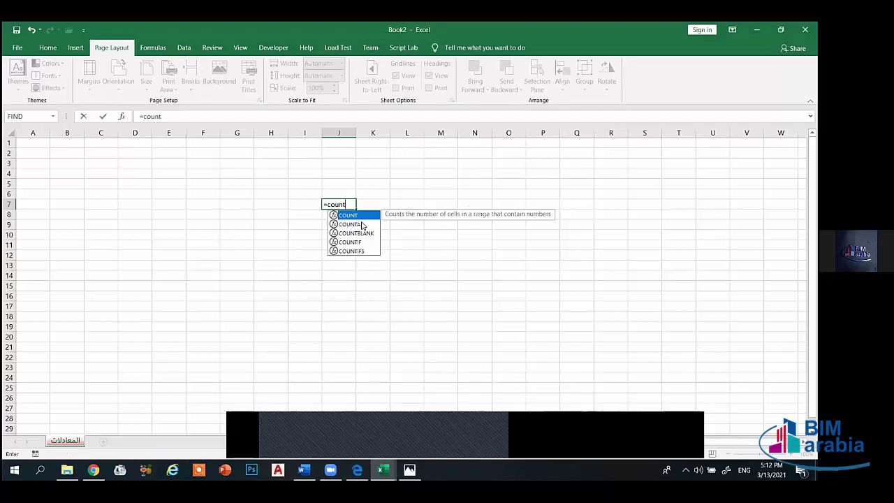
pyautogui.write('t blan')
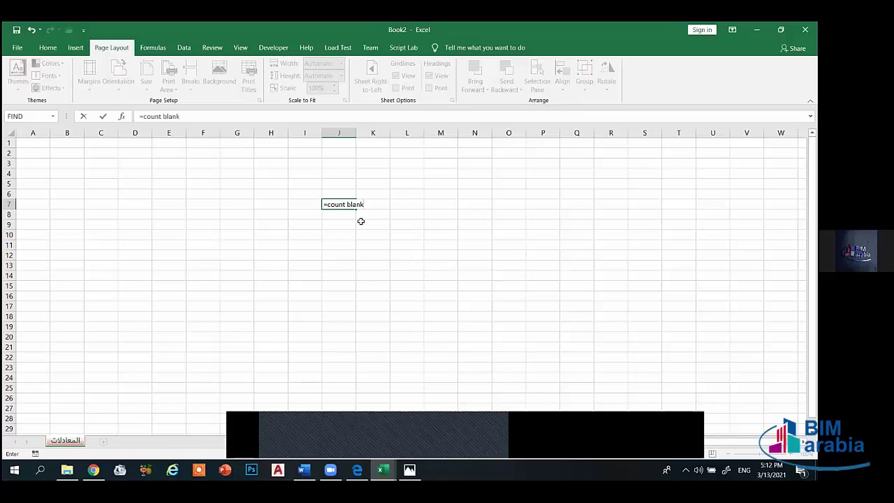
pyautogui.write('k')
pyautogui.press('BackSpace')
pyautogui.press('BackSpace')
pyautogui.press('BackSpace')
pyautogui.press('BackSpace')
pyautogui.press('BackSpace')
pyautogui.press('BackSpace')
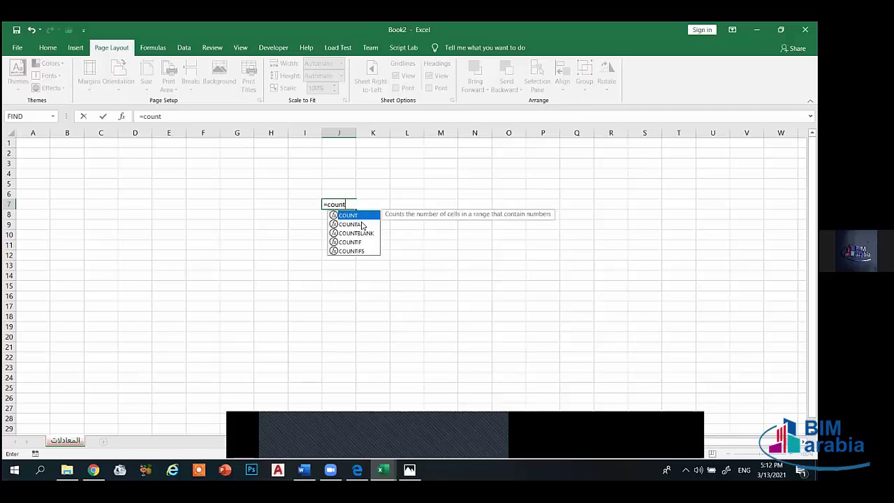
pyautogui.write('count')
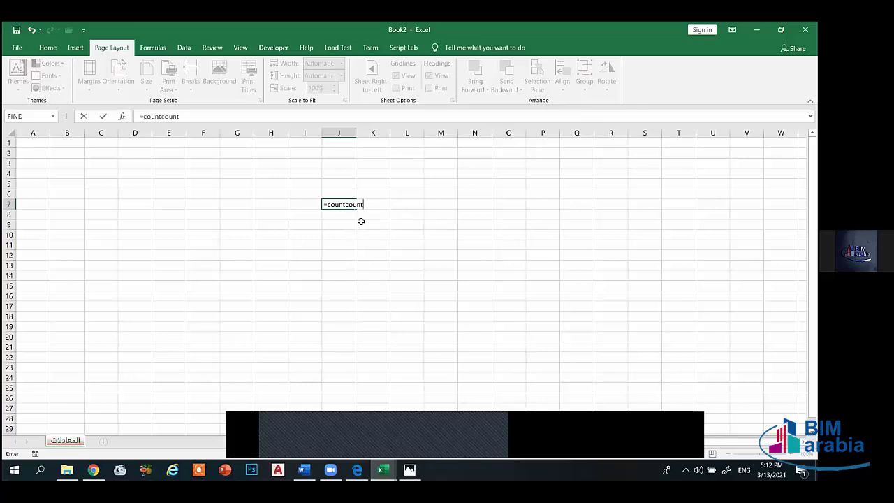
pyautogui.press('BackSpace')
pyautogui.press('BackSpace')
pyautogui.press('BackSpace')
pyautogui.press('BackSpace')
pyautogui.press('BackSpace')
pyautogui.write('b')
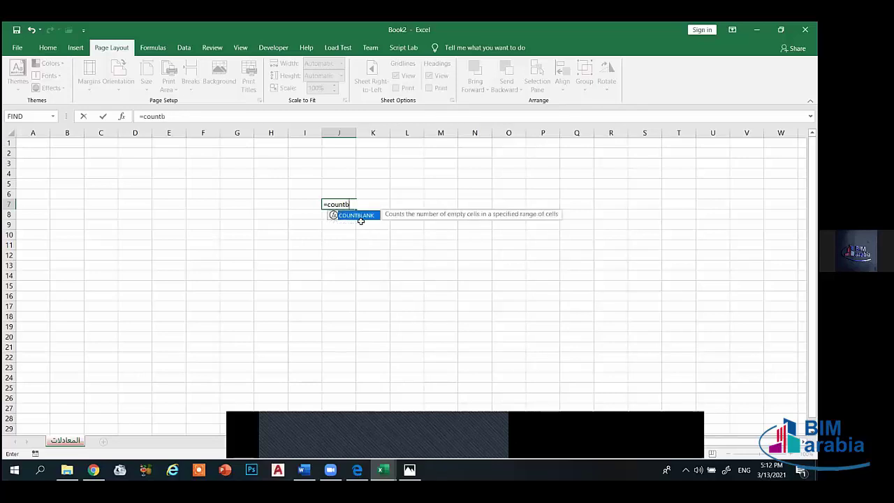
pyautogui.write('lank(')
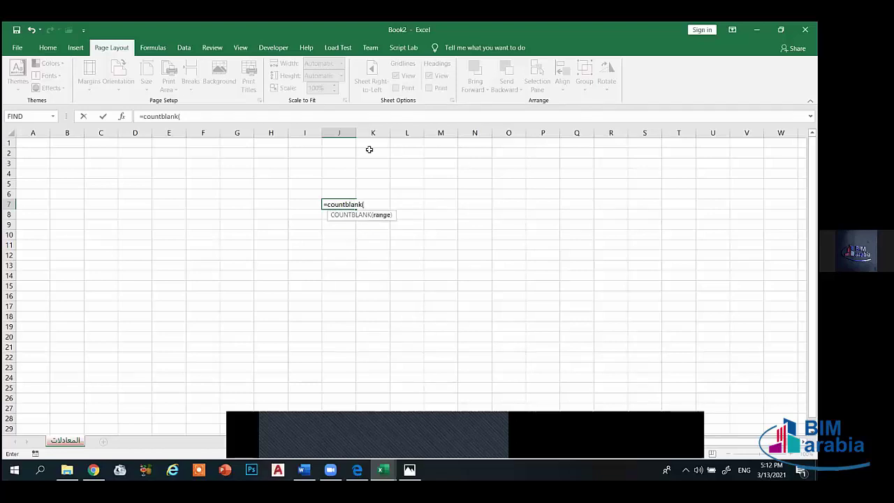
pyautogui.press('BackSpace')
pyautogui.press('BackSpace')
pyautogui.press('BackSpace')
pyautogui.press('BackSpace')
pyautogui.press('BackSpace')
pyautogui.press('BackSpace')
pyautogui.press('BackSpace')
pyautogui.press('BackSpace')
pyautogui.press('BackSpace')
pyautogui.press('BackSpace')
pyautogui.press('BackSpace')
pyautogui.press('BackSpace')
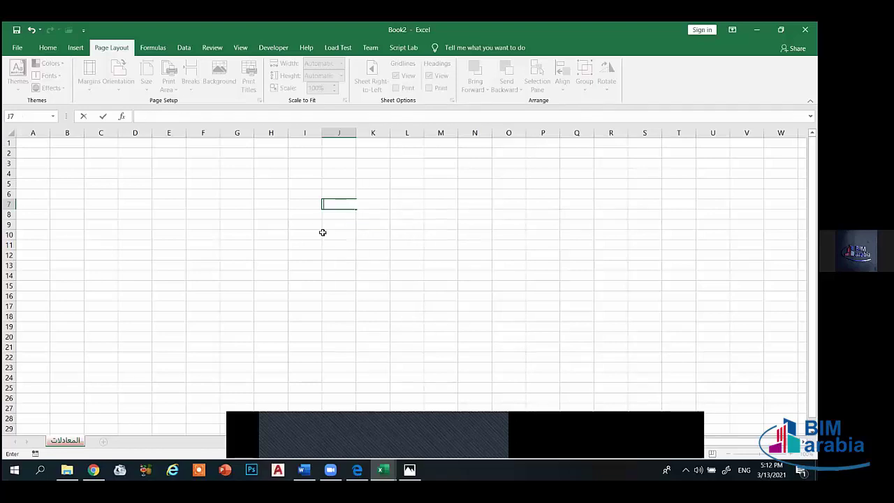
pyautogui.click(325, 234)
pyautogui.hotkey('alt', 'Tab')
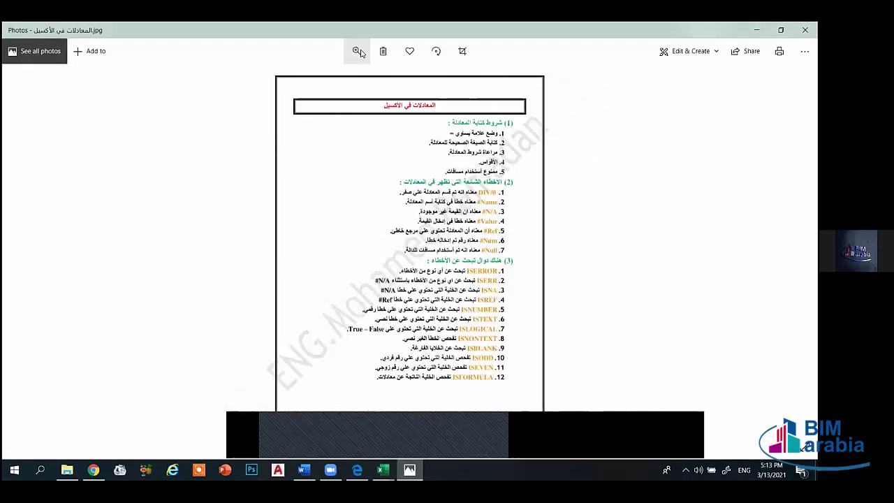
# - Minimize the Photos equations picture so the blank Book2 workbook is visible again
pyautogui.scroll(-3, 310, 77)
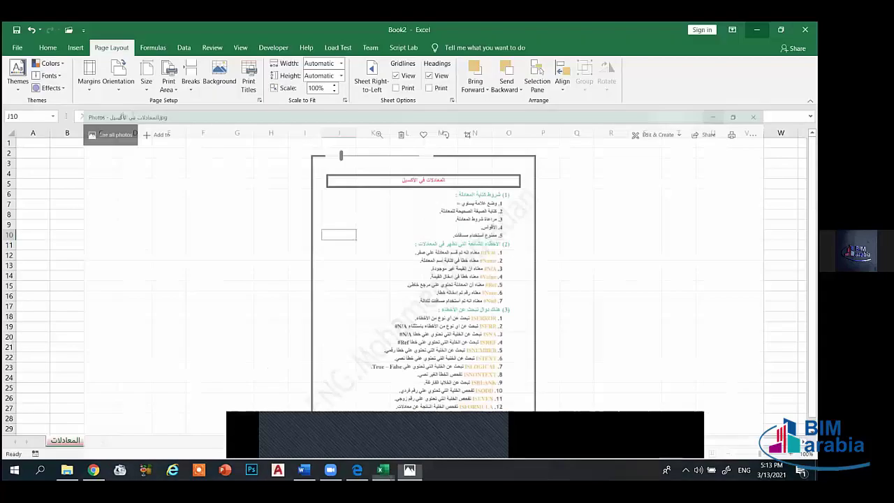
pyautogui.click(757, 30)
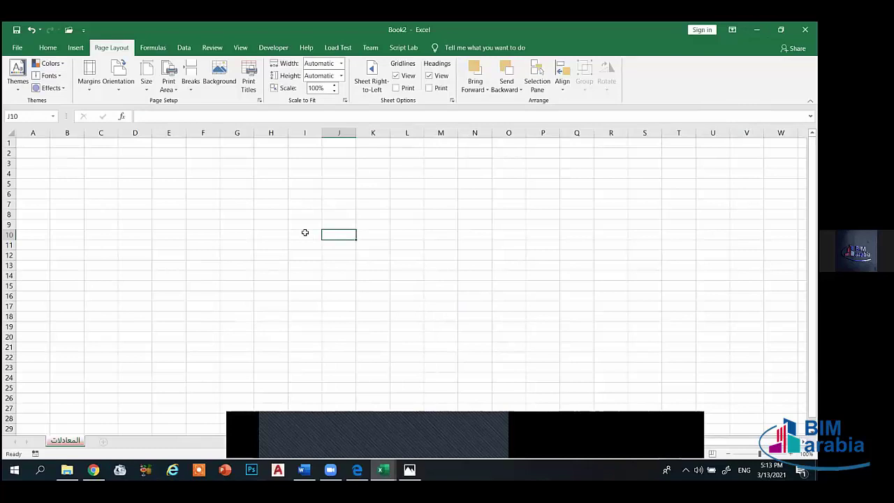
# - Select A1 and switch the Book2 sheet to Sheet Right-to-Left from Page Layout
pyautogui.click(42, 145)
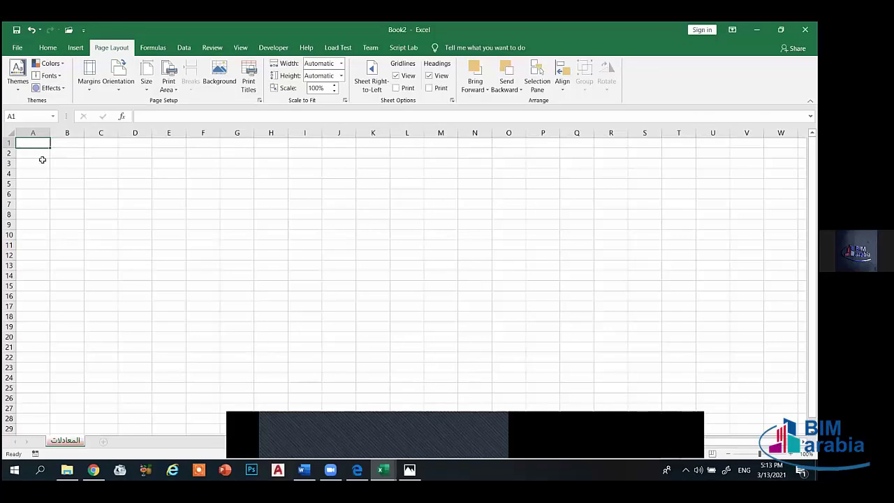
pyautogui.click(47, 48)
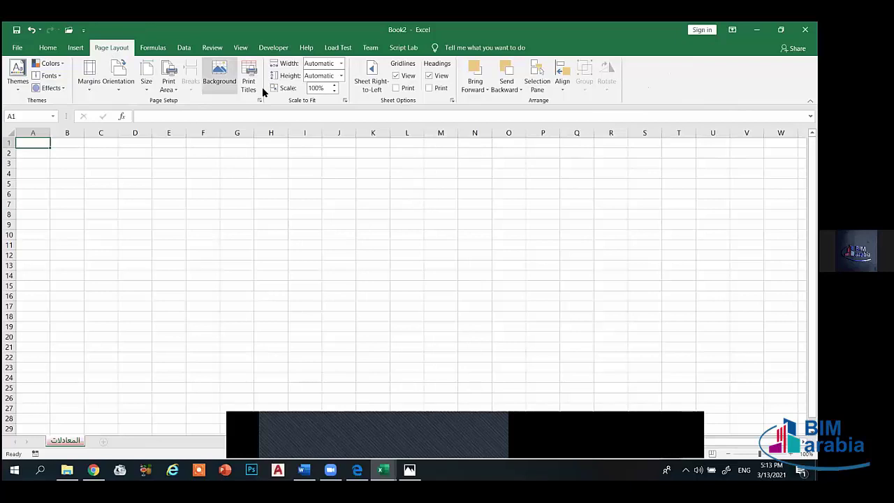
pyautogui.click(371, 84)
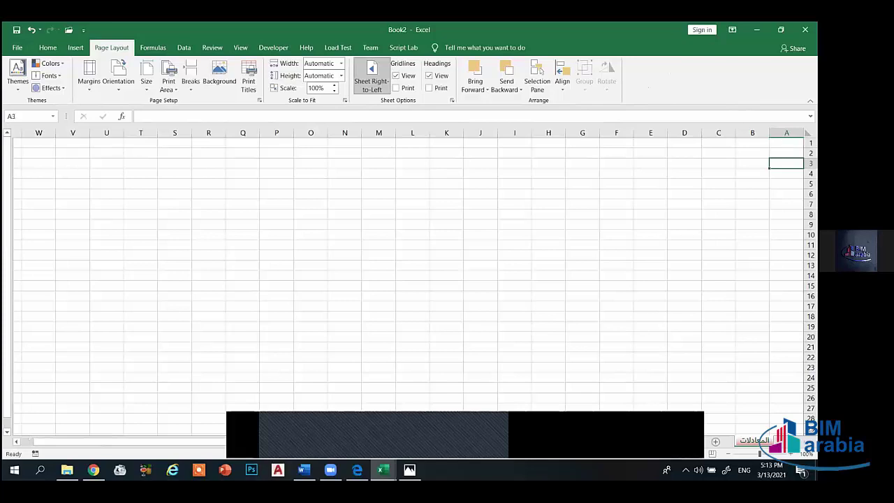
# - Merge and centre A1:I1 and enter the Arabic title شرح للمعادلات
pyautogui.moveTo(786, 144); pyautogui.dragTo(509, 146)
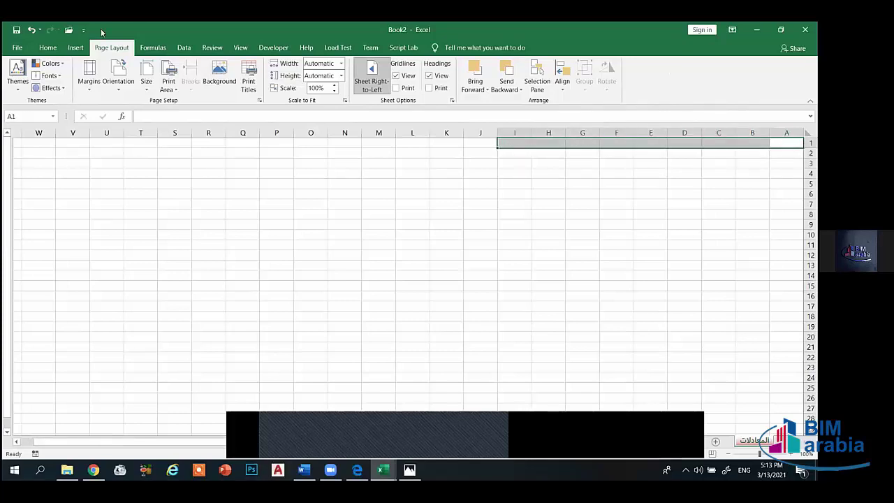
pyautogui.click(45, 49)
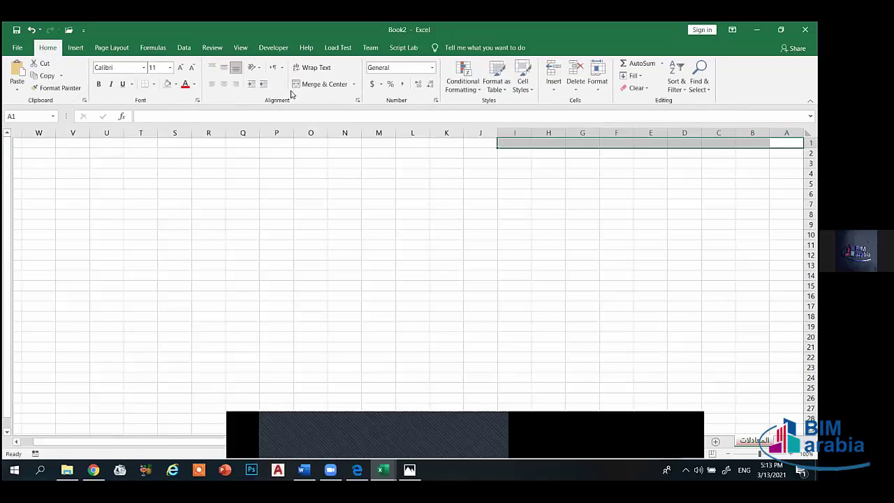
pyautogui.click(309, 87)
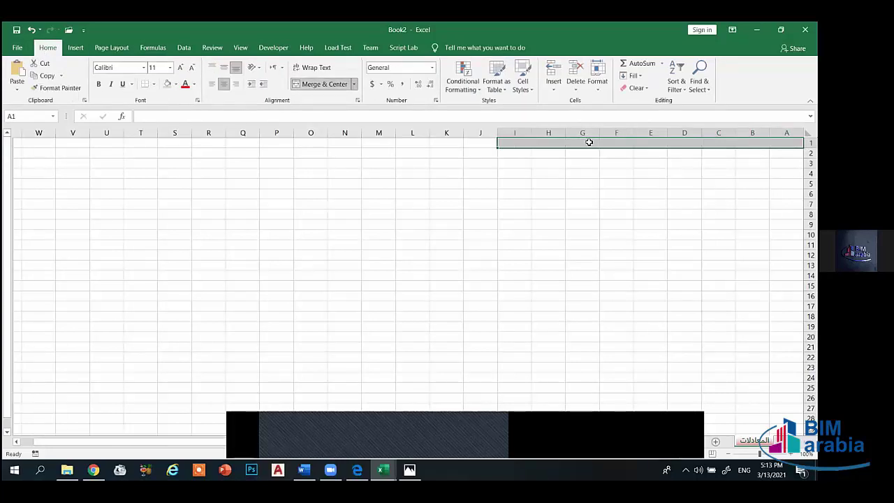
pyautogui.write('hg')
pyautogui.press('BackSpace')
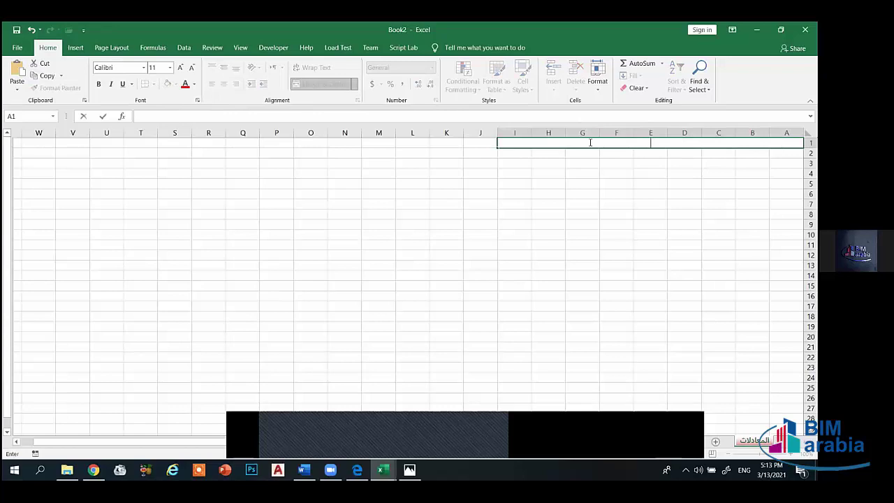
pyautogui.hotkey('alt', 'shift')
pyautogui.write('شرح للمعادلات')
pyautogui.click(725, 155)
# - Enter the headers المسلسل and الأسم in A2 and B2
pyautogui.press('Right')
pyautogui.press('Right')
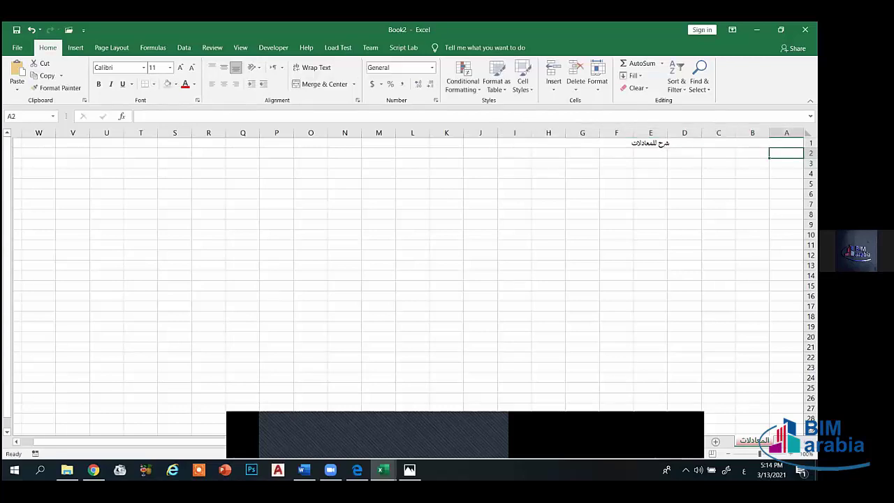
pyautogui.write('المسلسل')
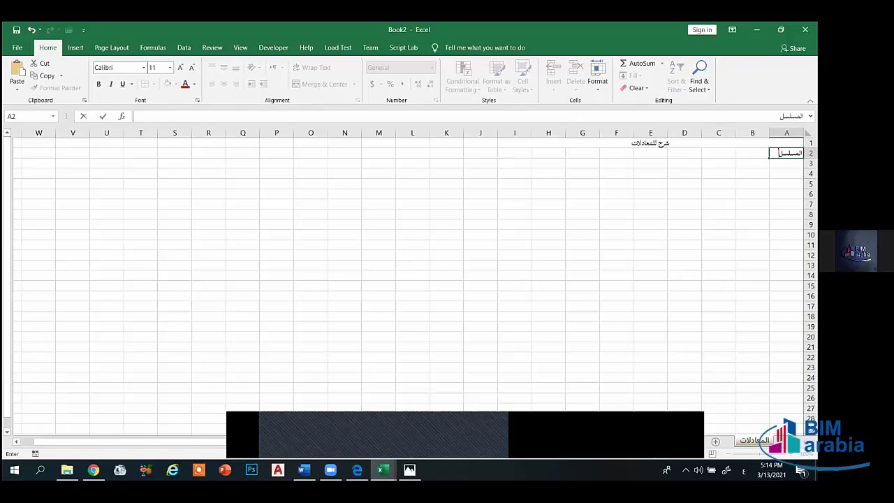
pyautogui.press('Tab')
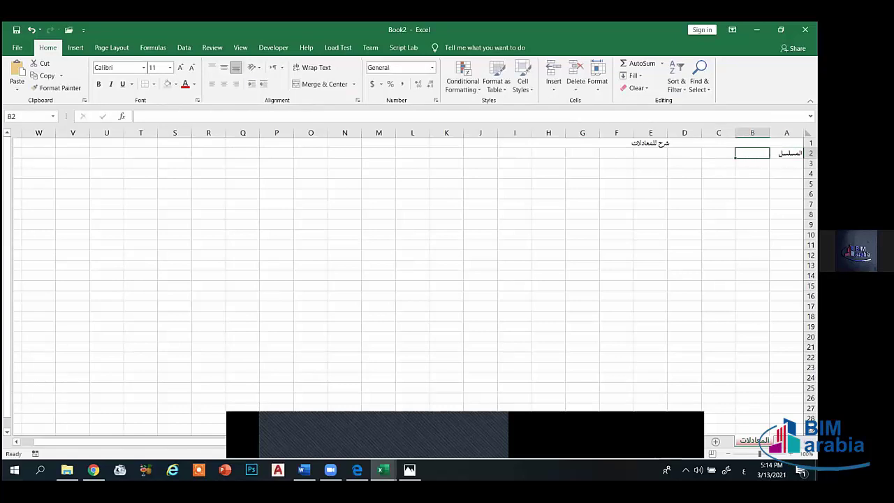
pyautogui.write('الأسن')
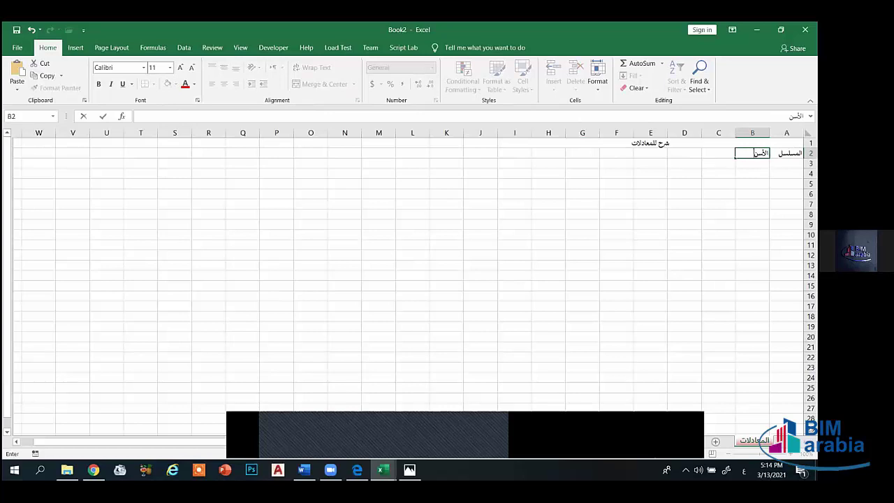
pyautogui.press('BackSpace')
pyautogui.write('م')
pyautogui.click(726, 157)
# - Enter the headers المادة, النتيجة and التقدير in C2 through E2
pyautogui.write('الماد')
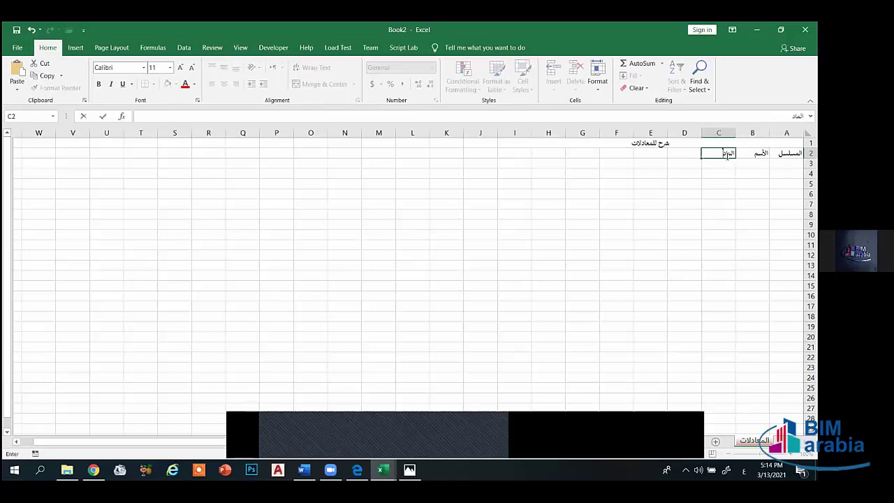
pyautogui.write('ة')
pyautogui.click(684, 154)
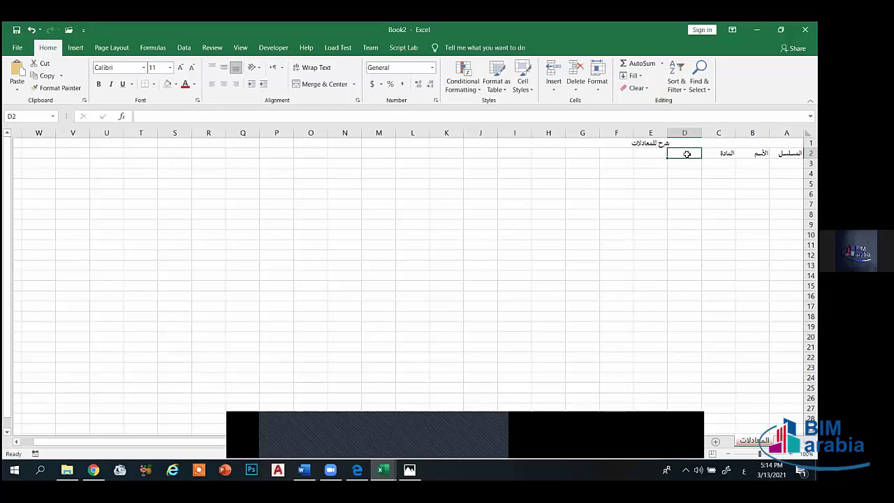
pyautogui.write('ال')
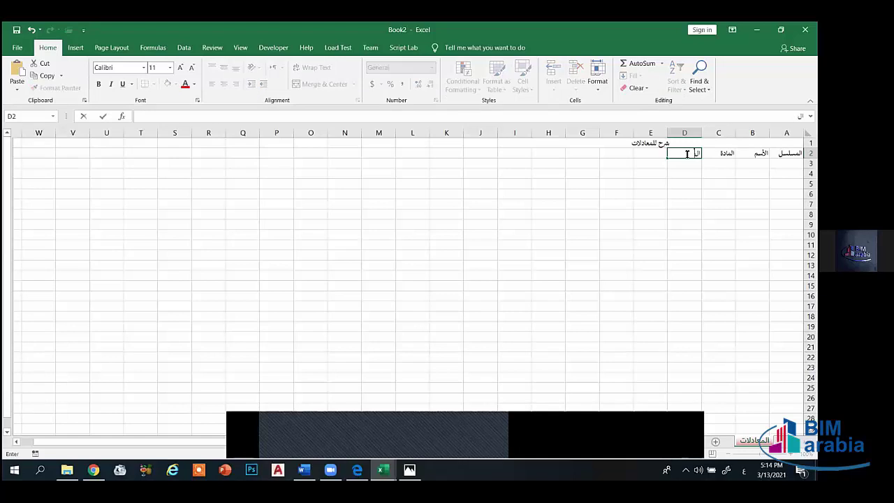
pyautogui.write('نقدي')
pyautogui.press('BackSpace')
pyautogui.press('BackSpace')
pyautogui.press('BackSpace')
pyautogui.press('BackSpace')
pyautogui.press('BackSpace')
pyautogui.press('BackSpace')
pyautogui.press('BackSpace')
pyautogui.write('لنتيجة')
pyautogui.press('Tab')
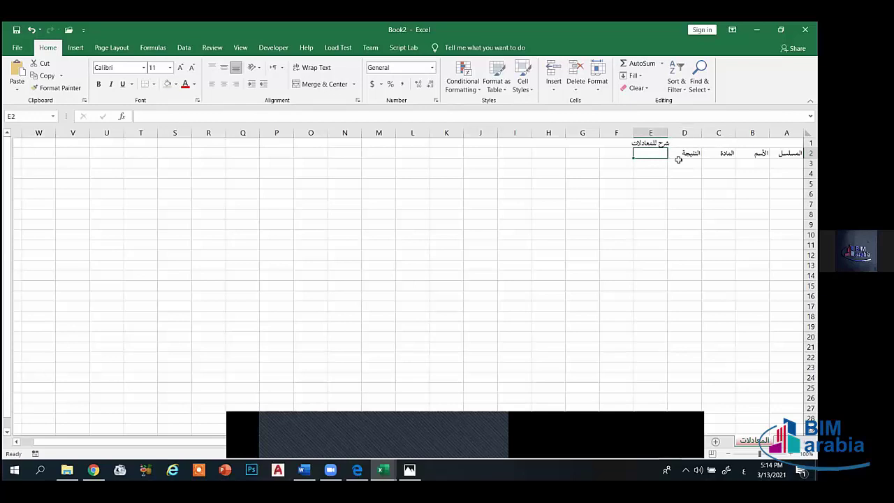
pyautogui.write('التقدير')
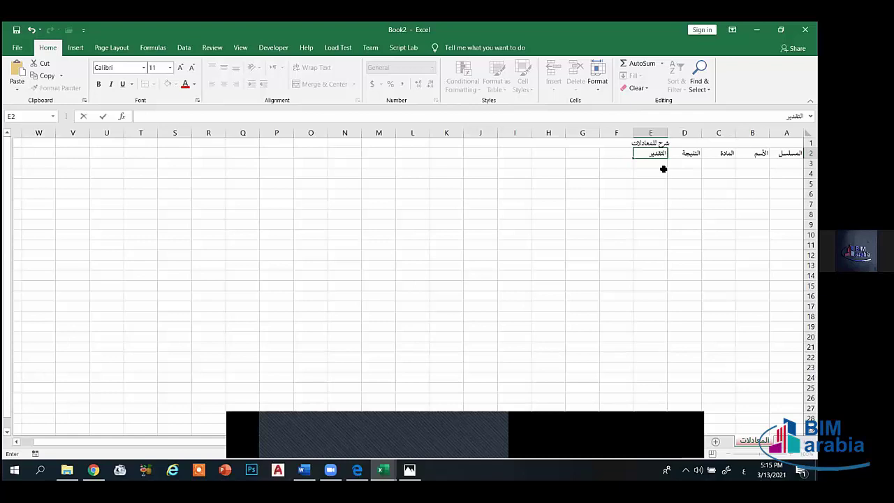
pyautogui.press('Tab')
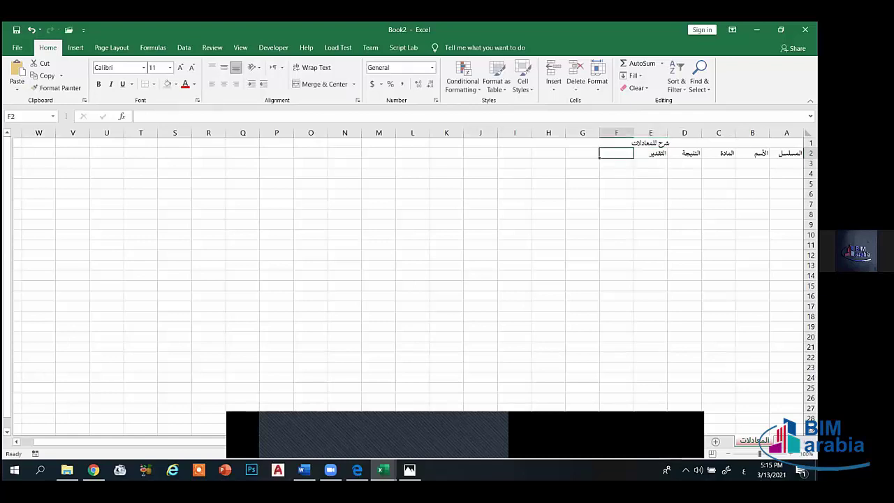
# - Apply All Borders to the table range A2:H25
pyautogui.moveTo(786, 153); pyautogui.dragTo(553, 388)
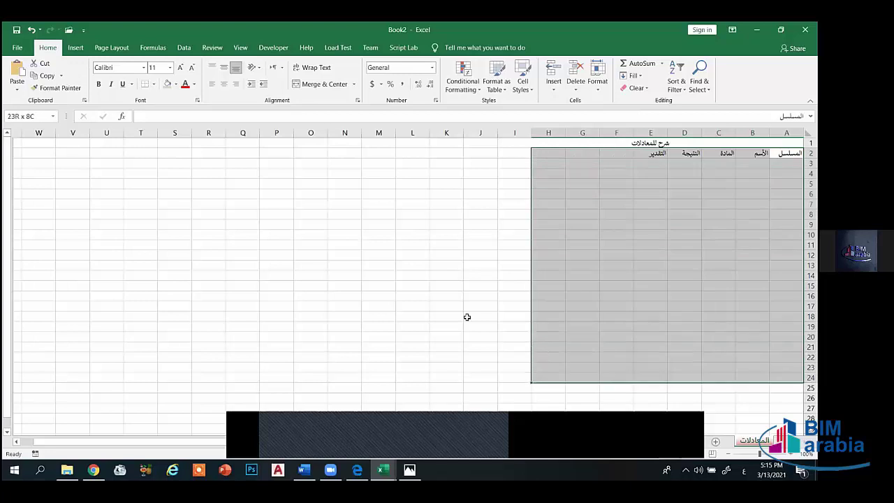
pyautogui.click(153, 83)
pyautogui.click(147, 87)
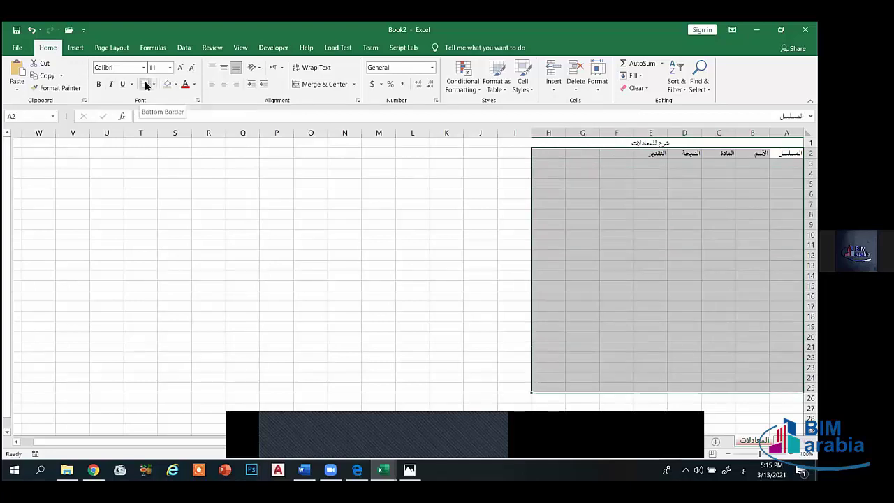
pyautogui.click(153, 85)
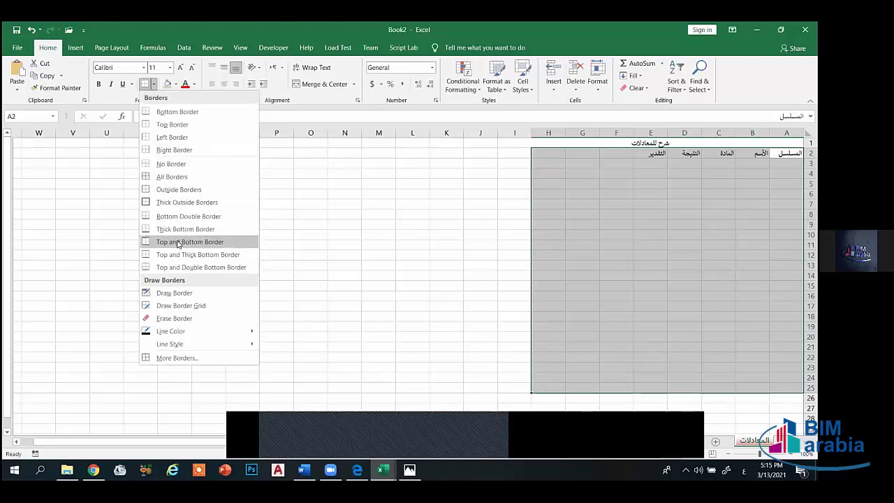
pyautogui.click(178, 177)
pyautogui.click(612, 244)
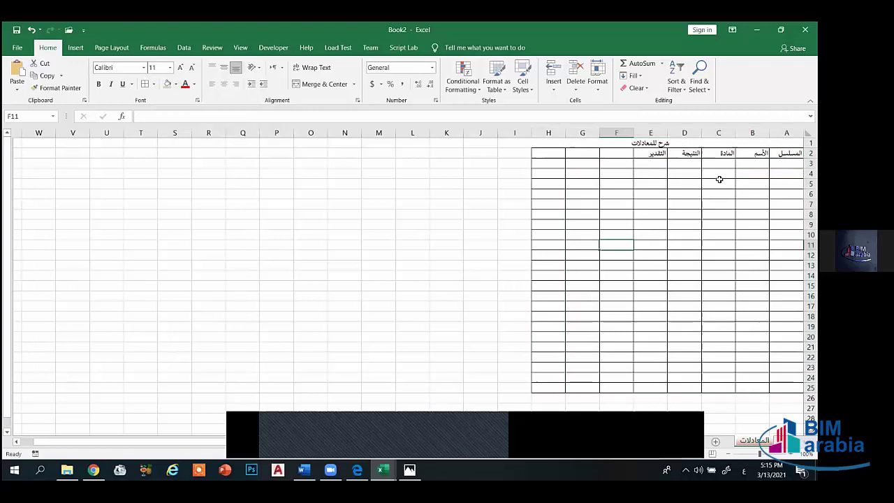
pyautogui.click(588, 138)
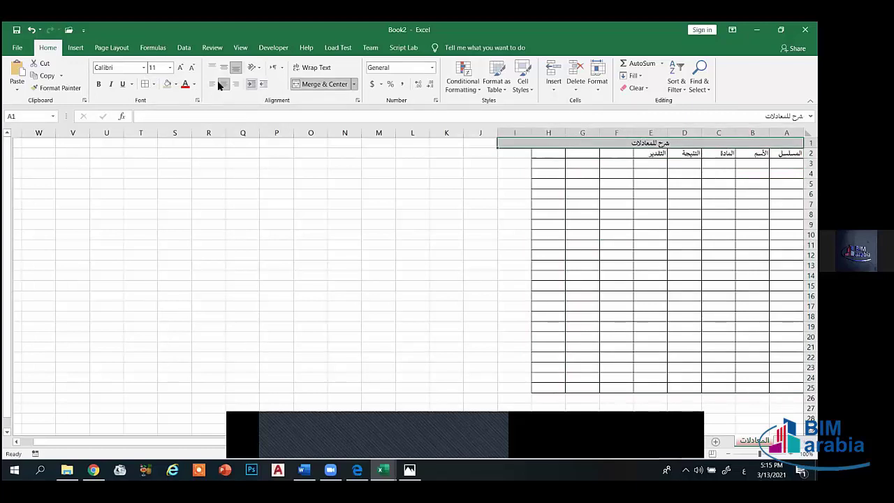
# - Re-merge the title across A1:H1 to match the table width and make it bold
pyautogui.click(324, 84)
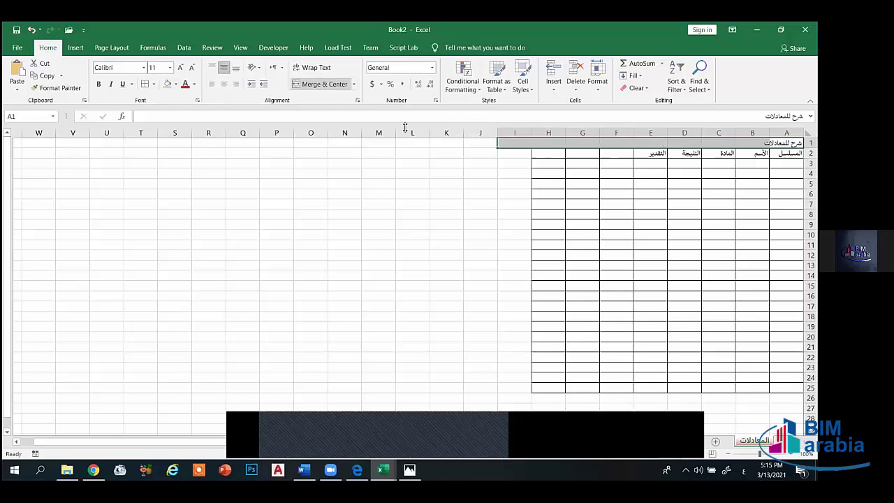
pyautogui.click(445, 163)
pyautogui.moveTo(541, 144); pyautogui.dragTo(789, 143)
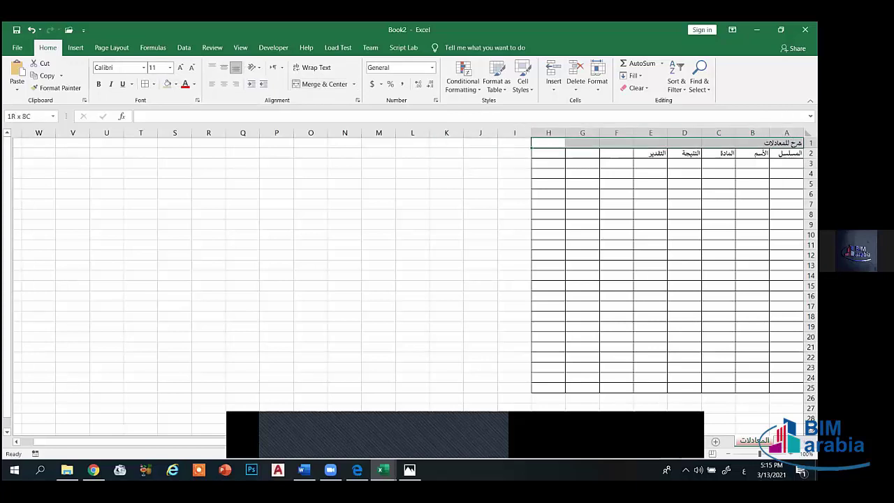
pyautogui.click(320, 84)
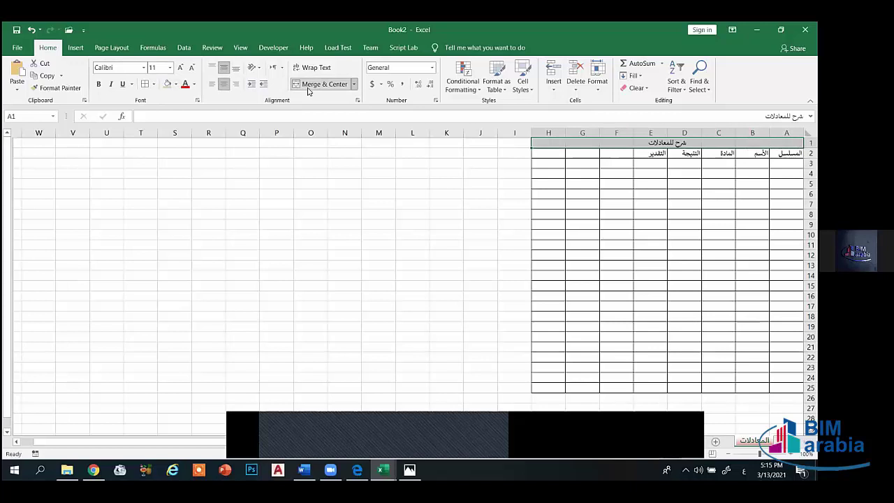
pyautogui.click(99, 85)
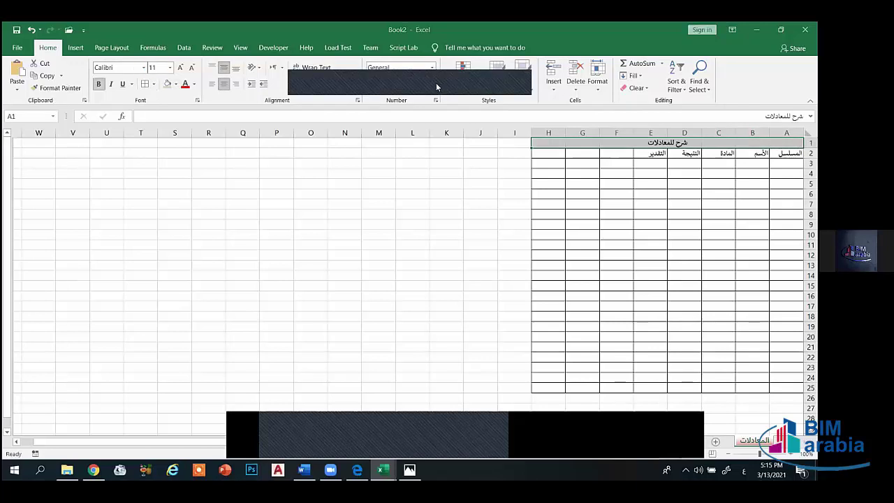
# - Enlarge the title to size 20 and give it a tan fill
pyautogui.click(181, 68)
pyautogui.click(181, 68)
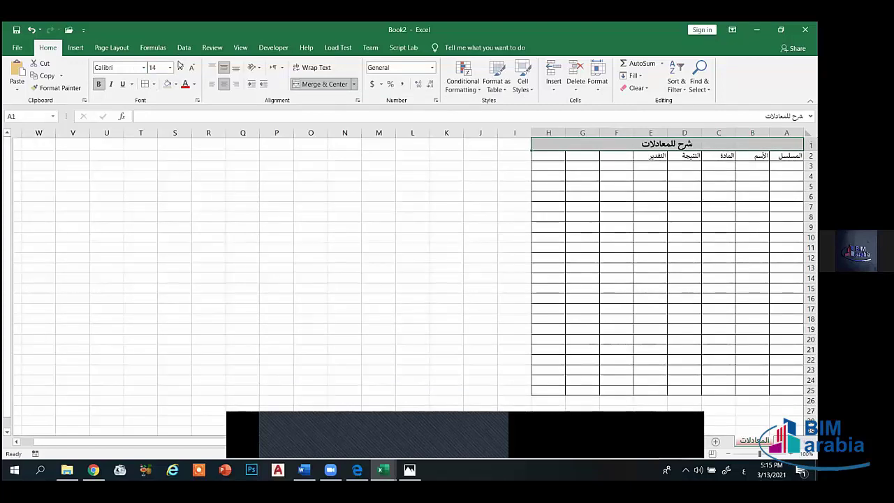
pyautogui.click(181, 67)
pyautogui.click(181, 68)
pyautogui.click(181, 68)
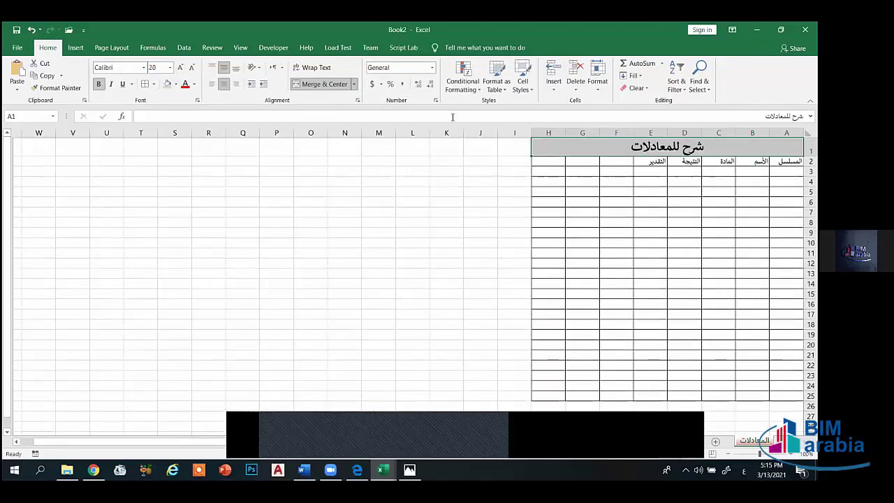
pyautogui.click(176, 84)
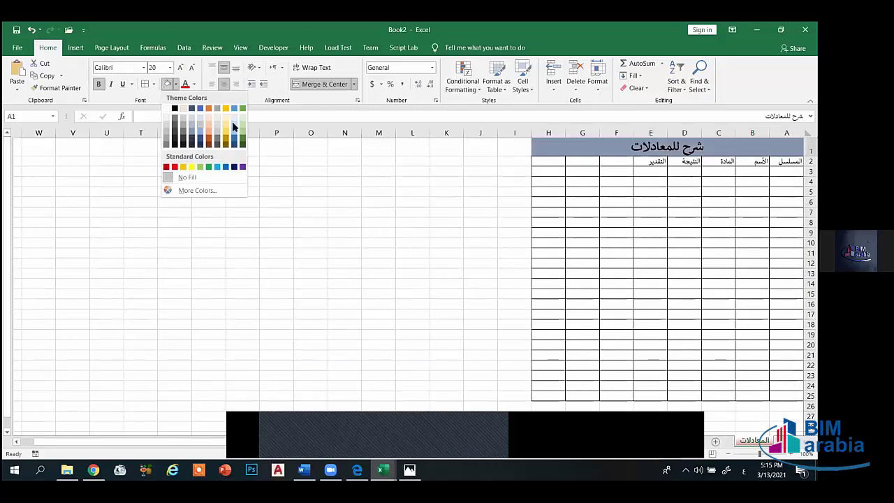
pyautogui.click(226, 122)
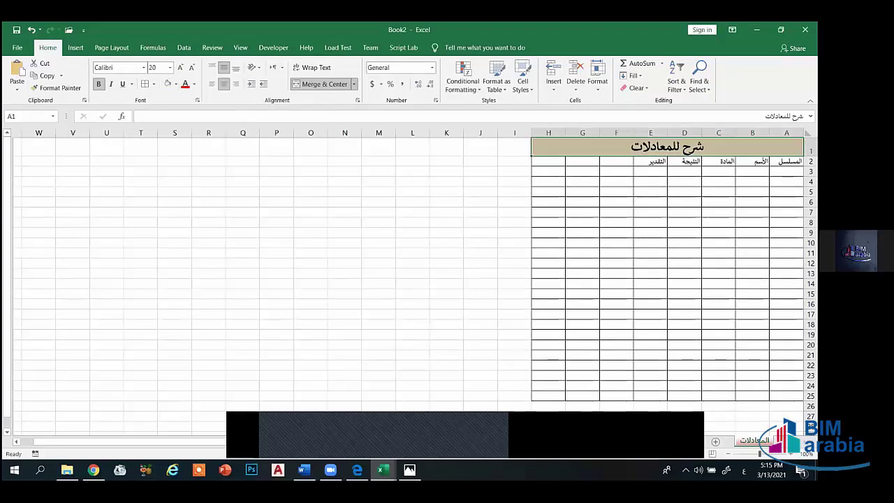
pyautogui.moveTo(786, 161); pyautogui.dragTo(542, 161)
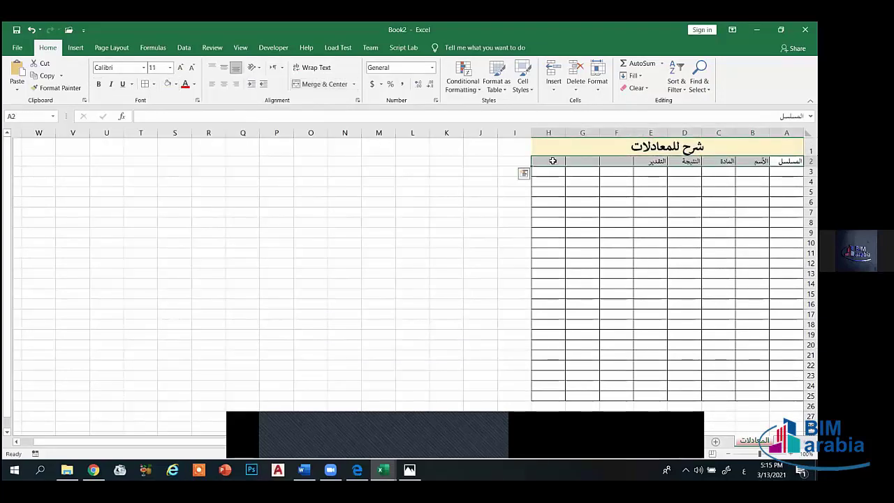
# - Centre the A2:H2 headers both ways, enlarge them to size 26, and shade them grey-blue
pyautogui.click(224, 67)
pyautogui.click(223, 84)
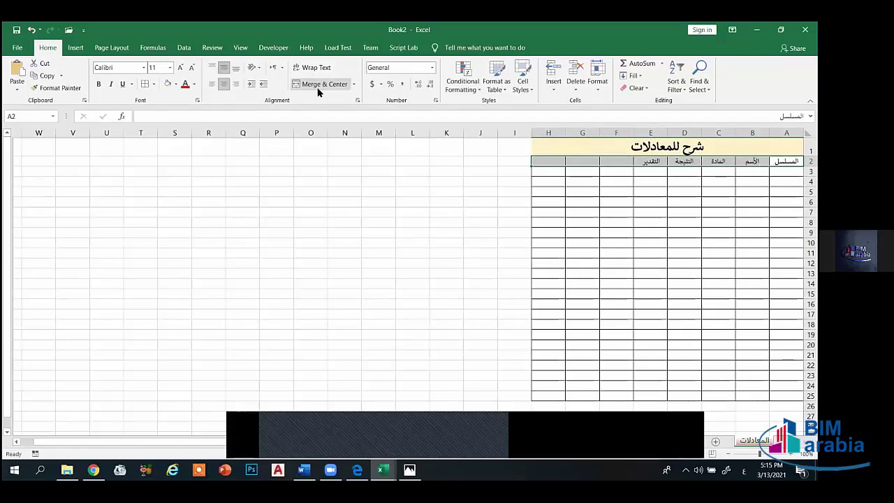
pyautogui.click(180, 68)
pyautogui.click(181, 67)
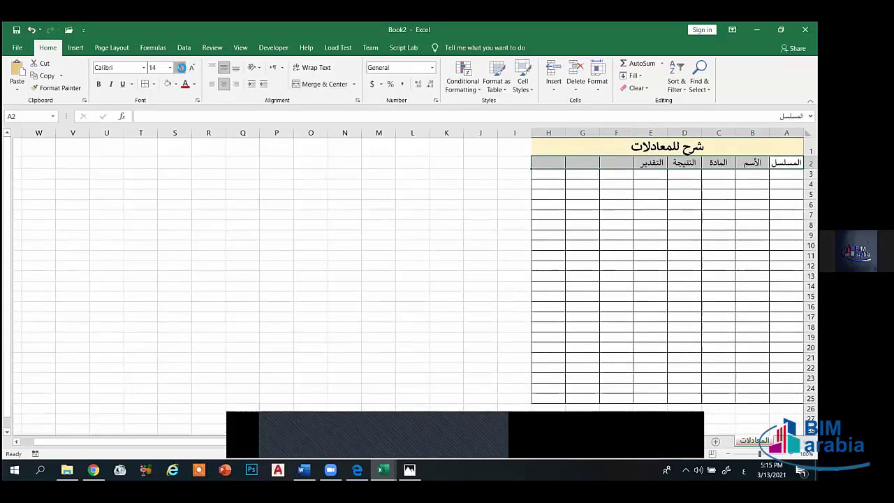
pyautogui.click(180, 67)
pyautogui.click(180, 68)
pyautogui.click(181, 68)
pyautogui.click(180, 68)
pyautogui.click(180, 68)
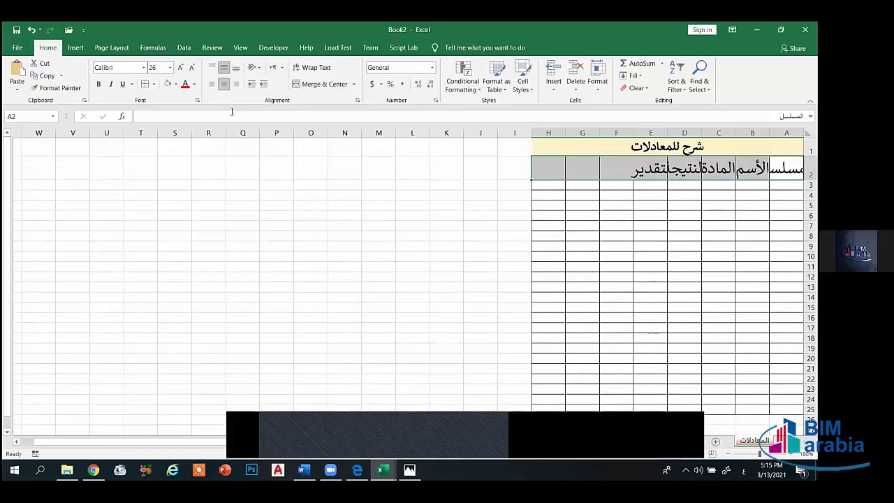
pyautogui.click(181, 68)
pyautogui.click(176, 84)
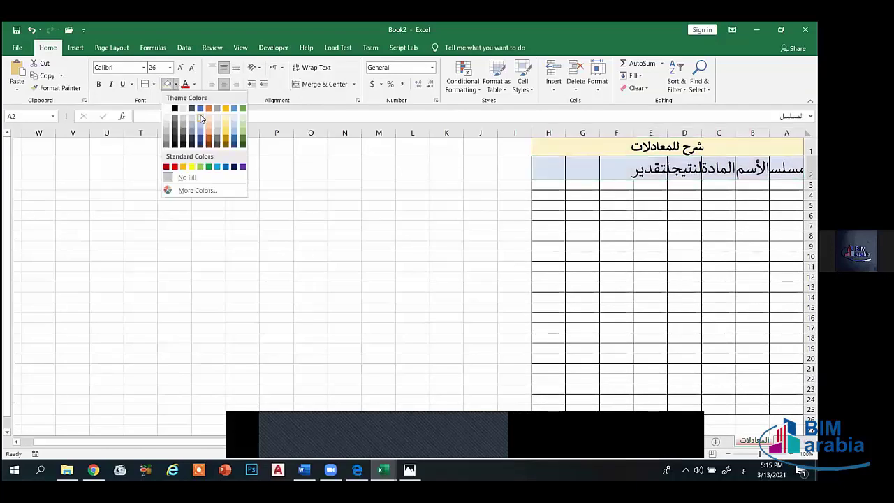
pyautogui.click(215, 121)
pyautogui.click(752, 205)
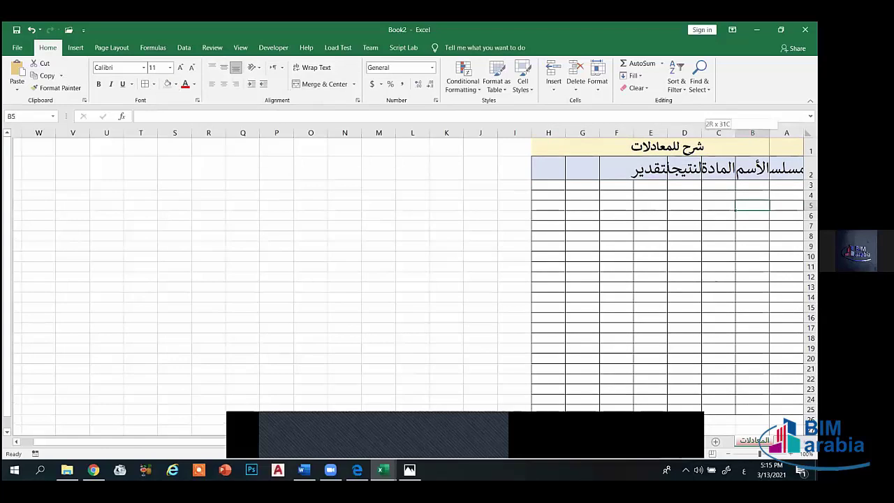
# - Auto-fit column A and widen columns B and E so all headers show fully
pyautogui.doubleClick(769, 133)
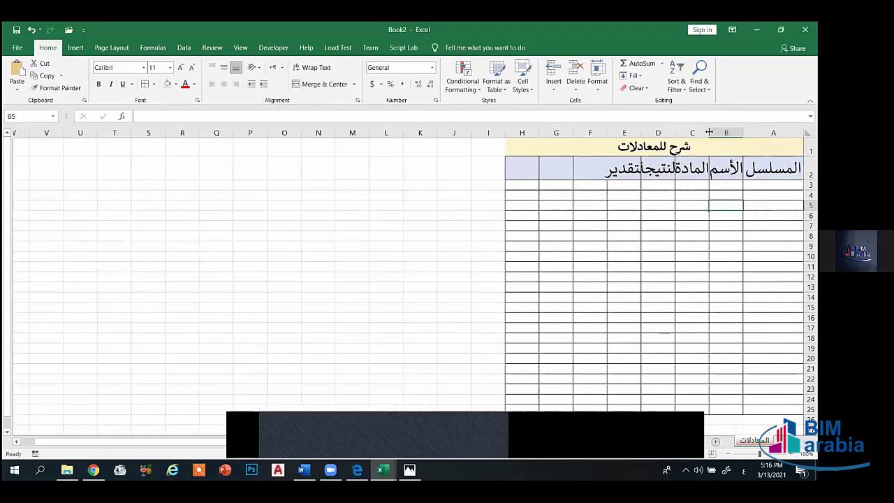
pyautogui.moveTo(709, 132); pyautogui.dragTo(599, 133)
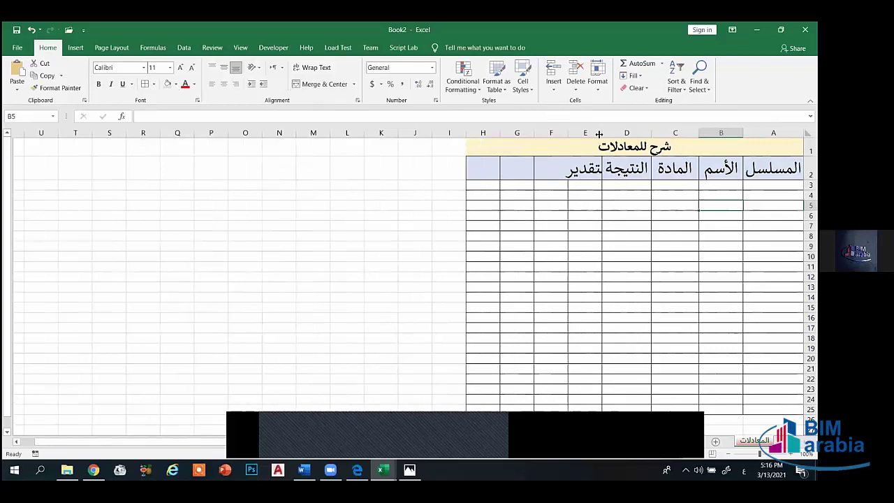
pyautogui.click(580, 169)
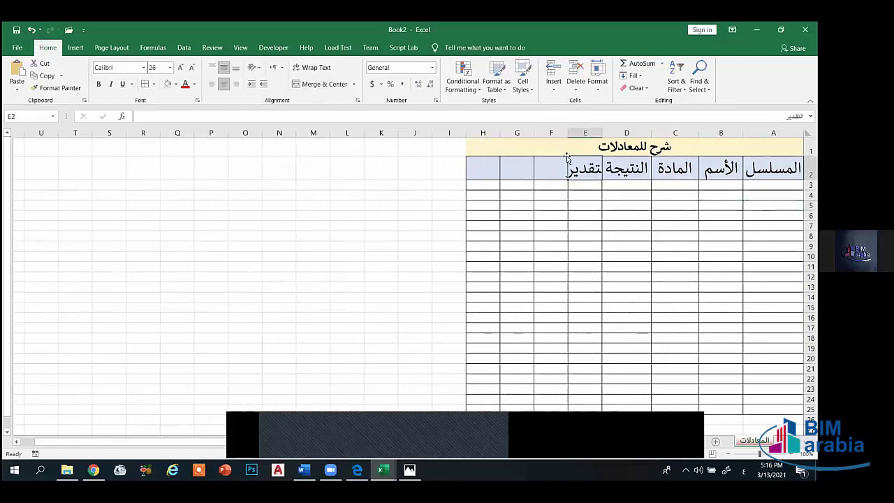
pyautogui.moveTo(568, 133); pyautogui.dragTo(553, 133)
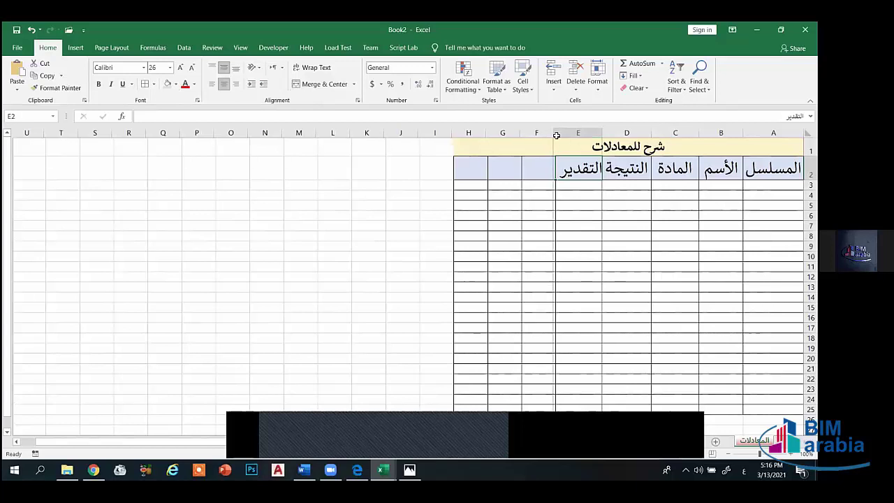
pyautogui.click(614, 194)
pyautogui.click(773, 185)
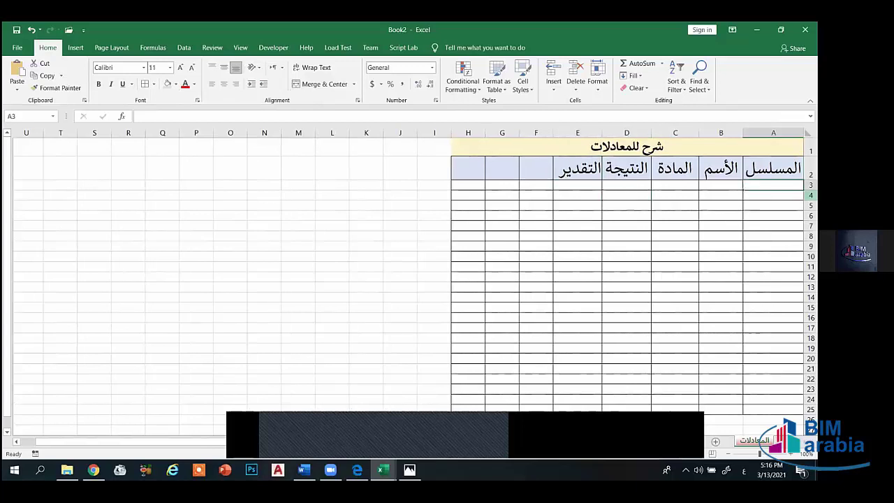
# - Fill serial numbers 1 to 10 down A3:A12 and middle-align the rows A3:H12
pyautogui.write('1')
pyautogui.press('Return')
pyautogui.write('2')
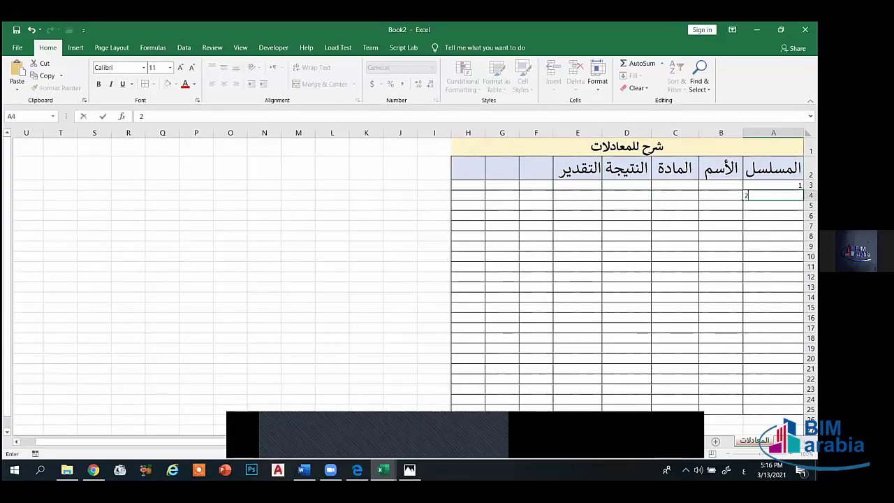
pyautogui.press('Return')
pyautogui.moveTo(773, 185); pyautogui.dragTo(773, 196)
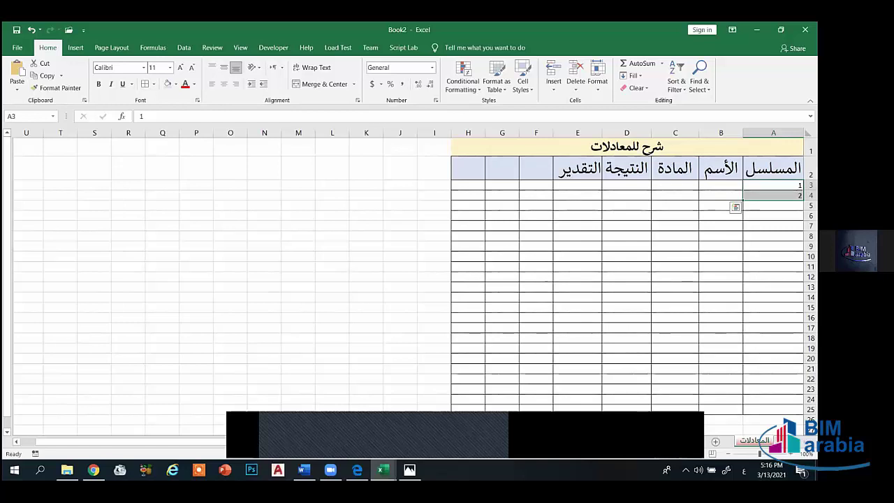
pyautogui.click(773, 185)
pyautogui.moveTo(773, 185); pyautogui.dragTo(773, 389)
pyautogui.click(774, 287)
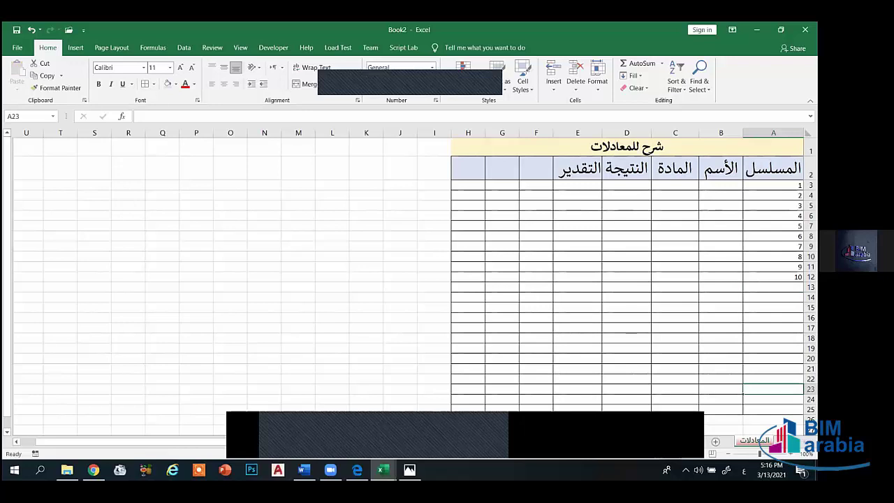
pyautogui.moveTo(773, 186); pyautogui.dragTo(480, 278)
pyautogui.click(224, 67)
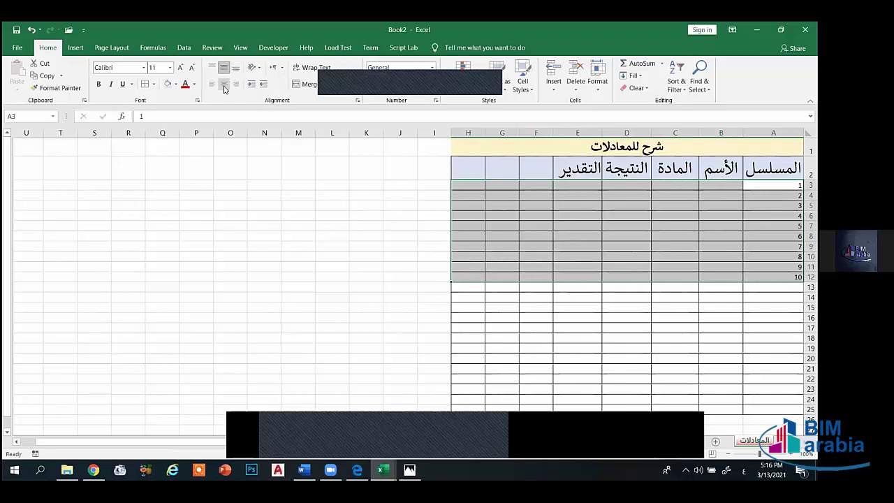
# - Centre the A3:H12 body horizontally and raise its Calibri text to size 16
pyautogui.click(223, 84)
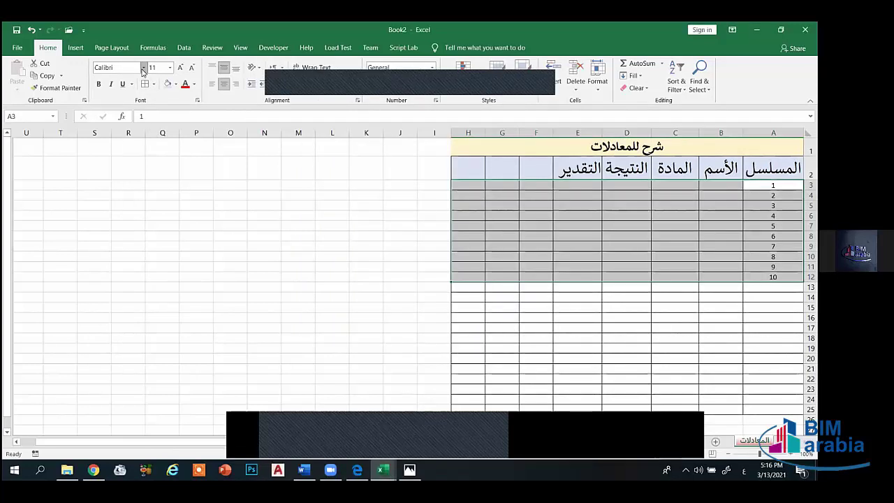
pyautogui.click(143, 67)
pyautogui.click(341, 198)
pyautogui.click(180, 68)
pyautogui.click(181, 68)
pyautogui.click(181, 68)
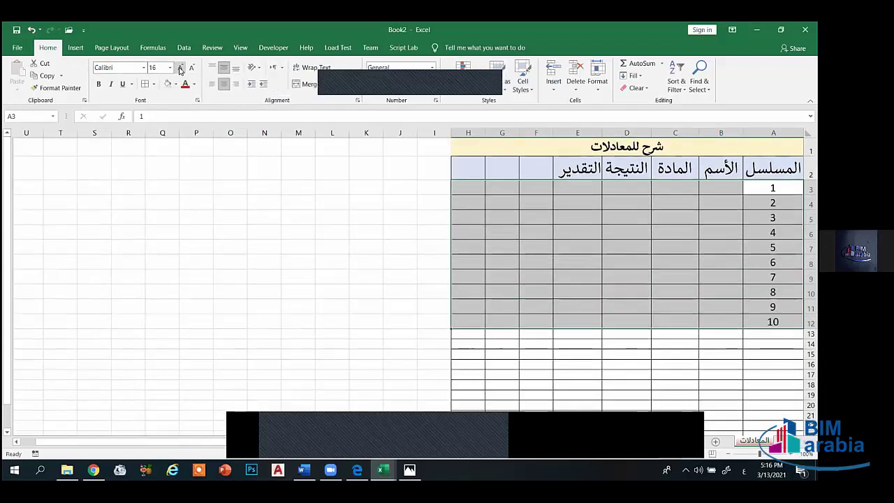
pyautogui.click(730, 190)
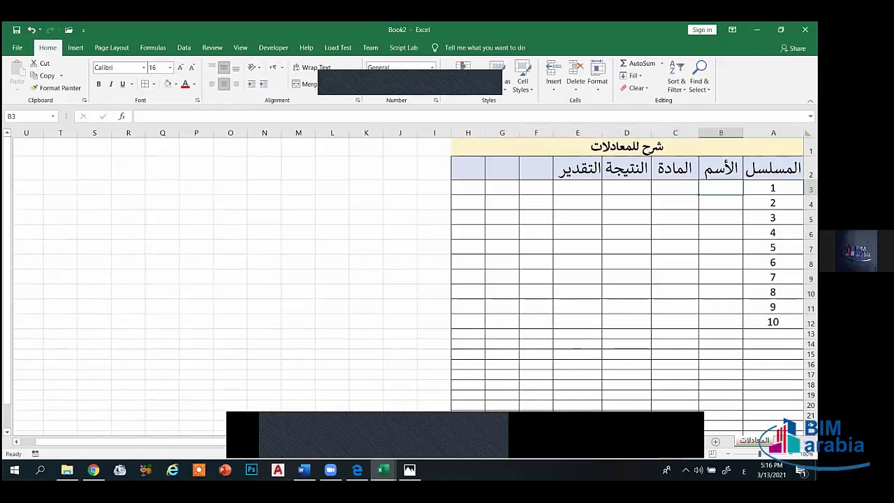
# - Enter a sample student name in B3 and widen column B to fit it
pyautogui.write('محمد')
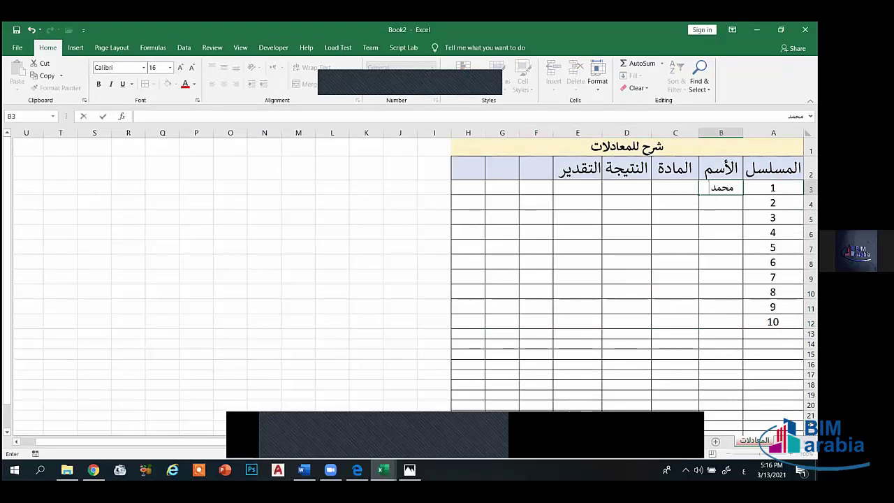
pyautogui.write(' أحمد')
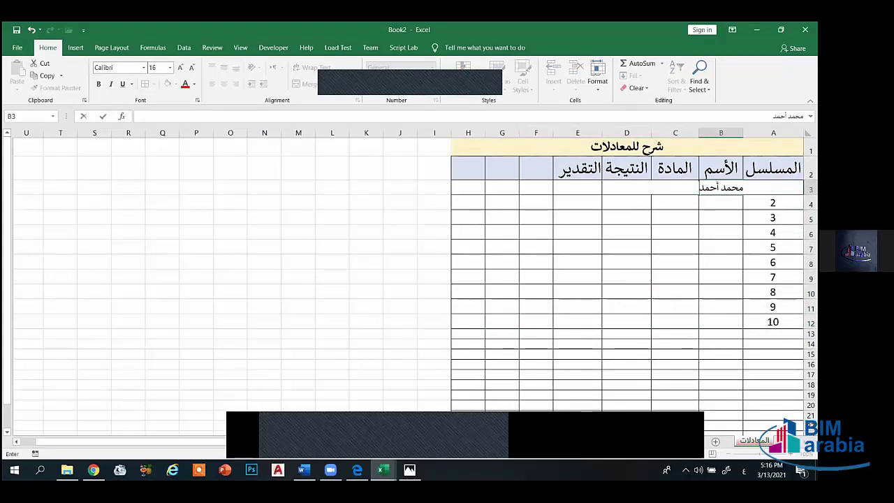
pyautogui.moveTo(705, 133); pyautogui.dragTo(677, 133)
pyautogui.click(723, 207)
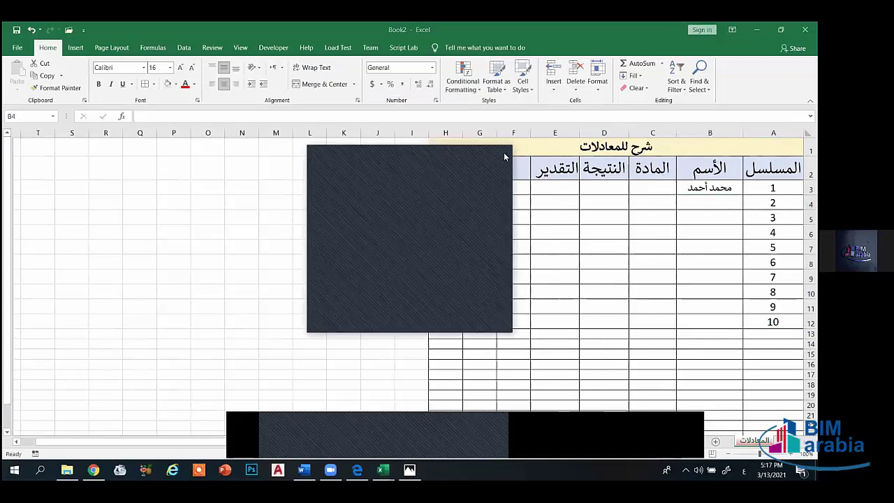
# - Move through cells B5, C5, D3, B3 and B4, then switch to the empty Sheet2
pyautogui.click(721, 200)
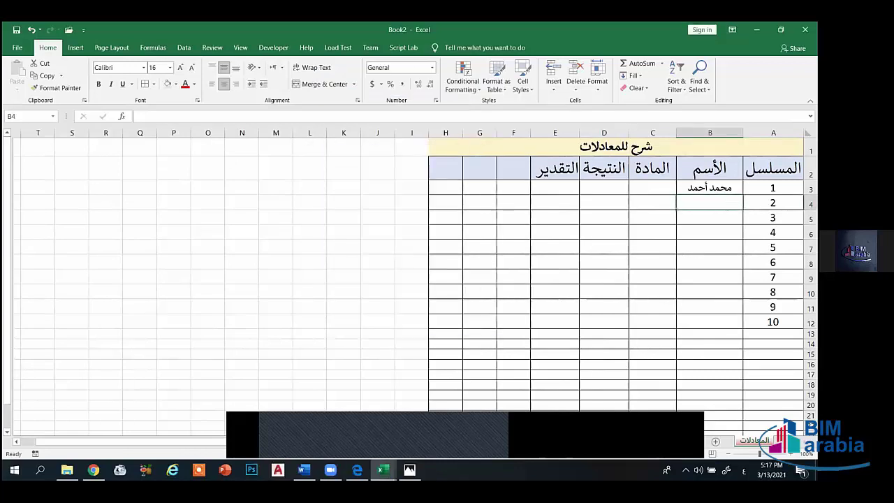
pyautogui.click(720, 216)
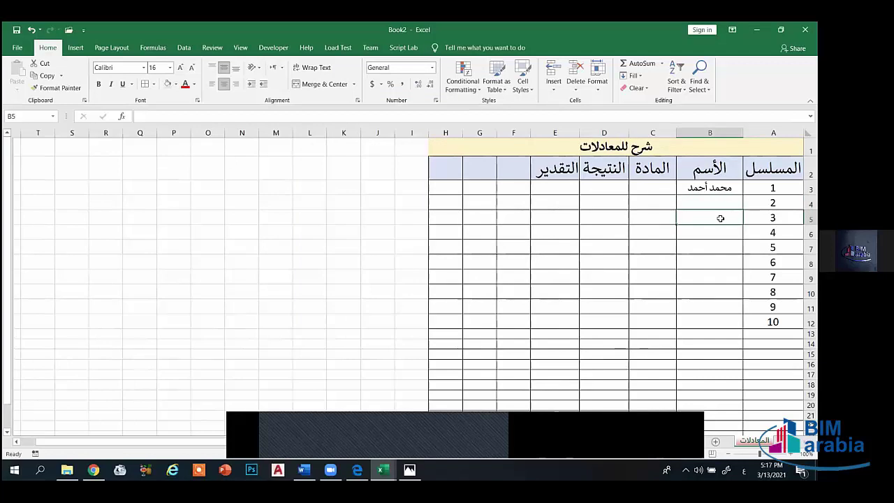
pyautogui.click(635, 221)
pyautogui.click(614, 211)
pyautogui.click(609, 190)
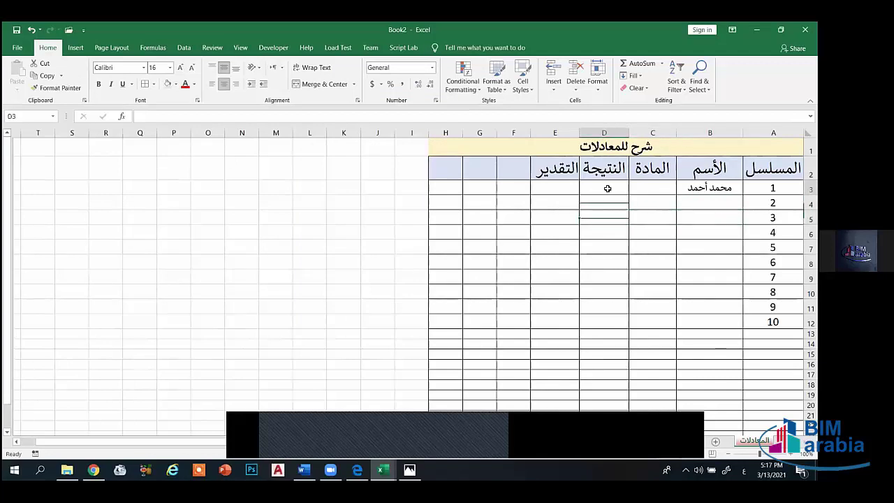
pyautogui.click(730, 194)
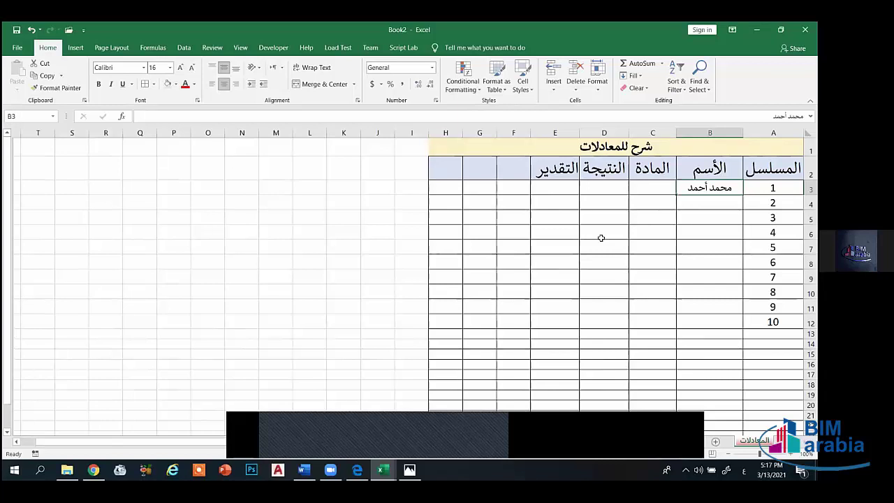
pyautogui.click(695, 202)
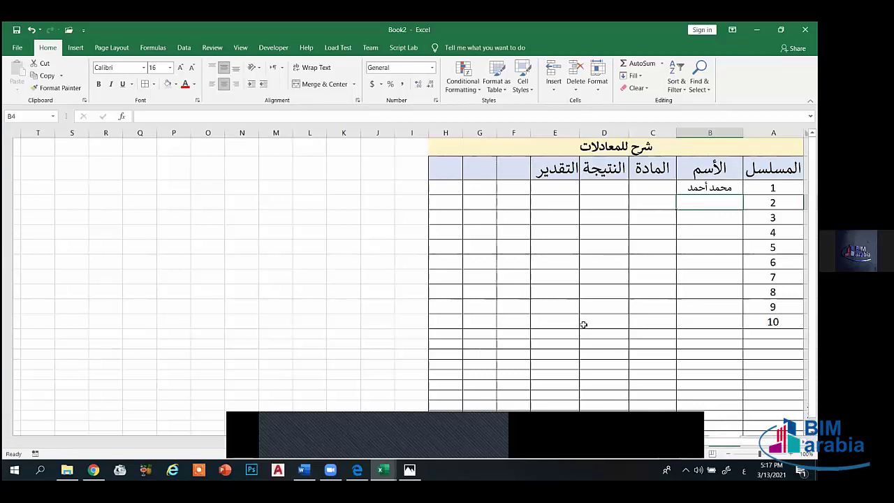
pyautogui.hotkey('ctrl', 'pagedown')
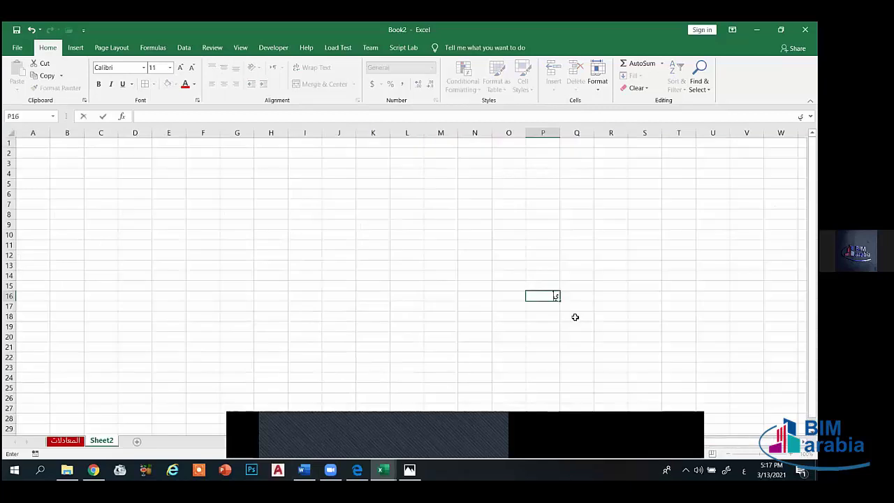
# - Select the المعادلات table, then make the empty Sheet2 run right-to-left
pyautogui.click(66, 441)
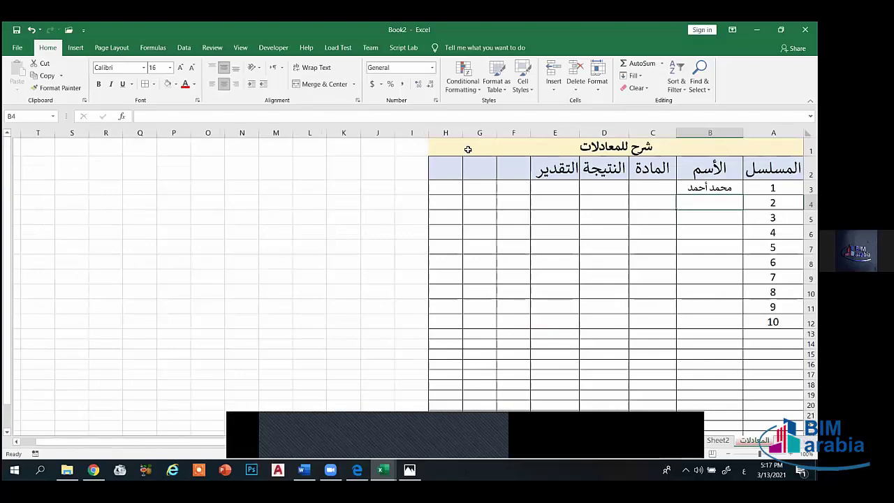
pyautogui.moveTo(468, 149); pyautogui.dragTo(656, 407)
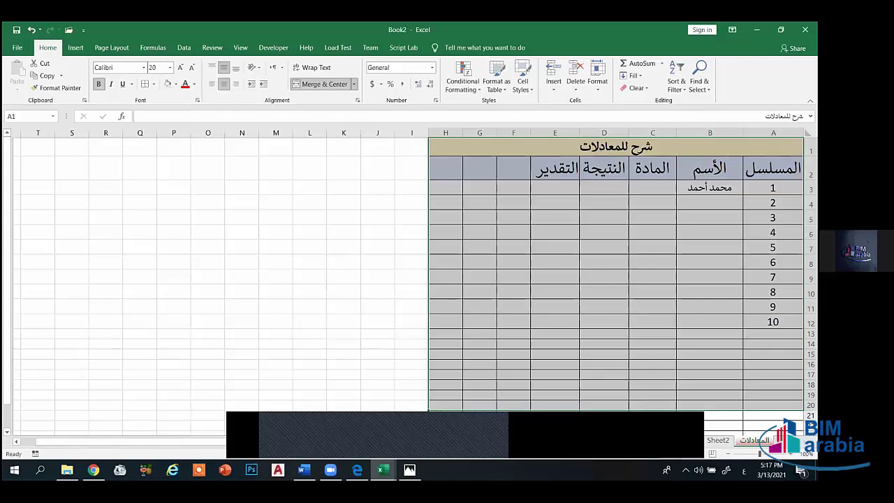
pyautogui.click(719, 441)
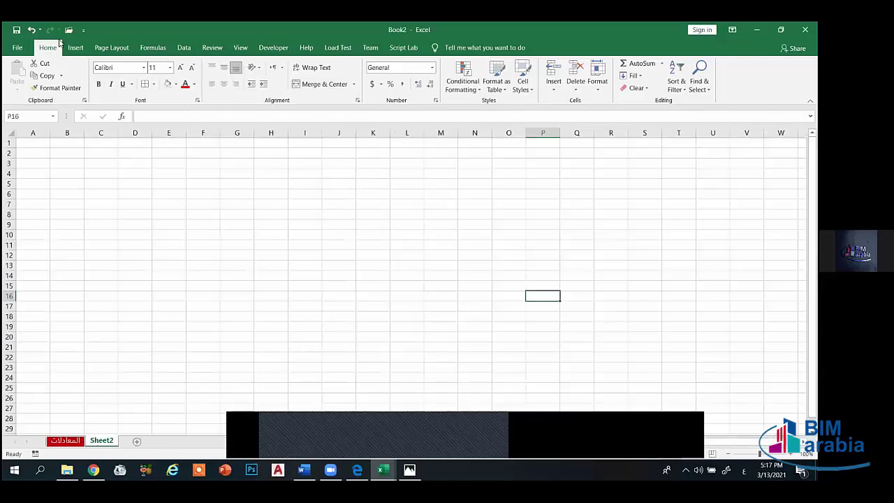
pyautogui.click(111, 47)
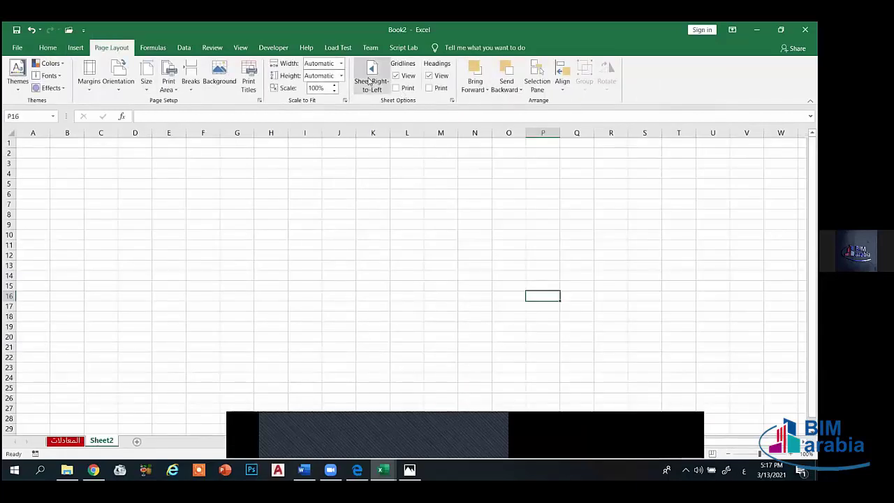
pyautogui.click(371, 78)
# - Enter headers م, الأسم and المادة in A2:C2 on Sheet2, then return to المعادلات
pyautogui.click(786, 153)
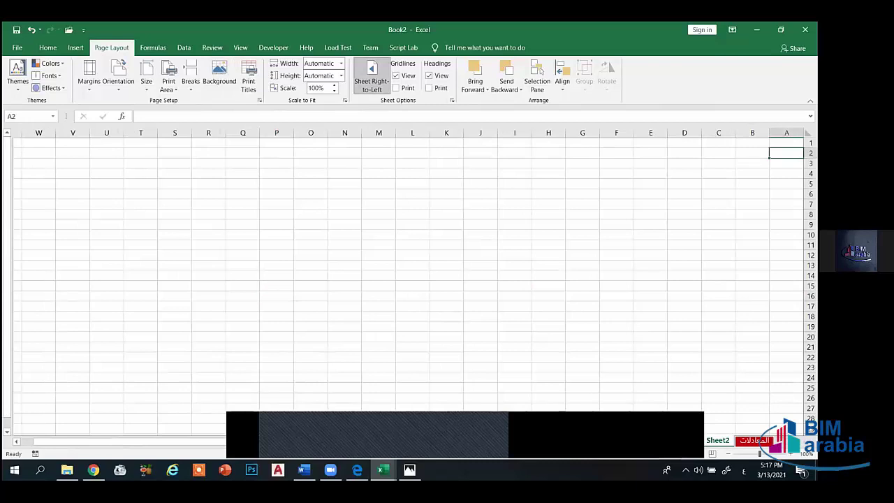
pyautogui.write('ء')
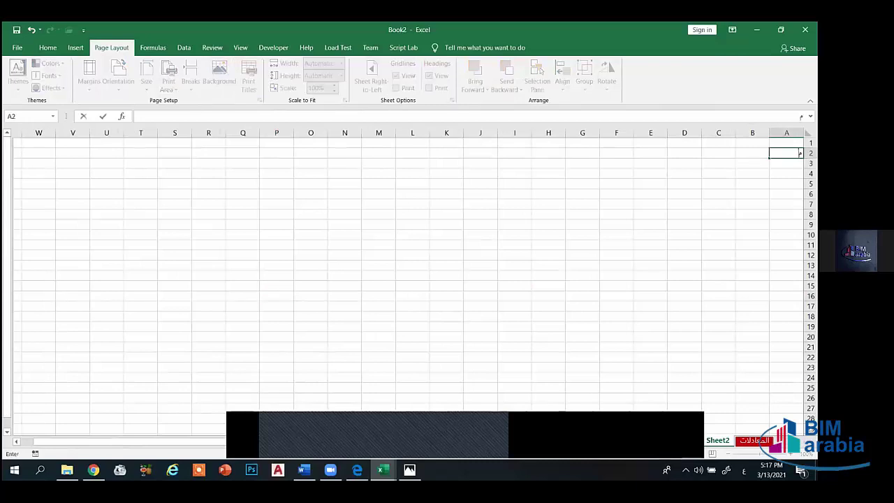
pyautogui.press('Tab')
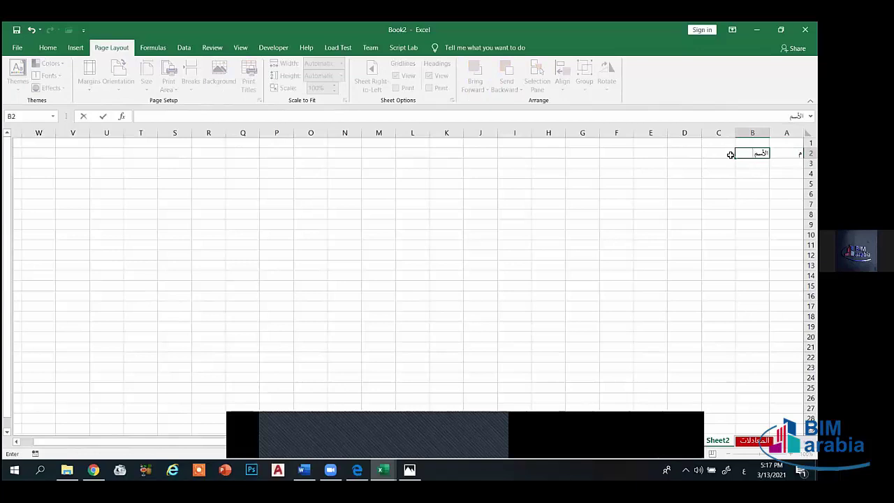
pyautogui.press('Tab')
pyautogui.write('الماد')
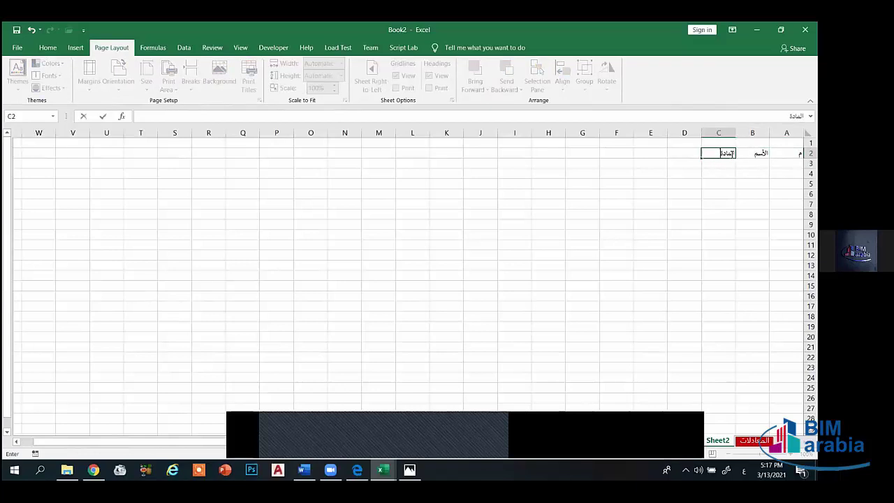
pyautogui.write('ة')
pyautogui.press('Tab')
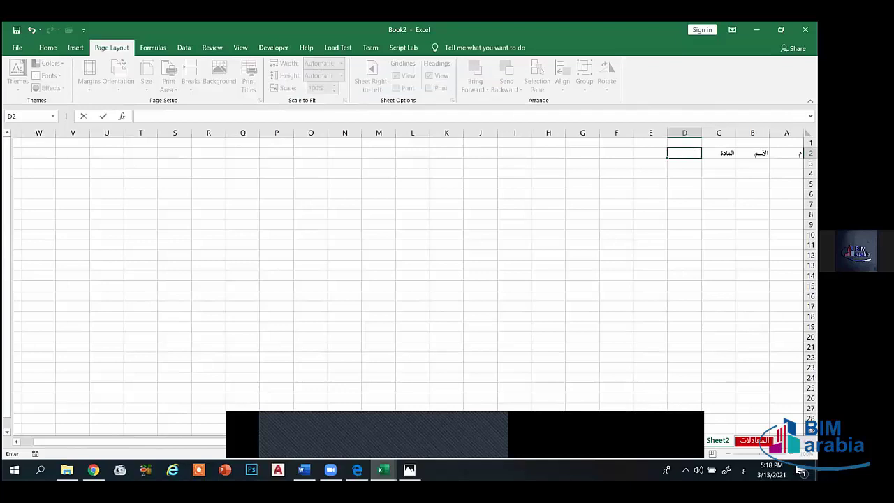
pyautogui.click(678, 164)
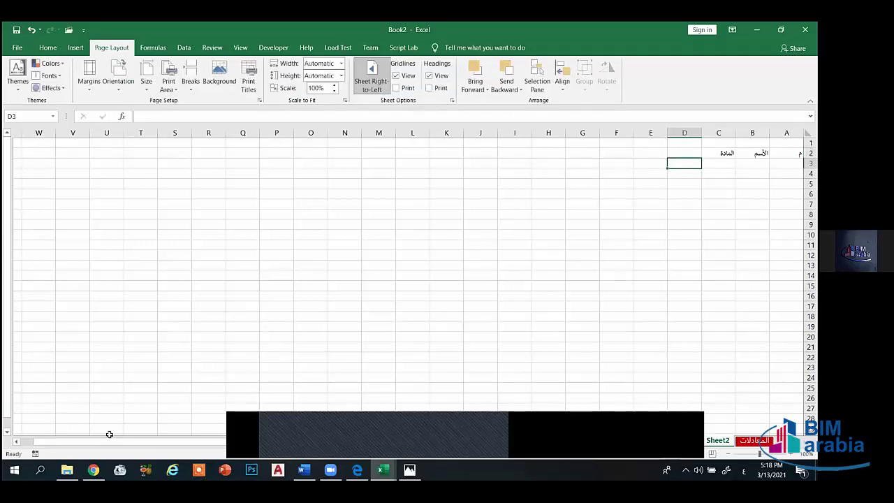
pyautogui.hotkey('ctrl', 'pageup')
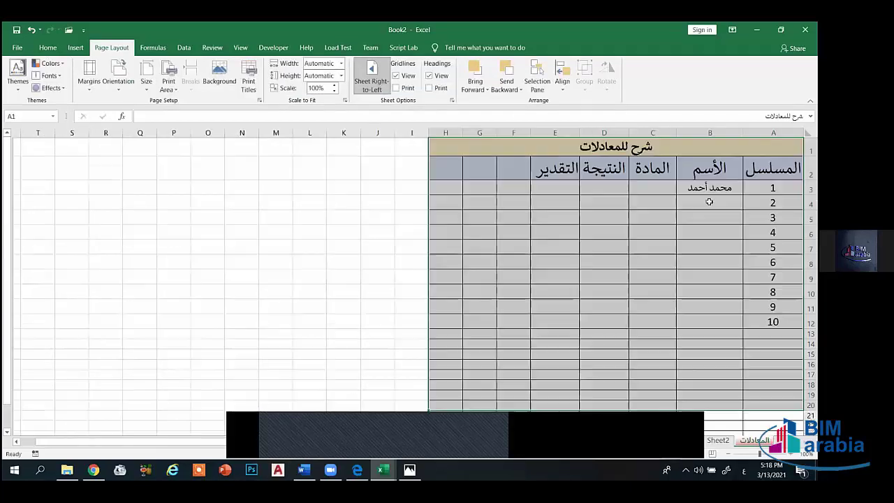
# - Select cell B4 on the المعادلات sheet and start typing a student name
pyautogui.click(710, 201)
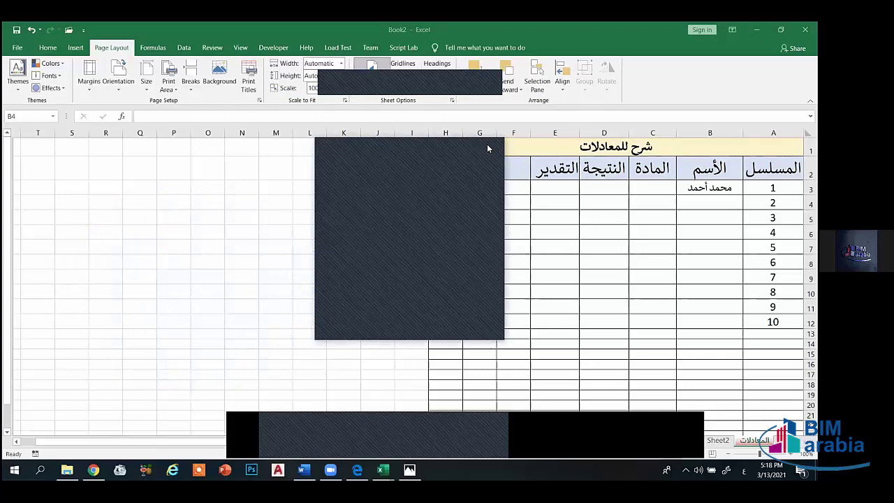
pyautogui.click(488, 149)
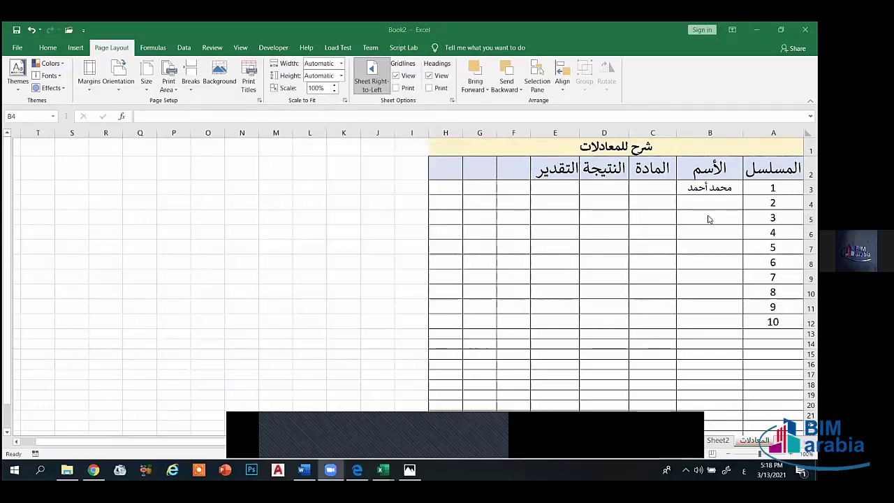
pyautogui.click(714, 204)
pyautogui.write('ب')
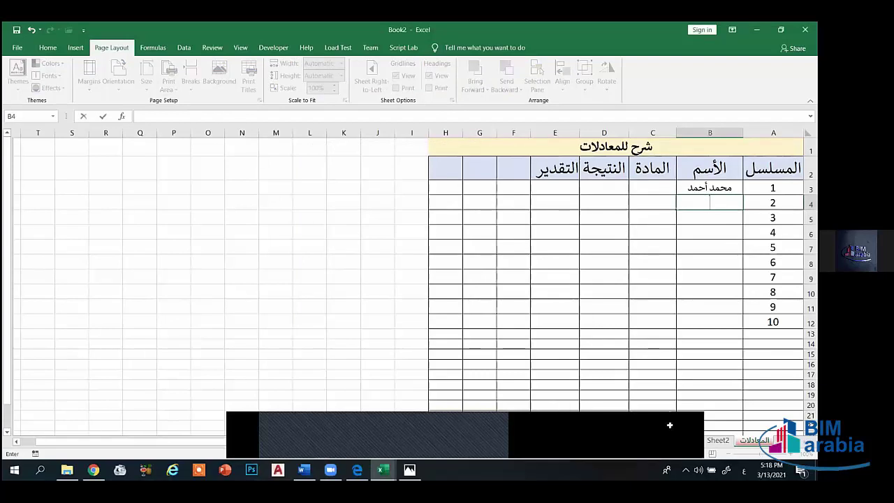
# - Delete Sheet2 from the workbook and confirm the deletion
pyautogui.click(719, 441)
pyautogui.rightClick(720, 443)
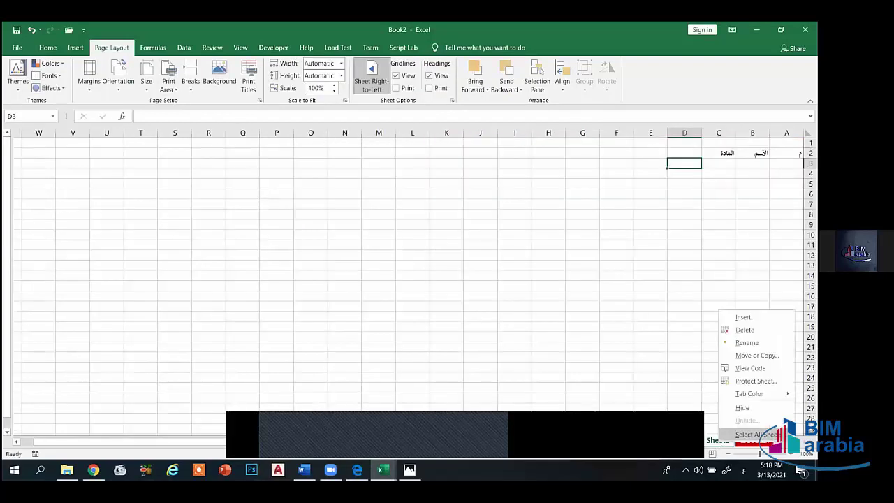
pyautogui.click(744, 330)
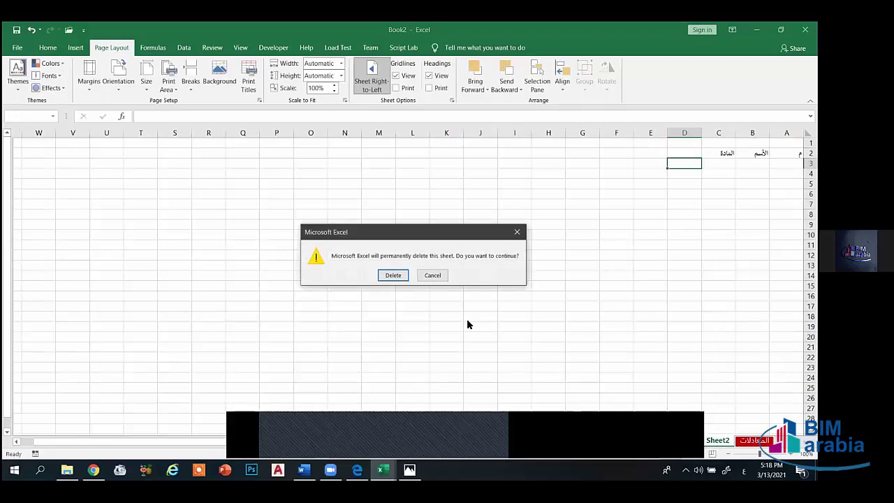
pyautogui.click(396, 276)
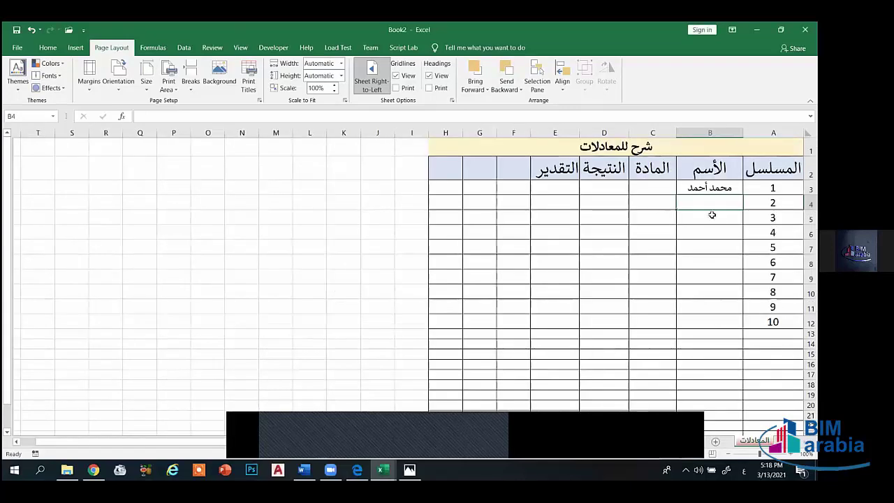
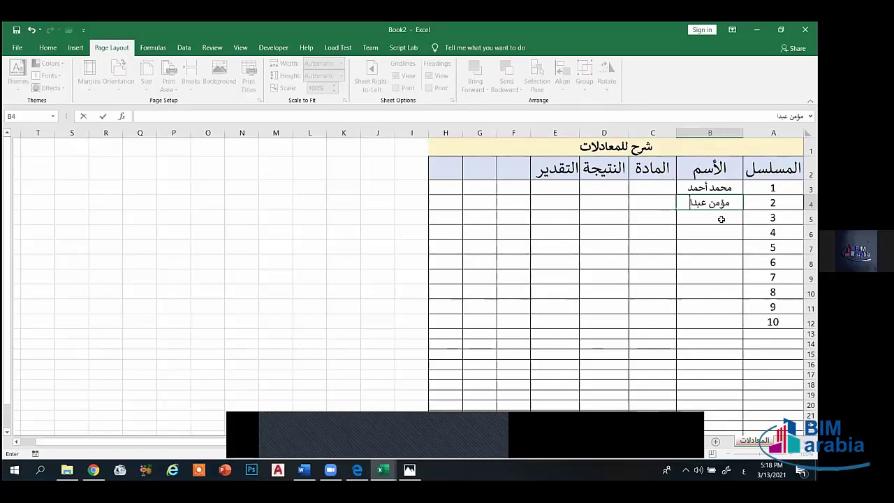
# - Enter two student names in B4 and B5, widening column B to fit them
pyautogui.press('Return')
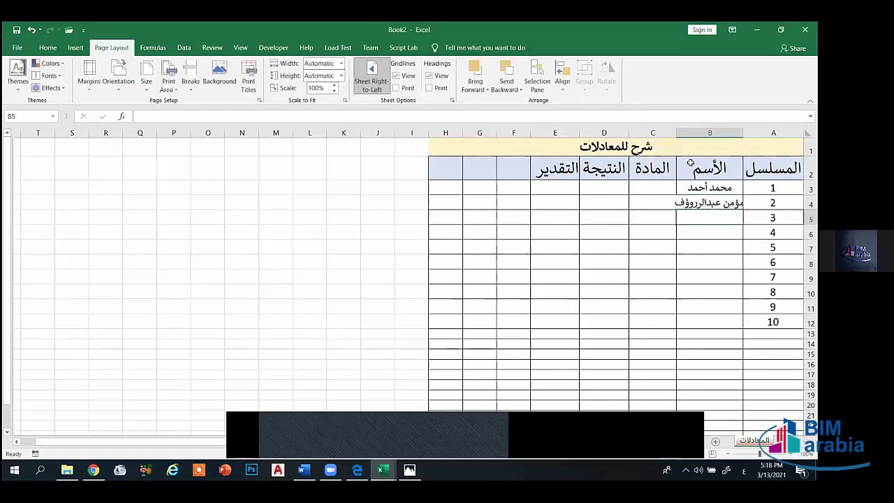
pyautogui.moveTo(676, 133); pyautogui.dragTo(666, 132)
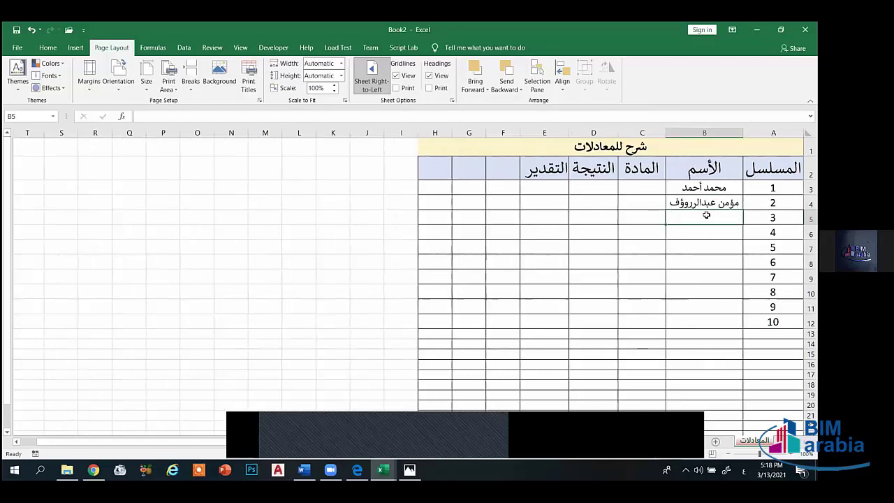
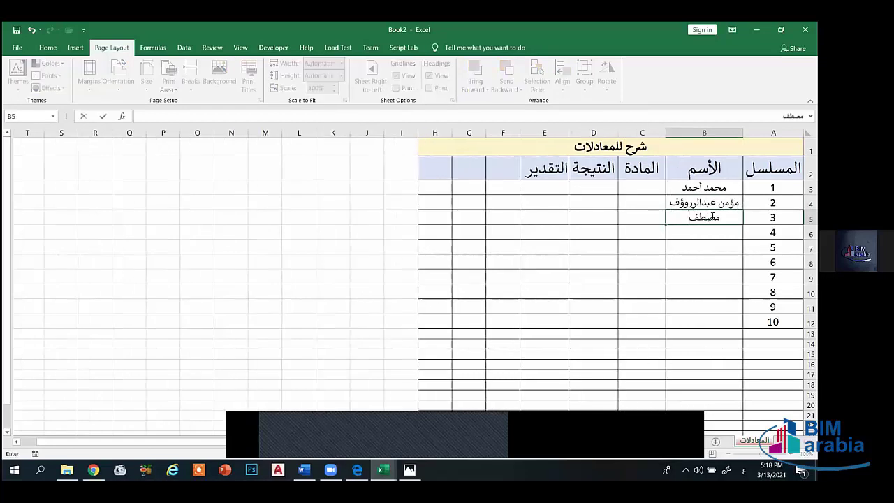
pyautogui.press('Return')
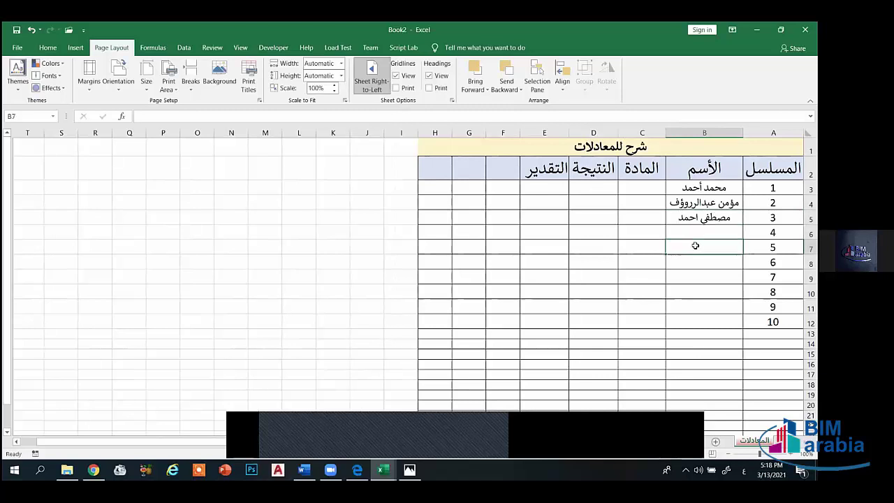
# - Add a new blank worksheet, then return to المعادلات and clear the stray text in B7
pyautogui.click(657, 220)
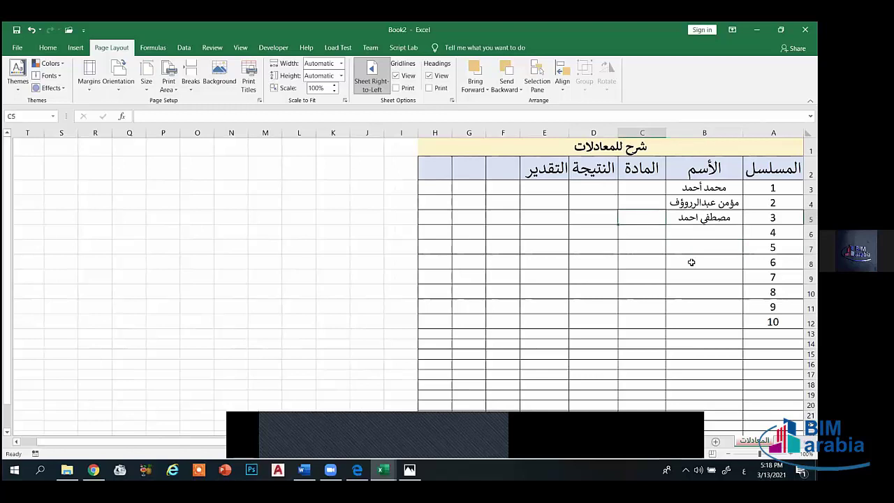
pyautogui.click(699, 234)
pyautogui.click(710, 248)
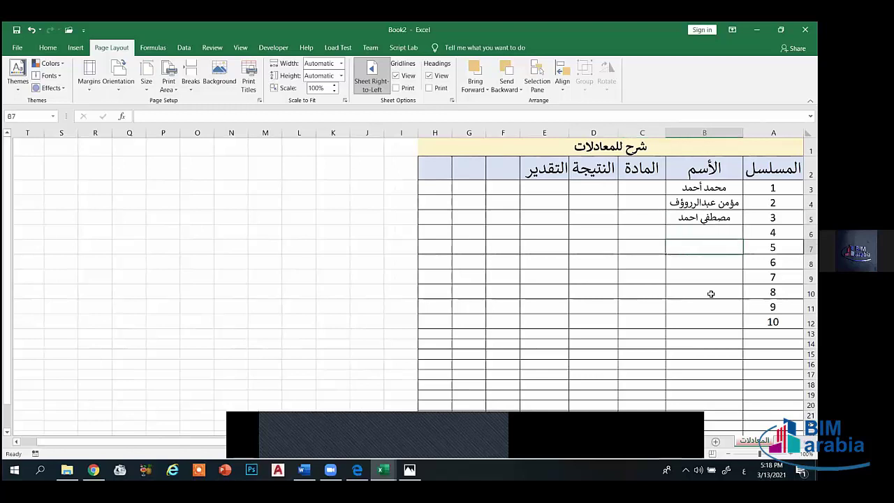
pyautogui.click(716, 441)
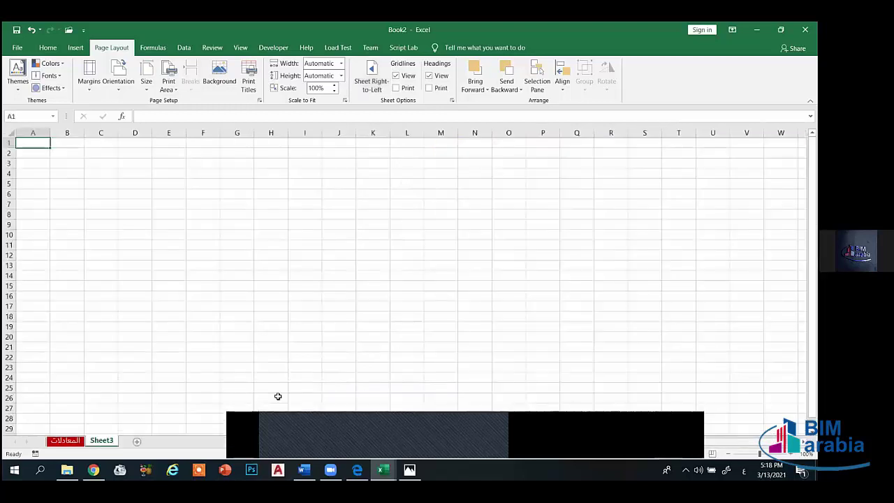
pyautogui.hotkey('ctrl', 'pageup')
pyautogui.write('ا')
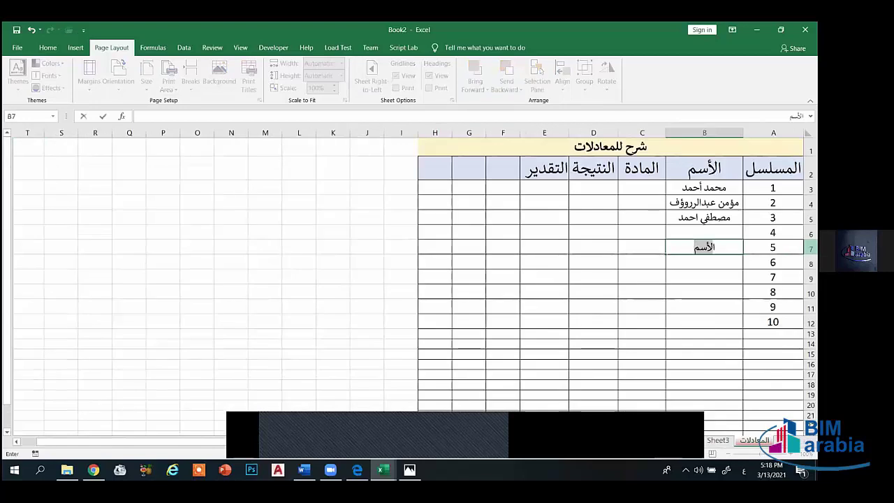
pyautogui.press('BackSpace')
pyautogui.press('BackSpace')
# - Enter another student's name in B6, then switch to the blank Sheet3
pyautogui.click(718, 231)
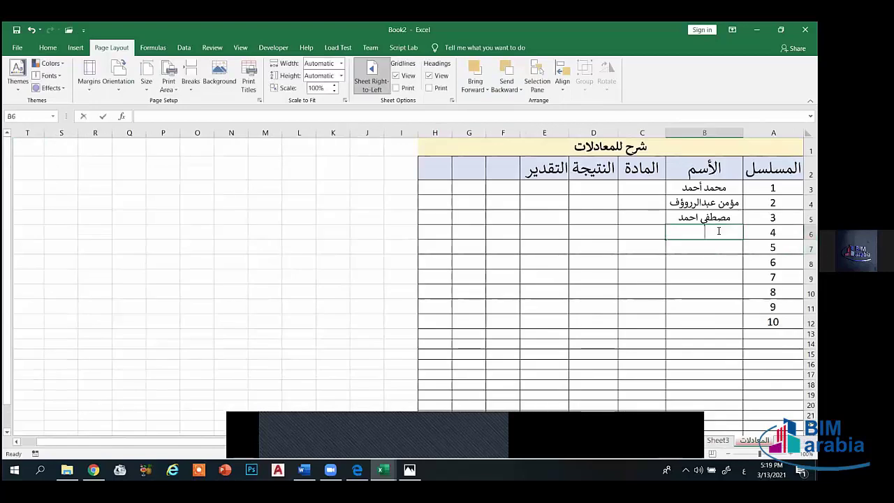
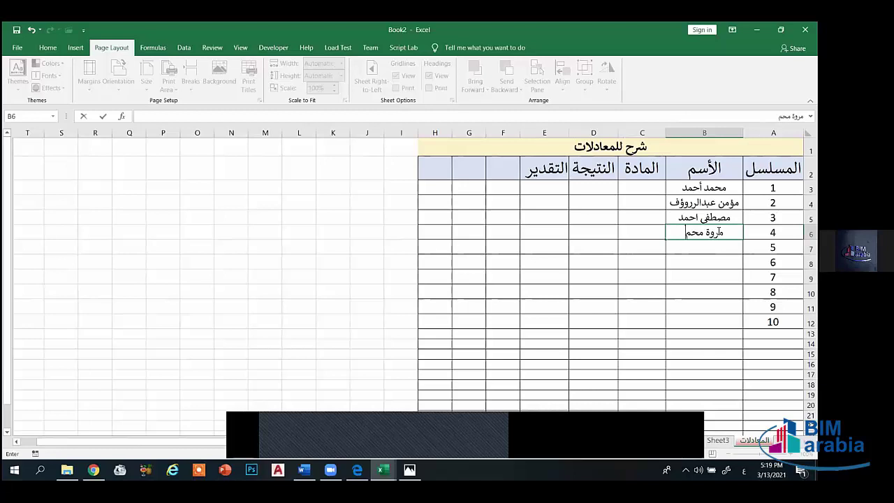
pyautogui.click(703, 247)
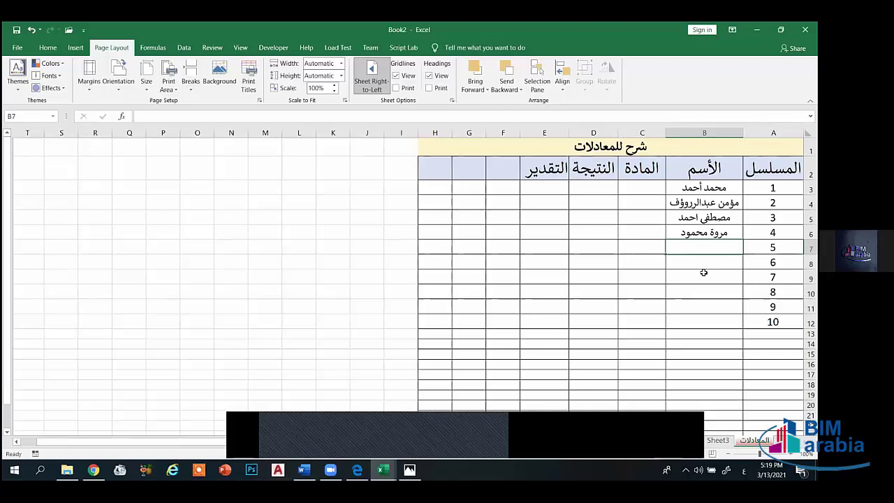
pyautogui.click(714, 441)
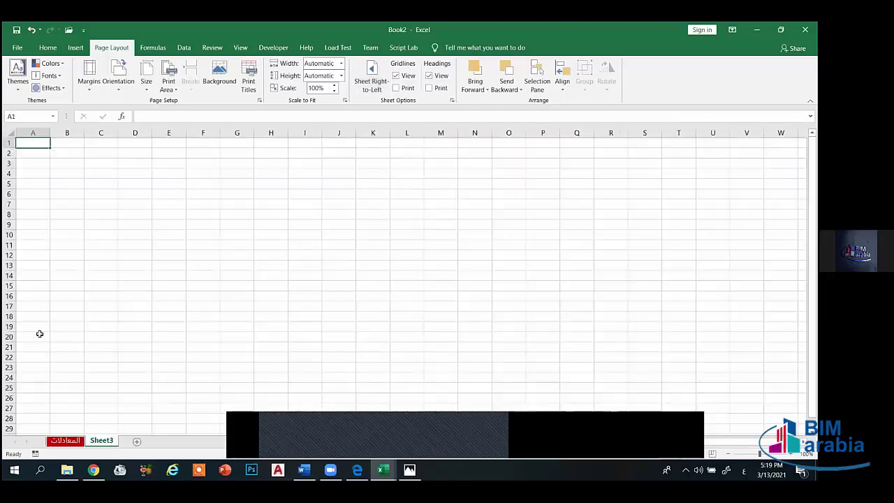
# - Discard the stray character on Sheet3 and return to the المعادلات table
pyautogui.moveTo(37, 336); pyautogui.dragTo(70, 326)
pyautogui.write('ا')
pyautogui.press('Escape')
pyautogui.click(265, 366)
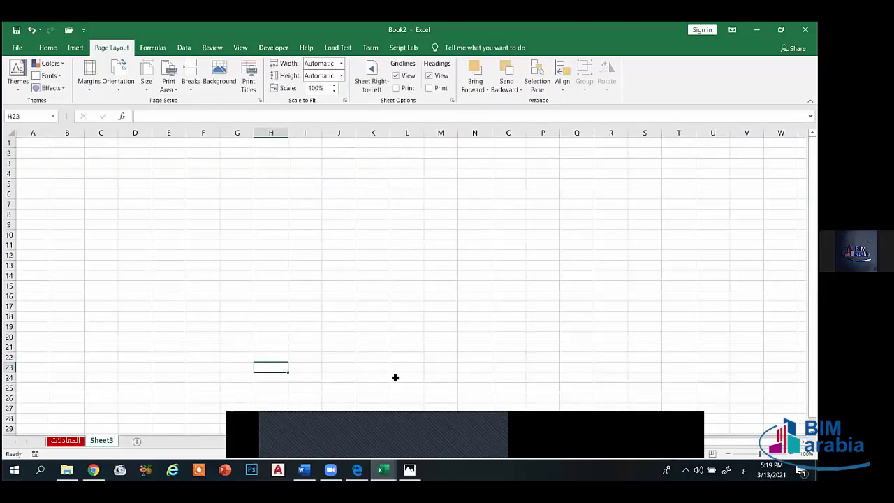
pyautogui.click(64, 440)
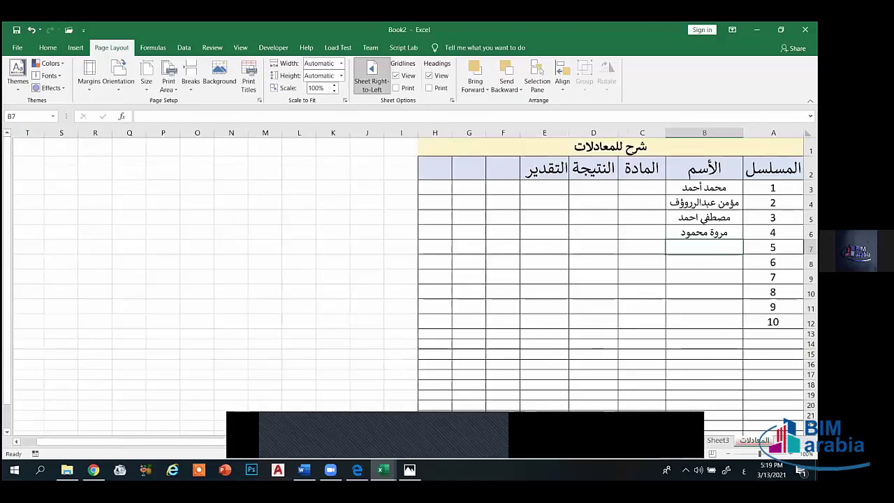
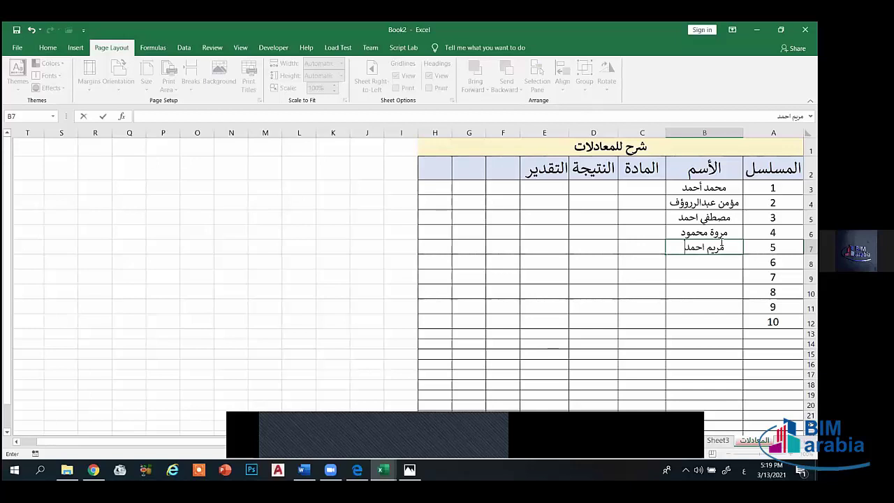
# - Enter a fifth student's name in B7 beside serial 5 and select B8
pyautogui.press('Return')
pyautogui.press('Return')
pyautogui.click(709, 263)
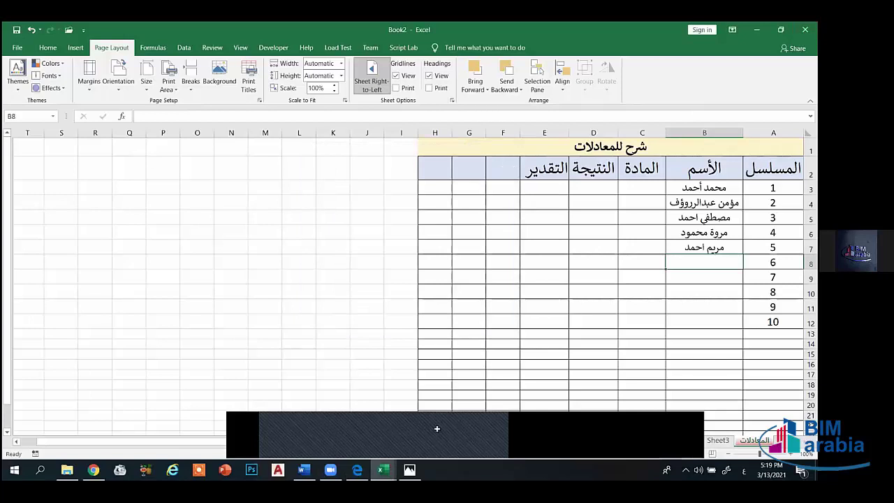
pyautogui.moveTo(383, 470)
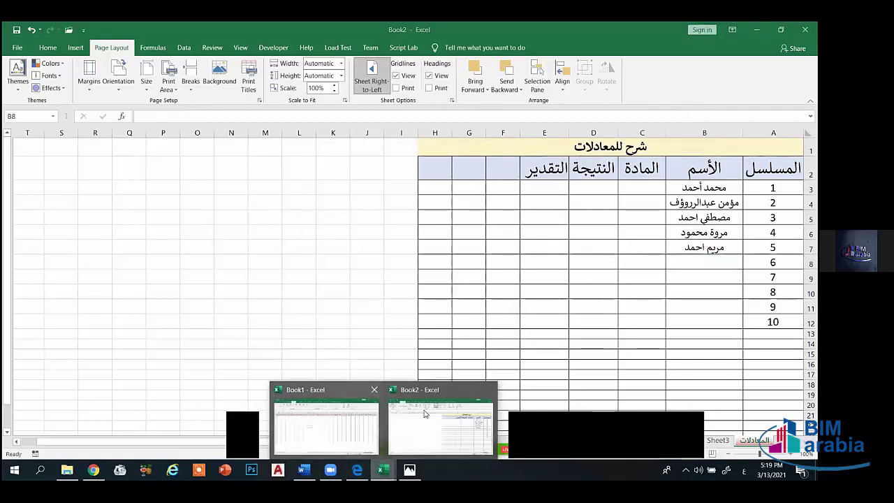
# - Close Book1 and Book2 choosing Don't Save for each, then exit Excel with Alt+F4
pyautogui.click(375, 390)
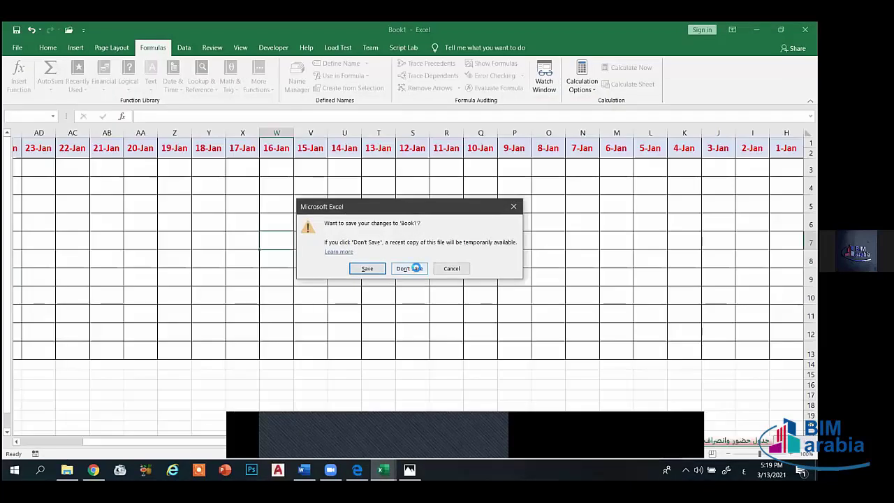
pyautogui.click(409, 268)
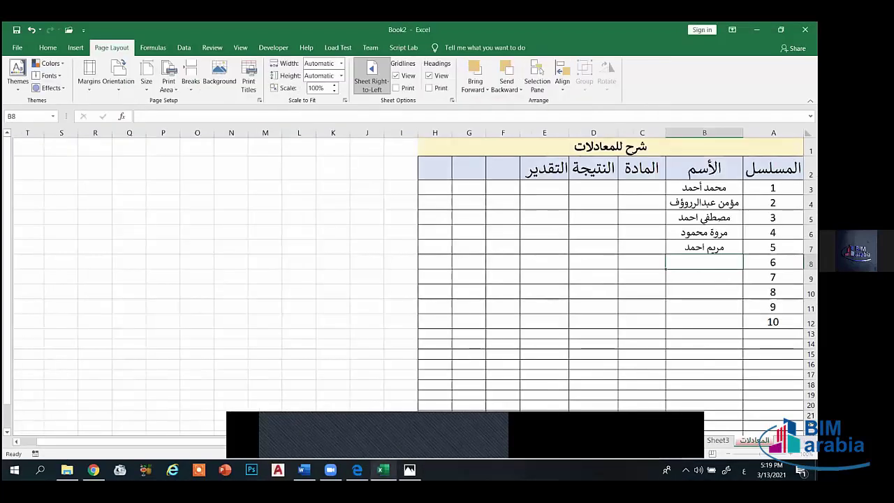
pyautogui.hotkey('alt', 'Tab')
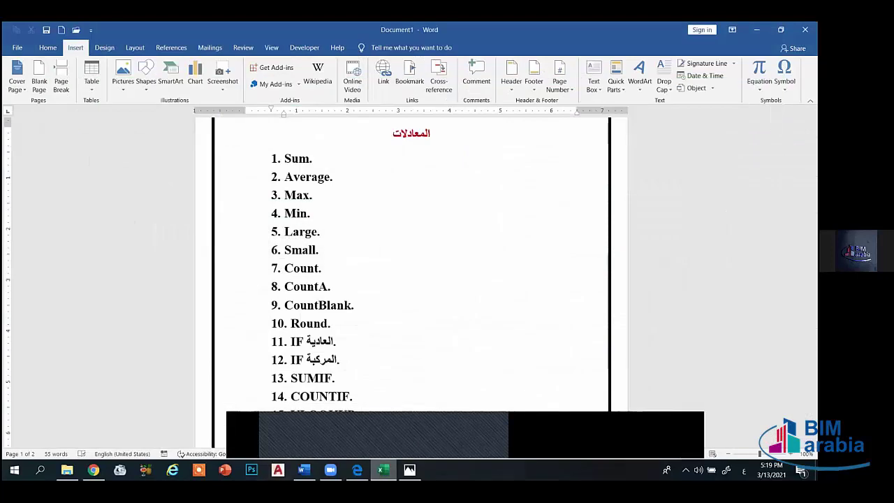
pyautogui.hotkey('alt', 'Tab')
pyautogui.hotkey('ctrl', 'w')
pyautogui.click(414, 256)
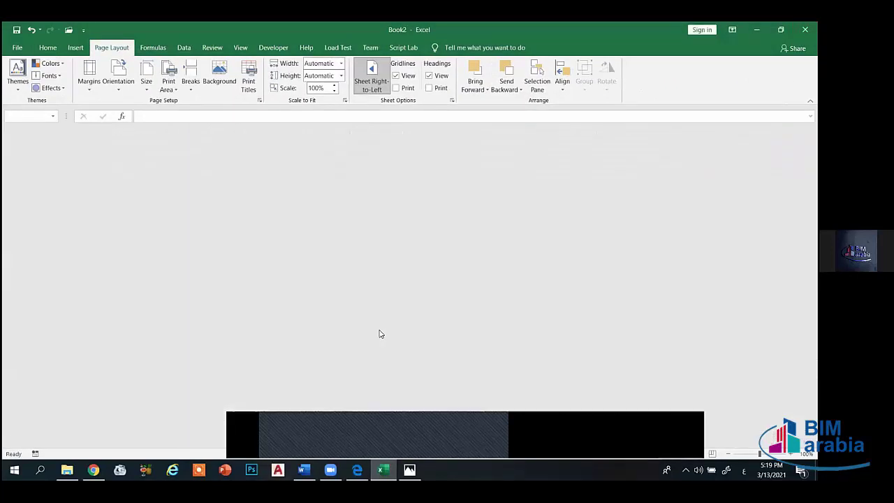
pyautogui.hotkey('alt', 'F4')
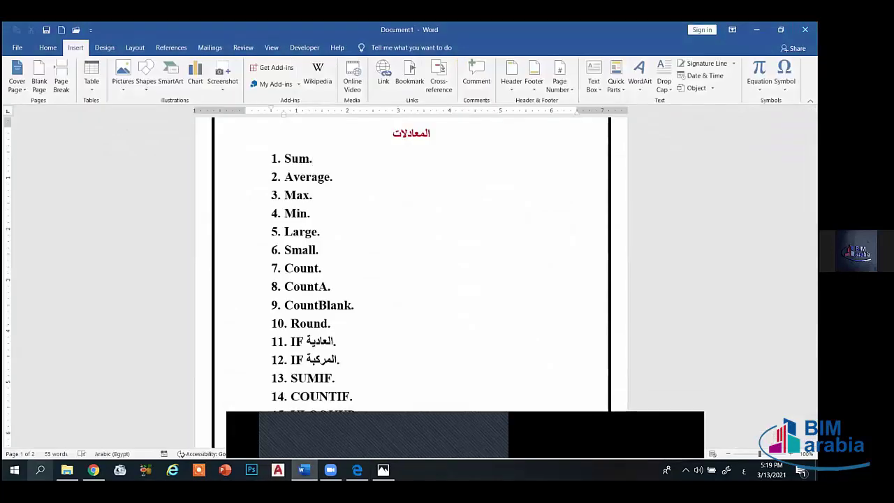
# - Relaunch Excel by searching 'exce' in Windows Search and create a blank workbook
pyautogui.click(40, 469)
pyautogui.write('ع')
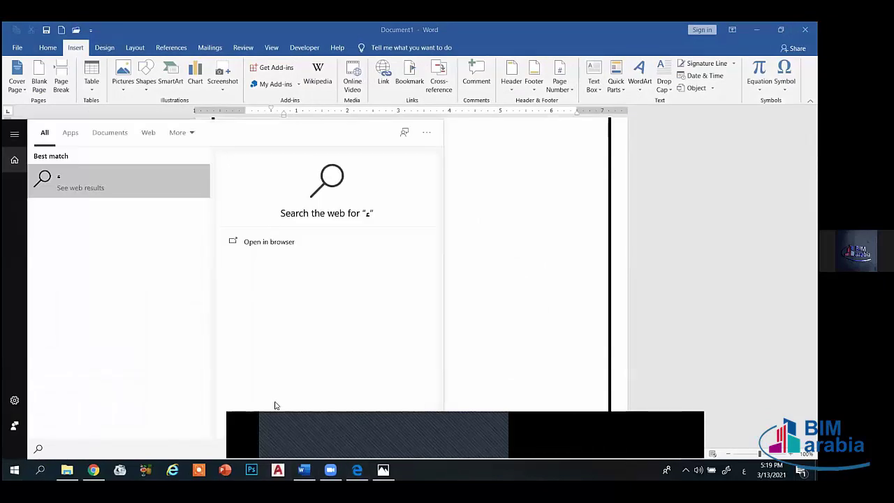
pyautogui.press('BackSpace')
pyautogui.hotkey('alt', 'shift')
pyautogui.write('exce')
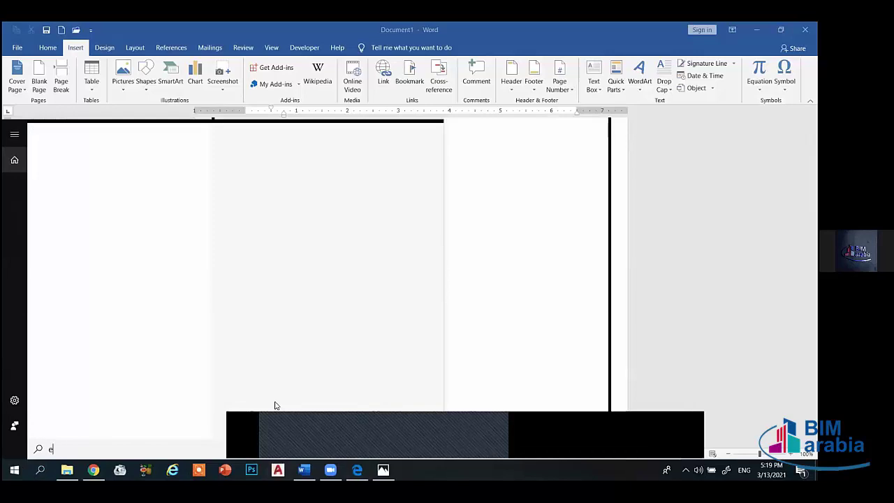
pyautogui.click(113, 183)
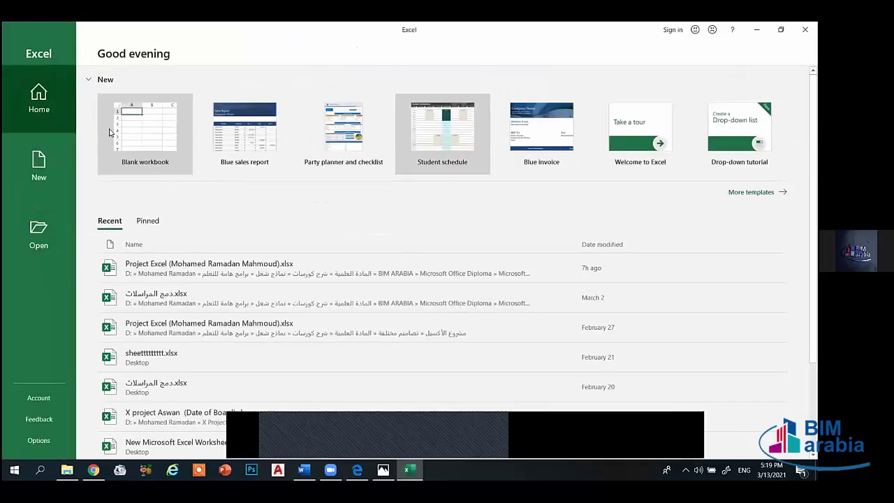
pyautogui.click(111, 133)
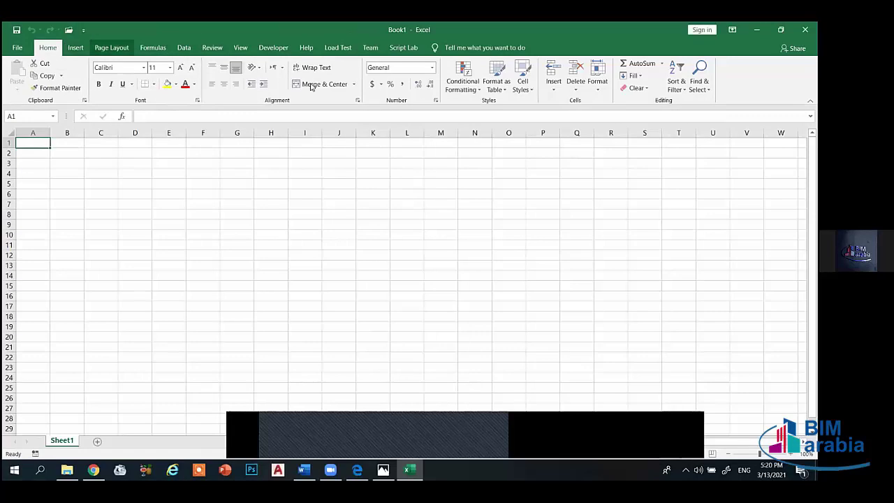
# - Set Sheet1 to right-to-left and enter headers م, الأسم and المادة in A2:C2
pyautogui.click(112, 47)
pyautogui.click(370, 82)
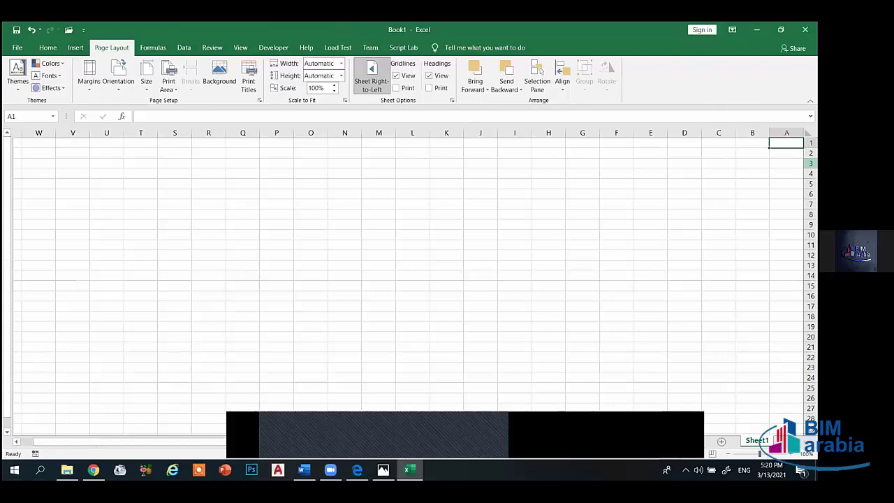
pyautogui.click(787, 153)
pyautogui.write('I')
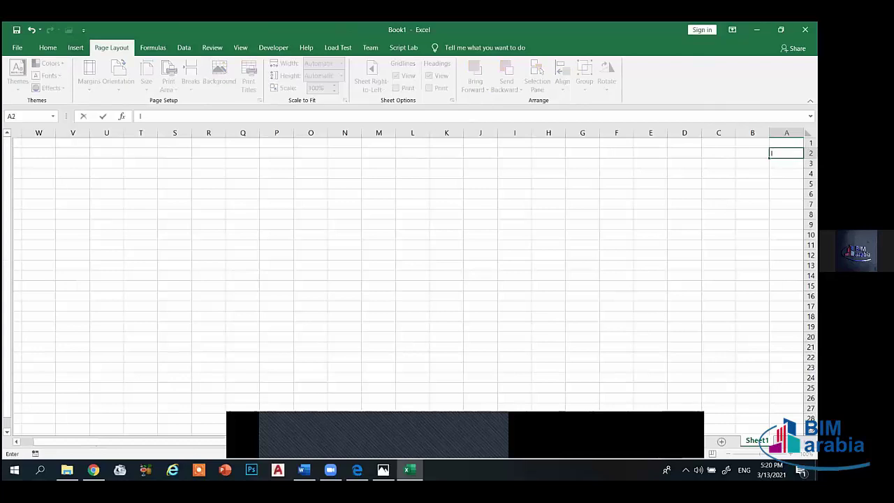
pyautogui.hotkey('alt', 'shift')
pyautogui.press('Tab')
pyautogui.write('ا')
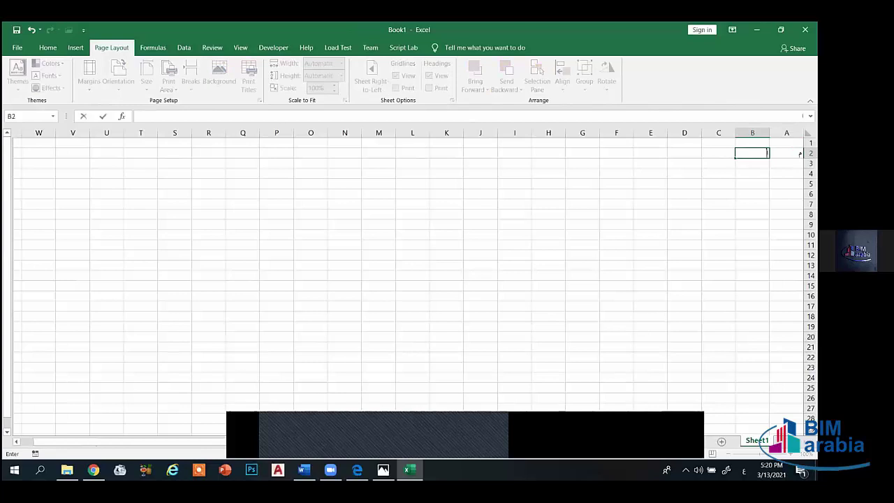
pyautogui.write('لأسم')
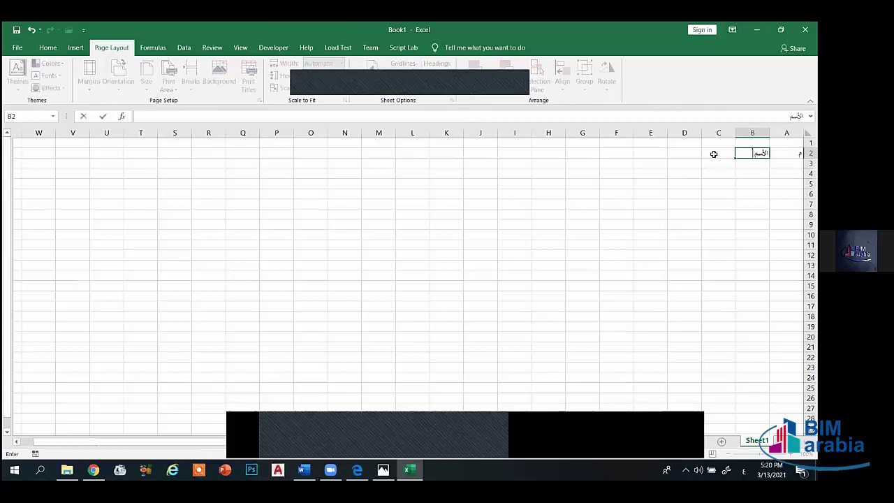
pyautogui.press('Tab')
pyautogui.write('المادة')
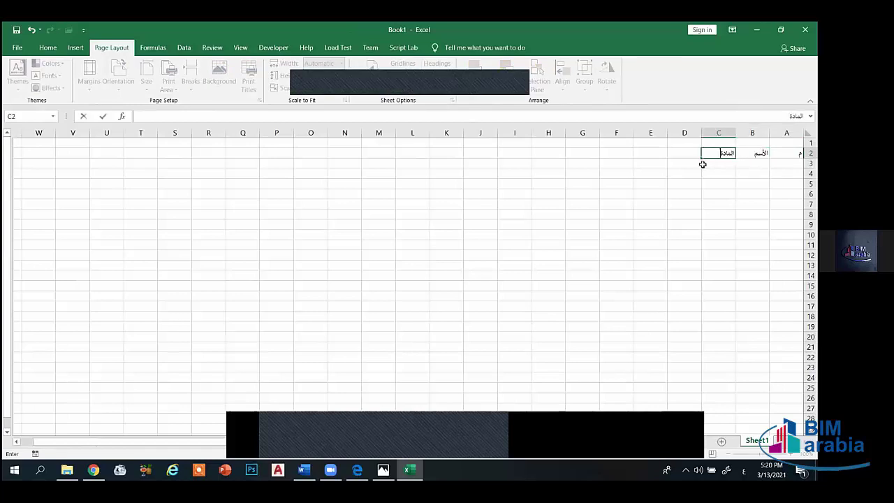
pyautogui.click(697, 155)
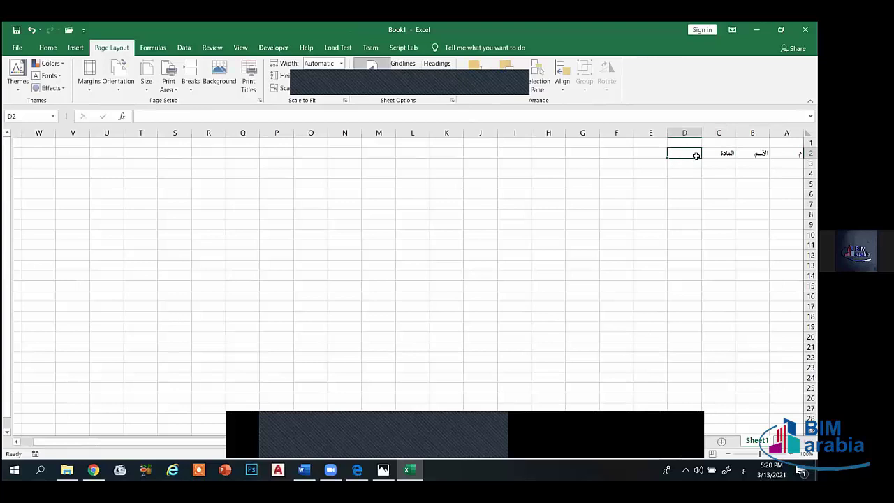
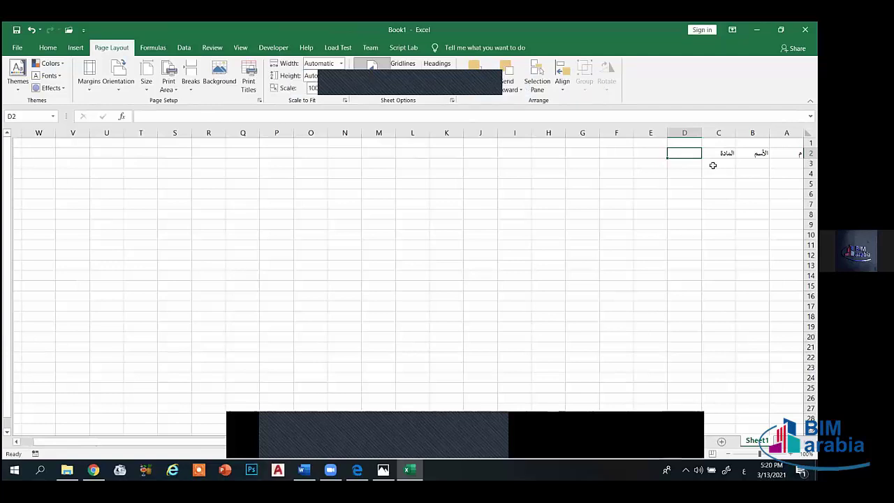
# - Enter the headers النجاح in D2 and التقدير in E2
pyautogui.write('النجاح')
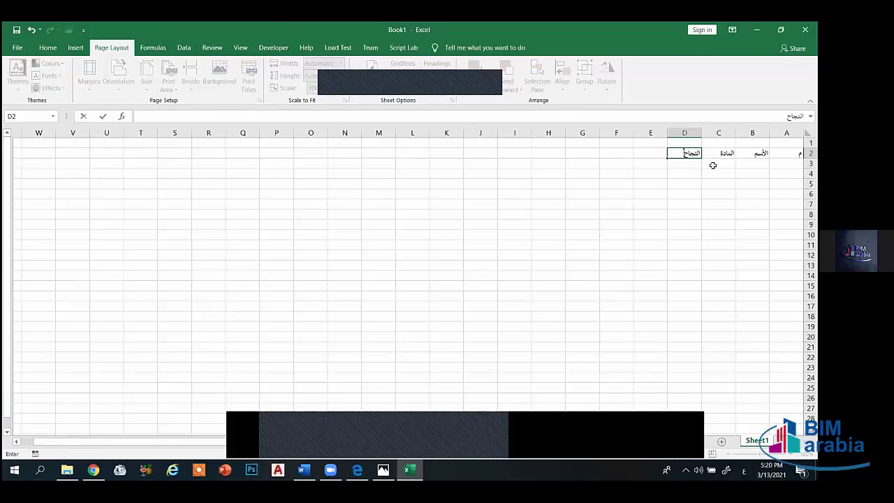
pyautogui.click(643, 153)
pyautogui.write('ال')
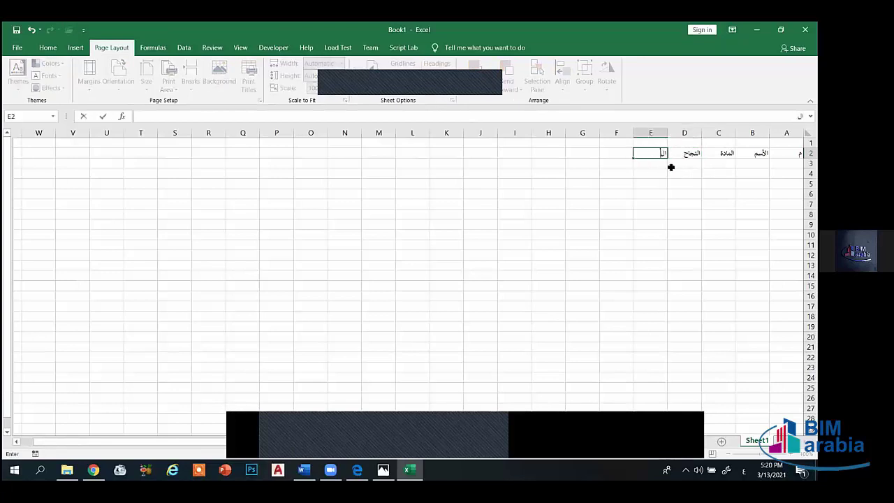
pyautogui.write('تقدير')
pyautogui.click(644, 164)
# - Apply All Borders to the table range A2:E16
pyautogui.moveTo(787, 153); pyautogui.dragTo(645, 255)
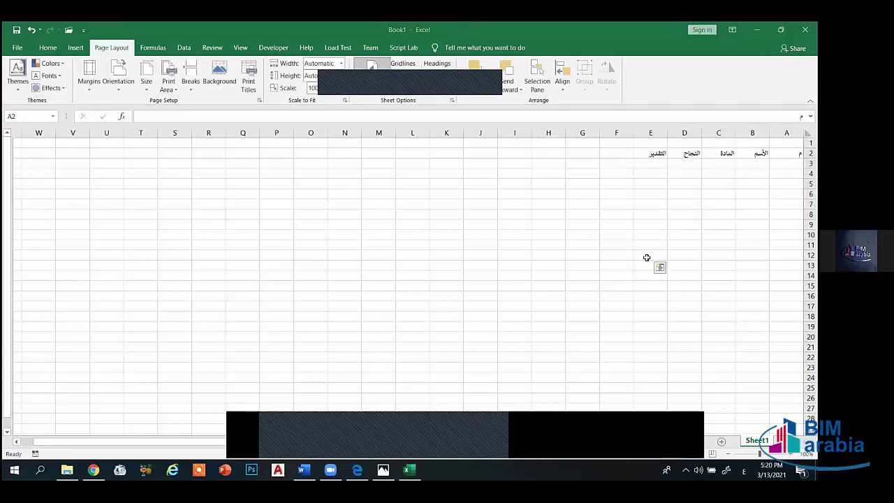
pyautogui.click(656, 184)
pyautogui.moveTo(648, 153); pyautogui.dragTo(783, 296)
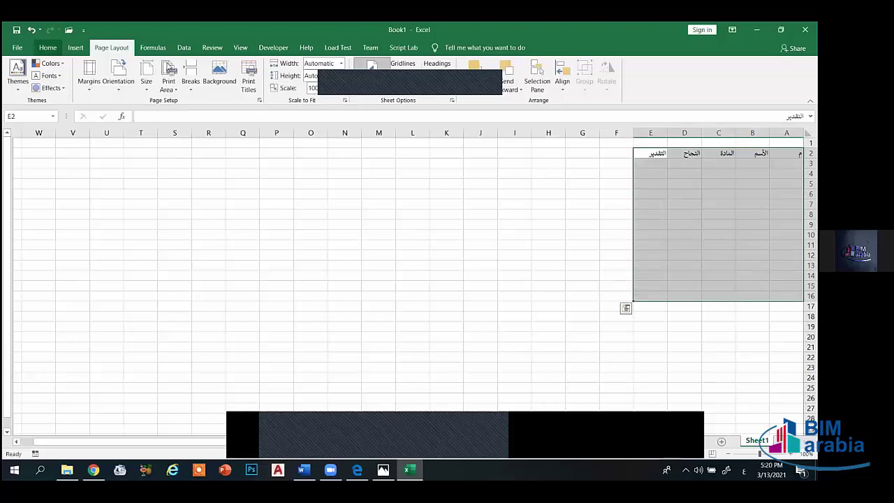
pyautogui.click(47, 48)
pyautogui.click(153, 84)
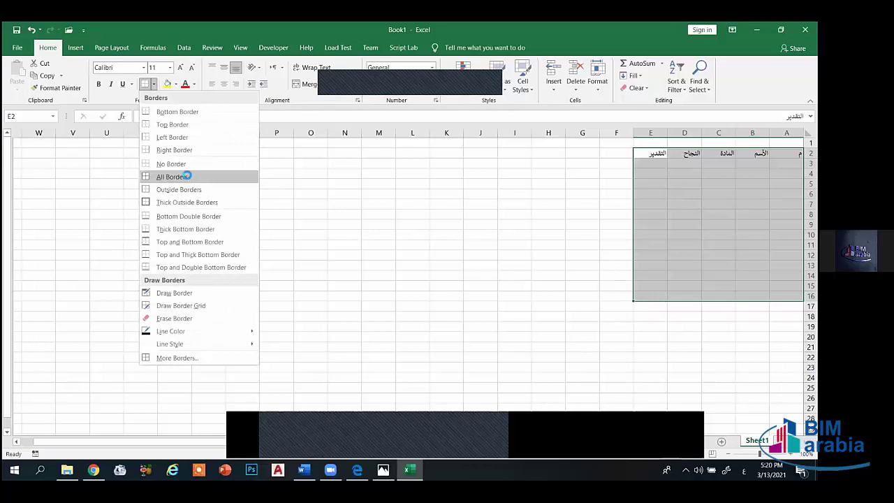
pyautogui.click(187, 178)
pyautogui.click(582, 224)
pyautogui.click(786, 164)
# - Number the rows 1 to 10 down A3:A12 by filling from 1 and 2
pyautogui.write('1')
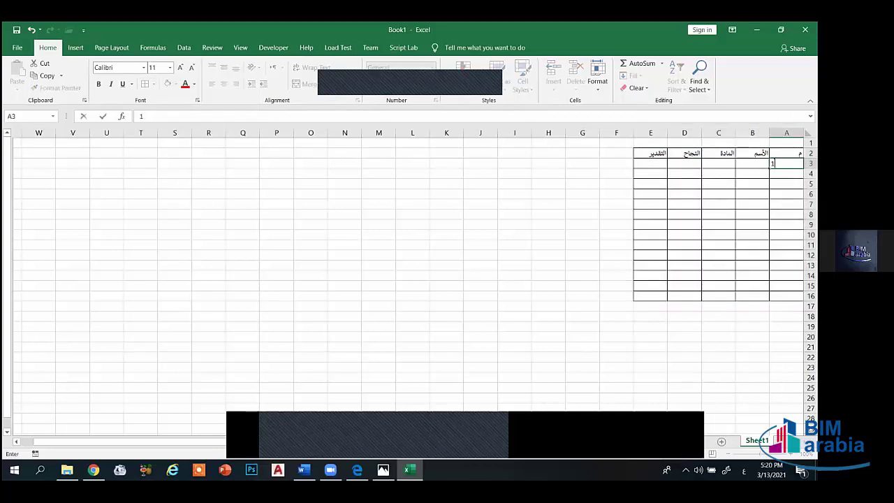
pyautogui.press('Return')
pyautogui.write('2')
pyautogui.press('Up')
pyautogui.hotkey('shift', 'Down')
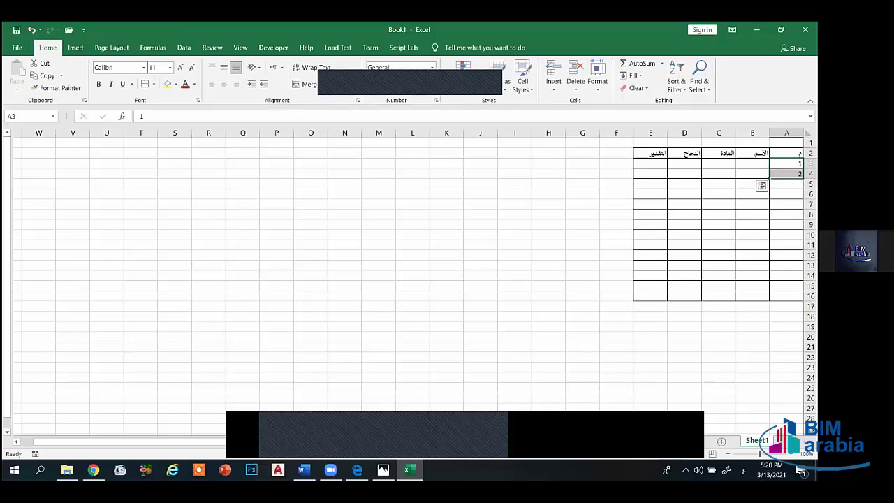
pyautogui.moveTo(770, 179); pyautogui.dragTo(770, 255)
pyautogui.click(752, 164)
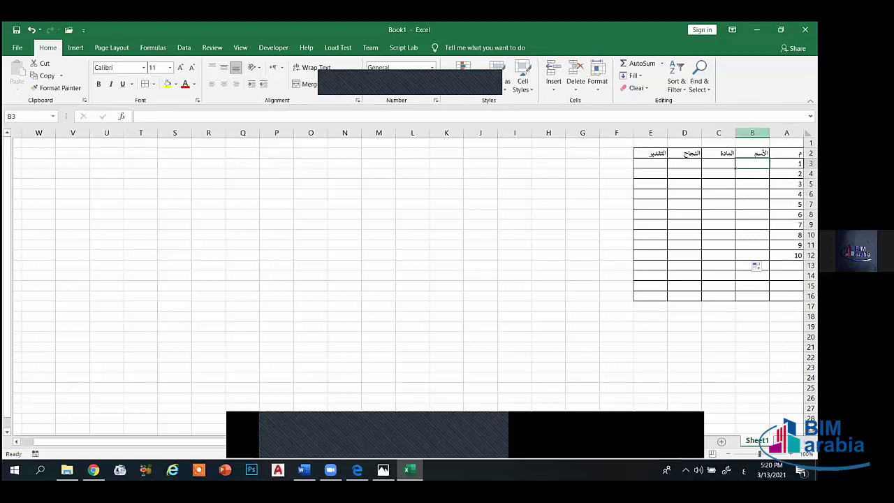
pyautogui.write('مح')
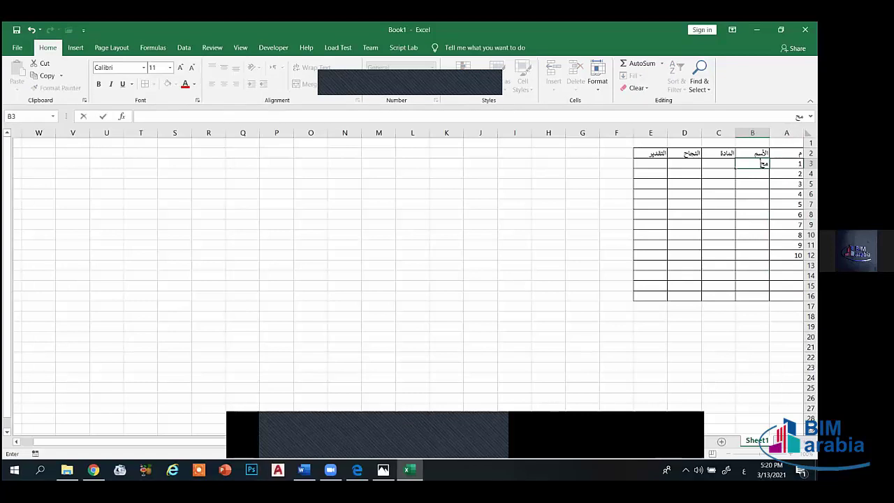
pyautogui.write('مد أحمد')
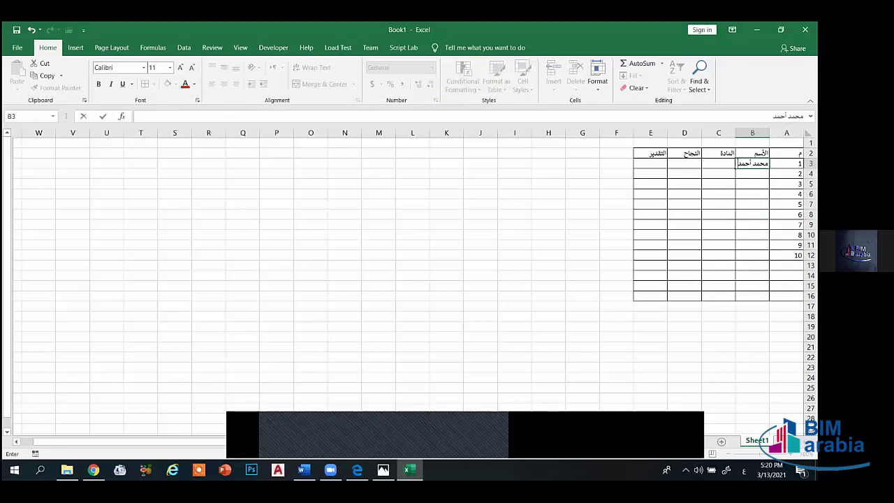
pyautogui.press('Return')
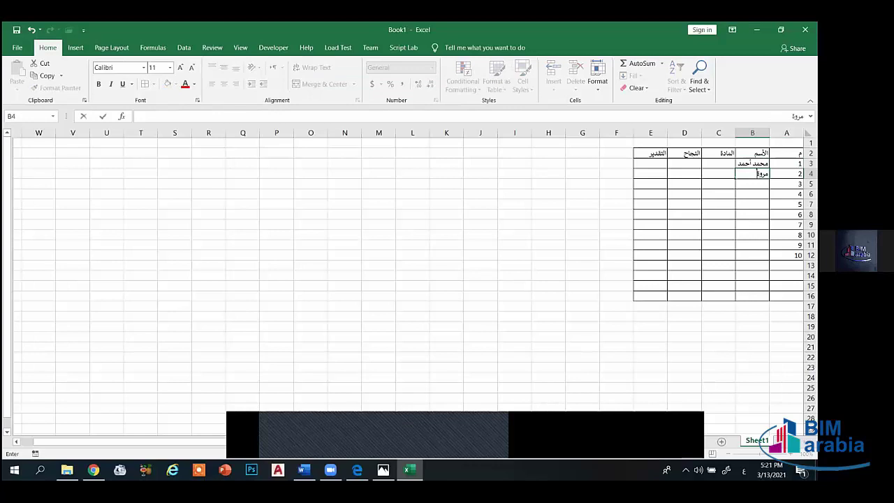
pyautogui.press('Return')
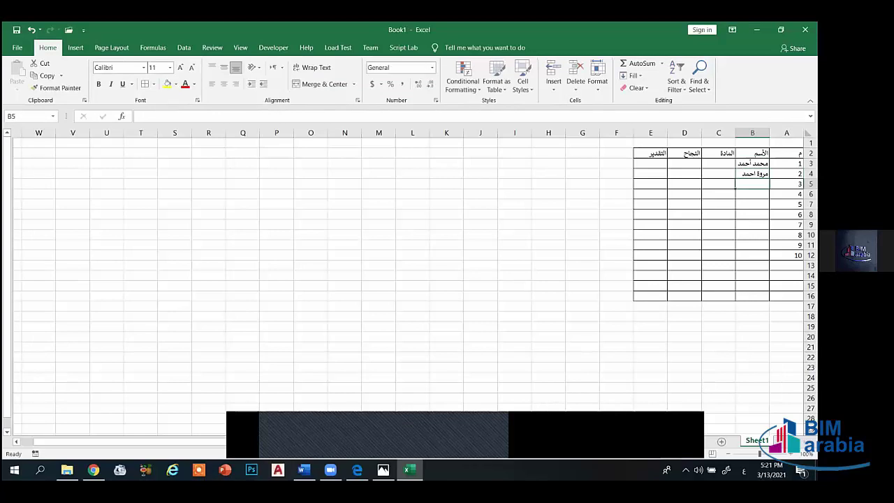
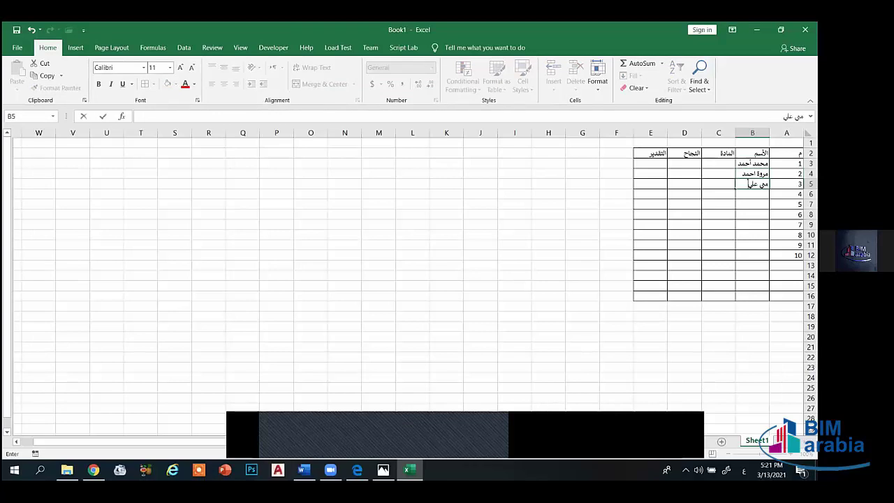
pyautogui.press('Return')
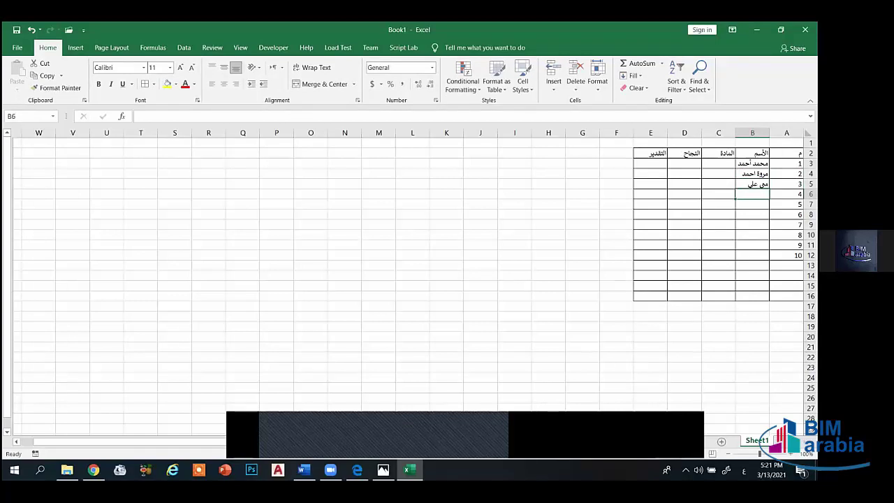
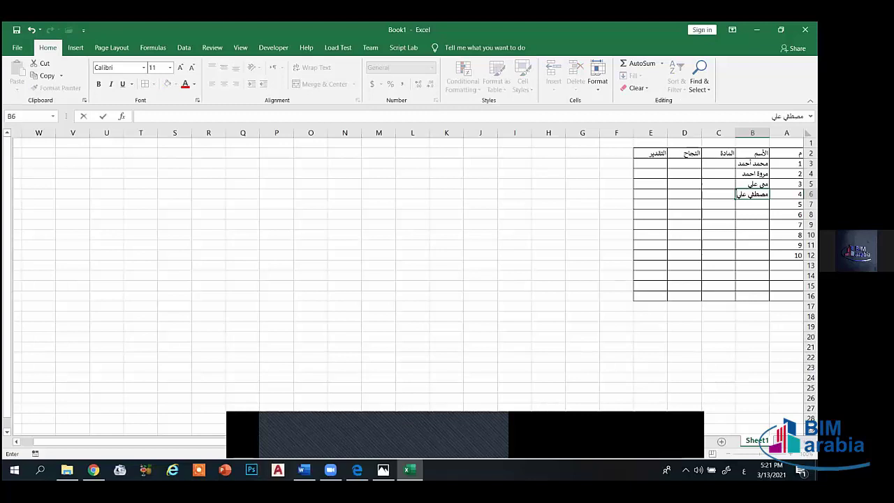
pyautogui.press('Return')
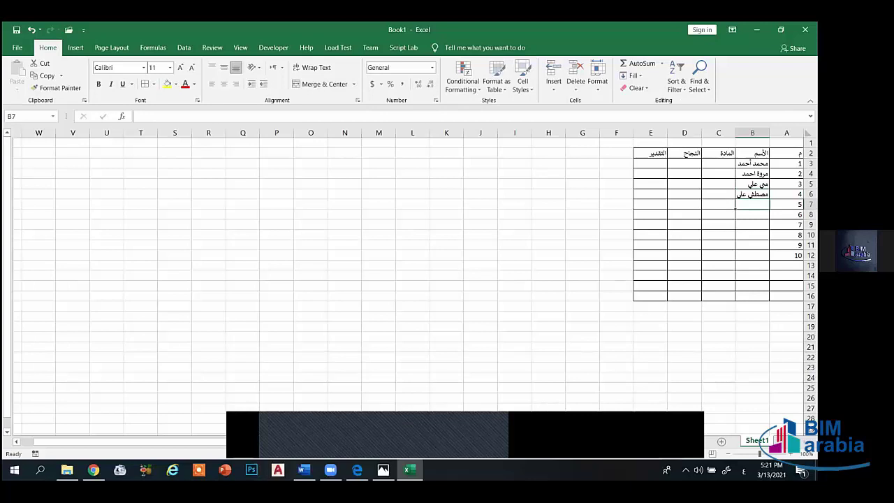
pyautogui.moveTo(735, 133); pyautogui.dragTo(695, 133)
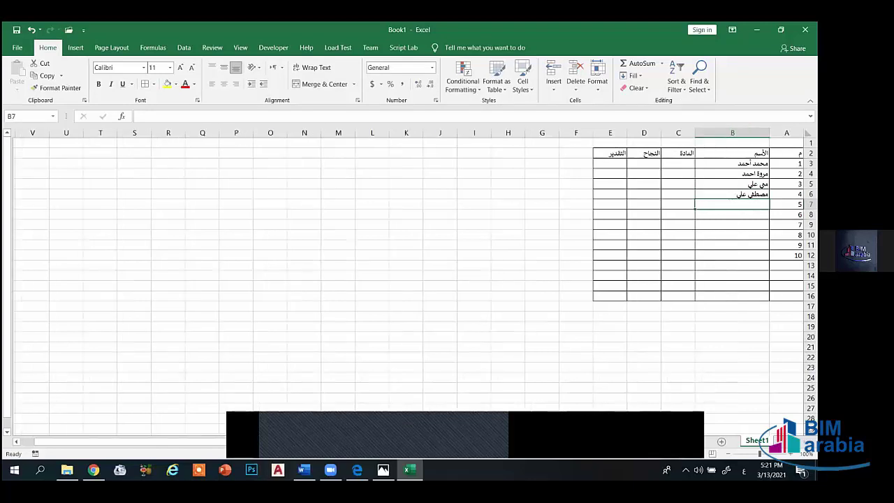
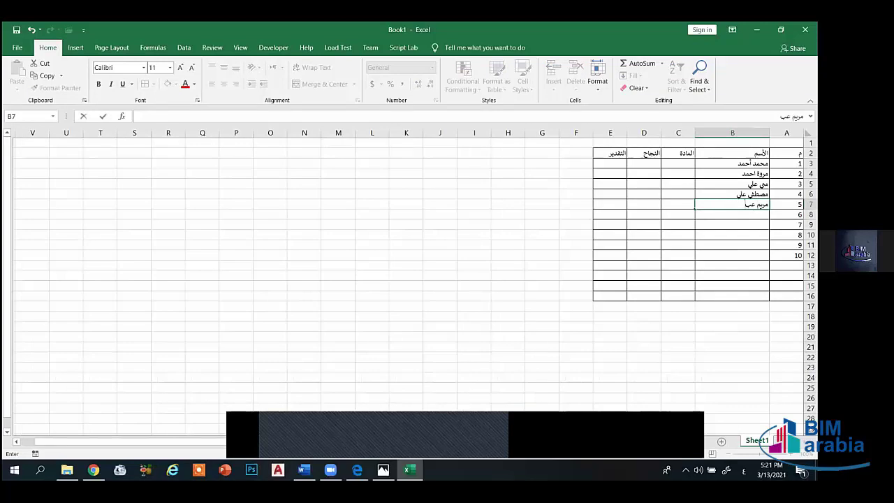
pyautogui.press('Return')
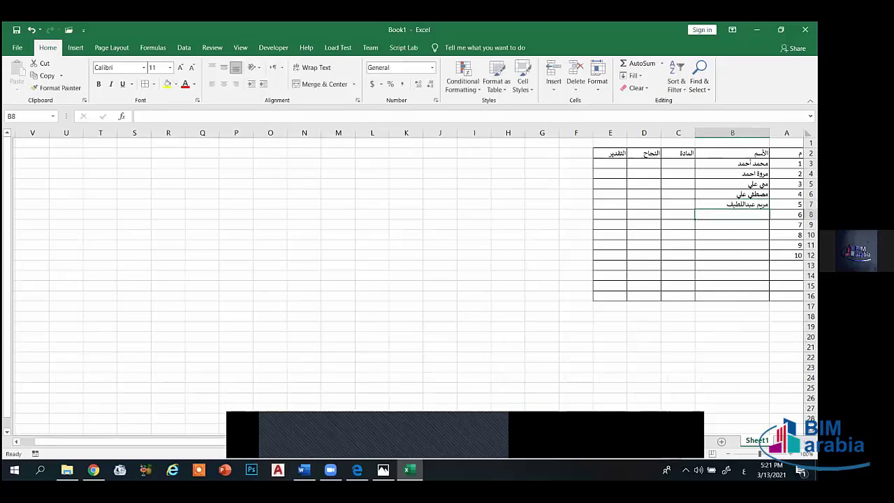
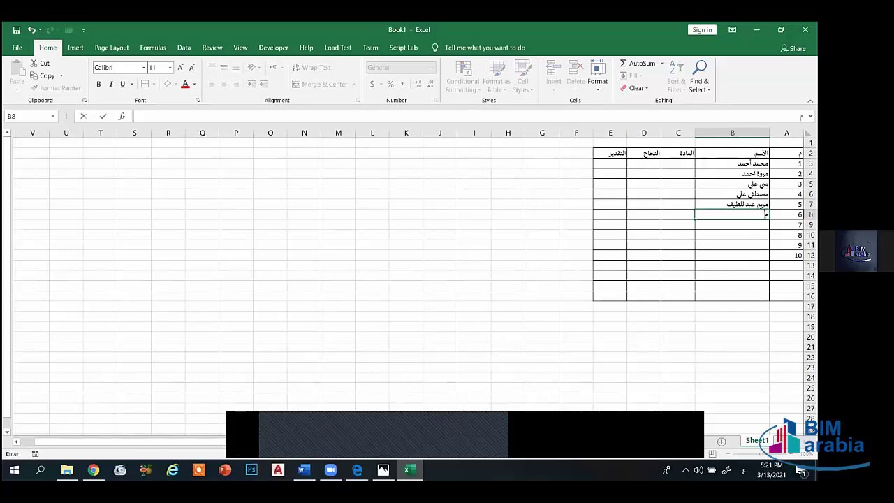
pyautogui.moveTo(696, 133); pyautogui.dragTo(716, 132)
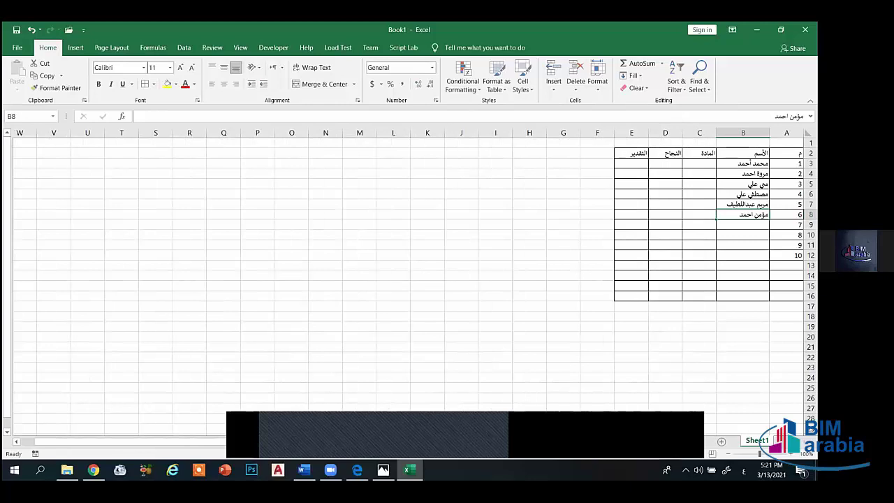
pyautogui.click(743, 224)
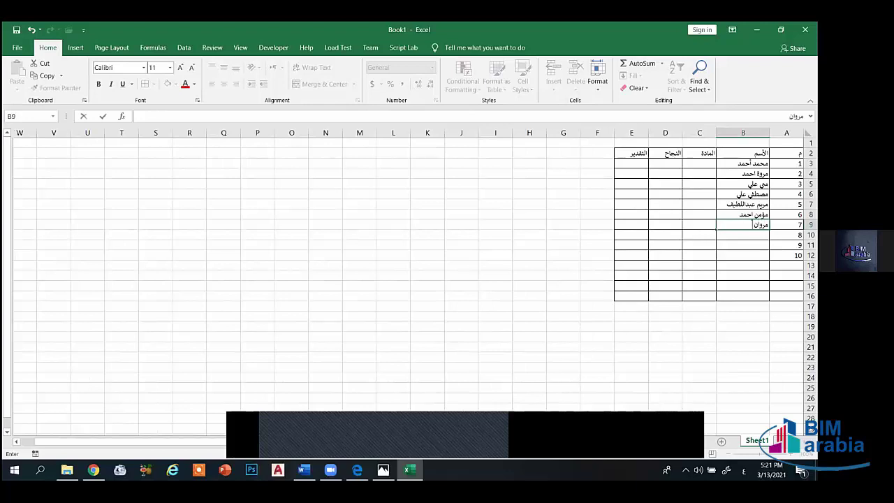
pyautogui.press('Return')
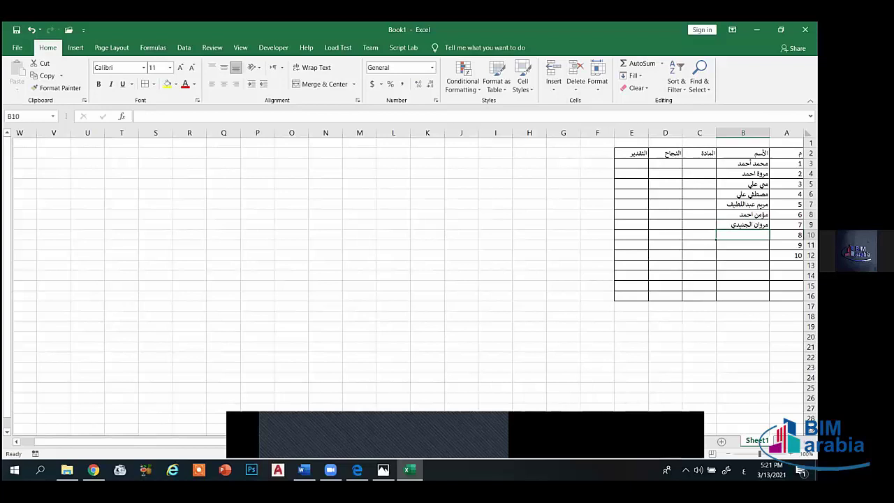
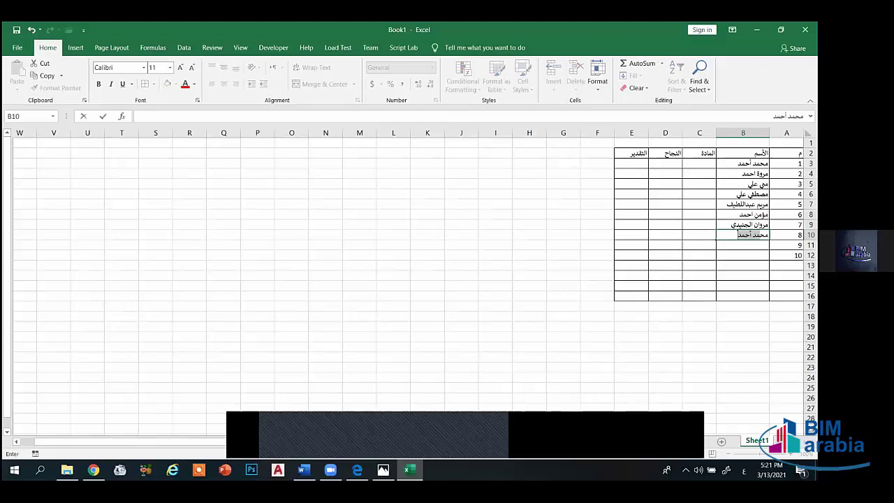
pyautogui.press('Return')
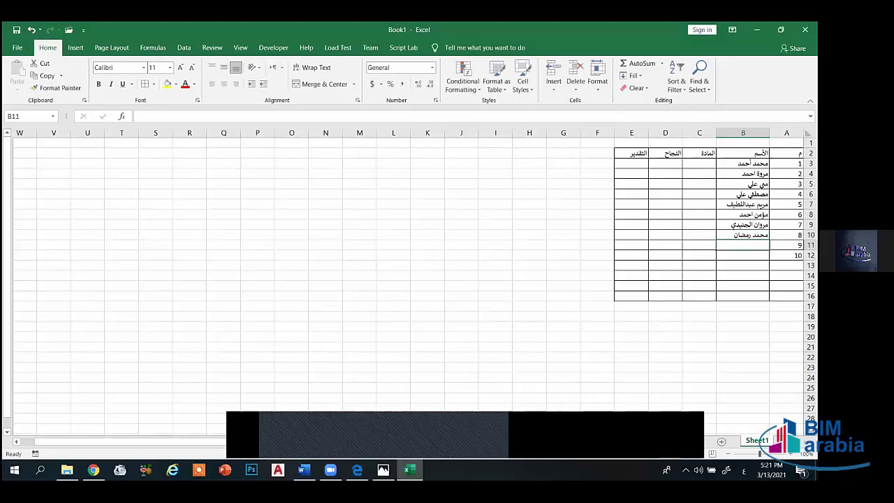
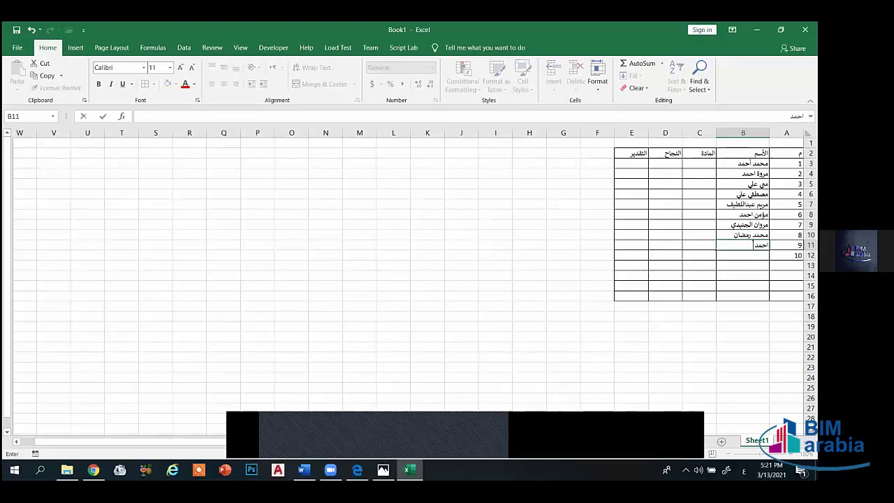
pyautogui.press('Return')
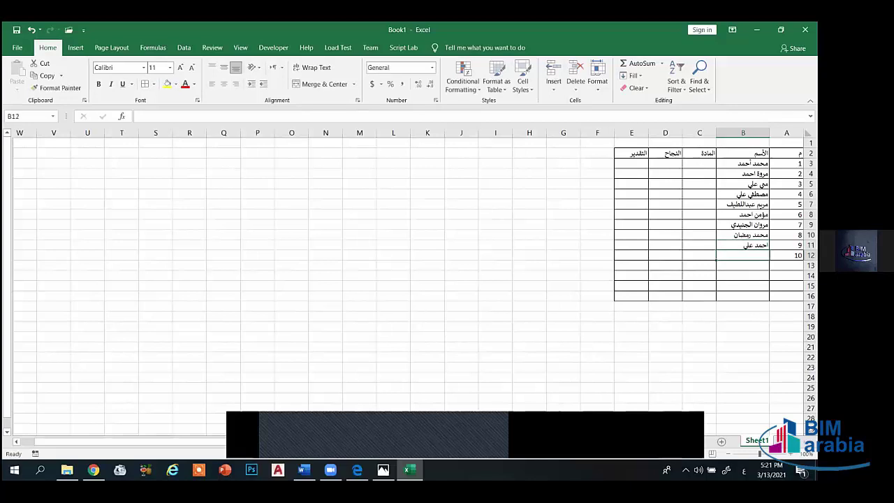
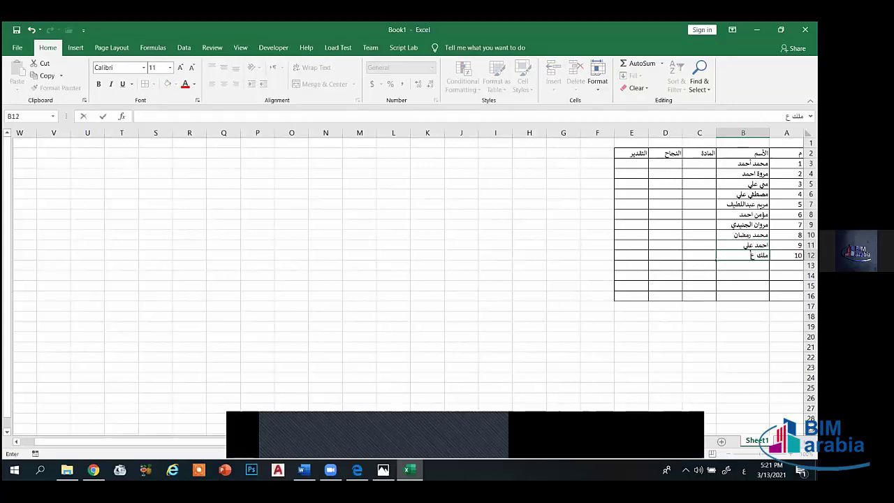
pyautogui.press('Return')
pyautogui.press('Return')
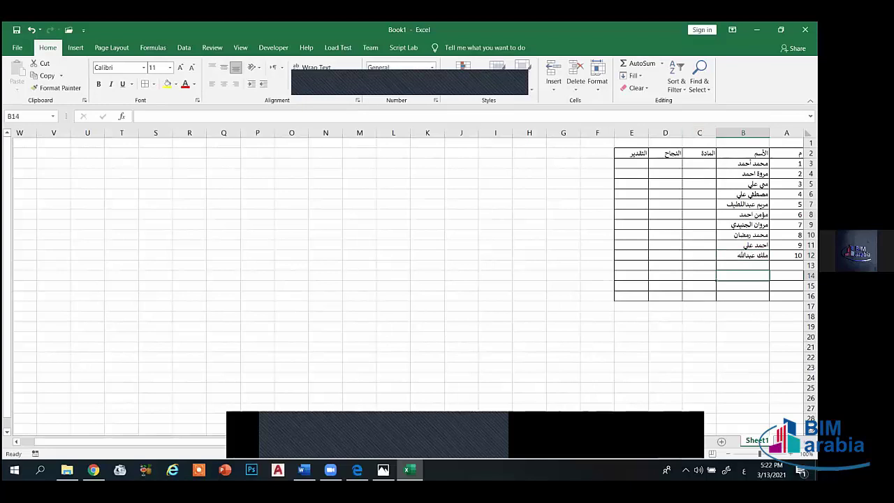
pyautogui.moveTo(786, 153)
pyautogui.mouseDown()
pyautogui.moveTo(652, 160)
pyautogui.moveTo(642, 293)
pyautogui.mouseUp()
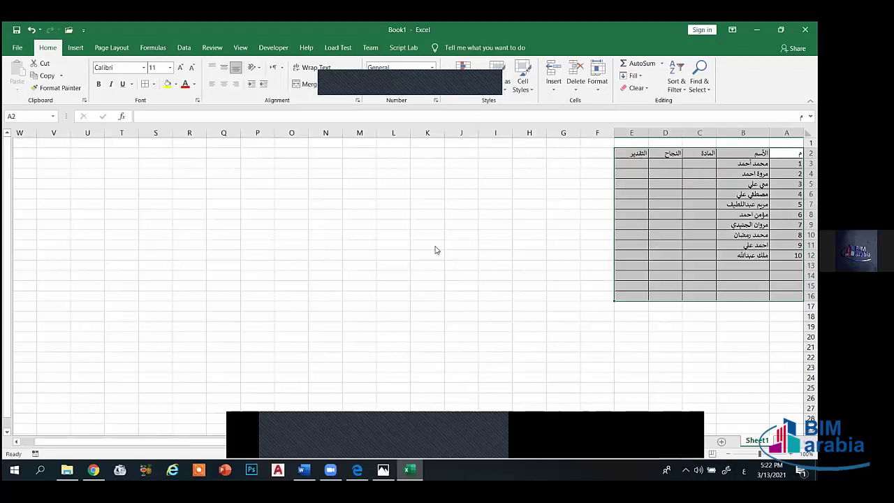
# - Raise the table's font size to 16 and widen column B
pyautogui.hotkey('ctrl', '1')
pyautogui.click(506, 151)
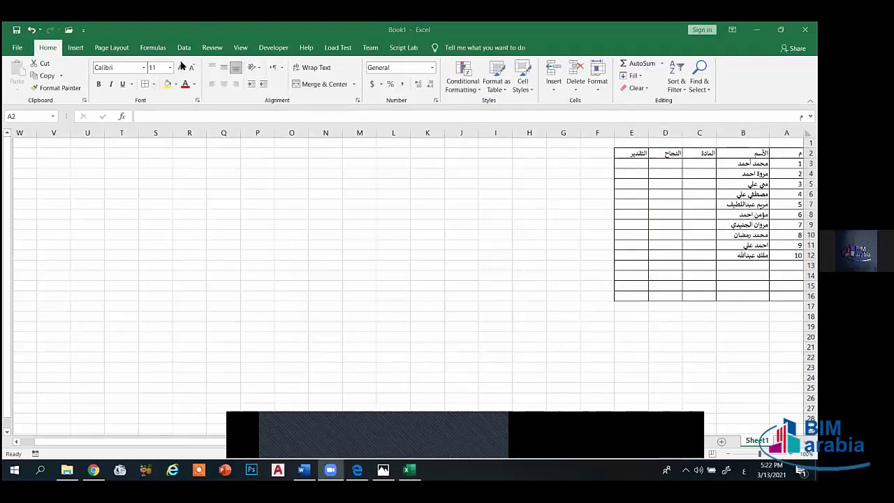
pyautogui.click(180, 68)
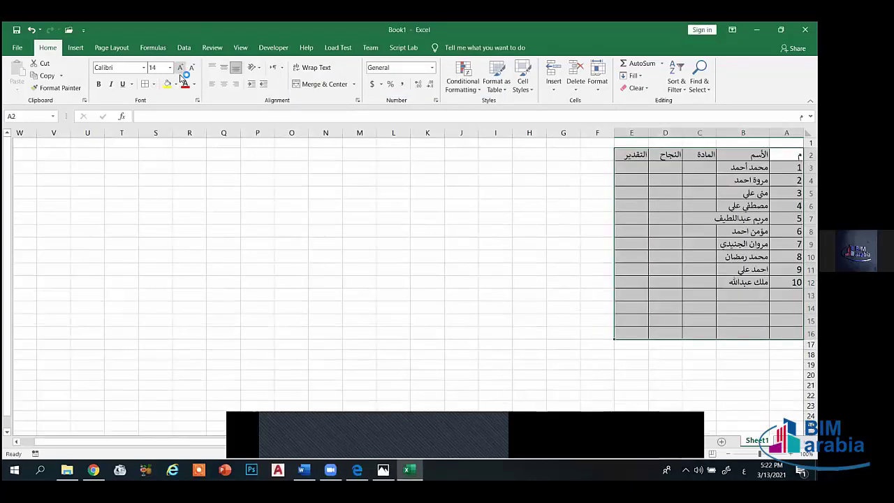
pyautogui.click(181, 68)
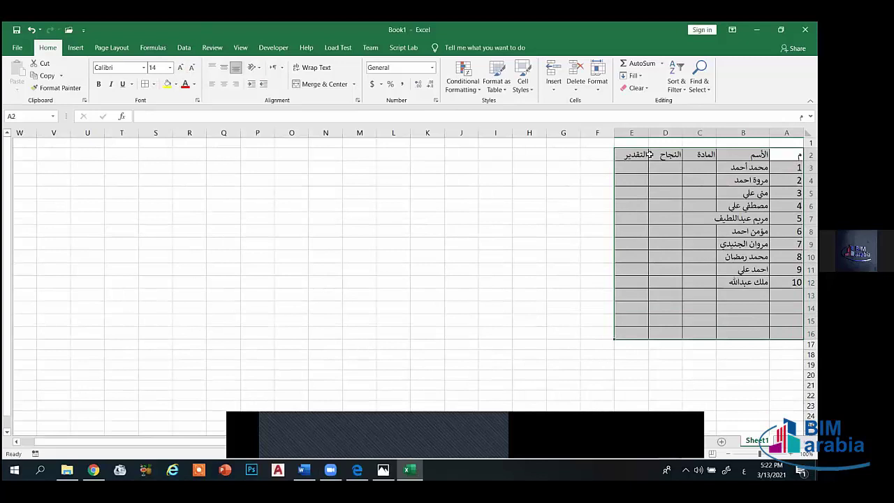
pyautogui.click(180, 67)
pyautogui.click(786, 186)
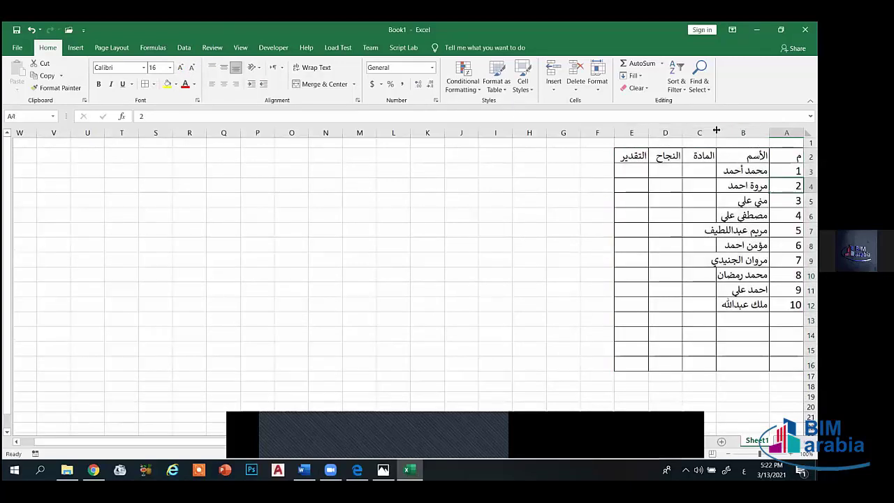
pyautogui.moveTo(717, 132); pyautogui.dragTo(672, 132)
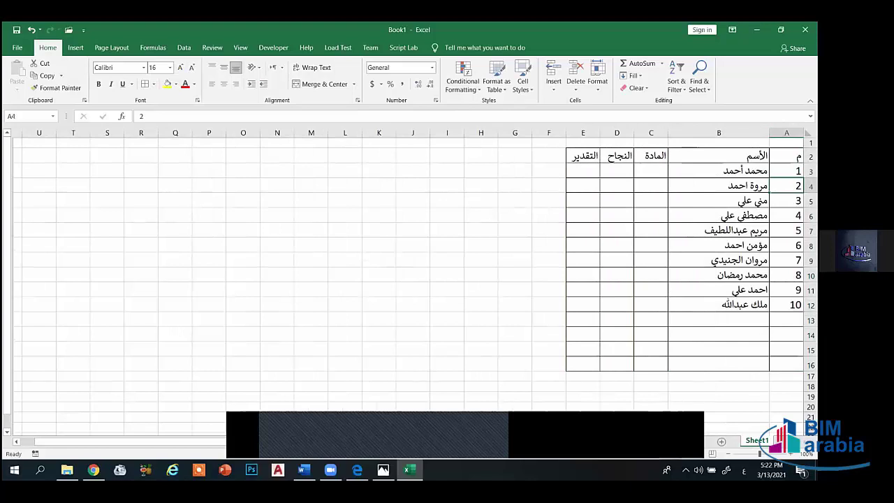
# - Center A2:E12 both vertically and horizontally
pyautogui.moveTo(787, 156)
pyautogui.mouseDown()
pyautogui.moveTo(636, 303)
pyautogui.moveTo(583, 305)
pyautogui.mouseUp()
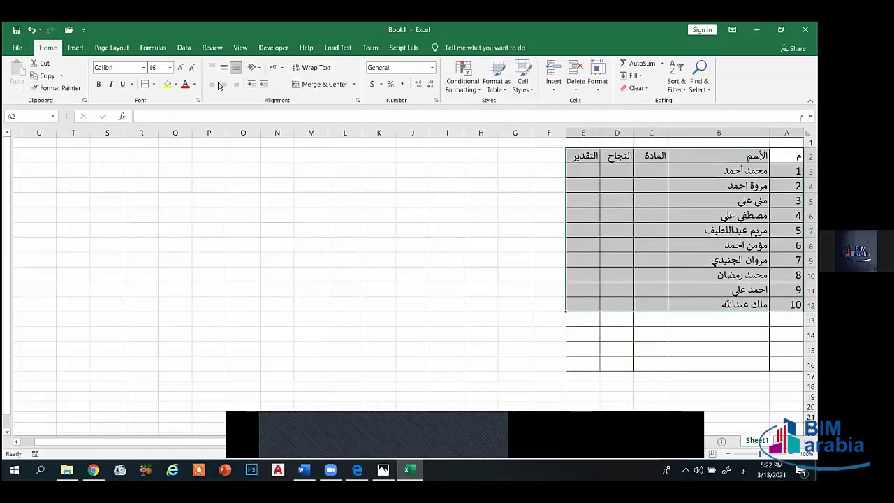
pyautogui.click(224, 67)
pyautogui.click(223, 84)
pyautogui.click(584, 200)
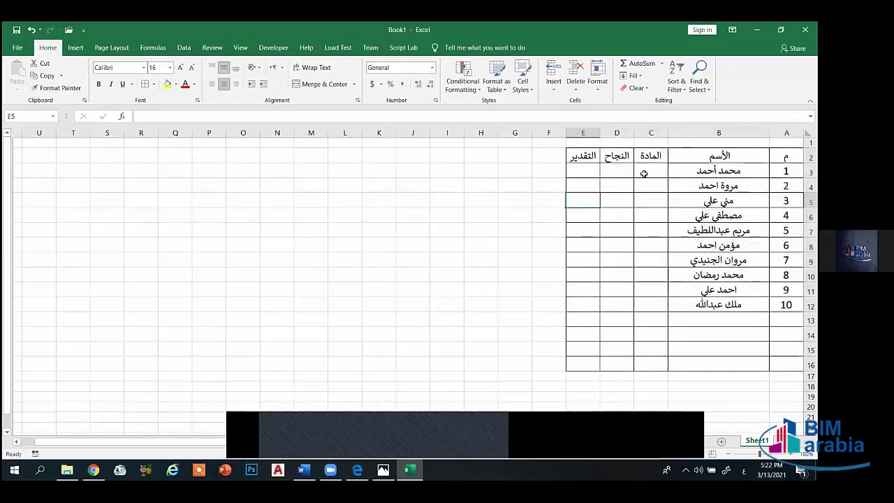
pyautogui.click(644, 173)
# - Widen column C and enter تقارير فنية, تكنولوجيا انتاج, امن صناعي, الالات كهربية in C3:C6
pyautogui.moveTo(610, 133); pyautogui.dragTo(606, 133)
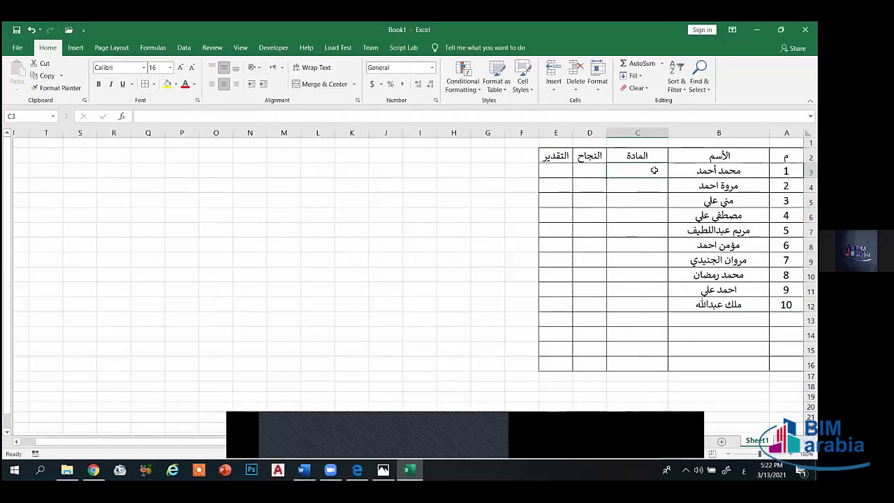
pyautogui.write('تقارير ف')
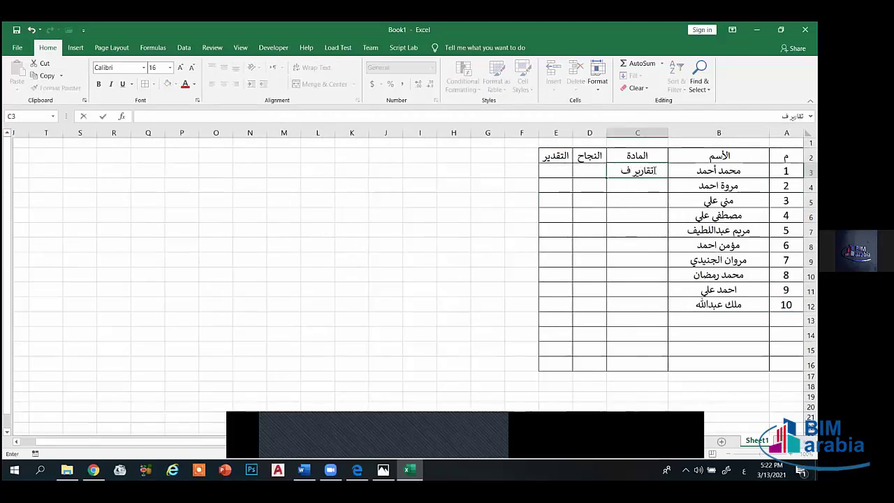
pyautogui.write('نية')
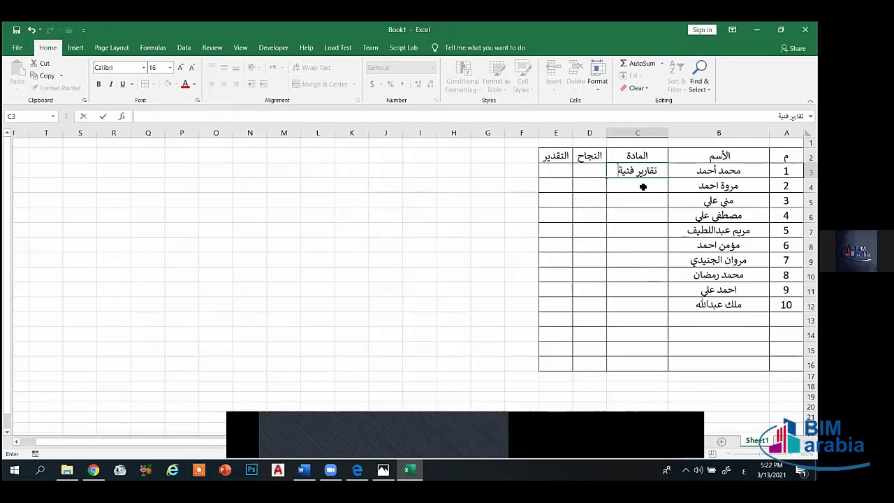
pyautogui.click(643, 186)
pyautogui.write('تكن')
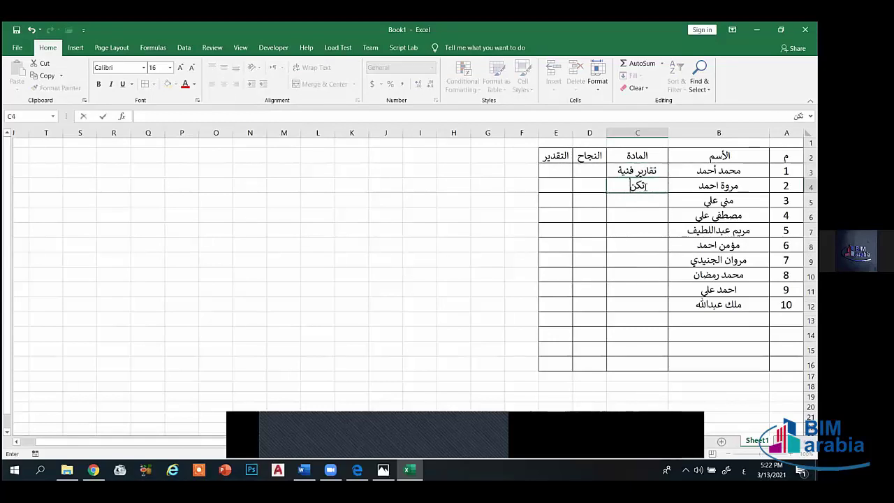
pyautogui.write('ولوجا')
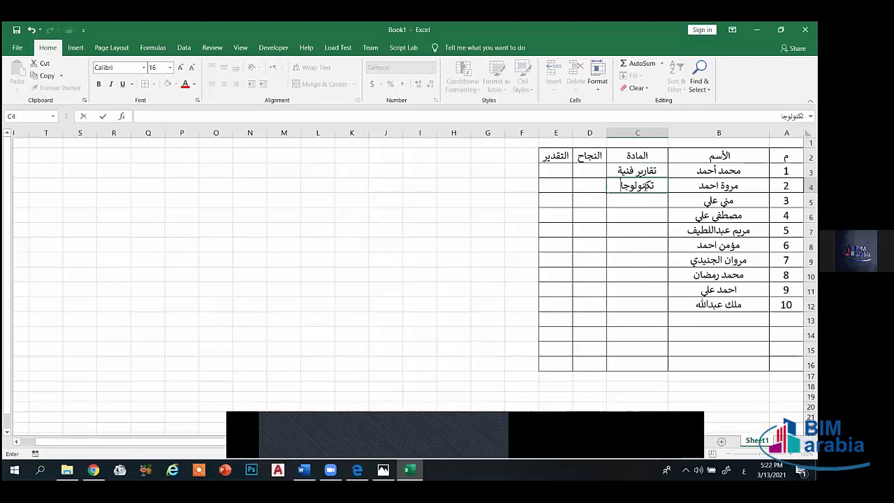
pyautogui.press('BackSpace')
pyautogui.write('يا انتاج')
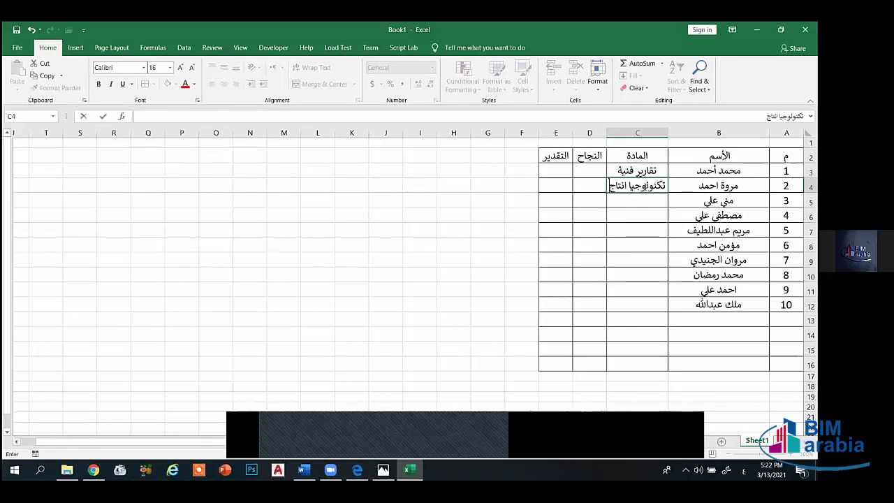
pyautogui.click(631, 201)
pyautogui.write('امن')
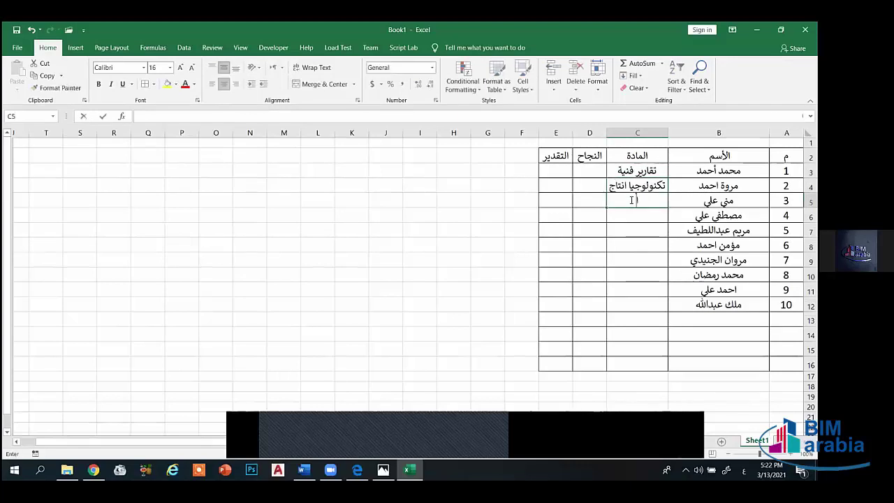
pyautogui.write(' صناعي')
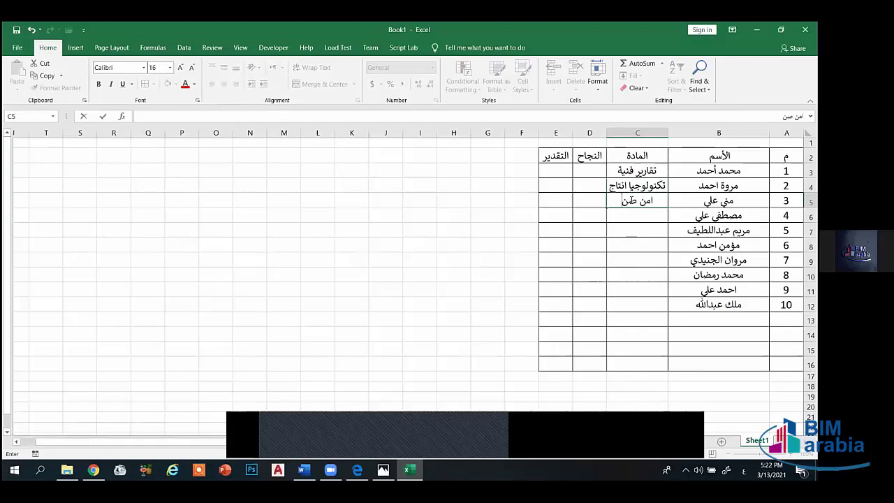
pyautogui.click(628, 214)
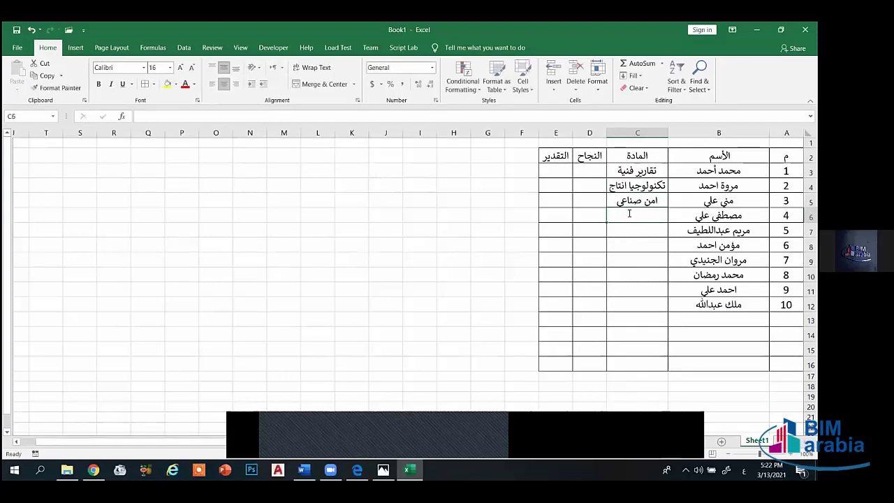
pyautogui.write('الالات م')
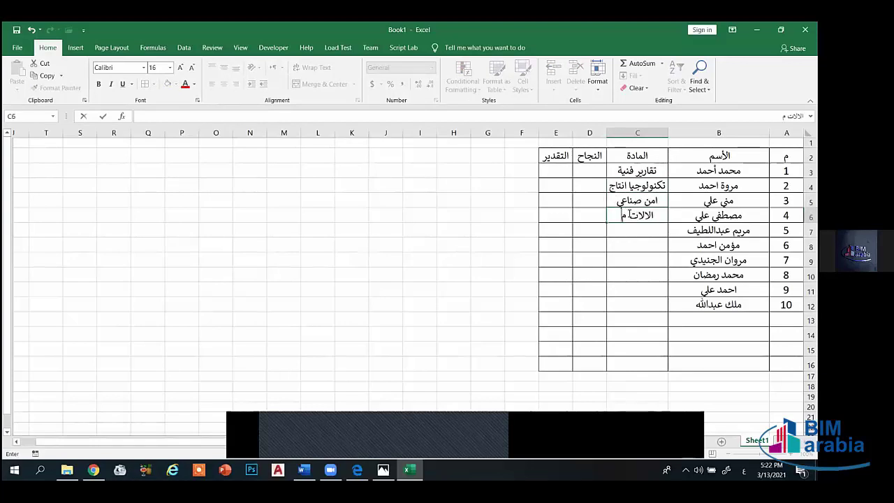
pyautogui.press('BackSpace')
pyautogui.write('كهربية')
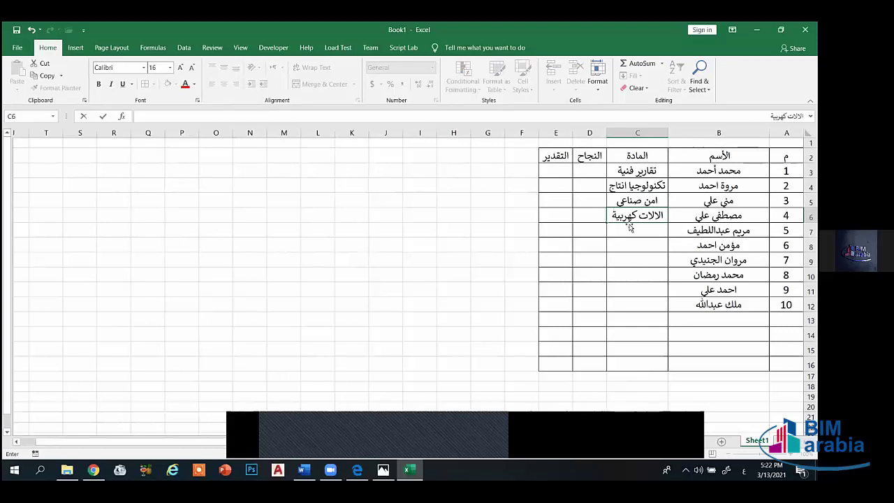
pyautogui.click(630, 231)
# - Enter تحليل عددي, ميكانيكا الموائع, تبريد وتكييف, غازات طبية, تصميم ماكينات, ادارة مشروعات in C7:C12
pyautogui.write('تحل')
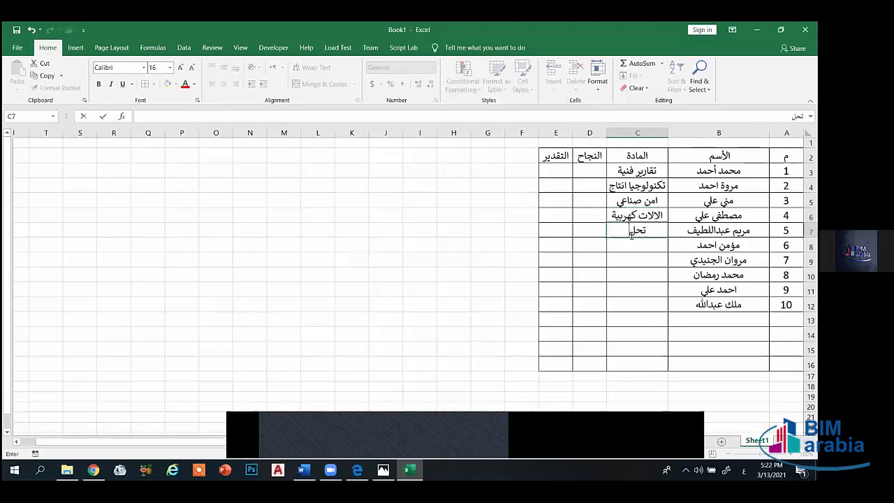
pyautogui.write('يل عددي')
pyautogui.click(633, 248)
pyautogui.write('ميكانيكا ال')
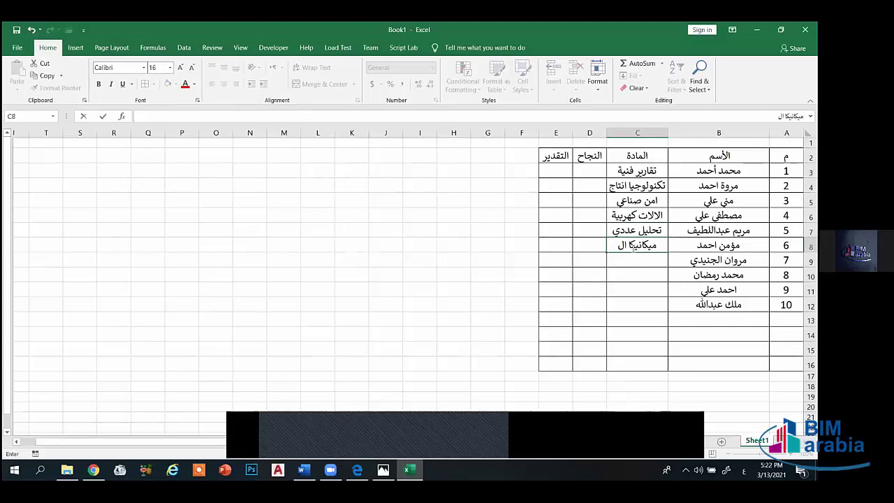
pyautogui.press('BackSpace')
pyautogui.write('لموائع')
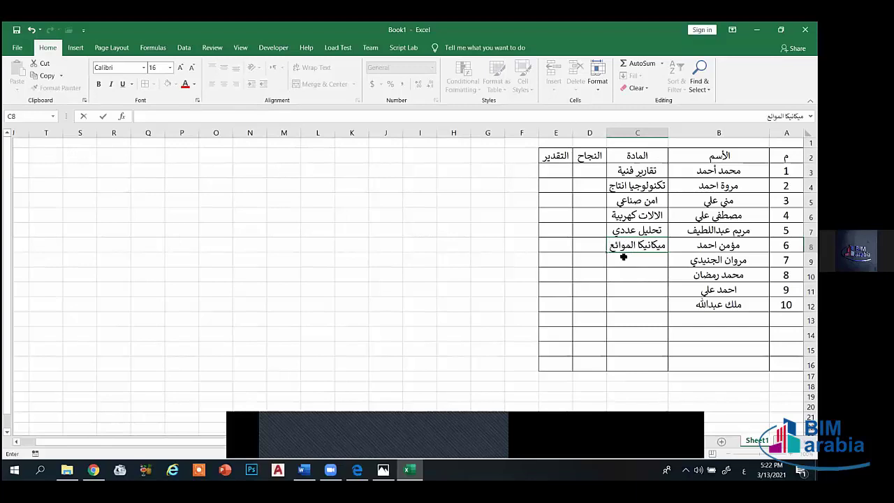
pyautogui.press('Return')
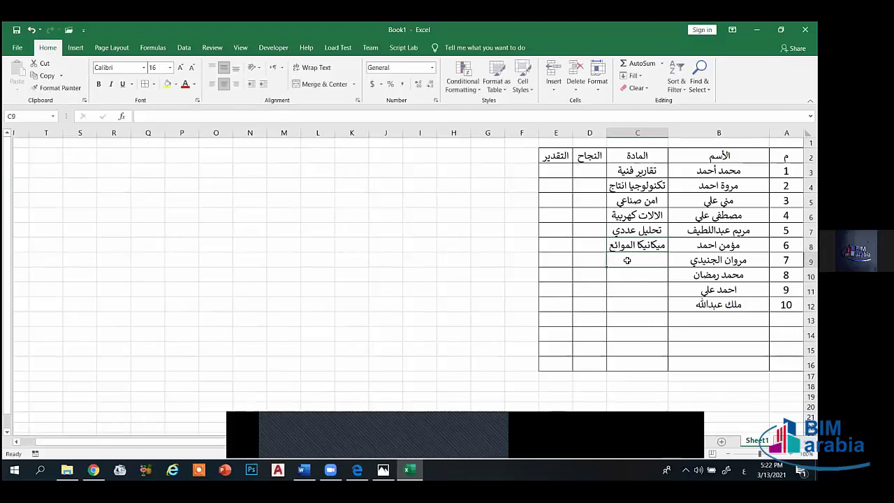
pyautogui.write('تبريد و')
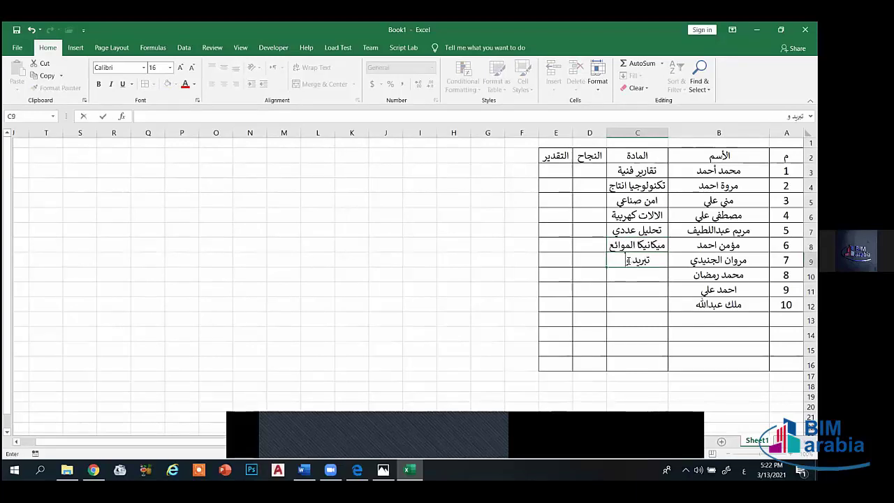
pyautogui.write('تكييف')
pyautogui.press('Return')
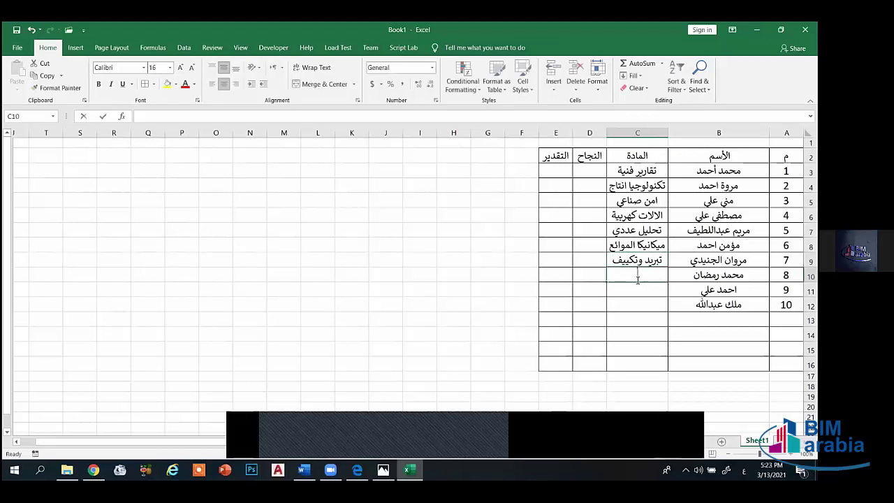
pyautogui.write('غازات طبية')
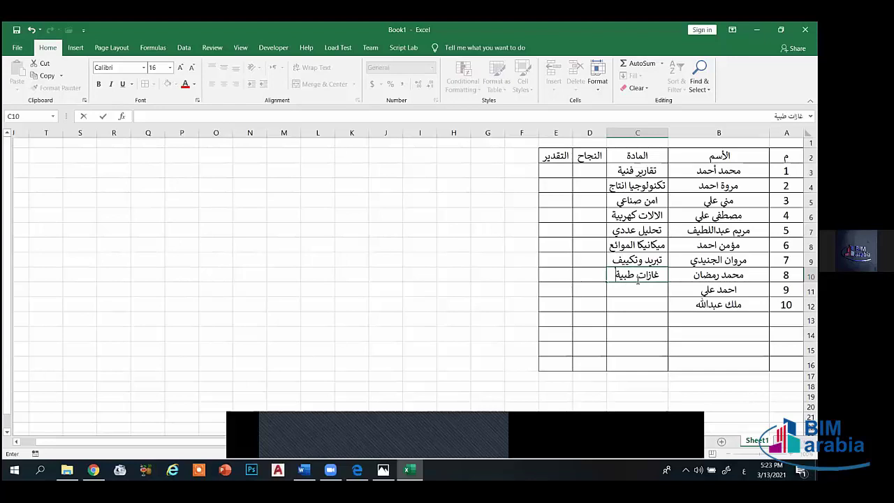
pyautogui.press('Return')
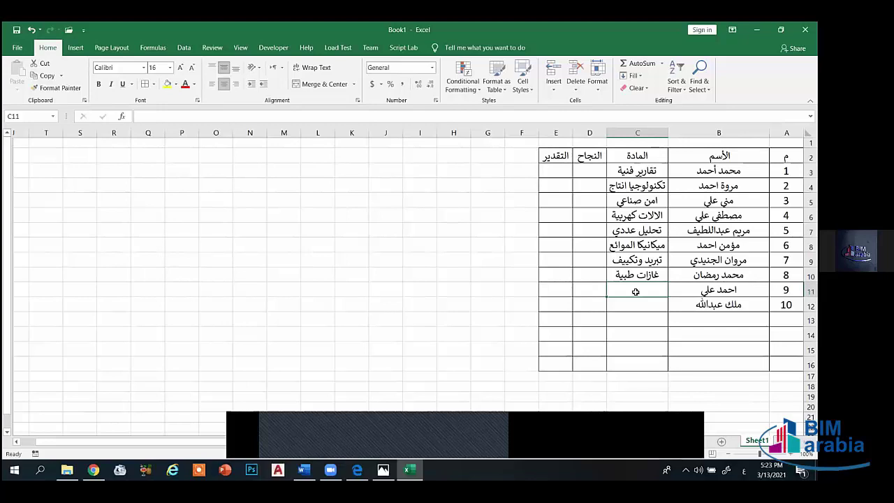
pyautogui.write('تص')
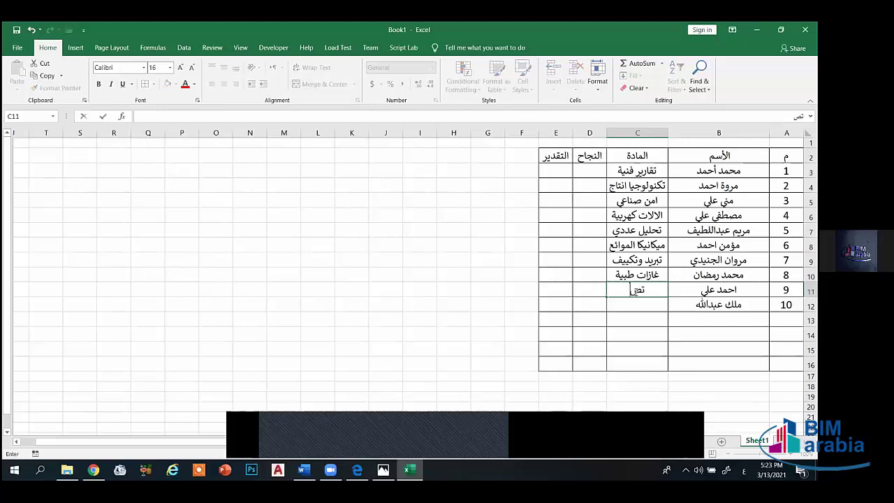
pyautogui.write('ميم ماك')
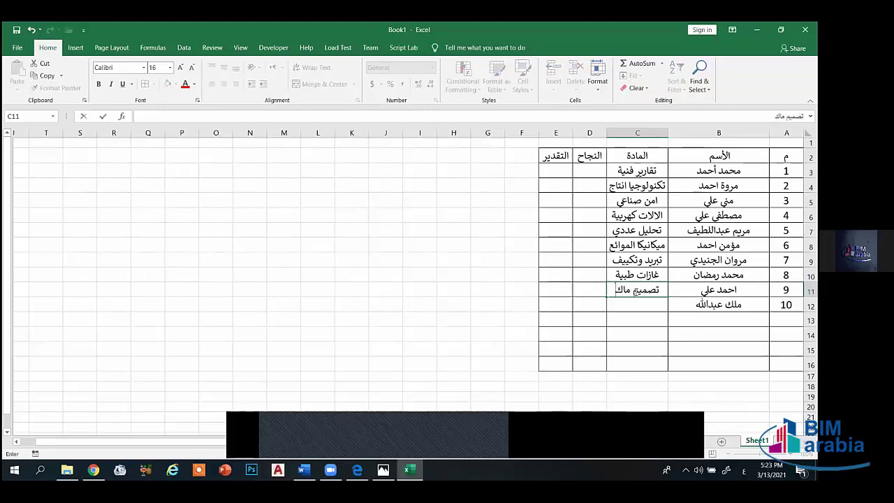
pyautogui.write('ينات')
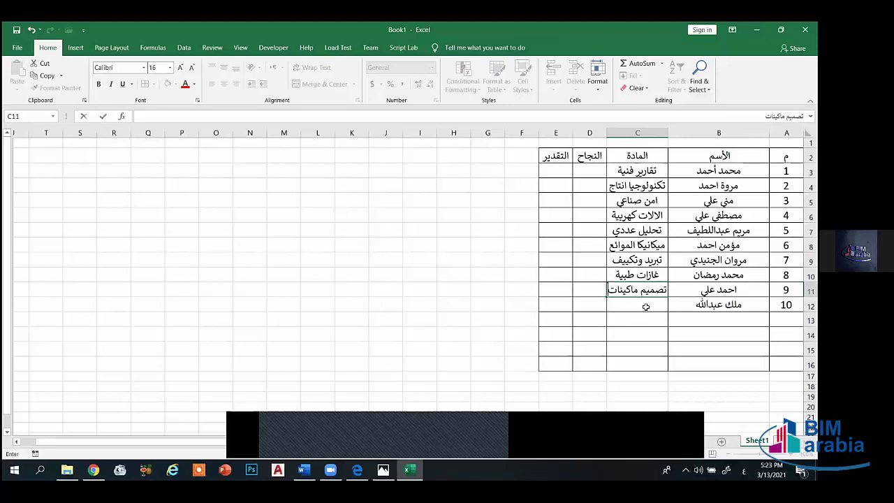
pyautogui.click(646, 306)
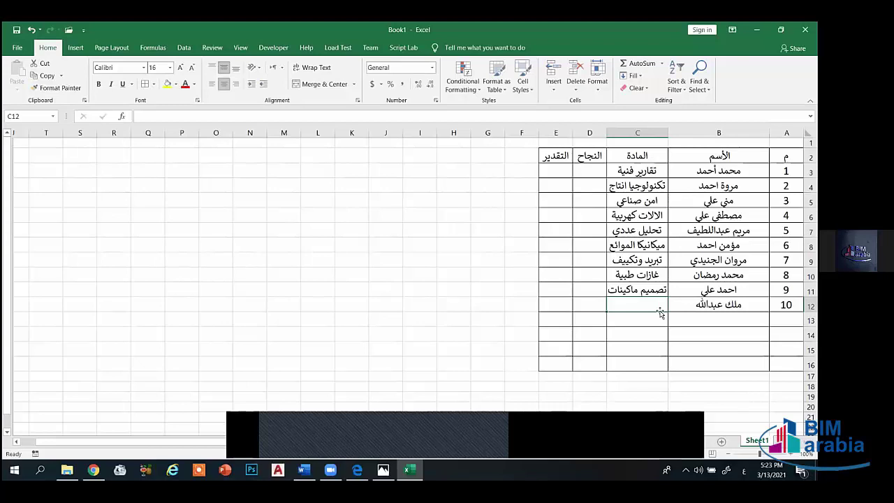
pyautogui.write('ادارة مش')
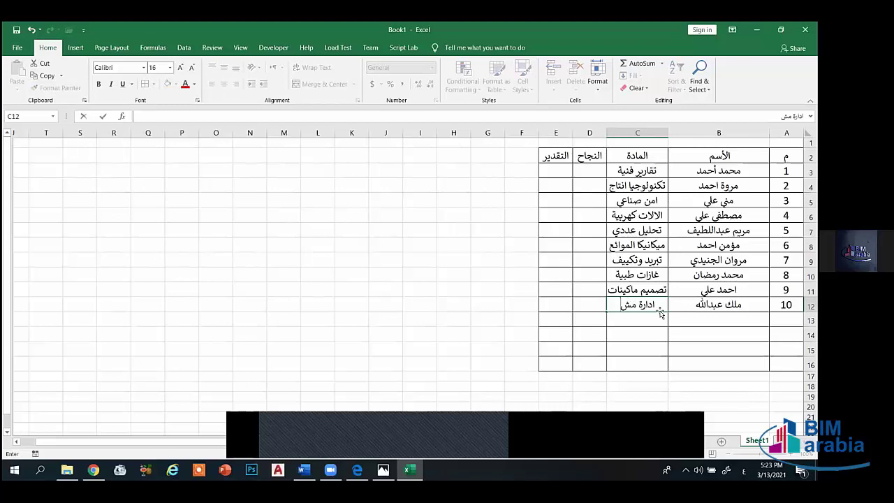
pyautogui.write('روعات')
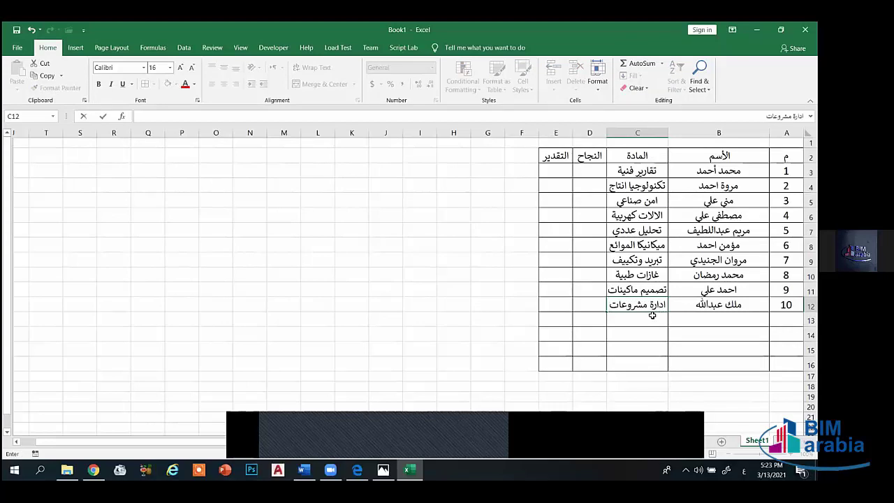
pyautogui.press('Return')
# - Widen column C further and apply All Borders to row 1 above the table
pyautogui.moveTo(606, 133); pyautogui.dragTo(597, 132)
pyautogui.moveTo(600, 138); pyautogui.dragTo(549, 138)
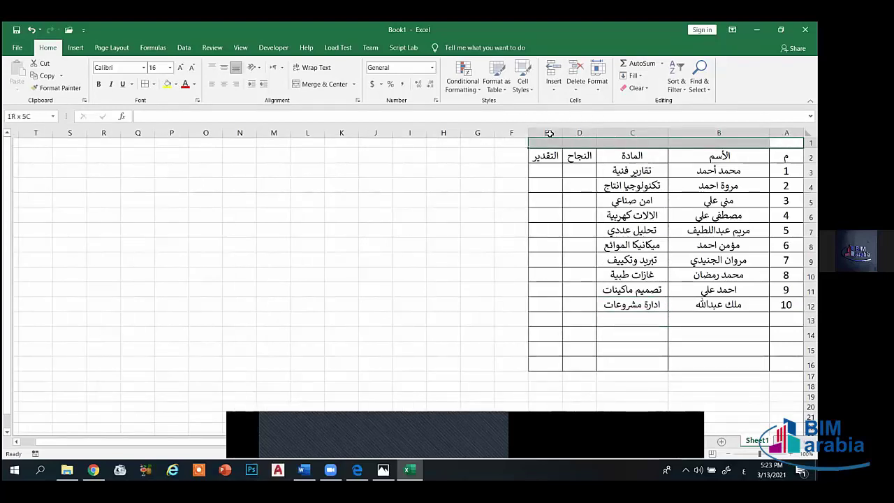
pyautogui.click(153, 85)
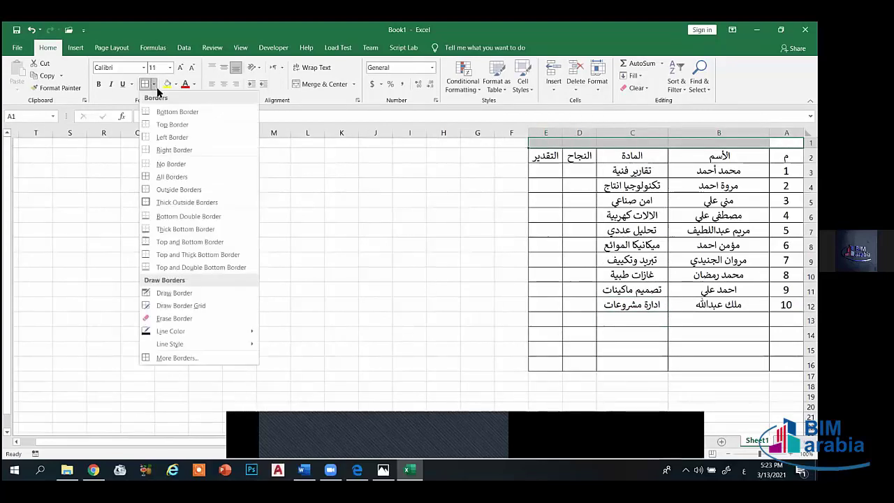
pyautogui.click(172, 177)
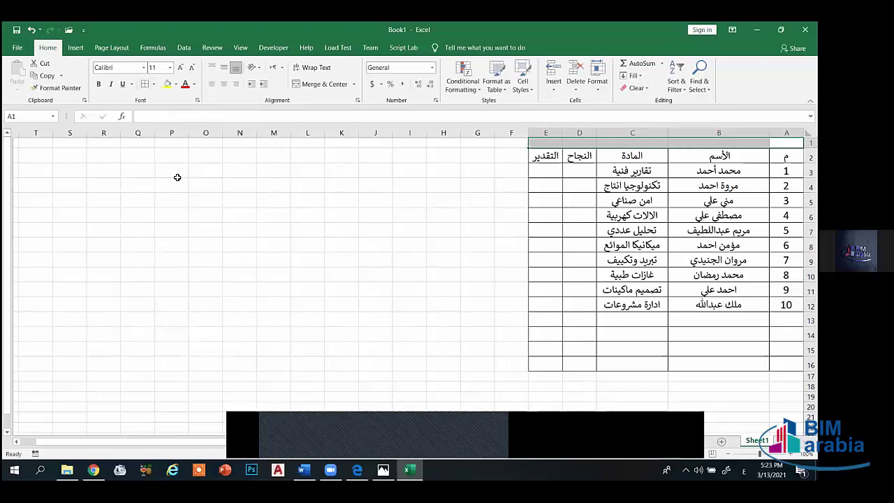
# - Merge and center A1:E1 as the title شرح المعادلات with a tan fill
pyautogui.moveTo(786, 143); pyautogui.dragTo(548, 143)
pyautogui.click(302, 85)
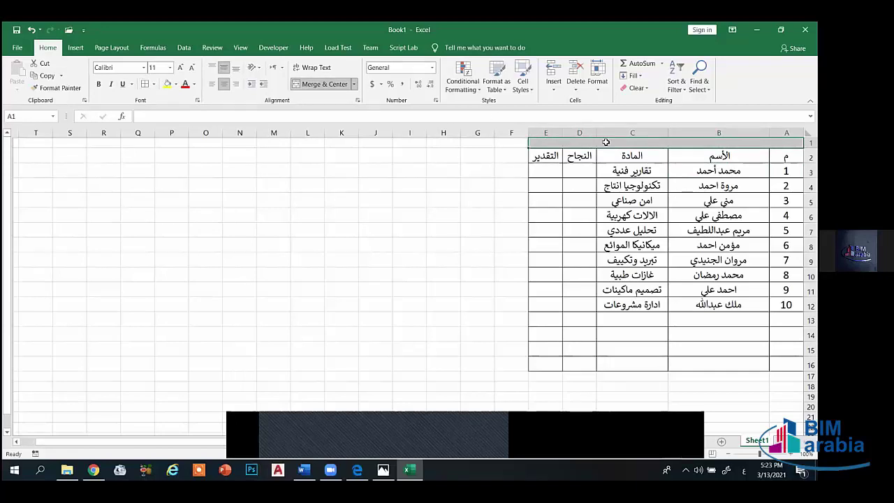
pyautogui.write('شرح')
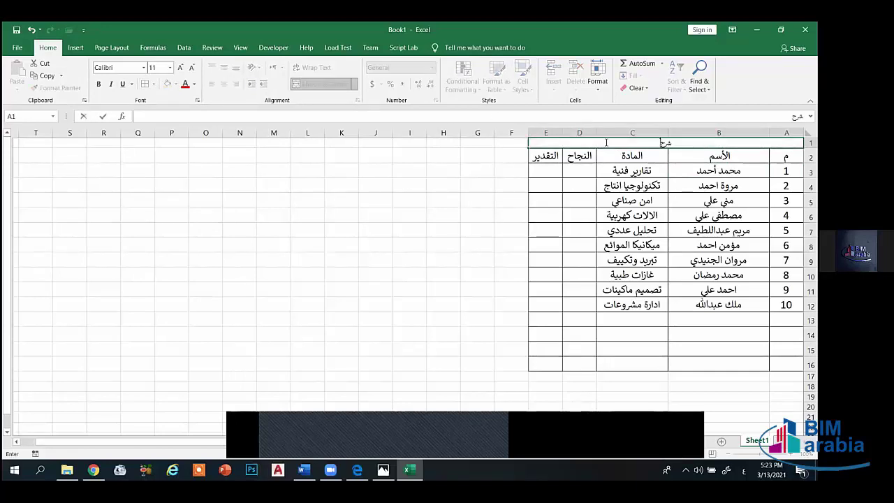
pyautogui.write(' المعادلات')
pyautogui.click(614, 175)
pyautogui.click(638, 144)
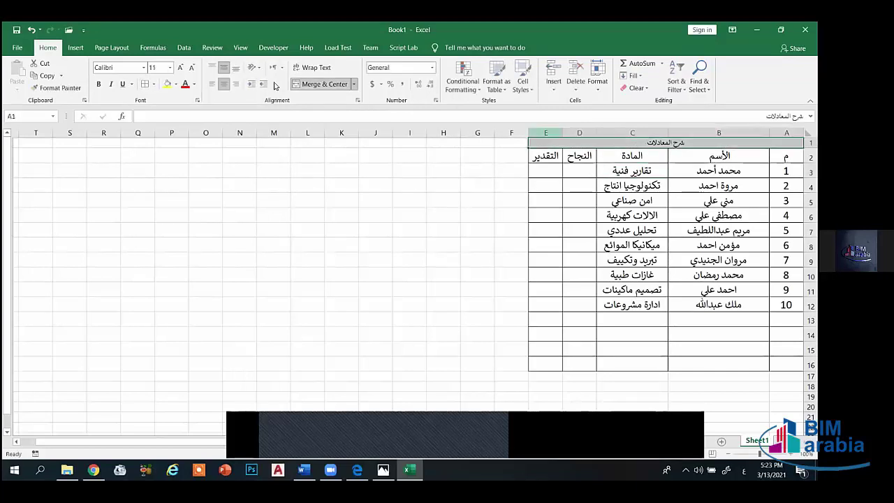
pyautogui.click(176, 84)
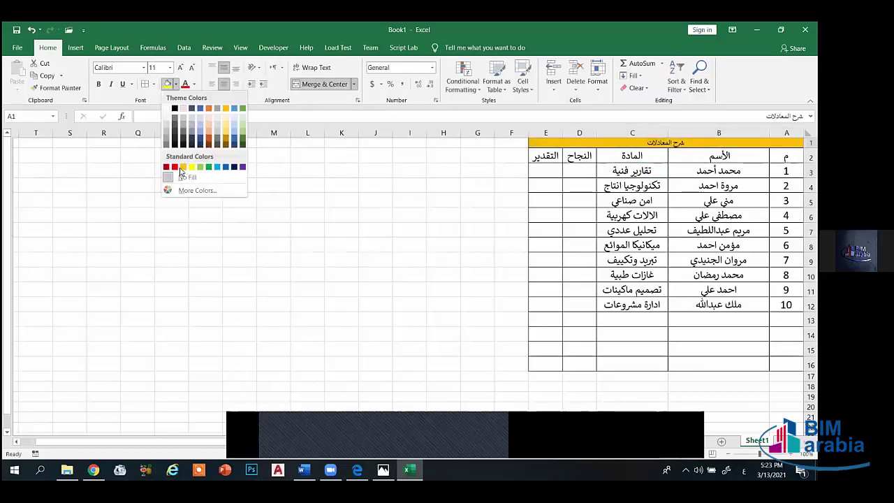
pyautogui.click(218, 121)
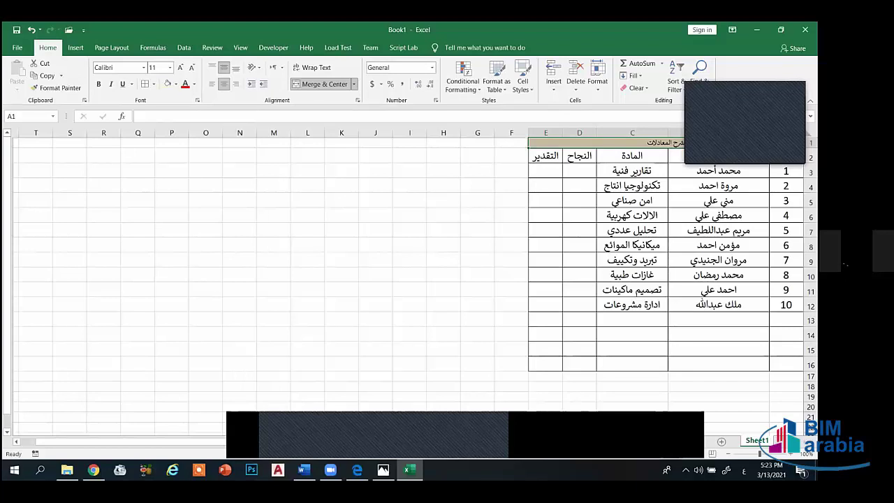
# - Shade the header row A2:E2 light green
pyautogui.moveTo(787, 156); pyautogui.dragTo(548, 158)
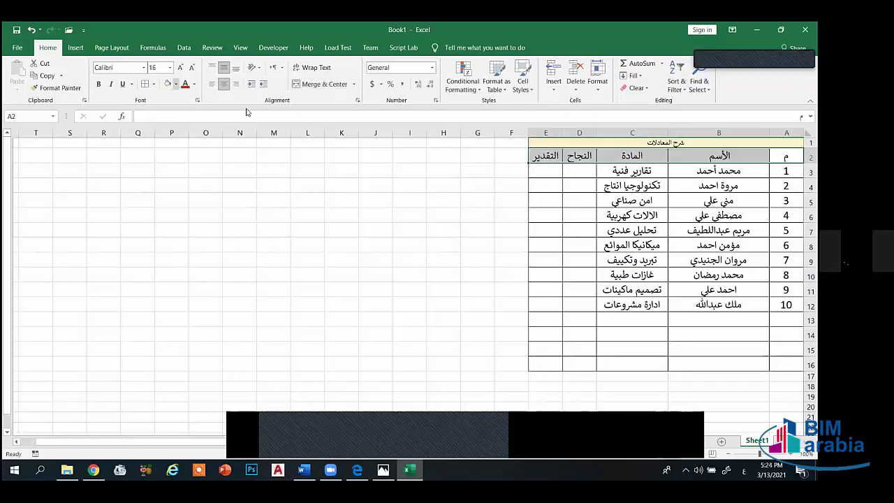
pyautogui.click(175, 84)
pyautogui.press('Escape')
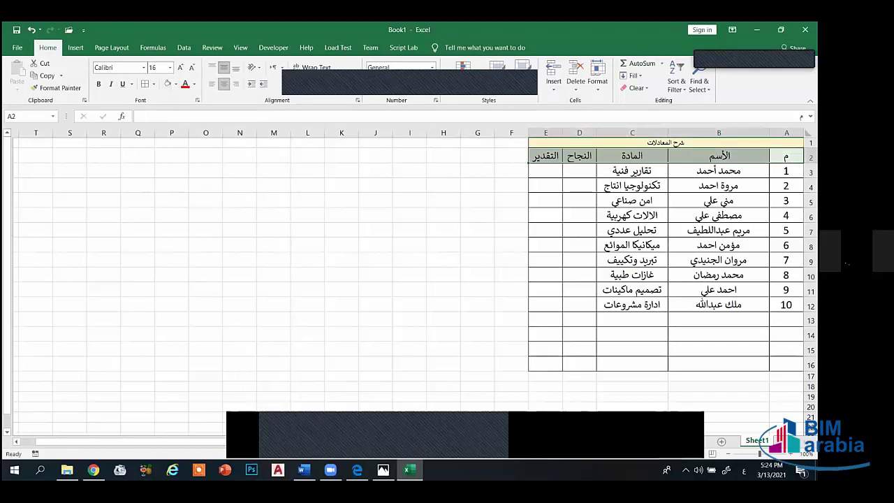
pyautogui.click(709, 317)
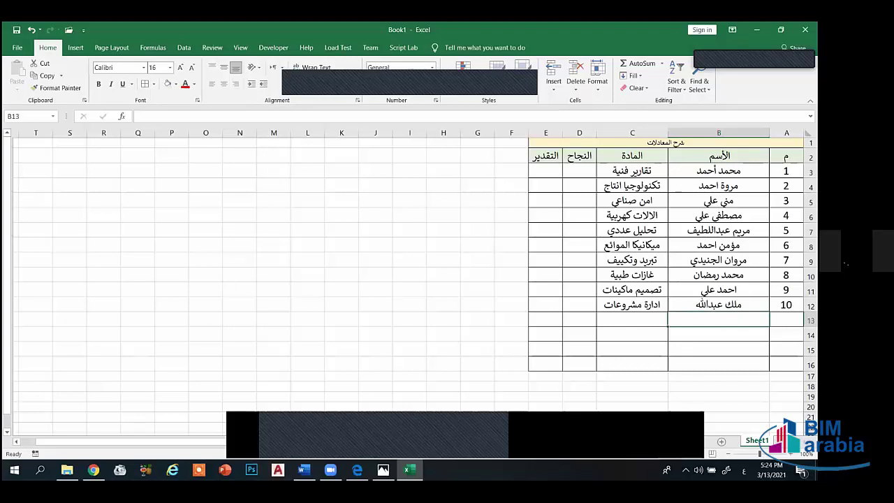
# - Relabel the headers as المجموع in D2, النجاح in E2 and التقدير in F2
pyautogui.click(581, 157)
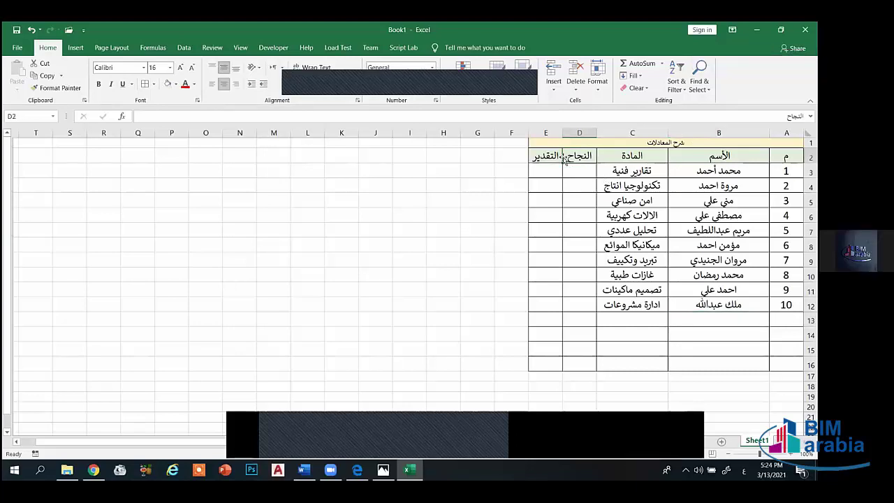
pyautogui.press('BackSpace')
pyautogui.write('ا')
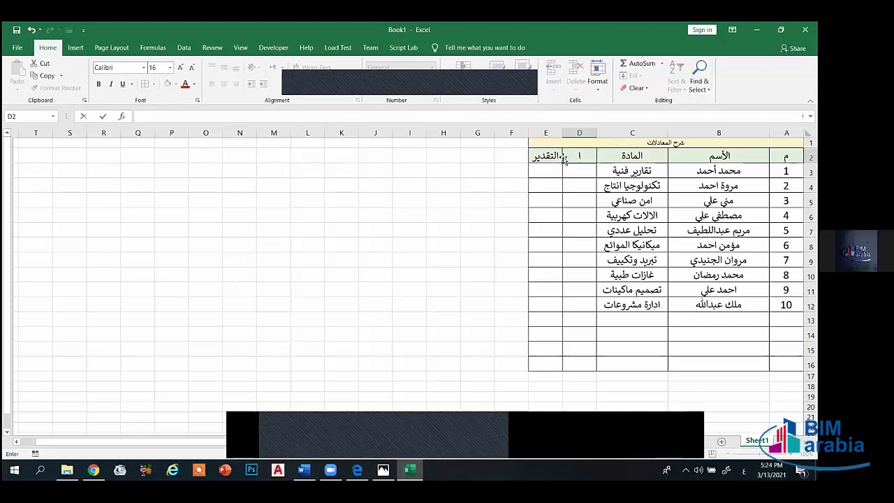
pyautogui.write('لمجموع')
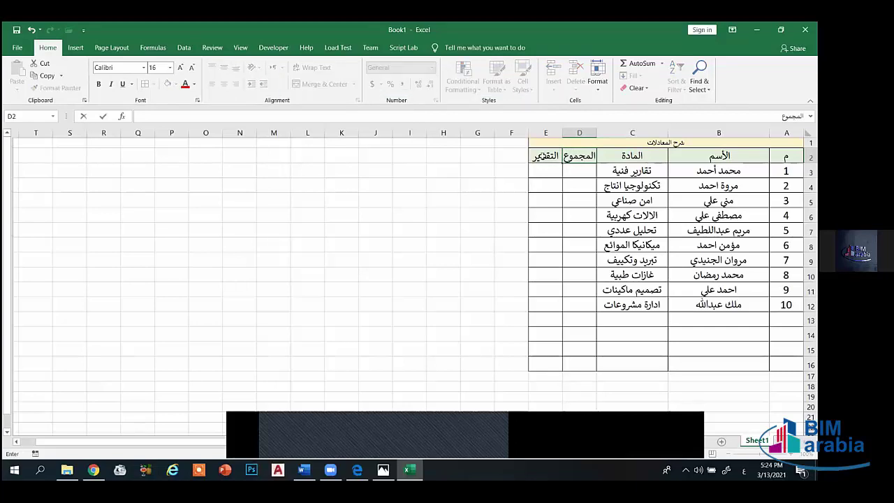
pyautogui.click(540, 159)
pyautogui.write('النجاح')
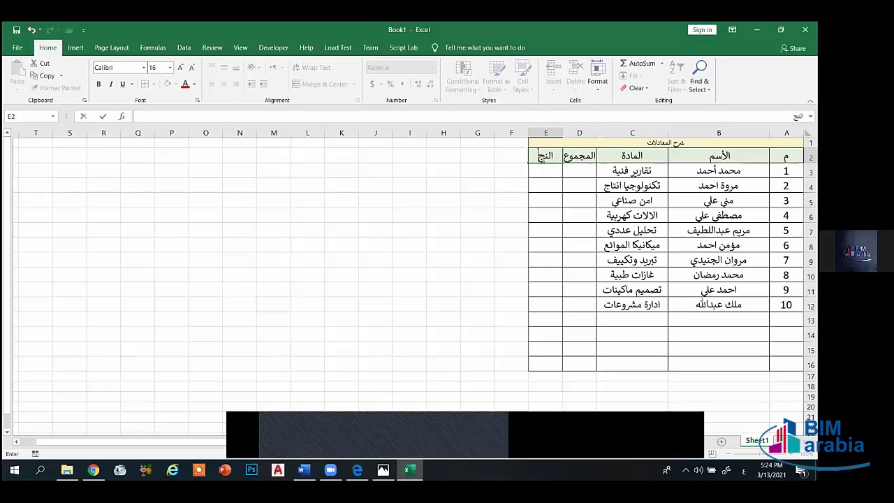
pyautogui.click(516, 157)
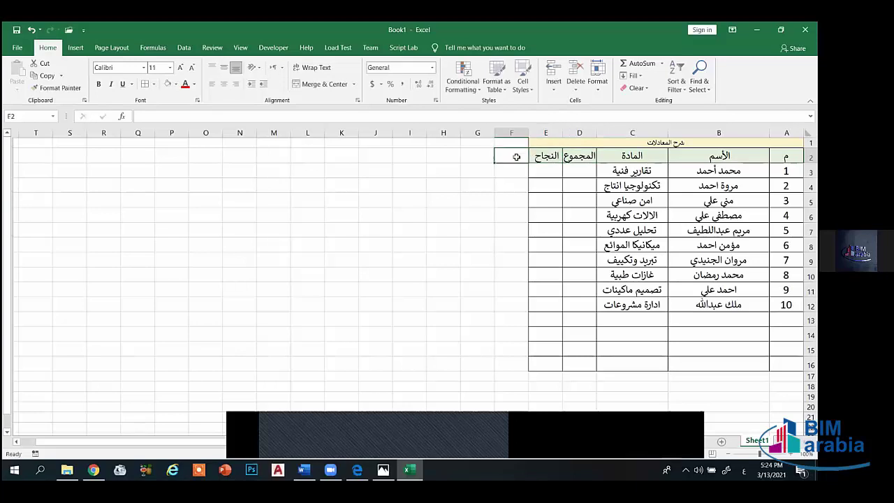
pyautogui.write('التقدير')
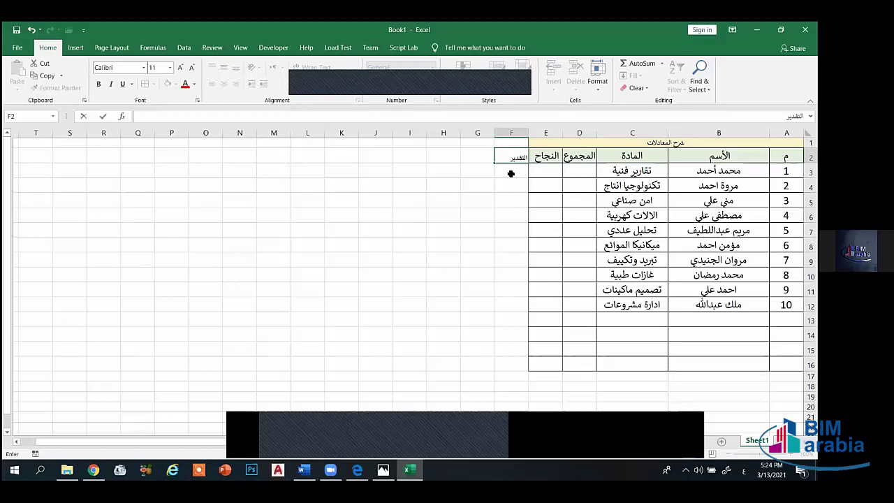
pyautogui.press('Return')
# - Apply All Borders to the E2:F2 header cells
pyautogui.click(542, 158)
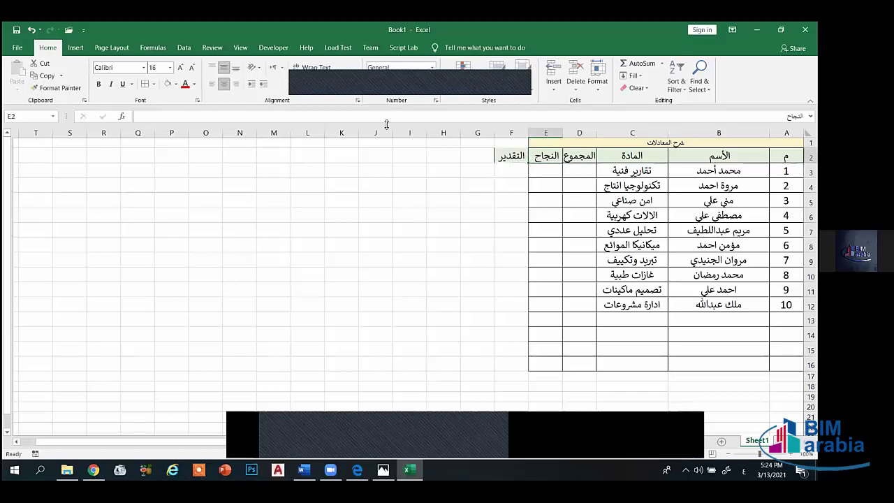
pyautogui.moveTo(501, 158); pyautogui.dragTo(534, 159)
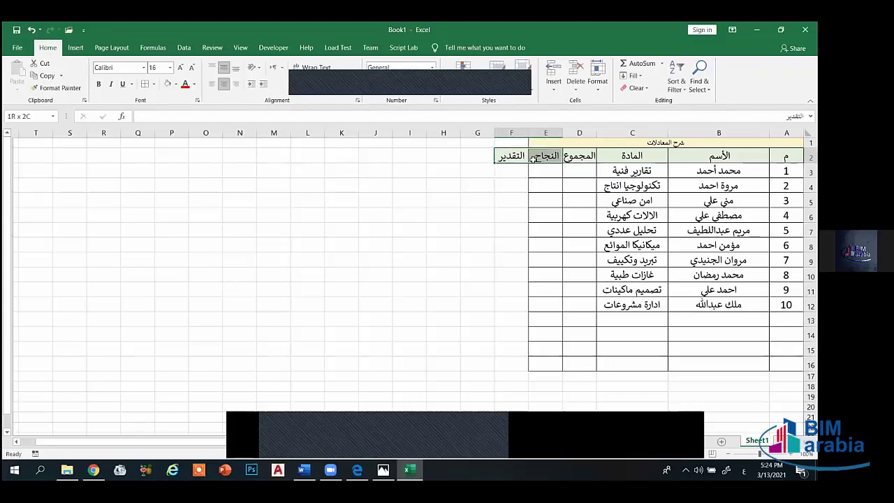
pyautogui.click(154, 87)
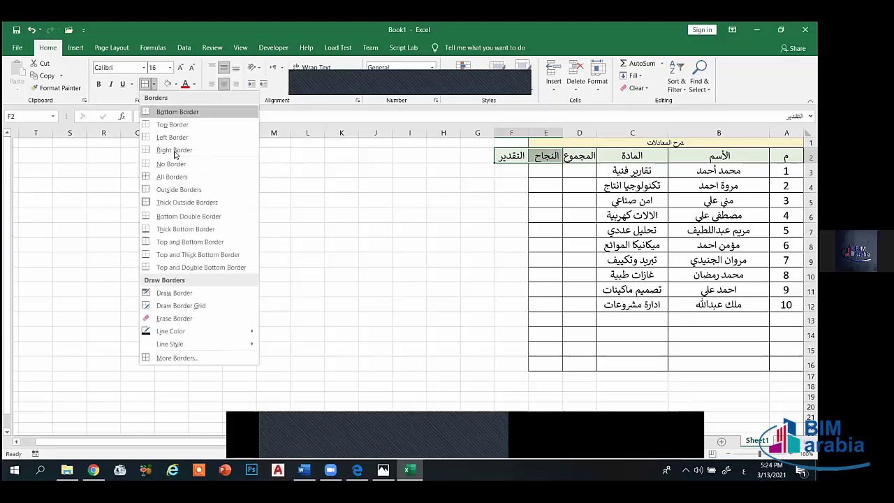
pyautogui.click(171, 186)
# - Re-merge the title across A1:F1 and enlarge it to 18 pt
pyautogui.click(514, 144)
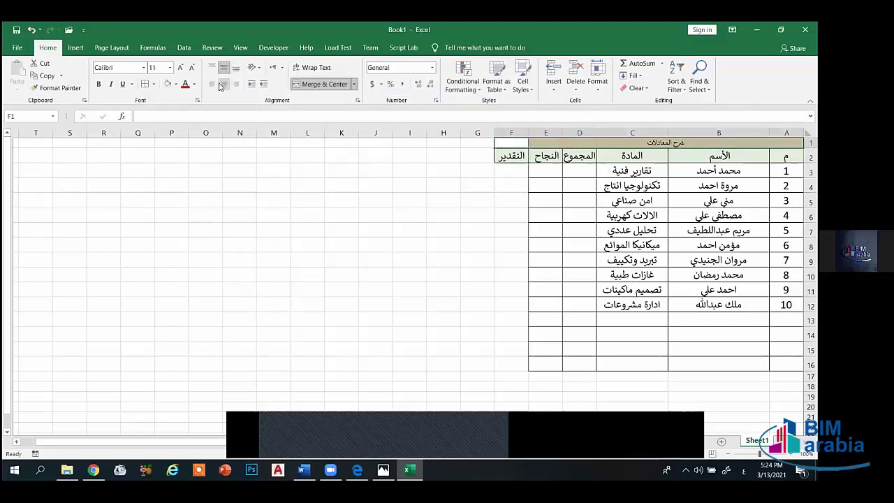
pyautogui.click(327, 85)
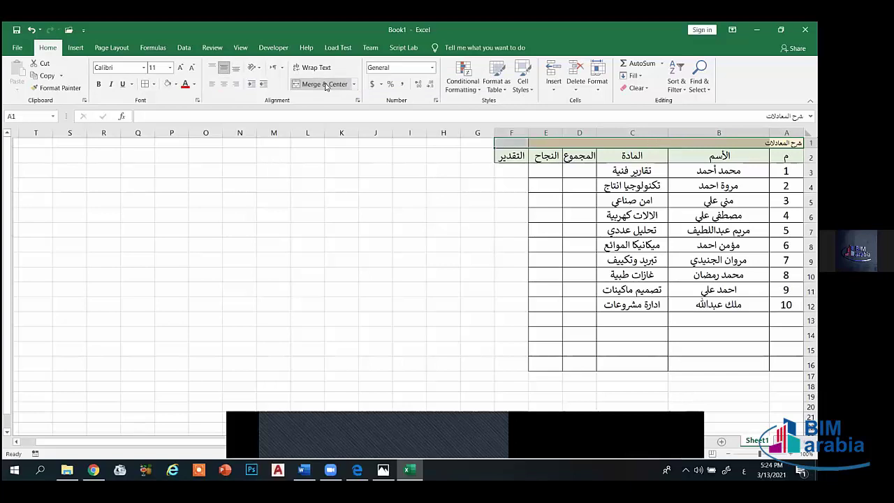
pyautogui.click(325, 85)
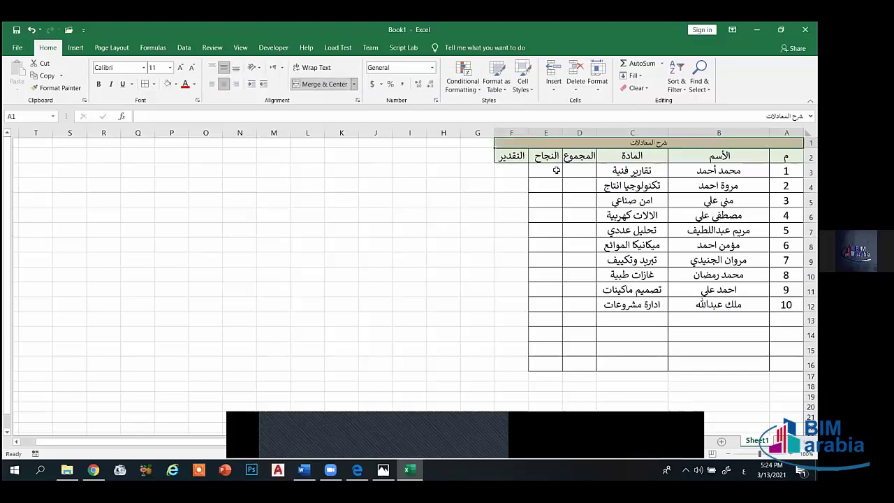
pyautogui.click(180, 67)
pyautogui.click(180, 68)
pyautogui.click(179, 68)
pyautogui.click(180, 68)
# - Add All Borders to the new column cells F3:F16
pyautogui.moveTo(499, 176); pyautogui.dragTo(510, 268)
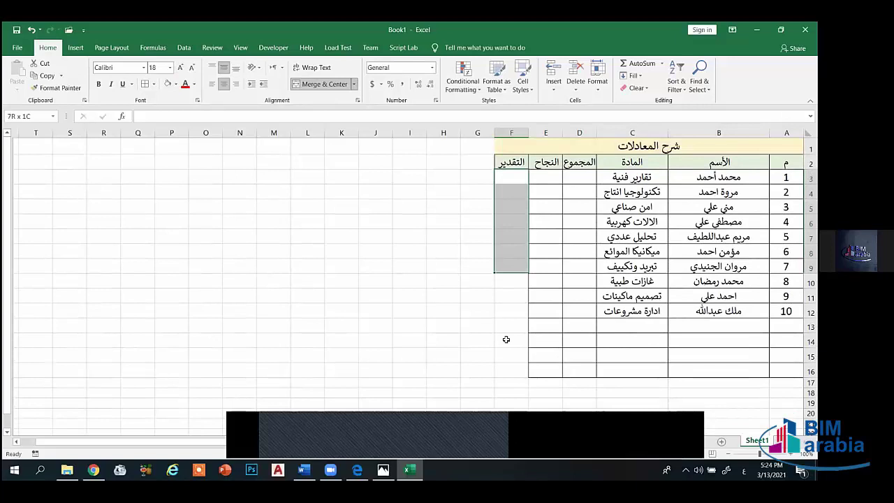
pyautogui.moveTo(506, 340); pyautogui.dragTo(514, 371)
pyautogui.click(153, 84)
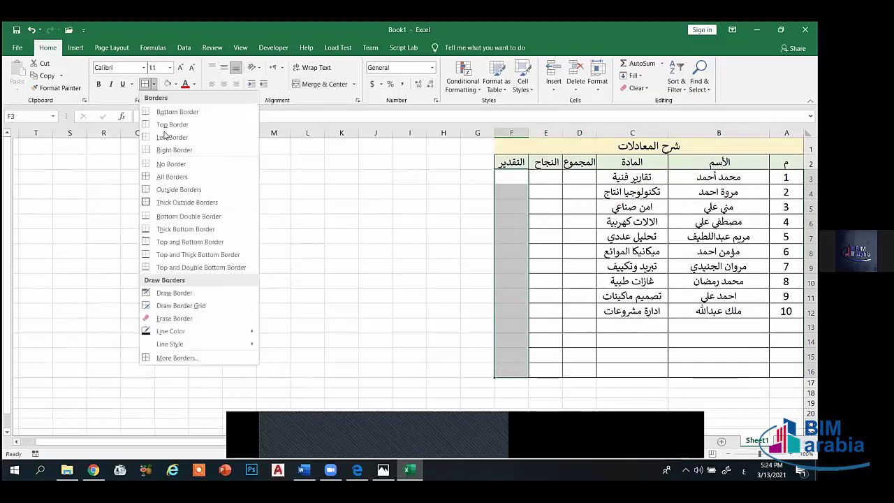
pyautogui.click(172, 177)
# - Enter scores 90, 85, 70, 75 and 65 in D3:D7
pyautogui.click(592, 294)
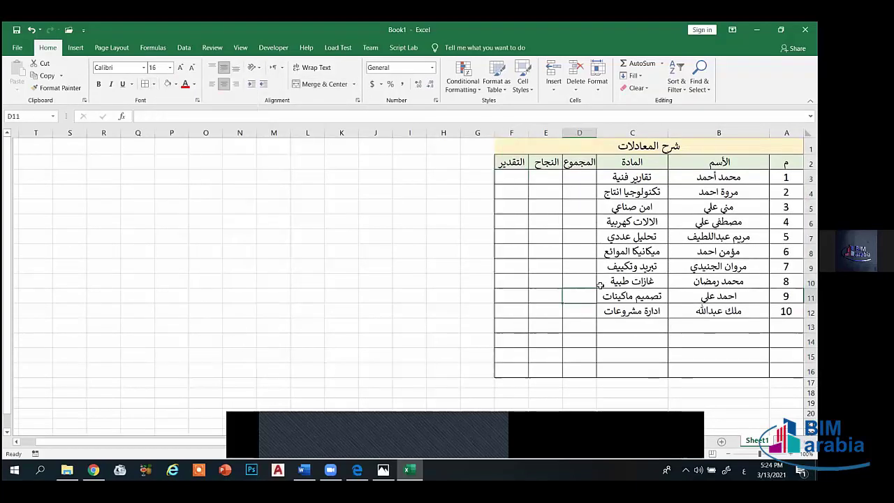
pyautogui.click(578, 179)
pyautogui.write('90')
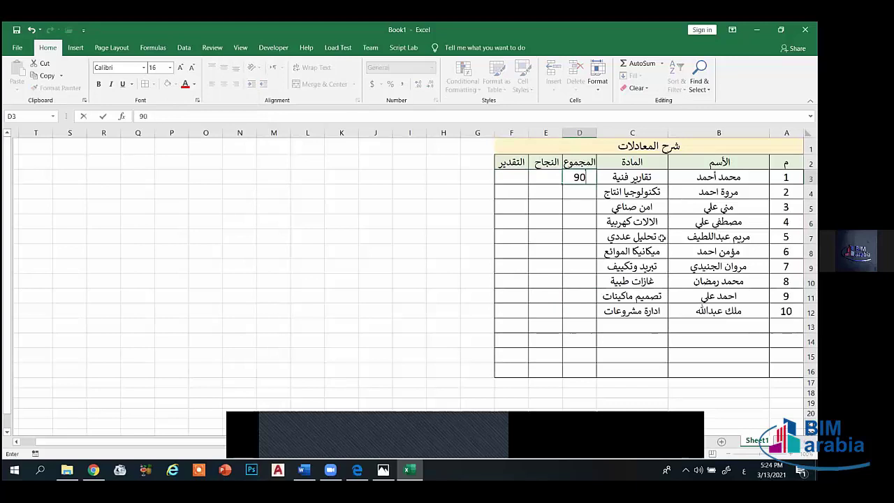
pyautogui.click(588, 196)
pyautogui.write('85')
pyautogui.click(585, 211)
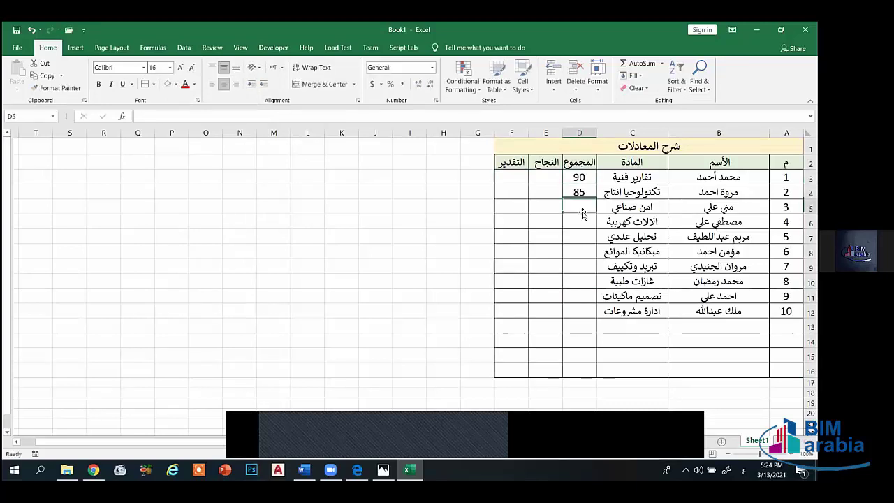
pyautogui.write('70')
pyautogui.click(581, 220)
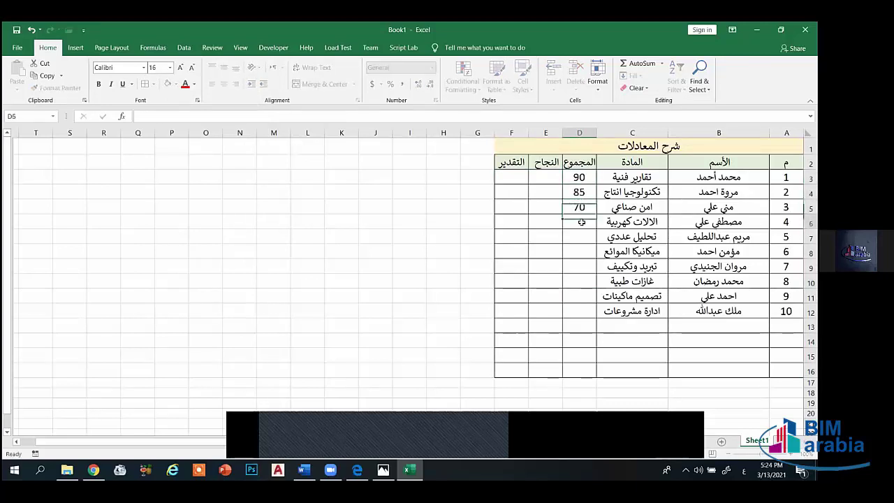
pyautogui.write('75')
pyautogui.click(589, 240)
pyautogui.write('65')
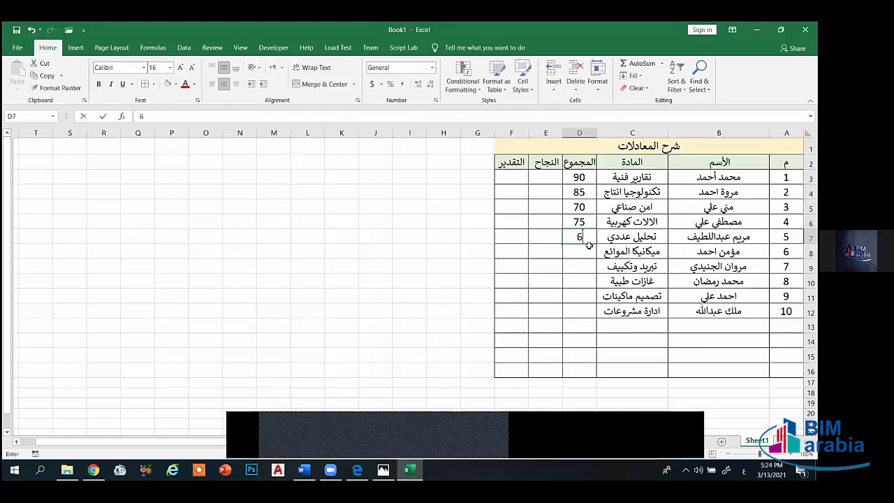
# - Enter scores 55, 45, 50 and 60 in D8:D11, correcting D9 to 45
pyautogui.click(587, 252)
pyautogui.write('55')
pyautogui.click(586, 266)
pyautogui.write('55')
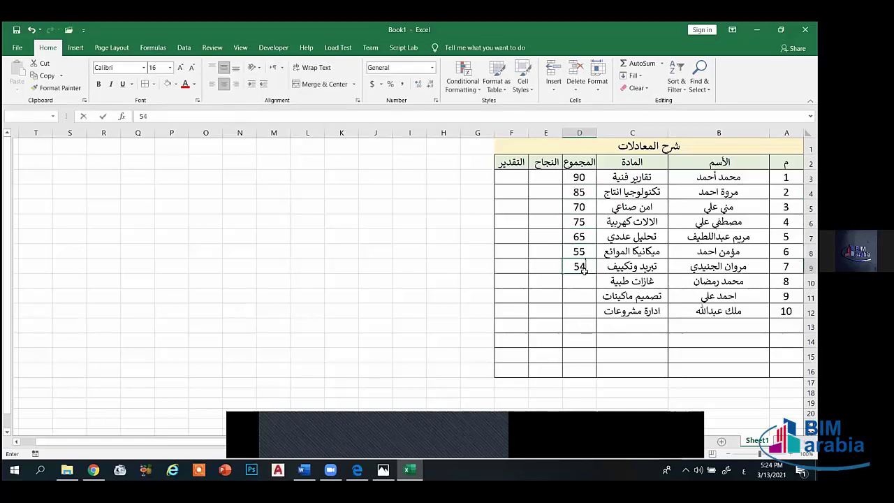
pyautogui.click(584, 280)
pyautogui.click(580, 267)
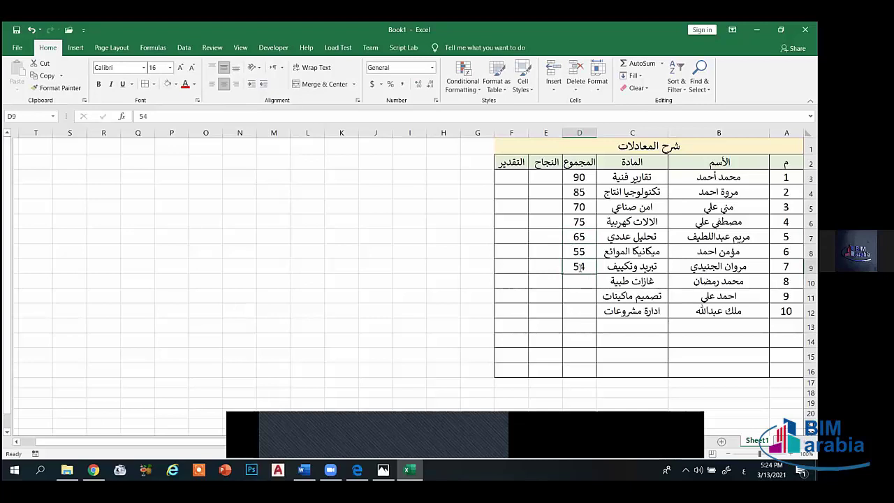
pyautogui.write('45')
pyautogui.click(584, 281)
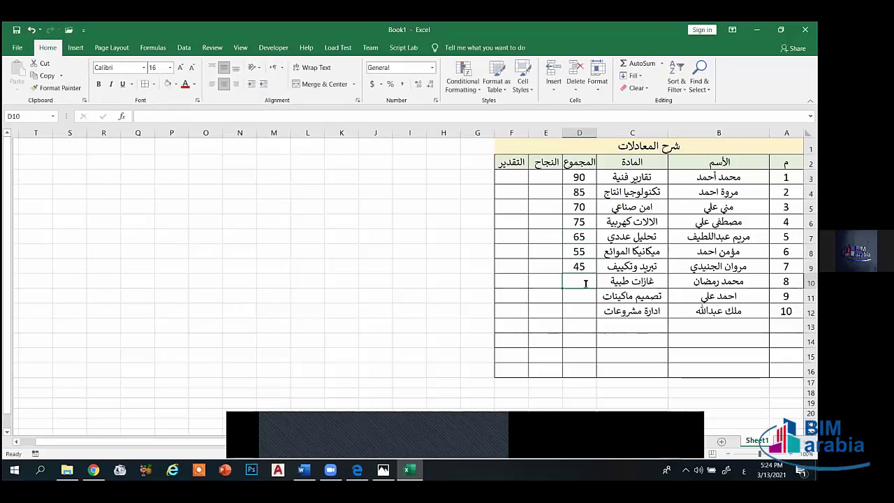
pyautogui.write('50')
pyautogui.press('Return')
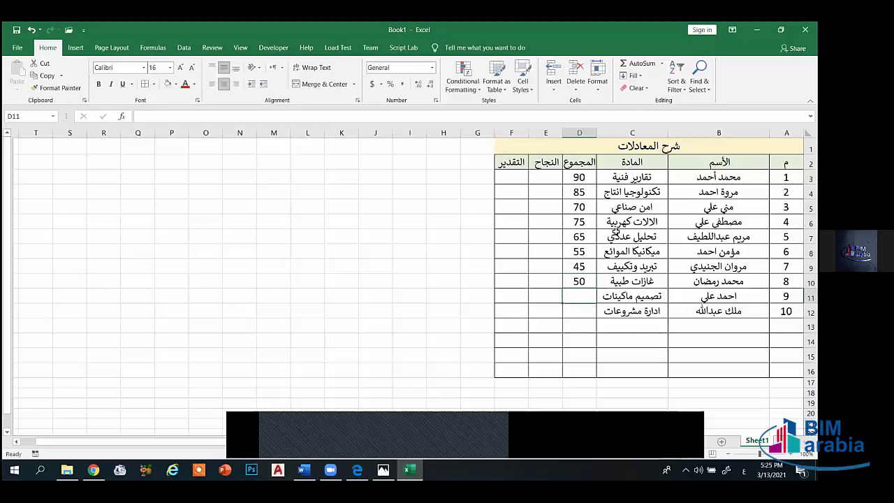
pyautogui.write('60')
pyautogui.click(582, 313)
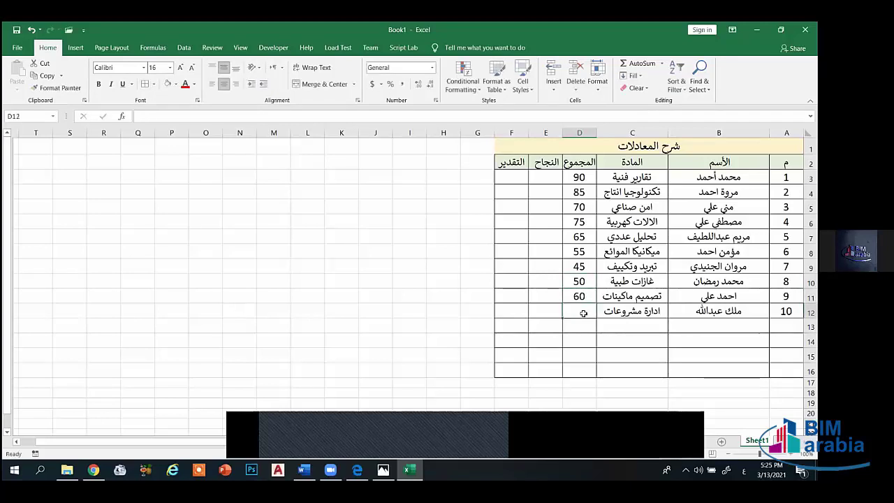
# - Enter 95 in D12, then merge A13:C13 and label it المجموع SUM
pyautogui.write('95')
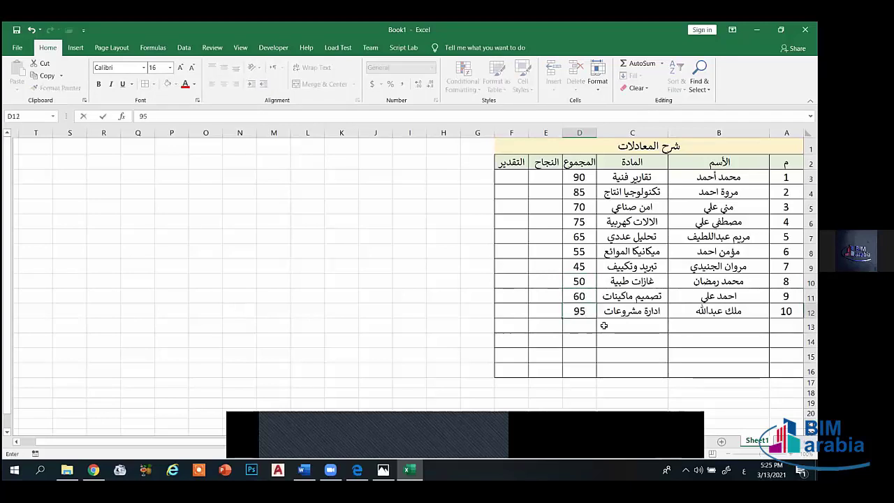
pyautogui.press('Return')
pyautogui.moveTo(786, 325); pyautogui.dragTo(639, 325)
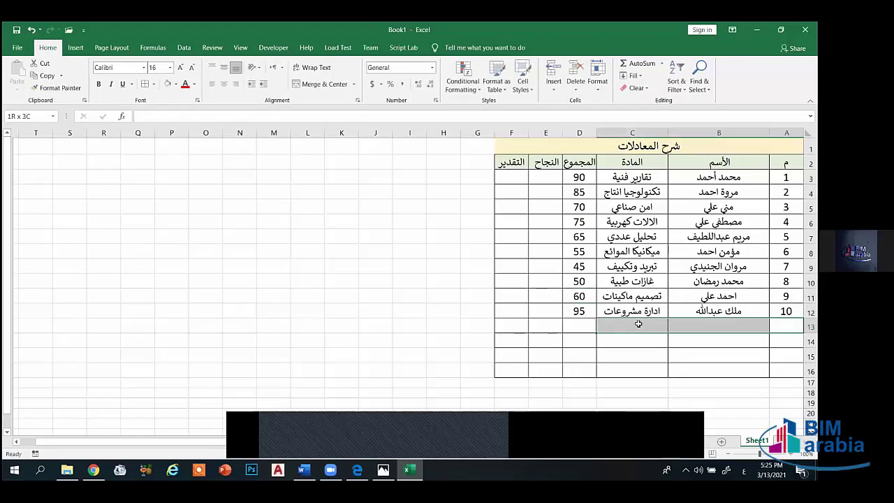
pyautogui.click(320, 84)
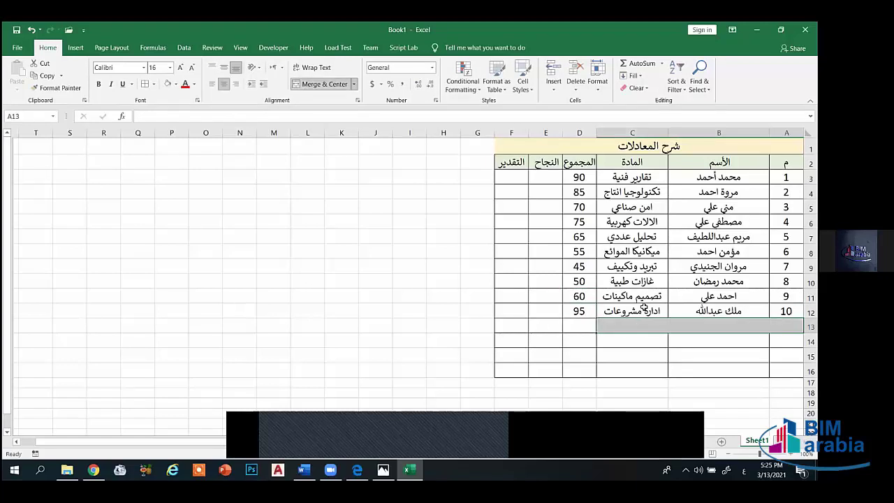
pyautogui.write('المجموع')
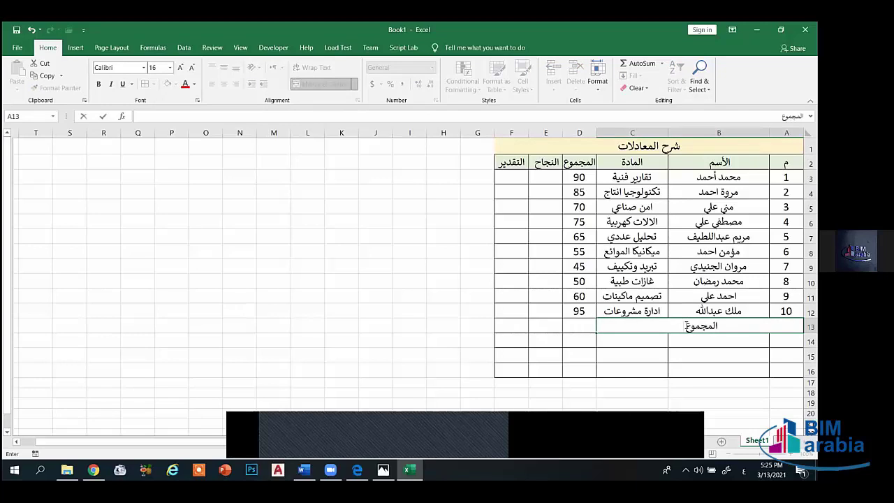
pyautogui.hotkey('alt', 'shift')
pyautogui.write('SUM')
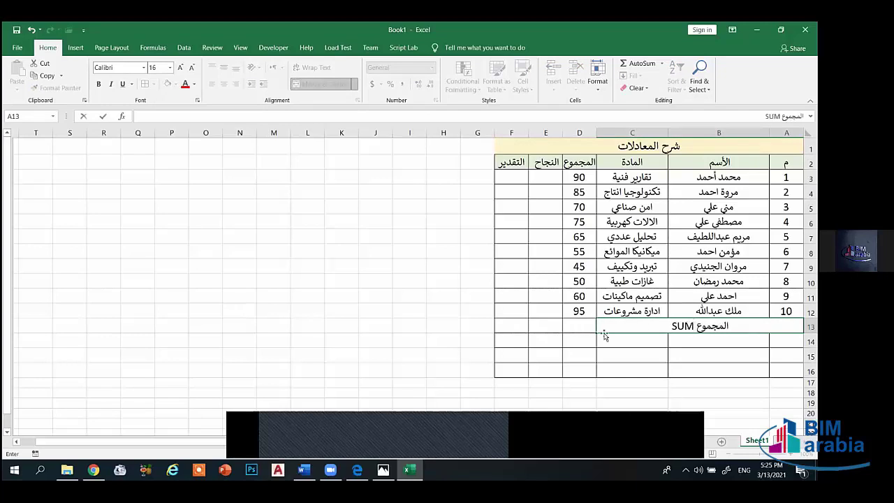
pyautogui.click(588, 327)
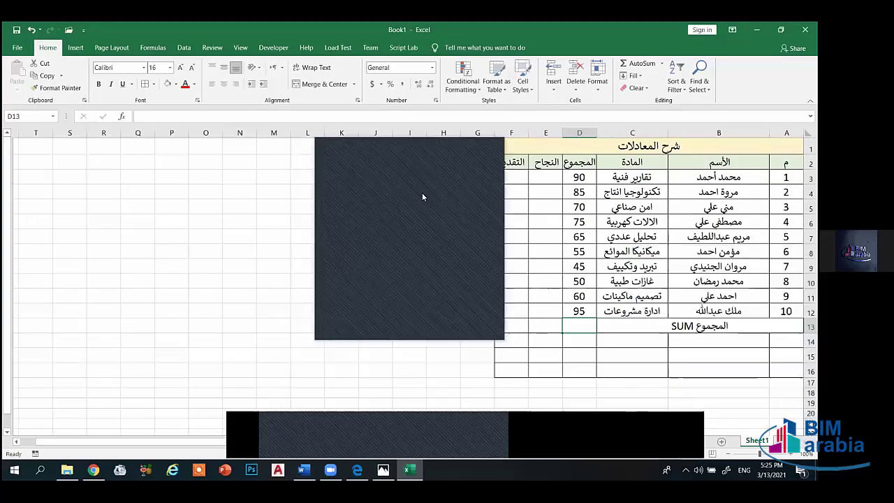
# - Enter =SUM(D3:D12) in D13 so the scores total 690
pyautogui.click(580, 324)
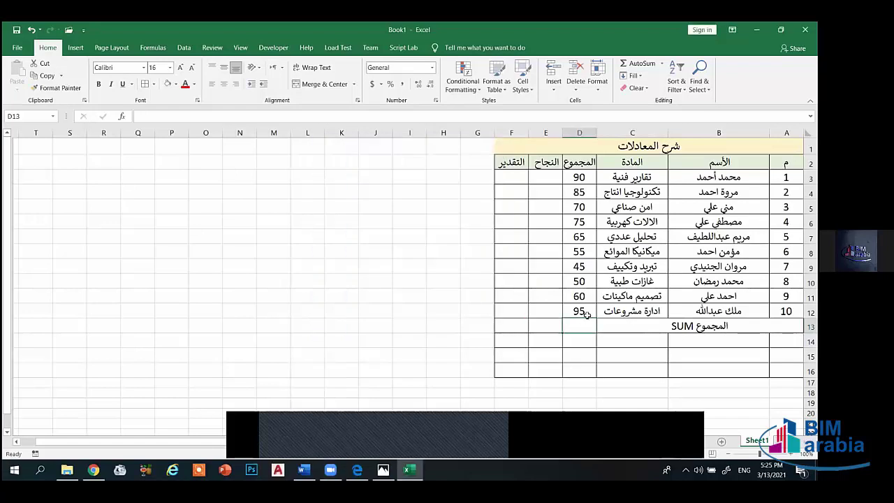
pyautogui.write('=')
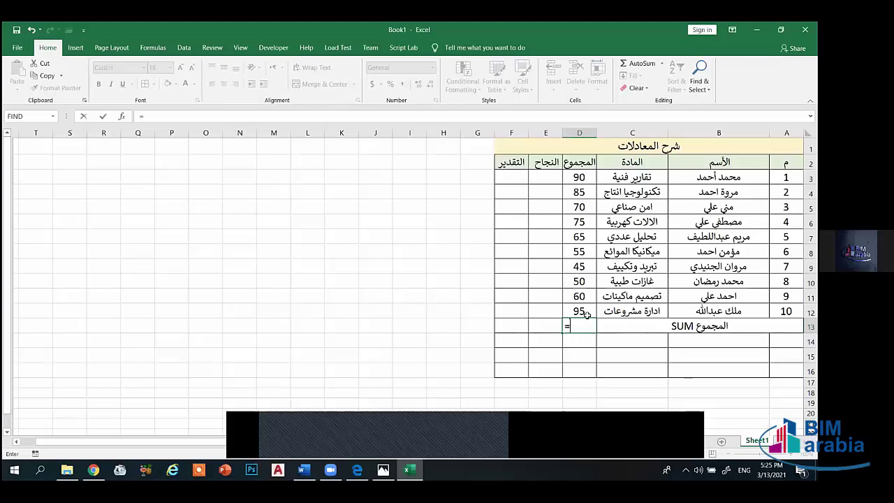
pyautogui.write('sum')
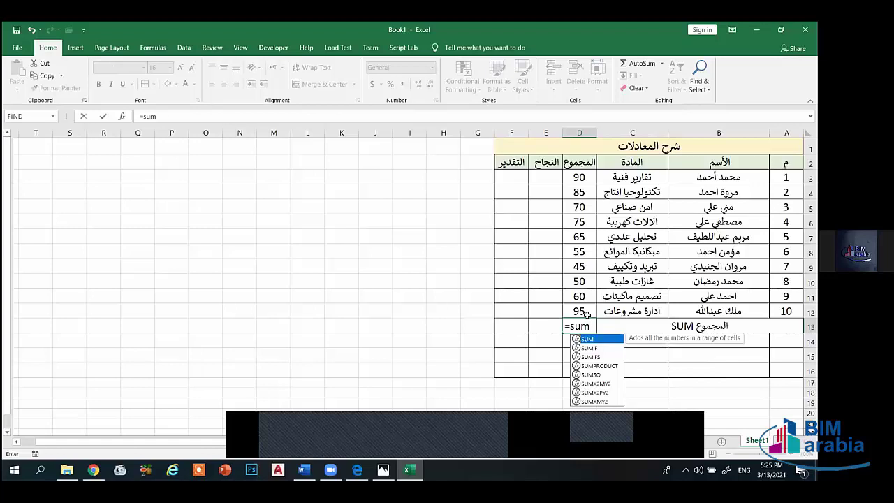
pyautogui.write('(')
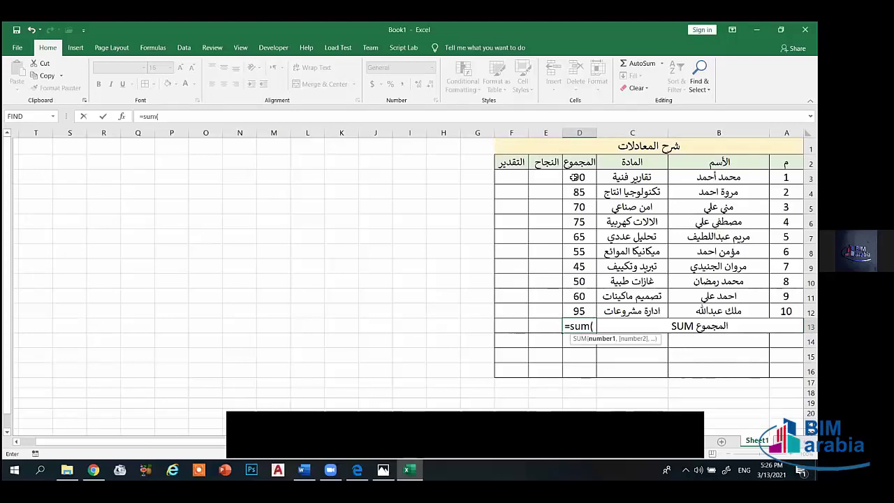
pyautogui.moveTo(579, 180); pyautogui.dragTo(586, 312)
pyautogui.moveTo(804, 264)
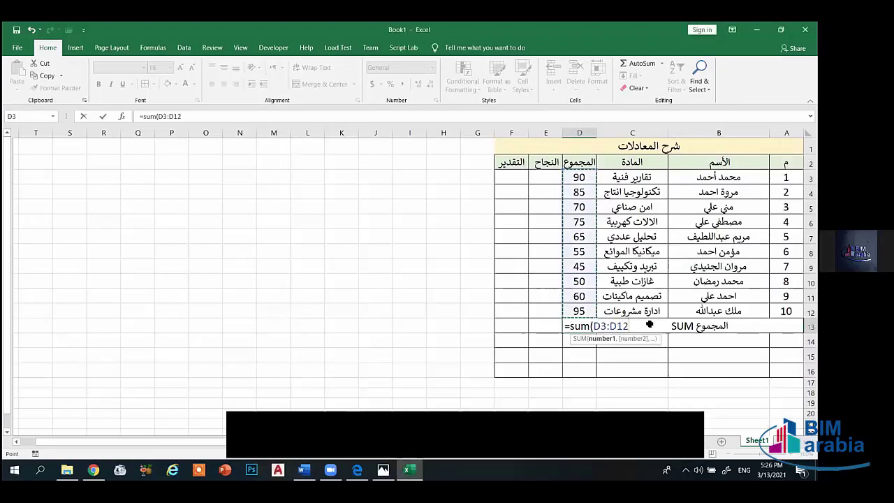
pyautogui.write(')')
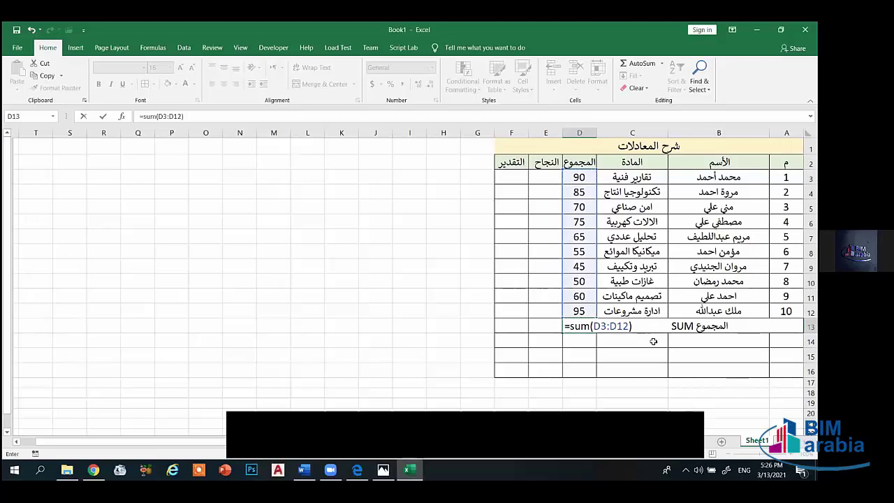
pyautogui.press('Return')
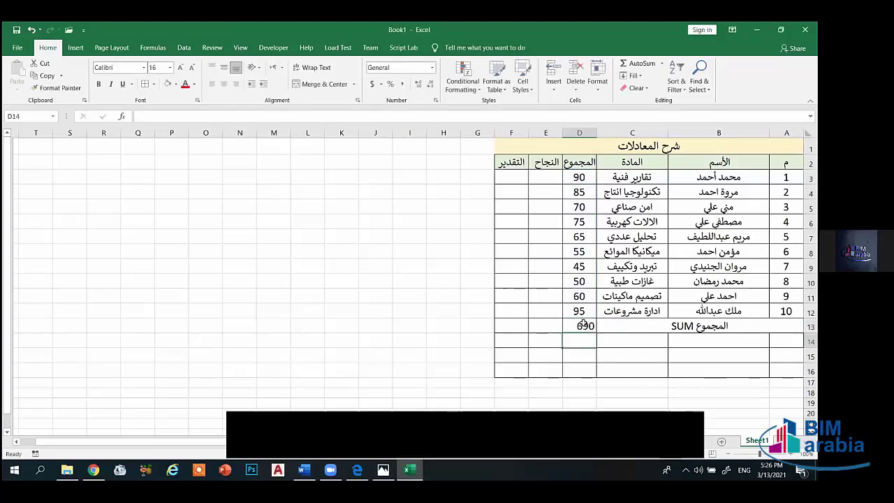
pyautogui.moveTo(579, 177); pyautogui.dragTo(577, 311)
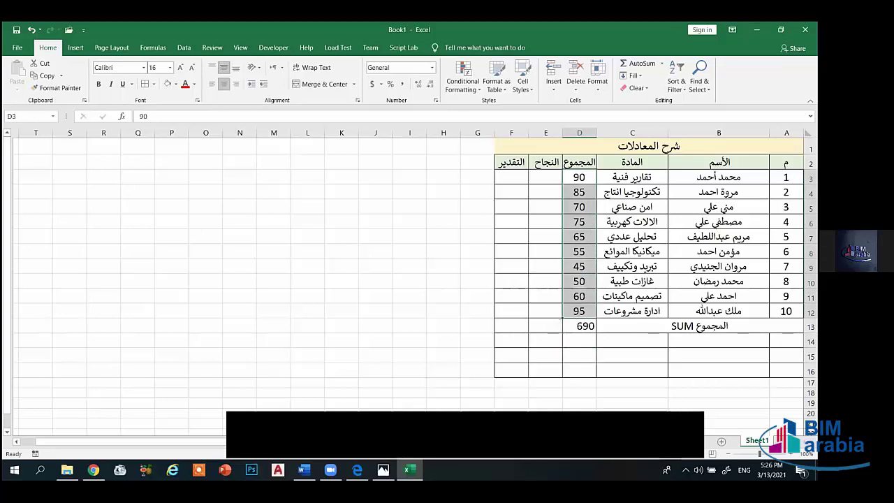
pyautogui.moveTo(786, 341); pyautogui.dragTo(635, 343)
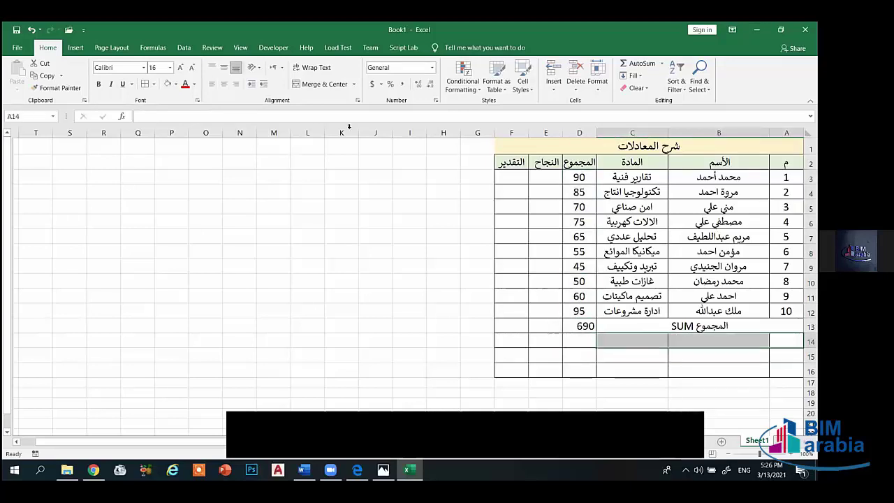
# - Merge A14:C14 and label it المتوسط Average
pyautogui.click(323, 85)
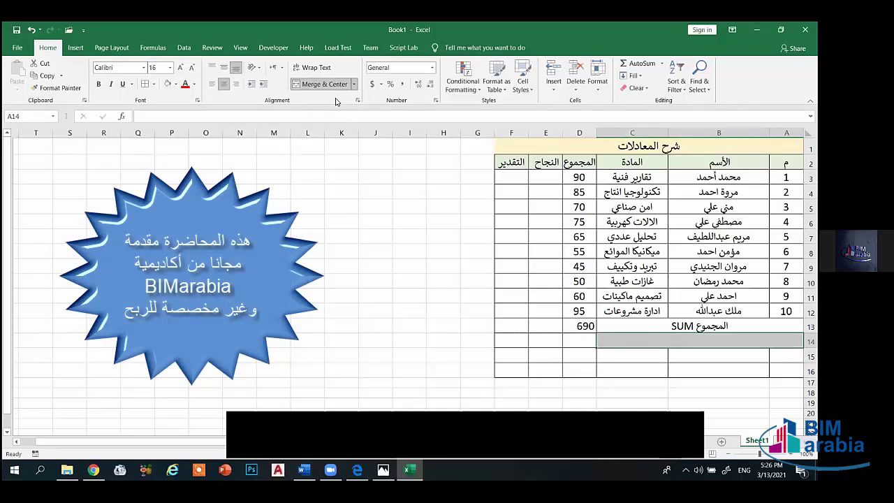
pyautogui.write('sg')
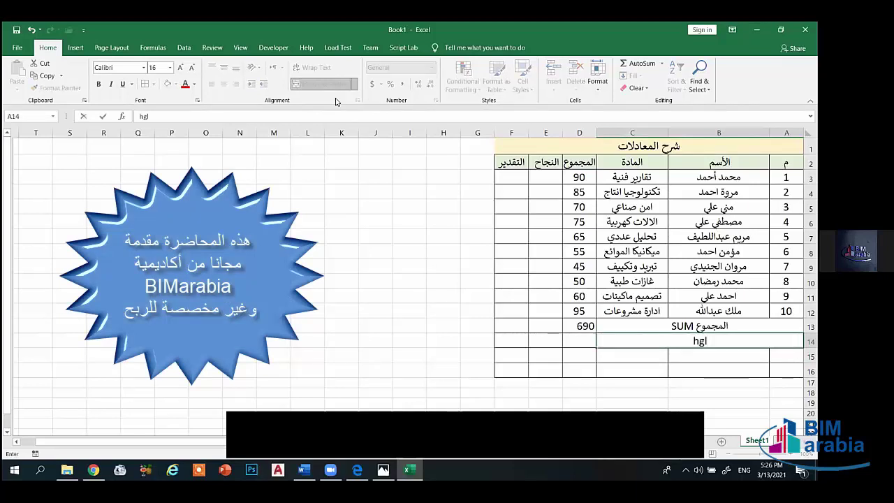
pyautogui.press('BackSpace')
pyautogui.press('BackSpace')
pyautogui.write('المت')
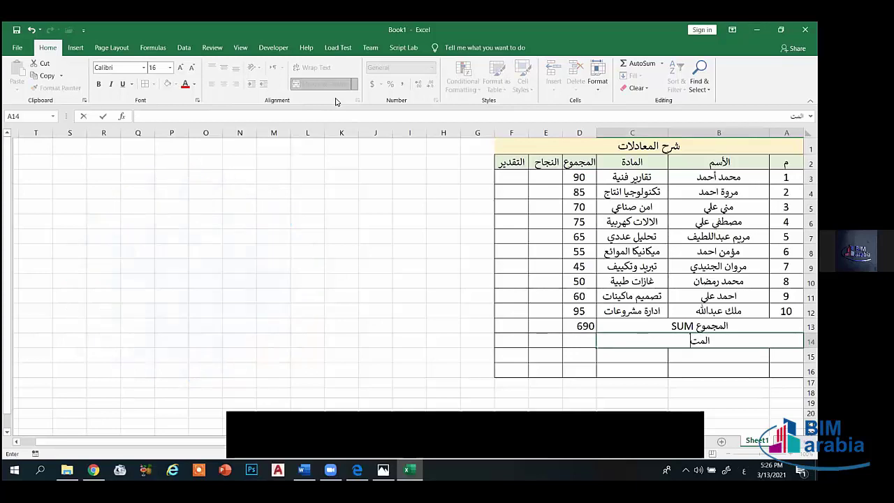
pyautogui.write('وسط')
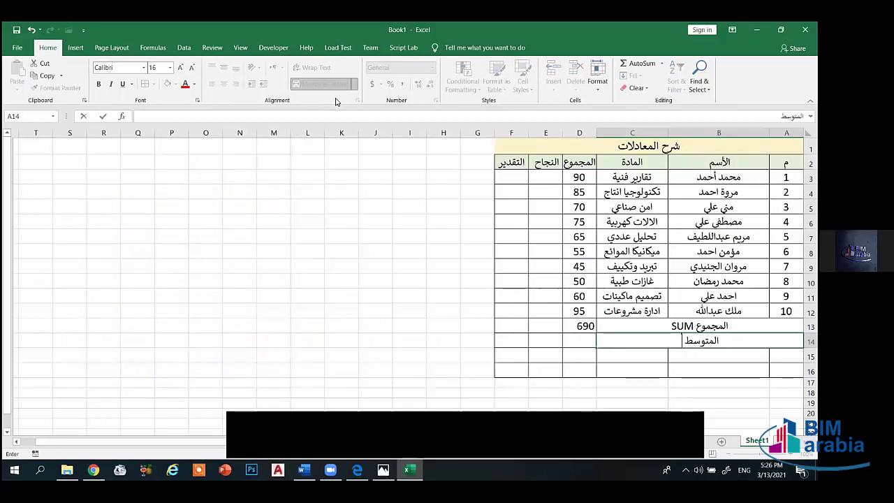
pyautogui.write(' Average')
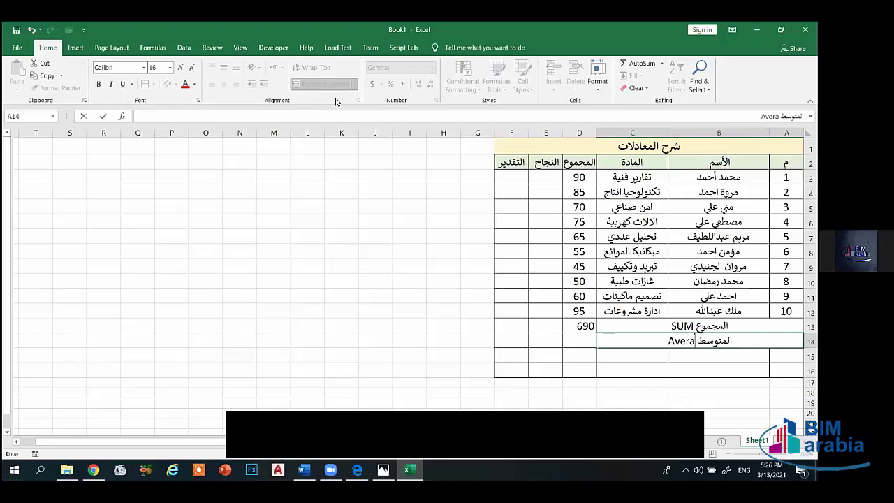
pyautogui.click(578, 339)
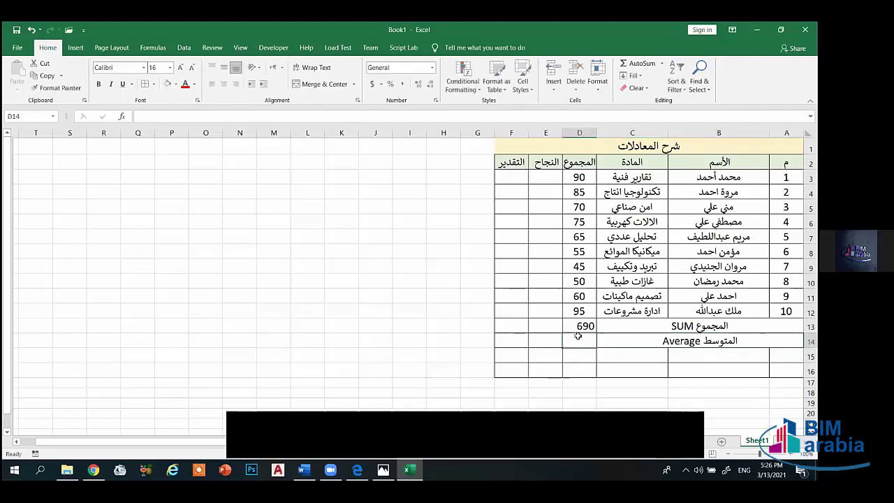
# - Enter =AVERAGE(D3:D12) in D14, showing an average of 69
pyautogui.write('=a')
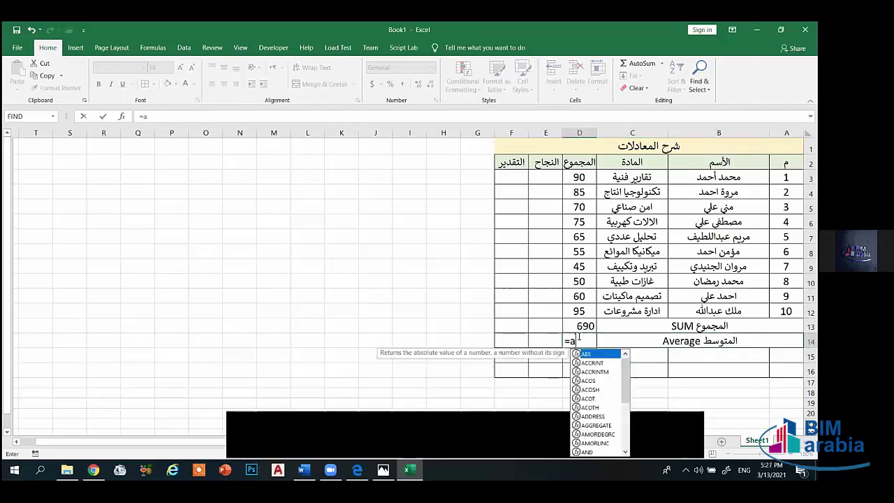
pyautogui.write('verage')
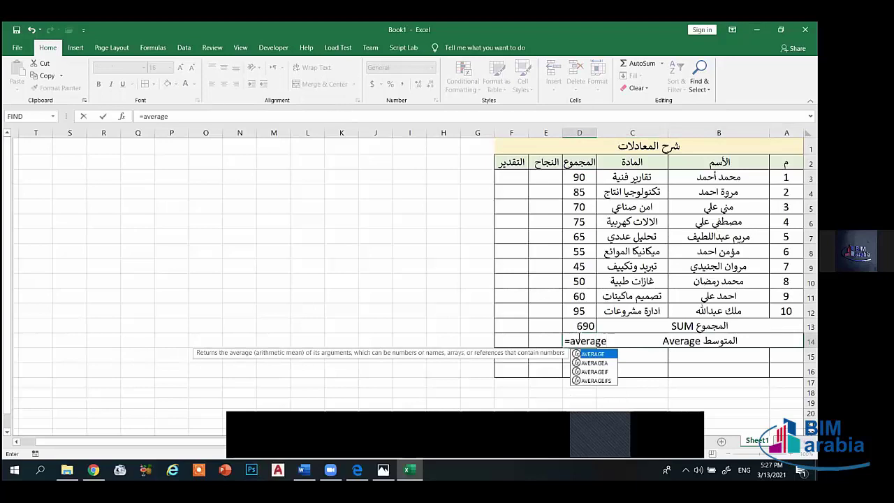
pyautogui.write('(')
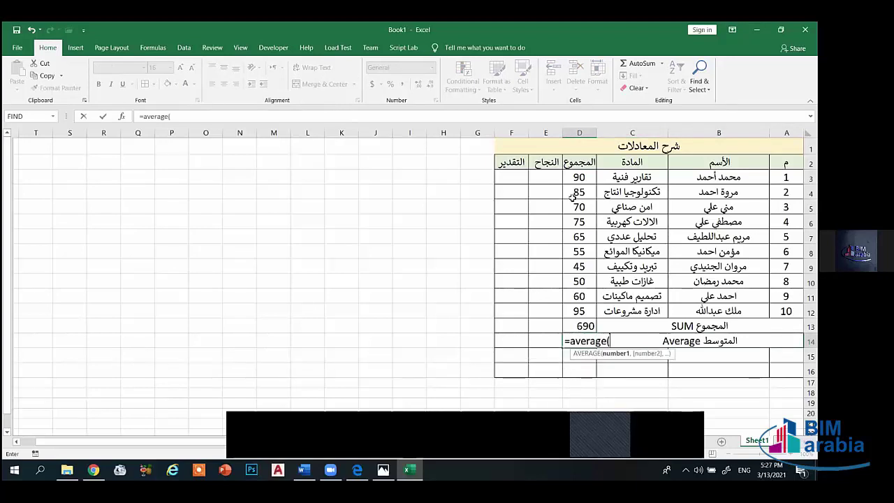
pyautogui.moveTo(579, 177); pyautogui.dragTo(580, 315)
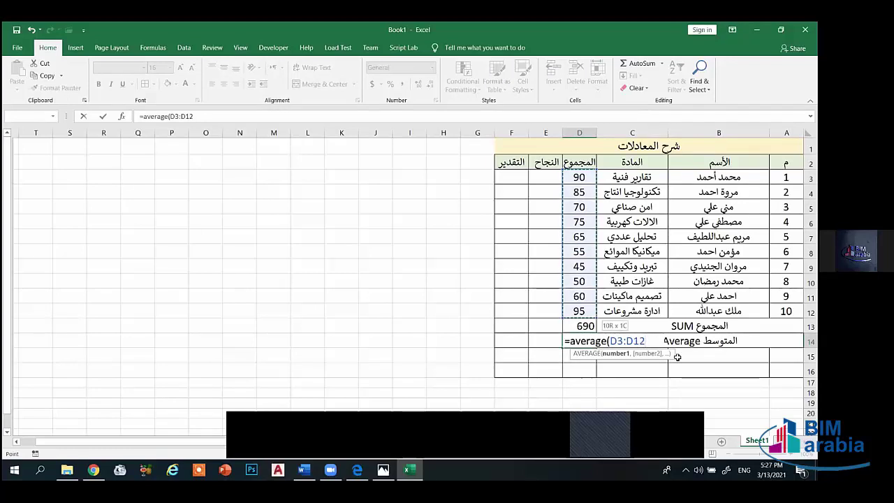
pyautogui.write(')')
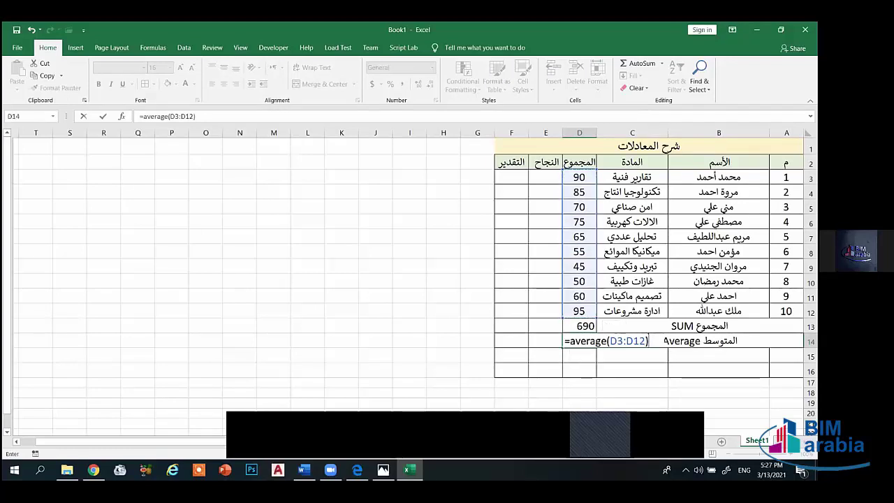
pyautogui.press('Return')
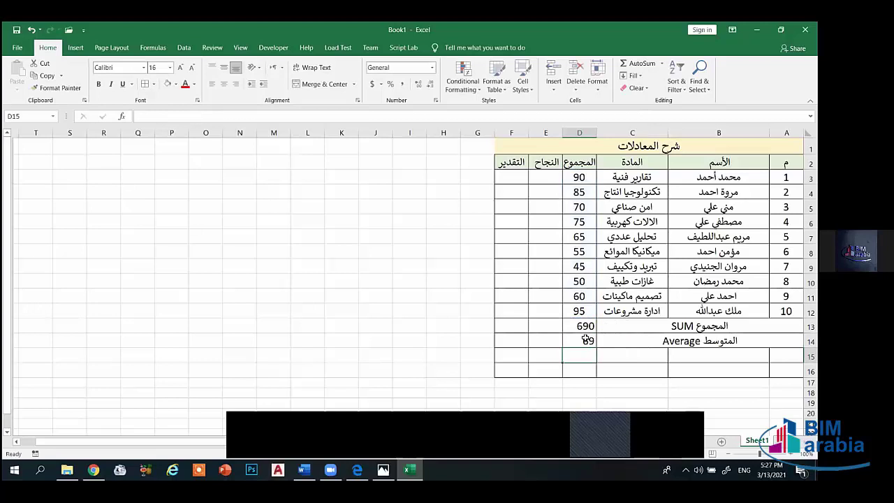
pyautogui.moveTo(579, 178); pyautogui.dragTo(579, 370)
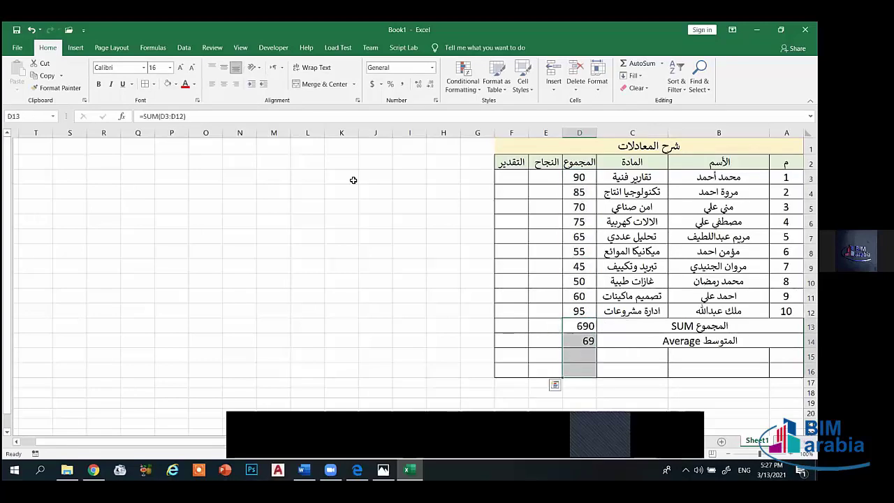
# - Centre the summary values, then merge A15:C15 and label it القيمة العظمى MAX
pyautogui.click(224, 67)
pyautogui.click(223, 83)
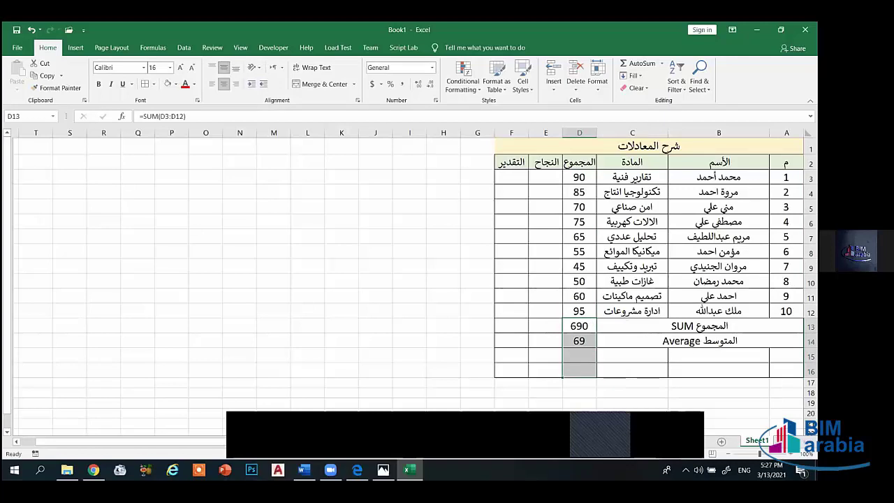
pyautogui.moveTo(786, 356); pyautogui.dragTo(633, 356)
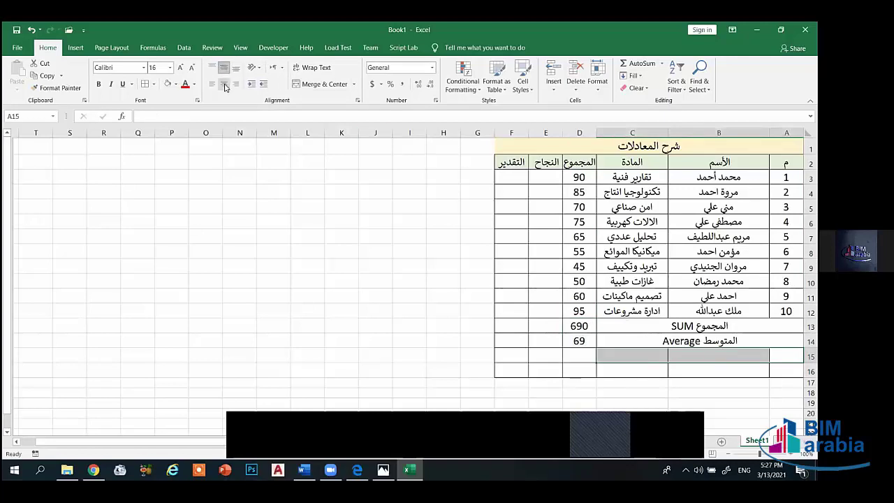
pyautogui.click(314, 84)
pyautogui.write('hg')
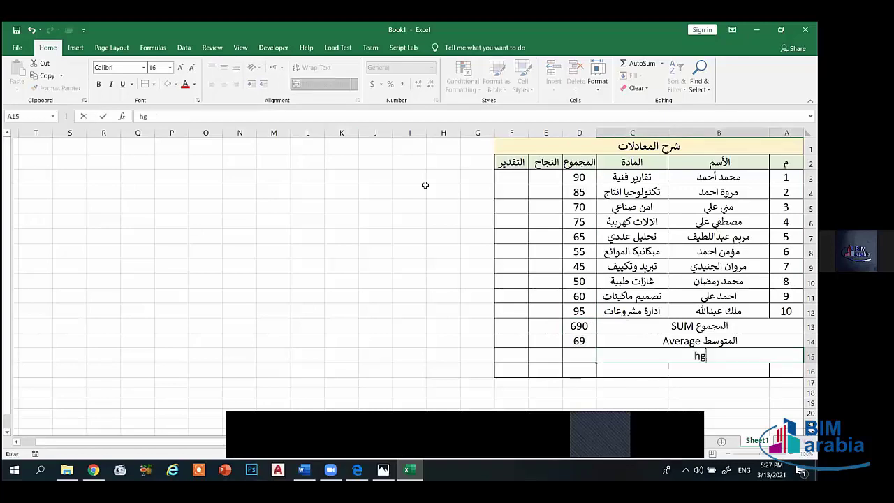
pyautogui.press('BackSpace')
pyautogui.press('BackSpace')
pyautogui.write('القيمة العظمى')
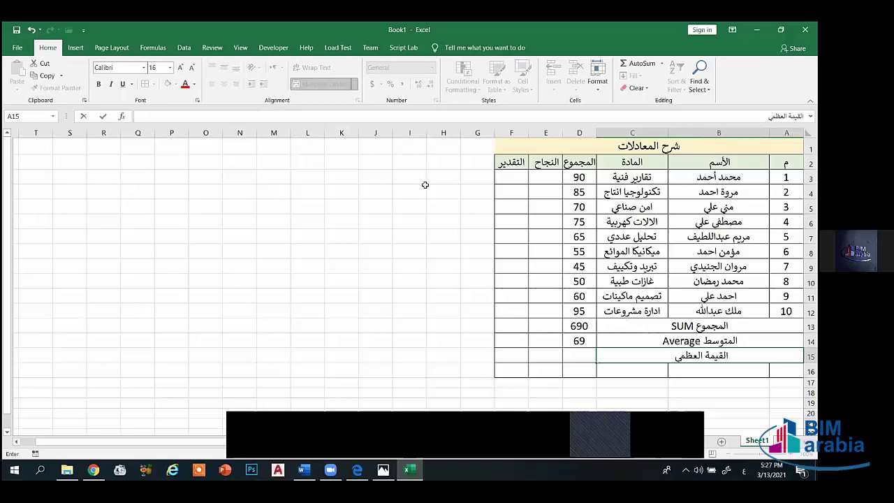
pyautogui.hotkey('alt', 'shift')
pyautogui.write('MAX')
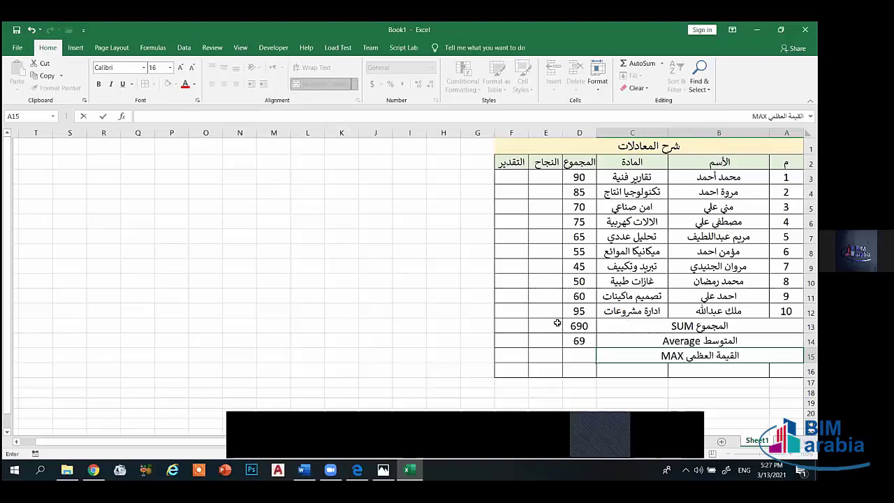
pyautogui.click(582, 358)
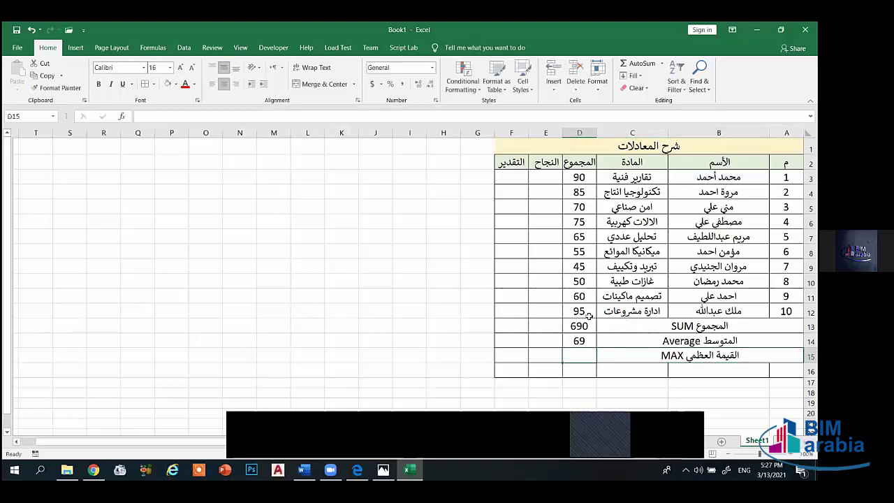
# - Enter =MAX(D3:D12) in D15, showing the highest score of 95
pyautogui.moveTo(588, 316); pyautogui.dragTo(575, 177)
pyautogui.click(524, 222)
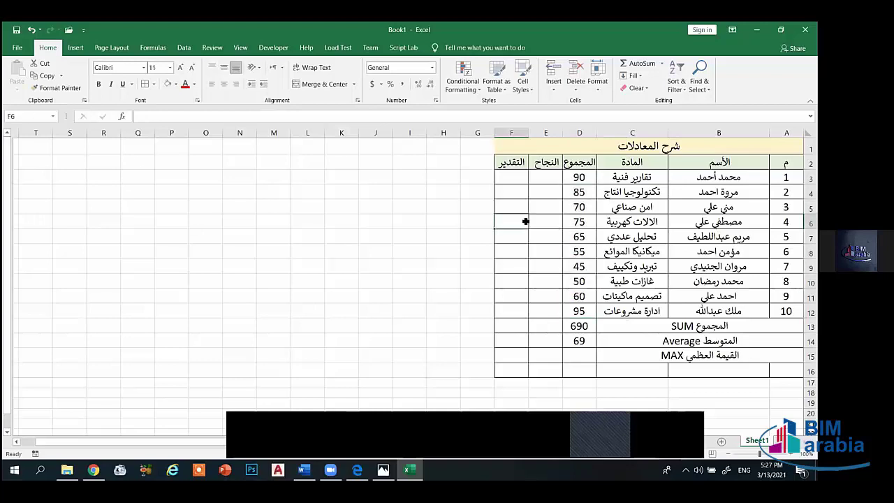
pyautogui.click(580, 311)
pyautogui.click(584, 357)
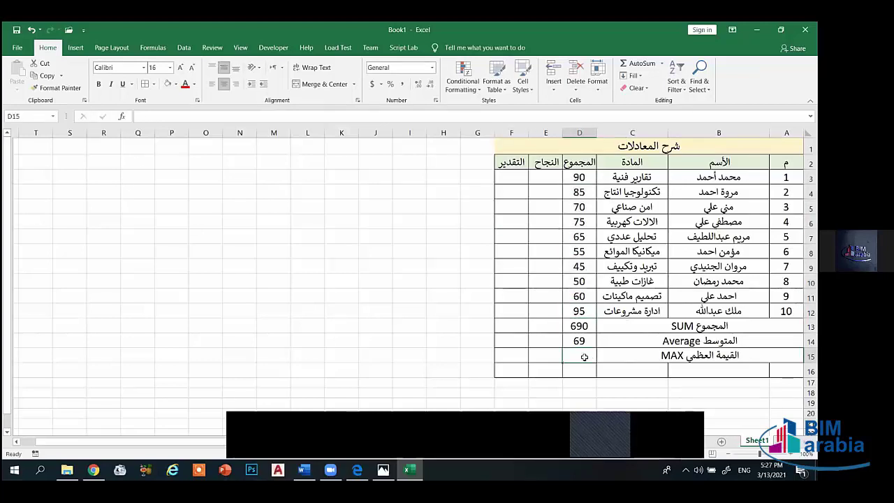
pyautogui.write('=')
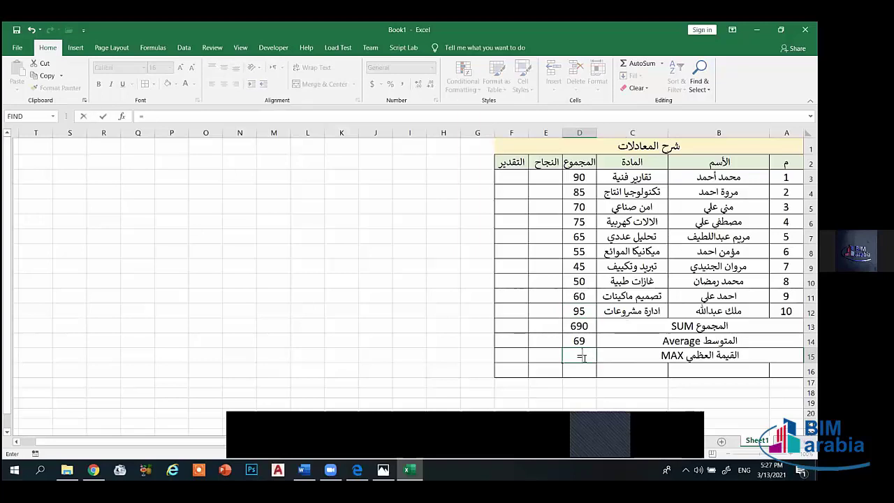
pyautogui.write('max(')
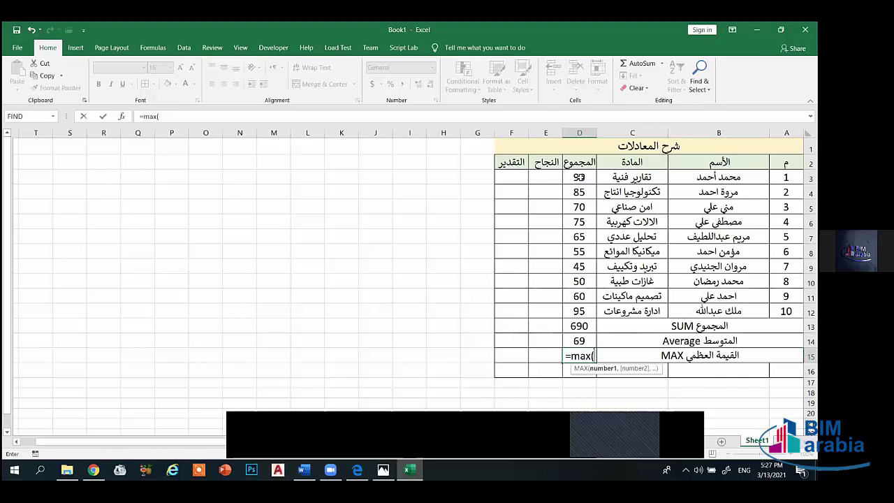
pyautogui.moveTo(579, 178); pyautogui.dragTo(579, 311)
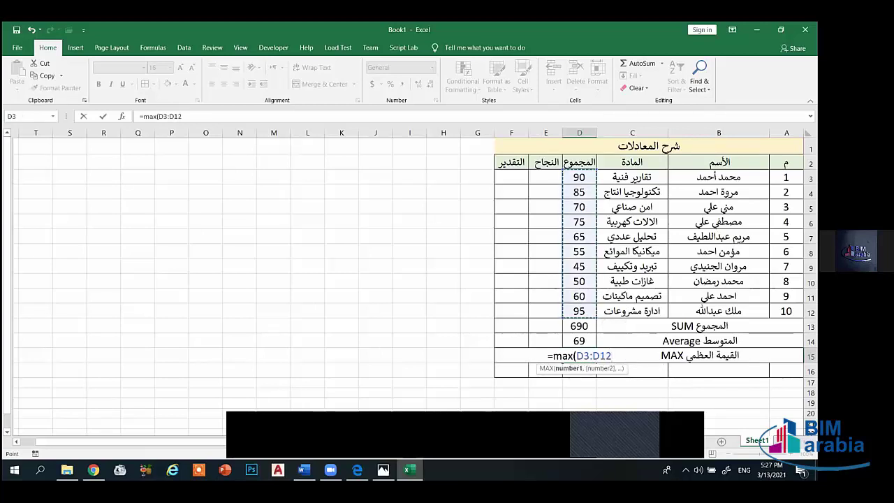
pyautogui.press('Return')
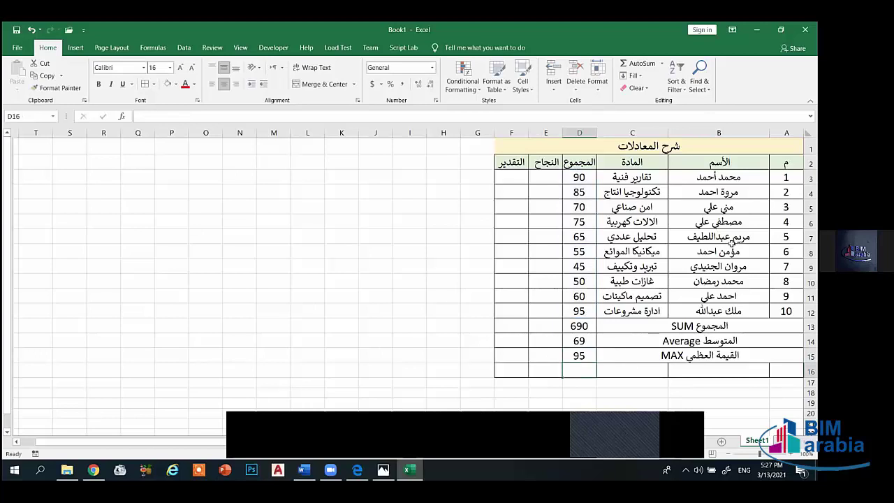
pyautogui.click(576, 356)
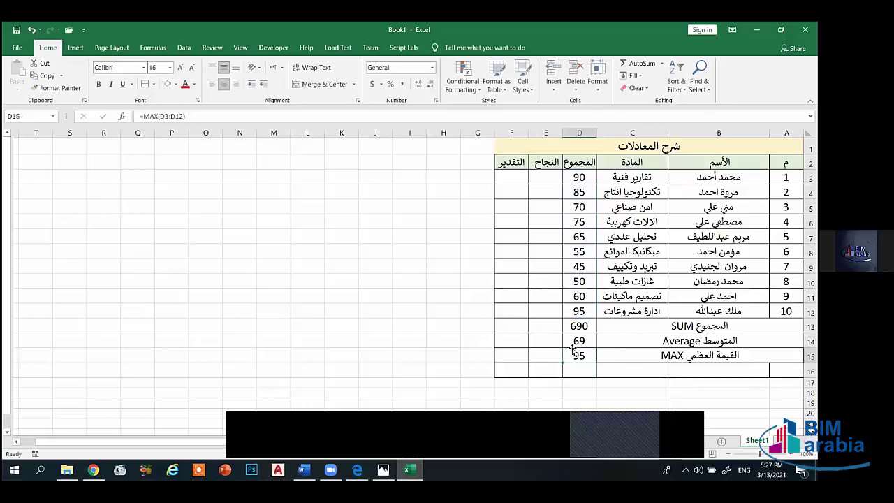
pyautogui.click(582, 267)
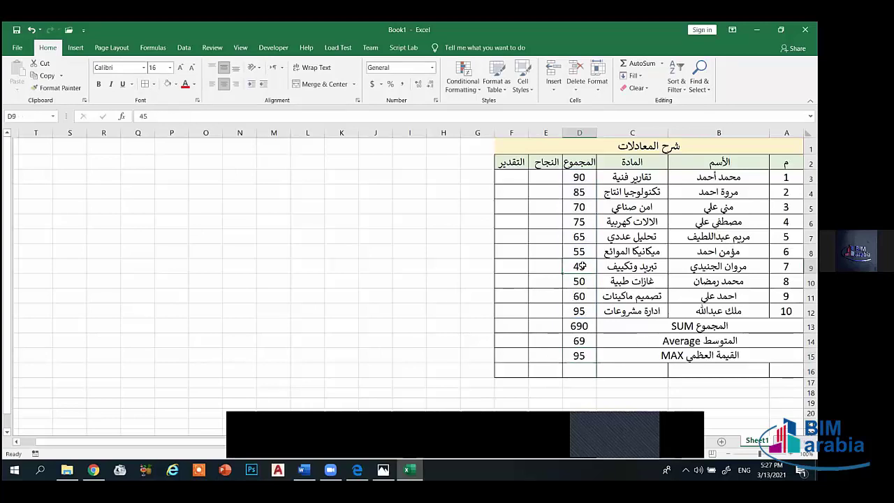
# - Middle-align and merge A16:C16, labelling it القيمة الصغرى MIN
pyautogui.moveTo(786, 371); pyautogui.dragTo(632, 370)
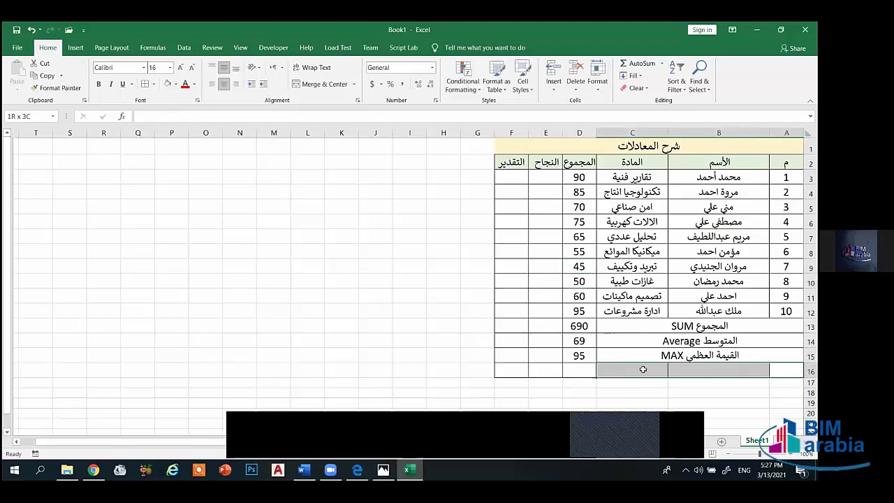
pyautogui.click(223, 67)
pyautogui.click(317, 85)
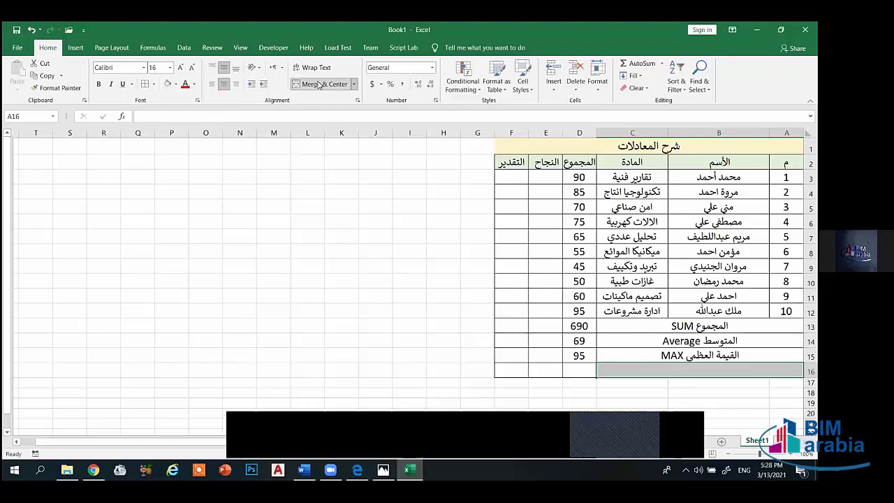
pyautogui.write('hg')
pyautogui.press('BackSpace')
pyautogui.press('BackSpace')
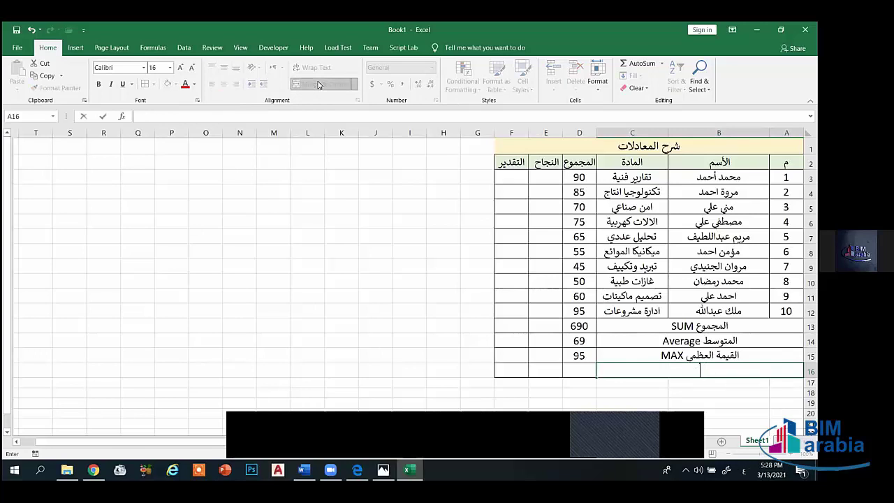
pyautogui.write('القيمة العظمى MAX')
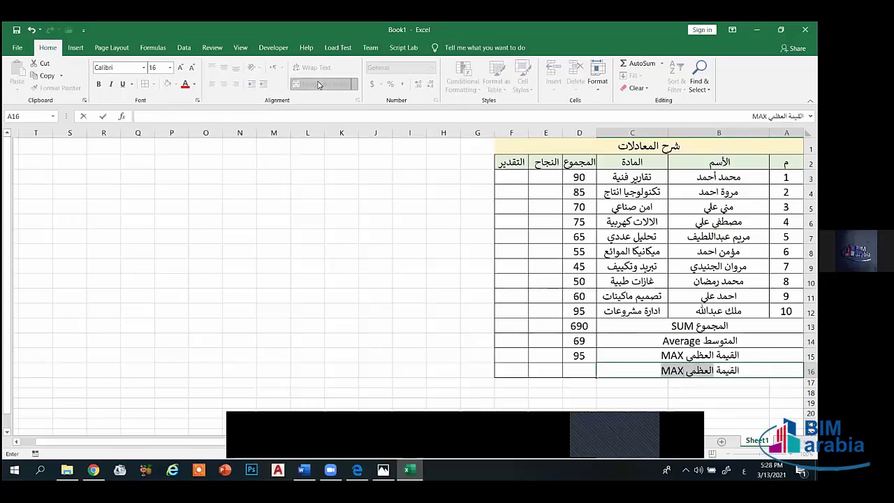
pyautogui.press('BackSpace')
pyautogui.press('BackSpace')
pyautogui.press('BackSpace')
pyautogui.press('BackSpace')
pyautogui.press('BackSpace')
pyautogui.press('BackSpace')
pyautogui.write('صغرى')
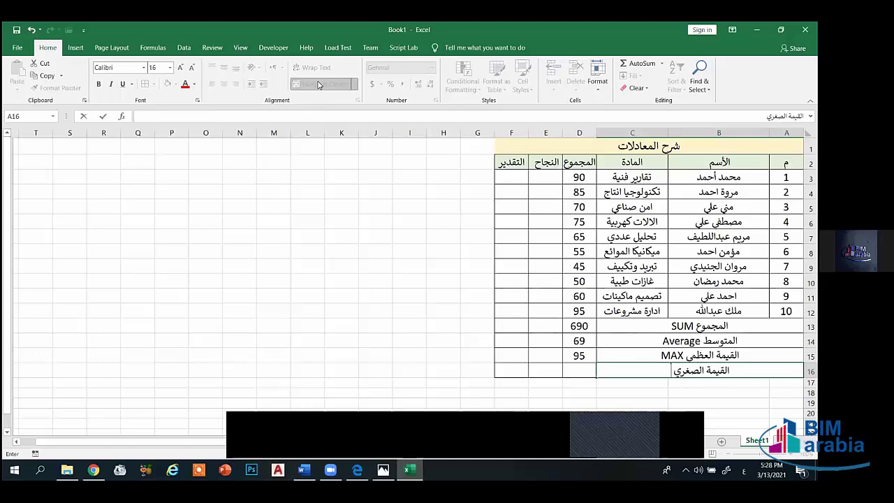
pyautogui.write(' MIN')
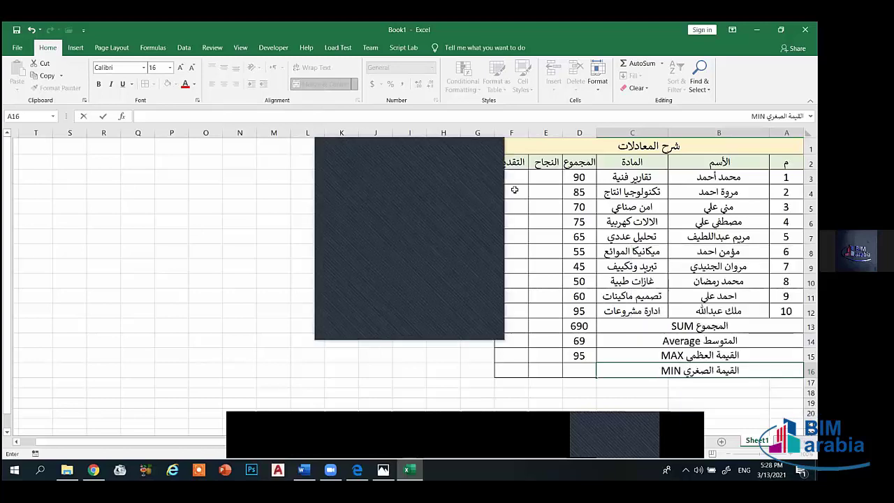
# - Enter =MIN(D3:D12) in D16, showing the lowest score of 45
pyautogui.click(583, 368)
pyautogui.write('=')
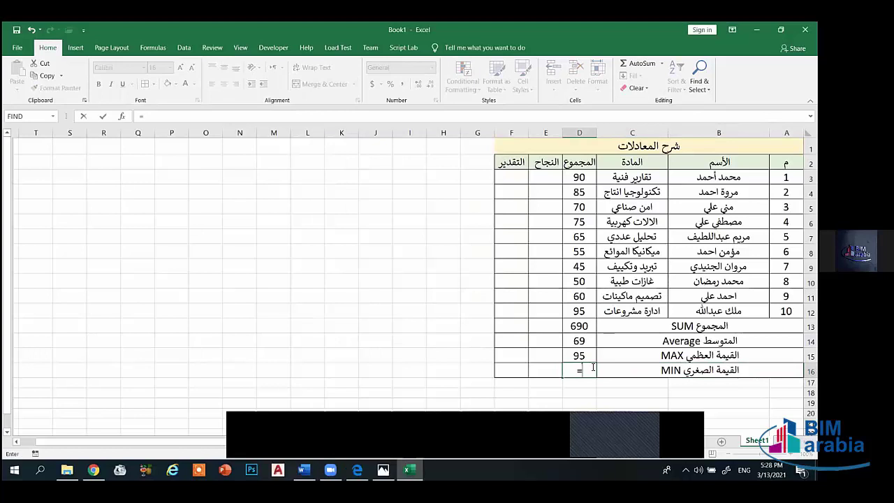
pyautogui.write('min(')
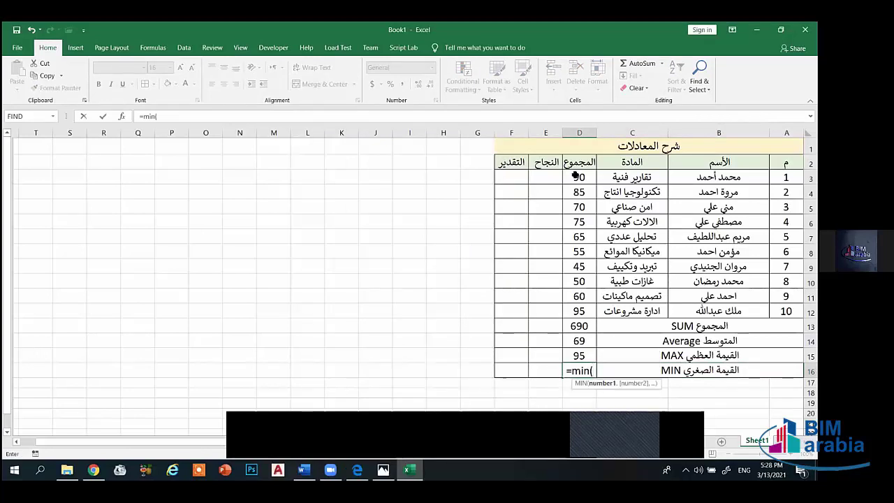
pyautogui.moveTo(577, 175); pyautogui.dragTo(579, 311)
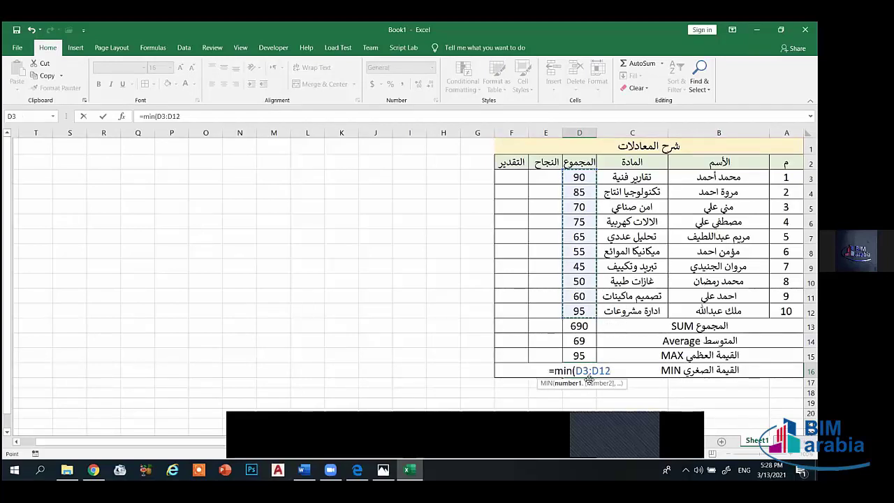
pyautogui.write(')')
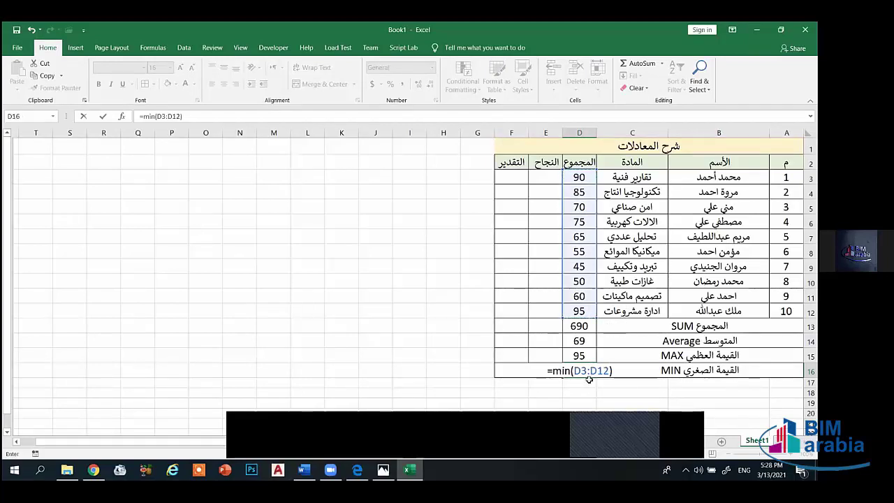
pyautogui.press('Return')
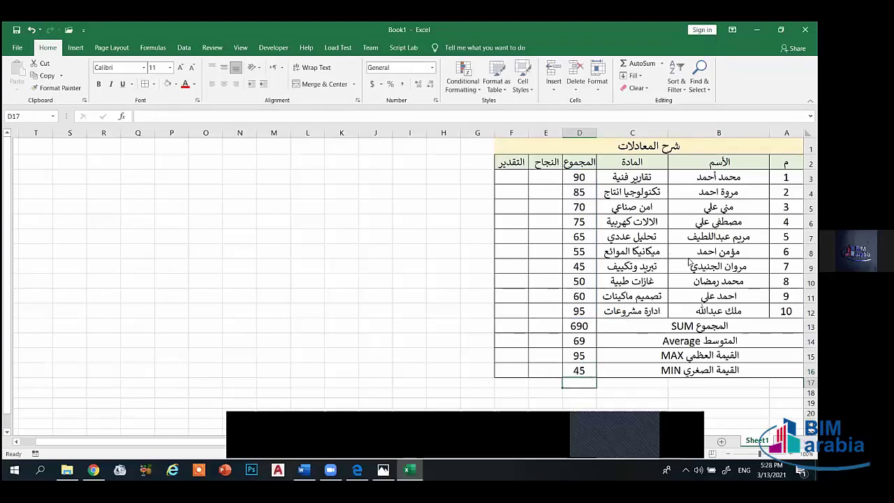
pyautogui.rightClick(629, 240)
pyautogui.rightClick(435, 277)
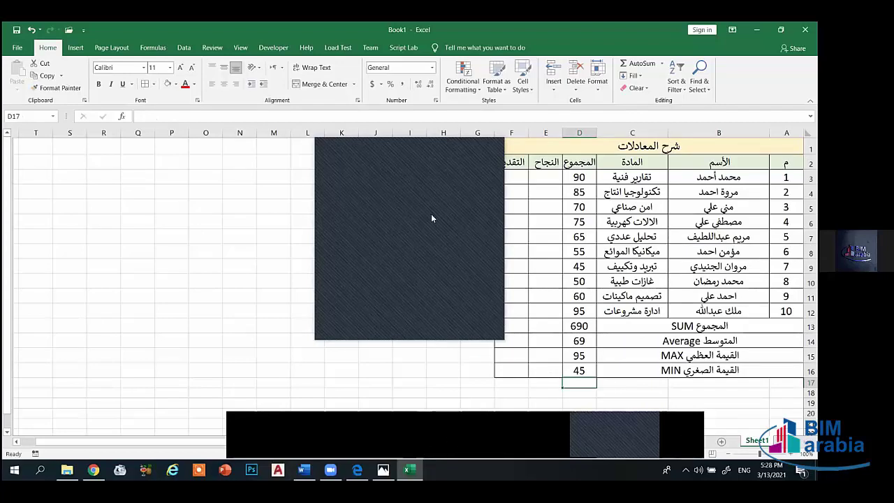
pyautogui.press('Escape')
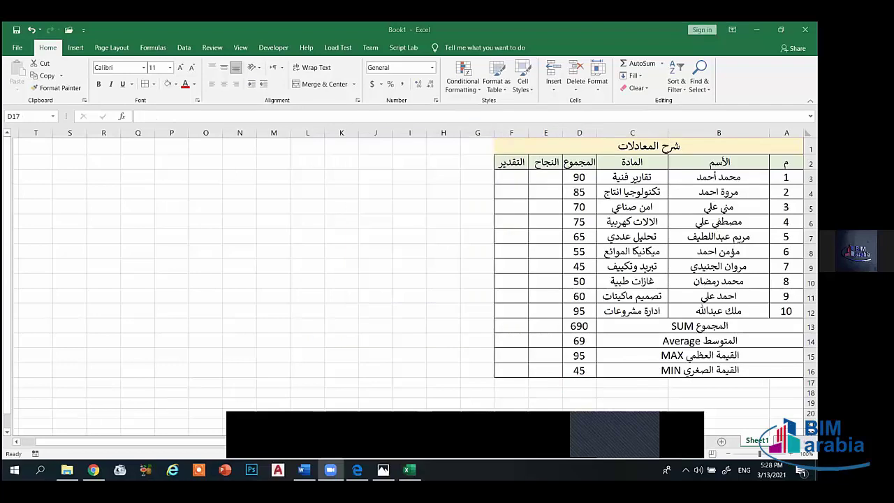
pyautogui.moveTo(786, 384); pyautogui.dragTo(644, 382)
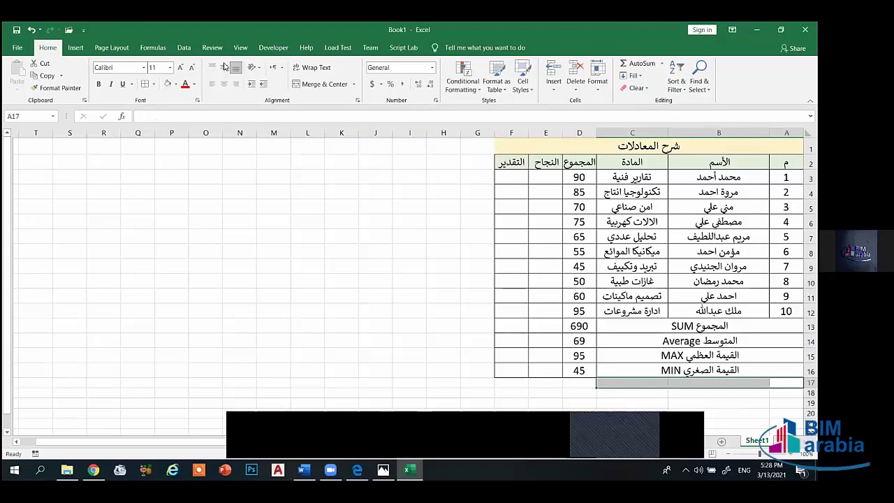
# - Merge and middle-align A17:C17 and A18:C18 for the new label rows
pyautogui.click(323, 84)
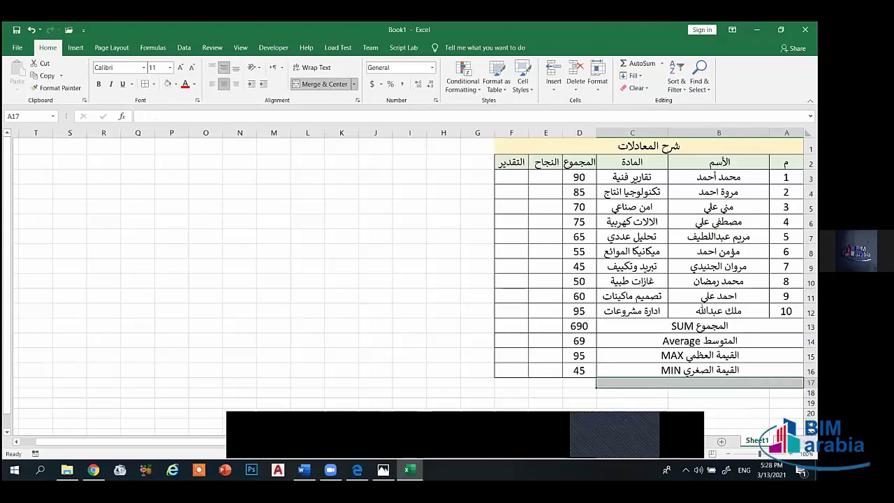
pyautogui.moveTo(786, 393); pyautogui.dragTo(640, 389)
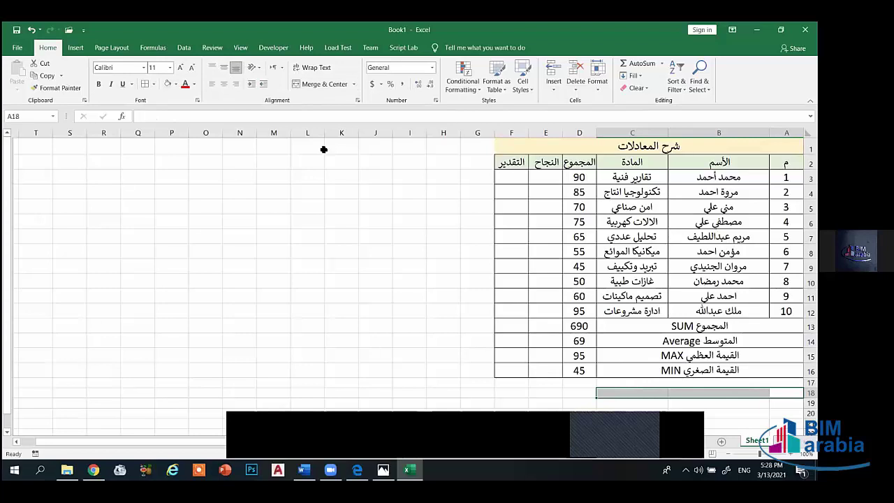
pyautogui.click(225, 70)
pyautogui.click(323, 85)
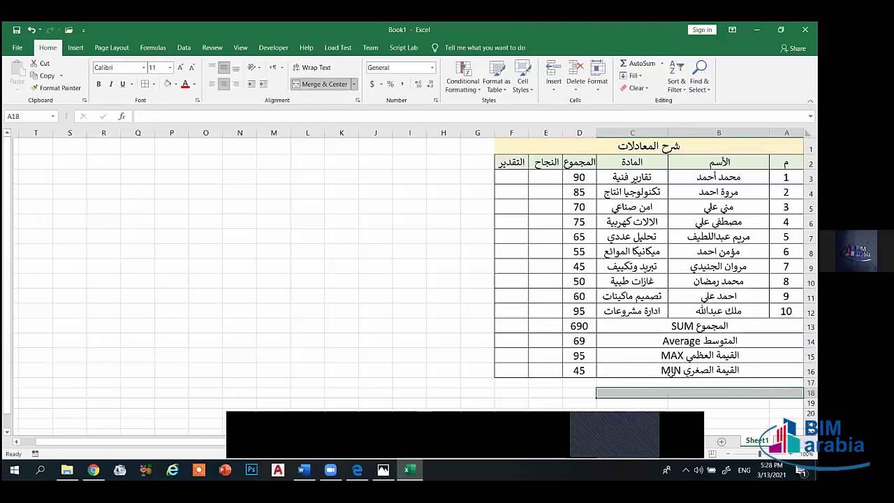
pyautogui.click(675, 383)
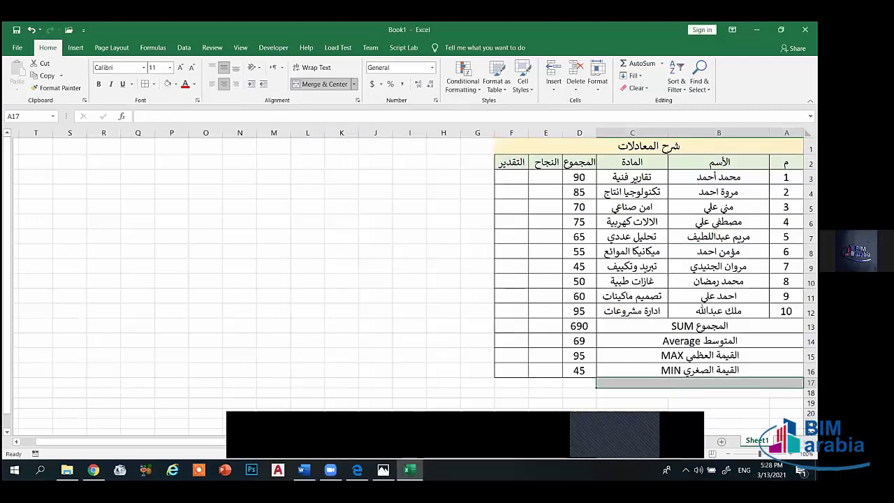
# - Label rows 17 and 18 ثاني أكبر قيمة and ثاني أصغر قيمة
pyautogui.write('ا')
pyautogui.press('BackSpace')
pyautogui.hotkey('alt', 'shift')
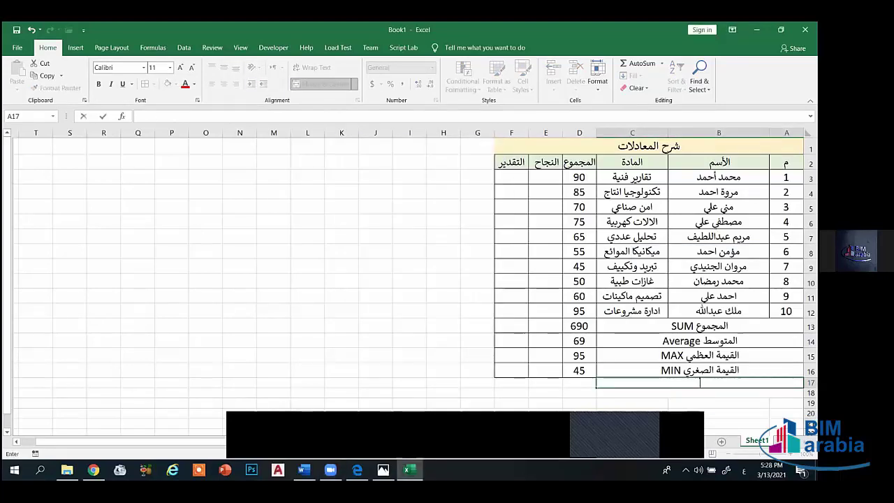
pyautogui.write('ثاني')
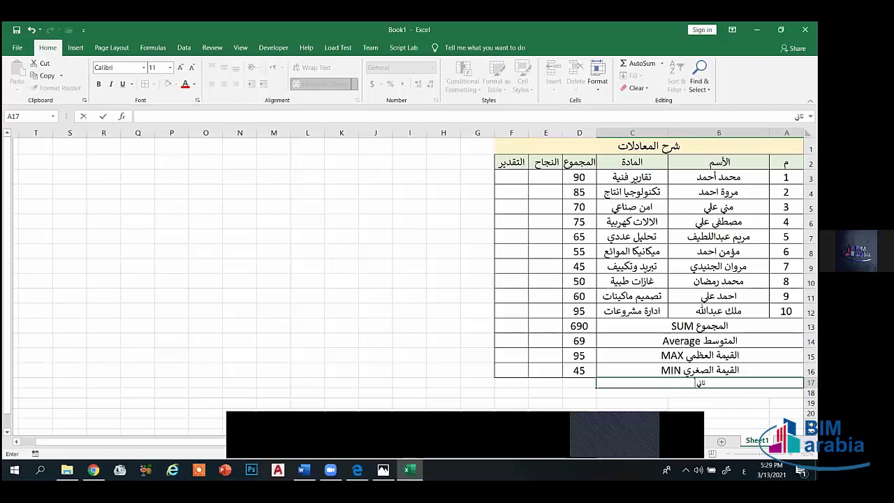
pyautogui.write(' أكبر قيمة')
pyautogui.scroll(-2, 722, 377)
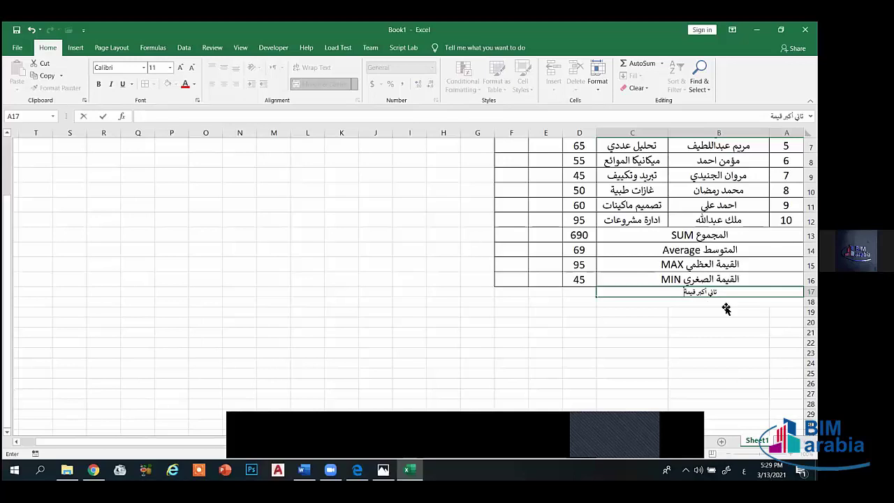
pyautogui.press('Return')
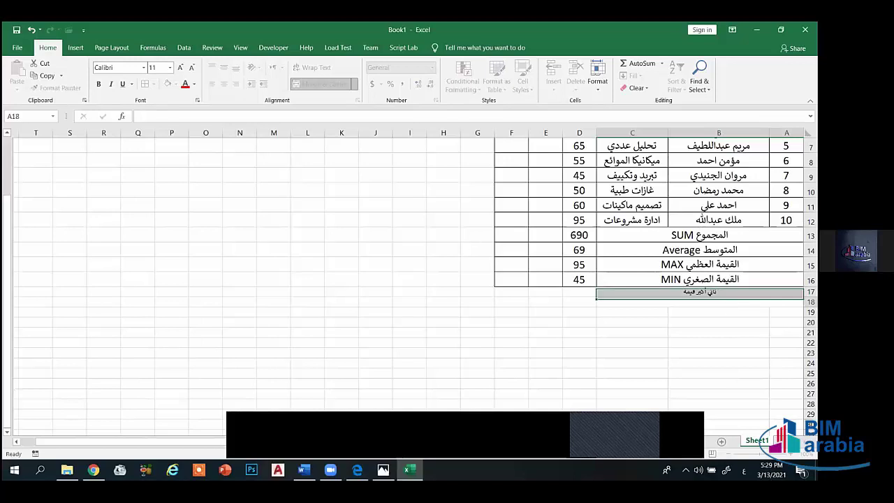
pyautogui.write('ثاني أصغر قيمة')
pyautogui.press('Return')
# - Set the text of the new rows 17 and 18 to font size 16
pyautogui.moveTo(787, 292); pyautogui.dragTo(517, 302)
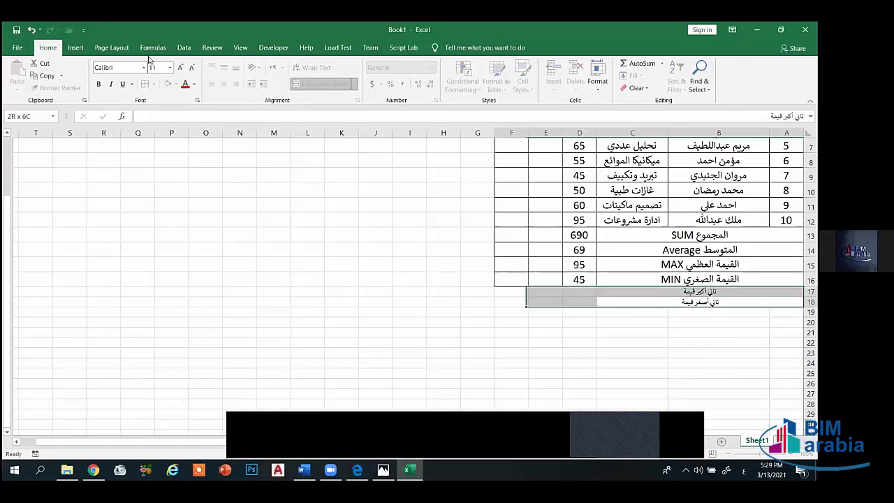
pyautogui.moveTo(149, 60); pyautogui.dragTo(150, 62)
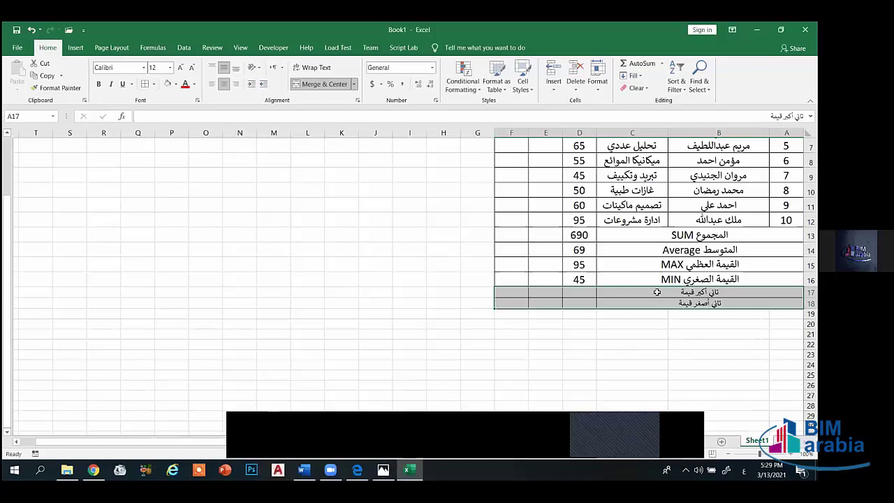
pyautogui.press('Up')
pyautogui.moveTo(545, 301); pyautogui.dragTo(754, 292)
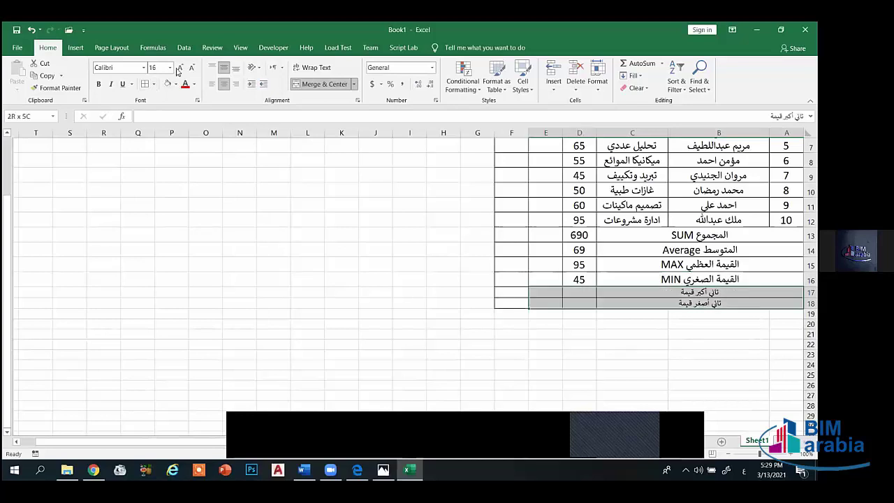
pyautogui.press('Return')
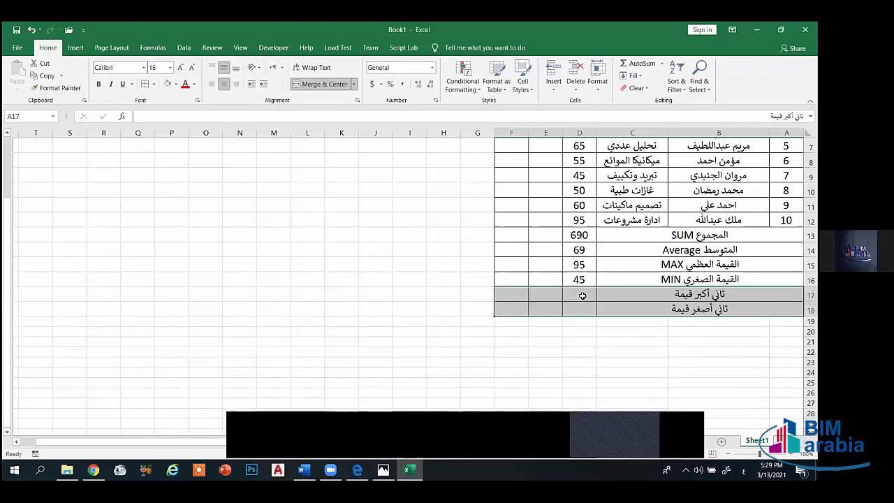
pyautogui.click(582, 296)
pyautogui.scroll(2, 664, 283)
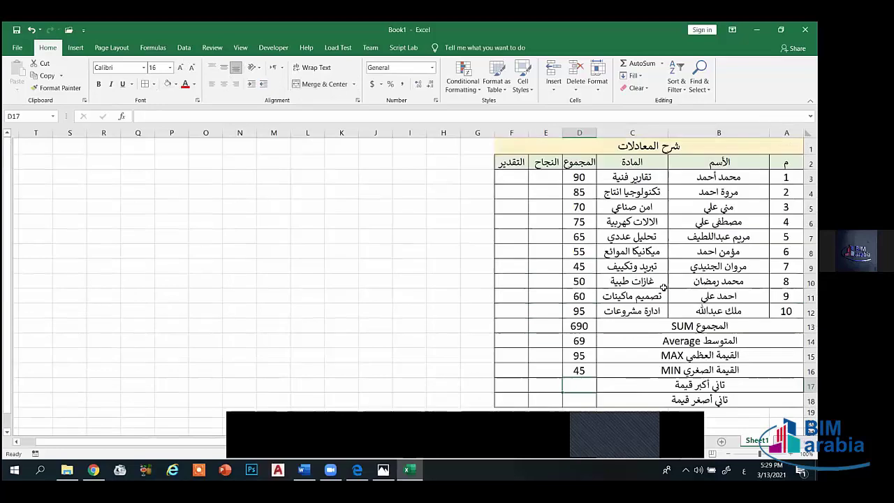
pyautogui.scroll(-2, 676, 295)
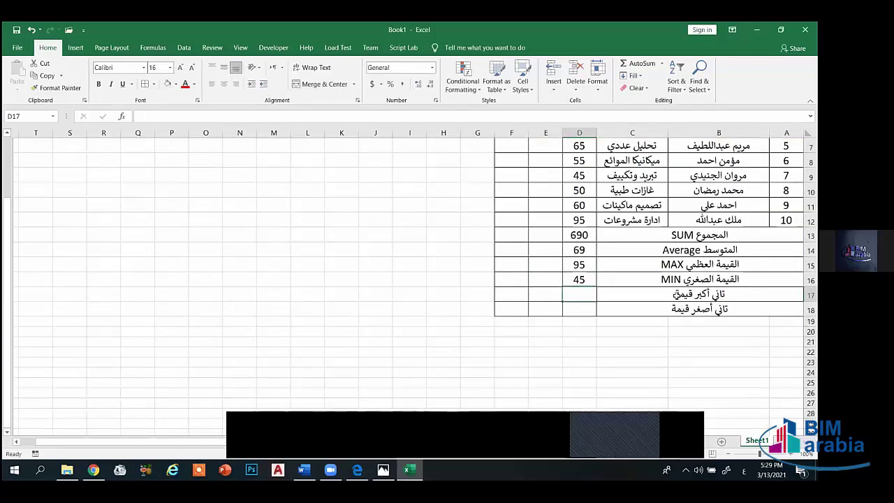
# - Append Large to the row 17 label ثاني أكبر قيمة
pyautogui.click(676, 295)
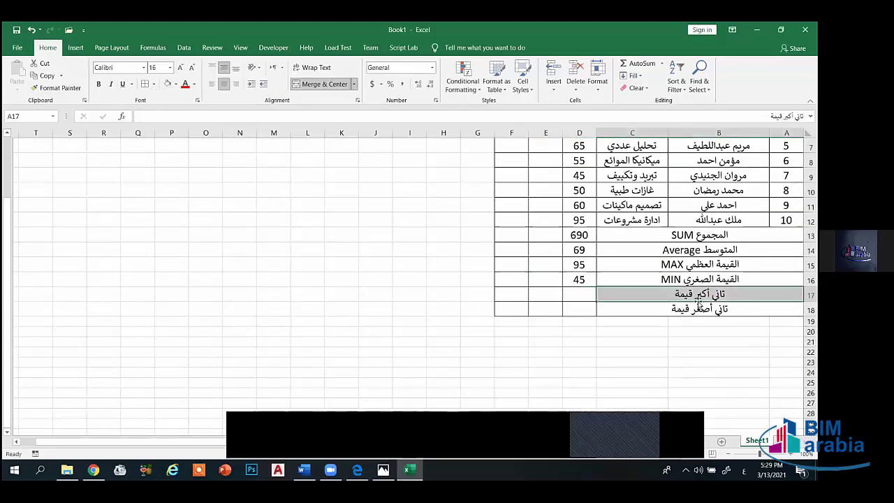
pyautogui.doubleClick(699, 303)
pyautogui.write('م')
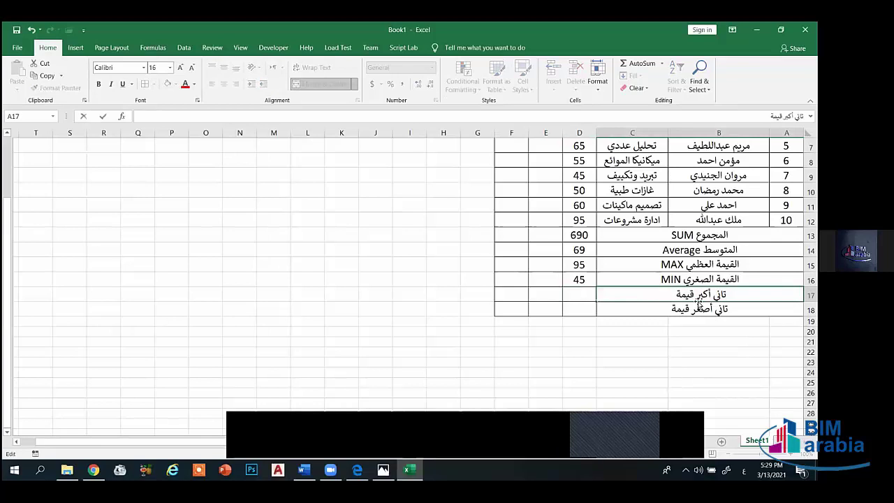
pyautogui.press('BackSpace')
pyautogui.hotkey('alt', 'shift')
pyautogui.write('L')
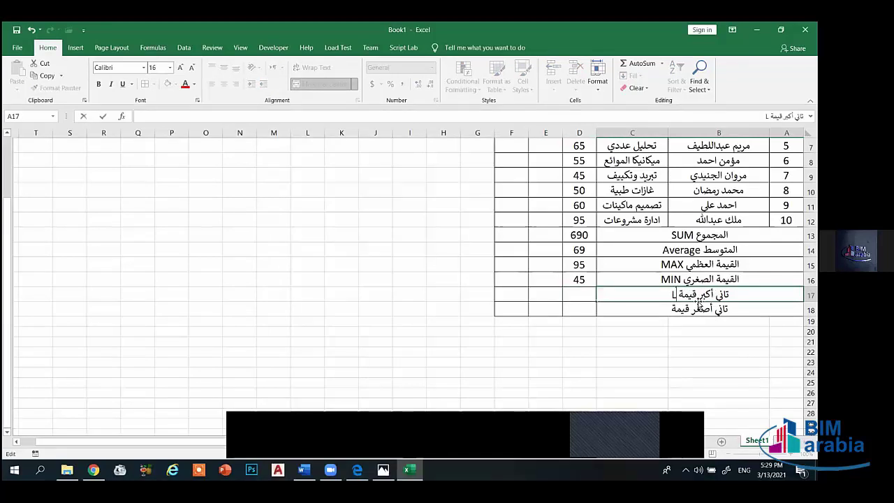
pyautogui.write('ar')
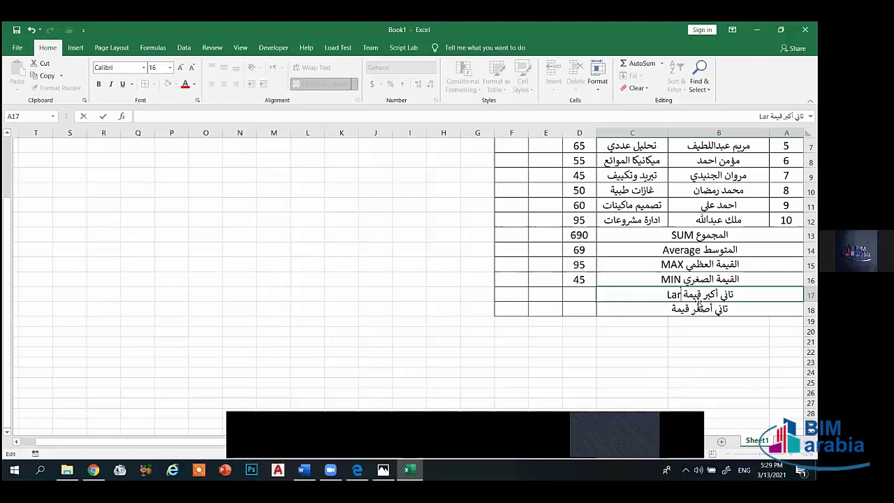
pyautogui.write('ge')
pyautogui.press('Return')
# - Append Small to the row 18 label ثاني أصغر قيمة
pyautogui.press('F2')
pyautogui.write('Sm')
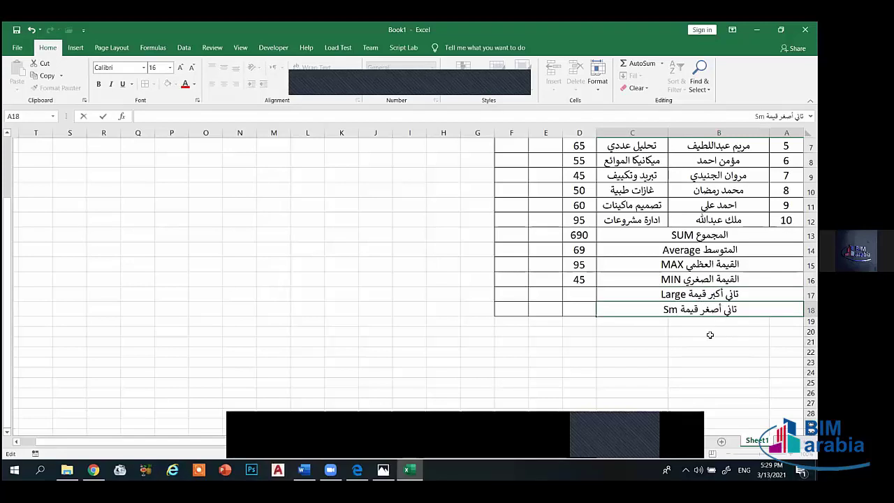
pyautogui.write('a')
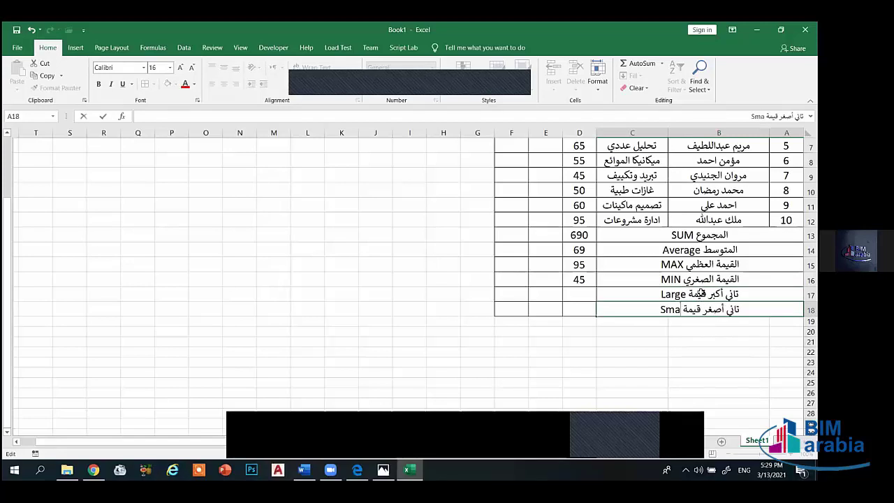
pyautogui.write('ll')
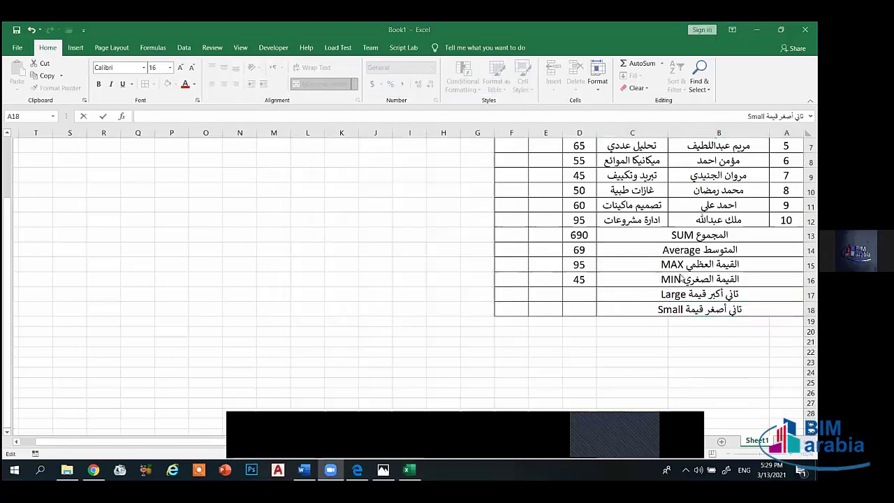
pyautogui.scroll(2, 579, 269)
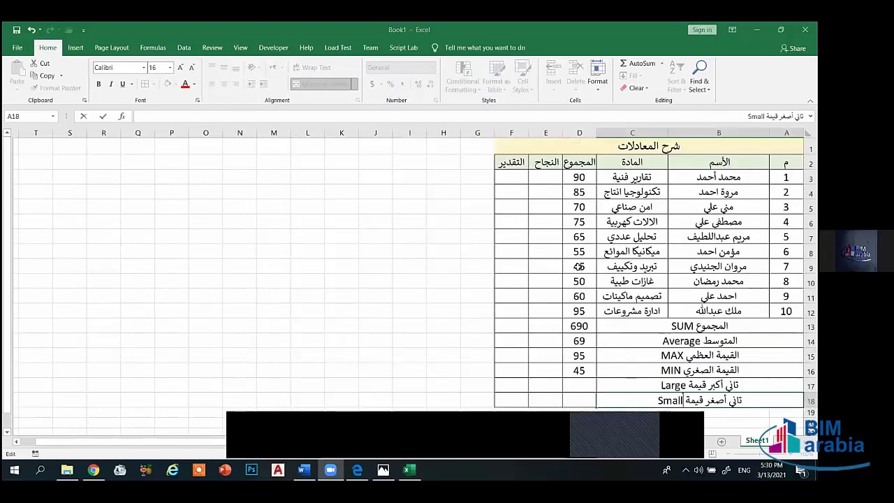
pyautogui.click(579, 266)
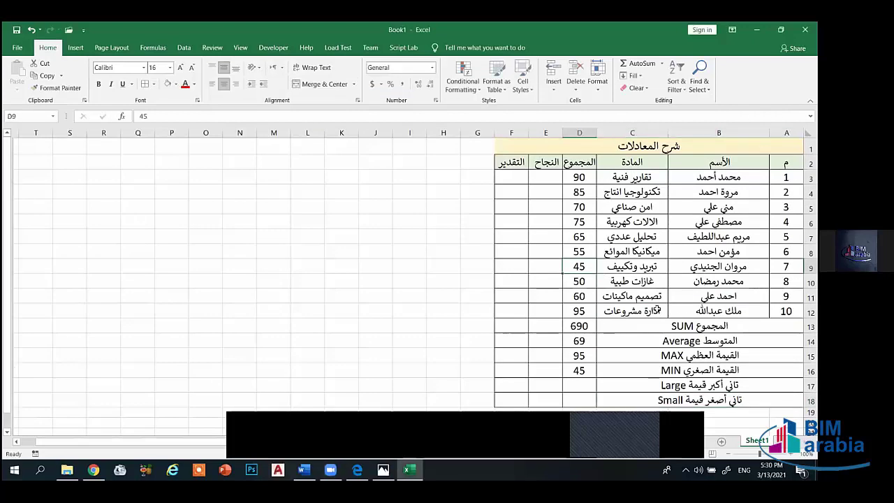
# - Attempt a LARGE formula in D17, dismissing too-few-arguments and circular-reference warnings
pyautogui.scroll(-2, 657, 311)
pyautogui.scroll(1, 671, 359)
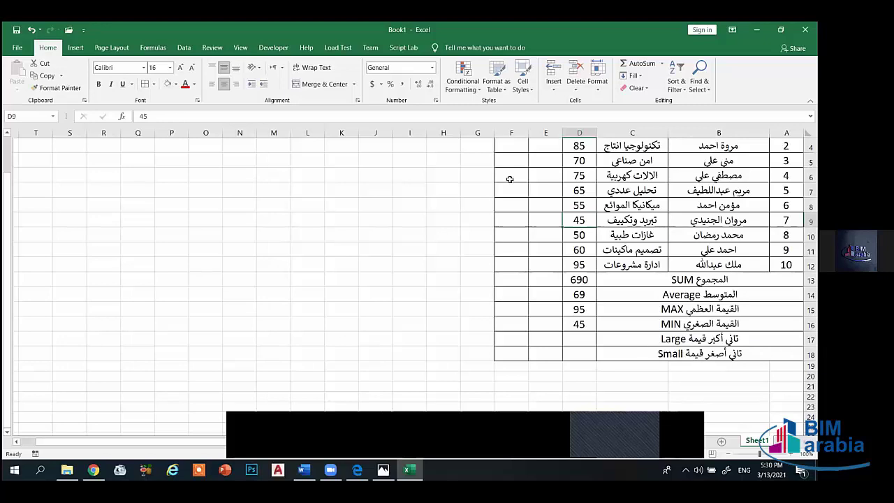
pyautogui.click(589, 341)
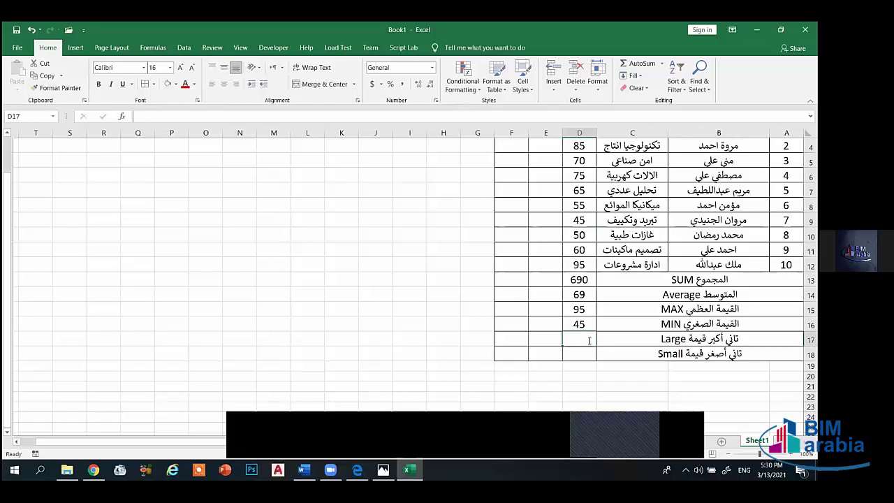
pyautogui.write('=large')
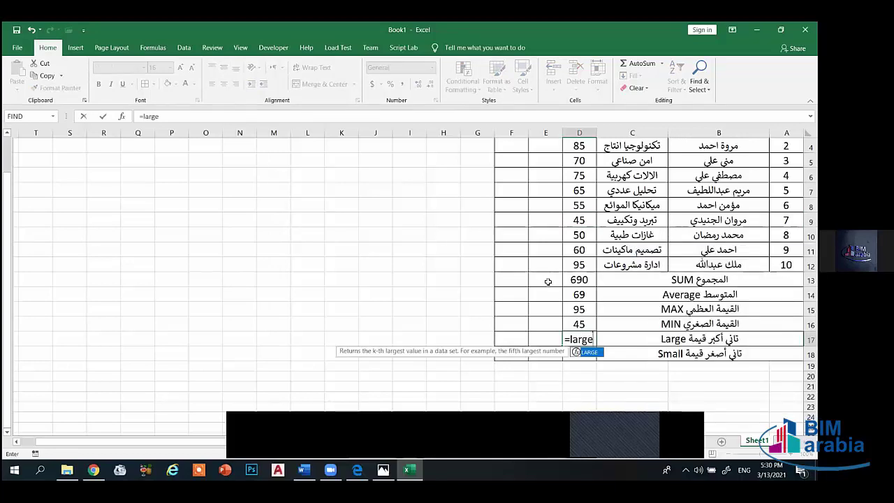
pyautogui.write('(')
pyautogui.scroll(1, 578, 181)
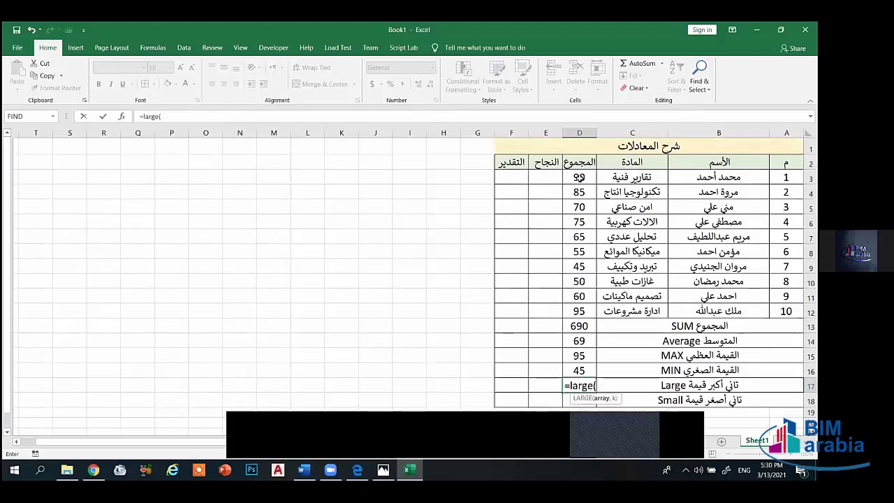
pyautogui.moveTo(579, 179); pyautogui.dragTo(579, 310)
pyautogui.scroll(-2, 599, 322)
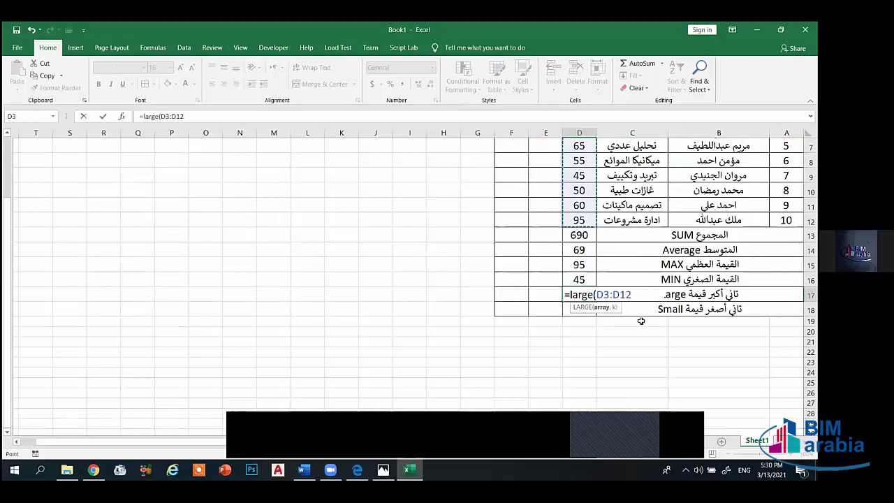
pyautogui.write(')')
pyautogui.press('Return')
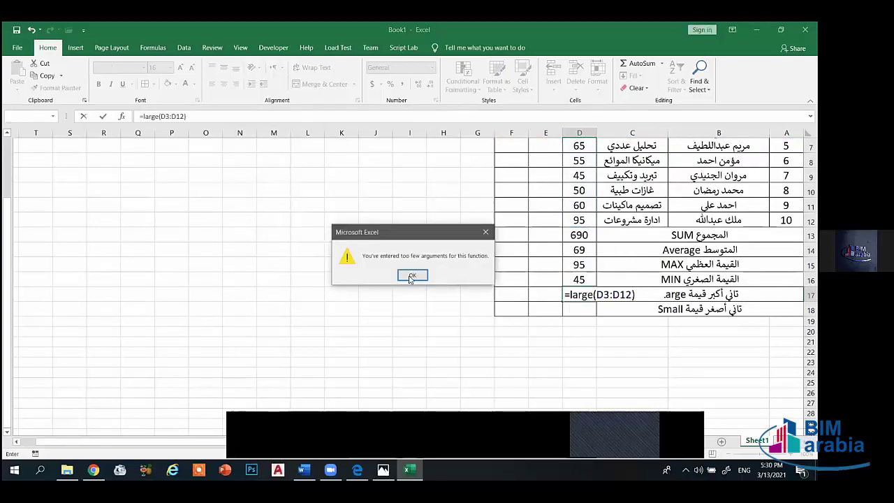
pyautogui.click(413, 276)
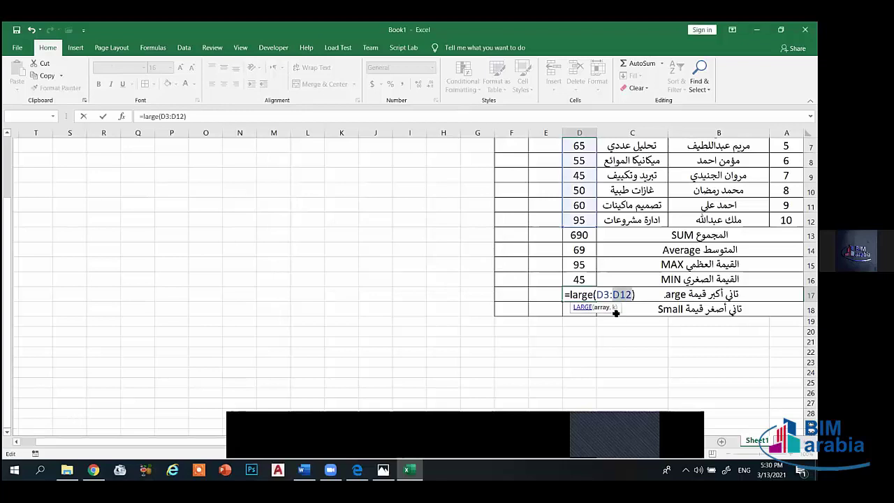
pyautogui.click(635, 295)
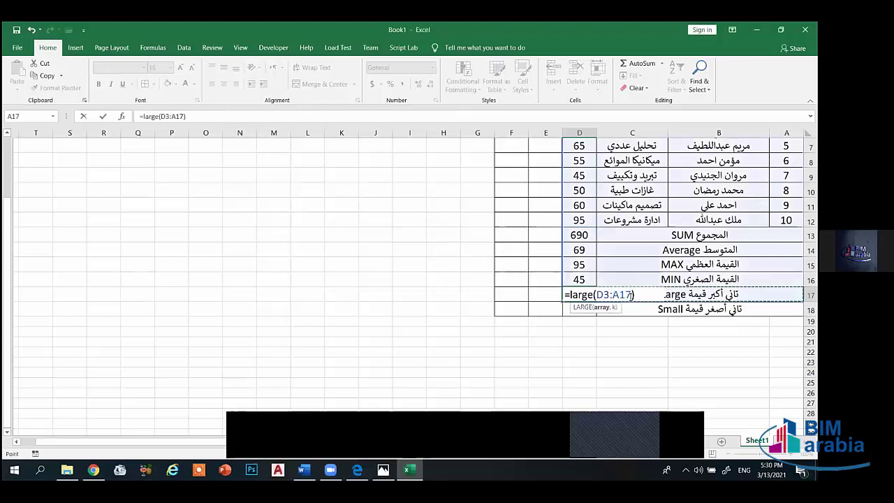
pyautogui.press('Return')
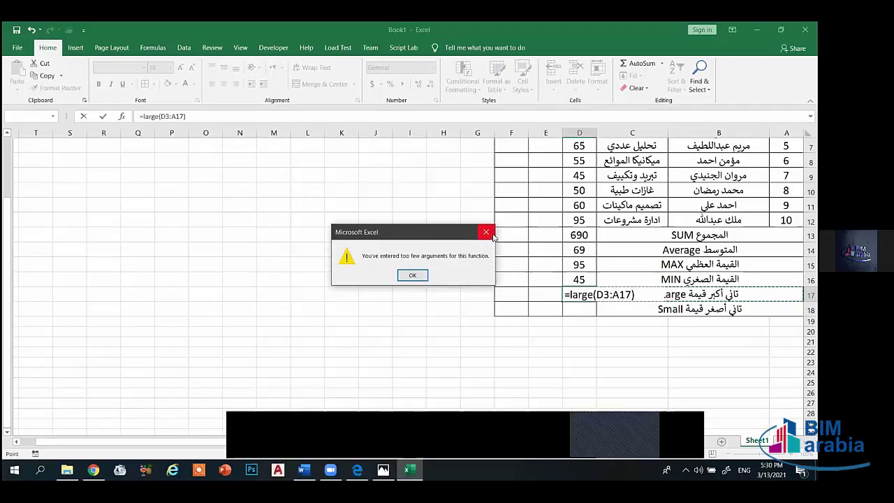
pyautogui.click(493, 233)
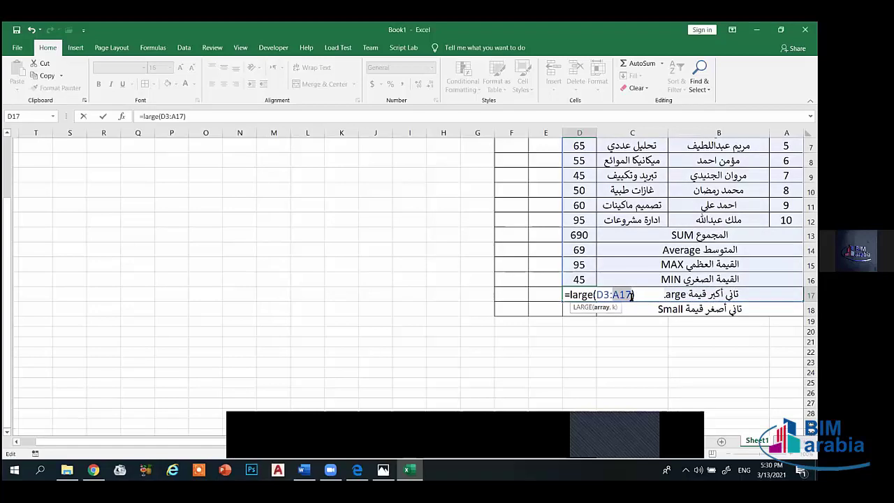
pyautogui.click(634, 300)
pyautogui.write(',2')
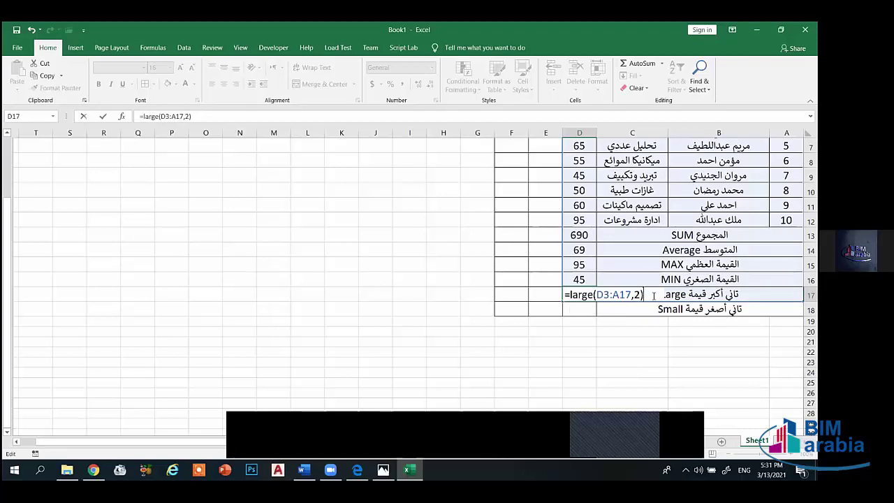
pyautogui.press('Return')
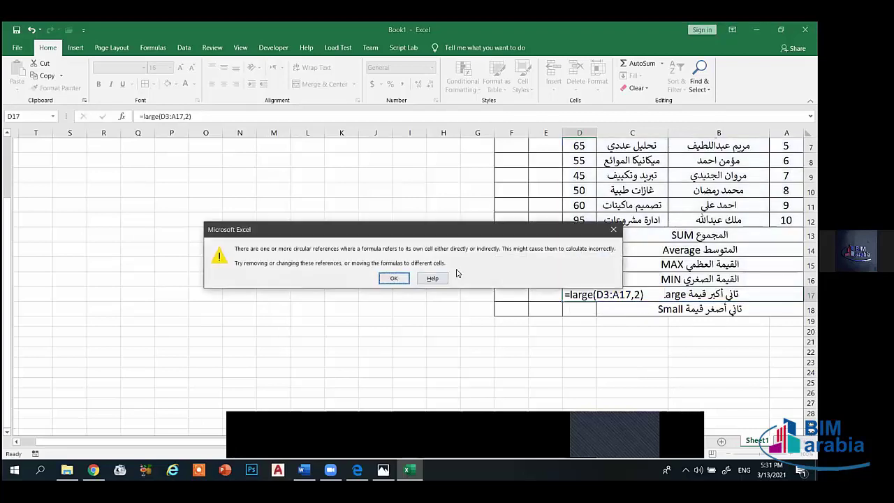
pyautogui.press('Return')
# - Re-enter =LARGE(D3:D12,2) in D17, showing the second-highest score of 90
pyautogui.click(590, 294)
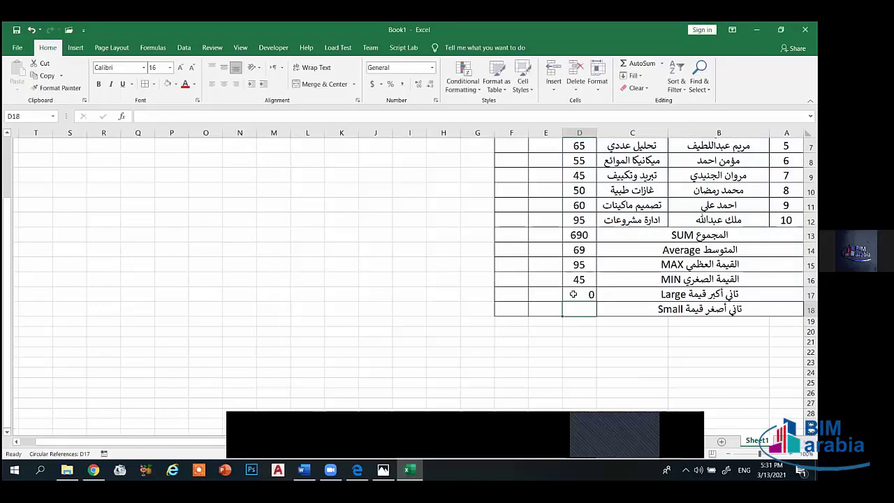
pyautogui.write('=large')
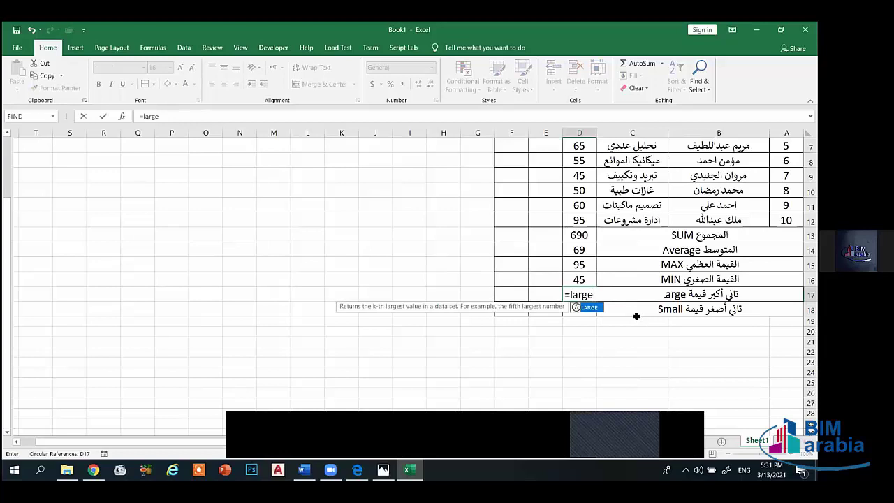
pyautogui.write('(')
pyautogui.scroll(2, 629, 258)
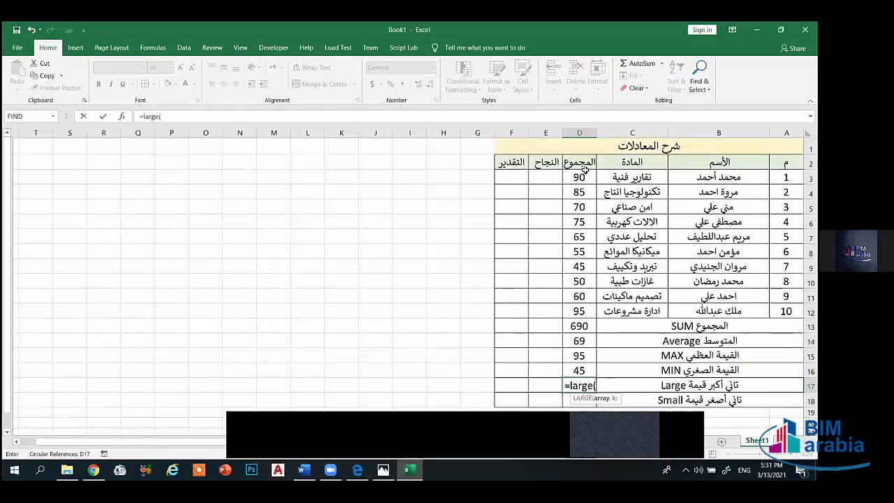
pyautogui.moveTo(582, 175); pyautogui.dragTo(577, 311)
pyautogui.scroll(-2, 577, 311)
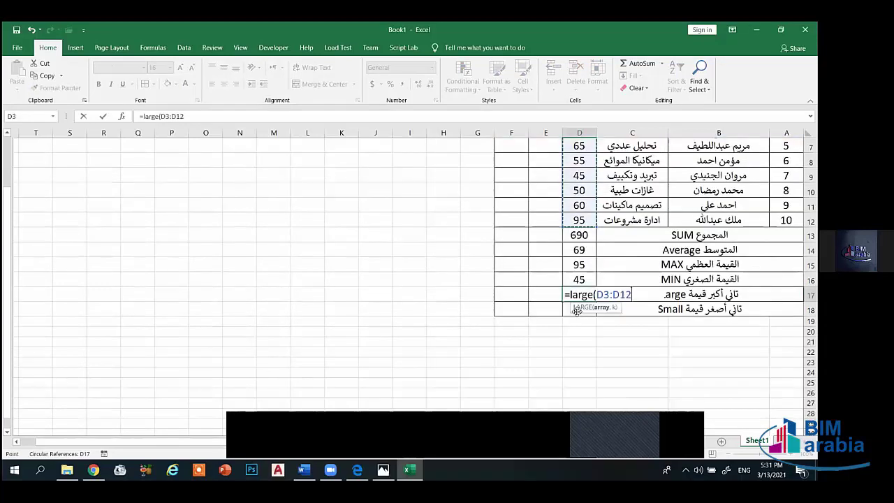
pyautogui.write(',')
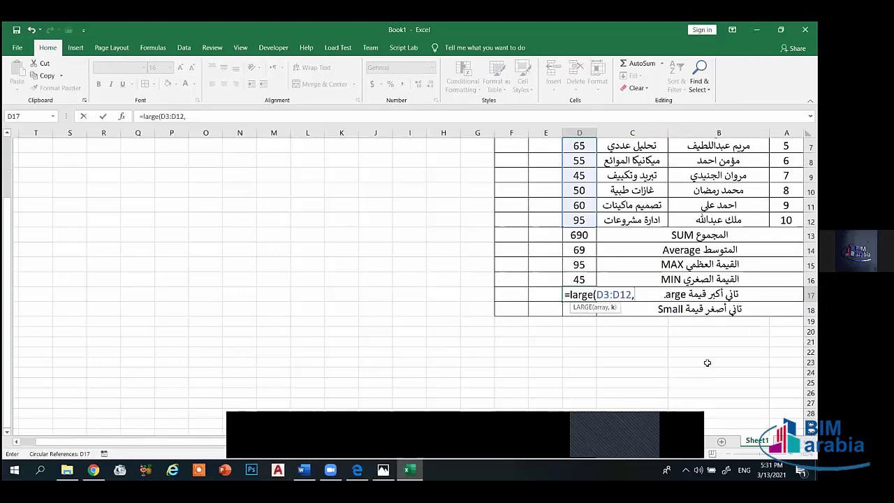
pyautogui.write('2)')
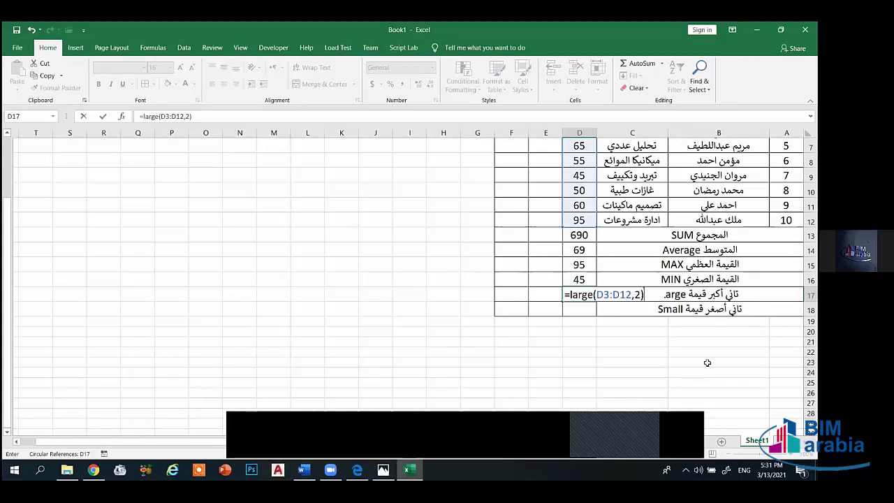
pyautogui.press('Return')
pyautogui.click(585, 294)
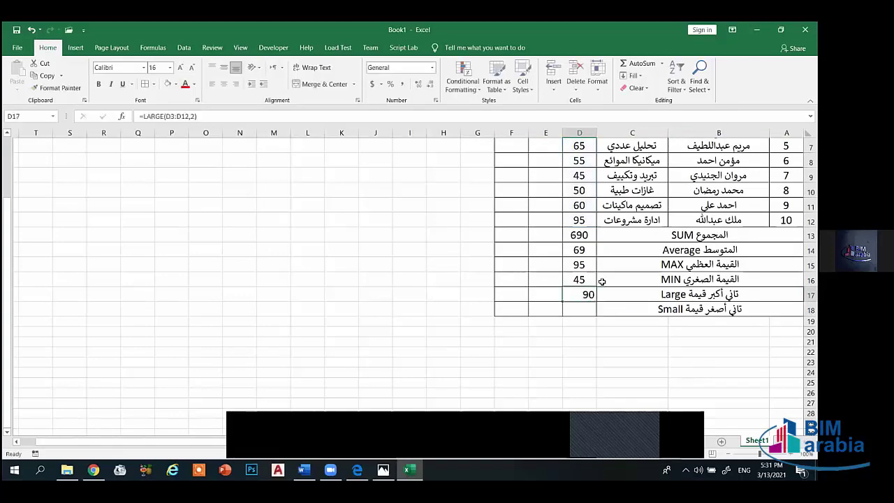
pyautogui.scroll(2, 570, 222)
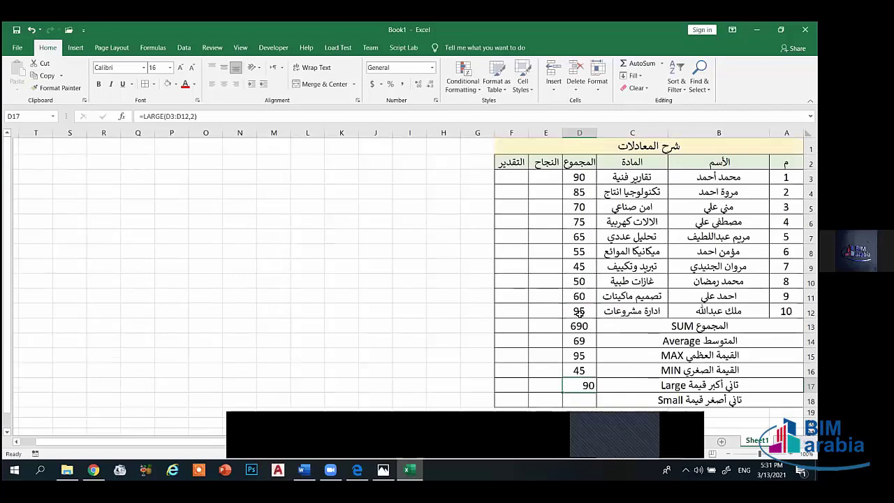
pyautogui.scroll(-2, 579, 180)
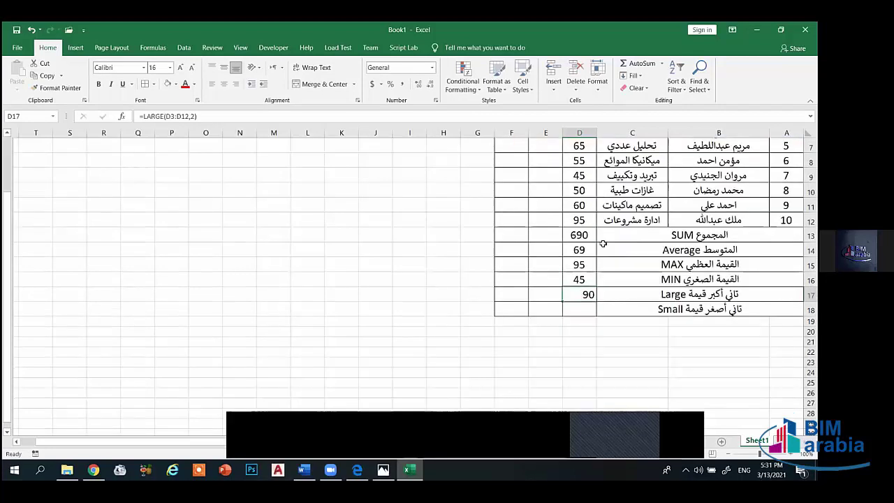
# - Enter =SMALL(D3:D12,2) in D18, showing the second-smallest score of 50
pyautogui.click(580, 312)
pyautogui.write('=sa')
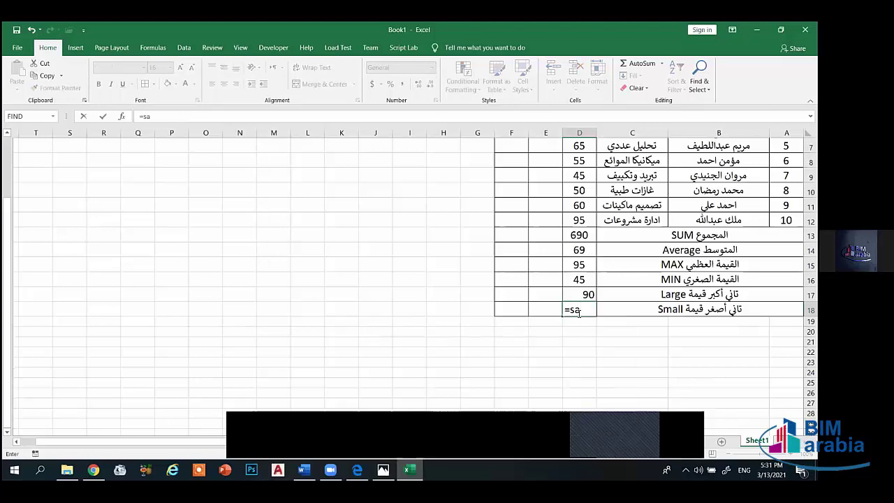
pyautogui.press('BackSpace')
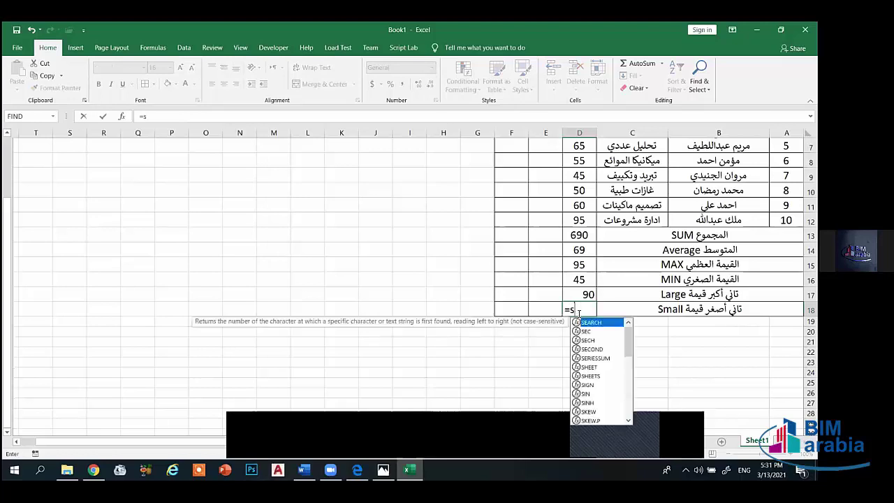
pyautogui.write('mall(')
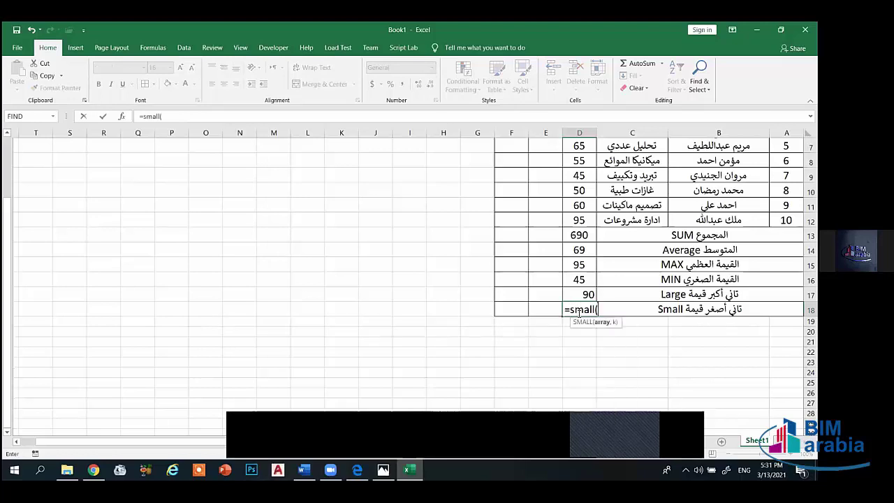
pyautogui.scroll(2, 567, 316)
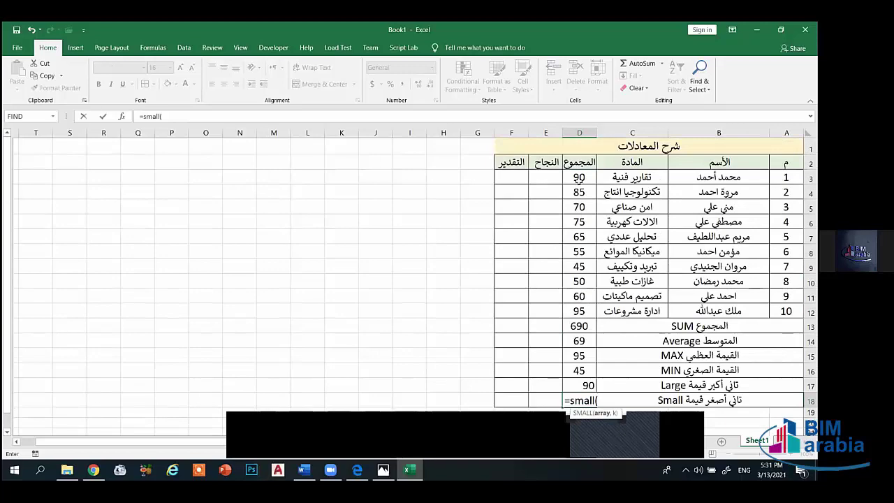
pyautogui.moveTo(580, 178); pyautogui.dragTo(580, 311)
pyautogui.scroll(-2, 581, 310)
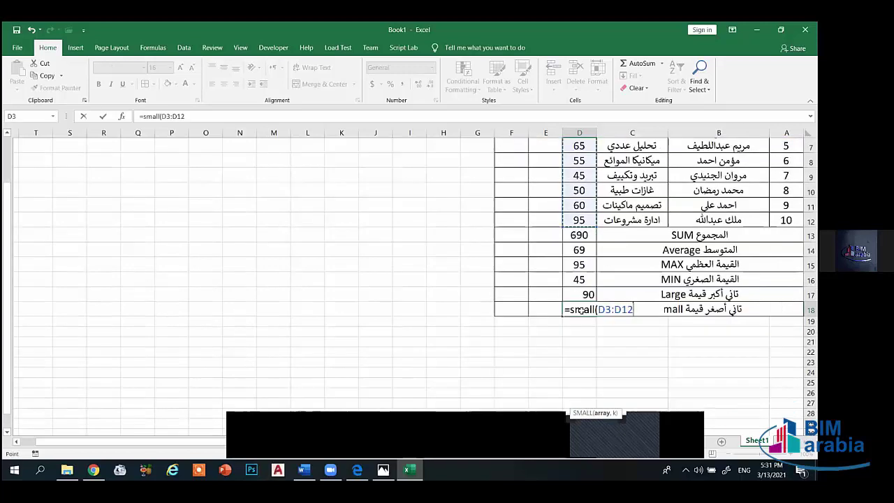
pyautogui.scroll(-1, 579, 311)
pyautogui.write(',')
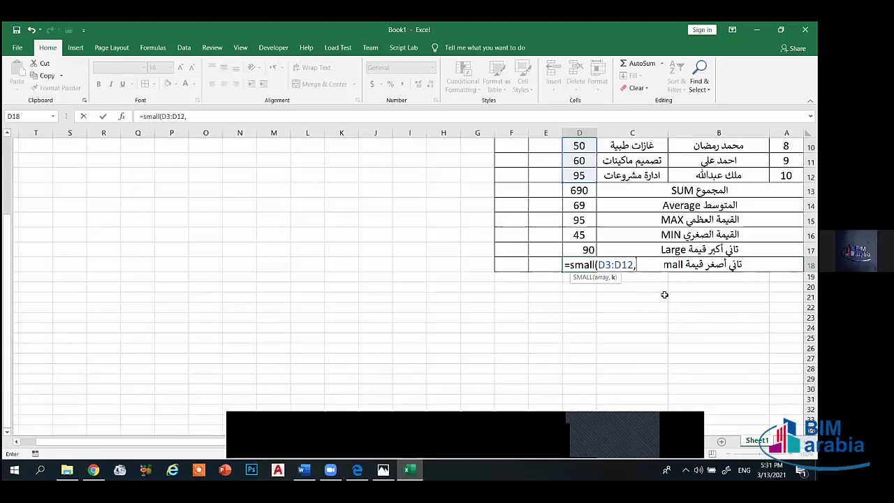
pyautogui.write('2')
pyautogui.press('Return')
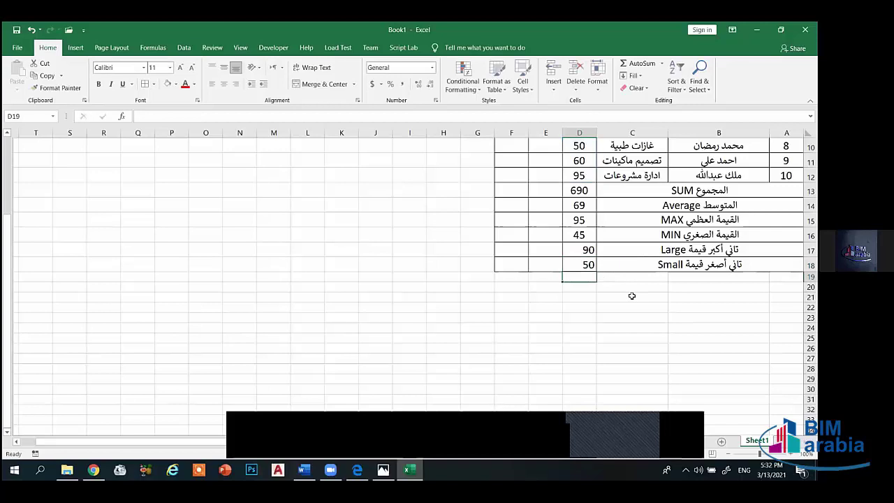
# - Center the 90 and 50 results in D17:D18
pyautogui.moveTo(583, 246); pyautogui.dragTo(584, 265)
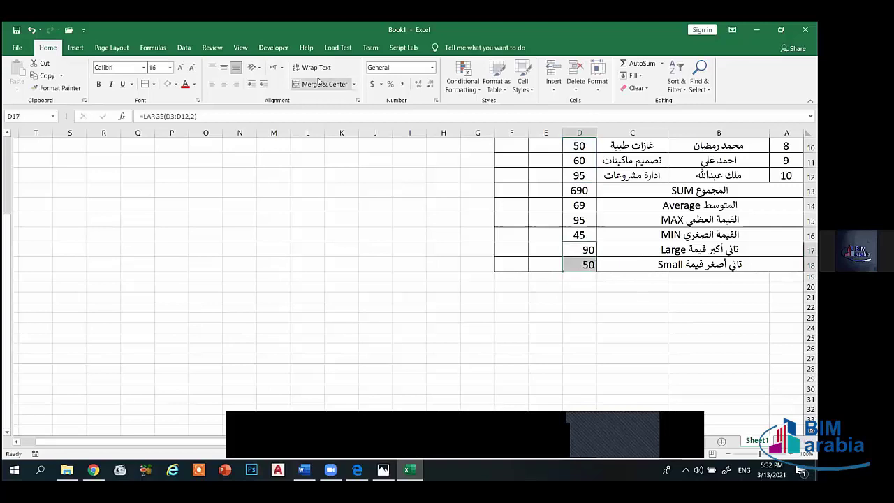
pyautogui.click(224, 83)
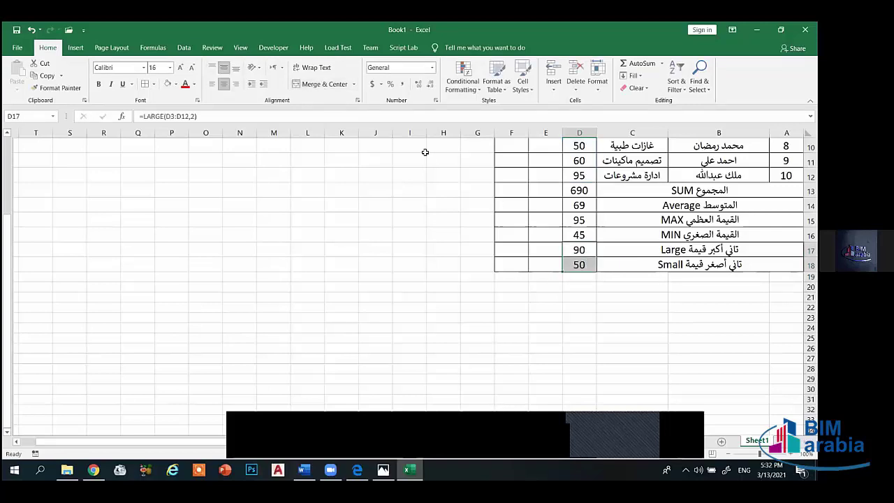
pyautogui.click(686, 303)
pyautogui.scroll(3, 686, 303)
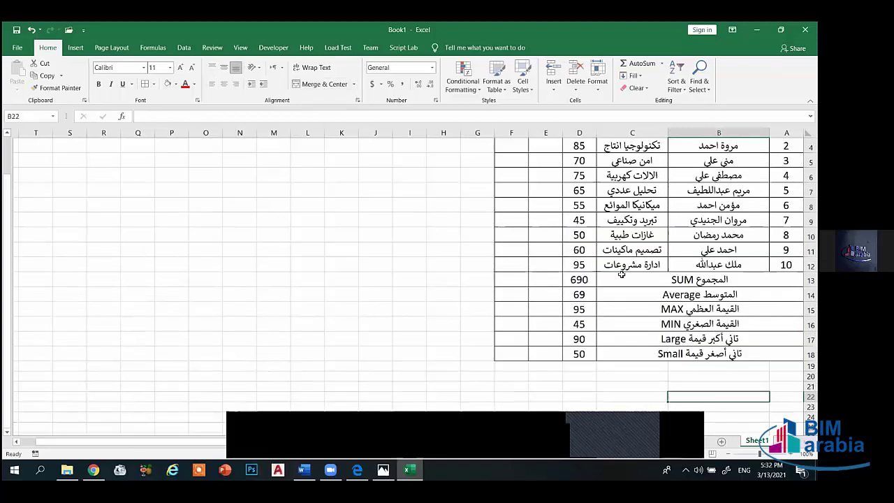
pyautogui.scroll(-3, 686, 303)
# - Merge and center columns A–C in rows 19 and 20, aligned both vertically and horizontally
pyautogui.moveTo(786, 277); pyautogui.dragTo(624, 278)
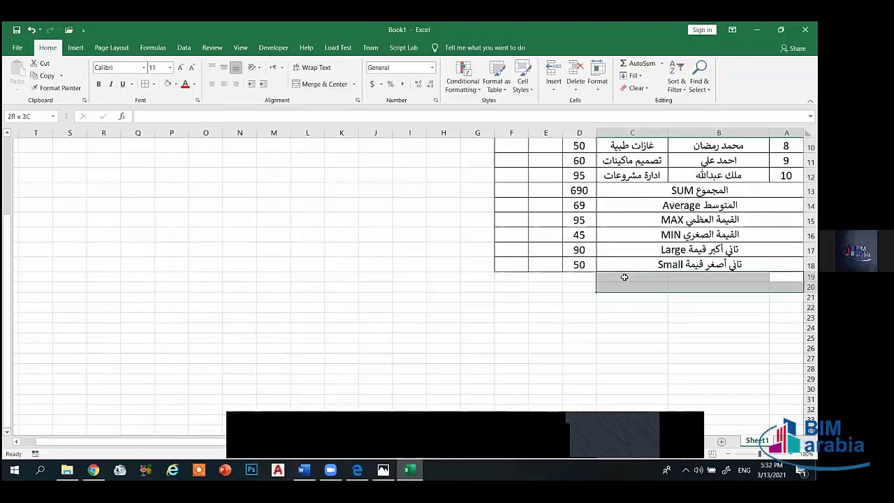
pyautogui.click(223, 67)
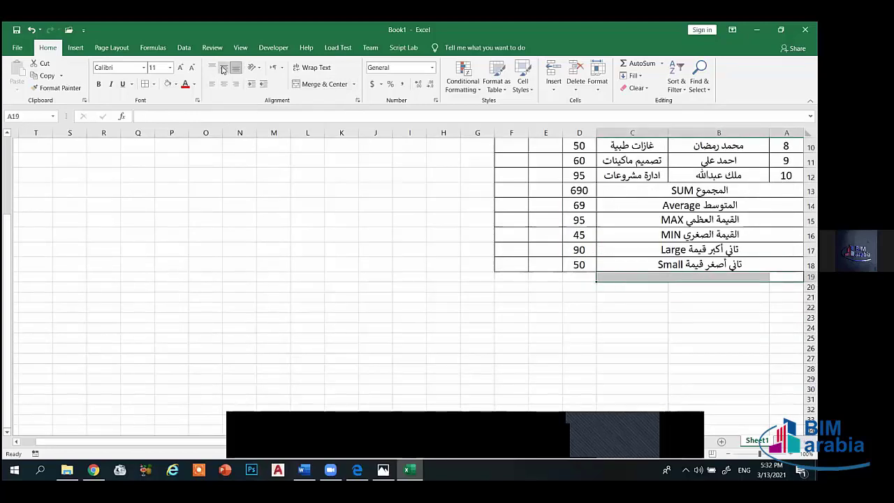
pyautogui.click(223, 83)
pyautogui.click(316, 87)
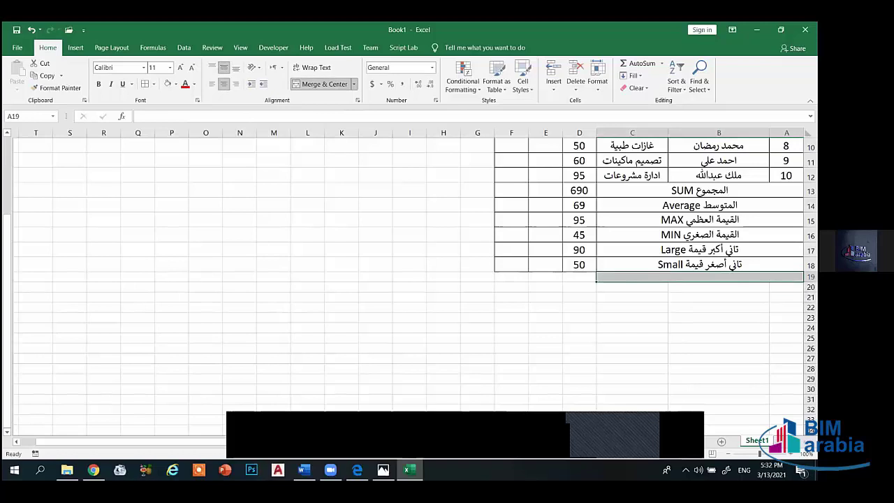
pyautogui.moveTo(786, 287); pyautogui.dragTo(614, 286)
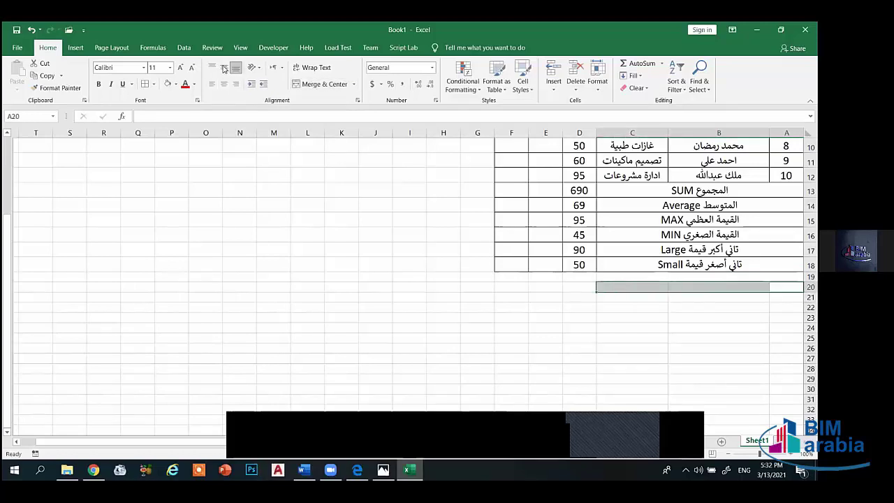
pyautogui.click(223, 67)
pyautogui.click(224, 84)
pyautogui.click(316, 84)
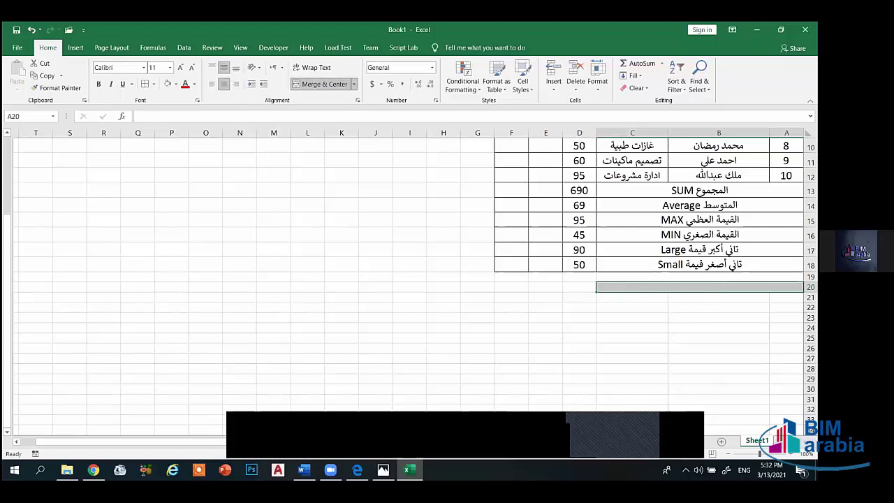
# - Merge and center A21:C21 the same way, then select A22:C22
pyautogui.moveTo(787, 297); pyautogui.dragTo(632, 295)
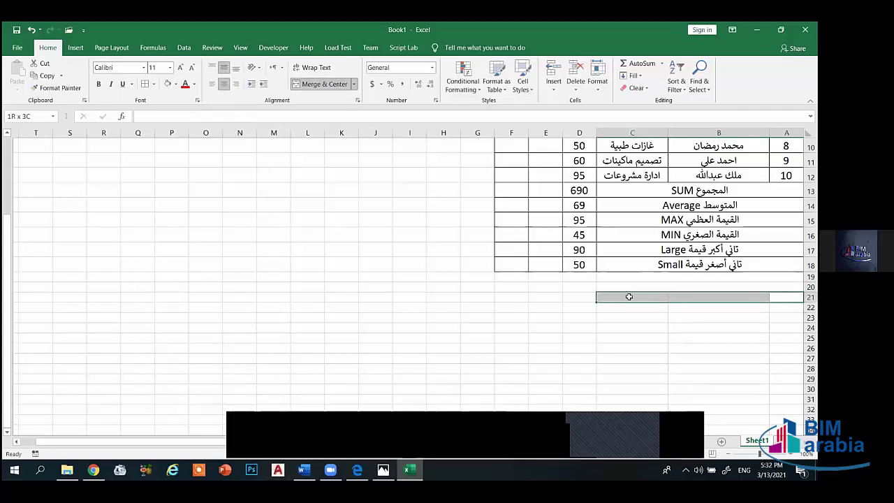
pyautogui.click(223, 67)
pyautogui.click(224, 83)
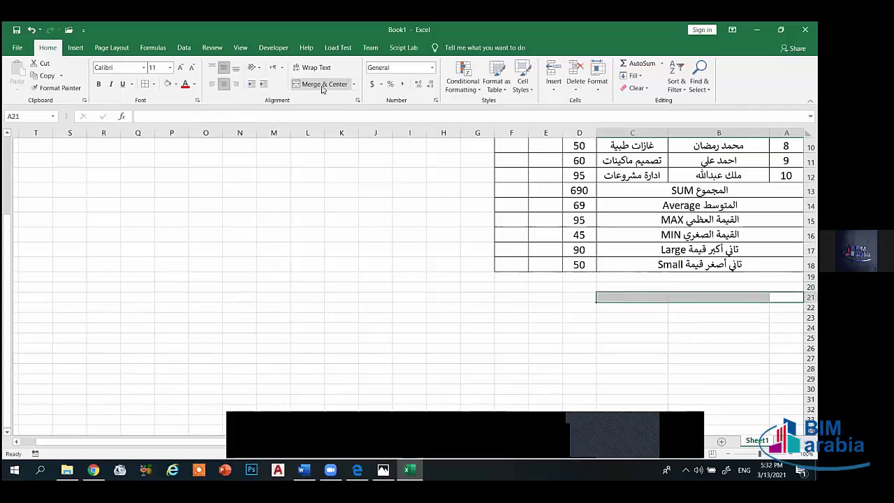
pyautogui.click(316, 84)
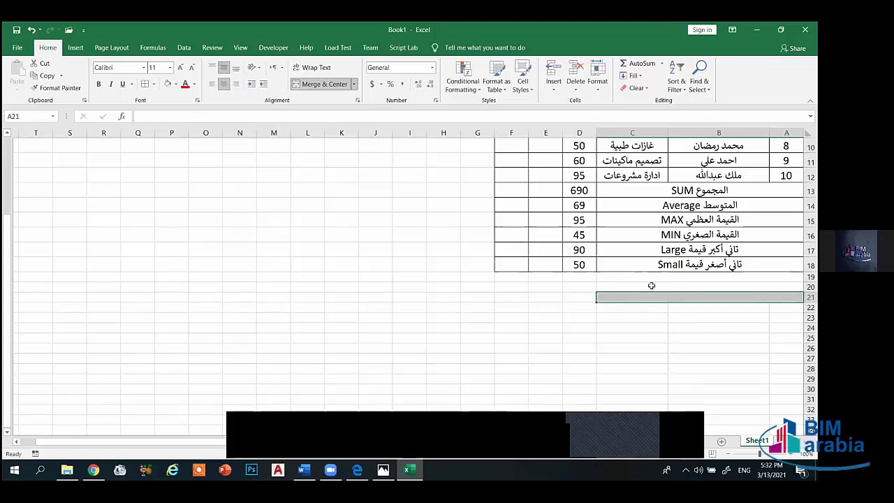
pyautogui.moveTo(787, 308); pyautogui.dragTo(633, 307)
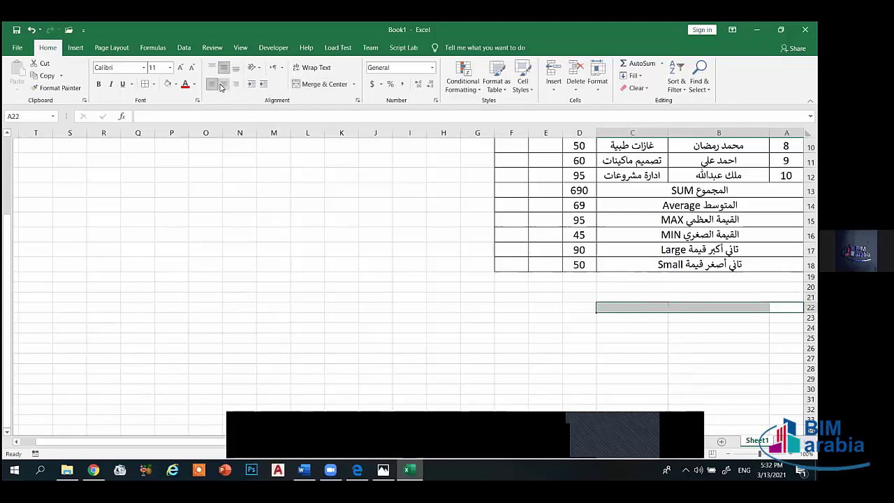
pyautogui.click(722, 319)
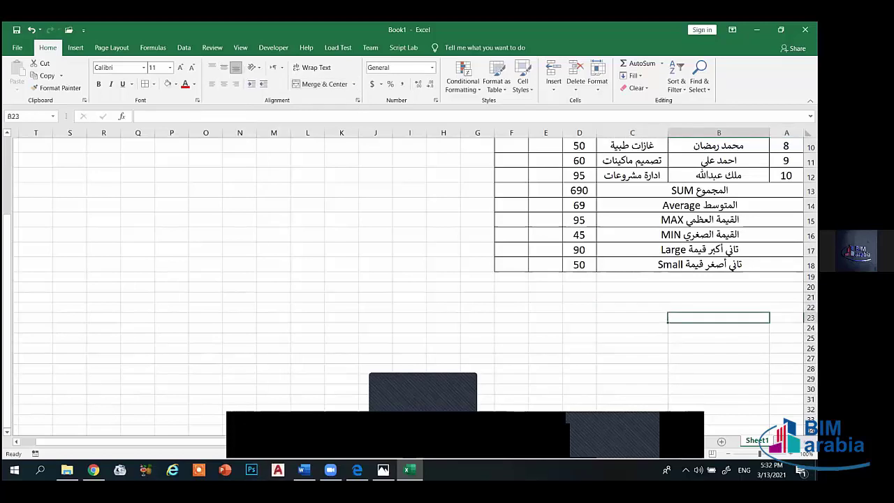
# - Apply All Borders to the four new rows A19:F22
pyautogui.moveTo(784, 278); pyautogui.dragTo(508, 303)
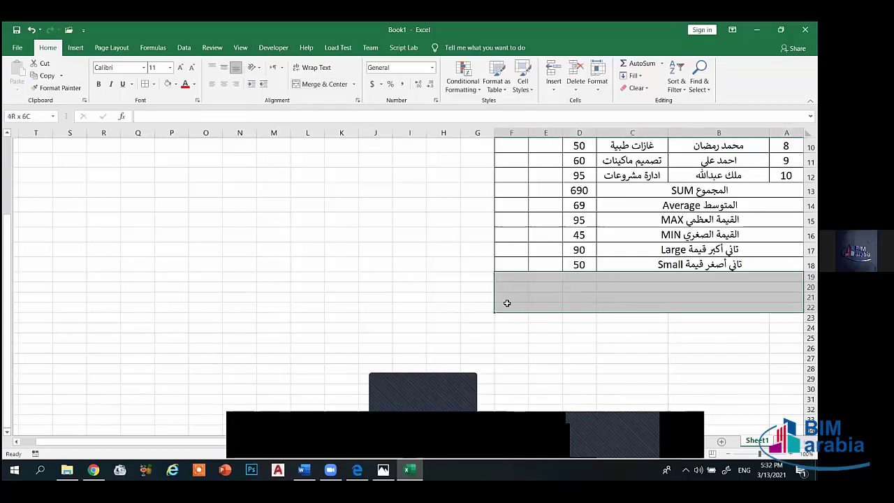
pyautogui.click(153, 84)
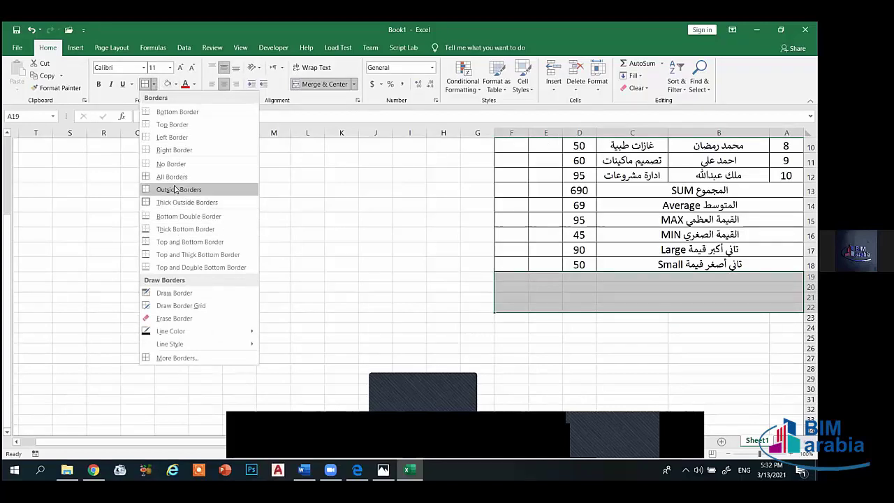
pyautogui.click(172, 177)
# - Increase the font size of A19:F22 to 16
pyautogui.click(693, 275)
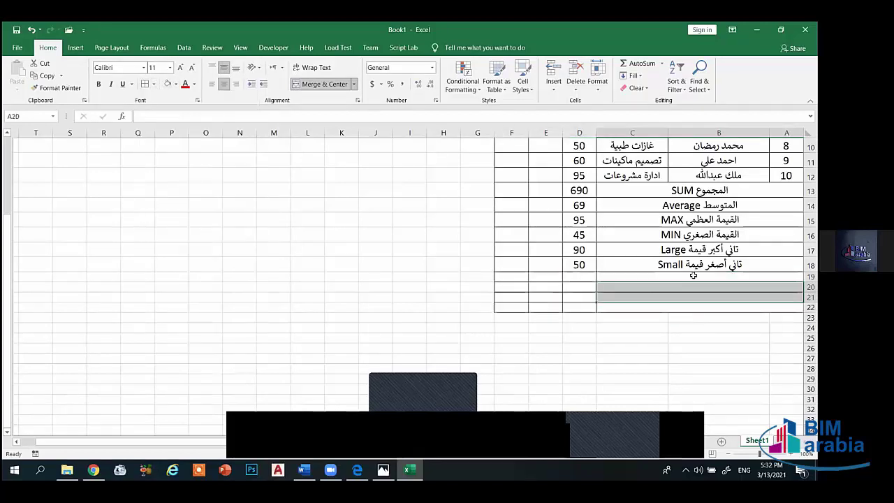
pyautogui.moveTo(693, 275); pyautogui.dragTo(514, 305)
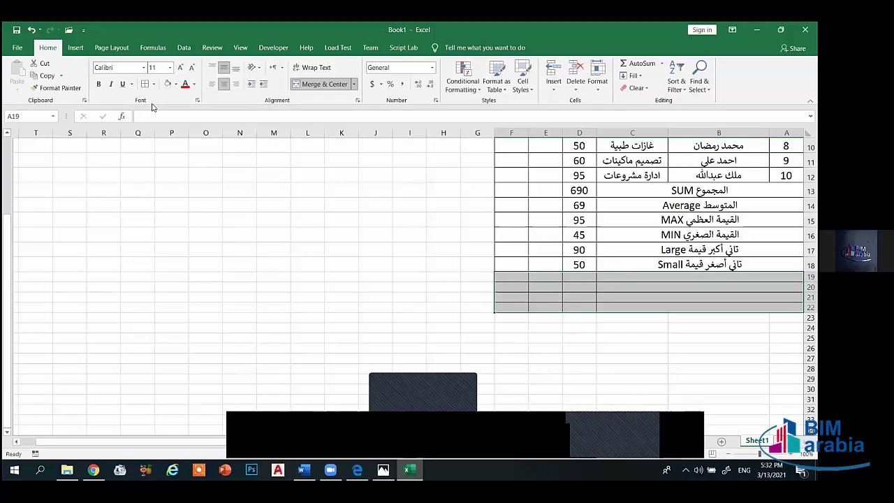
pyautogui.click(180, 67)
pyautogui.click(181, 67)
pyautogui.click(181, 67)
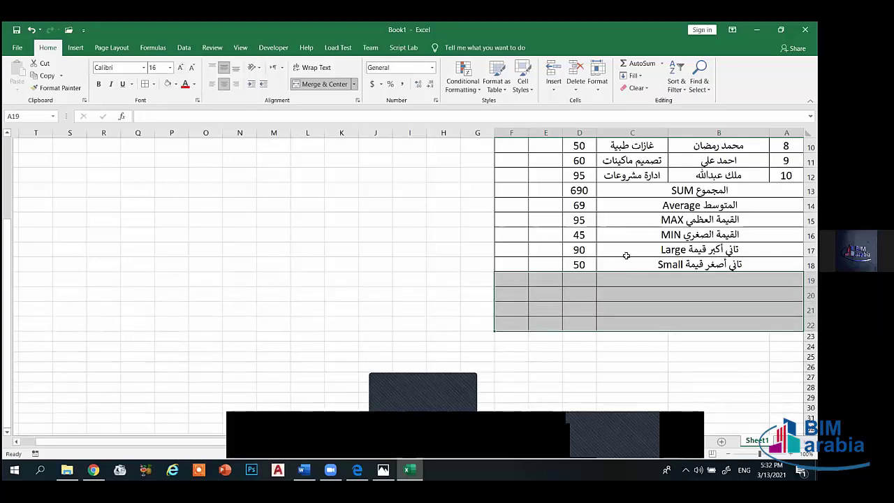
pyautogui.click(705, 280)
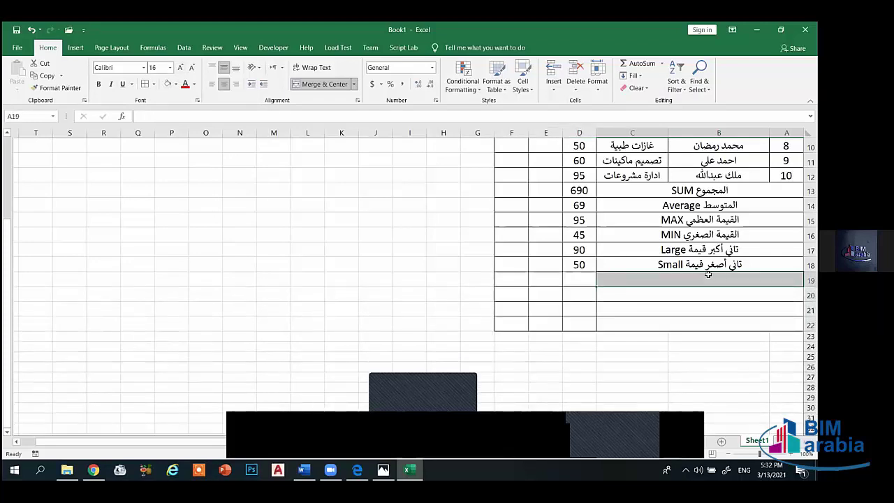
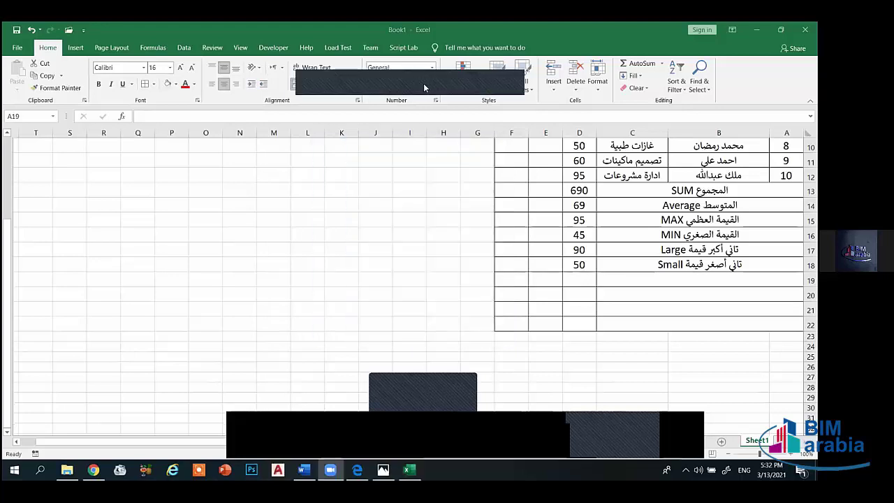
# - Enter 'عدد الخلايا التي تحتوي علي أرقام Count' in the merged row 19 cell, switching between Arabic and English input
pyautogui.click(730, 279)
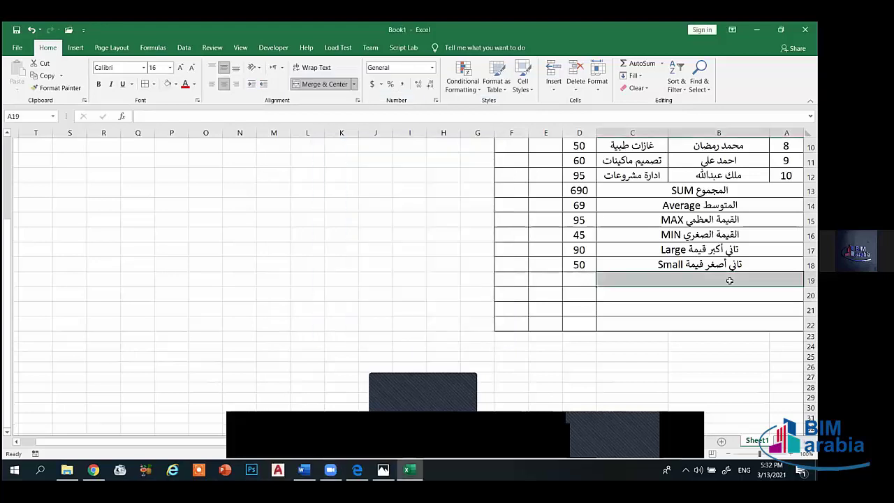
pyautogui.click(723, 296)
pyautogui.click(725, 280)
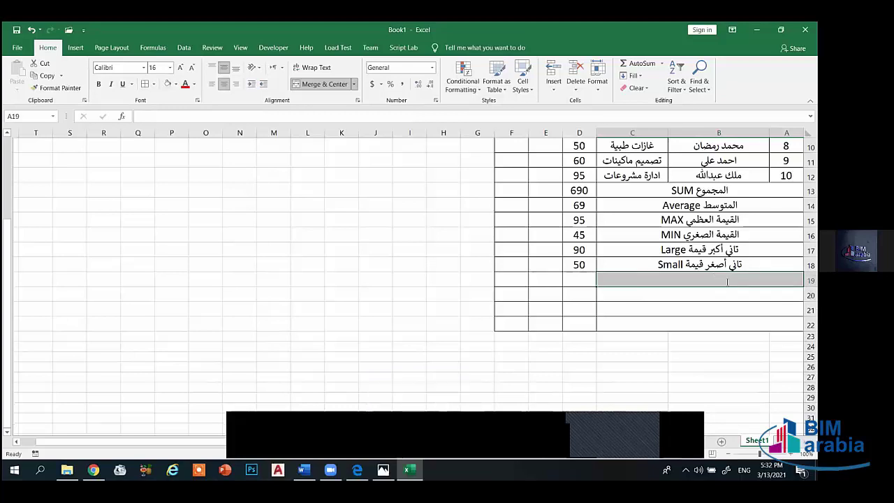
pyautogui.write('u]')
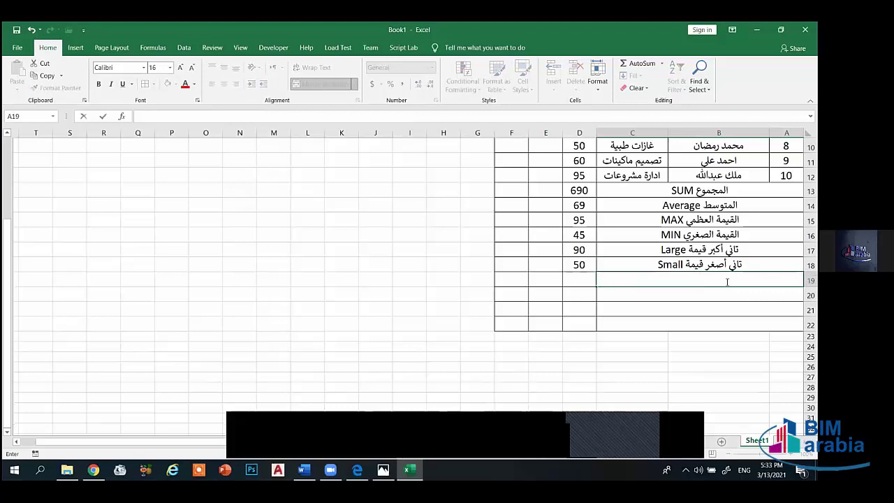
pyautogui.hotkey('alt', 'shift')
pyautogui.write('عدد')
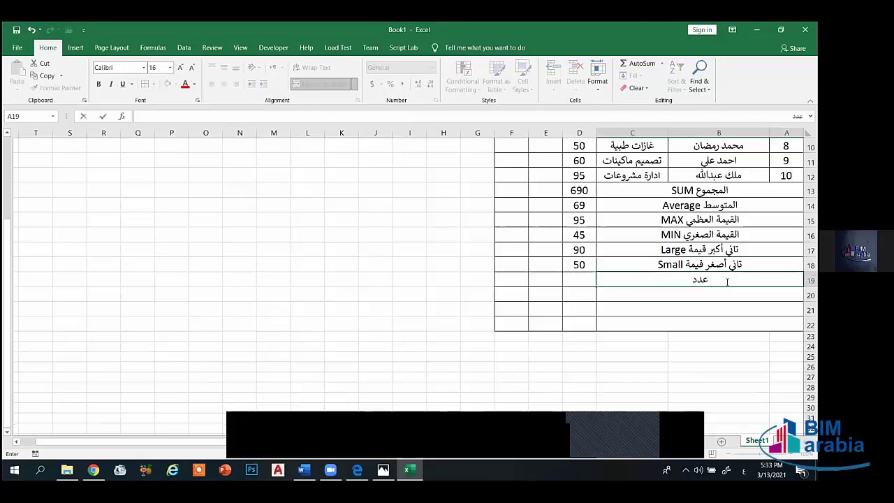
pyautogui.write(' ال')
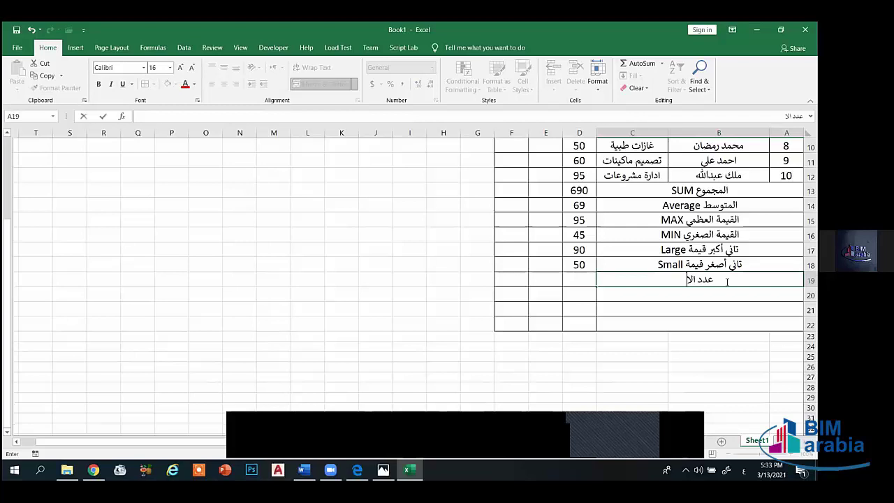
pyautogui.write('خل')
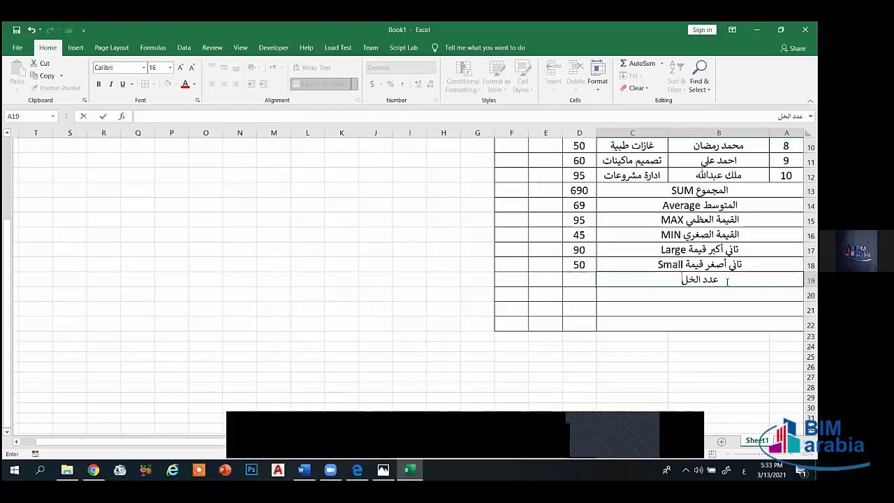
pyautogui.write('ايا التي')
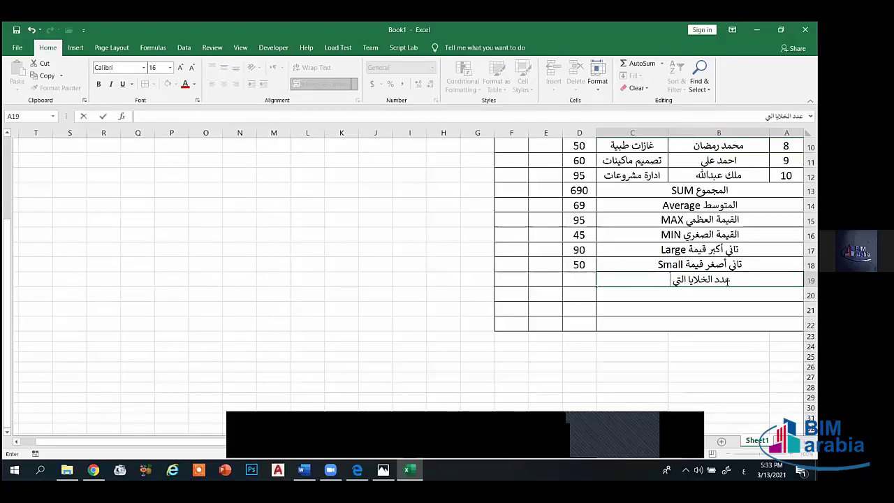
pyautogui.write(' تحتوي علي أرقا')
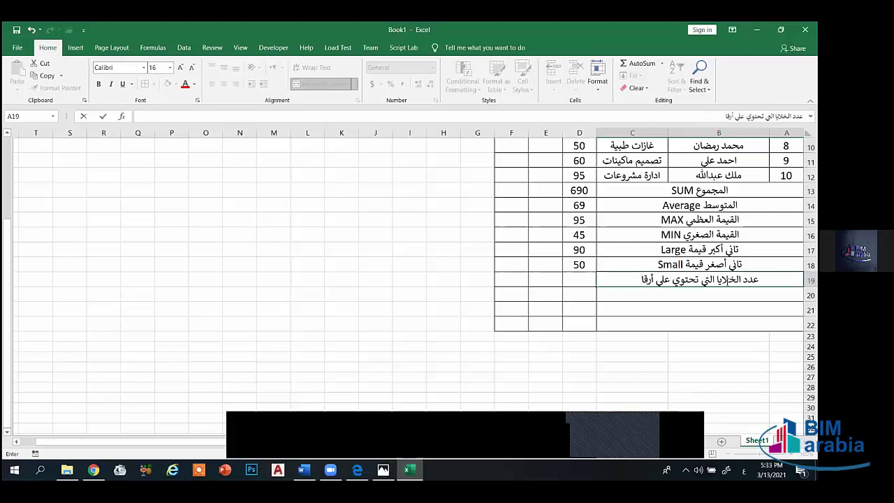
pyautogui.write('م')
pyautogui.hotkey('alt', 'shift')
pyautogui.write('C')
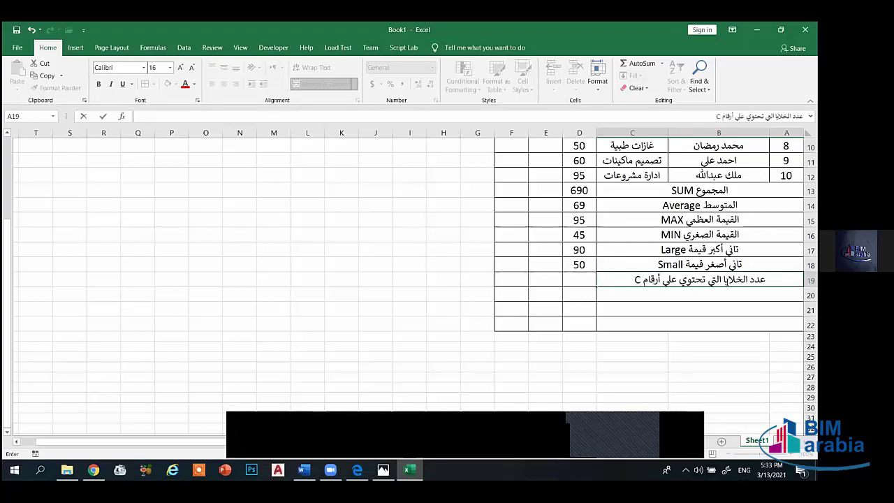
pyautogui.write('ount')
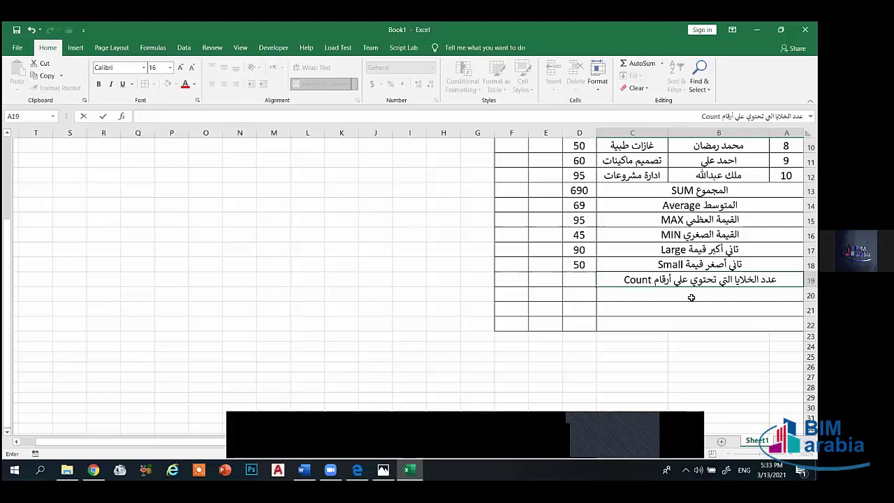
pyautogui.press('Return')
pyautogui.write('=u')
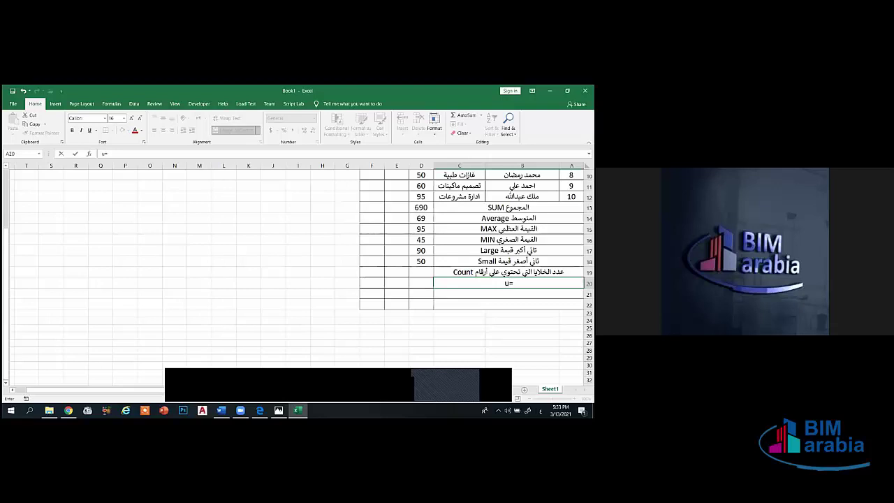
pyautogui.write('عدد')
# - Clear the stray text in row 20 and paste the row 19 Count label there
pyautogui.press('BackSpace')
pyautogui.press('BackSpace')
pyautogui.click(504, 283)
pyautogui.doubleClick(512, 283)
pyautogui.moveTo(517, 283); pyautogui.dragTo(500, 283)
pyautogui.write('عدد الخلايا التي تحتوي على أرقام Count')
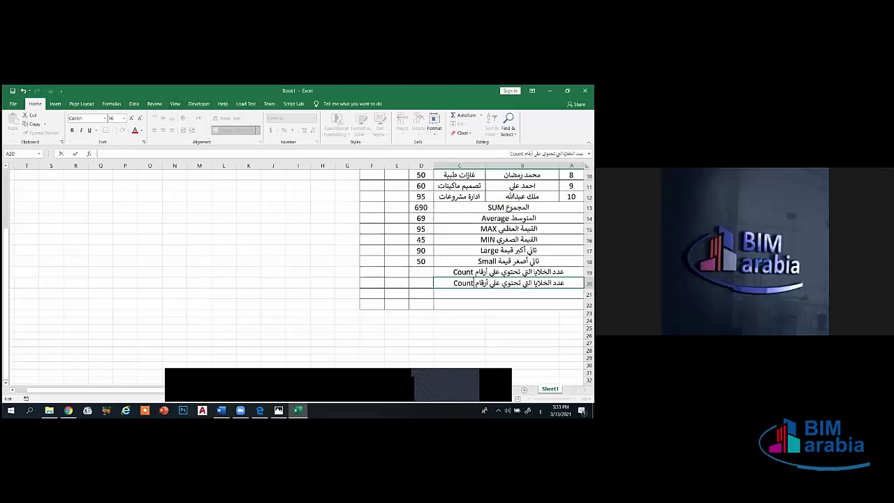
pyautogui.press('Return')
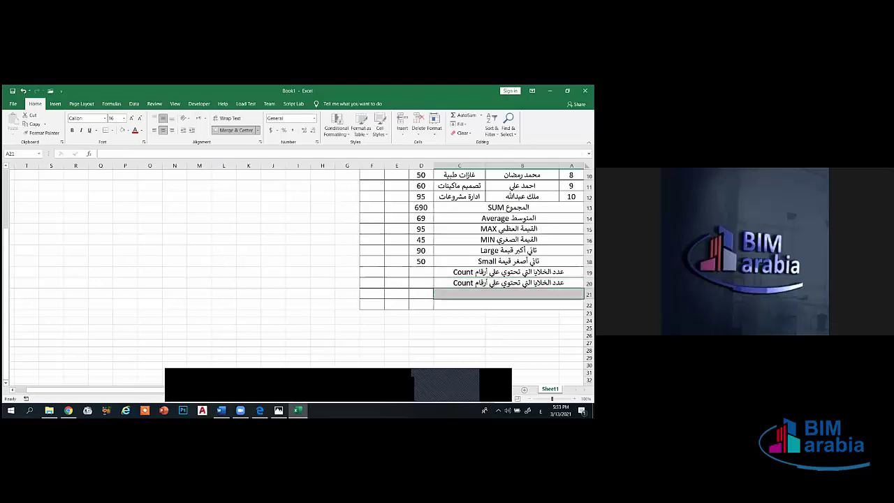
# - Edit the row 20 label to '…أرقام ونصوص CountA' and start the row 21 CountBlank label
pyautogui.press('Up')
pyautogui.press('F2')
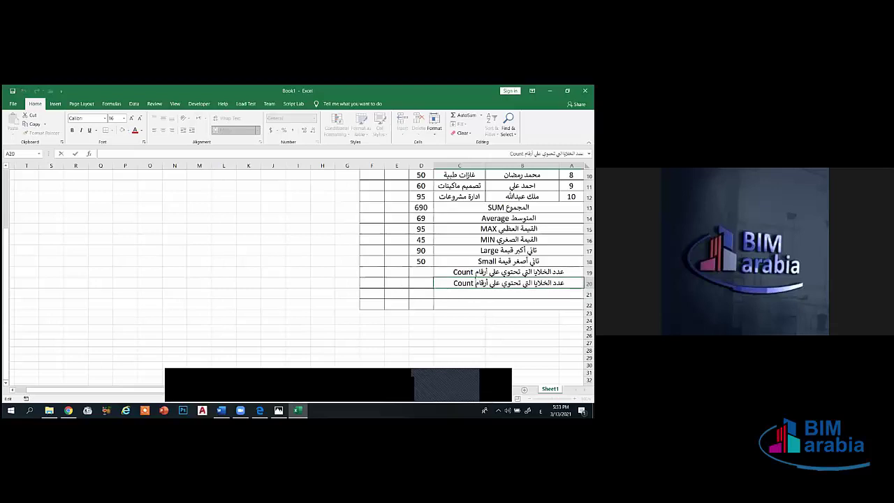
pyautogui.write('ونصوص')
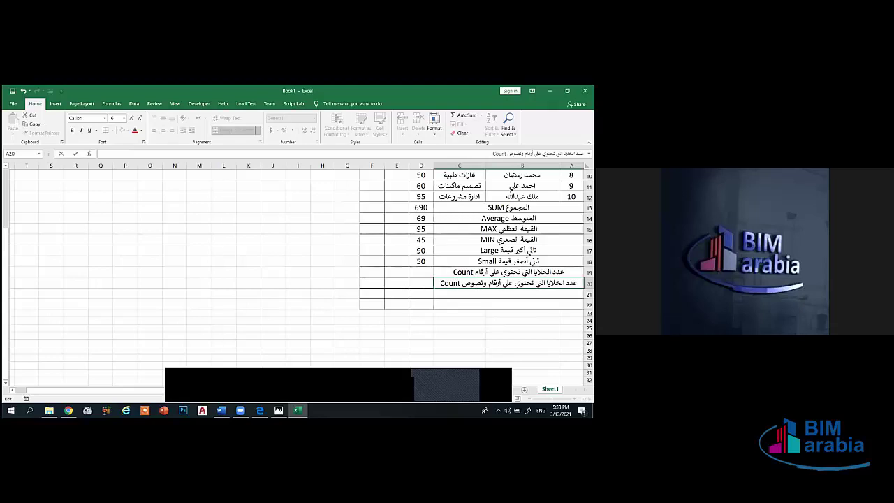
pyautogui.write('A')
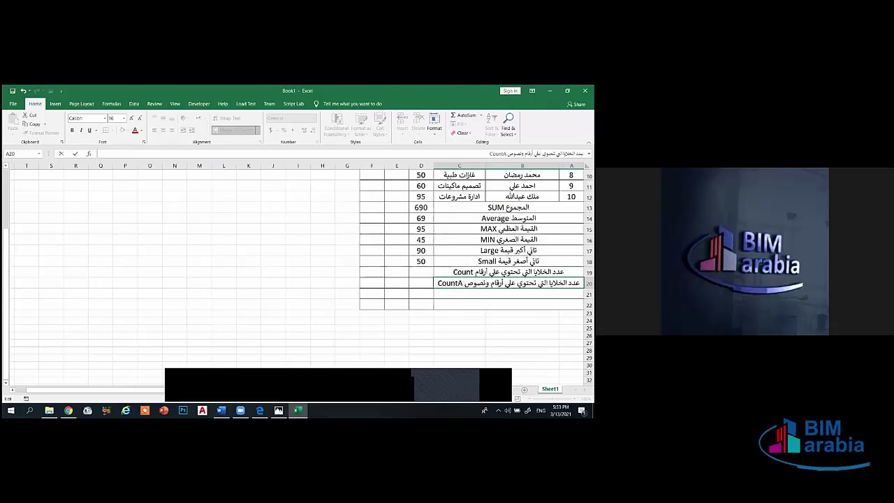
pyautogui.press('Return')
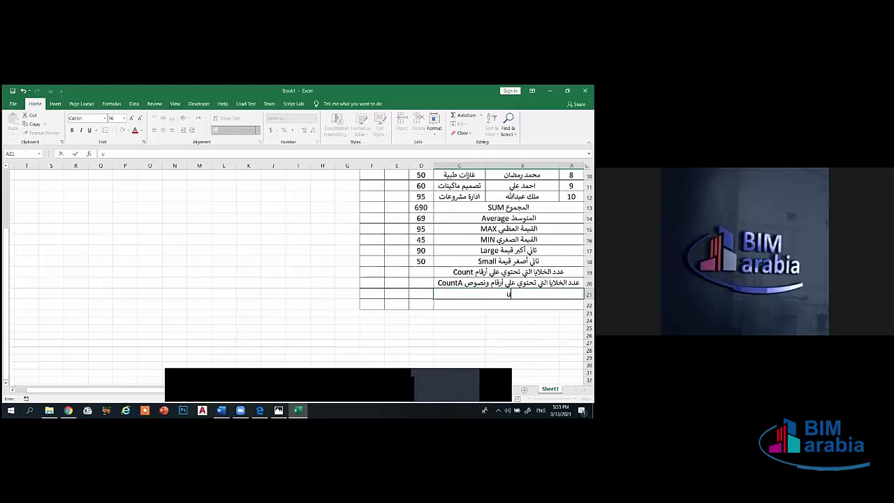
pyautogui.hotkey('alt', 'shift')
pyautogui.write('ه')
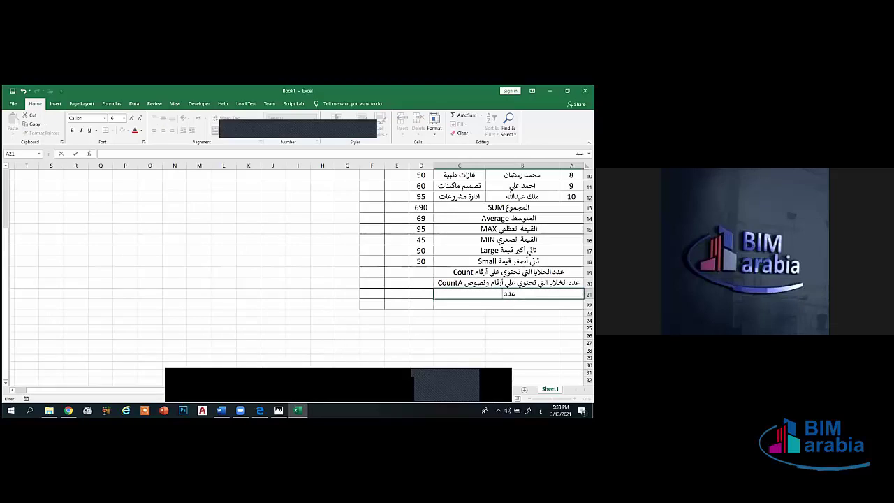
pyautogui.write('دد الخلايا')
pyautogui.write('لايا الفار')
pyautogui.write('غة')
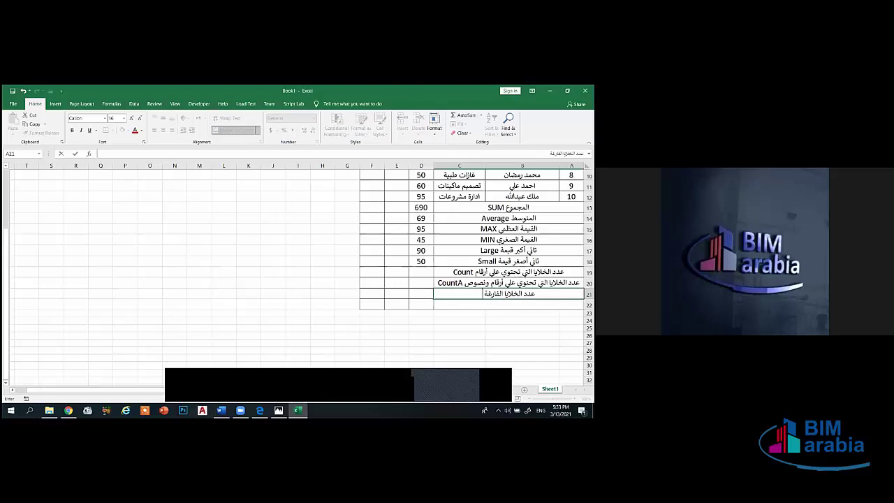
pyautogui.write(' Count')
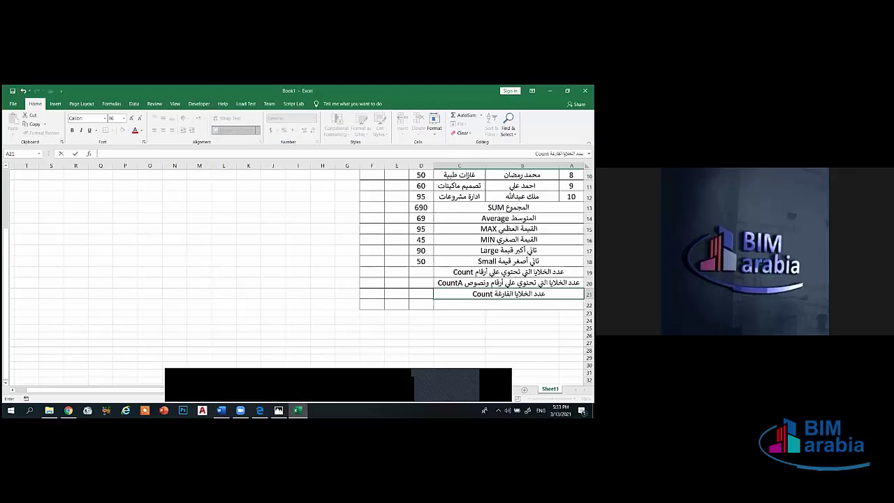
pyautogui.write('Blan')
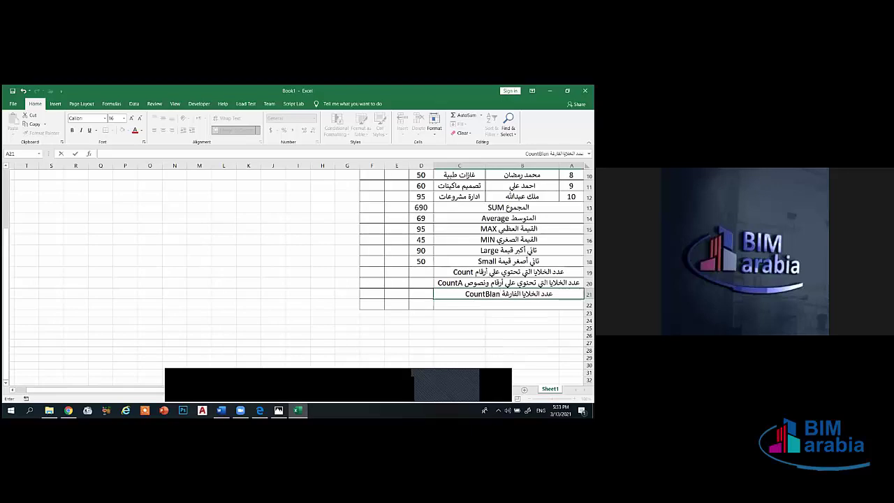
pyautogui.write('k')
# - Commit the CountBlank label in row 21 and enter 'التقريب Round' in row 22
pyautogui.press('Return')
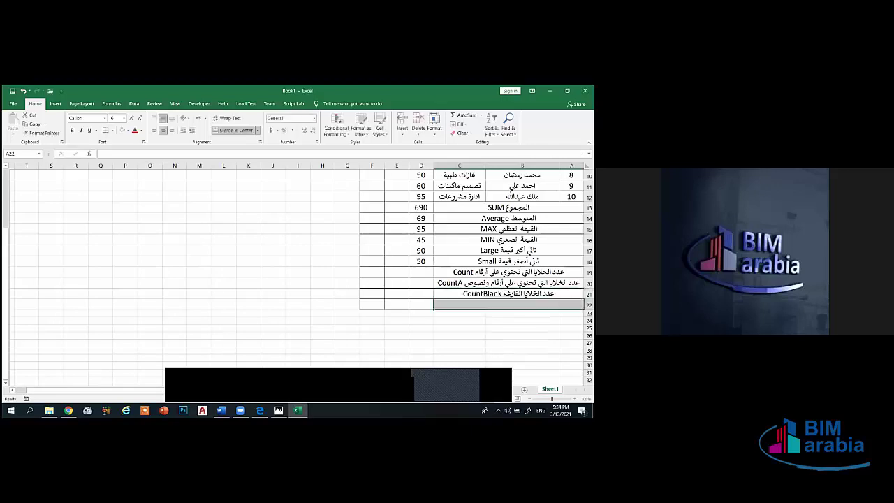
pyautogui.write('hg')
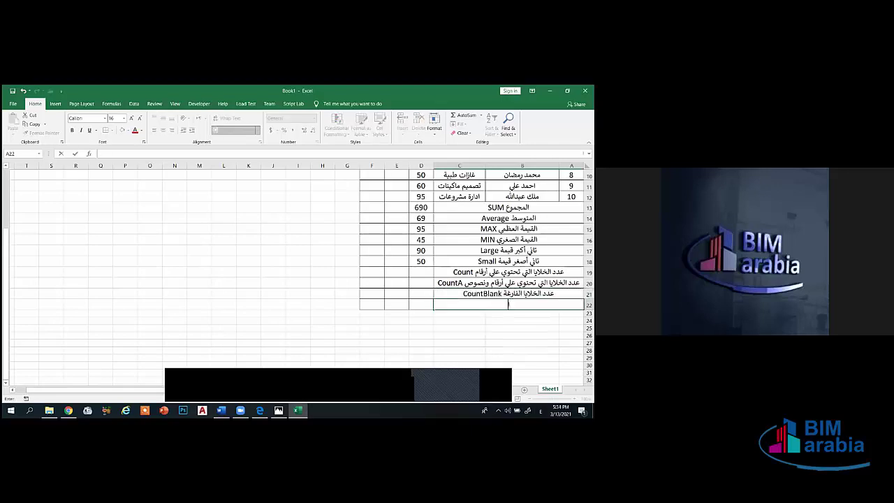
pyautogui.write('التفريب Round')
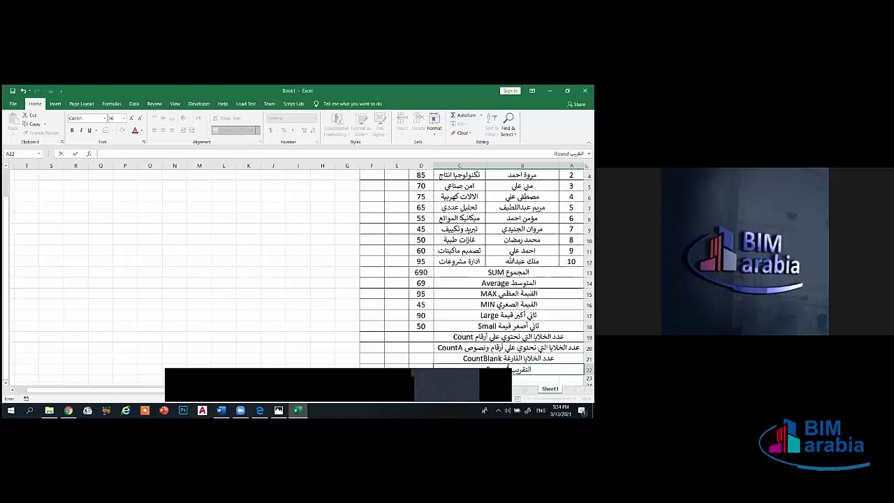
pyautogui.scroll(1, 300, 272)
pyautogui.click(459, 230)
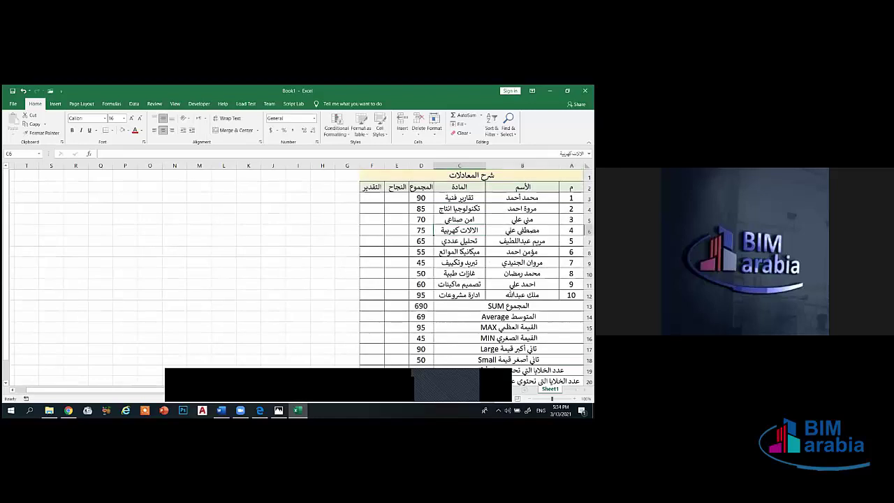
pyautogui.scroll(-2, 300, 273)
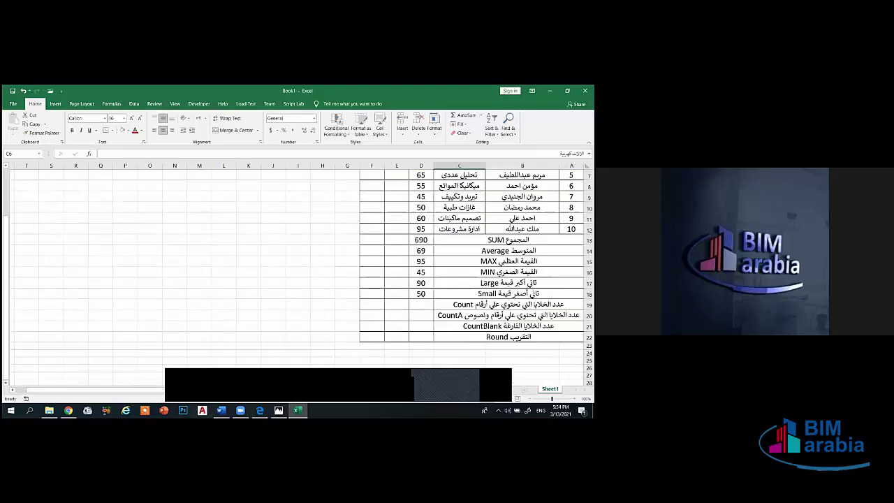
pyautogui.scroll(2, 300, 272)
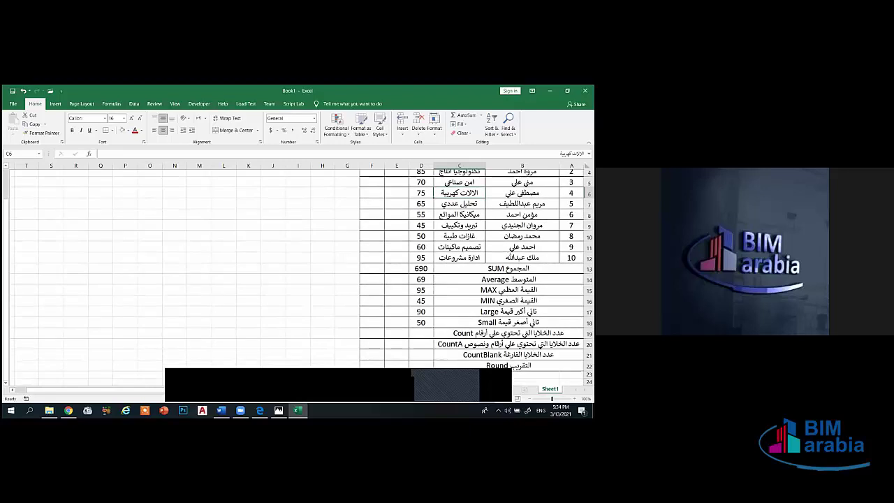
pyautogui.scroll(-3, 300, 272)
pyautogui.click(421, 272)
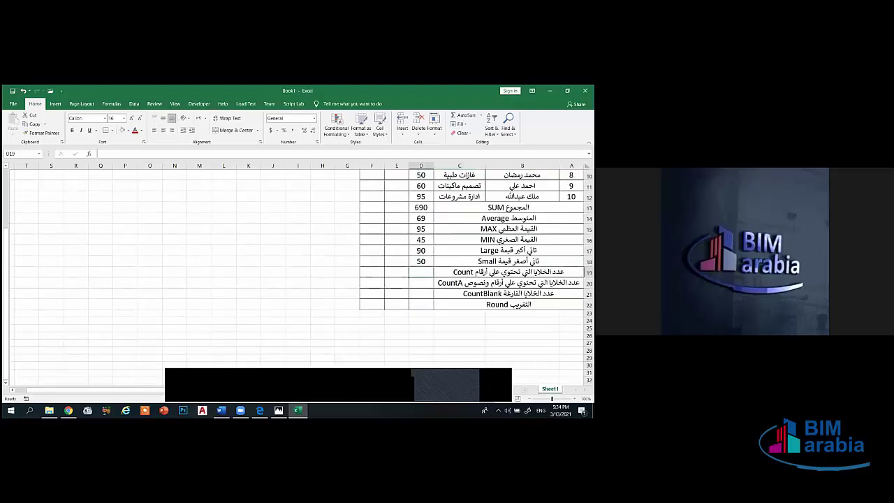
# - Enter =COUNT(A3:D12) in D19, returning 20
pyautogui.write('=')
pyautogui.scroll(3, 301, 272)
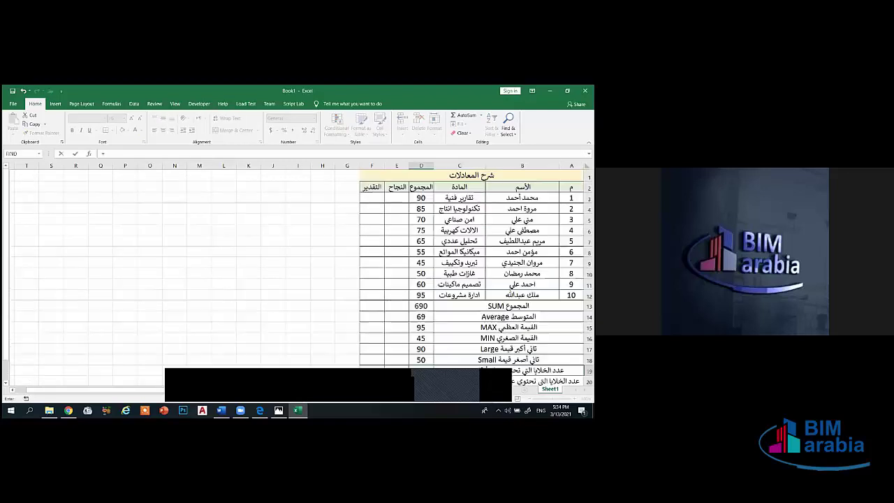
pyautogui.scroll(-3, 300, 272)
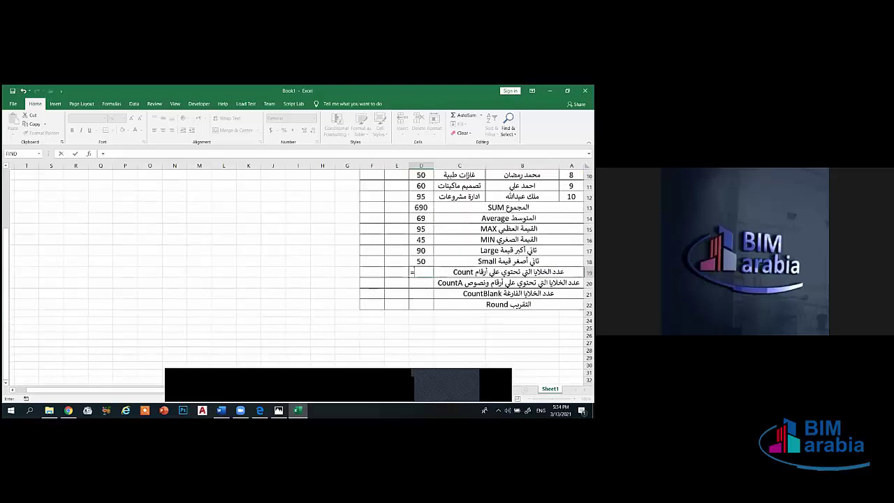
pyautogui.write('count')
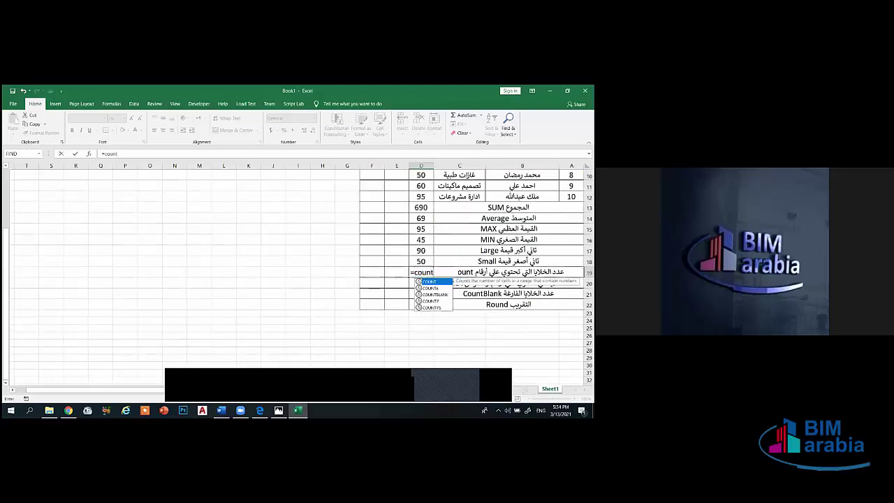
pyautogui.write('(')
pyautogui.scroll(3, 300, 273)
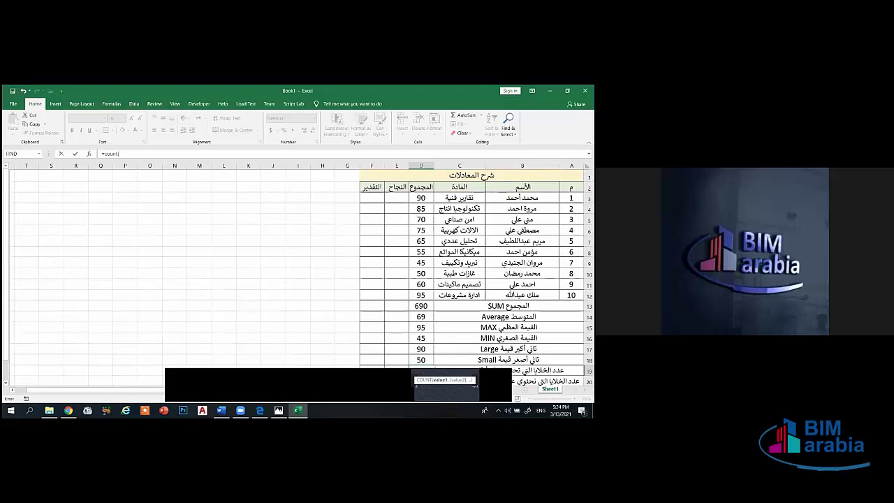
pyautogui.moveTo(571, 198); pyautogui.dragTo(423, 295)
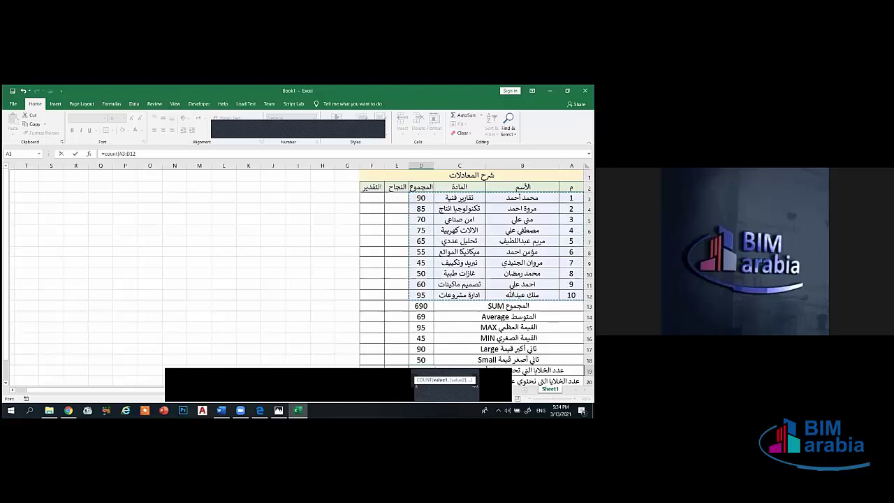
pyautogui.scroll(-3, 300, 273)
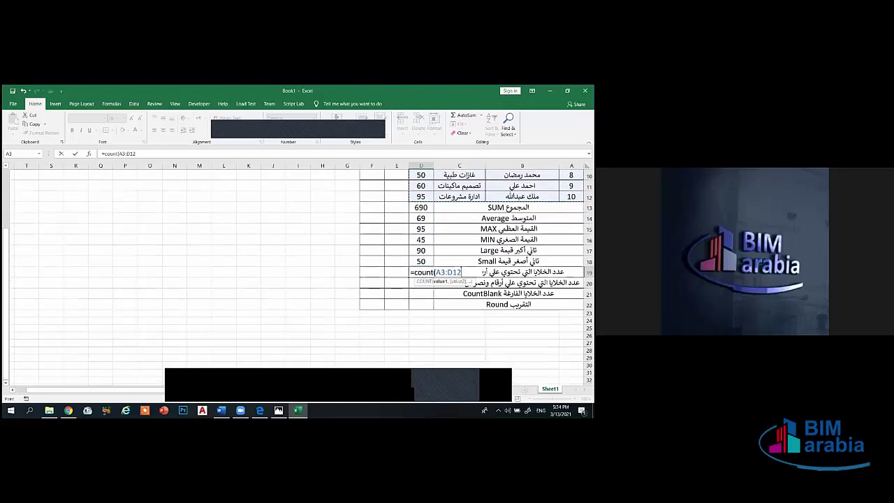
pyautogui.write(')')
pyautogui.press('Return')
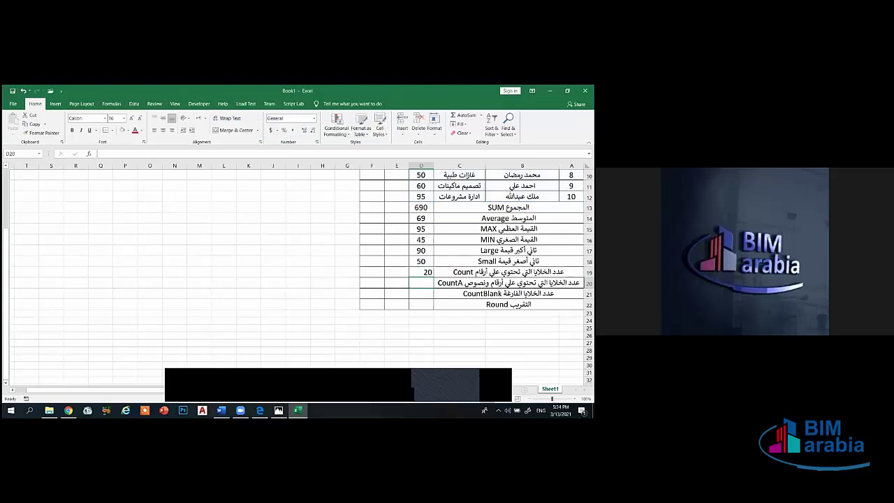
# - Enter =COUNTA(A3:D12) in D20, returning 40, and center the results in D19:D22
pyautogui.write('=')
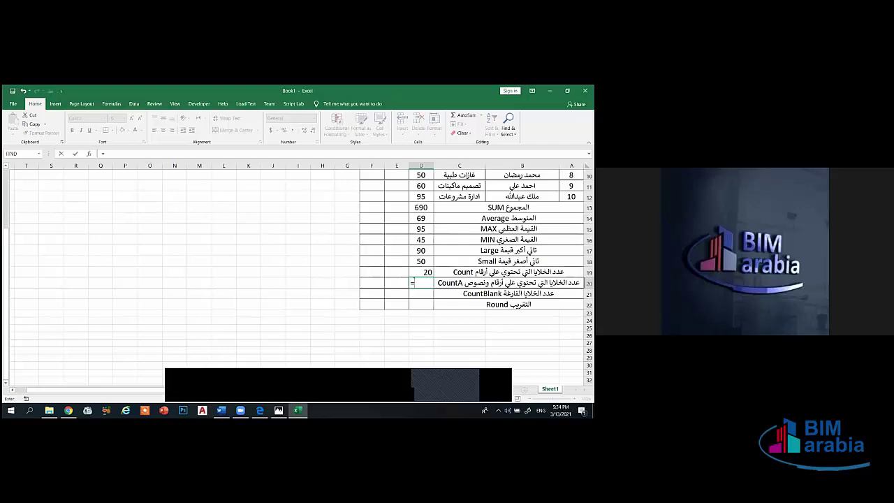
pyautogui.write('count')
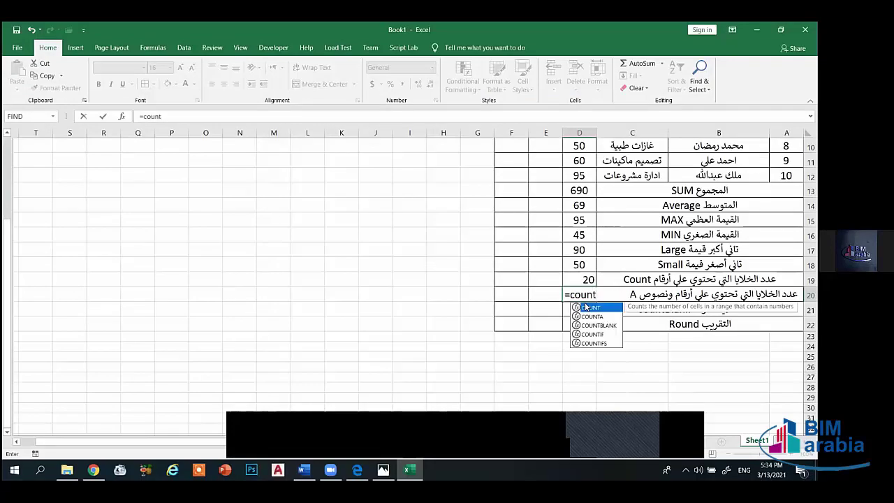
pyautogui.write('a(')
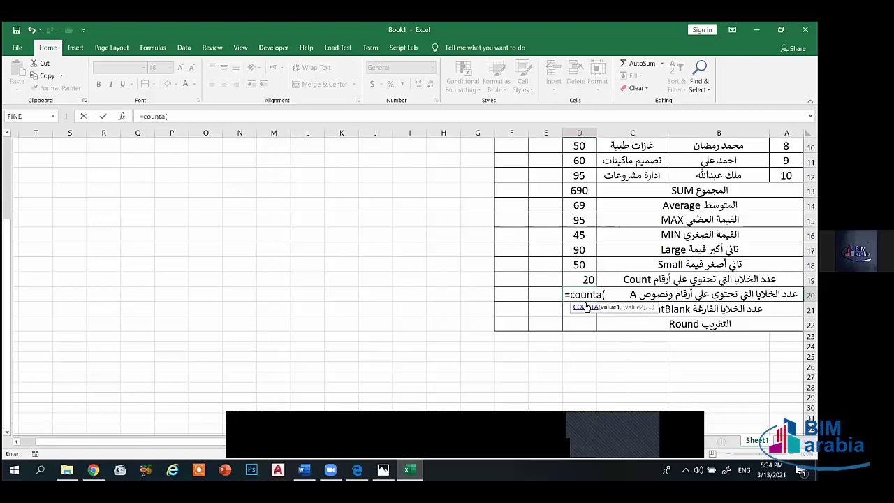
pyautogui.scroll(3, 587, 307)
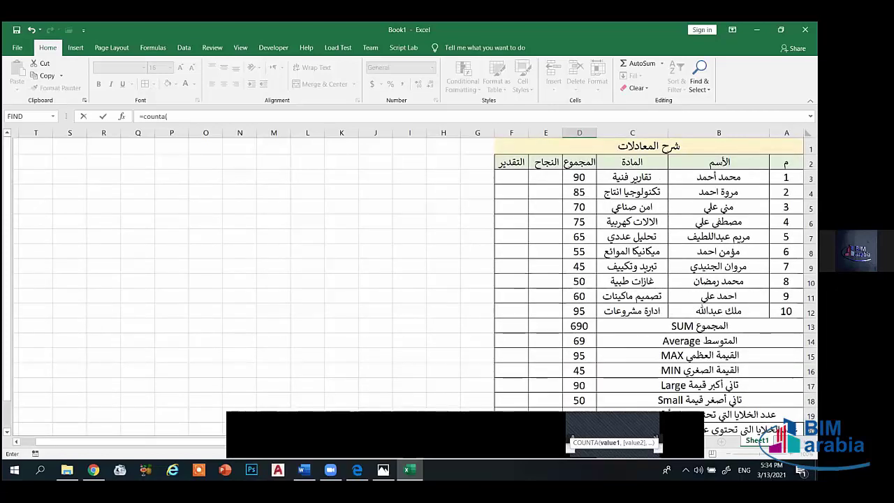
pyautogui.moveTo(786, 177); pyautogui.dragTo(580, 312)
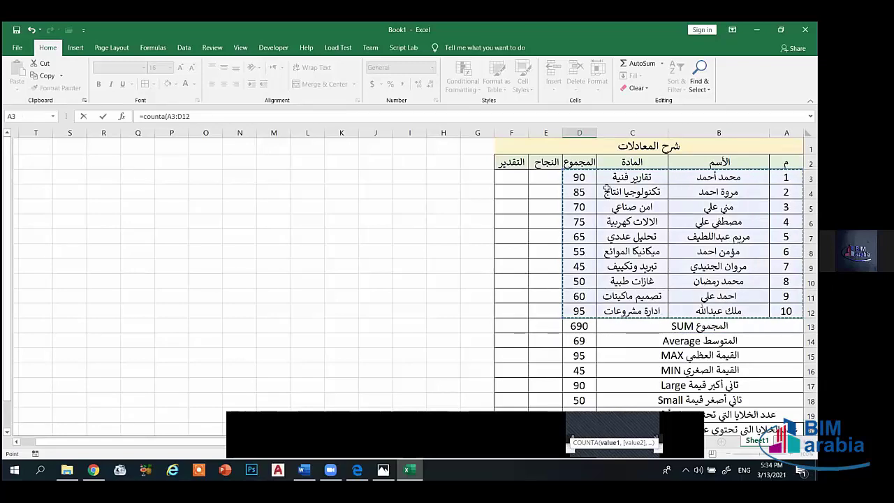
pyautogui.scroll(-4, 564, 290)
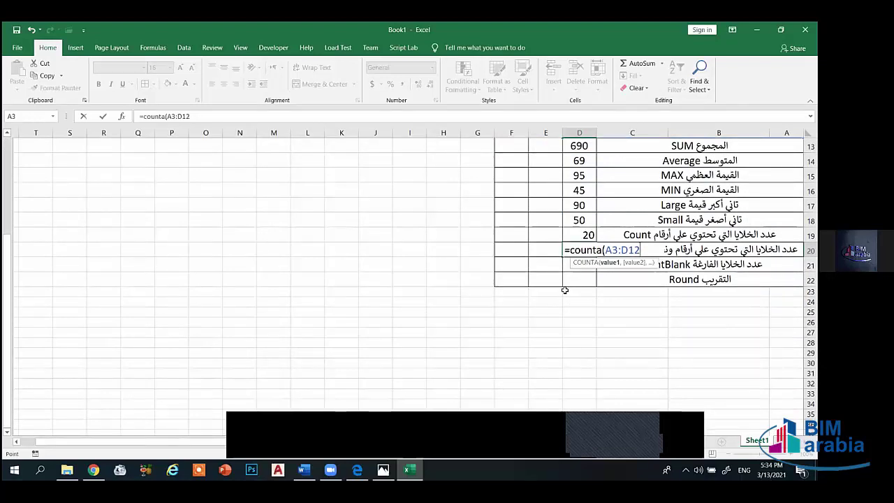
pyautogui.write(')')
pyautogui.press('Return')
pyautogui.moveTo(574, 231); pyautogui.dragTo(575, 281)
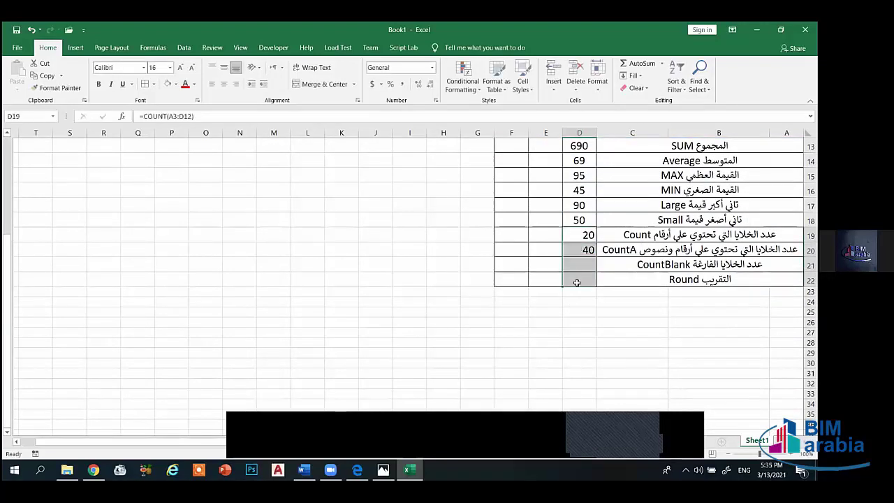
pyautogui.click(224, 84)
# - Enter =COUNTBLANK(A3:E12) in D21, returning 10
pyautogui.click(539, 254)
pyautogui.click(589, 264)
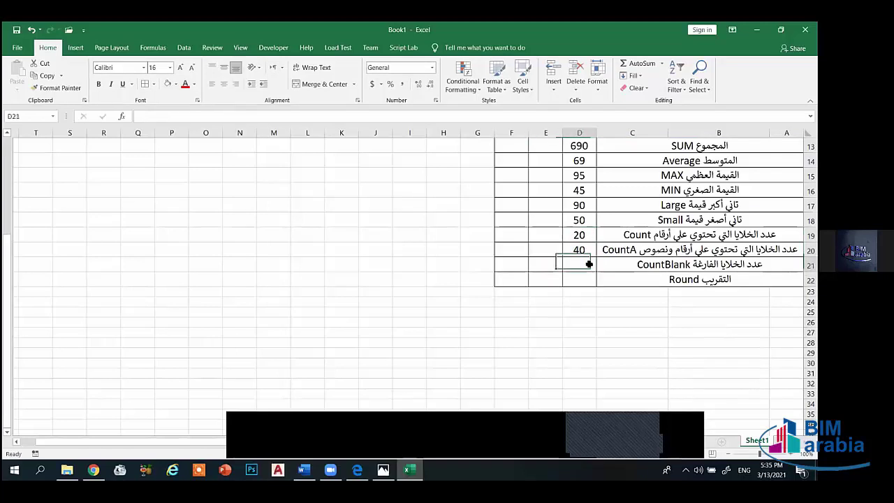
pyautogui.write('=')
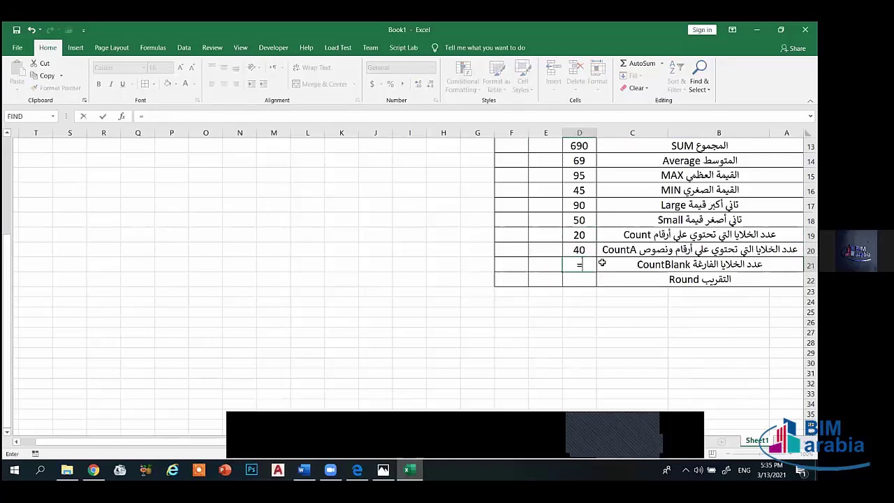
pyautogui.write('count')
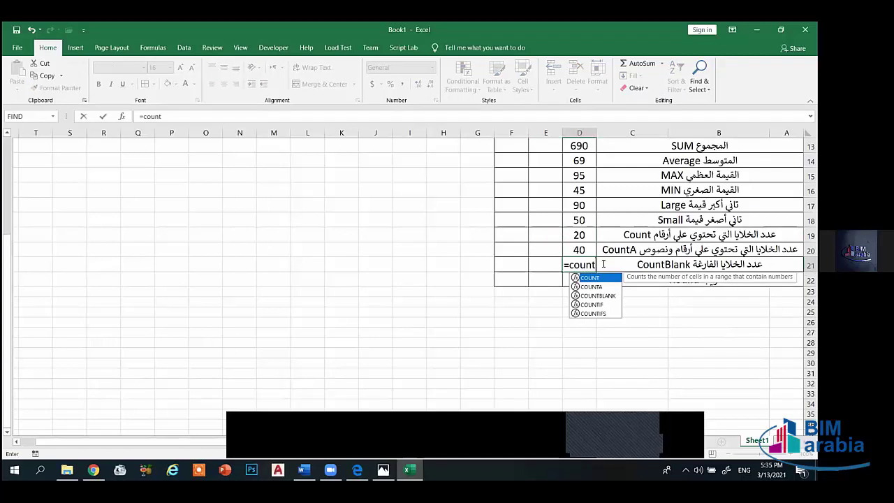
pyautogui.write('blank(')
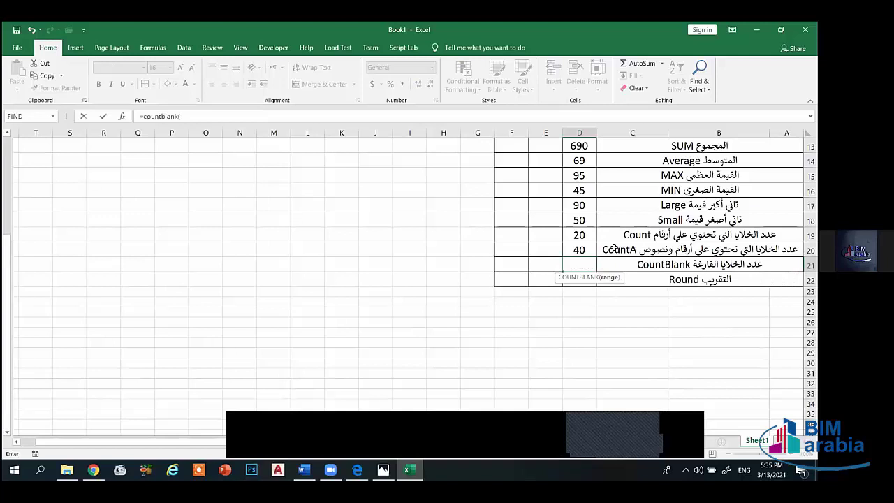
pyautogui.scroll(4, 616, 265)
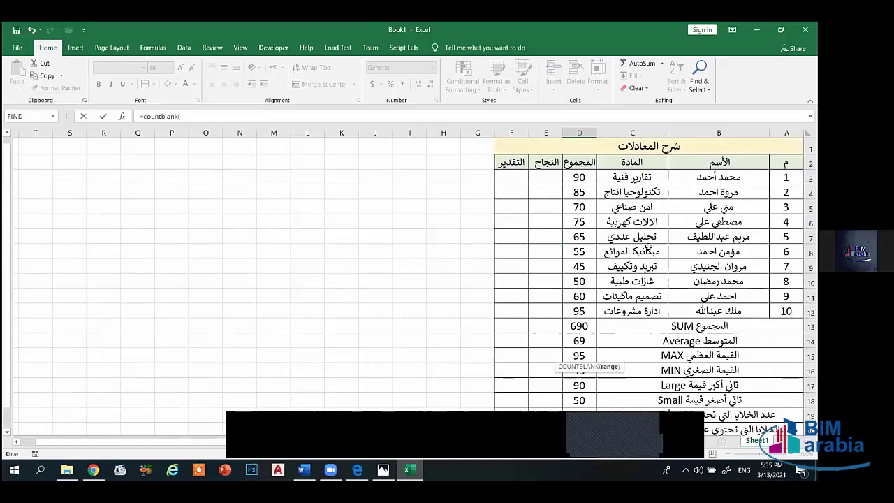
pyautogui.moveTo(786, 178); pyautogui.dragTo(543, 308)
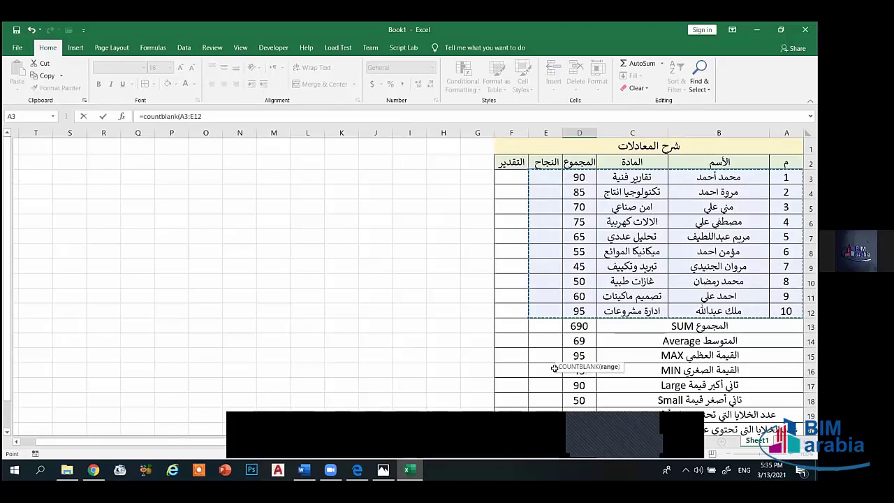
pyautogui.scroll(-1, 564, 263)
pyautogui.scroll(-4, 564, 262)
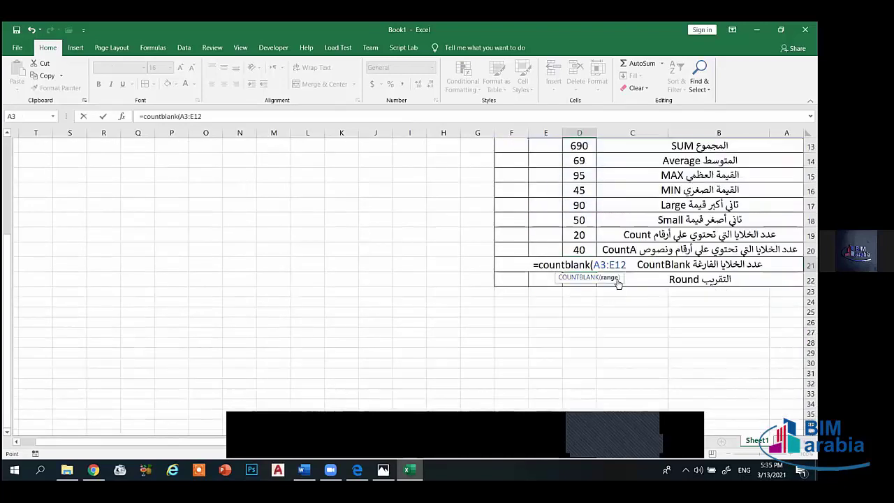
pyautogui.press('Return')
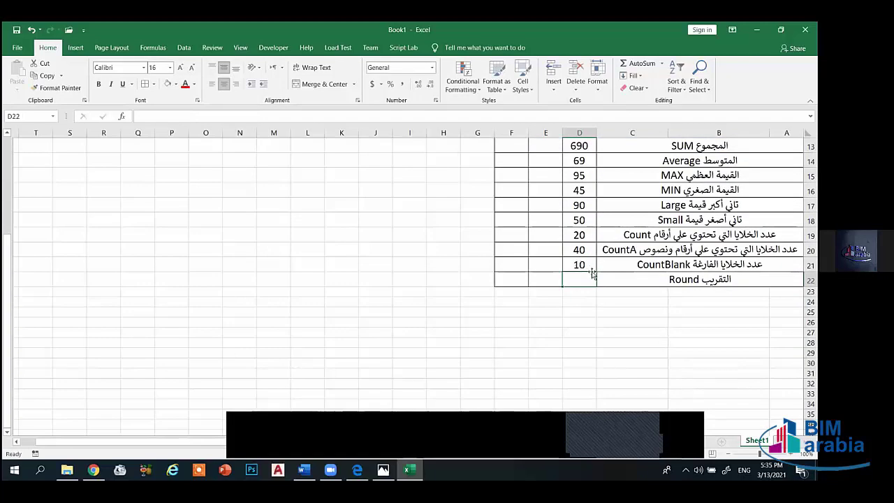
pyautogui.scroll(4, 563, 281)
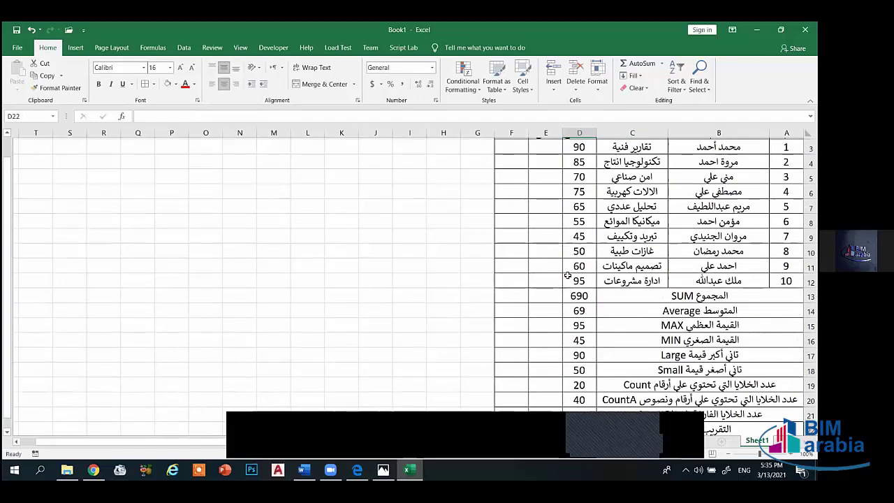
pyautogui.scroll(-5, 467, 254)
pyautogui.scroll(2, 466, 254)
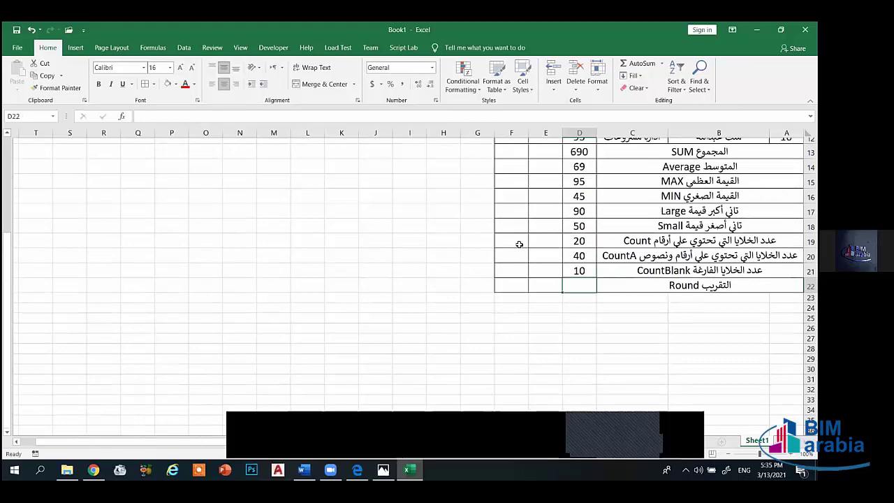
# - Merge H17:J18 into a single cell
pyautogui.moveTo(369, 247); pyautogui.dragTo(450, 270)
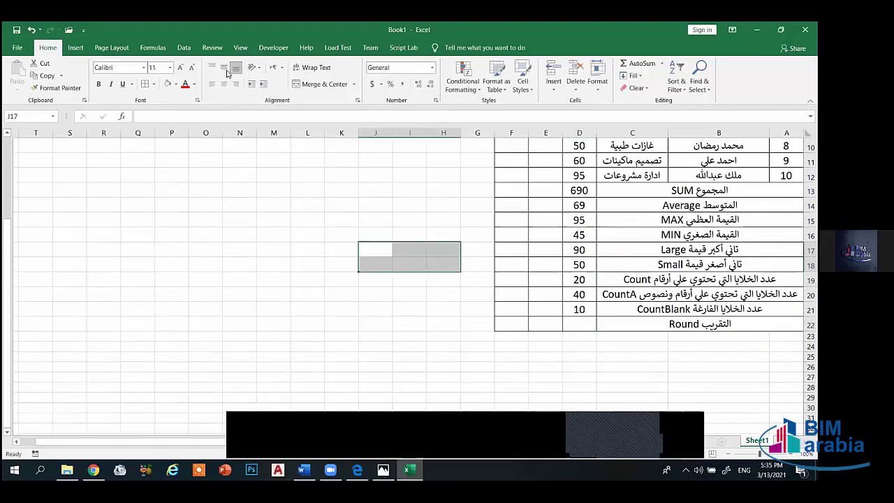
pyautogui.hotkey('shift', 'Tab')
pyautogui.hotkey('shift', 'Tab')
pyautogui.click(308, 84)
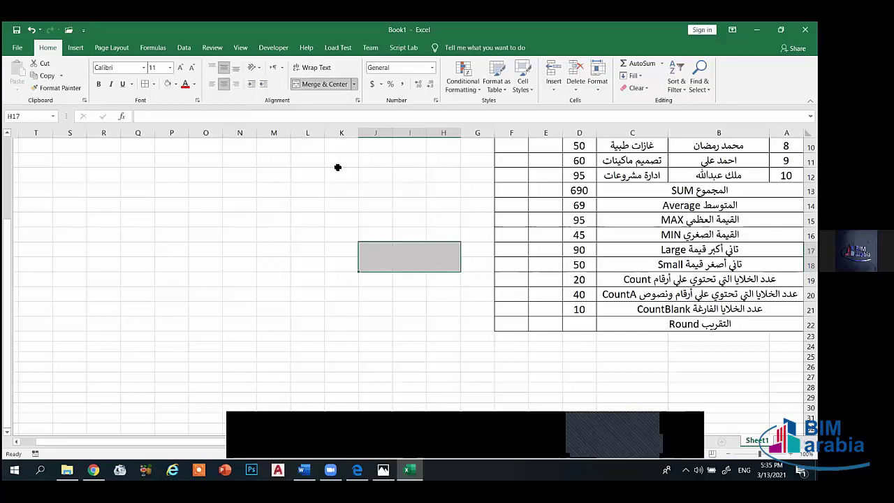
pyautogui.press('End')
pyautogui.press('Down')
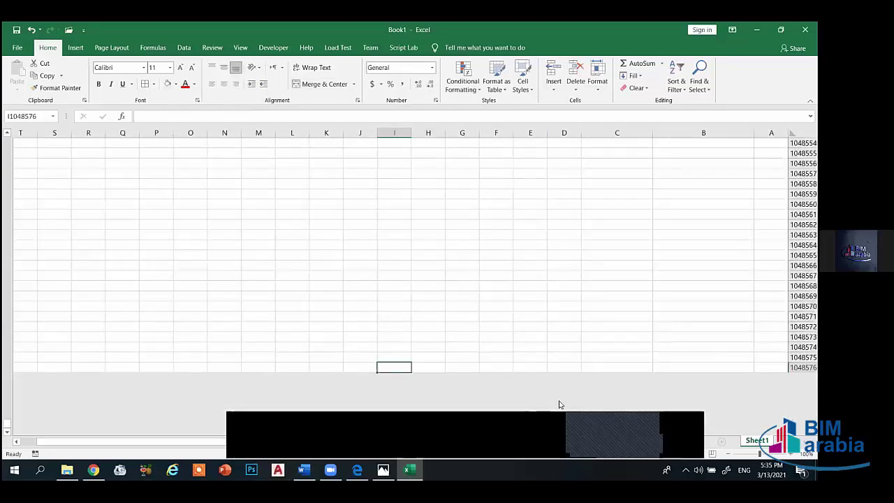
pyautogui.moveTo(166, 443); pyautogui.dragTo(336, 444)
pyautogui.click(563, 265)
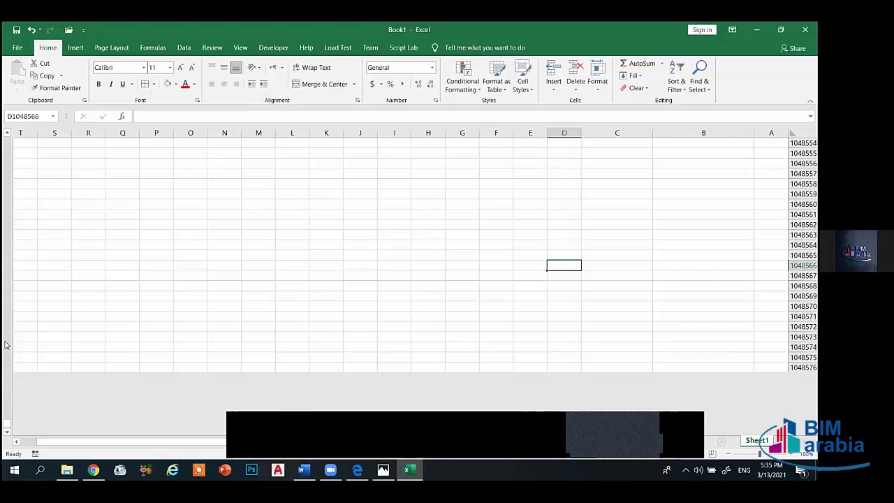
pyautogui.moveTo(6, 426); pyautogui.dragTo(10, 137)
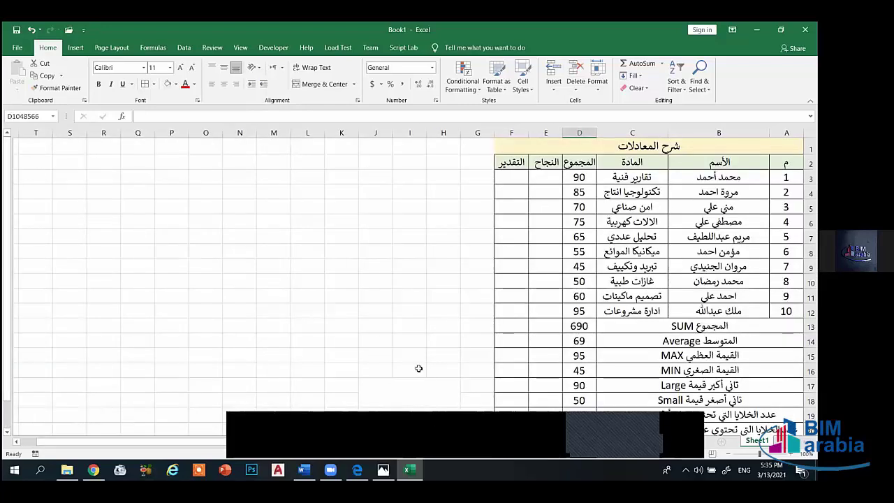
pyautogui.scroll(-1, 419, 369)
# - Put borders around the merged H17 cell and enter 1254.3587 in it
pyautogui.click(409, 346)
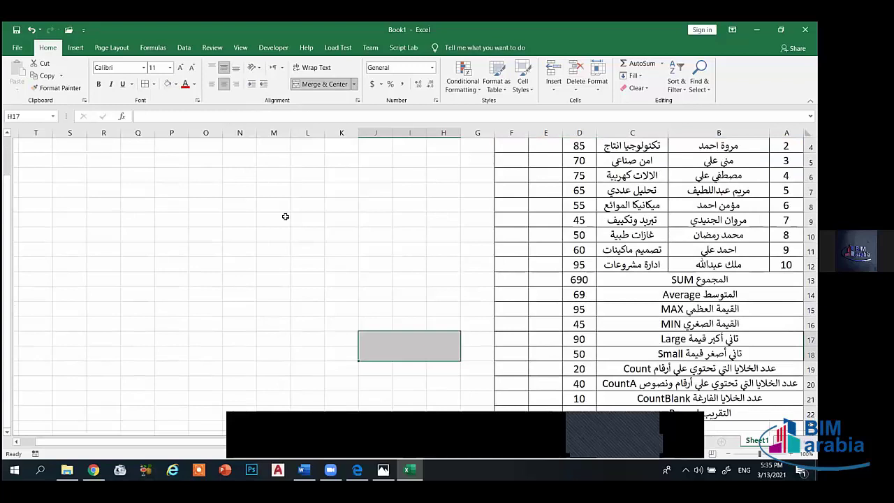
pyautogui.click(154, 84)
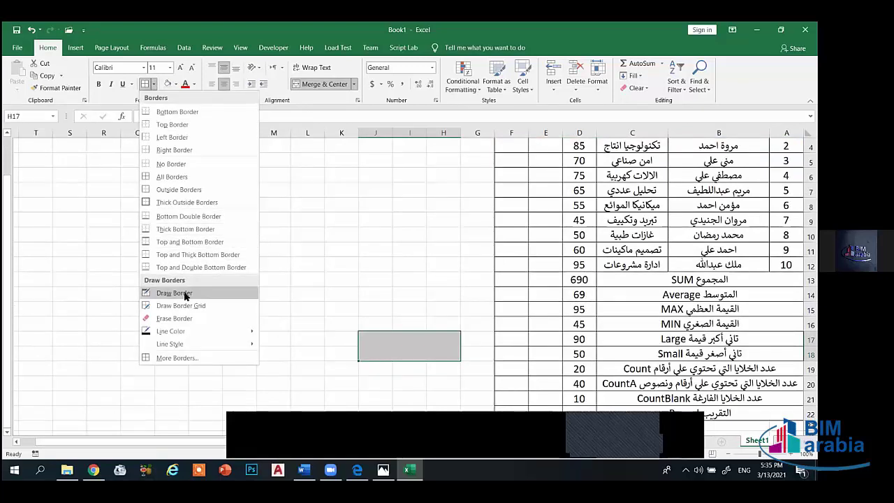
pyautogui.click(173, 178)
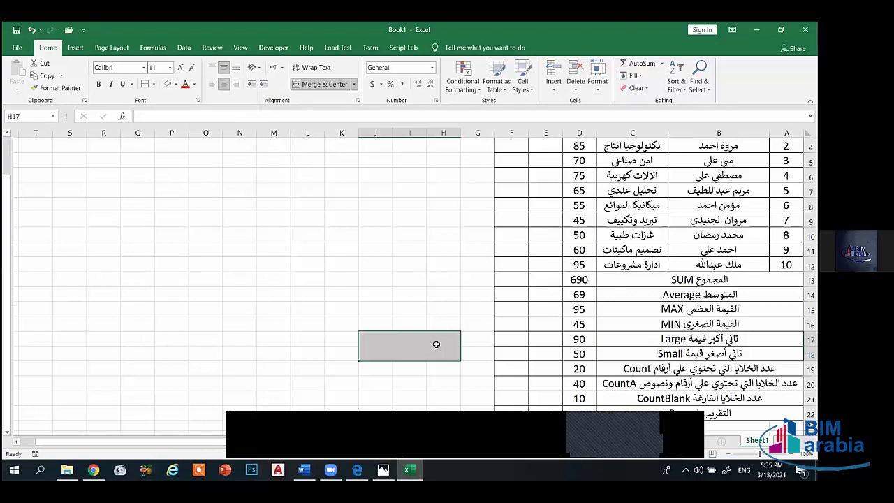
pyautogui.write('1254.')
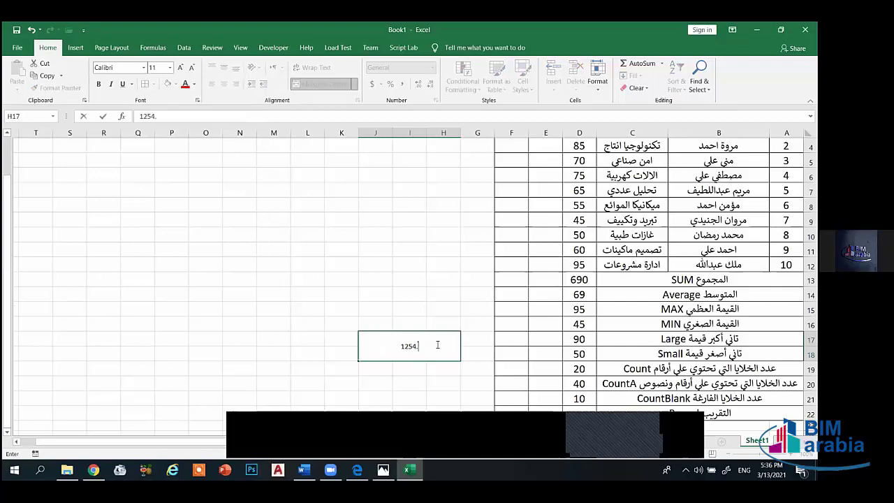
pyautogui.write('3587')
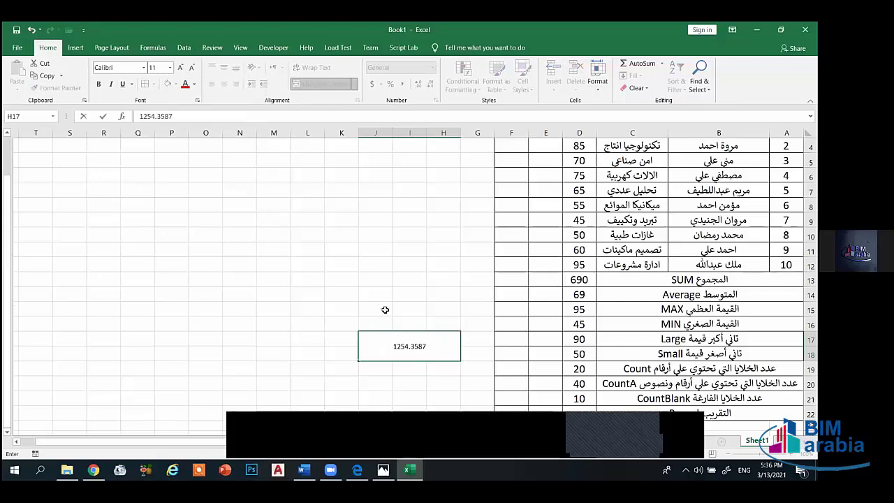
pyautogui.click(385, 310)
pyautogui.scroll(-2, 385, 310)
# - Enter =ROUND(H17,2) in D22
pyautogui.click(589, 327)
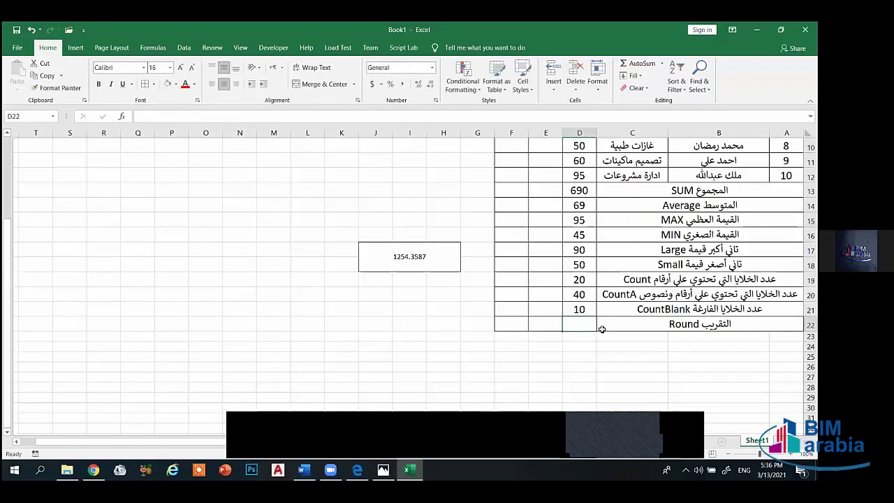
pyautogui.write('=round(')
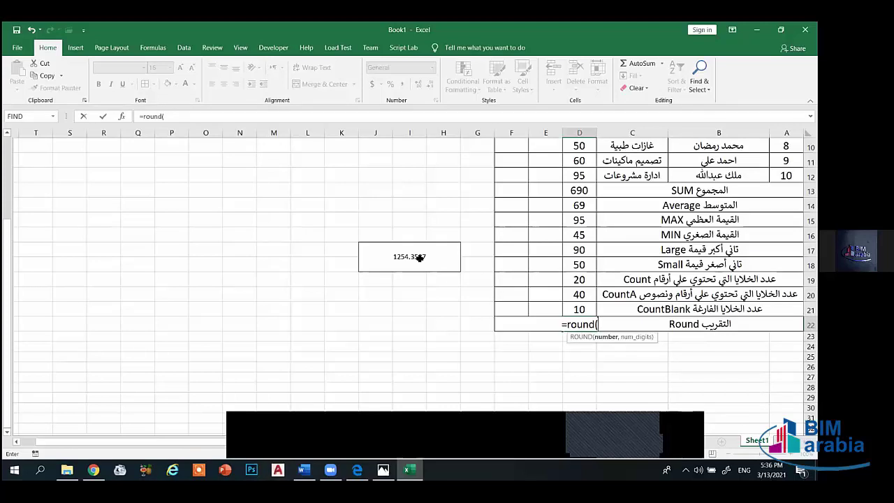
pyautogui.click(419, 257)
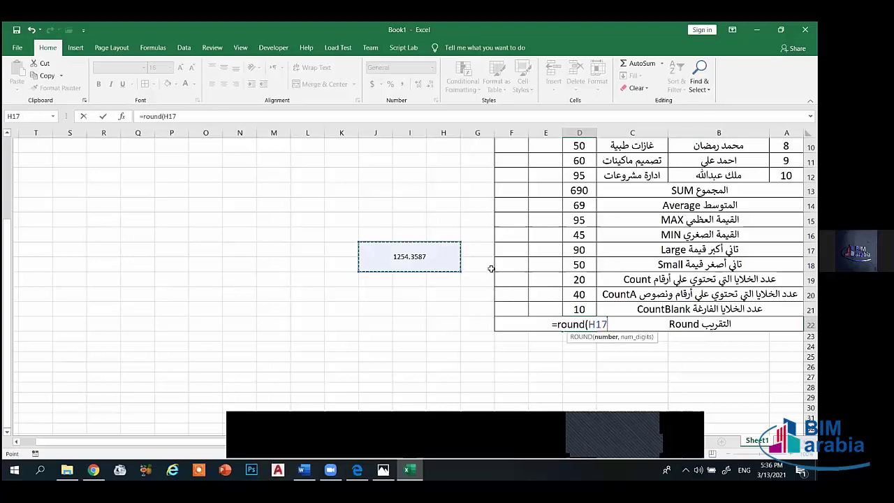
pyautogui.write(',')
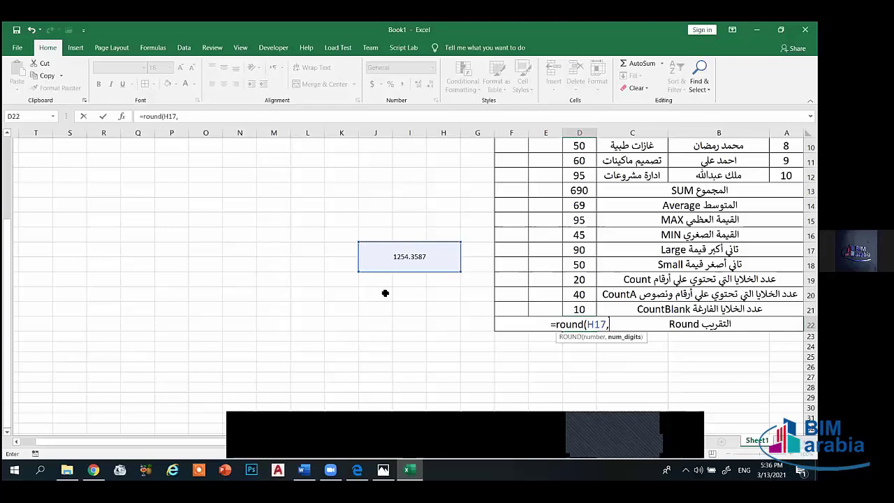
pyautogui.write('3')
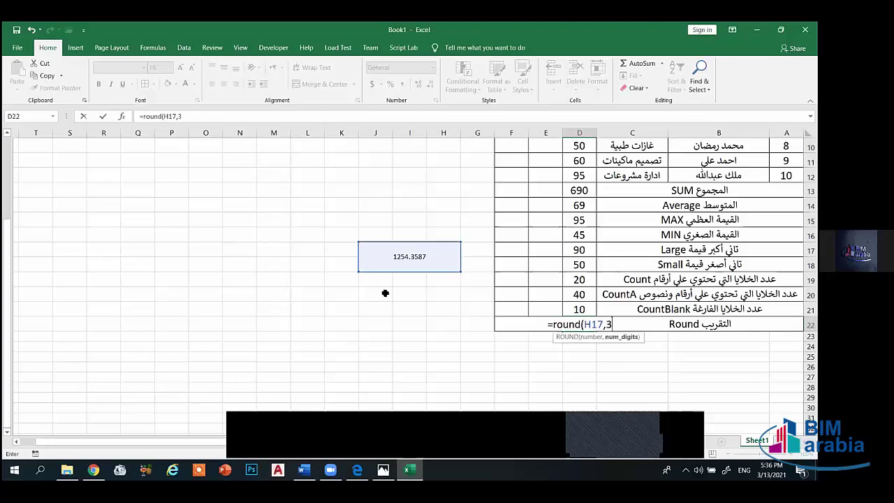
pyautogui.press('BackSpace')
pyautogui.write('2)')
pyautogui.press('Return')
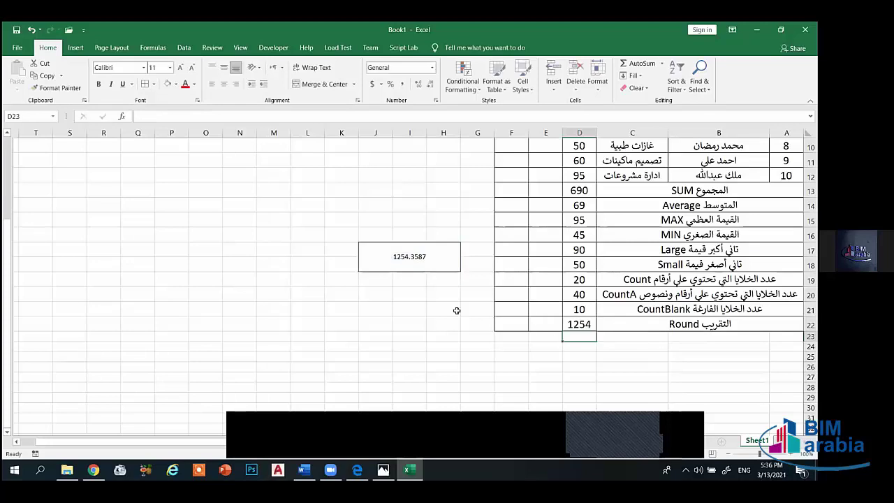
# - Widen column D so the rounded result 1254.36 displays fully
pyautogui.scroll(3, 551, 147)
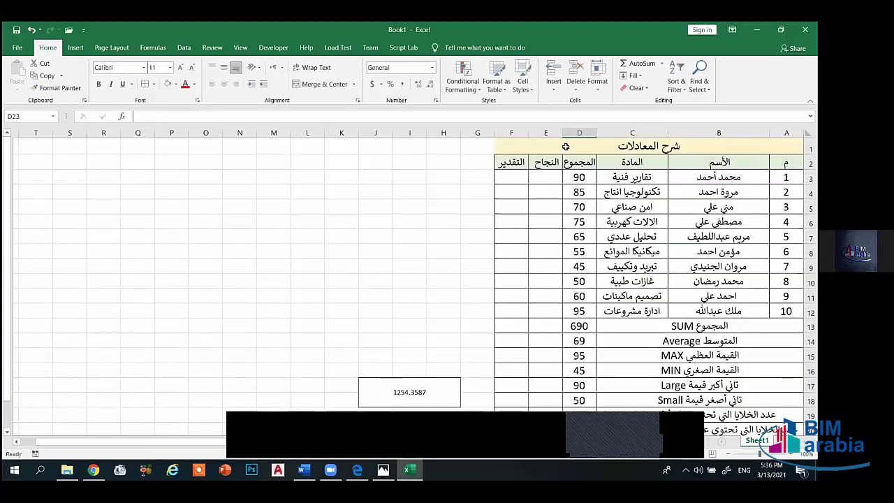
pyautogui.moveTo(561, 132); pyautogui.dragTo(545, 132)
pyautogui.scroll(-5, 589, 234)
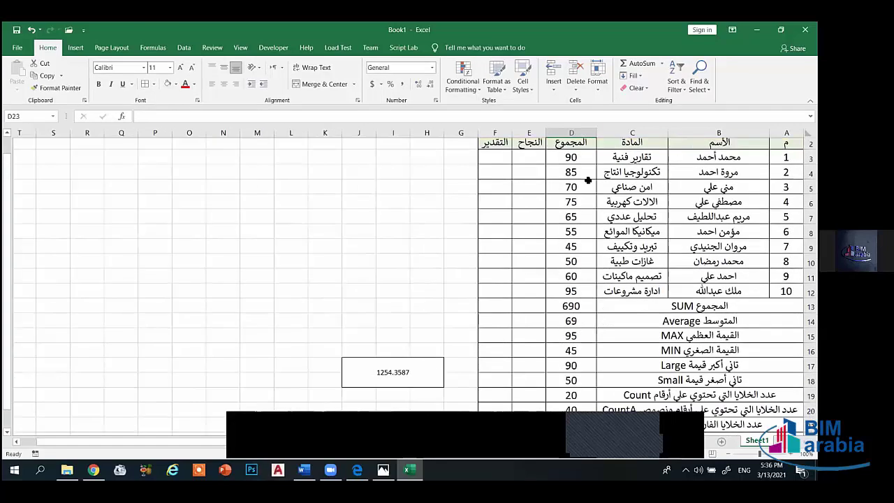
pyautogui.click(589, 234)
pyautogui.scroll(4, 590, 245)
pyautogui.scroll(-2, 575, 318)
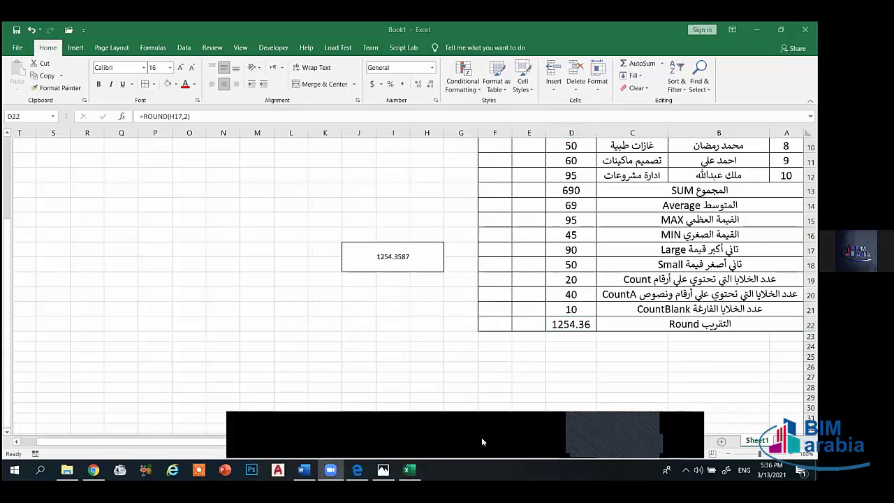
pyautogui.click(547, 330)
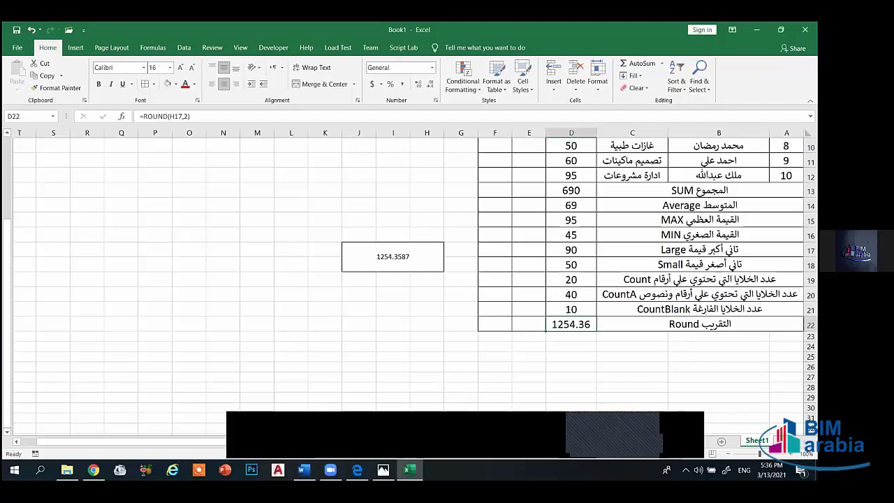
# - Merge and center rows 23–24 across the table columns and enlarge their font
pyautogui.moveTo(786, 337); pyautogui.dragTo(498, 346)
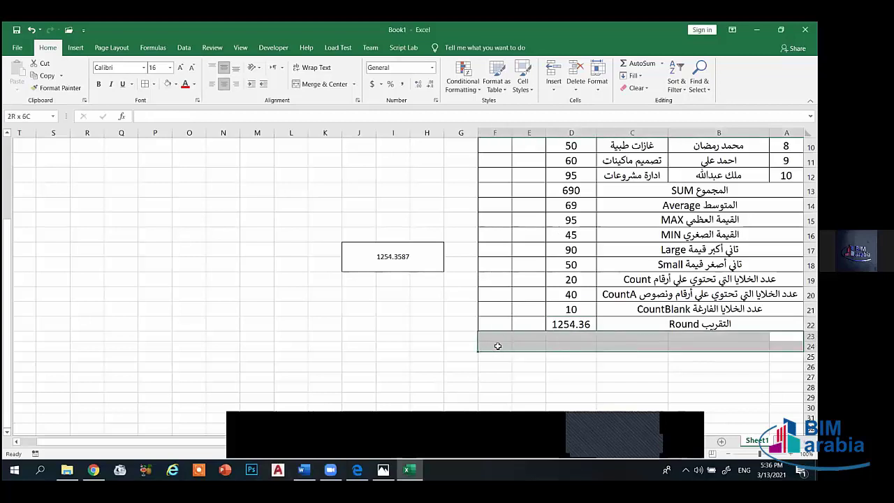
pyautogui.click(324, 84)
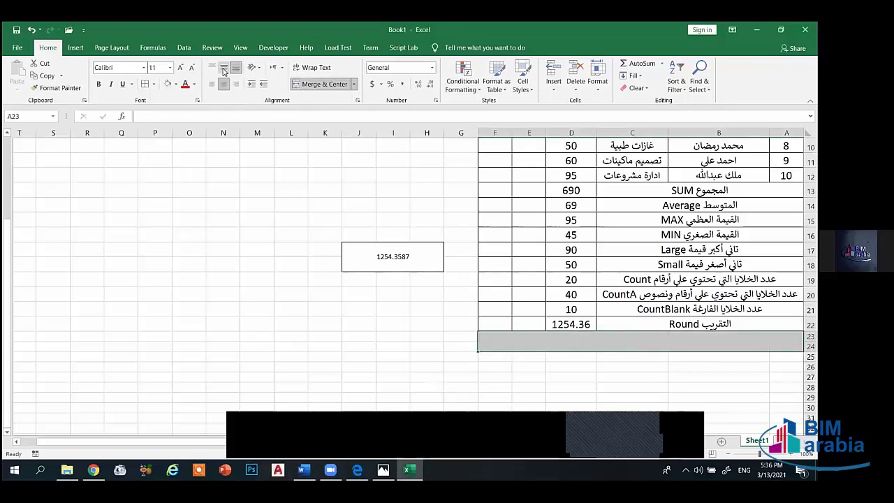
pyautogui.click(224, 68)
pyautogui.click(180, 67)
pyautogui.click(180, 67)
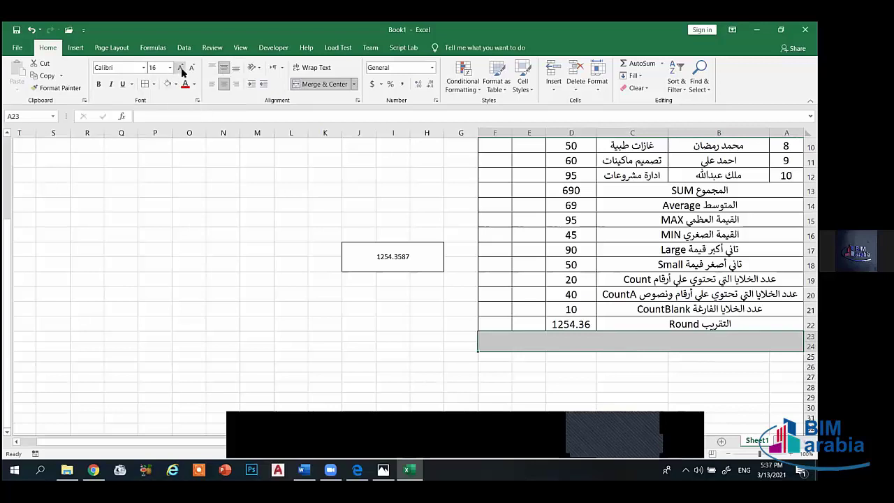
pyautogui.click(181, 67)
# - Merge and center row 25 across the table columns with 16-point text
pyautogui.click(629, 356)
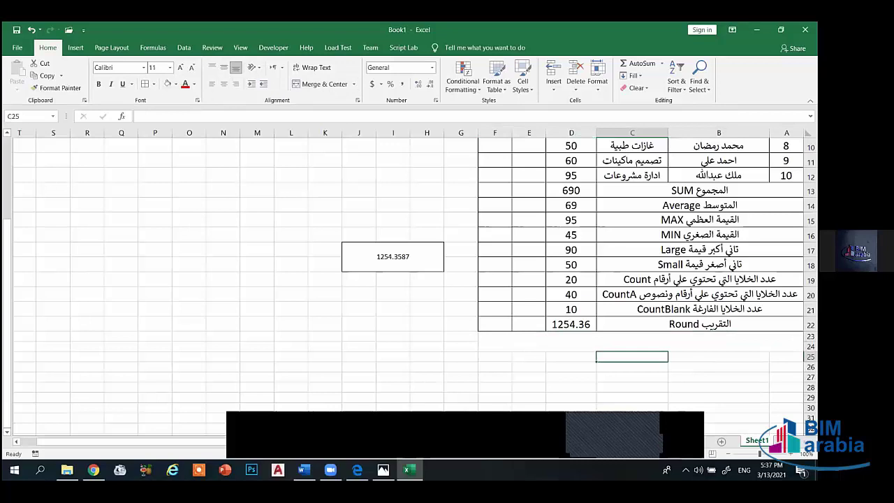
pyautogui.moveTo(785, 356); pyautogui.dragTo(498, 356)
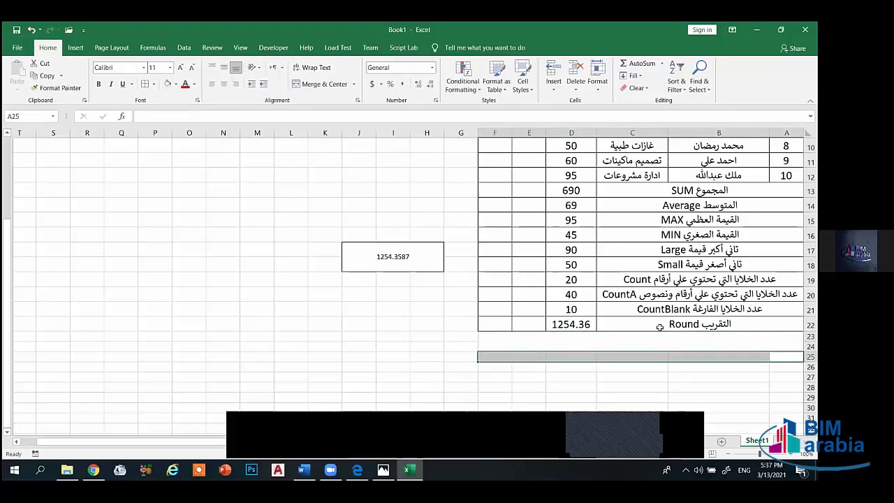
pyautogui.click(224, 67)
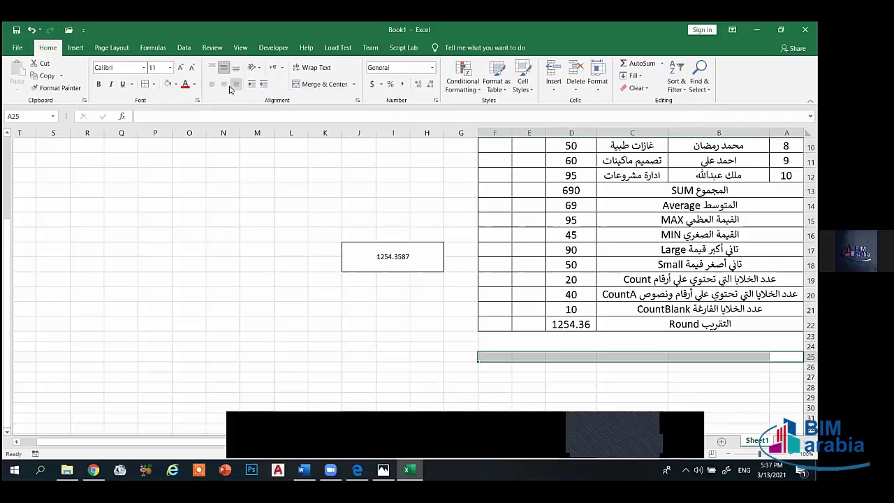
pyautogui.click(315, 84)
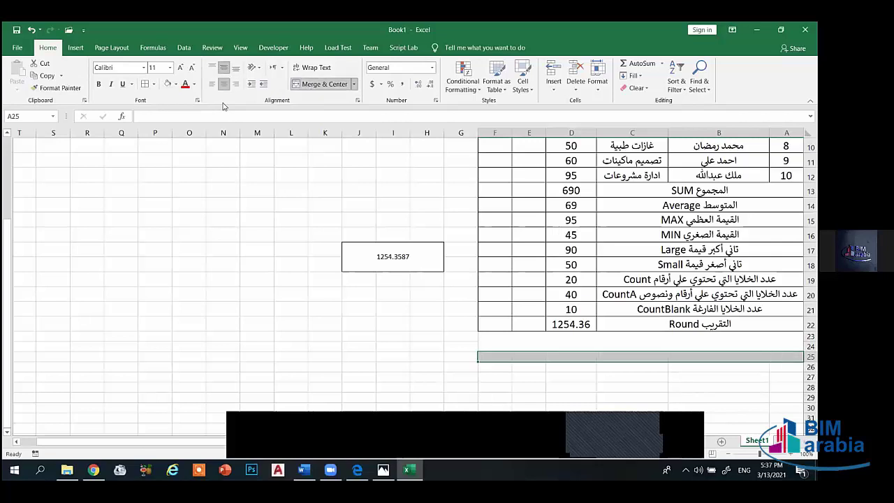
pyautogui.click(154, 67)
pyautogui.write('16')
pyautogui.press('Return')
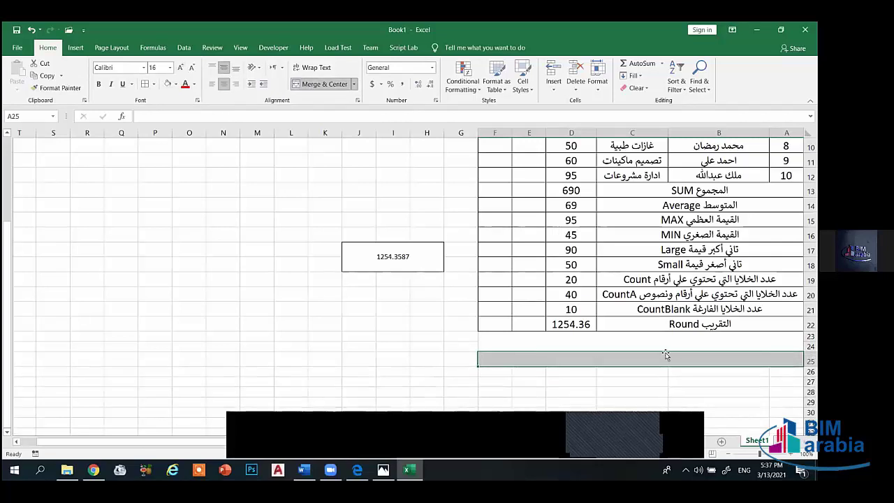
# - Add all borders to rows 23–25, then unmerge the cells and undo that formatting
pyautogui.moveTo(677, 340); pyautogui.dragTo(668, 359)
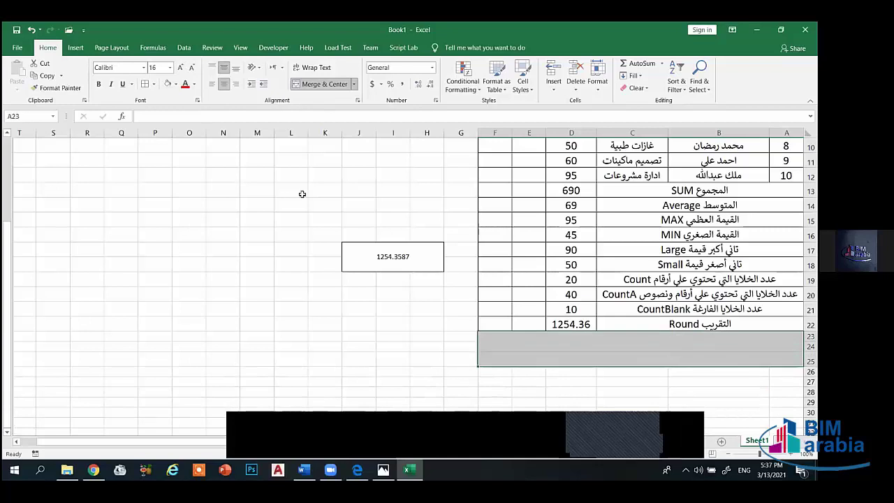
pyautogui.click(154, 84)
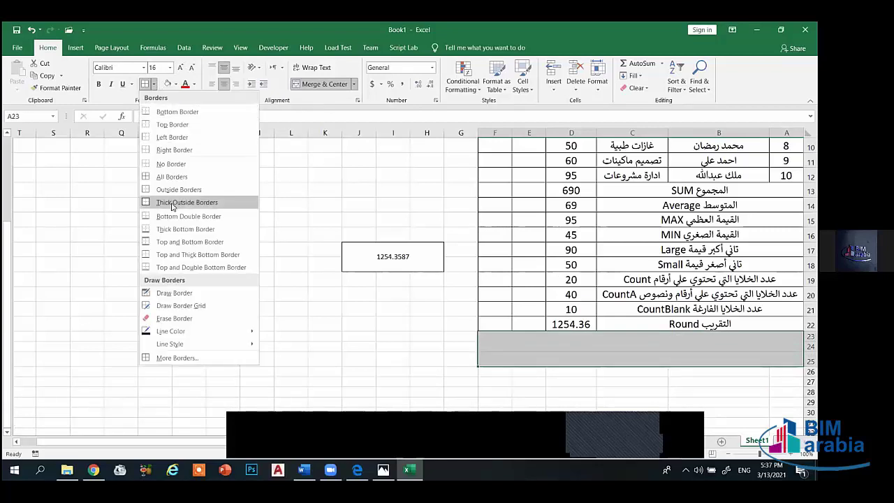
pyautogui.click(171, 177)
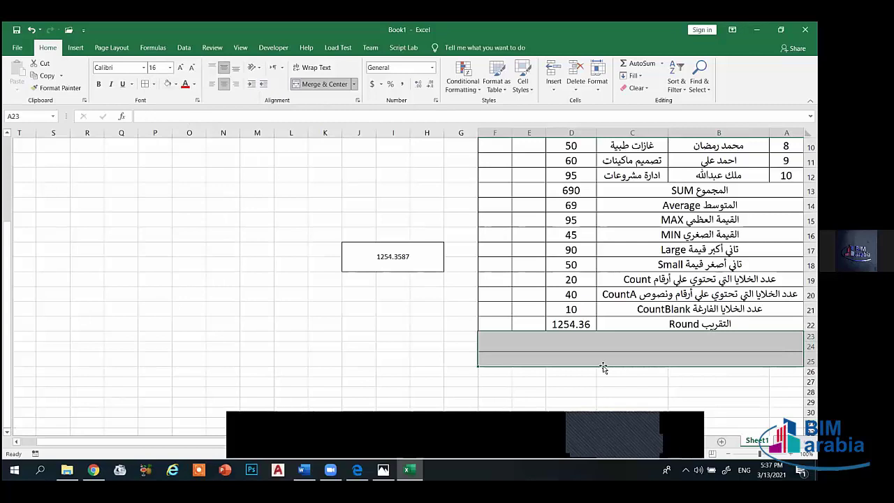
pyautogui.click(635, 374)
pyautogui.click(575, 336)
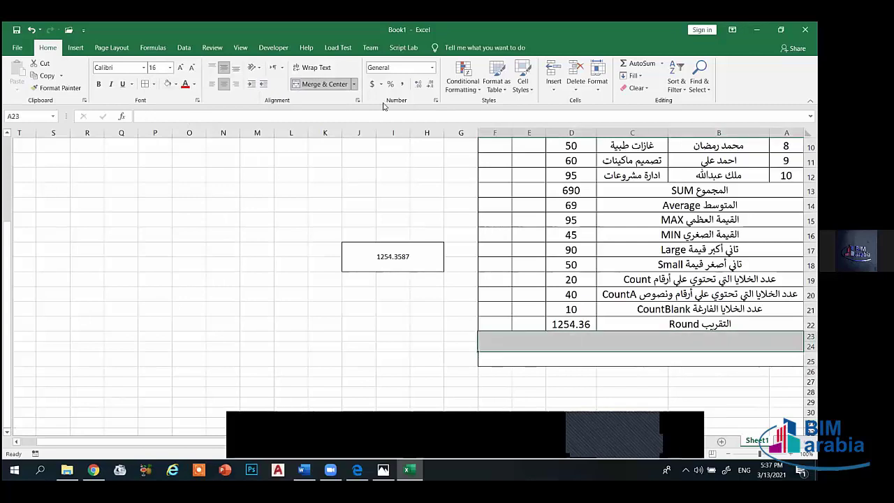
pyautogui.click(311, 85)
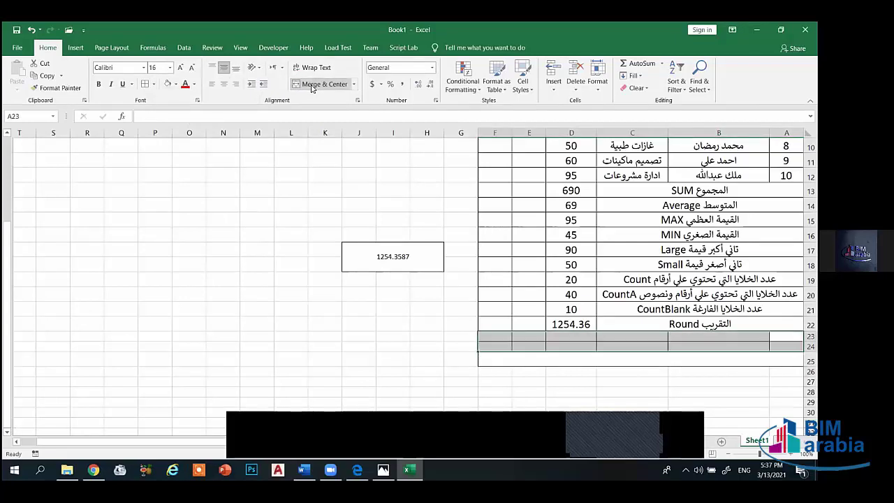
pyautogui.click(614, 359)
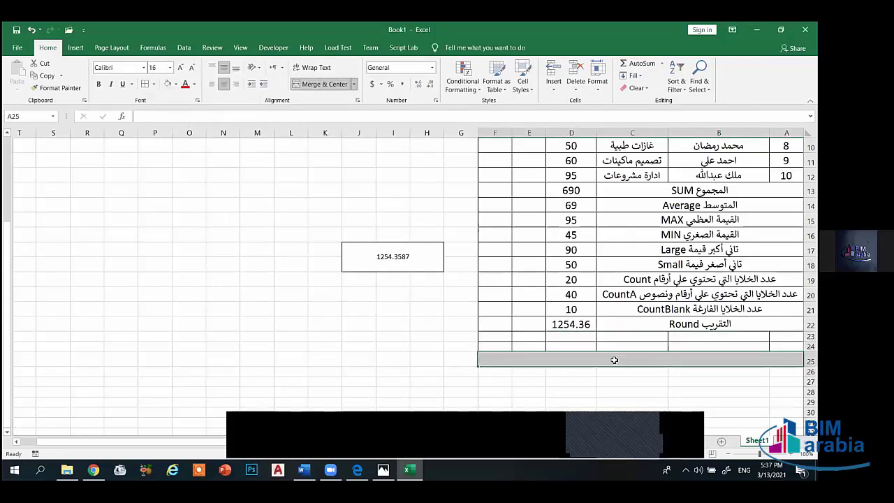
pyautogui.click(315, 84)
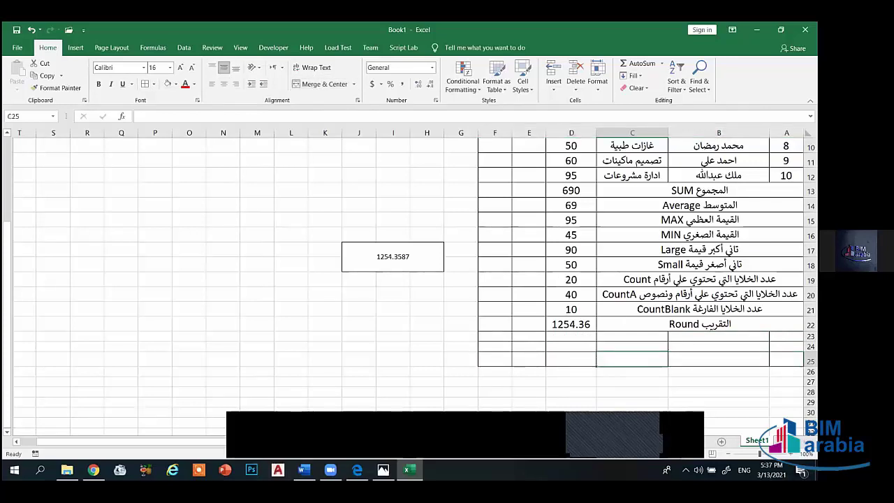
pyautogui.moveTo(786, 359); pyautogui.dragTo(583, 358)
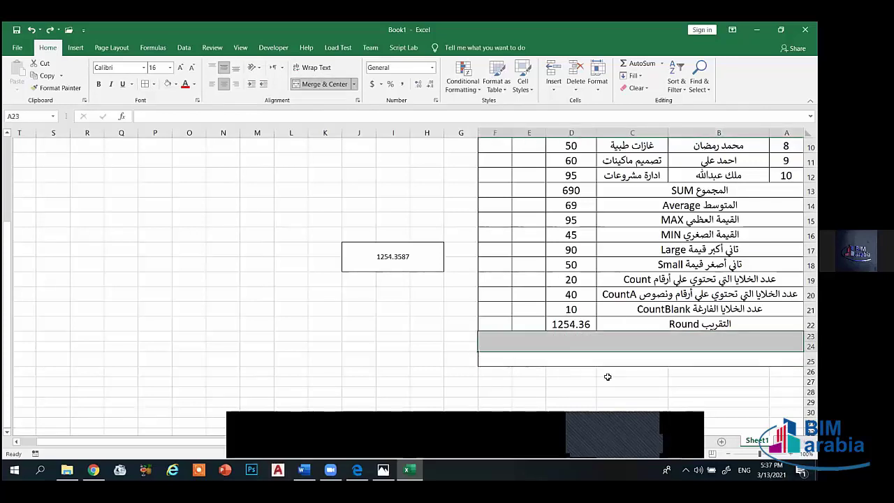
pyautogui.hotkey('ctrl', 'z')
pyautogui.hotkey('ctrl', 'z')
pyautogui.hotkey('ctrl', 'z')
pyautogui.hotkey('ctrl', 'z')
pyautogui.hotkey('ctrl', 'z')
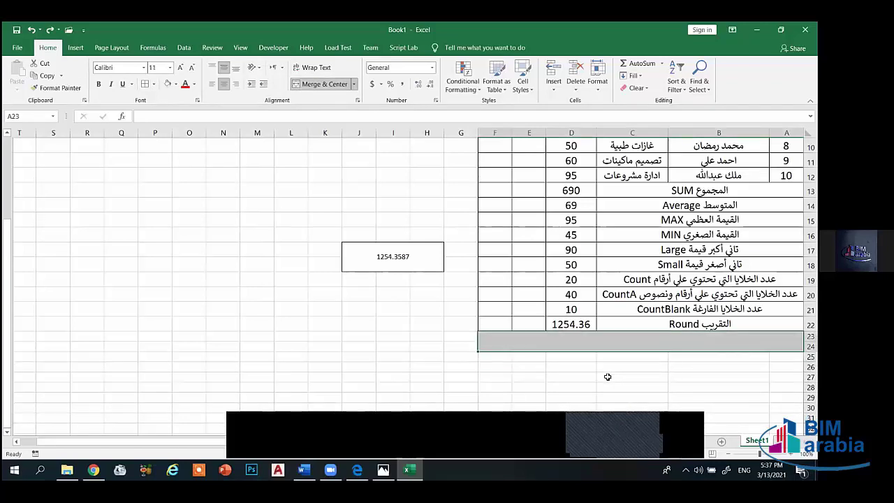
pyautogui.hotkey('ctrl', 'z')
pyautogui.hotkey('ctrl', 'z')
pyautogui.click(681, 376)
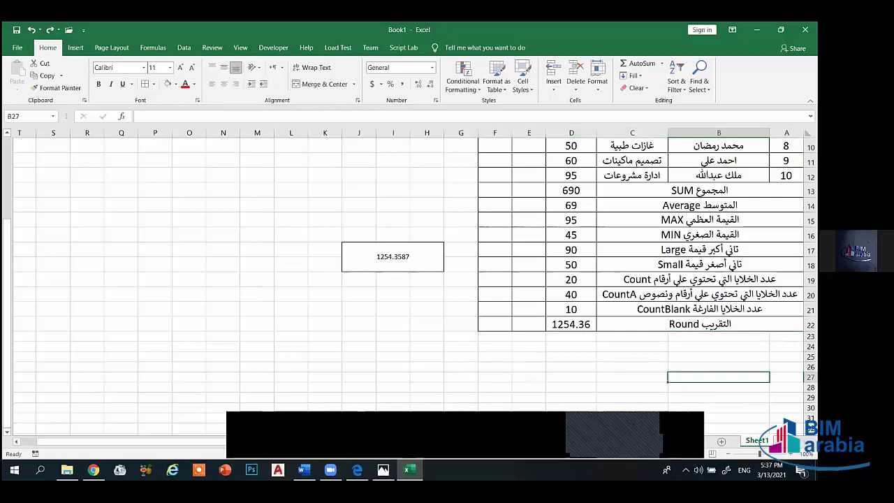
# - Give rows 23–24 All Borders and 16-point text, then merge row 23's label cells
pyautogui.moveTo(783, 338); pyautogui.dragTo(495, 343)
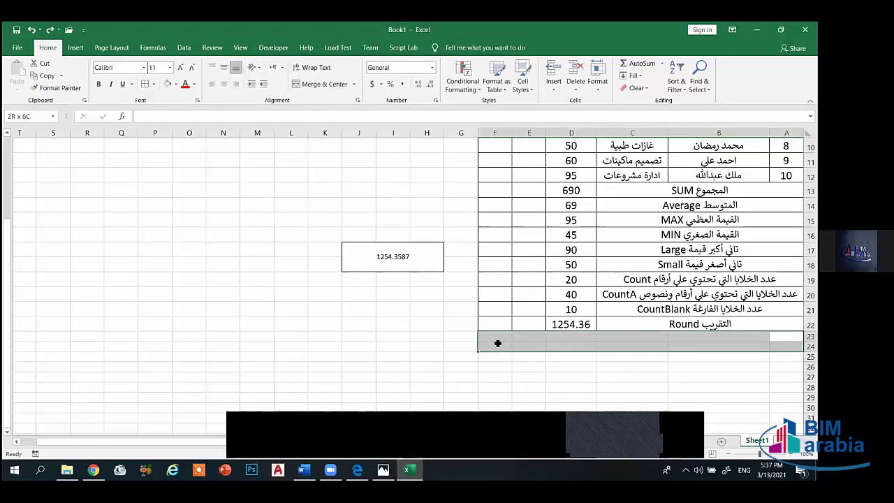
pyautogui.click(154, 84)
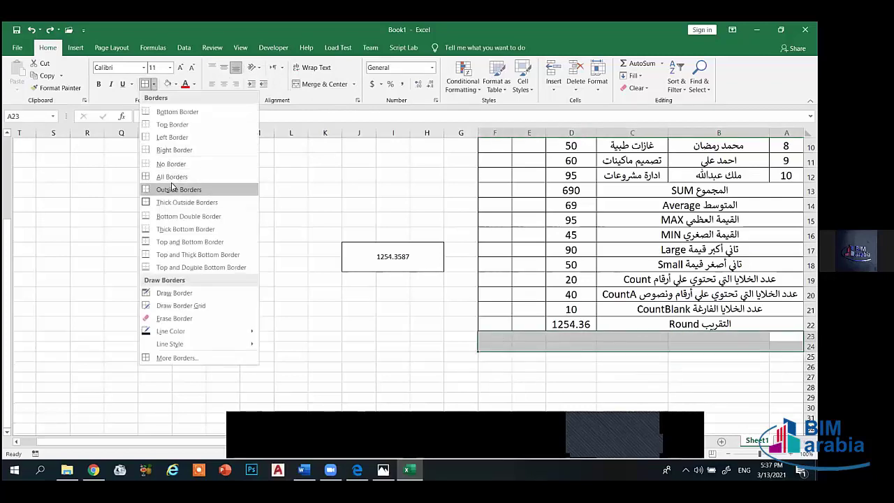
pyautogui.click(172, 178)
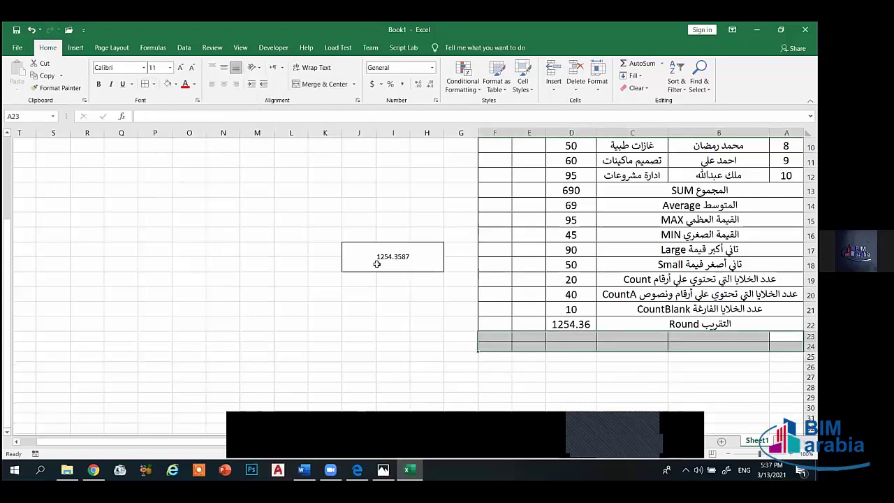
pyautogui.click(180, 67)
pyautogui.click(180, 67)
pyautogui.click(180, 67)
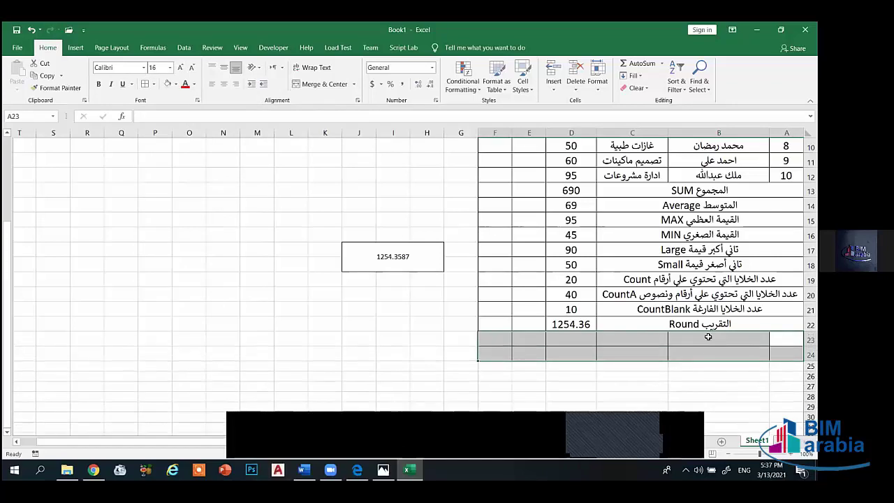
pyautogui.moveTo(726, 338); pyautogui.dragTo(632, 338)
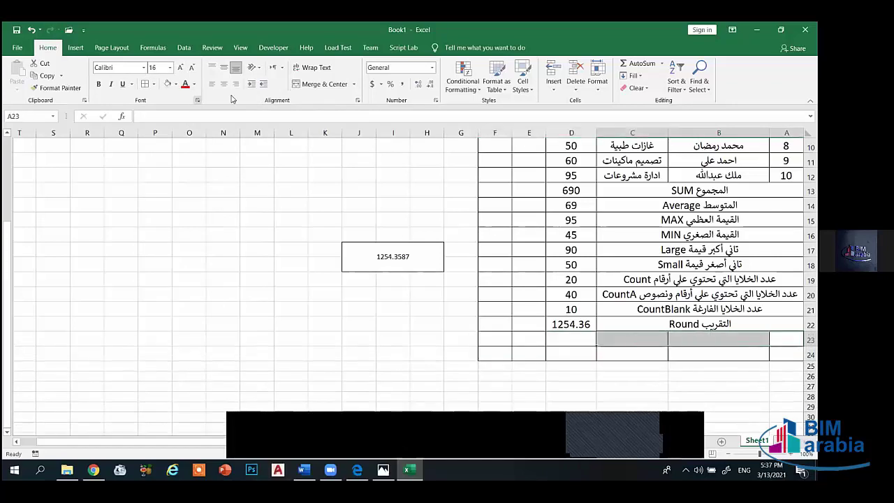
pyautogui.click(319, 84)
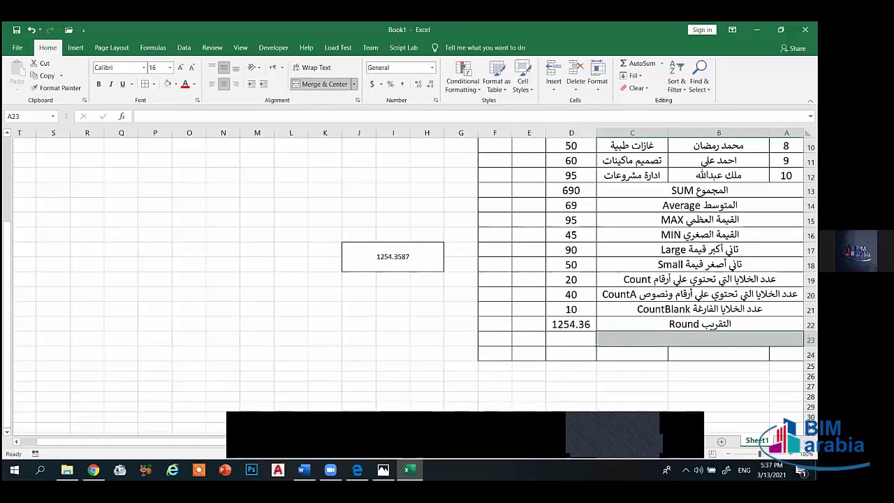
# - Label the merged row 23 cell 'Roundup'
pyautogui.moveTo(786, 354); pyautogui.dragTo(632, 354)
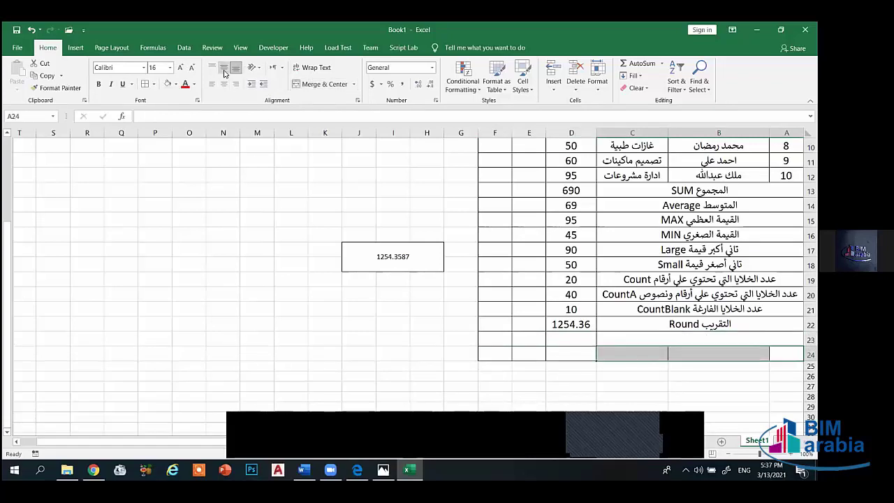
pyautogui.click(679, 340)
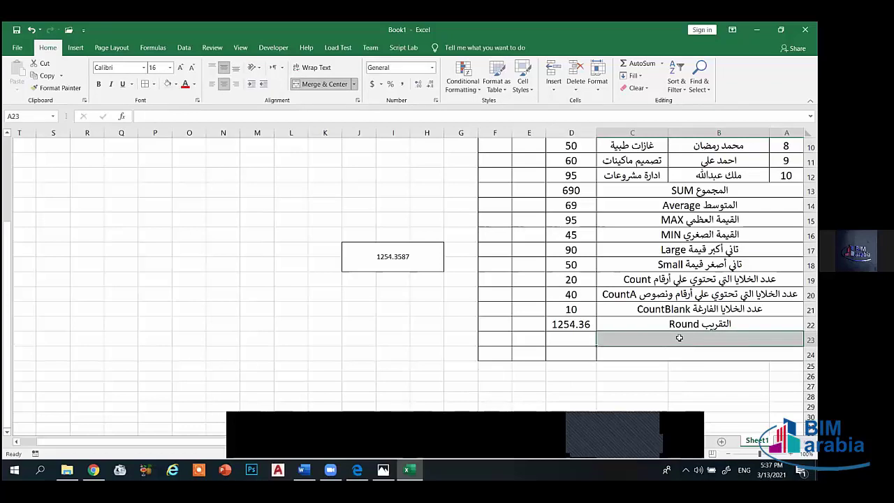
pyautogui.hotkey('alt', 'shift')
pyautogui.write('ق')
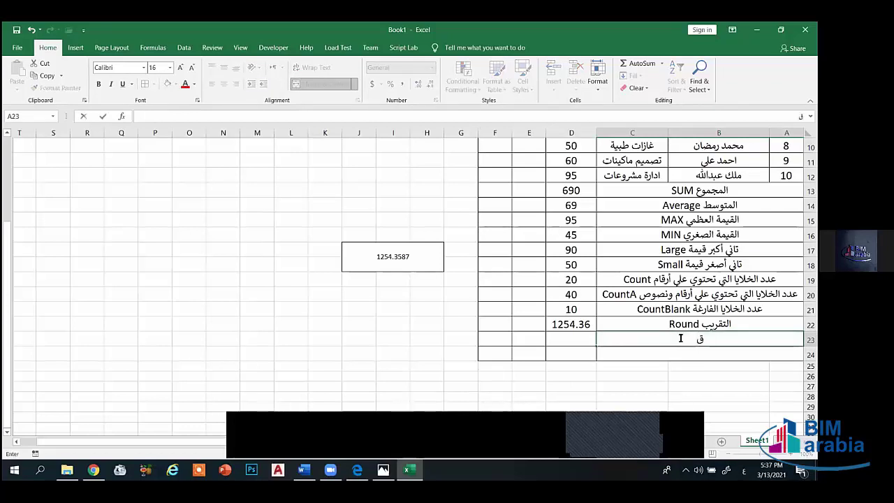
pyautogui.write('Ro')
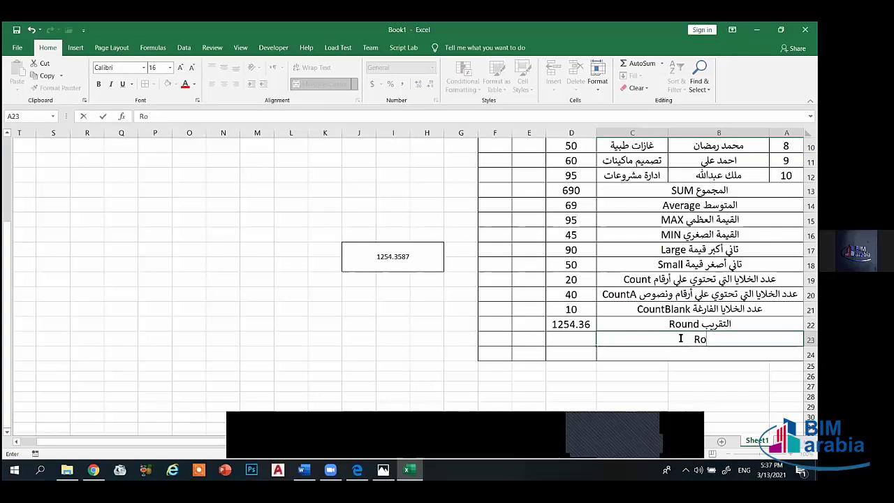
pyautogui.write('undU')
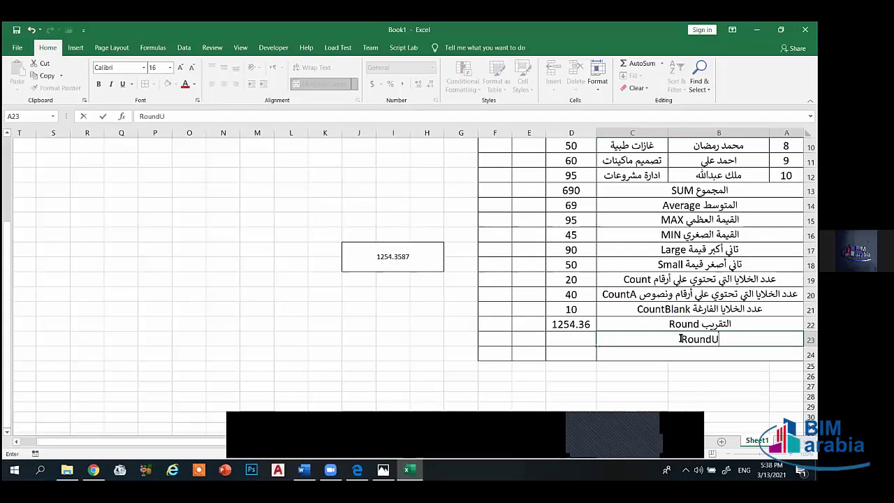
pyautogui.press('BackSpace')
pyautogui.write('up')
pyautogui.press('Return')
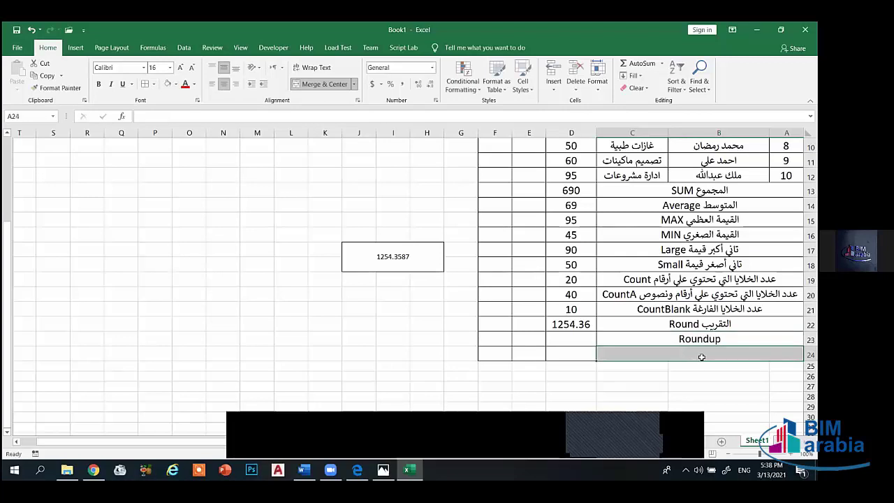
# - Label the row 24 cell 'Rounddown'
pyautogui.write('Rou')
pyautogui.press('Return')
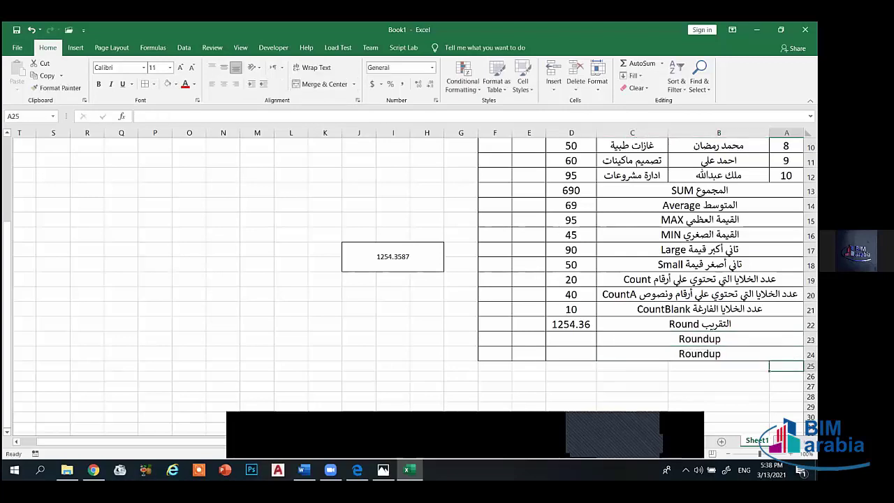
pyautogui.click(702, 354)
pyautogui.press('F2')
pyautogui.press('BackSpace')
pyautogui.press('BackSpace')
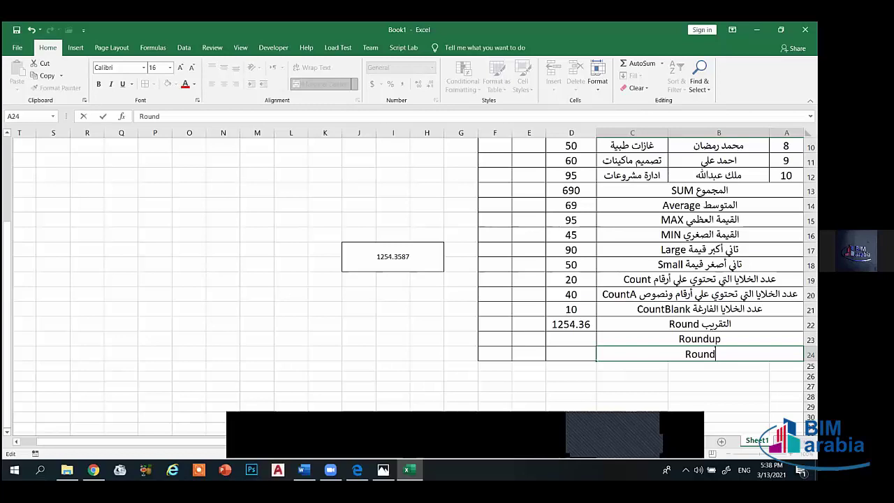
pyautogui.write('down')
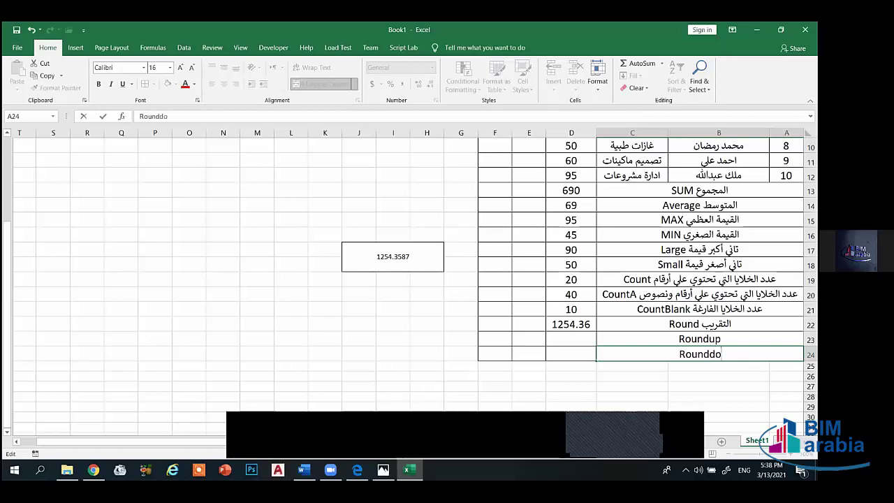
pyautogui.click(722, 341)
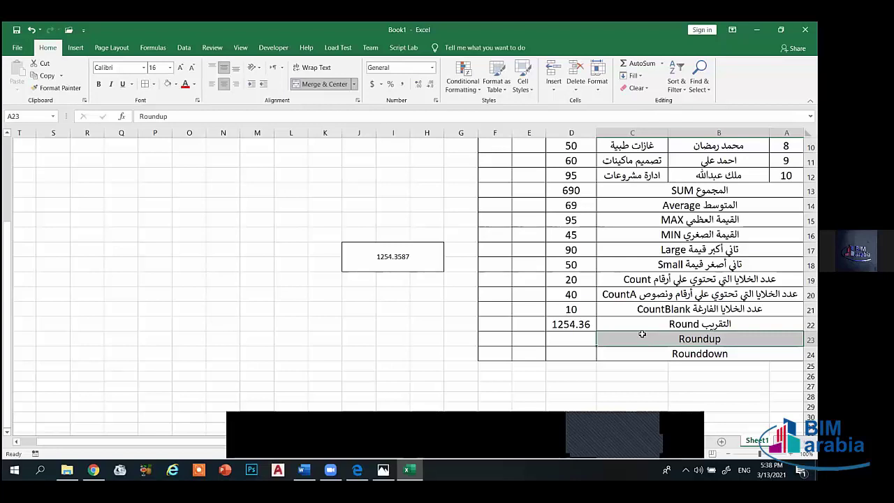
pyautogui.click(555, 340)
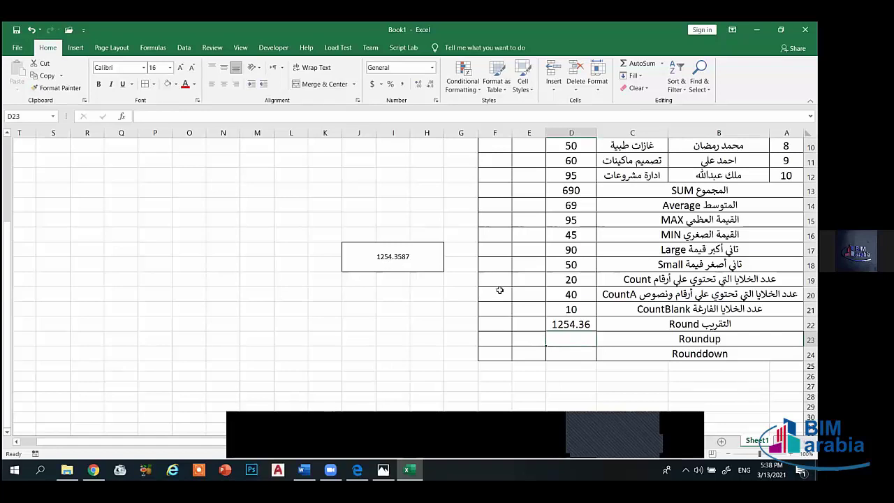
# - Enter =ROUNDUP(H17,1) in D23, giving 1254.4
pyautogui.write('=')
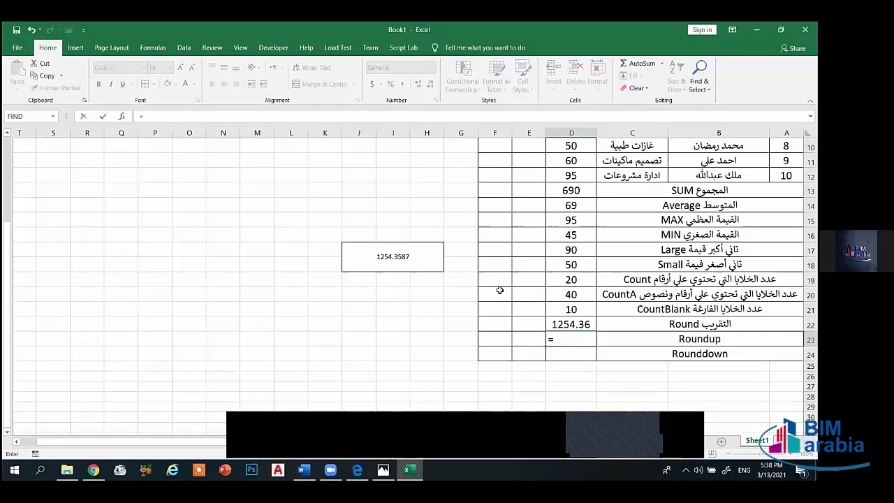
pyautogui.write('round')
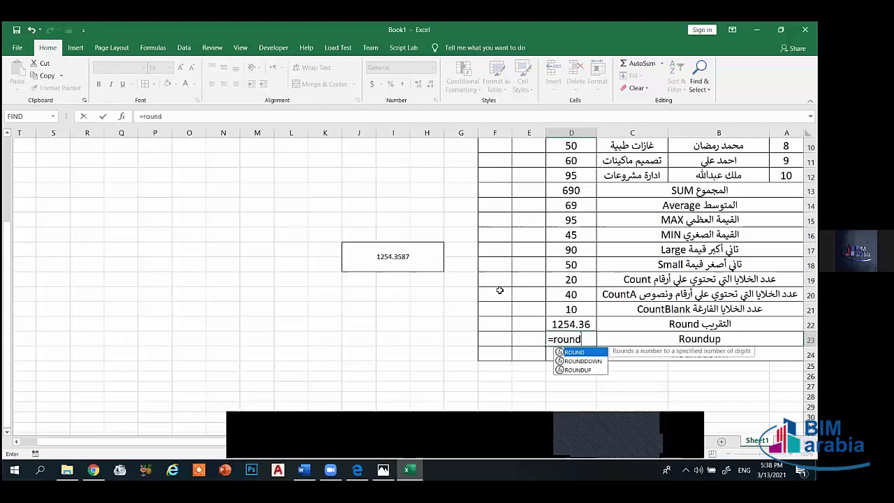
pyautogui.write('up(')
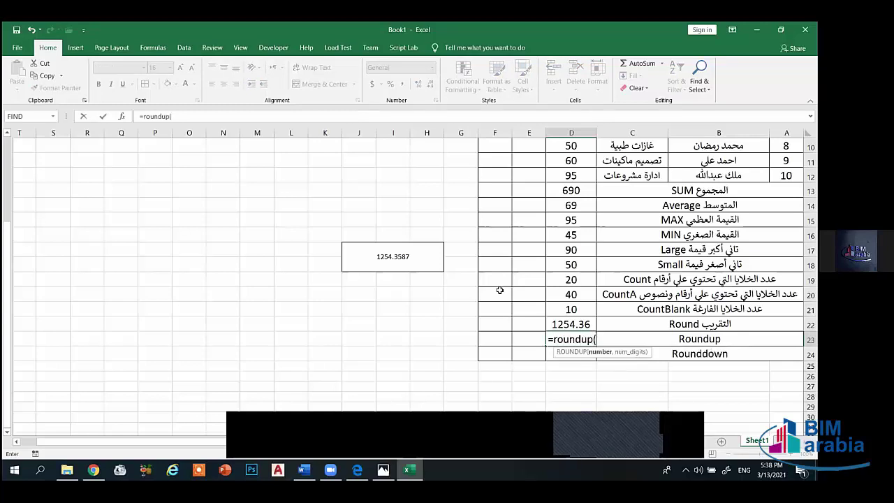
pyautogui.click(380, 257)
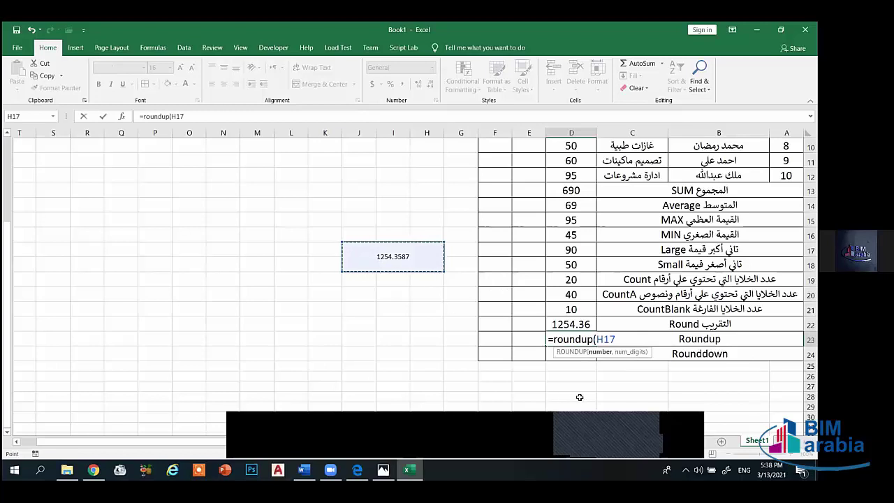
pyautogui.write(',')
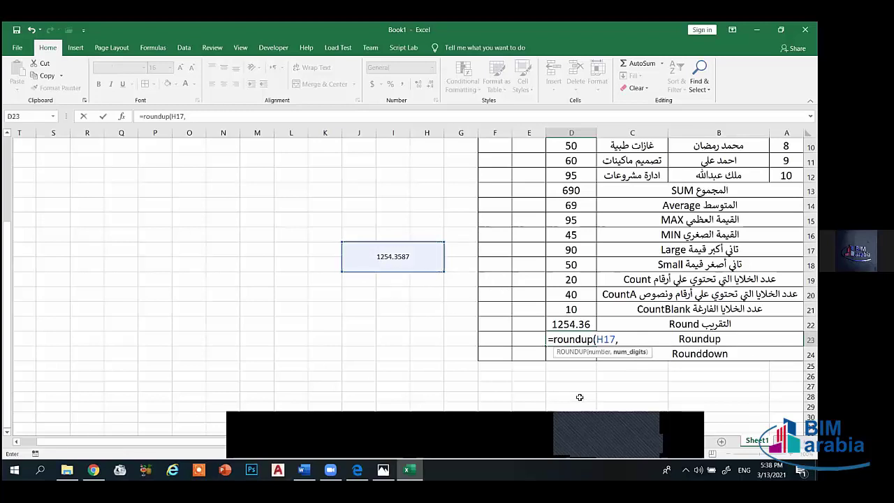
pyautogui.write('1)')
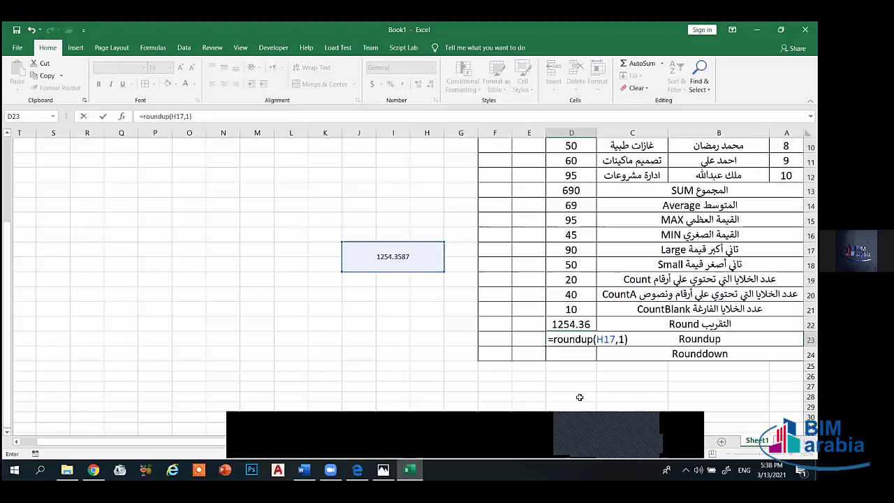
pyautogui.press('Return')
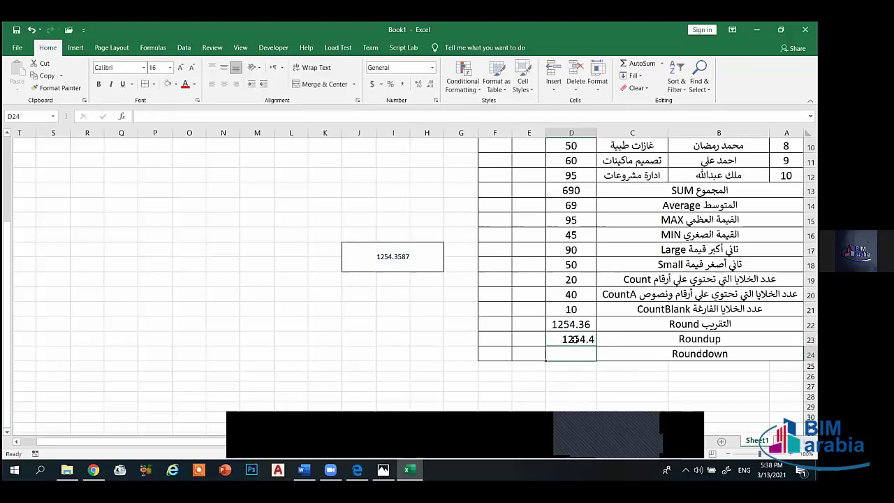
# - Redo D23 as =ROUNDUP(H17,3) so it shows 1254.36
pyautogui.click(571, 339)
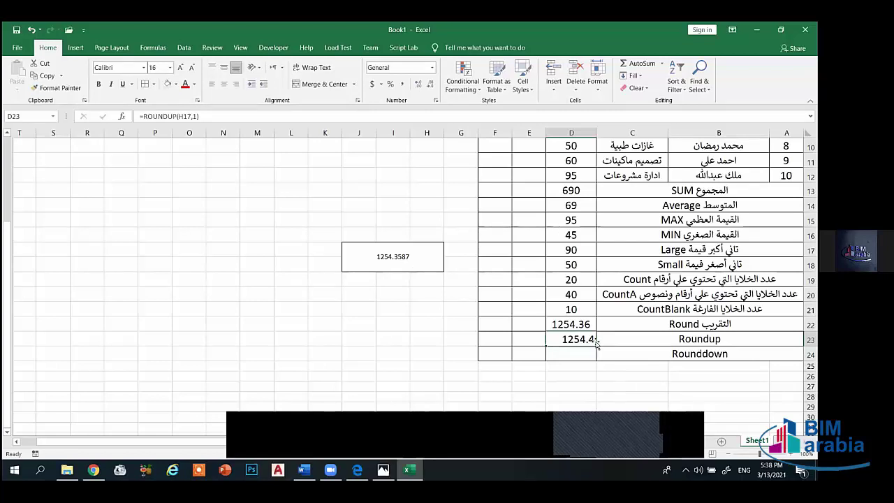
pyautogui.write('=rou')
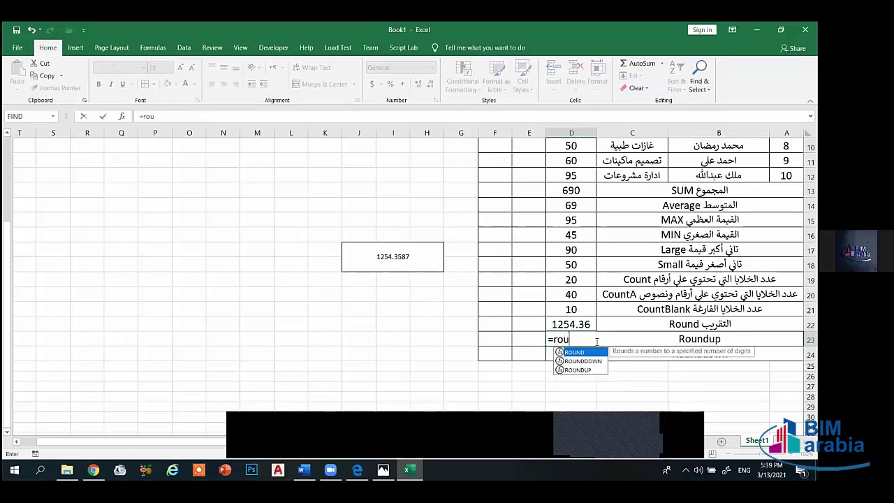
pyautogui.write('ndup')
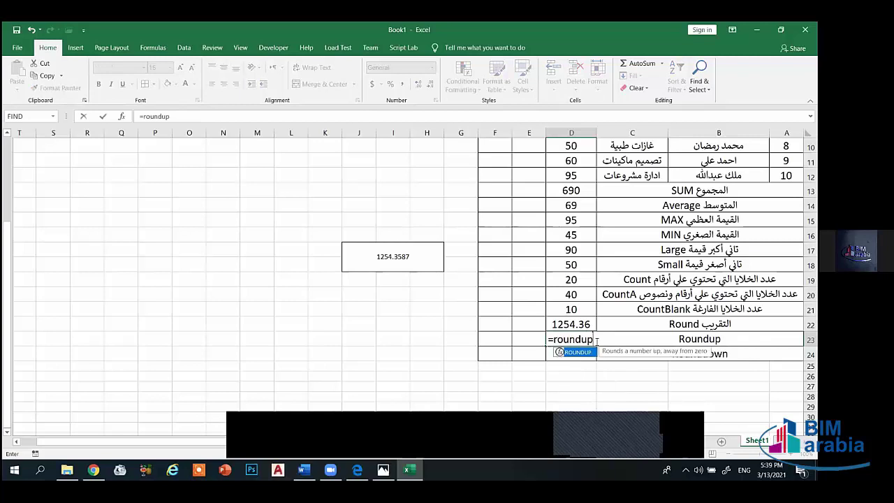
pyautogui.write('(')
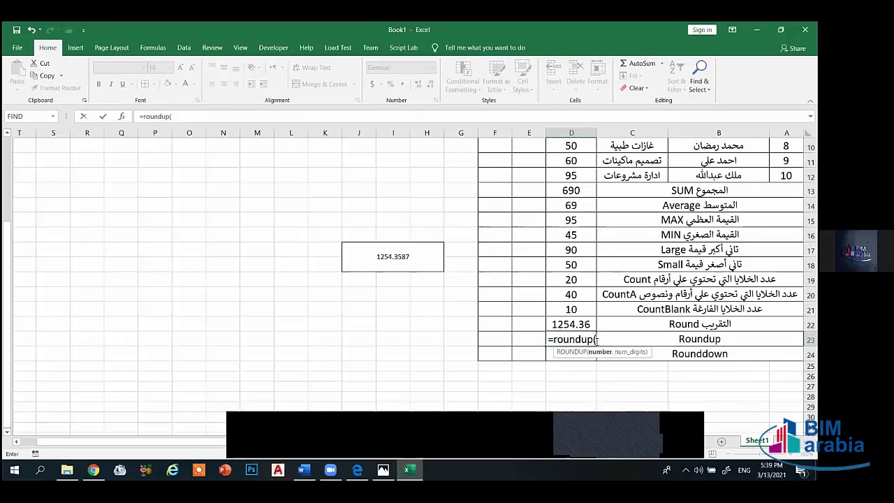
pyautogui.click(412, 257)
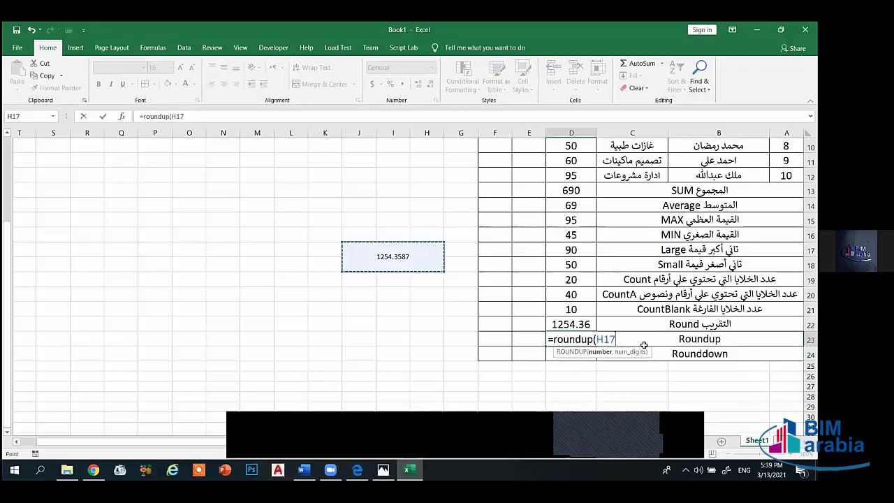
pyautogui.write(',3')
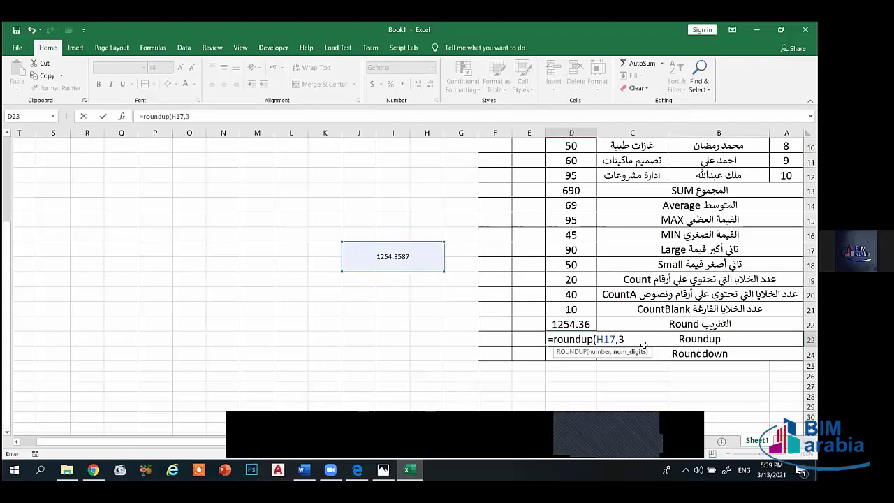
pyautogui.write(')')
pyautogui.press('Return')
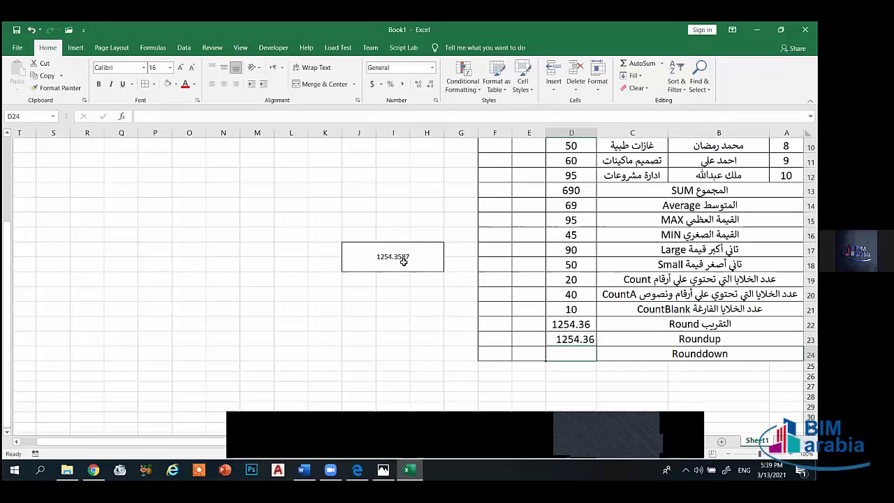
pyautogui.click(580, 340)
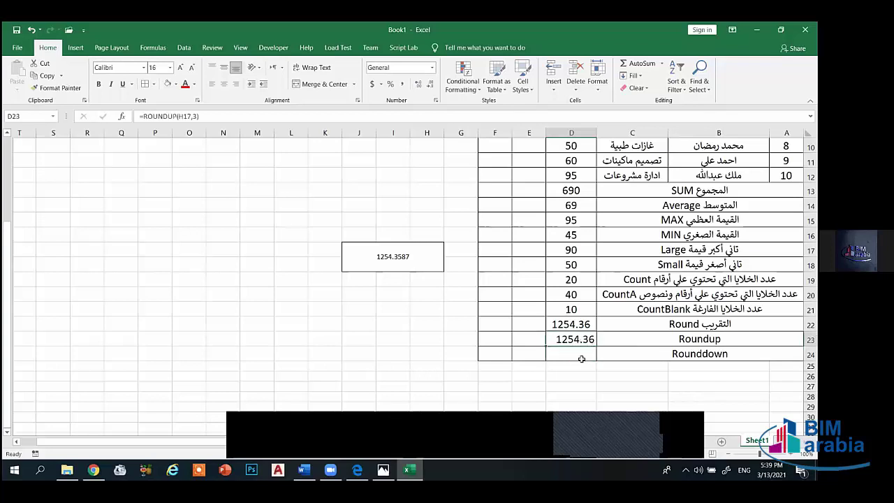
pyautogui.click(581, 352)
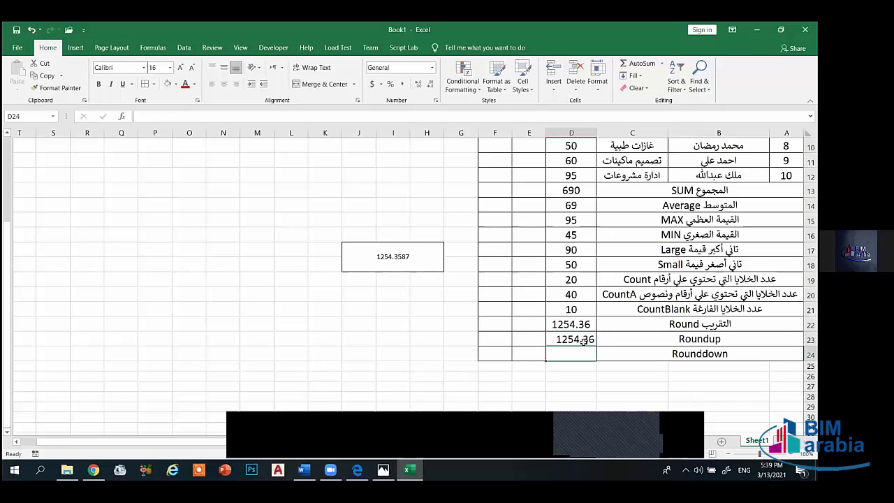
# - Enter =ROUNDDOWN(H17,2) in D24, showing 1254.35, and select D22:D24
pyautogui.write('=')
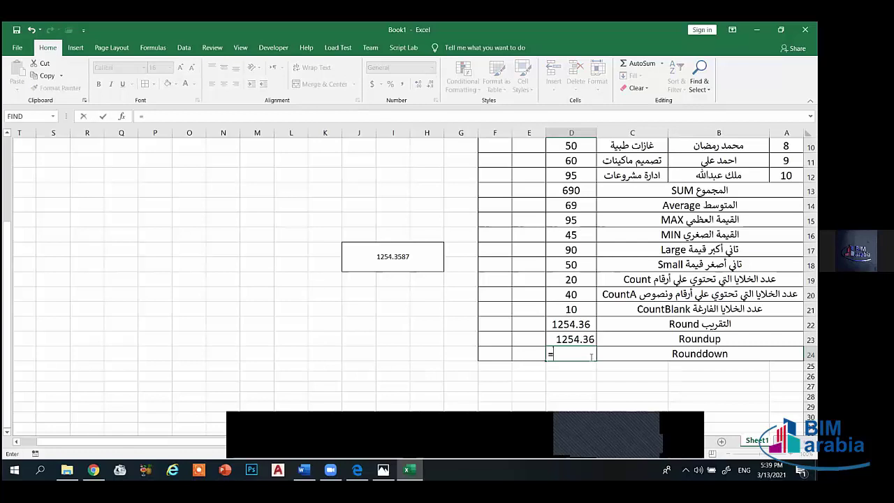
pyautogui.write('roun')
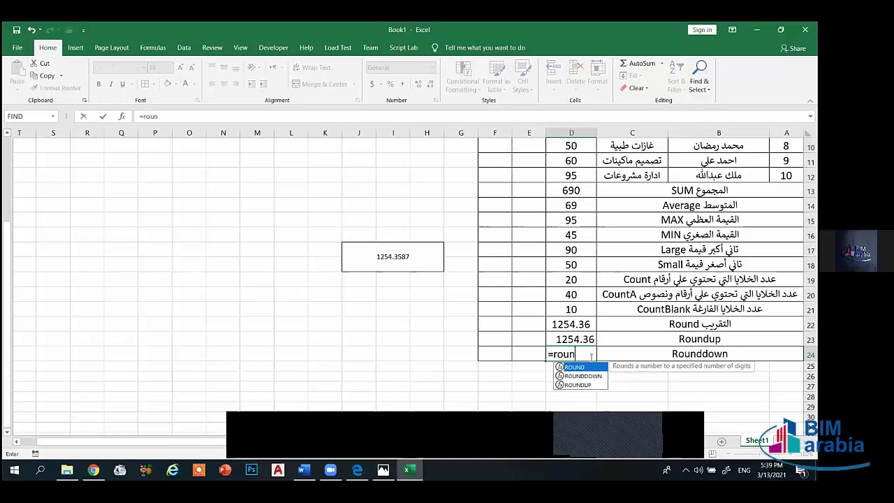
pyautogui.write('ddown')
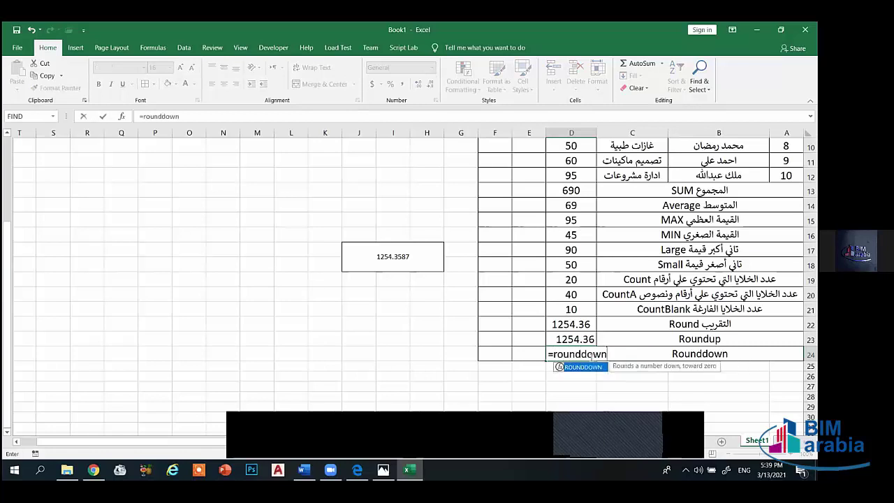
pyautogui.write('(')
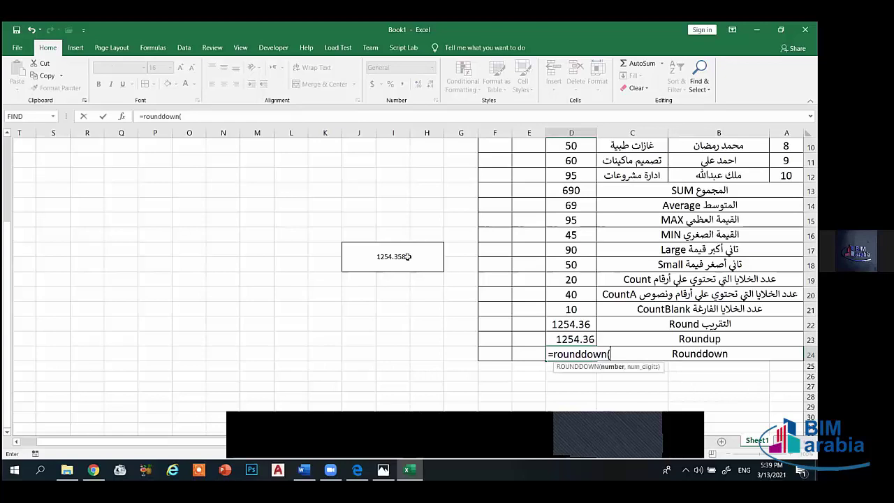
pyautogui.click(409, 256)
pyautogui.write(',2')
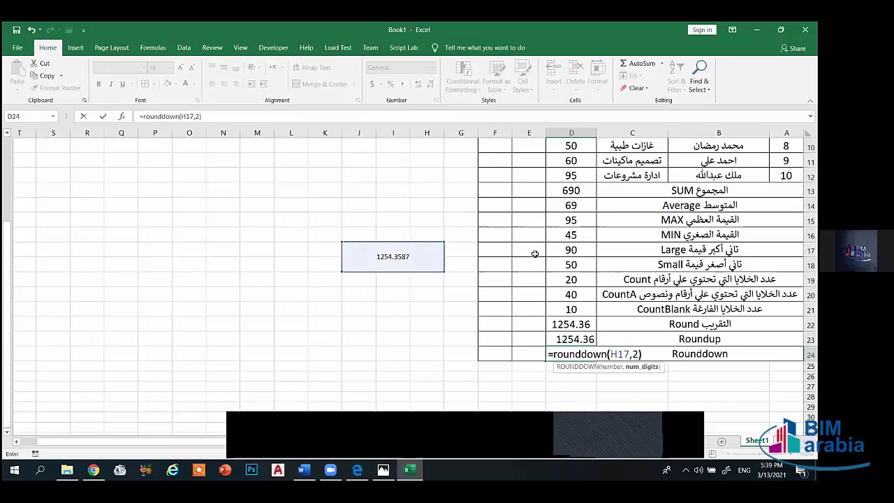
pyautogui.press('Return')
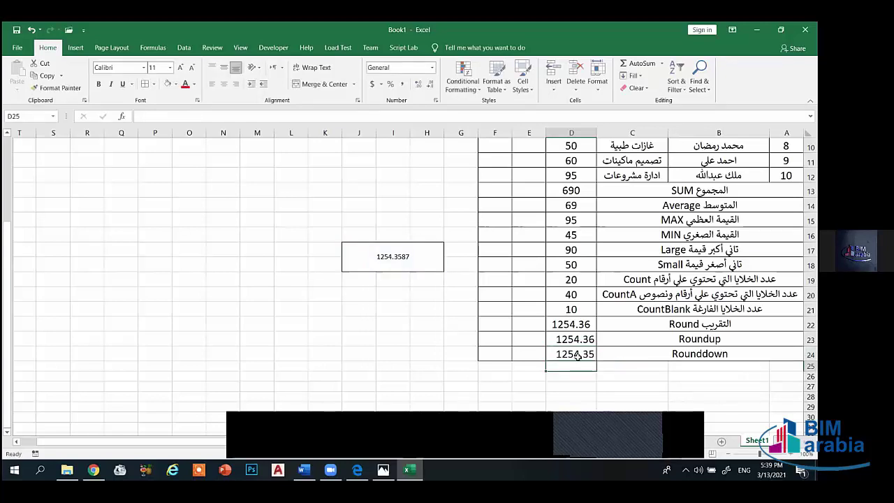
pyautogui.click(577, 355)
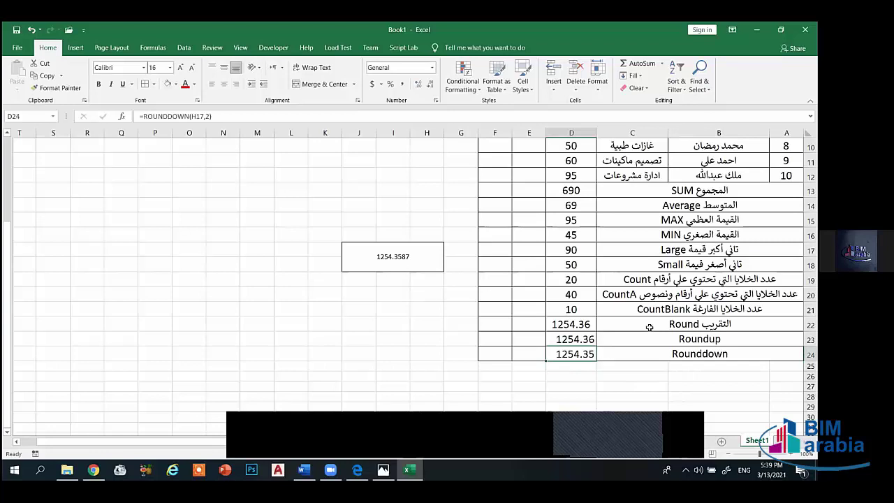
pyautogui.moveTo(592, 326); pyautogui.dragTo(582, 355)
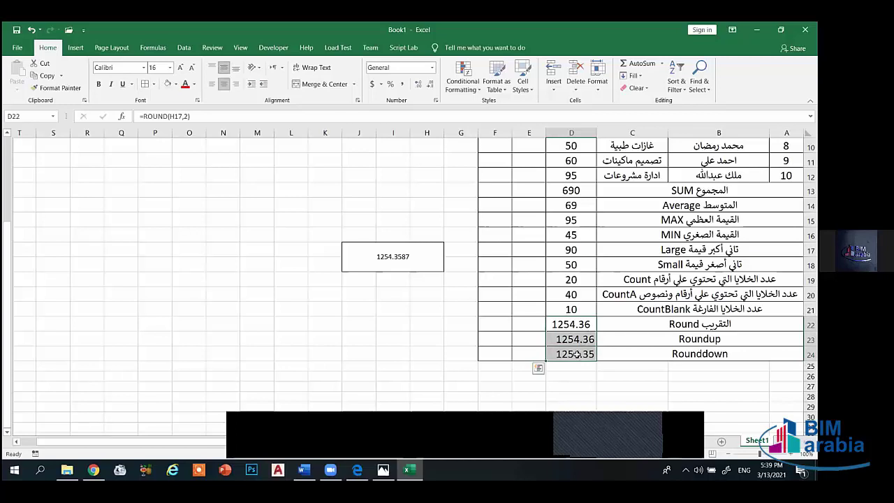
# - Centre the rounding results in D22:D24 horizontally
pyautogui.click(235, 84)
pyautogui.click(224, 83)
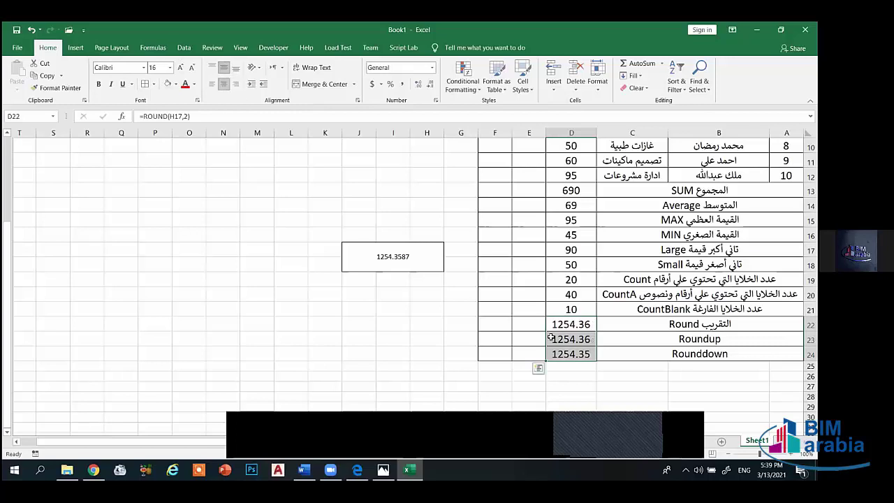
pyautogui.click(538, 339)
# - Review the ROUND, ROUNDUP and ROUNDDOWN formulas against the source 1254.3587
pyautogui.click(577, 327)
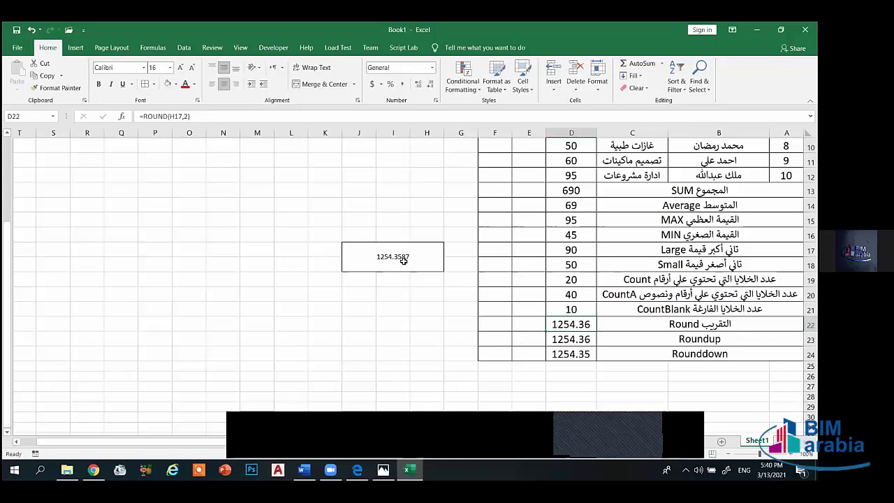
pyautogui.click(710, 341)
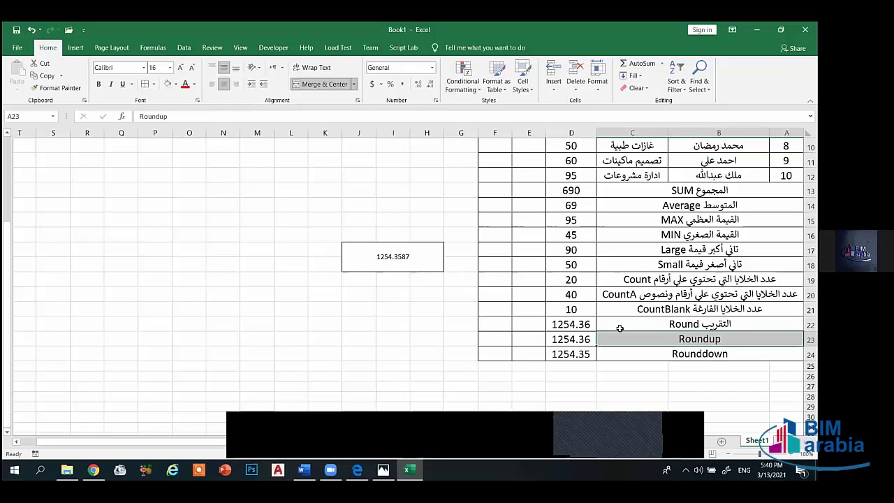
pyautogui.click(690, 354)
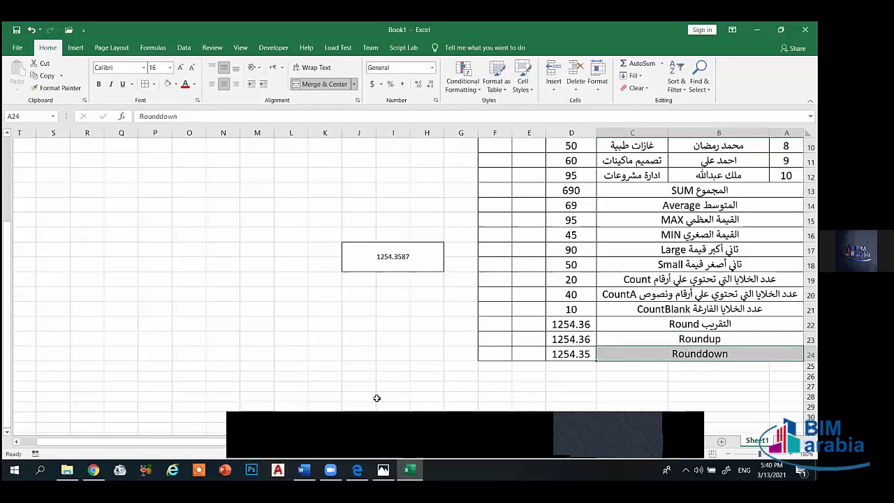
pyautogui.click(397, 258)
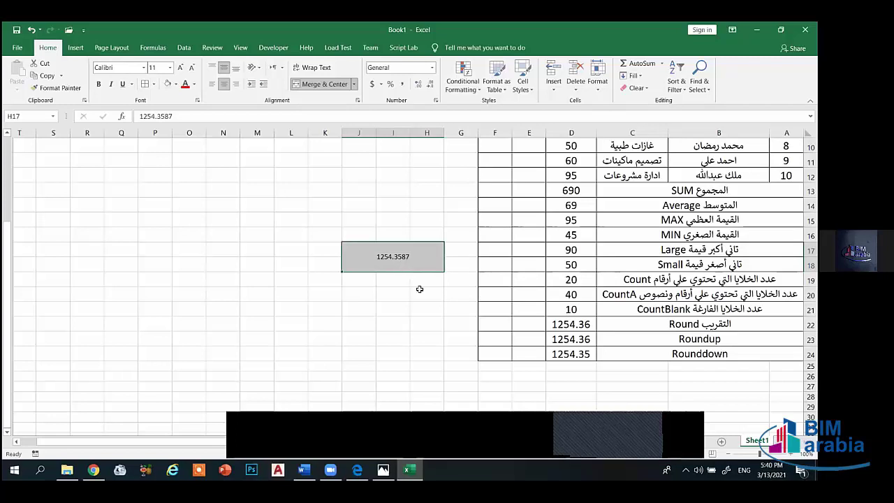
pyautogui.click(573, 343)
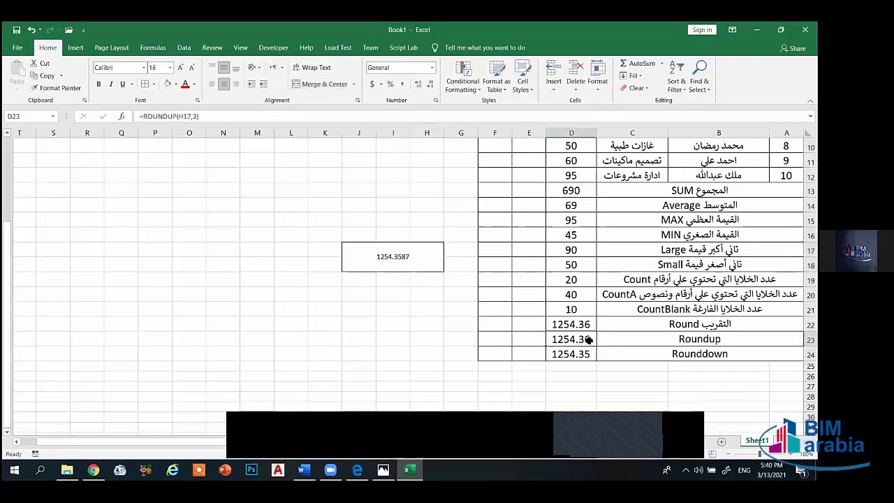
pyautogui.click(581, 357)
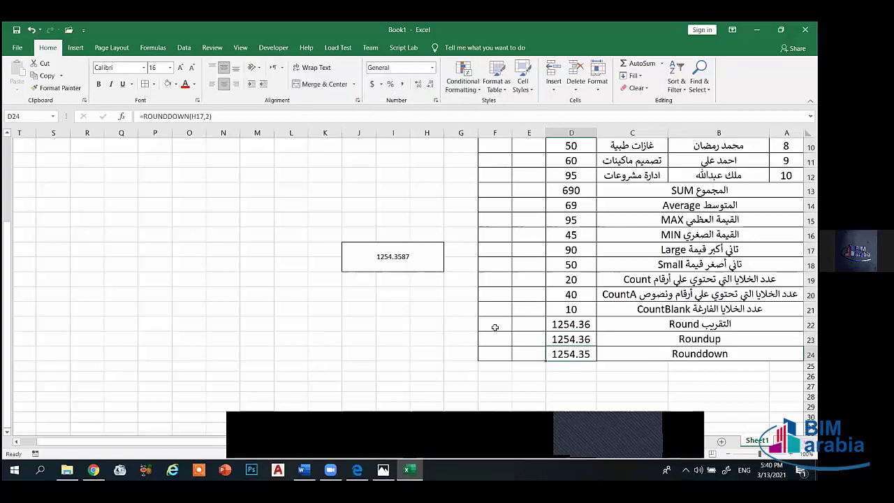
# - Merge E22:F24 and paste a copy of 1254.3587 into it
pyautogui.moveTo(494, 324); pyautogui.dragTo(524, 353)
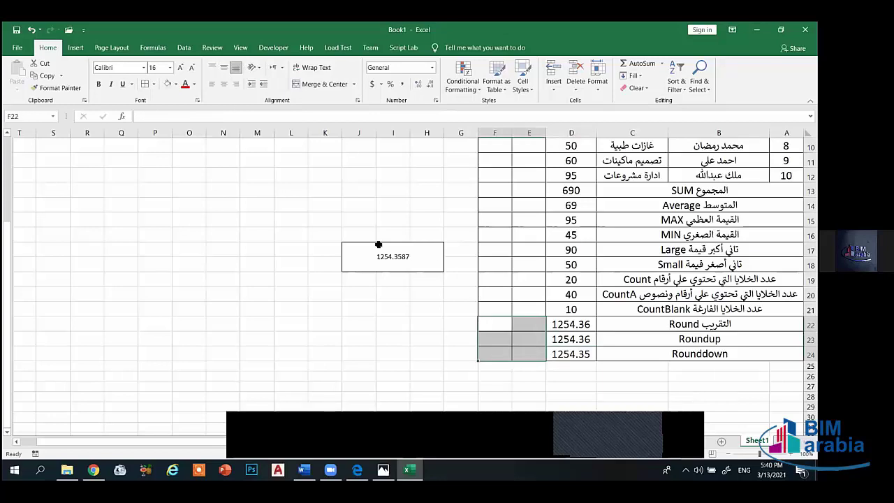
pyautogui.click(320, 83)
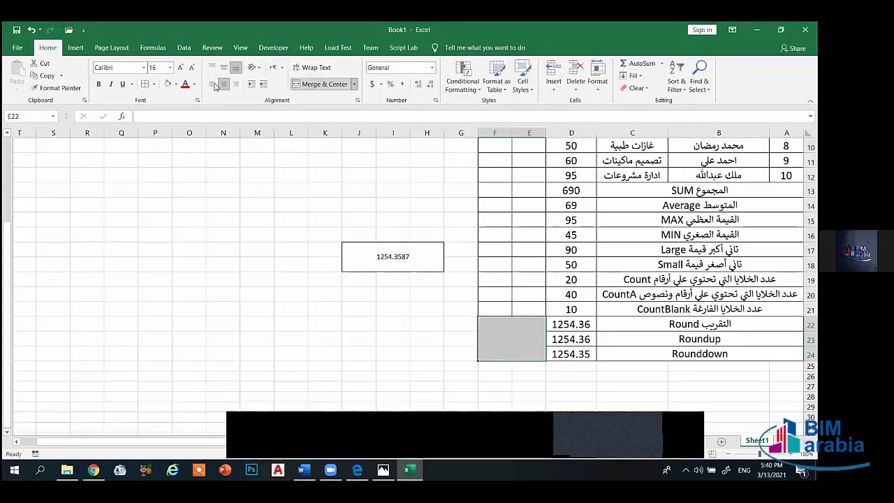
pyautogui.click(403, 257)
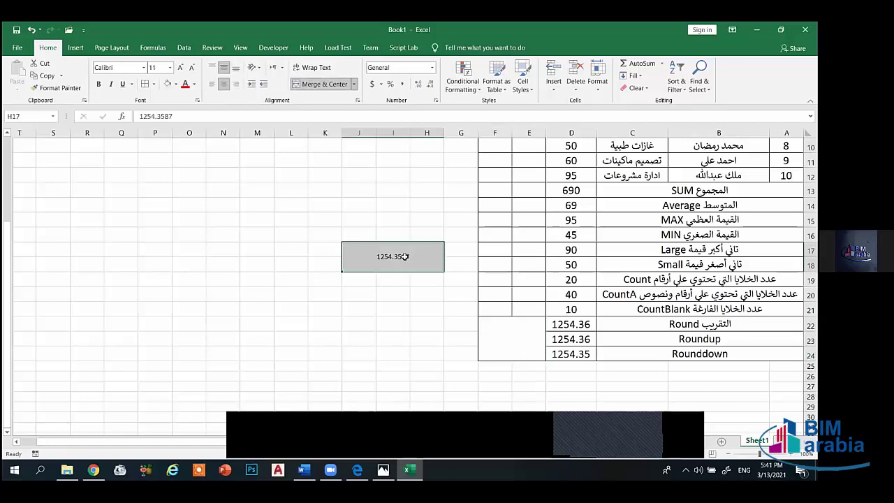
pyautogui.hotkey('ctrl', 'c')
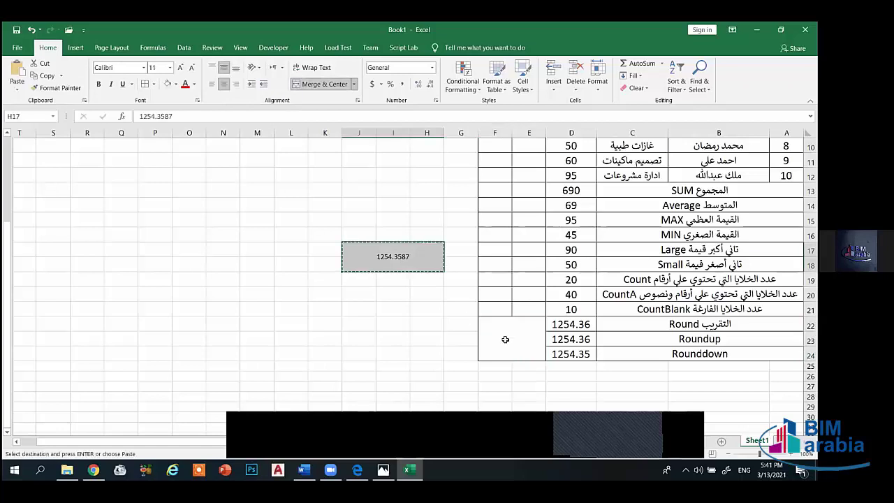
pyautogui.click(508, 342)
pyautogui.hotkey('ctrl', 'v')
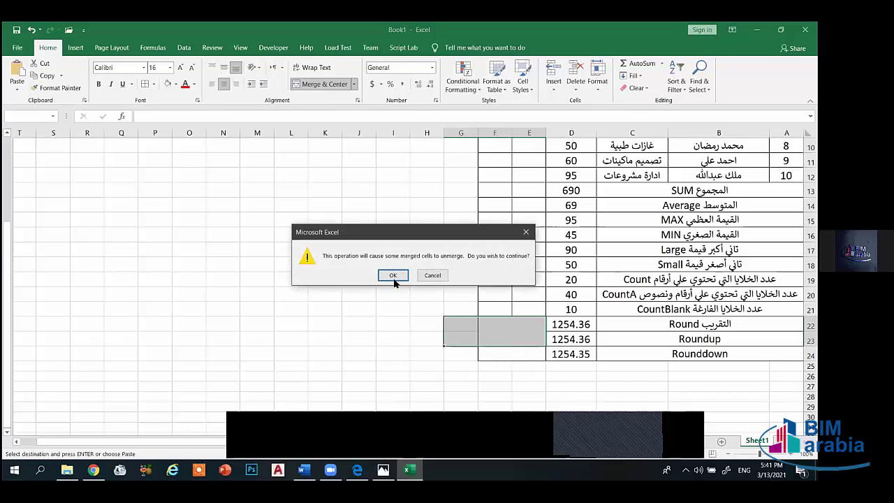
pyautogui.click(394, 276)
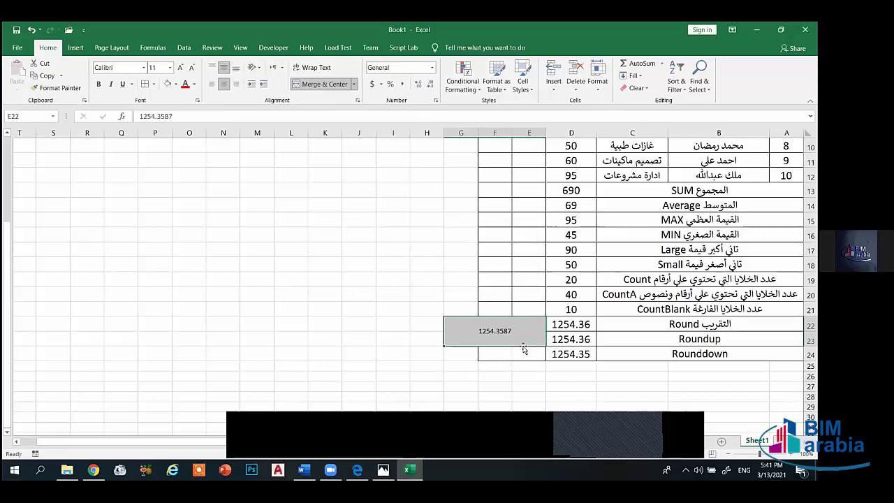
# - Unmerge the pasted area and re-merge E22:F24 holding 1254.3587
pyautogui.moveTo(499, 353)
pyautogui.mouseDown()
pyautogui.moveTo(475, 334)
pyautogui.moveTo(487, 354)
pyautogui.mouseUp()
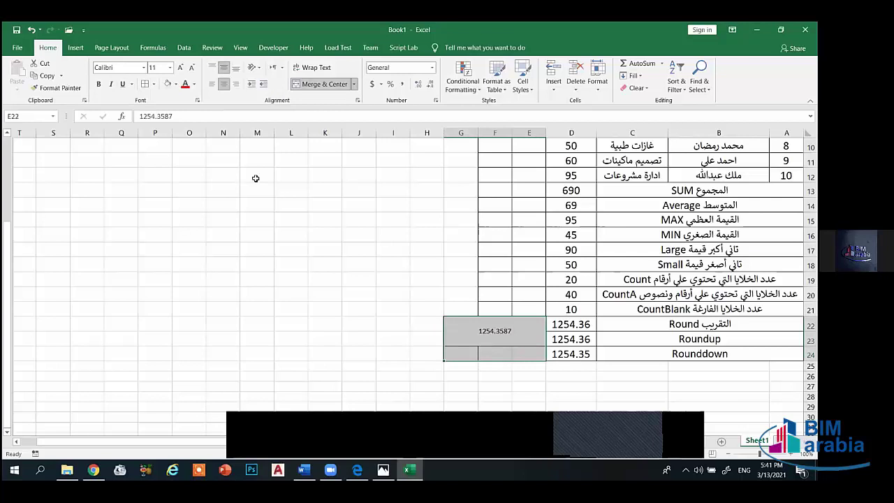
pyautogui.click(318, 83)
pyautogui.click(497, 328)
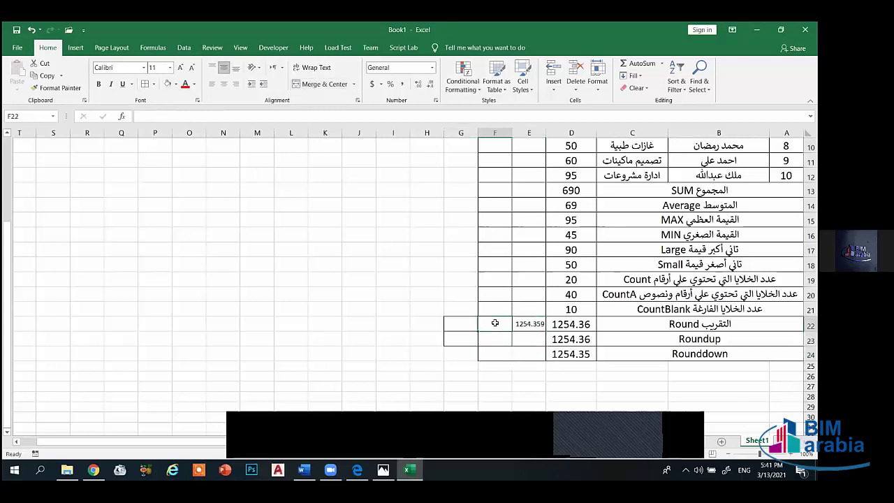
pyautogui.moveTo(495, 323); pyautogui.dragTo(515, 353)
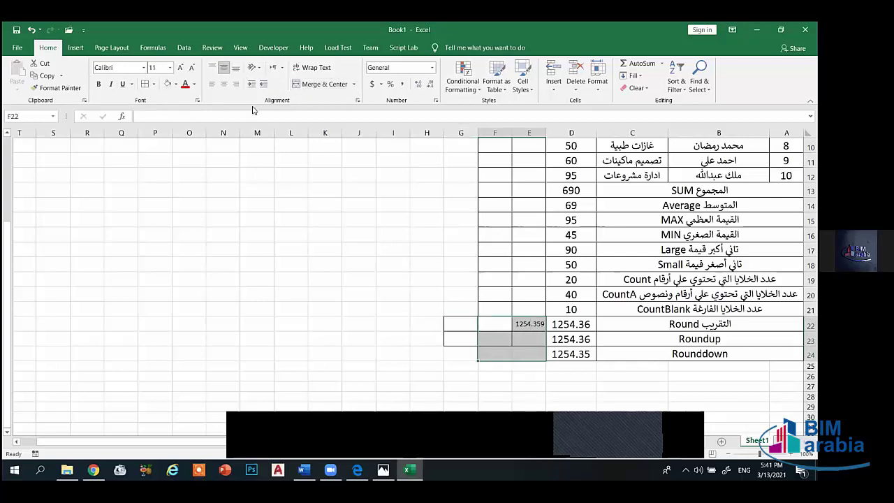
pyautogui.click(320, 84)
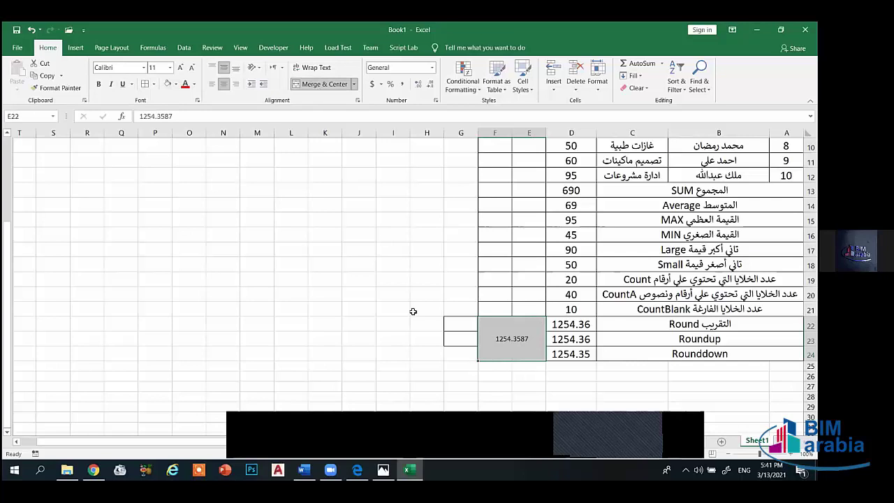
# - Remove the borders from the leftover cells G22:G23
pyautogui.click(428, 352)
pyautogui.moveTo(467, 323); pyautogui.dragTo(465, 337)
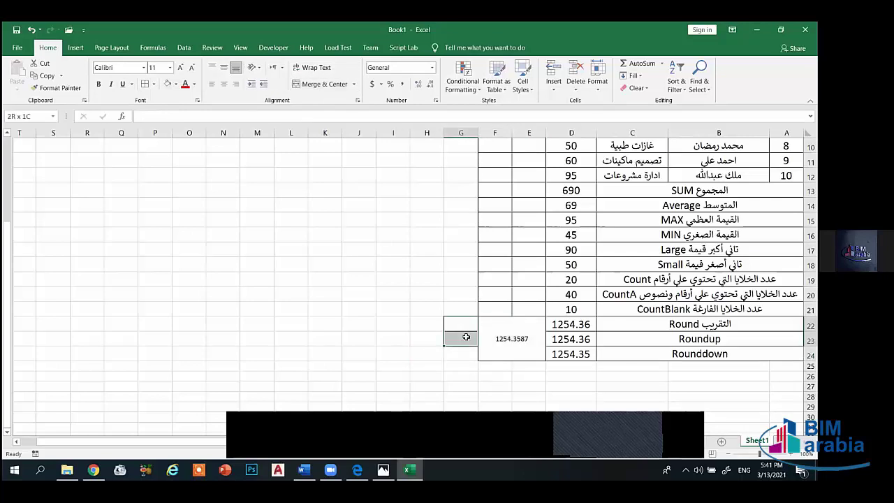
pyautogui.click(154, 84)
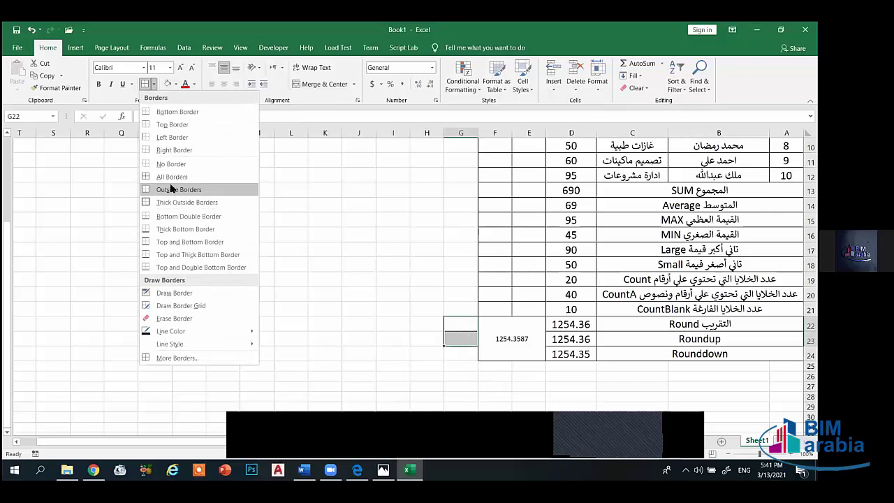
pyautogui.click(171, 163)
pyautogui.click(426, 375)
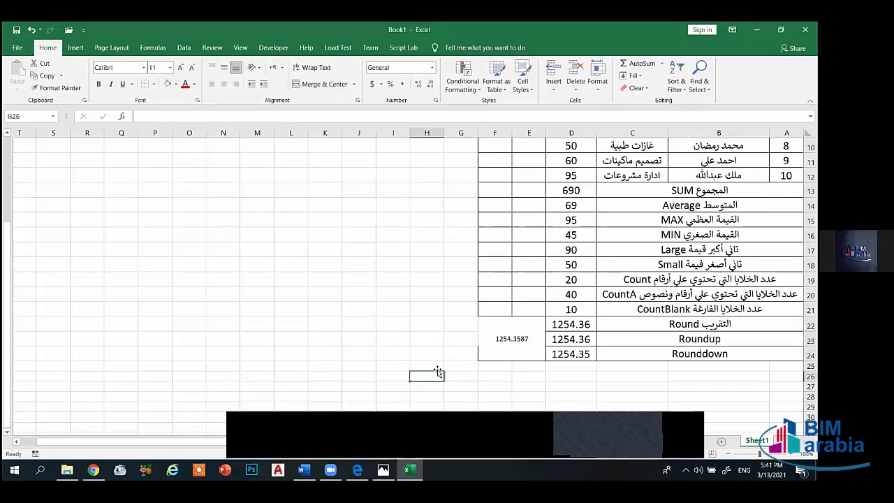
# - Give the merged 1254.3587 cell All Borders
pyautogui.click(497, 340)
pyautogui.click(154, 84)
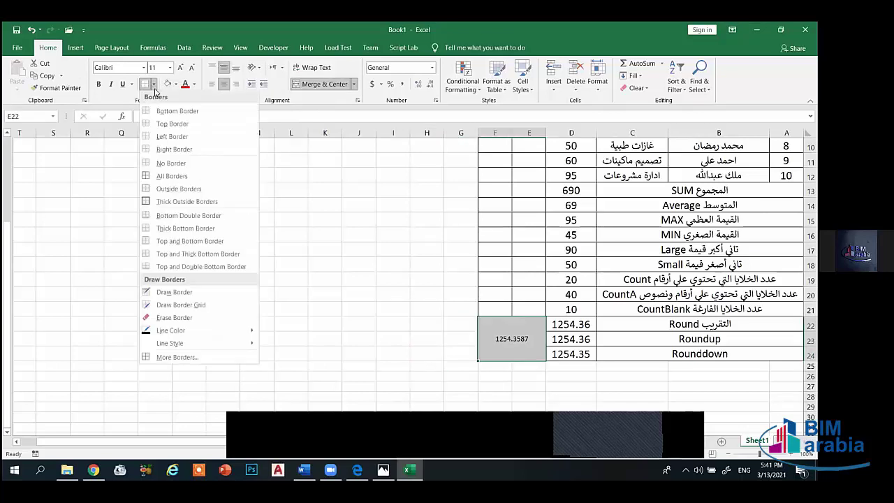
pyautogui.click(178, 176)
pyautogui.click(426, 353)
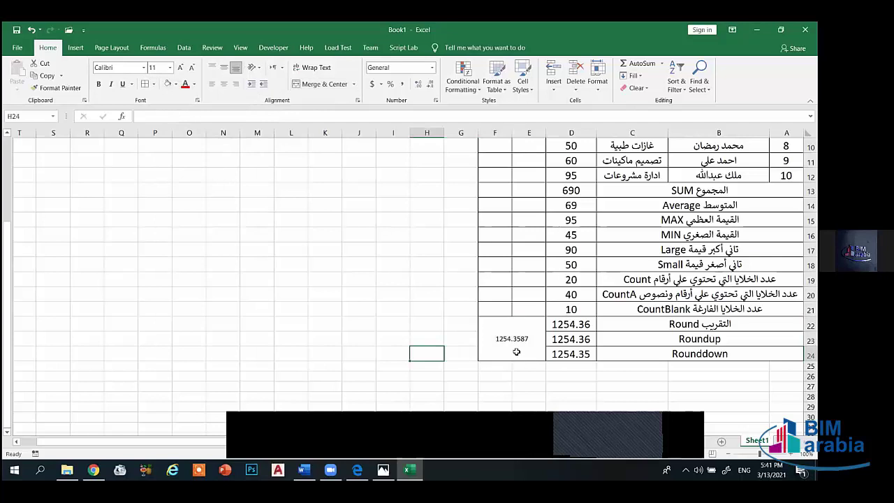
# - Increase the font size of the 1254.3587 cell by three steps
pyautogui.click(516, 351)
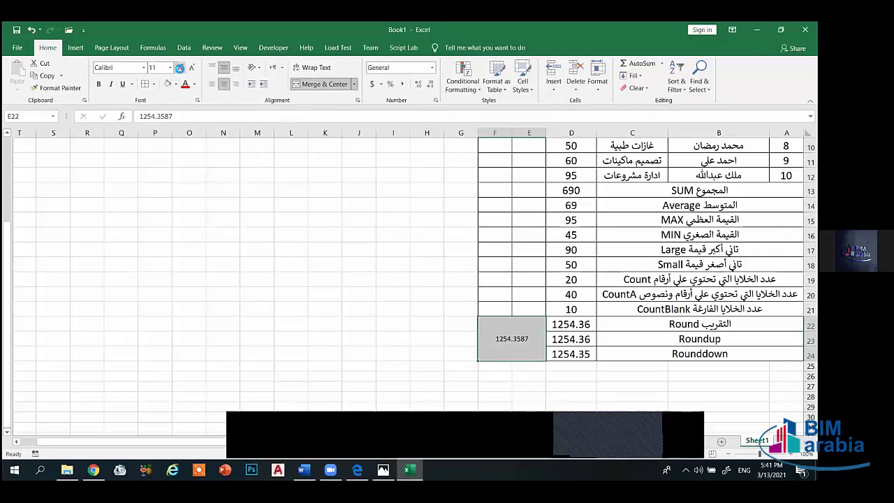
pyautogui.click(179, 67)
pyautogui.click(180, 68)
pyautogui.click(179, 67)
pyautogui.click(398, 352)
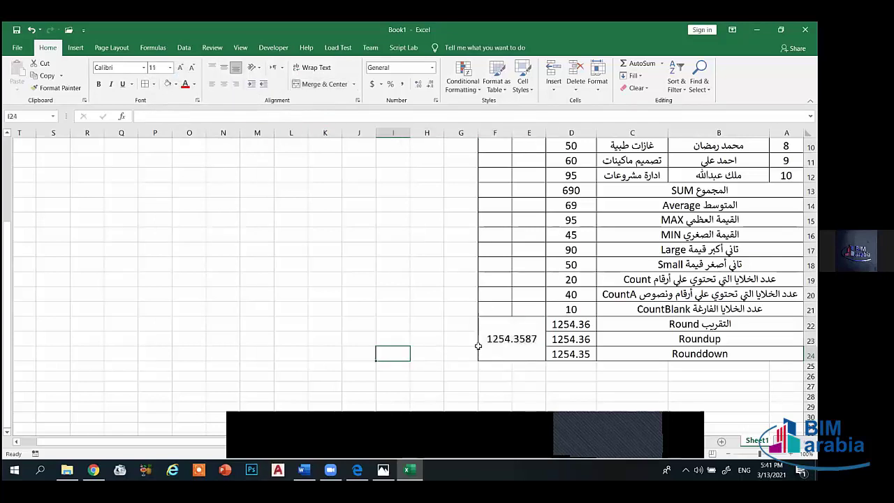
pyautogui.click(576, 328)
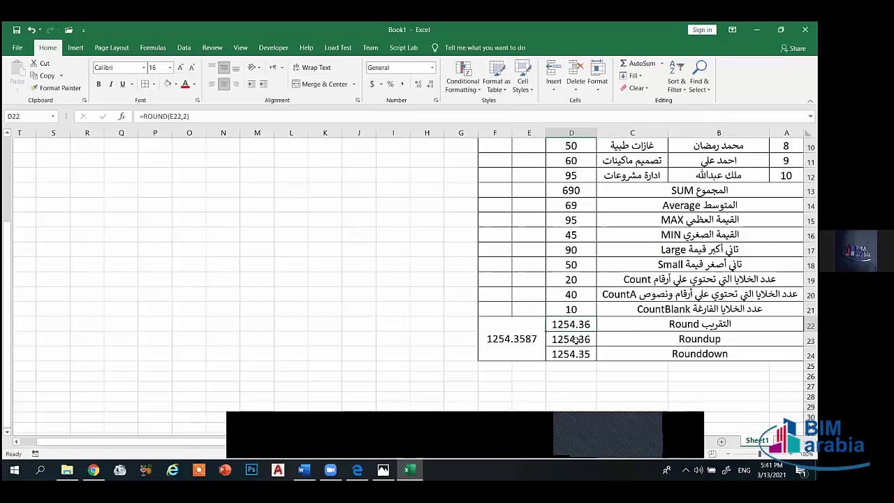
pyautogui.click(575, 340)
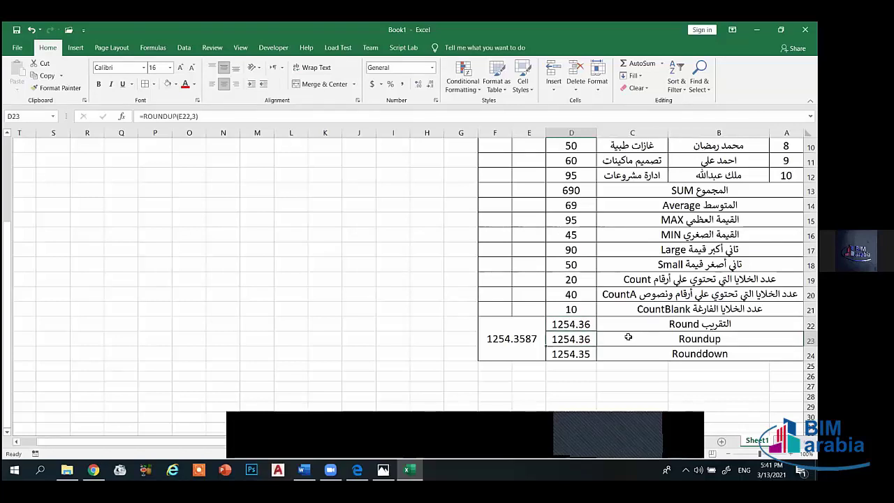
pyautogui.click(705, 358)
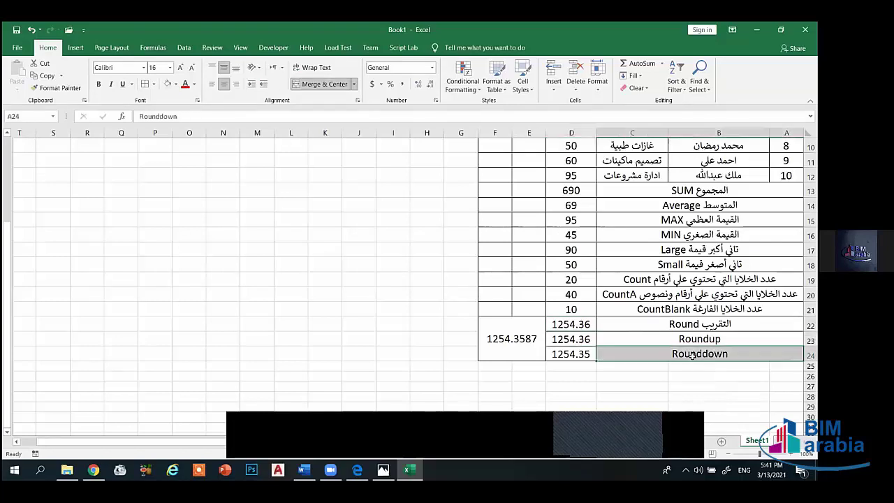
pyautogui.click(578, 353)
pyautogui.scroll(3, 576, 354)
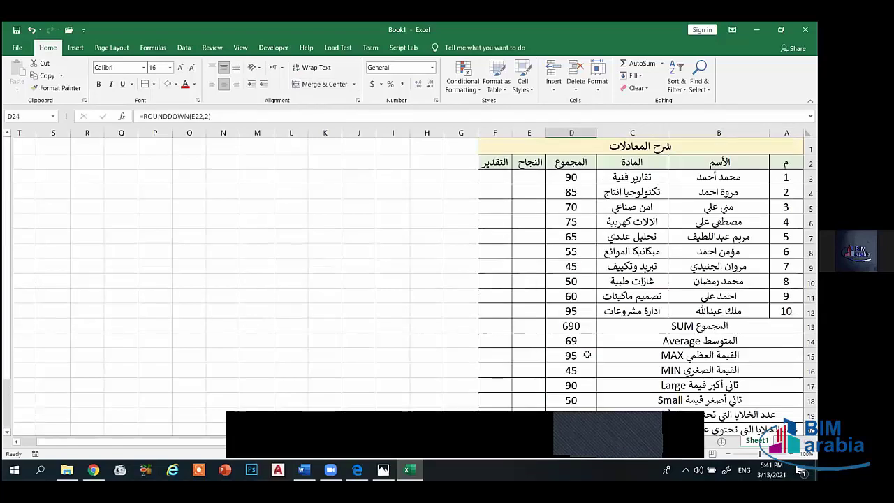
pyautogui.scroll(-2, 693, 271)
# - Fill the label rows A13:C24 tan and the result cells D13:D24 blue-grey
pyautogui.moveTo(686, 239); pyautogui.dragTo(699, 398)
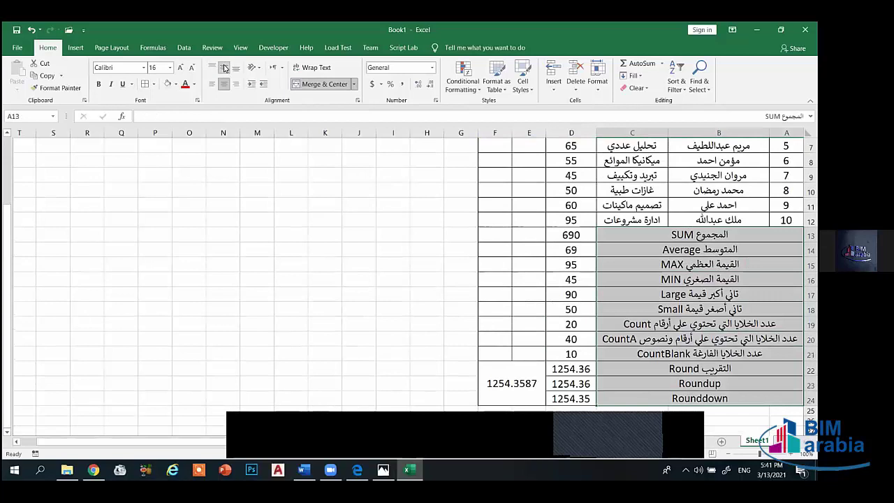
pyautogui.click(175, 84)
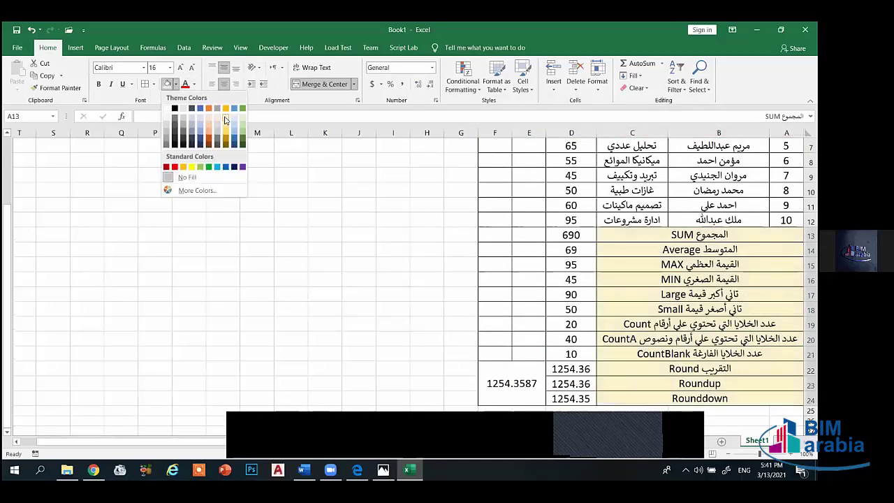
pyautogui.click(225, 120)
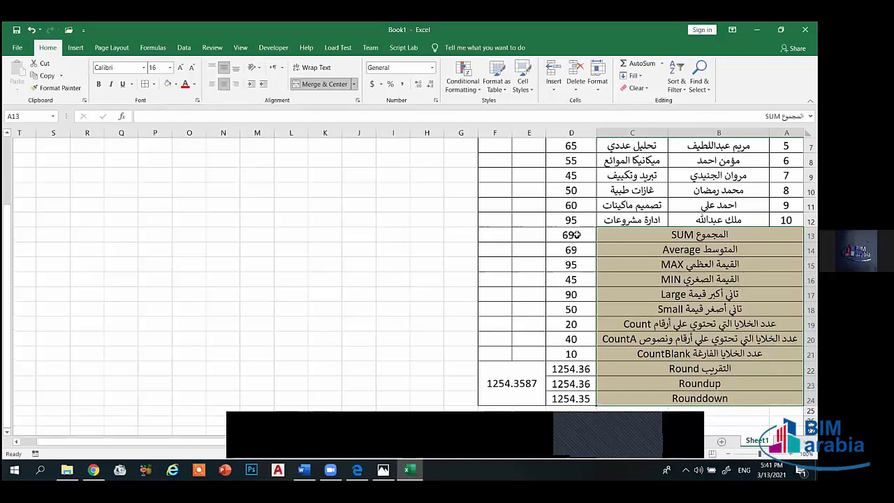
pyautogui.moveTo(574, 235); pyautogui.dragTo(571, 400)
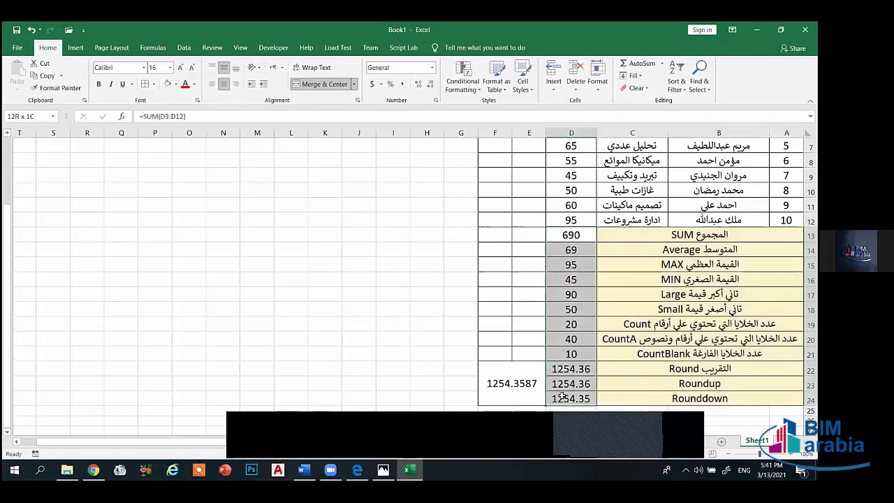
pyautogui.click(176, 84)
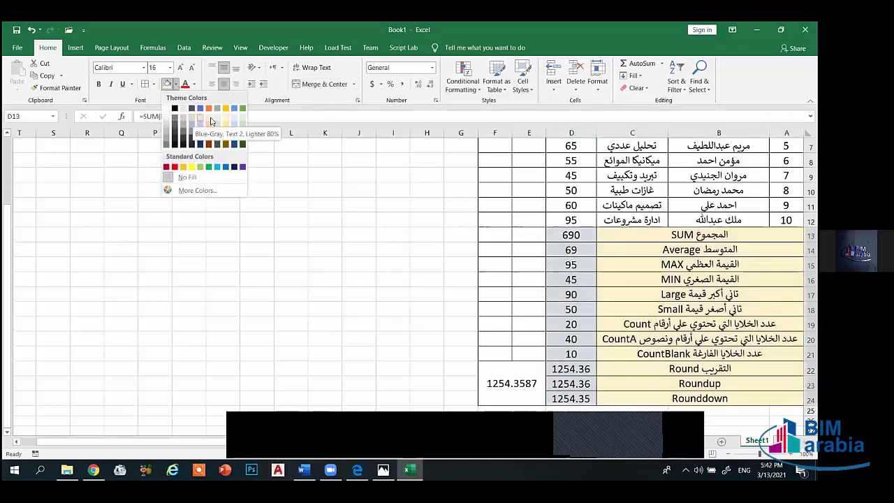
pyautogui.click(193, 120)
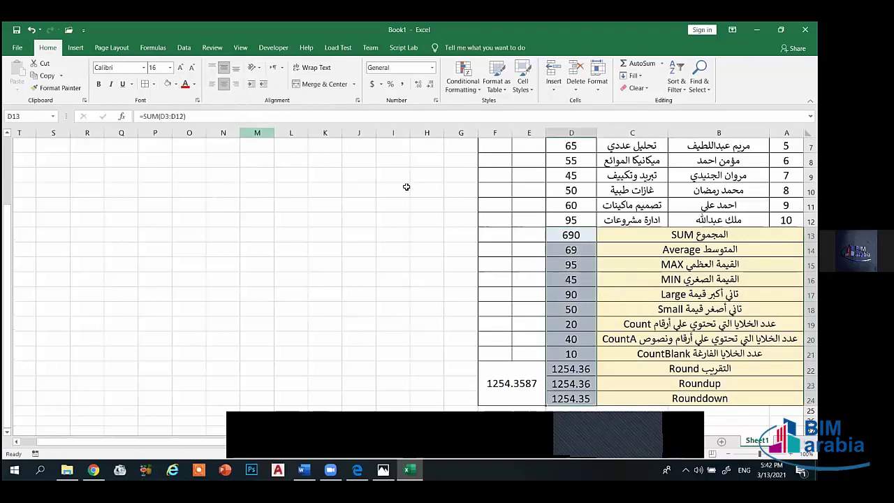
pyautogui.click(523, 252)
# - Fill the numbering column A2:A12 light green
pyautogui.scroll(2, 522, 252)
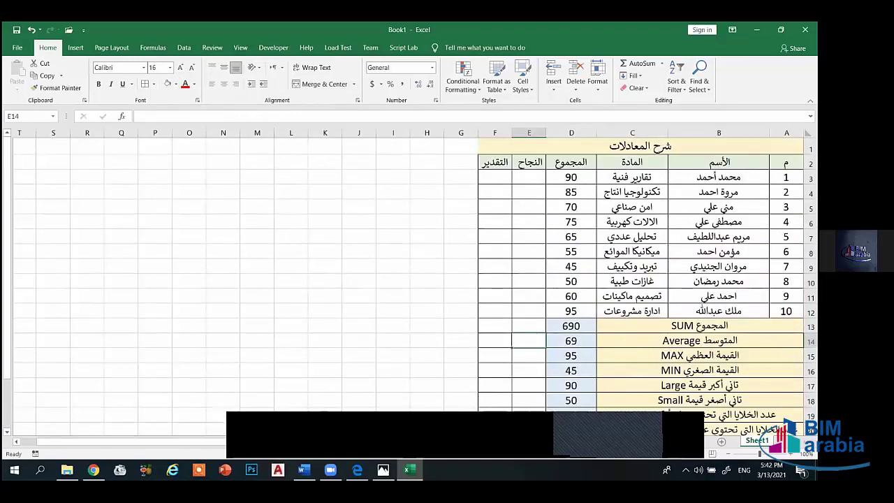
pyautogui.scroll(-2, 419, 280)
pyautogui.scroll(2, 419, 279)
pyautogui.click(787, 177)
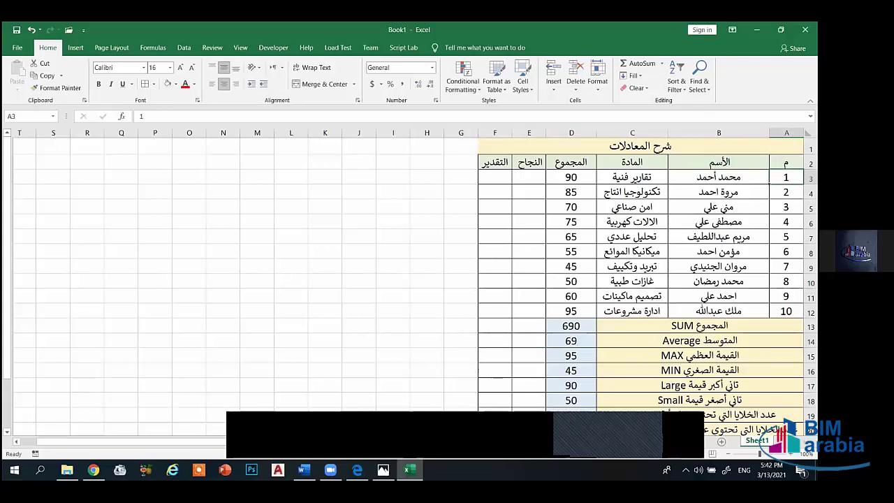
pyautogui.moveTo(787, 162); pyautogui.dragTo(787, 311)
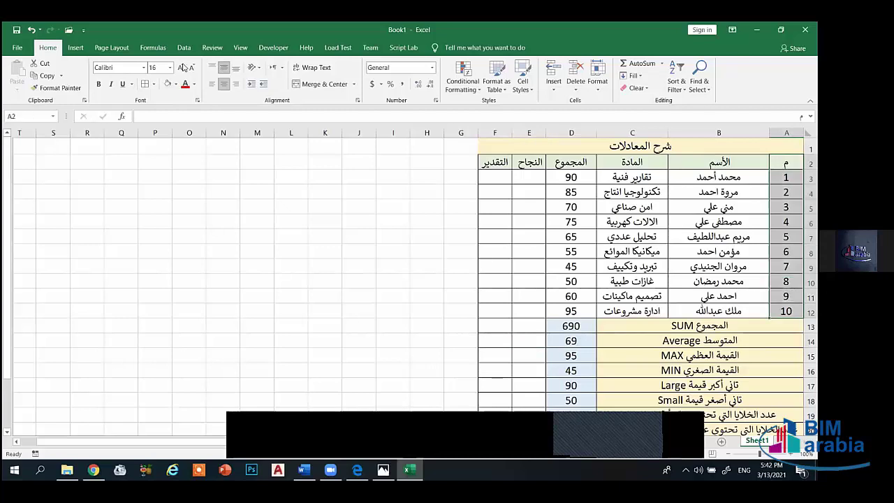
pyautogui.click(175, 84)
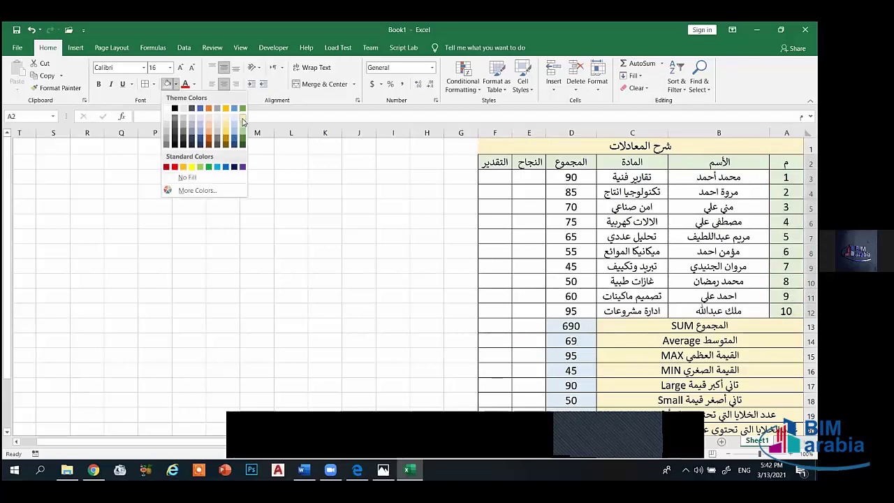
pyautogui.press('Escape')
pyautogui.click(584, 218)
pyautogui.scroll(-1, 643, 256)
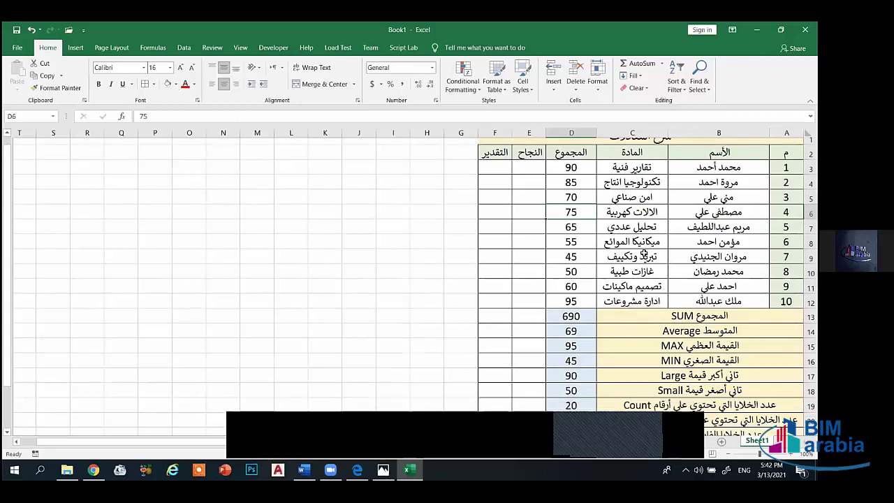
pyautogui.scroll(-3, 643, 256)
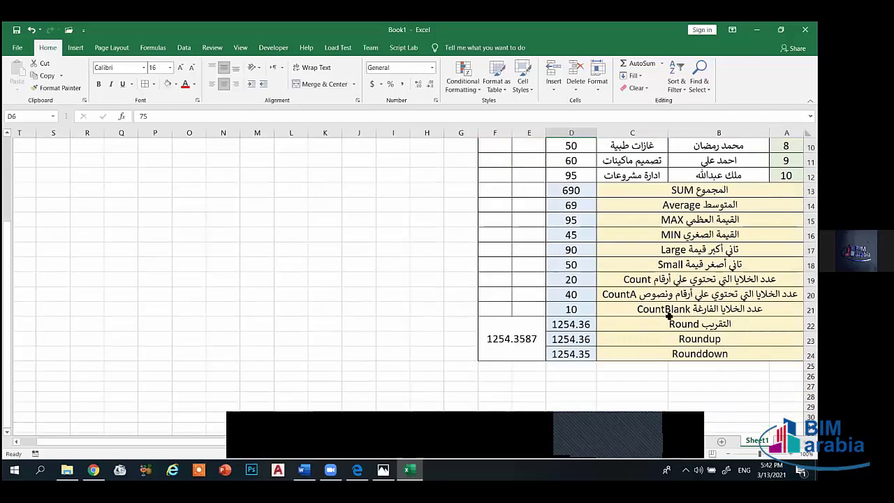
pyautogui.scroll(3, 671, 315)
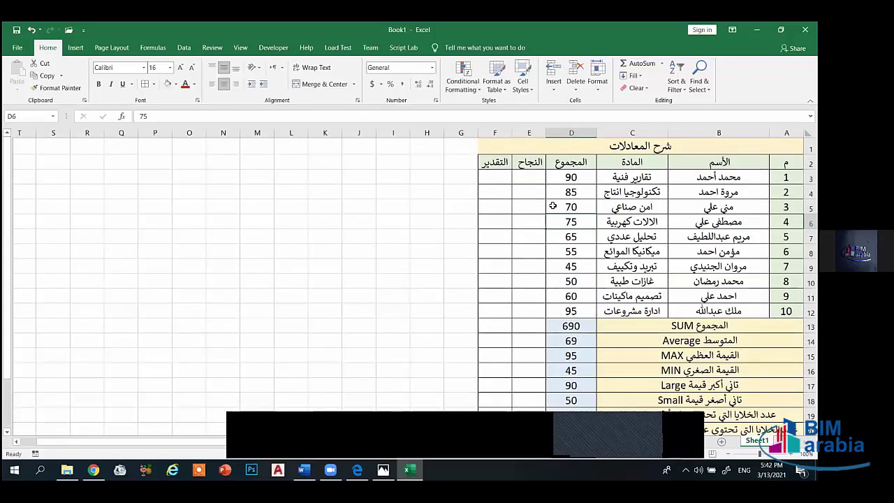
pyautogui.scroll(-3, 554, 207)
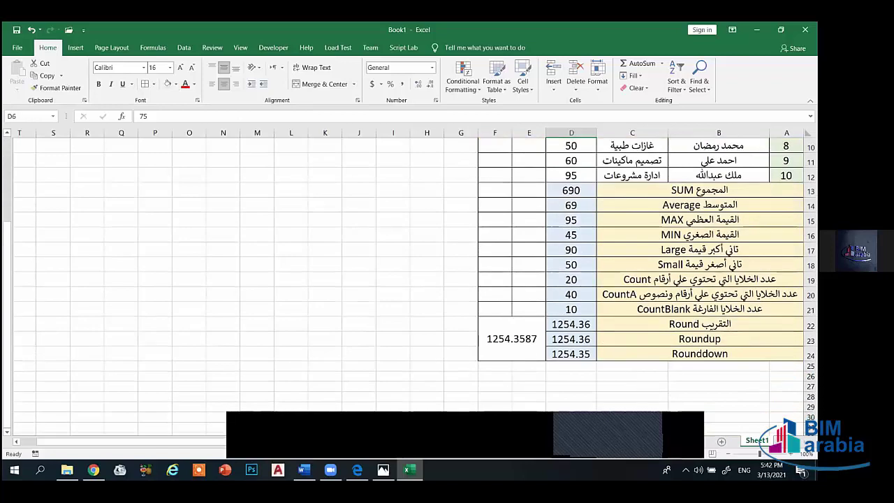
# - Add All Borders to the new rows 25–27 below the table
pyautogui.moveTo(782, 367); pyautogui.dragTo(605, 367)
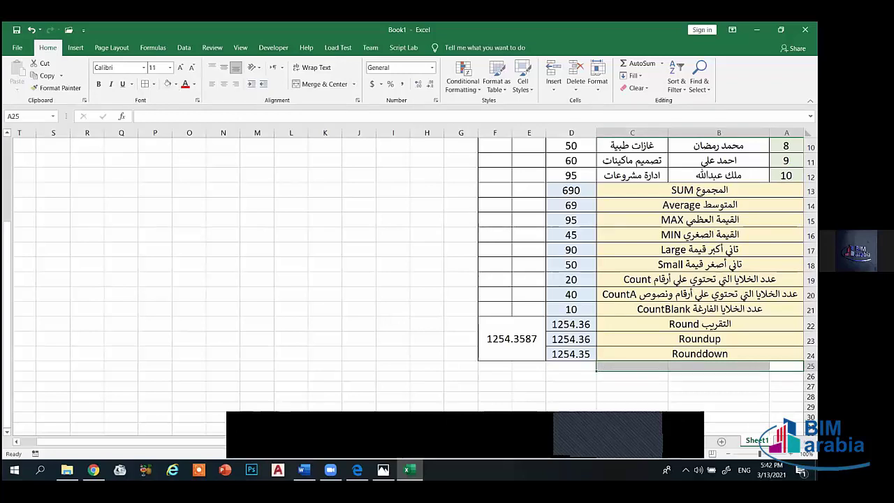
pyautogui.click(785, 376)
pyautogui.moveTo(786, 367); pyautogui.dragTo(500, 389)
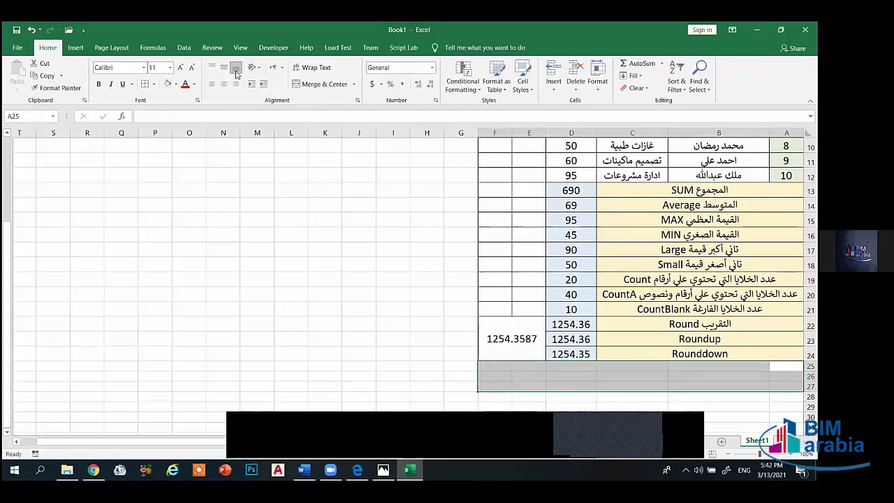
pyautogui.click(154, 84)
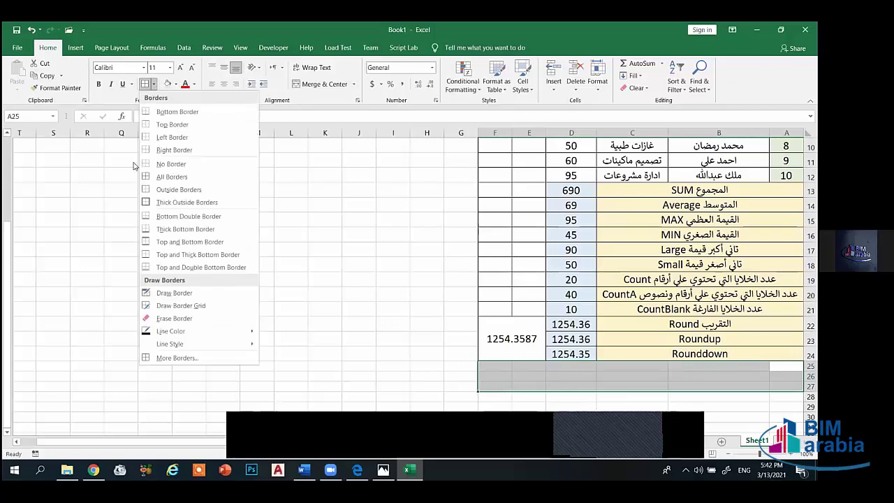
pyautogui.click(175, 177)
pyautogui.click(699, 417)
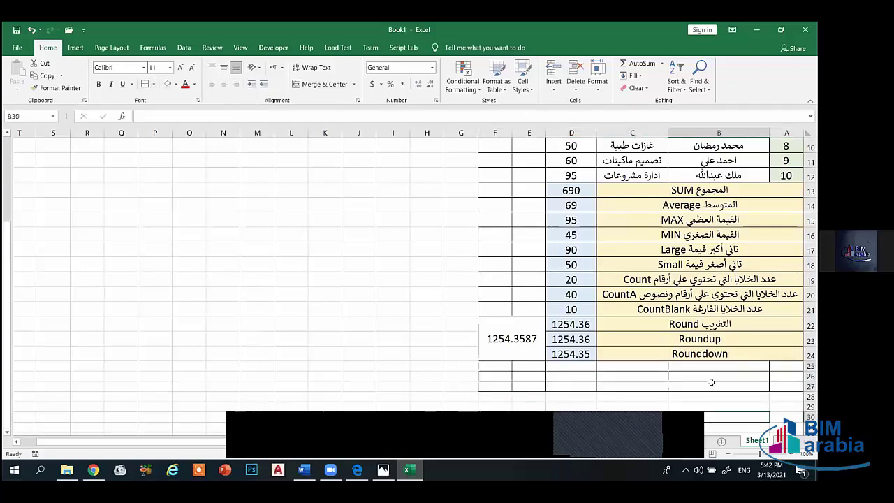
# - Merge and centre A25:C25, A26:C26 and A27:C27, middle-aligned
pyautogui.moveTo(786, 366); pyautogui.dragTo(637, 367)
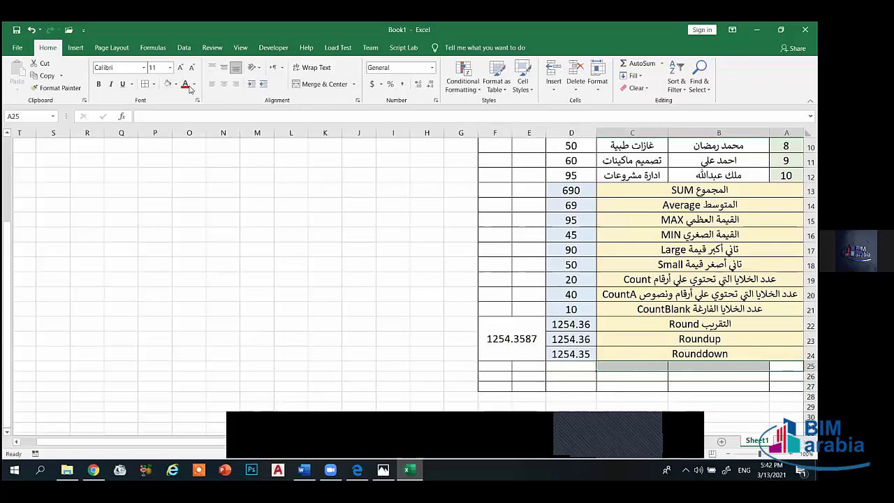
pyautogui.click(222, 67)
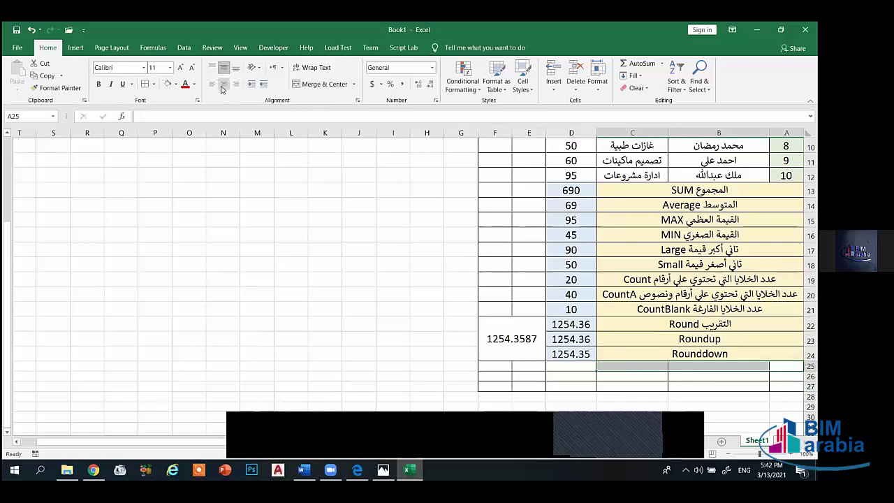
pyautogui.click(321, 84)
pyautogui.moveTo(785, 376); pyautogui.dragTo(632, 376)
pyautogui.click(224, 67)
pyautogui.click(223, 84)
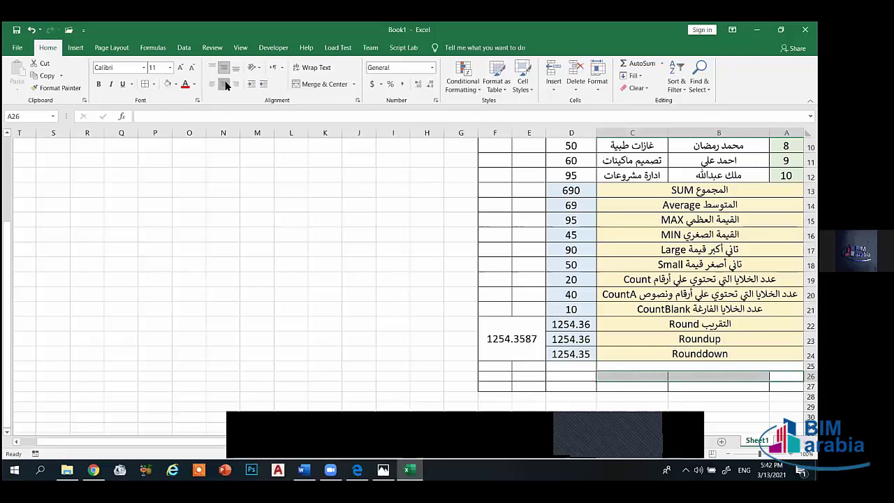
pyautogui.click(336, 85)
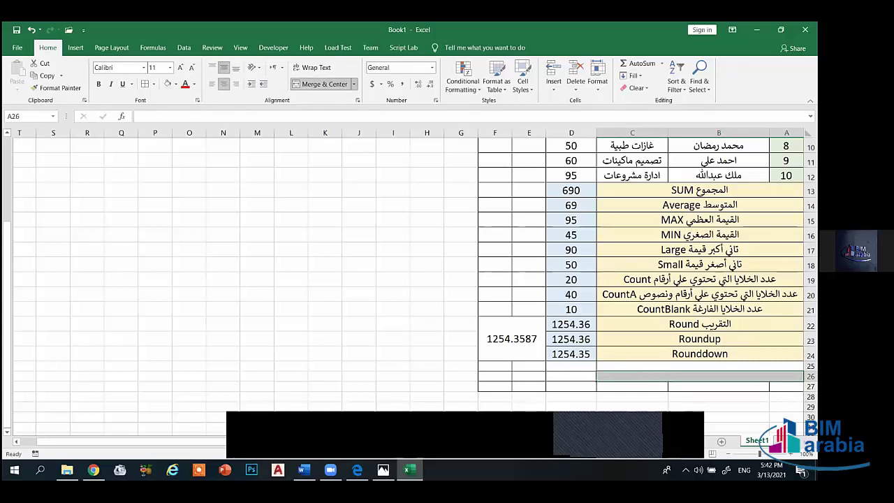
pyautogui.moveTo(786, 386); pyautogui.dragTo(632, 388)
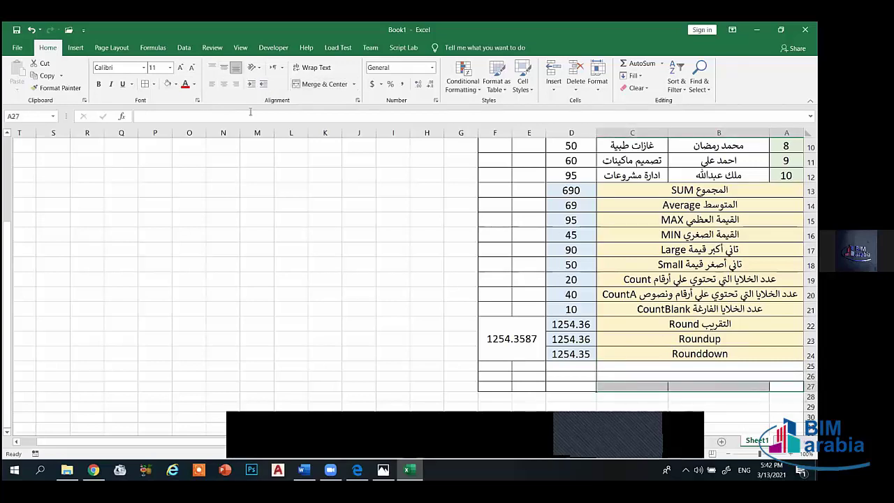
pyautogui.click(223, 67)
pyautogui.click(223, 83)
pyautogui.click(324, 84)
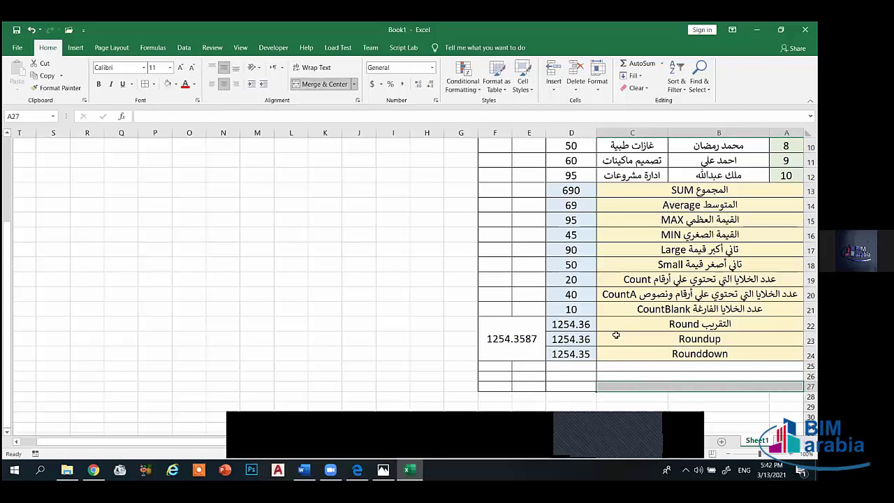
pyautogui.click(668, 366)
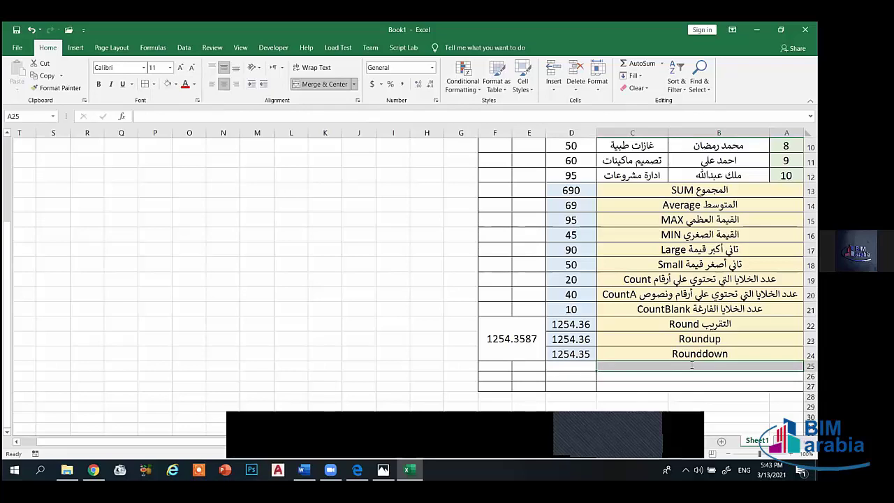
# - Type the labels DAY, Month and Year into A25:A27
pyautogui.write('DA')
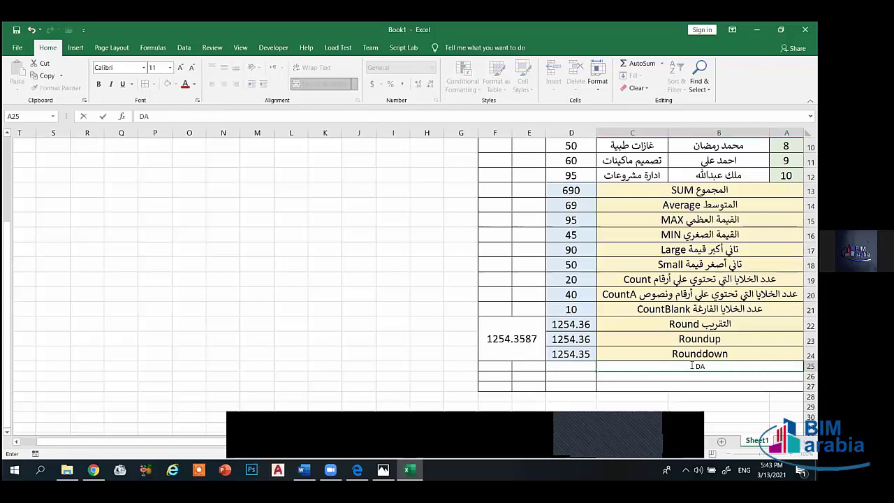
pyautogui.write('Y')
pyautogui.press('Return')
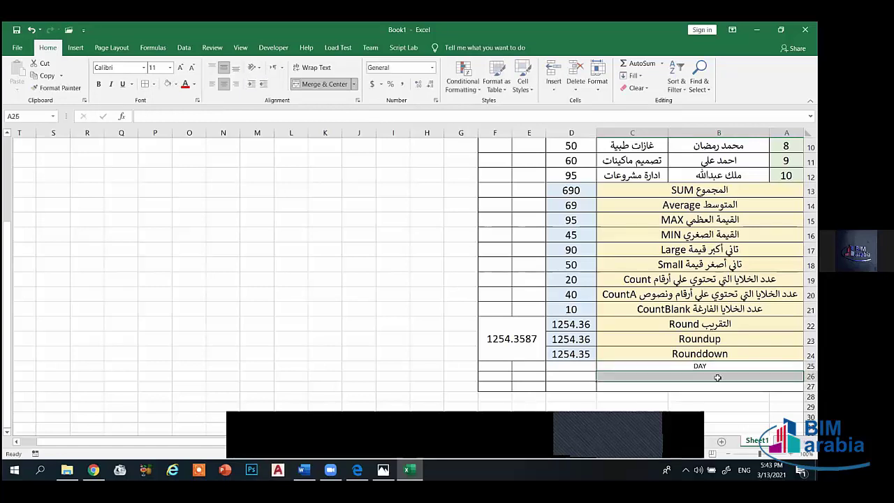
pyautogui.write('Month')
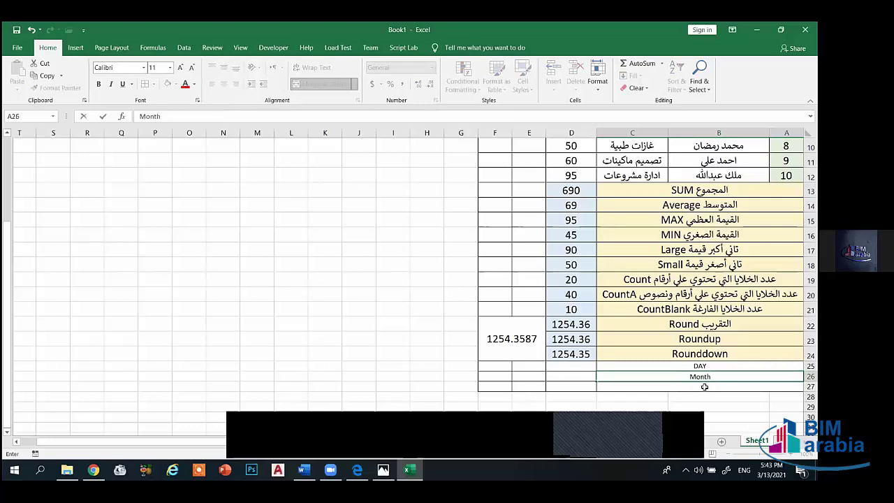
pyautogui.press('Return')
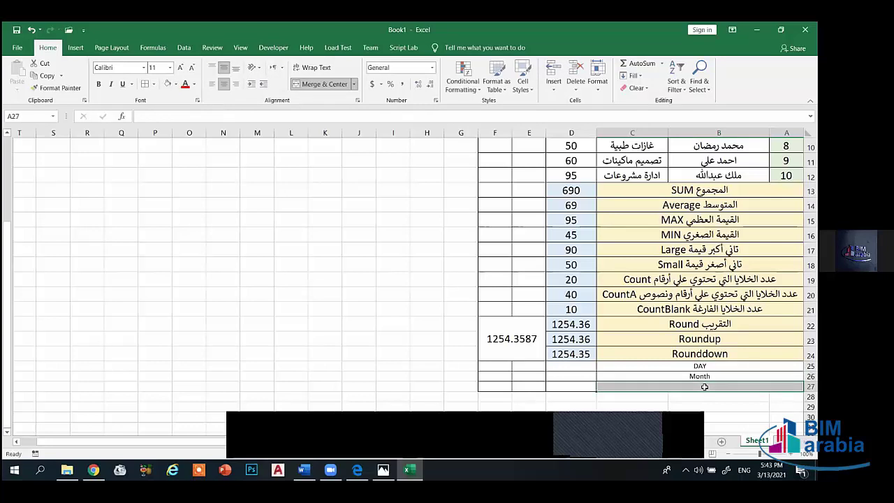
pyautogui.write('Year')
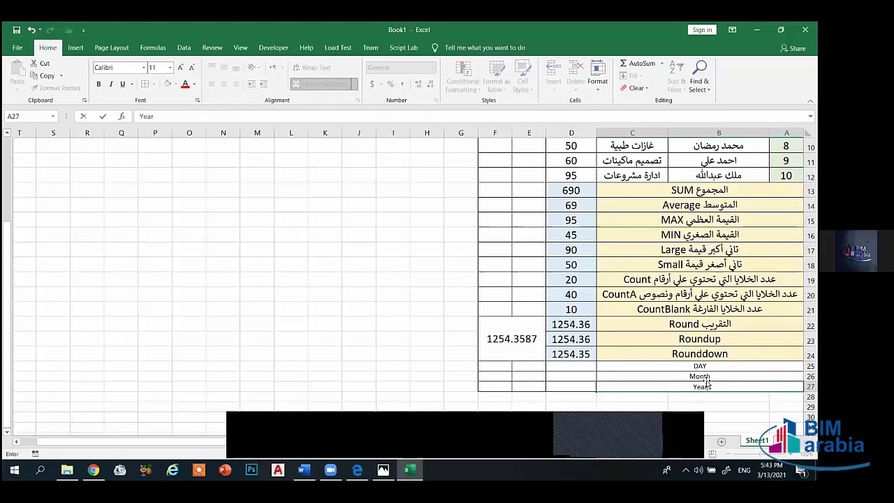
# - Enlarge the DAY, Month and Year labels to font size 16
pyautogui.moveTo(708, 368); pyautogui.dragTo(495, 386)
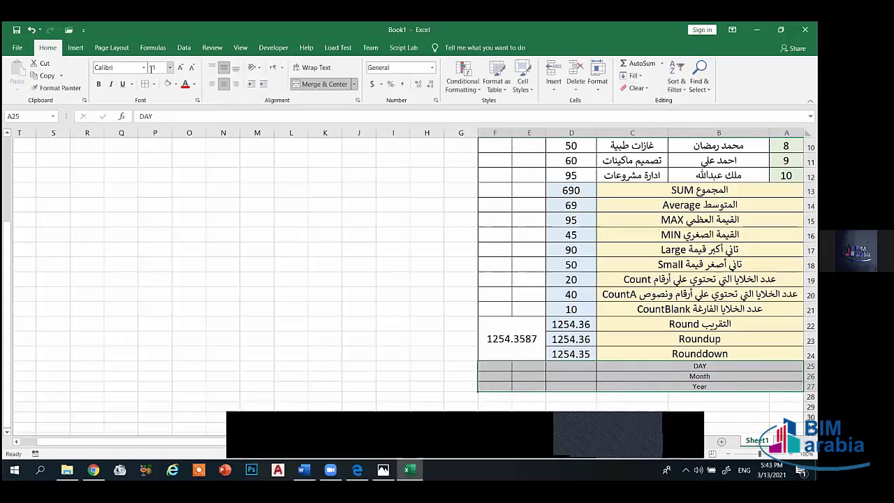
pyautogui.click(180, 67)
pyautogui.click(180, 67)
pyautogui.click(180, 67)
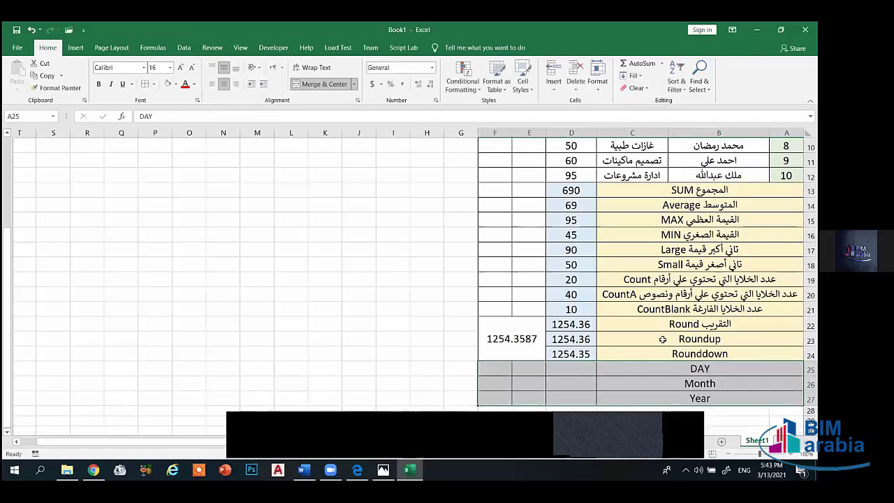
pyautogui.click(668, 355)
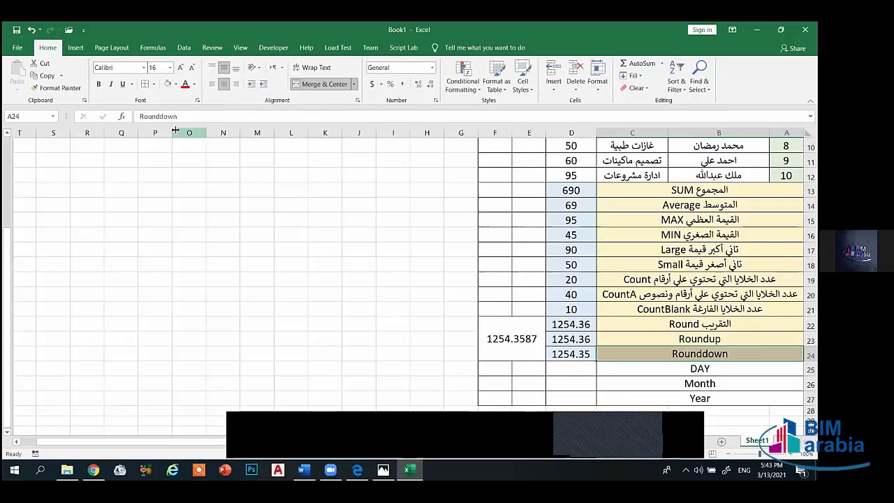
# - Copy DAY's formatting to the Month and Year cells with Format Painter
pyautogui.click(700, 369)
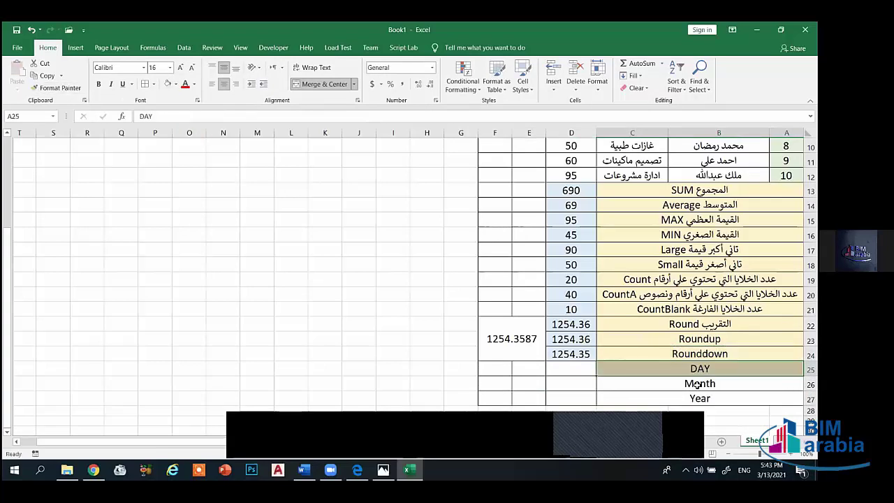
pyautogui.click(66, 87)
pyautogui.click(658, 384)
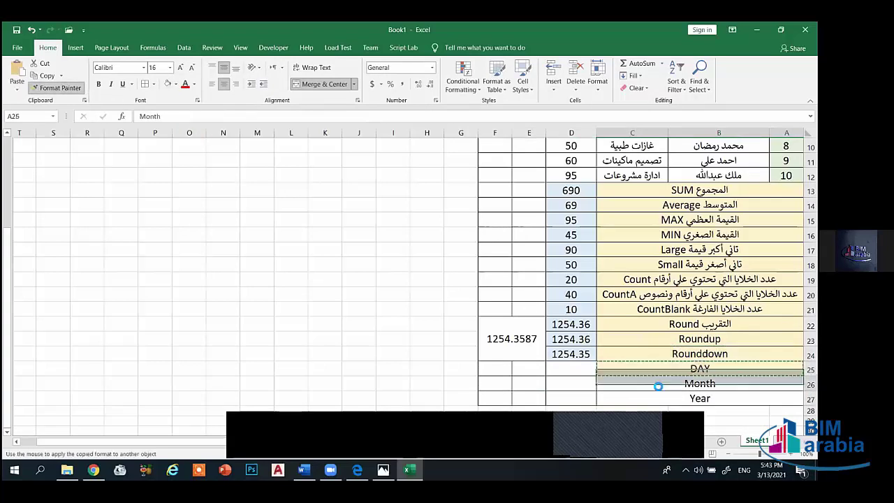
pyautogui.click(66, 87)
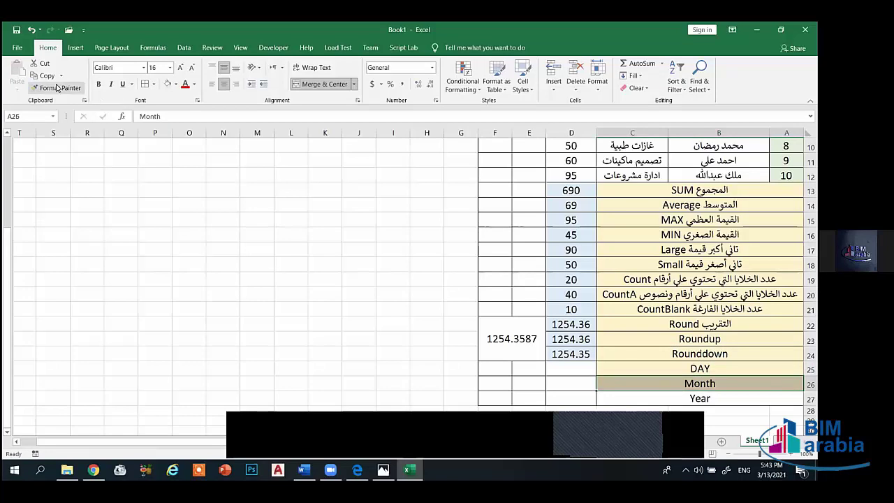
pyautogui.click(719, 397)
pyautogui.click(569, 354)
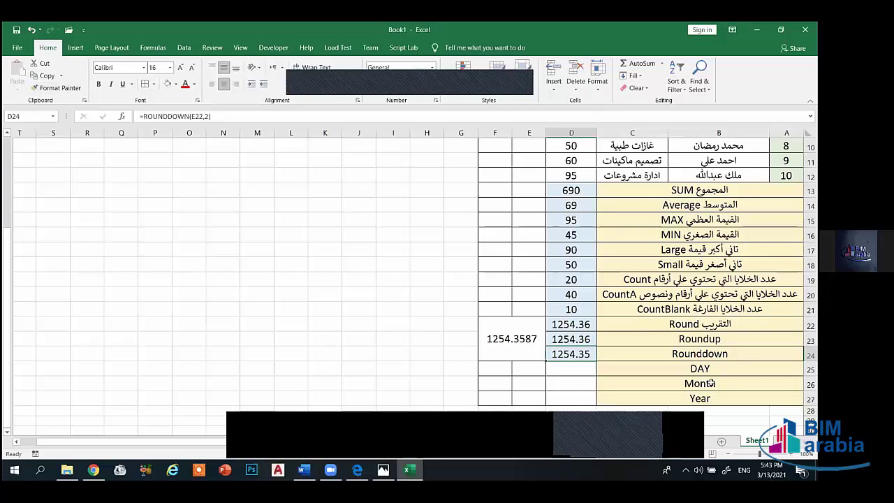
# - Shade the result cells D25:D27 with a light fill colour
pyautogui.click(573, 367)
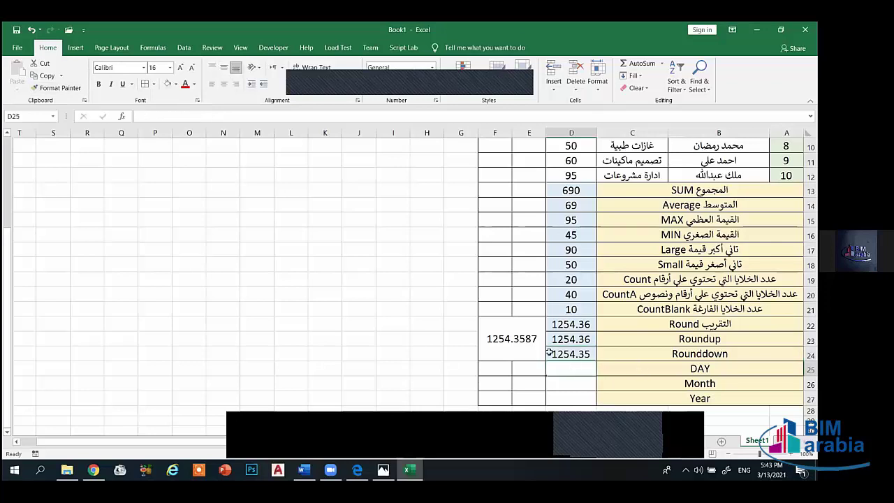
pyautogui.moveTo(579, 404); pyautogui.dragTo(563, 368)
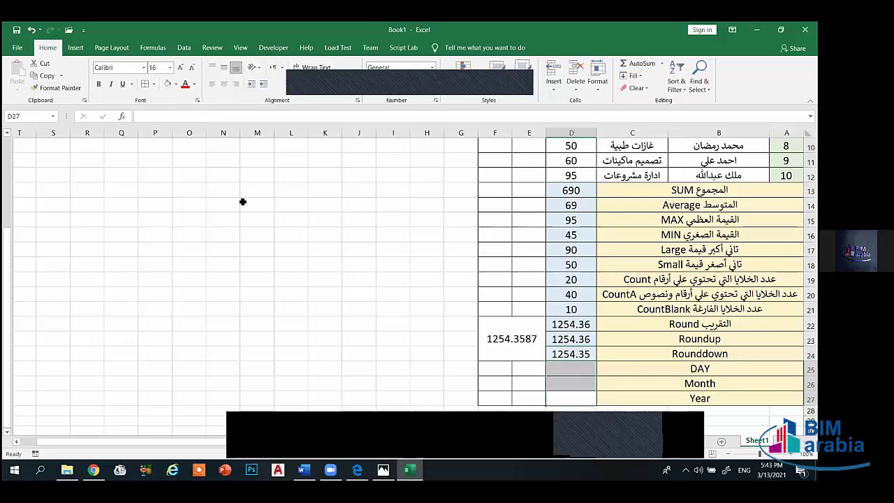
pyautogui.click(177, 85)
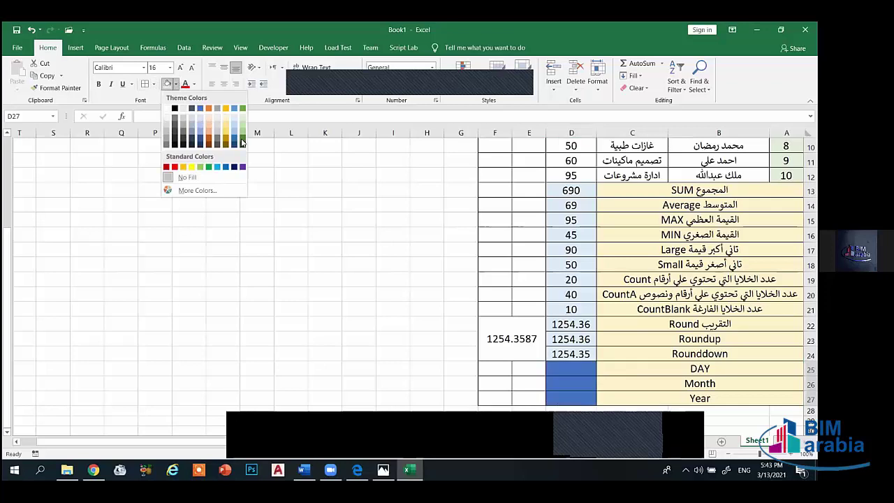
pyautogui.click(200, 122)
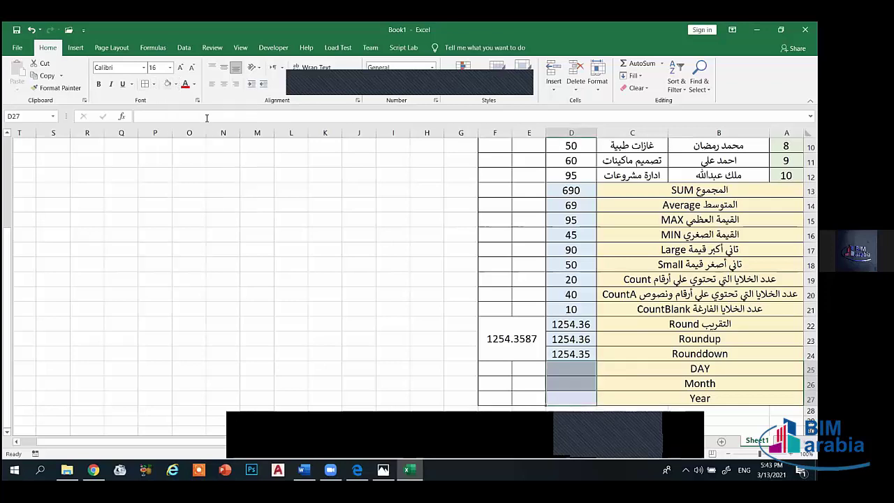
pyautogui.click(532, 379)
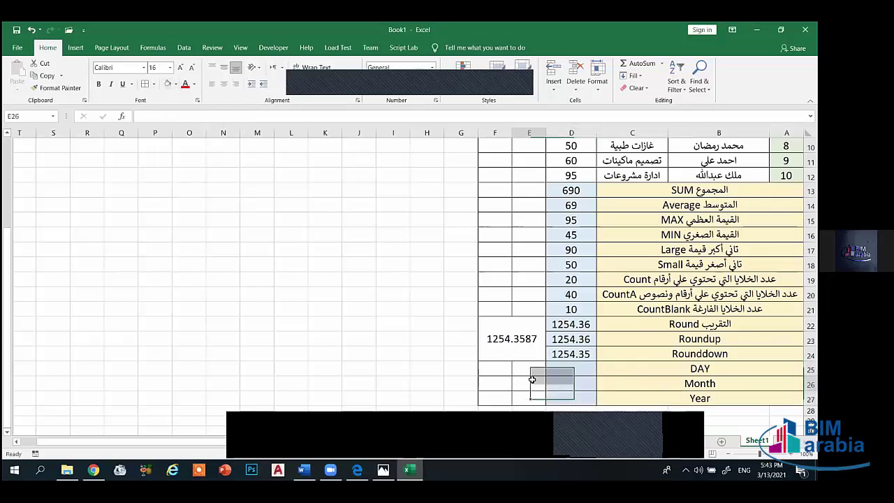
pyautogui.moveTo(553, 373); pyautogui.dragTo(565, 395)
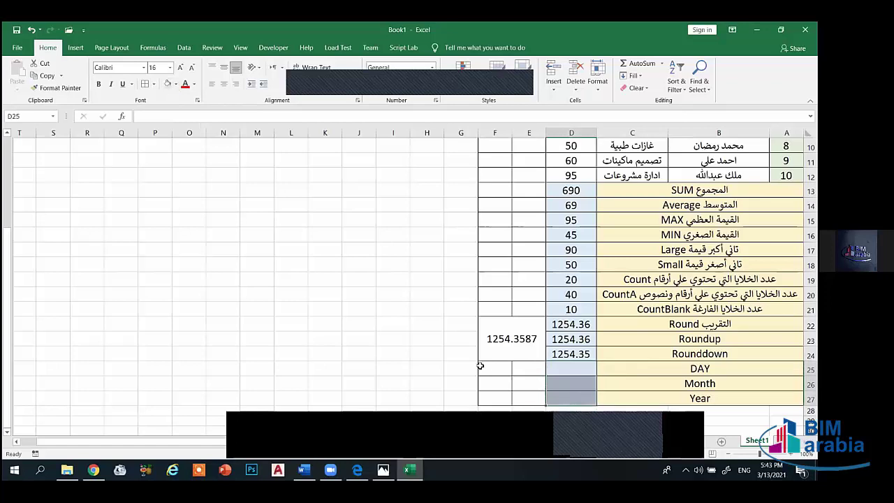
pyautogui.click(176, 84)
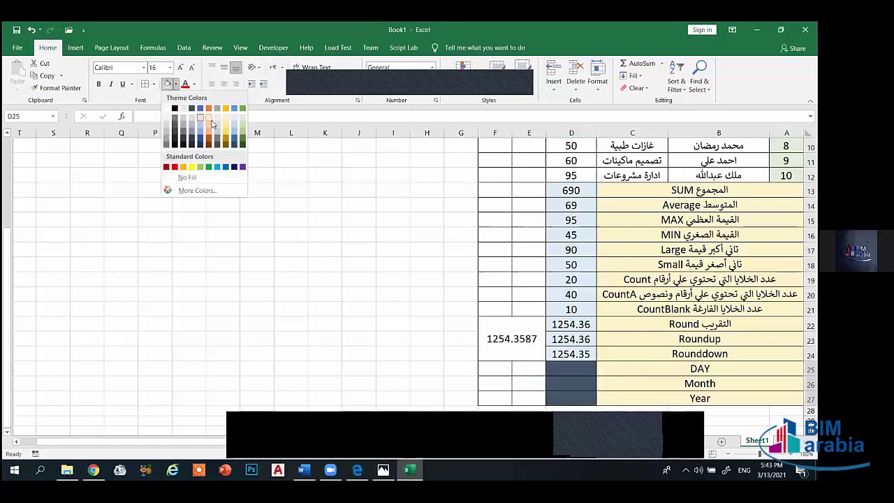
pyautogui.click(232, 117)
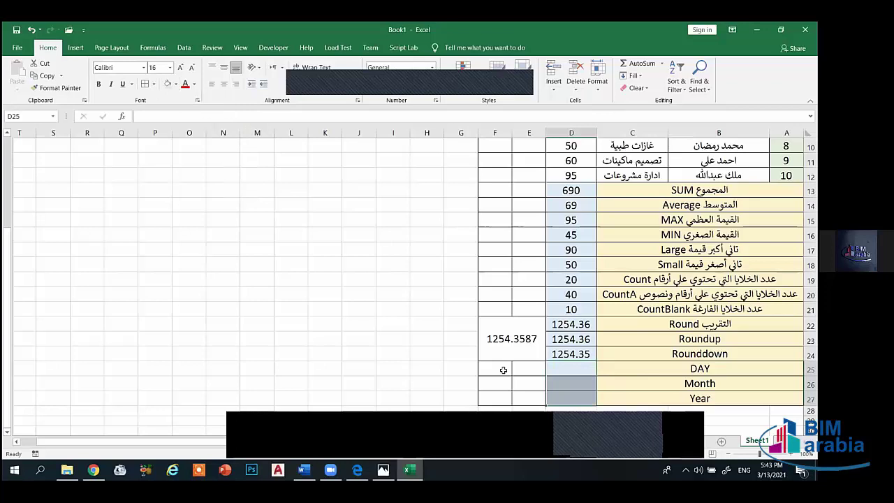
# - Merge E25:F27 and enter the date 12/2/2021
pyautogui.moveTo(503, 370); pyautogui.dragTo(516, 399)
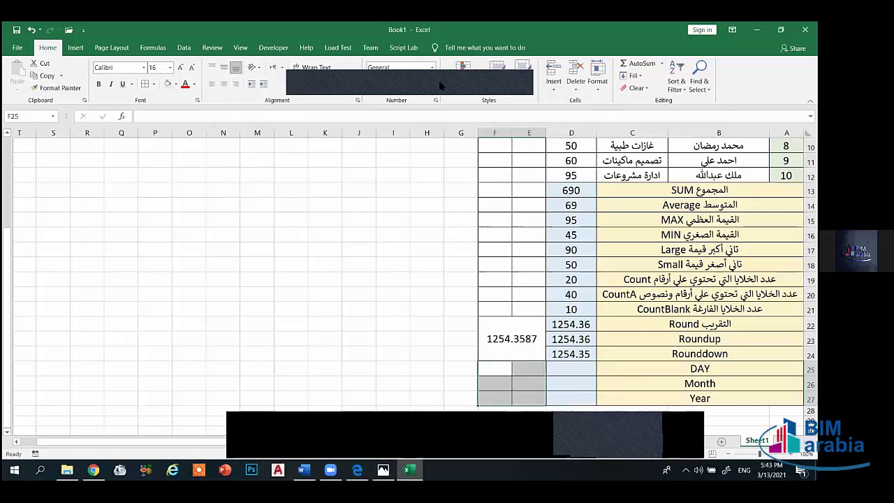
pyautogui.press('Tab')
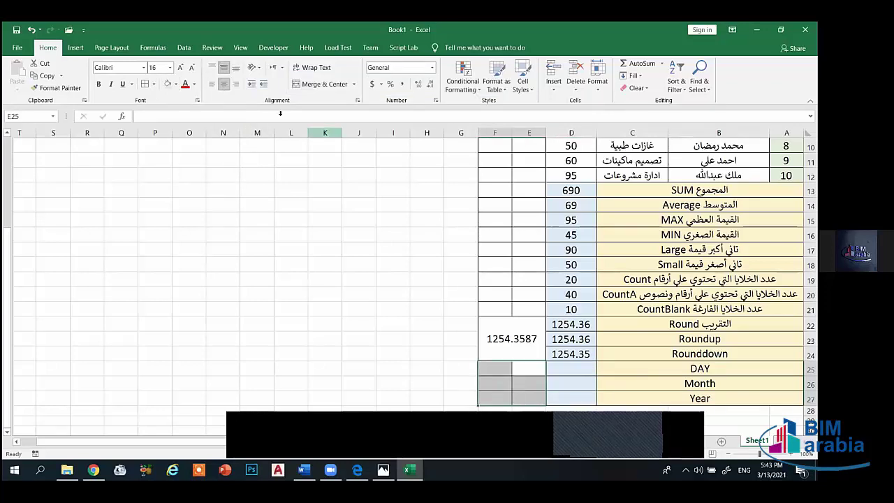
pyautogui.click(309, 85)
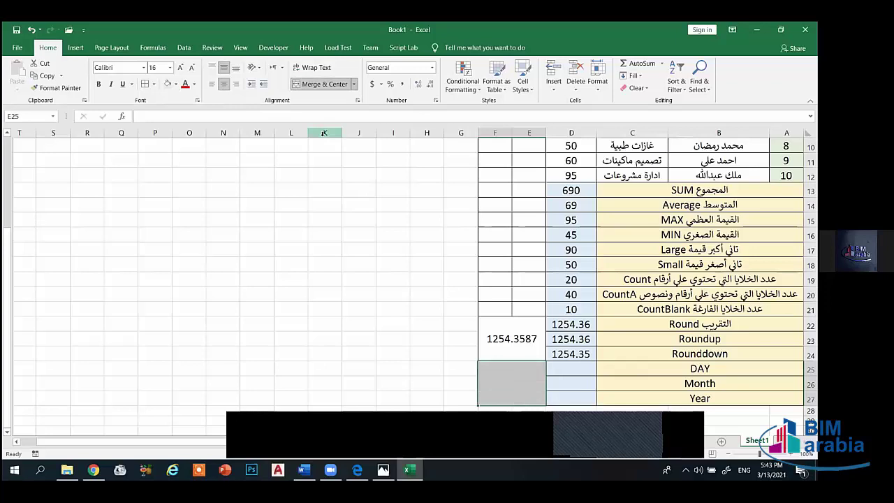
pyautogui.write('1/')
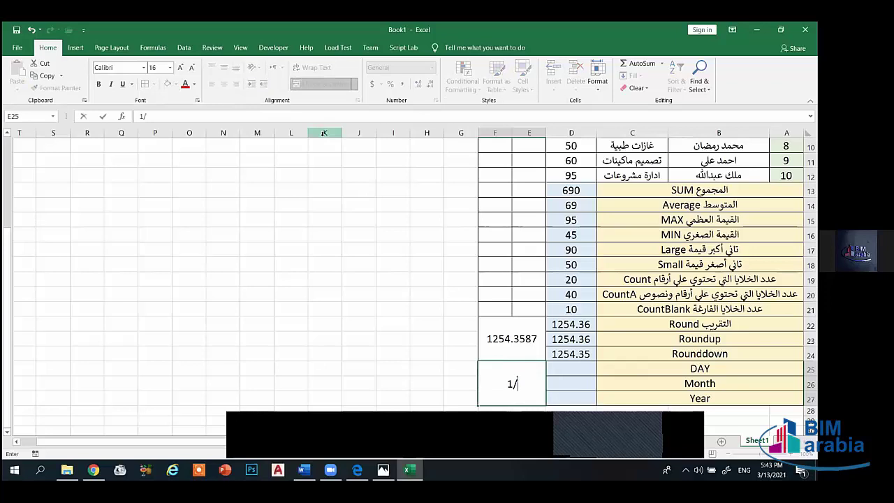
pyautogui.press('BackSpace')
pyautogui.press('BackSpace')
pyautogui.write('12/')
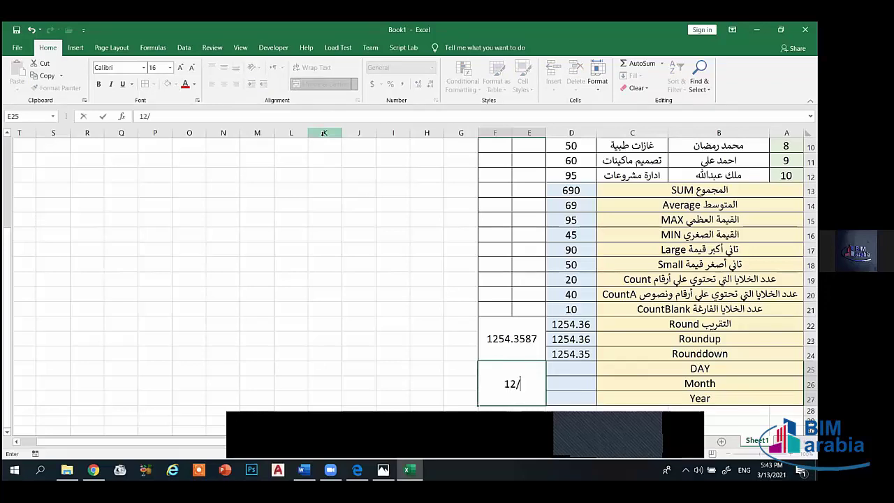
pyautogui.write('2/2021')
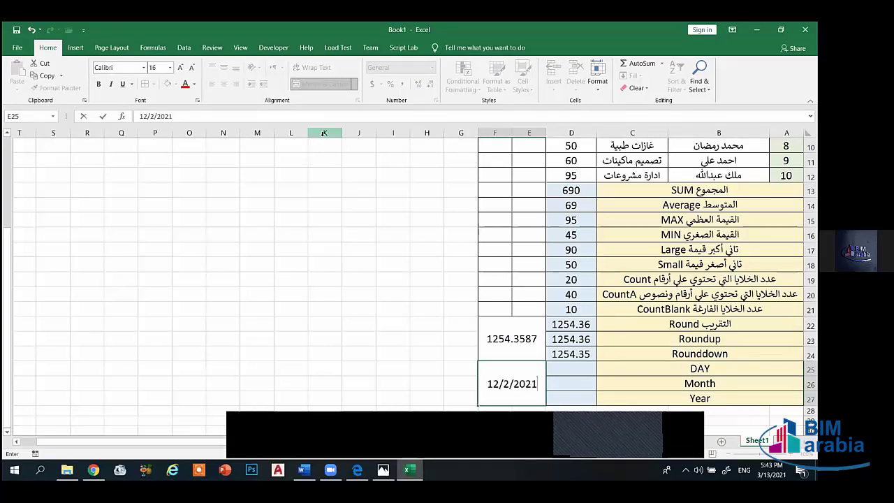
pyautogui.click(533, 401)
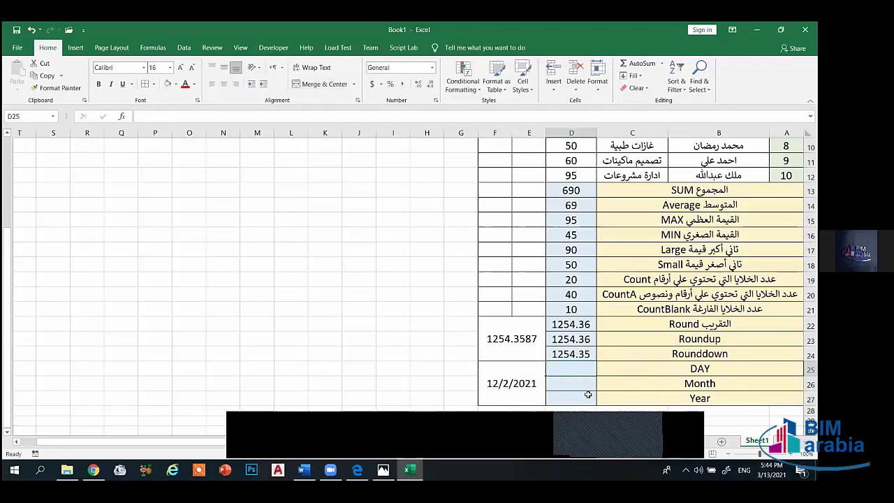
# - Enter =DAY(E25) in D25 to extract day 2
pyautogui.write('=')
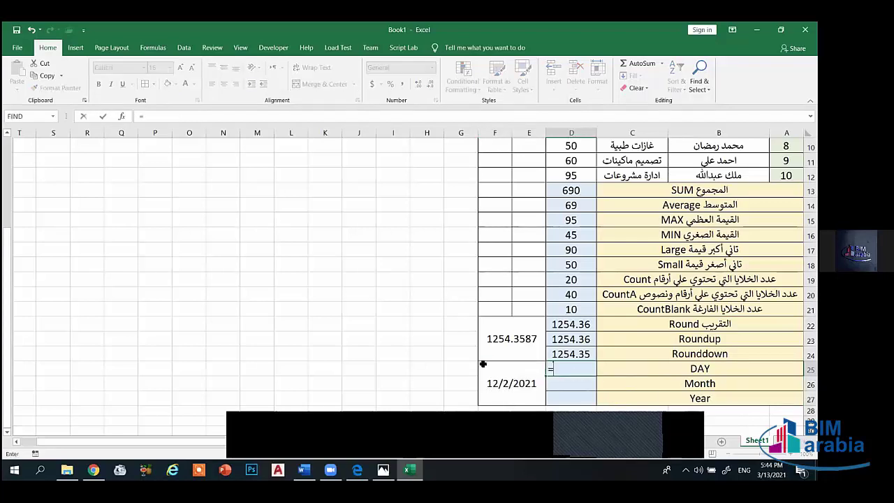
pyautogui.write('da')
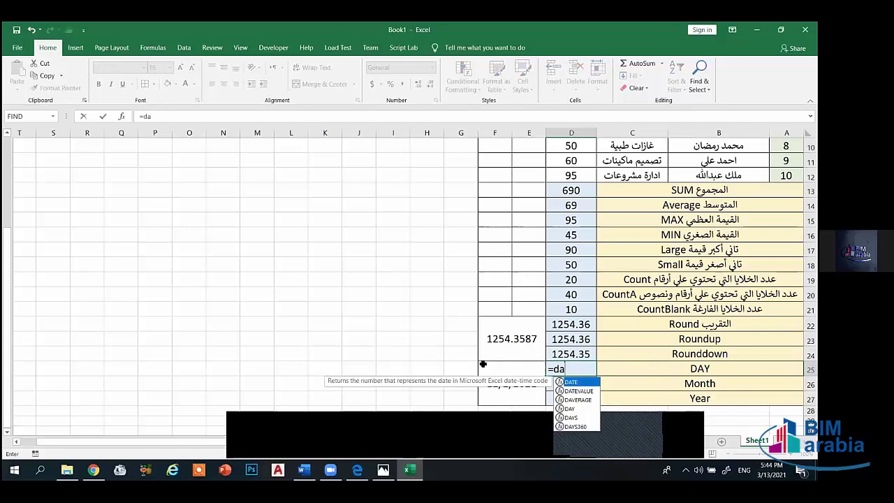
pyautogui.write('y(')
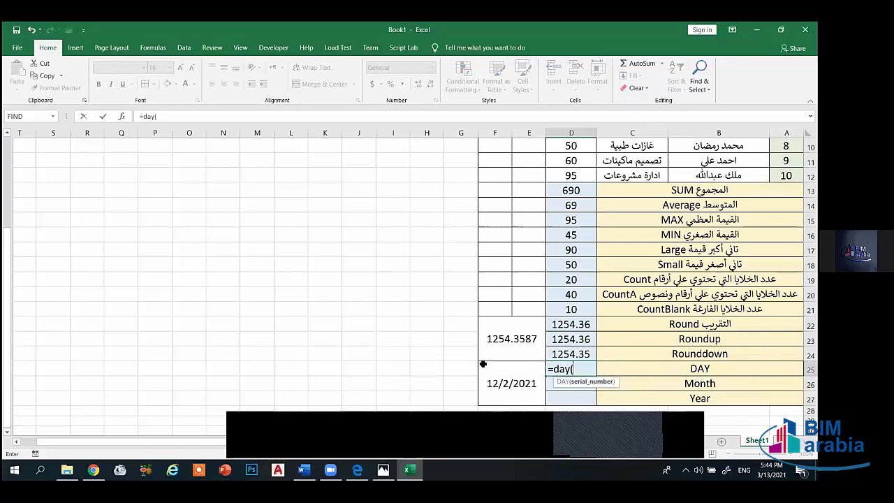
pyautogui.click(519, 383)
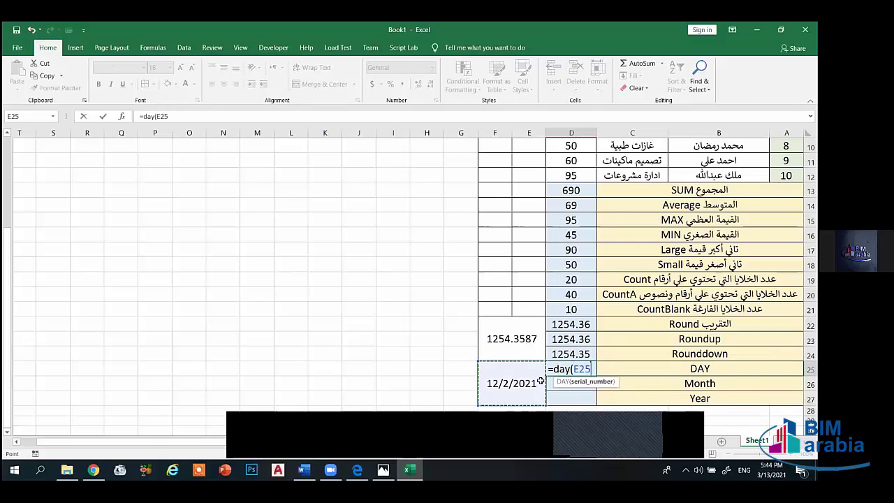
pyautogui.press('Return')
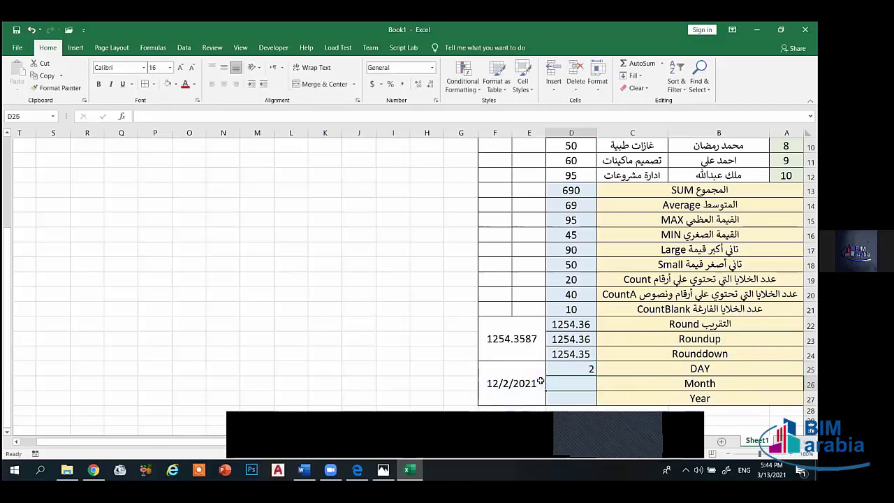
pyautogui.click(580, 368)
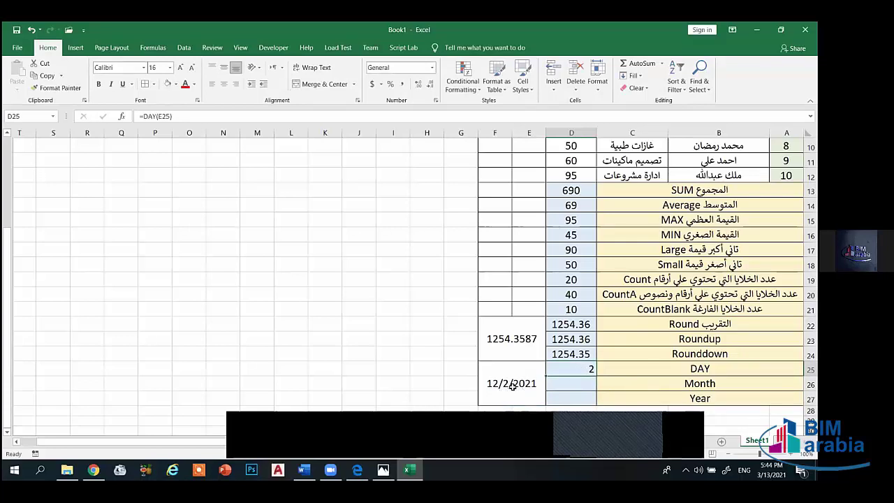
pyautogui.click(512, 386)
# - Enter =MONTH(E25) in D26 to extract month 12
pyautogui.click(571, 385)
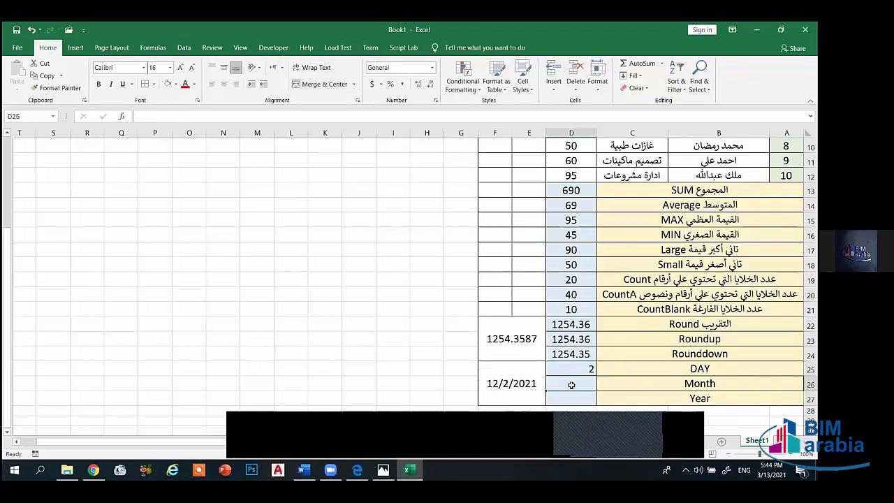
pyautogui.write('=')
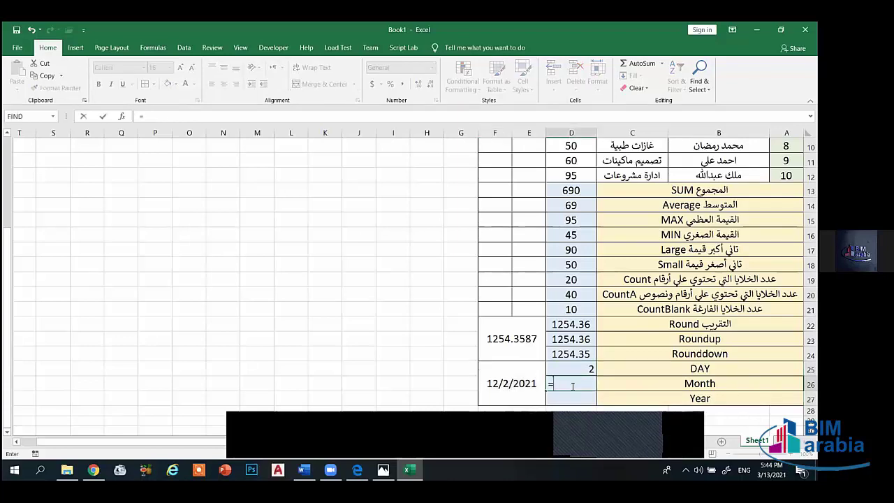
pyautogui.write('month')
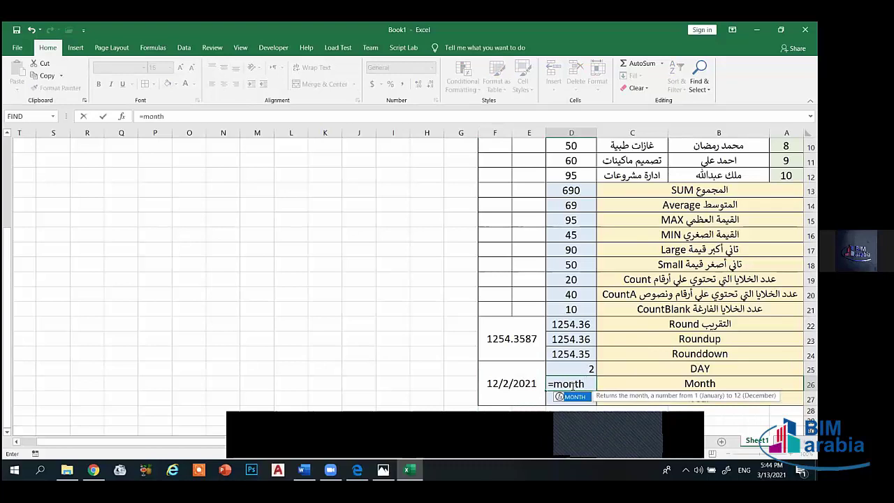
pyautogui.write('(')
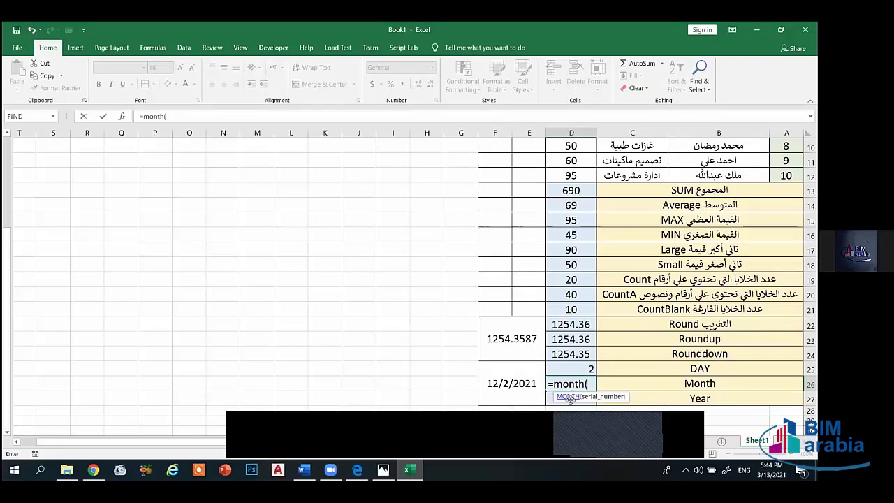
pyautogui.click(514, 384)
pyautogui.write(')')
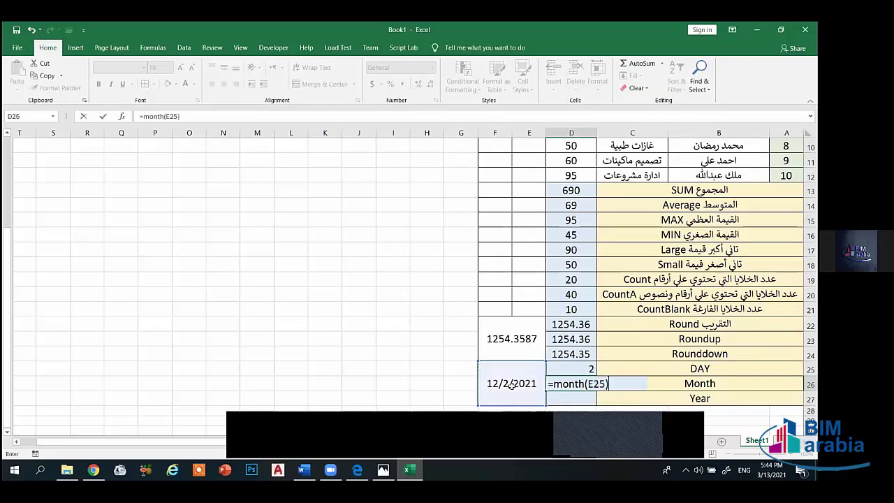
pyautogui.press('Return')
pyautogui.click(564, 388)
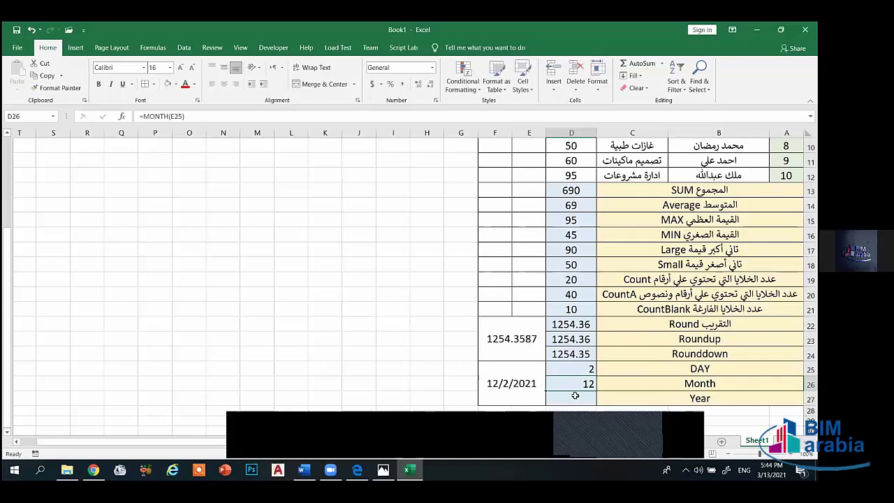
pyautogui.click(577, 409)
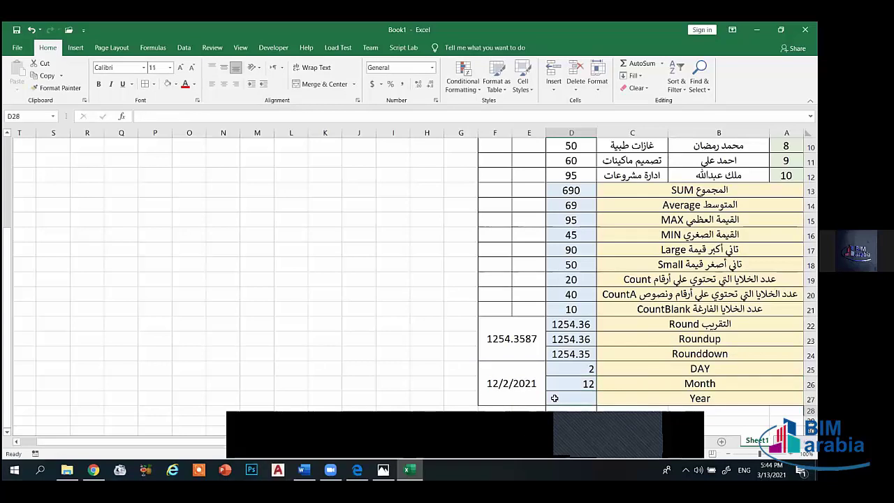
# - Enter =YEAR(E25) in D27 showing 2021, then clear the day and month results
pyautogui.click(562, 402)
pyautogui.write('=')
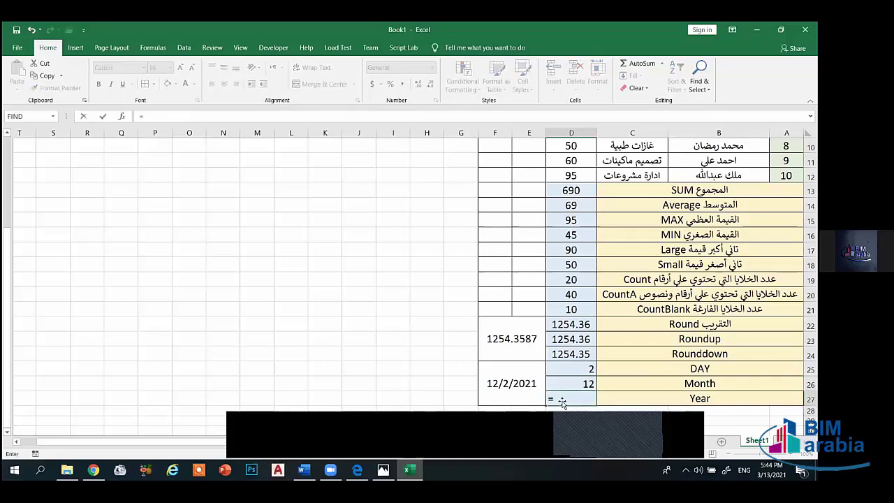
pyautogui.write('yrar')
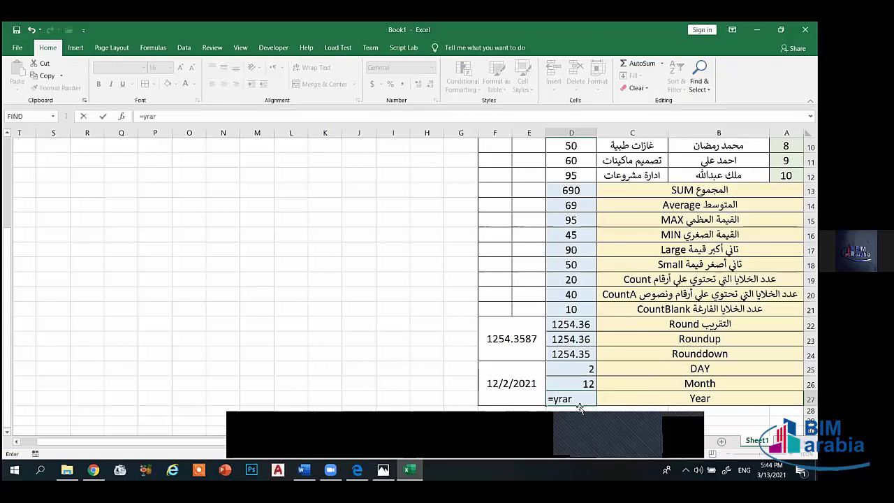
pyautogui.press('BackSpace')
pyautogui.press('BackSpace')
pyautogui.press('BackSpace')
pyautogui.write('ear')
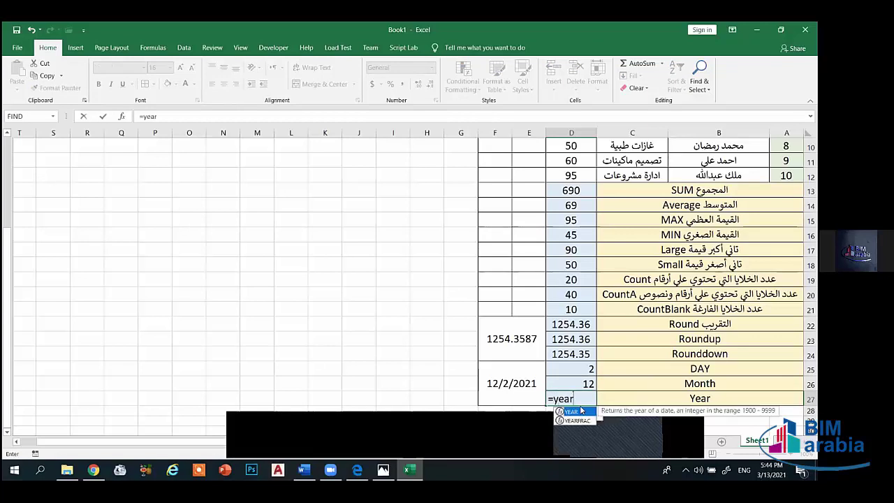
pyautogui.write('(')
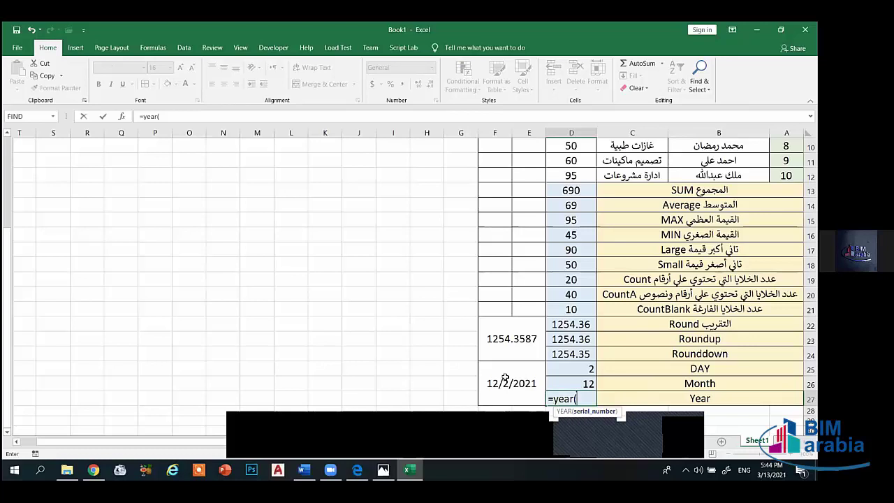
pyautogui.click(506, 378)
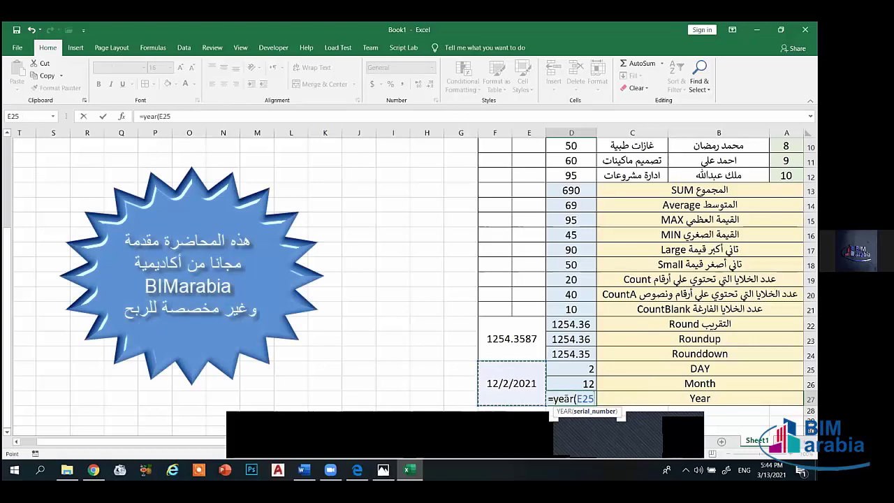
pyautogui.write(')')
pyautogui.press('Return')
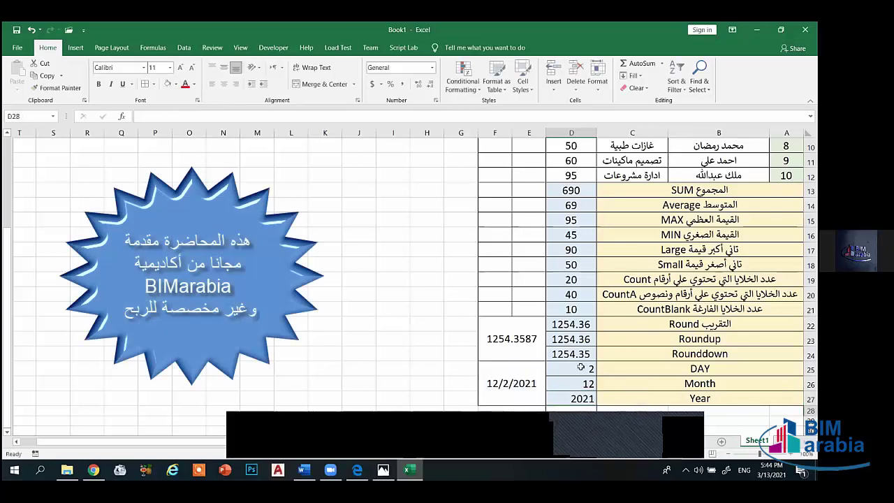
pyautogui.click(580, 367)
pyautogui.press('BackSpace')
# - Clear the Day, Month and Year result cells, including D27
pyautogui.press('Return')
pyautogui.press('BackSpace')
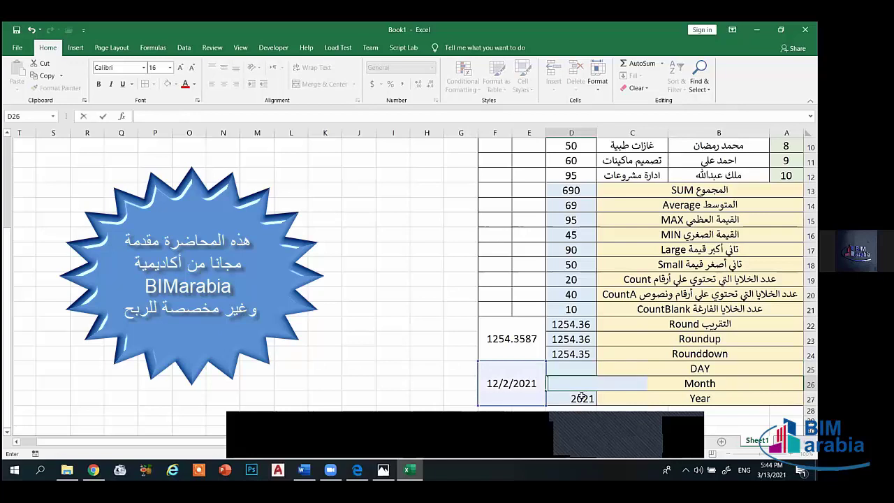
pyautogui.click(582, 397)
pyautogui.press('Delete')
# - Enter 16-feb-2021 in merged cell E25 so it shows 2/16/2021
pyautogui.click(533, 384)
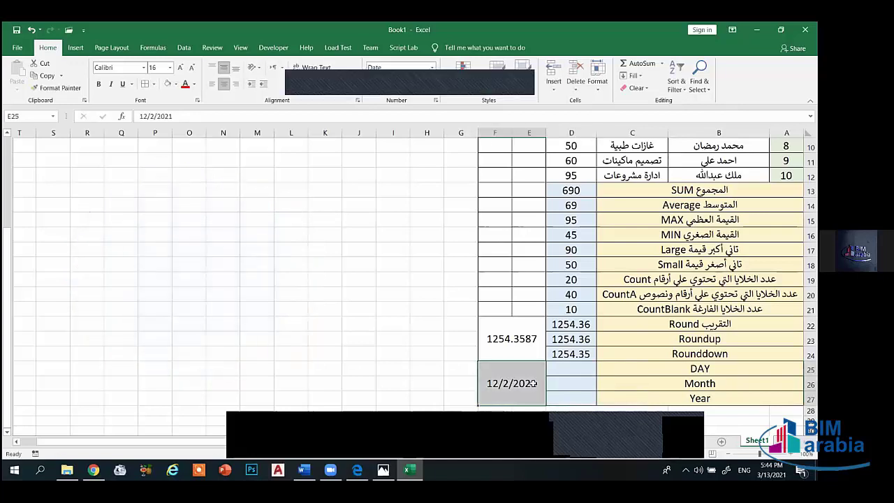
pyautogui.write('16-')
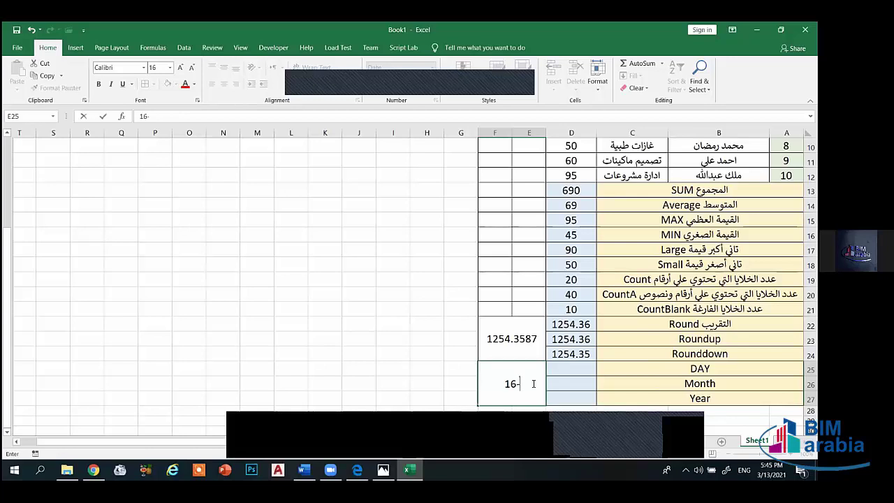
pyautogui.write('feb-2021')
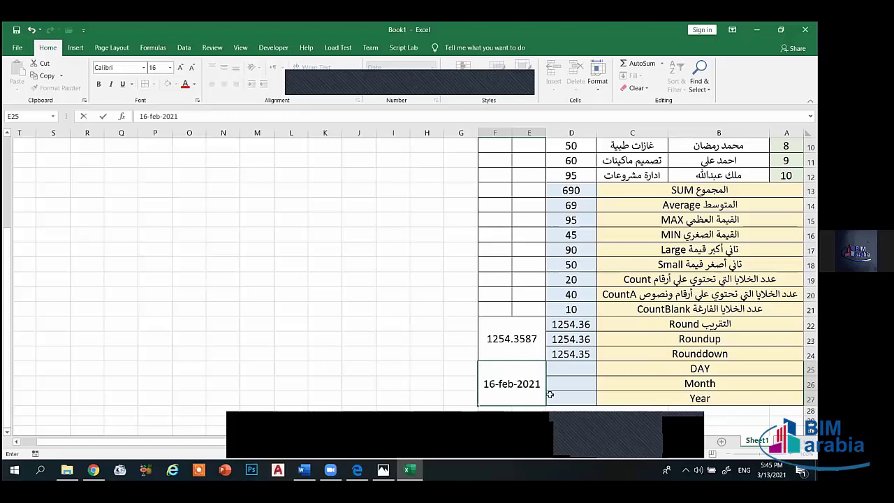
pyautogui.press('Return')
pyautogui.click(528, 385)
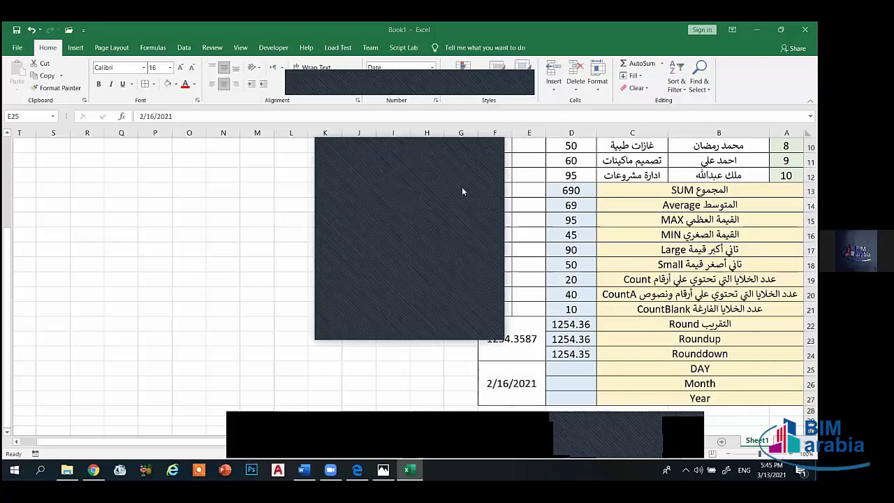
pyautogui.click(510, 387)
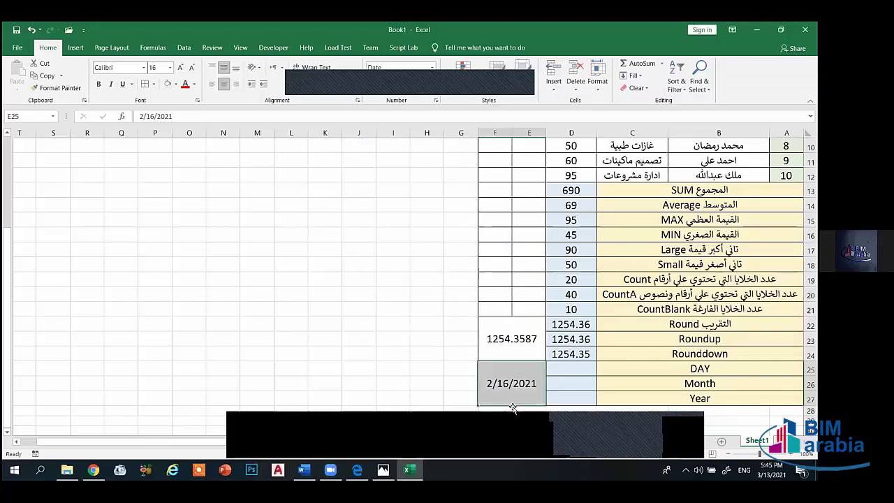
pyautogui.click(579, 369)
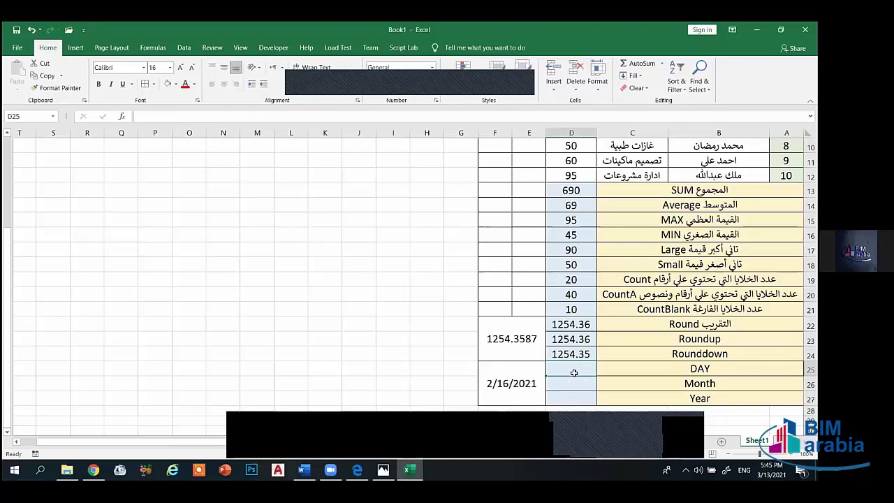
pyautogui.write('=day(')
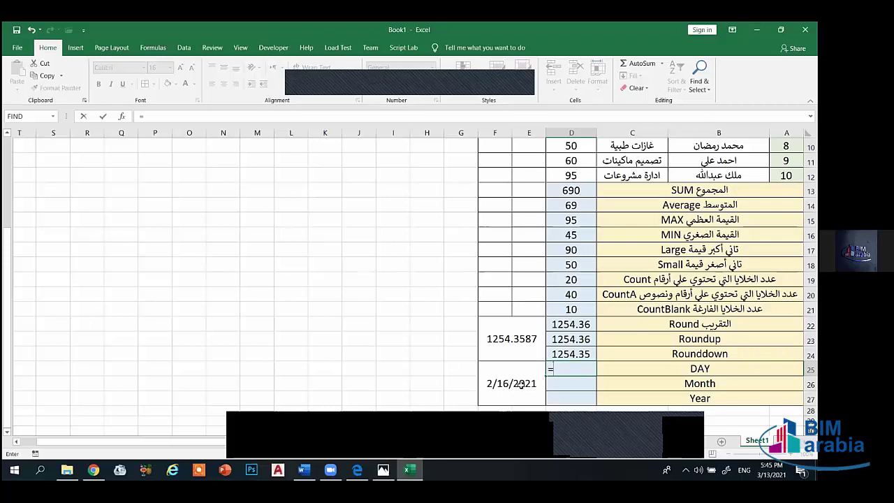
# - Enter =DAY(E25) in D25 so the DAY row returns 16 from 2/16/2021
pyautogui.write('day')
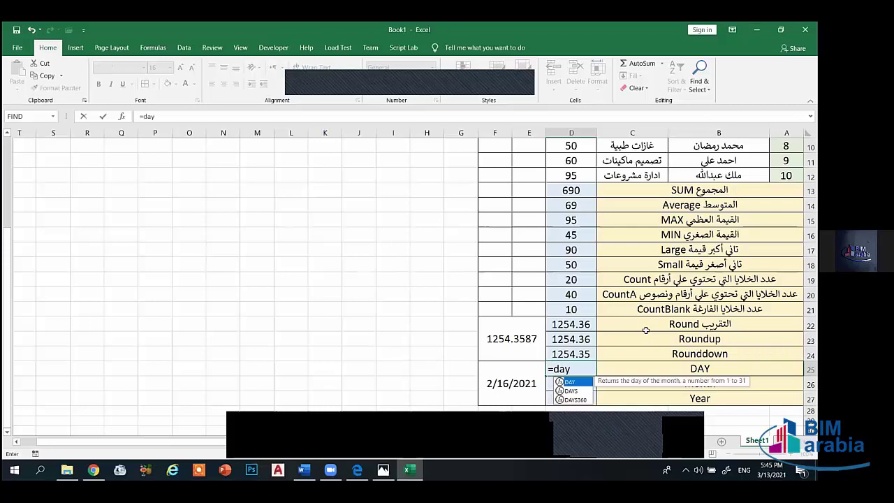
pyautogui.write('(')
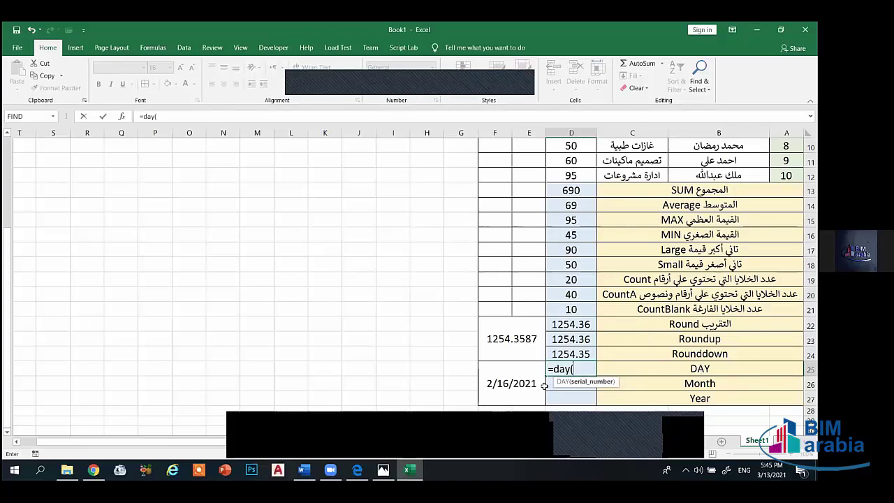
pyautogui.click(502, 389)
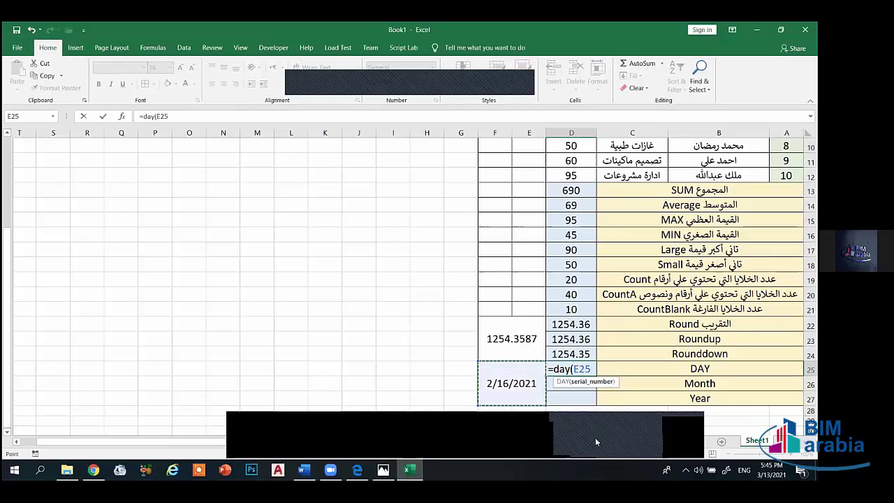
pyautogui.write(')')
pyautogui.press('Return')
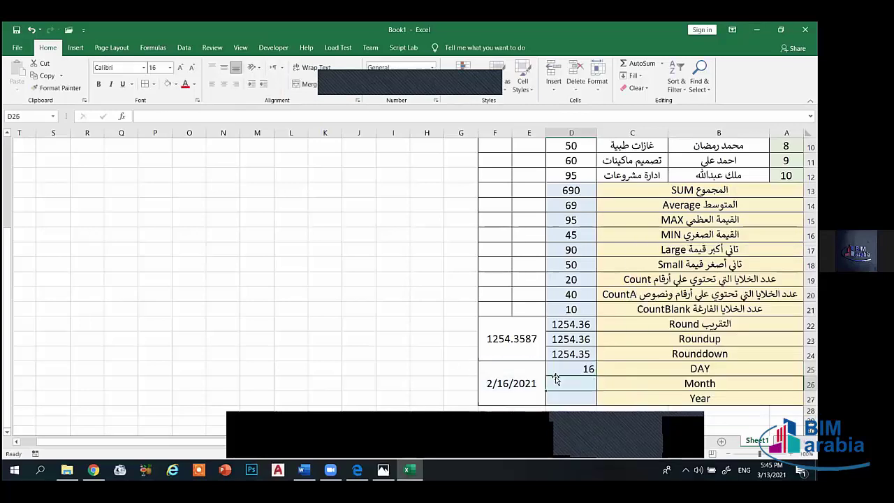
pyautogui.scroll(-4, 569, 328)
pyautogui.click(576, 192)
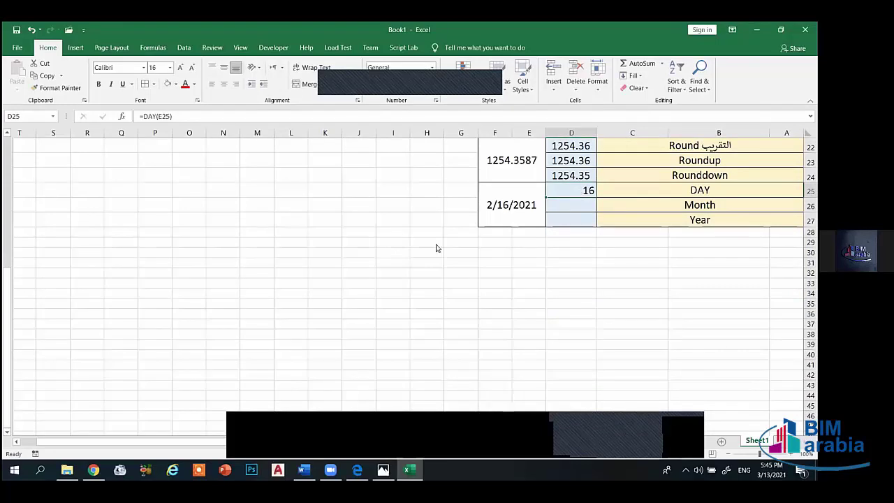
# - Enter =MONTH(E25) in D26 so the Month row returns 2
pyautogui.click(586, 206)
pyautogui.write('=')
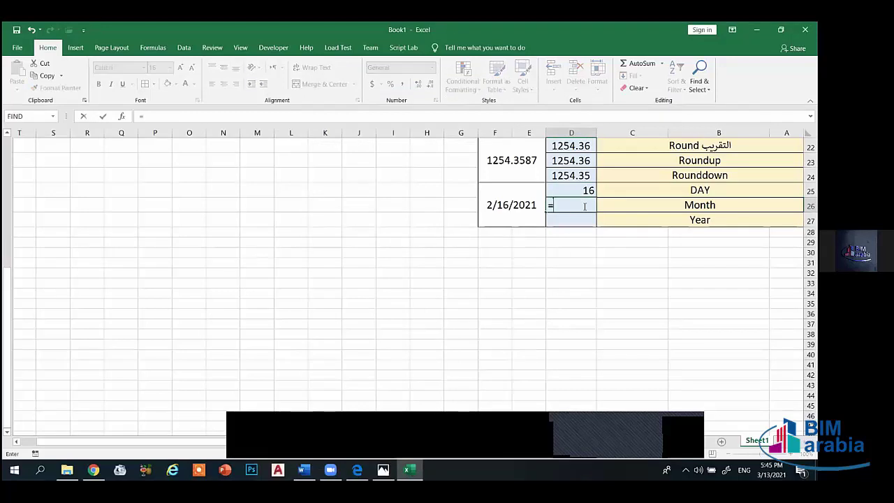
pyautogui.write('m')
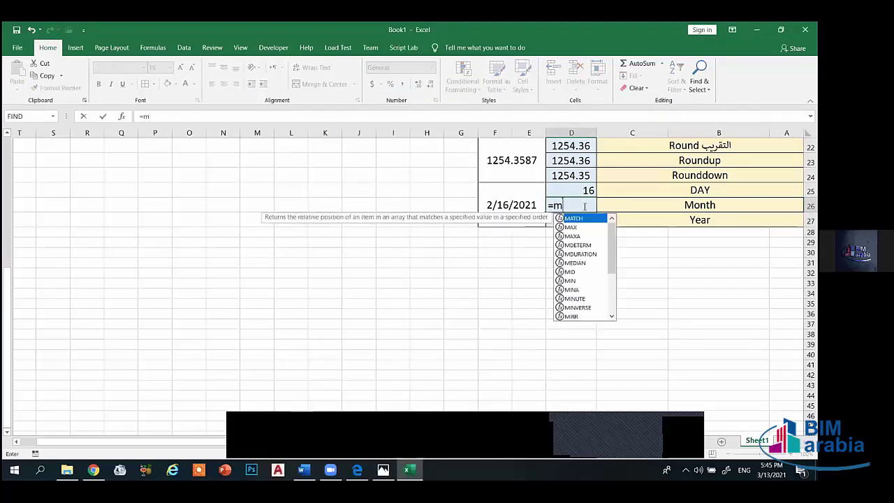
pyautogui.write('onth')
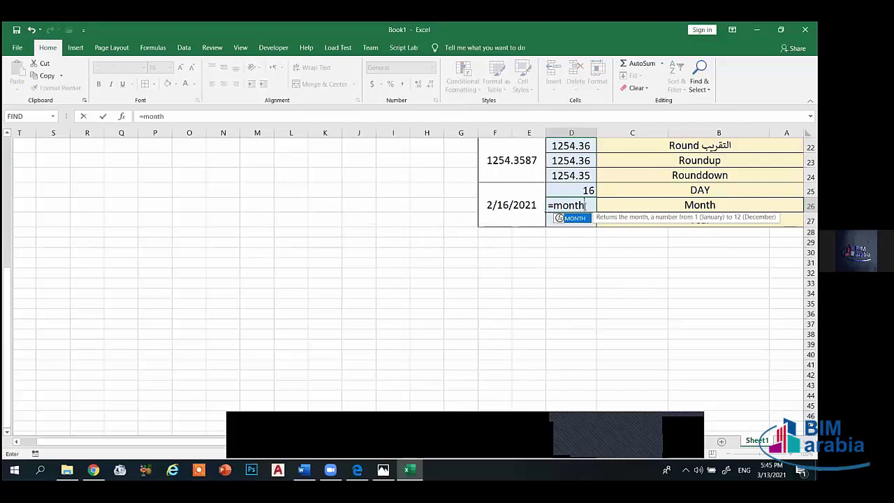
pyautogui.write('(')
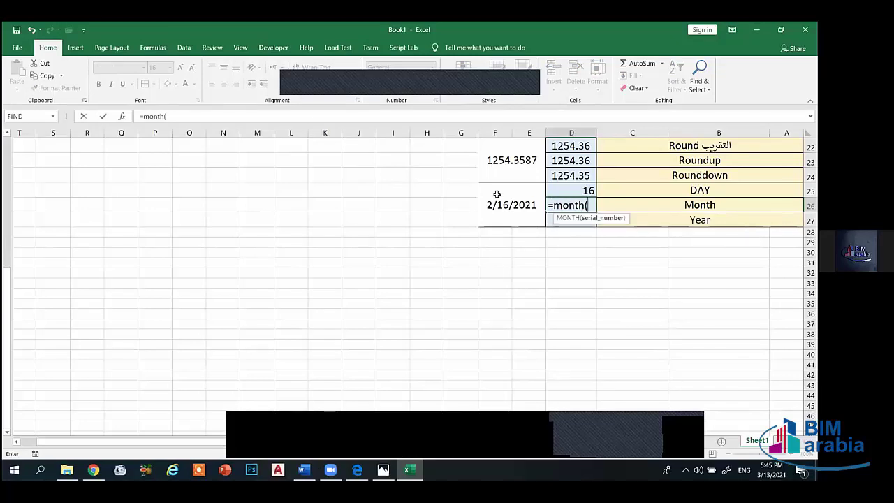
pyautogui.click(498, 198)
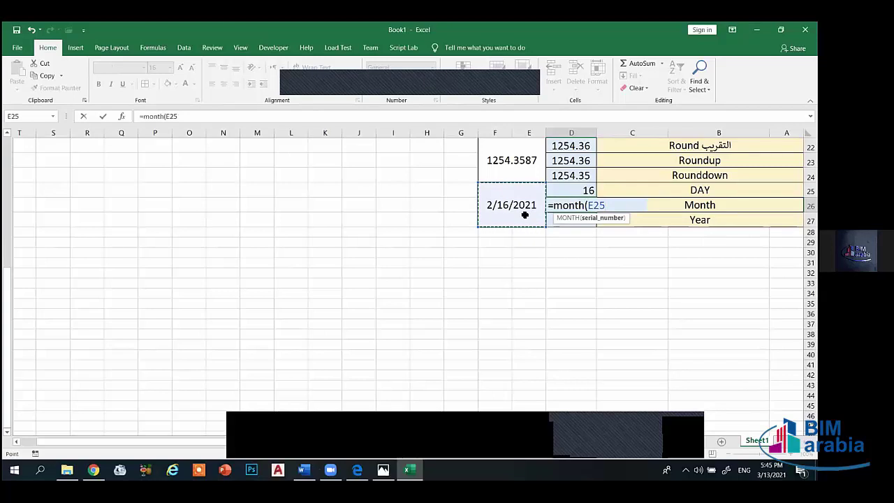
pyautogui.write(')')
pyautogui.press('Return')
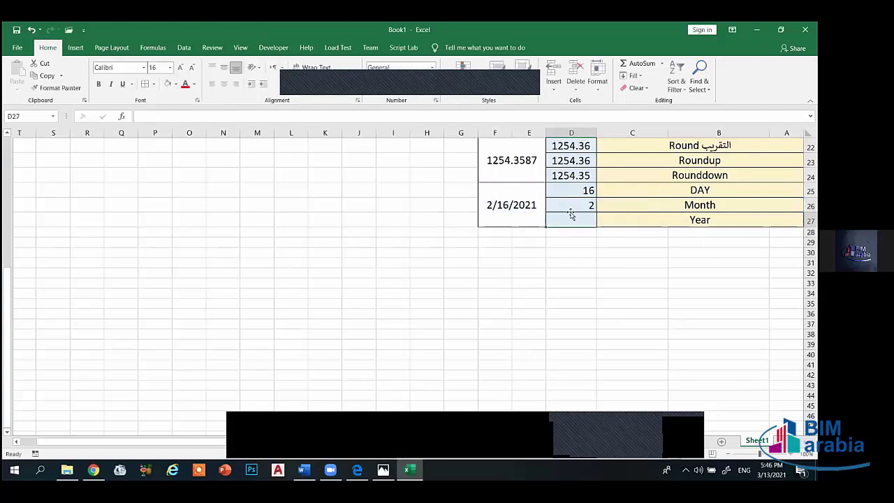
pyautogui.click(569, 206)
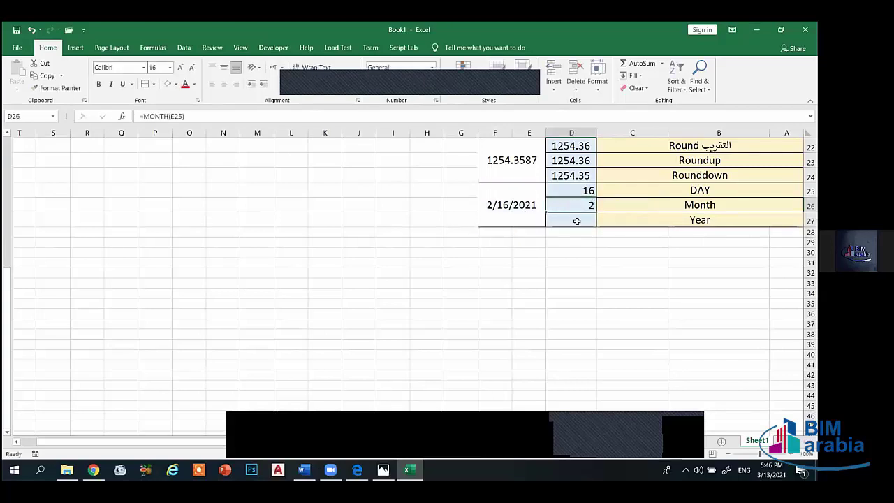
# - Enter =YEAR(E25) in D27 so the Year row returns 2021
pyautogui.click(577, 220)
pyautogui.write('=yrar')
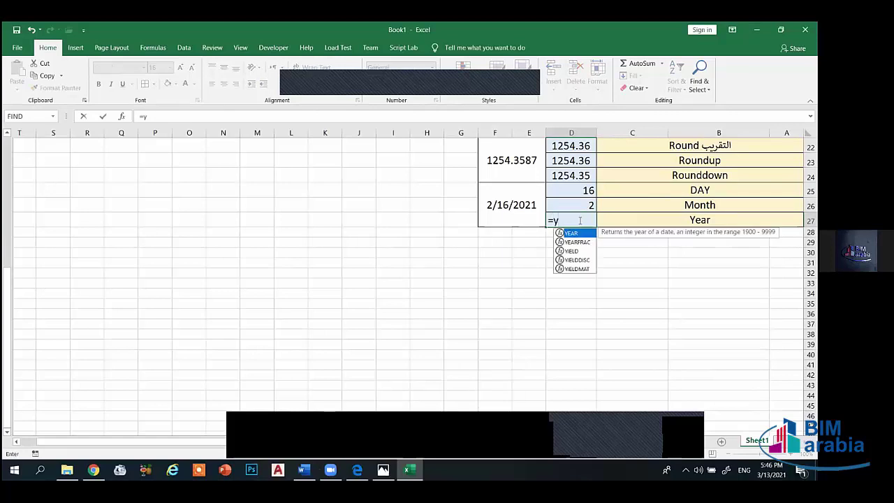
pyautogui.press('BackSpace')
pyautogui.press('BackSpace')
pyautogui.press('BackSpace')
pyautogui.write('ear(')
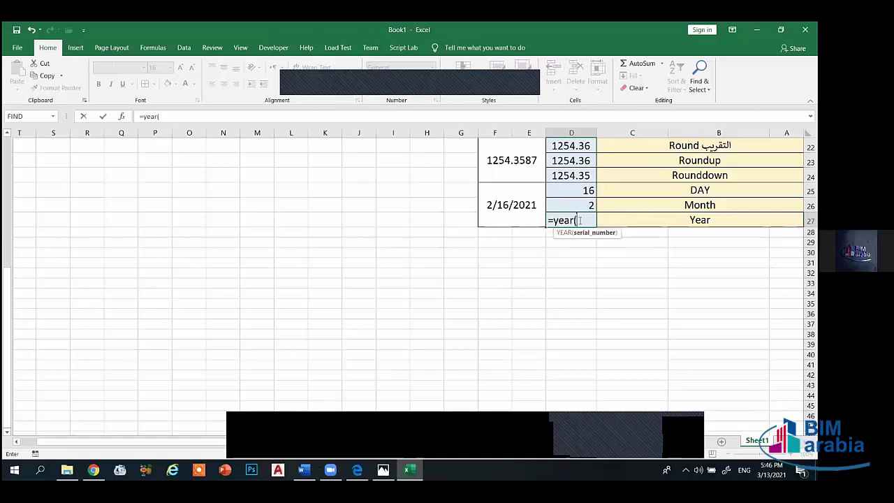
pyautogui.click(543, 222)
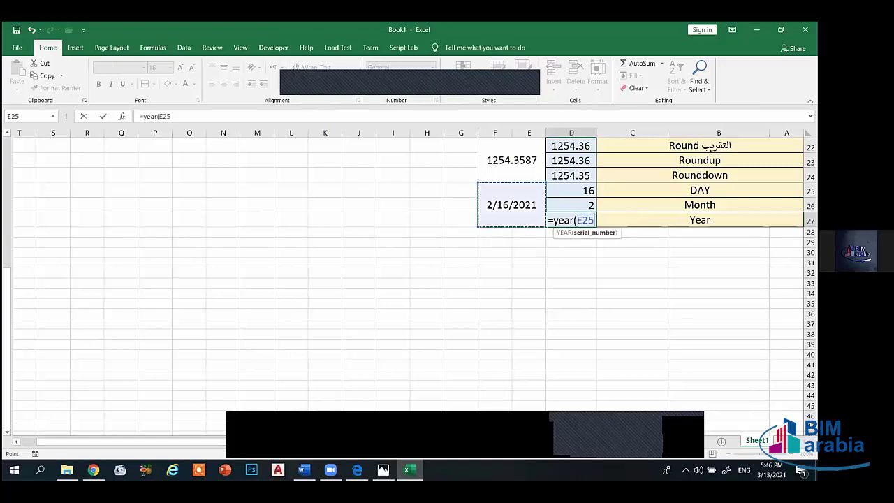
pyautogui.write(')')
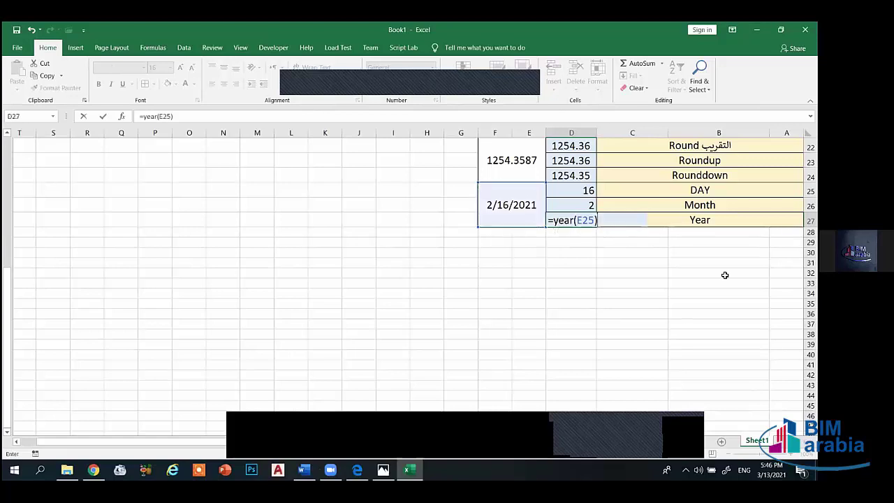
pyautogui.press('Return')
# - Centre the D25:D27 results vertically and horizontally
pyautogui.moveTo(574, 190); pyautogui.dragTo(535, 231)
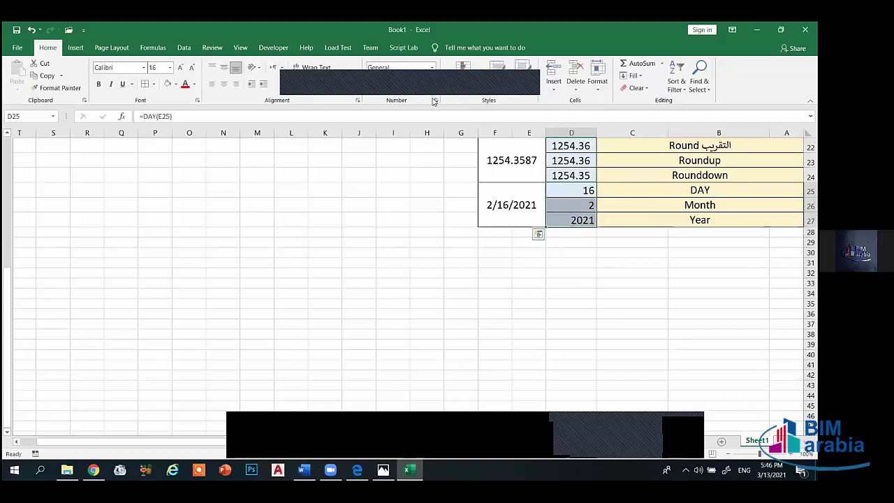
pyautogui.click(224, 67)
pyautogui.click(224, 83)
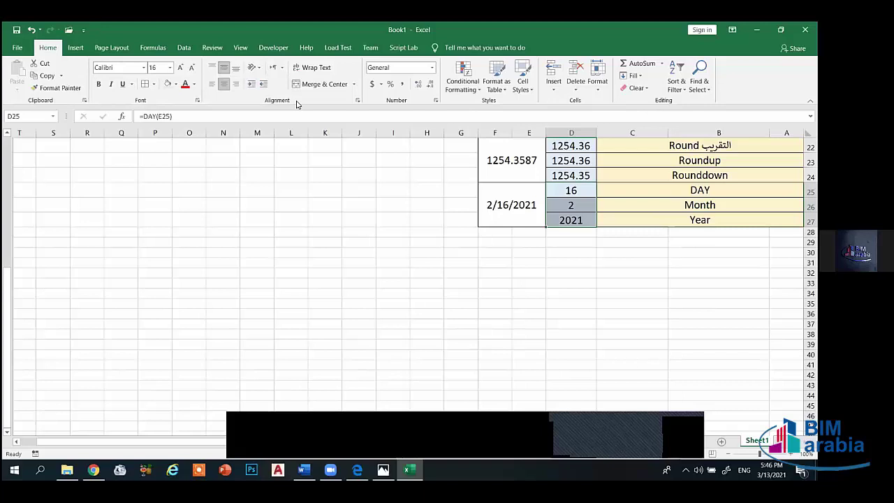
# - Merge the row 28 label cells at font size 16 and copy the Year label's formatting
pyautogui.click(572, 233)
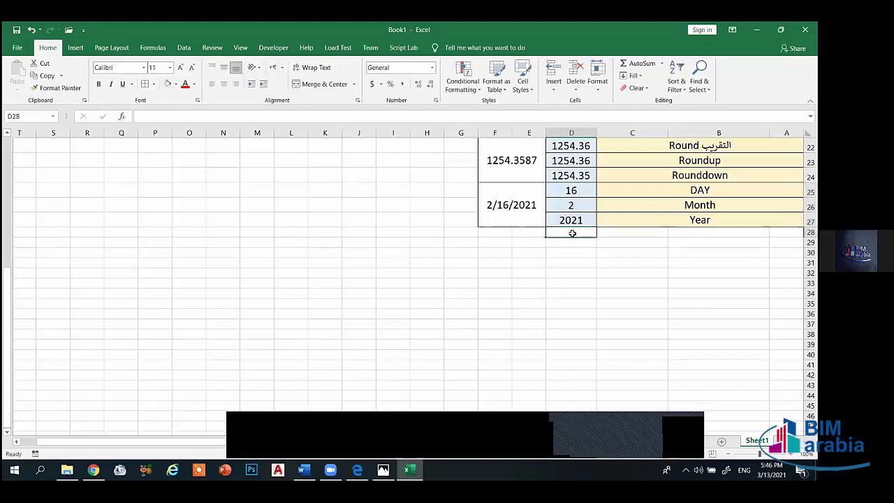
pyautogui.scroll(2, 590, 239)
pyautogui.scroll(-2, 619, 318)
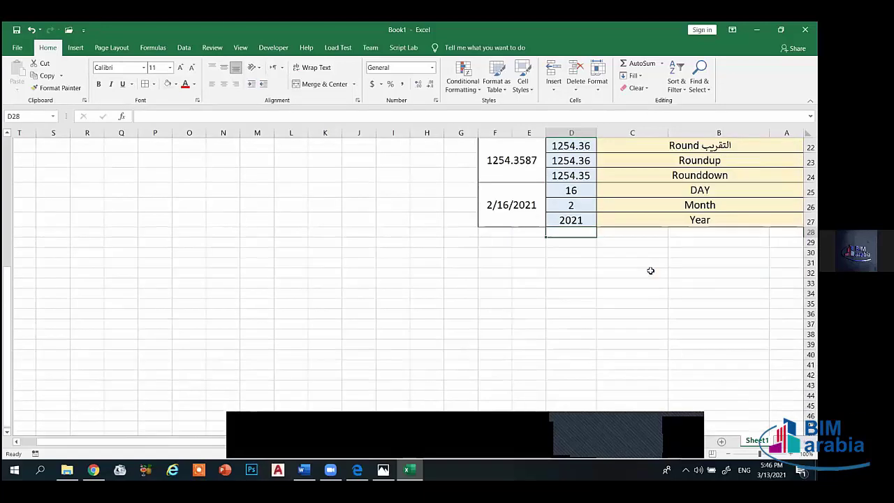
pyautogui.moveTo(786, 232); pyautogui.dragTo(609, 230)
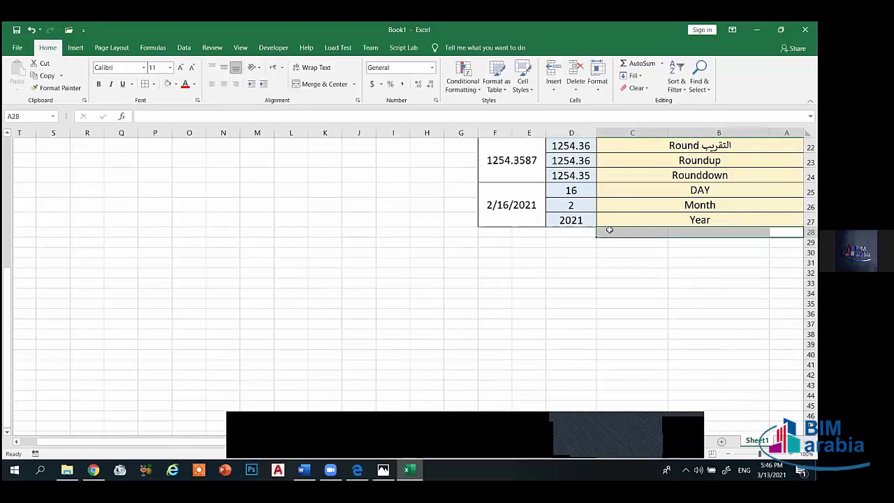
pyautogui.click(318, 84)
pyautogui.click(181, 68)
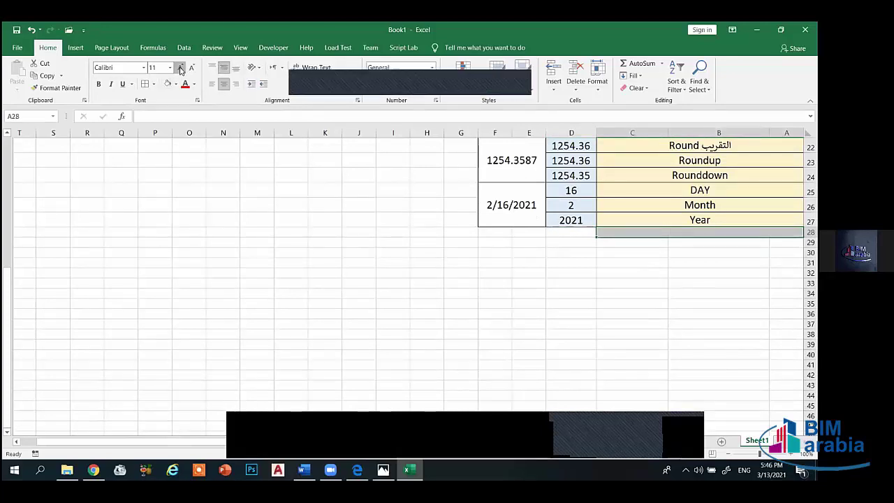
pyautogui.click(181, 68)
pyautogui.click(181, 68)
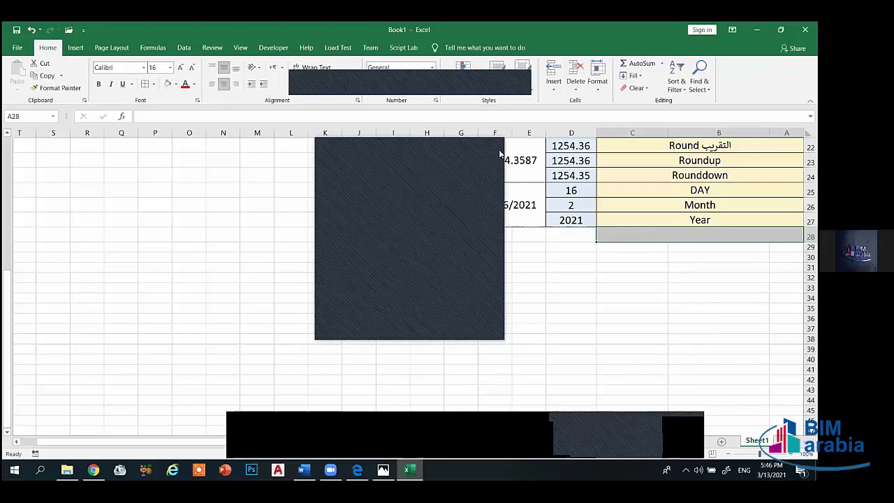
pyautogui.click(677, 220)
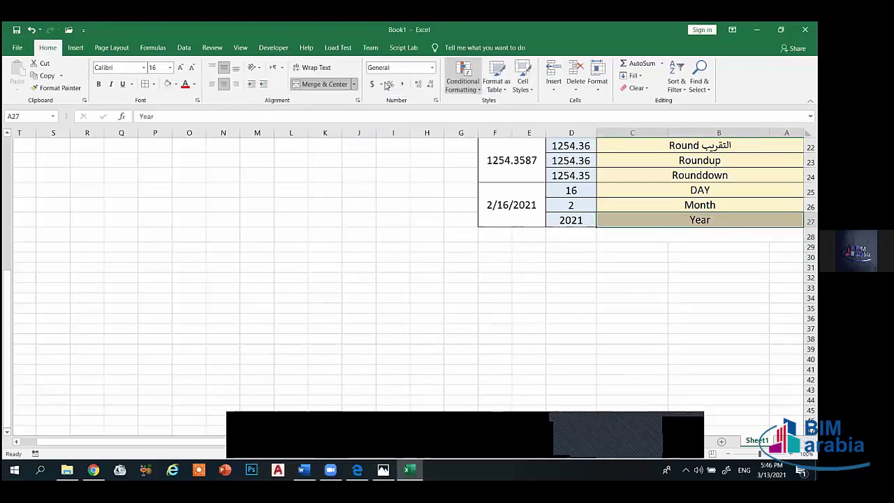
pyautogui.click(70, 88)
pyautogui.click(624, 236)
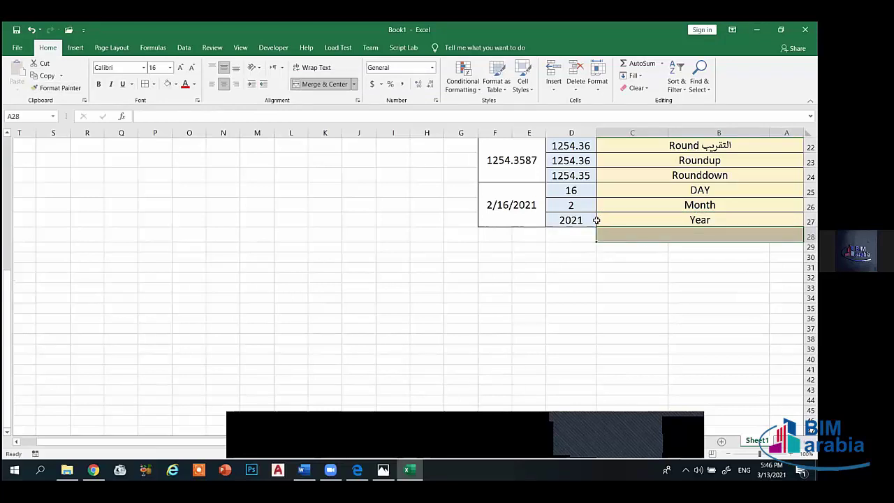
# - Apply All Borders across row 28 of the table
pyautogui.click(582, 238)
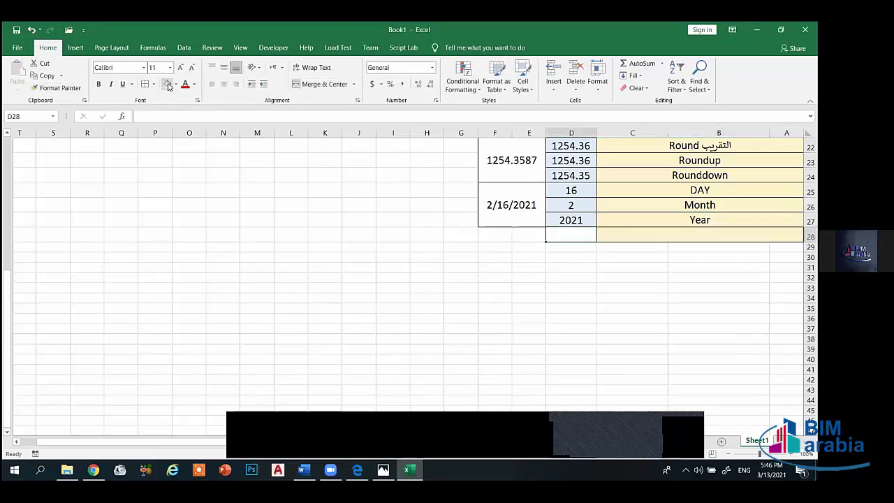
pyautogui.moveTo(478, 234); pyautogui.dragTo(612, 236)
pyautogui.click(154, 83)
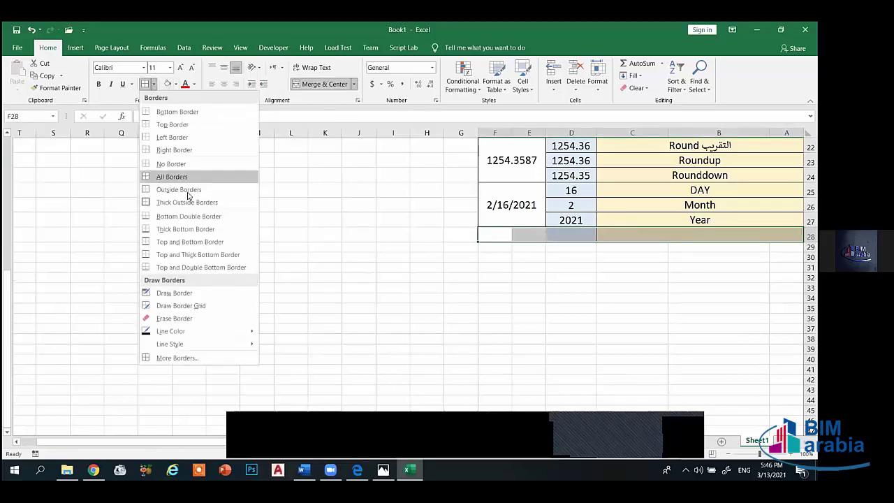
pyautogui.click(186, 179)
pyautogui.click(532, 267)
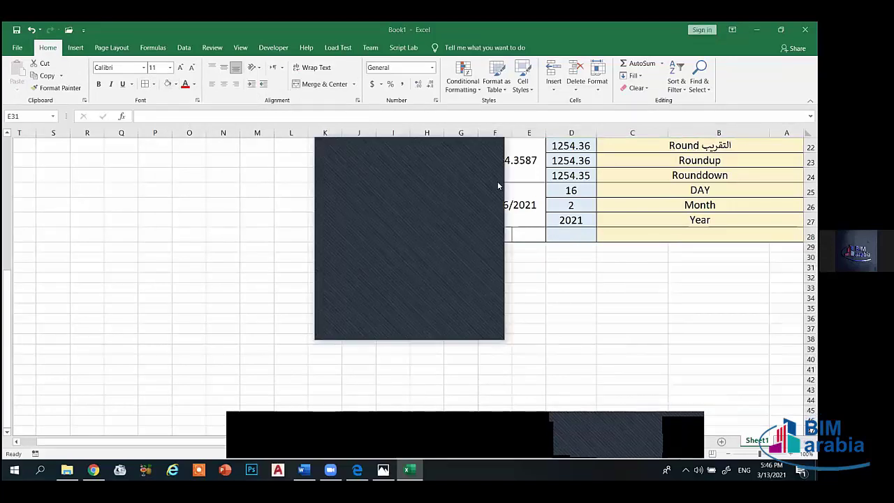
pyautogui.click(695, 233)
pyautogui.press('Tab')
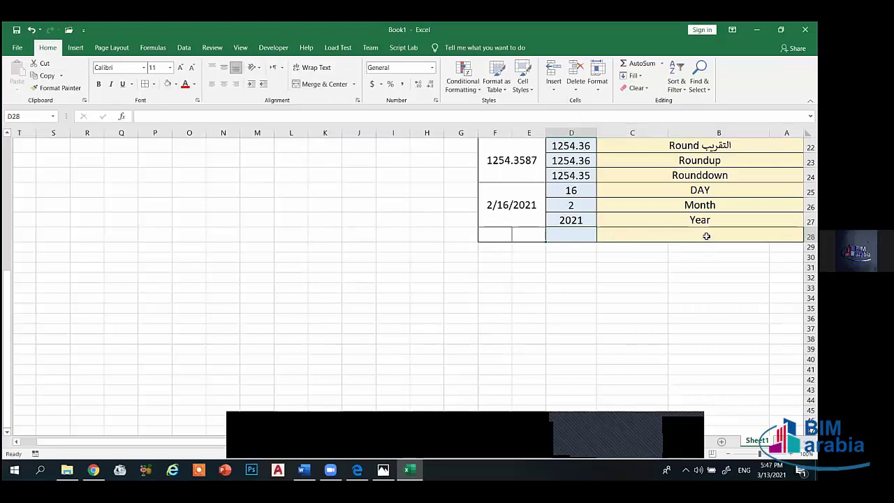
# - Type 'Text' as the row 28 label, then add and delete a trial comment on E28
pyautogui.click(707, 237)
pyautogui.write('T')
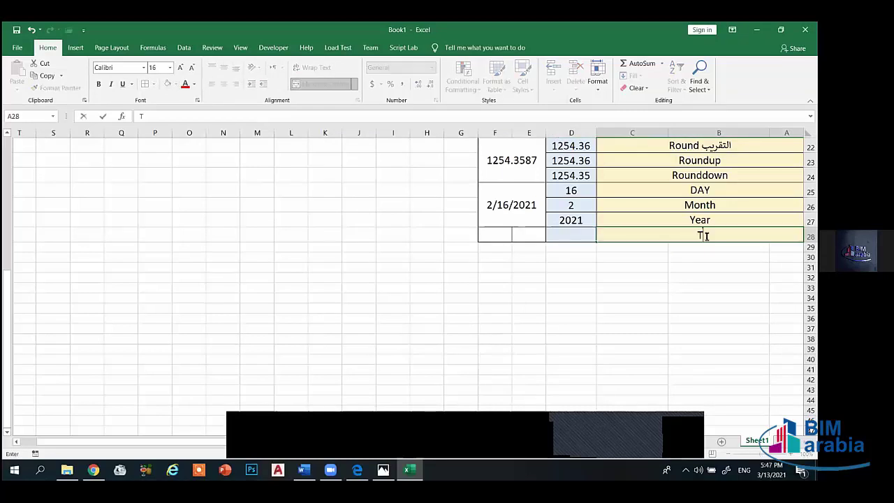
pyautogui.write('ext')
pyautogui.moveTo(517, 236); pyautogui.dragTo(485, 229)
pyautogui.click(212, 48)
pyautogui.click(231, 76)
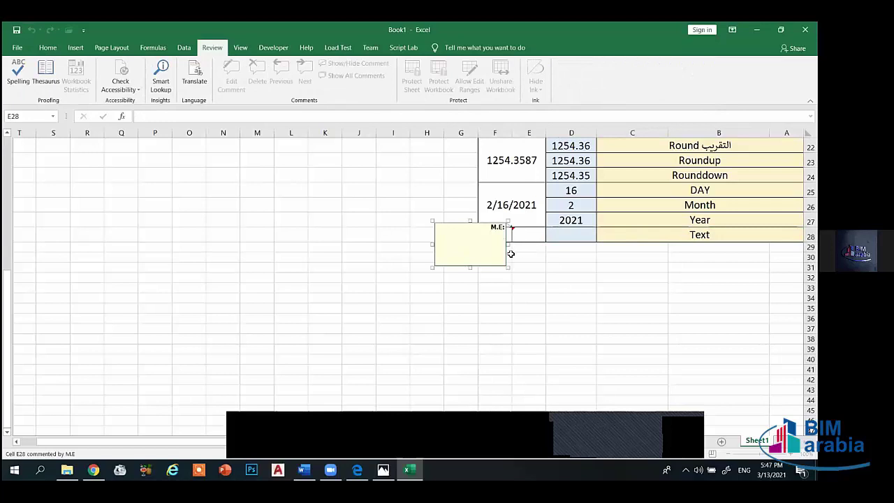
pyautogui.click(493, 267)
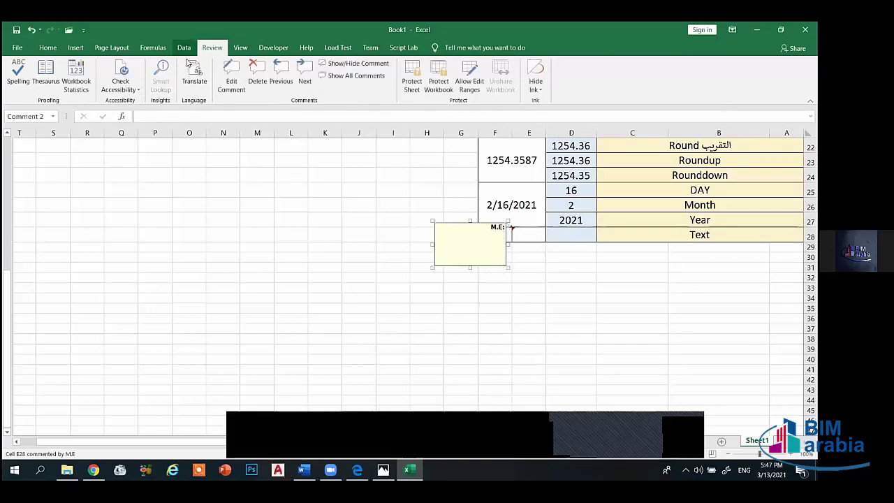
pyautogui.click(257, 71)
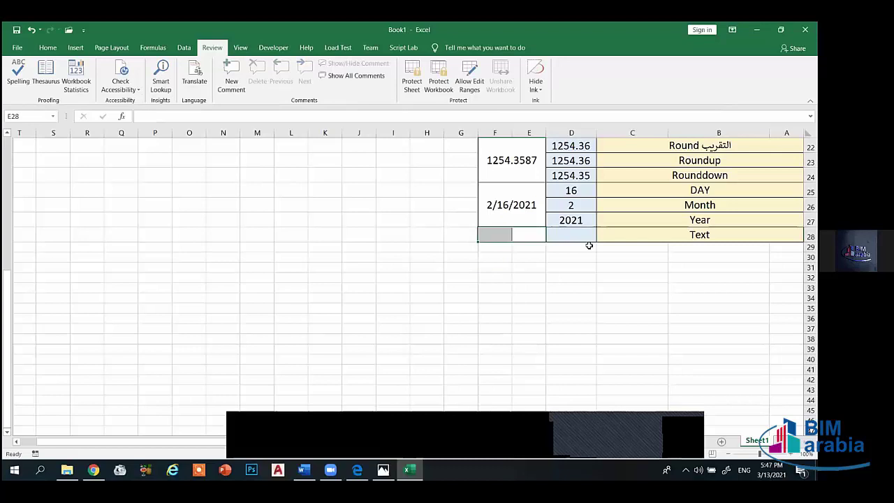
pyautogui.click(47, 48)
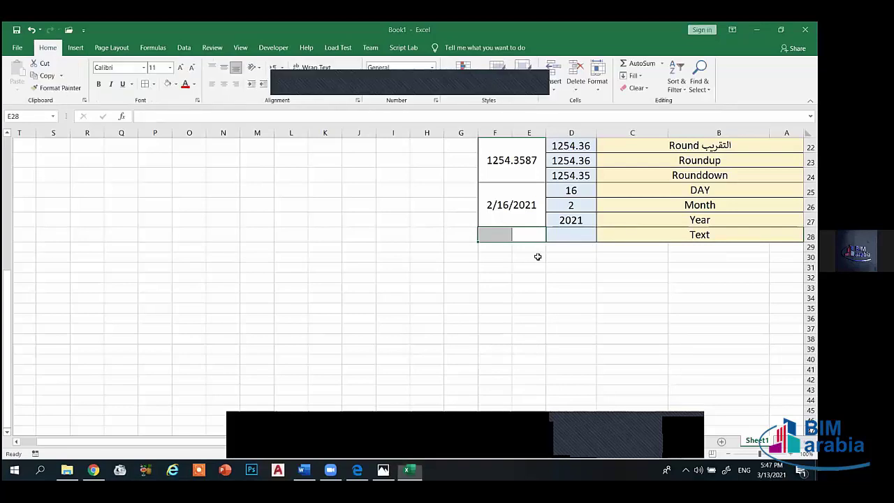
# - Merge E28 and F28 into one cell centred vertically and horizontally
pyautogui.click(225, 67)
pyautogui.click(224, 83)
pyautogui.click(344, 86)
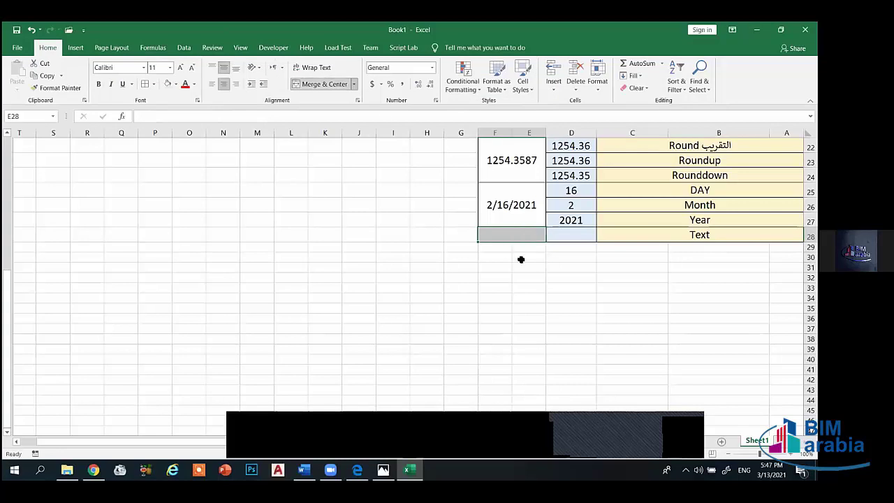
pyautogui.write('1-')
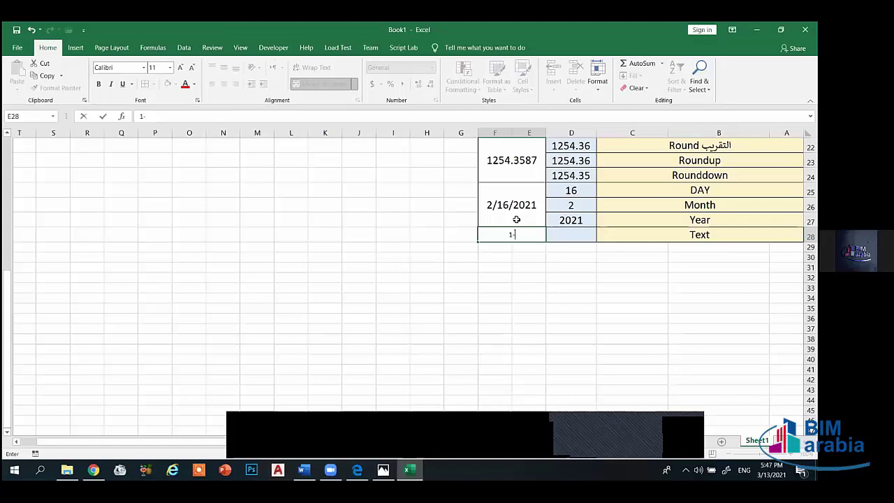
pyautogui.press('BackSpace')
pyautogui.press('BackSpace')
# - Enter the date 1-feb-2021 in merged E28, displayed as 1-Feb-21
pyautogui.moveTo(642, 236)
pyautogui.mouseDown()
pyautogui.moveTo(576, 226)
pyautogui.moveTo(505, 235)
pyautogui.mouseUp()
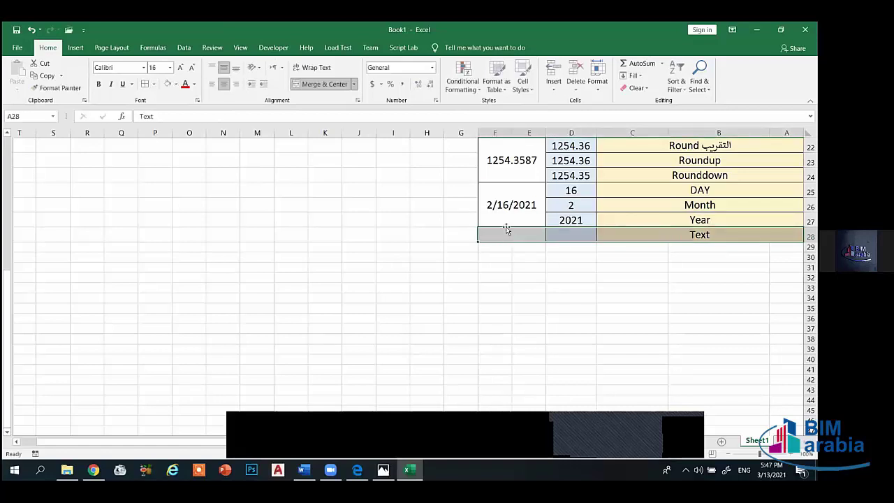
pyautogui.click(506, 235)
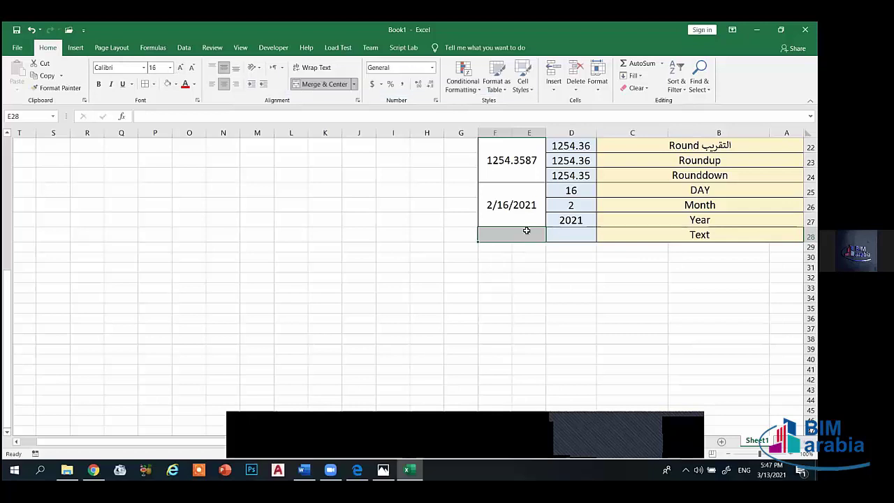
pyautogui.write('1')
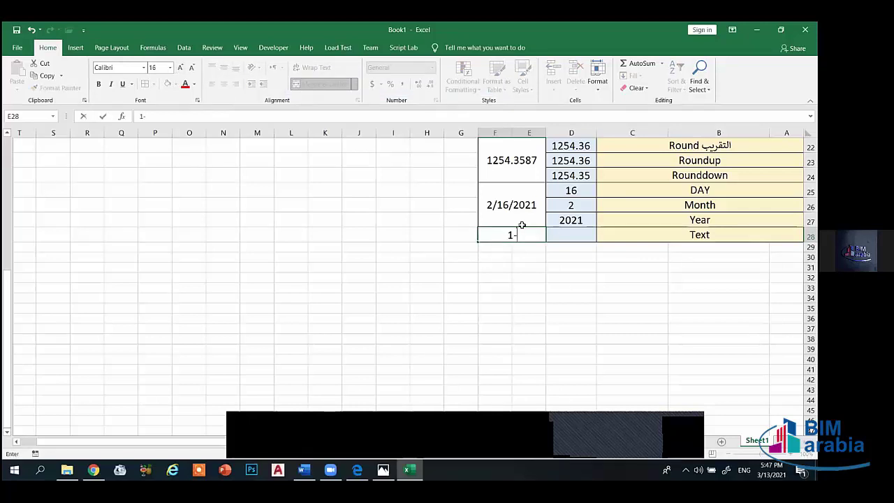
pyautogui.write('-feb-')
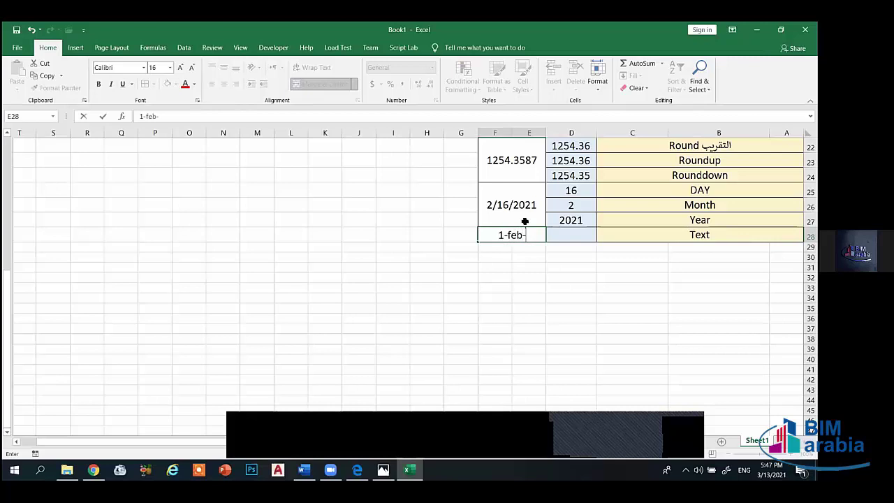
pyautogui.write('2021')
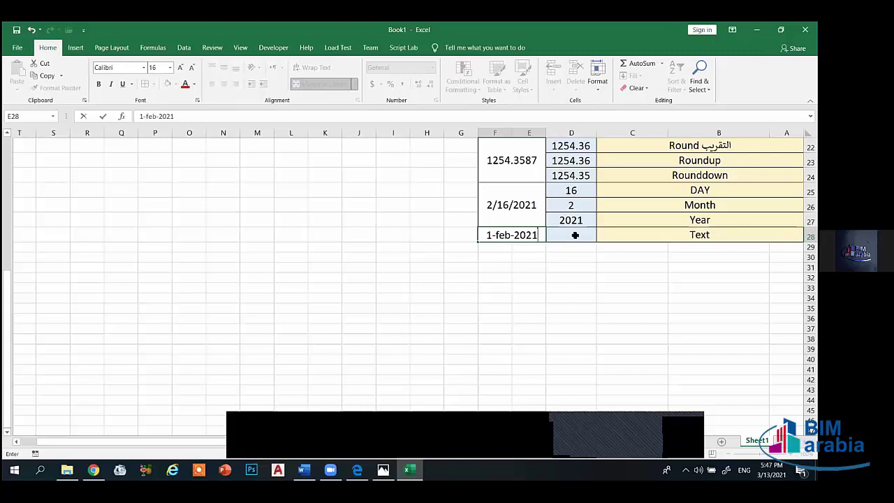
pyautogui.click(575, 235)
pyautogui.click(512, 235)
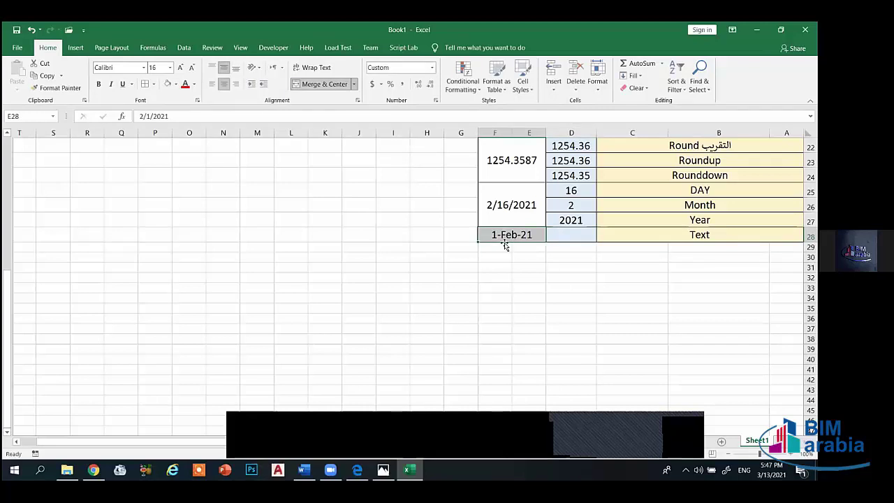
pyautogui.click(567, 237)
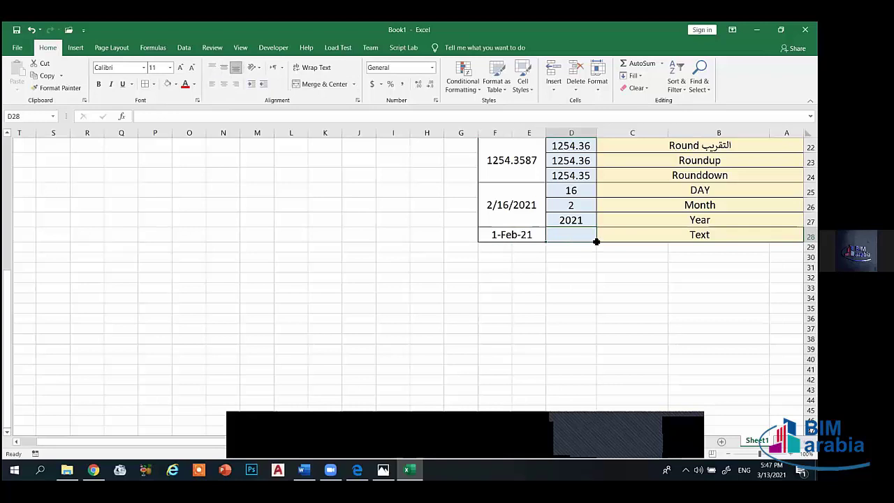
pyautogui.write('=')
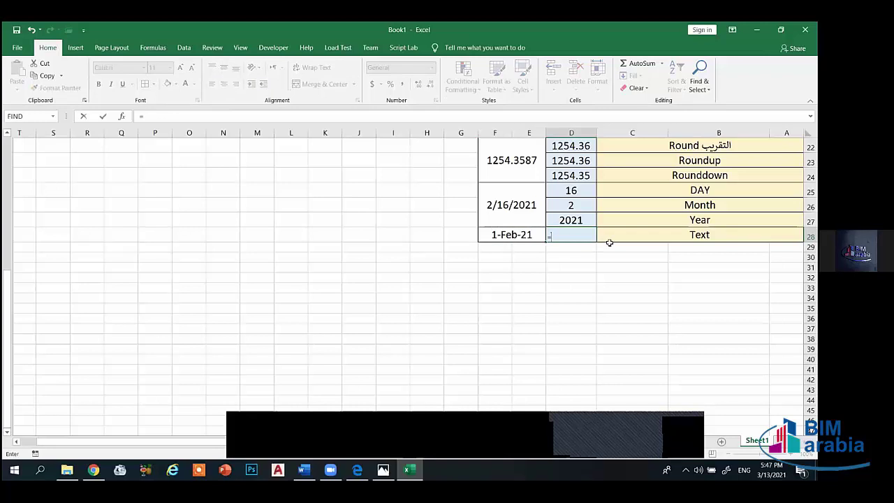
# - Enter =TEXT(E28,0) in D28, returning the serial number 44228
pyautogui.press('Escape')
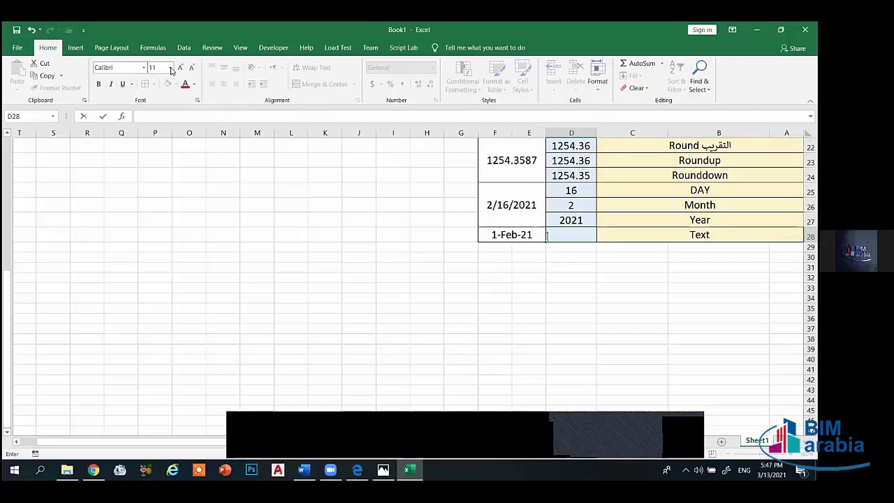
pyautogui.click(179, 68)
pyautogui.write('=te')
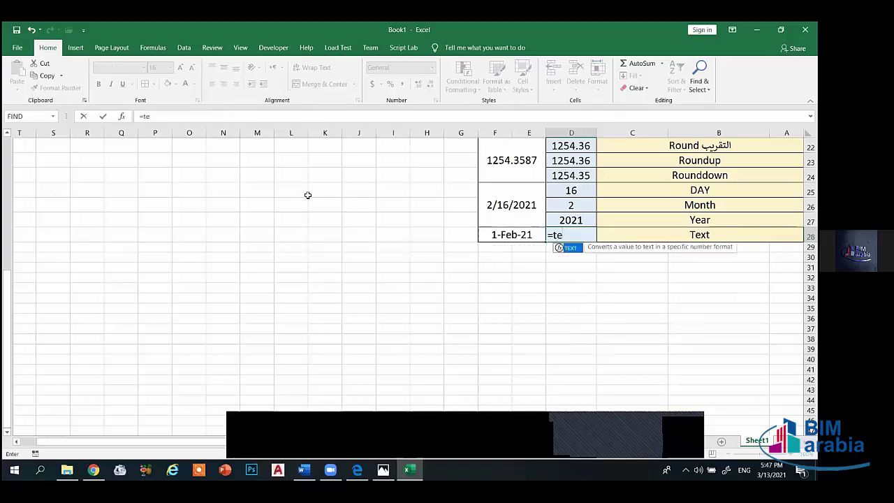
pyautogui.write('xt(')
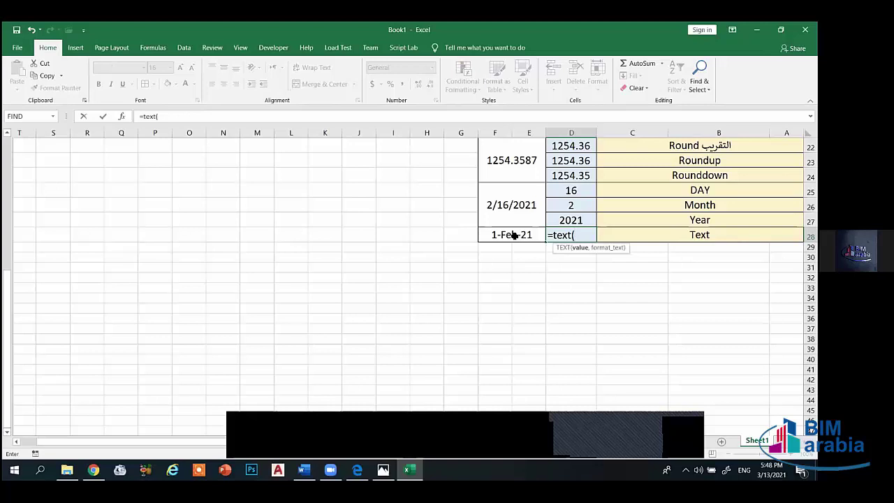
pyautogui.click(514, 236)
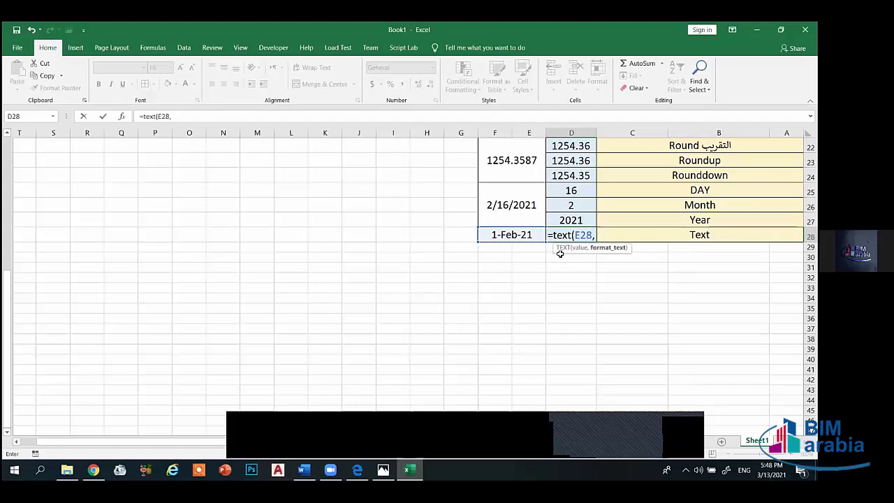
pyautogui.write(',0')
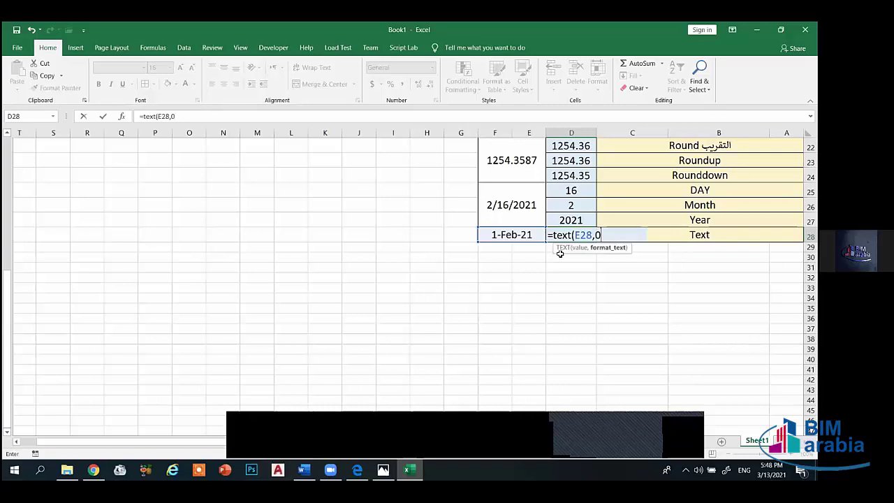
pyautogui.write(')')
pyautogui.press('Return')
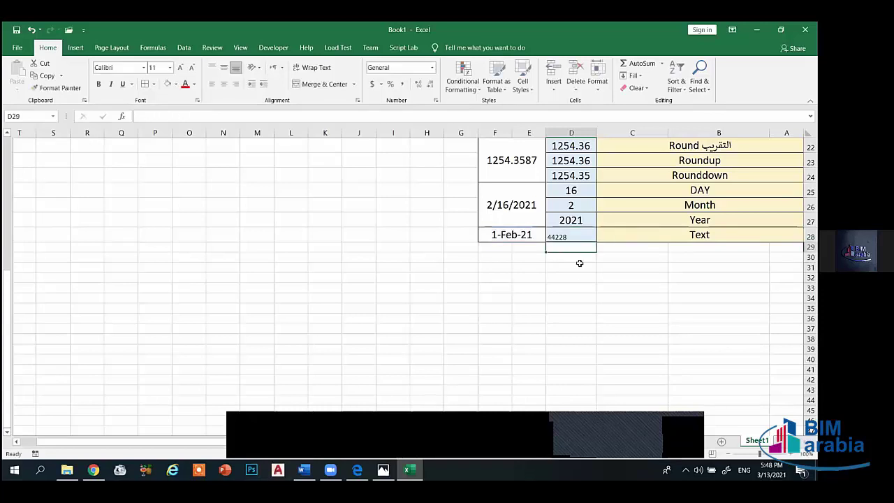
pyautogui.click(566, 239)
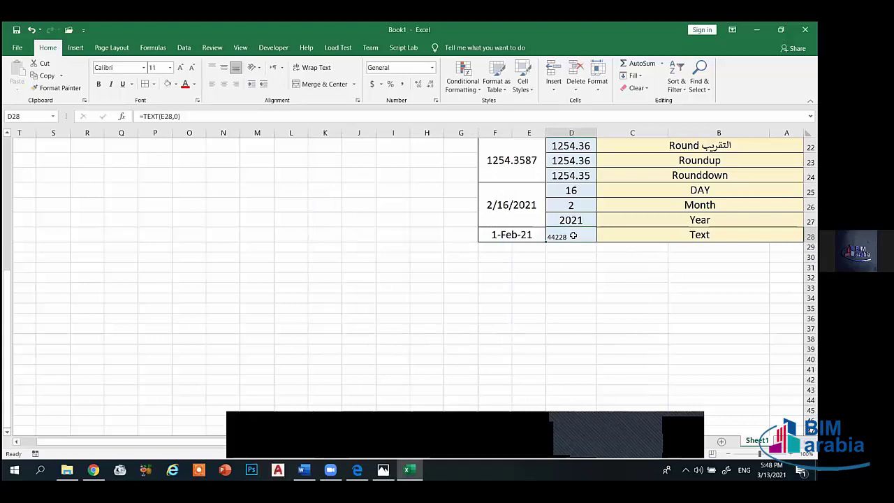
# - Start a new =TEXT(E28, formula in D28, then cancel it, leaving D28 empty
pyautogui.scroll(5, 595, 244)
pyautogui.scroll(2, 596, 243)
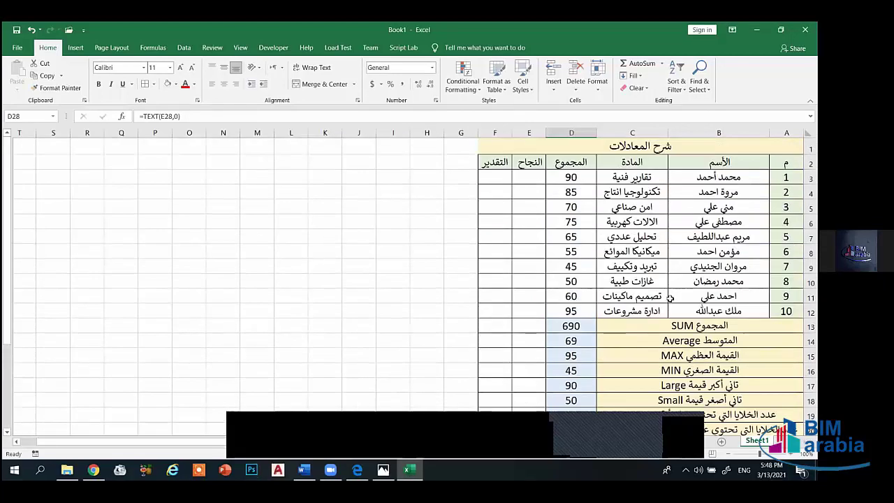
pyautogui.scroll(-4, 669, 300)
pyautogui.scroll(-2, 624, 274)
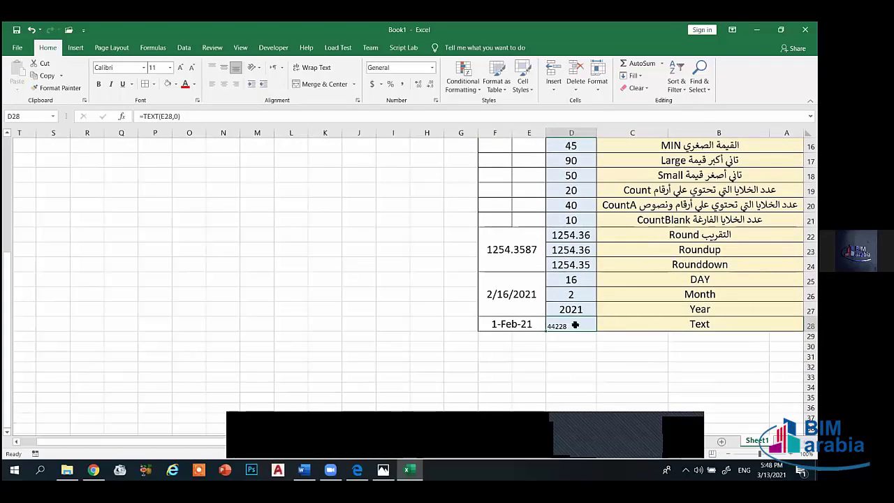
pyautogui.write('=t')
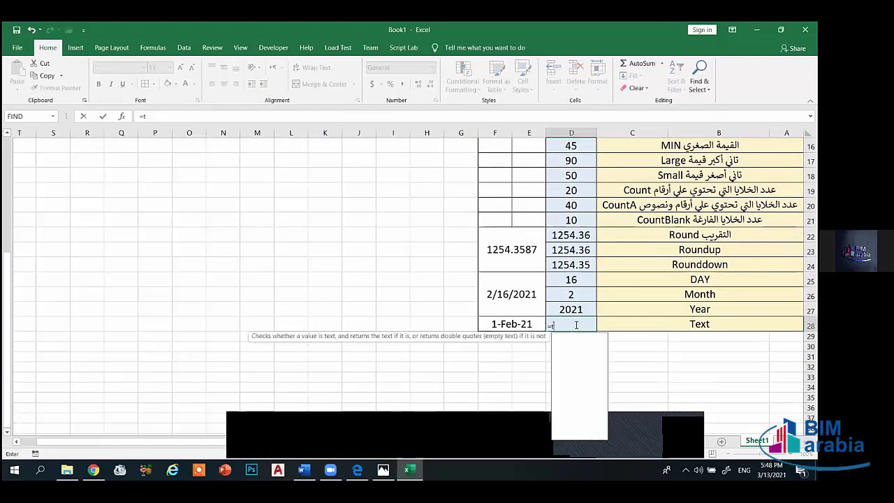
pyautogui.write('ext(')
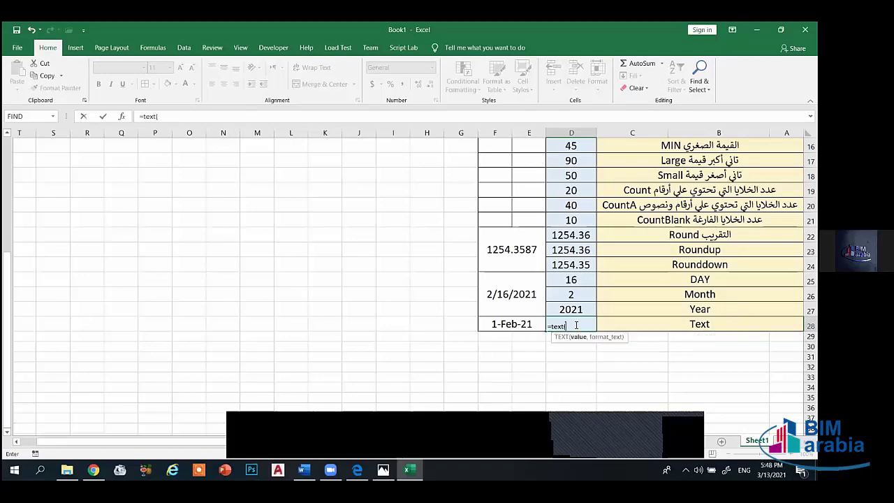
pyautogui.click(528, 319)
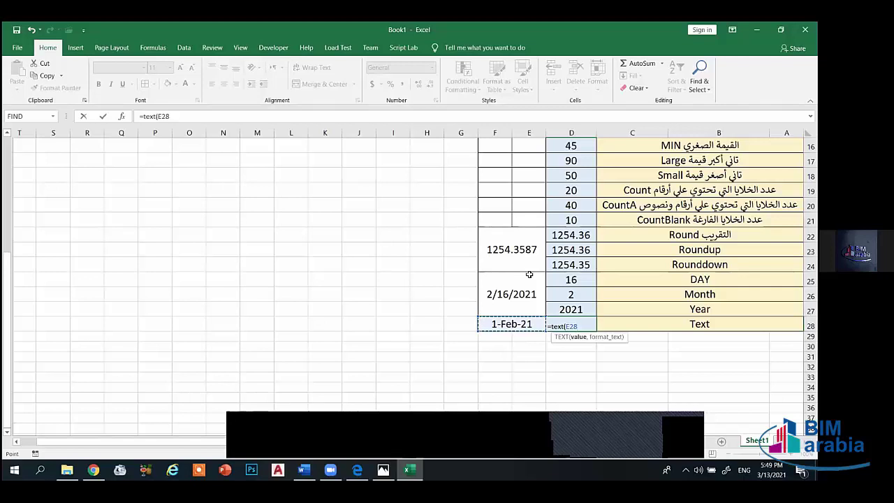
pyautogui.write(',')
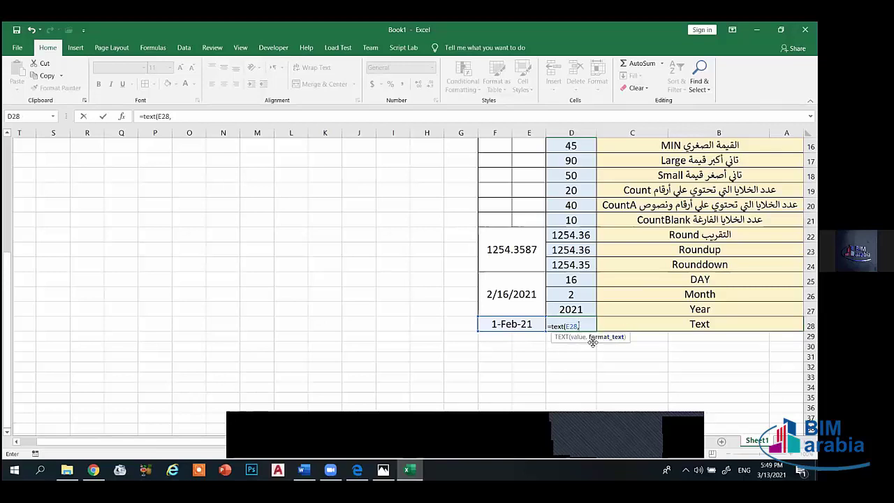
pyautogui.press('BackSpace')
pyautogui.press('BackSpace')
pyautogui.press('BackSpace')
pyautogui.press('BackSpace')
pyautogui.press('BackSpace')
pyautogui.press('BackSpace')
pyautogui.press('BackSpace')
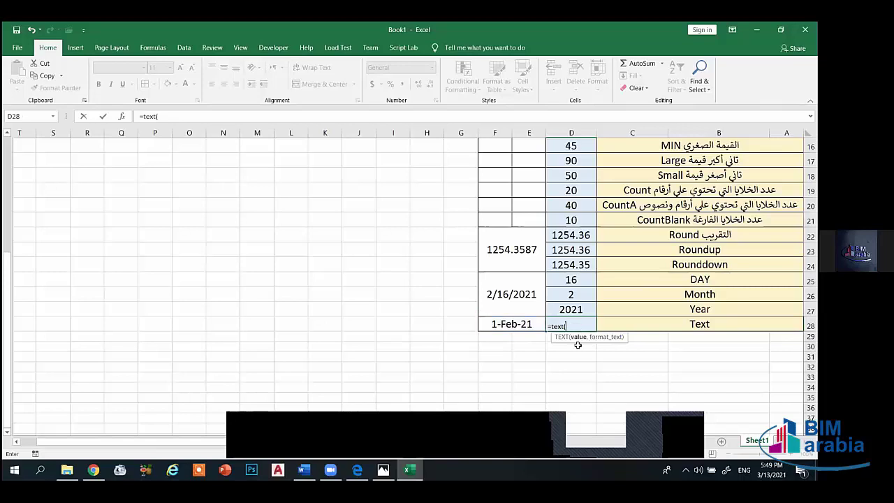
pyautogui.press('BackSpace')
pyautogui.press('BackSpace')
pyautogui.press('BackSpace')
pyautogui.click(570, 347)
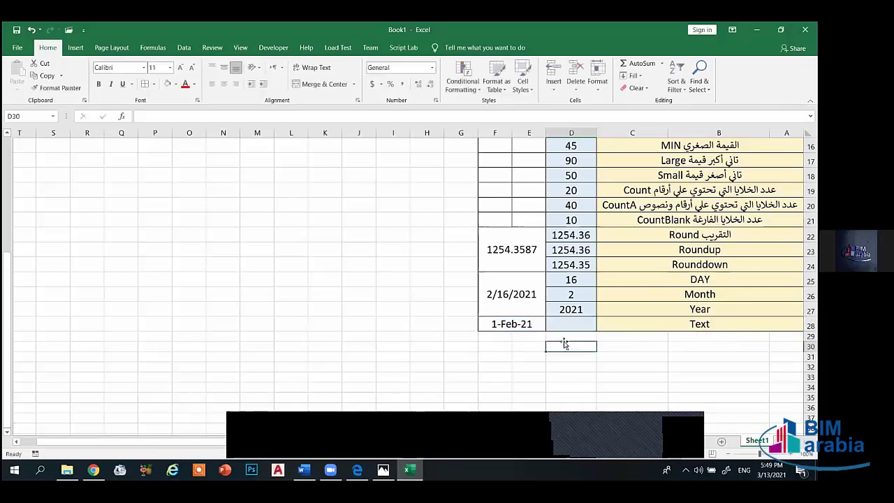
pyautogui.click(629, 346)
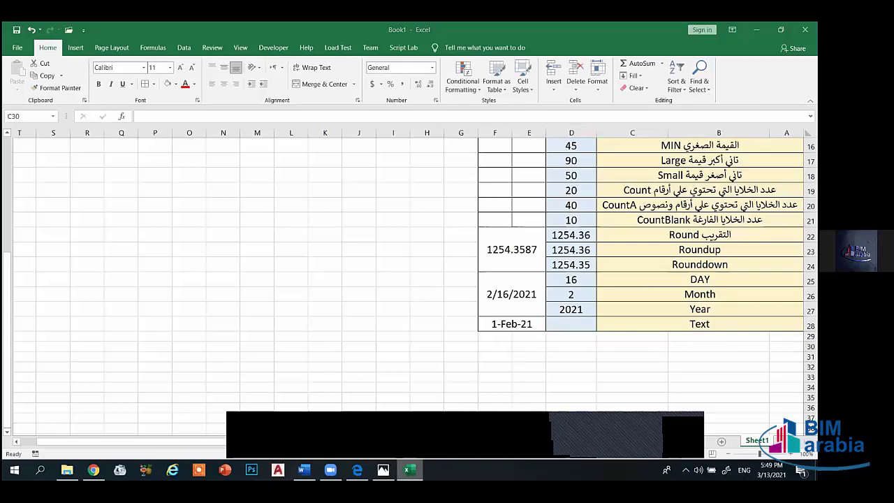
# - Open and close the recent Excel workbooks list, then select D28
pyautogui.rightClick(410, 469)
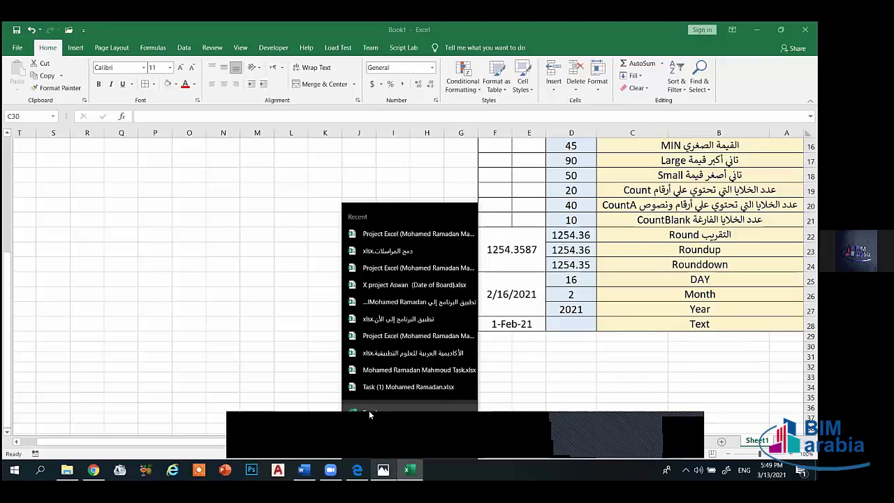
pyautogui.click(559, 365)
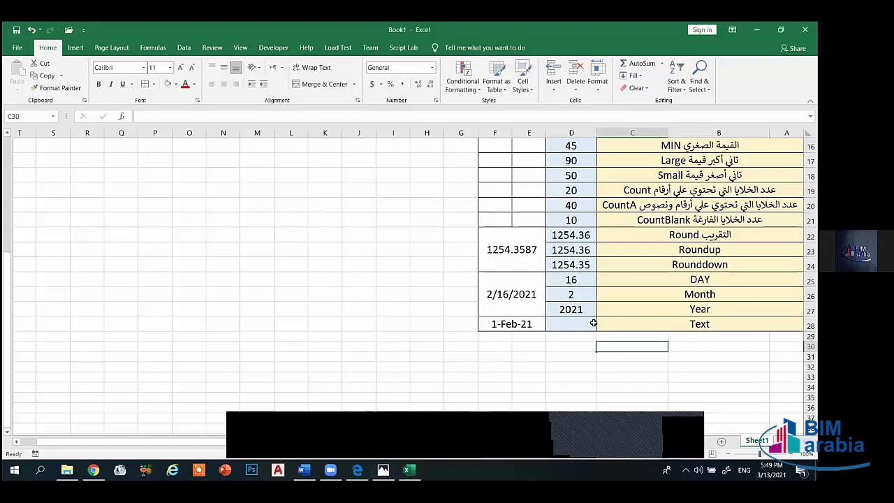
pyautogui.click(593, 322)
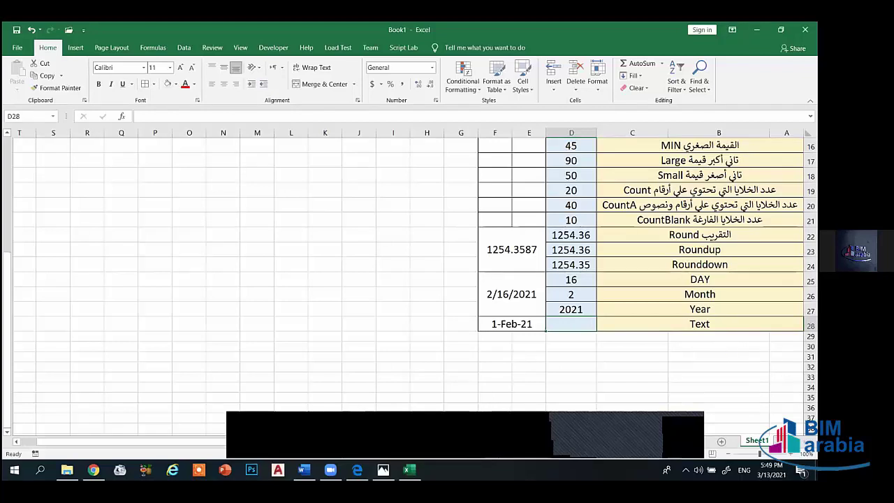
# - Rename the Sheet1 worksheet to المعادلات using the Arabic keyboard
pyautogui.doubleClick(756, 440)
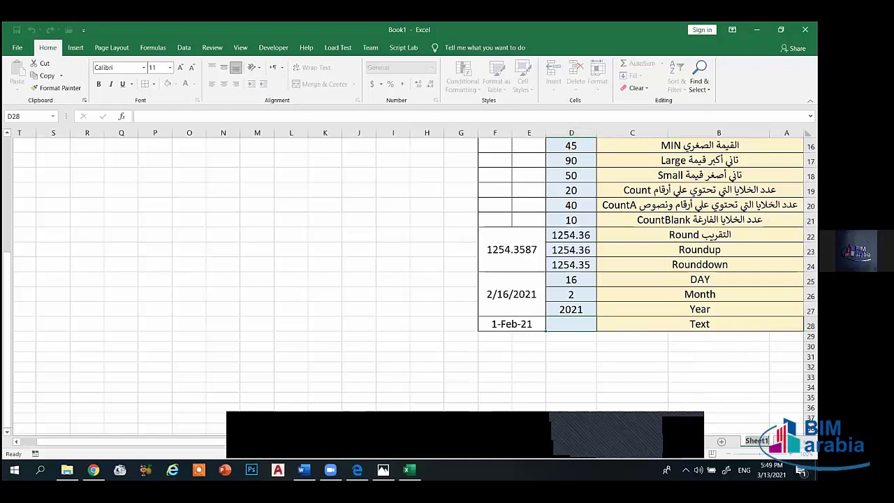
pyautogui.write('ng')
pyautogui.hotkey('alt', 'shift')
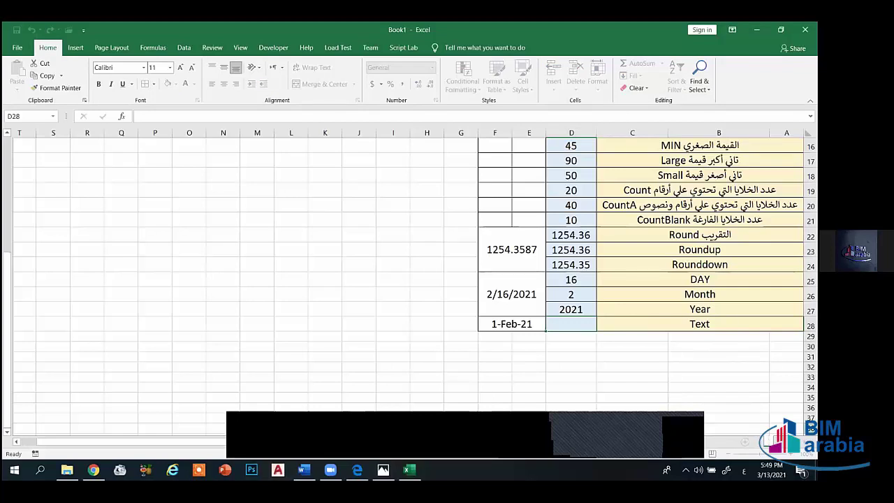
pyautogui.write('المعادلات')
pyautogui.click(719, 407)
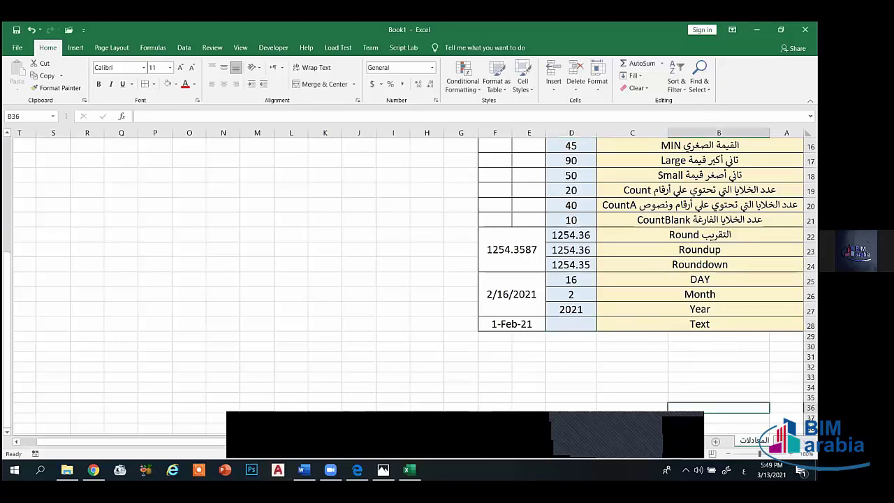
pyautogui.click(681, 345)
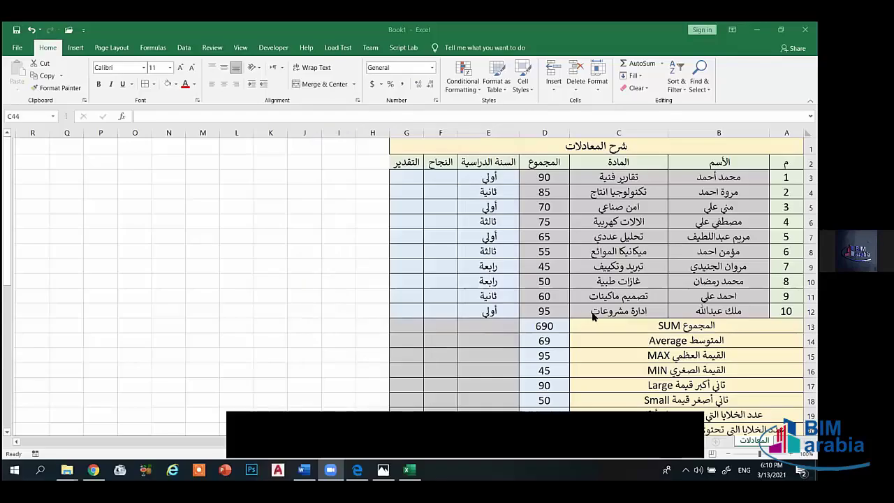
# - Scroll down to show rows 13–31 and select D28 for the TEXT formula
pyautogui.scroll(-2, 592, 317)
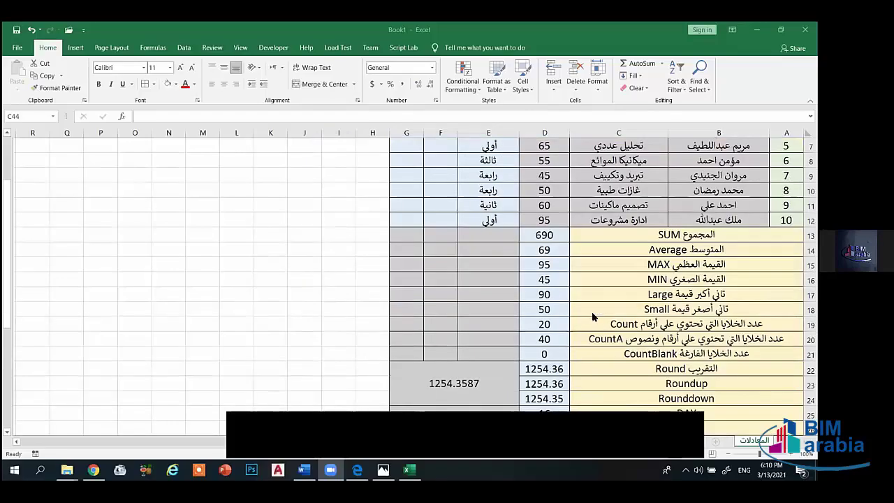
pyautogui.scroll(-1, 592, 316)
pyautogui.scroll(-1, 664, 338)
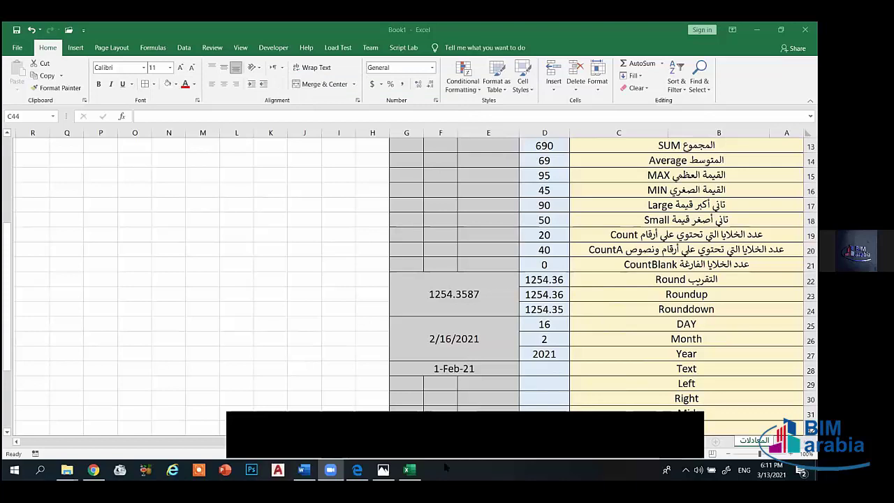
pyautogui.click(563, 368)
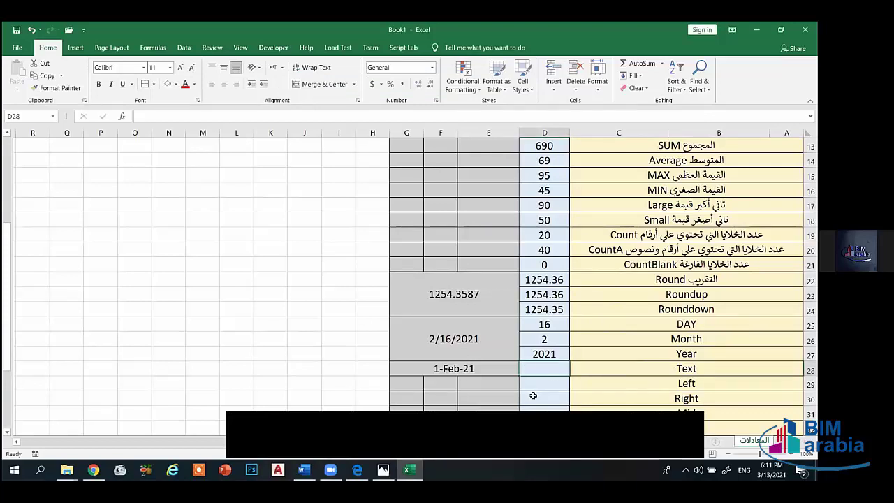
# - Enter =TEXT(E28,"ddd") in D28 to show the day name Mon
pyautogui.write('=')
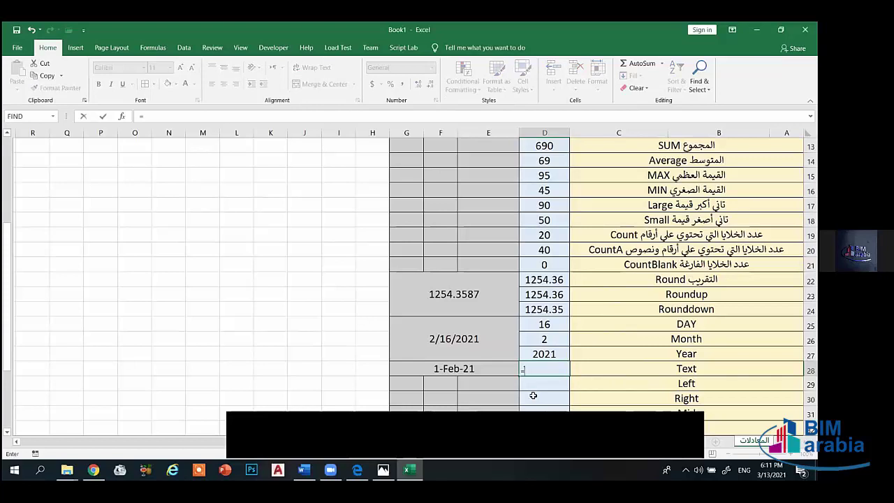
pyautogui.write('text')
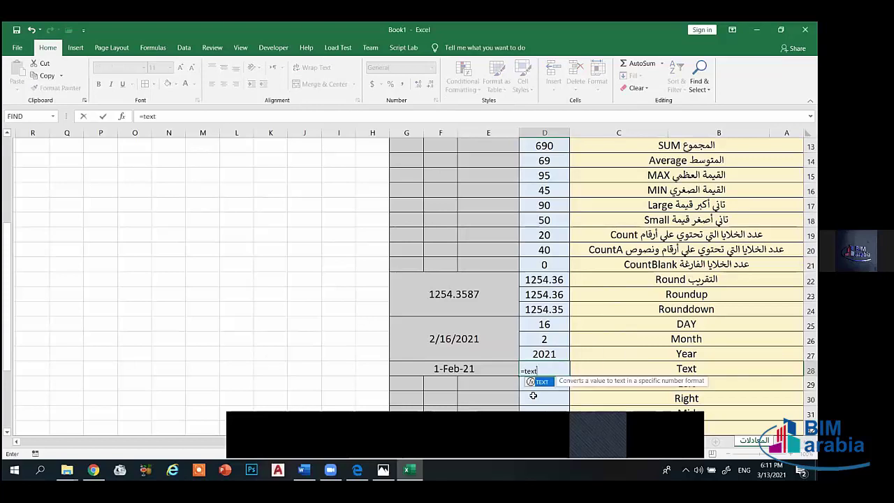
pyautogui.write('(')
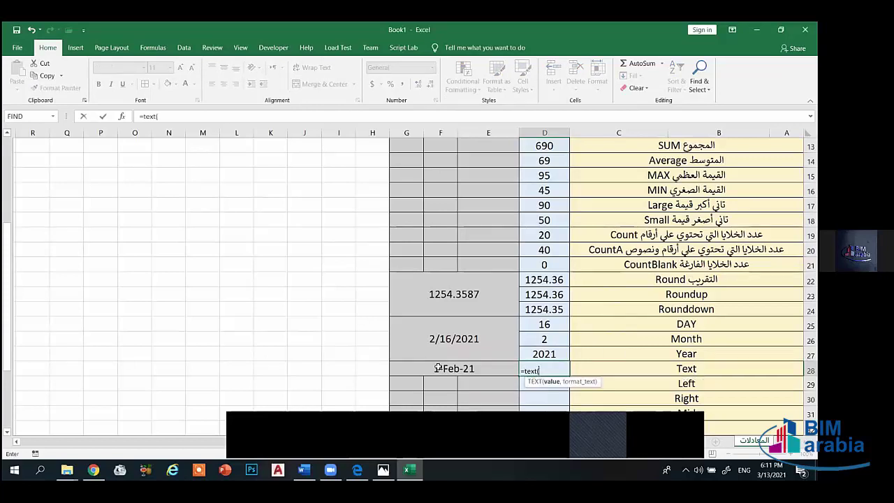
pyautogui.click(451, 369)
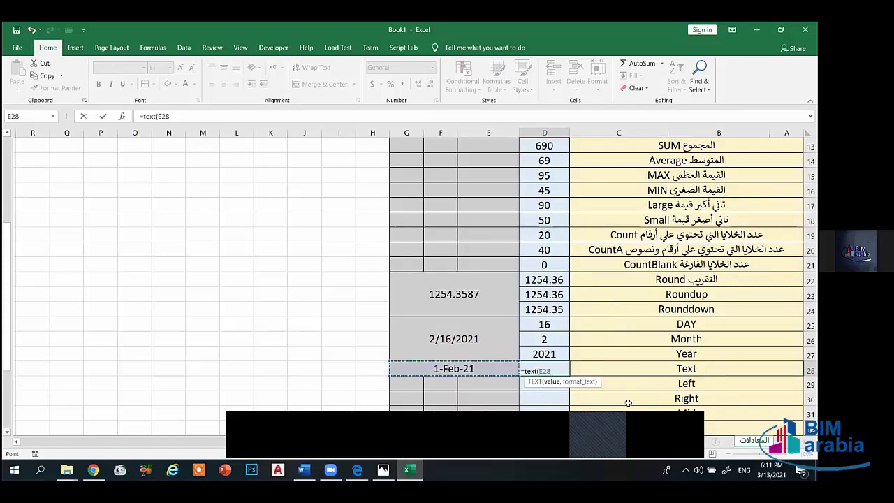
pyautogui.write(',"ddd')
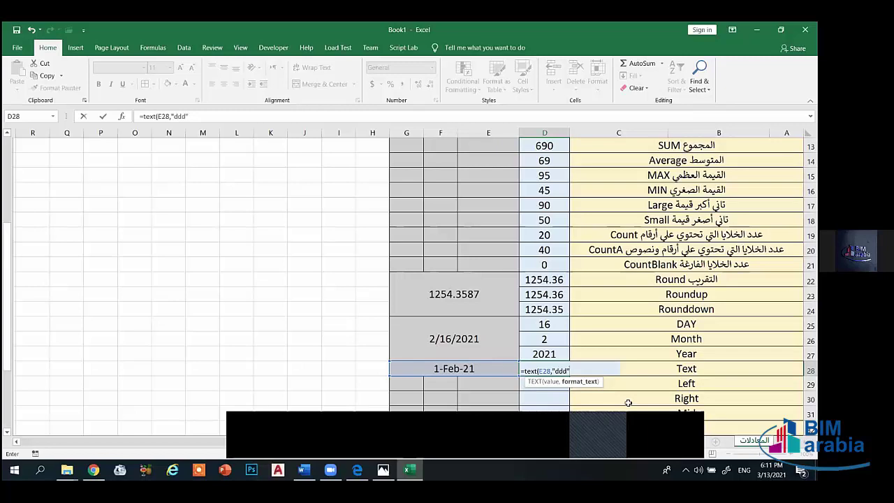
pyautogui.write(')')
pyautogui.press('Return')
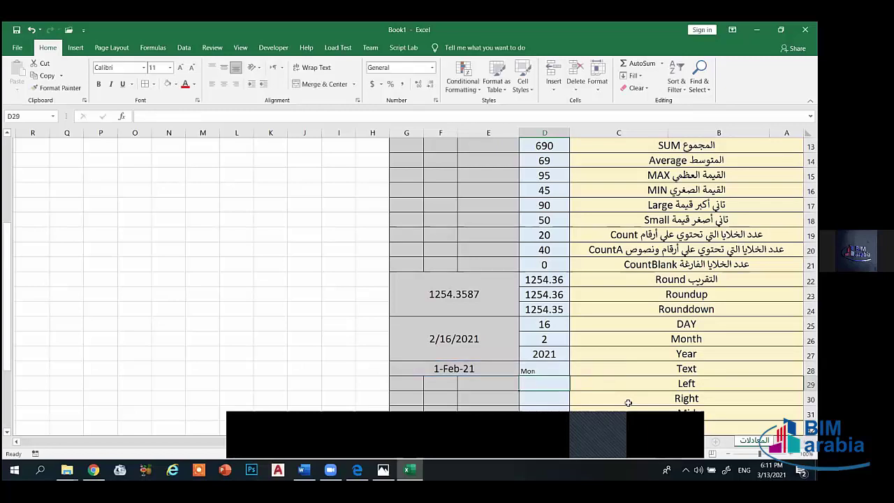
# - Middle-align and centre D28, raise its font to 16, then clear the cell
pyautogui.click(540, 372)
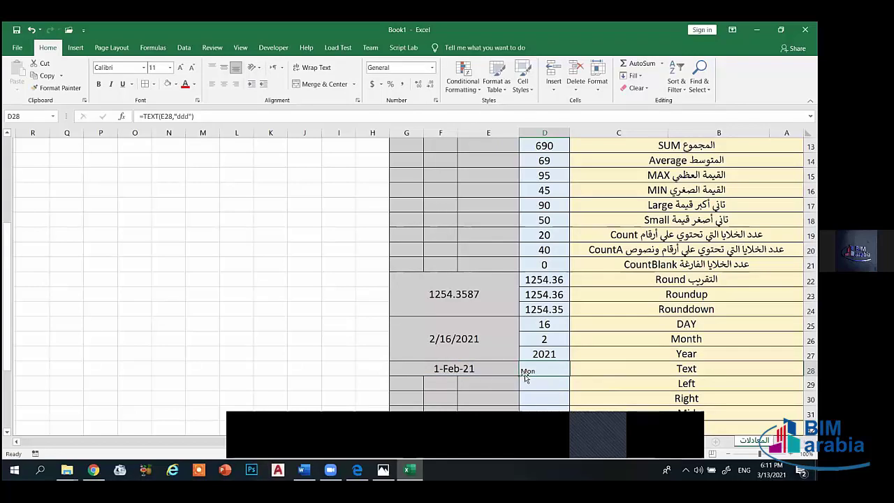
pyautogui.click(224, 67)
pyautogui.click(224, 83)
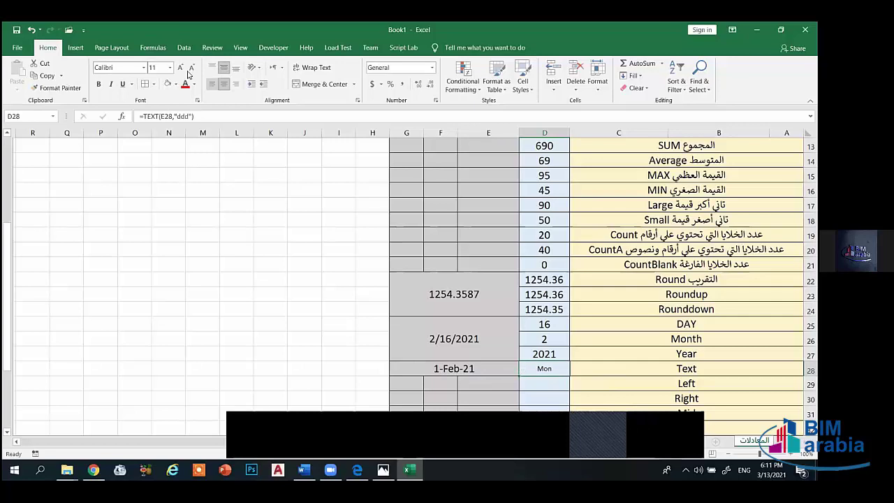
pyautogui.click(179, 67)
pyautogui.click(179, 67)
pyautogui.click(180, 67)
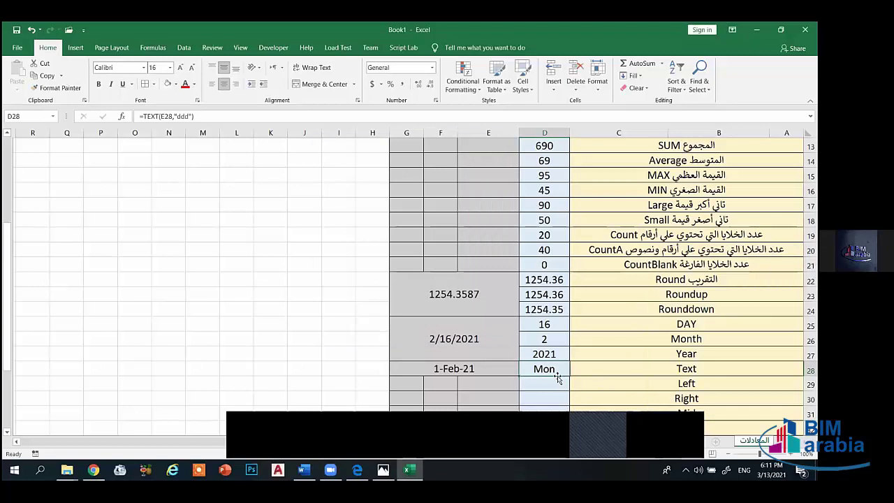
pyautogui.press('BackSpace')
pyautogui.click(559, 374)
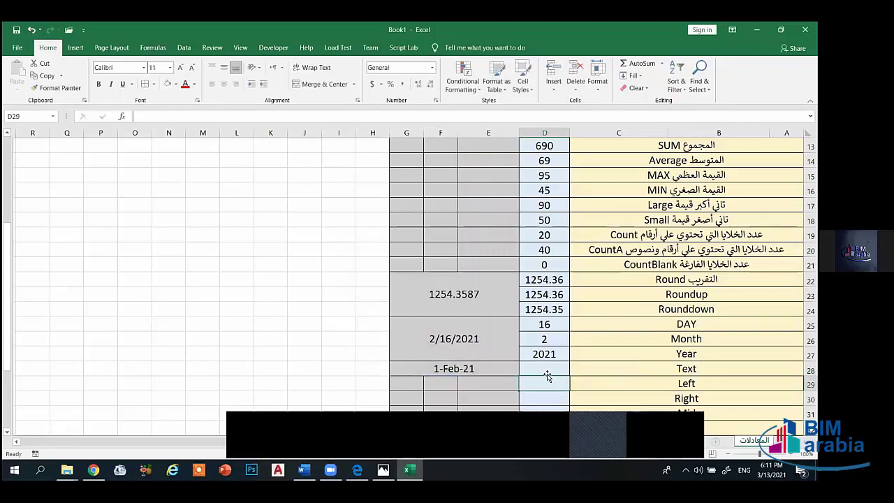
# - Re-enter =TEXT(E28,"ddd") in D28 so it displays Mon for 1-Feb-21
pyautogui.write('=')
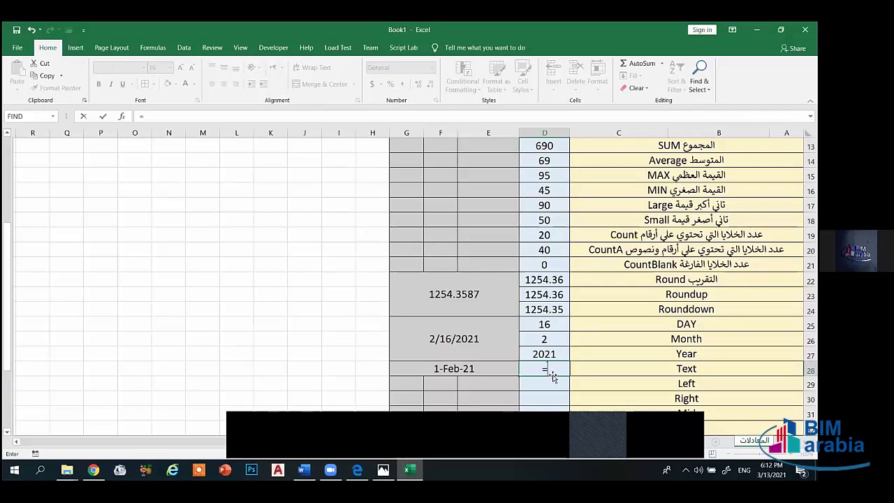
pyautogui.write('text')
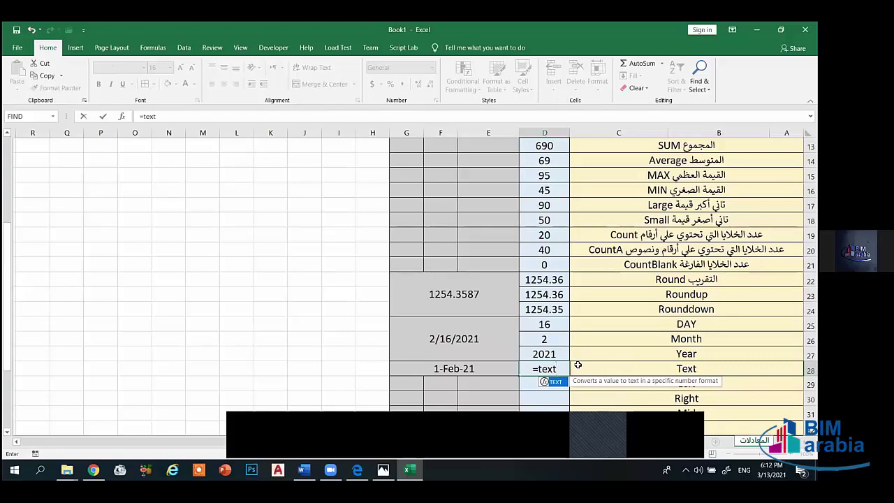
pyautogui.write('(')
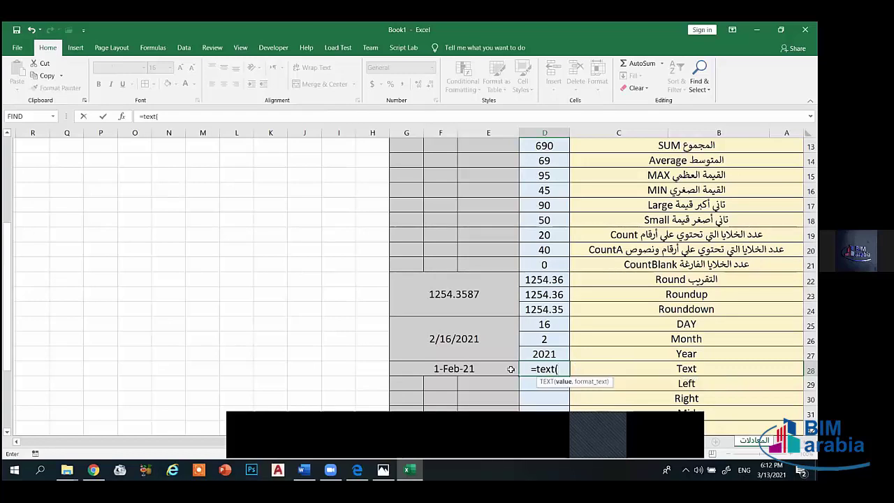
pyautogui.click(500, 369)
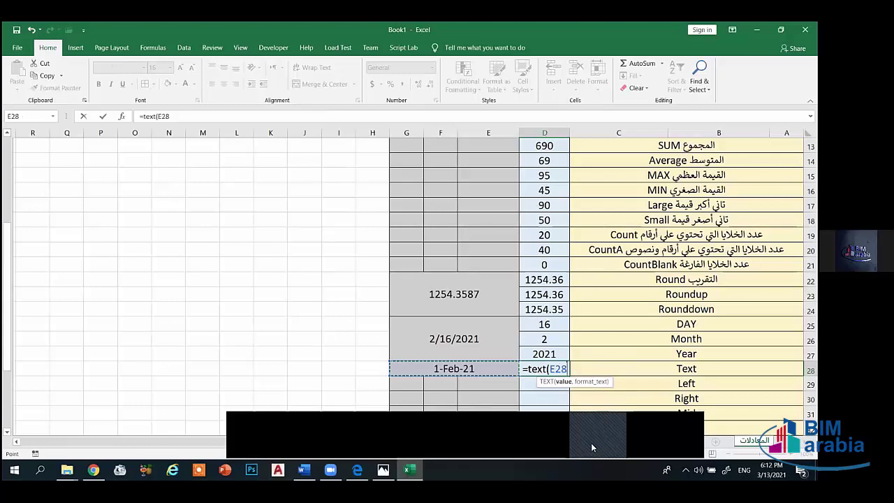
pyautogui.write(',')
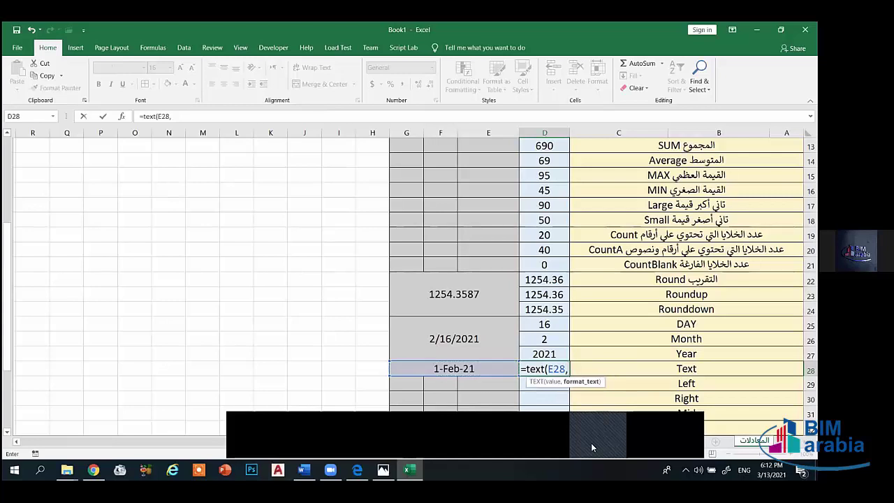
pyautogui.write('"ddd')
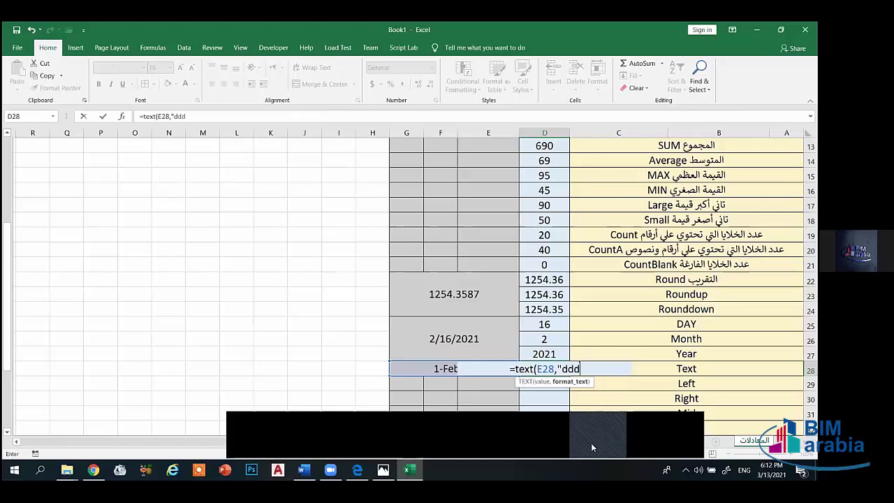
pyautogui.write('")')
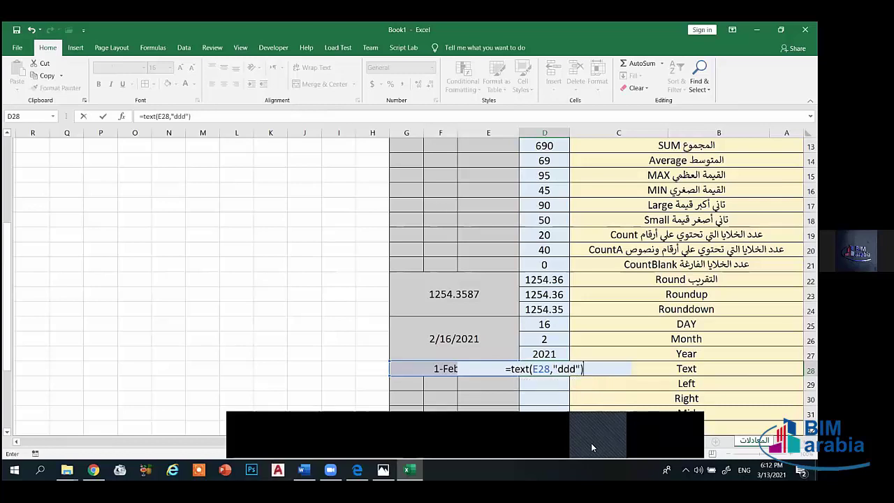
pyautogui.press('Return')
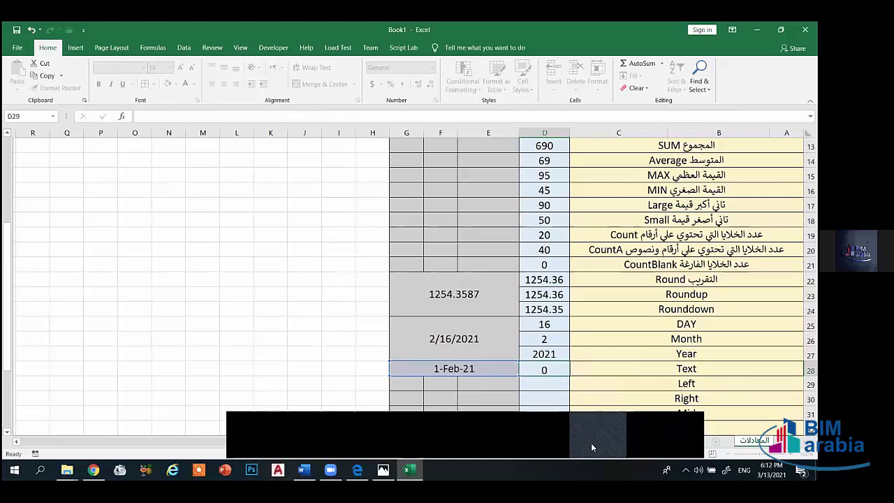
pyautogui.click(544, 369)
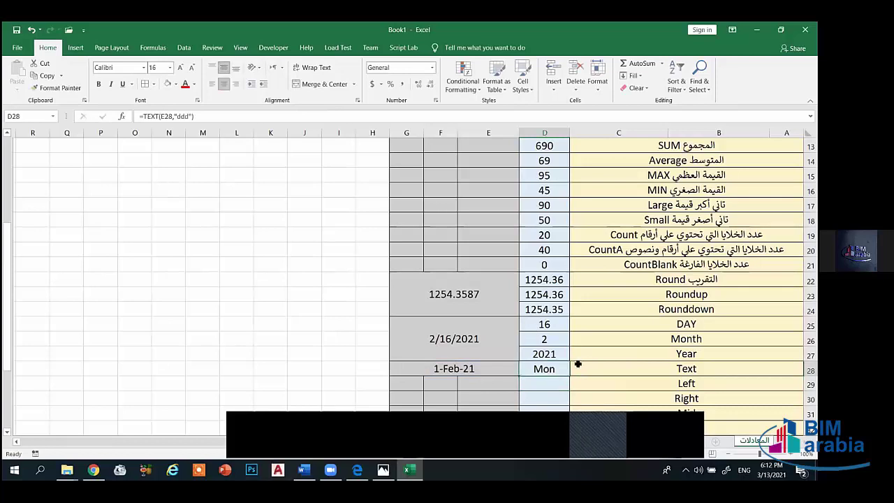
# - Append the Arabic descriptions معرفة اليوم to DAY and معرفة الشهر to Month
pyautogui.doubleClick(705, 327)
pyautogui.write('h')
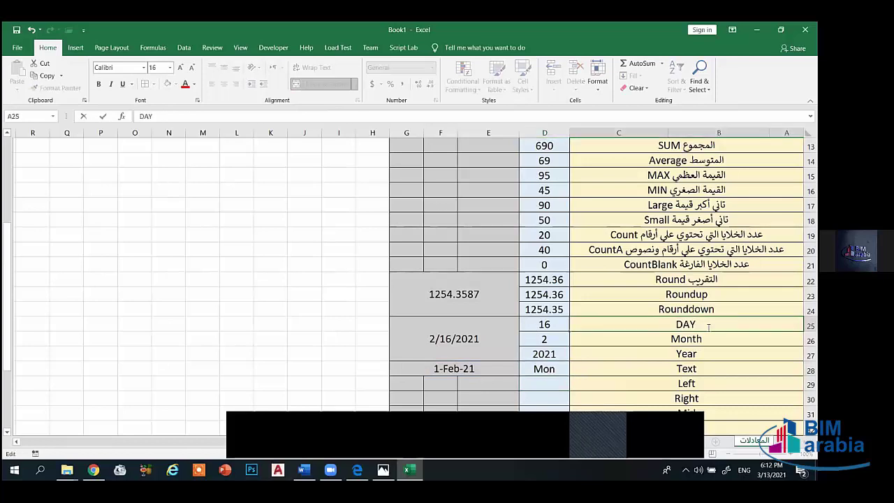
pyautogui.write('g')
pyautogui.press('BackSpace')
pyautogui.press('BackSpace')
pyautogui.press('BackSpace')
pyautogui.write('معرفة الي')
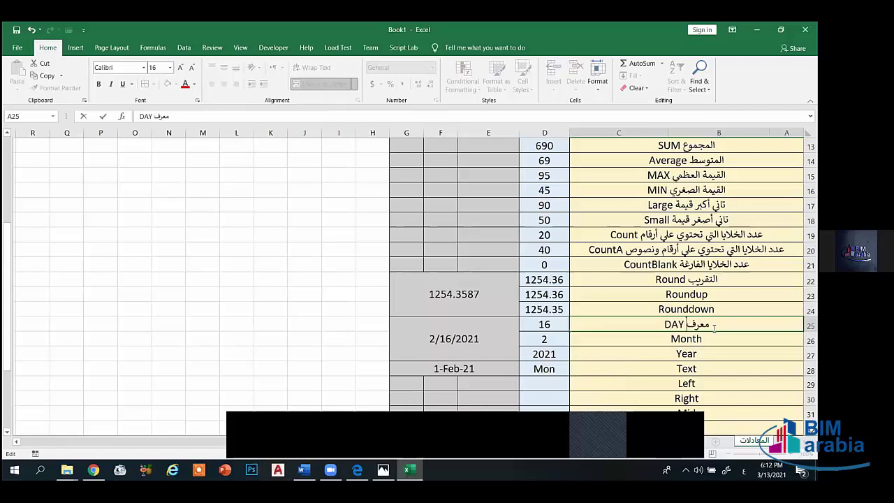
pyautogui.write('وم')
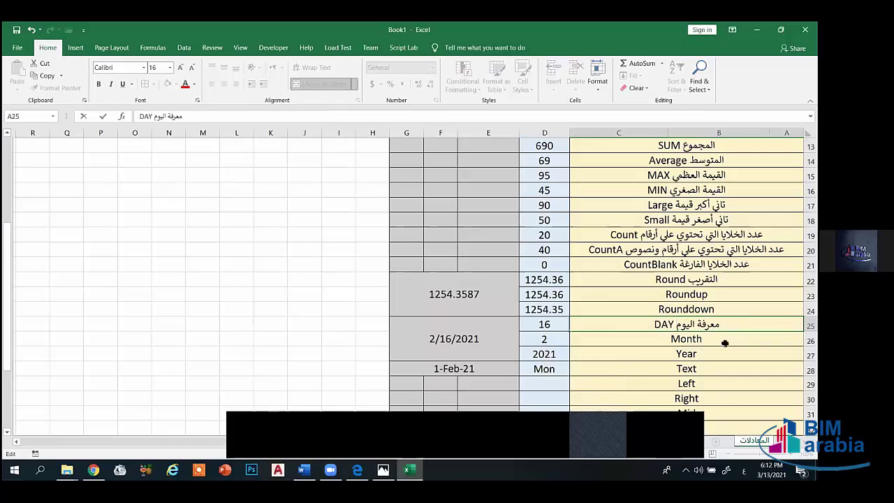
pyautogui.doubleClick(727, 341)
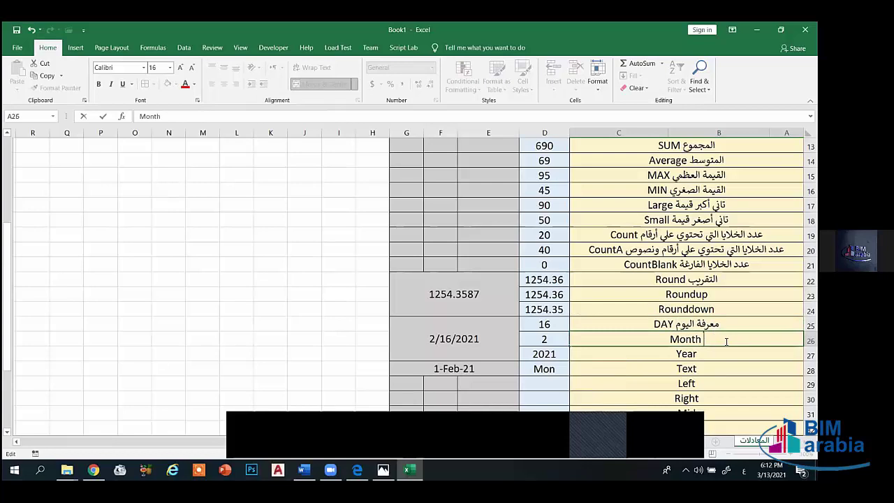
pyautogui.write('معرفة')
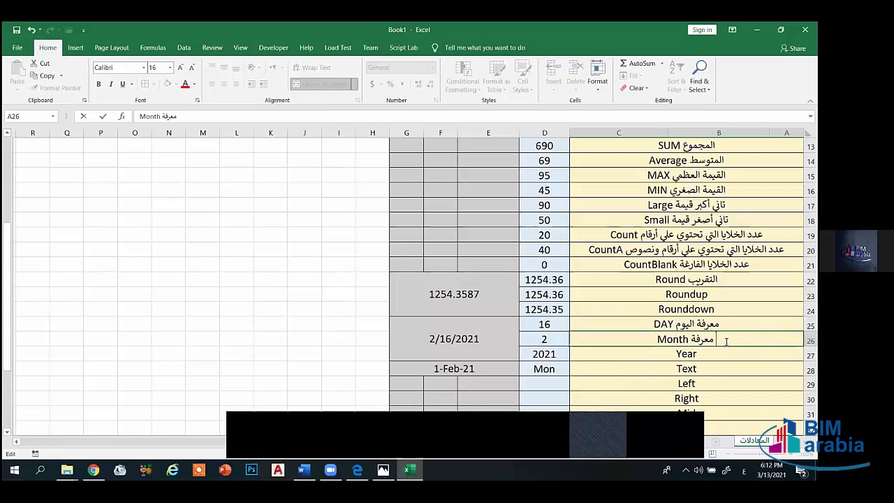
pyautogui.write(' الشهر')
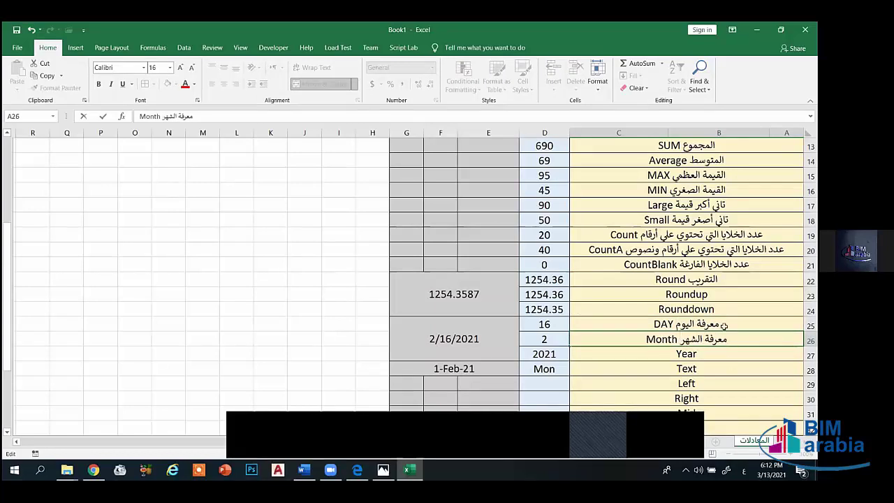
# - Add التقريب لأكبر رقم عشري to Roundup and التقريب لأصغر رقم عشري to Rounddown
pyautogui.click(726, 296)
pyautogui.doubleClick(727, 295)
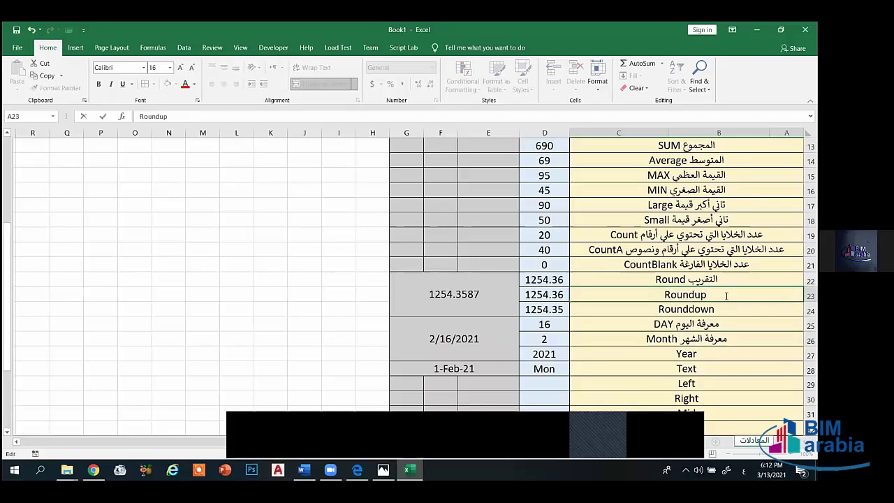
pyautogui.write('التقريب لأ')
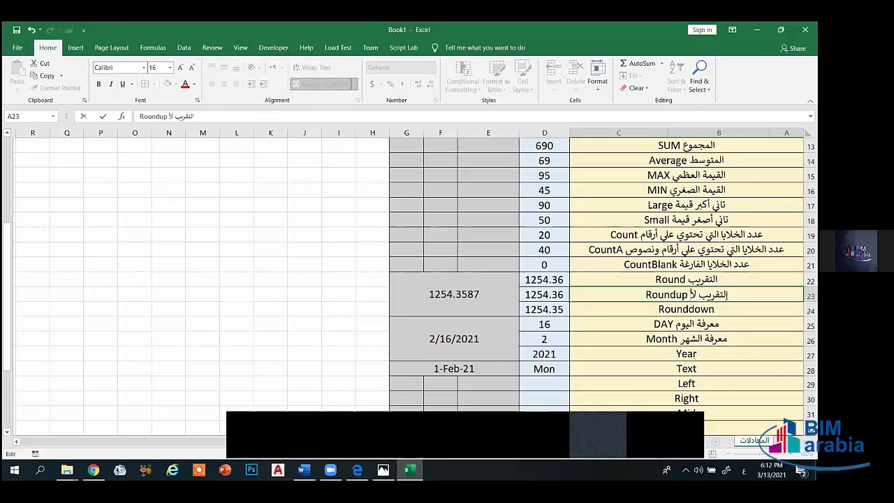
pyautogui.write('كبر رق')
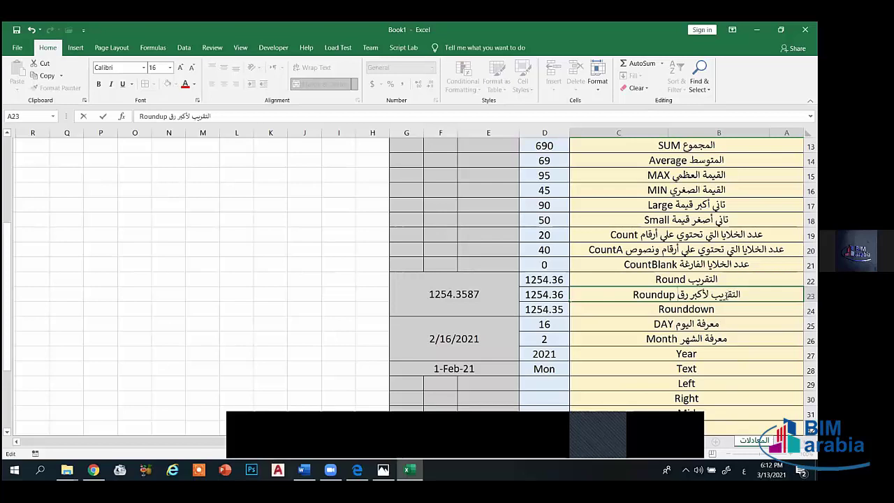
pyautogui.write('م عشري')
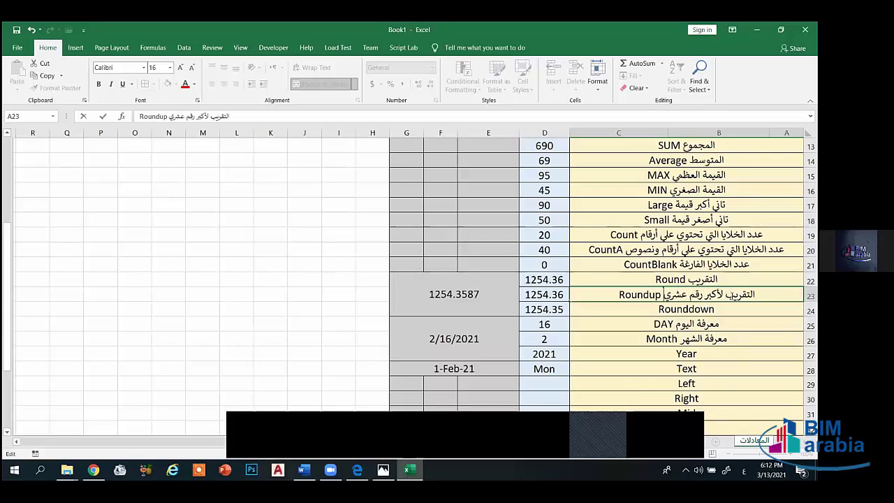
pyautogui.press('Return')
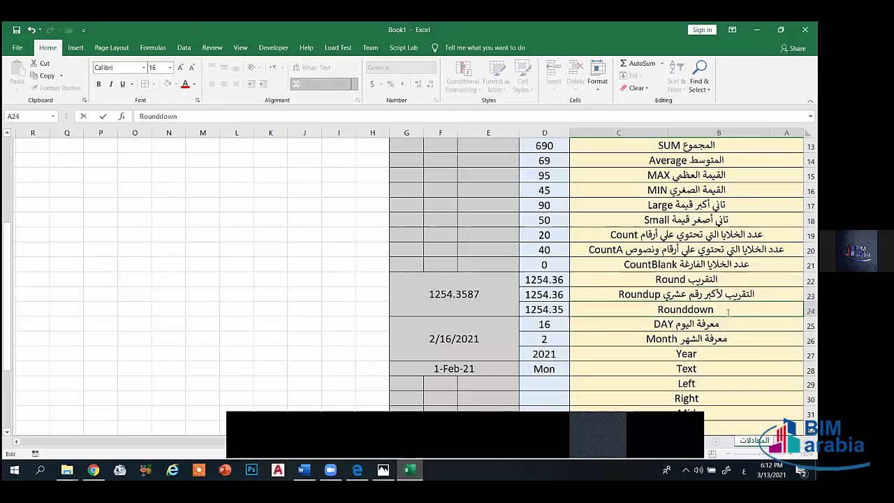
pyautogui.doubleClick(727, 312)
pyautogui.write('التقريب لأ ')
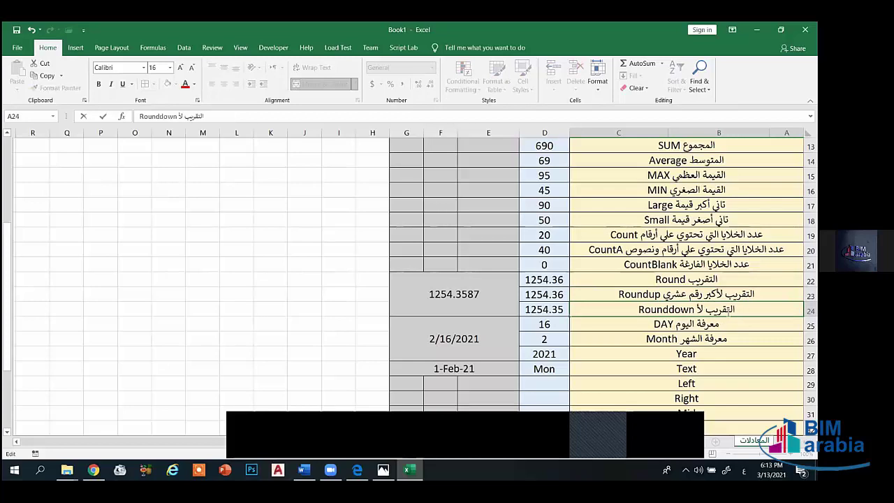
pyautogui.write('صغر رق')
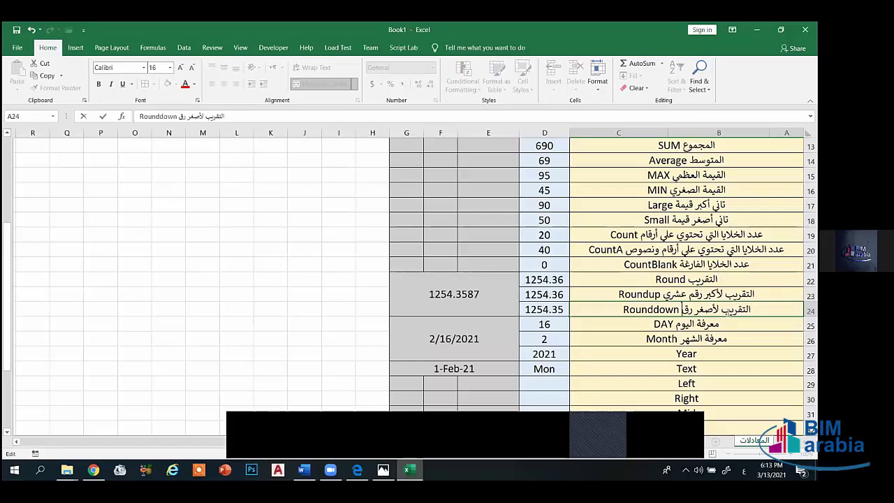
pyautogui.write('م عشري')
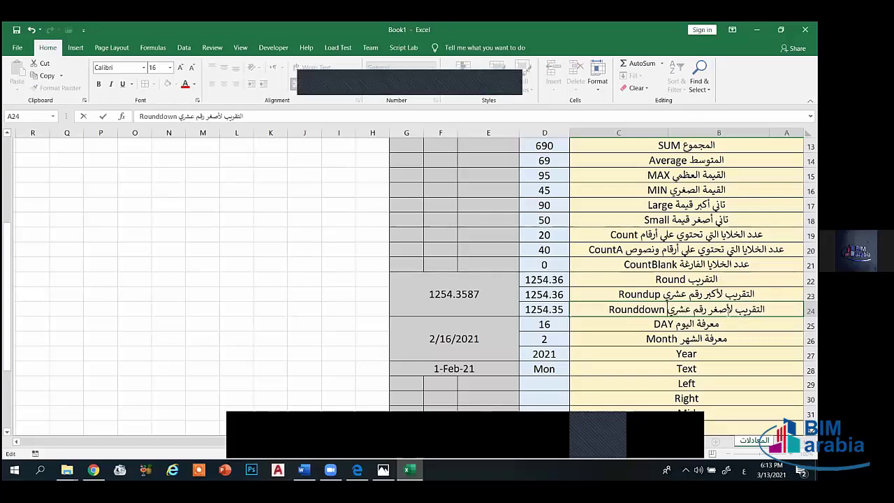
# - Add معرفة السنة to Year and معرفة يوم الأسبوع الخاص بالتاريخ to Text
pyautogui.doubleClick(712, 355)
pyautogui.write('معر')
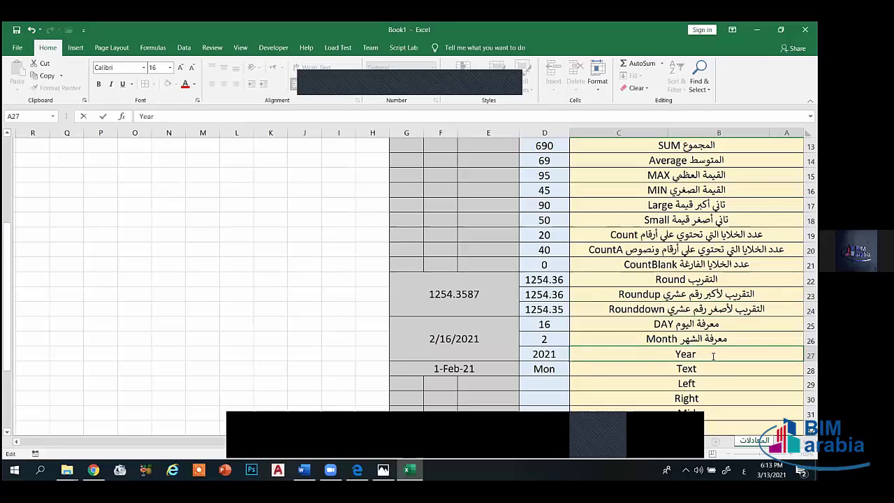
pyautogui.write('فة السنة')
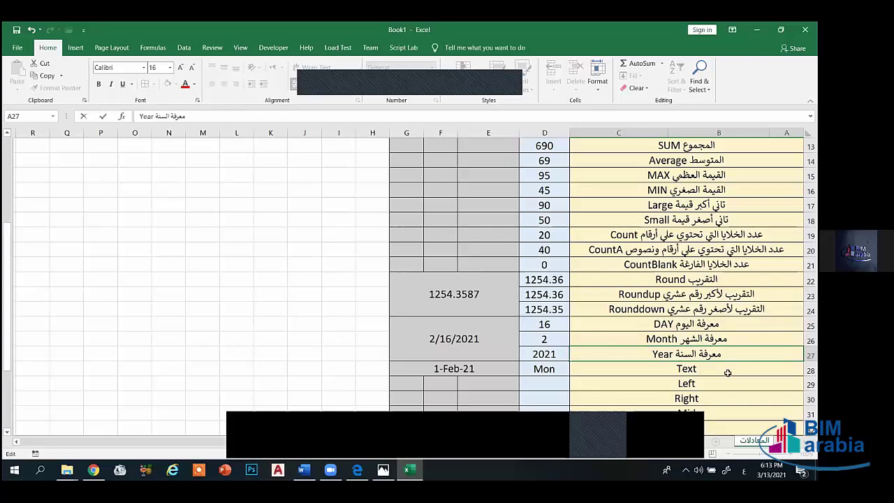
pyautogui.doubleClick(725, 370)
pyautogui.write('معرفة')
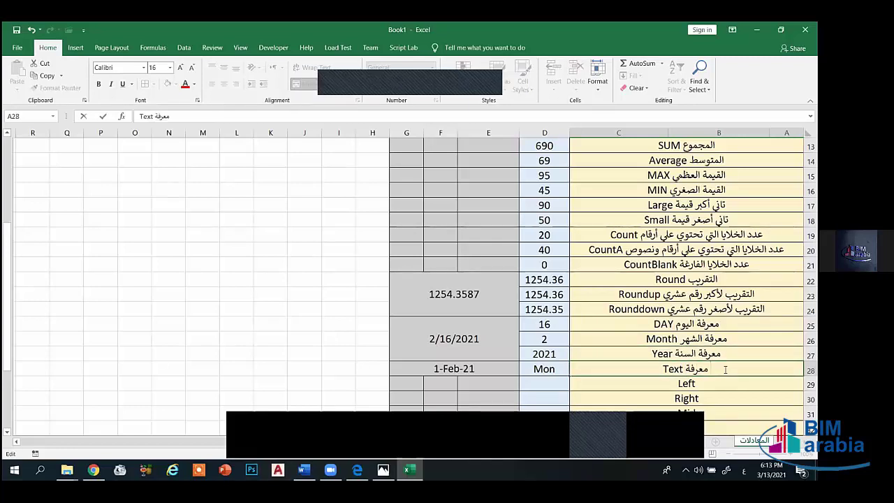
pyautogui.write(' يوم الأسب')
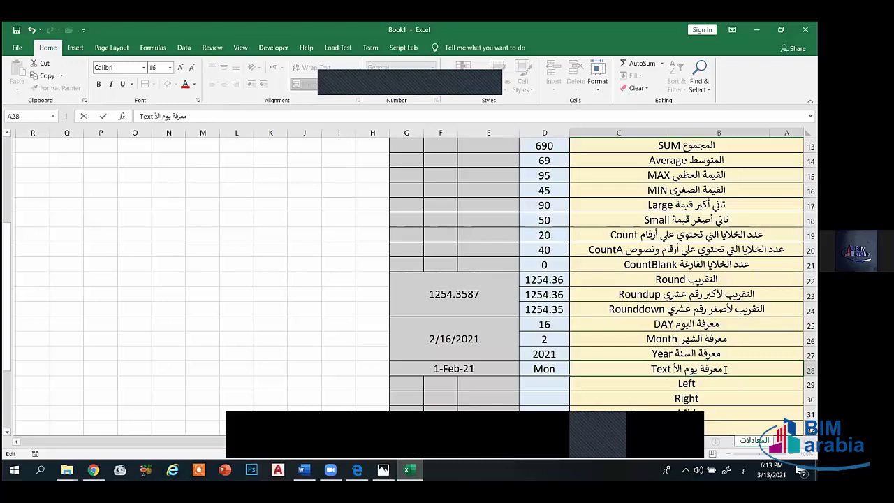
pyautogui.write('وع الخا')
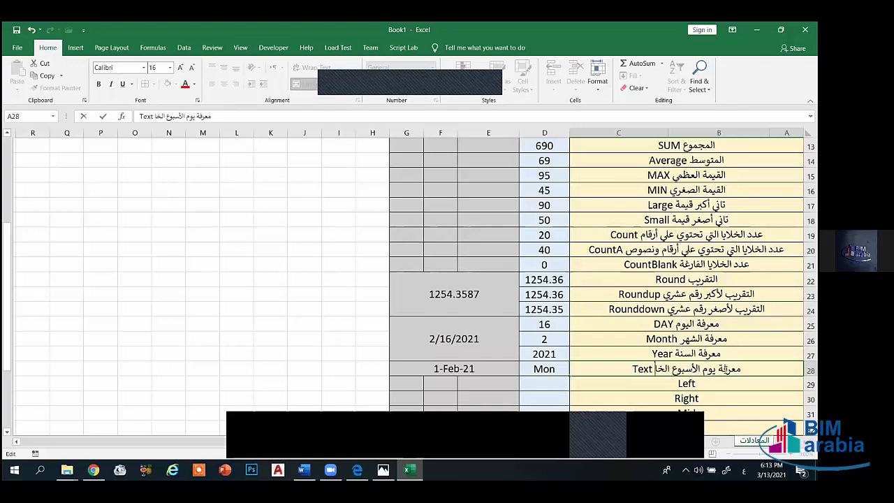
pyautogui.write('ص بالتاريخ')
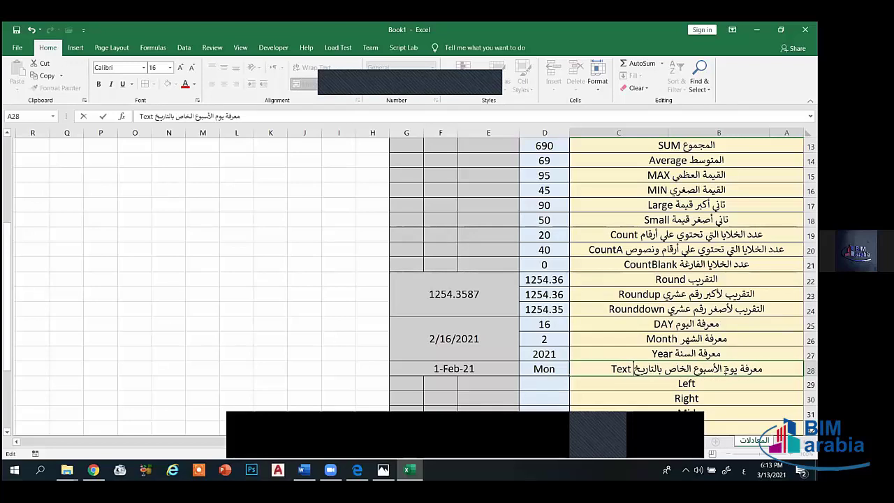
pyautogui.press('Return')
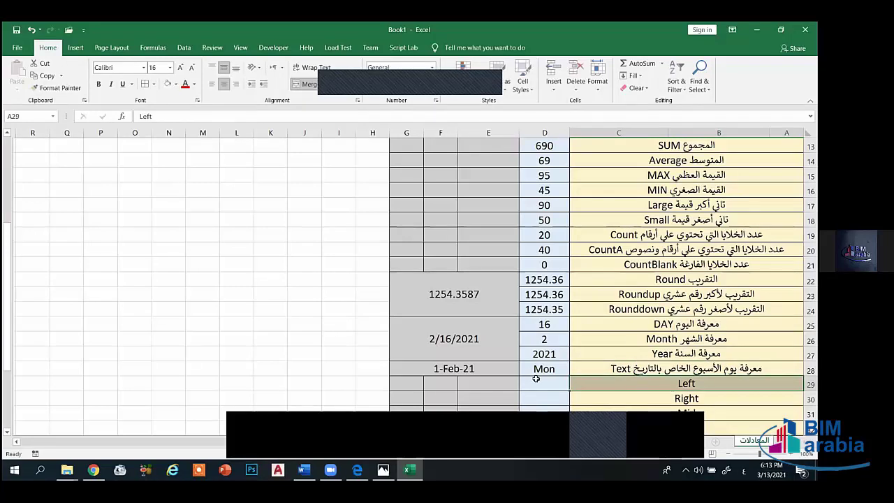
pyautogui.scroll(-1, 537, 381)
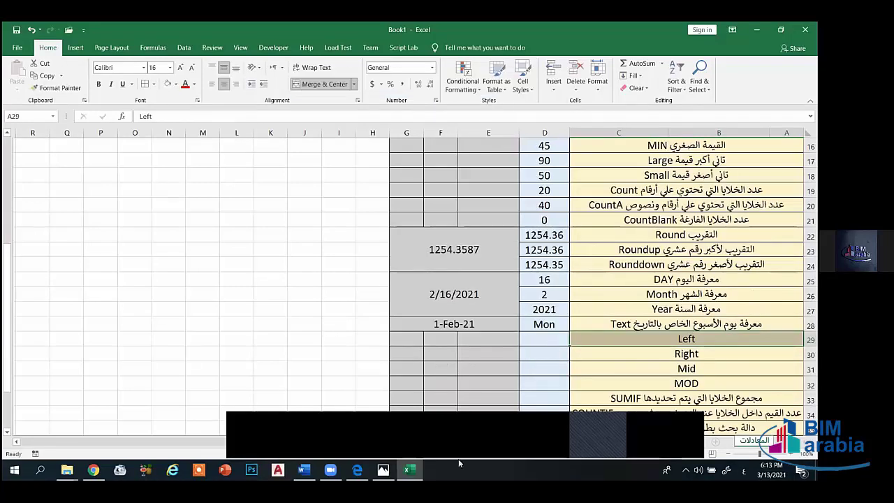
pyautogui.click(335, 377)
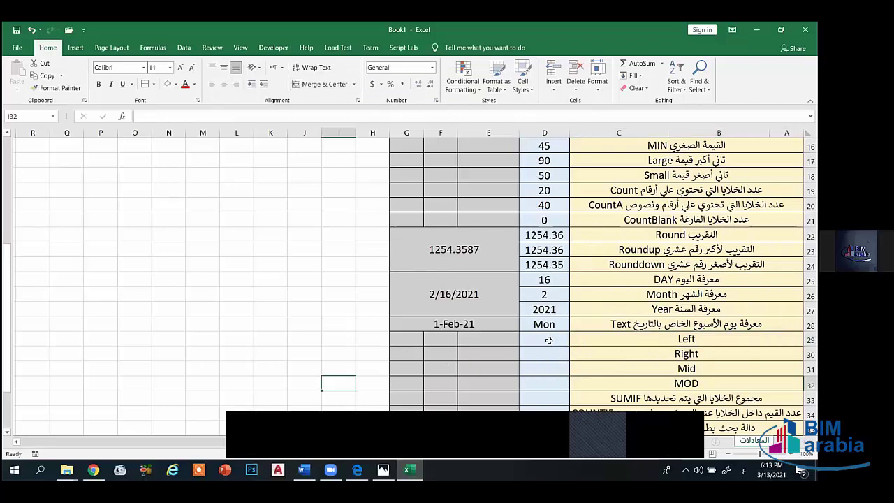
pyautogui.click(549, 340)
pyautogui.scroll(5, 549, 342)
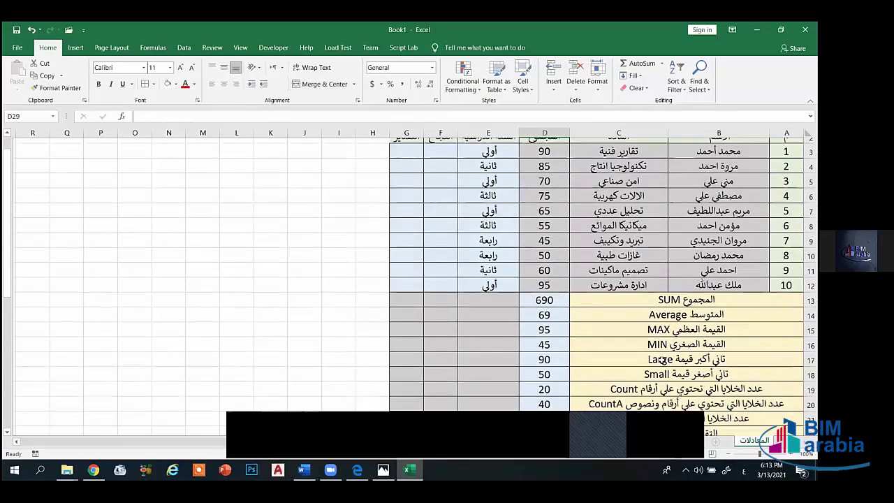
pyautogui.scroll(1, 662, 359)
pyautogui.scroll(-4, 663, 359)
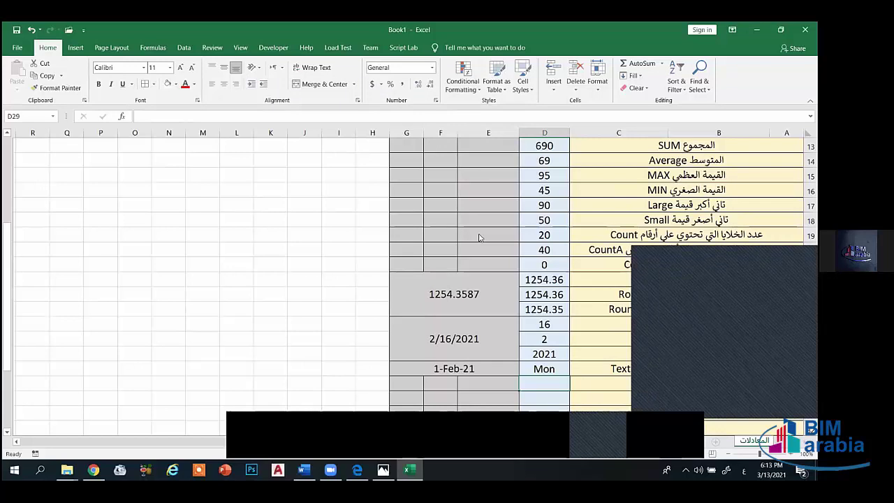
pyautogui.scroll(4, 719, 174)
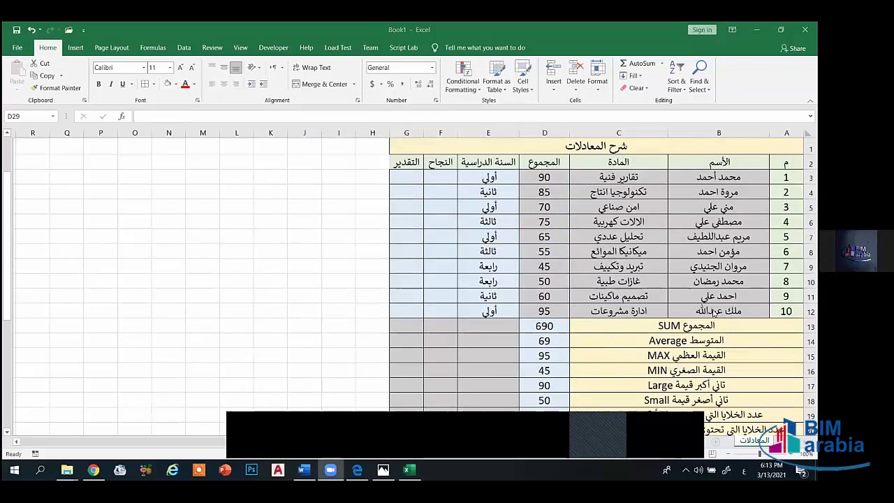
pyautogui.click(715, 179)
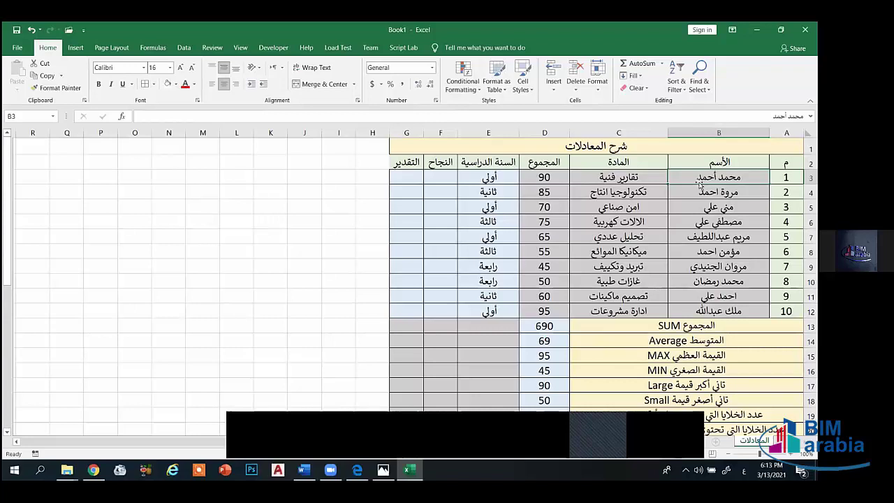
pyautogui.scroll(-6, 614, 337)
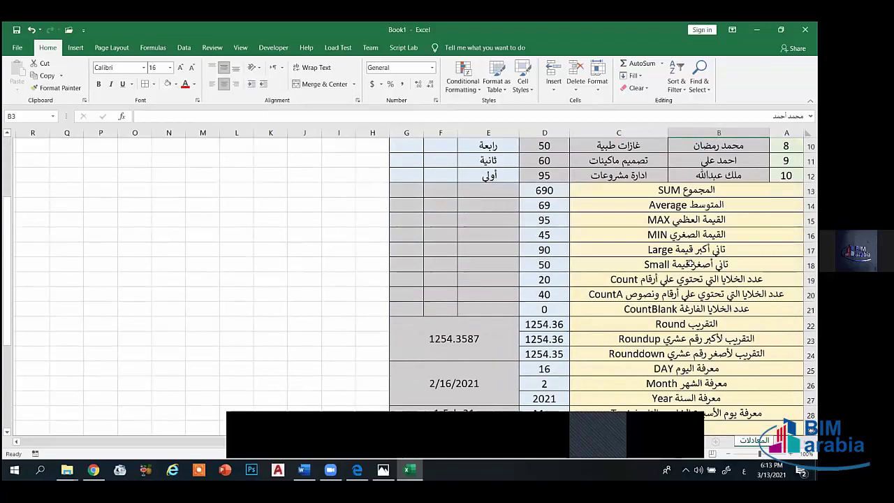
# - Discard a mistyped entry in D29, leaving the cell empty
pyautogui.click(548, 294)
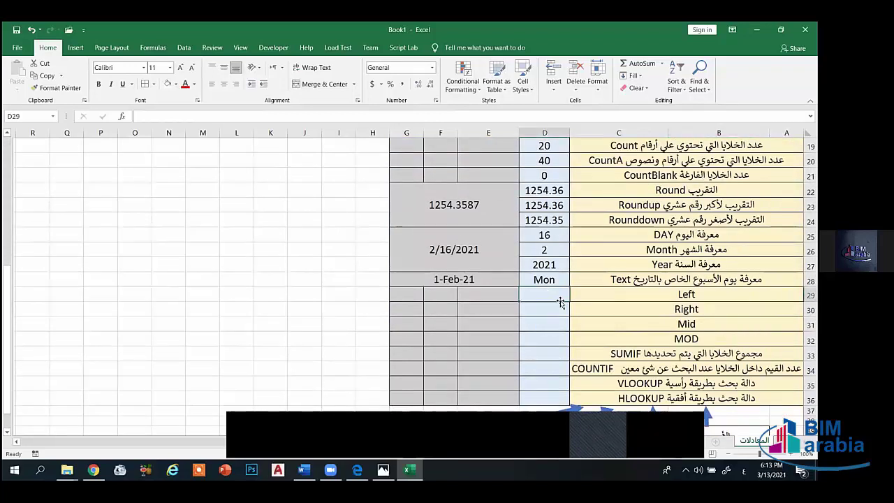
pyautogui.write('=مث')
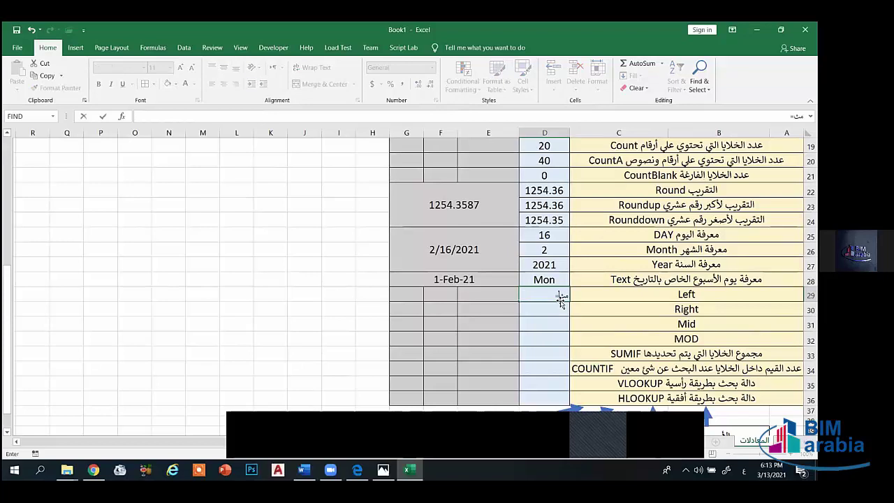
pyautogui.press('BackSpace')
pyautogui.press('BackSpace')
pyautogui.press('BackSpace')
pyautogui.press('BackSpace')
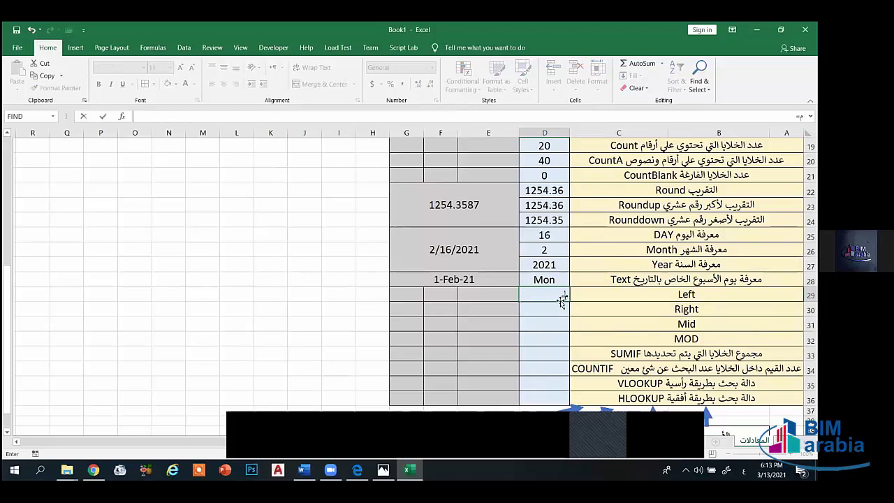
pyautogui.press('Escape')
pyautogui.click(540, 327)
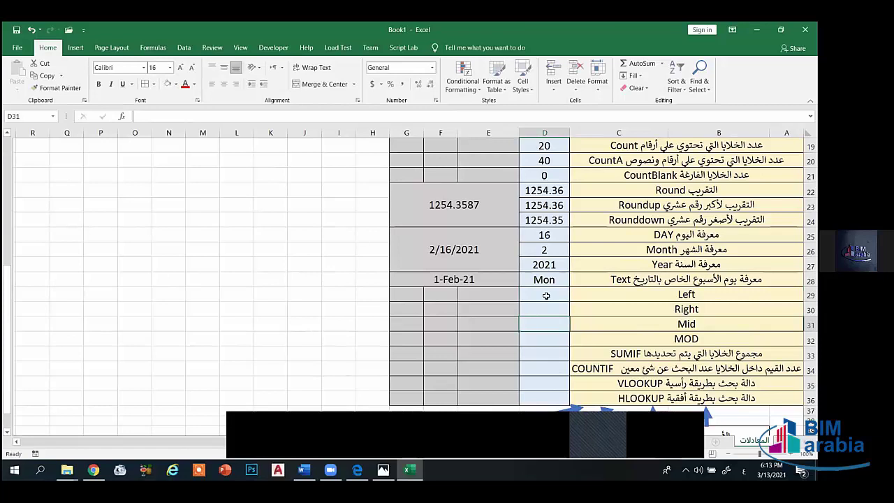
# - Enlarge the font of D29:D36 to size 16
pyautogui.moveTo(546, 295); pyautogui.dragTo(545, 398)
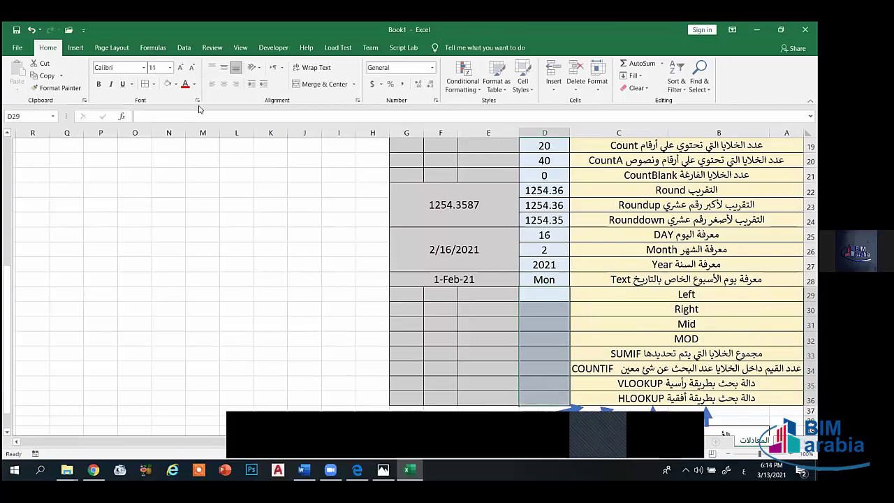
pyautogui.click(180, 68)
pyautogui.click(180, 68)
pyautogui.click(180, 68)
# - Begin a formula with = in D29 and switch keyboard input to English
pyautogui.click(555, 297)
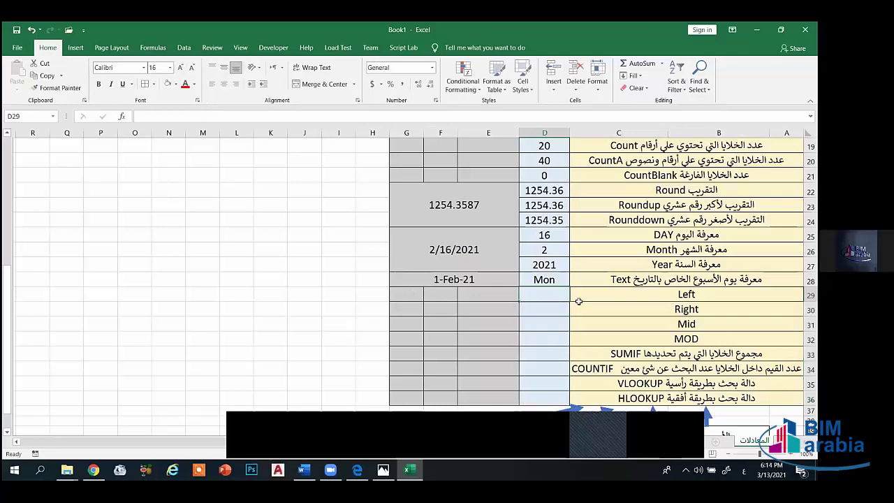
pyautogui.write('=مثبف')
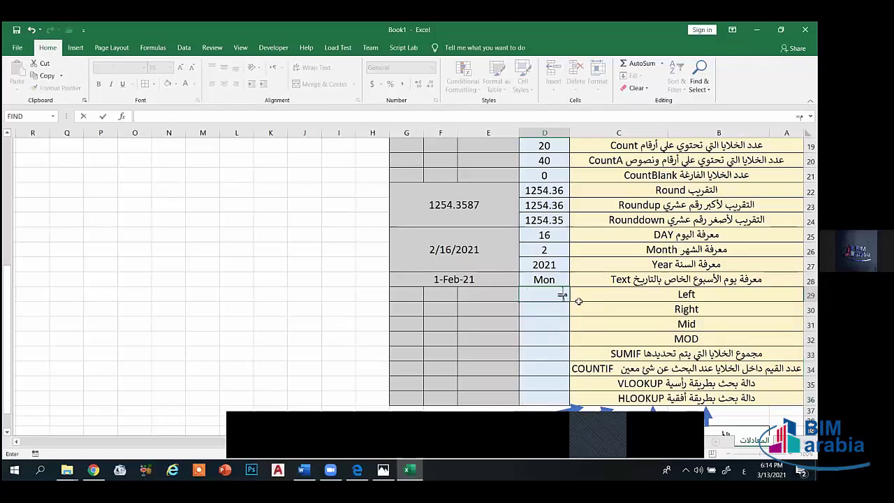
pyautogui.press('BackSpace')
pyautogui.press('BackSpace')
pyautogui.press('BackSpace')
pyautogui.press('BackSpace')
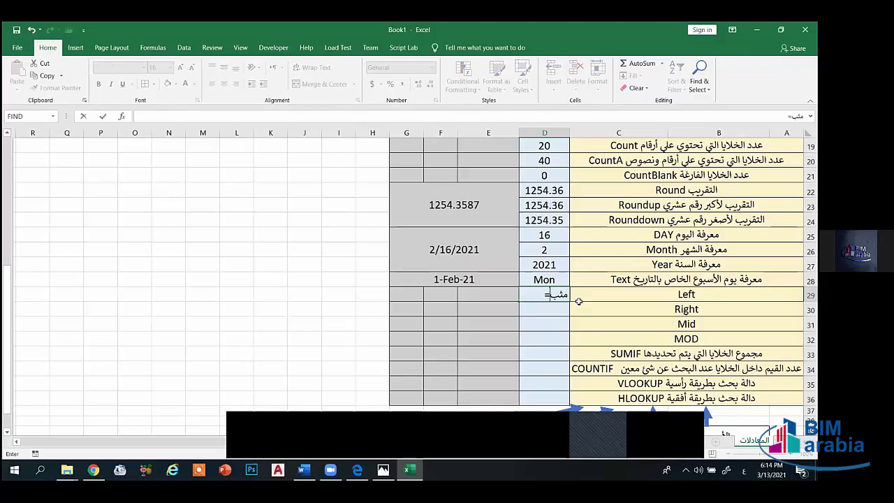
pyautogui.hotkey('alt', 'shift')
# - Start =LEFT( in D29 with the name in B3 as the text argument
pyautogui.write('l')
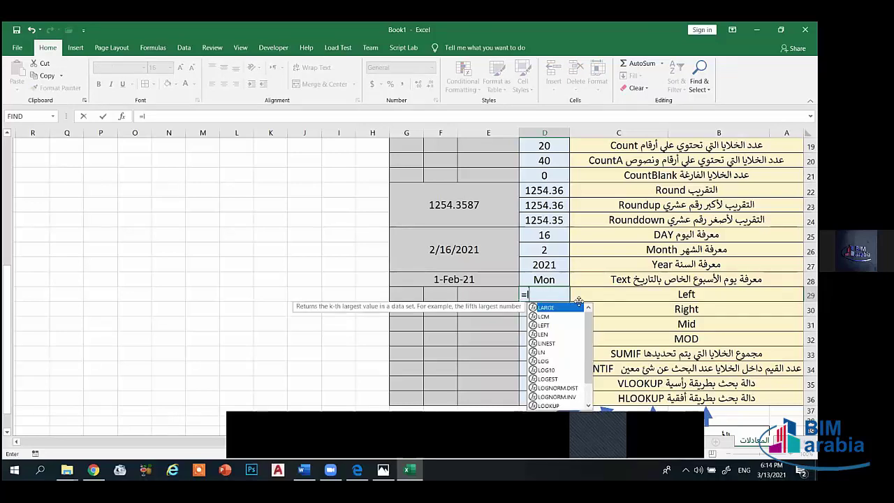
pyautogui.write('eft(')
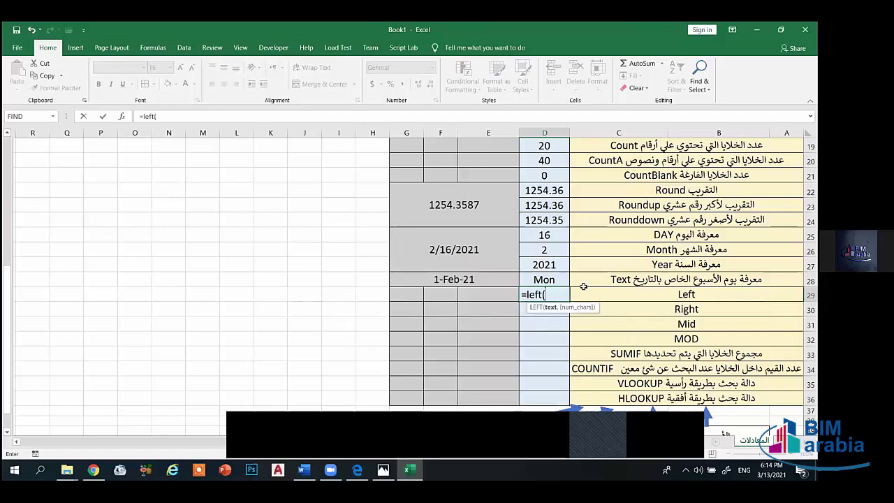
pyautogui.scroll(5, 584, 286)
pyautogui.scroll(1, 698, 178)
pyautogui.click(700, 177)
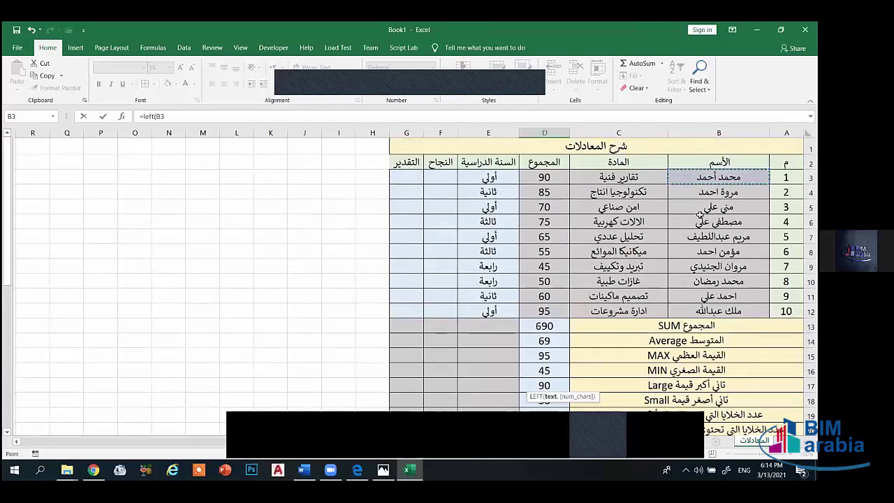
pyautogui.scroll(-5, 700, 217)
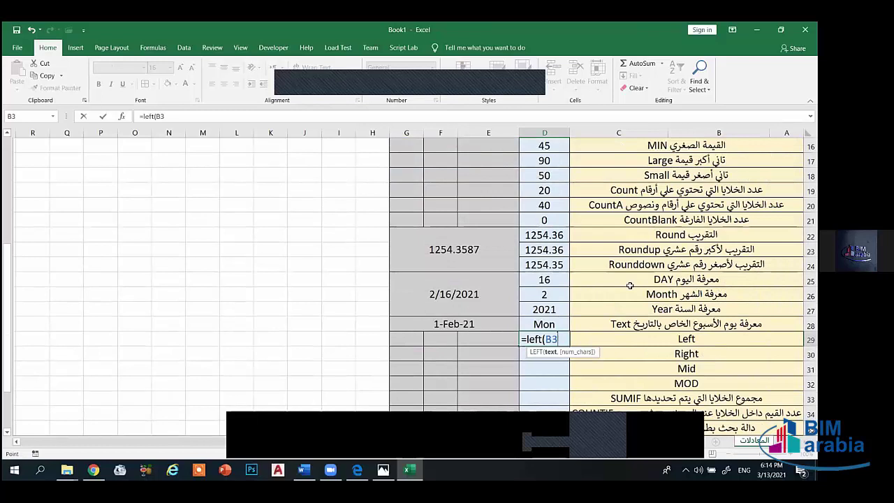
pyautogui.write(',')
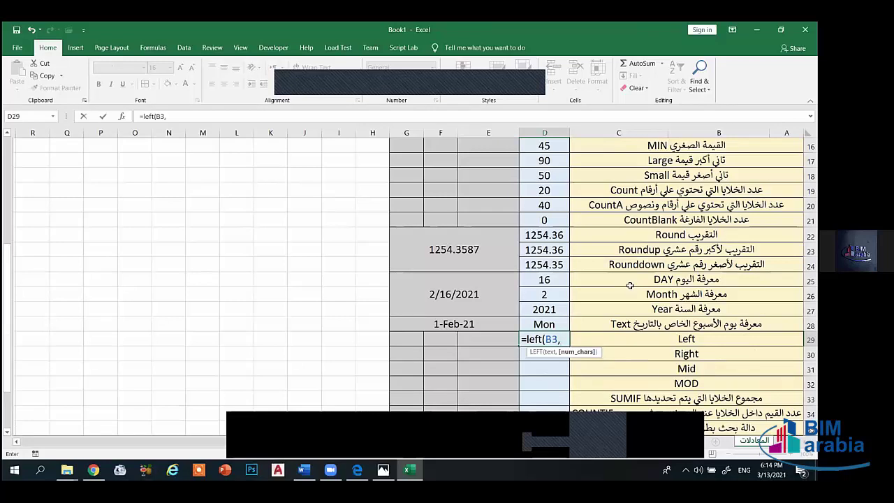
# - Remove the stray D4 reference and complete =LEFT(B3,3) for the first three letters
pyautogui.scroll(2, 634, 275)
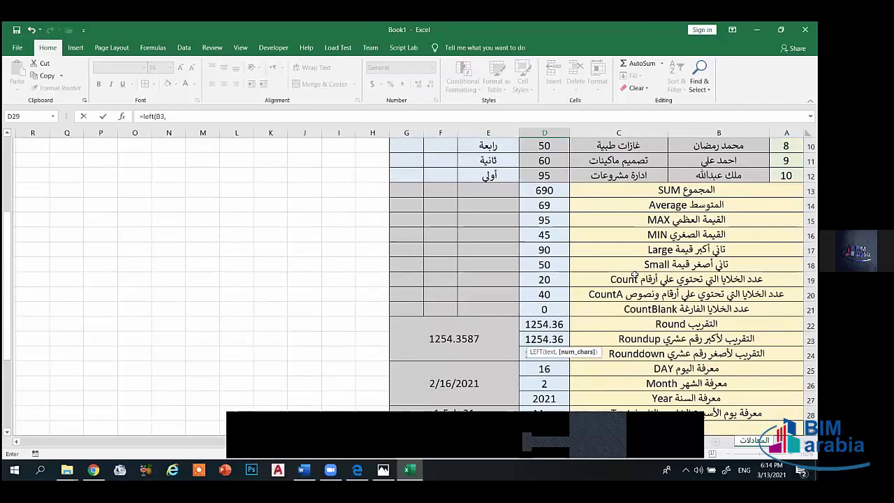
pyautogui.scroll(3, 634, 275)
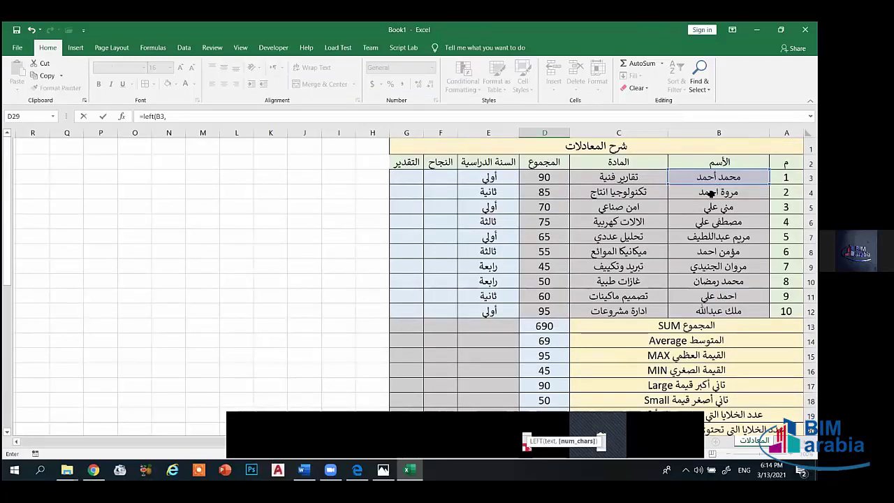
pyautogui.scroll(-5, 612, 279)
pyautogui.scroll(-1, 612, 279)
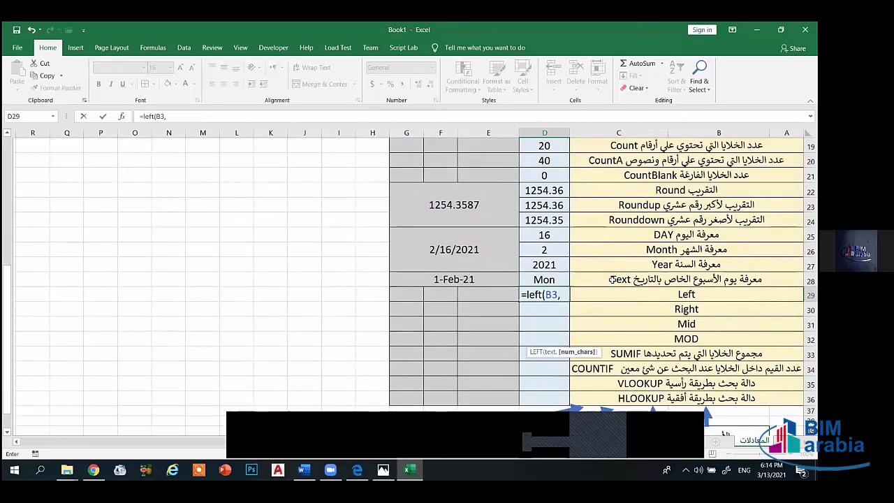
pyautogui.press('pagedown')
pyautogui.press('BackSpace')
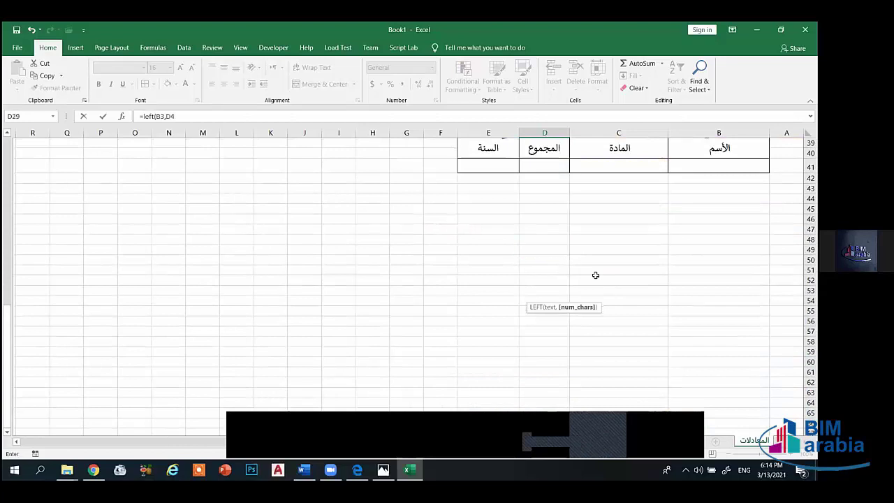
pyautogui.scroll(6, 593, 274)
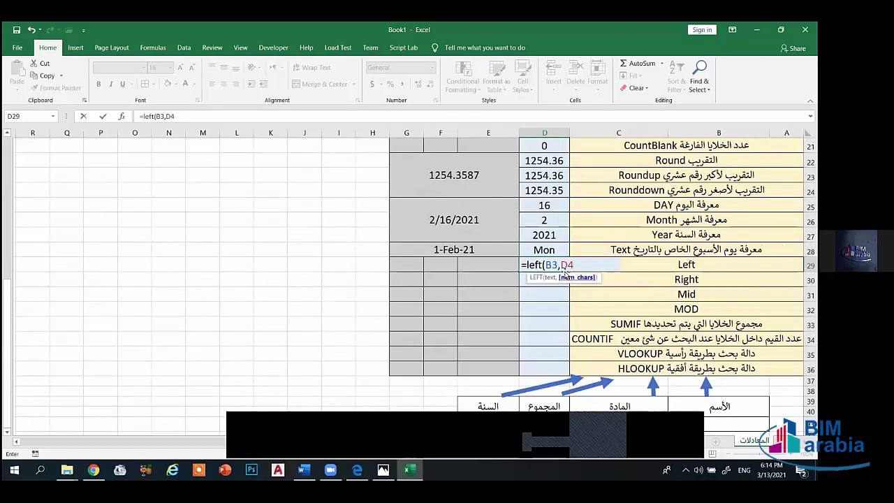
pyautogui.press('BackSpace')
pyautogui.press('BackSpace')
pyautogui.write('3)')
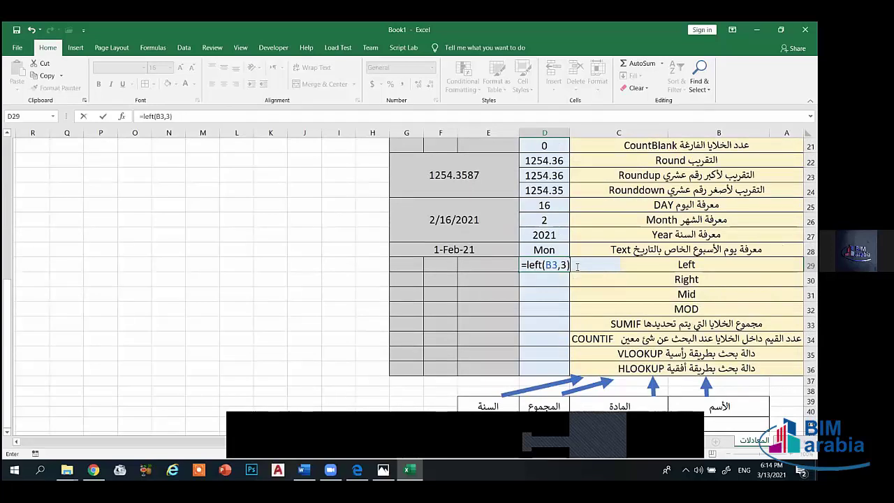
pyautogui.press('Return')
pyautogui.click(552, 265)
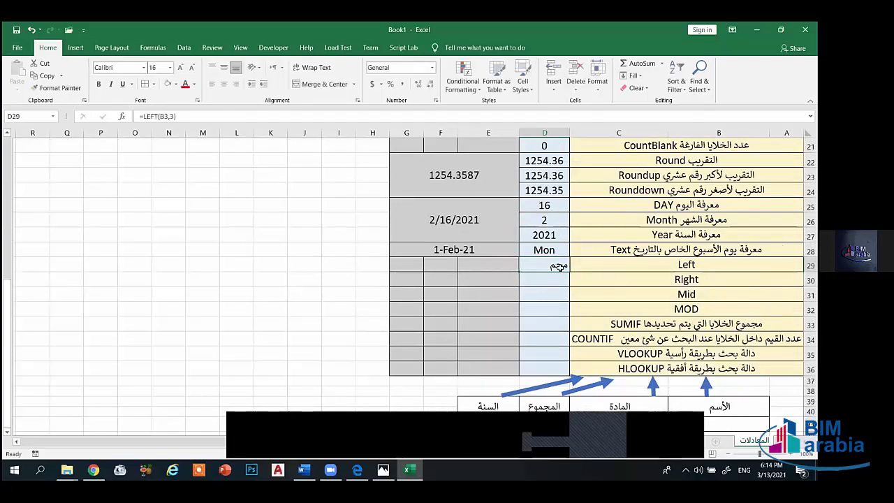
pyautogui.scroll(7, 559, 266)
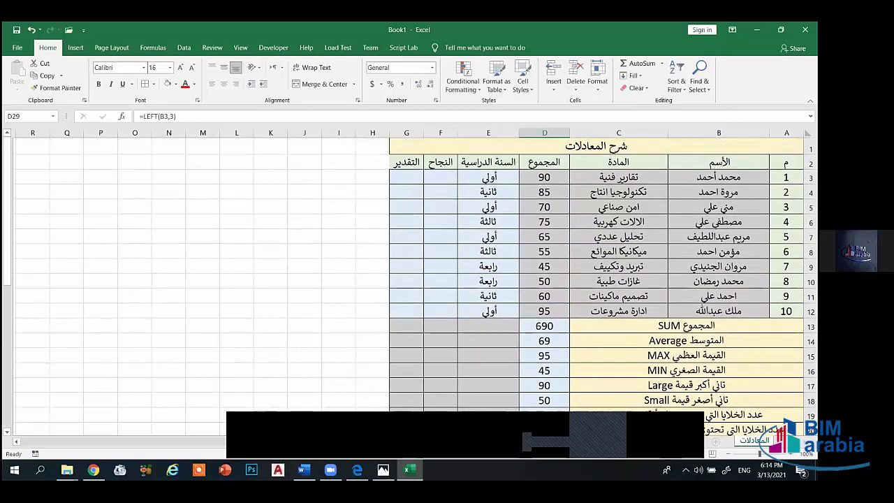
pyautogui.click(725, 178)
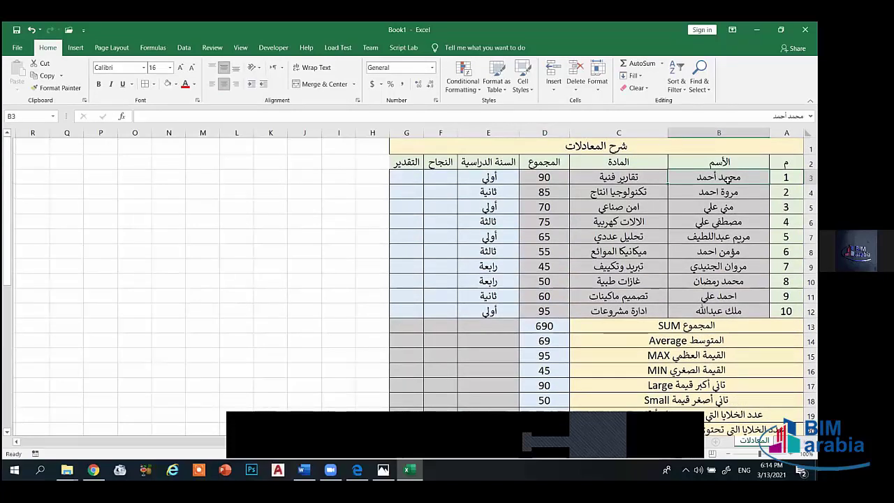
pyautogui.scroll(-4, 727, 178)
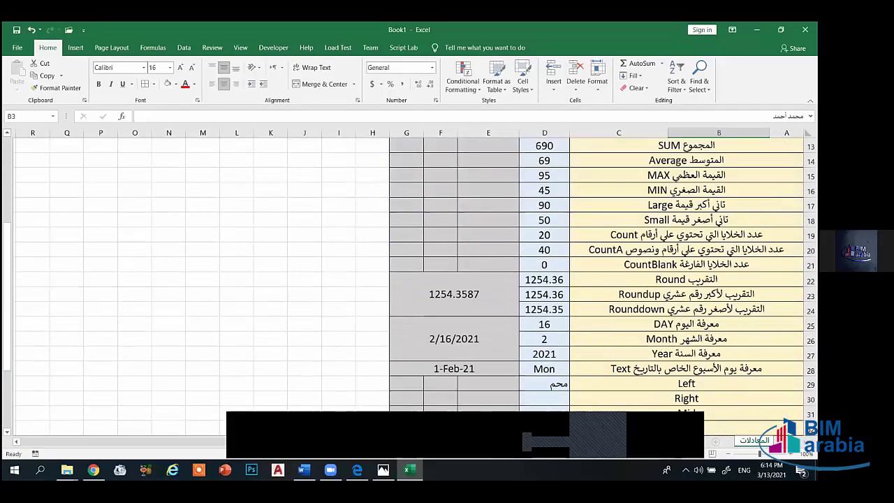
pyautogui.scroll(4, 559, 280)
pyautogui.scroll(-2, 338, 249)
pyautogui.scroll(2, 338, 249)
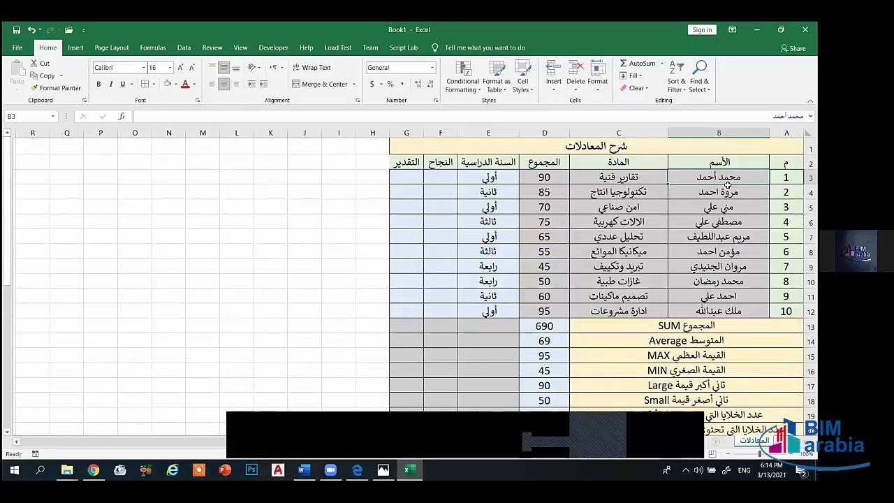
pyautogui.scroll(-7, 338, 249)
# - Type a sample full name and merge and center it across K30:L30
pyautogui.click(237, 265)
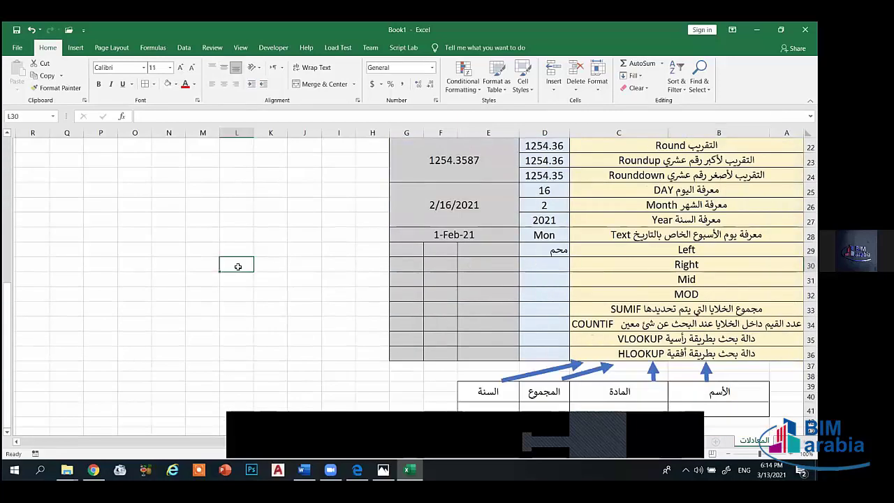
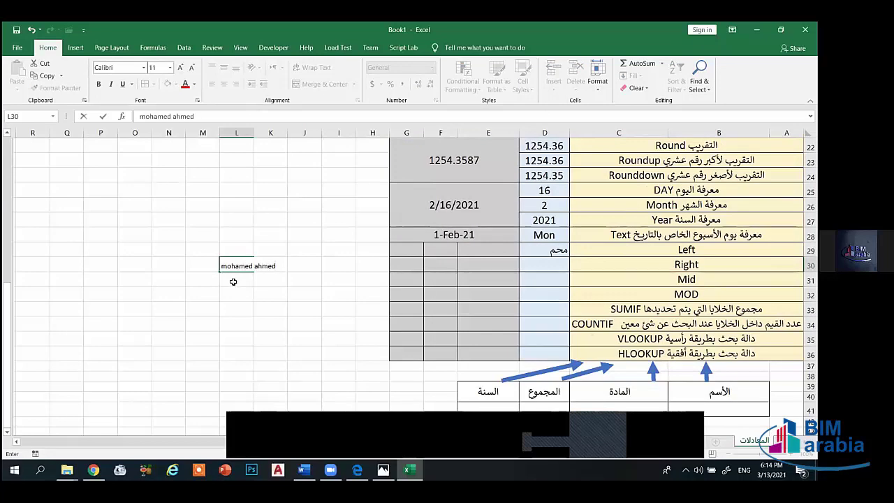
pyautogui.click(238, 266)
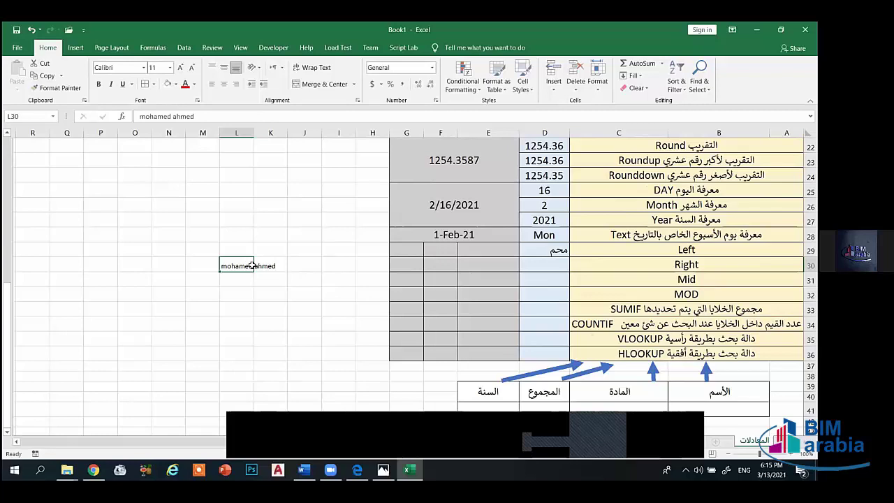
pyautogui.moveTo(246, 265); pyautogui.dragTo(269, 264)
pyautogui.click(311, 85)
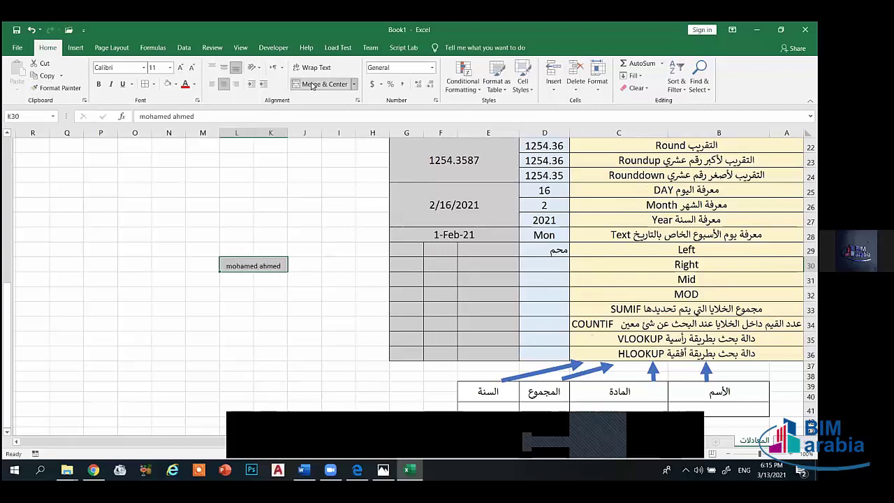
pyautogui.click(557, 252)
pyautogui.press('Delete')
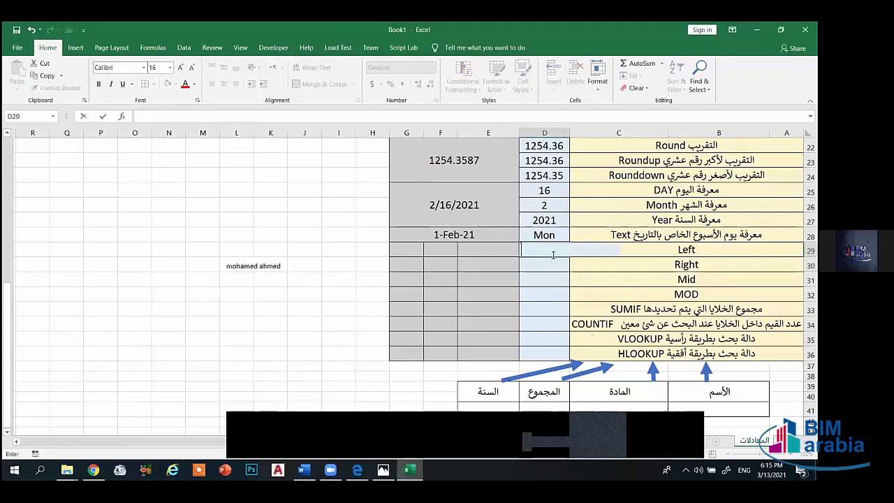
pyautogui.write('=left')
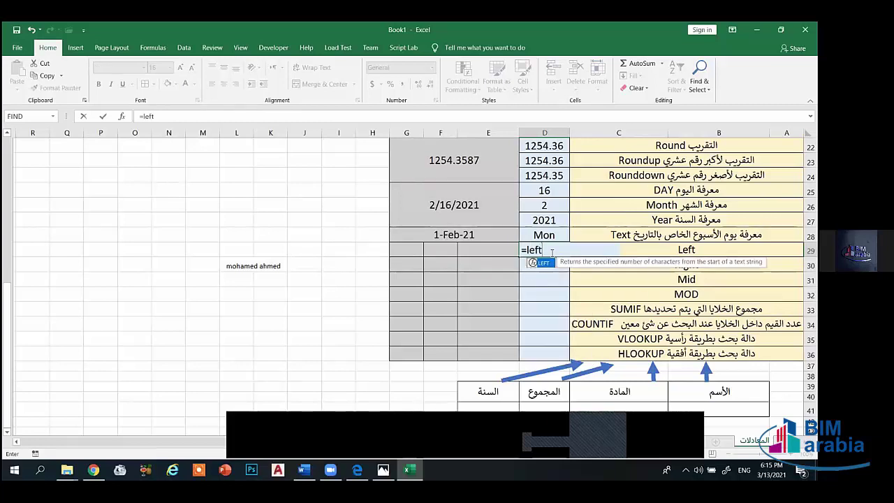
pyautogui.write('(')
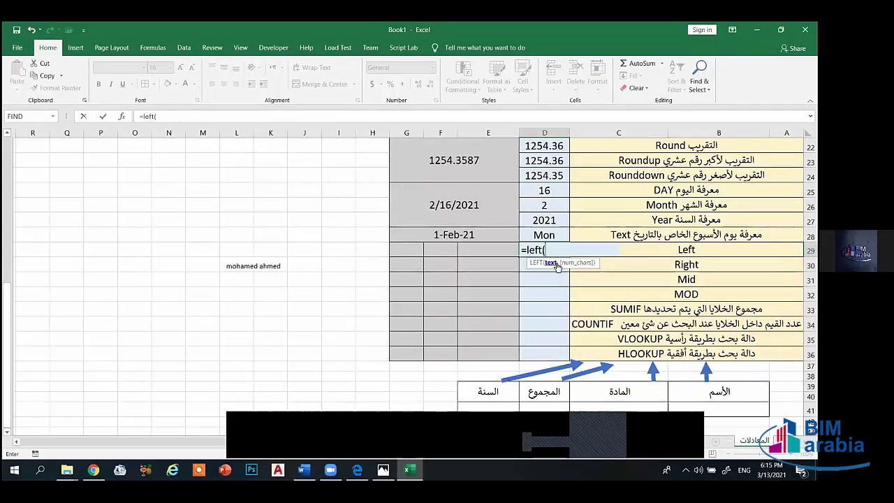
pyautogui.click(265, 266)
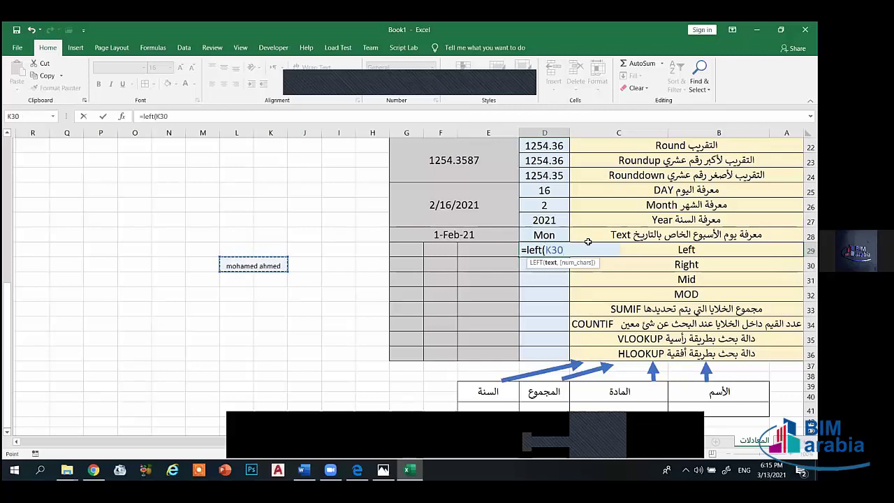
pyautogui.write(',')
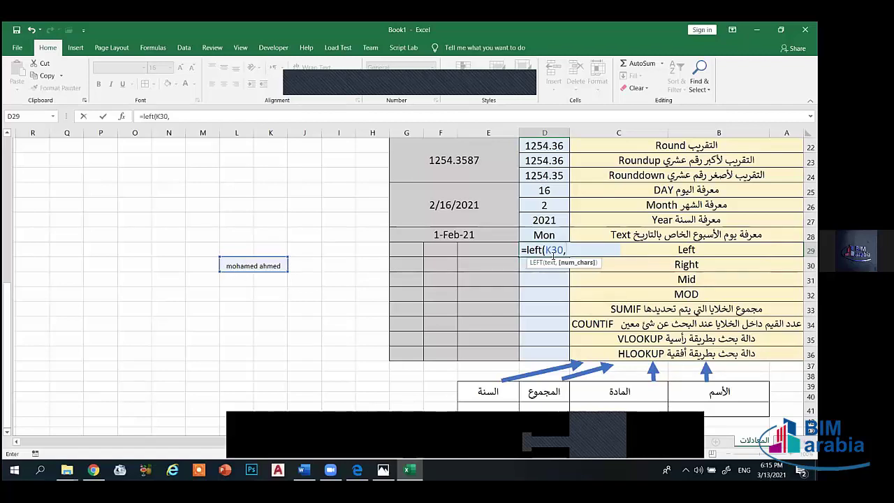
pyautogui.write('5)')
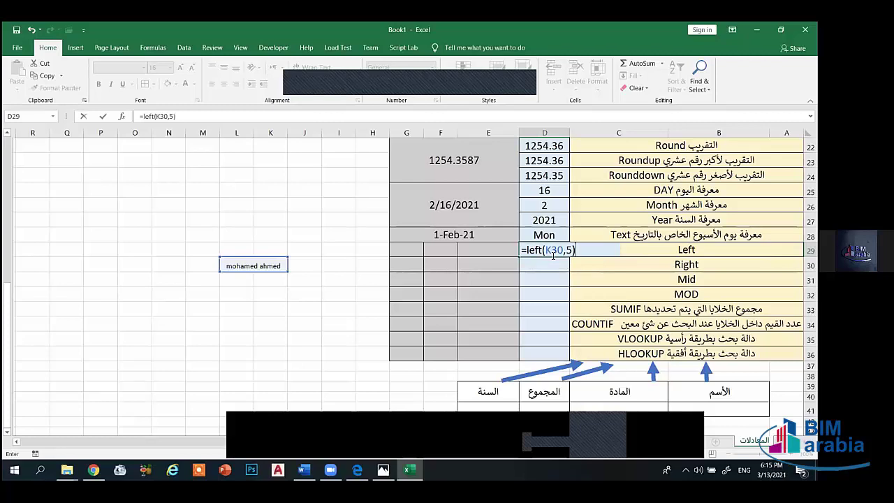
pyautogui.press('Return')
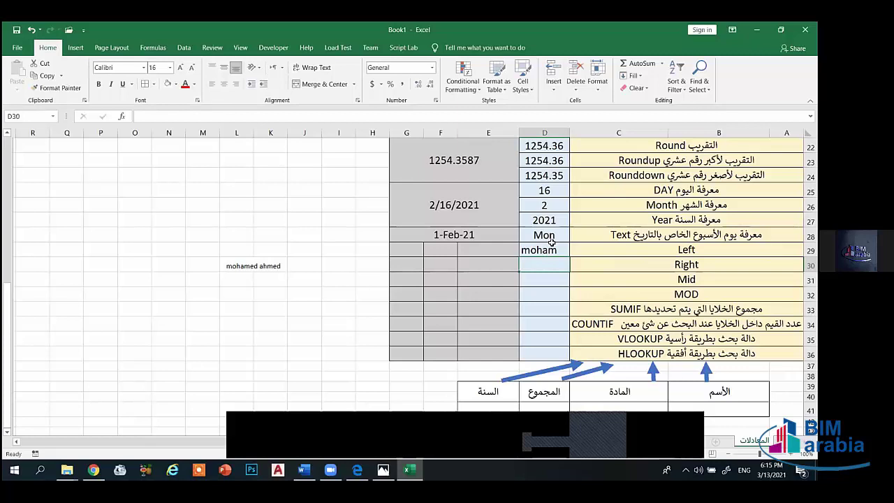
pyautogui.click(556, 249)
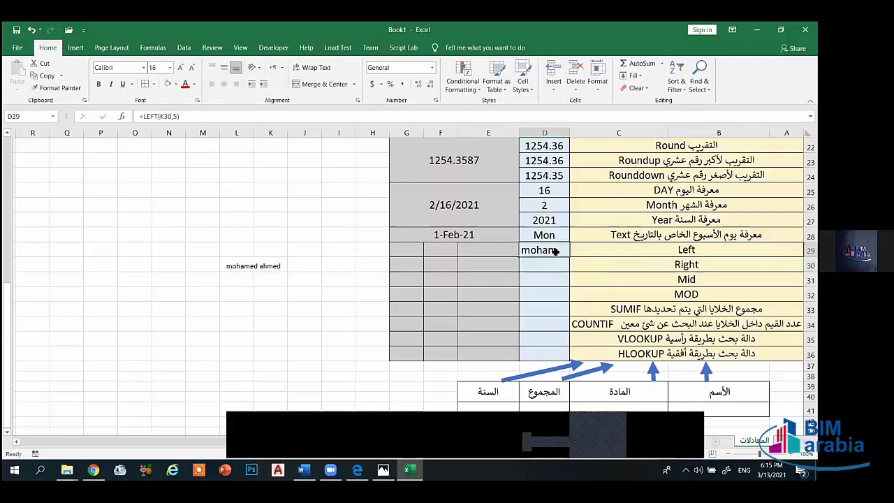
pyautogui.press('BackSpace')
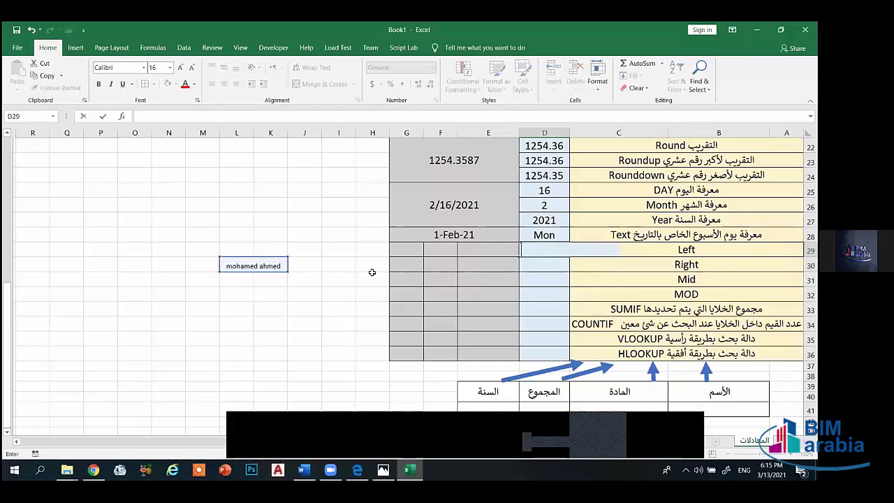
# - Retype the sample name in K30 with a capitalised surname
pyautogui.click(264, 267)
pyautogui.press('BackSpace')
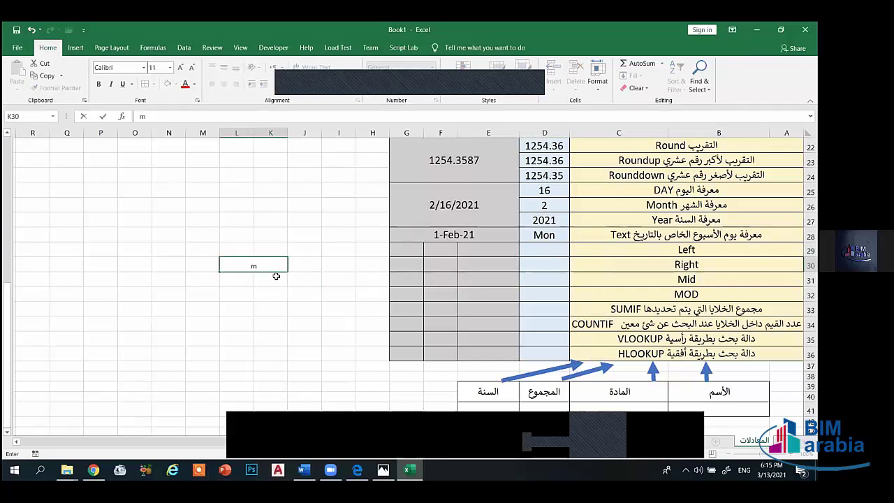
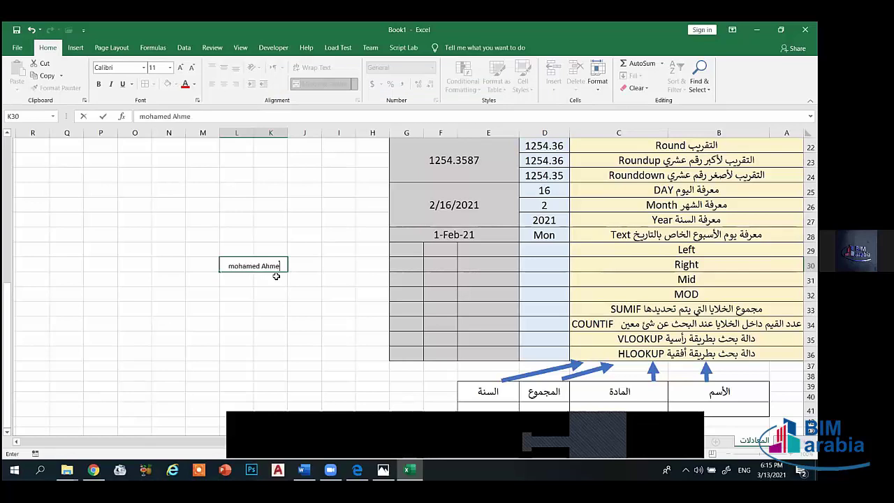
# - Enter =LEFT(K30,7) in D29 to return the seven-letter first name
pyautogui.click(557, 249)
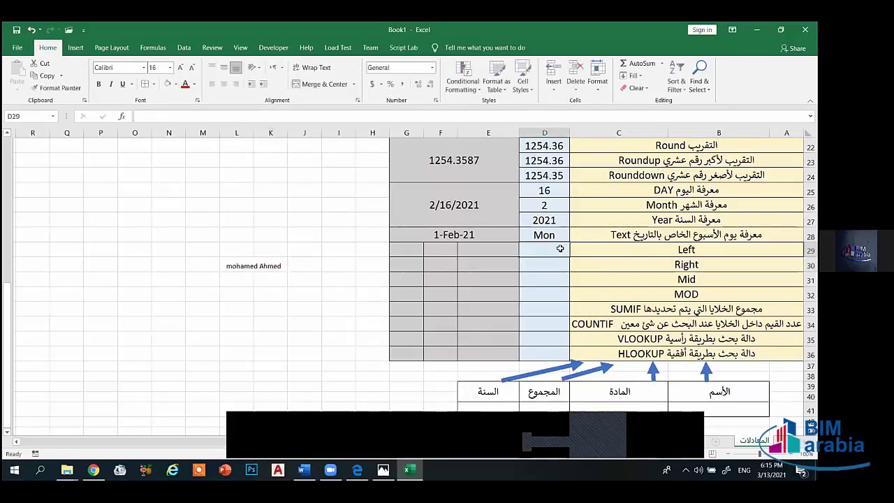
pyautogui.write('=le')
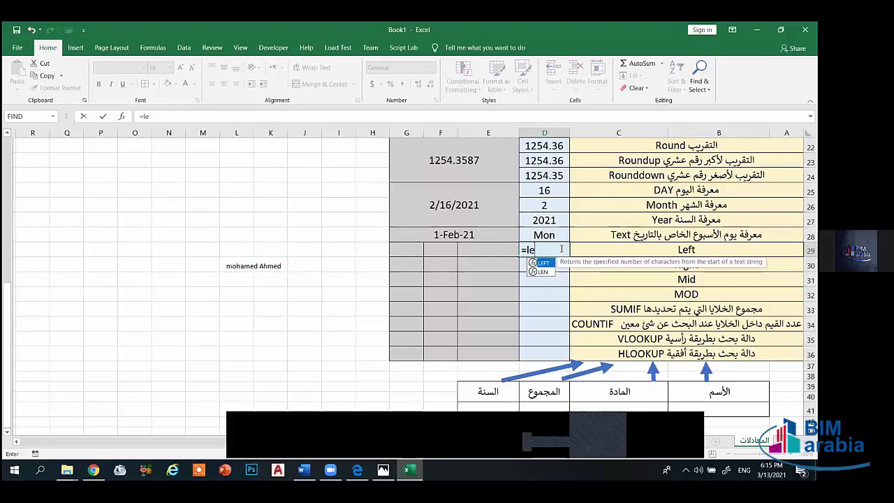
pyautogui.write('ft(')
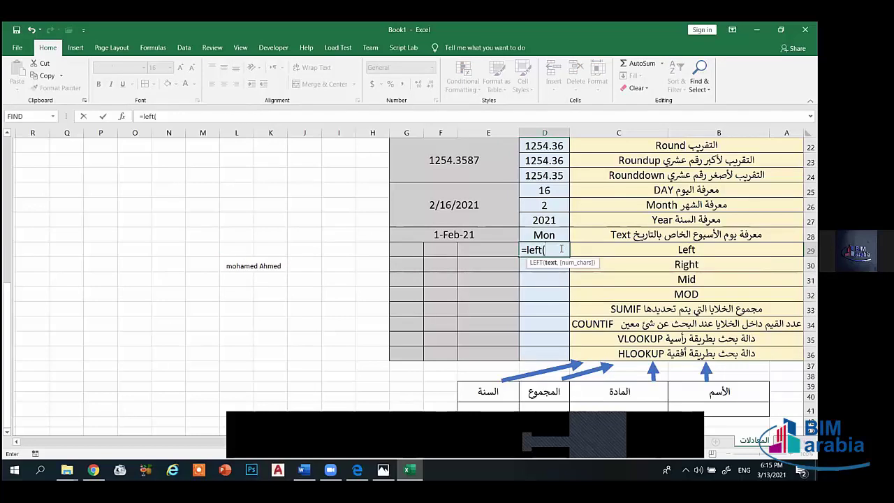
pyautogui.click(268, 266)
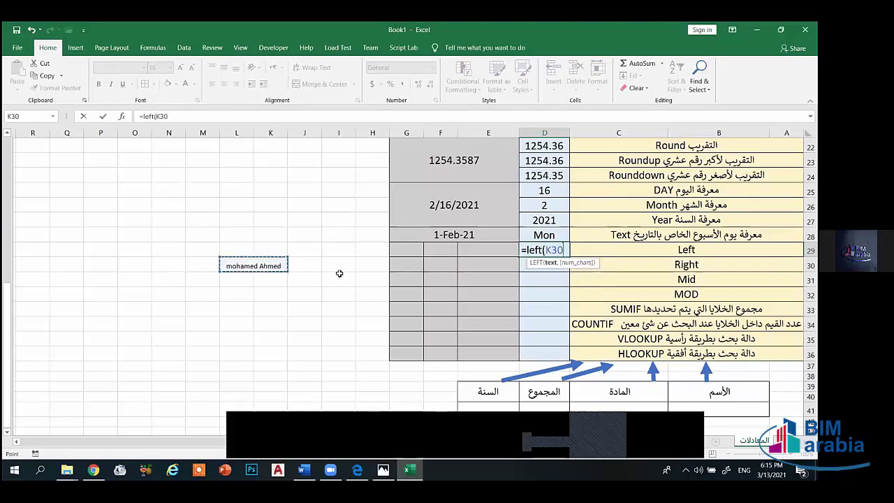
pyautogui.write(',')
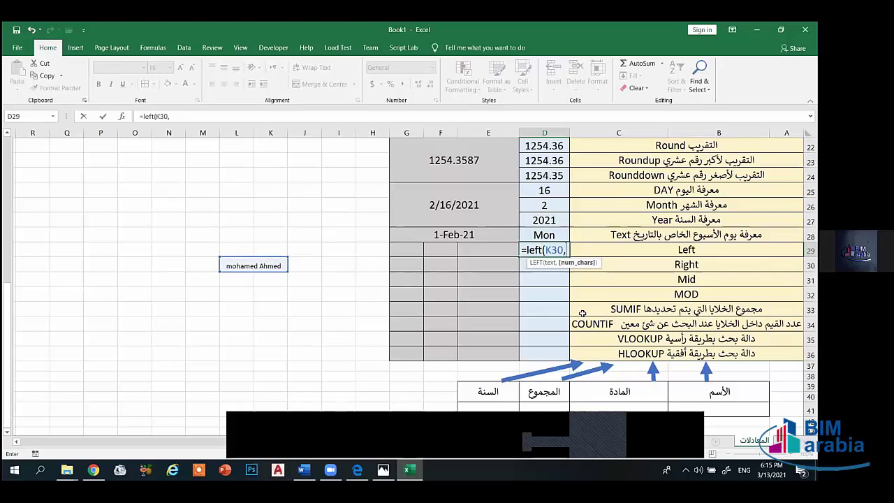
pyautogui.write('7)')
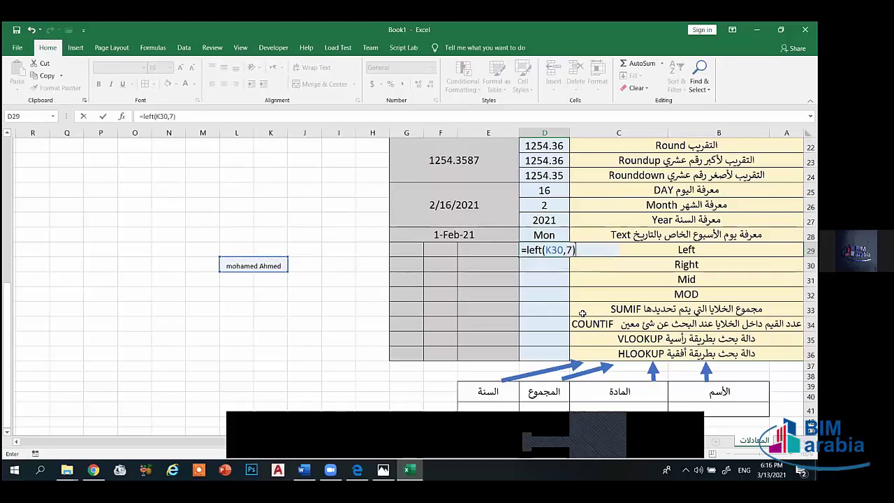
pyautogui.press('Return')
pyautogui.click(549, 250)
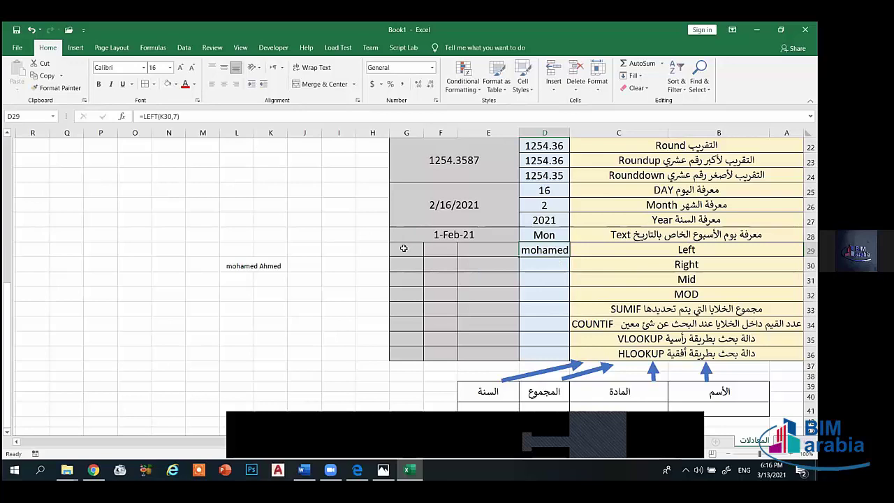
pyautogui.moveTo(407, 249); pyautogui.dragTo(483, 278)
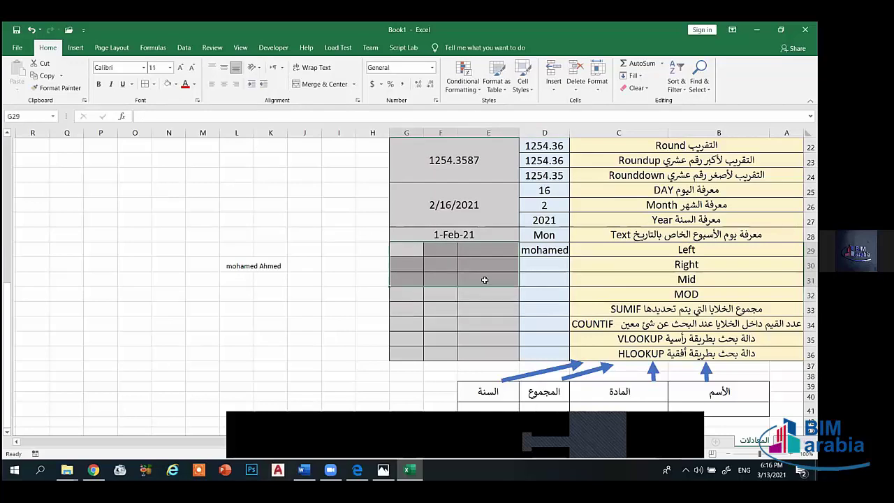
# - Merge E29:G31 with middle alignment, empty K30, and type the sample full name there
pyautogui.click(224, 67)
pyautogui.click(322, 84)
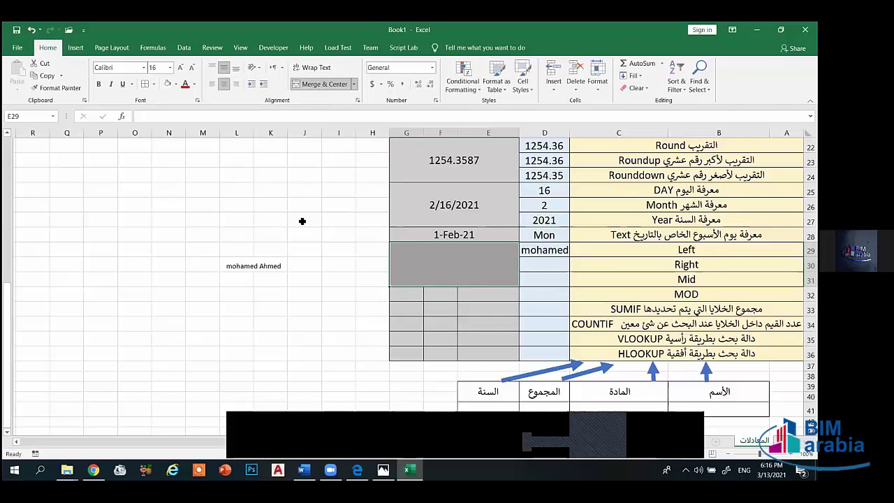
pyautogui.click(257, 265)
pyautogui.press('BackSpace')
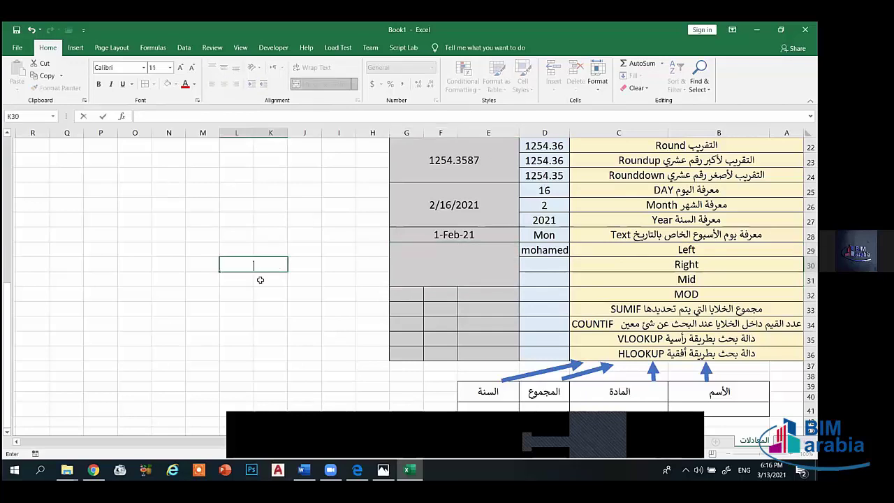
pyautogui.press('Return')
pyautogui.click(424, 266)
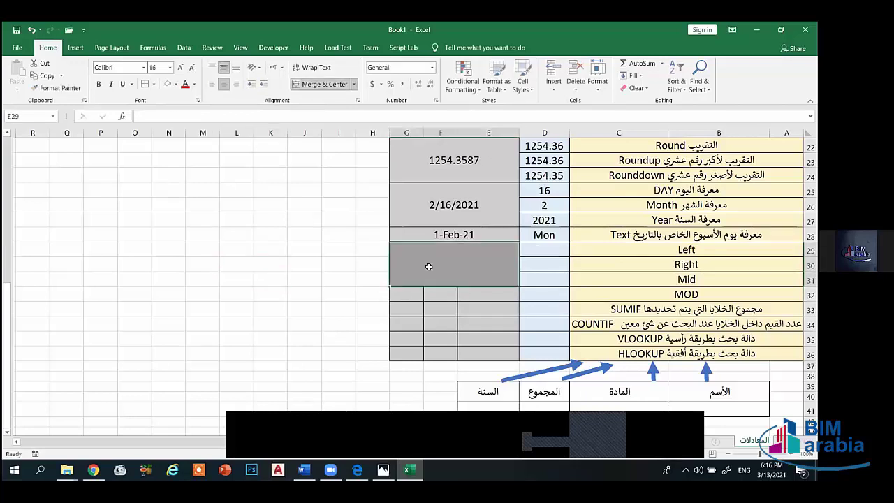
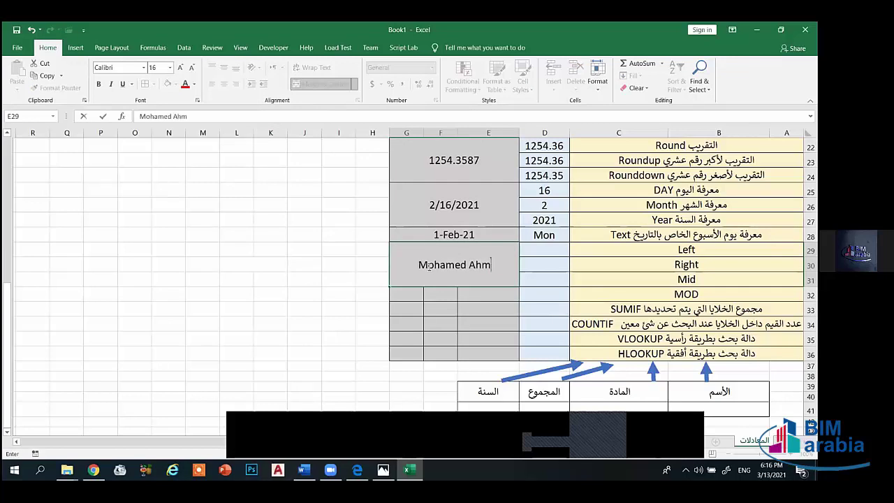
# - Enter =LEFT(E29,4) in D29 to return the name's first four letters
pyautogui.click(550, 250)
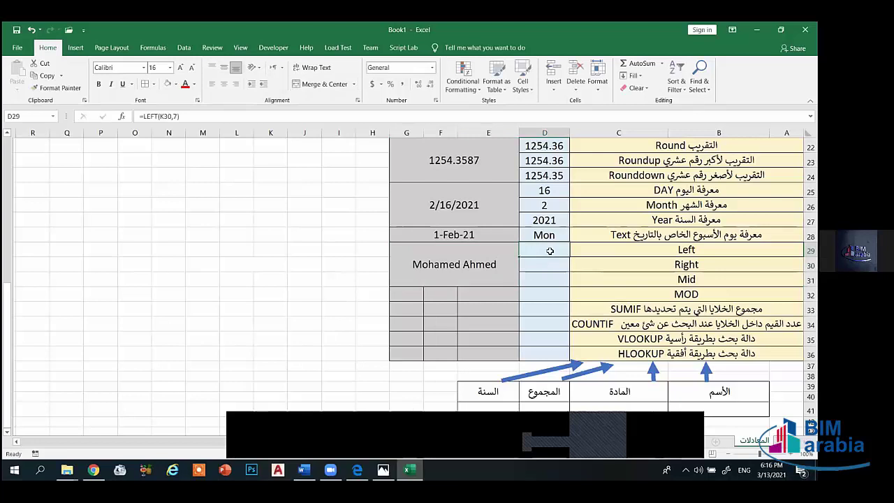
pyautogui.write('=')
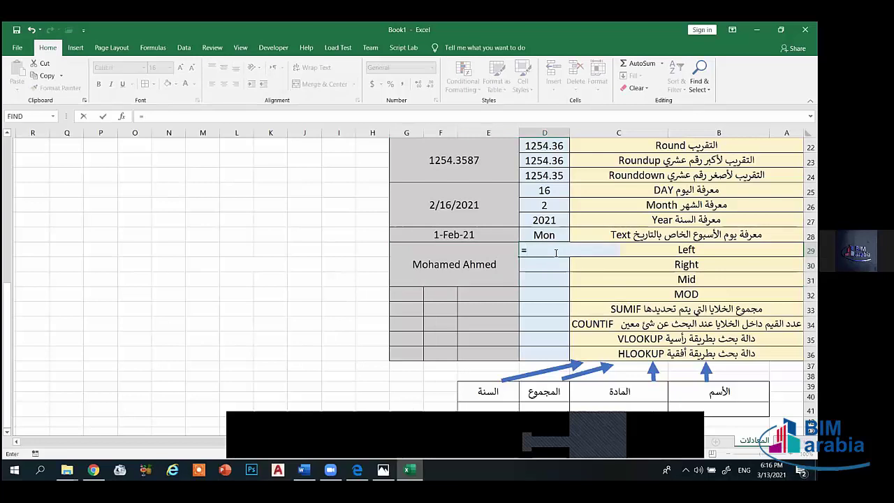
pyautogui.write('lef')
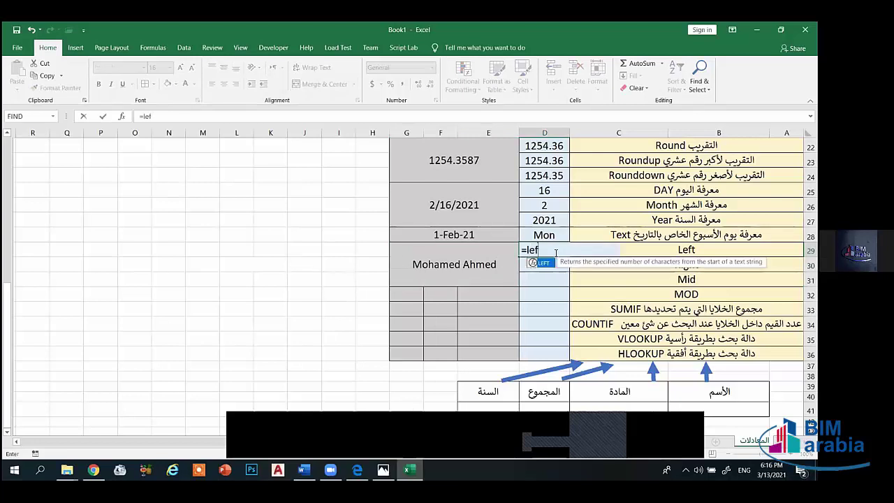
pyautogui.write('t(')
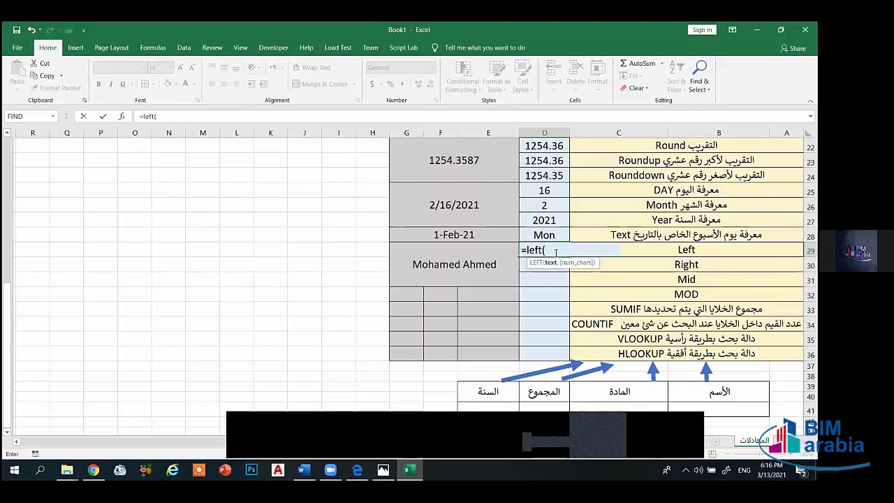
pyautogui.click(462, 263)
pyautogui.write(',4')
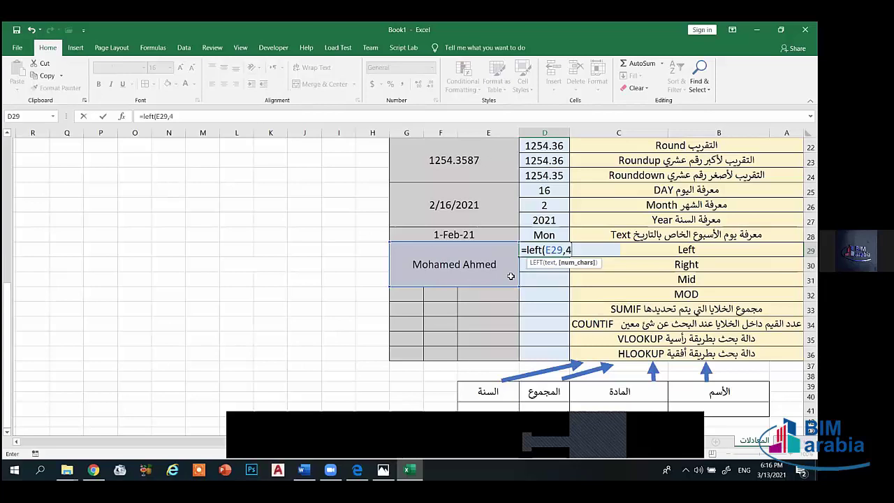
pyautogui.write(')')
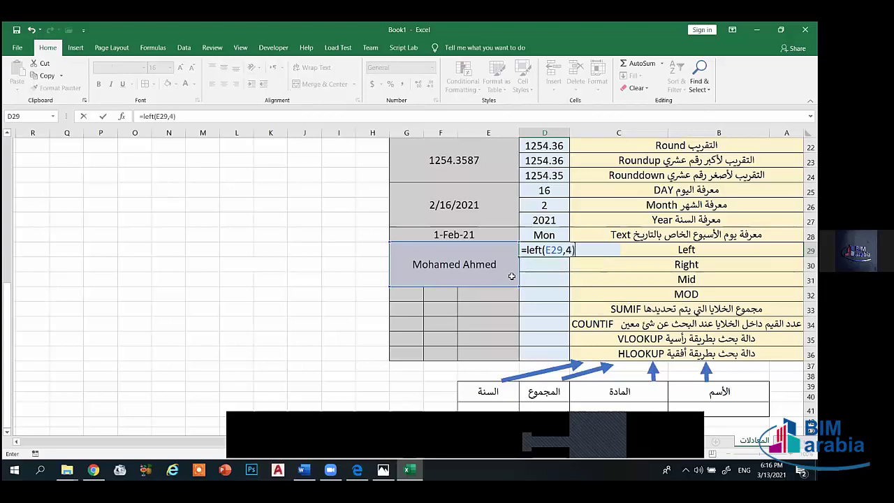
pyautogui.press('Return')
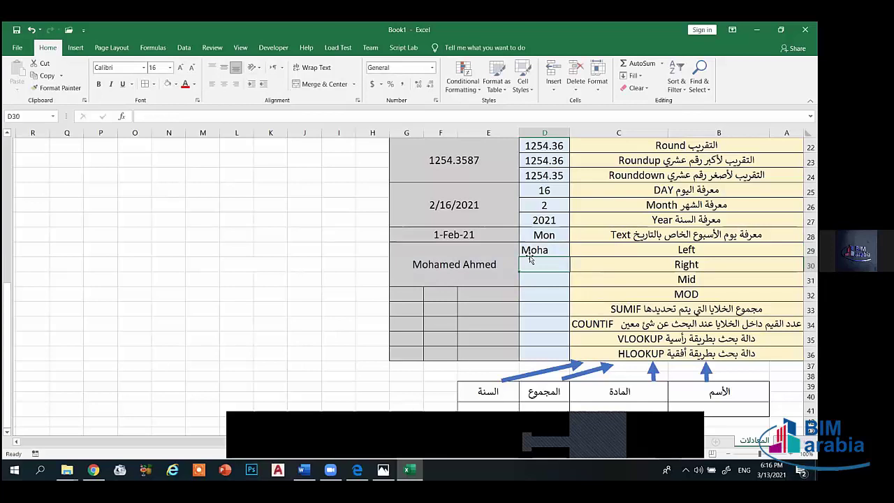
pyautogui.click(531, 253)
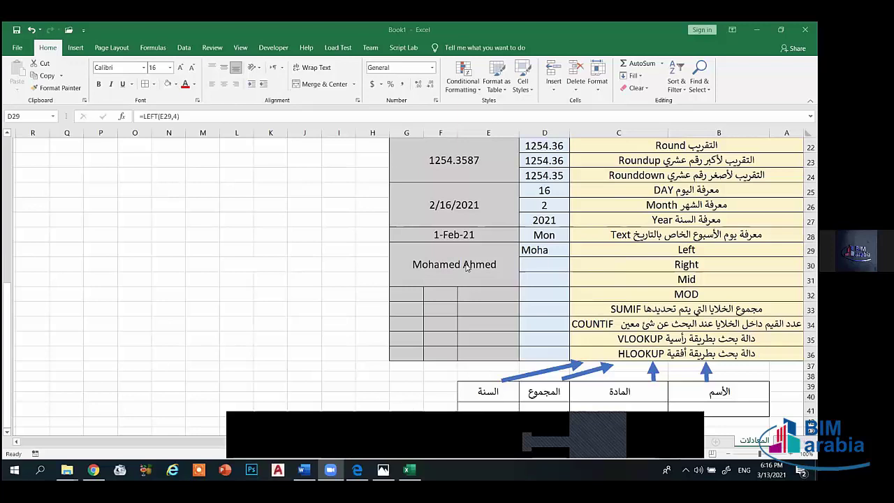
# - Enter =RIGHT(E29,7) in D30 to return the name's last seven characters
pyautogui.click(536, 266)
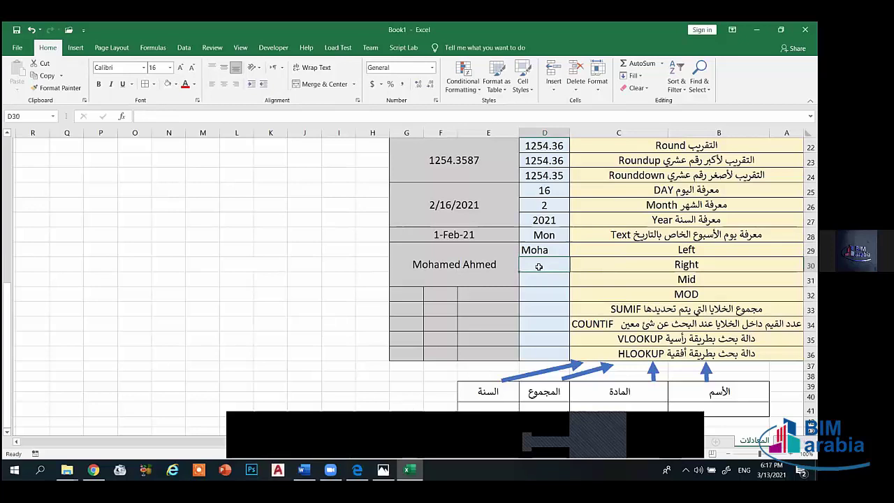
pyautogui.write('=right')
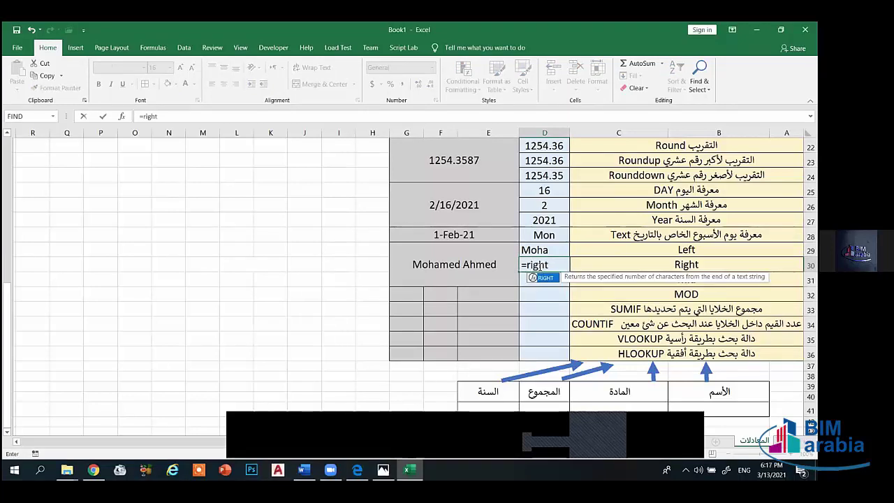
pyautogui.write('(')
pyautogui.click(466, 266)
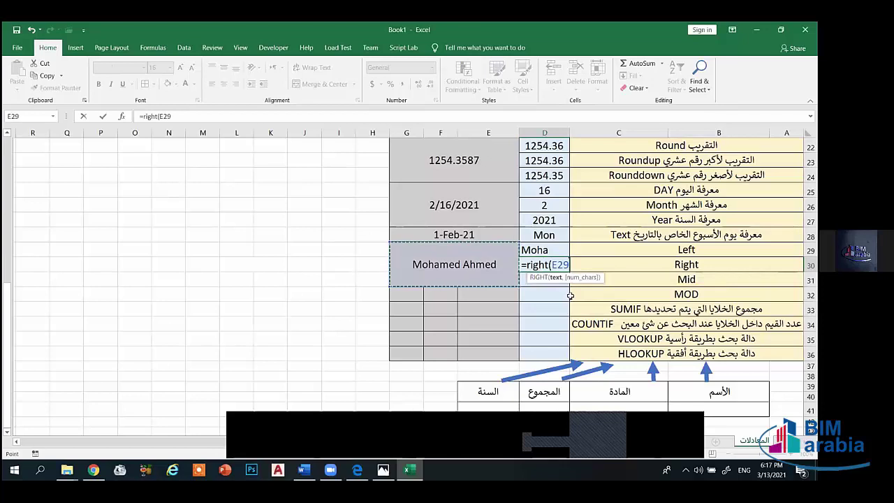
pyautogui.write(',')
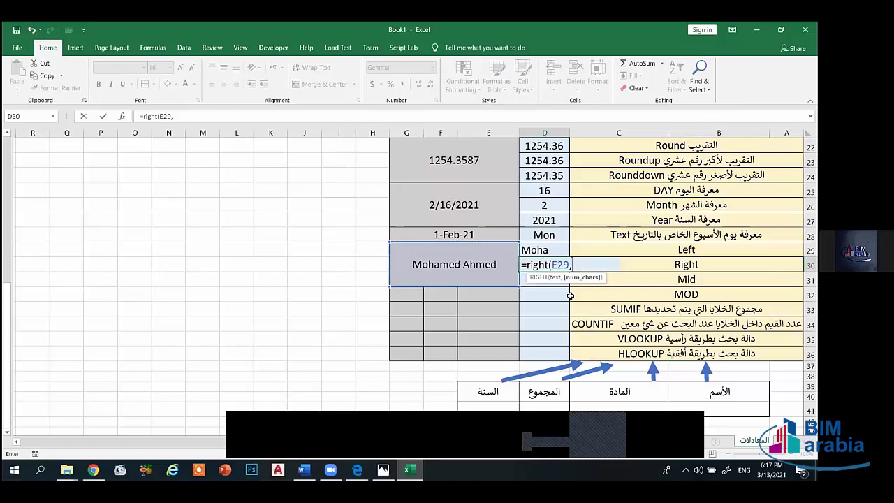
pyautogui.write('7')
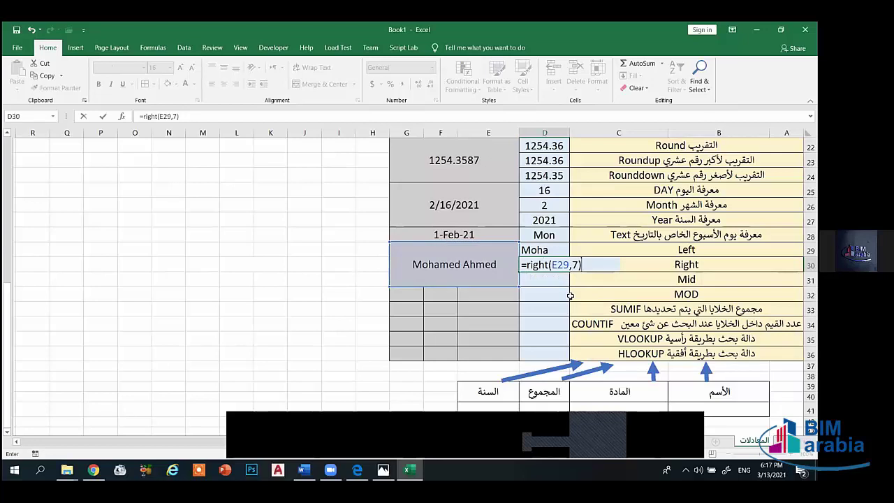
pyautogui.press('Return')
pyautogui.click(529, 269)
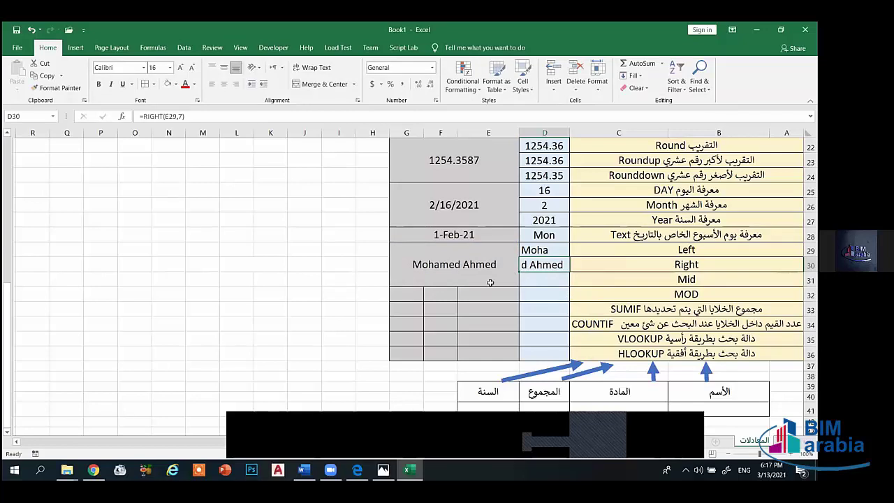
pyautogui.click(552, 280)
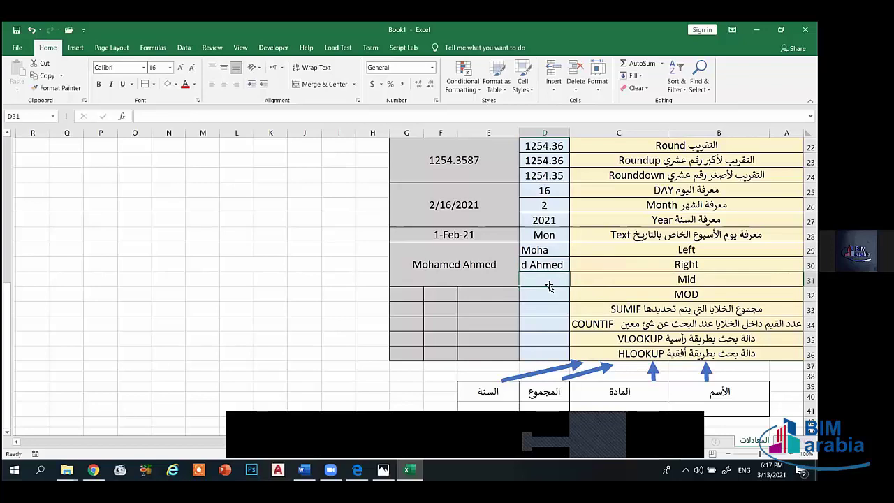
# - Enter =MID(E29,3,7) in D31 to extract seven characters from the third, then reselect it
pyautogui.write('=')
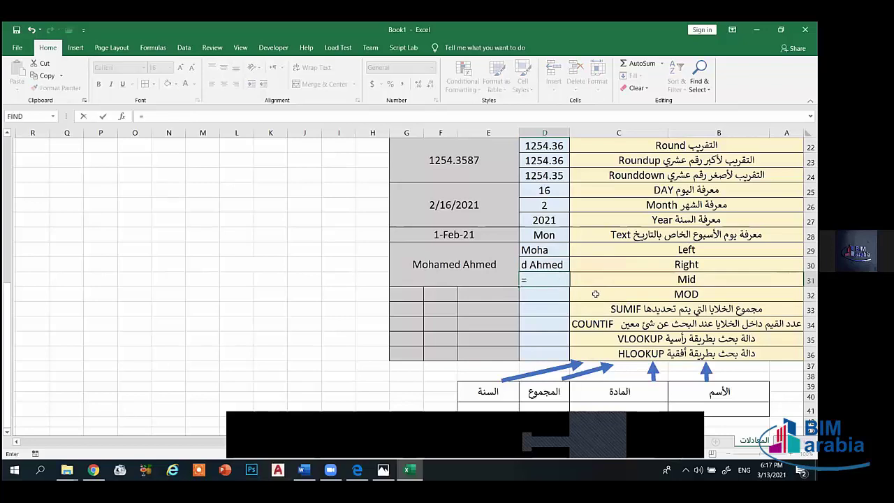
pyautogui.write('mid')
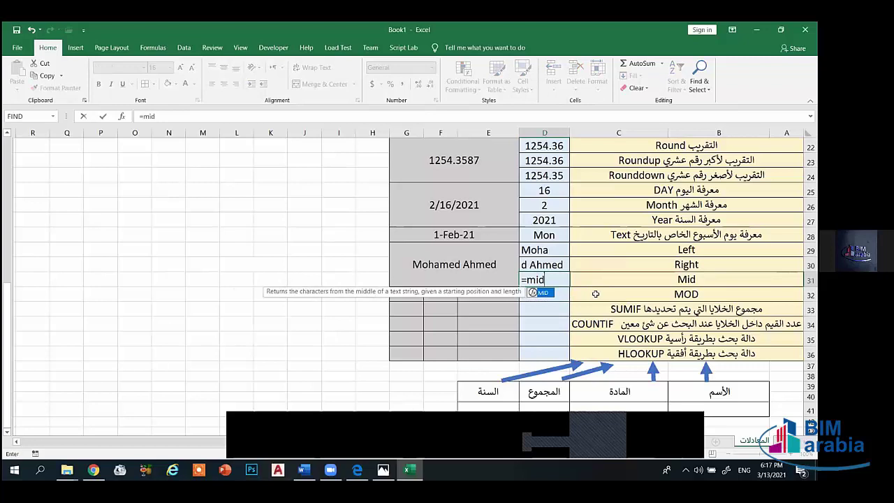
pyautogui.write('(')
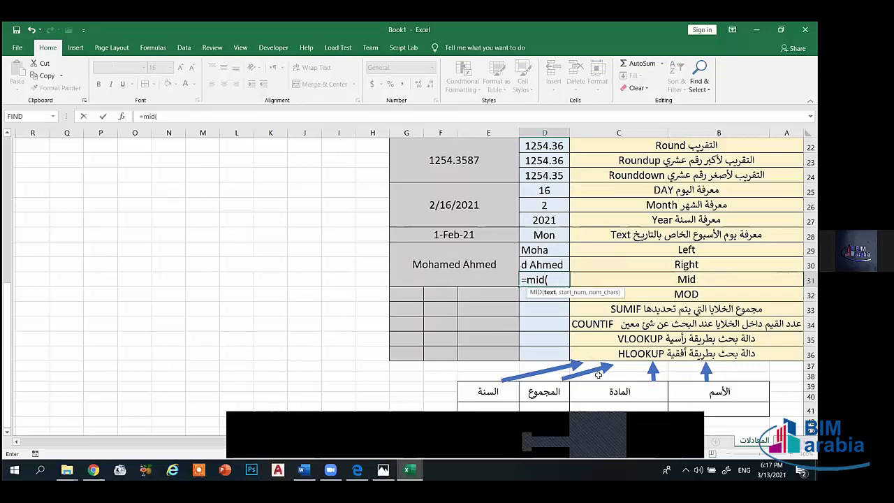
pyautogui.click(459, 264)
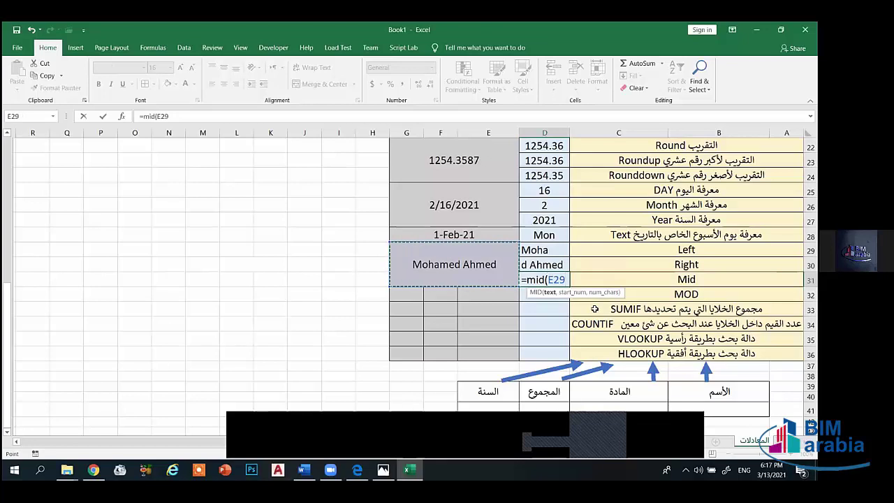
pyautogui.write(',')
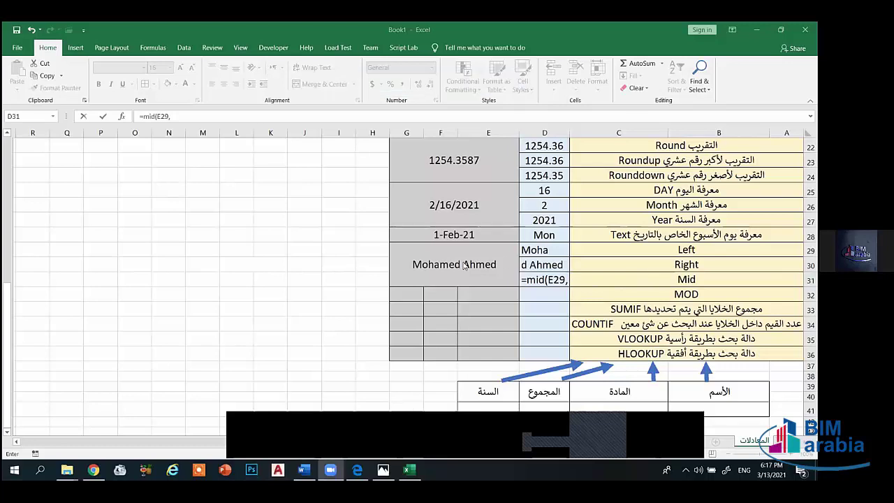
pyautogui.click(567, 279)
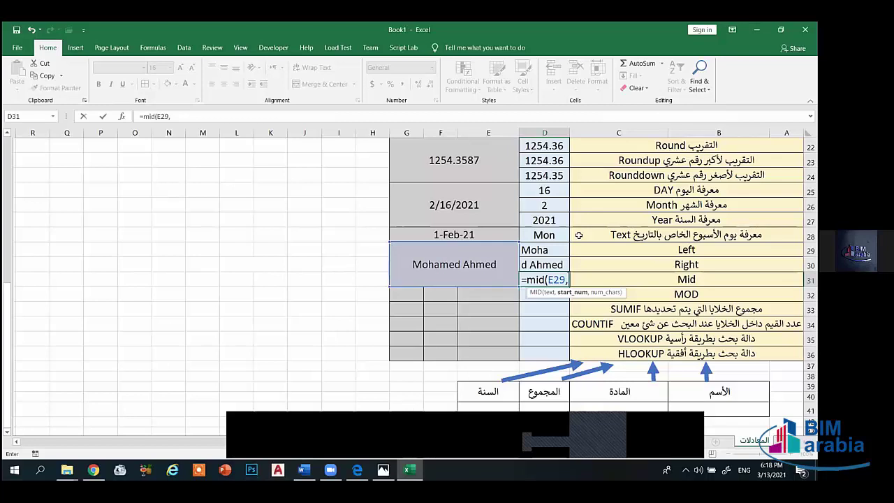
pyautogui.write('3,')
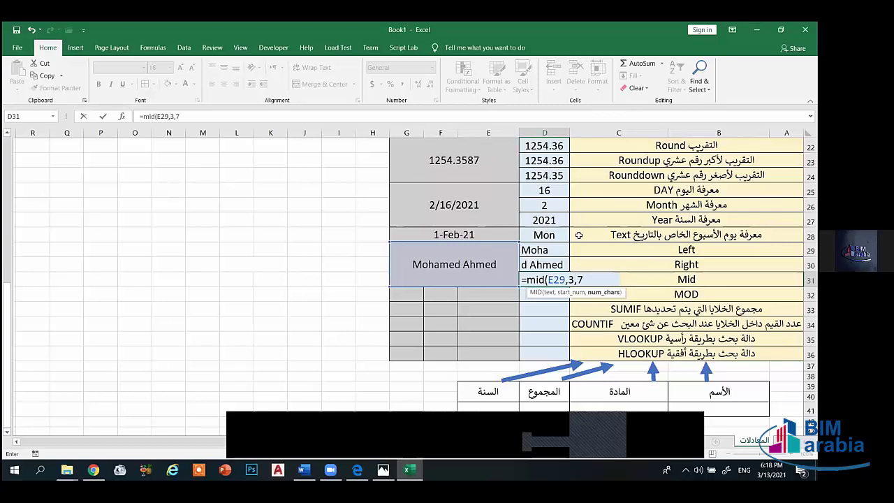
pyautogui.write('7)')
pyautogui.press('Return')
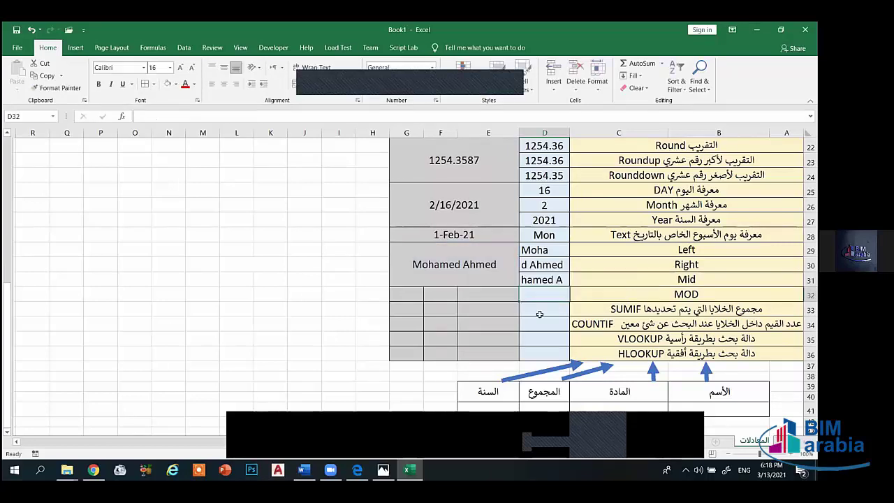
pyautogui.click(534, 282)
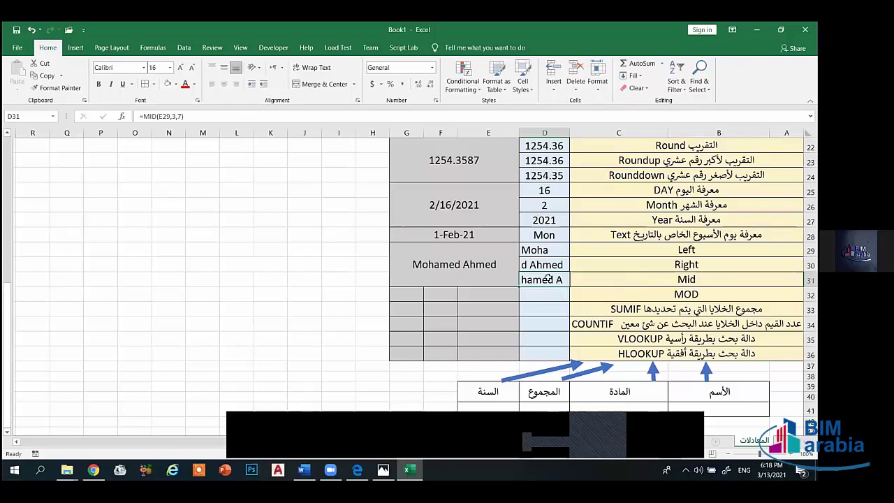
# - Rewrite D31's formula as =MID(E29,4,8) to return eight characters from the fourth
pyautogui.doubleClick(539, 280)
pyautogui.write('=')
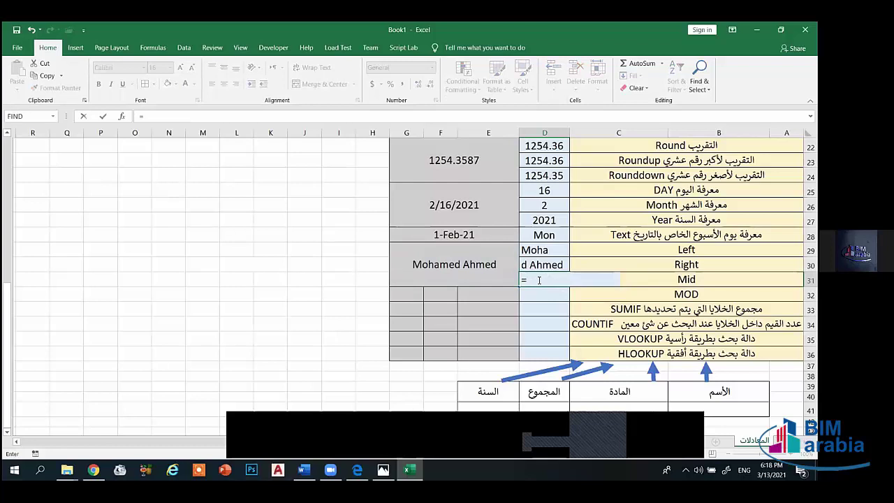
pyautogui.write('mid')
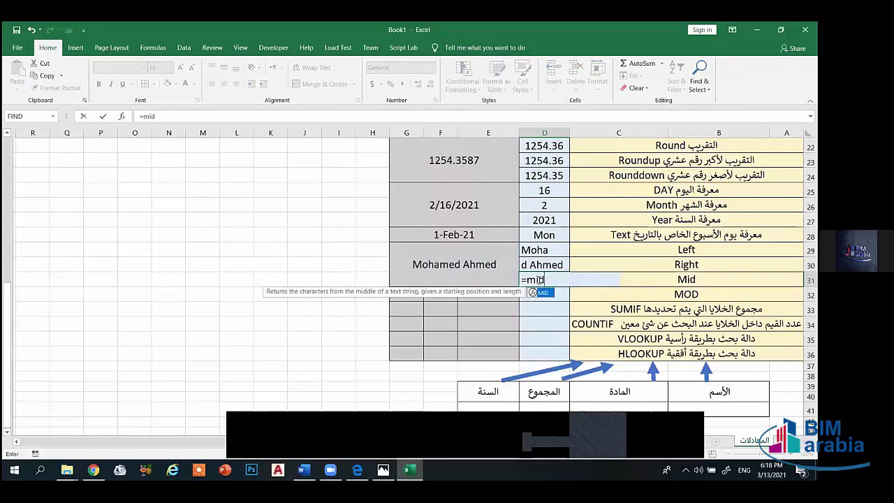
pyautogui.write('(')
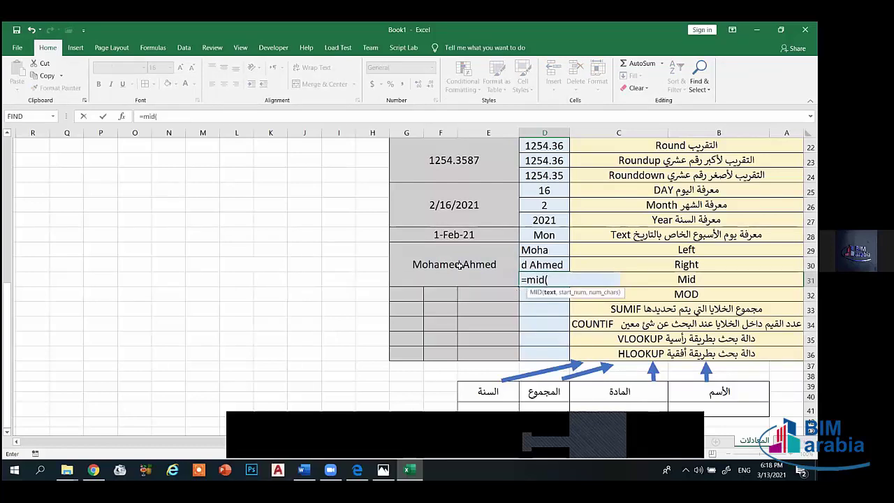
pyautogui.click(459, 264)
pyautogui.write(',')
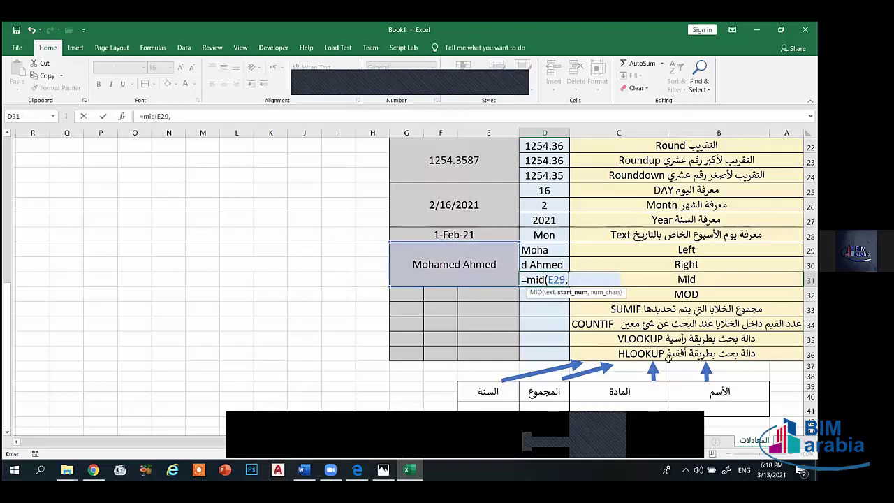
pyautogui.write('4')
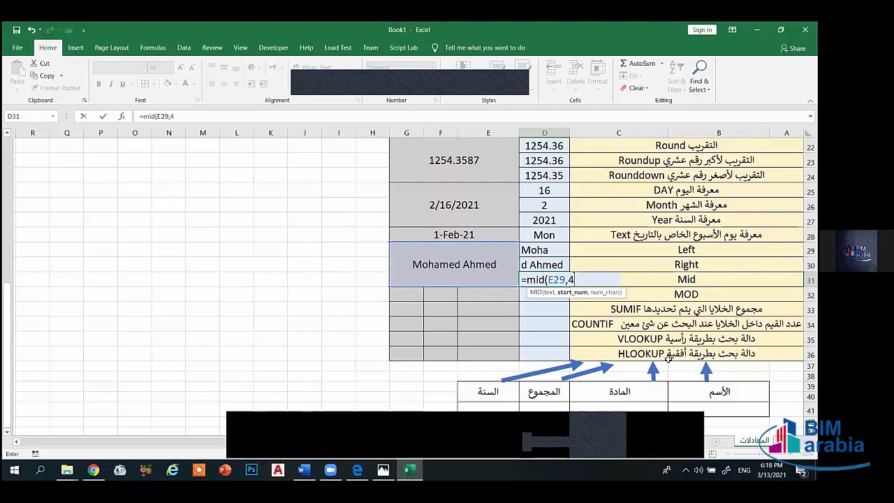
pyautogui.write(',')
pyautogui.write('8')
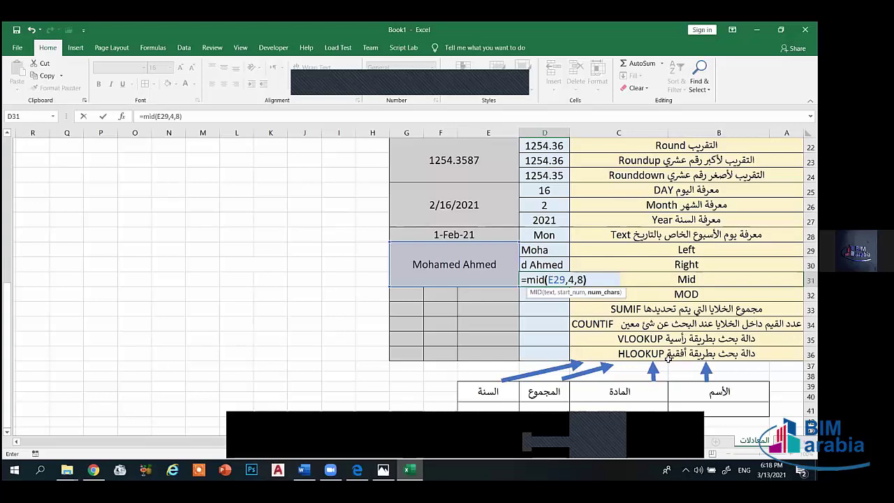
pyautogui.write(')')
pyautogui.press('Return')
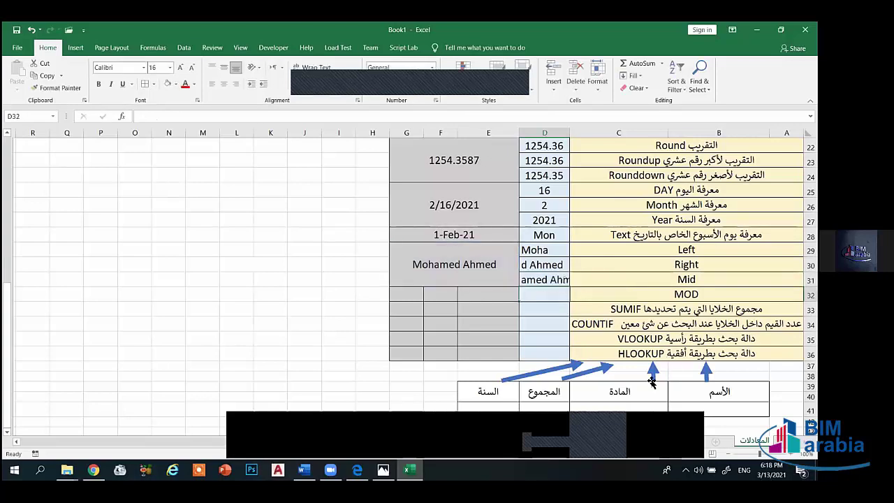
# - Widen column D by dragging the D/E column border
pyautogui.click(546, 279)
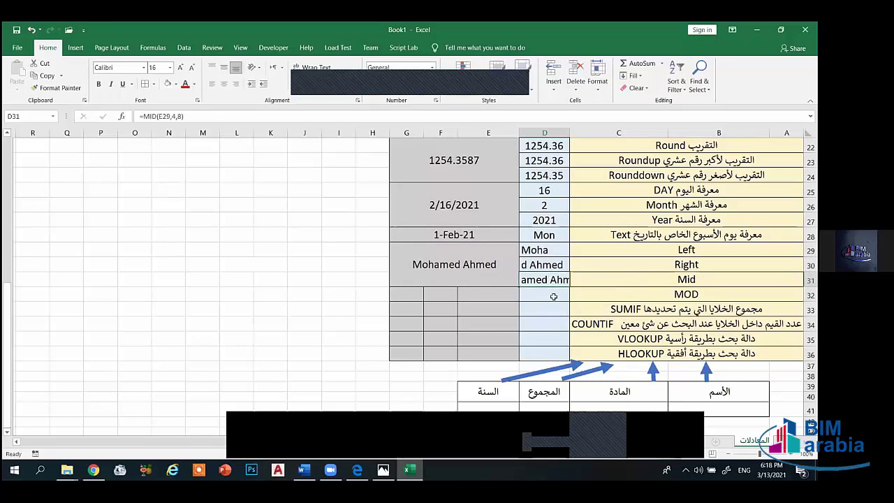
pyautogui.scroll(7, 554, 297)
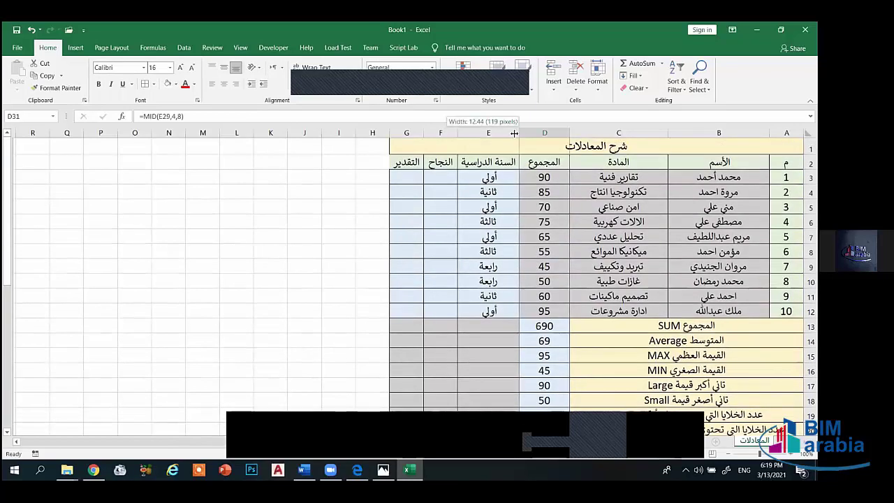
pyautogui.moveTo(514, 133); pyautogui.dragTo(498, 133)
pyautogui.scroll(-7, 556, 289)
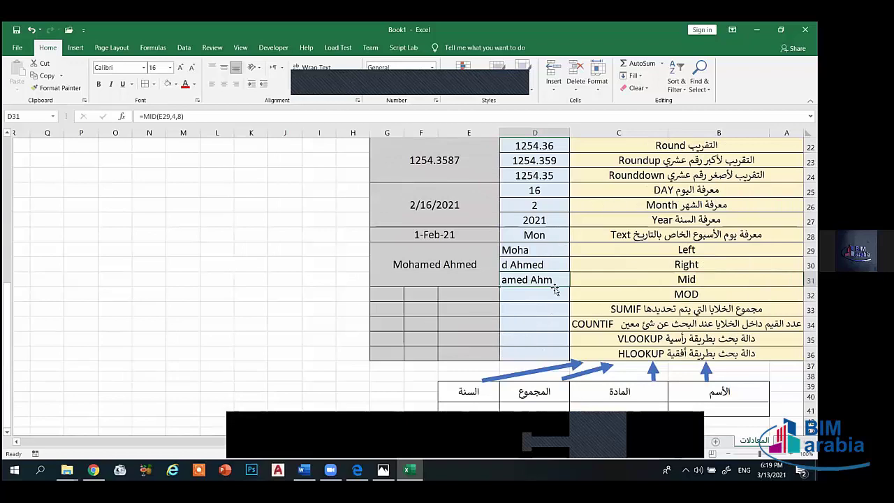
# - Center the results in D29:D36 both horizontally and vertically
pyautogui.moveTo(529, 249); pyautogui.dragTo(535, 349)
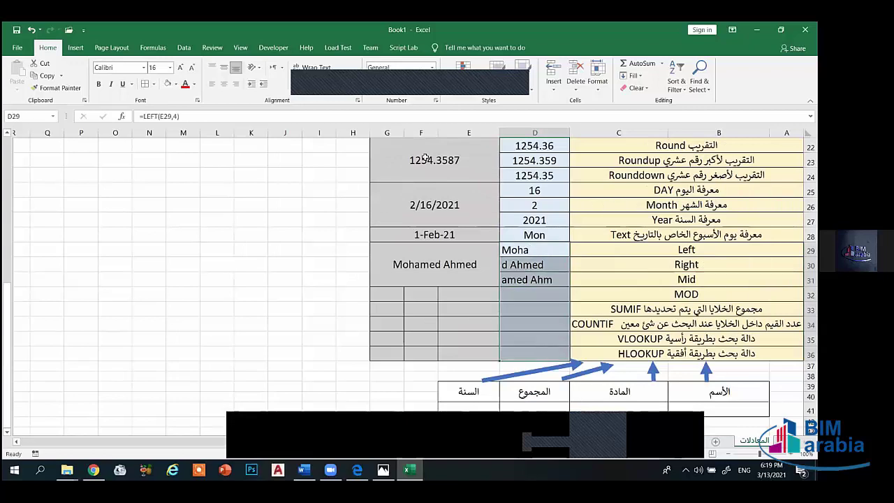
pyautogui.click(224, 83)
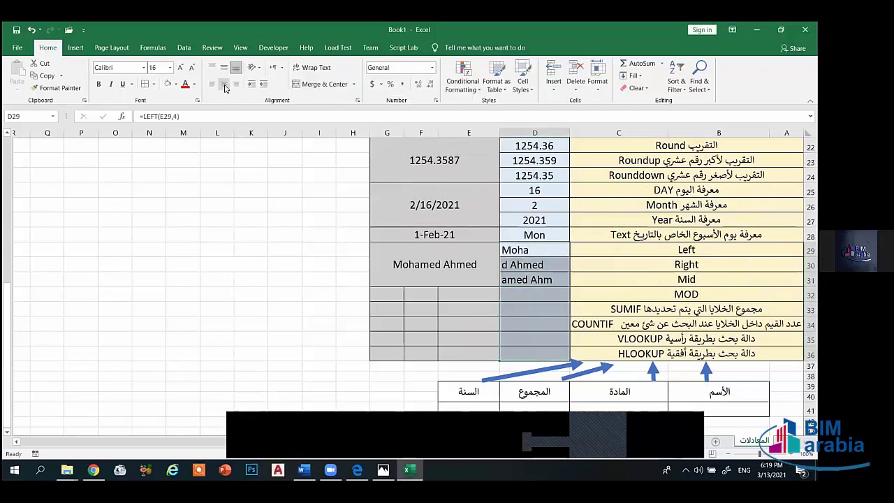
pyautogui.click(223, 67)
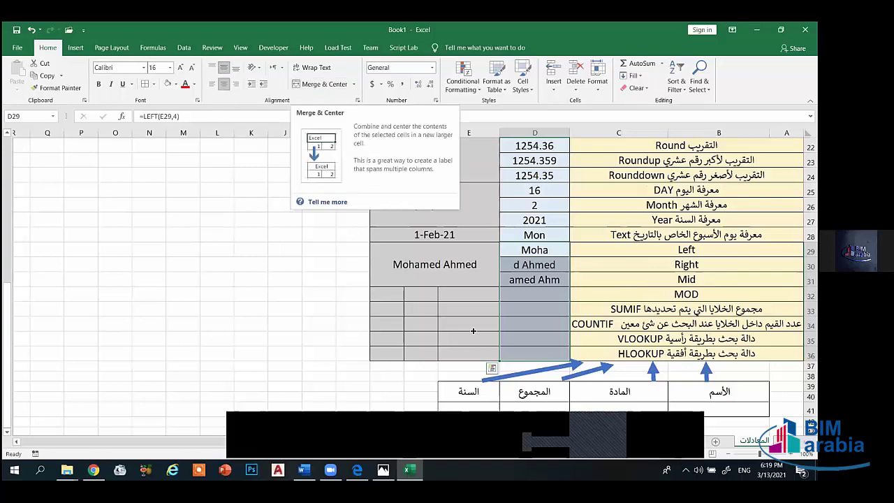
pyautogui.click(532, 324)
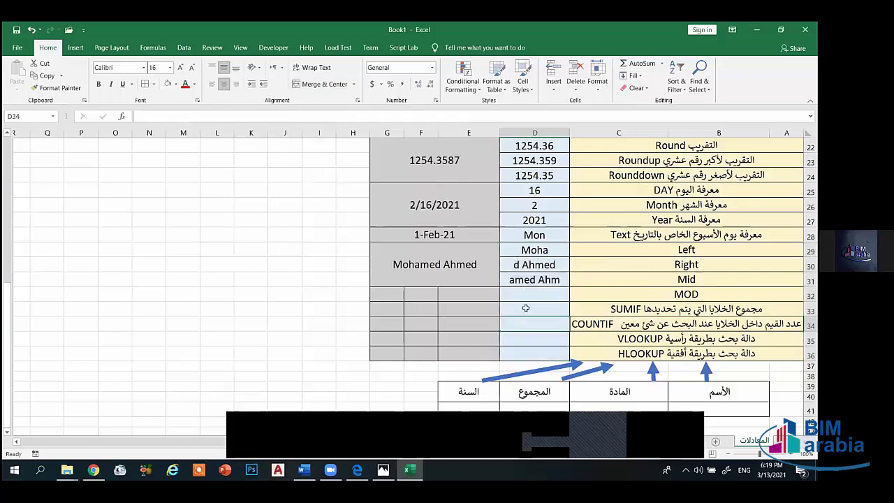
# - Start a =MO formula in D32, then cancel it with Esc
pyautogui.click(529, 297)
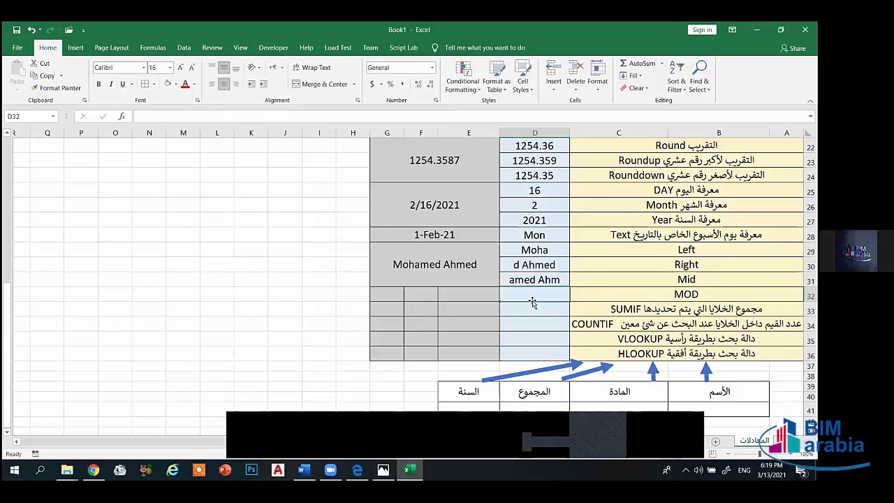
pyautogui.write('=mo')
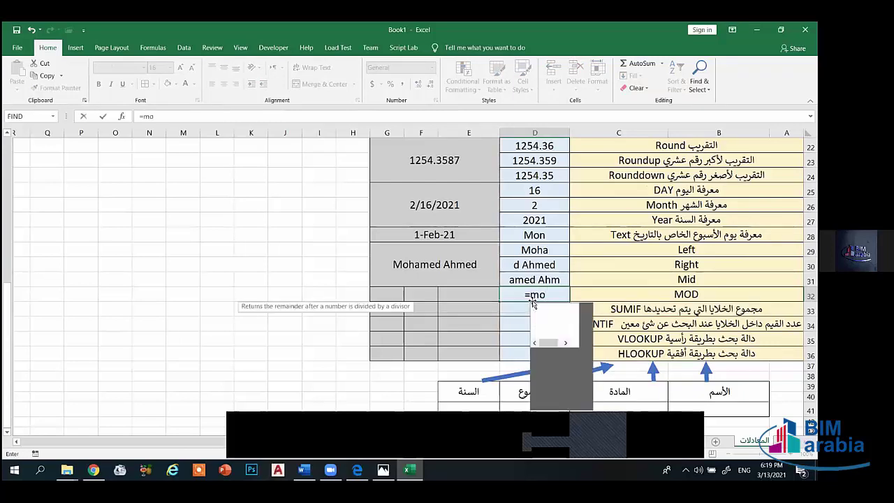
pyautogui.press('Escape')
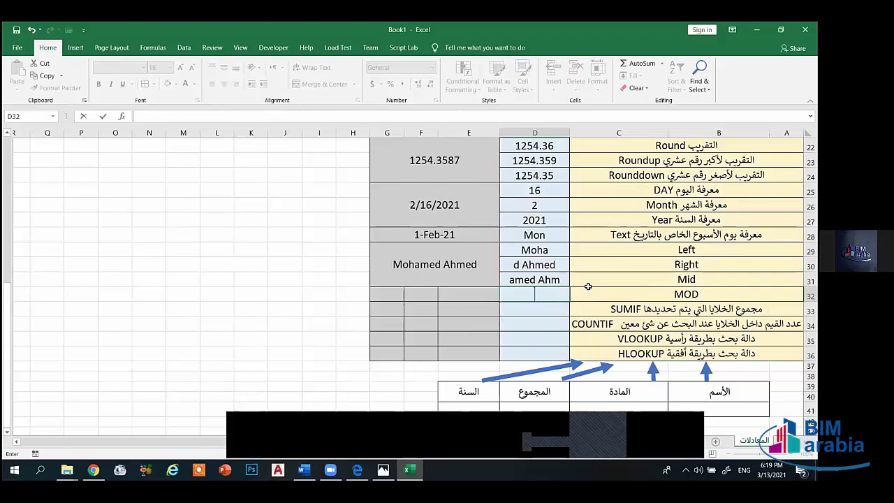
# - Add the Arabic description 'أستخراج الرقم الصحيح من باقي القسمة' before MOD in the row 32 label
pyautogui.click(708, 295)
pyautogui.doubleClick(708, 294)
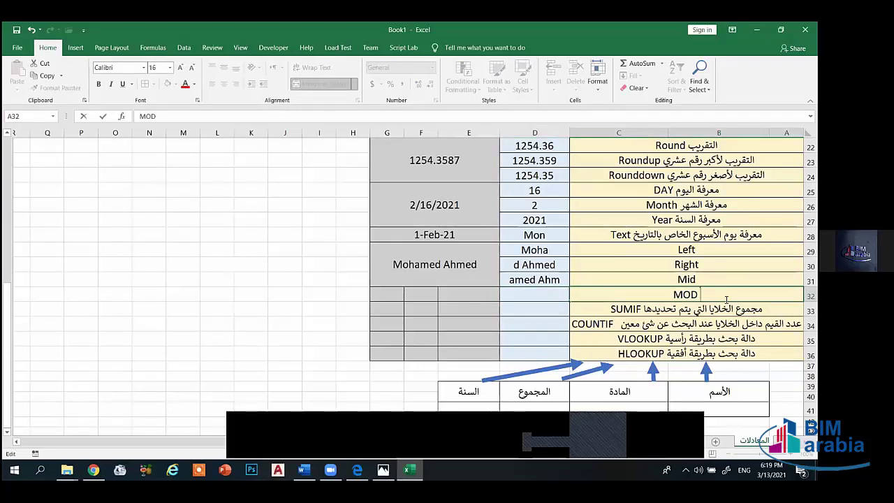
pyautogui.write('H')
pyautogui.press('BackSpace')
pyautogui.write('أستخراج')
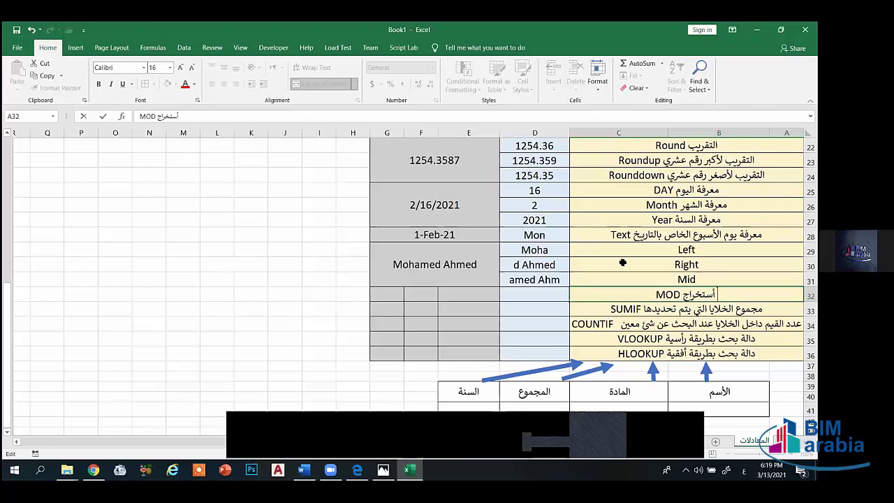
pyautogui.write('الرقم')
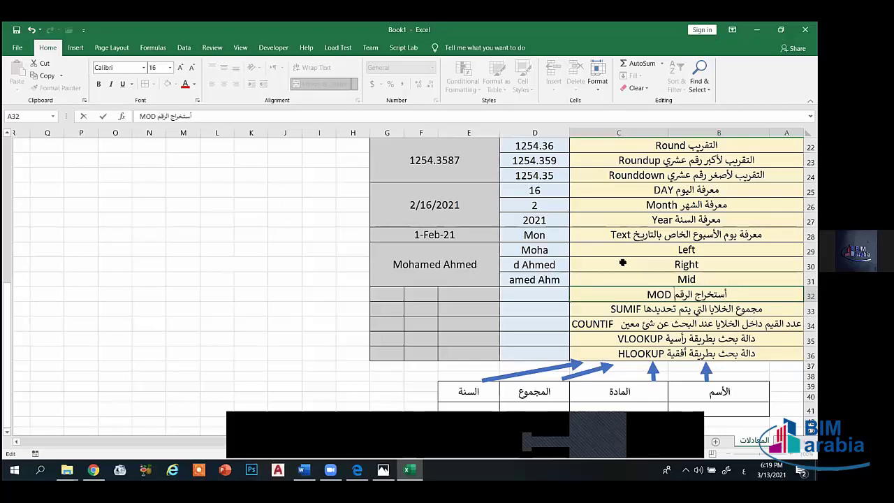
pyautogui.write(' الصحيح')
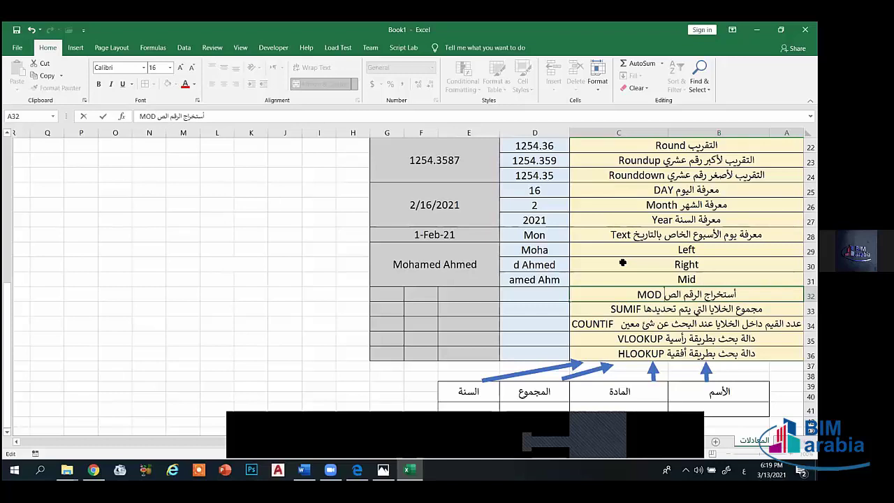
pyautogui.write(' من باقي')
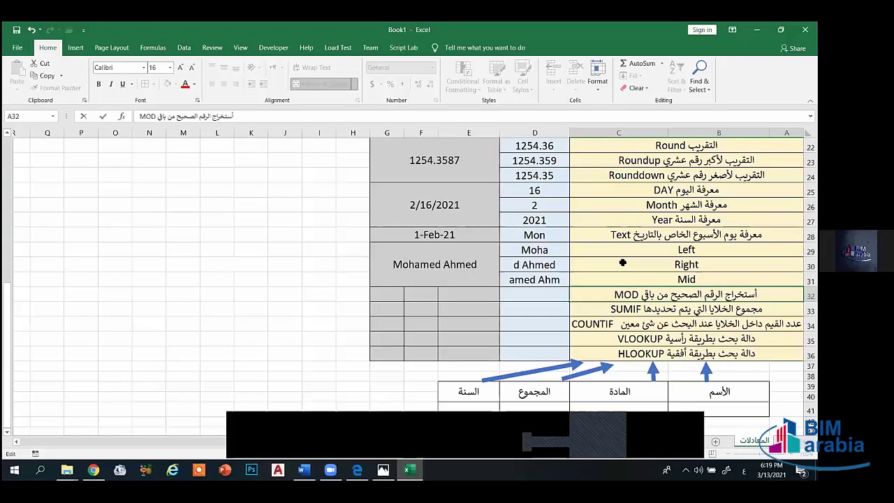
pyautogui.write(' القسمة')
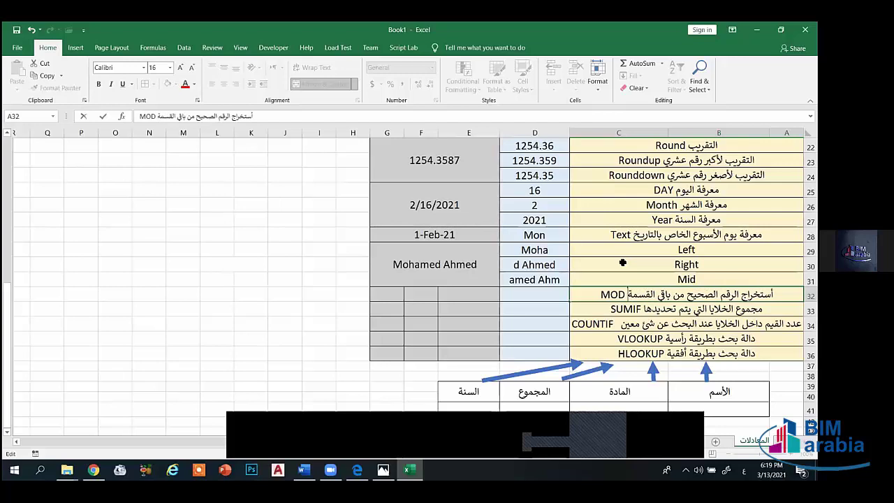
pyautogui.click(453, 297)
# - Enter 3 in G32 and 7 in G33, then select the SUMIF label in row 33
pyautogui.click(390, 292)
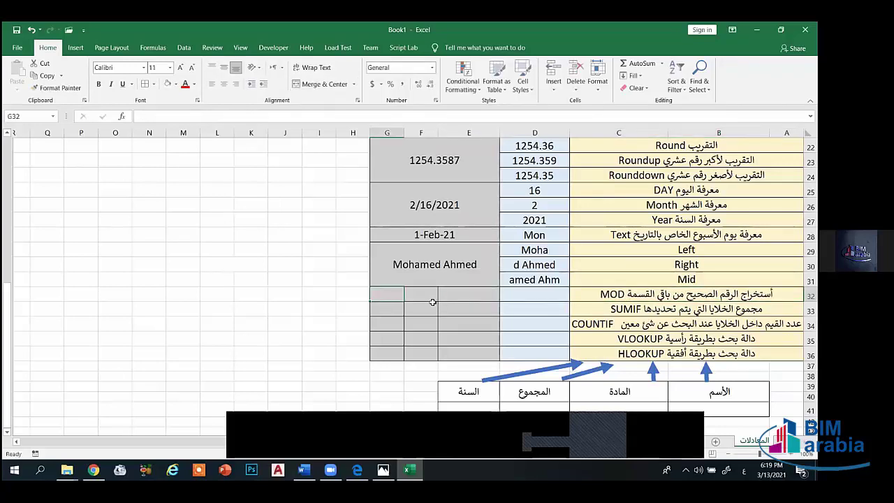
pyautogui.write('3')
pyautogui.click(416, 295)
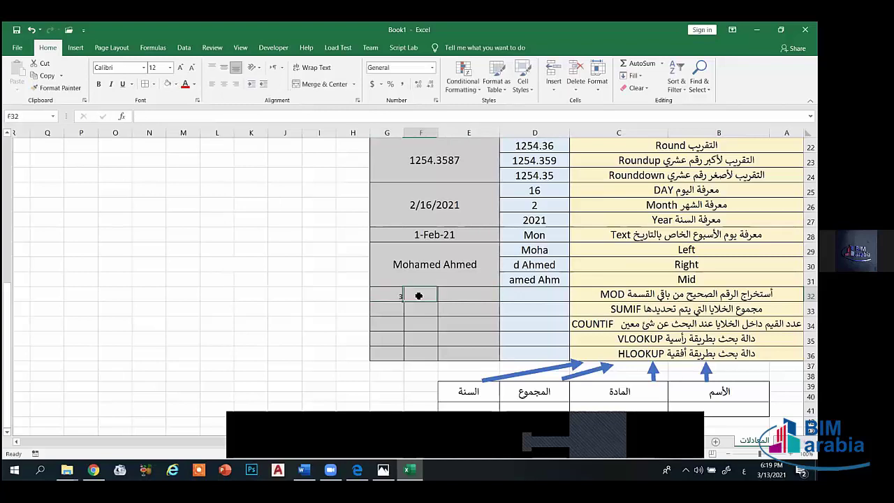
pyautogui.click(391, 312)
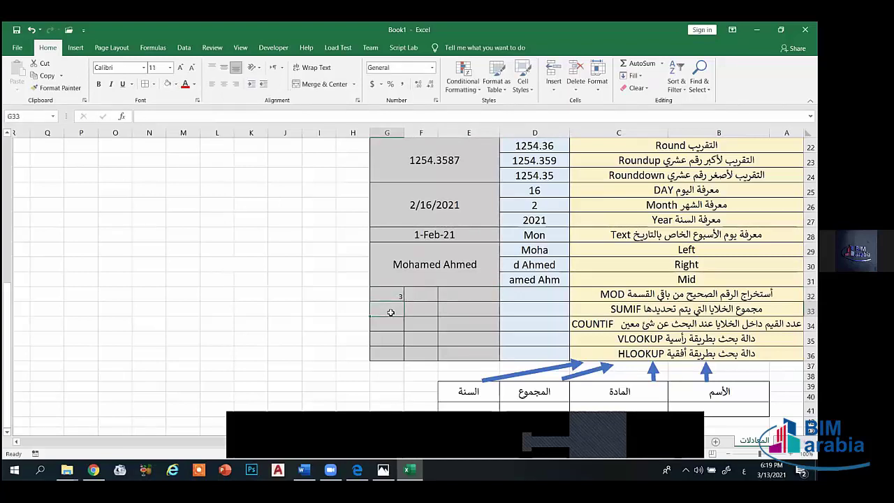
pyautogui.write('7')
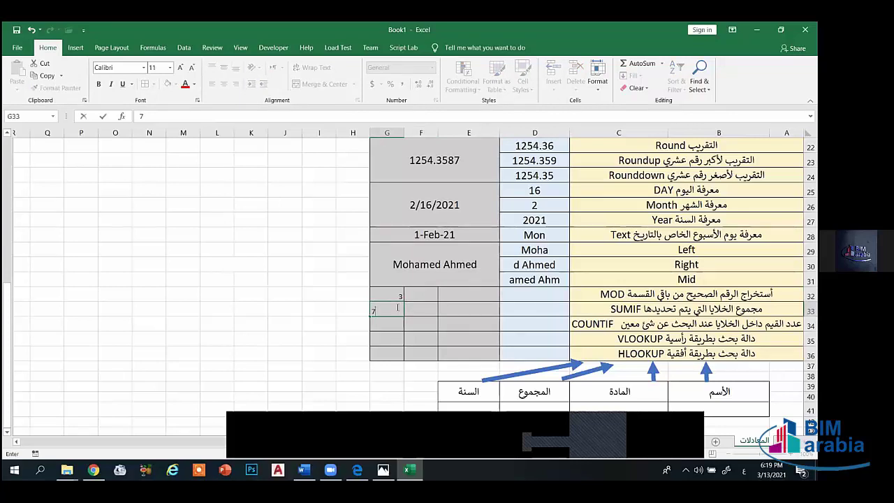
pyautogui.click(393, 320)
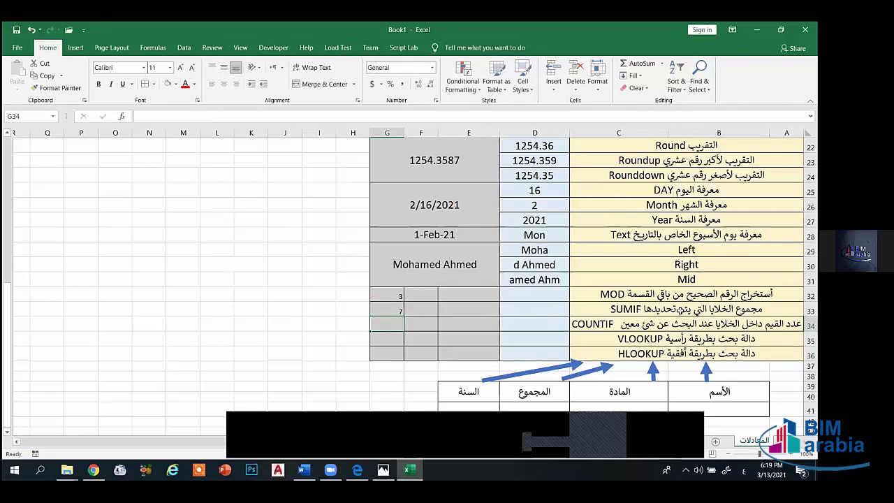
pyautogui.click(681, 310)
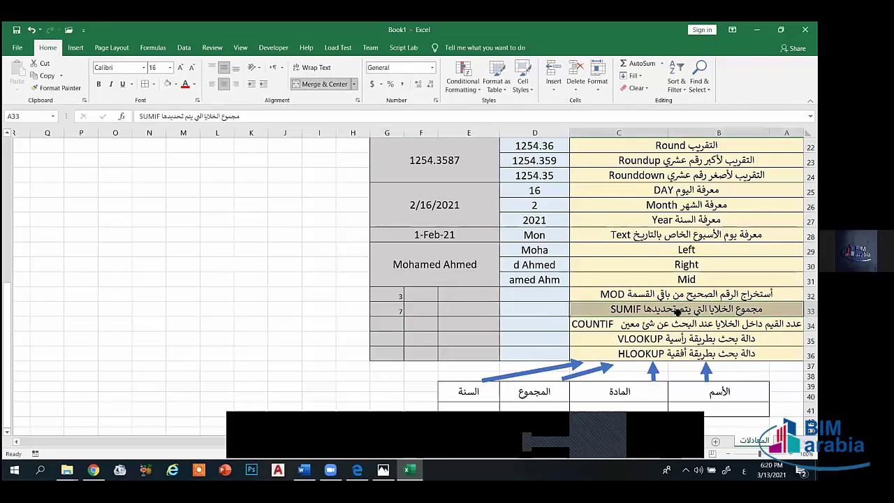
# - Clear the SUMIF label and the function labels below it
pyautogui.press('BackSpace')
pyautogui.press('Return')
pyautogui.press('BackSpace')
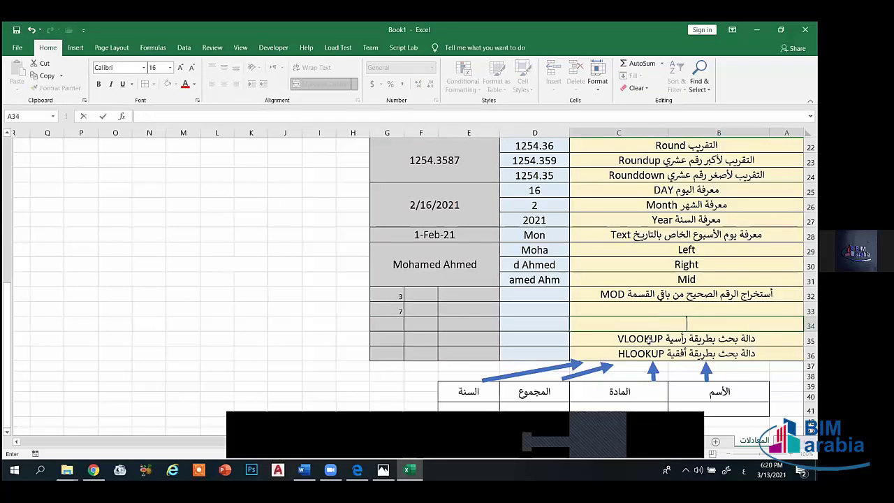
pyautogui.press('Return')
pyautogui.press('BackSpace')
pyautogui.press('Return')
pyautogui.press('Delete')
# - Clear the lower table's headers in C39, D39 (المجموع) and E39 (السنة)
pyautogui.scroll(-2, 658, 370)
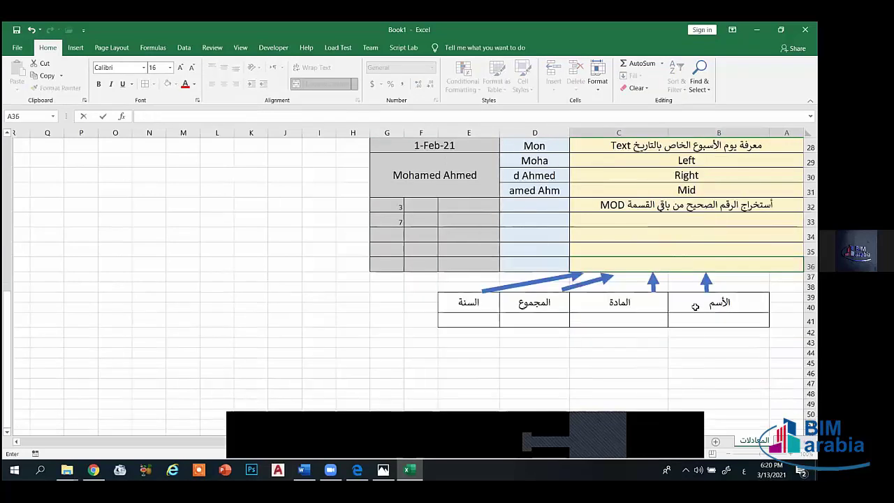
pyautogui.click(696, 305)
pyautogui.doubleClick(660, 305)
pyautogui.press('Tab')
pyautogui.press('BackSpace')
pyautogui.press('Tab')
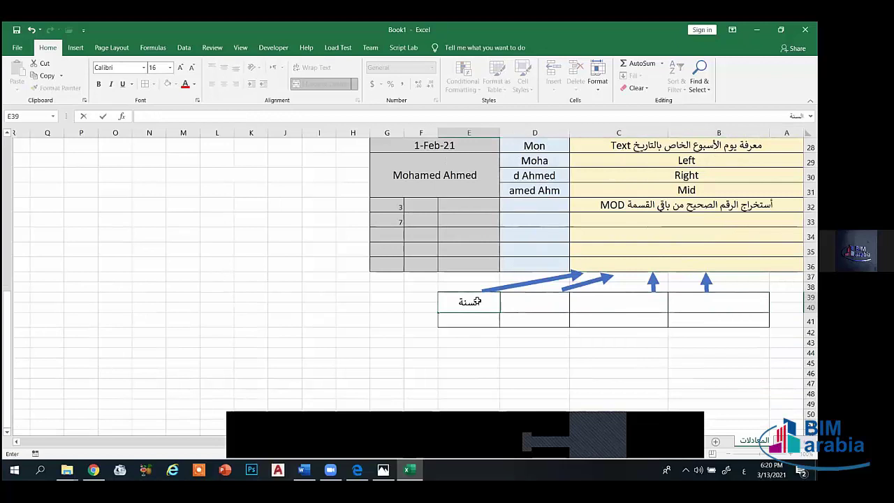
pyautogui.press('BackSpace')
# - Remove all borders from the lower table B39:E41
pyautogui.moveTo(720, 320); pyautogui.dragTo(480, 302)
pyautogui.click(154, 84)
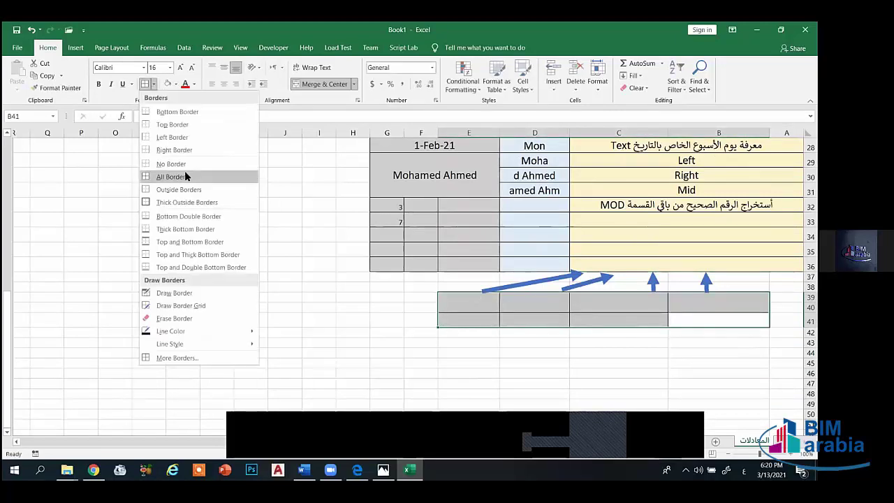
pyautogui.click(189, 176)
pyautogui.click(421, 352)
# - Merge B39:E41, then merge the empty block B38:E41 into one cell
pyautogui.moveTo(681, 320); pyautogui.dragTo(472, 299)
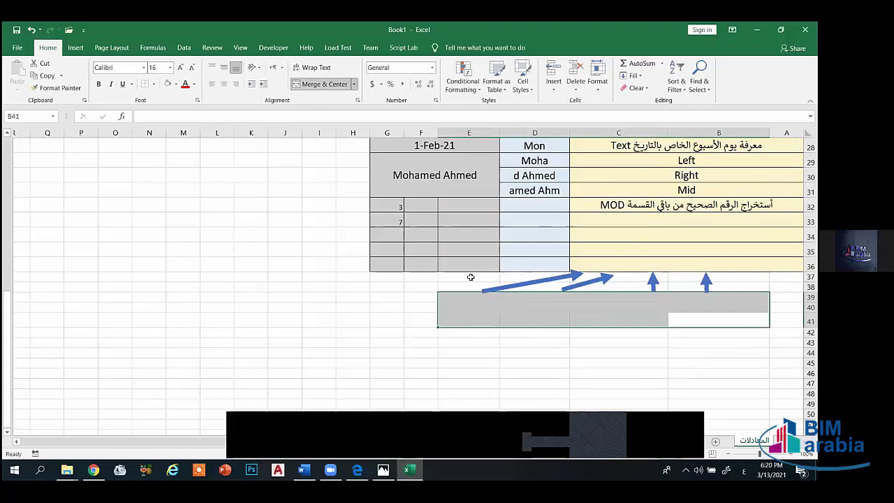
pyautogui.click(311, 84)
pyautogui.click(311, 85)
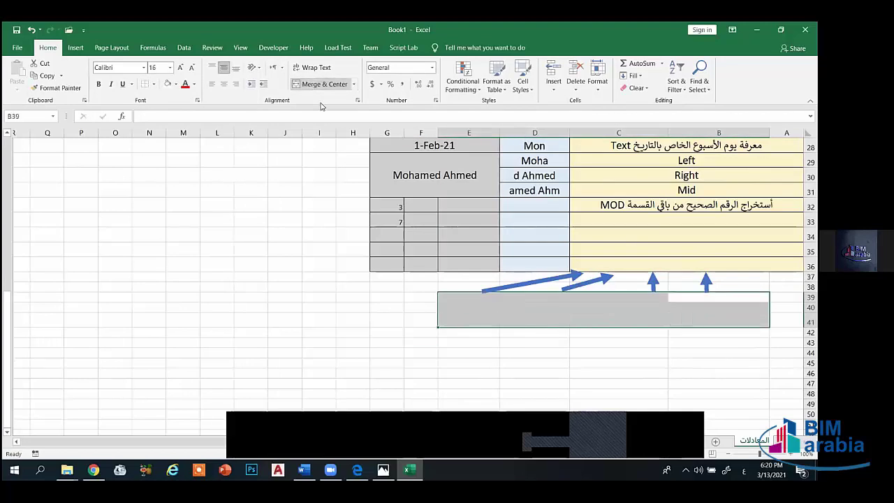
pyautogui.click(482, 373)
pyautogui.moveTo(719, 319); pyautogui.dragTo(479, 289)
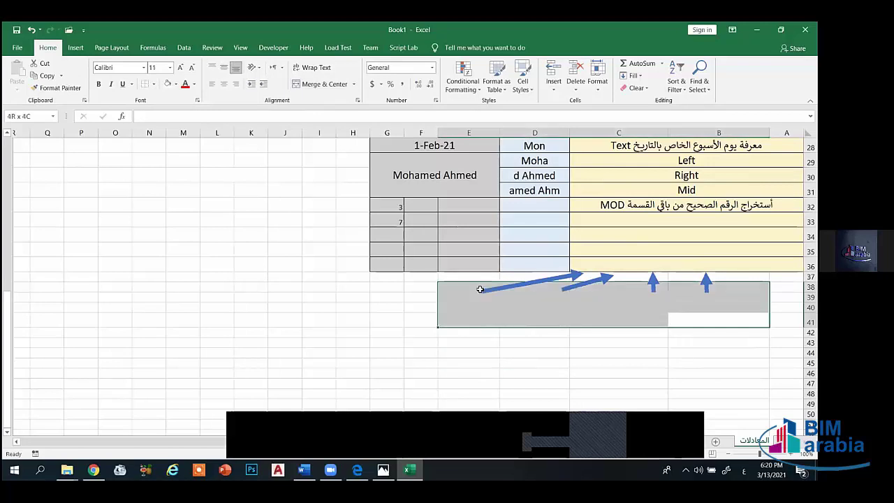
pyautogui.click(313, 85)
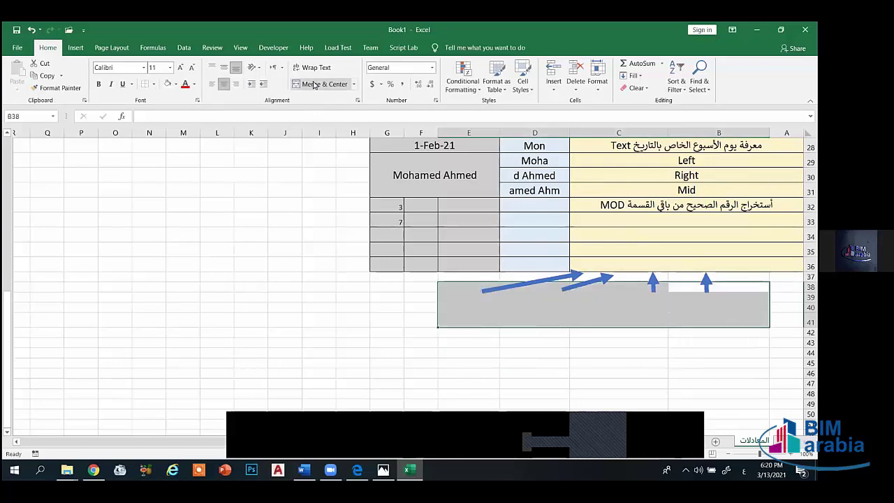
# - Delete the two blue up-arrows and the short and long diagonal arrows below the table
pyautogui.click(542, 333)
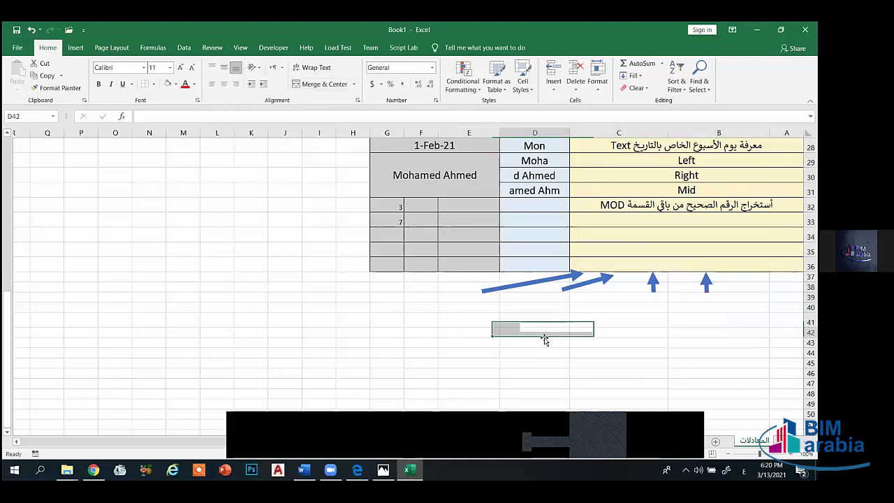
pyautogui.click(707, 281)
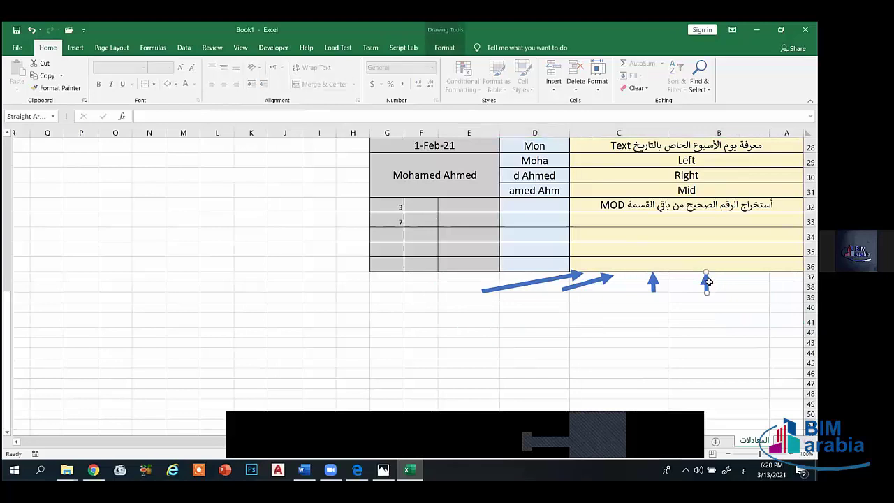
pyautogui.press('Delete')
pyautogui.click(653, 282)
pyautogui.press('Delete')
pyautogui.click(593, 284)
pyautogui.press('Delete')
pyautogui.click(567, 276)
pyautogui.press('Delete')
pyautogui.scroll(3, 633, 310)
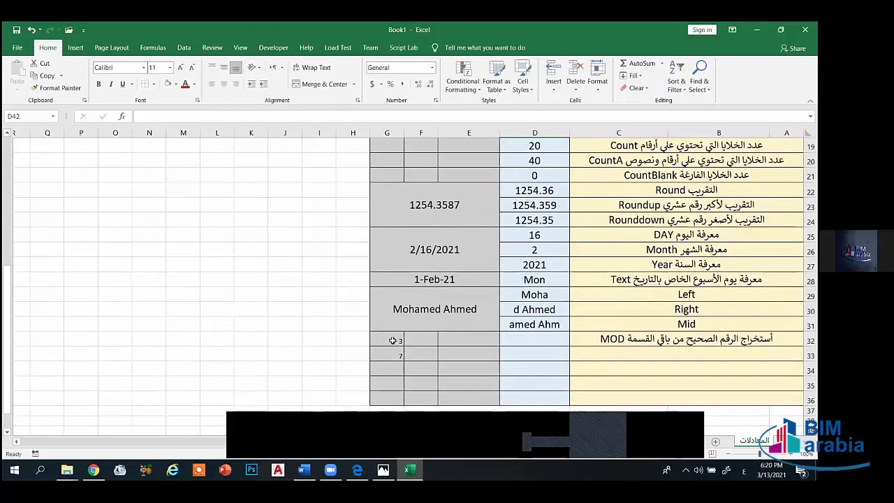
# - Center and enlarge the numbers in G32:G34, and enter 4 in G34
pyautogui.moveTo(393, 340); pyautogui.dragTo(392, 370)
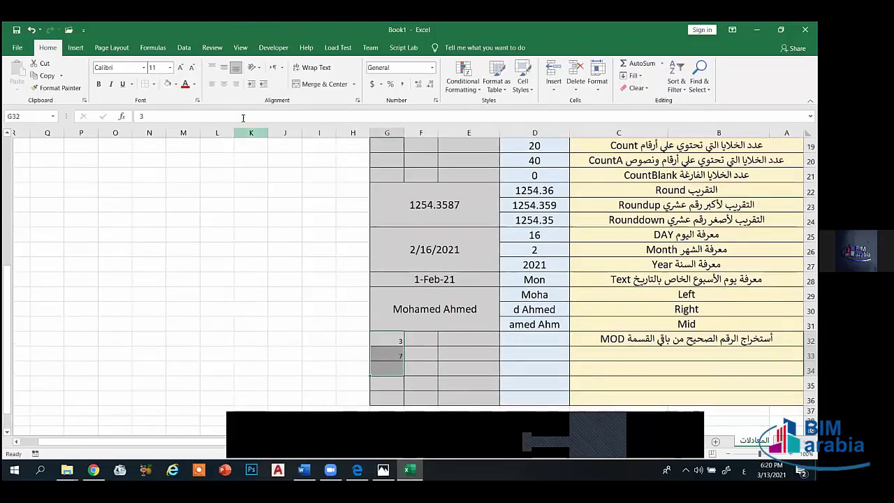
pyautogui.click(223, 67)
pyautogui.click(223, 84)
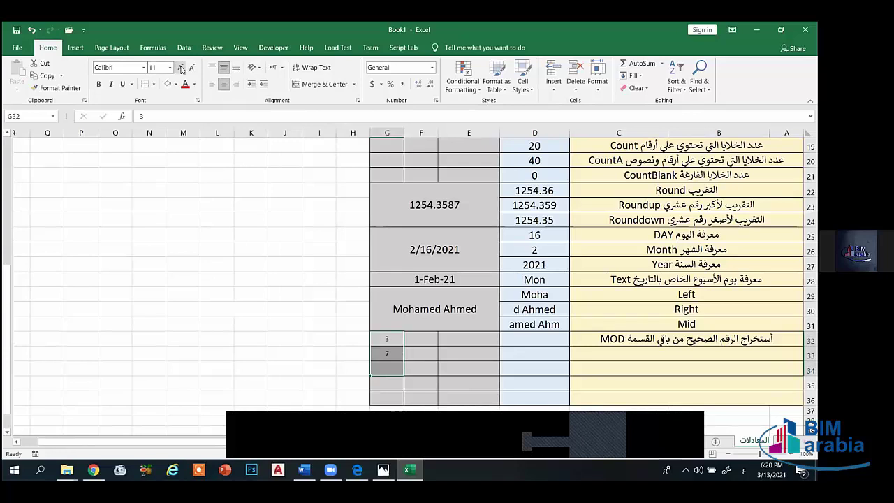
pyautogui.click(181, 68)
pyautogui.click(181, 68)
pyautogui.click(388, 367)
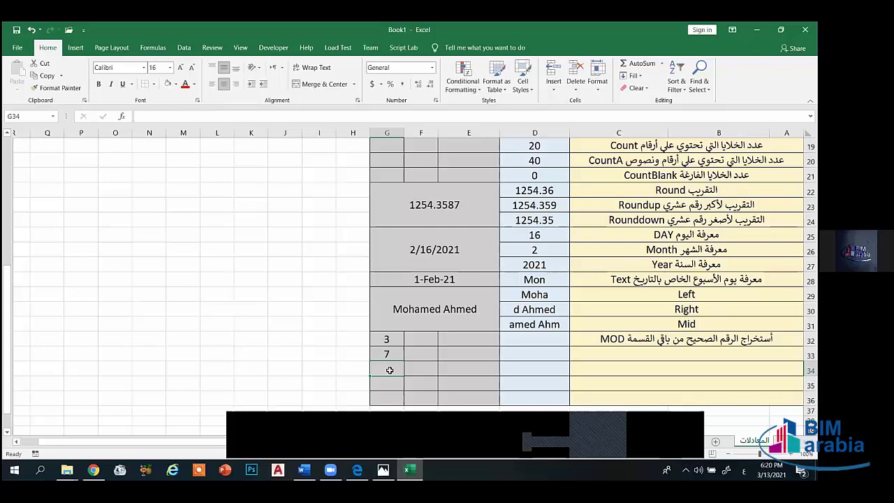
pyautogui.write('4')
# - Try merging E32:G34 as one block, then undo since it drops 7 and 4
pyautogui.click(426, 339)
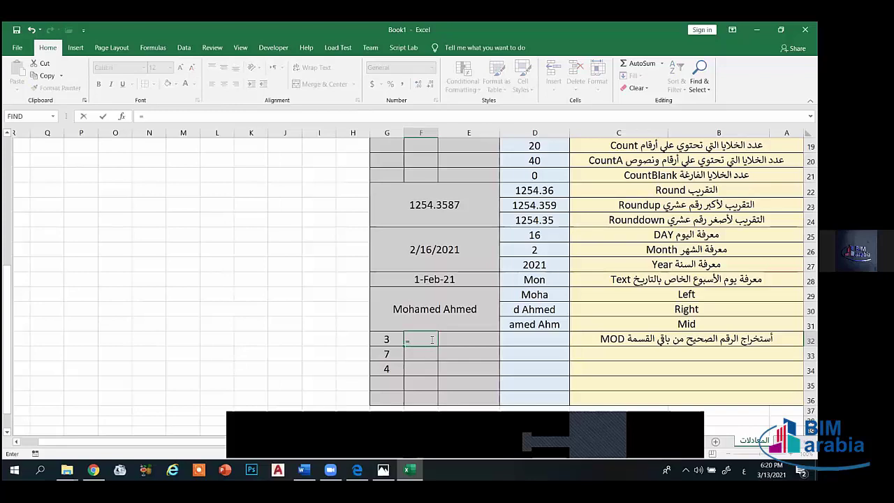
pyautogui.click(546, 343)
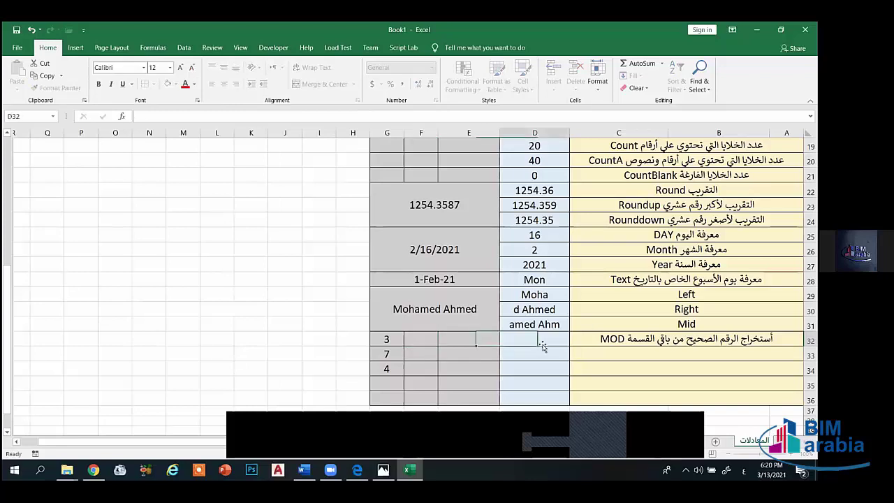
pyautogui.moveTo(399, 340); pyautogui.dragTo(429, 372)
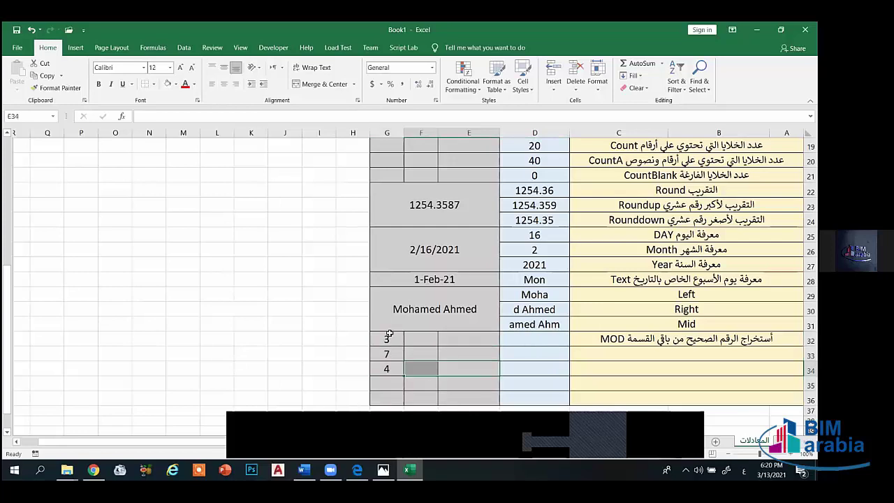
pyautogui.moveTo(390, 340); pyautogui.dragTo(471, 371)
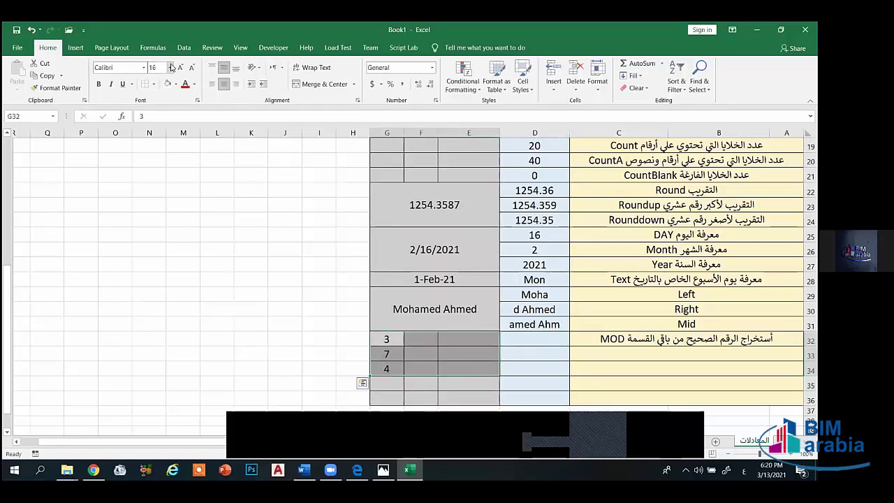
pyautogui.click(308, 84)
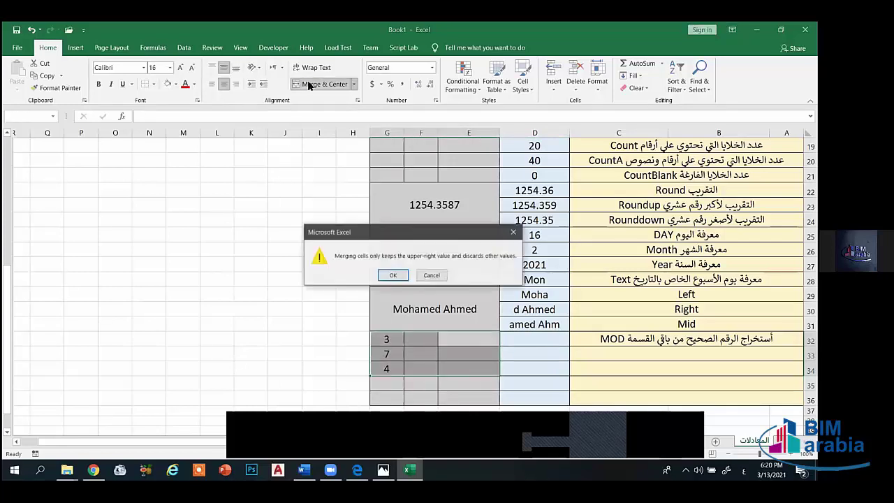
pyautogui.click(392, 276)
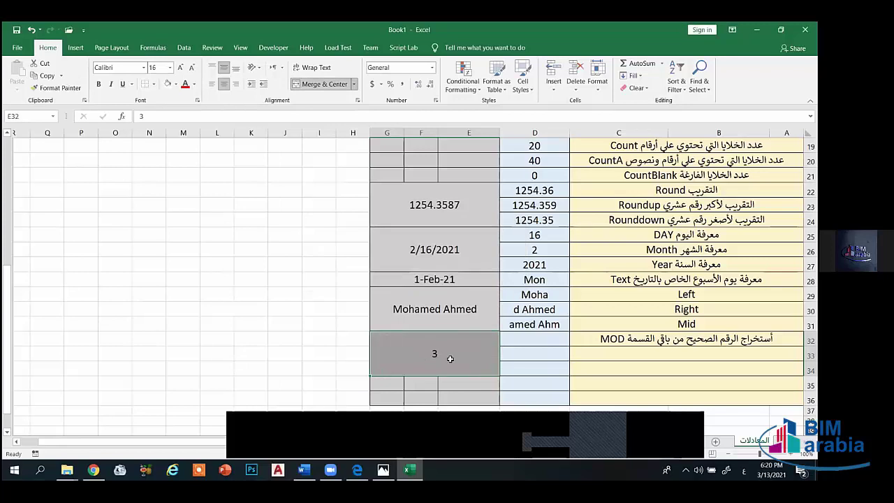
pyautogui.hotkey('ctrl', 'z')
pyautogui.click(431, 357)
# - Merge and center E32:G32, E33:G33 and E34:G34 separately around 3, 7 and 4
pyautogui.moveTo(395, 337); pyautogui.dragTo(482, 339)
pyautogui.click(317, 84)
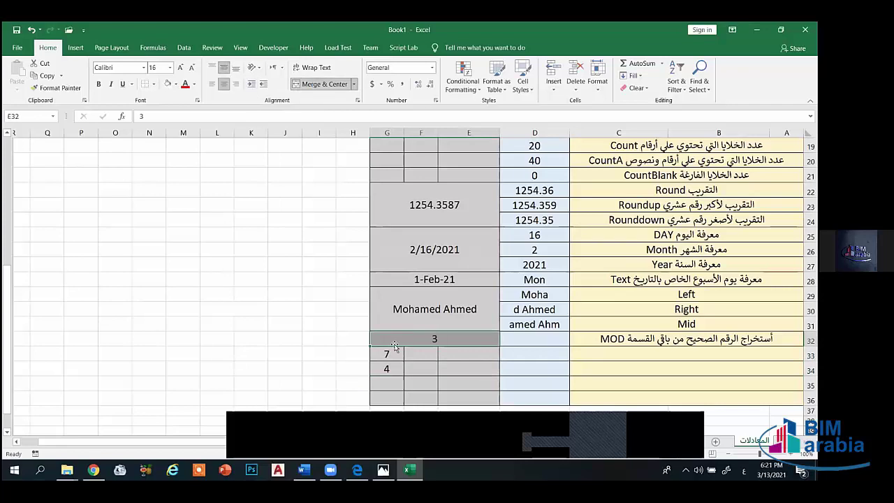
pyautogui.moveTo(387, 354); pyautogui.dragTo(494, 354)
pyautogui.click(308, 83)
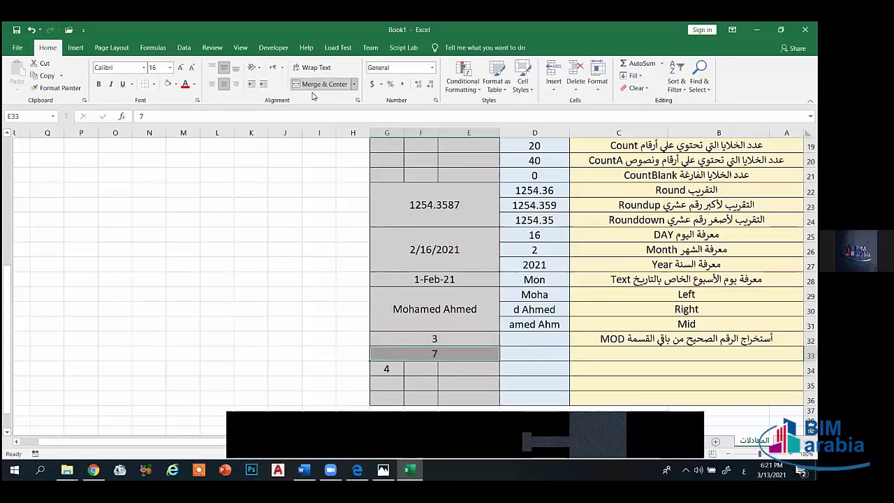
pyautogui.moveTo(384, 368); pyautogui.dragTo(475, 368)
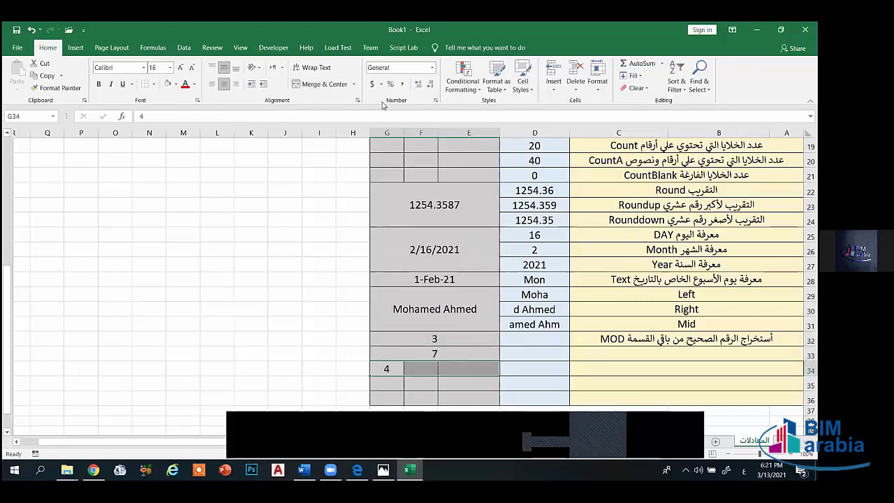
pyautogui.click(318, 84)
pyautogui.click(545, 337)
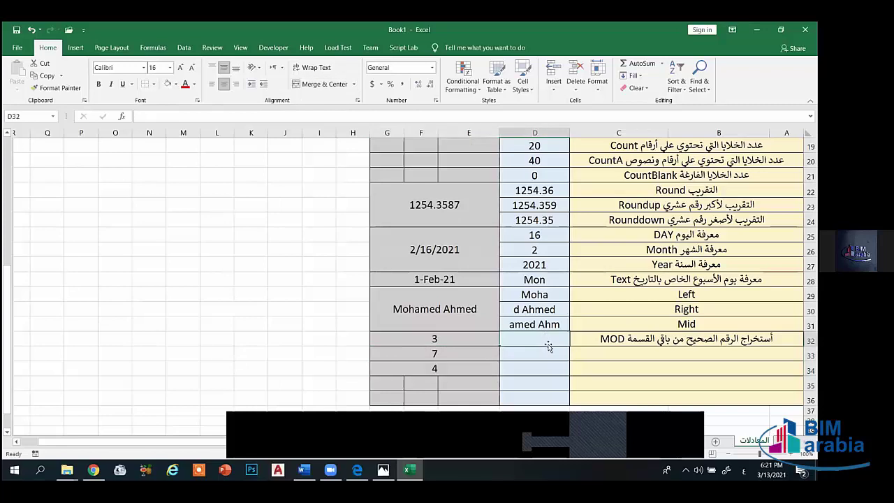
# - Enter =MOD(E32,3) in D32, switching the keyboard to English first
pyautogui.write('=ة')
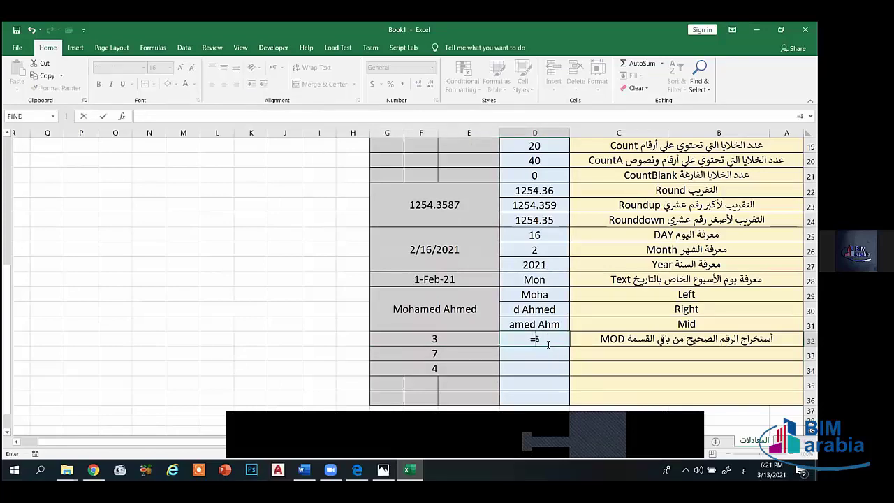
pyautogui.write('خي')
pyautogui.press('BackSpace')
pyautogui.press('BackSpace')
pyautogui.press('BackSpace')
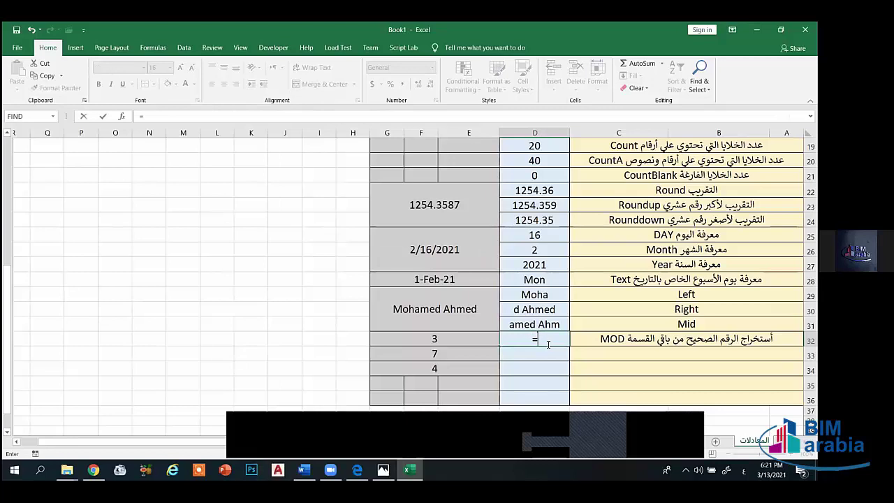
pyautogui.hotkey('alt', 'shift')
pyautogui.write('mod')
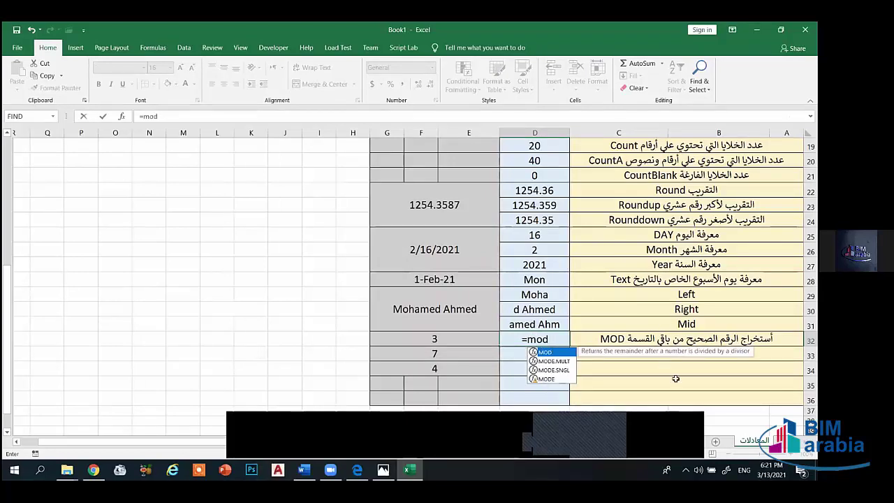
pyautogui.write('(')
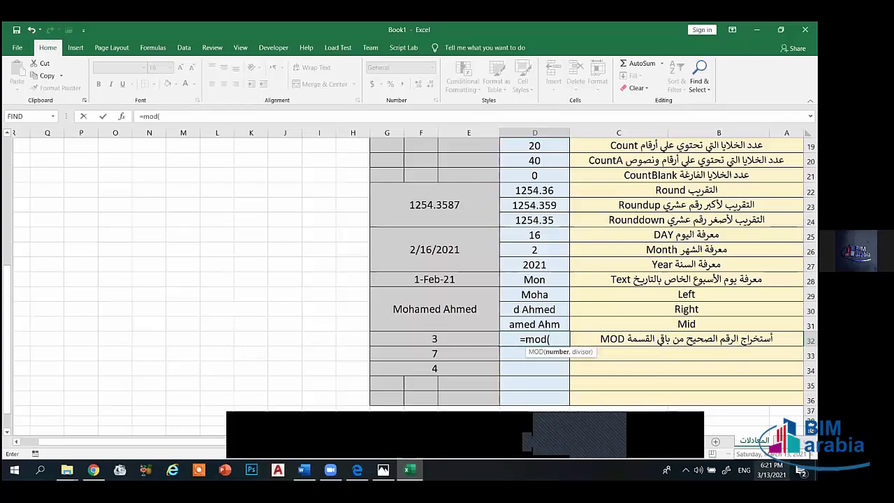
pyautogui.click(440, 339)
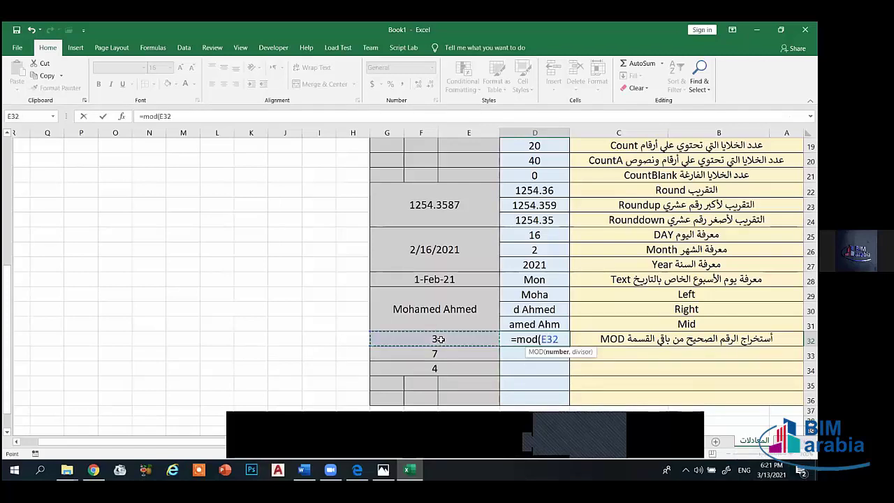
pyautogui.write(',')
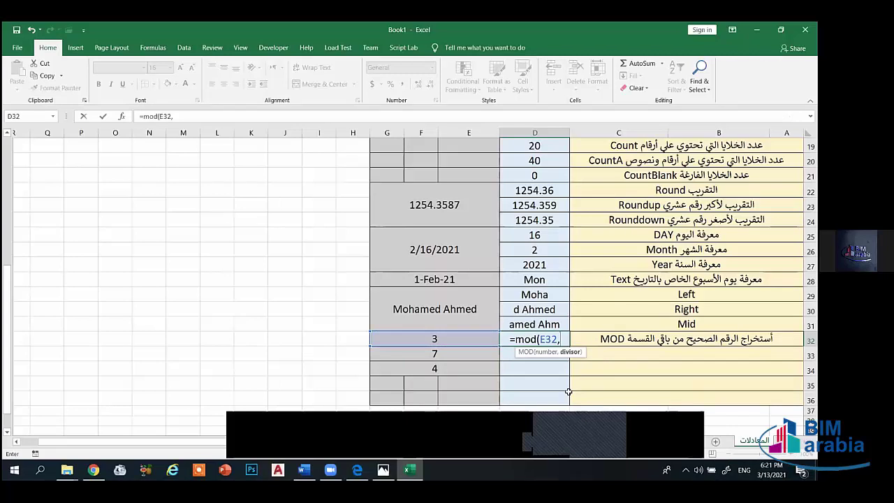
pyautogui.write('3')
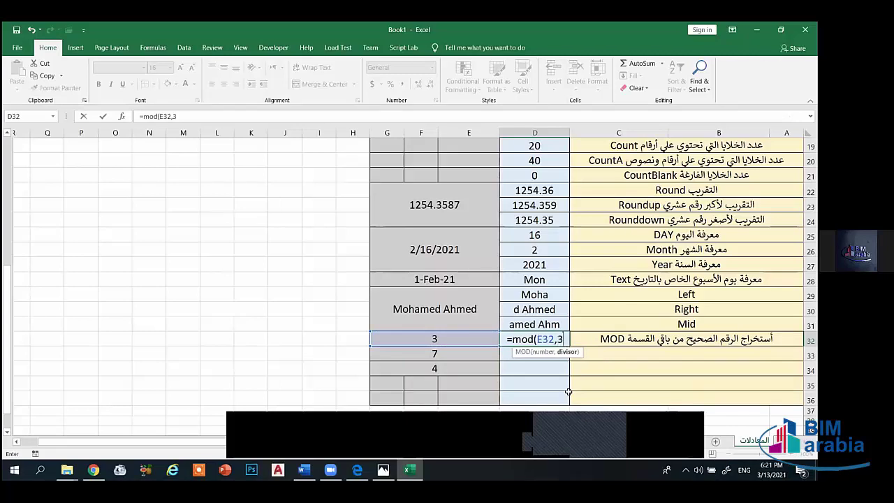
pyautogui.write(')')
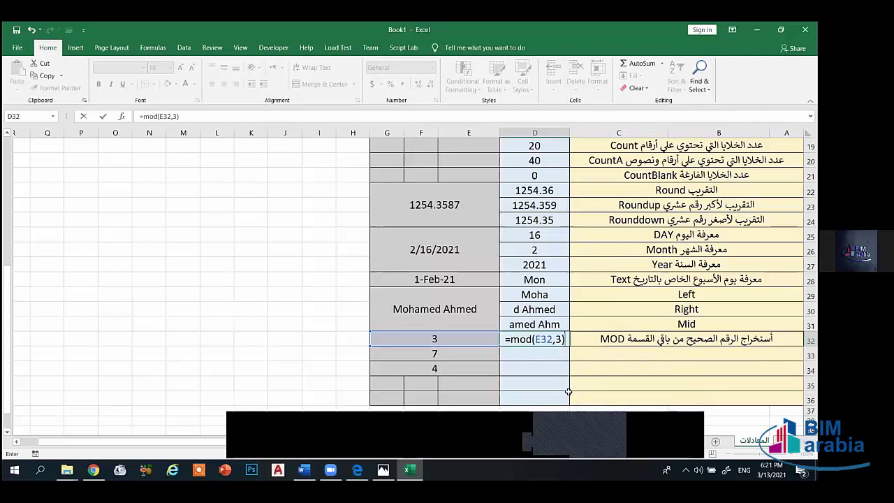
pyautogui.press('Return')
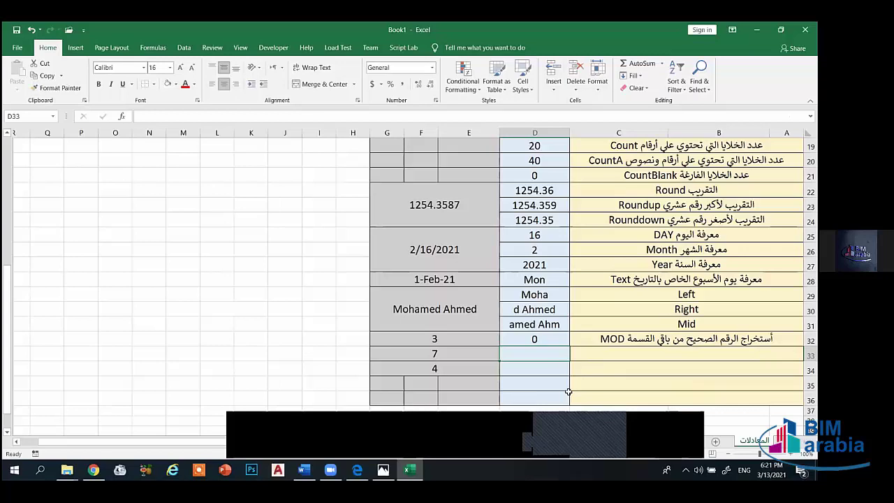
# - Fill the MOD formula down to D34 and check the copied result in D33
pyautogui.click(539, 339)
pyautogui.moveTo(500, 346); pyautogui.dragTo(506, 371)
pyautogui.click(532, 393)
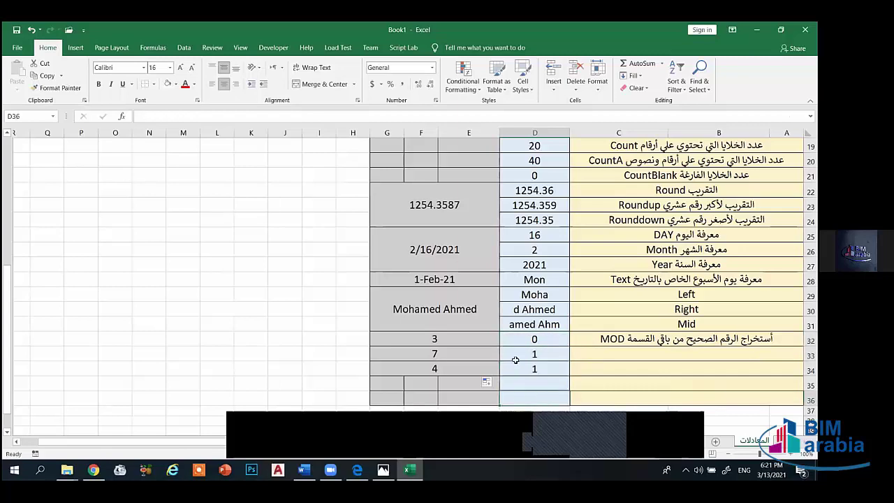
pyautogui.click(517, 358)
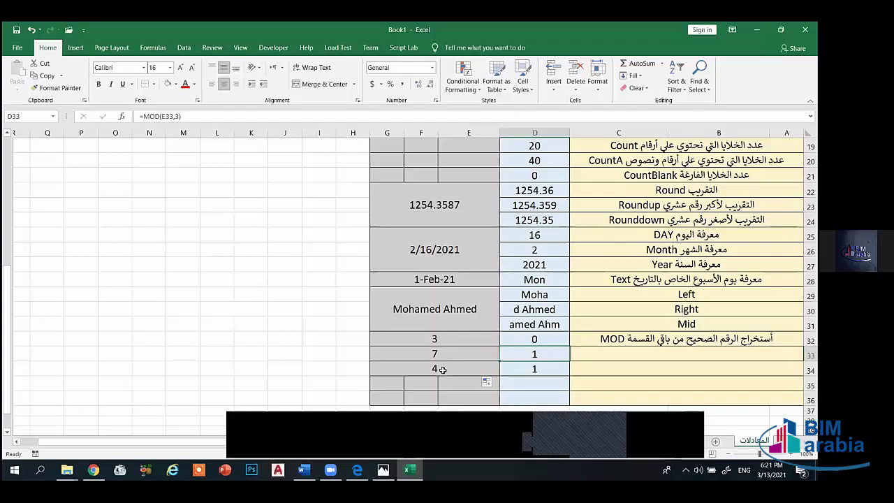
# - Review the MOD results in D32:D34, then enter 7/3 in K32, see it become 3-Jul, and clear it
pyautogui.click(535, 367)
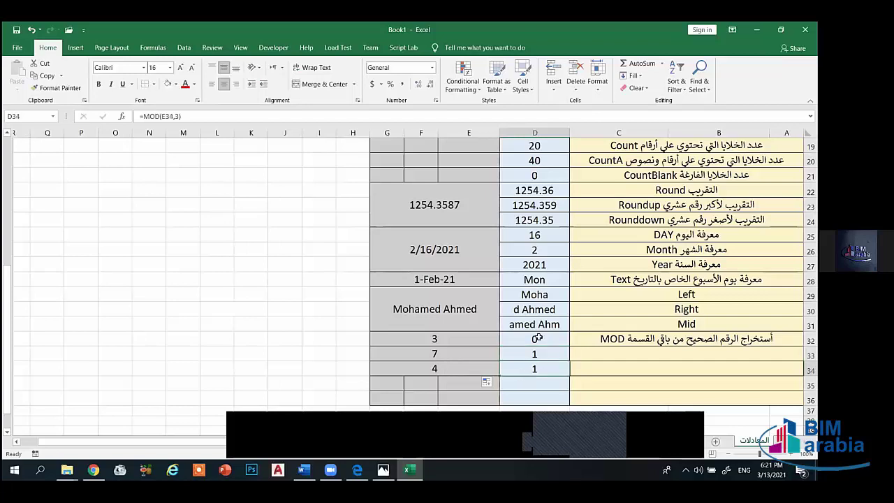
pyautogui.moveTo(538, 338); pyautogui.dragTo(535, 352)
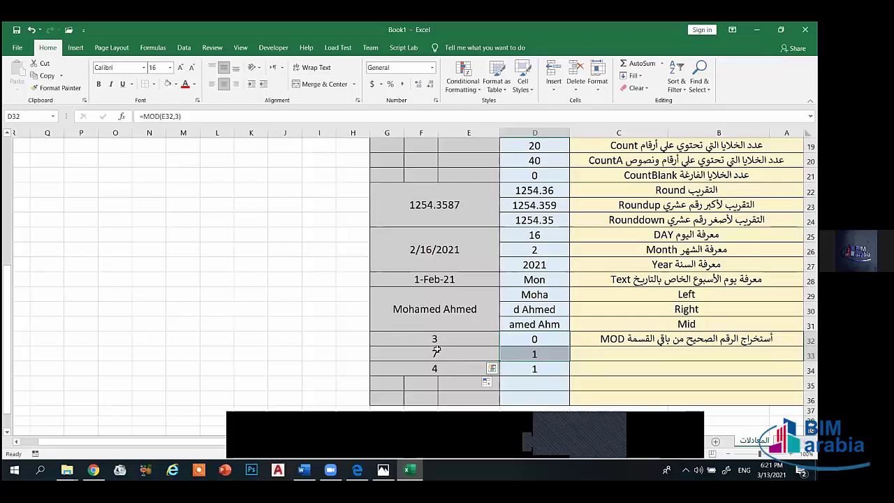
pyautogui.click(250, 338)
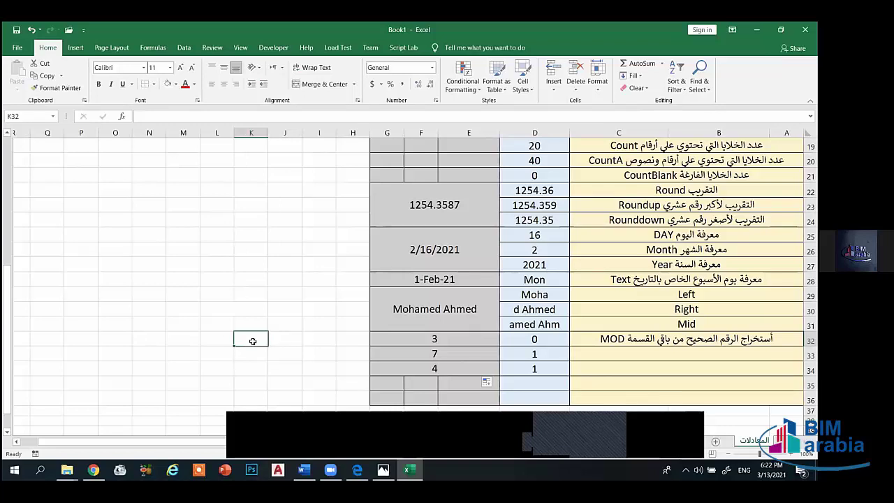
pyautogui.write('7/')
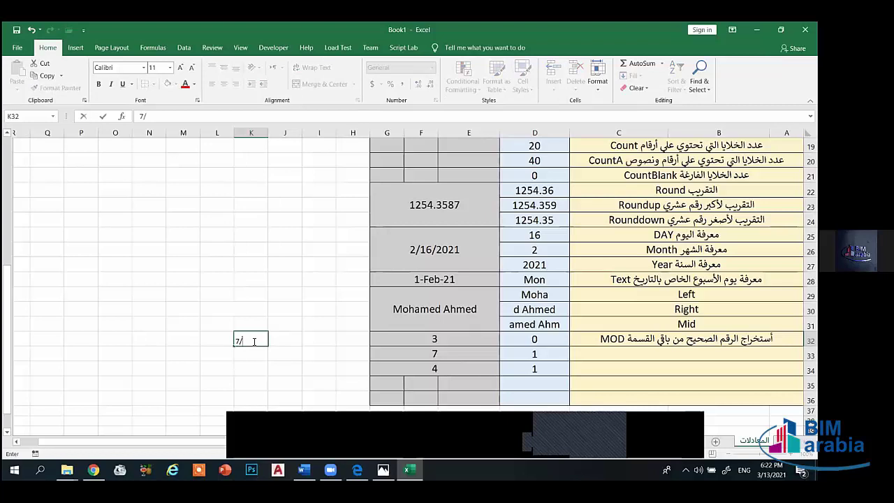
pyautogui.write('3-Jul')
pyautogui.press('Return')
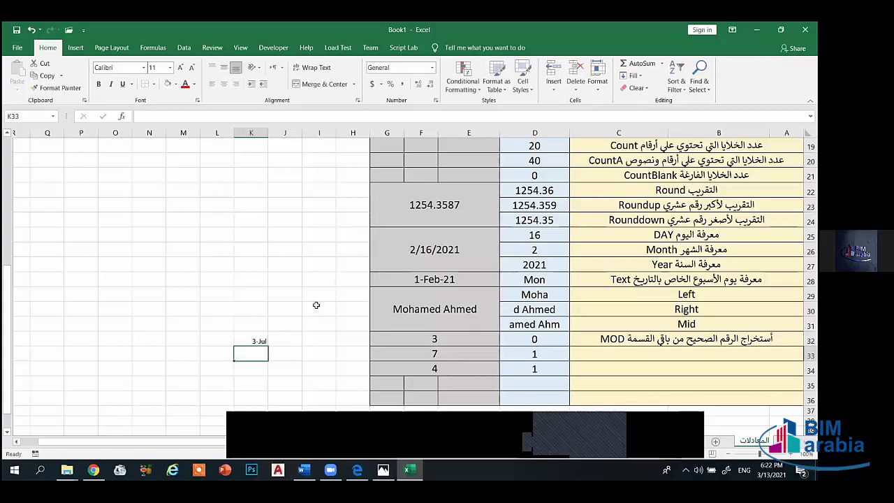
pyautogui.click(256, 340)
pyautogui.press('BackSpace')
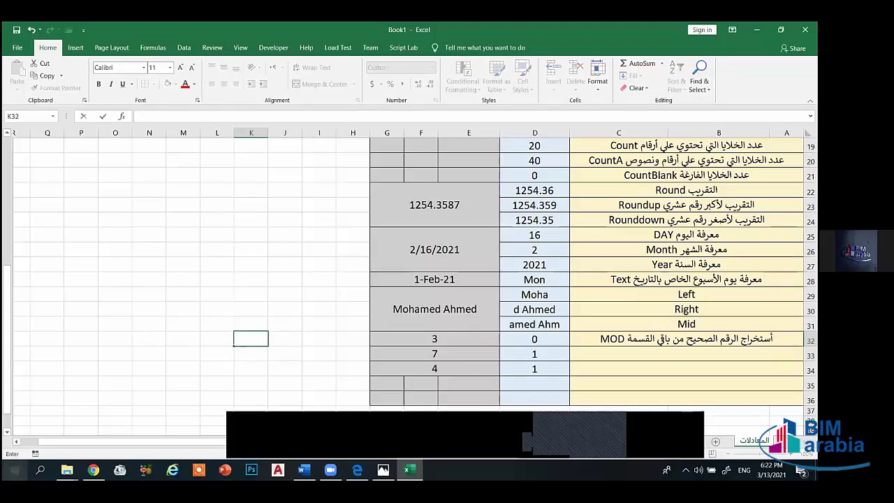
# - Launch Calculator from Windows search and compute 7 ÷ 3
pyautogui.click(40, 470)
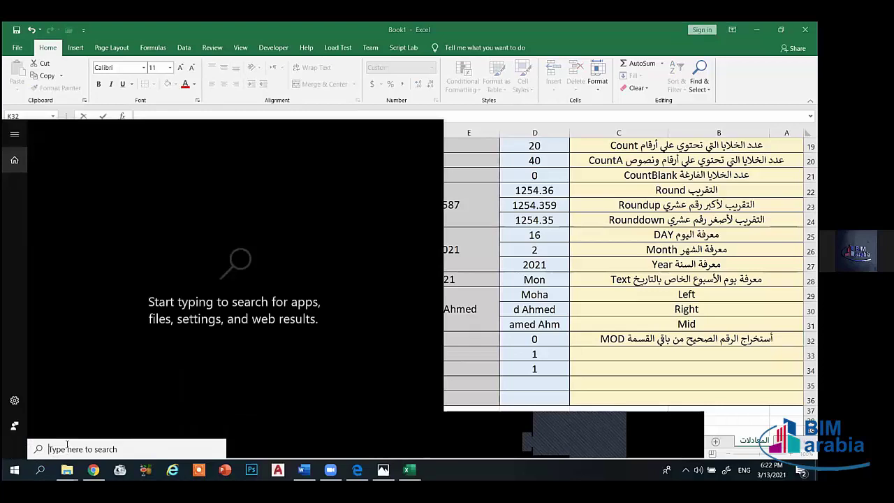
pyautogui.write('ca')
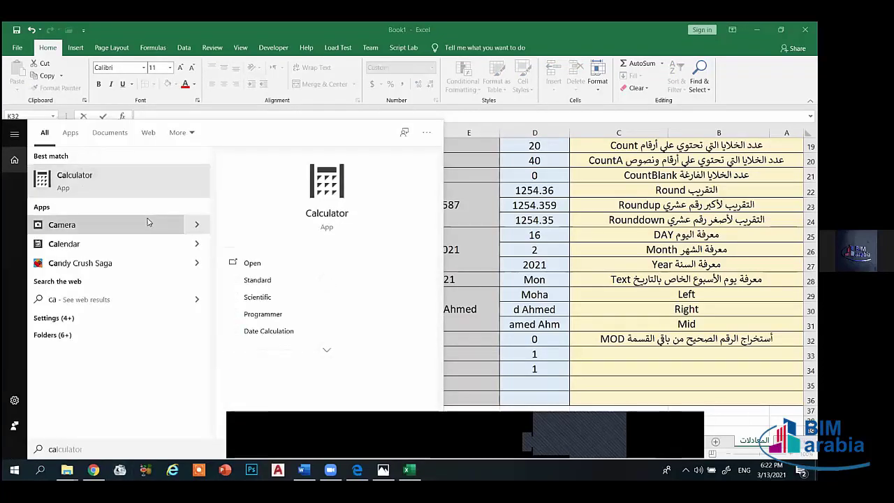
pyautogui.press('Return')
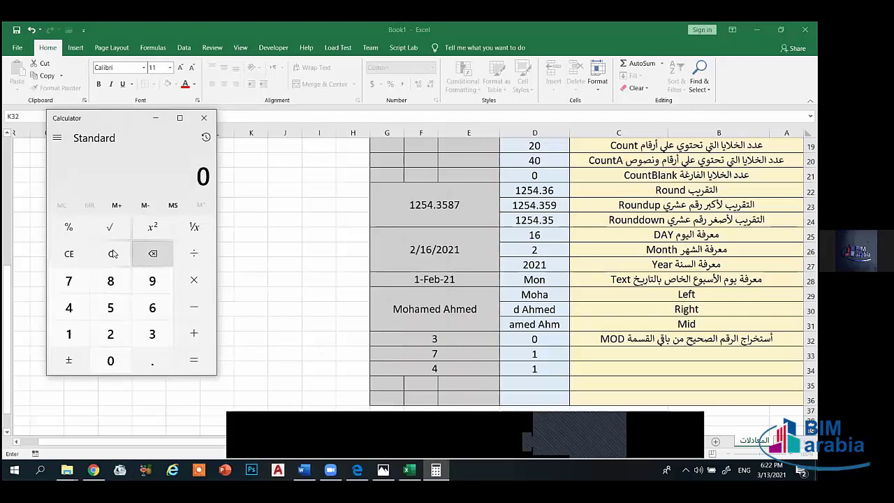
pyautogui.press('7')
pyautogui.click(193, 253)
pyautogui.press('3')
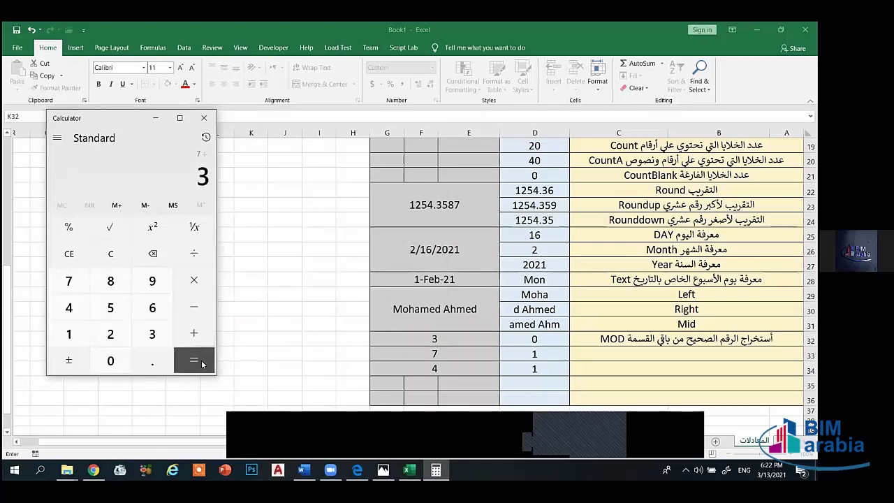
pyautogui.click(201, 364)
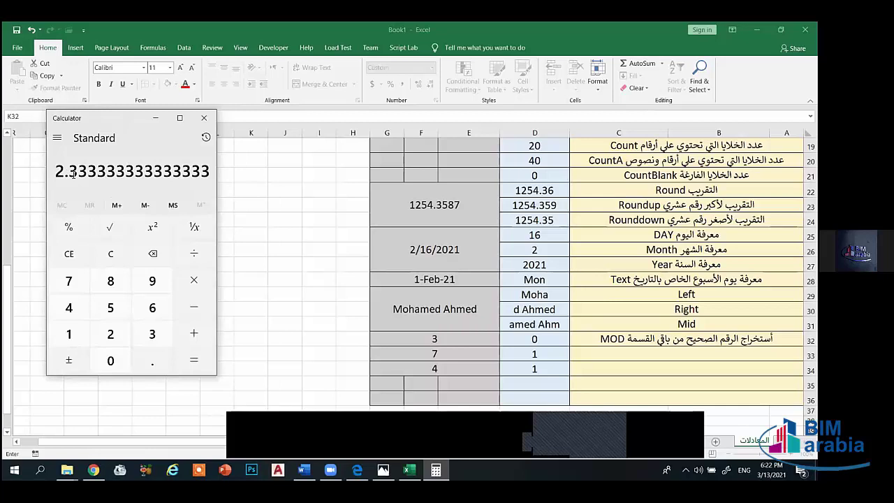
# - Highlight the decimal digits of the 7 ÷ 3 result, 2.333…
pyautogui.moveTo(73, 174); pyautogui.dragTo(87, 174)
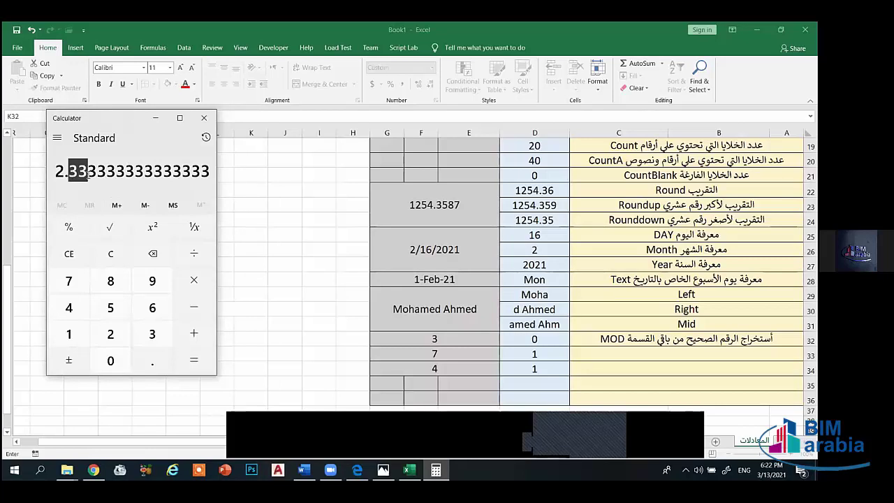
pyautogui.click(495, 370)
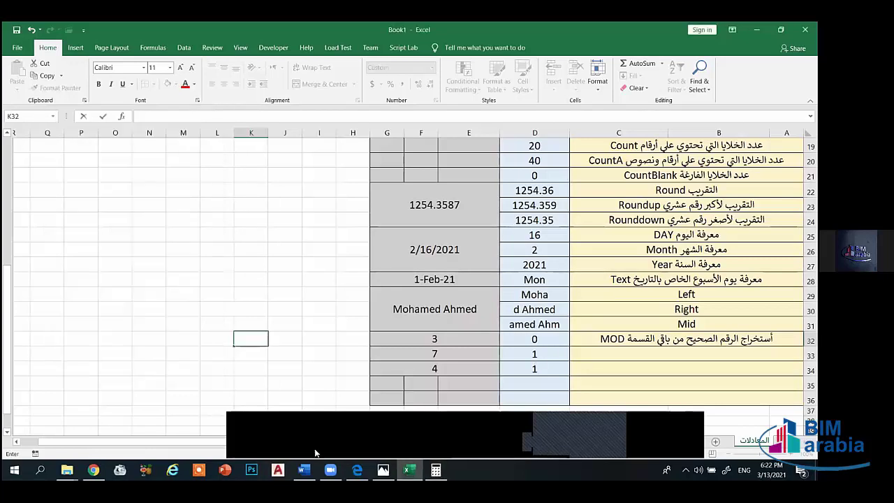
pyautogui.click(436, 469)
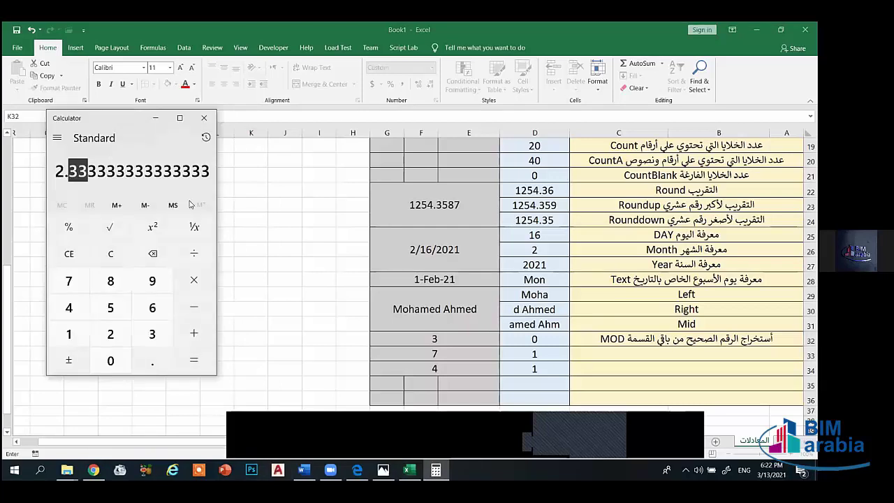
pyautogui.click(101, 170)
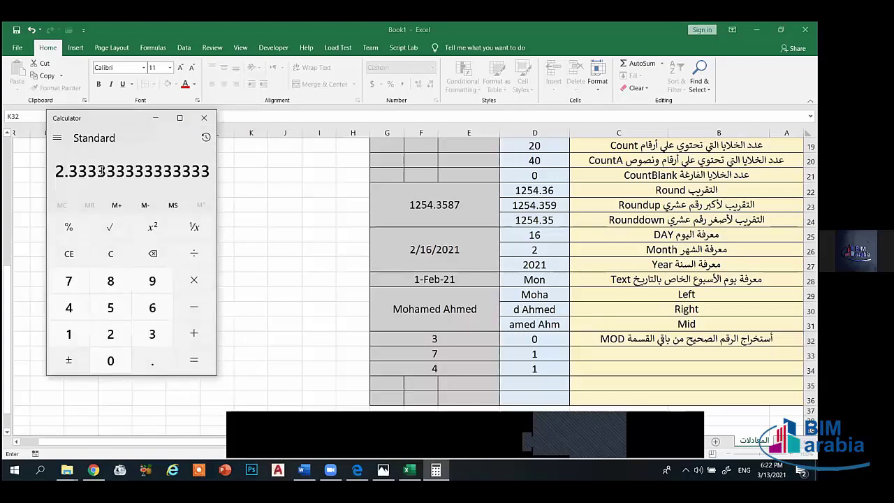
pyautogui.doubleClick(101, 170)
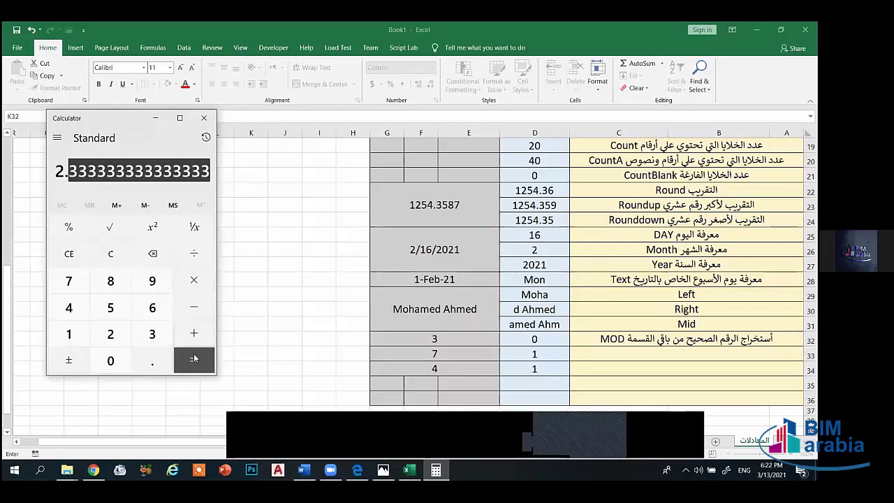
pyautogui.click(72, 171)
pyautogui.doubleClick(71, 171)
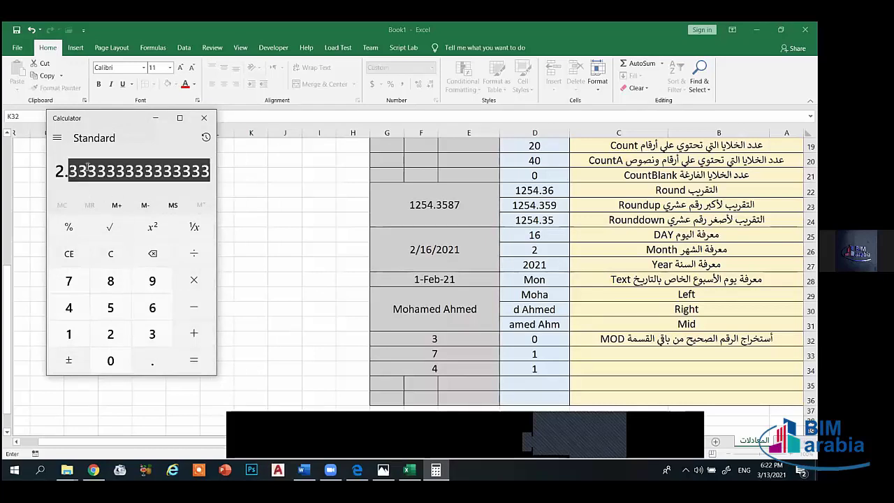
# - Clear the display, compute 4 ÷ 3 as 1.333…, and close Calculator
pyautogui.press('Escape')
pyautogui.press('4')
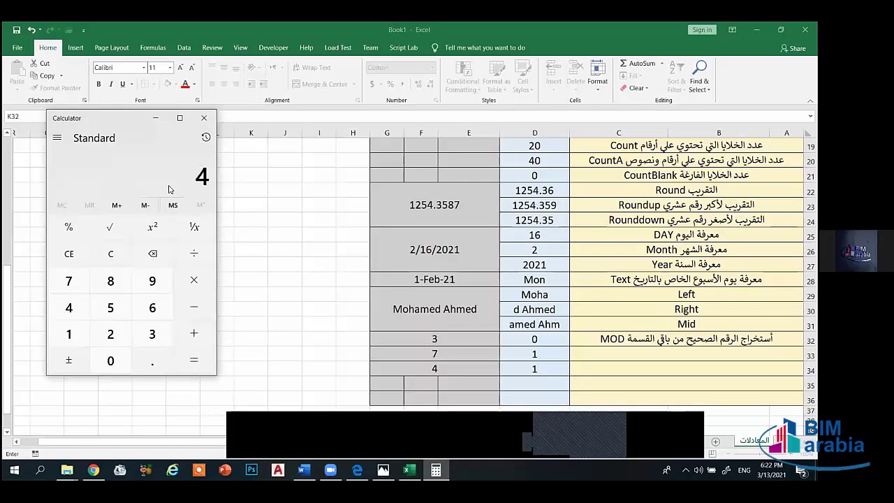
pyautogui.click(195, 254)
pyautogui.press('3')
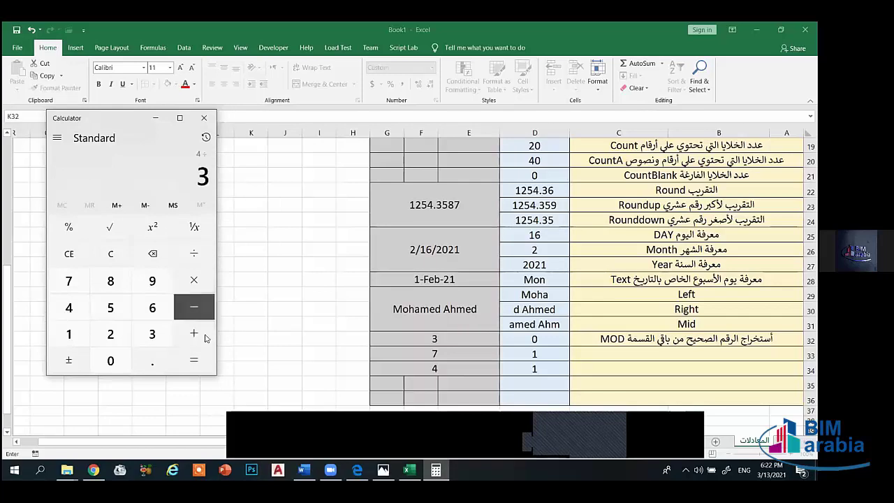
pyautogui.click(194, 359)
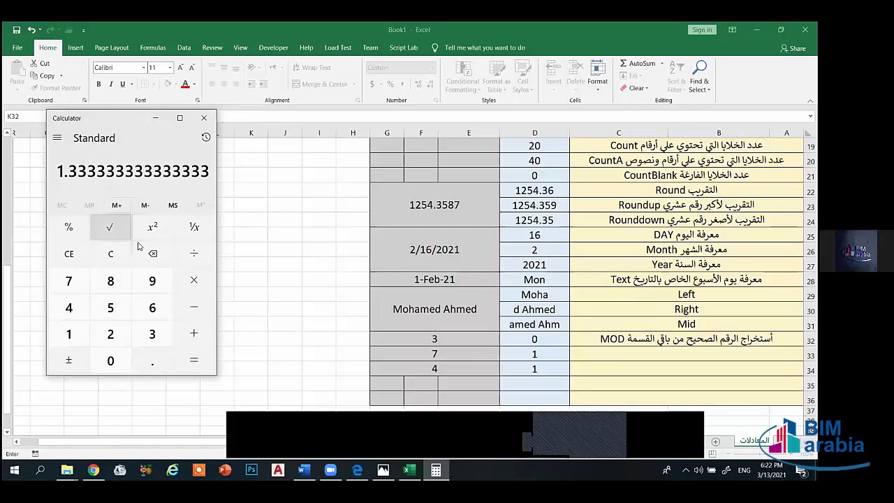
pyautogui.click(204, 119)
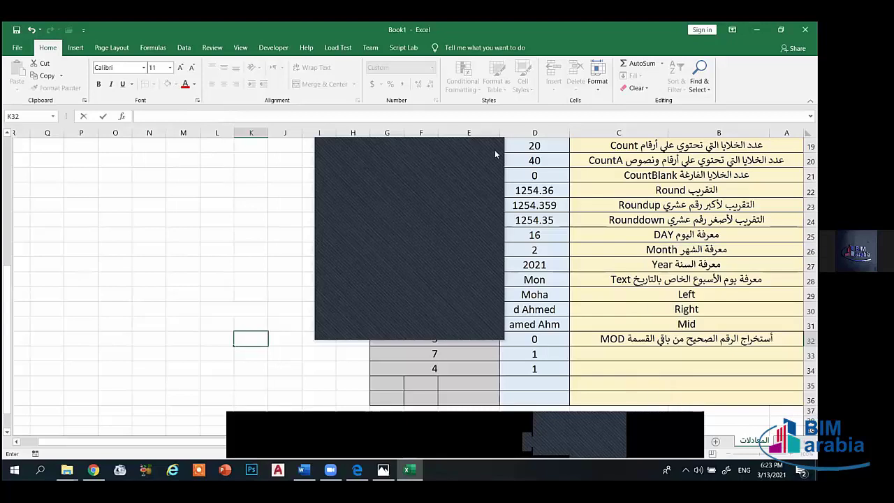
# - Merge the MOD description cells B32:C34 across rows 32–34
pyautogui.click(495, 149)
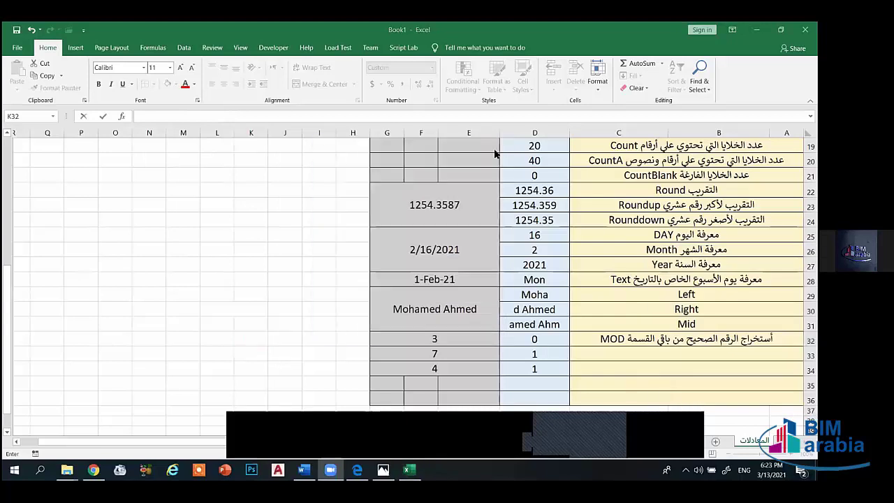
pyautogui.click(528, 368)
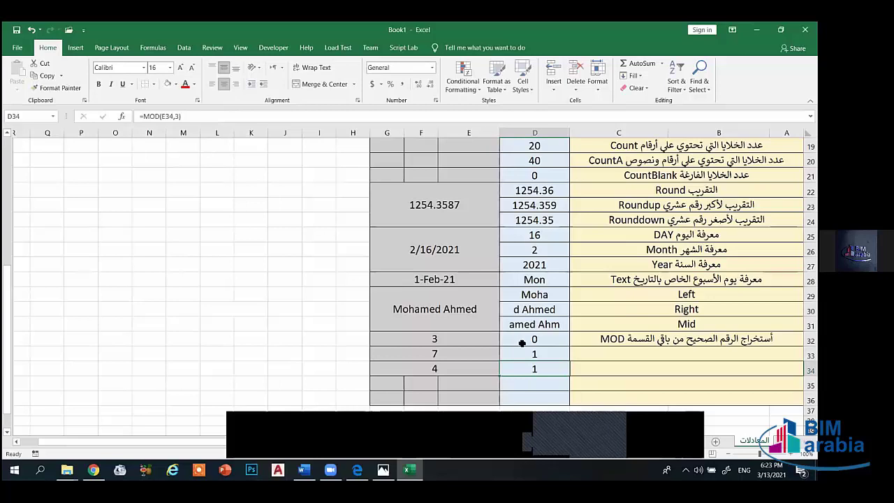
pyautogui.moveTo(526, 338); pyautogui.dragTo(460, 369)
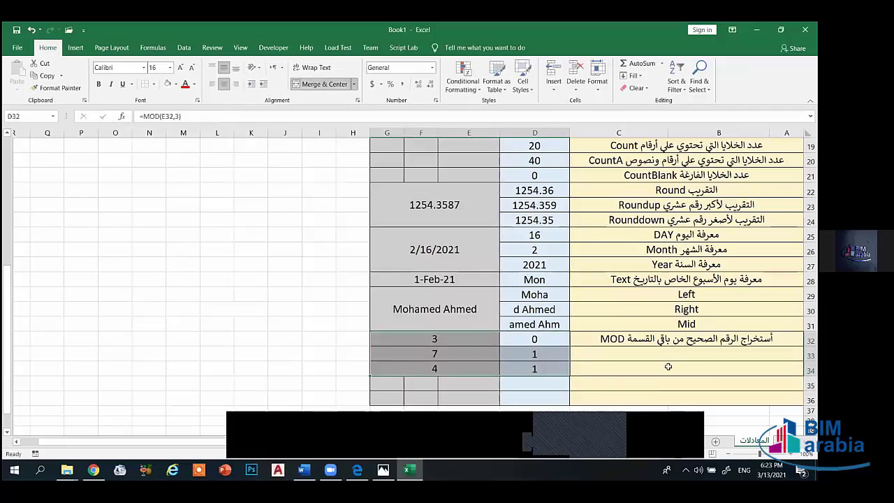
pyautogui.moveTo(621, 348); pyautogui.dragTo(619, 368)
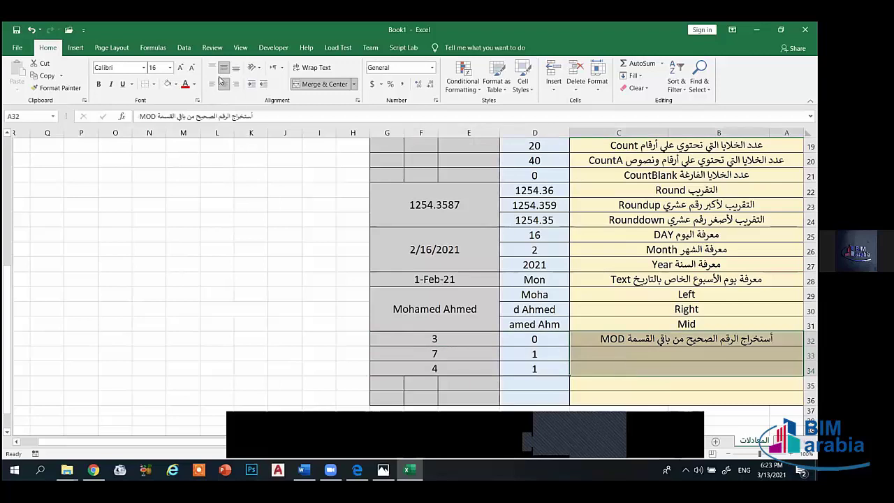
pyautogui.click(335, 86)
pyautogui.click(335, 87)
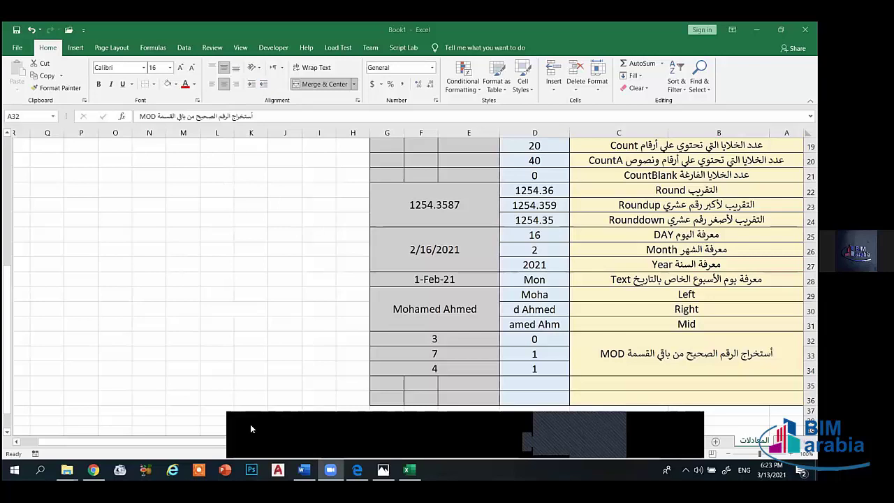
# - Select the empty rows 35–36 across the table and apply Merge & Center to them
pyautogui.click(350, 366)
pyautogui.moveTo(620, 393); pyautogui.dragTo(392, 395)
pyautogui.hotkey('alt', 'h', 'm', 'c')
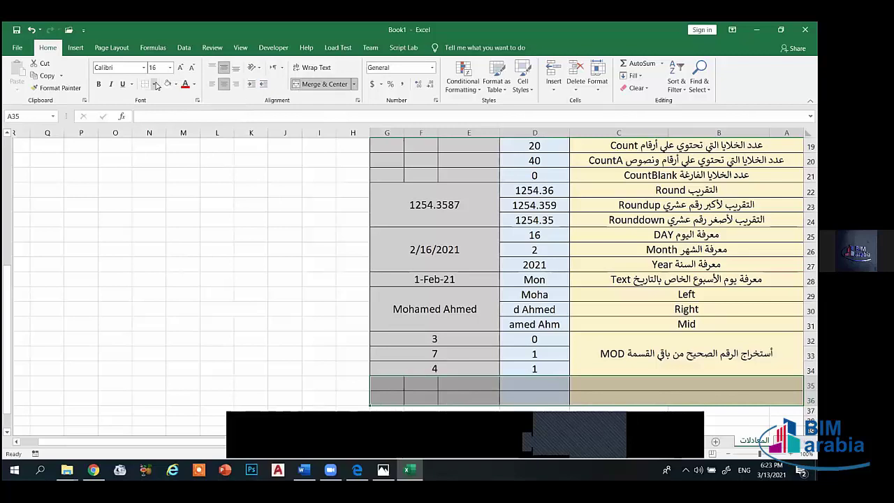
# - Apply a fill colour to rows 35–36 and set their borders to No Border
pyautogui.click(177, 84)
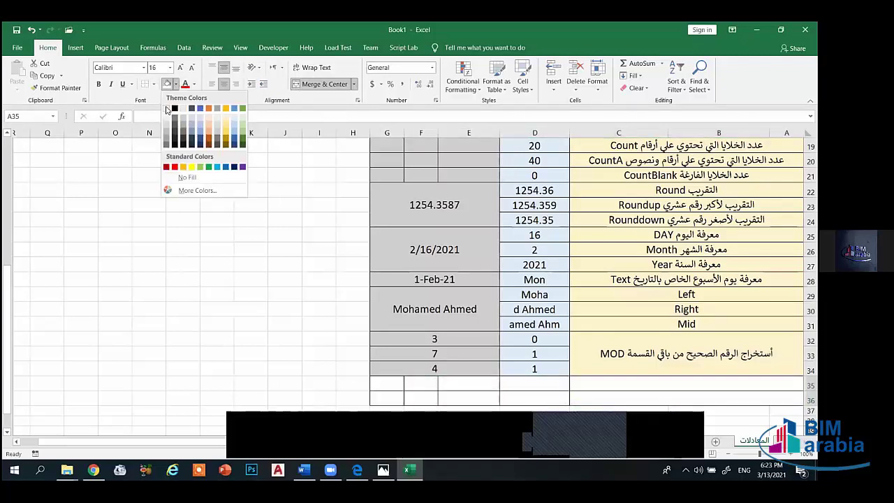
pyautogui.click(168, 110)
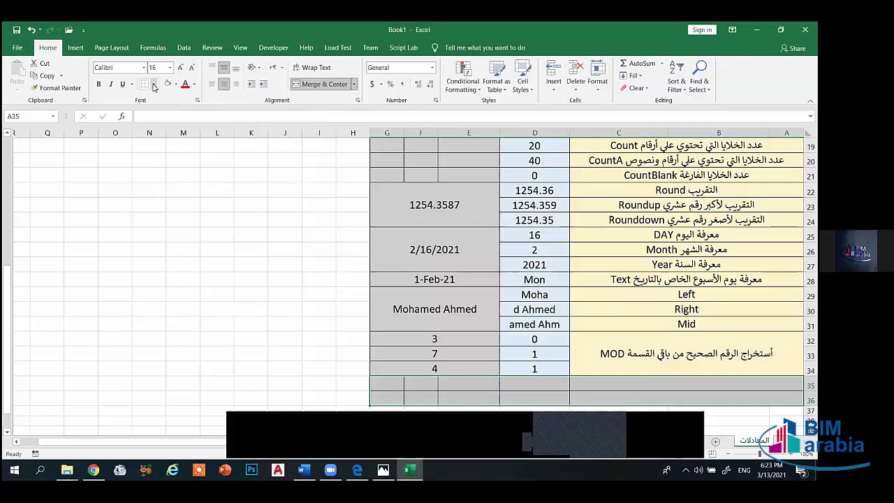
pyautogui.click(153, 83)
pyautogui.click(171, 164)
pyautogui.click(250, 293)
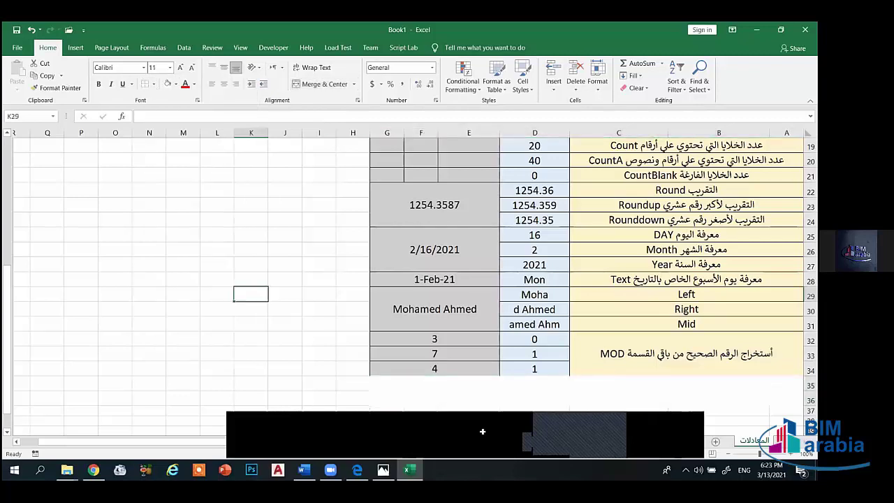
# - Merge G35:A36, then unmerge it and select C35
pyautogui.moveTo(387, 382); pyautogui.dragTo(797, 404)
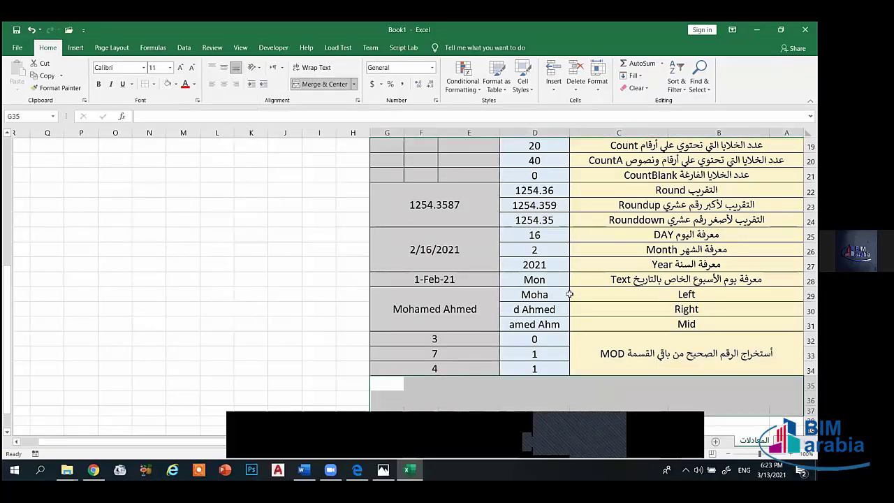
pyautogui.click(305, 84)
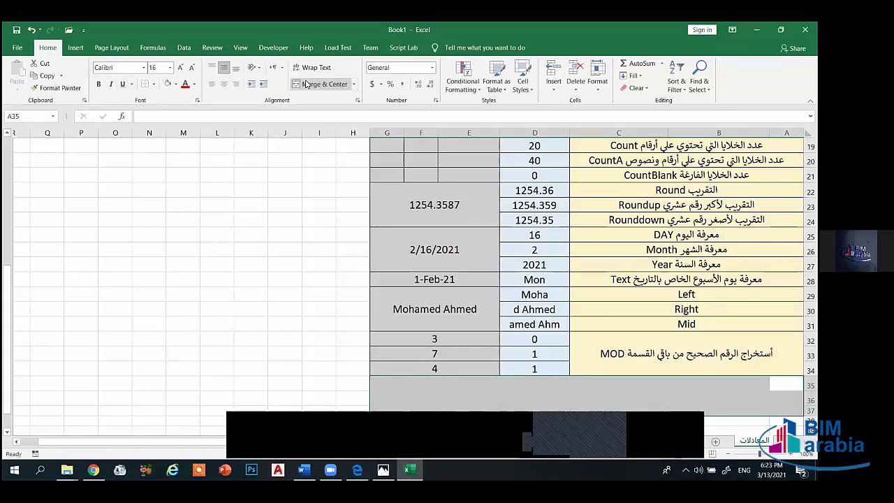
pyautogui.click(306, 84)
pyautogui.click(253, 265)
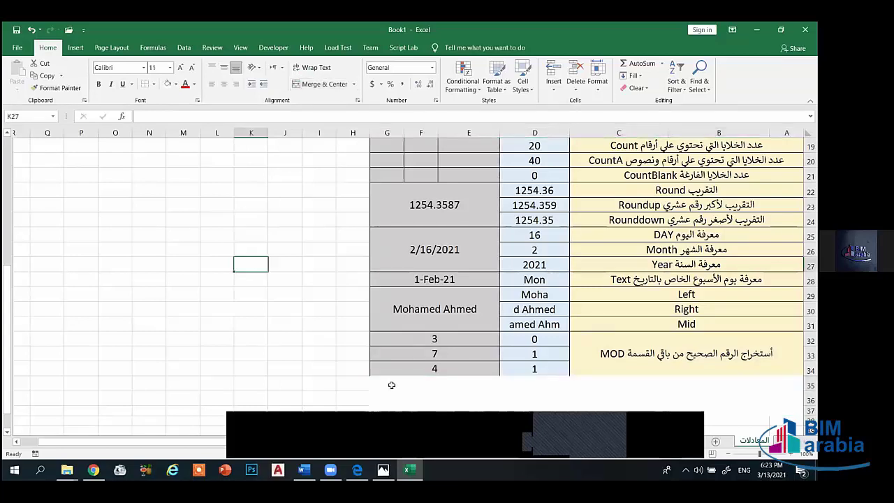
pyautogui.moveTo(391, 380); pyautogui.dragTo(555, 417)
pyautogui.click(304, 84)
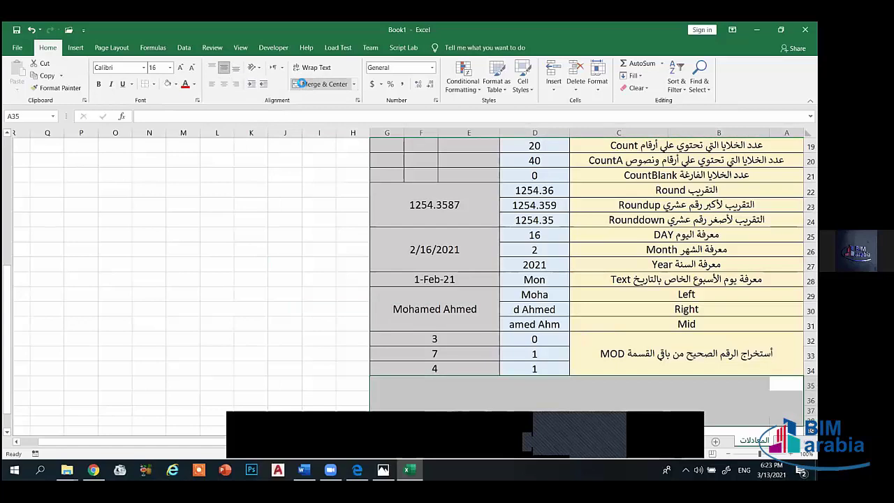
pyautogui.moveTo(252, 250); pyautogui.dragTo(252, 264)
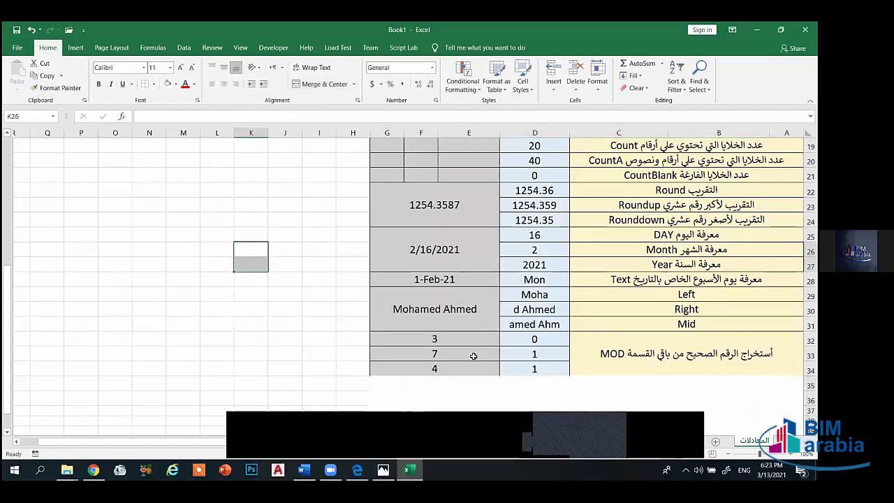
pyautogui.click(655, 387)
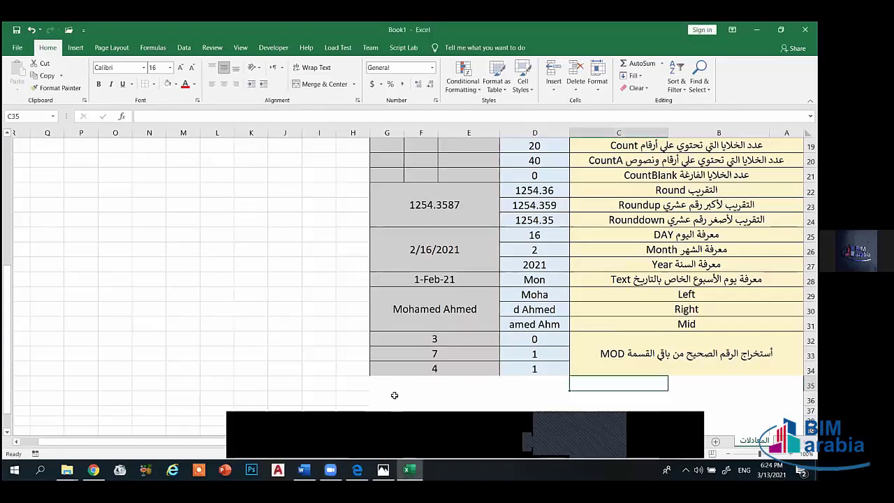
# - Merge A35:G37, give it all borders, then unmerge it
pyautogui.press('Home')
pyautogui.hotkey('ctrl', 'shift', 'End')
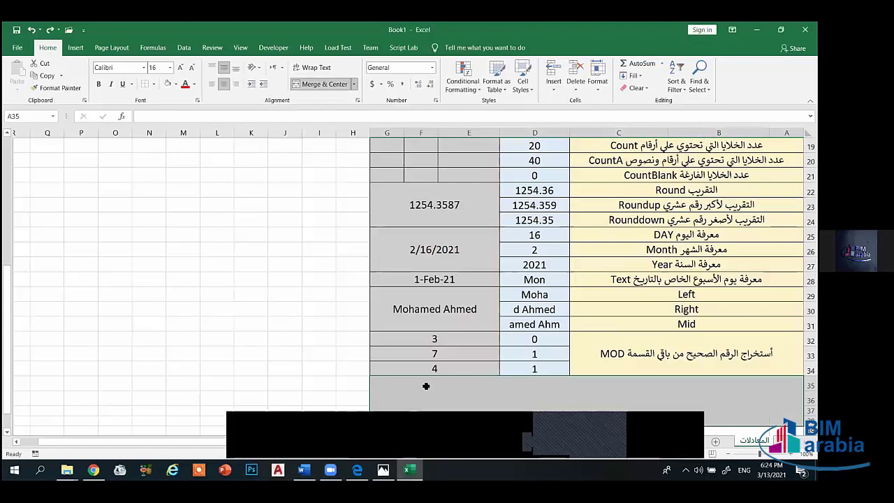
pyautogui.hotkey('alt', 'h')
pyautogui.press('m')
pyautogui.press('c')
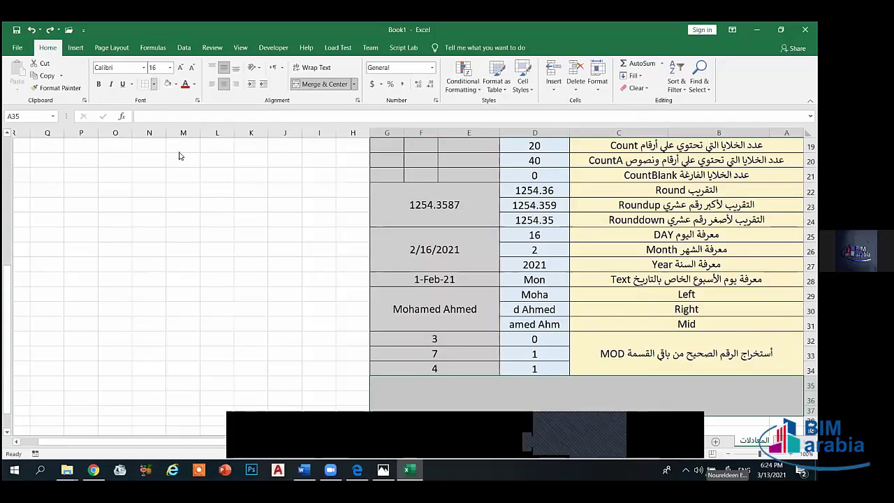
pyautogui.click(154, 84)
pyautogui.click(176, 177)
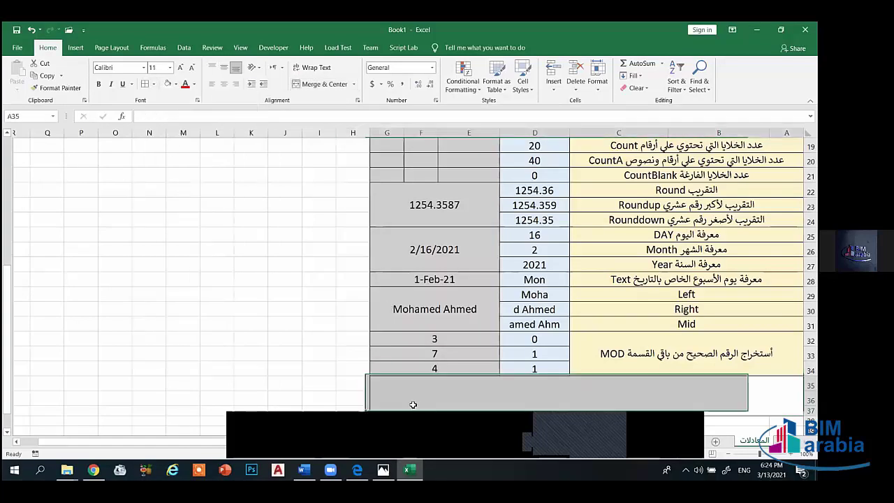
pyautogui.click(308, 85)
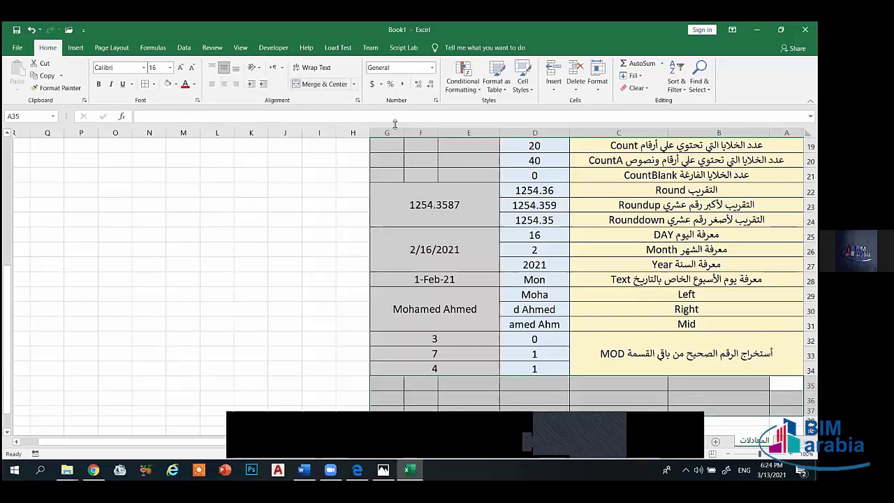
pyautogui.click(346, 354)
# - Remove all borders from G35:B37
pyautogui.moveTo(388, 386); pyautogui.dragTo(788, 411)
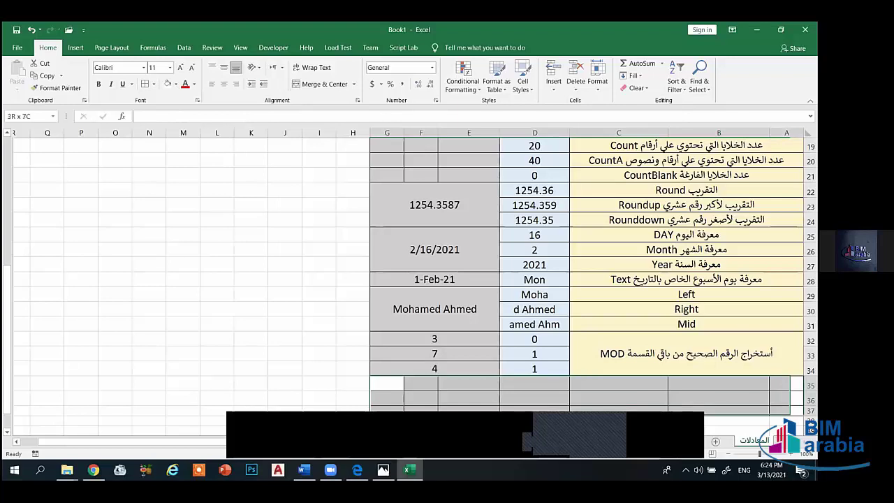
pyautogui.click(154, 84)
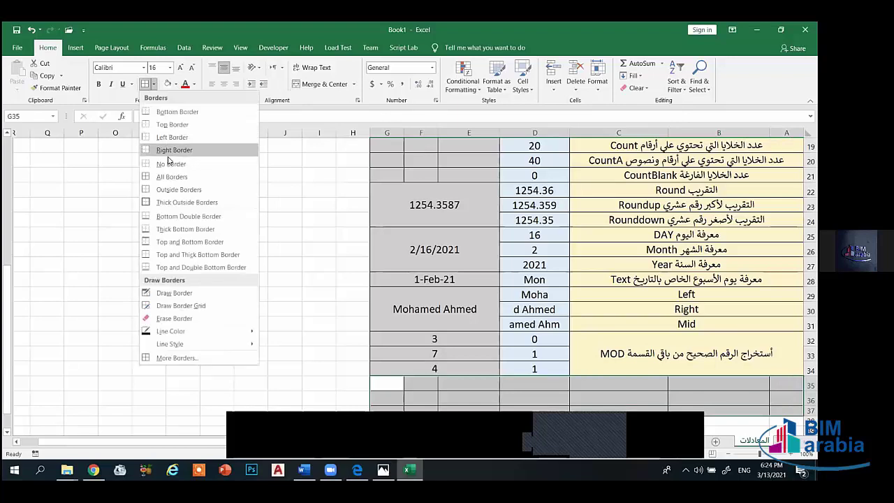
pyautogui.click(170, 165)
pyautogui.click(256, 335)
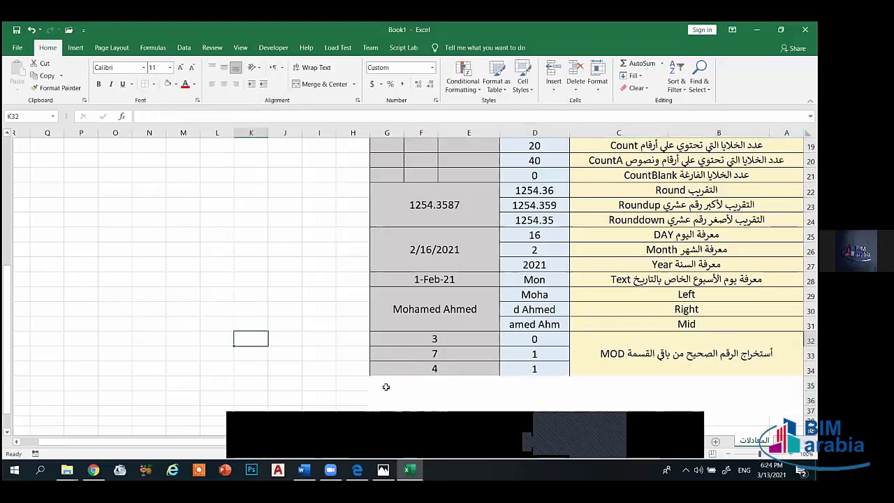
# - Apply All Borders to G35:A38 below the table
pyautogui.moveTo(385, 386); pyautogui.dragTo(788, 422)
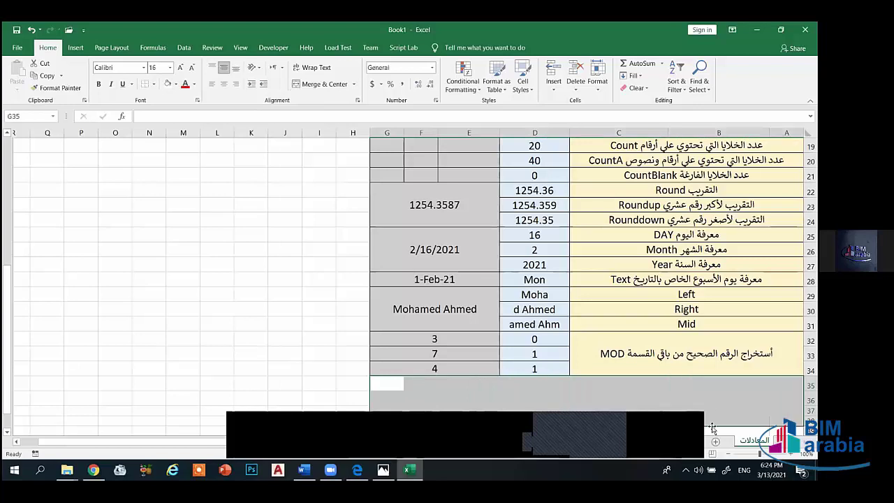
pyautogui.click(154, 86)
pyautogui.click(183, 175)
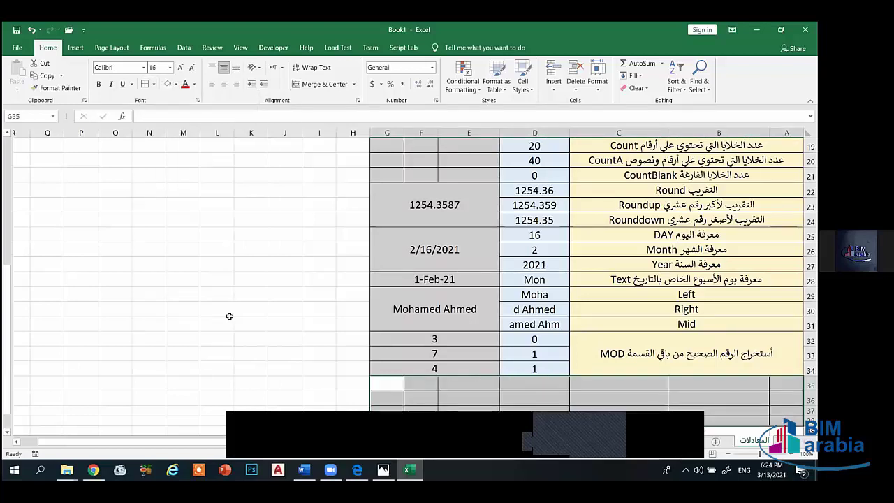
pyautogui.moveTo(230, 316); pyautogui.dragTo(258, 325)
pyautogui.scroll(3, 258, 325)
pyautogui.scroll(-3, 209, 293)
# - Test 3/3 in P26, see it become 3-Mar, and delete it
pyautogui.click(82, 241)
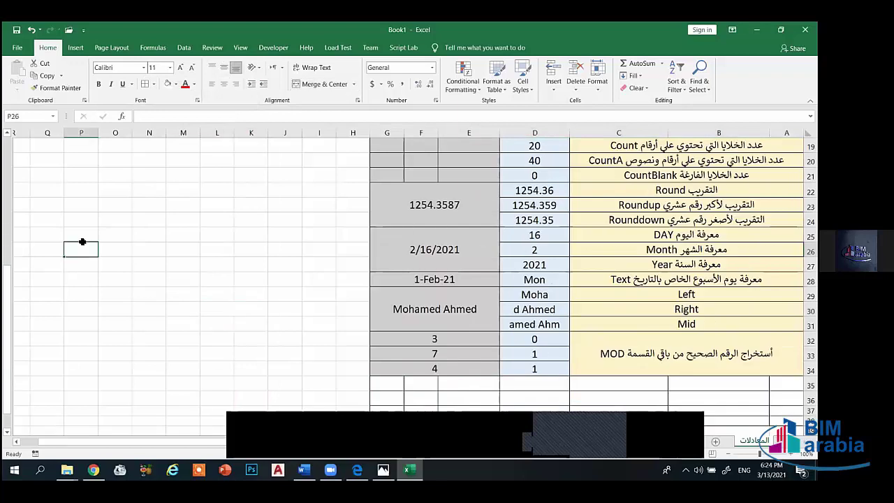
pyautogui.write('3')
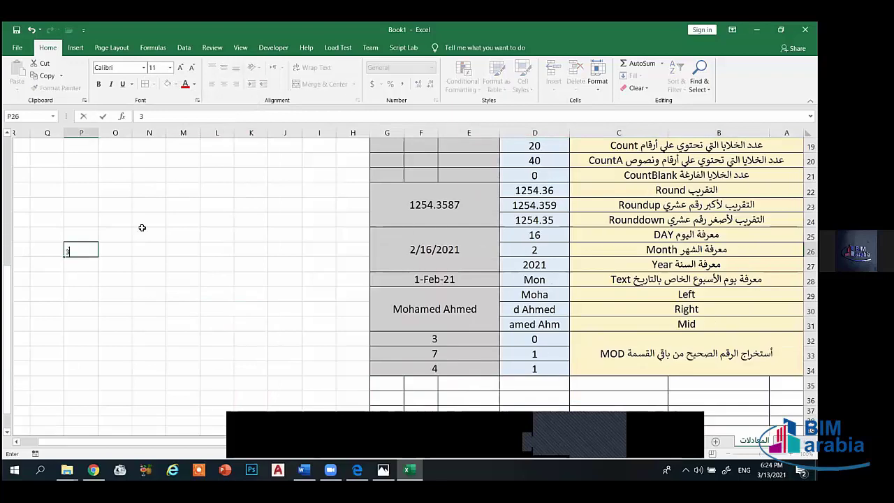
pyautogui.write('/3')
pyautogui.press('Return')
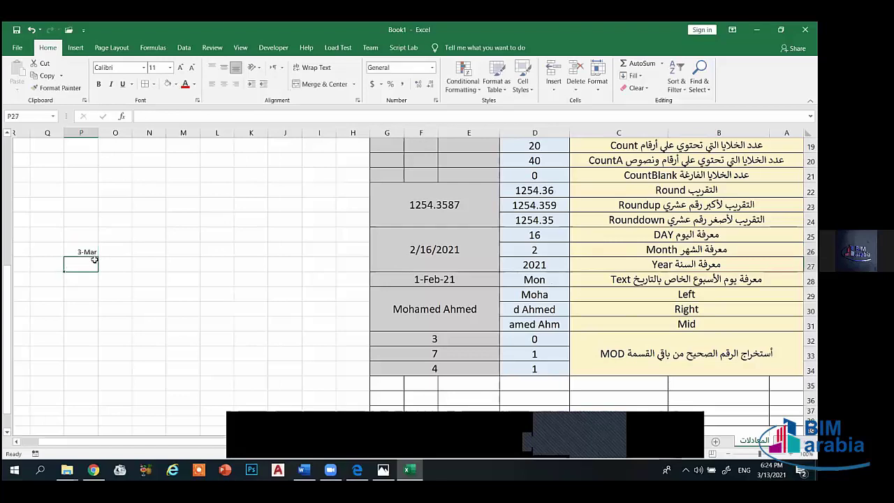
pyautogui.click(77, 252)
pyautogui.press('Delete')
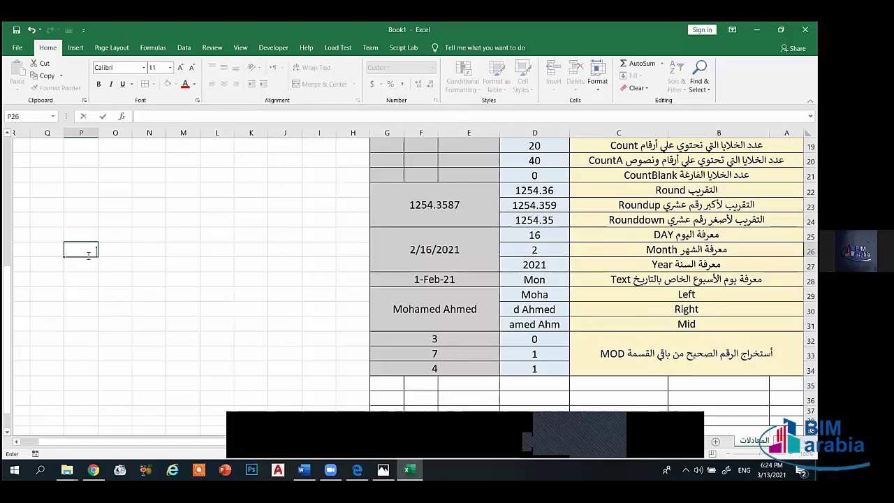
# - Enter 3, 7, 9 and 8 down O26:O29 and start a =MOD( formula in N26
pyautogui.click(125, 250)
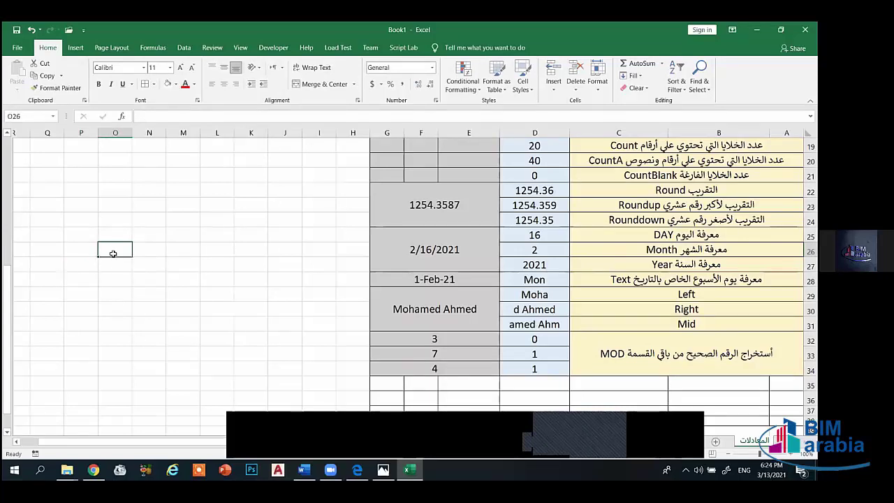
pyautogui.write('3')
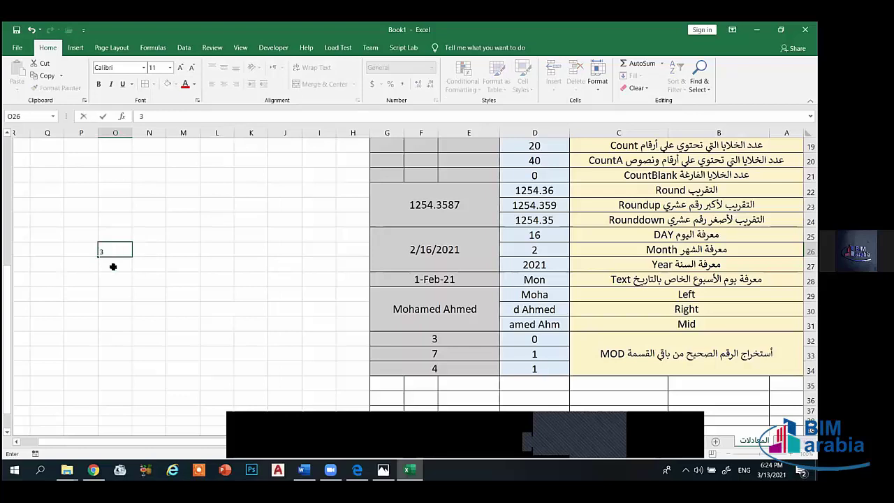
pyautogui.press('Return')
pyautogui.write('7')
pyautogui.press('Return')
pyautogui.write('9')
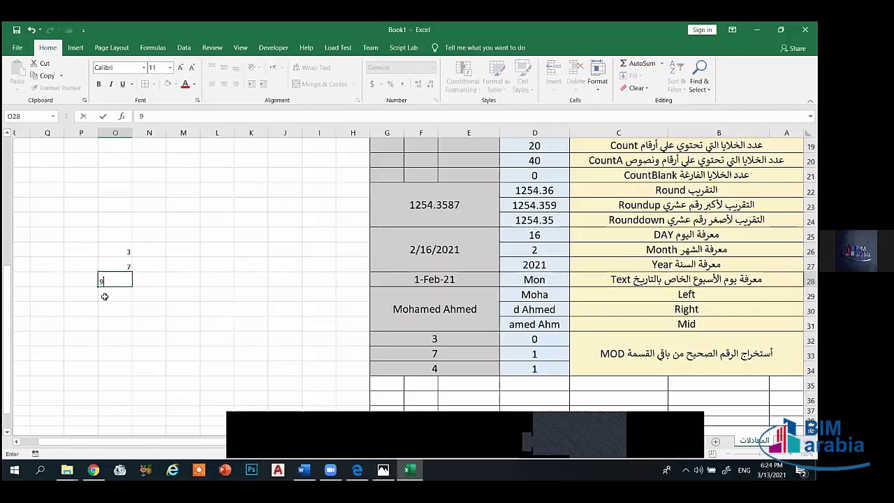
pyautogui.press('Return')
pyautogui.write('8')
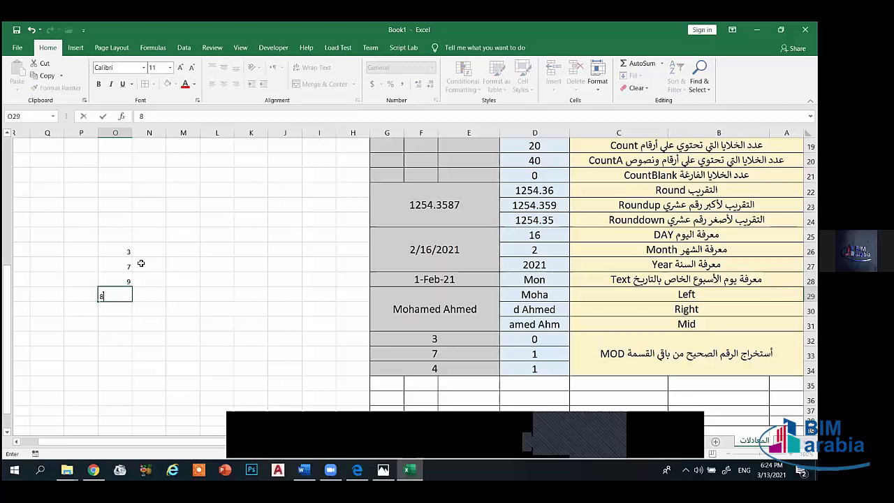
pyautogui.click(147, 253)
pyautogui.write('=')
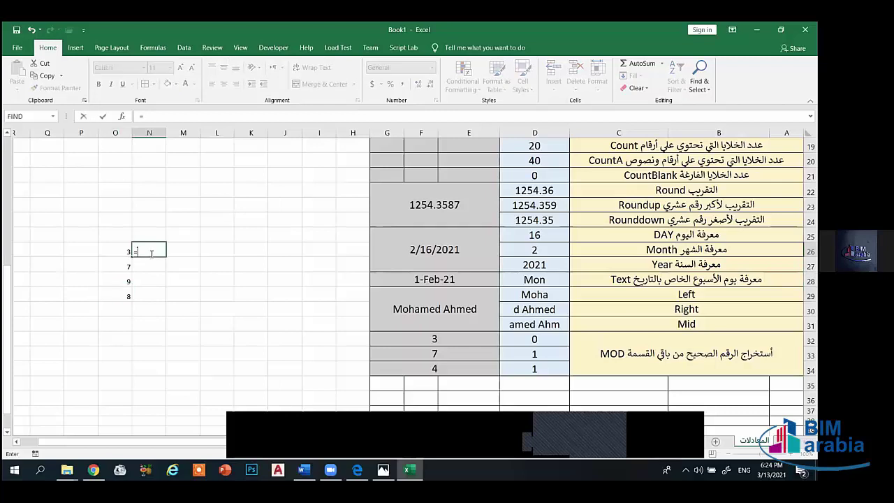
pyautogui.write('mod')
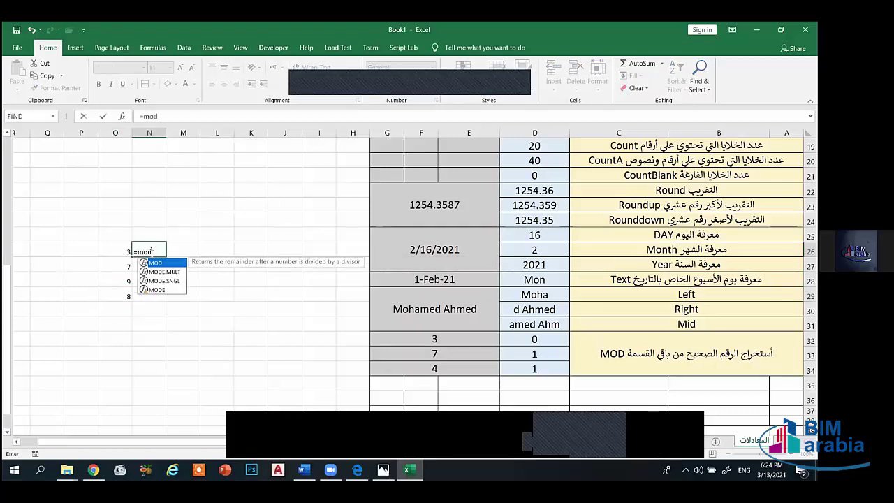
pyautogui.write('(')
# - Enter =MOD(O26,3) in N26 and fill it down to N29, giving 0, 1, 0 and 2
pyautogui.click(127, 250)
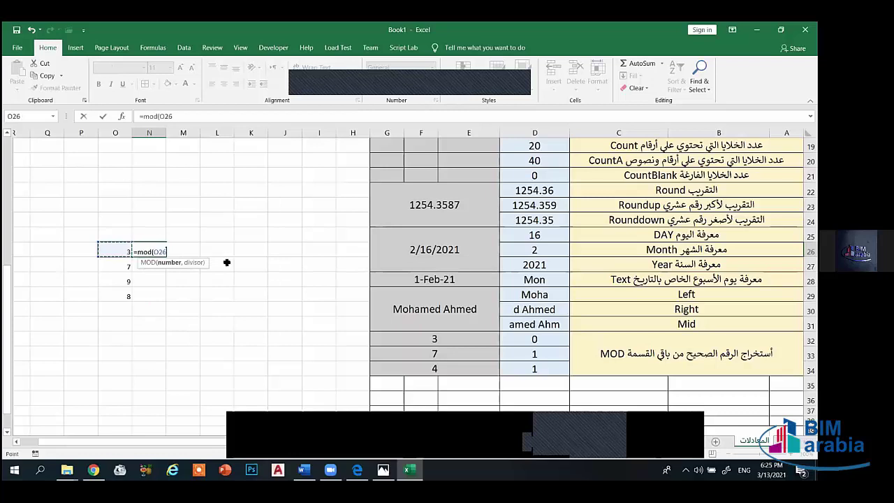
pyautogui.write('3')
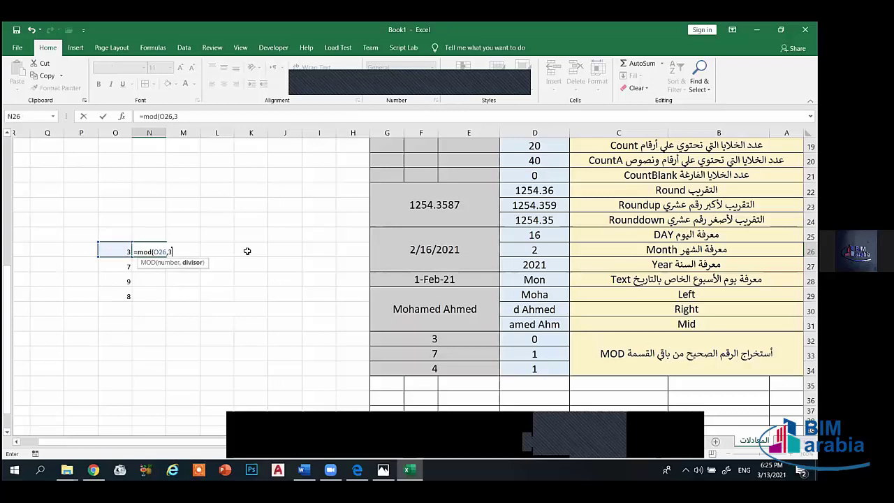
pyautogui.write(')')
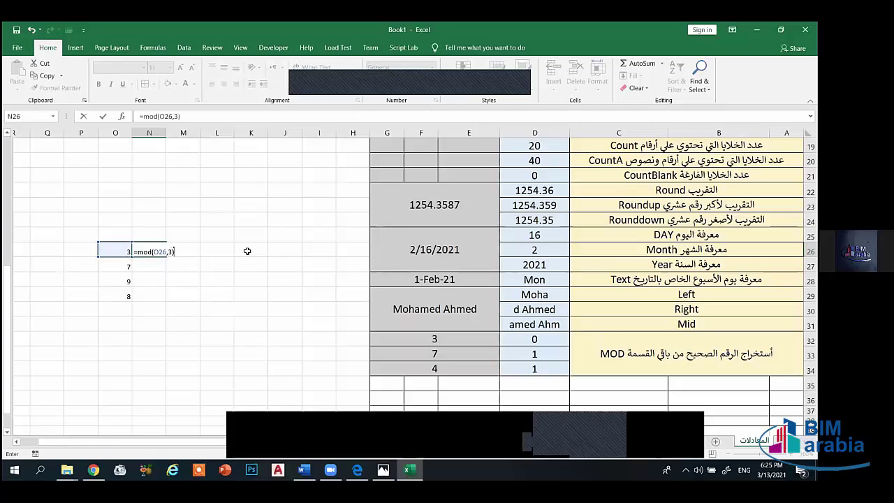
pyautogui.press('Return')
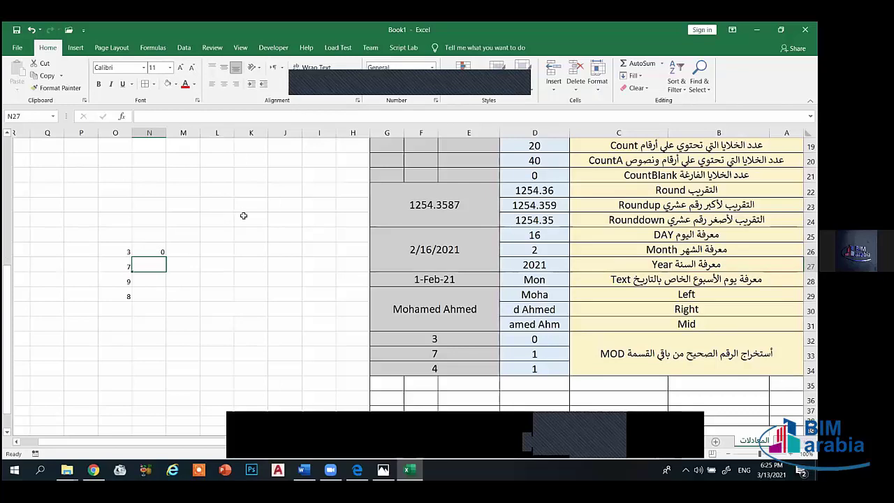
pyautogui.click(161, 251)
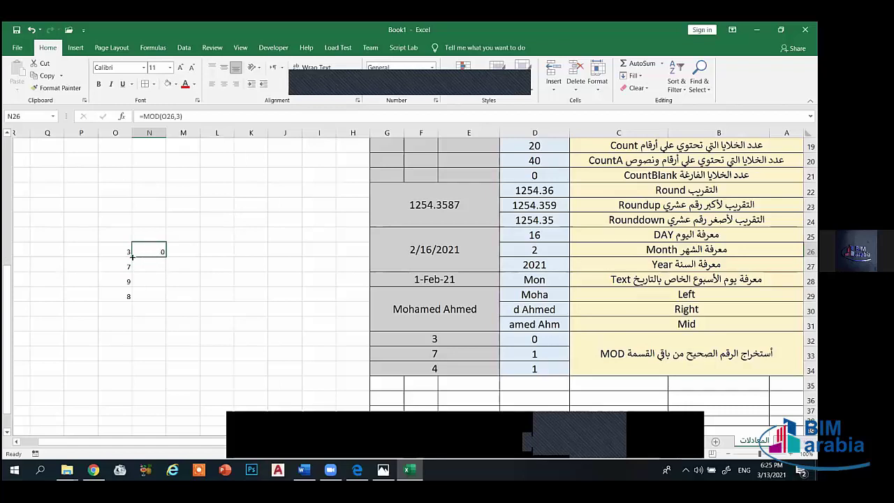
pyautogui.moveTo(132, 257); pyautogui.dragTo(139, 309)
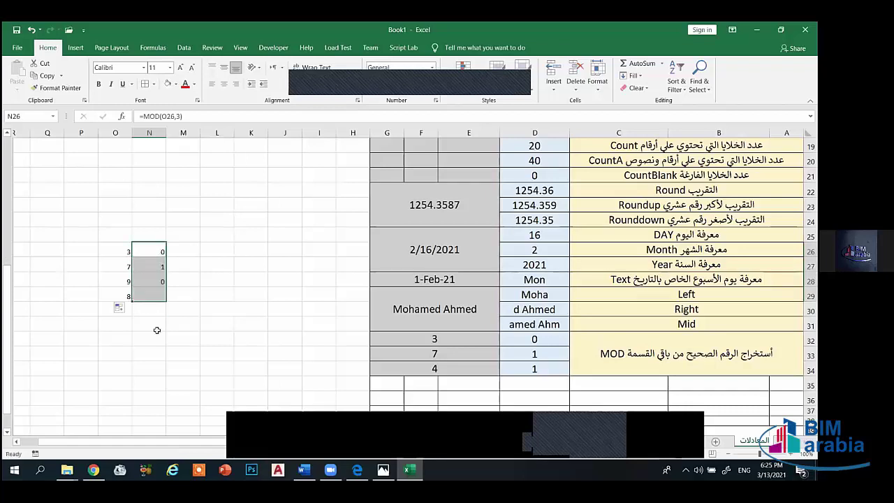
pyautogui.click(156, 327)
pyautogui.click(160, 268)
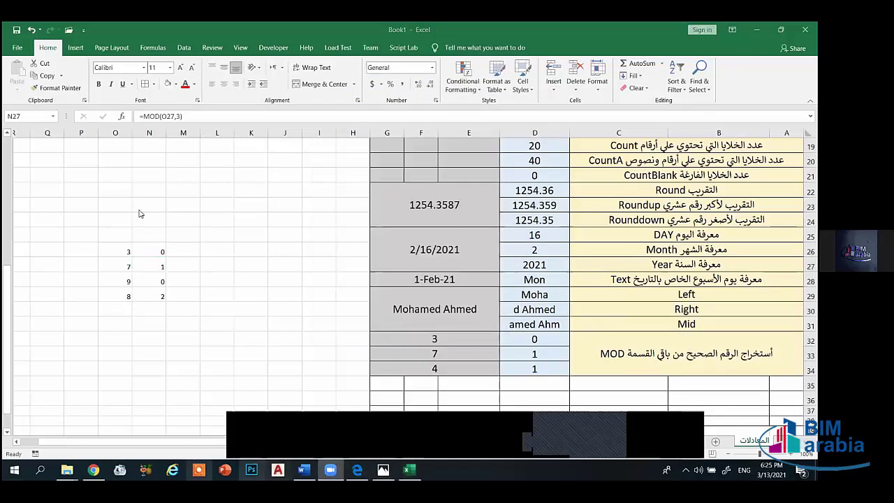
# - Launch Calculator via search and compute 7 ÷ 3
pyautogui.press('super+s')
pyautogui.write('calc')
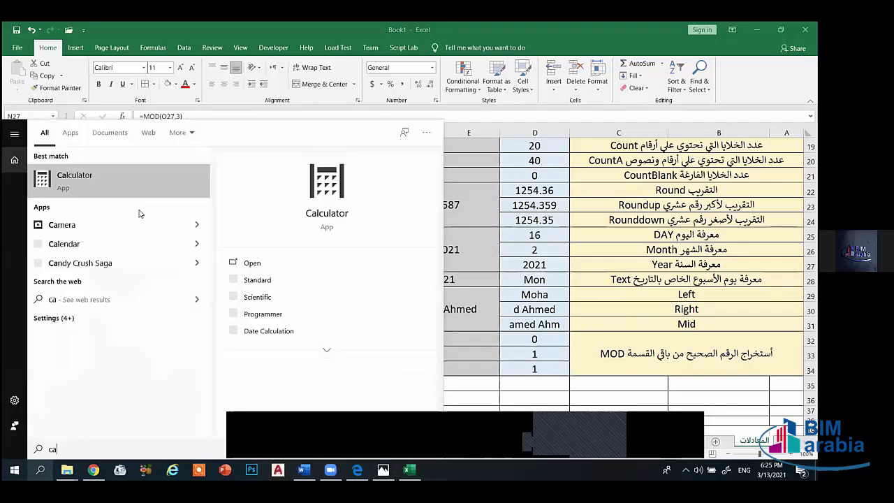
pyautogui.press('Return')
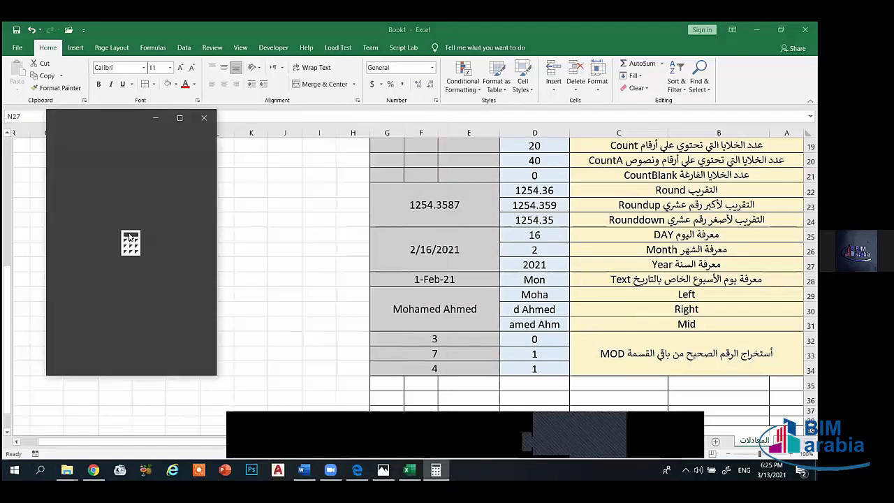
pyautogui.click(69, 280)
pyautogui.click(194, 253)
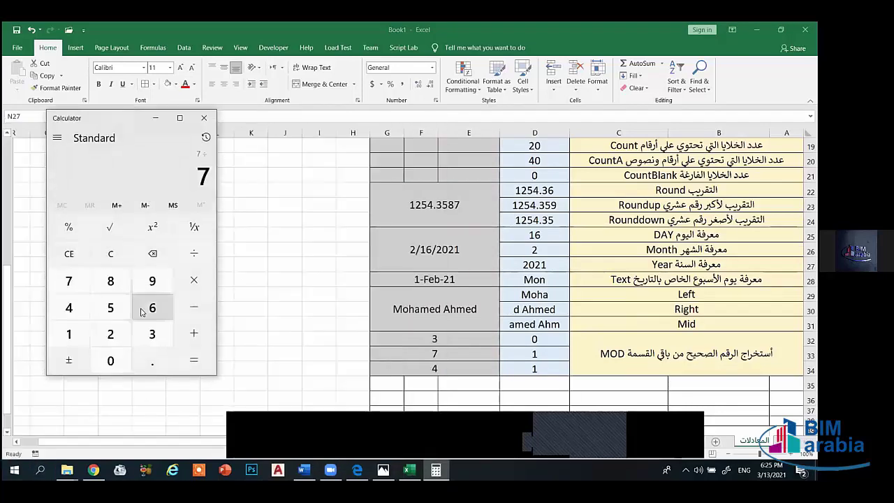
pyautogui.click(152, 334)
pyautogui.click(193, 360)
pyautogui.moveTo(143, 127); pyautogui.dragTo(394, 140)
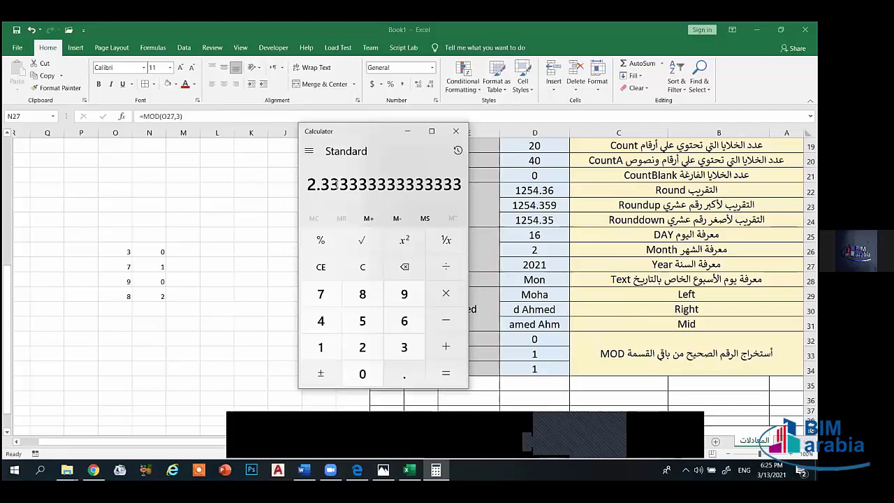
# - Highlight the repeating 3s of 2.3333333333333333, then clear the display to 0
pyautogui.moveTo(323, 183); pyautogui.dragTo(337, 185)
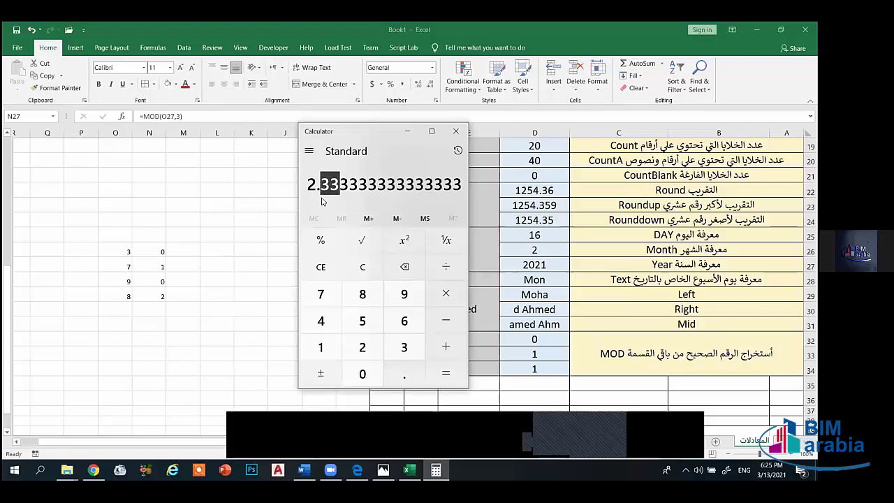
pyautogui.doubleClick(439, 180)
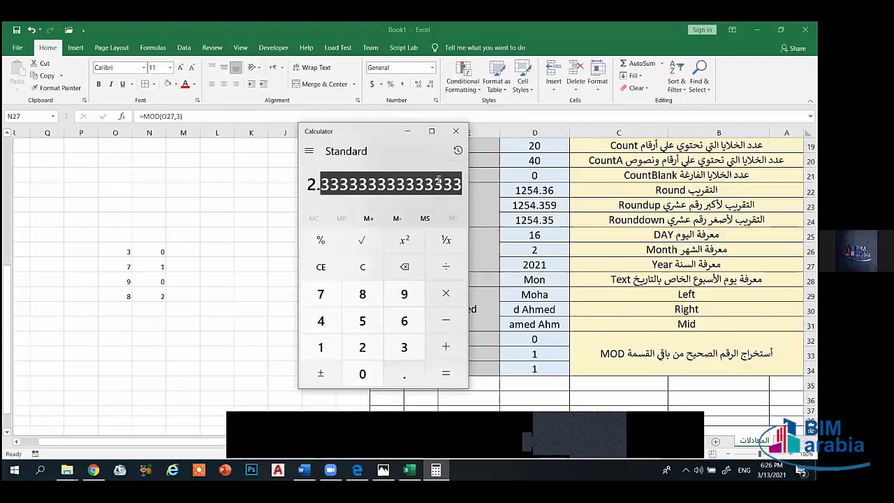
pyautogui.press('BackSpace')
pyautogui.doubleClick(438, 179)
pyautogui.press('BackSpace')
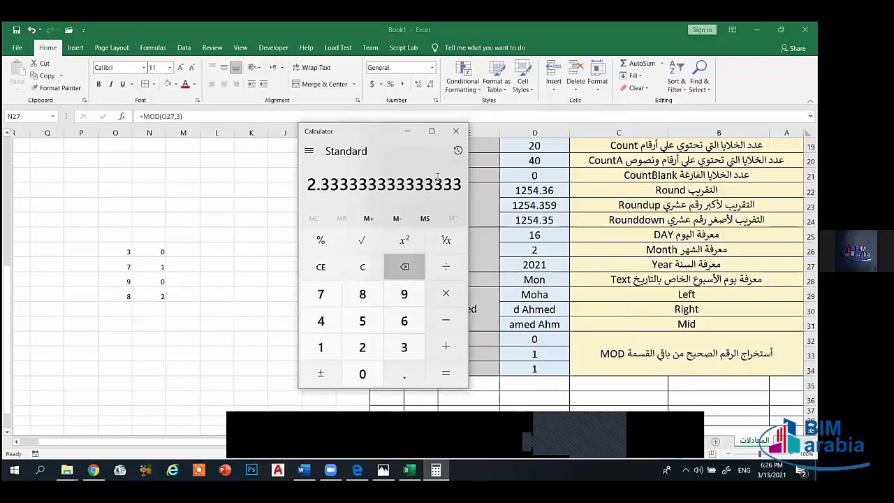
pyautogui.doubleClick(438, 179)
pyautogui.press('Delete')
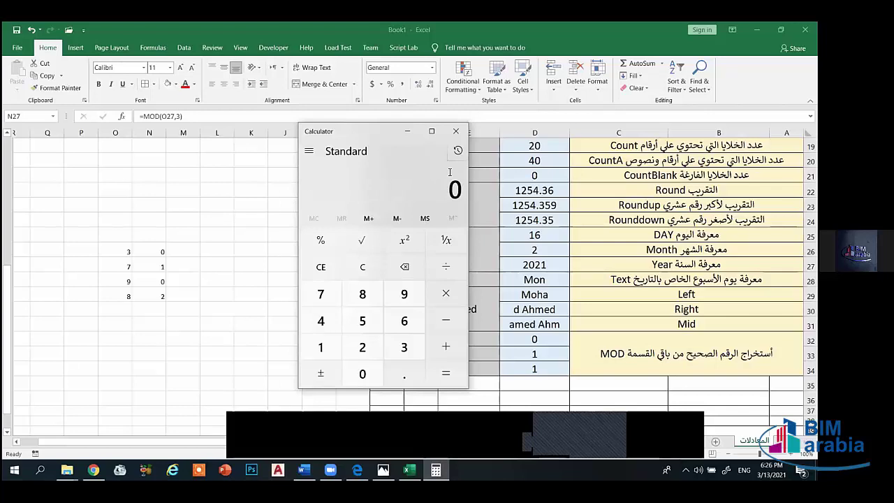
# - Compute 9 ÷ 3 in Calculator, giving 3
pyautogui.write('9/3')
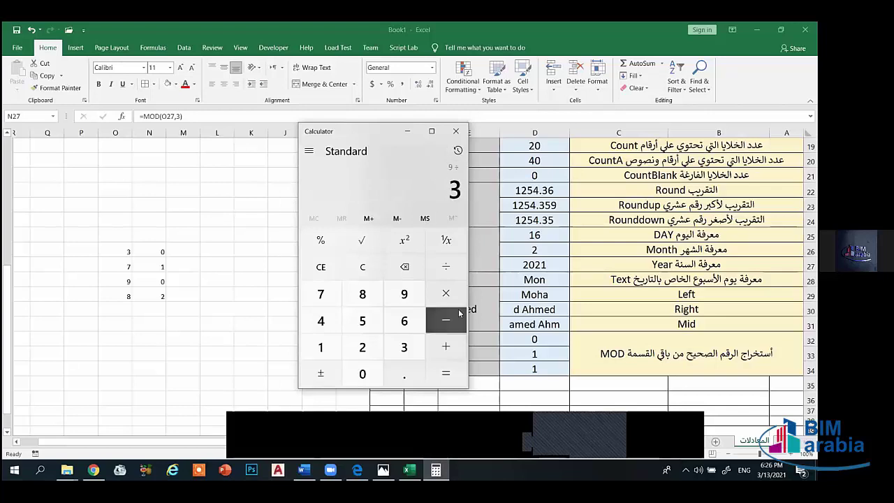
pyautogui.press('Return')
pyautogui.press('/')
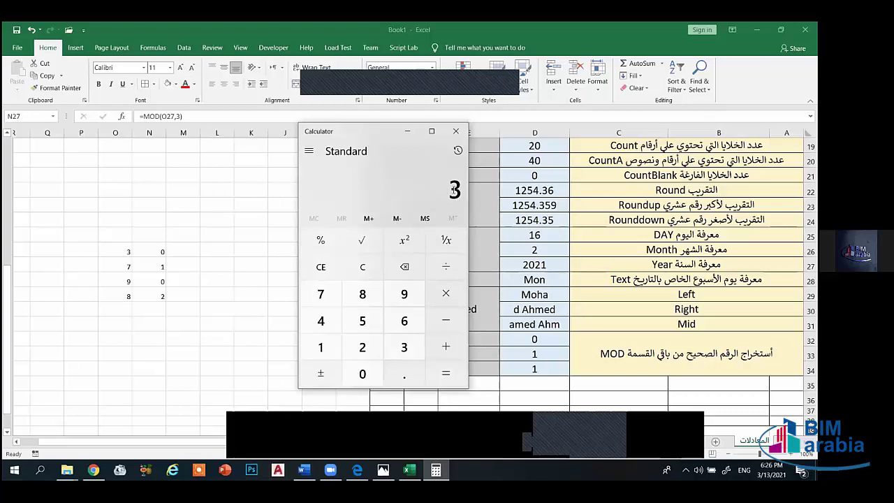
# - Compute 8 ÷ 3 as 2.6666666666666667, highlight the repeating 6s, and return to Excel
pyautogui.doubleClick(454, 188)
pyautogui.write('8')
pyautogui.write('3')
pyautogui.press('Return')
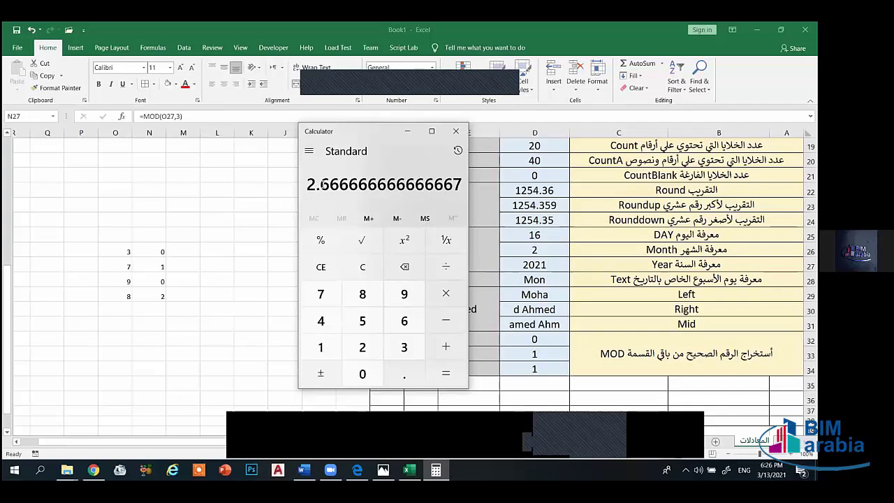
pyautogui.moveTo(321, 185); pyautogui.dragTo(462, 184)
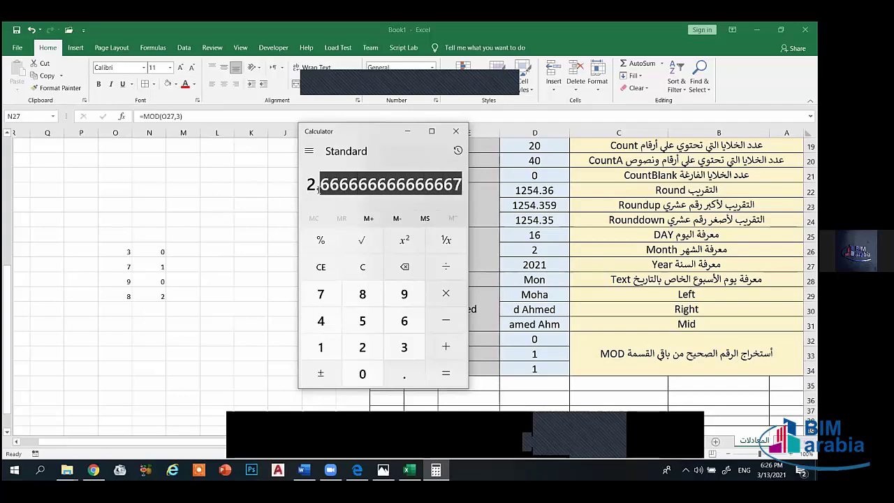
pyautogui.moveTo(320, 185); pyautogui.dragTo(453, 190)
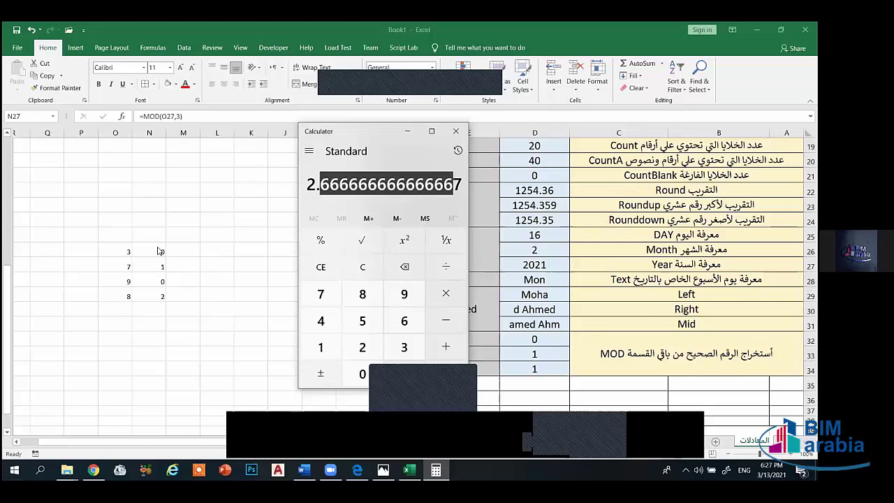
pyautogui.hotkey('alt', 'Tab')
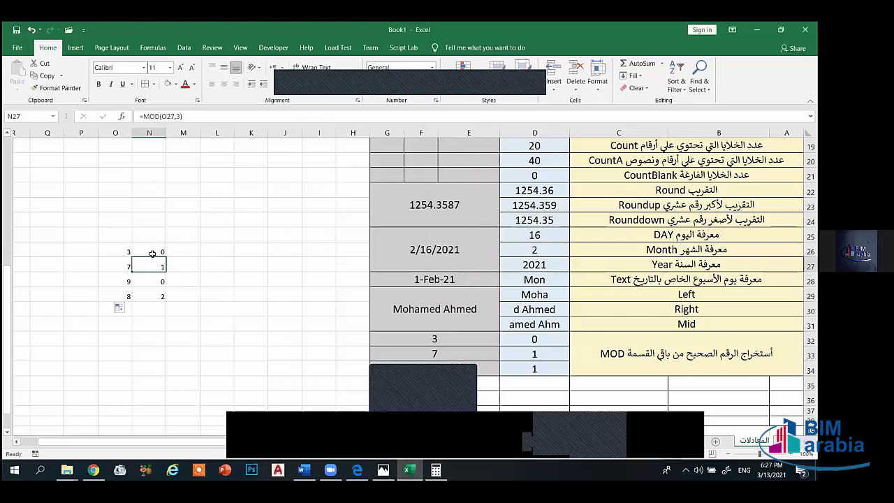
# - Select the N26:N29 remainders, then recompute 7 ÷ 3 and highlight its whole and decimal parts
pyautogui.moveTo(149, 253); pyautogui.dragTo(158, 296)
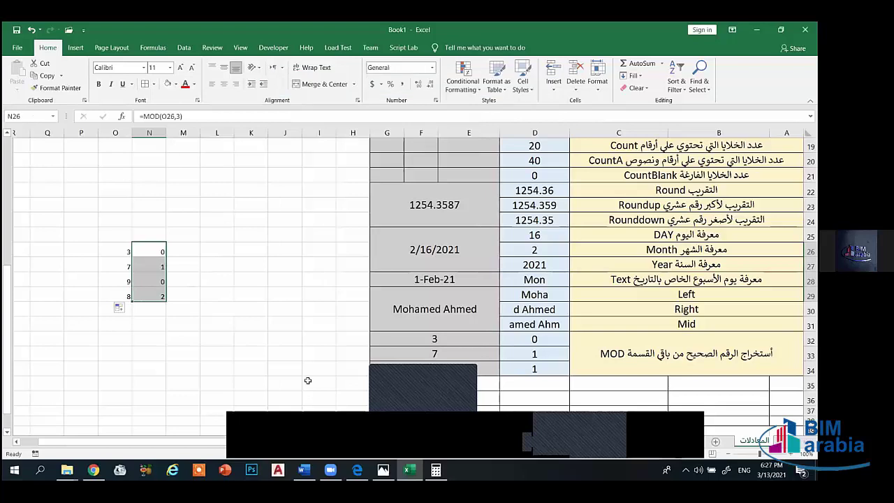
pyautogui.click(436, 470)
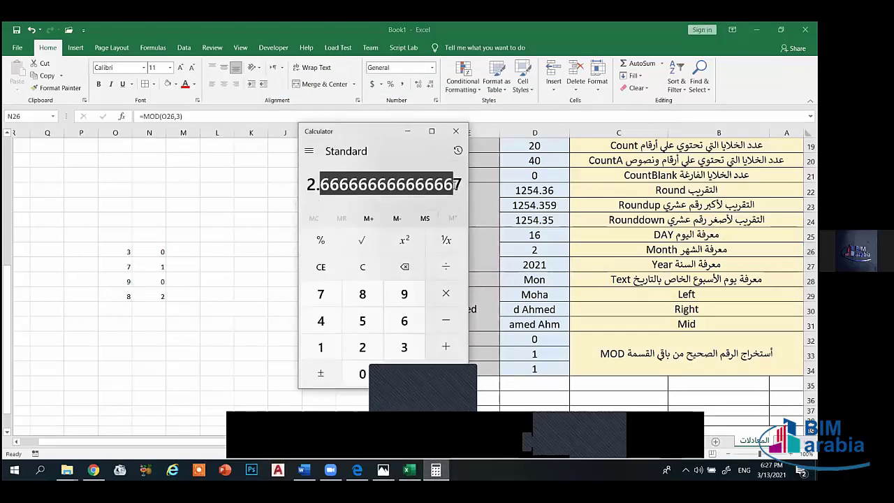
pyautogui.click(321, 267)
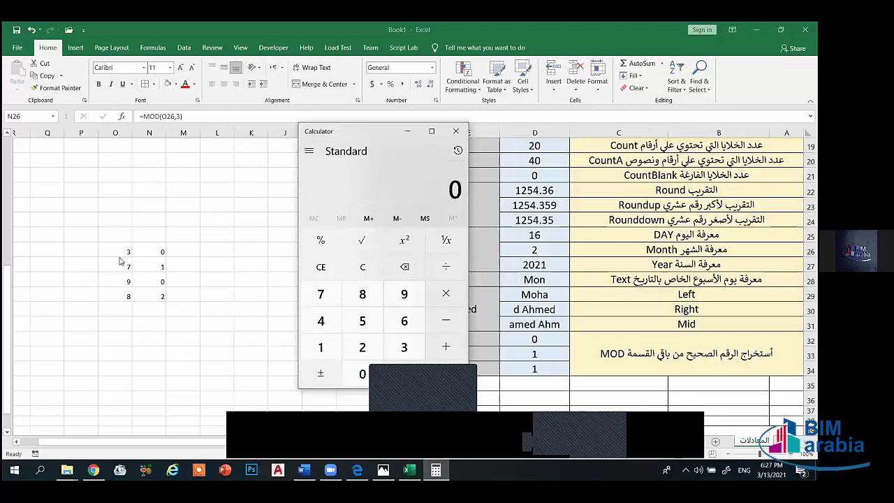
pyautogui.press('7')
pyautogui.press('/')
pyautogui.press('3')
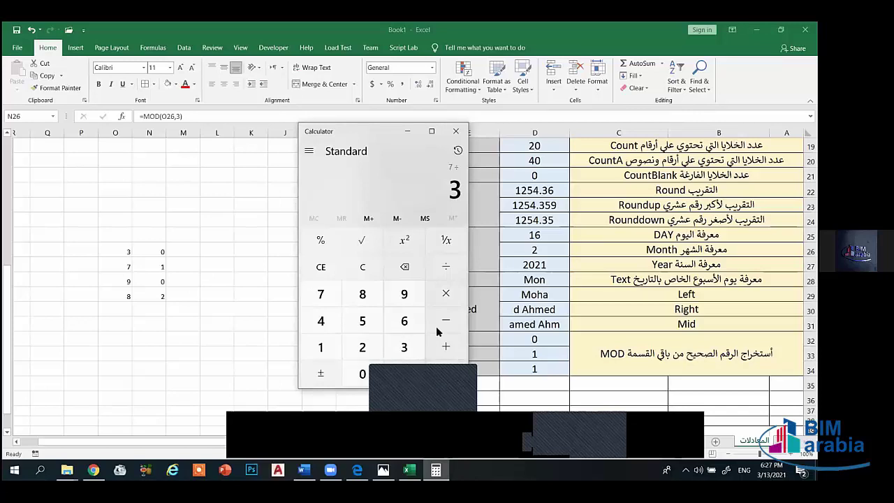
pyautogui.click(323, 184)
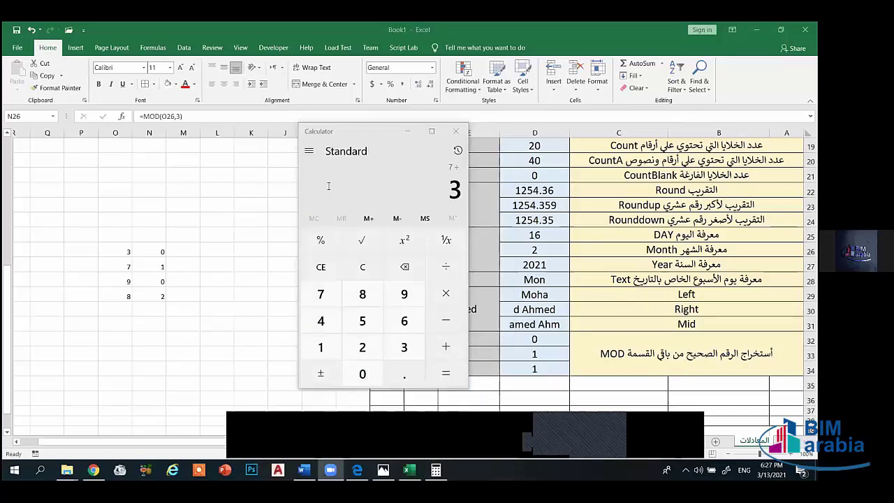
pyautogui.press('Return')
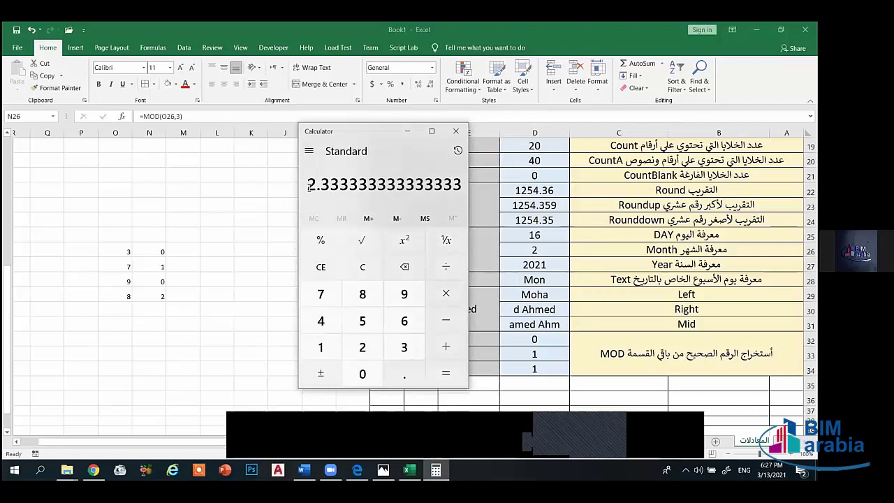
pyautogui.moveTo(308, 184); pyautogui.dragTo(317, 186)
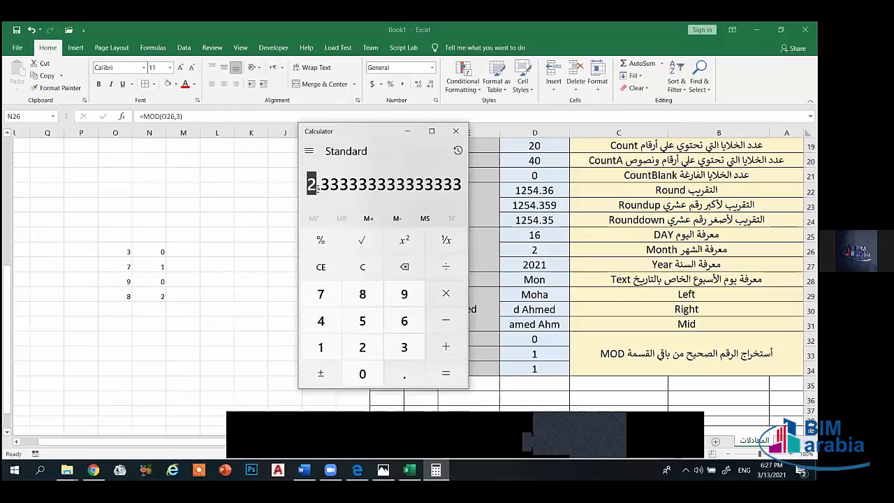
pyautogui.moveTo(317, 186); pyautogui.dragTo(325, 186)
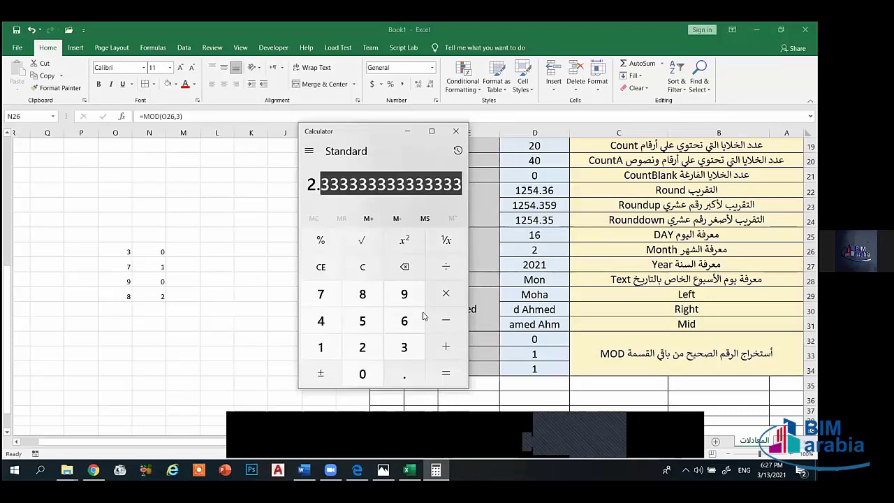
pyautogui.press('Escape')
# - Compute 8 ÷ 3, highlight its repeating decimals, and switch back to the spreadsheet
pyautogui.press('-')
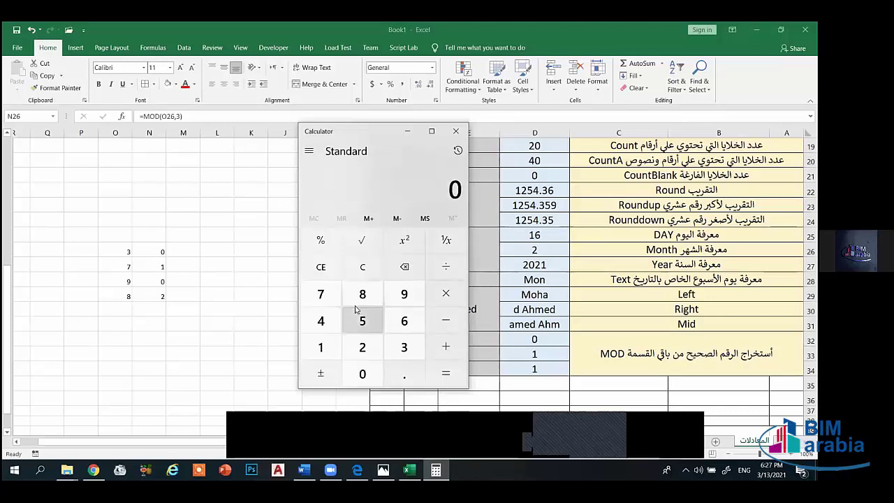
pyautogui.click(357, 294)
pyautogui.press('/')
pyautogui.press('3')
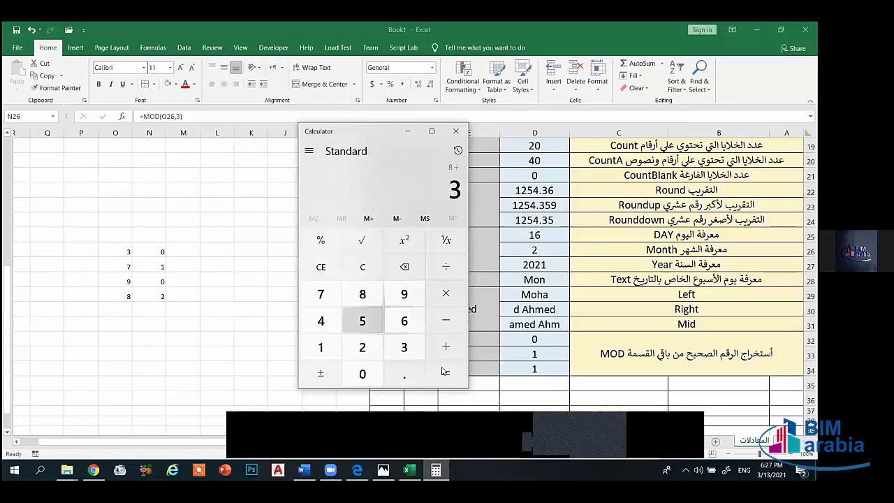
pyautogui.press('Return')
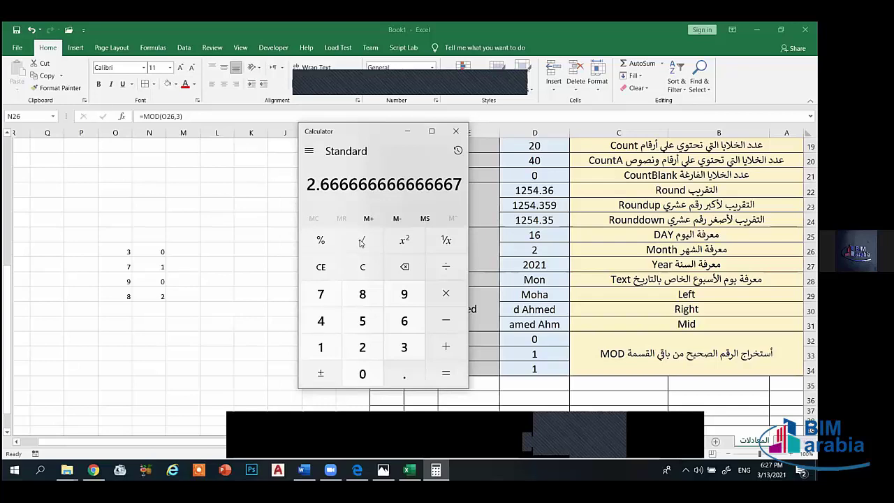
pyautogui.moveTo(324, 183); pyautogui.dragTo(340, 185)
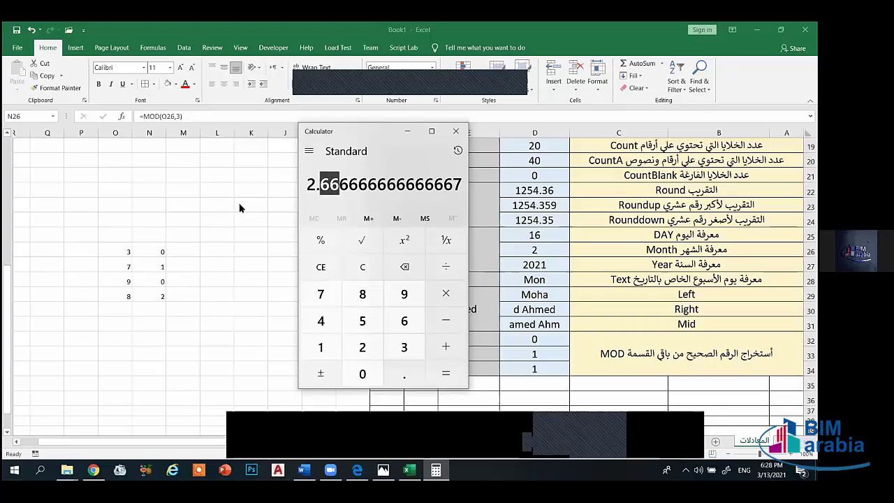
pyautogui.hotkey('alt', 'Tab')
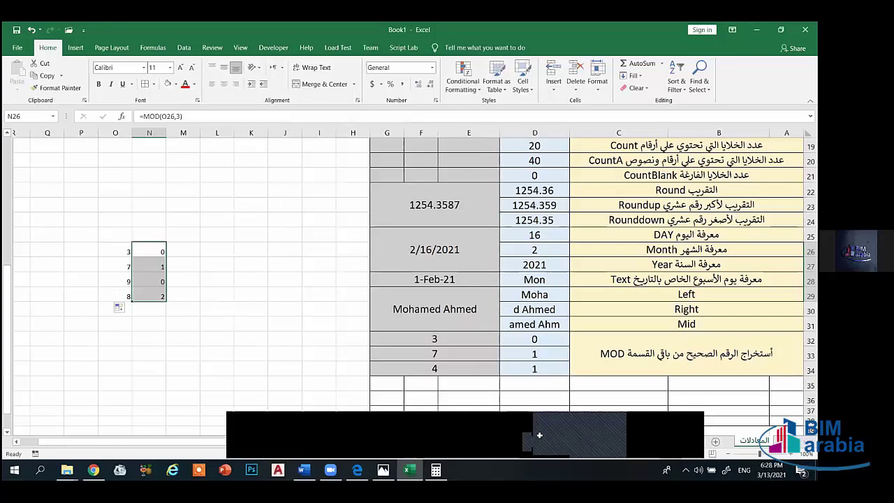
# - Delete the scratch values in N26:O29, then inspect the =MOD(E33,3) formula in D33
pyautogui.click(143, 312)
pyautogui.moveTo(126, 269); pyautogui.dragTo(112, 252)
pyautogui.press('BackSpace')
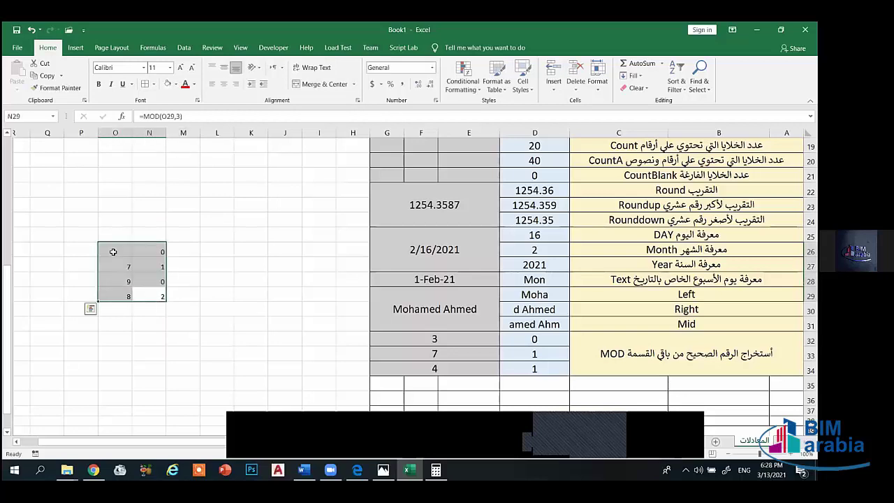
pyautogui.press('Delete')
pyautogui.click(160, 356)
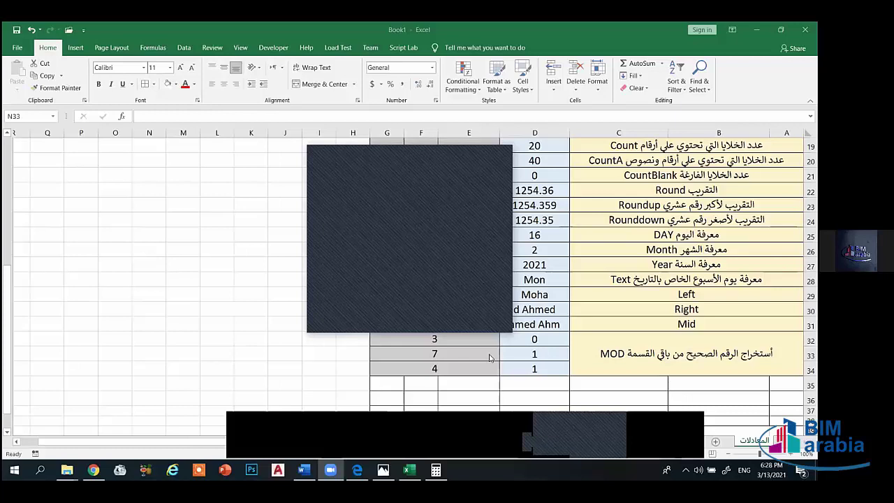
pyautogui.click(529, 356)
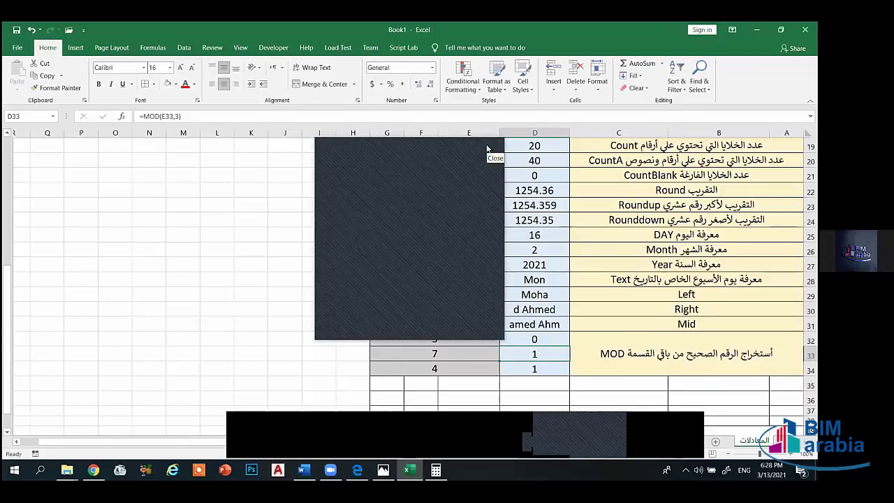
pyautogui.click(487, 148)
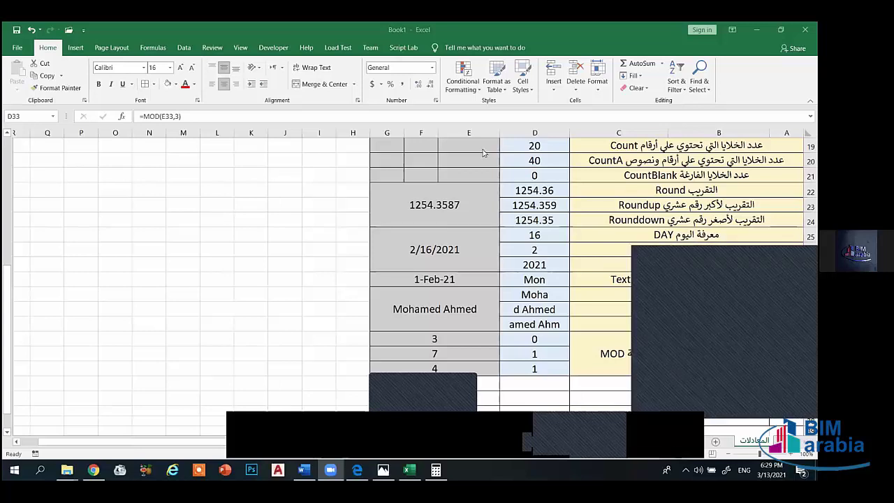
pyautogui.click(142, 282)
pyautogui.click(114, 278)
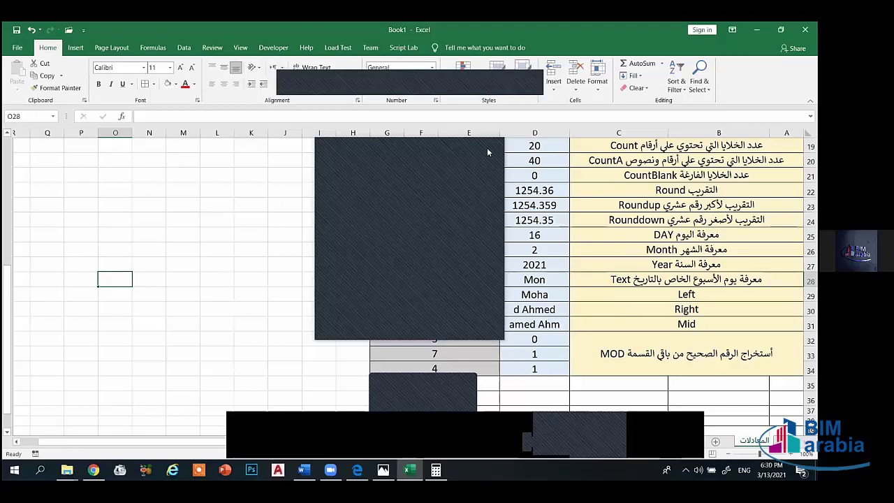
# - Enter the test formula =MOD(E32,3) in N29 and recheck its result of 0
pyautogui.click(450, 338)
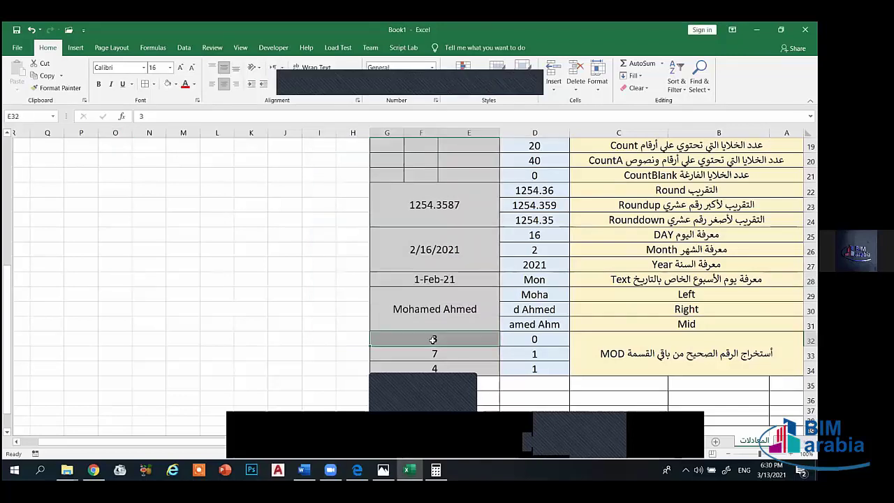
pyautogui.click(160, 297)
pyautogui.write('=')
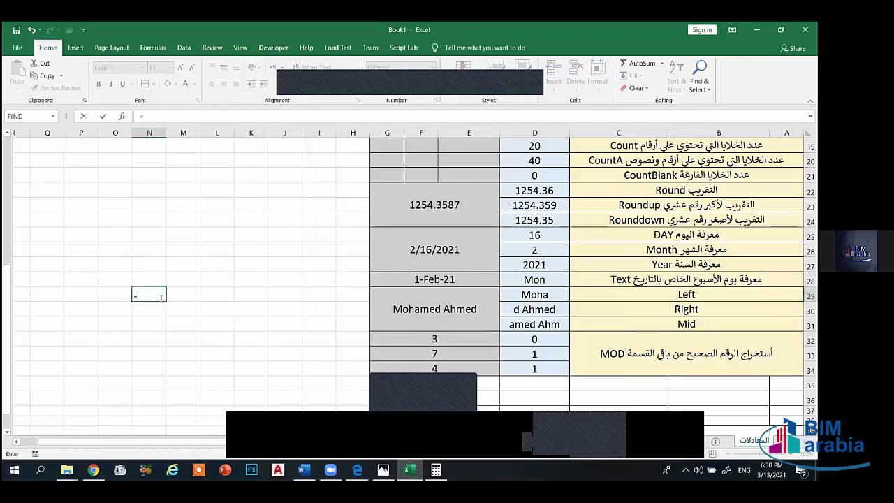
pyautogui.write('mod')
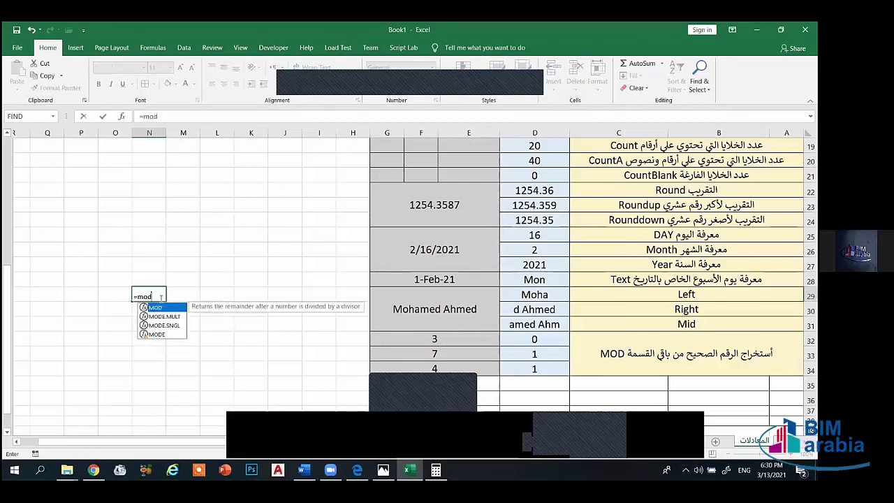
pyautogui.write('(')
pyautogui.click(412, 348)
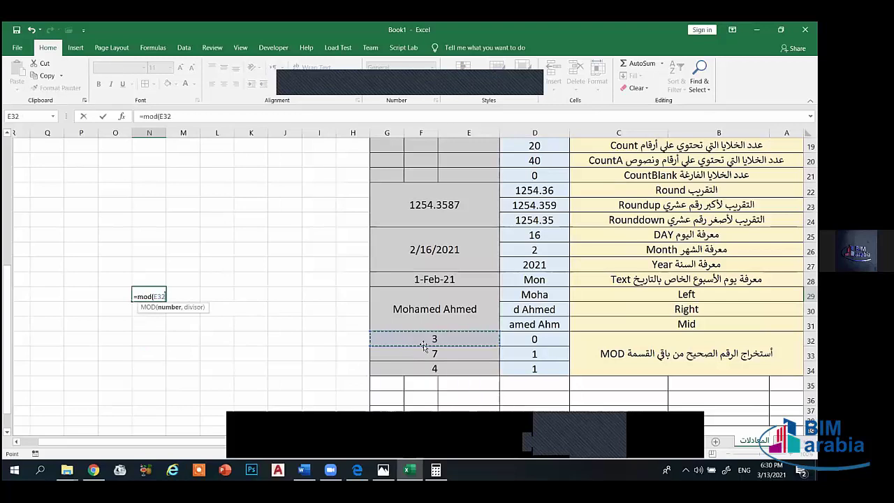
pyautogui.write(',')
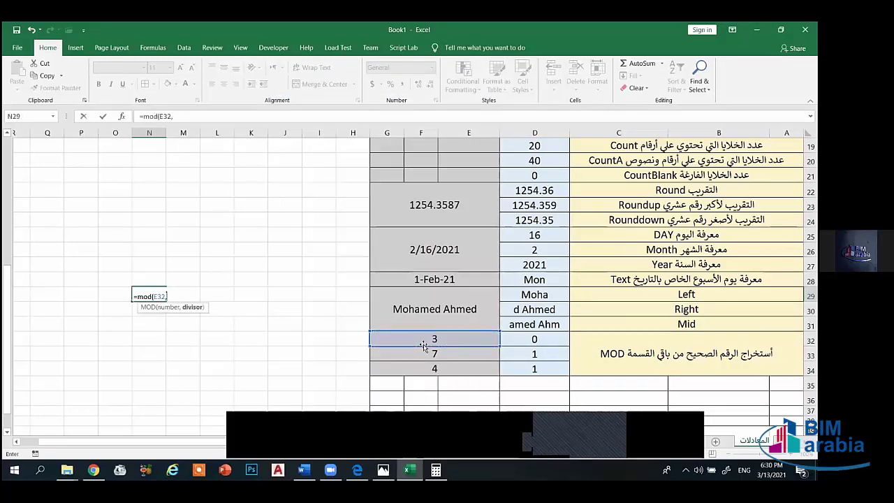
pyautogui.write('3')
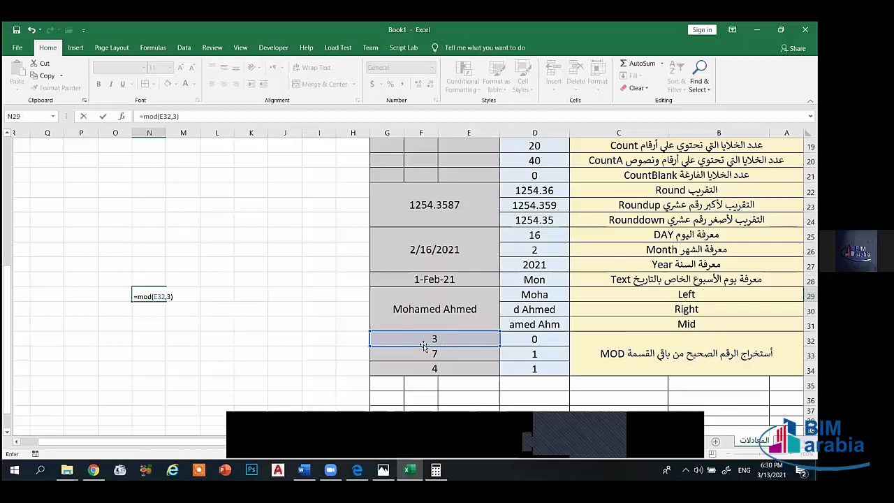
pyautogui.press('Return')
pyautogui.click(155, 295)
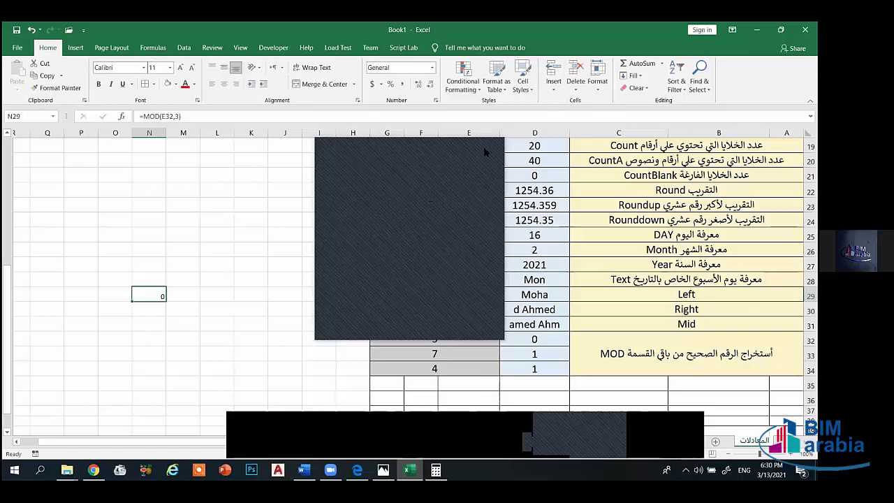
pyautogui.click(160, 308)
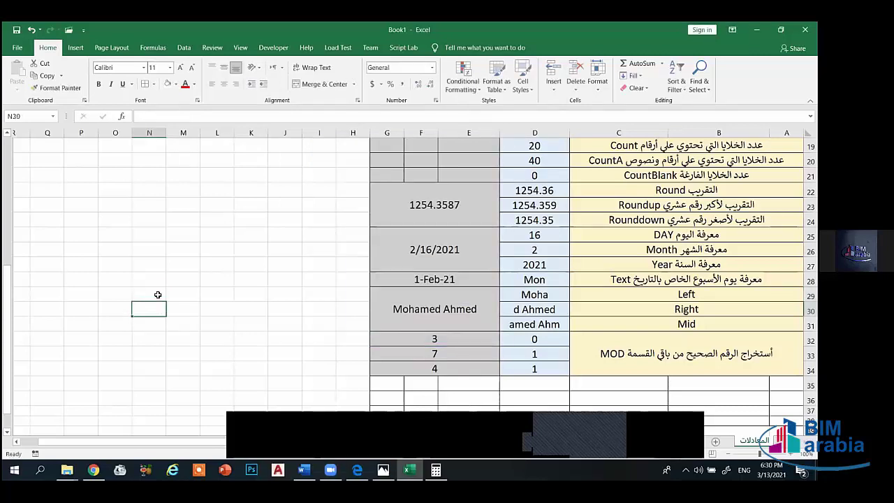
pyautogui.click(158, 295)
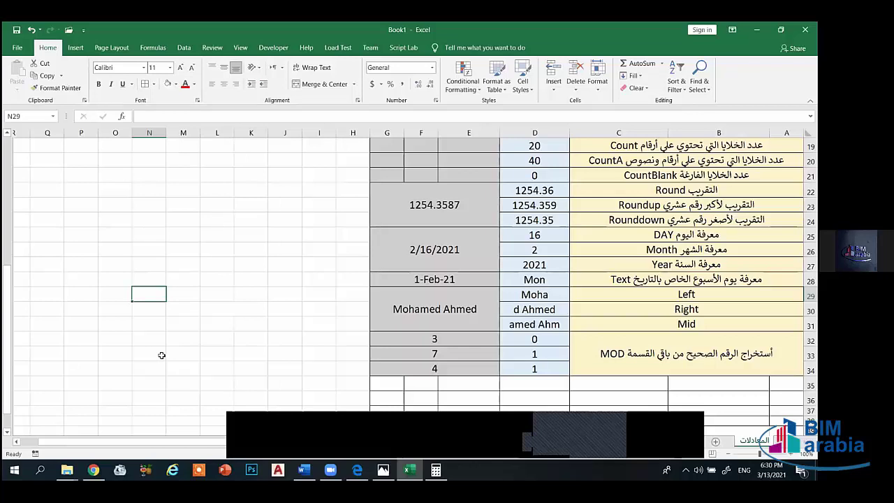
# - Close the old Calculator window and launch a fresh Calculator from Windows search
pyautogui.click(436, 469)
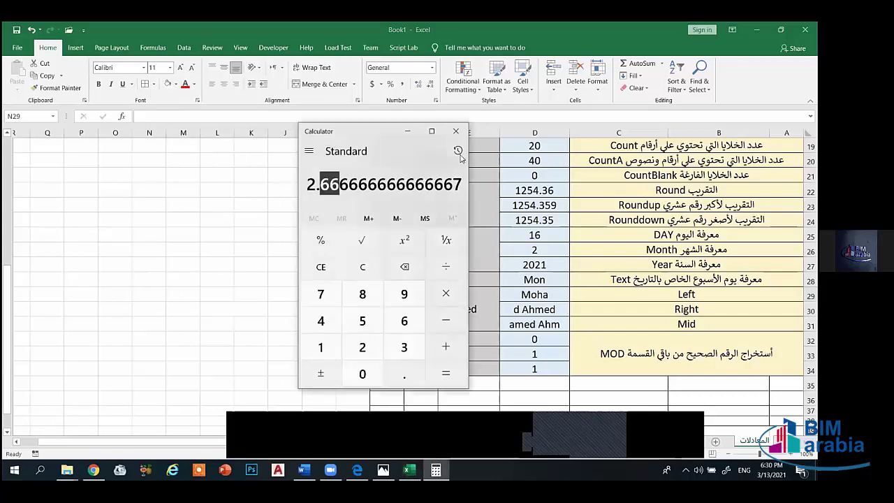
pyautogui.click(456, 132)
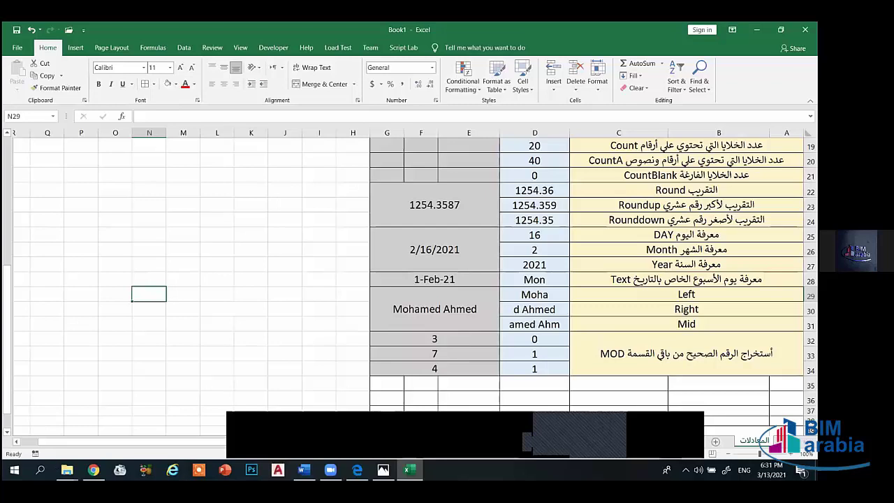
pyautogui.click(40, 469)
pyautogui.write('ca')
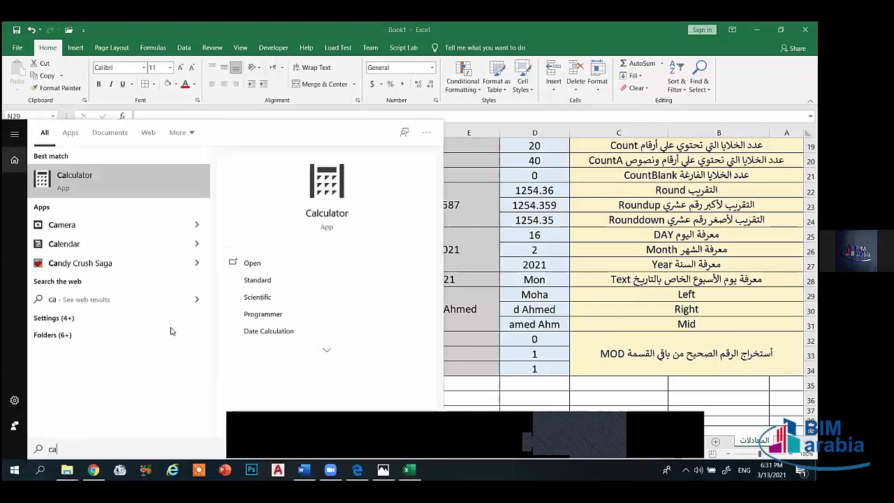
pyautogui.click(124, 180)
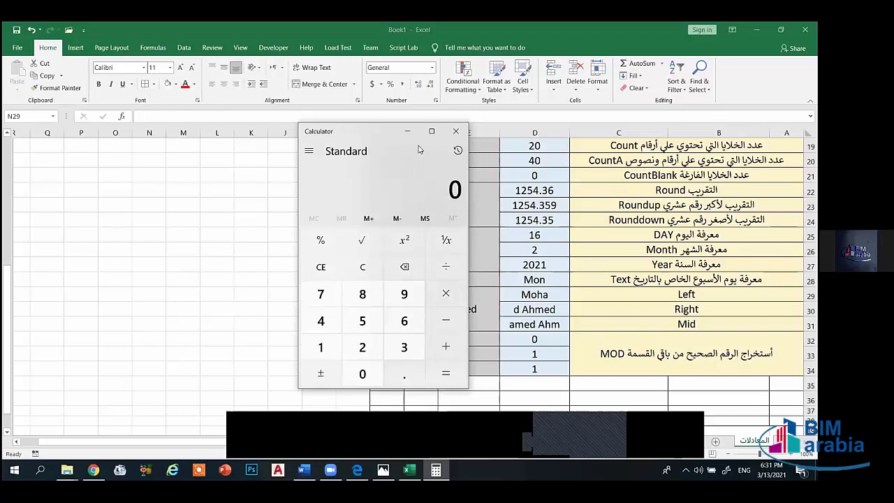
# - Calculate 8 ÷ 3 and highlight the leading digits of the result
pyautogui.click(362, 294)
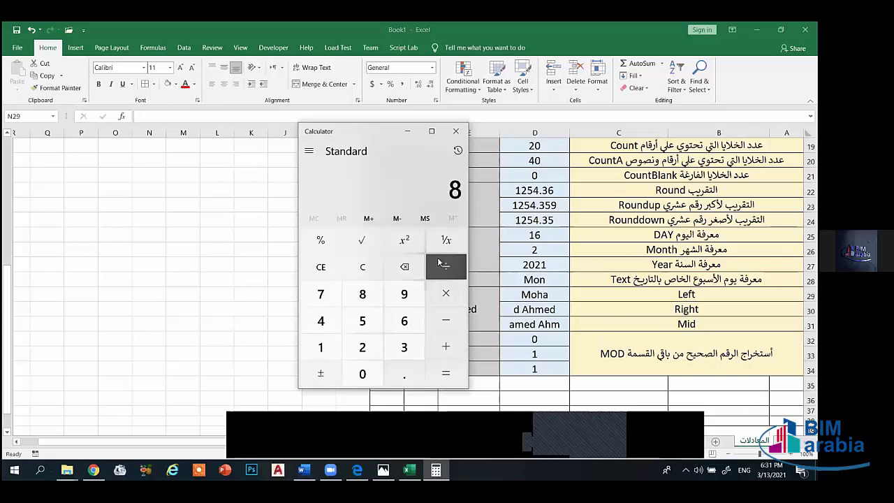
pyautogui.click(440, 263)
pyautogui.click(403, 347)
pyautogui.click(447, 373)
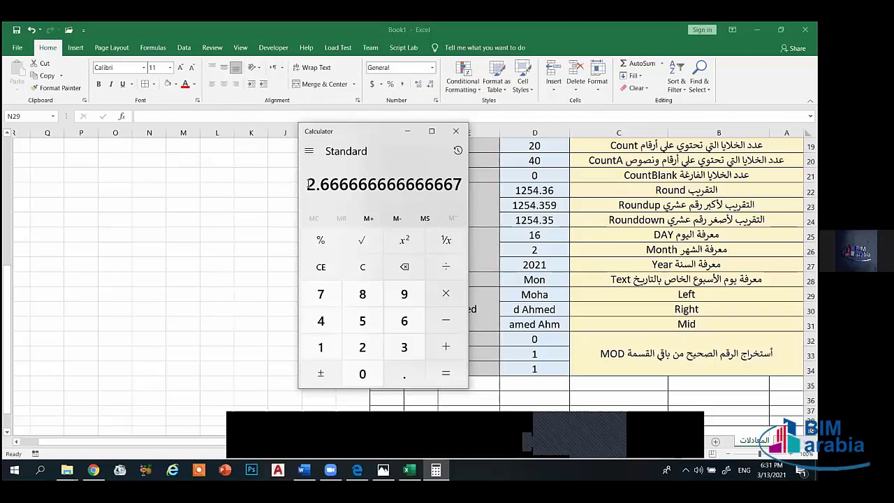
pyautogui.moveTo(307, 183)
pyautogui.mouseDown()
pyautogui.moveTo(341, 184)
pyautogui.moveTo(315, 184)
pyautogui.mouseUp()
pyautogui.click(306, 184)
# - Calculate 7 ÷ 3, highlight the whole part 2 and fraction .333…, then close Calculator
pyautogui.press('1')
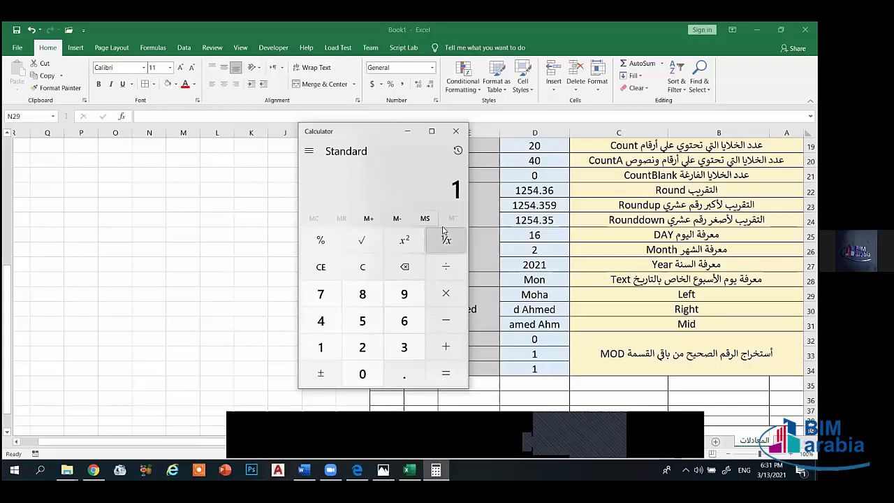
pyautogui.click(460, 325)
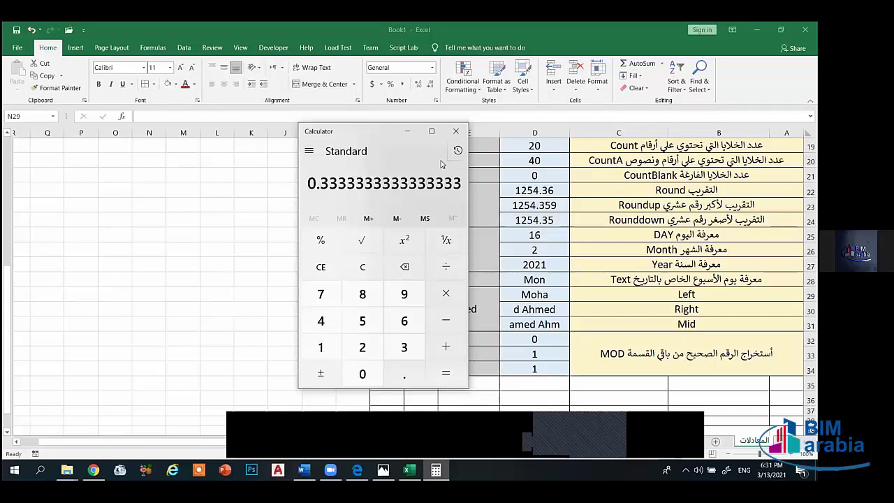
pyautogui.doubleClick(428, 180)
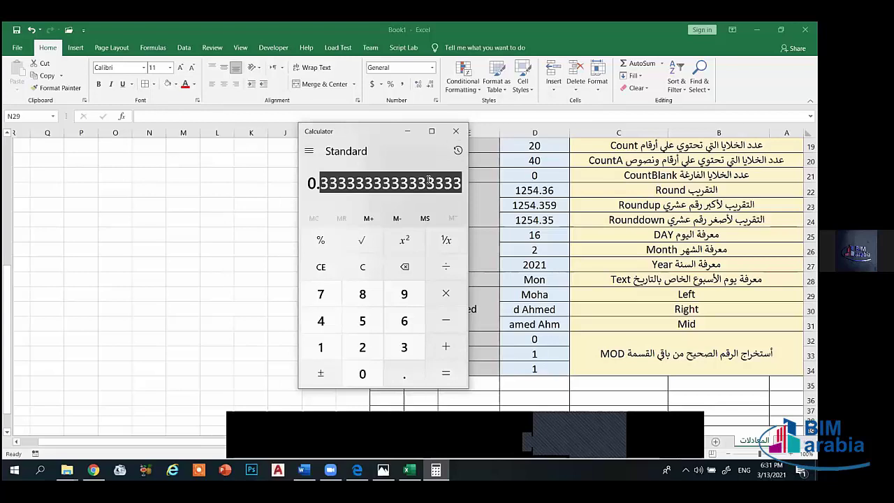
pyautogui.press('7')
pyautogui.press('/')
pyautogui.press('3')
pyautogui.press('Return')
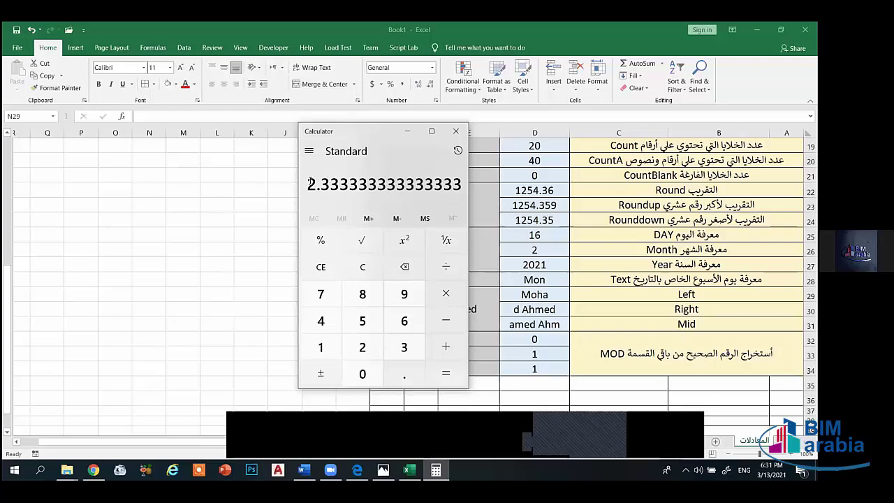
pyautogui.moveTo(310, 181); pyautogui.dragTo(316, 184)
pyautogui.doubleClick(400, 183)
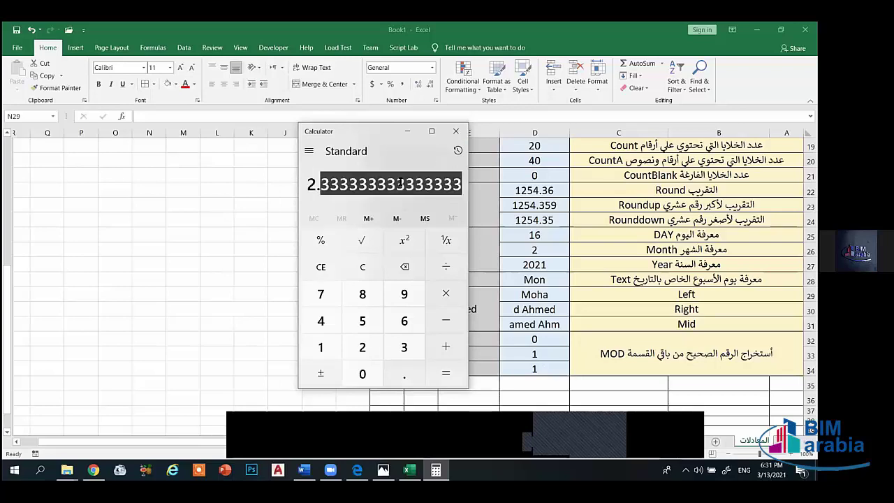
pyautogui.click(456, 131)
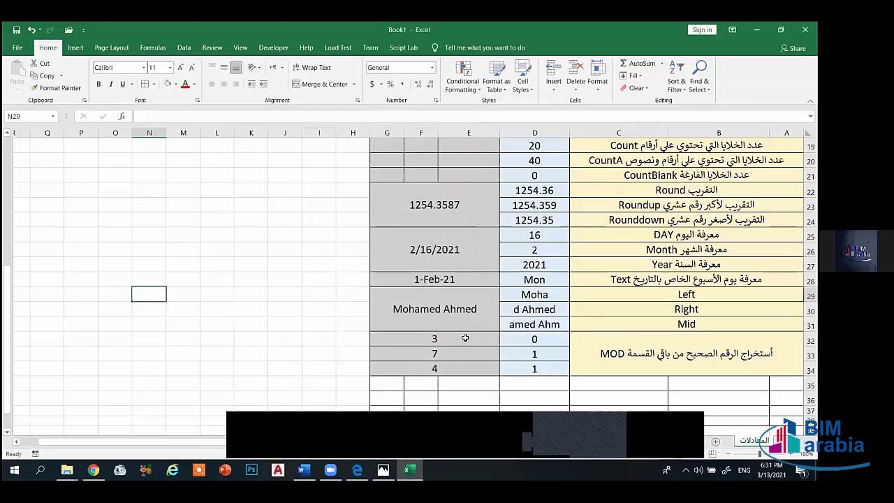
# - Clear the old MOD results from D32:D34
pyautogui.click(460, 342)
pyautogui.click(456, 351)
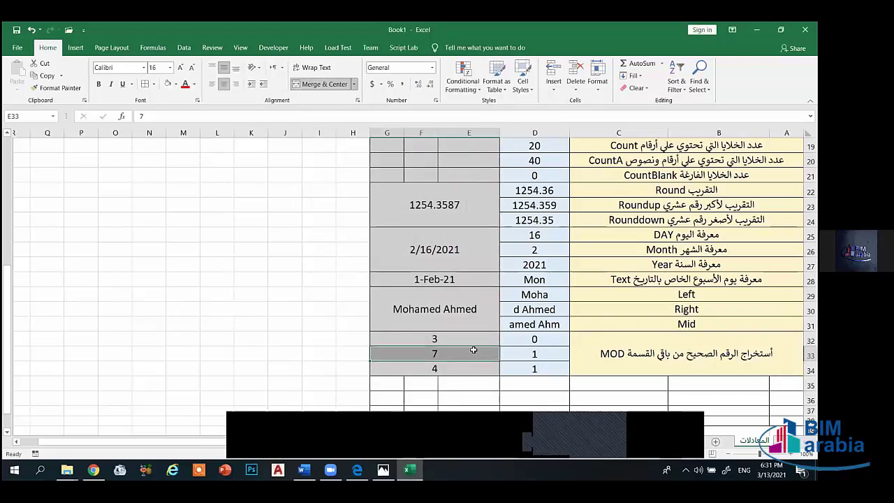
pyautogui.click(454, 339)
pyautogui.doubleClick(454, 340)
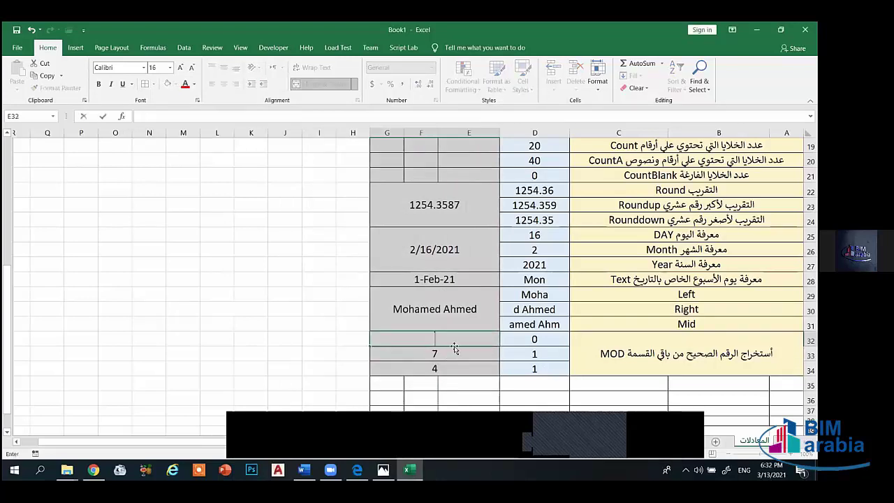
pyautogui.moveTo(522, 343); pyautogui.dragTo(534, 368)
pyautogui.press('Delete')
pyautogui.click(529, 354)
pyautogui.press('Escape')
pyautogui.press('Delete')
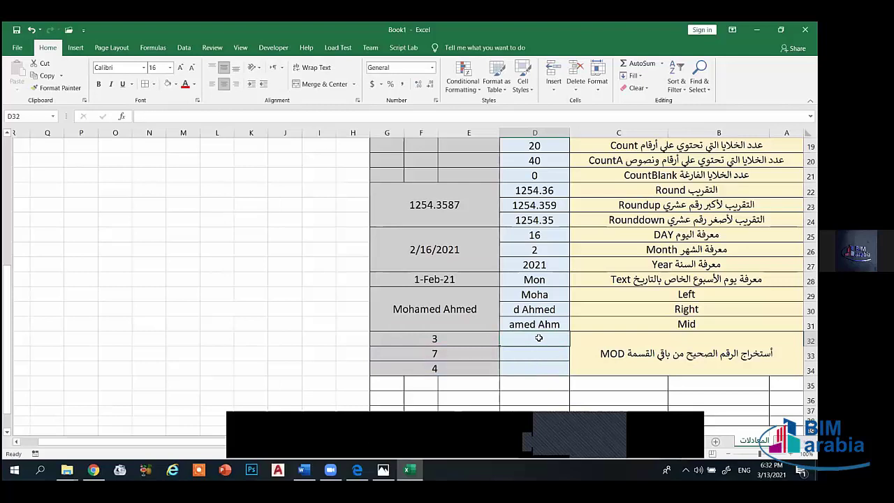
# - Enter =MOD(E32,3) in D32 and fill it down to D34
pyautogui.write('=mod')
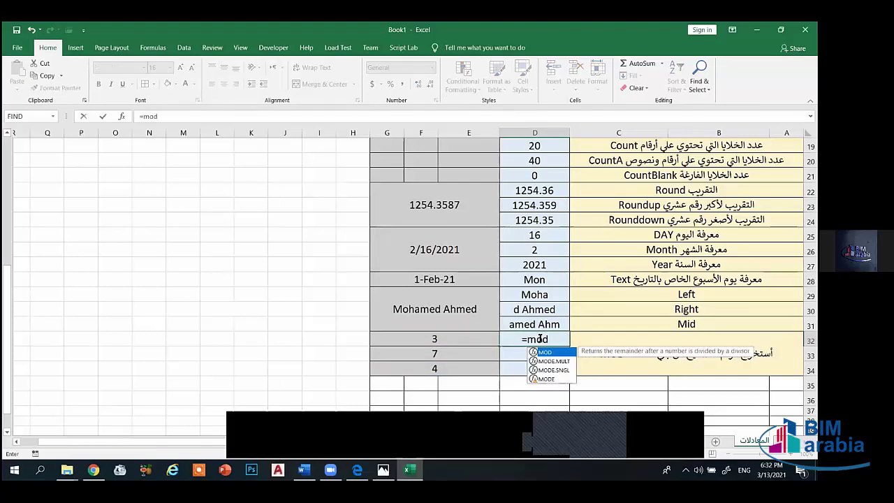
pyautogui.write('(')
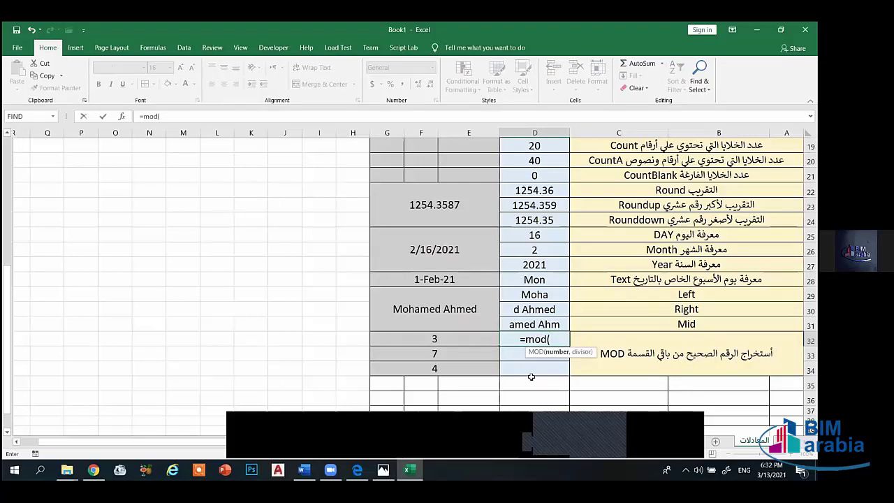
pyautogui.click(459, 338)
pyautogui.write(',')
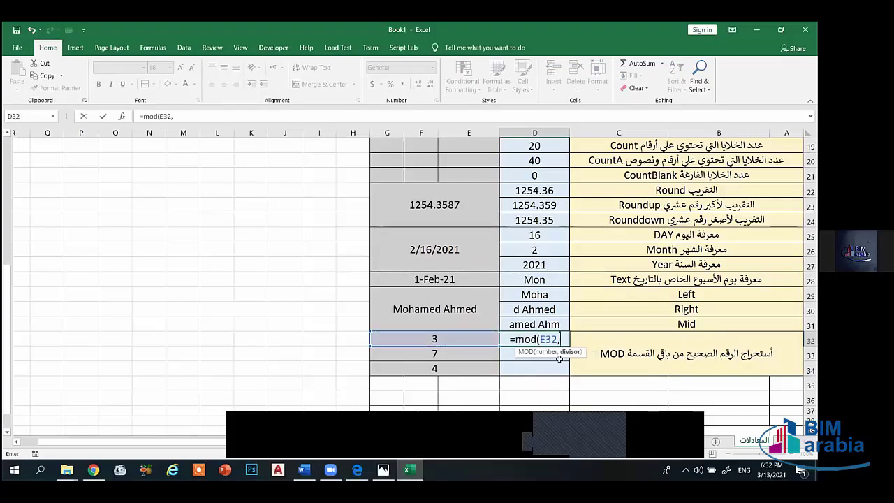
pyautogui.write('3)')
pyautogui.press('Return')
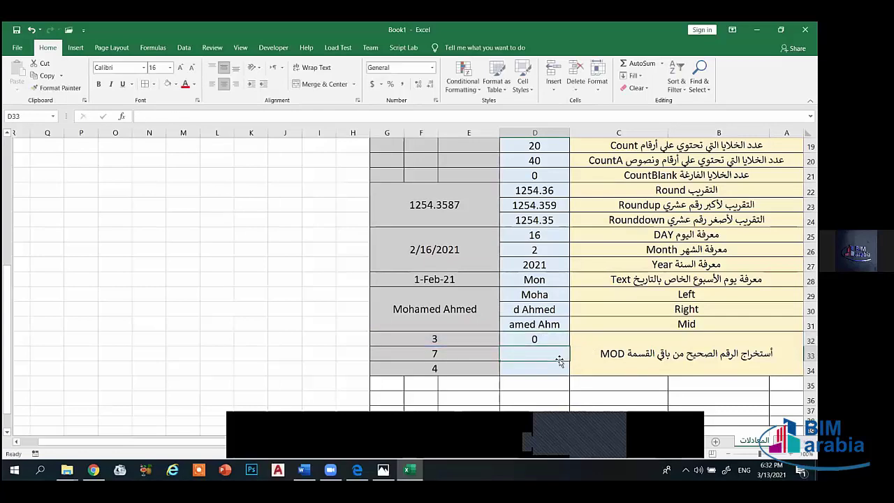
pyautogui.click(532, 339)
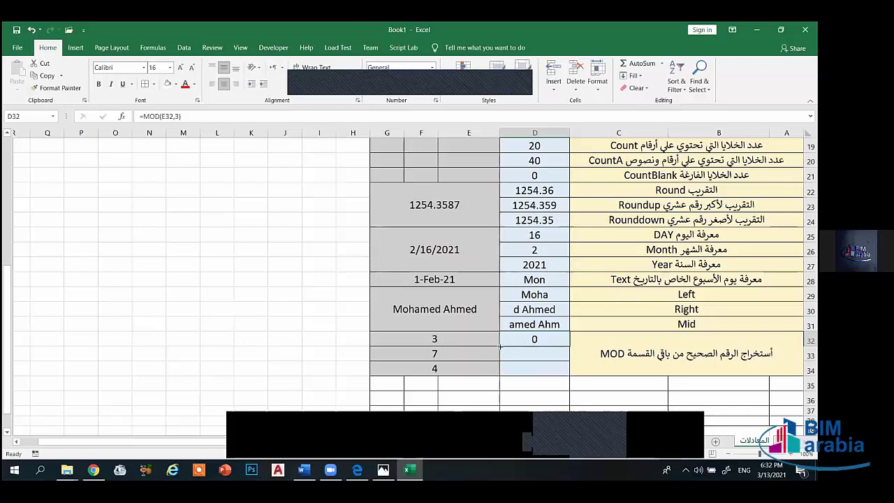
pyautogui.moveTo(500, 345); pyautogui.dragTo(504, 371)
pyautogui.click(526, 355)
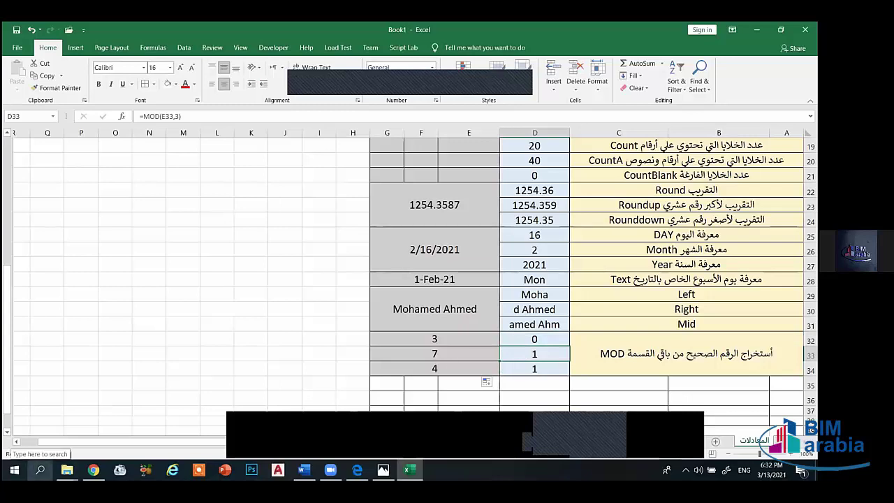
pyautogui.click(40, 470)
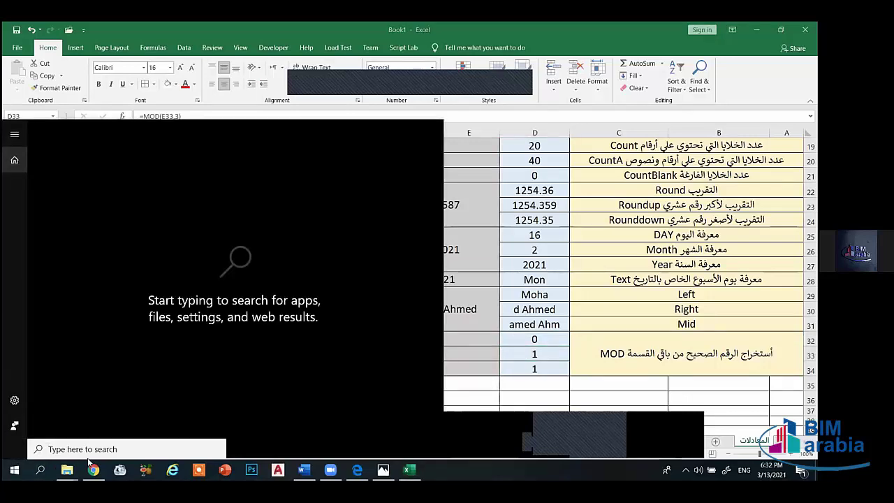
pyautogui.click(520, 340)
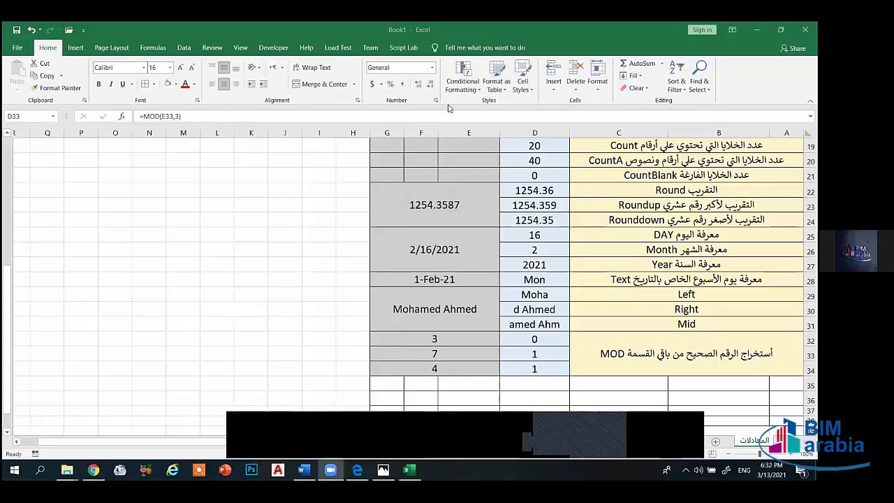
pyautogui.click(525, 353)
# - Compute 8/3 in Calculator, marking the whole part 2, then close Calculator
pyautogui.click(135, 450)
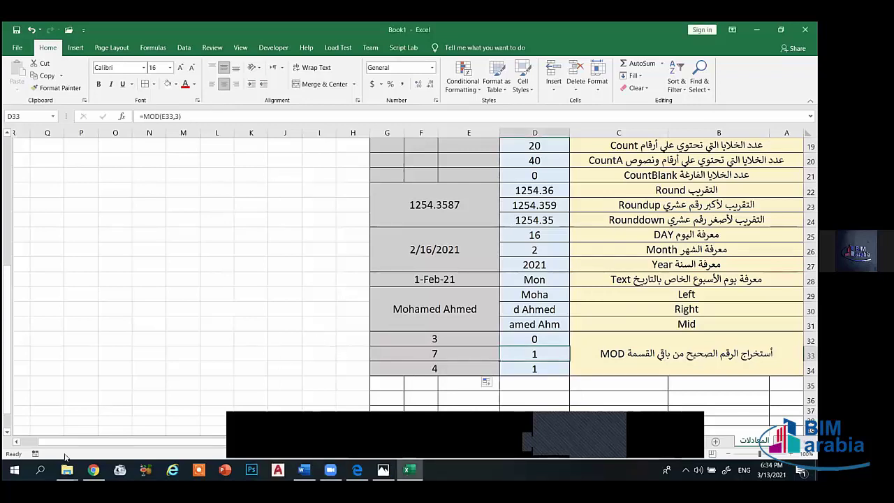
pyautogui.click(40, 469)
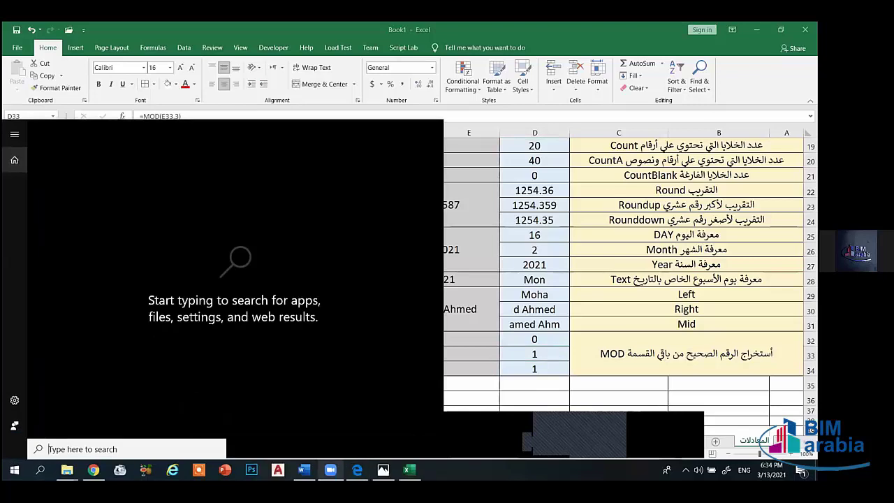
pyautogui.write('cal')
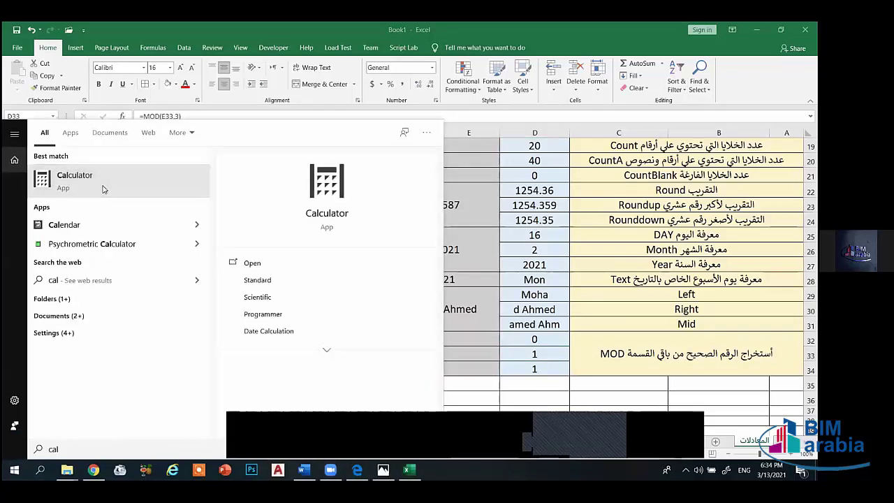
pyautogui.click(102, 188)
pyautogui.write('8')
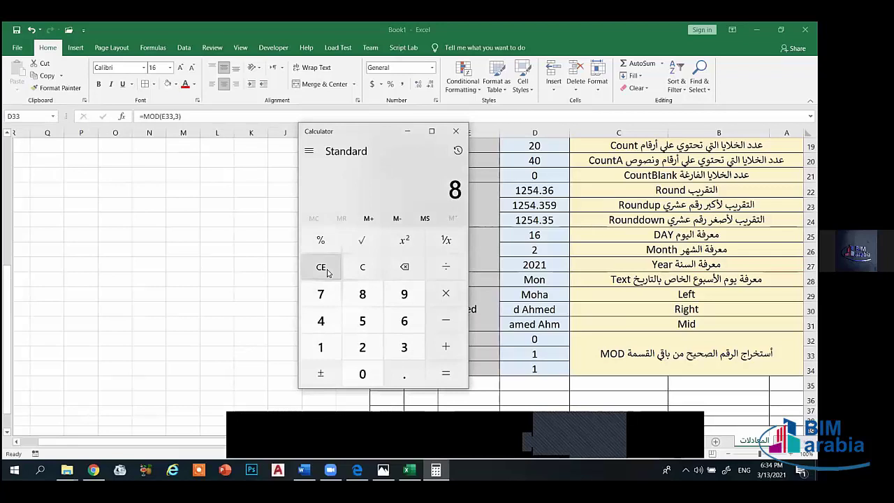
pyautogui.write('/3')
pyautogui.press('Return')
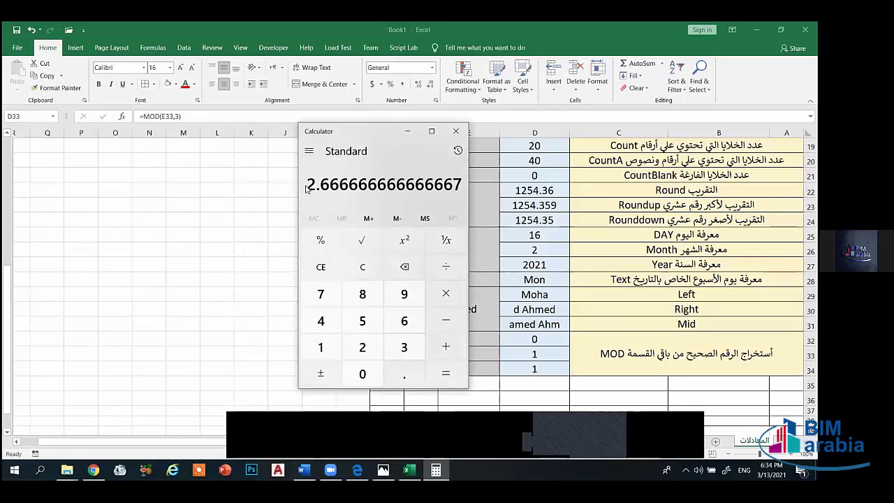
pyautogui.moveTo(309, 183); pyautogui.dragTo(316, 184)
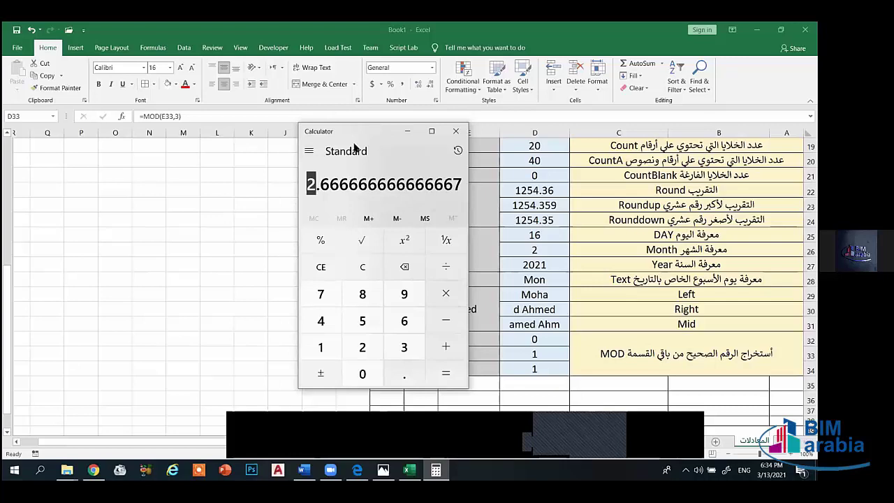
pyautogui.click(456, 131)
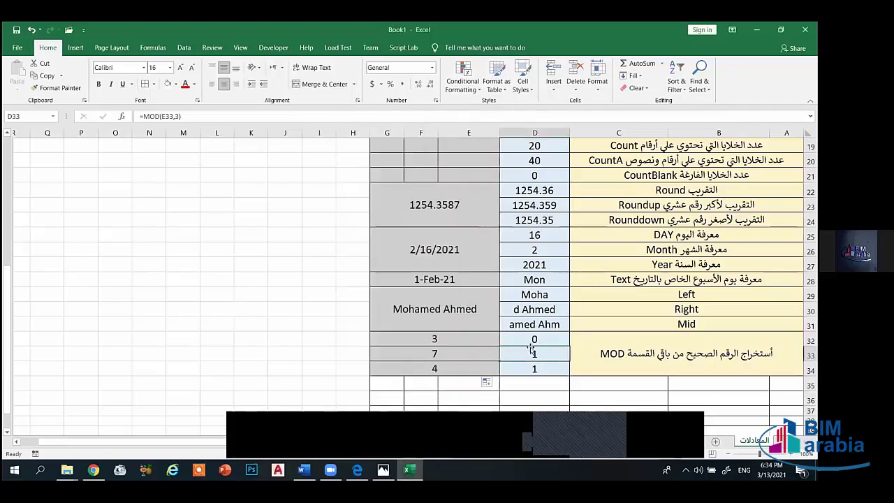
# - Select empty cell K35 and scroll back up the sheet
pyautogui.click(255, 383)
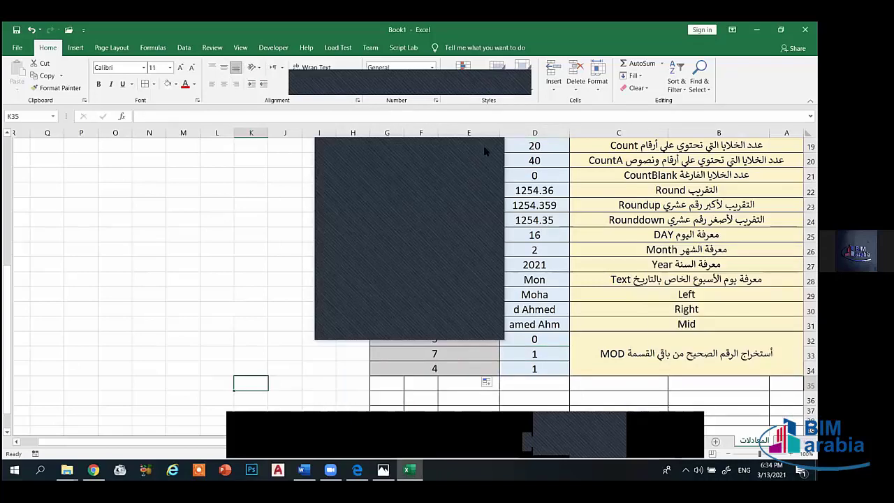
pyautogui.scroll(2, 509, 312)
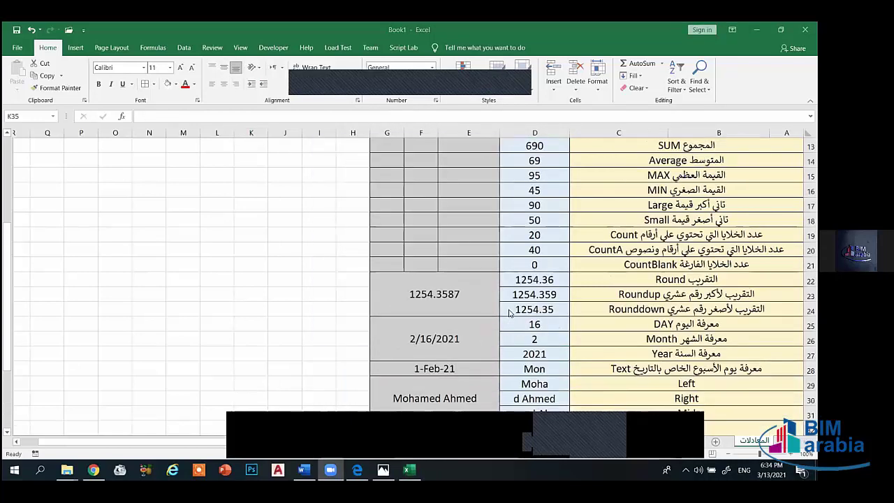
pyautogui.scroll(2, 510, 312)
pyautogui.scroll(-5, 664, 339)
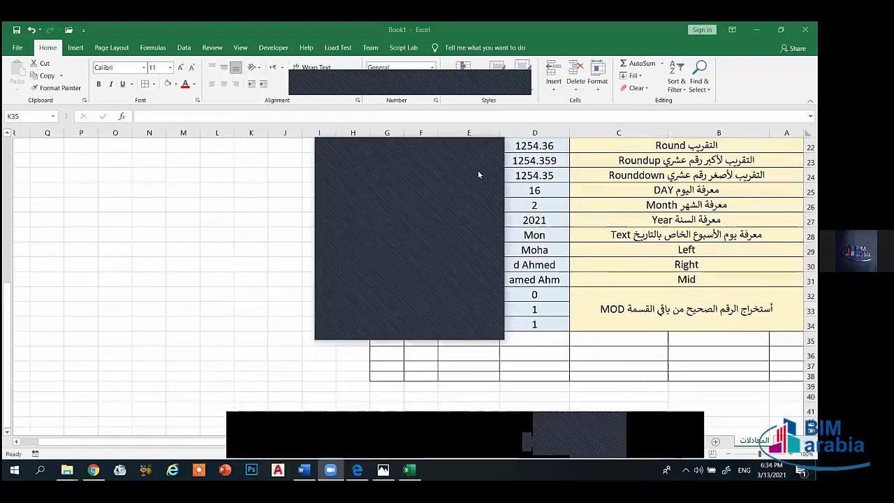
pyautogui.scroll(5, 504, 183)
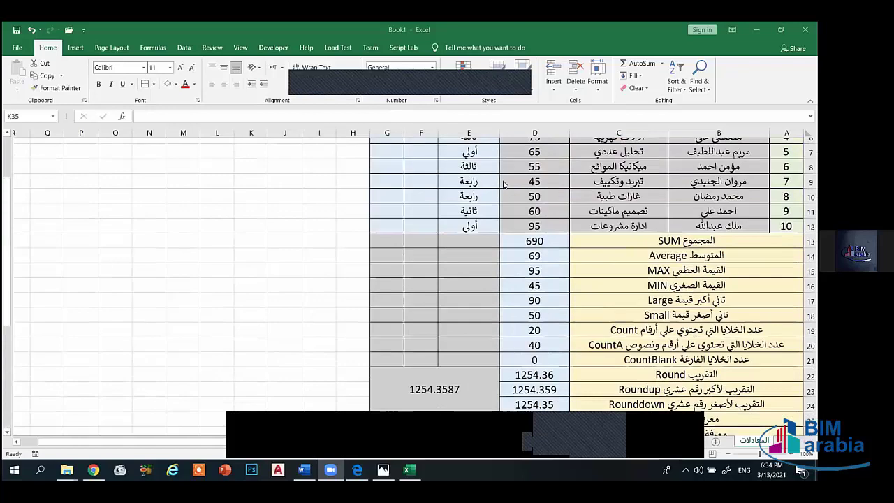
pyautogui.scroll(2, 504, 183)
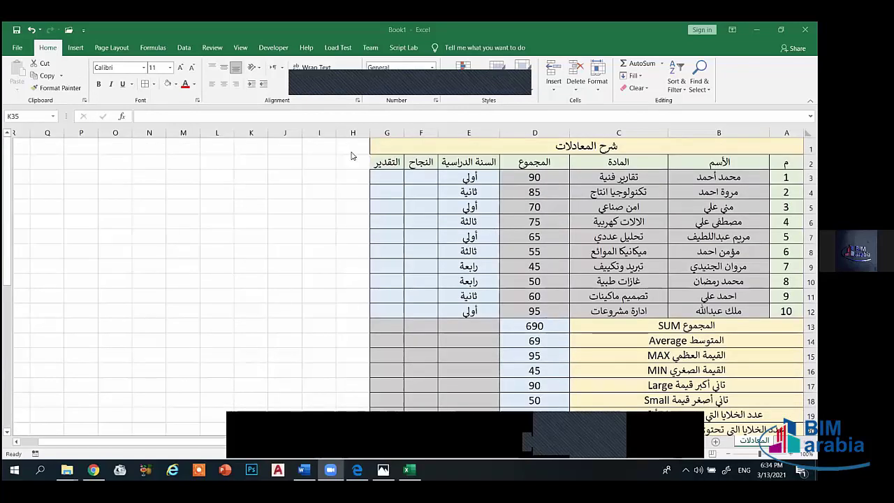
# - Add cell borders to the new header cells H2:I2 and the cells H3:I12 below
pyautogui.moveTo(354, 164); pyautogui.dragTo(323, 312)
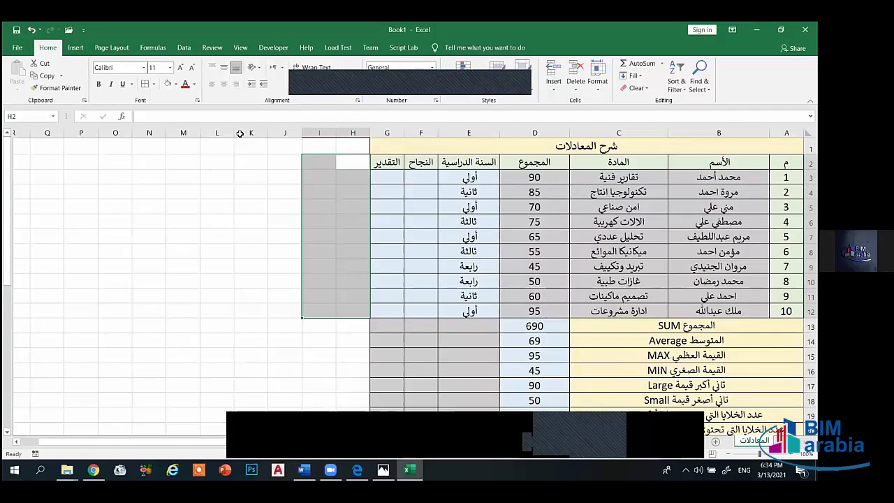
pyautogui.click(343, 161)
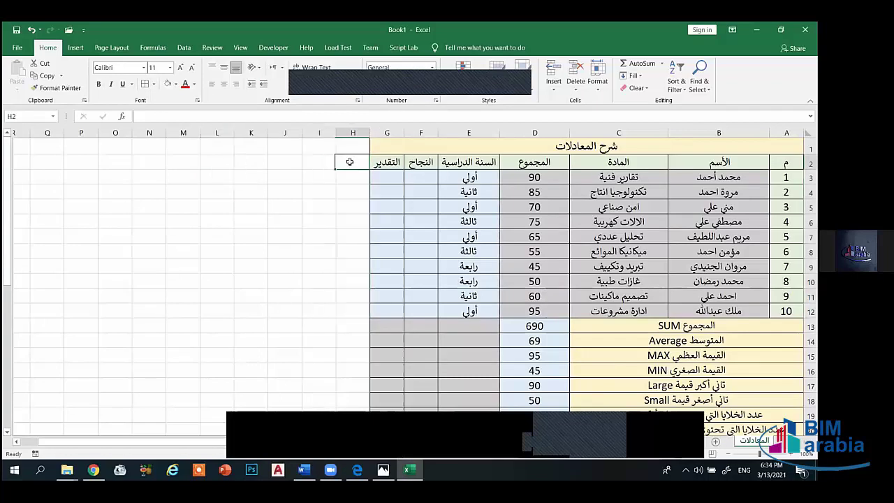
pyautogui.moveTo(343, 161); pyautogui.dragTo(318, 163)
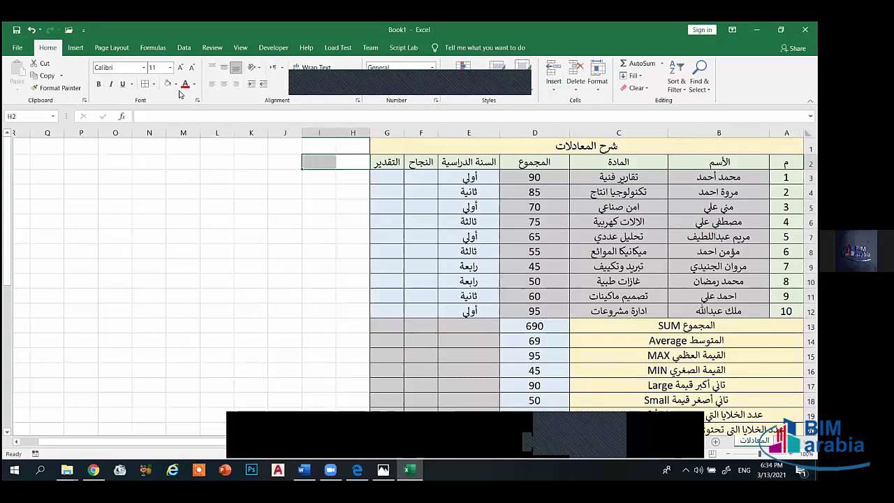
pyautogui.click(148, 87)
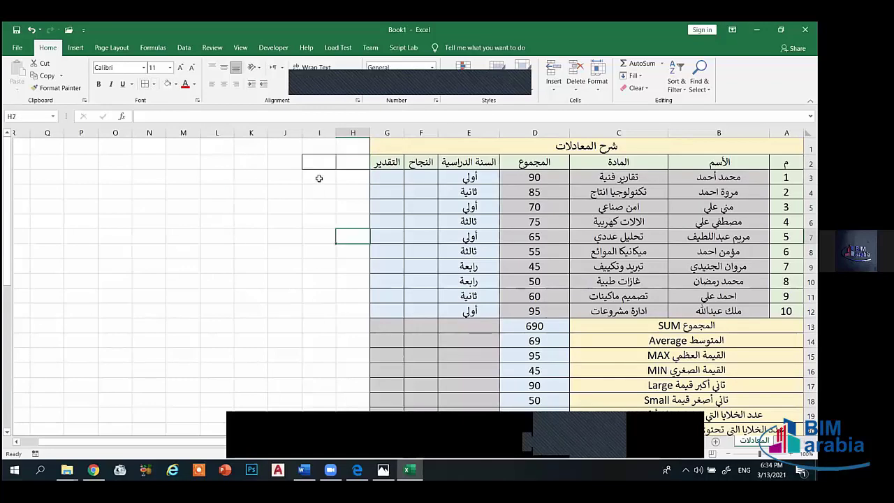
pyautogui.moveTo(319, 177); pyautogui.dragTo(354, 315)
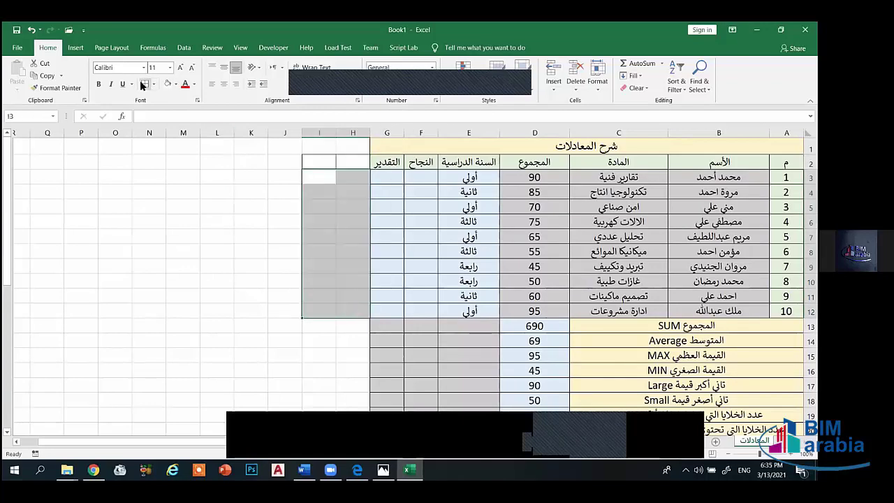
pyautogui.click(148, 87)
# - Select the title row from I1 across to A1
pyautogui.moveTo(333, 333); pyautogui.dragTo(342, 350)
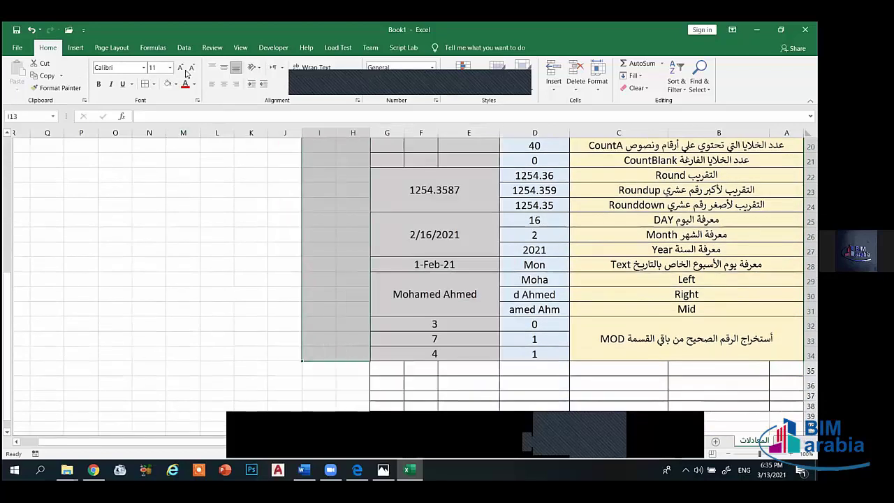
pyautogui.scroll(4, 233, 298)
pyautogui.scroll(3, 232, 298)
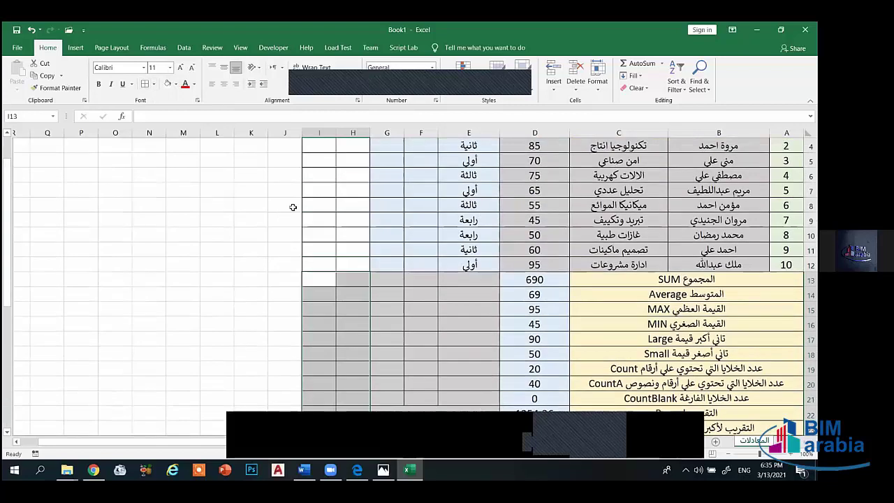
pyautogui.click(233, 298)
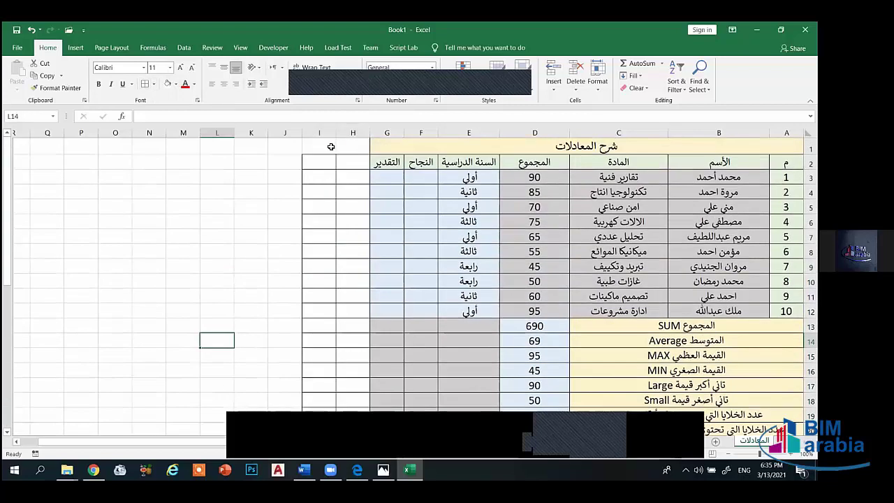
pyautogui.moveTo(331, 146); pyautogui.dragTo(786, 148)
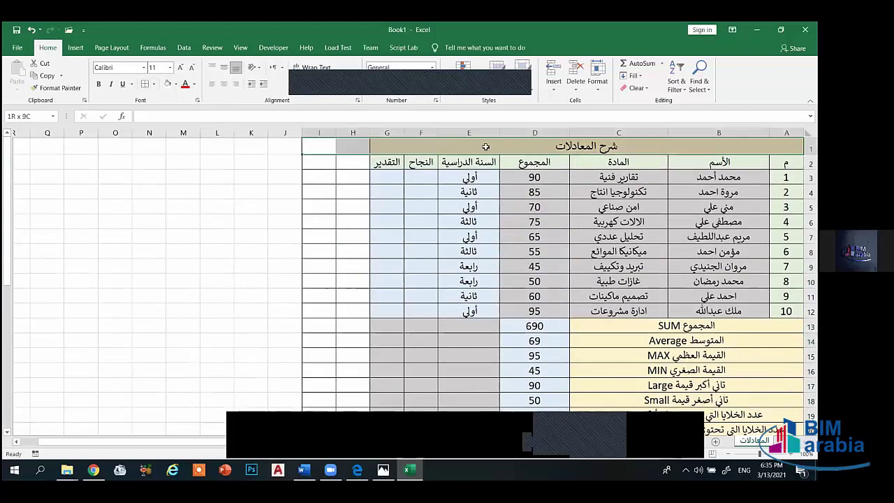
# - Middle-align, centre and merge the title across I1:A1, enlarging it to 16 point
pyautogui.click(224, 67)
pyautogui.click(224, 84)
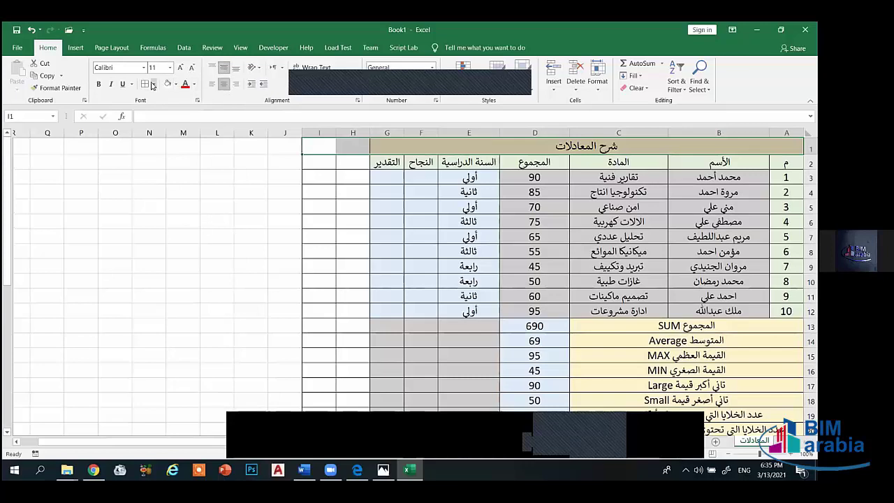
pyautogui.click(323, 84)
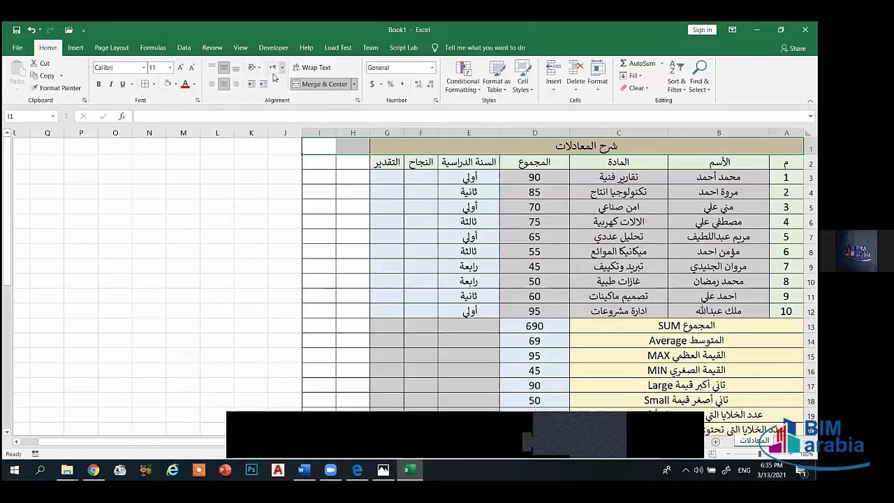
pyautogui.click(179, 68)
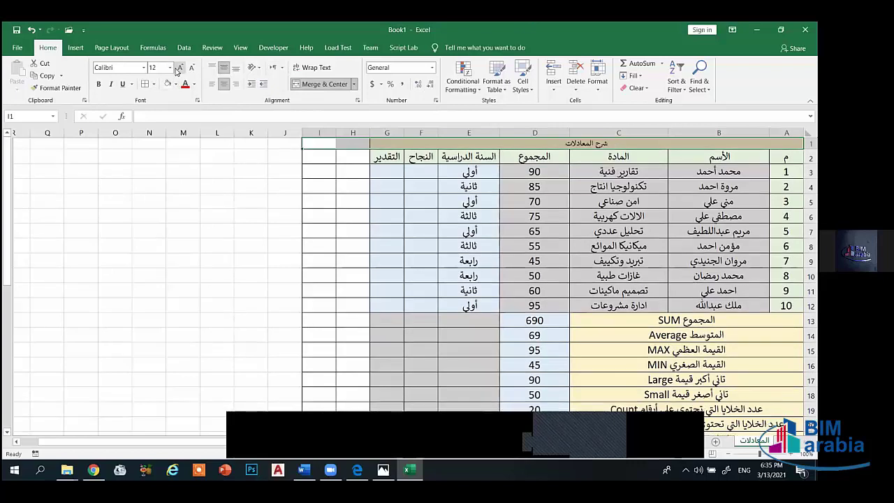
pyautogui.click(179, 68)
pyautogui.click(179, 68)
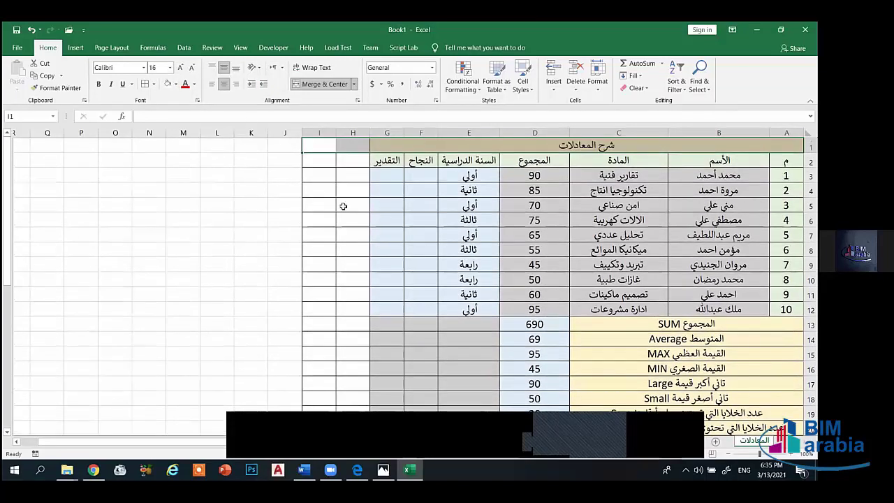
# - Select the new header cells I2:H2 together with the title row
pyautogui.moveTo(315, 165); pyautogui.dragTo(355, 155)
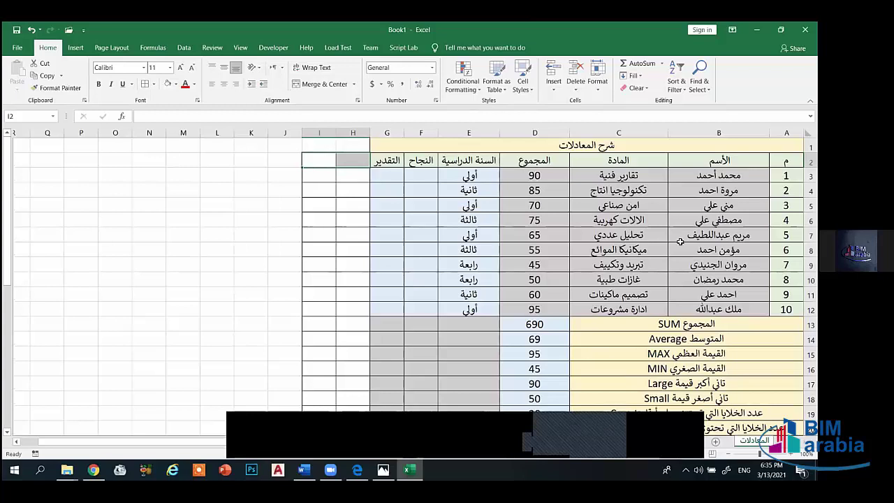
pyautogui.scroll(-10, 699, 266)
pyautogui.scroll(5, 724, 285)
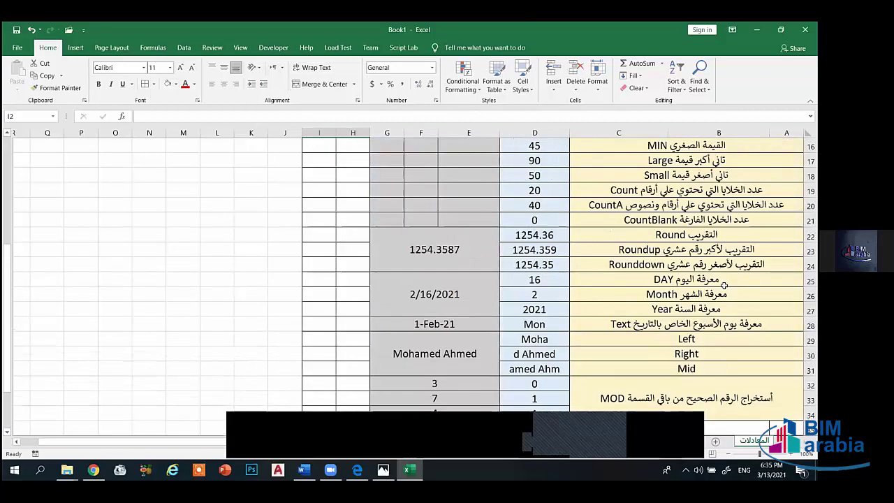
pyautogui.scroll(5, 724, 285)
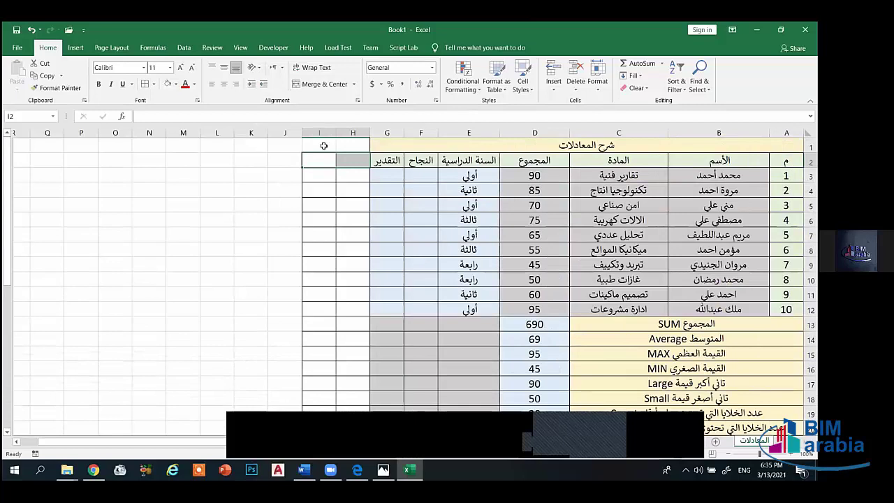
pyautogui.moveTo(324, 146); pyautogui.dragTo(350, 158)
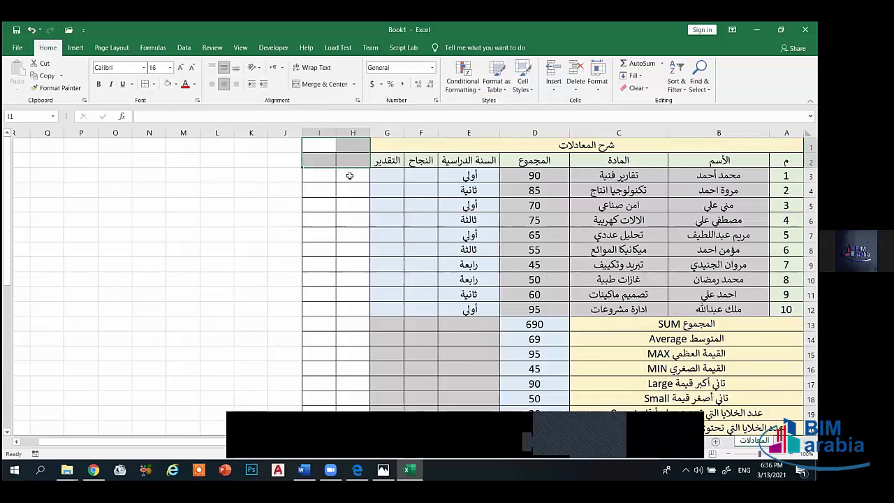
# - Give the title row I1:A1 All Borders and merge-and-centre it again
pyautogui.click(344, 187)
pyautogui.moveTo(311, 148); pyautogui.dragTo(523, 144)
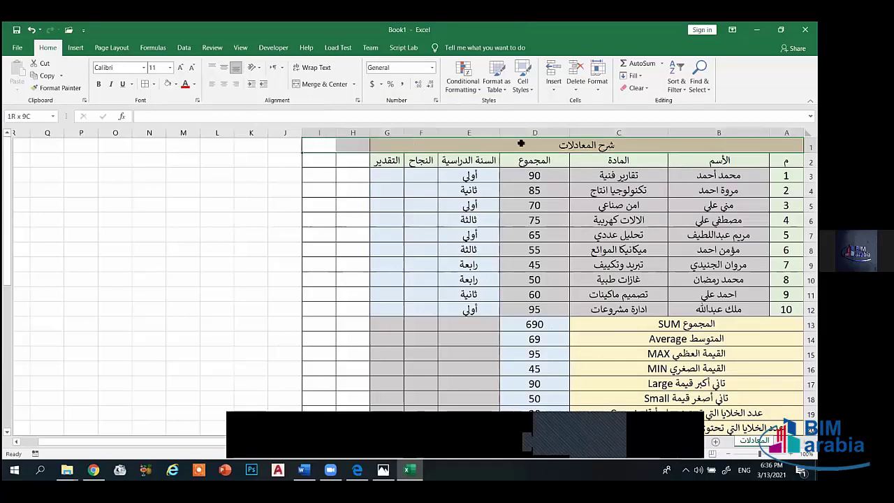
pyautogui.click(154, 84)
pyautogui.click(185, 179)
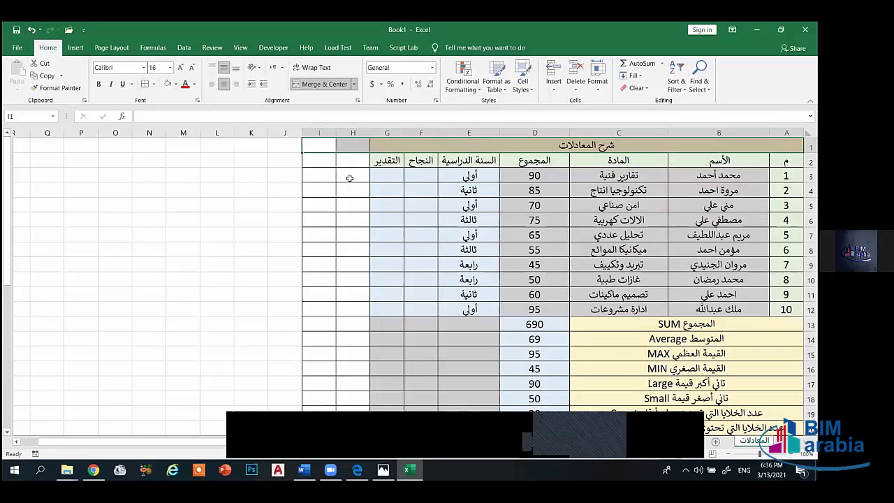
pyautogui.moveTo(317, 145); pyautogui.dragTo(528, 145)
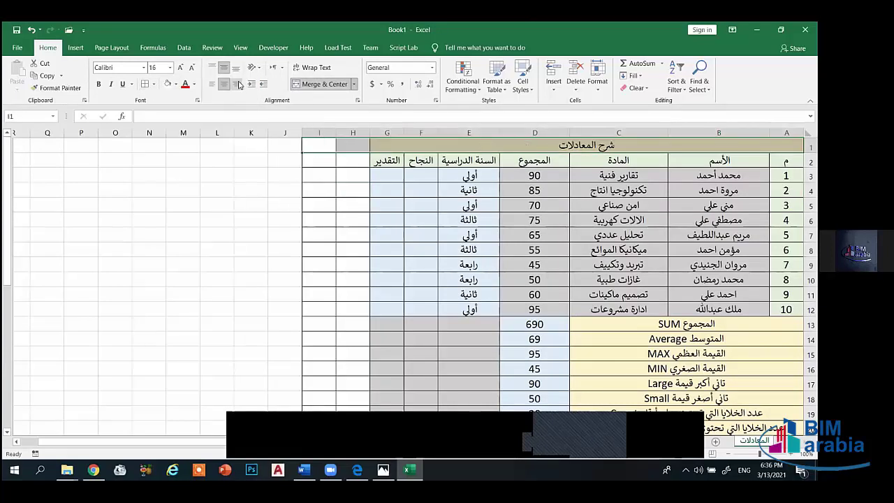
pyautogui.click(314, 84)
pyautogui.click(314, 83)
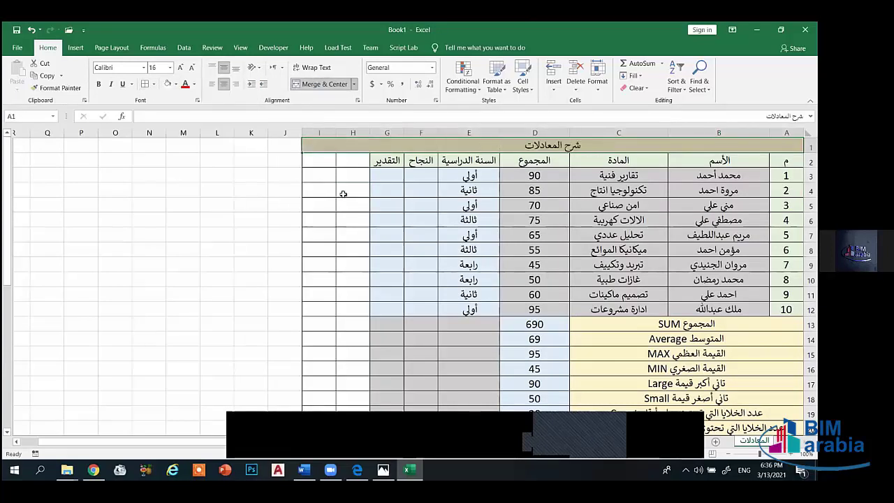
# - Fill header cells I2:H2 light green and check cells H2 and F3
pyautogui.moveTo(319, 162); pyautogui.dragTo(352, 164)
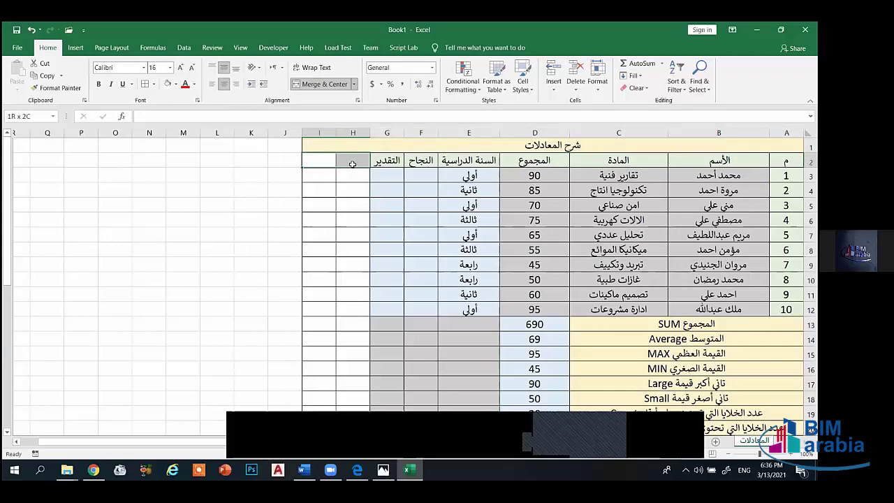
pyautogui.click(176, 85)
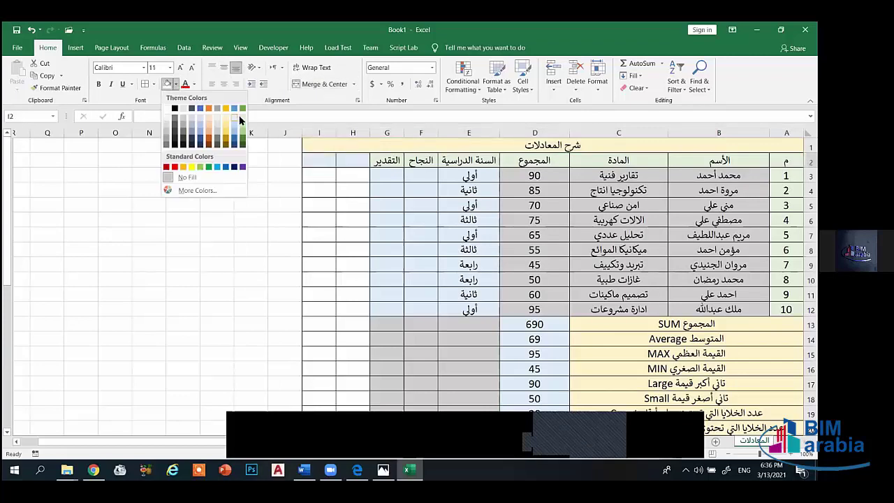
pyautogui.click(241, 123)
pyautogui.click(354, 179)
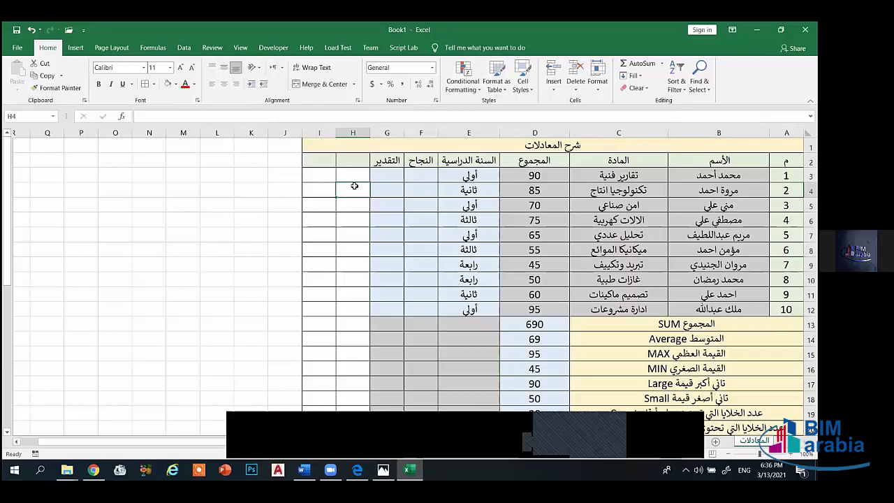
pyautogui.click(358, 162)
pyautogui.click(426, 175)
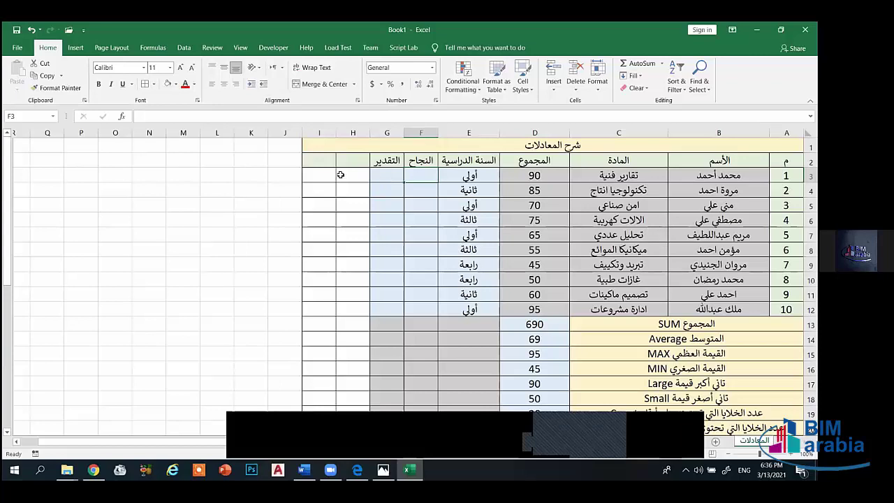
pyautogui.click(356, 160)
pyautogui.scroll(-3, 388, 193)
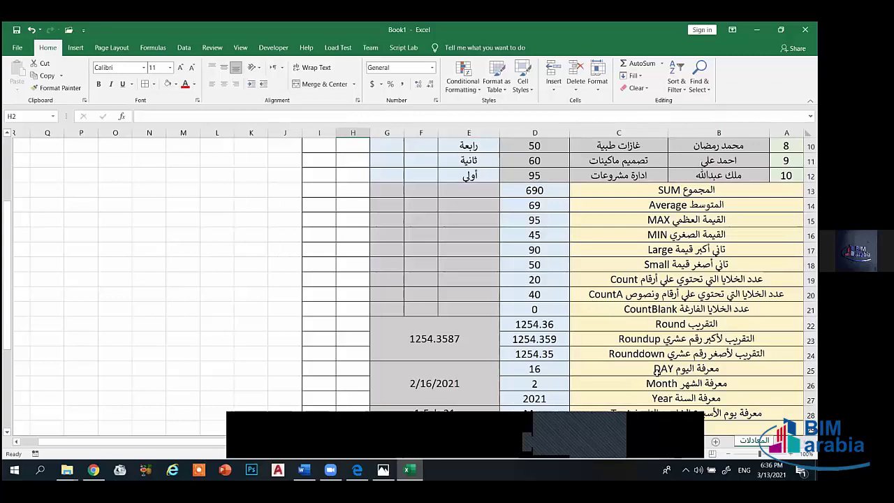
pyautogui.scroll(3, 670, 384)
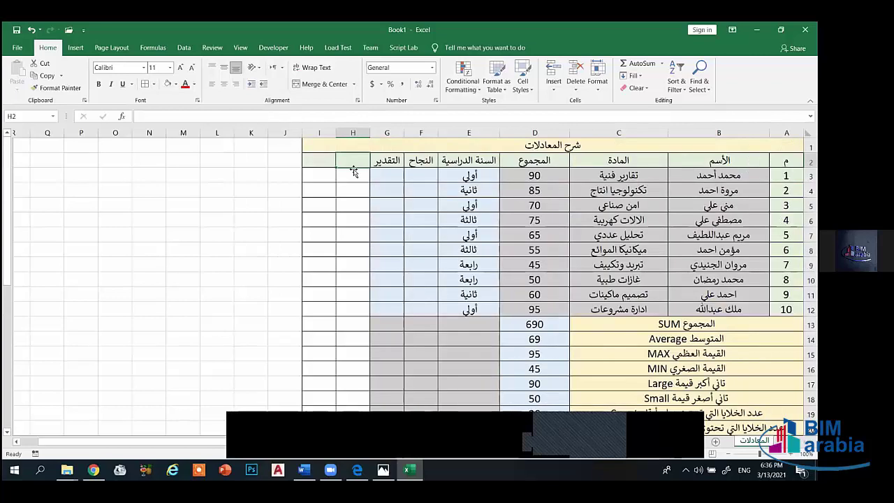
# - Enter =IF(D3>50,"ناجح","راسب") in F3, typing the two labels in Arabic
pyautogui.click(433, 176)
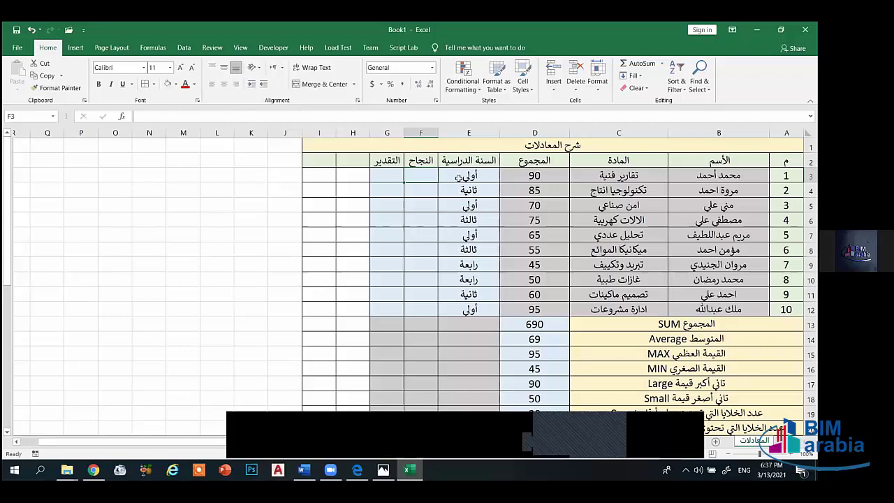
pyautogui.write('=if')
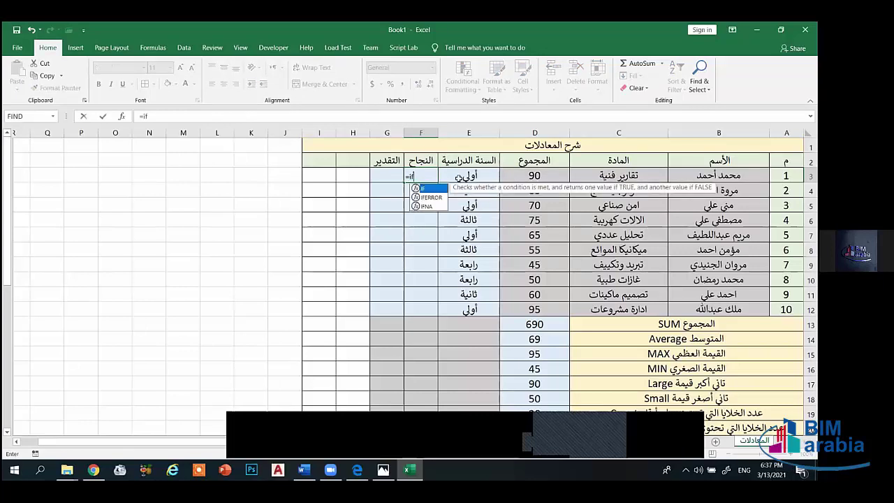
pyautogui.write('(')
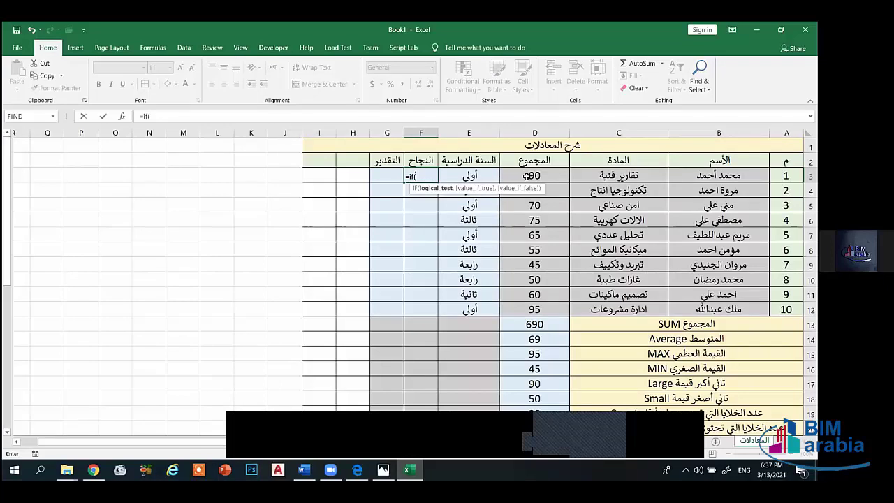
pyautogui.click(534, 177)
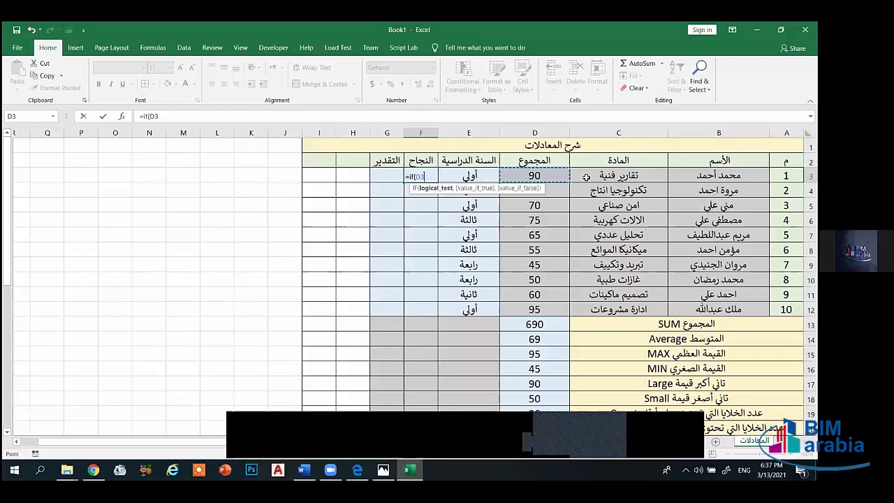
pyautogui.write('>')
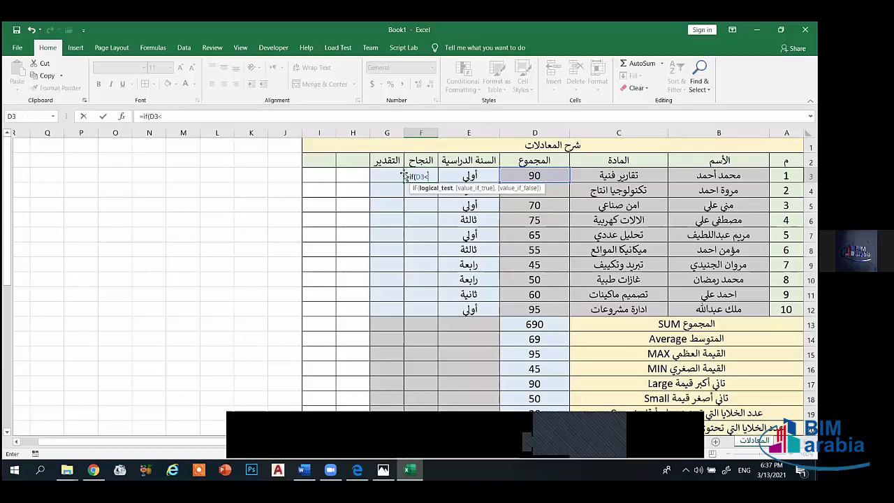
pyautogui.write('>')
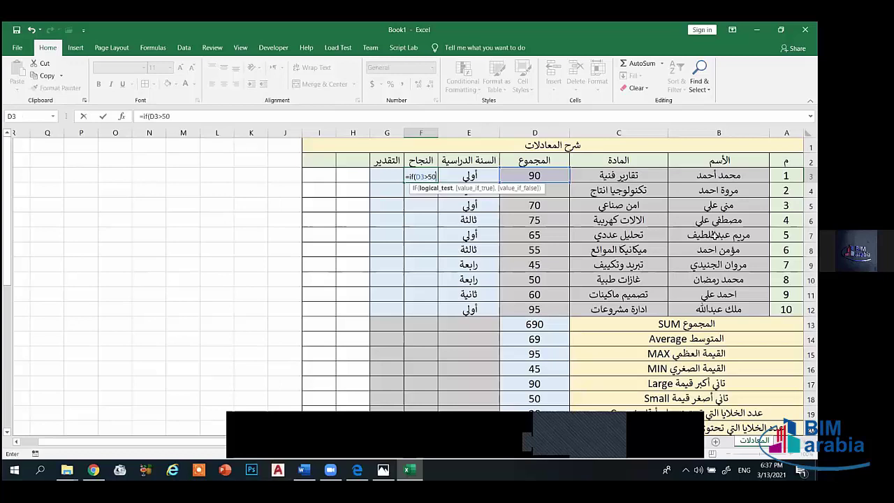
pyautogui.write('50,')
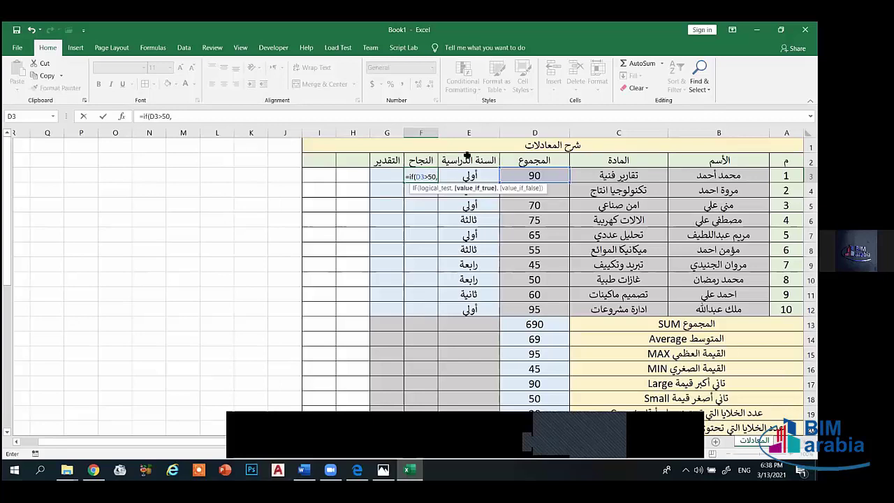
pyautogui.write('"')
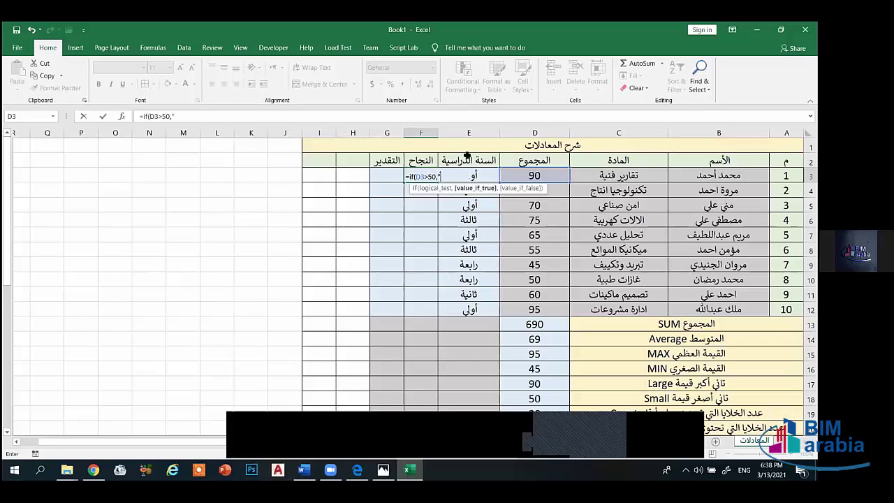
pyautogui.hotkey('alt', 'shift')
pyautogui.write('ناجح",')
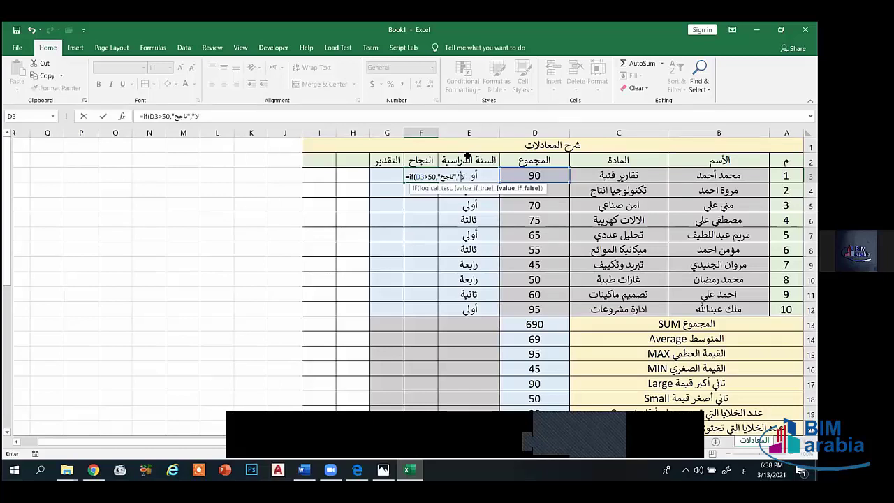
pyautogui.write('"راسب')
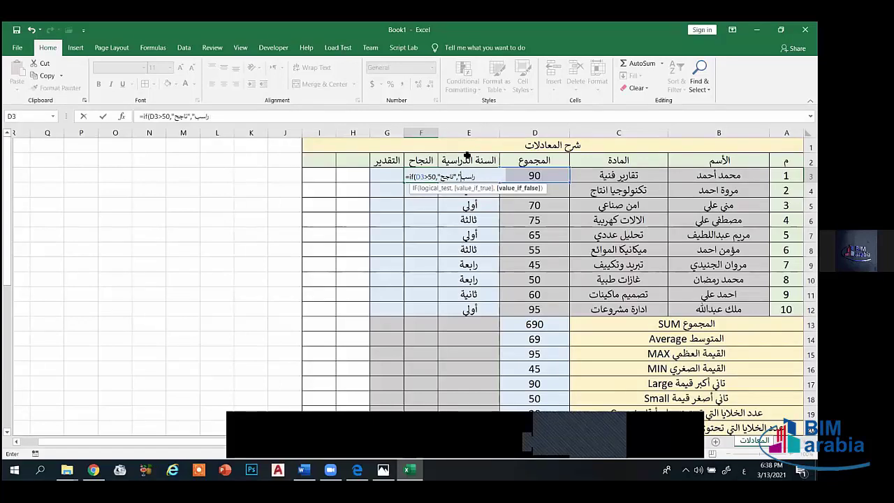
pyautogui.write('"')
pyautogui.hotkey('alt', 'shift')
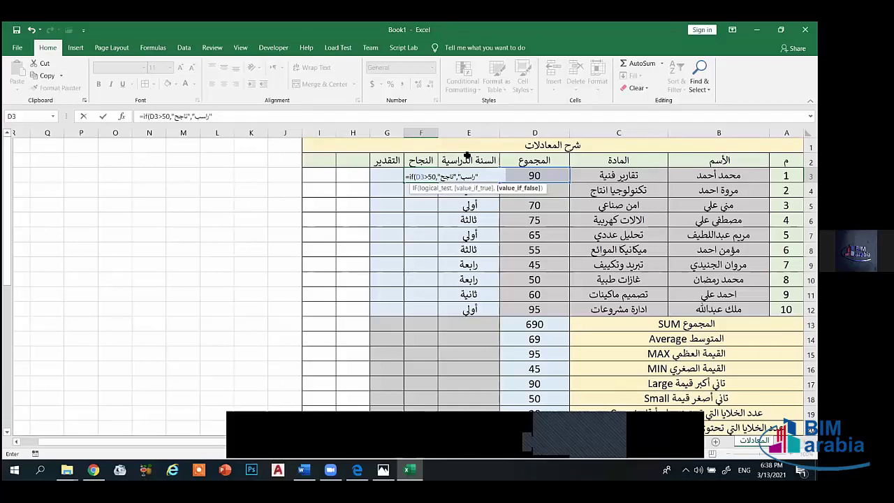
pyautogui.write(')')
pyautogui.press('Return')
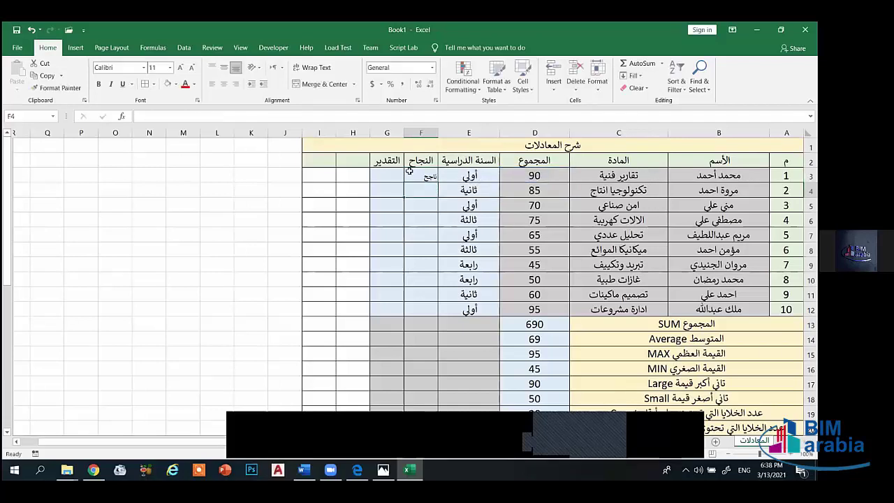
# - Centre the F3 result and raise the font size of F3:F12 to 16
pyautogui.click(414, 175)
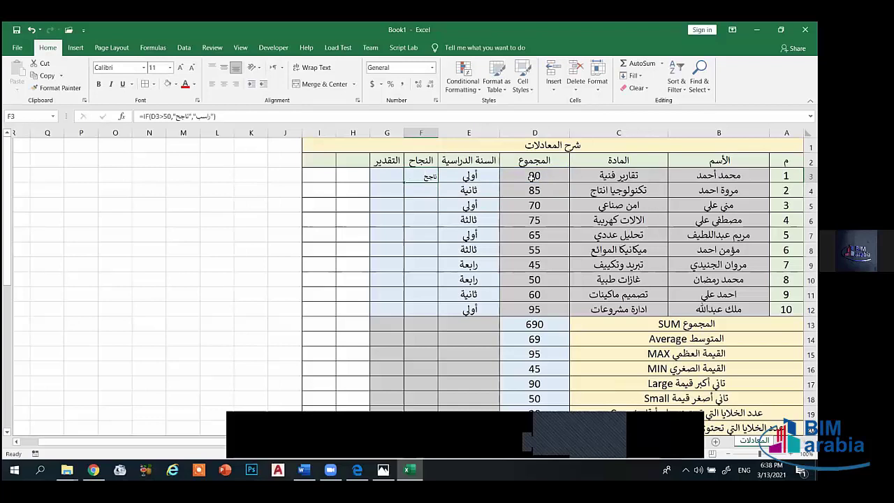
pyautogui.click(224, 83)
pyautogui.click(434, 194)
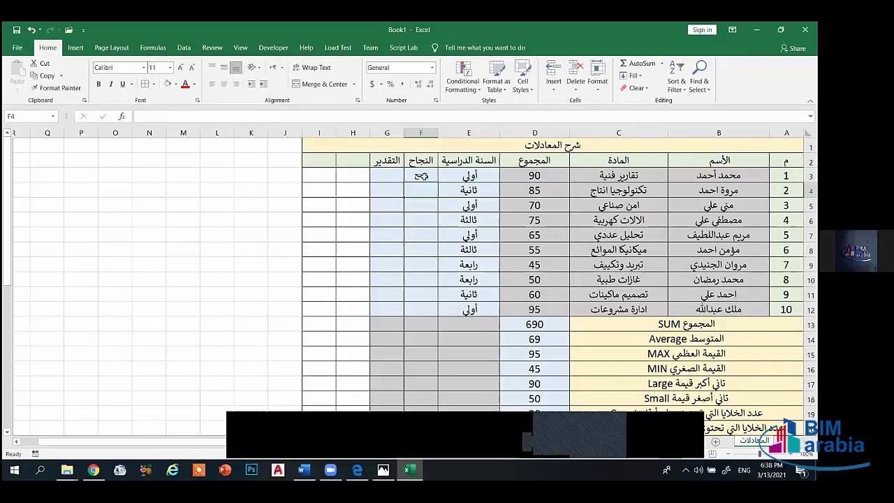
pyautogui.moveTo(422, 176); pyautogui.dragTo(424, 309)
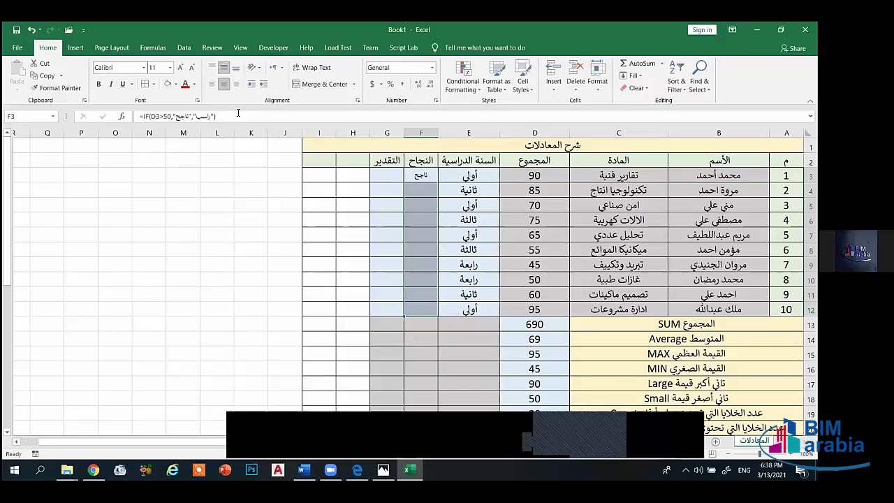
pyautogui.click(181, 67)
pyautogui.click(180, 67)
pyautogui.click(181, 68)
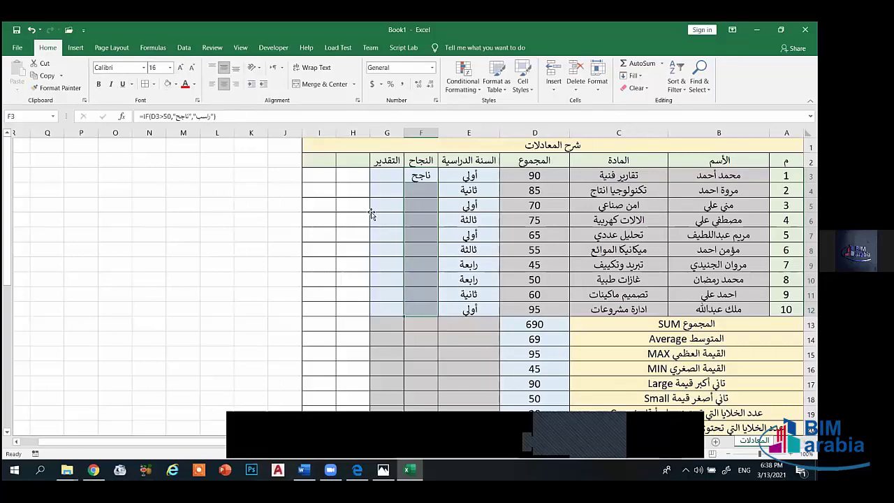
# - Fill the IF formula down to F12 and confirm totals 45 and 50 fail
pyautogui.click(414, 180)
pyautogui.moveTo(438, 182); pyautogui.dragTo(421, 312)
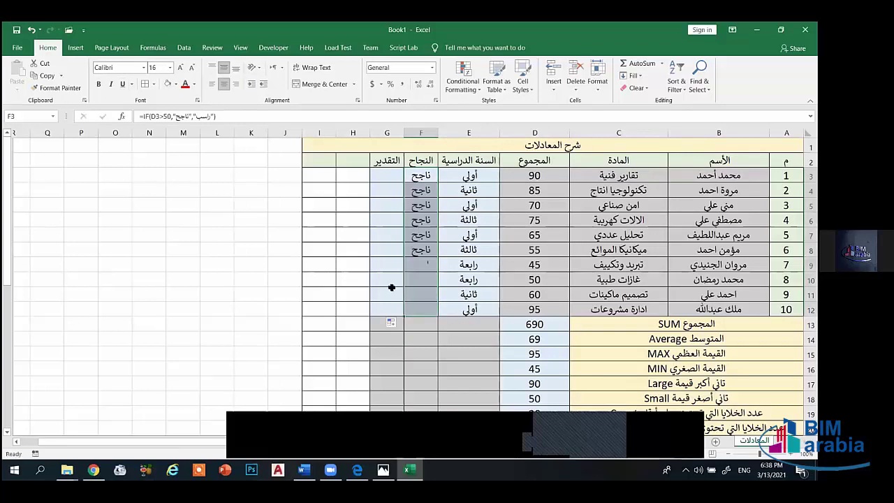
pyautogui.click(392, 287)
pyautogui.click(425, 268)
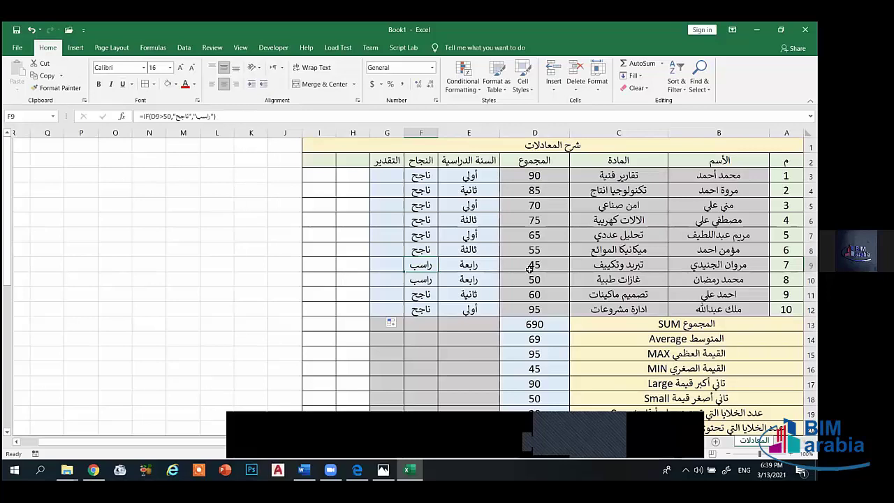
pyautogui.click(421, 283)
pyautogui.click(519, 280)
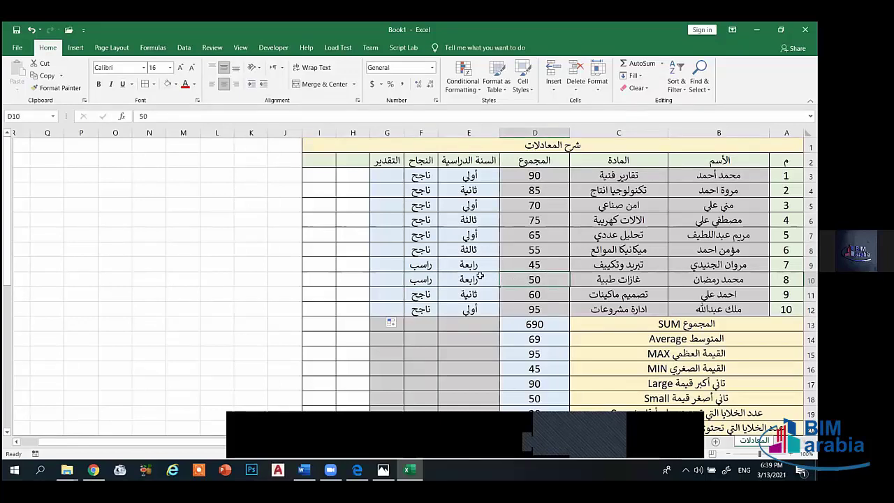
pyautogui.click(534, 267)
# - Delete the pass/fail results from F4:F12 and the formula in F3
pyautogui.moveTo(423, 310); pyautogui.dragTo(418, 188)
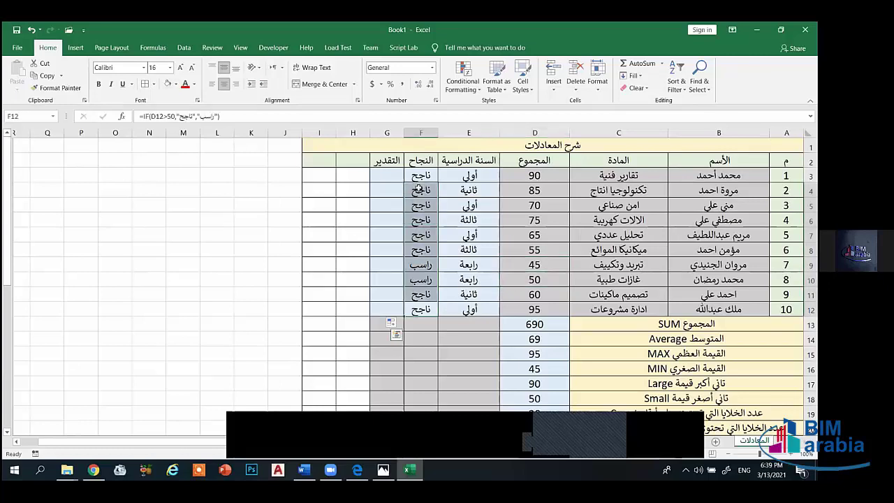
pyautogui.press('Delete')
pyautogui.click(422, 177)
pyautogui.press('Delete')
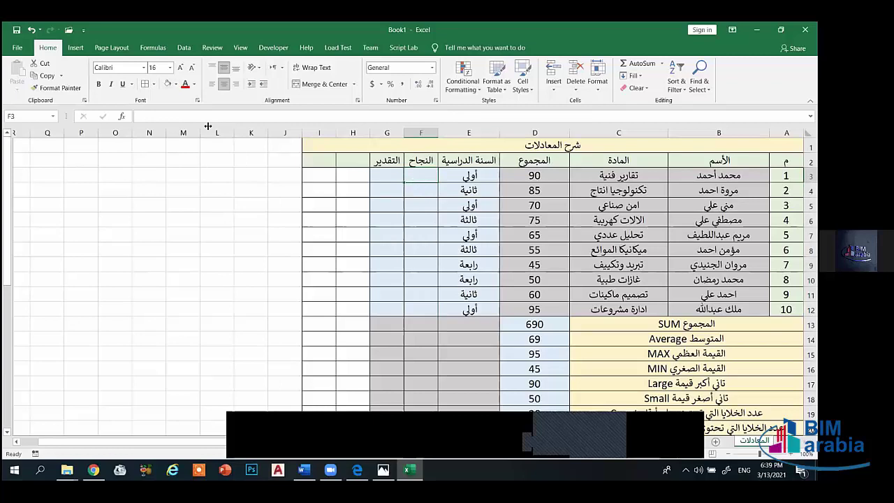
pyautogui.write('=')
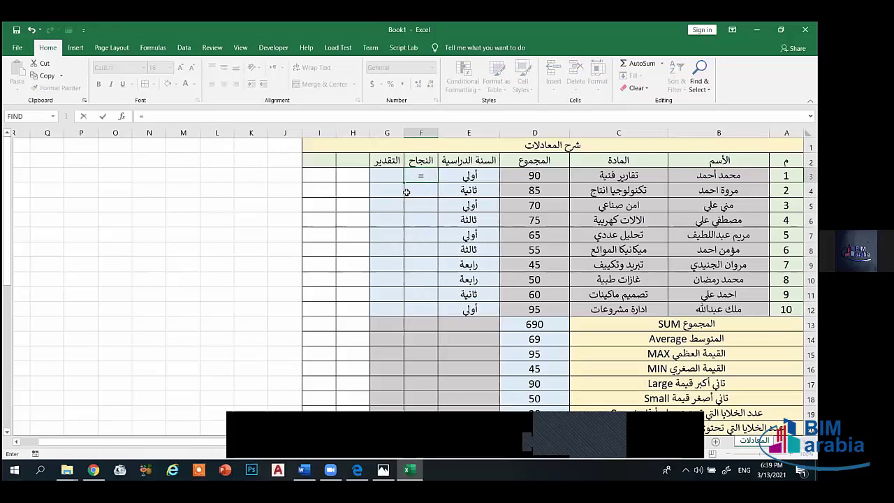
pyautogui.write('if')
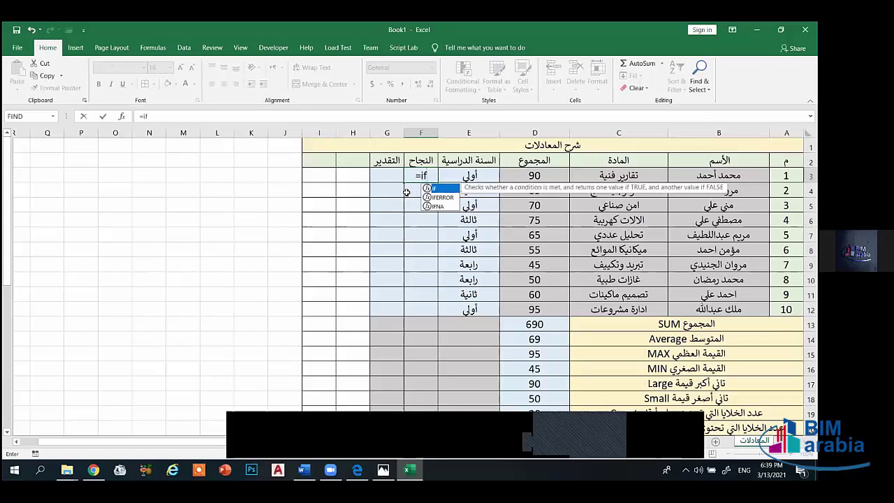
pyautogui.click(121, 116)
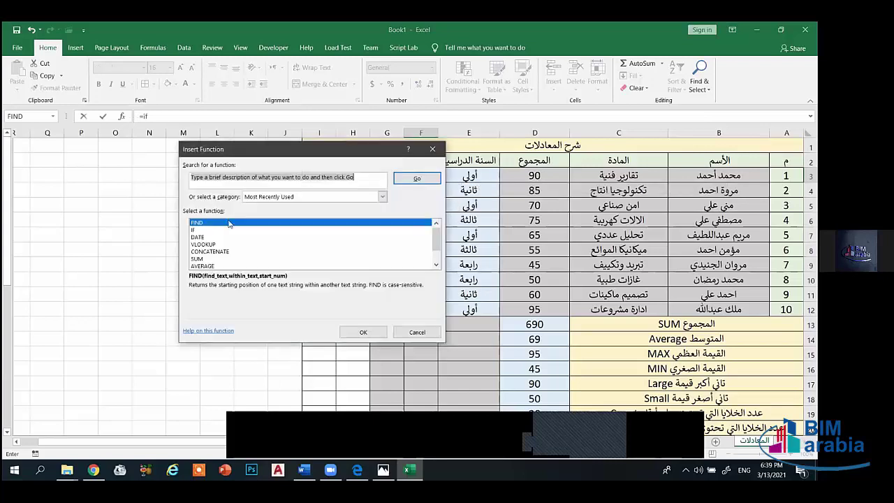
pyautogui.click(417, 179)
pyautogui.click(363, 332)
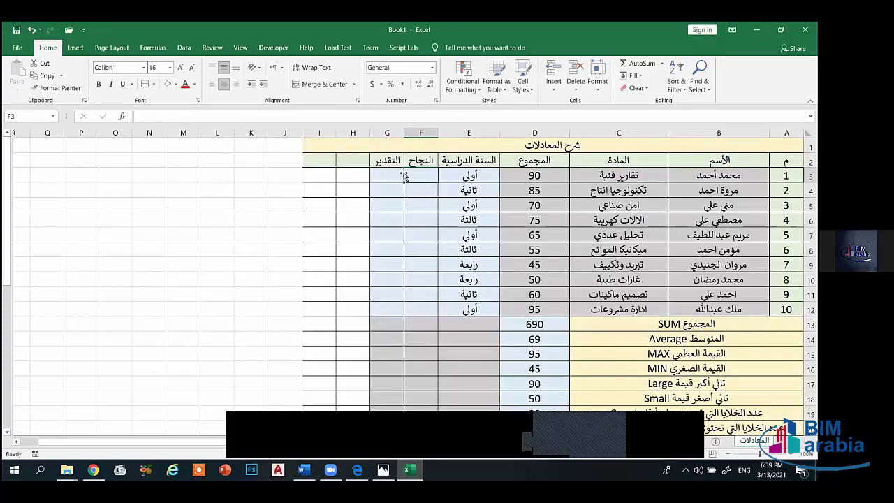
pyautogui.write('=')
pyautogui.click(122, 116)
pyautogui.click(211, 229)
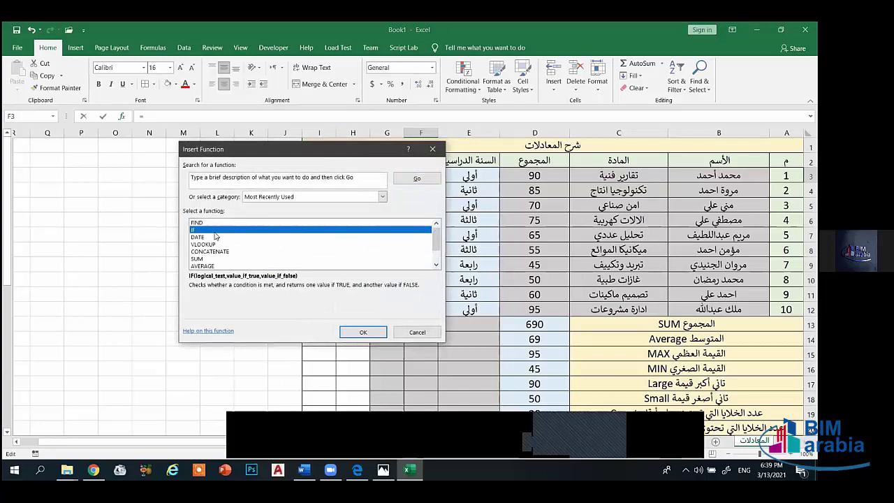
pyautogui.click(362, 332)
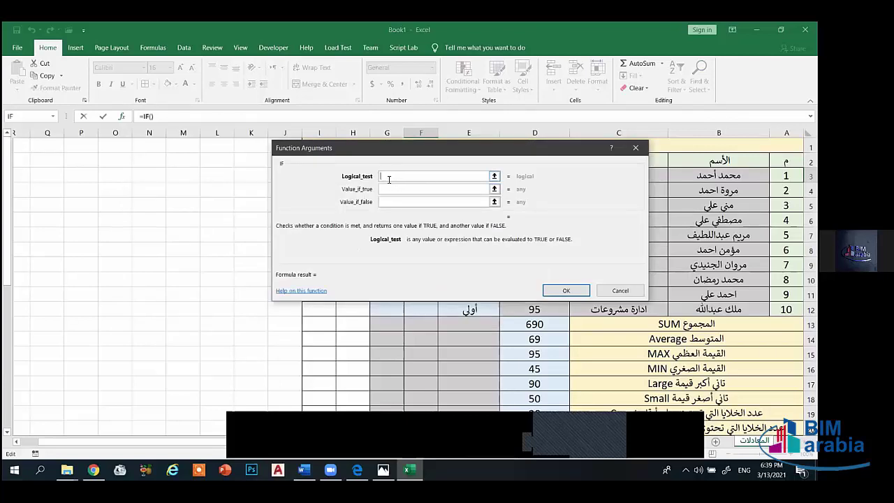
pyautogui.click(392, 190)
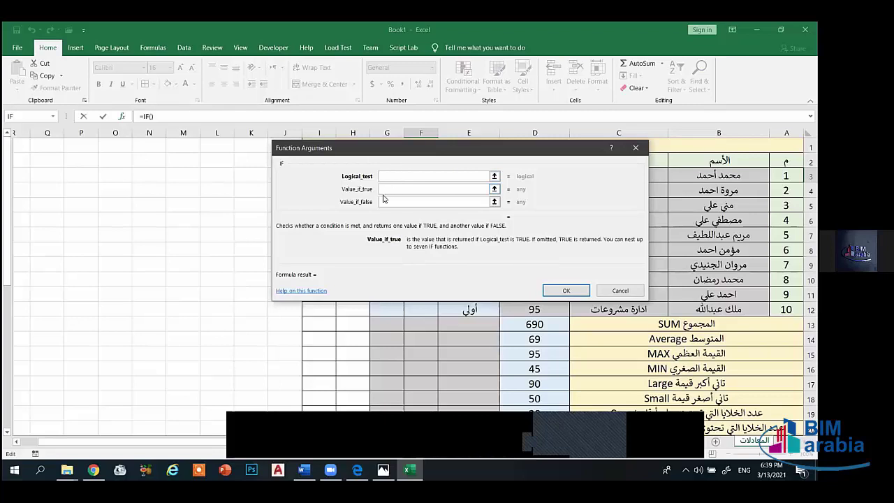
pyautogui.click(389, 203)
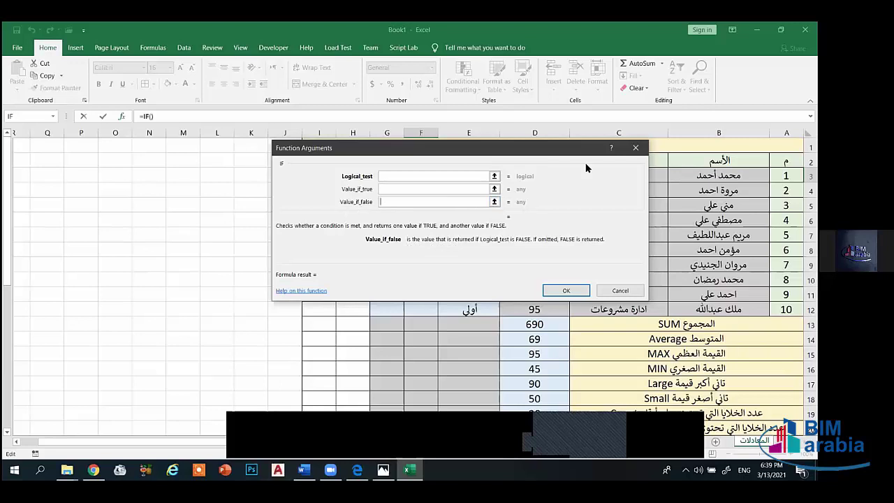
pyautogui.click(636, 147)
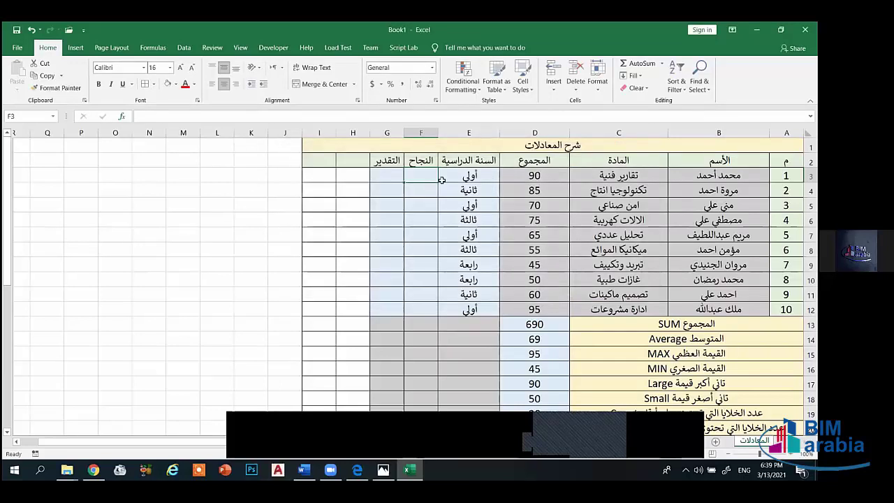
pyautogui.moveTo(420, 179); pyautogui.dragTo(371, 311)
# - In F3, start the formula =IF(D3>50,"ناجح" testing the total in D3
pyautogui.click(250, 220)
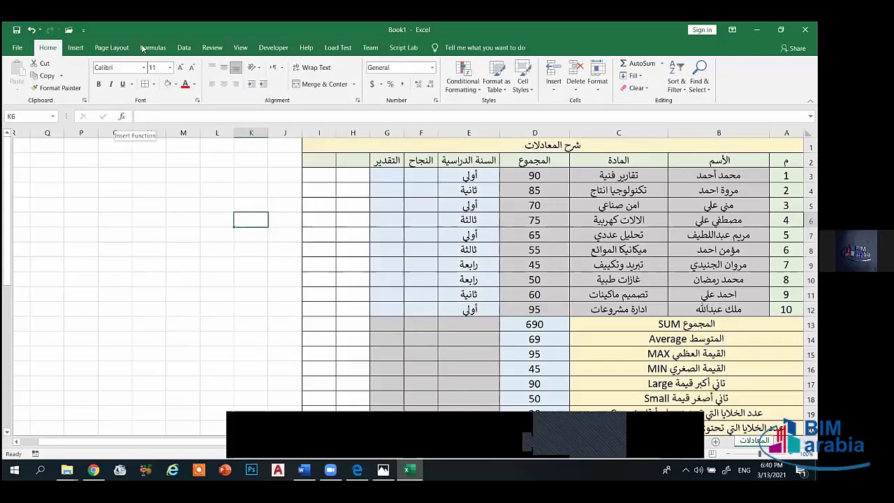
pyautogui.click(421, 178)
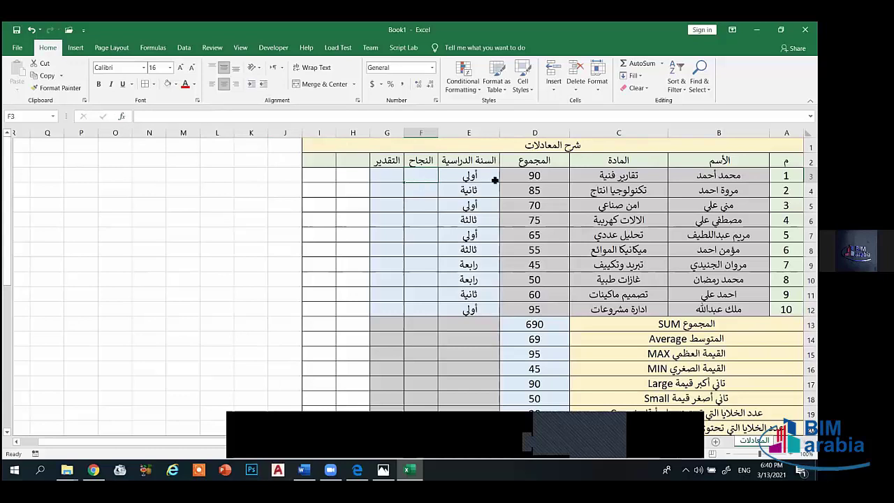
pyautogui.write('=if')
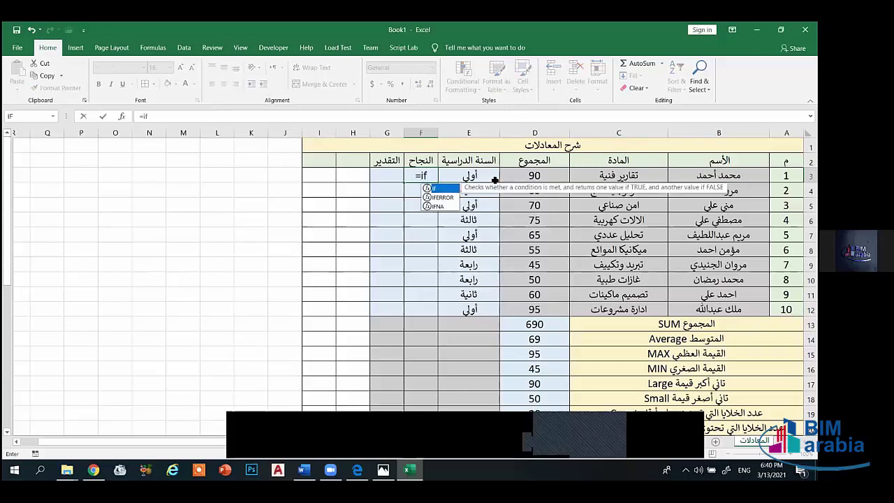
pyautogui.write('(')
pyautogui.press('BackSpace')
pyautogui.write('(')
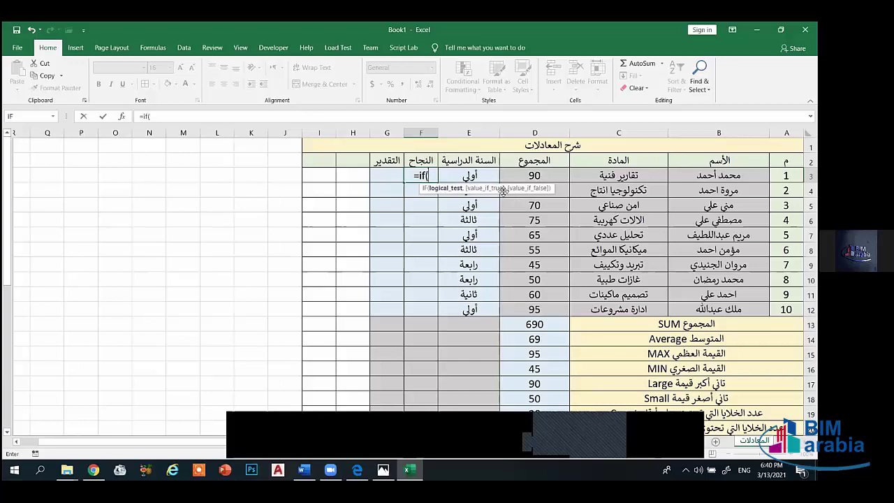
pyautogui.click(543, 174)
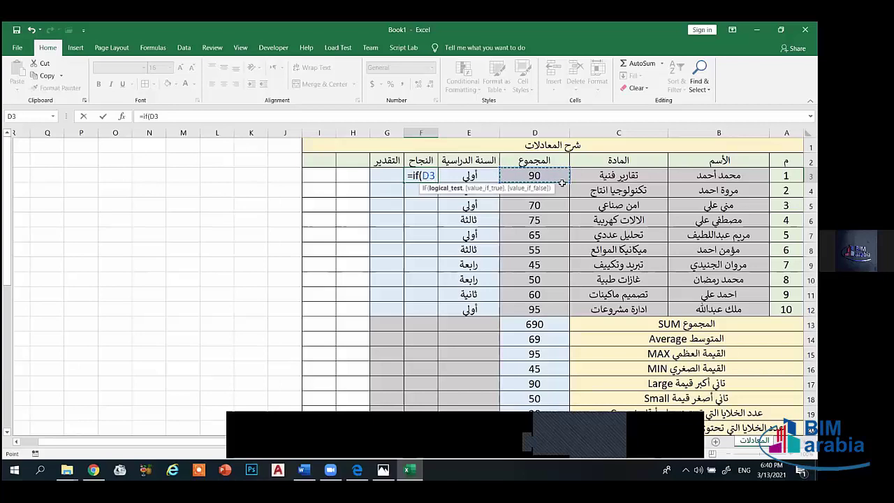
pyautogui.write('>50')
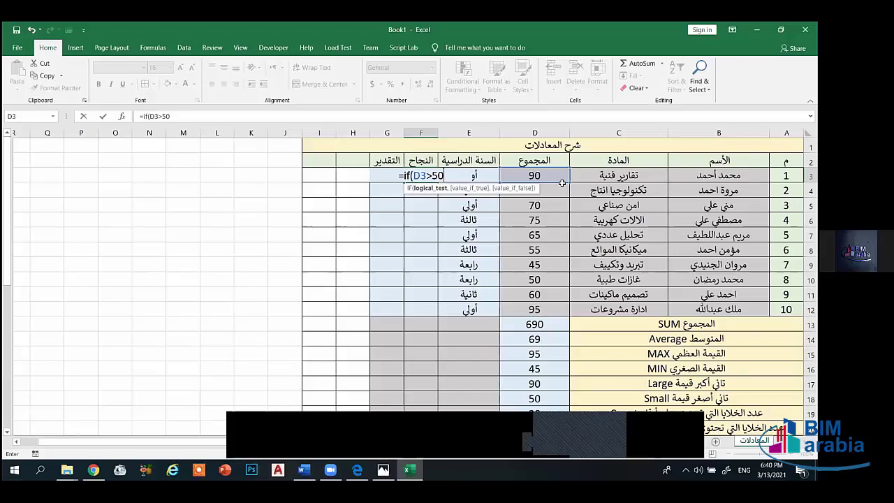
pyautogui.write(',"')
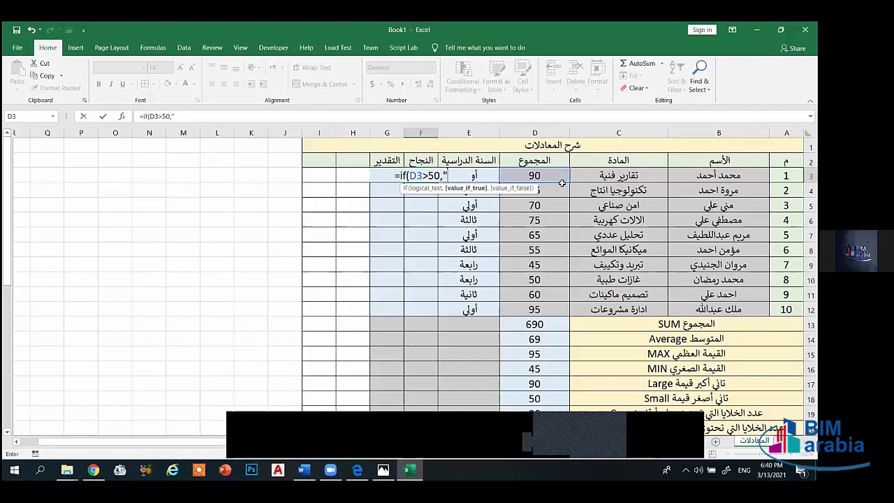
pyautogui.write('ناجح')
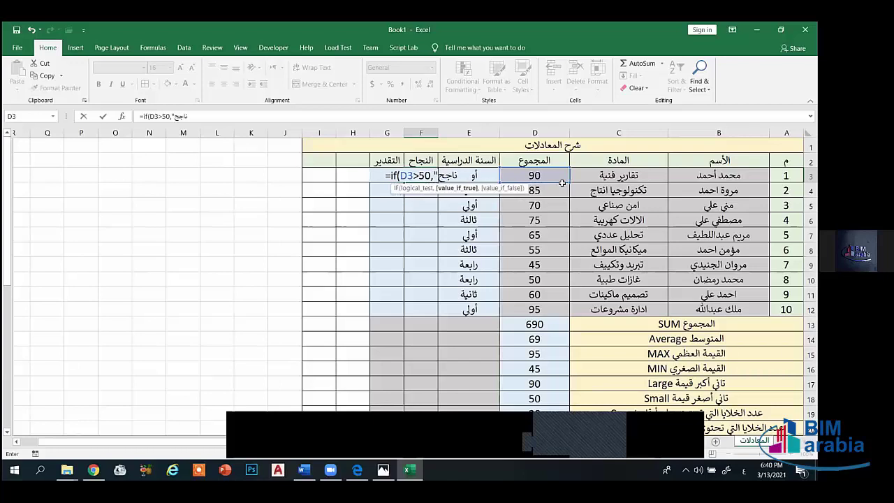
pyautogui.write('"')
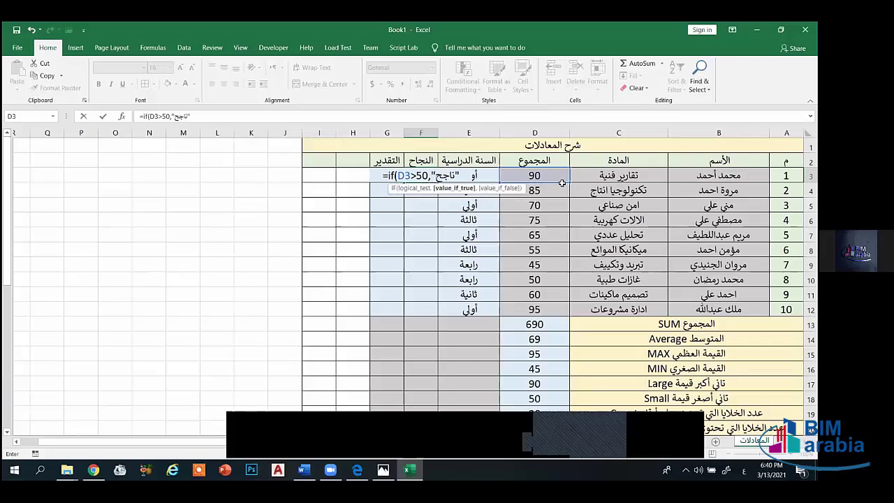
# - Finish the formula with the fail text "راسب" and fill it from F3 down to F12
pyautogui.hotkey('alt', 'shift')
pyautogui.write(',')
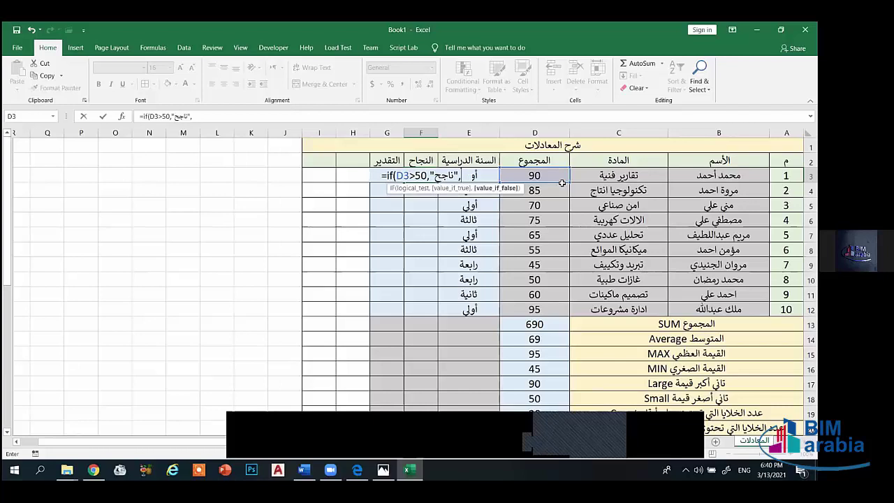
pyautogui.write('"')
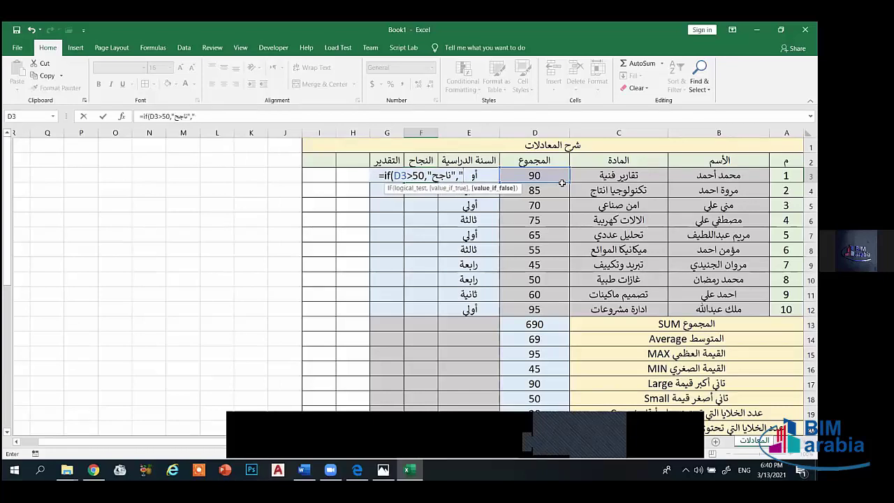
pyautogui.write('راس')
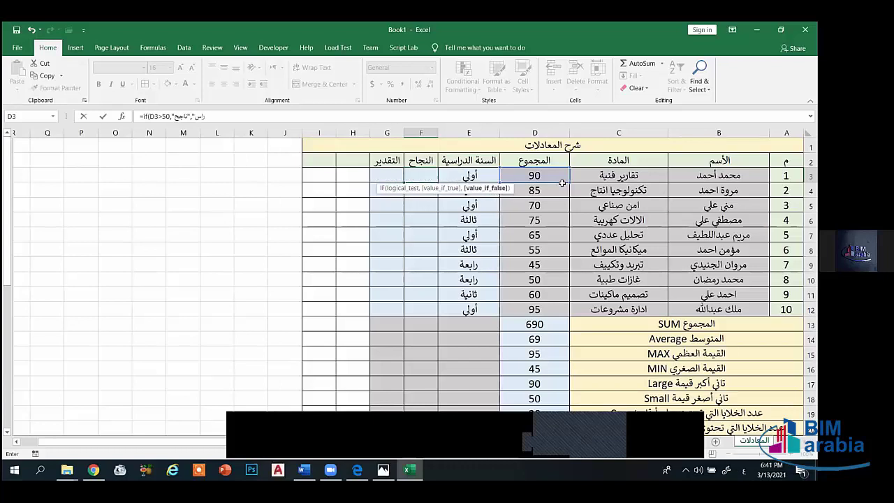
pyautogui.write('ب"')
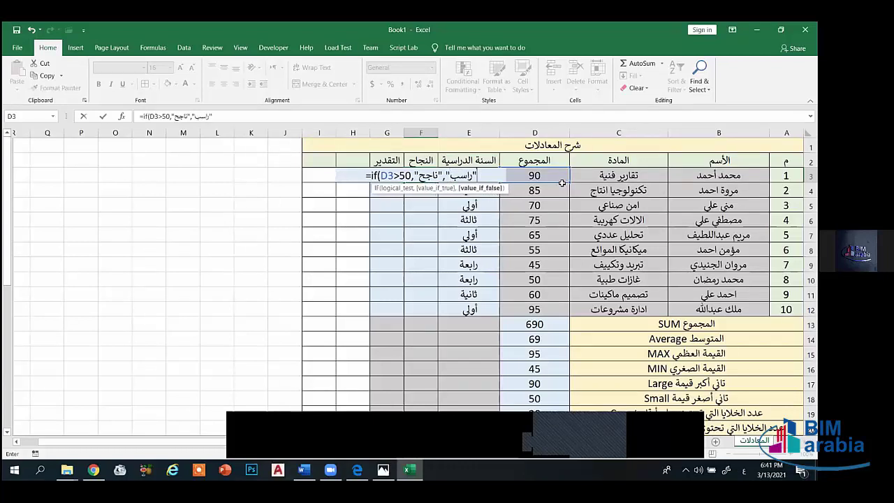
pyautogui.hotkey('alt', 'shift')
pyautogui.write(')')
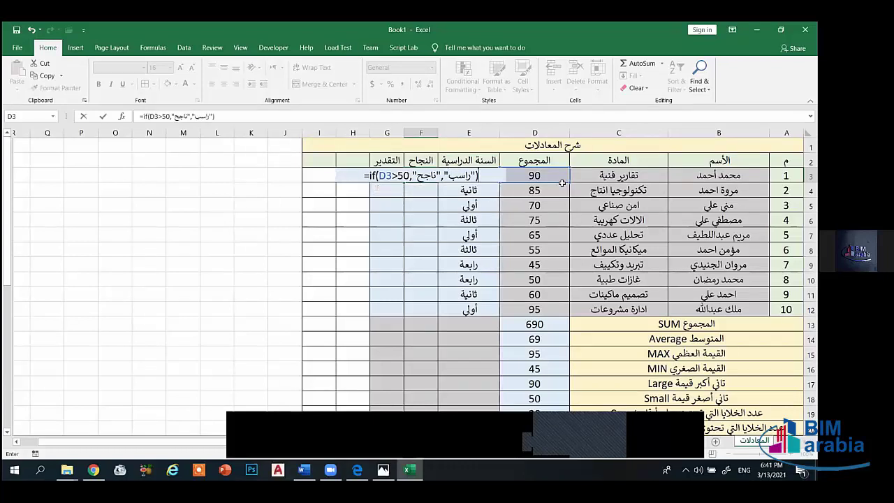
pyautogui.press('Return')
pyautogui.click(425, 179)
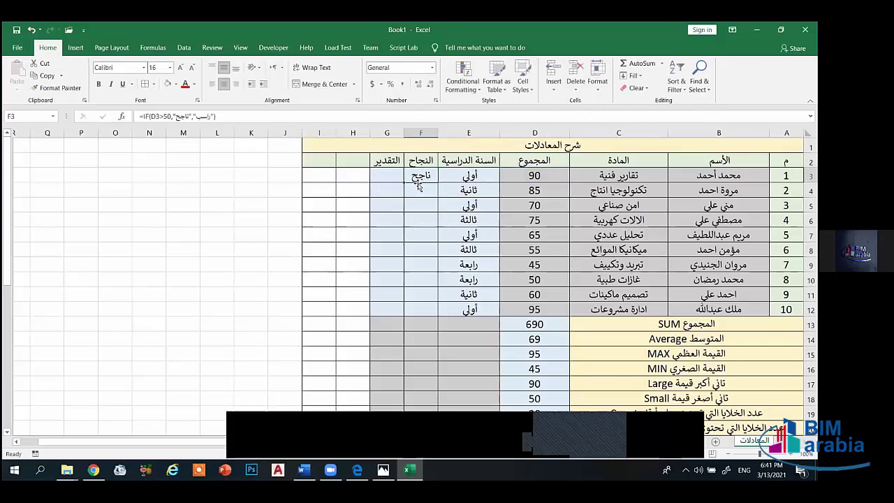
pyautogui.moveTo(403, 182); pyautogui.dragTo(419, 312)
pyautogui.click(390, 283)
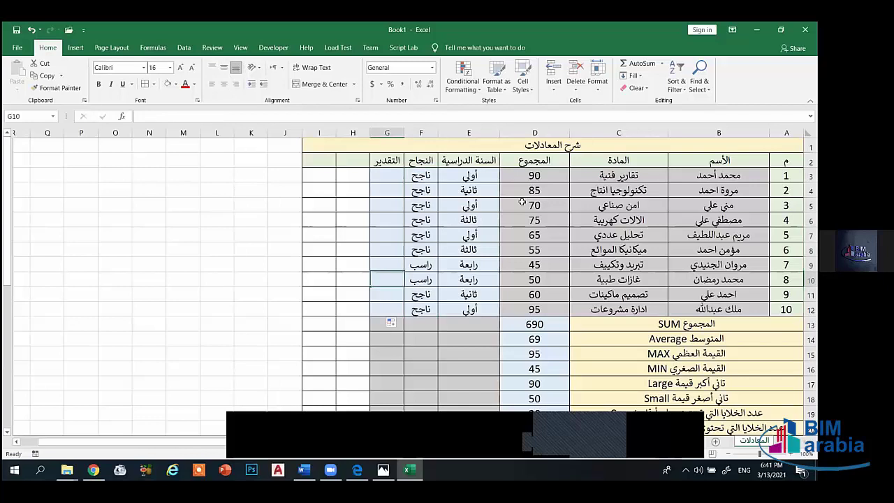
pyautogui.click(536, 264)
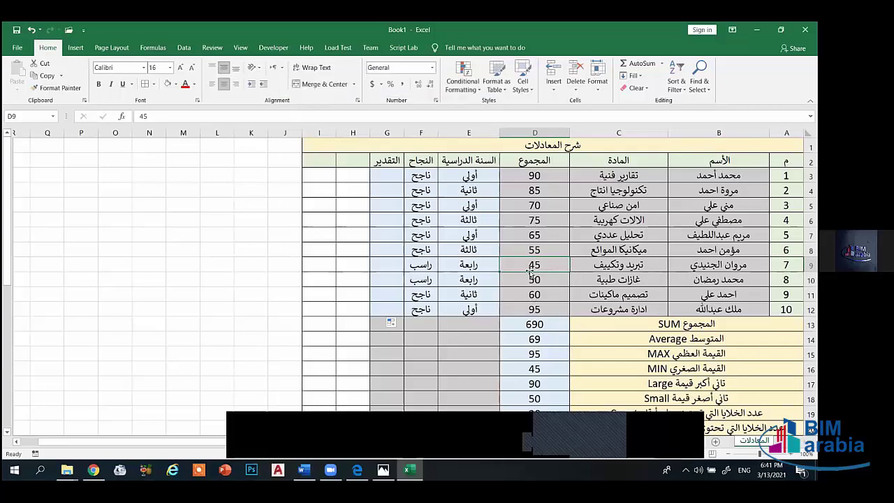
pyautogui.click(532, 279)
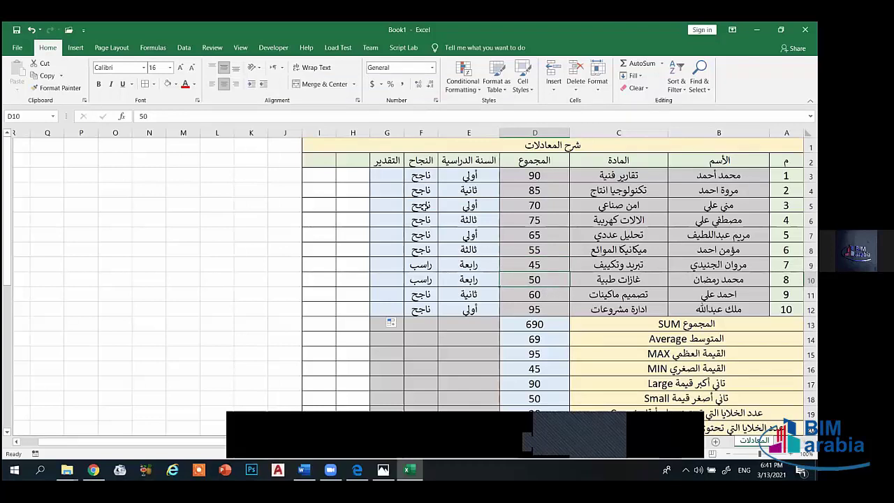
pyautogui.click(422, 192)
pyautogui.click(433, 264)
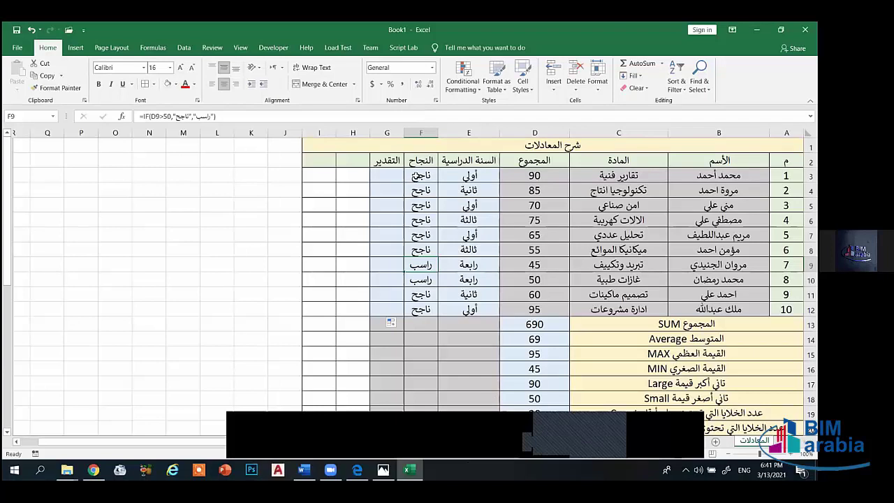
pyautogui.moveTo(417, 176); pyautogui.dragTo(422, 312)
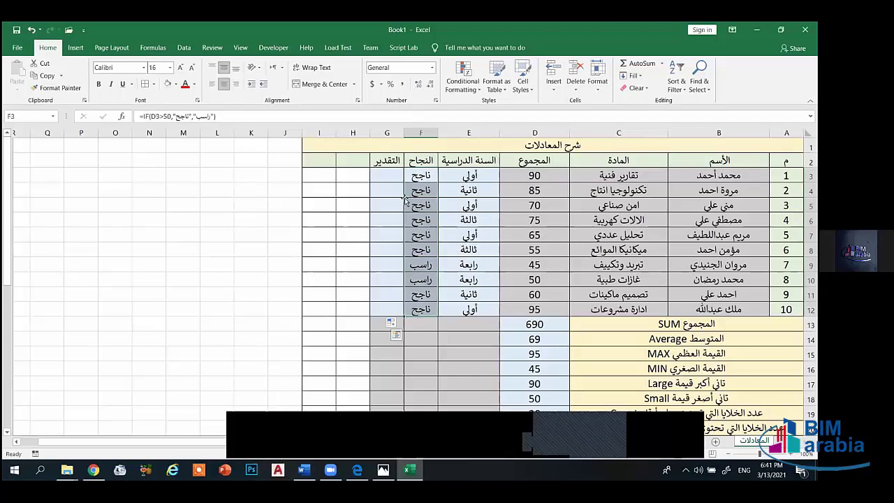
pyautogui.click(358, 159)
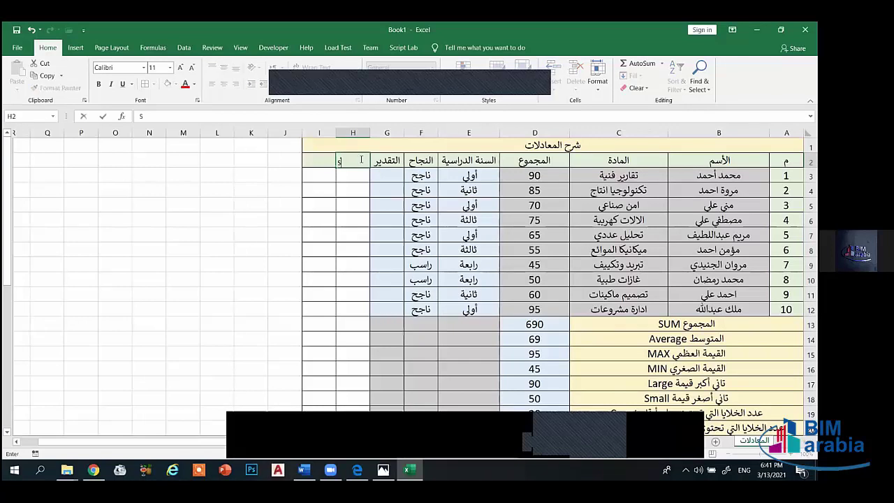
# - Enter the headers SUMIF in H2 and COUNTIF in I2
pyautogui.write('IF')
pyautogui.click(324, 162)
pyautogui.write('CO')
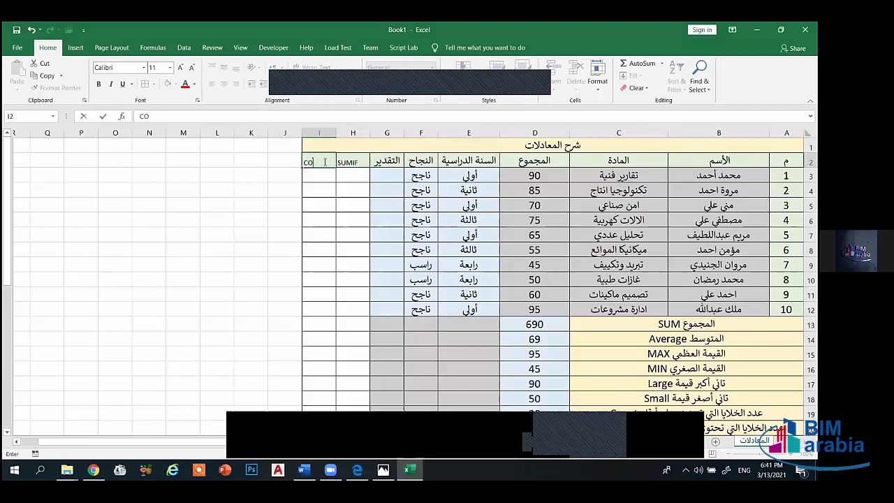
pyautogui.write('UNT')
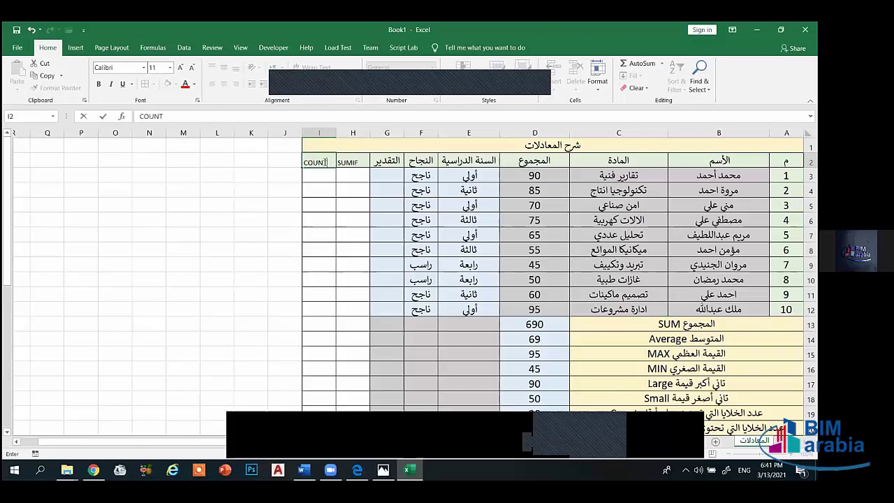
pyautogui.write('IF')
pyautogui.click(350, 172)
# - Enlarge both headers to size 16, centre them vertically and horizontally, and widen column H
pyautogui.moveTo(360, 163); pyautogui.dragTo(319, 163)
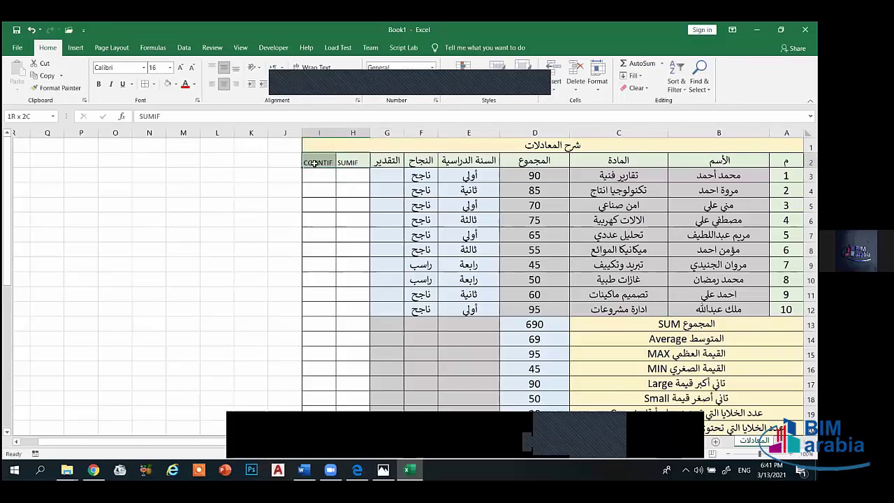
pyautogui.click(180, 67)
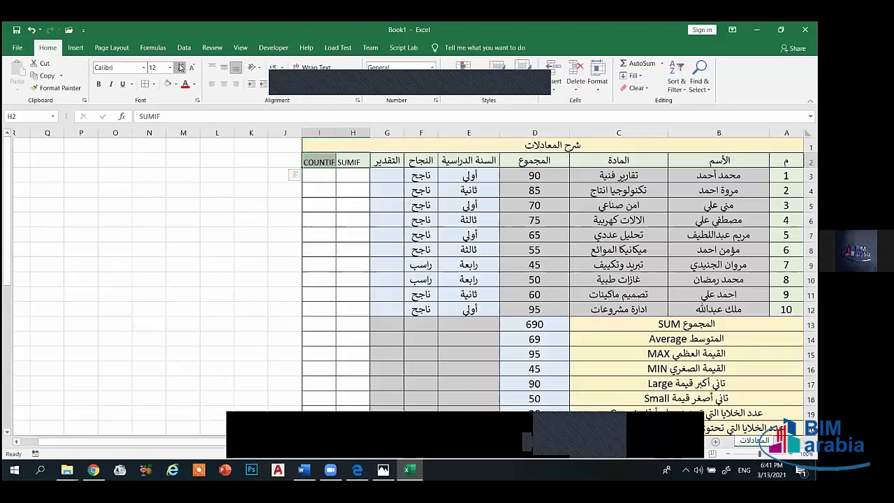
pyautogui.click(180, 67)
pyautogui.click(180, 67)
pyautogui.click(223, 67)
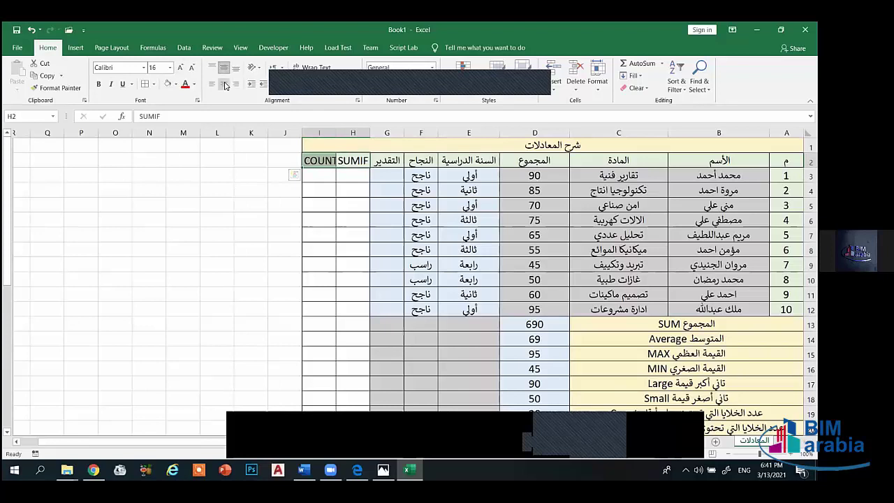
pyautogui.click(224, 84)
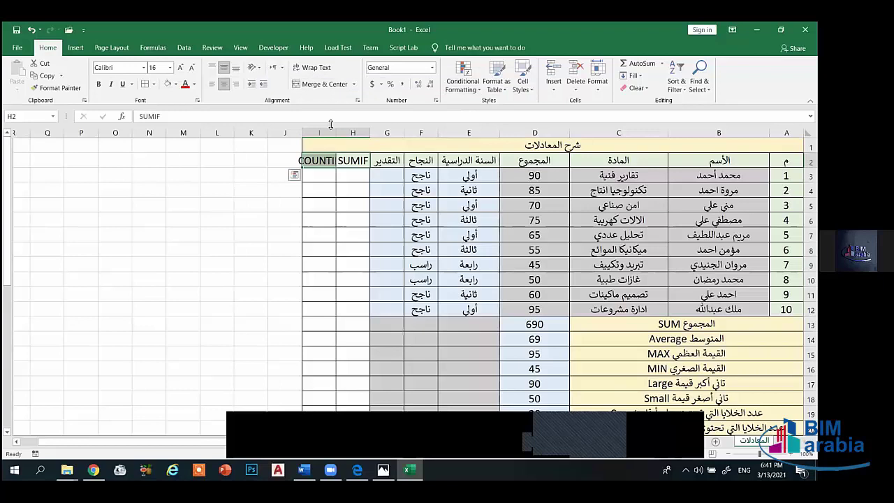
pyautogui.click(353, 161)
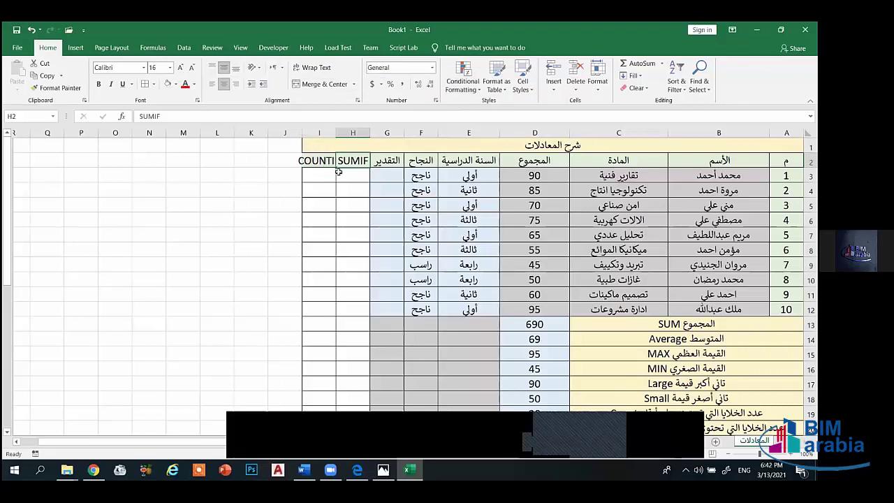
pyautogui.moveTo(337, 133); pyautogui.dragTo(274, 135)
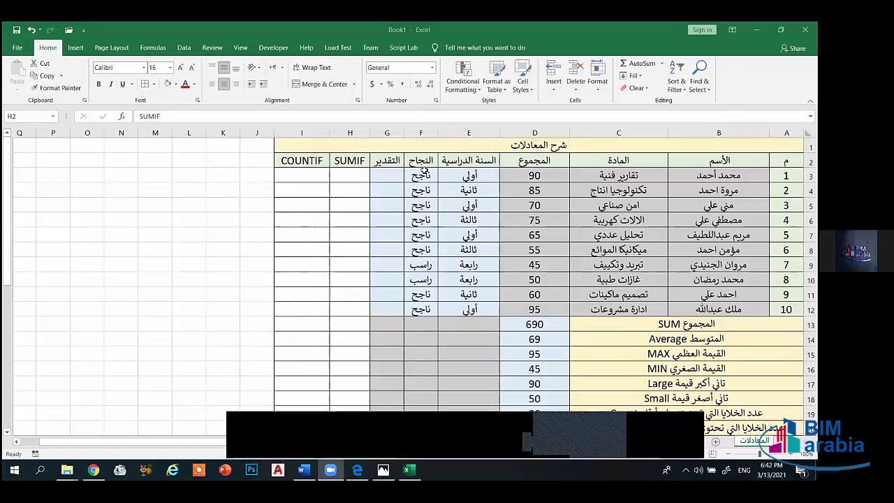
# - Delete the ناجح/راسب results in F3:F12, then reselect F3
pyautogui.moveTo(423, 174); pyautogui.dragTo(440, 302)
pyautogui.press('Delete')
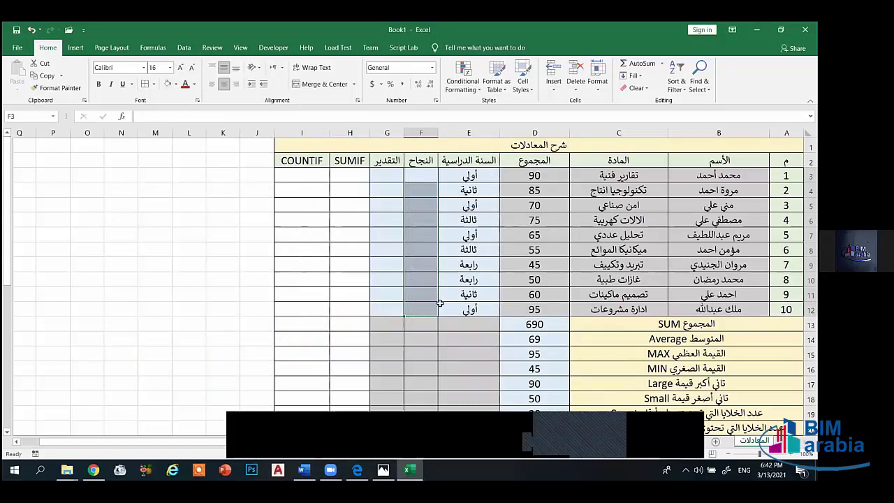
pyautogui.click(474, 293)
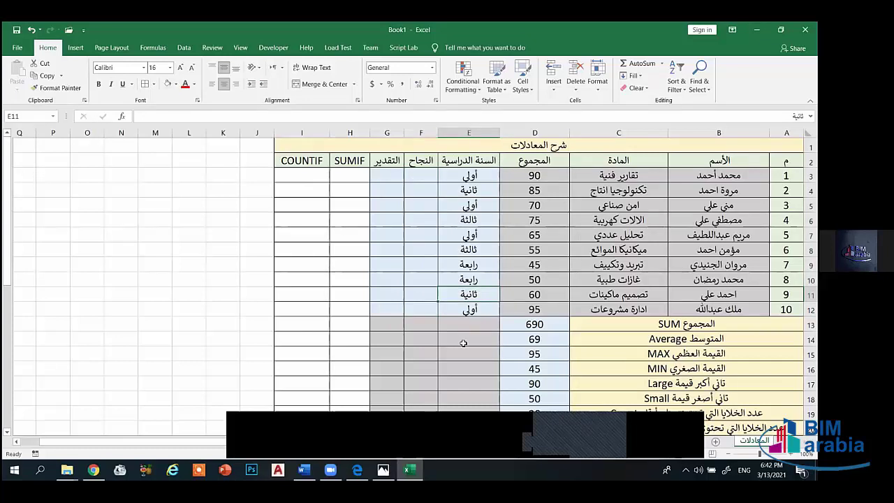
pyautogui.click(434, 175)
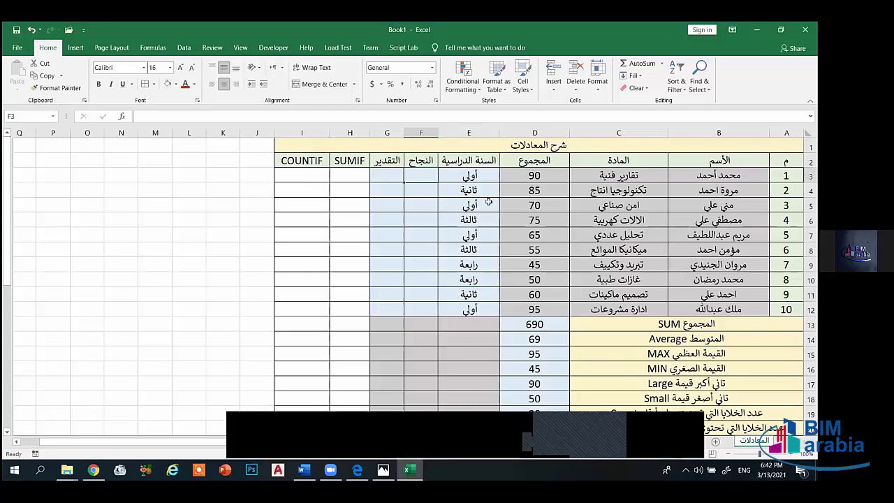
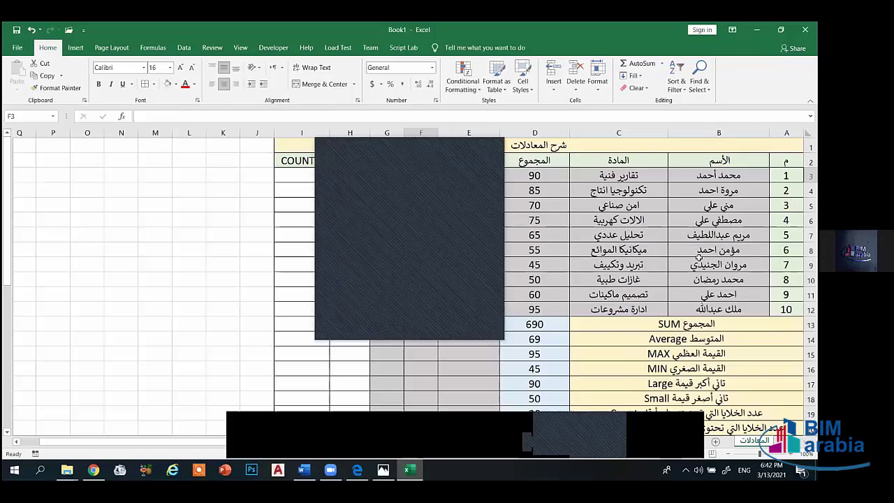
# - Enter =IF(D3>50,"ناجح","راسب") in F3 to mark the first student's pass/fail result
pyautogui.click(498, 145)
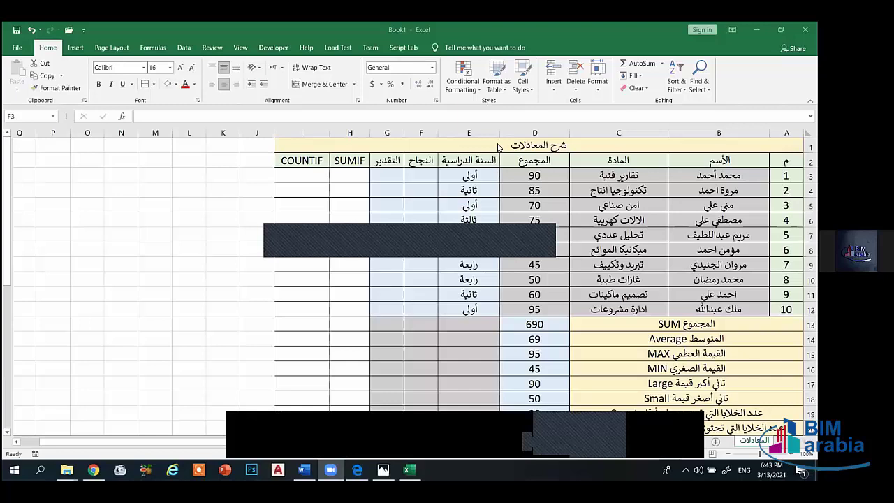
pyautogui.click(416, 174)
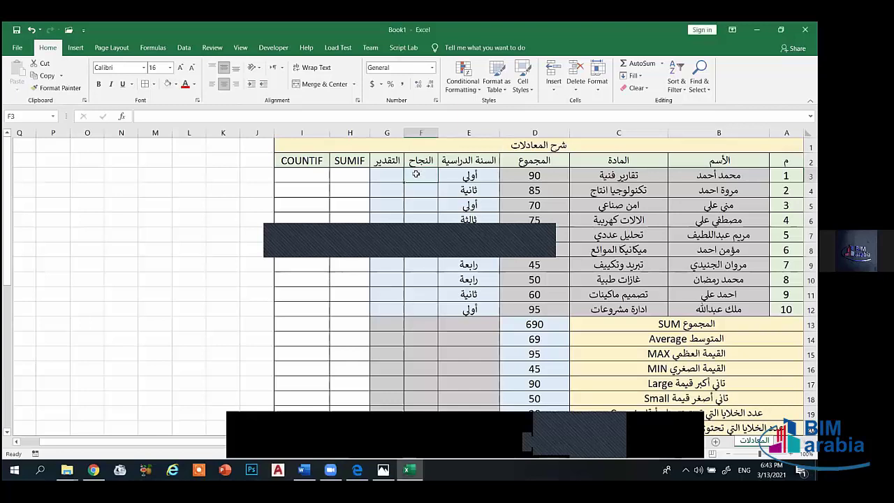
pyautogui.write('=')
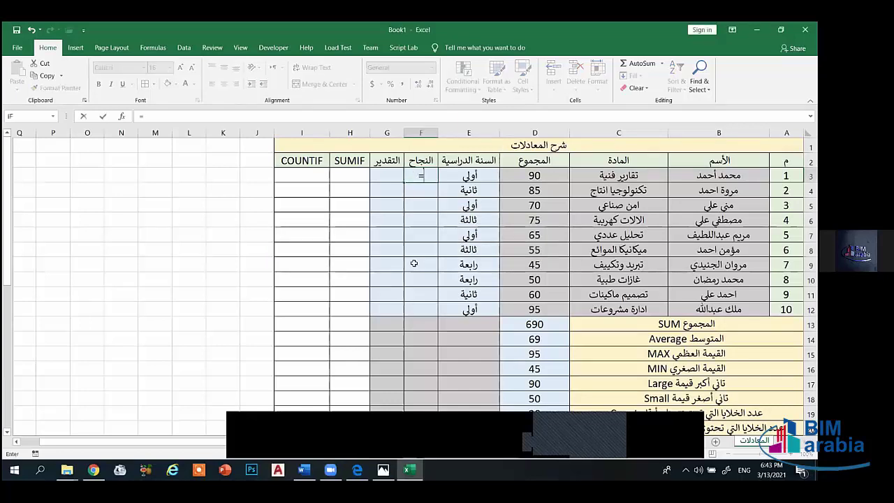
pyautogui.write('if')
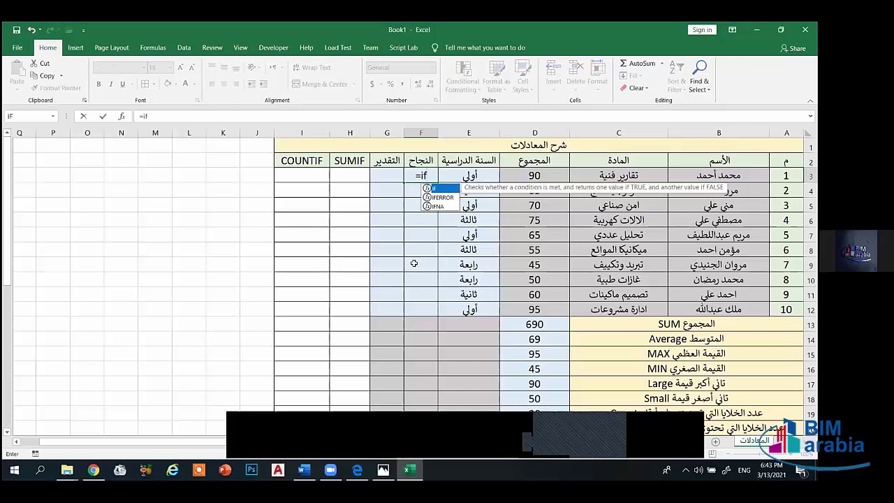
pyautogui.write('(')
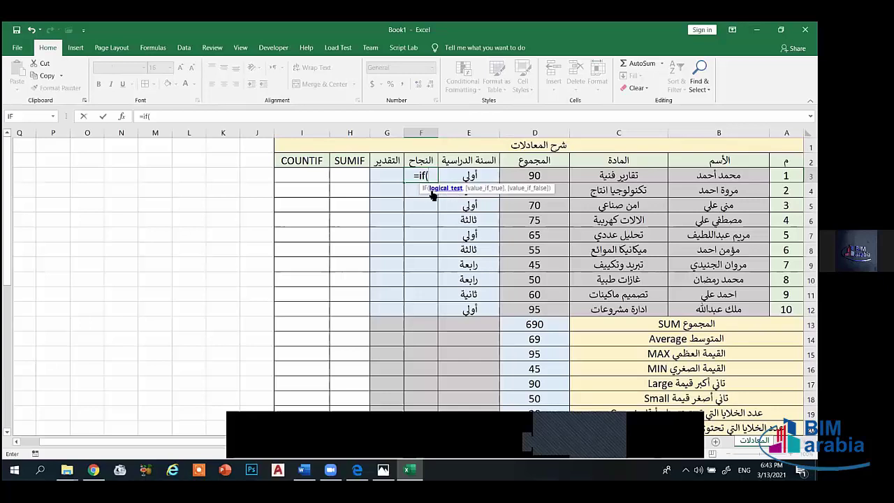
pyautogui.click(536, 175)
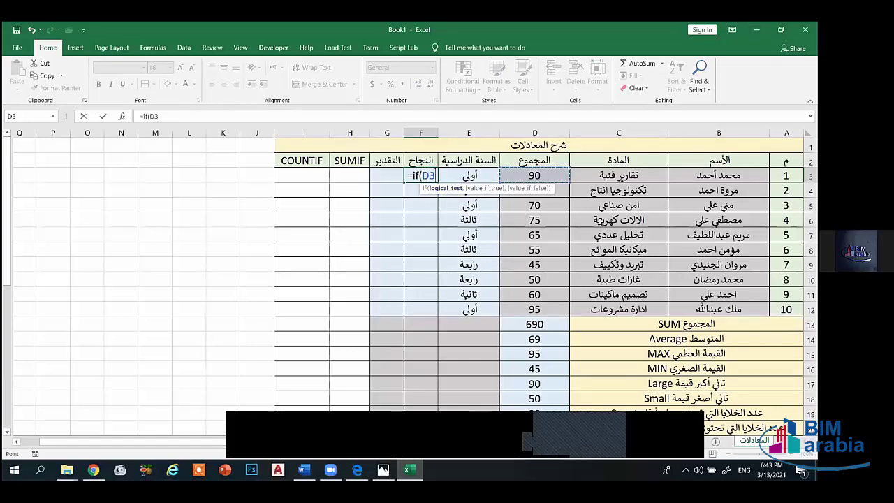
pyautogui.write('>')
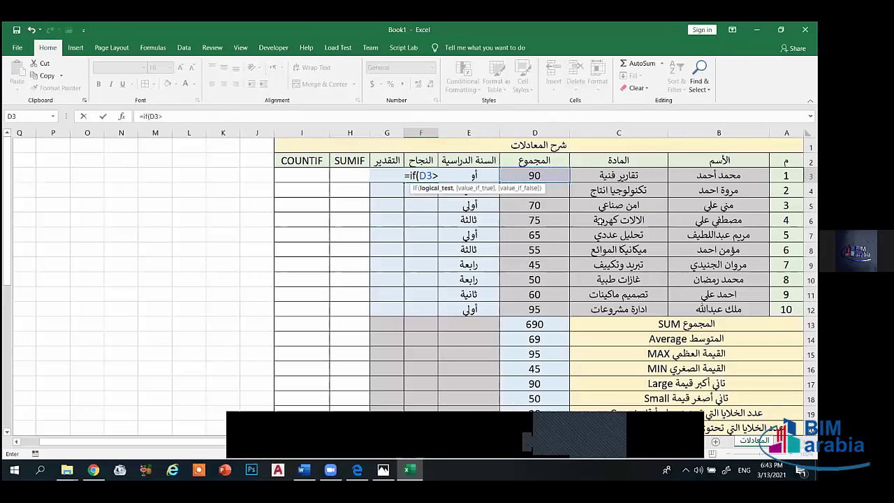
pyautogui.write('50')
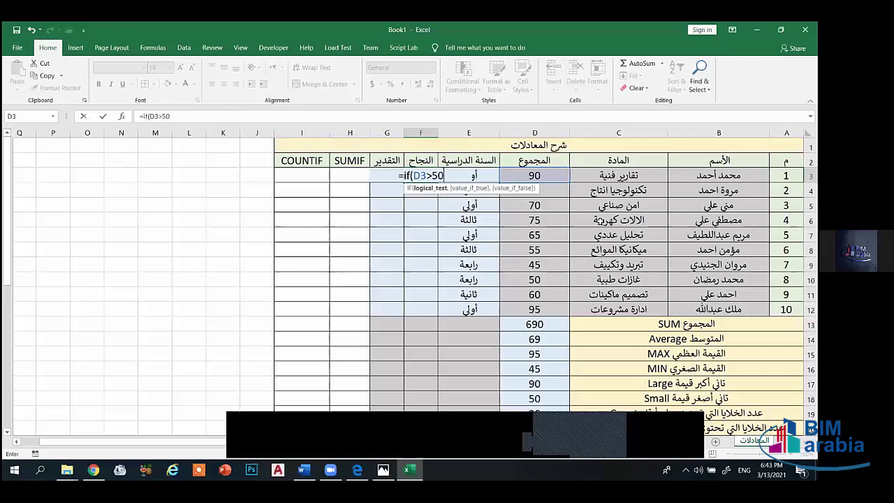
pyautogui.write(',')
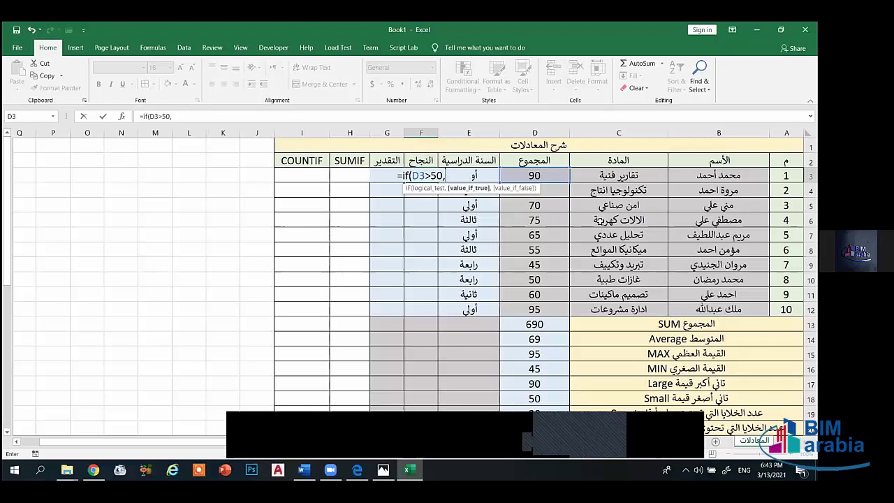
pyautogui.write('"ناجح')
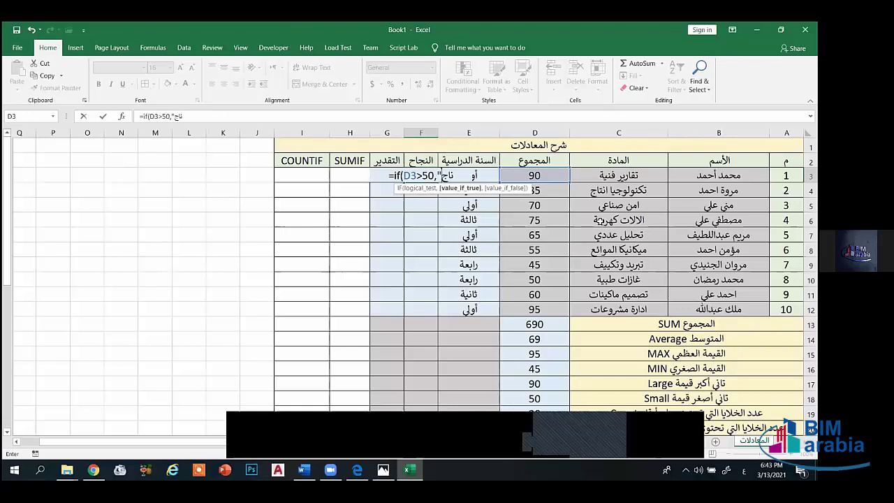
pyautogui.write('"')
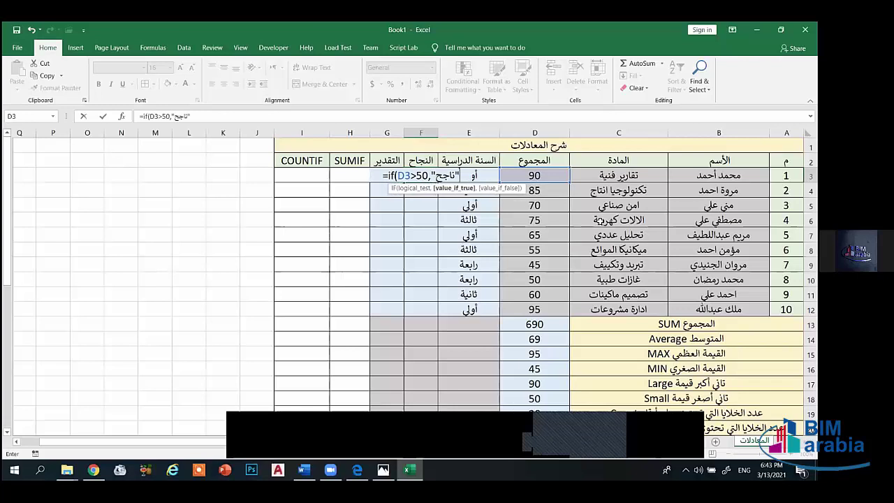
pyautogui.write(',')
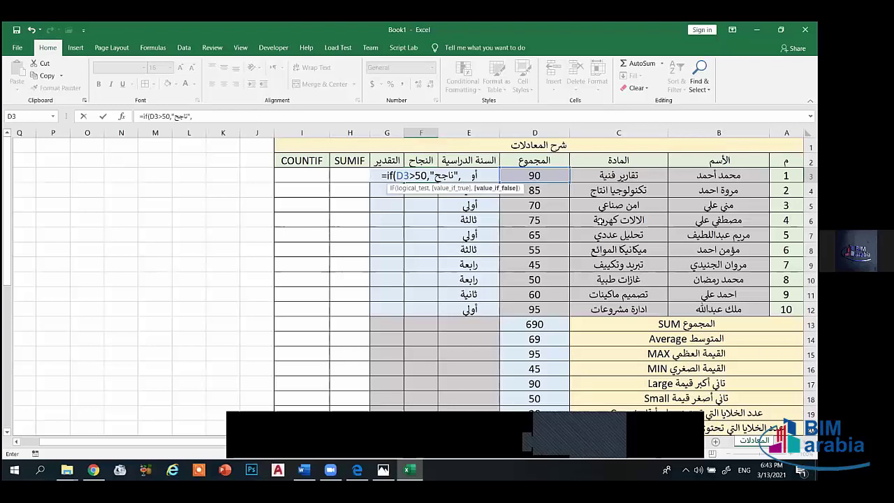
pyautogui.write('"')
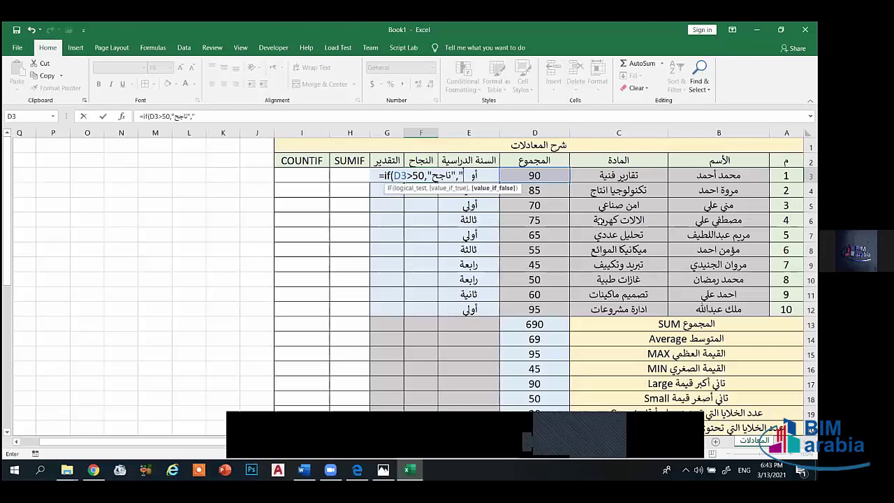
pyautogui.write('راسب')
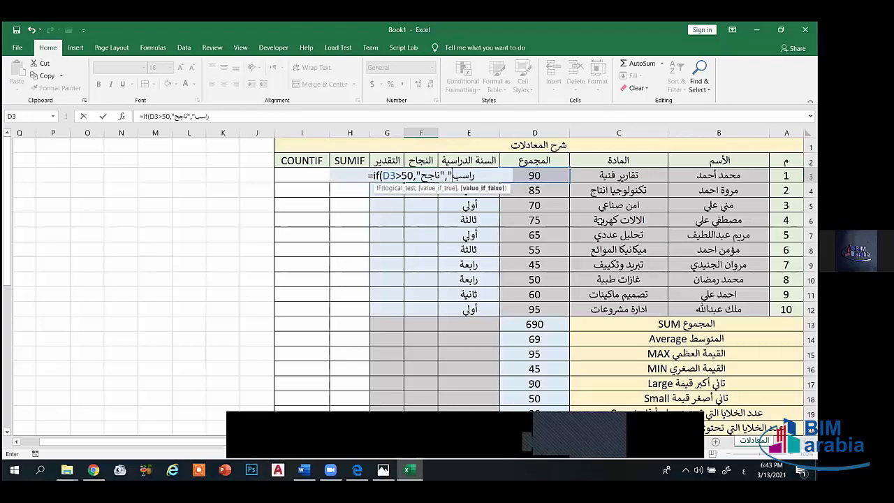
pyautogui.hotkey('alt', 'shift')
pyautogui.write('")')
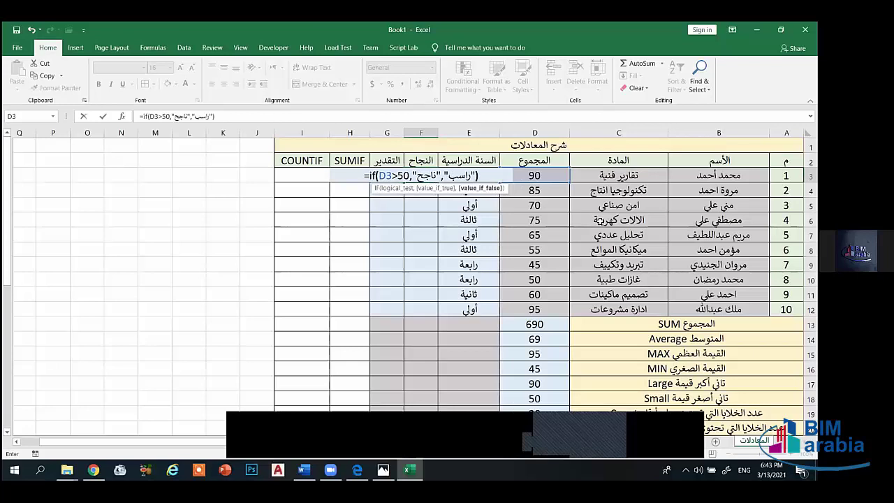
pyautogui.press('Return')
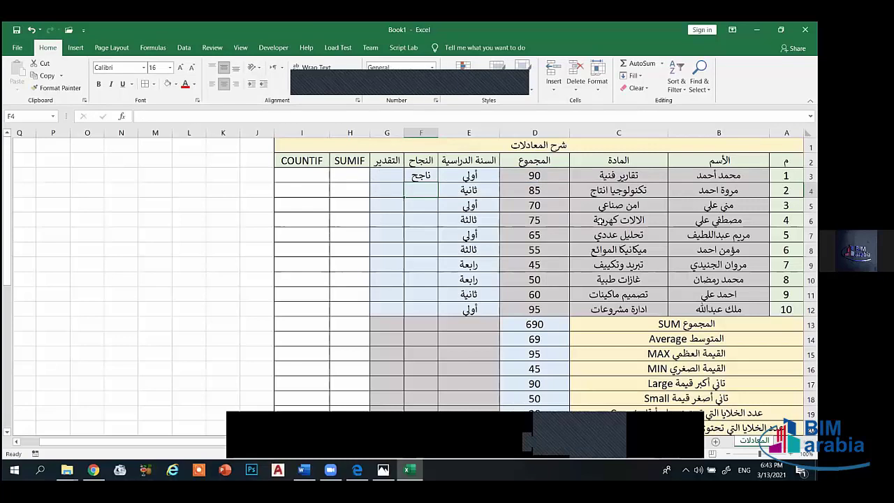
# - Fill F3's pass/fail formula down to F12 and check the copy in F8
pyautogui.click(425, 178)
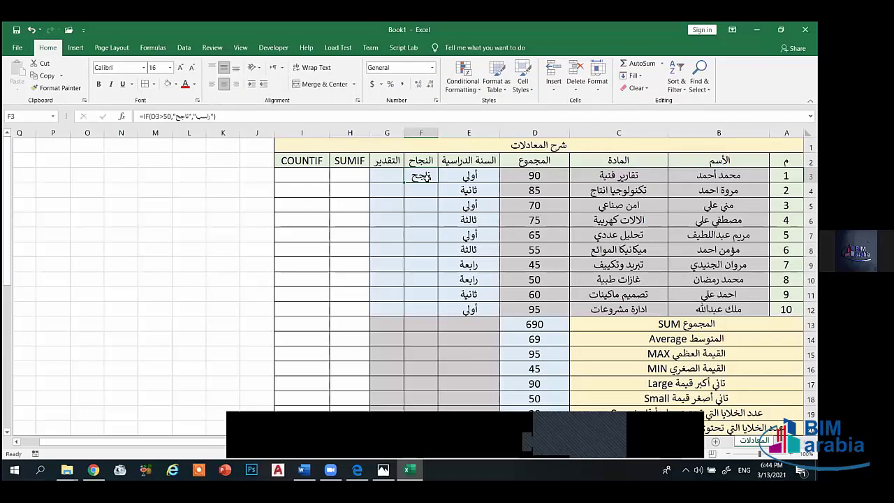
pyautogui.moveTo(404, 184); pyautogui.dragTo(415, 319)
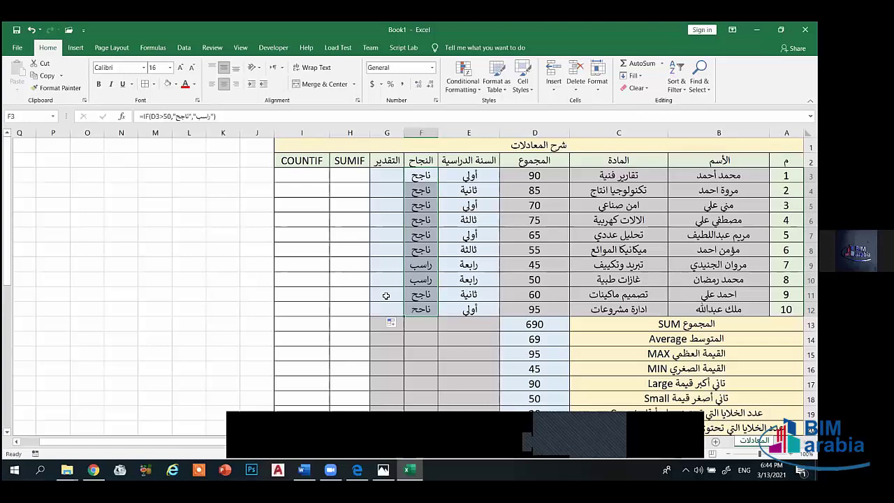
pyautogui.click(383, 290)
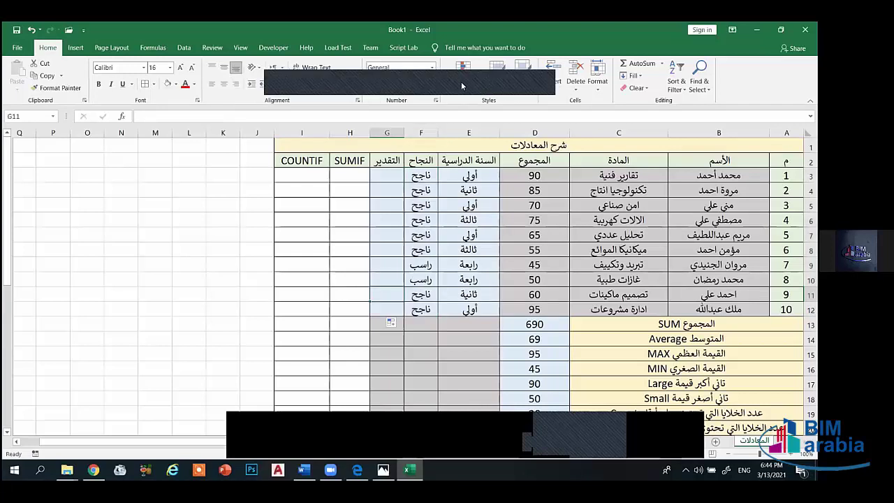
pyautogui.click(418, 251)
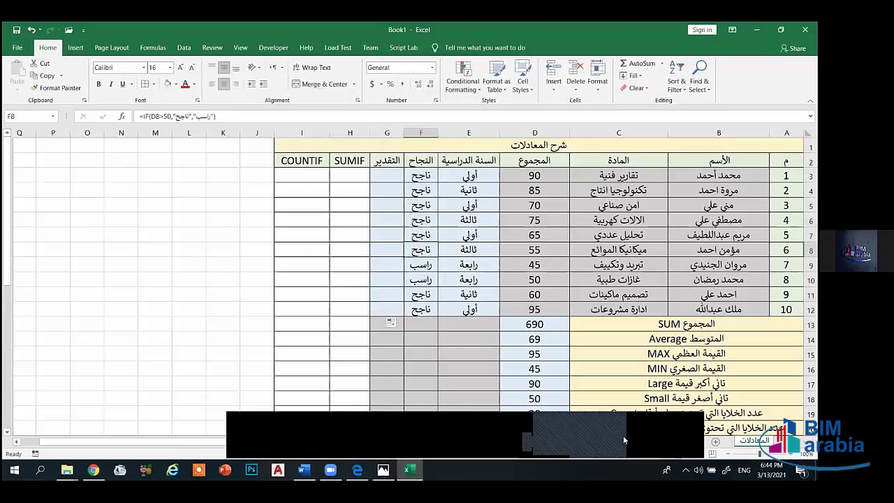
pyautogui.click(386, 174)
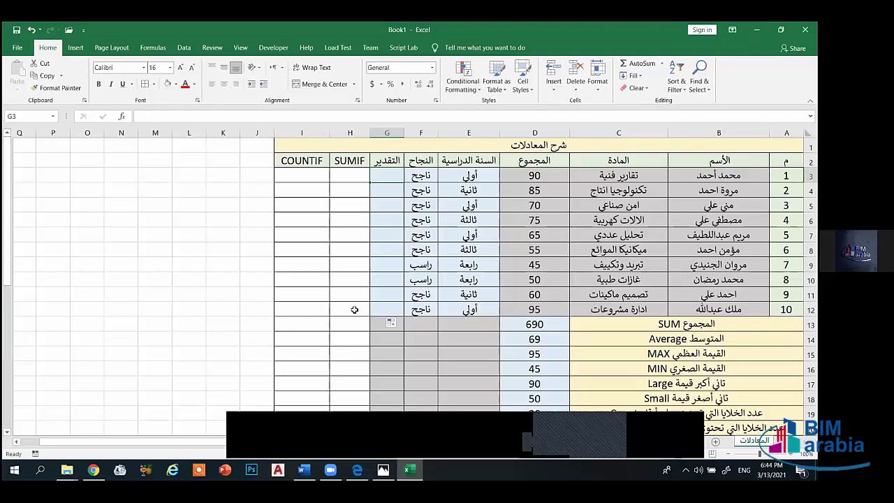
# - Start G3's grade formula with =IF(D3>85,"امتياز", for totals above 85
pyautogui.write('=')
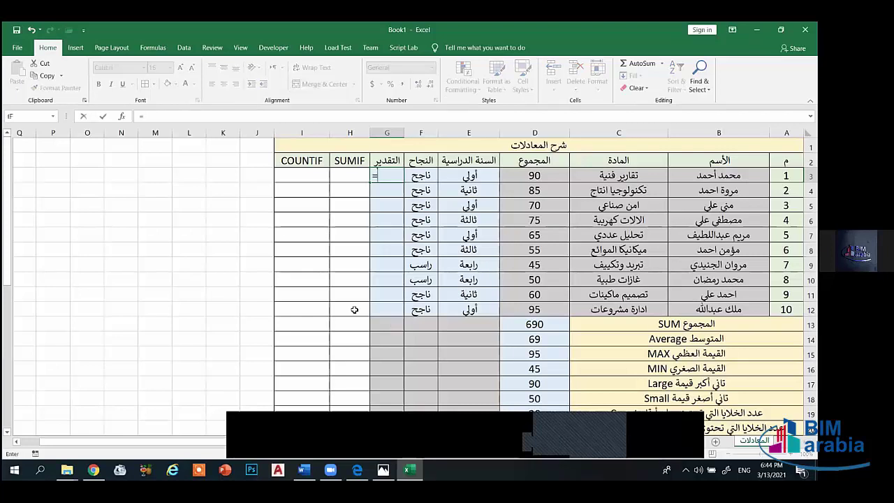
pyautogui.write('if')
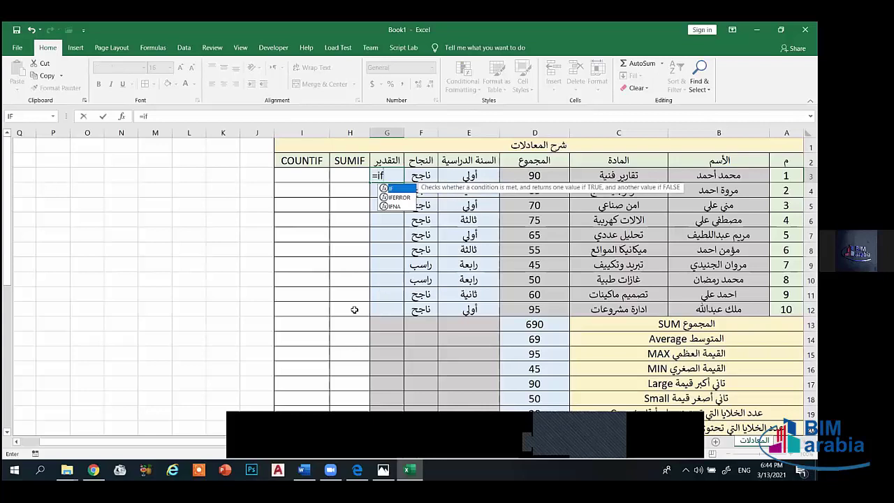
pyautogui.write('(')
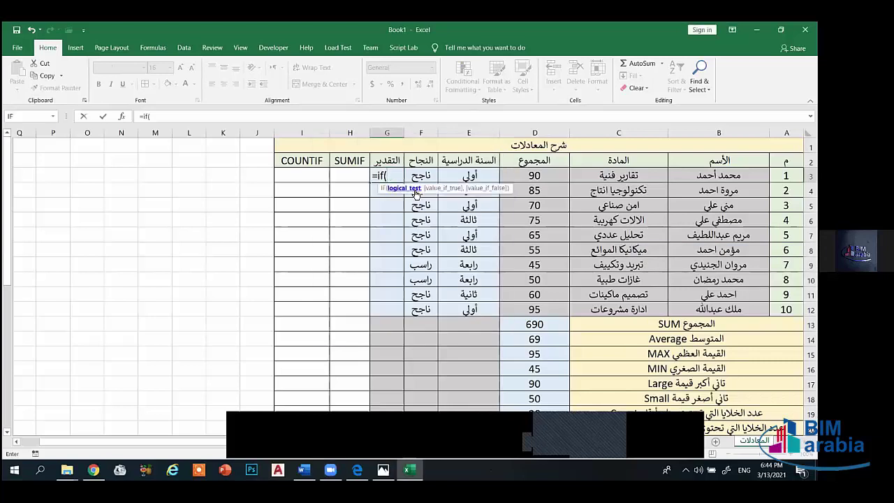
pyautogui.click(543, 175)
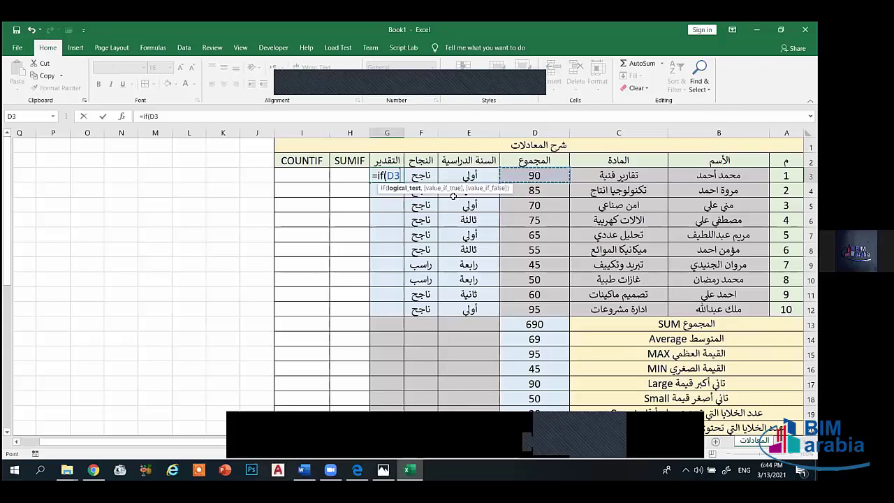
pyautogui.write('>')
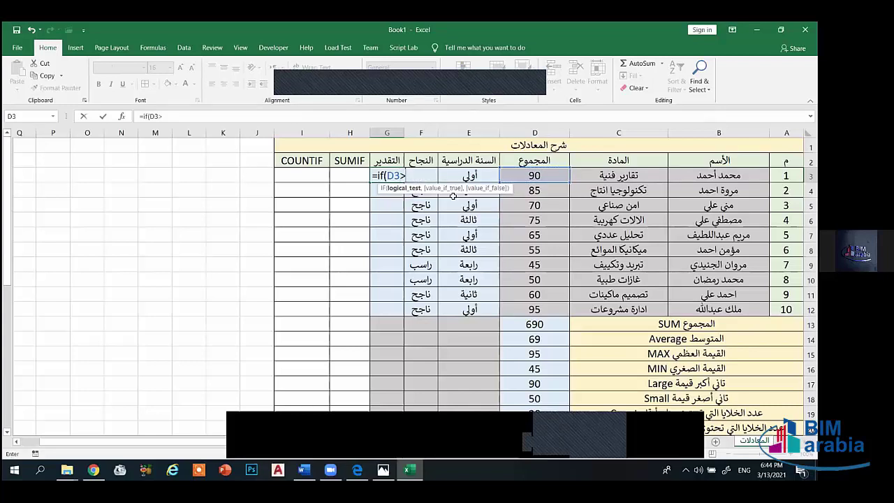
pyautogui.write('85')
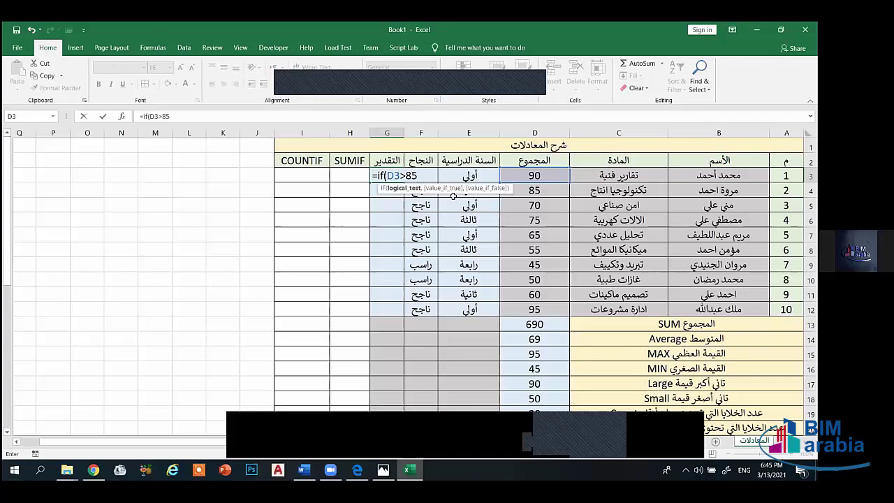
pyautogui.write(',')
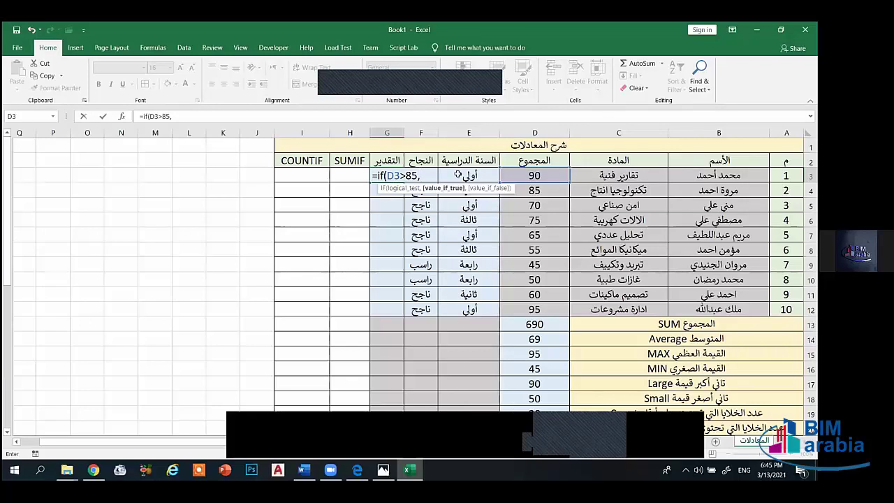
pyautogui.write('"')
pyautogui.hotkey('alt', 'shift')
pyautogui.write('امتياز"')
pyautogui.hotkey('alt', 'shift')
pyautogui.write(',')
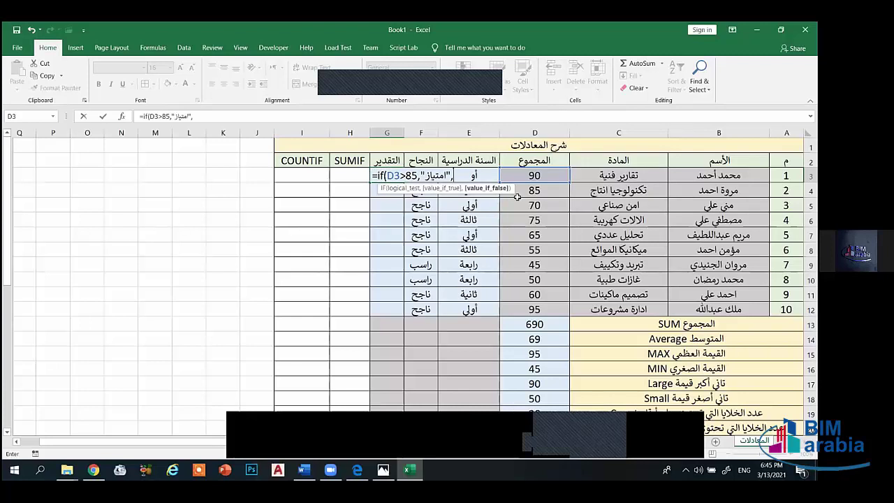
# - Add nested conditions giving جيد جدا above 75 and جيد above 65
pyautogui.write('if')
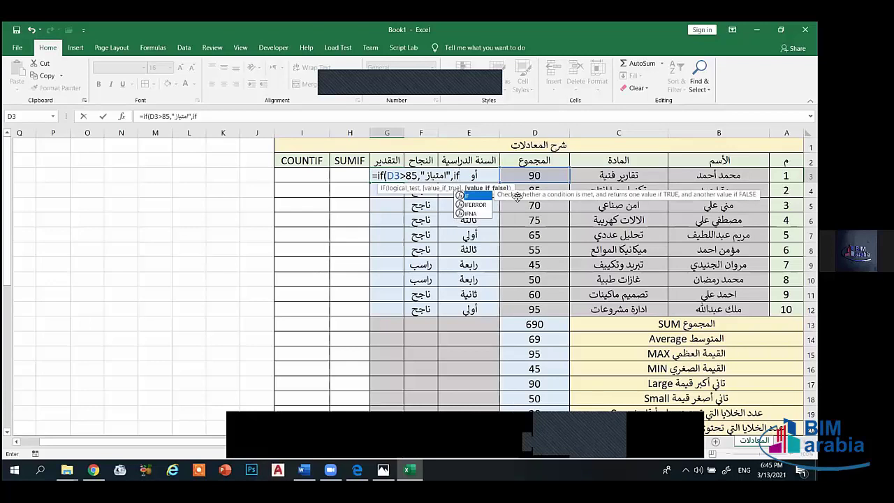
pyautogui.write('(')
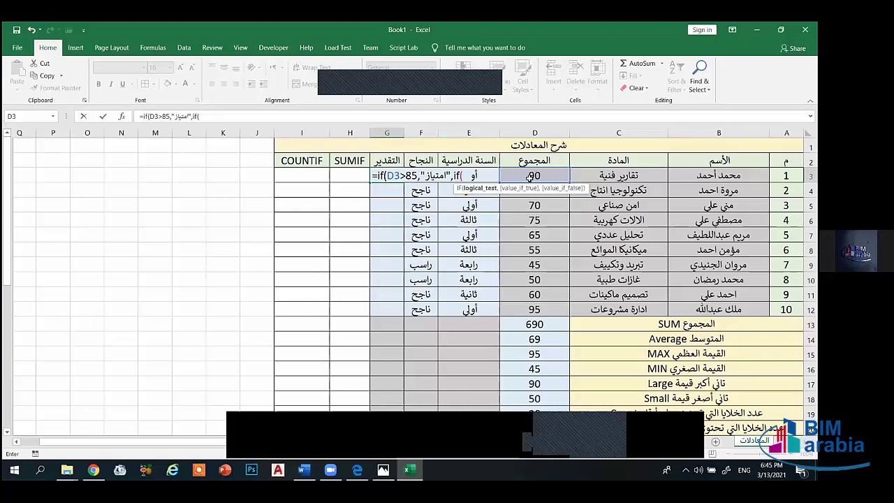
pyautogui.click(520, 177)
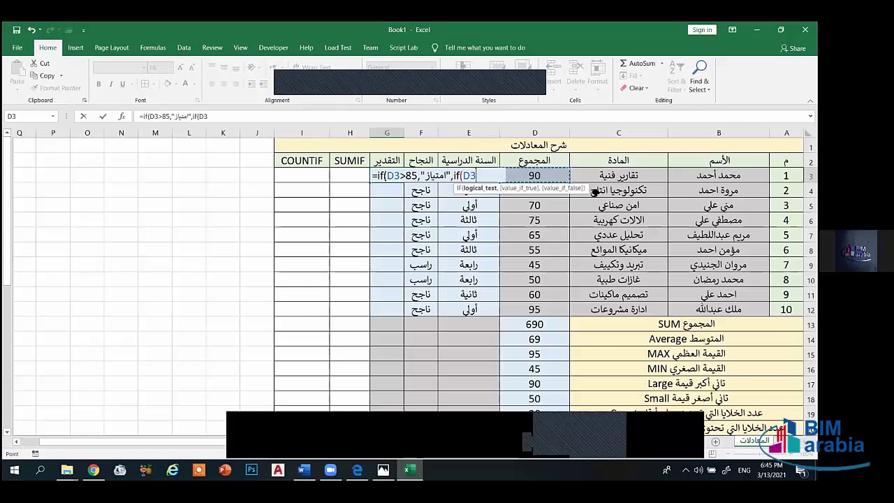
pyautogui.write('>7')
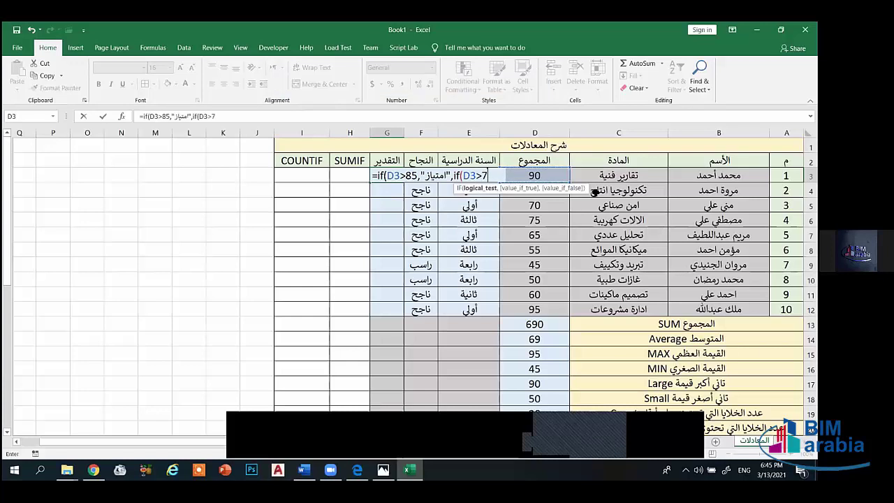
pyautogui.write('5,')
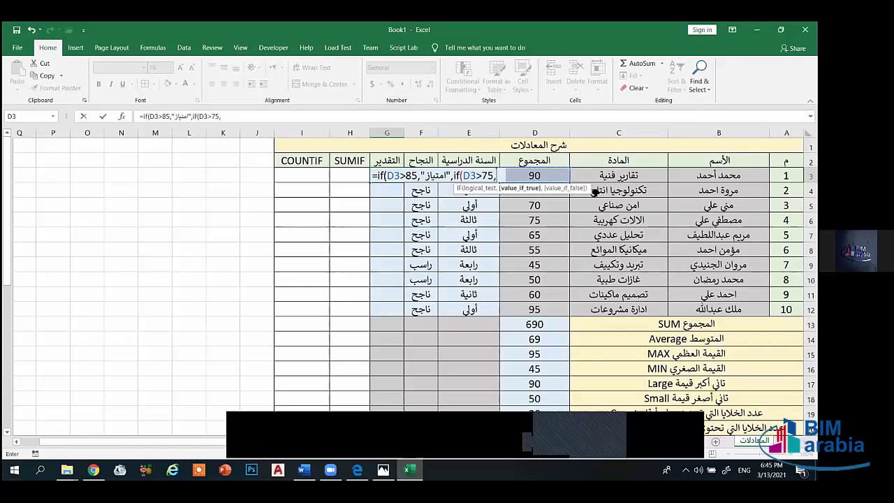
pyautogui.write('"جيد جدا')
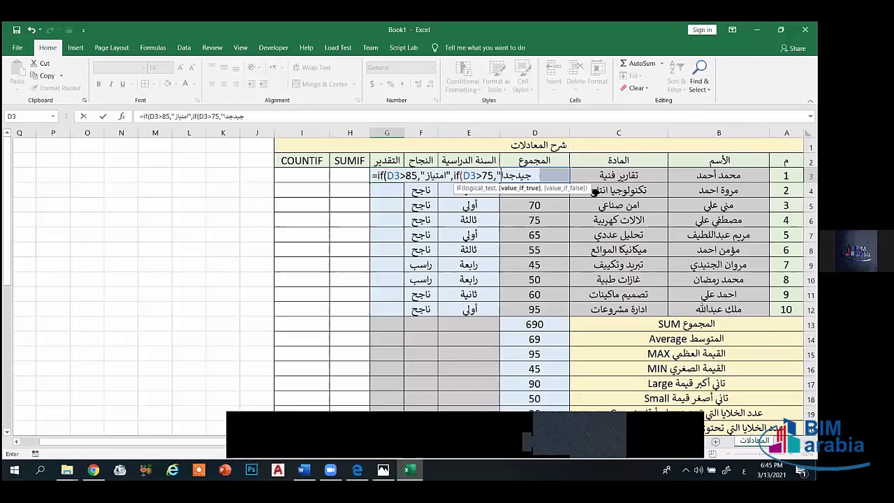
pyautogui.write('"')
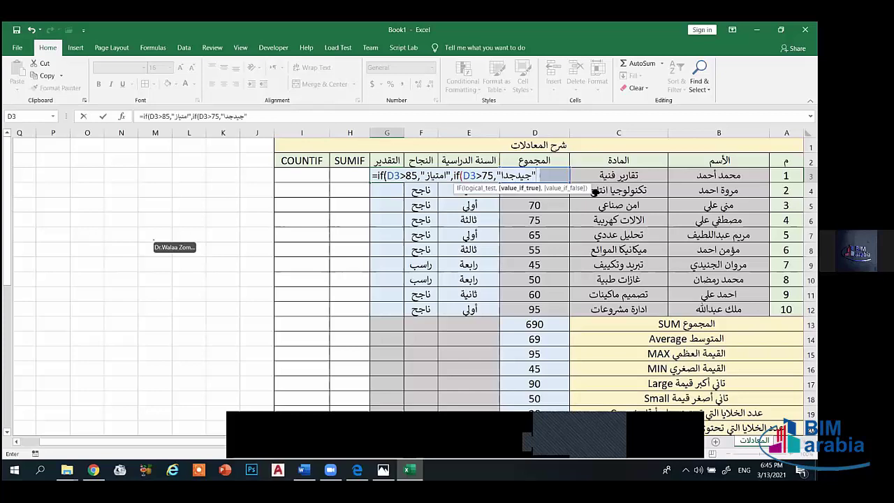
pyautogui.write(',')
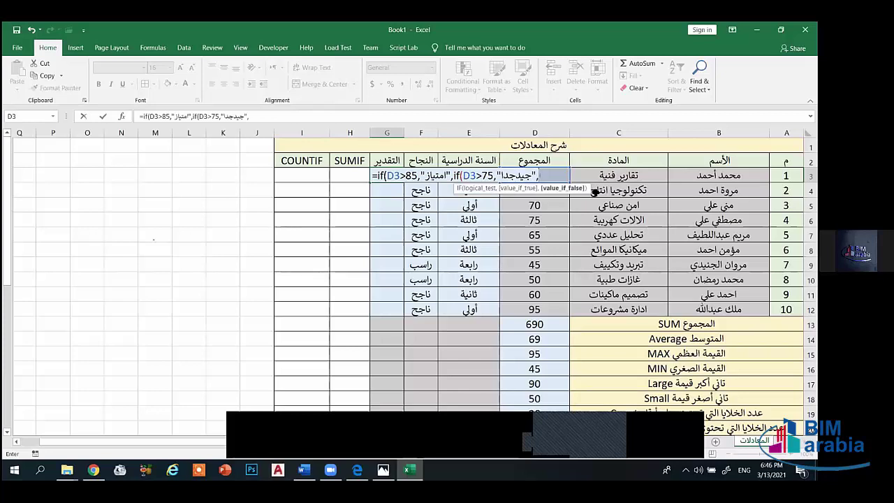
pyautogui.write('if')
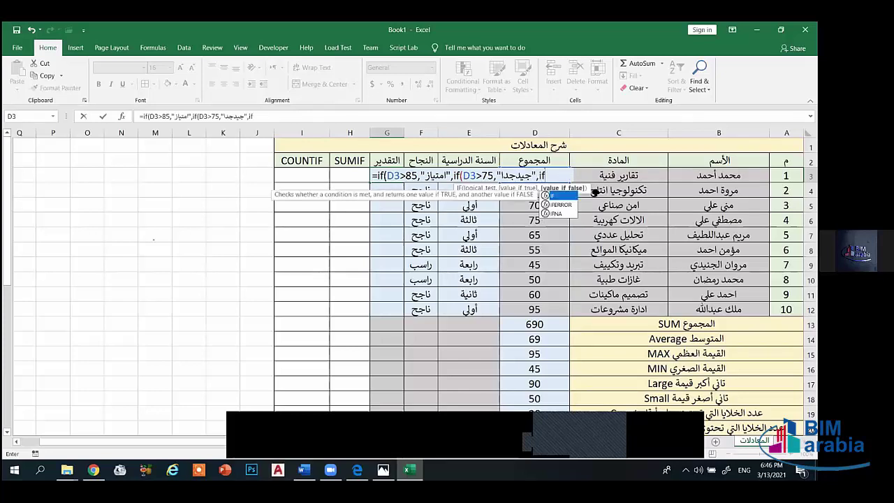
pyautogui.write('(')
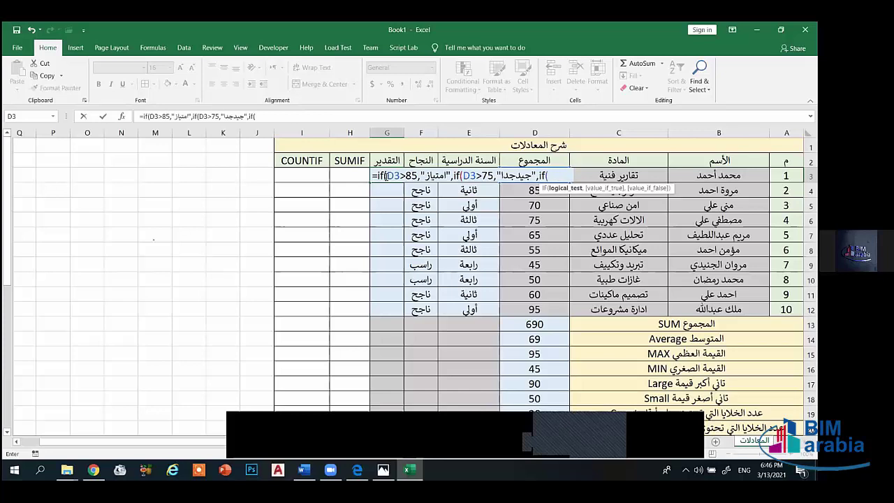
pyautogui.write('D')
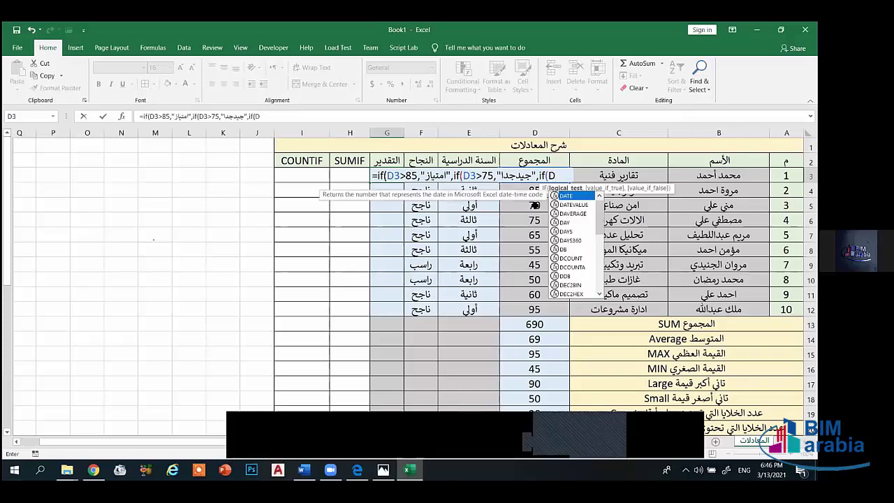
pyautogui.write('3')
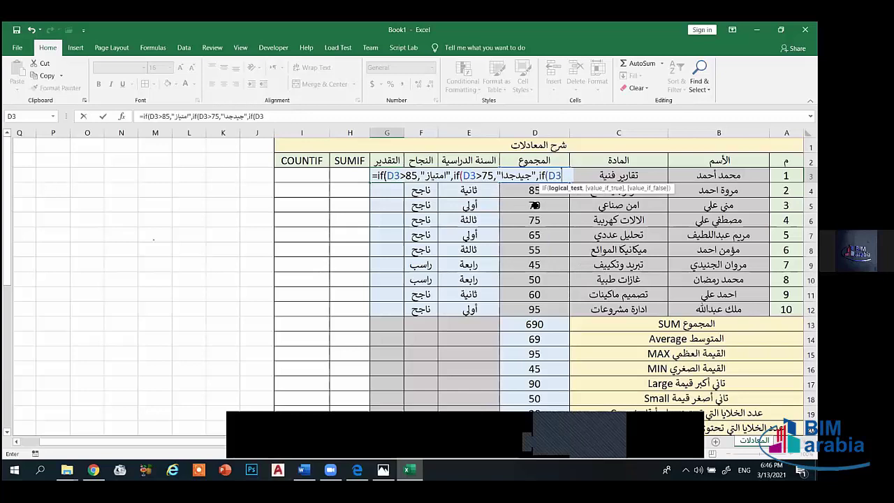
pyautogui.write('>')
pyautogui.write('65')
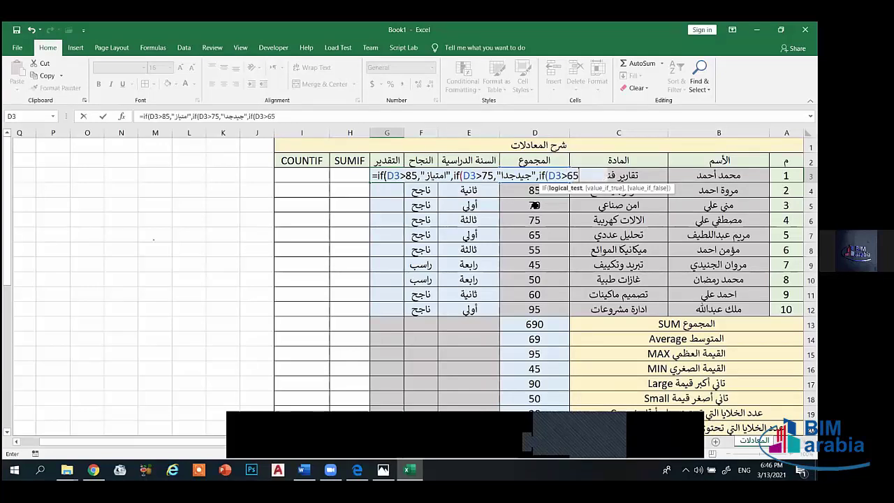
pyautogui.write(',"')
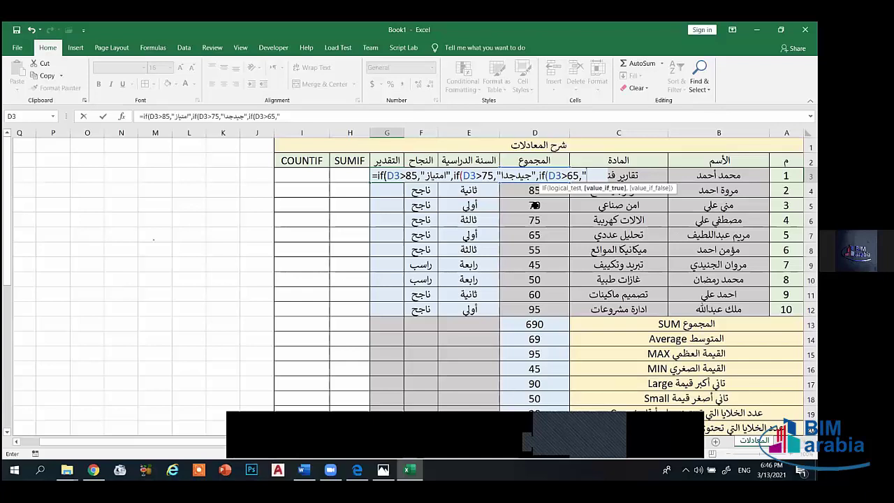
pyautogui.write('ج')
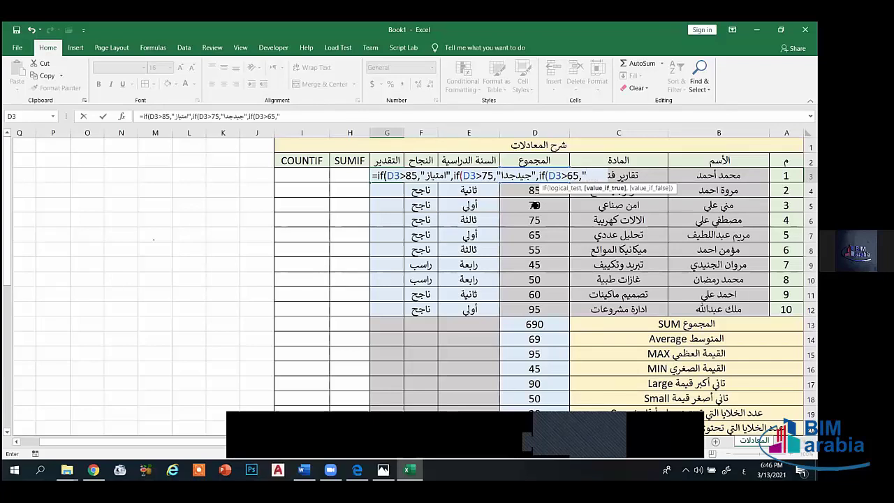
pyautogui.write('يد"')
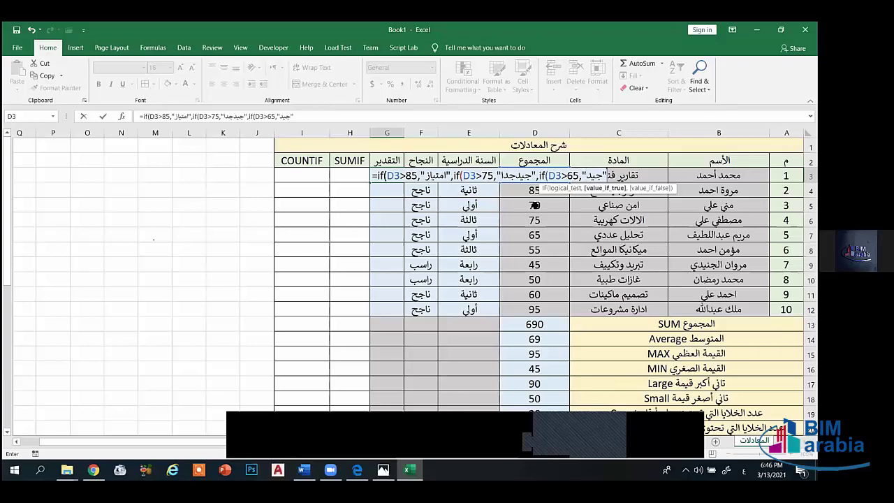
pyautogui.write(',')
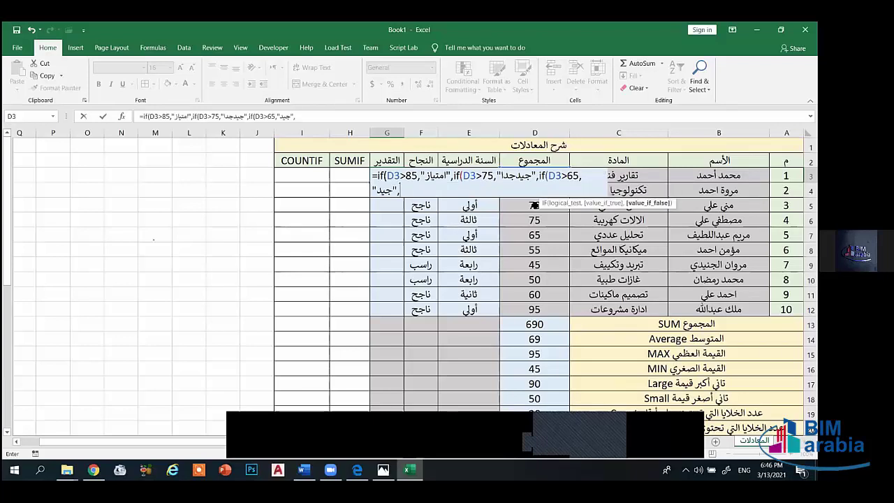
pyautogui.write('if')
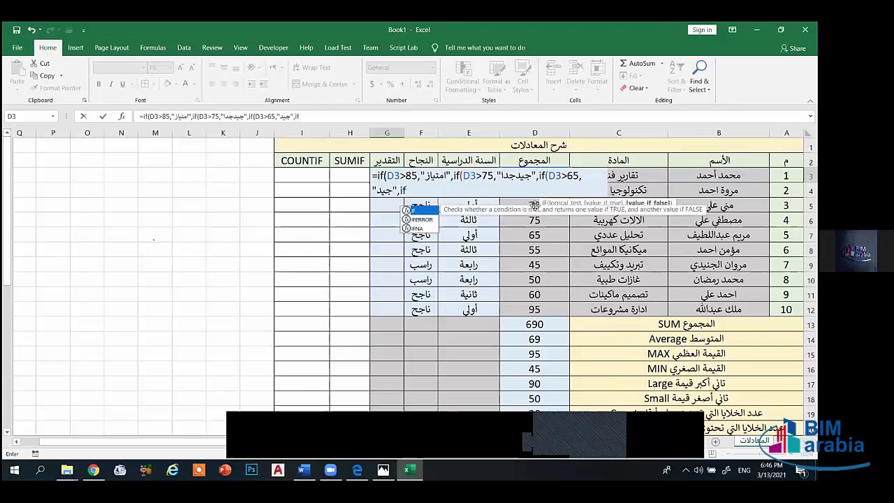
pyautogui.write('(D3')
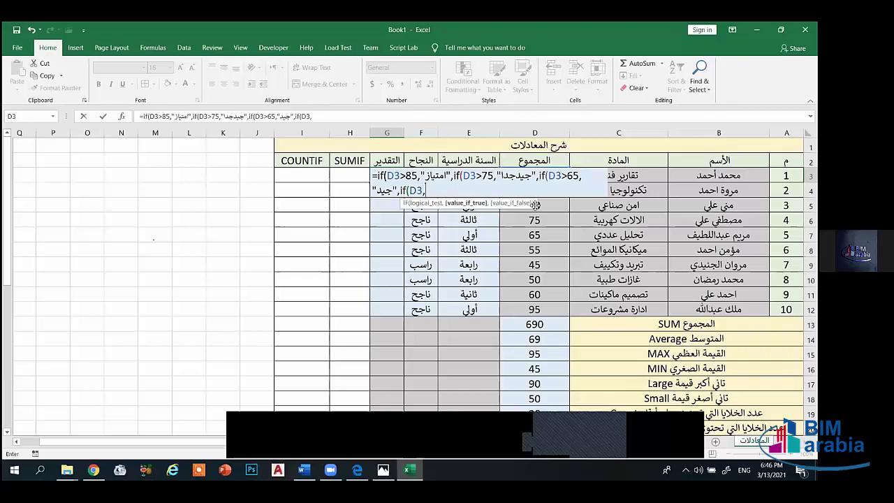
# - Finish with مقبول for totals below 65, close the parentheses, and enter the formula
pyautogui.write('<')
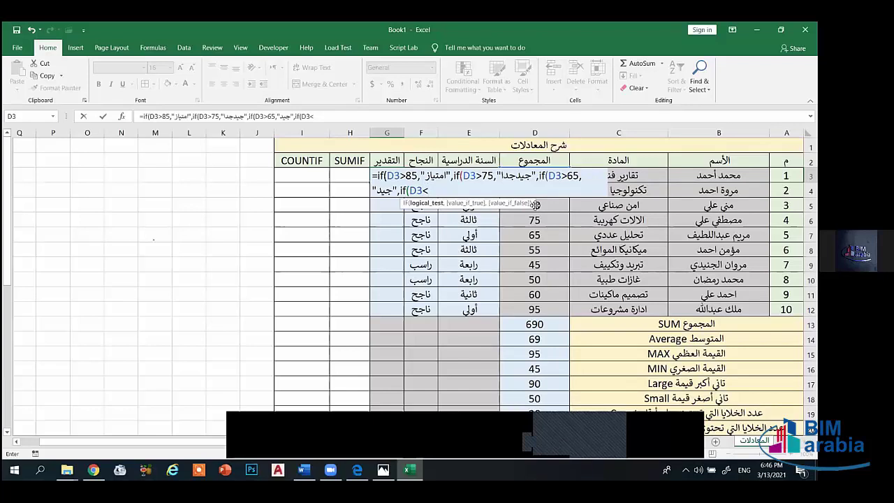
pyautogui.write('65,"')
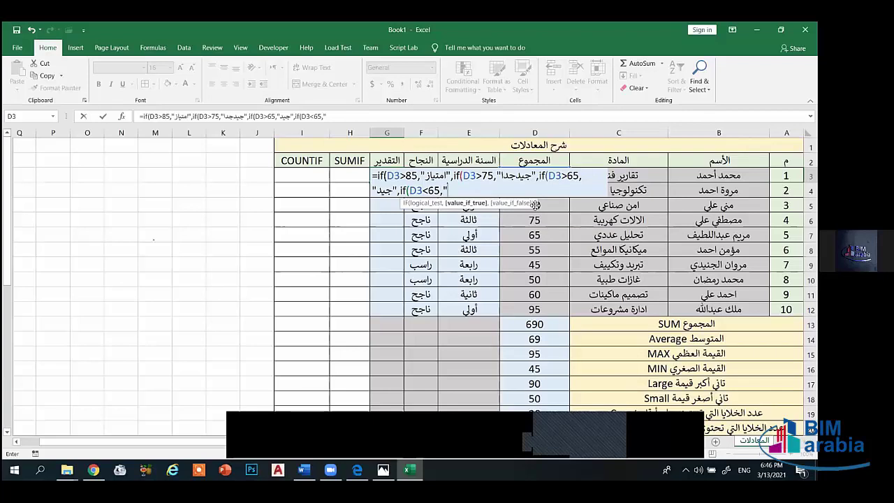
pyautogui.hotkey('alt', 'shift')
pyautogui.write('مقبول')
pyautogui.hotkey('alt', 'shift')
pyautogui.write('"')
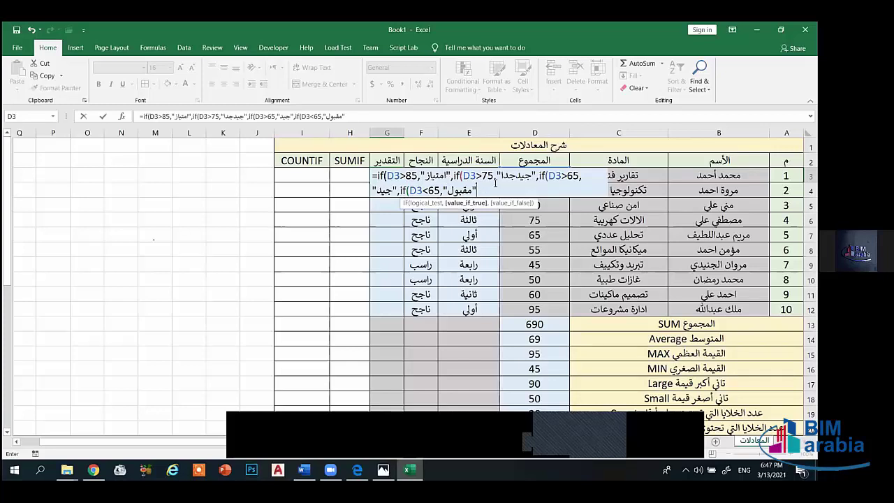
pyautogui.write(')')
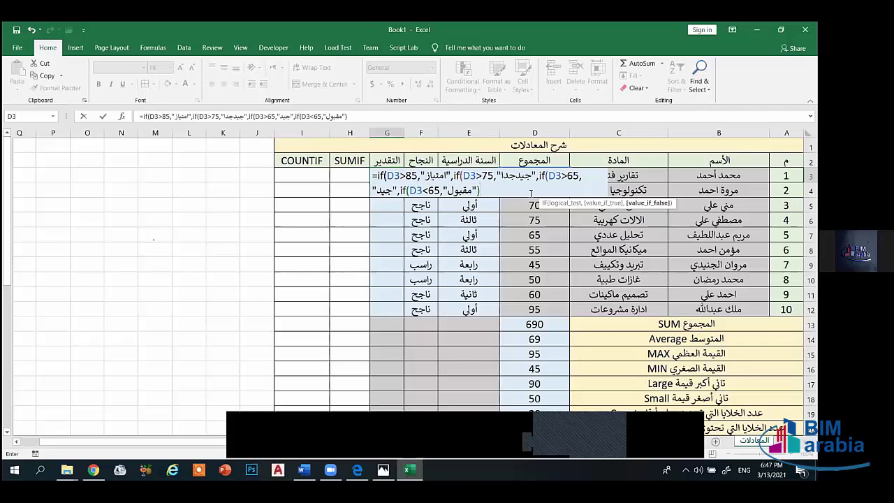
pyautogui.write(')))')
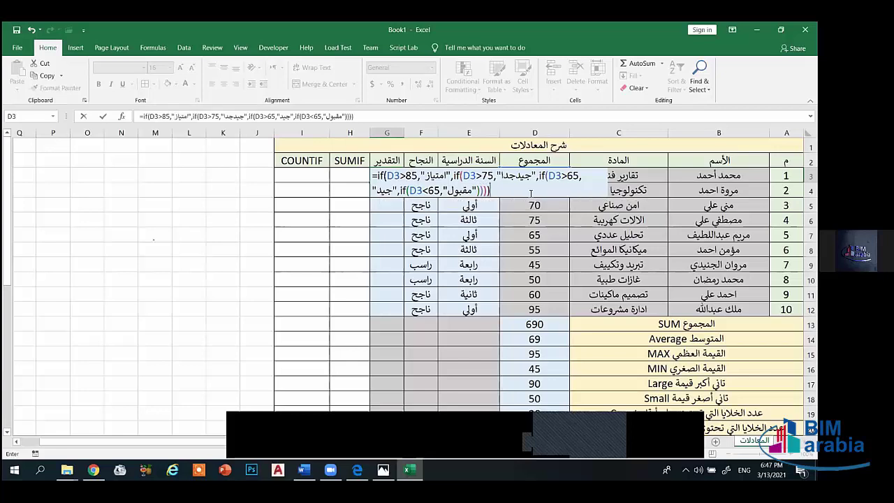
pyautogui.press('Return')
# - Fill G3's grade formula down column G and inspect the FALSE result in G7
pyautogui.click(388, 176)
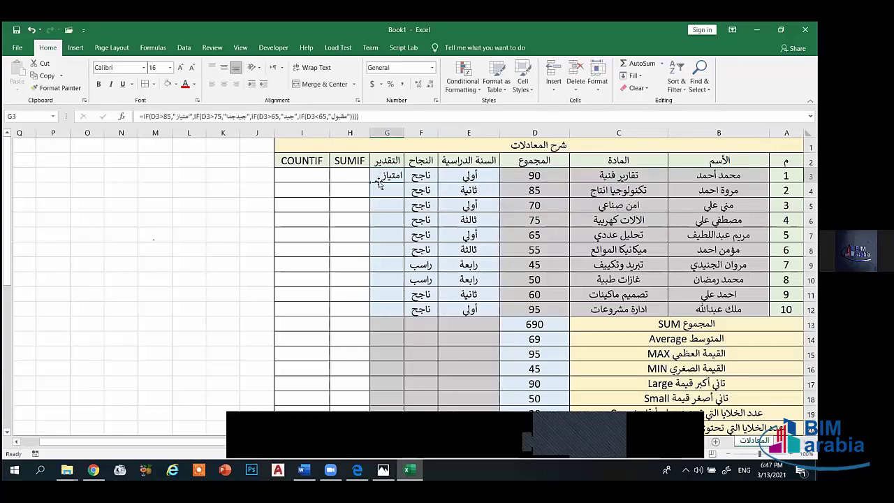
pyautogui.moveTo(370, 193); pyautogui.dragTo(371, 313)
pyautogui.click(341, 278)
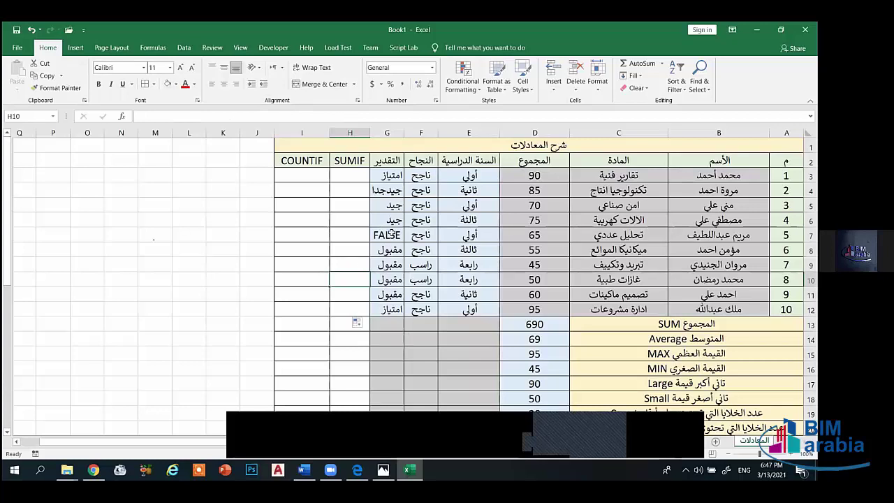
pyautogui.click(387, 235)
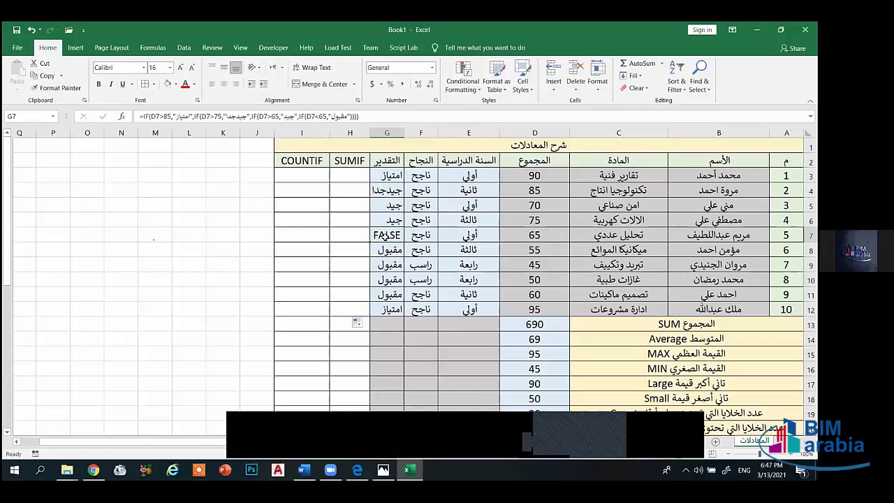
# - Change D7's total from 65 to 64 so G7 shows مقبول, then clear grades G6:G12
pyautogui.click(535, 237)
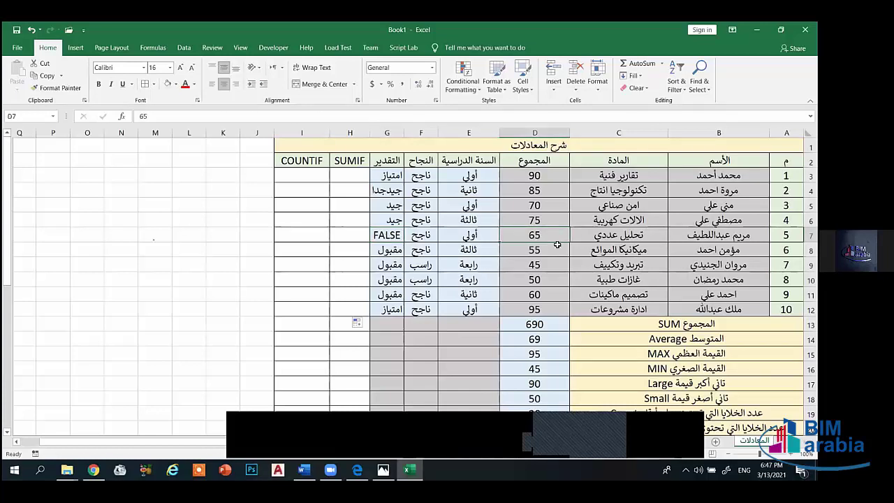
pyautogui.write('64')
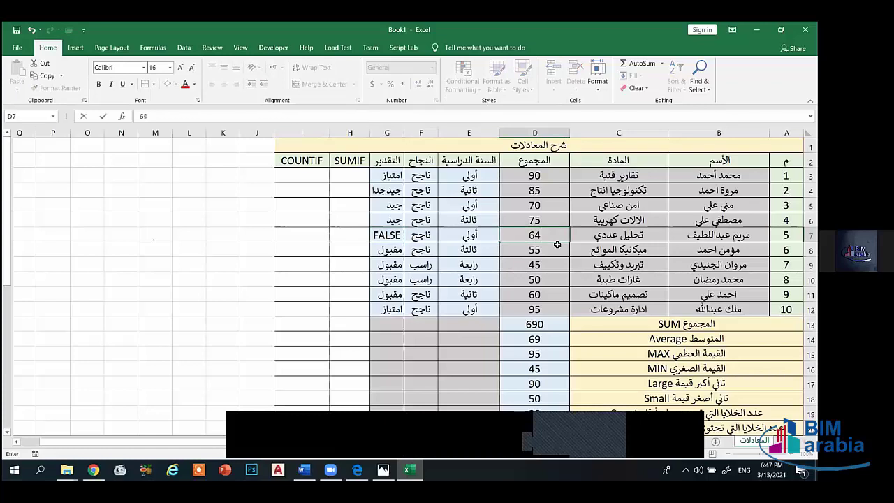
pyautogui.press('Return')
pyautogui.click(389, 235)
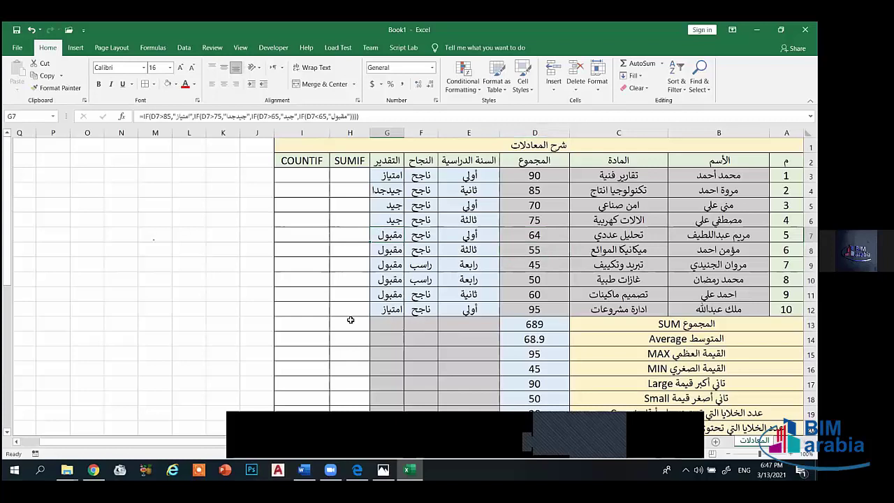
pyautogui.moveTo(391, 309); pyautogui.dragTo(388, 190)
pyautogui.press('BackSpace')
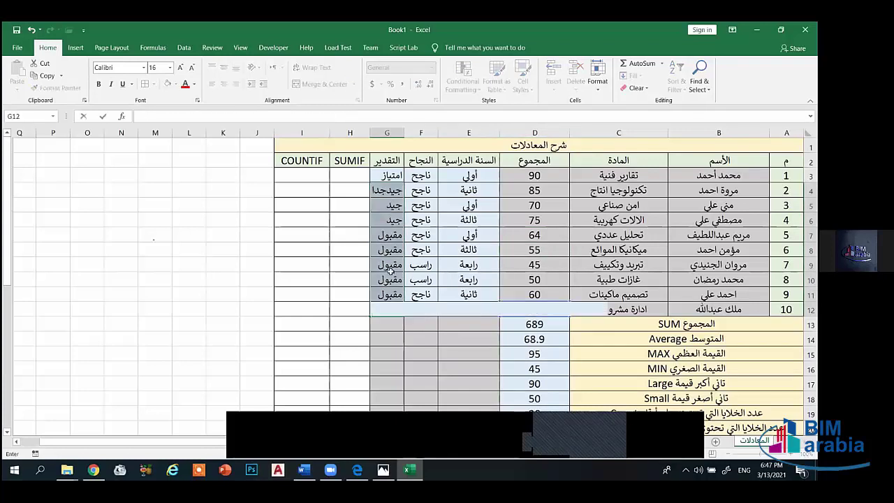
# - Delete the remaining grades in column G and select F3:F12 for clearing
pyautogui.moveTo(393, 294); pyautogui.dragTo(422, 310)
pyautogui.press('Delete')
pyautogui.press('Delete')
pyautogui.click(433, 177)
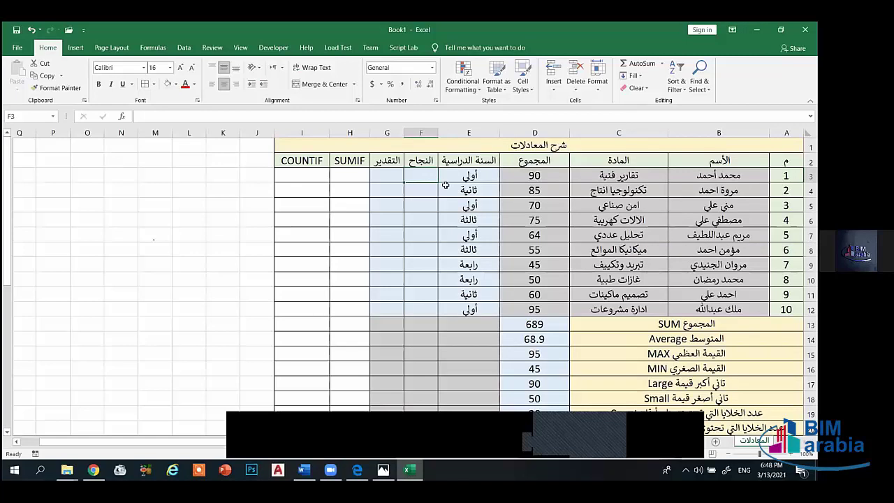
# - Re-enter =IF(D3>50,"ناجح","راسب") in F3 and commit it with Ctrl+Enter
pyautogui.write('=')
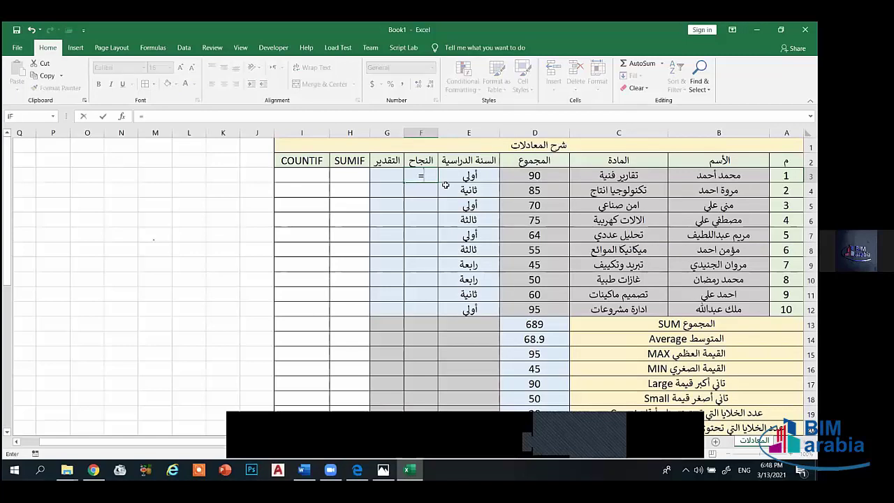
pyautogui.write('if')
pyautogui.write('(')
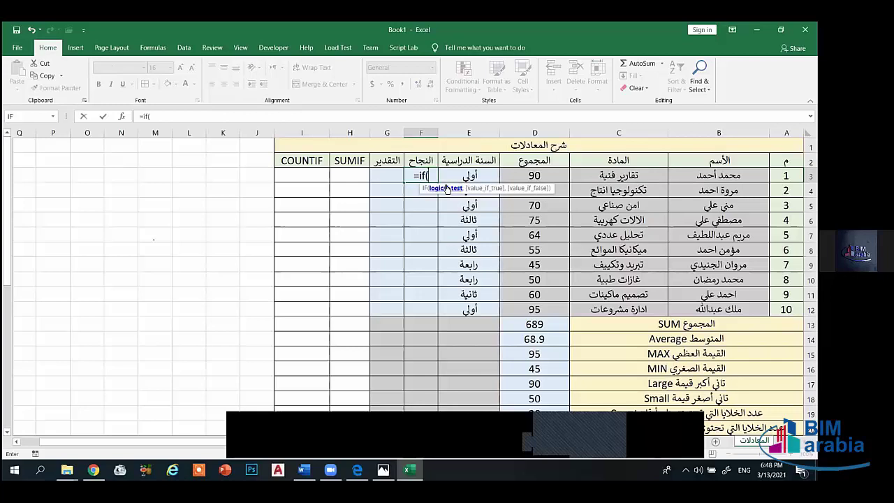
pyautogui.click(535, 176)
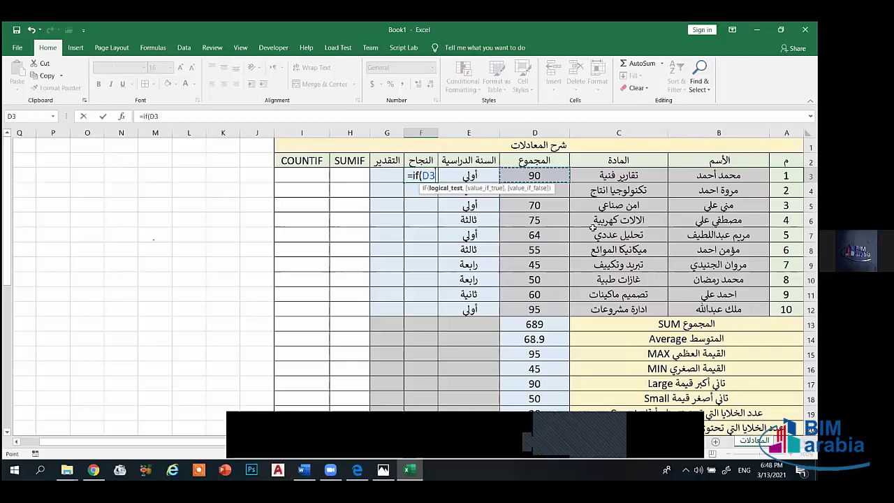
pyautogui.write('>')
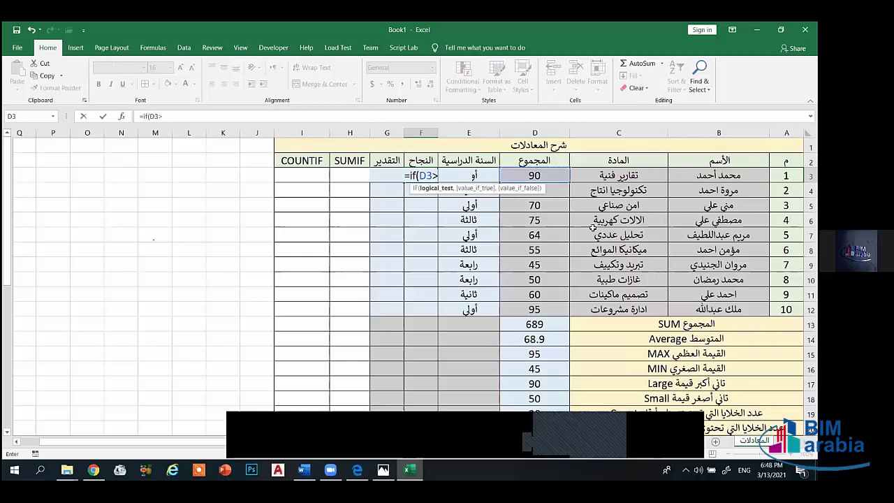
pyautogui.write('50')
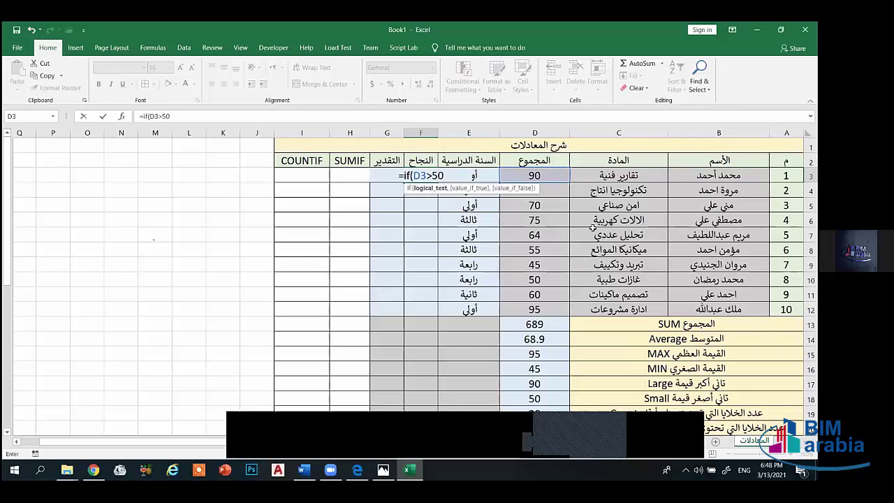
pyautogui.write(',')
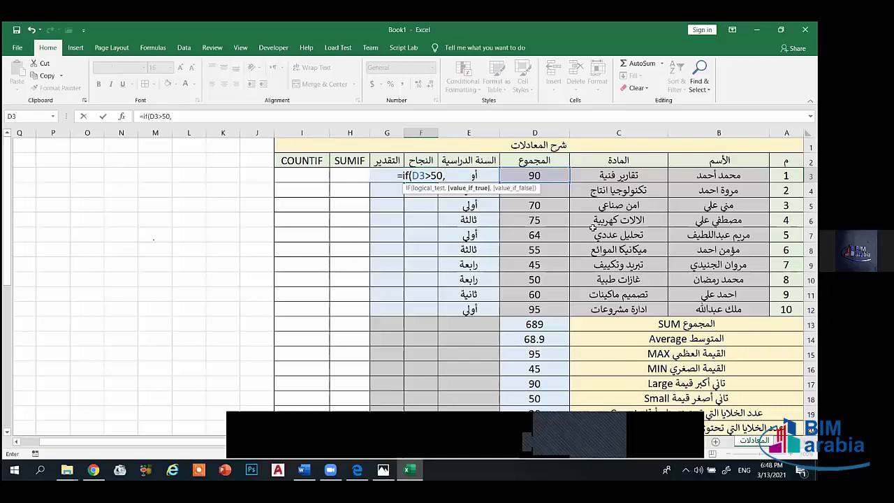
pyautogui.write('"')
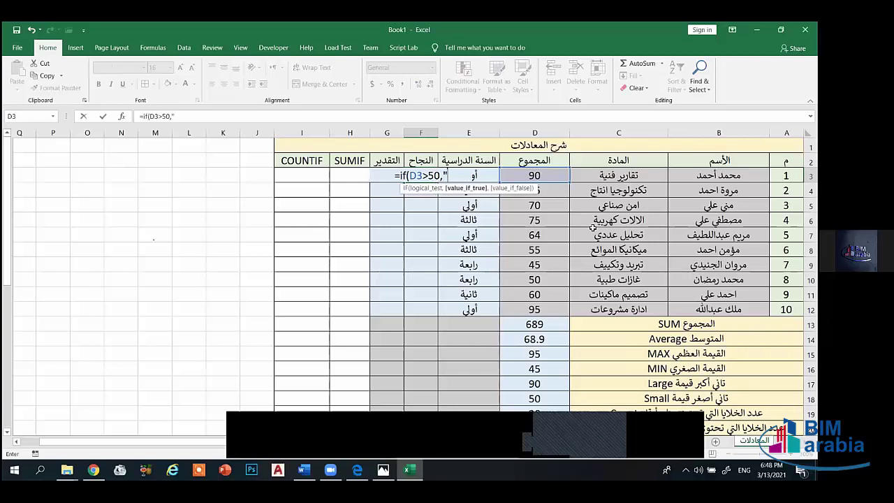
pyautogui.hotkey('alt', 'shift')
pyautogui.write('ناجح')
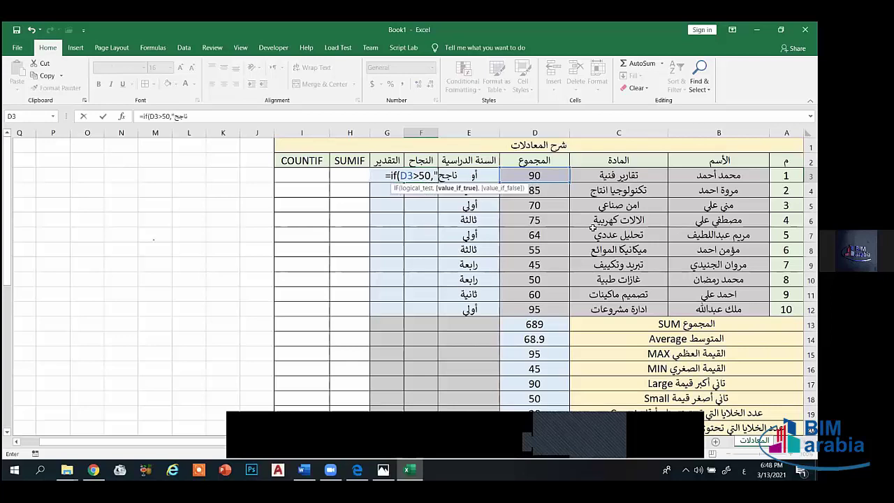
pyautogui.write('"')
pyautogui.hotkey('alt', 'shift')
pyautogui.write(',')
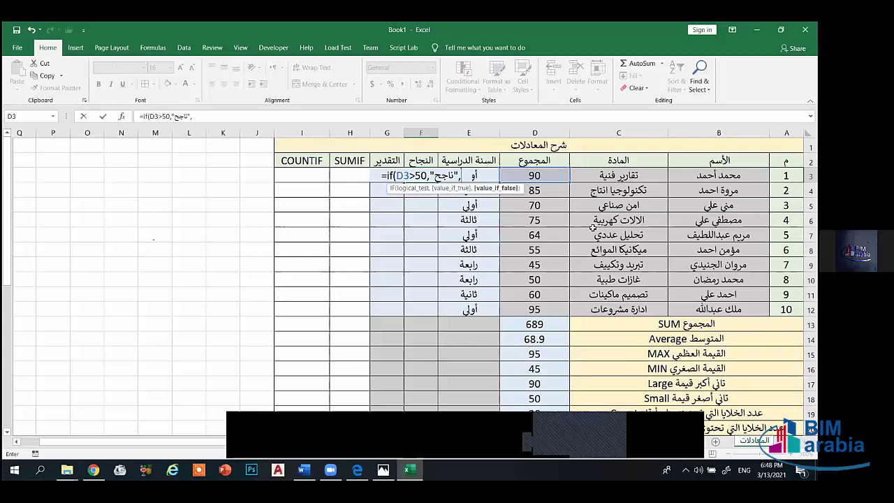
pyautogui.write('"')
pyautogui.hotkey('alt', 'shift')
pyautogui.write('راسب')
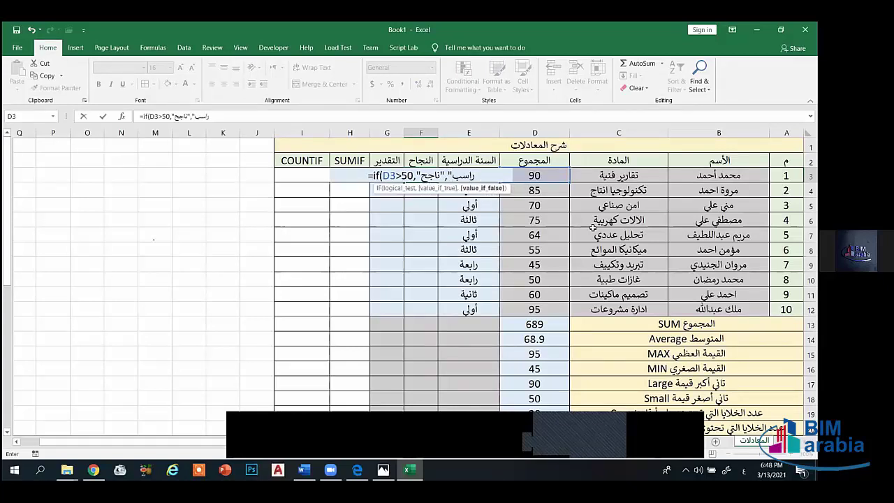
pyautogui.hotkey('alt', 'shift')
pyautogui.write('")')
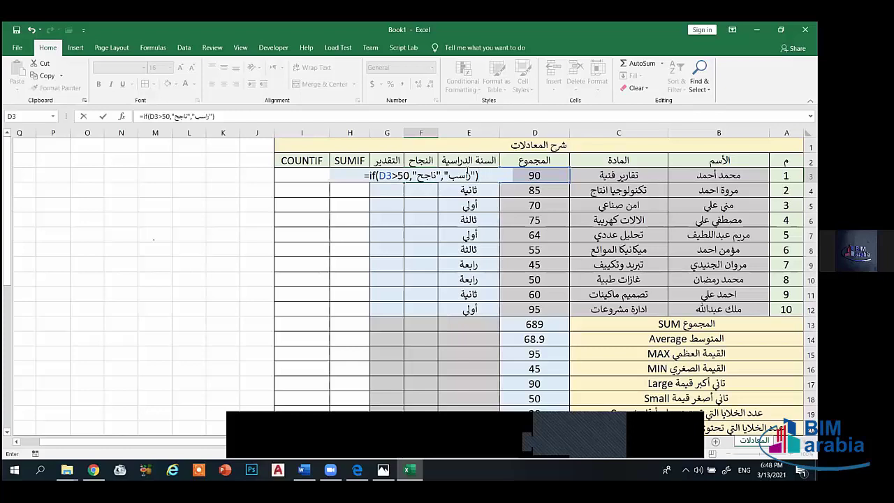
pyautogui.hotkey('ctrl', 'Return')
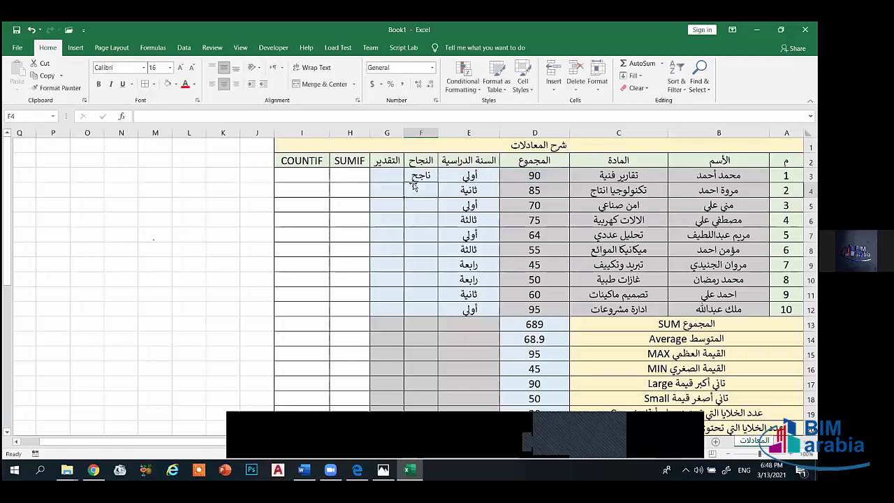
# - Fill the pass/fail formula down to F12 and check F9 against the totals in rows 9–10
pyautogui.moveTo(406, 181); pyautogui.dragTo(417, 313)
pyautogui.click(397, 265)
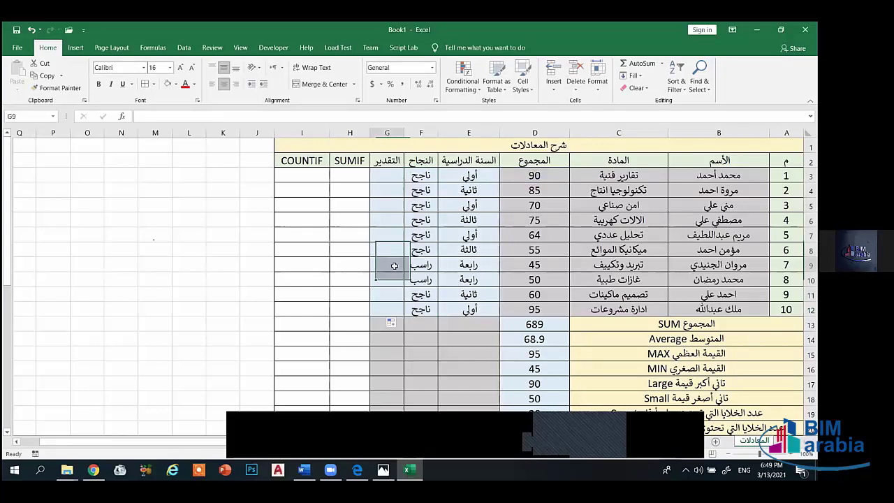
pyautogui.click(423, 265)
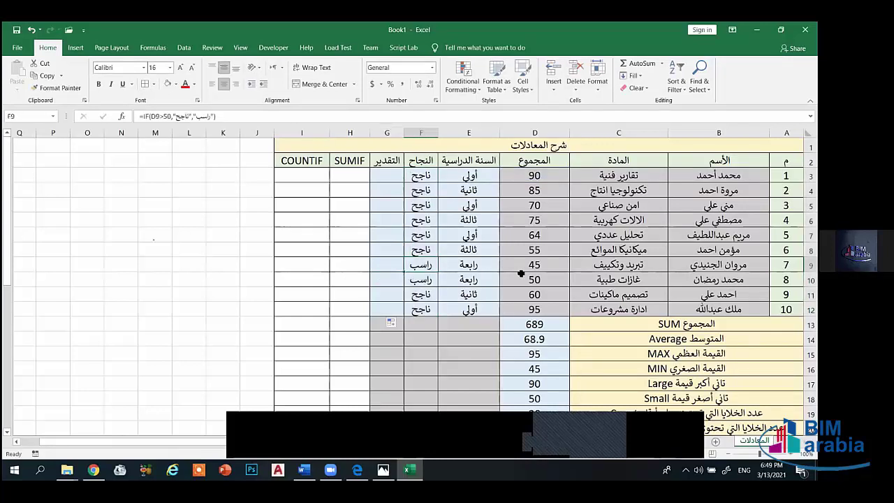
pyautogui.click(535, 279)
pyautogui.click(540, 266)
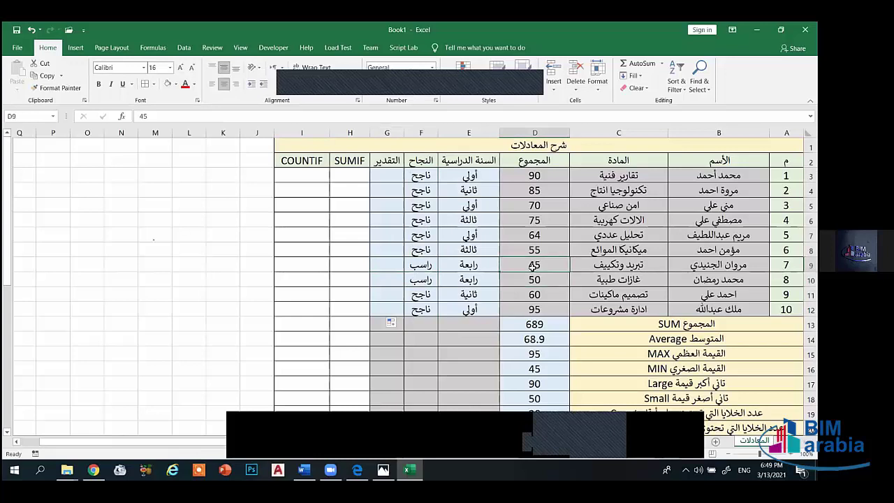
# - In G3, start the grade formula =if(D3>85,"امتياز for totals above 85
pyautogui.click(400, 176)
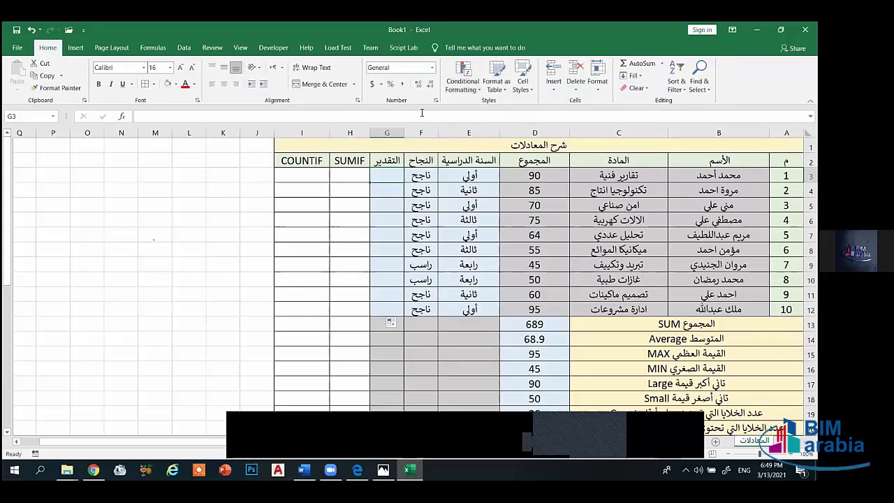
pyautogui.write('=if')
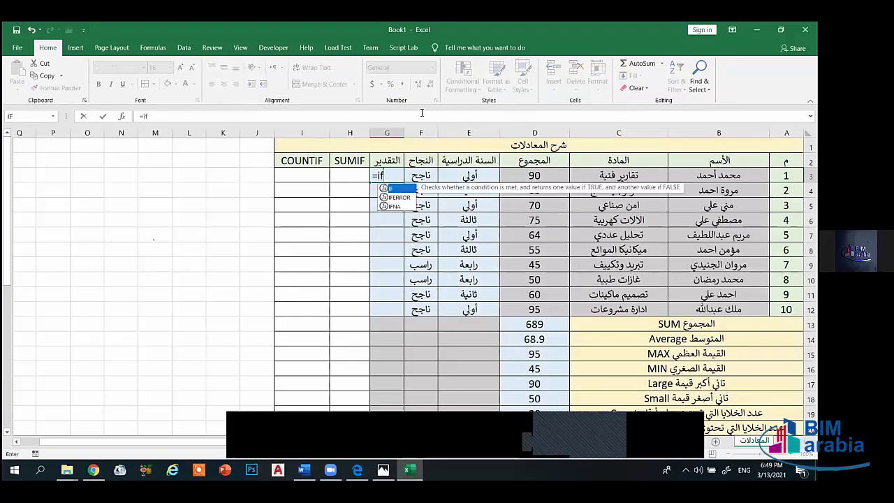
pyautogui.write('(')
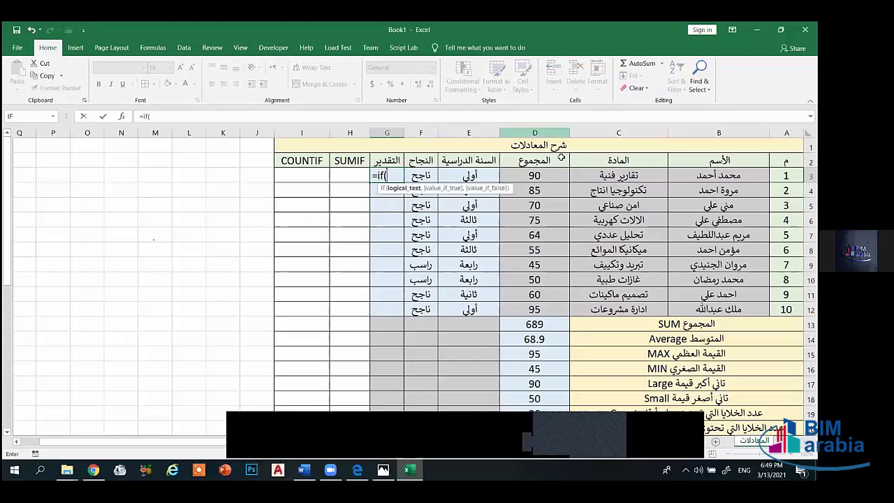
pyautogui.click(544, 175)
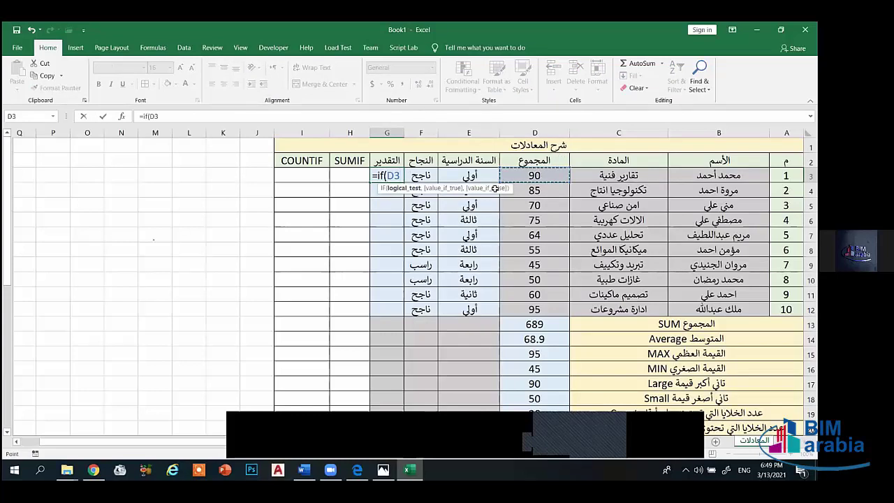
pyautogui.write('>8')
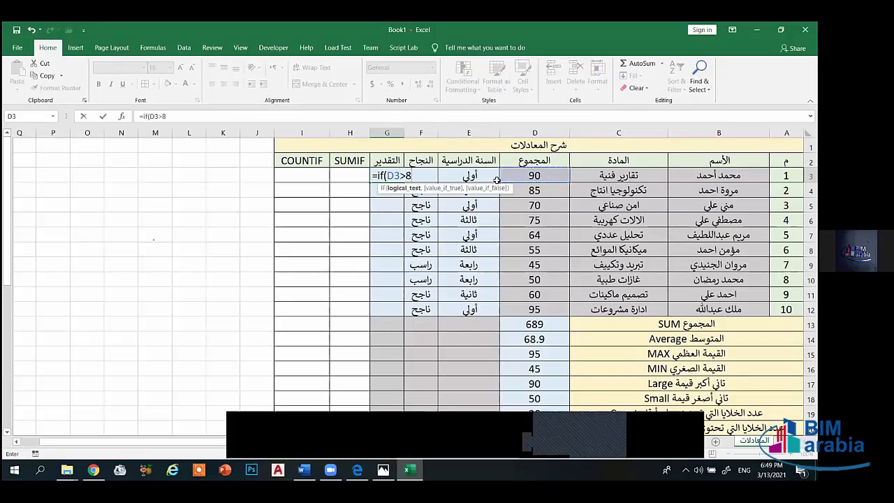
pyautogui.write('5,')
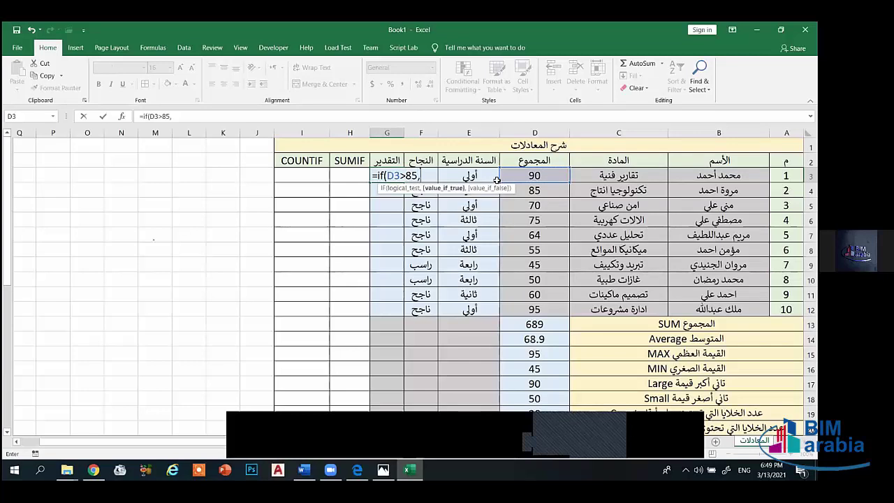
pyautogui.write('"')
pyautogui.hotkey('alt', 'shift')
pyautogui.write('امتياز')
pyautogui.press('alt')
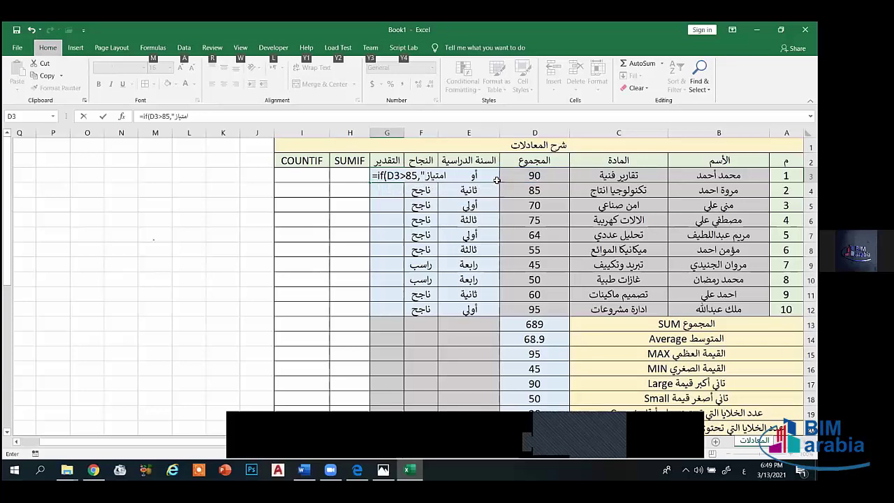
# - Close the امتياز text and add the separating comma, removing stray characters
pyautogui.click(450, 177)
pyautogui.write('"')
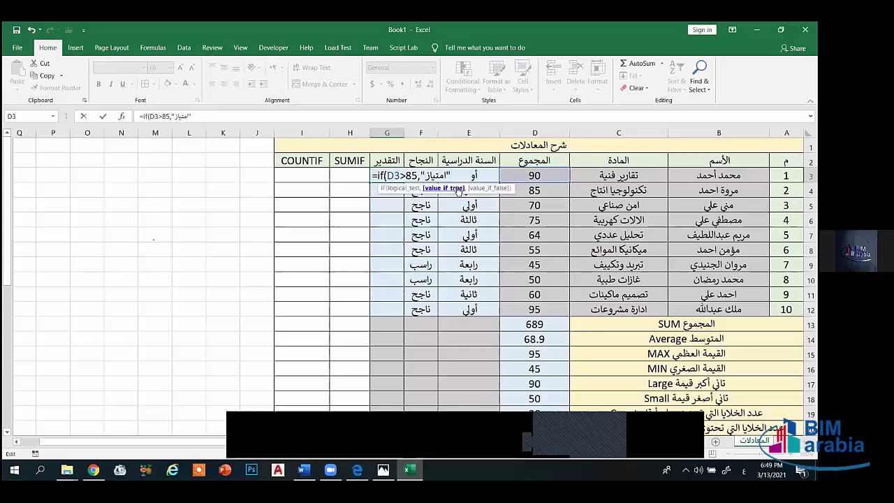
pyautogui.write('و')
pyautogui.press('BackSpace')
pyautogui.hotkey('alt', 'shift')
pyautogui.write(',')
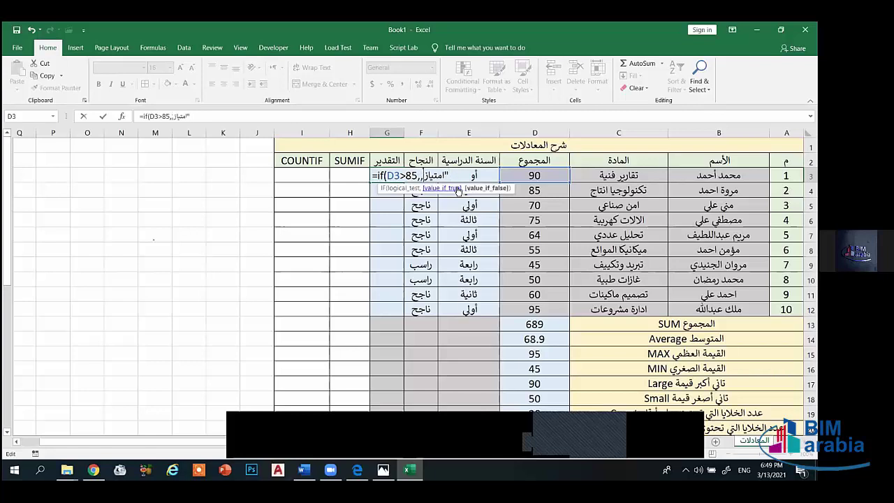
pyautogui.press('BackSpace')
pyautogui.hotkey('alt', 'shift')
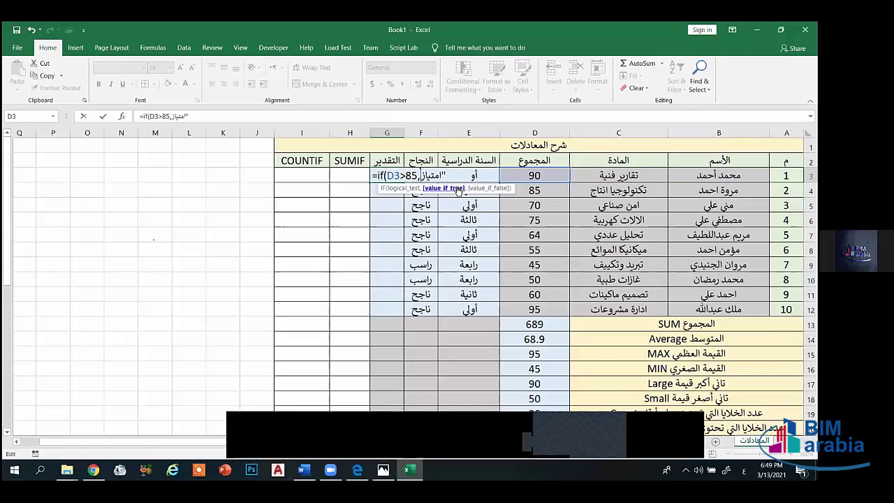
pyautogui.write('و')
pyautogui.press('BackSpace')
pyautogui.hotkey('alt', 'shift')
pyautogui.write(',')
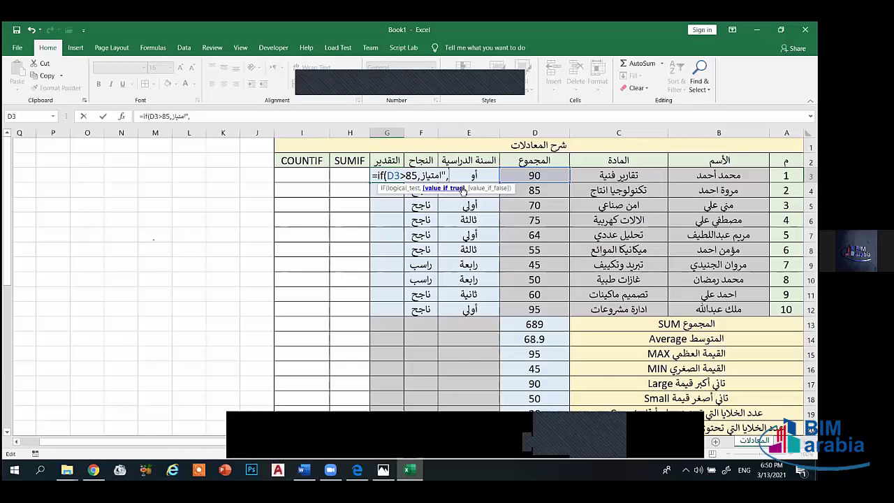
# - Add the second condition if(D3>75,"جيدجدا" and begin the next IF on D3
pyautogui.write('if')
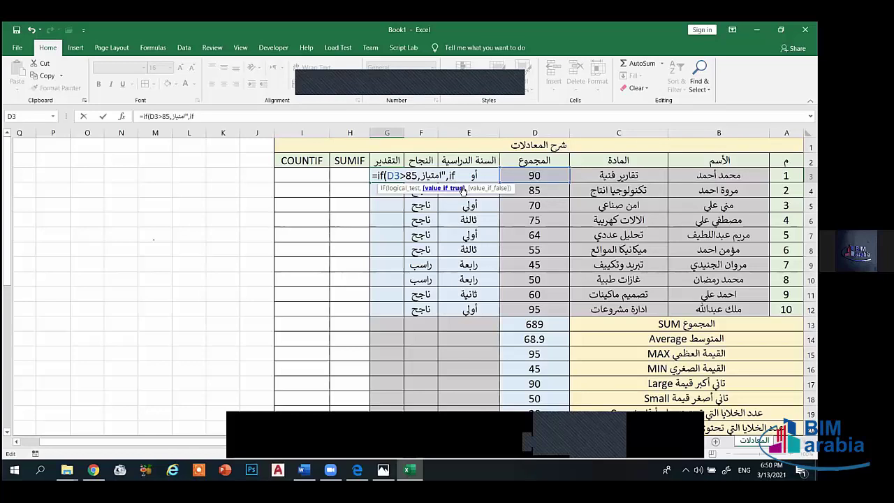
pyautogui.write('(')
pyautogui.click(512, 179)
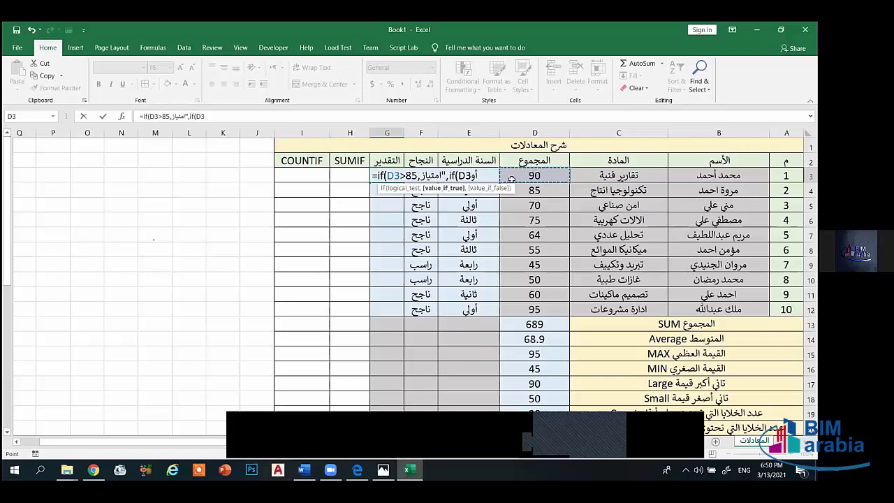
pyautogui.write('>')
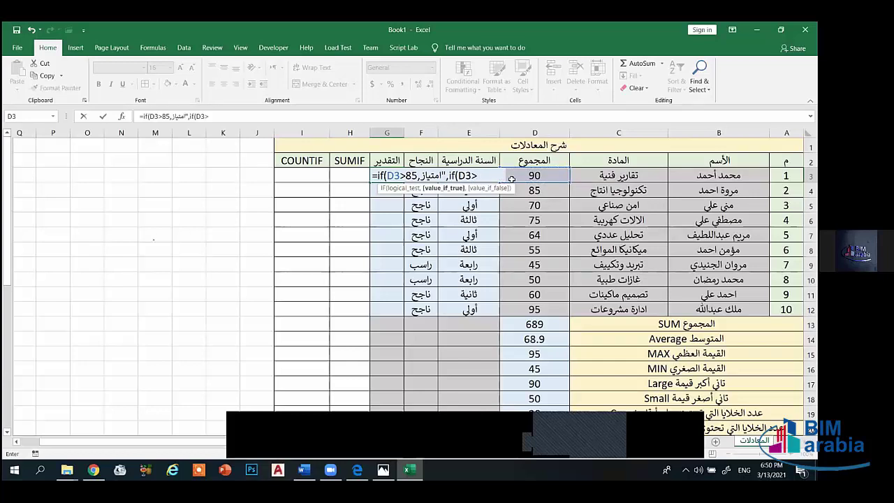
pyautogui.write('75,"جيد')
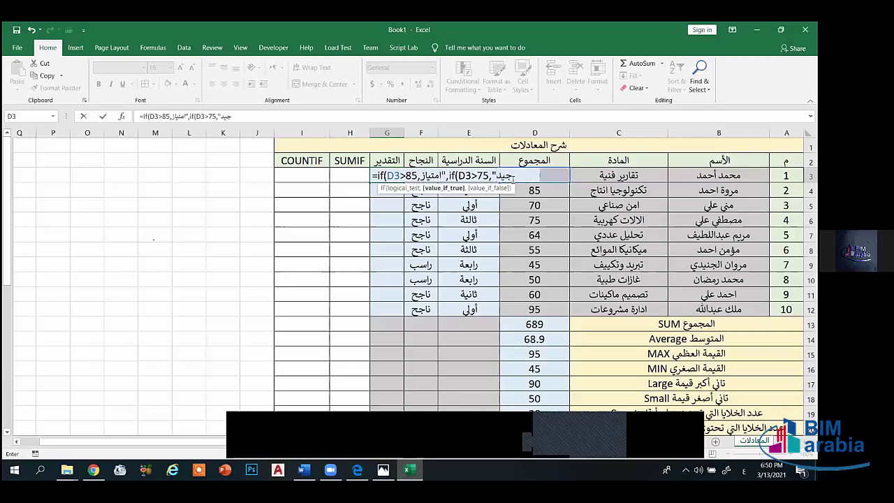
pyautogui.write('ج')
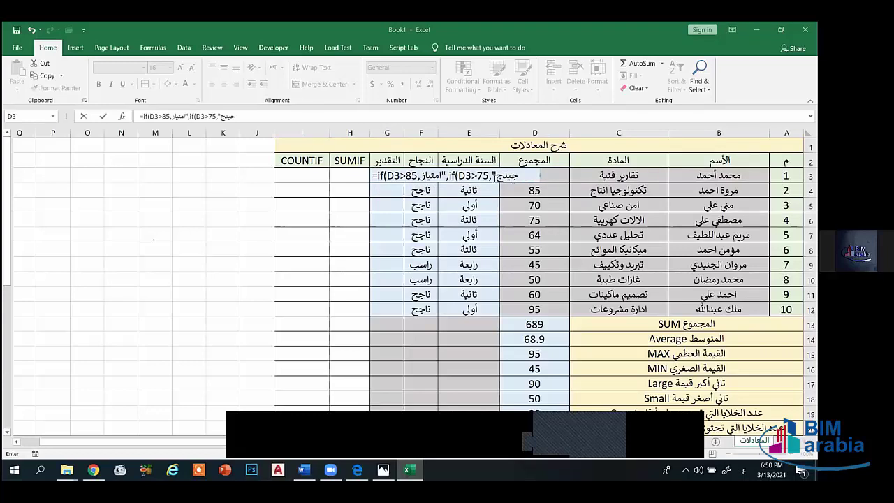
pyautogui.write('دا')
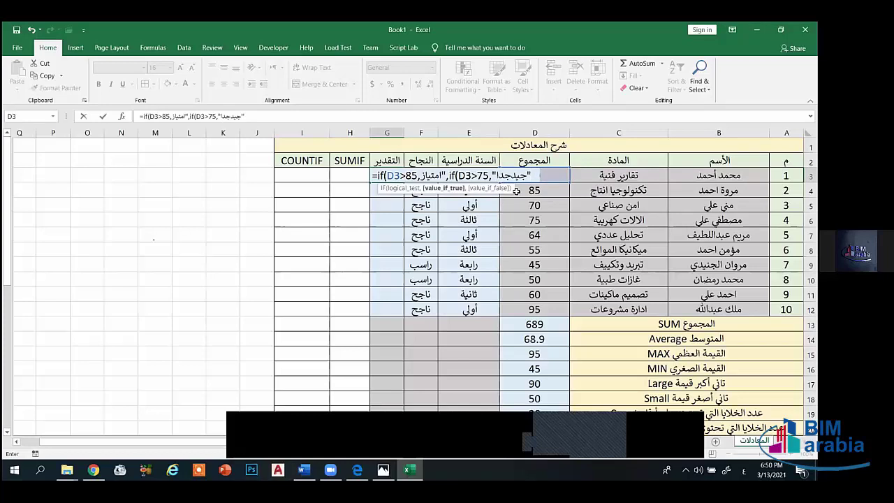
pyautogui.hotkey('alt', 'shift')
pyautogui.write('",if(')
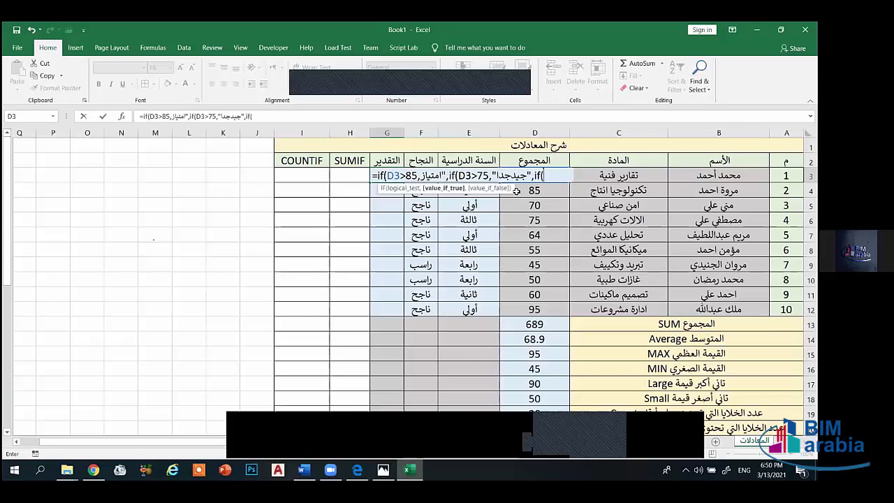
pyautogui.write('D3')
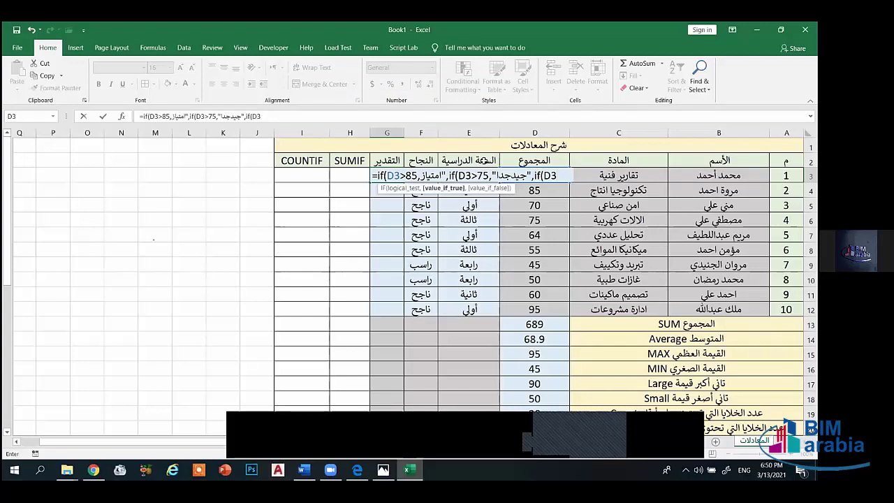
pyautogui.write('.')
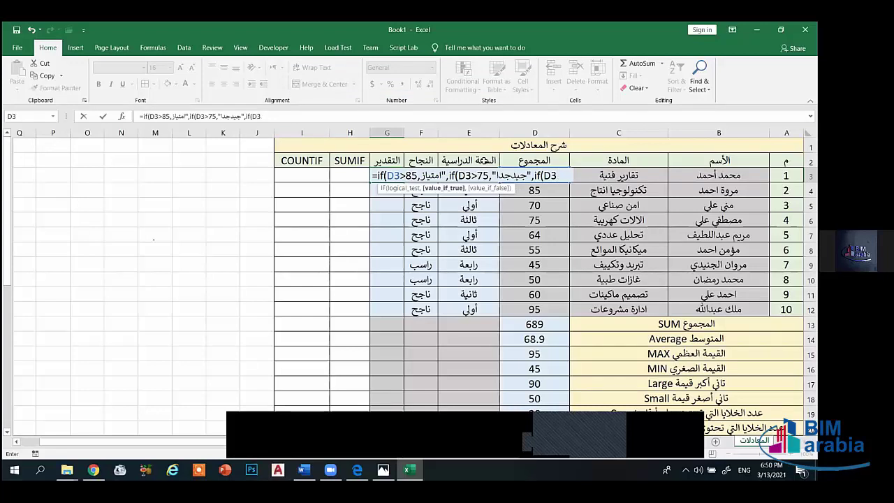
pyautogui.write('>')
# - Add the third condition giving جيد for totals above 65
pyautogui.press('BackSpace')
pyautogui.press('BackSpace')
pyautogui.press('BackSpace')
pyautogui.write('D3>65')
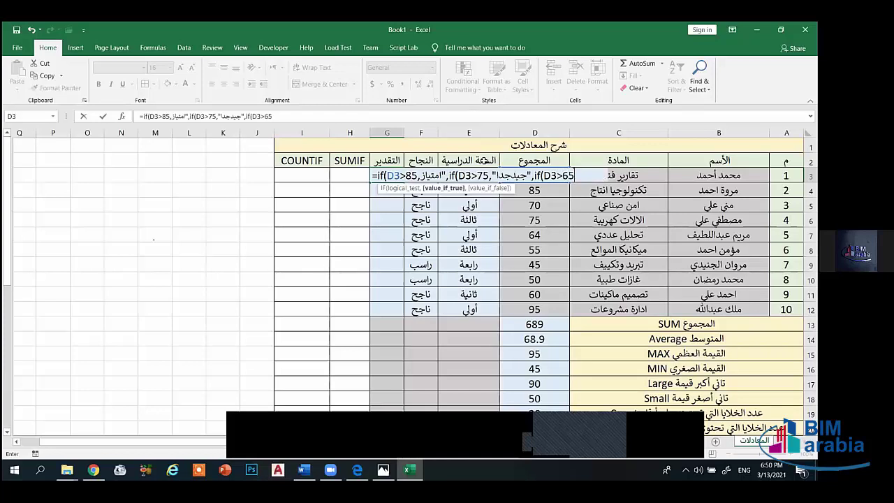
pyautogui.write(',"')
pyautogui.hotkey('alt', 'shift')
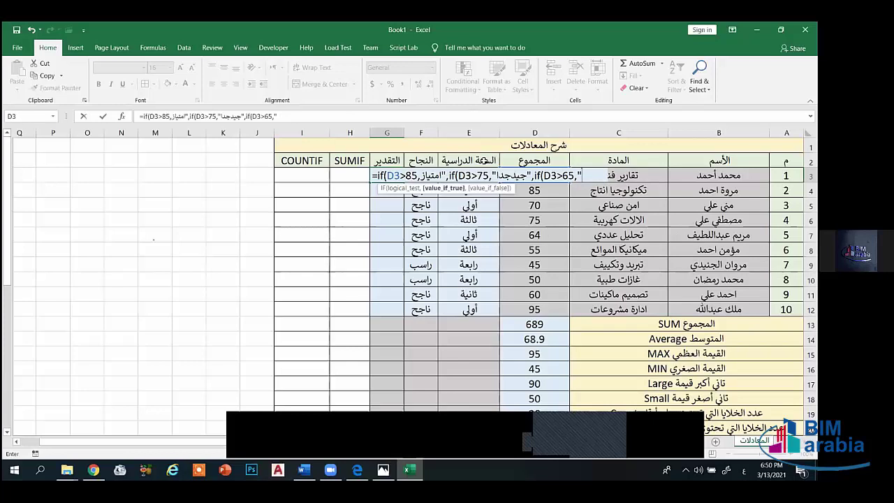
pyautogui.write('جيد')
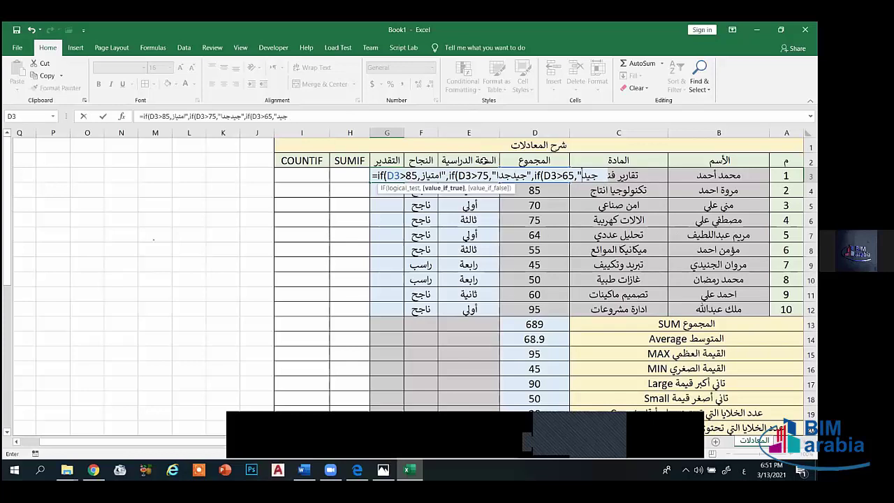
pyautogui.write('"')
pyautogui.hotkey('alt', 'shift')
# - Add the final condition giving مقبول for totals below 65
pyautogui.write(',if')
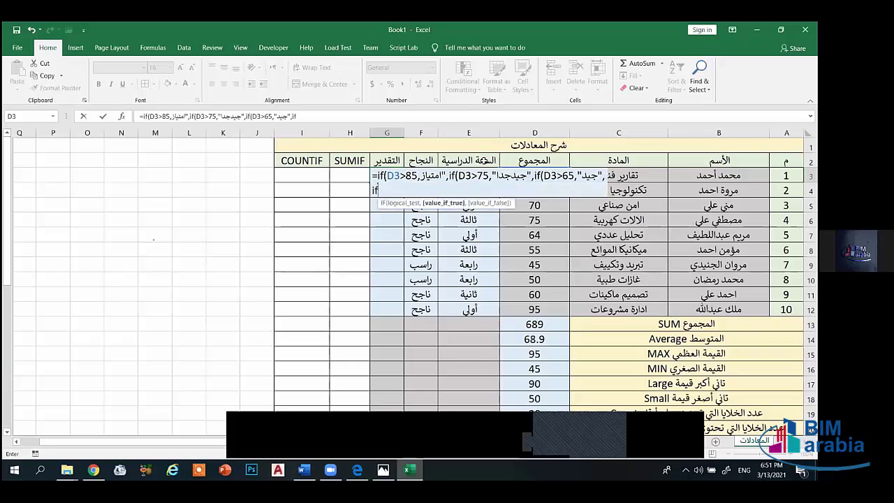
pyautogui.write('(D3>')
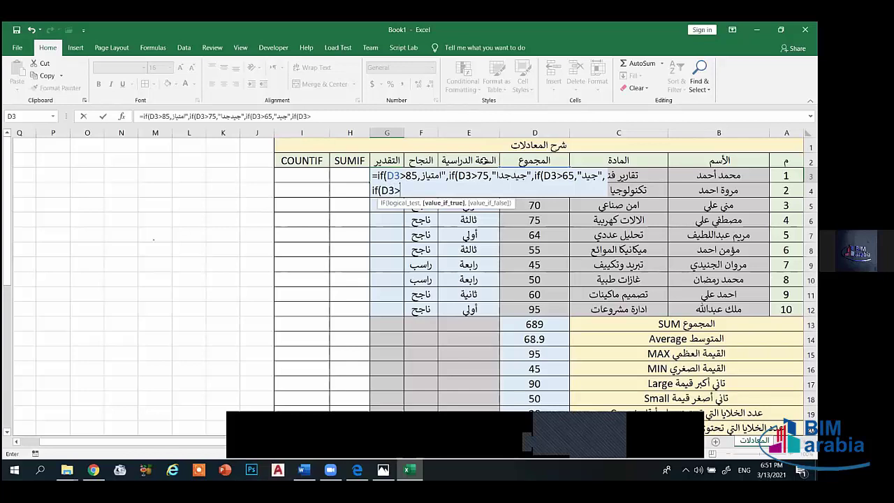
pyautogui.press('BackSpace')
pyautogui.write('<')
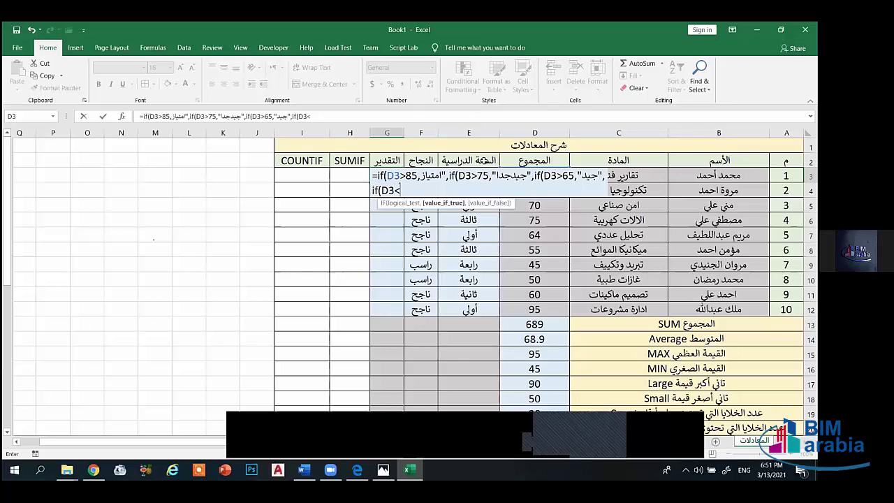
pyautogui.write('65,"')
pyautogui.hotkey('alt', 'shift')
pyautogui.write('مقبول')
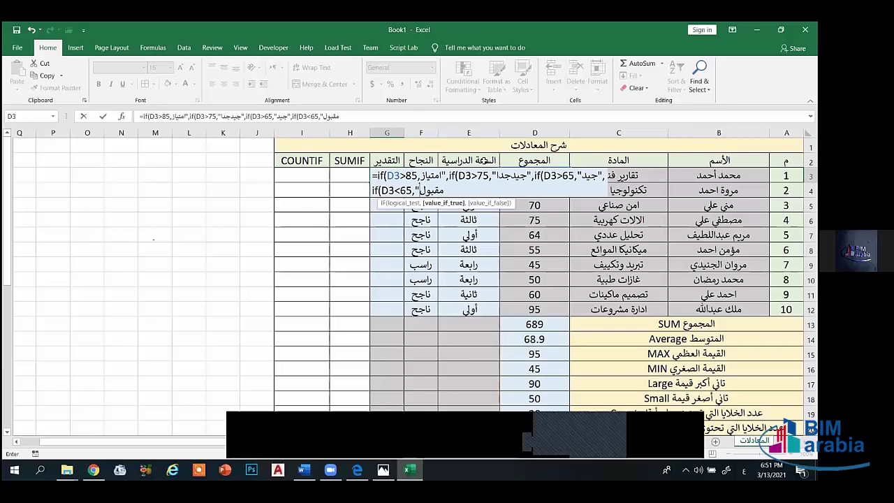
pyautogui.write('"')
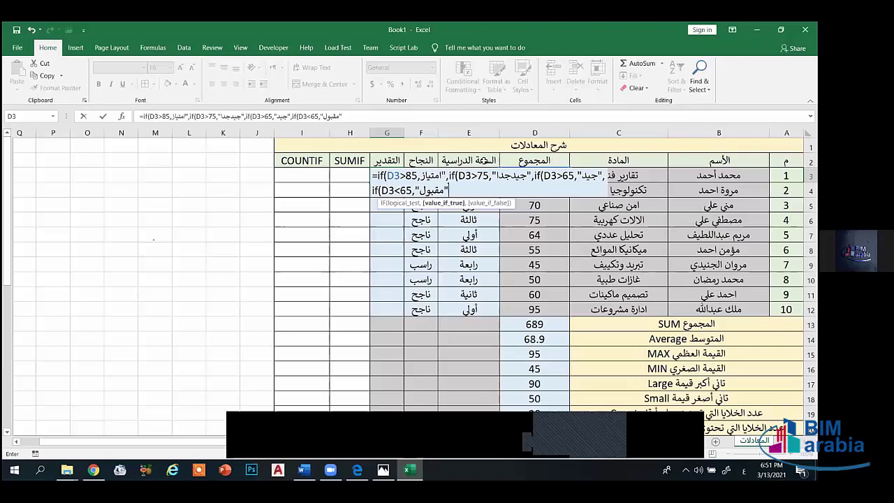
pyautogui.write(')')
pyautogui.press('BackSpace')
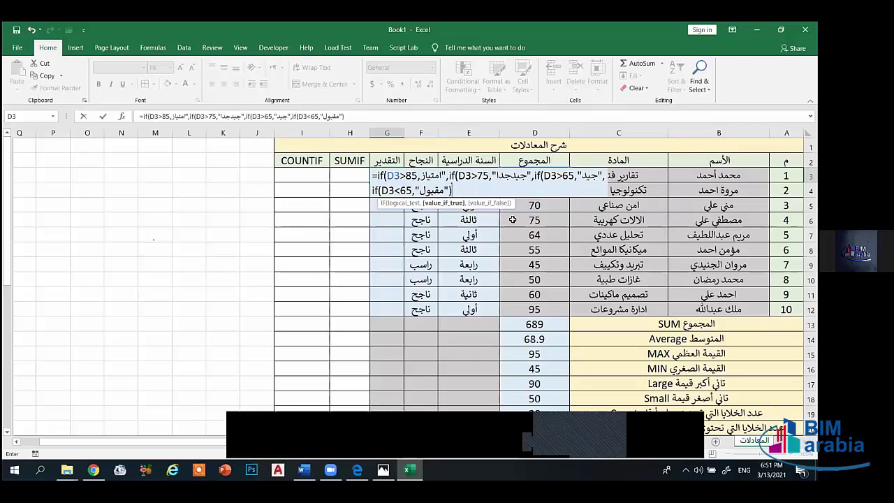
# - Close the formula's parentheses, enter it, and dismiss the formula error message
pyautogui.write('))))')
pyautogui.press('Return')
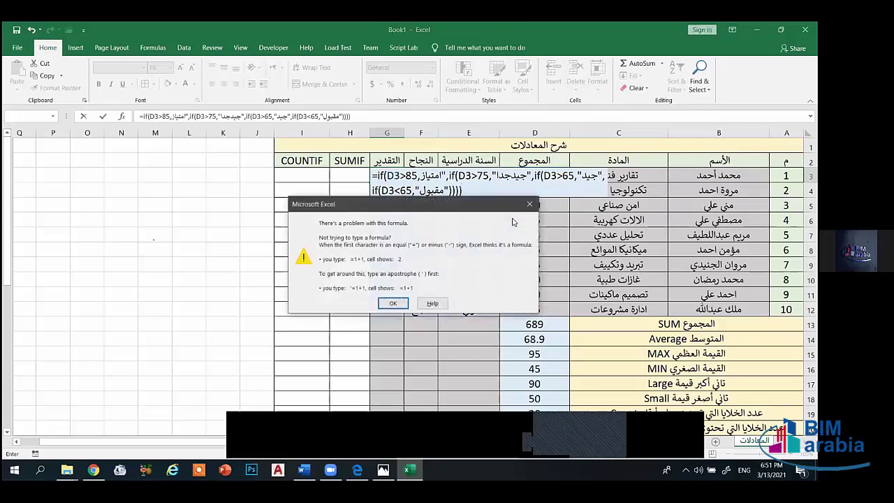
pyautogui.click(529, 204)
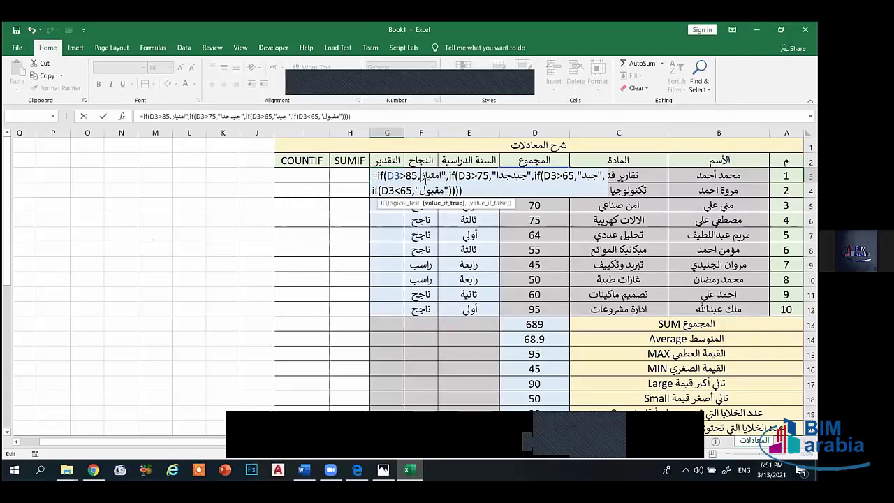
# - Add the missing closing quote after امتياز and re-enter G3's grade formula
pyautogui.click(439, 177)
pyautogui.write('"')
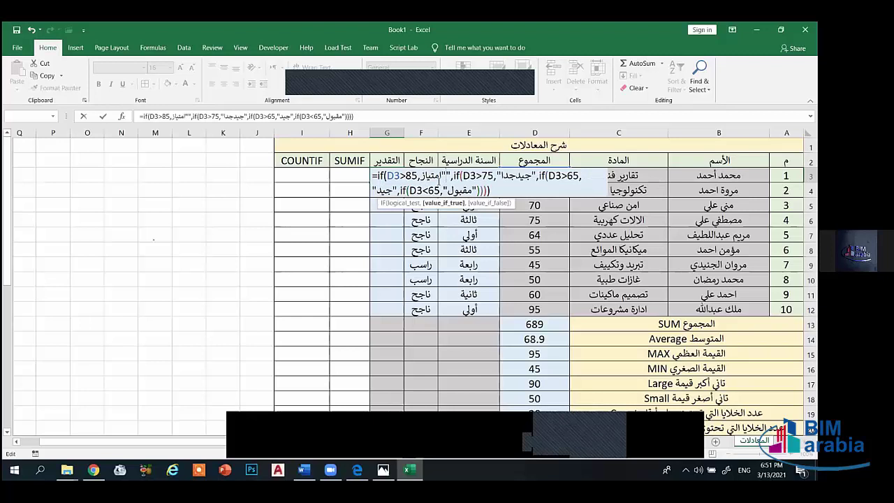
pyautogui.press('BackSpace')
pyautogui.press('BackSpace')
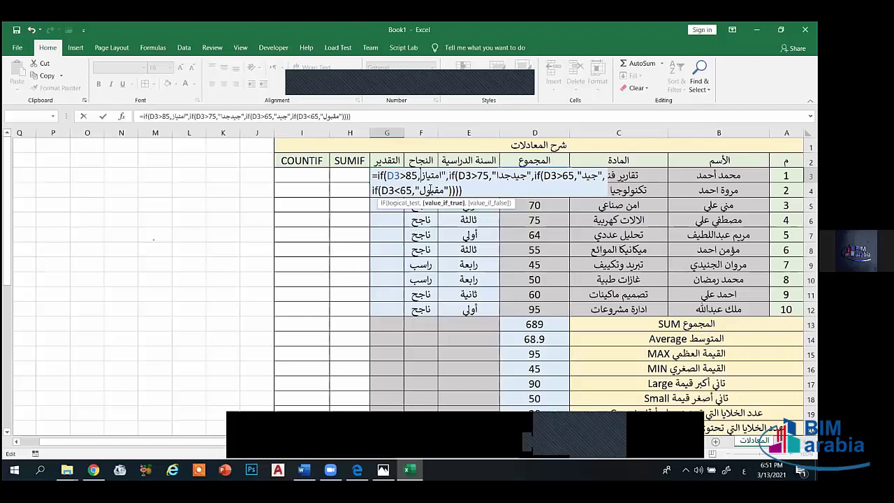
pyautogui.write('"')
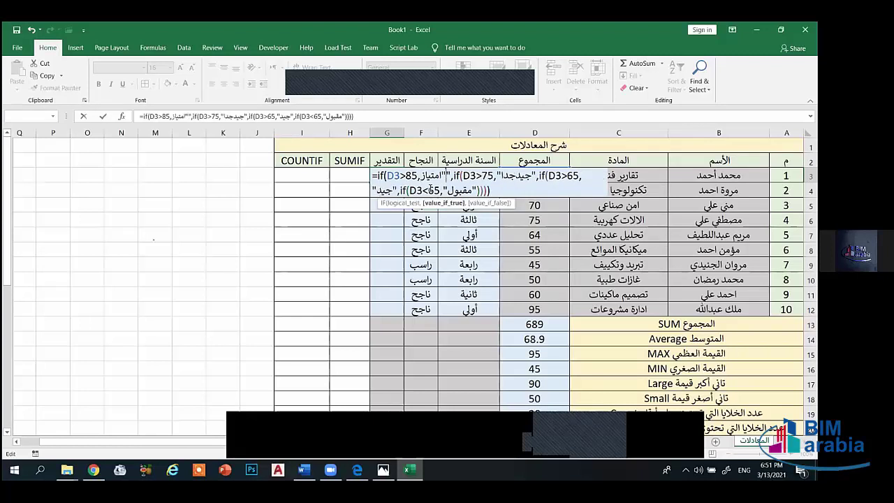
pyautogui.press('BackSpace')
pyautogui.press('BackSpace')
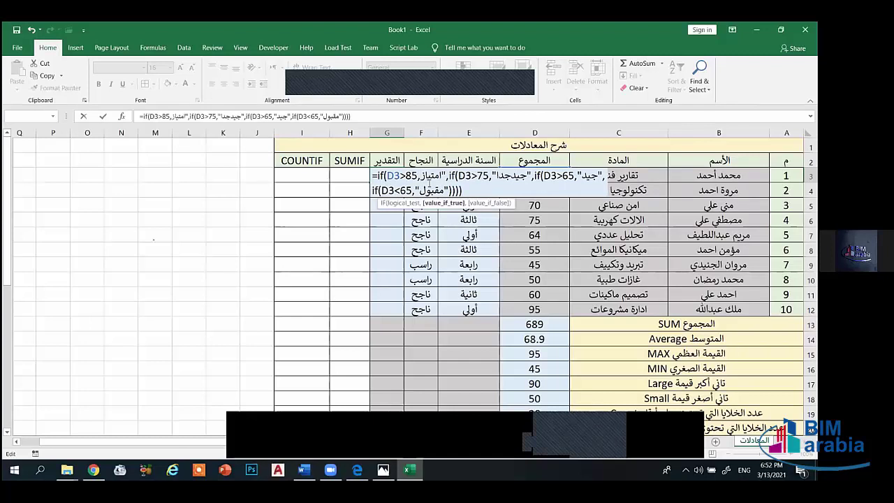
pyautogui.write('"')
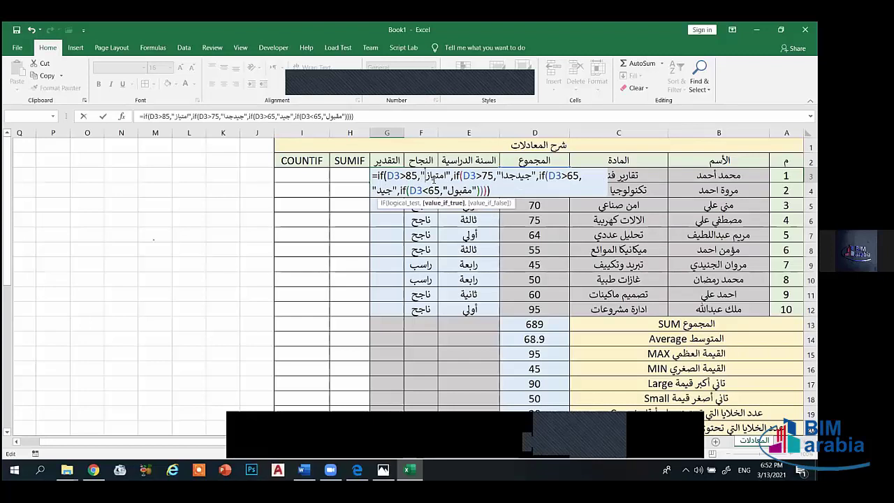
pyautogui.press('BackSpace')
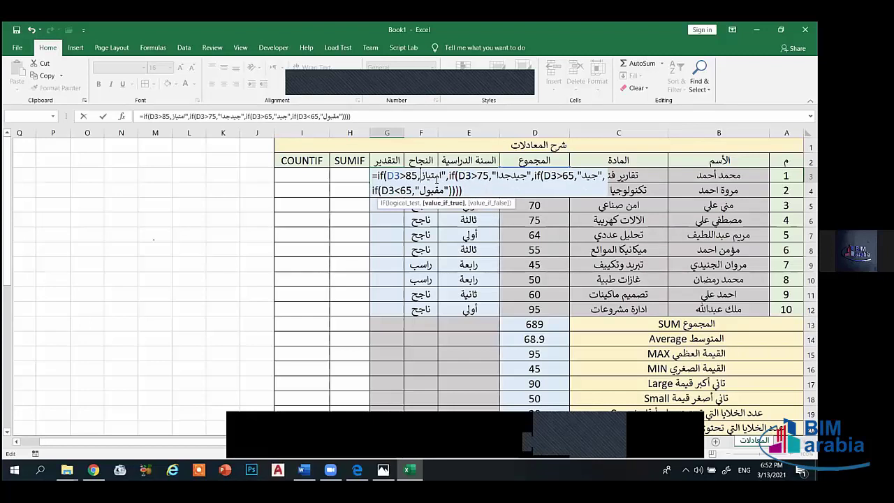
pyautogui.write('"')
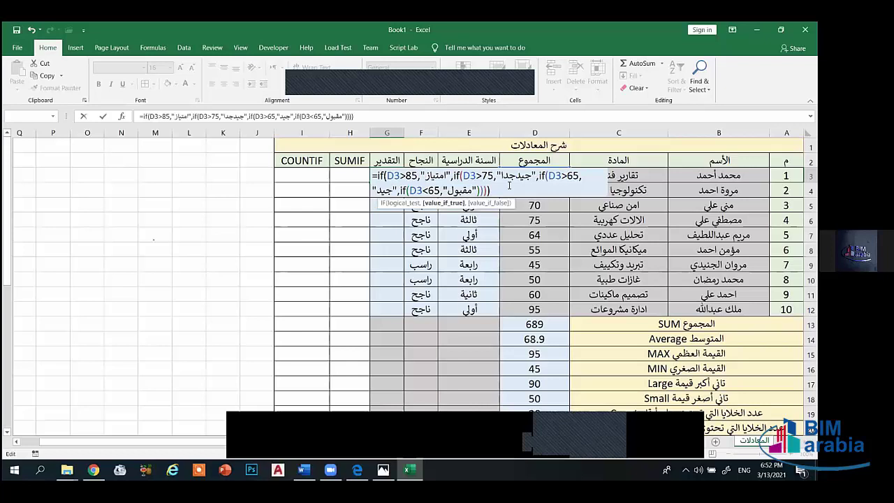
pyautogui.press('Return')
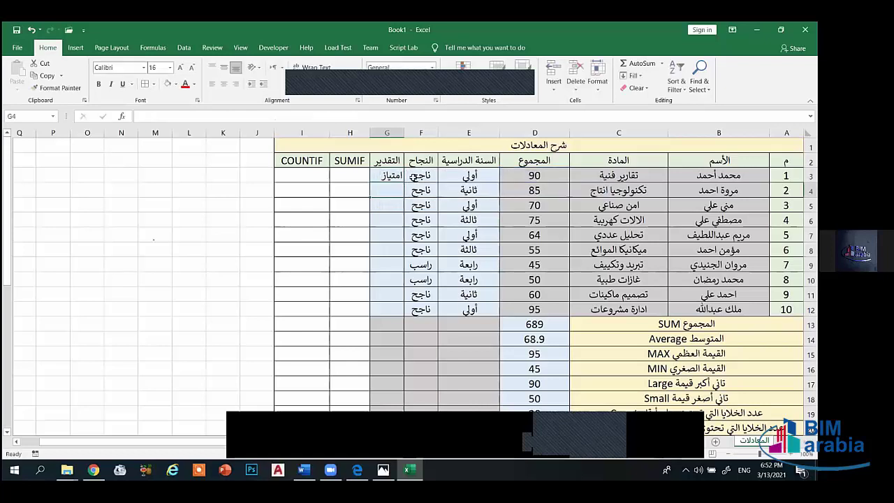
# - Fill G3's nested grade formula down to G12 and check the copy in G8
pyautogui.click(382, 180)
pyautogui.moveTo(370, 197); pyautogui.dragTo(382, 311)
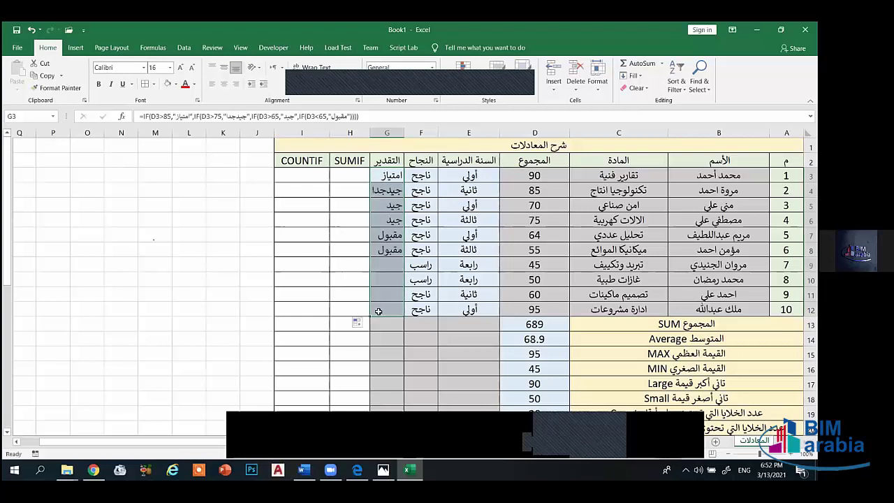
pyautogui.click(388, 252)
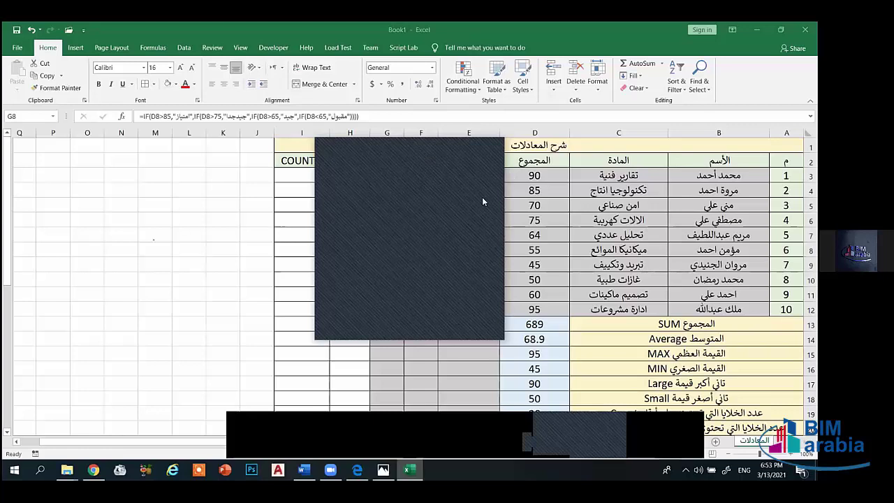
# - Fill the nested IF grade formula from G3 down to G12, then check the total 85 in D4
pyautogui.doubleClick(370, 183)
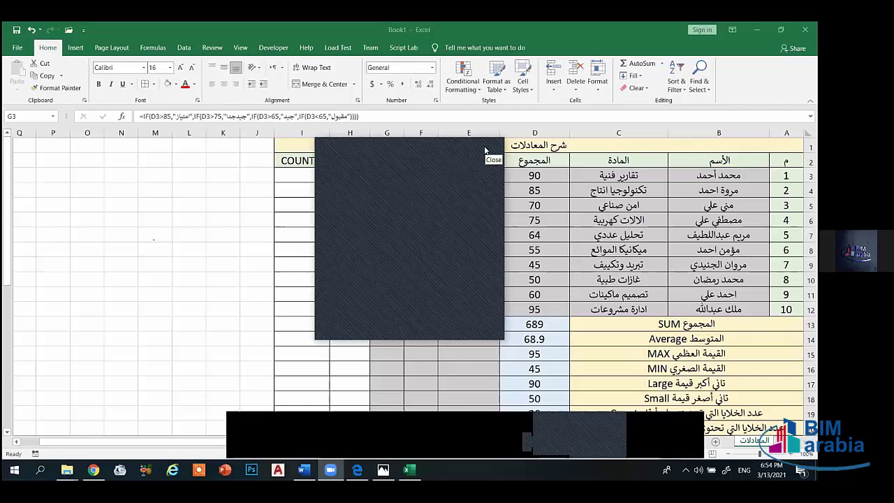
pyautogui.click(485, 150)
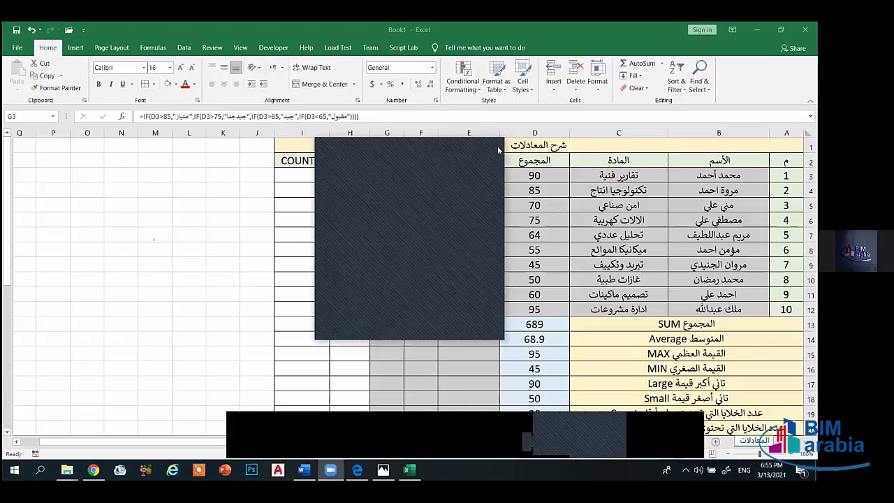
pyautogui.click(544, 191)
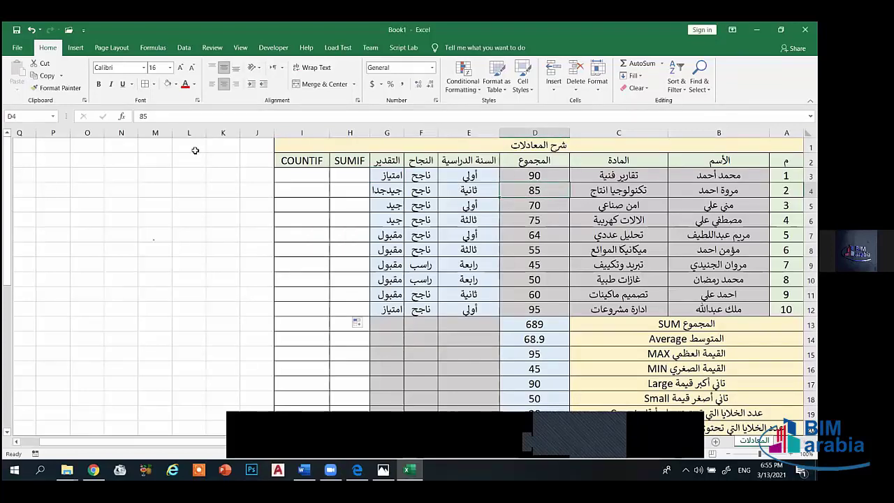
pyautogui.click(393, 187)
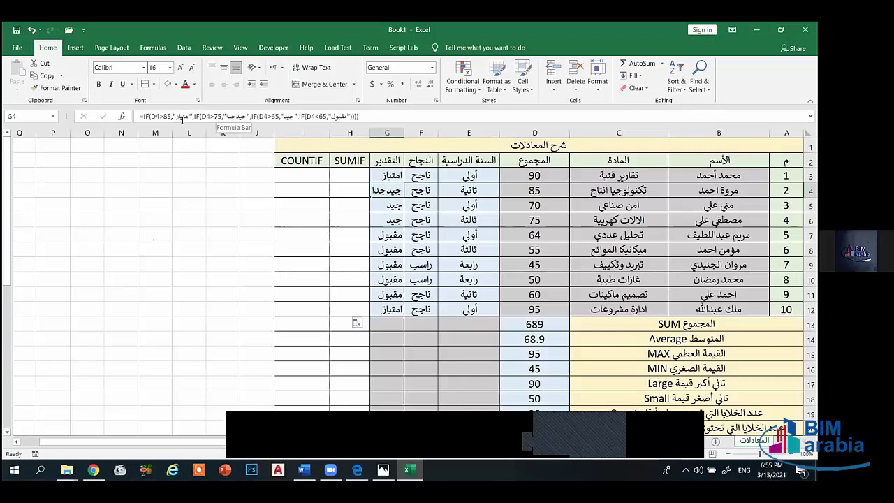
pyautogui.click(161, 119)
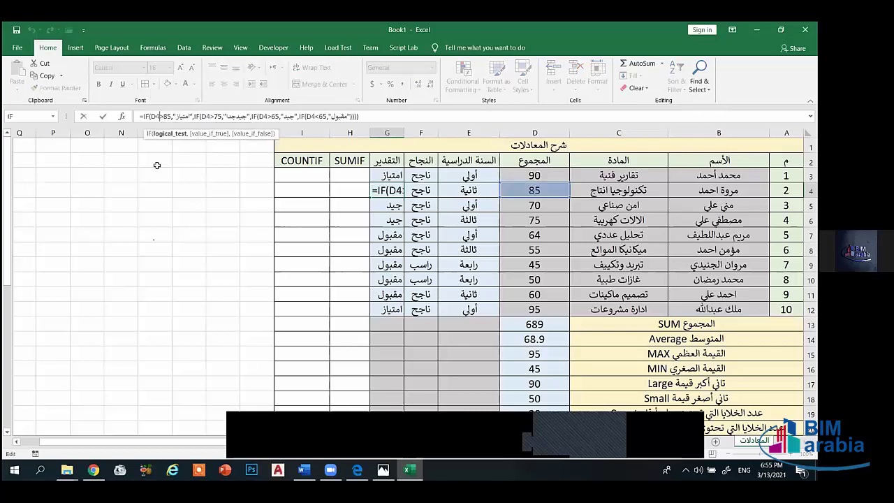
pyautogui.click(185, 178)
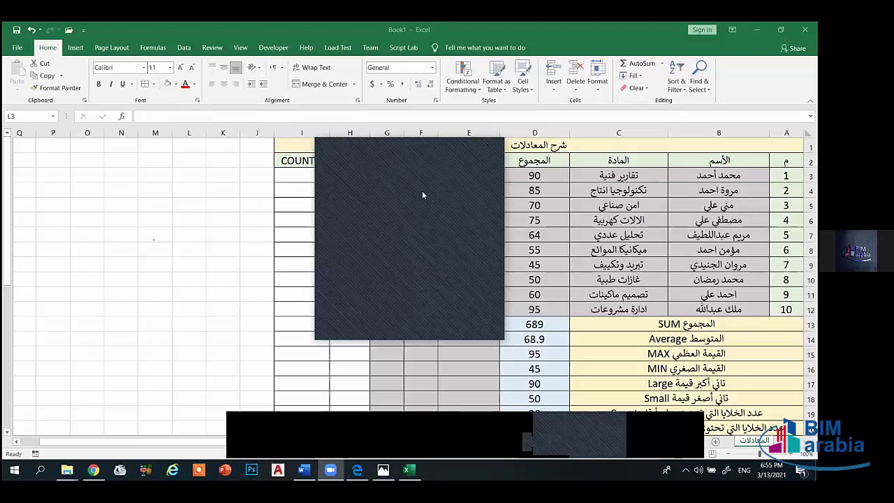
pyautogui.click(531, 190)
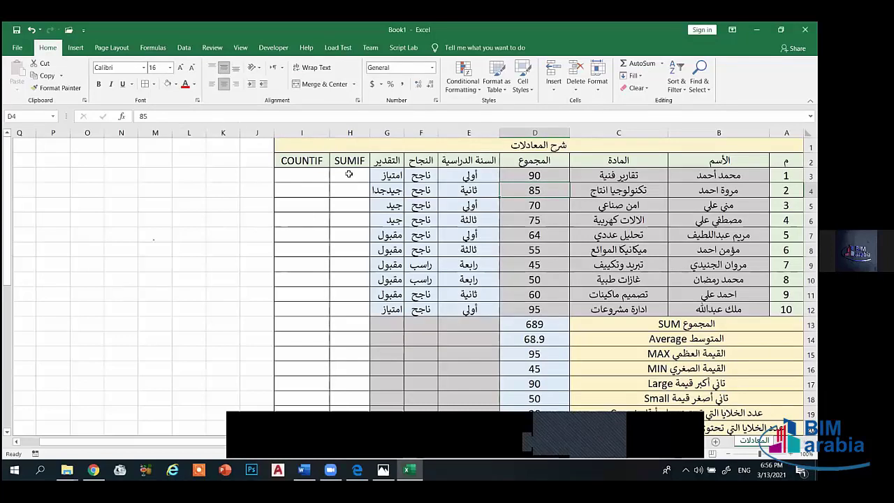
pyautogui.click(389, 190)
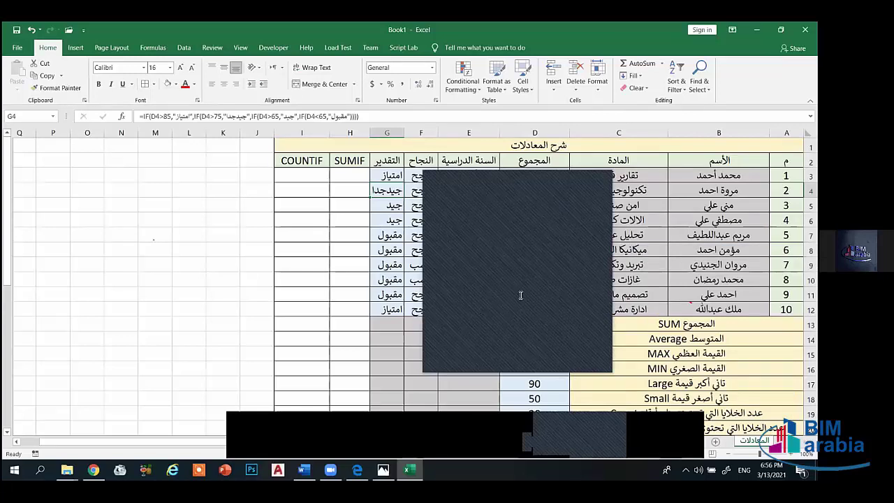
pyautogui.click(597, 178)
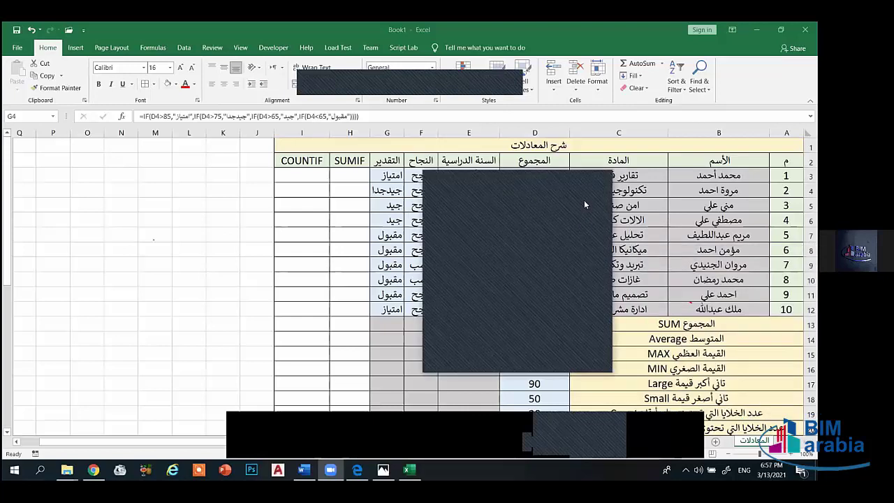
pyautogui.click(378, 172)
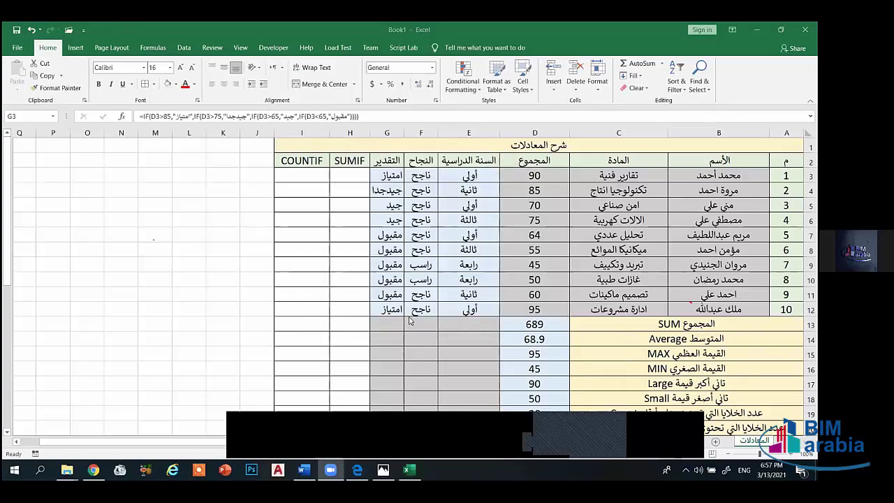
pyautogui.click(469, 336)
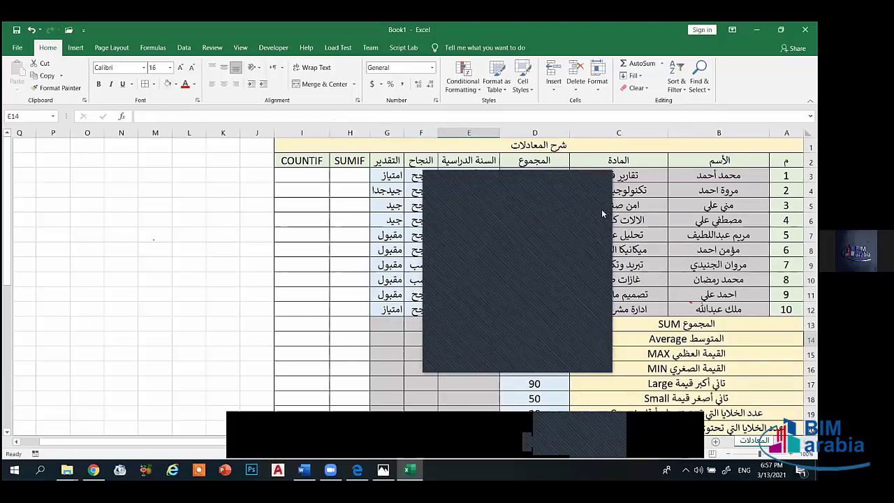
pyautogui.click(343, 174)
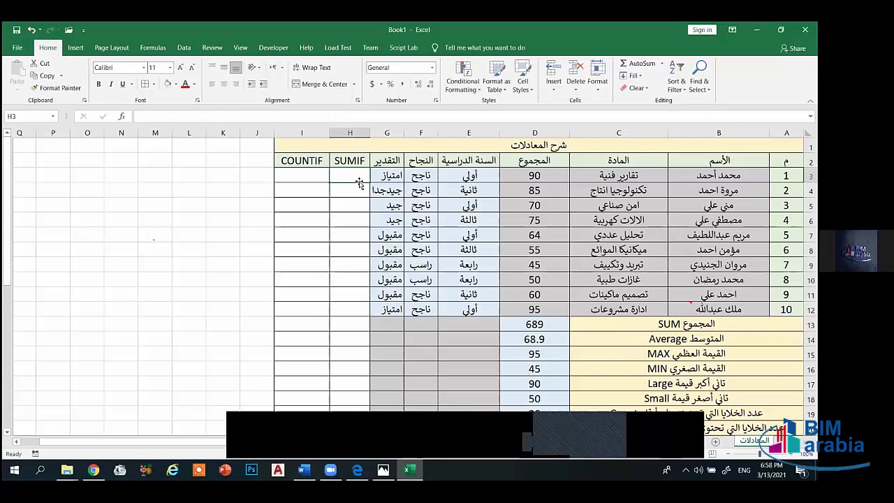
pyautogui.click(312, 176)
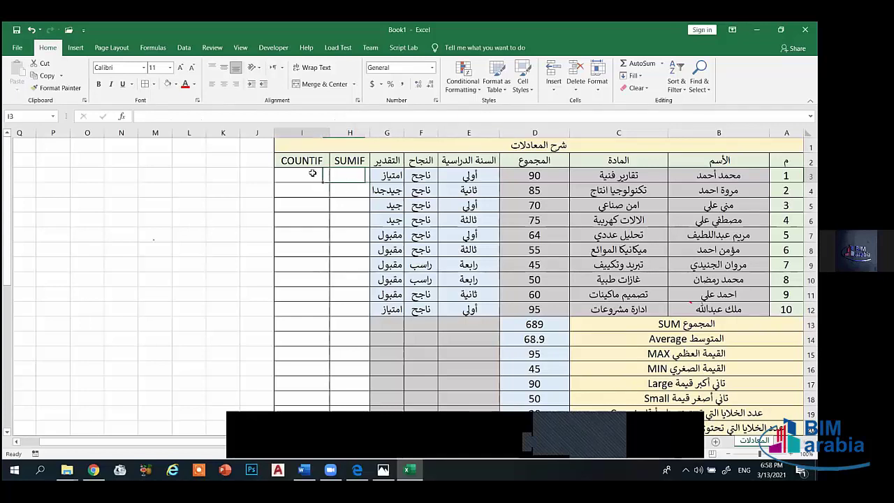
pyautogui.click(351, 176)
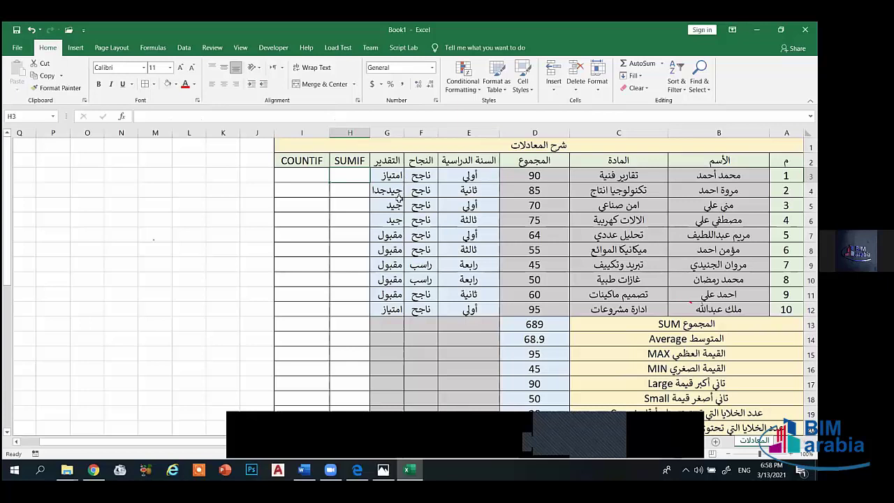
pyautogui.click(384, 195)
pyautogui.click(388, 266)
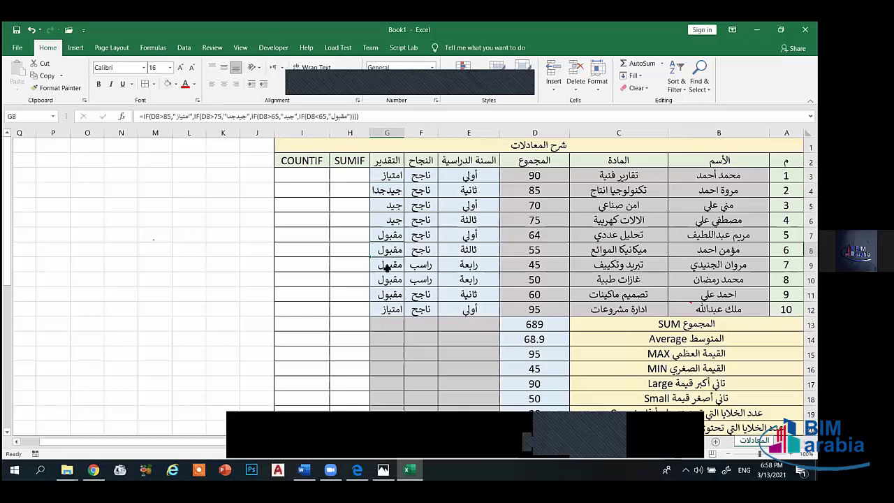
pyautogui.click(389, 281)
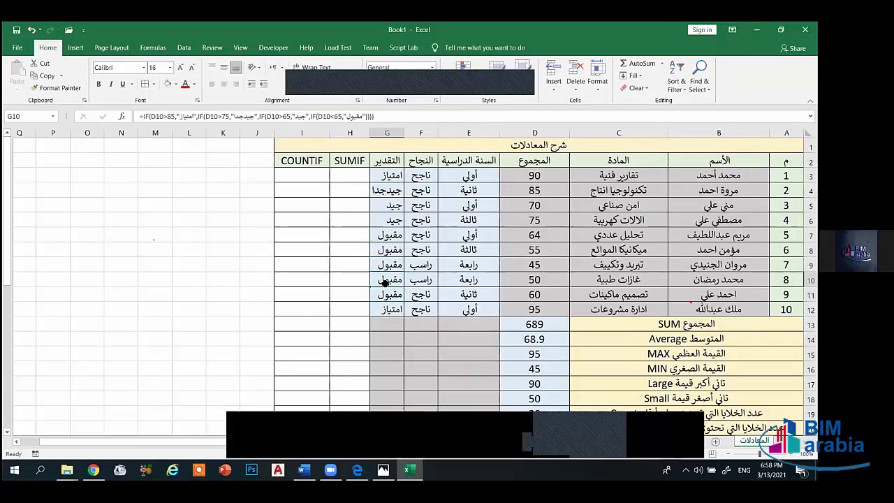
pyautogui.click(389, 265)
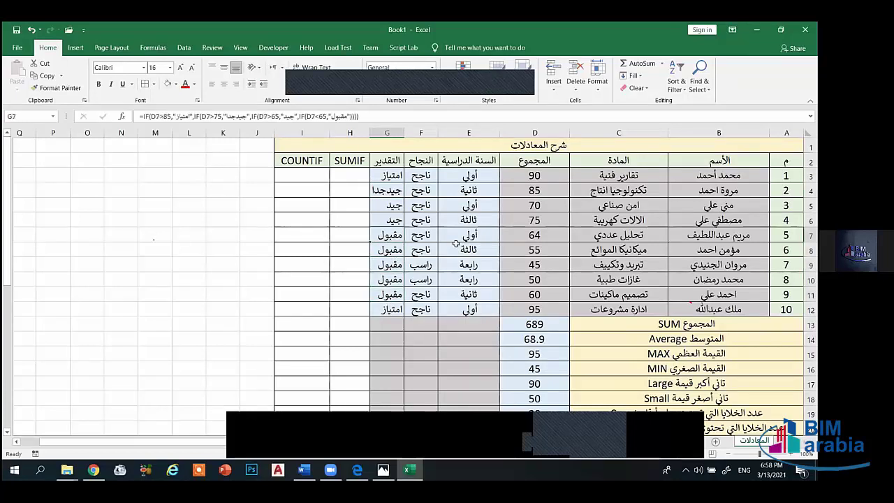
pyautogui.click(510, 238)
pyautogui.click(527, 249)
pyautogui.click(528, 263)
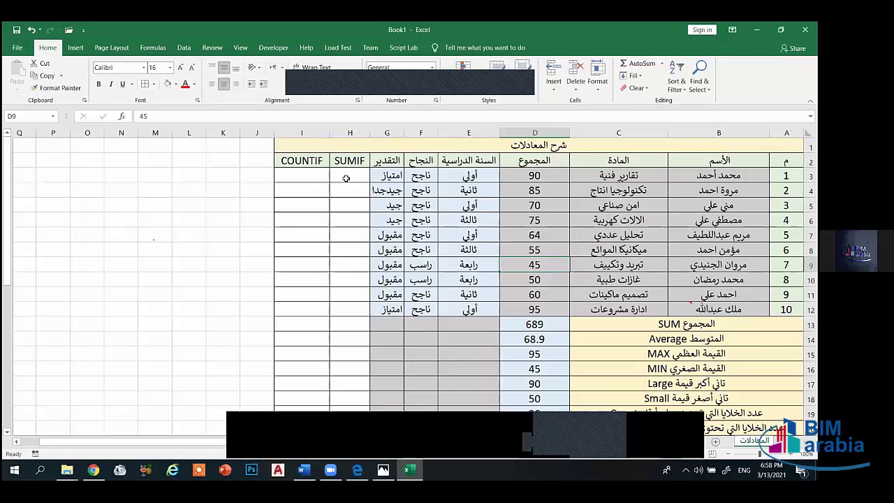
# - Merge H3:H12 and I3:I12 into two separate blocks, each centred and middle-aligned
pyautogui.moveTo(346, 178); pyautogui.dragTo(335, 310)
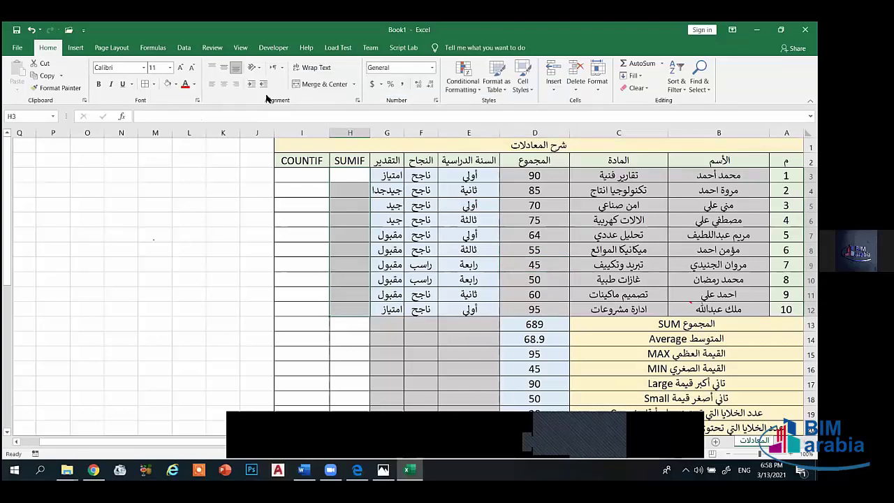
pyautogui.click(322, 84)
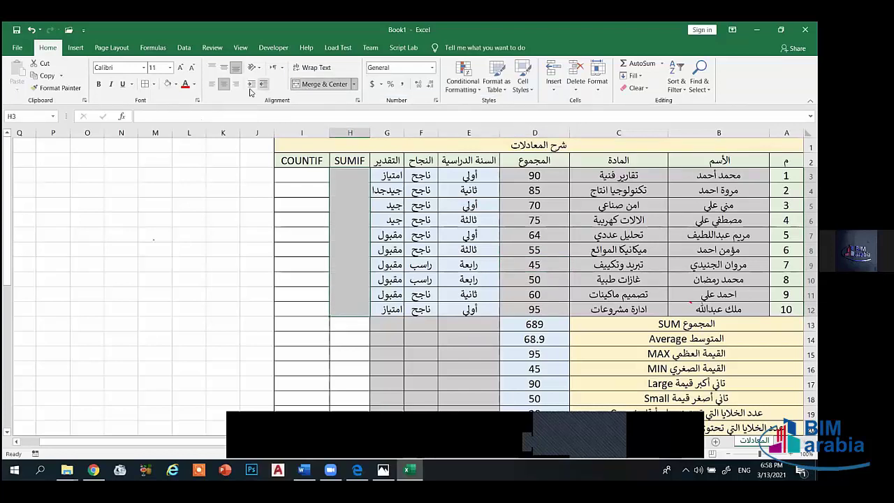
pyautogui.click(224, 67)
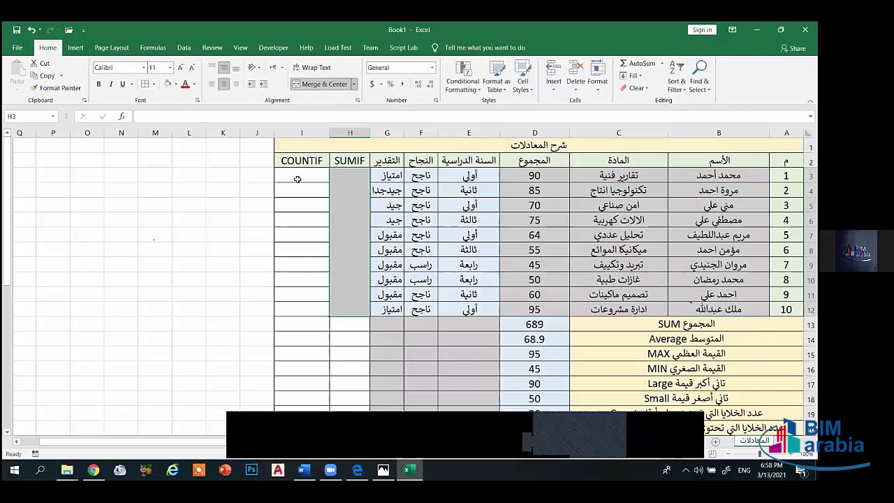
pyautogui.moveTo(297, 180); pyautogui.dragTo(297, 310)
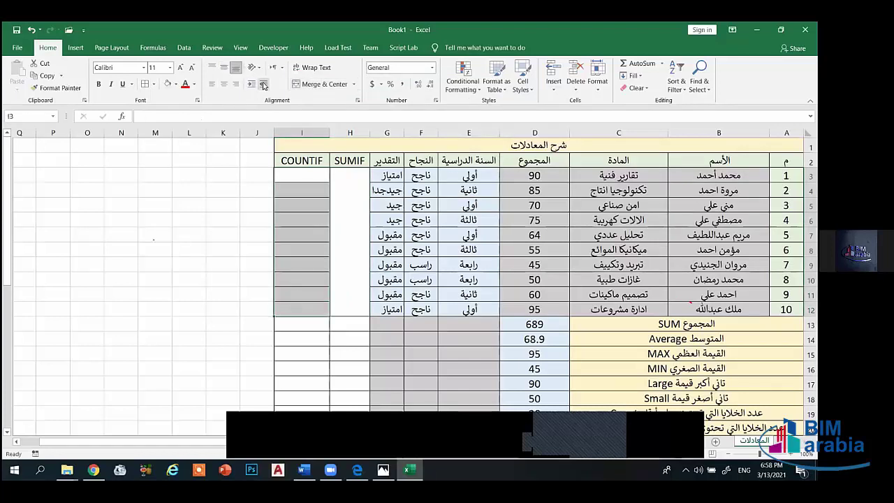
pyautogui.click(224, 67)
pyautogui.click(322, 84)
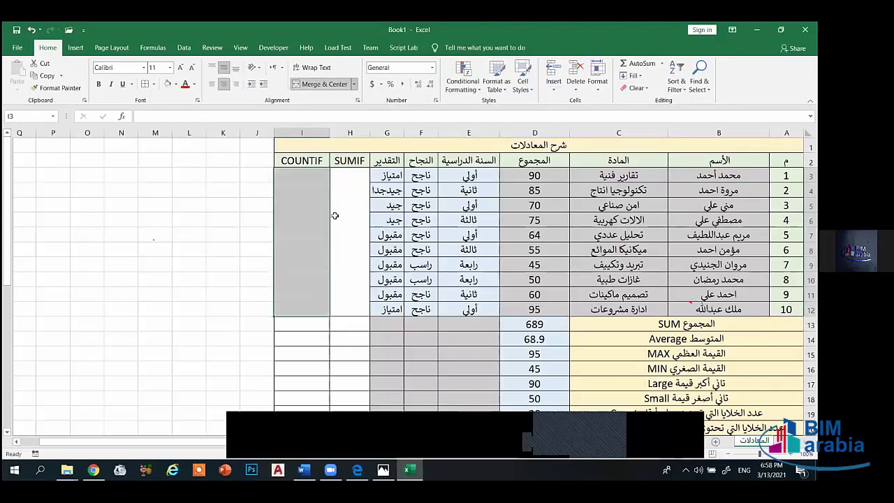
# - Widen the SUMIF column H and the COUNTIF column I
pyautogui.click(335, 215)
pyautogui.moveTo(327, 130); pyautogui.dragTo(308, 129)
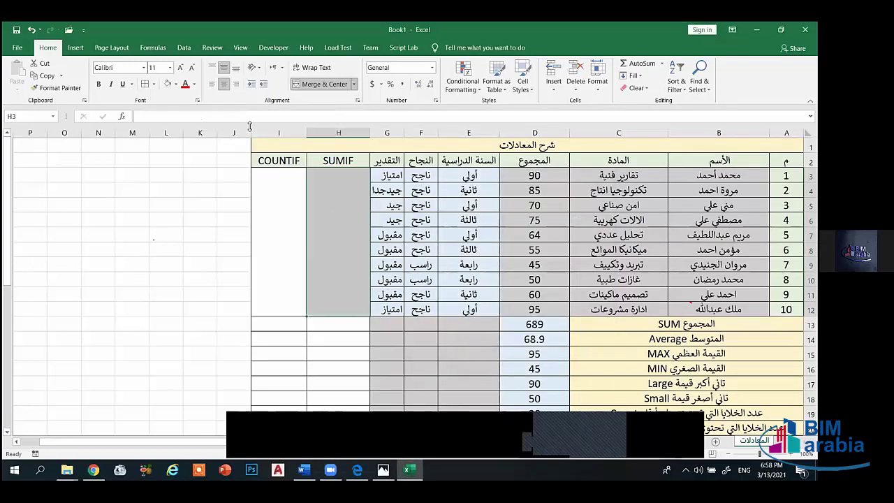
pyautogui.moveTo(249, 134); pyautogui.dragTo(243, 134)
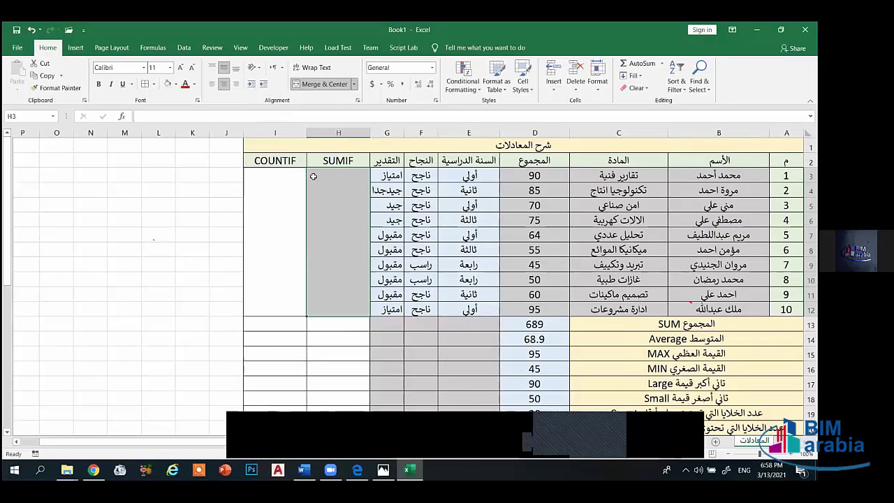
# - Enter =SUMIF(G3:G12,"مقبول",D3:D12) in merged H3, giving 274
pyautogui.write('=')
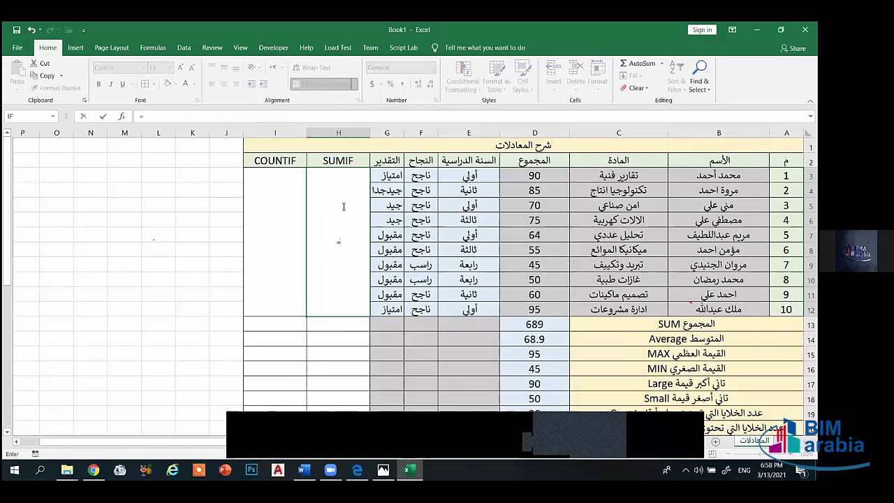
pyautogui.write('su')
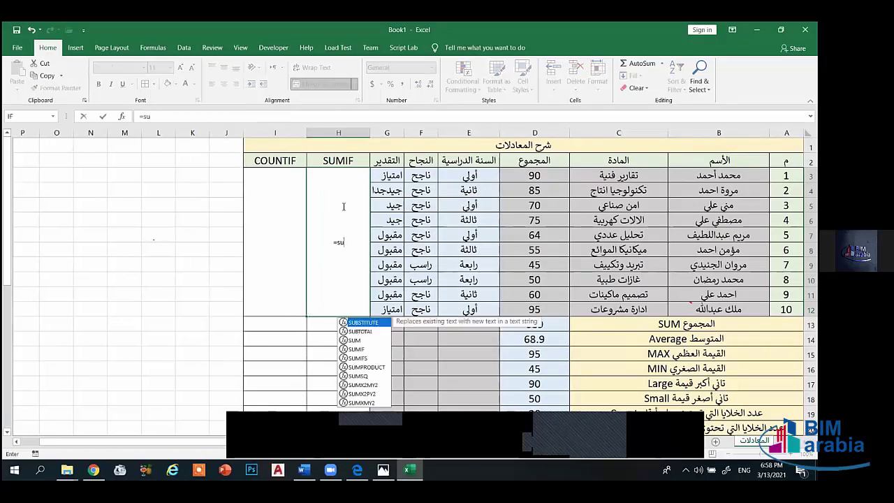
pyautogui.write('mif')
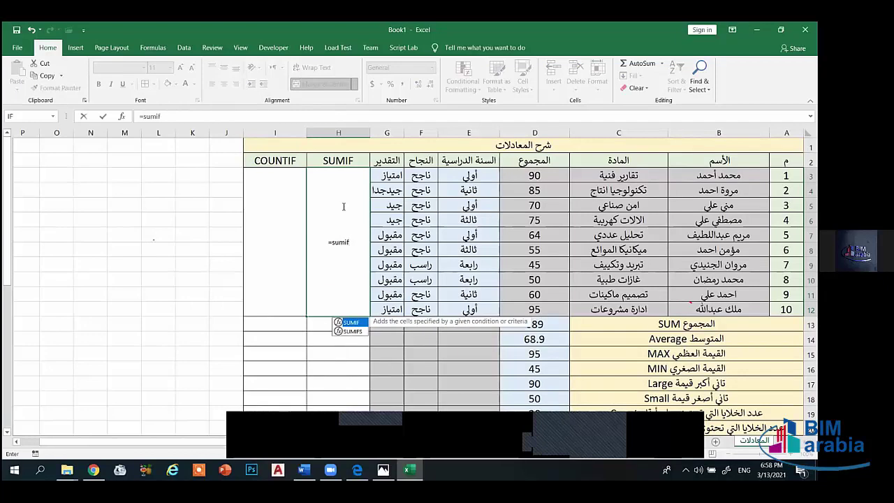
pyautogui.write('(')
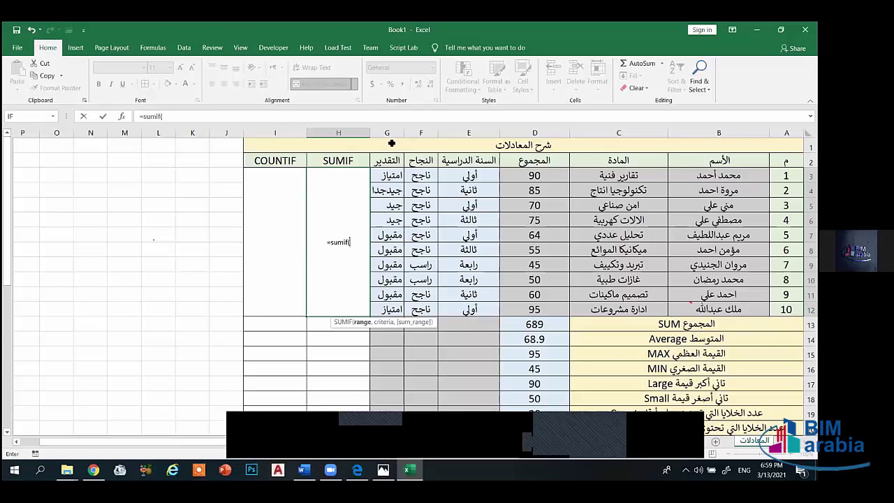
pyautogui.moveTo(389, 175); pyautogui.dragTo(385, 319)
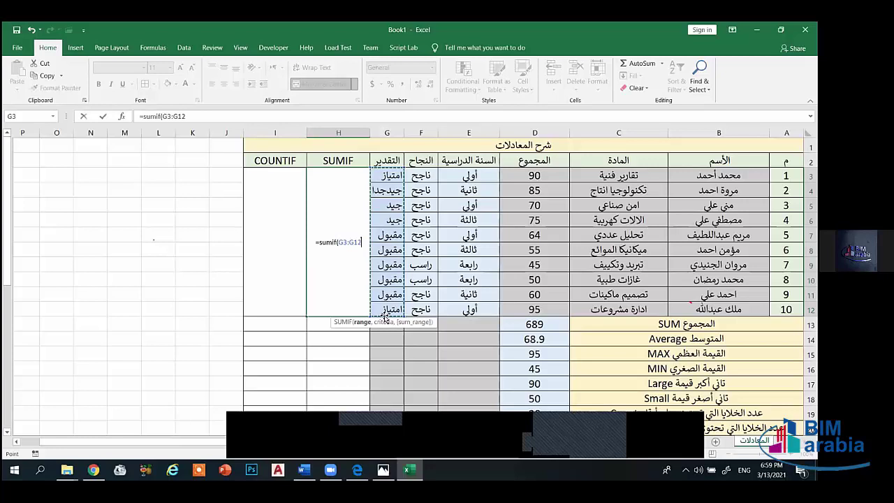
pyautogui.write(',"')
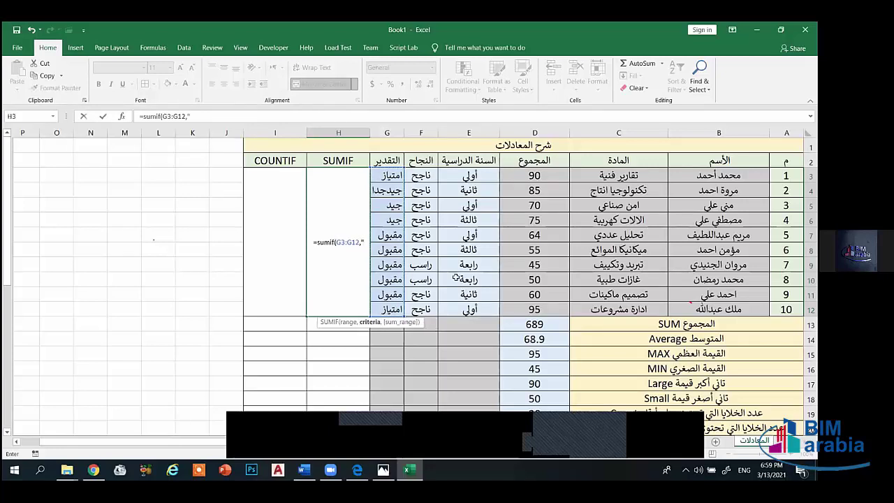
pyautogui.write('ا')
pyautogui.hotkey('alt', 'shift')
pyautogui.press('BackSpace')
pyautogui.write('مقبول')
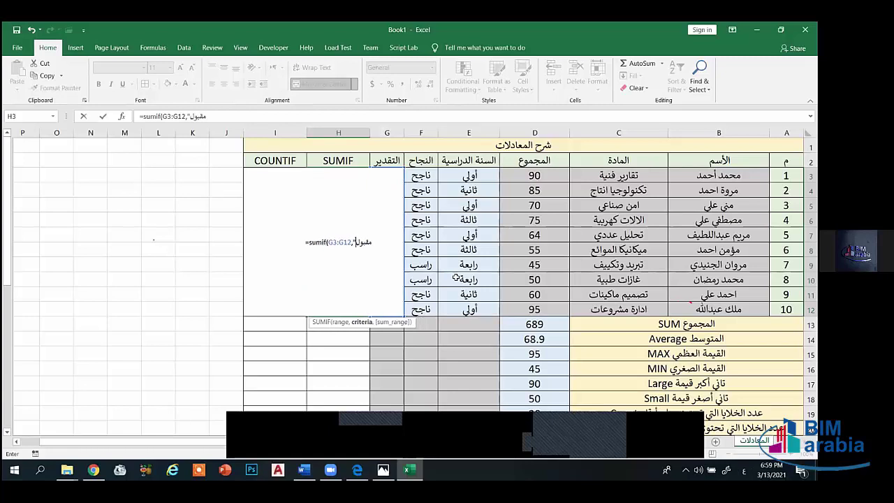
pyautogui.write('"')
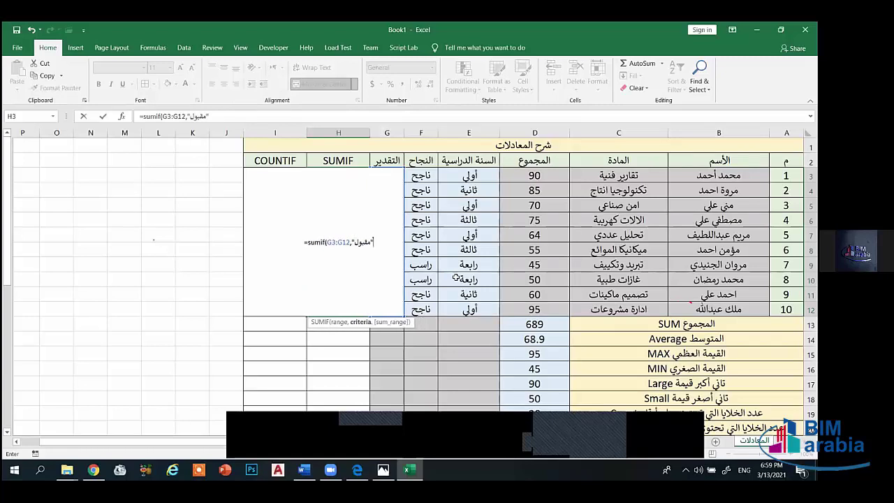
pyautogui.write(',')
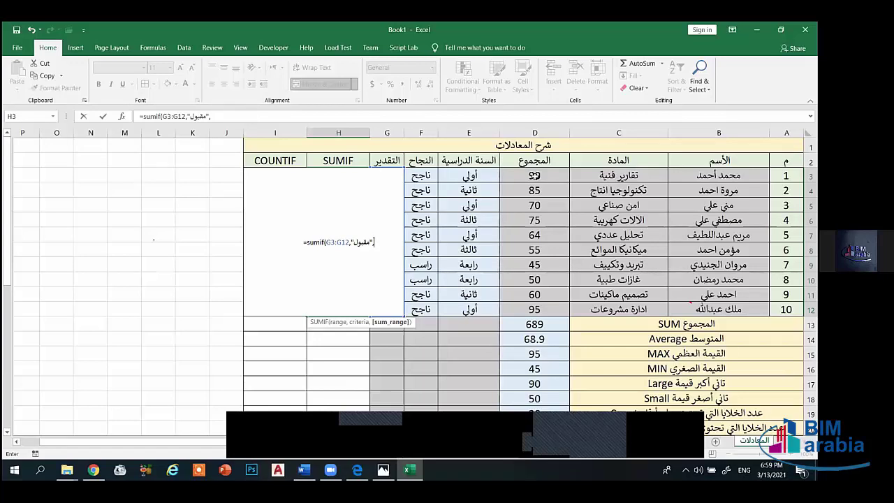
pyautogui.moveTo(535, 178); pyautogui.dragTo(535, 309)
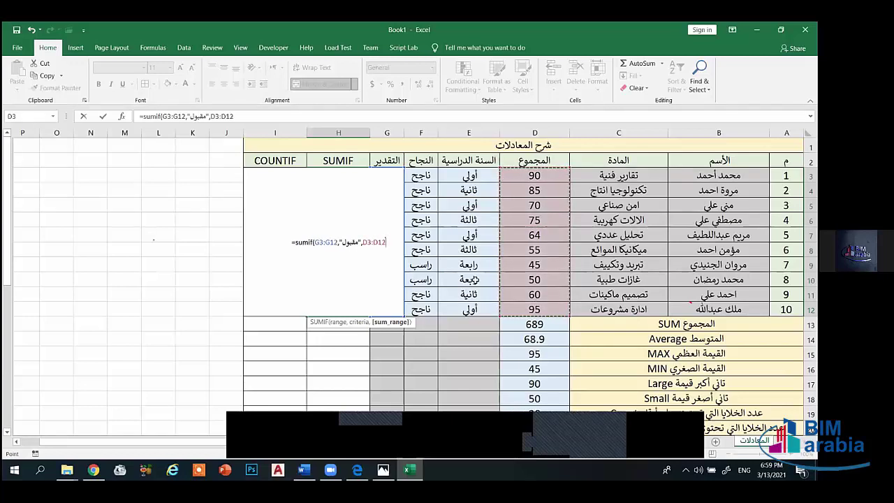
pyautogui.write(')')
pyautogui.press('Return')
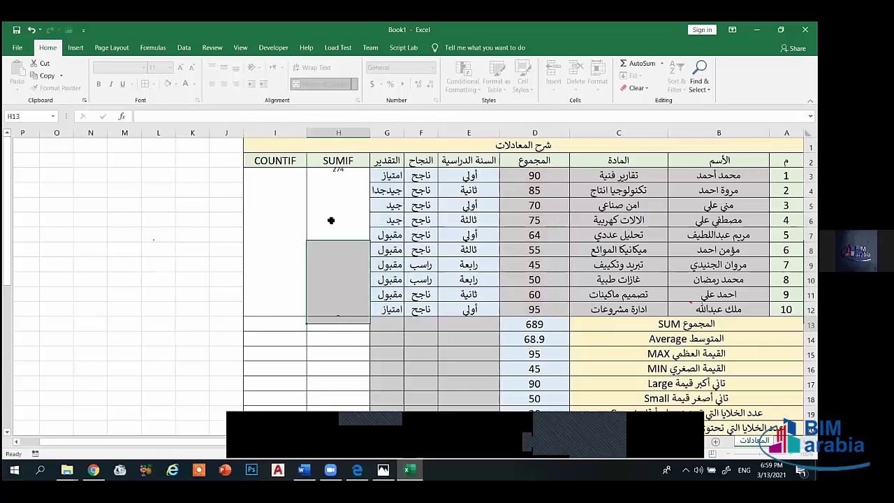
# - Enlarge the SUMIF total 274 to size 16 and check it against the مقبول scores in D7–D11
pyautogui.click(331, 220)
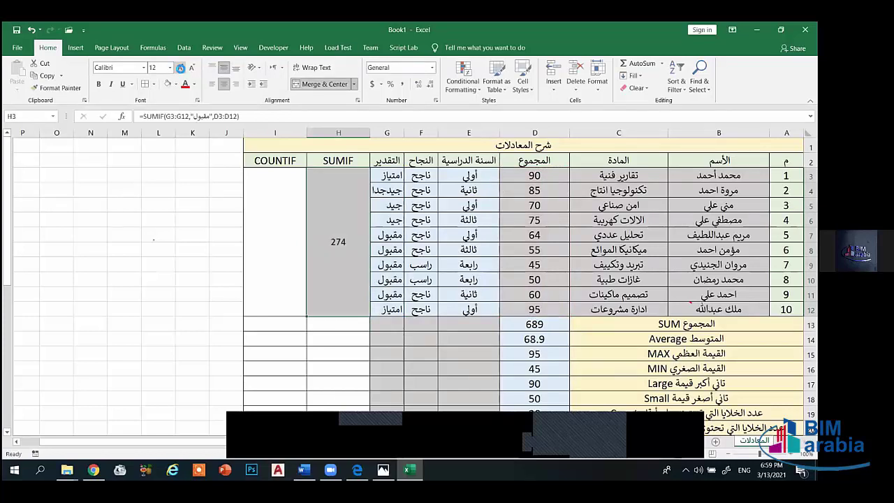
pyautogui.click(180, 67)
pyautogui.click(180, 68)
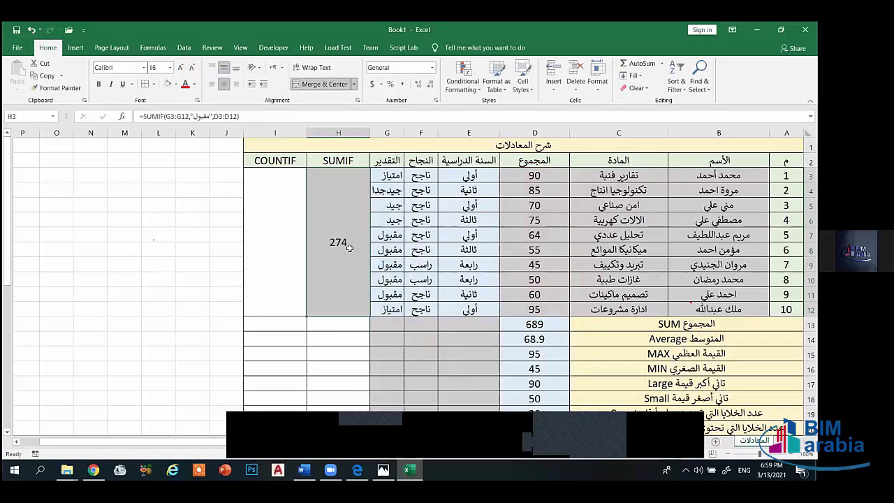
pyautogui.click(535, 249)
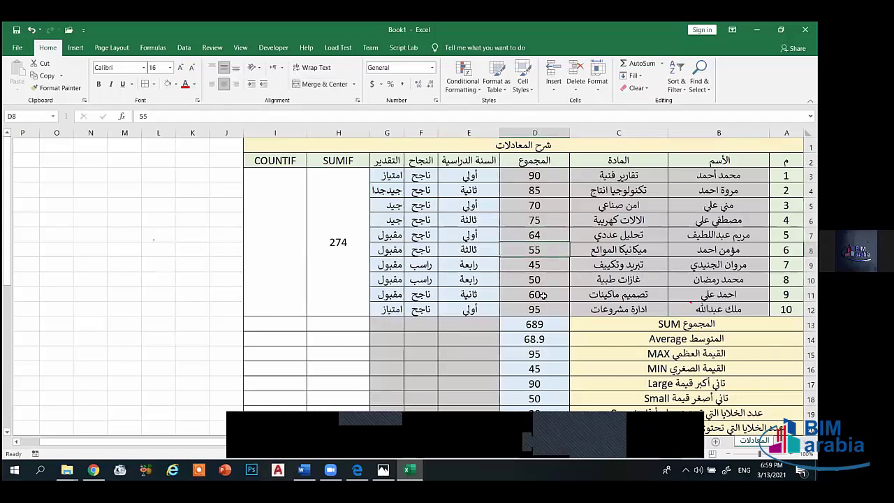
pyautogui.press('Down')
pyautogui.press('Down')
pyautogui.press('Down')
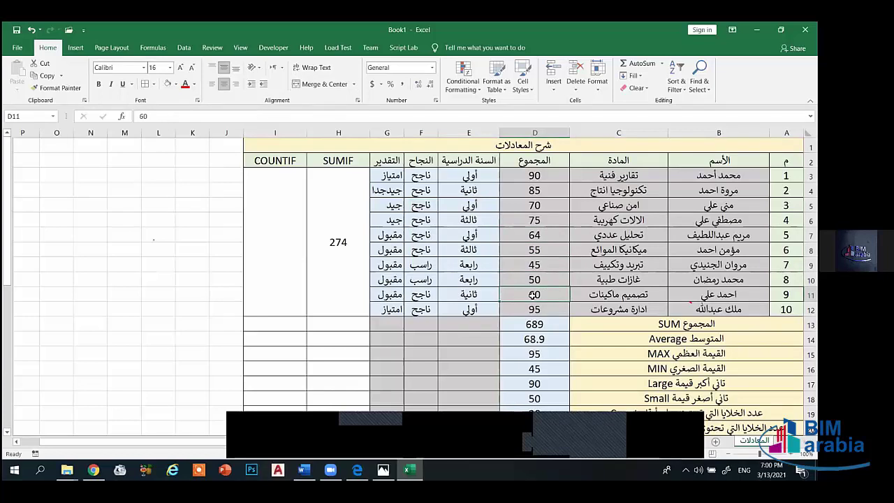
pyautogui.click(535, 252)
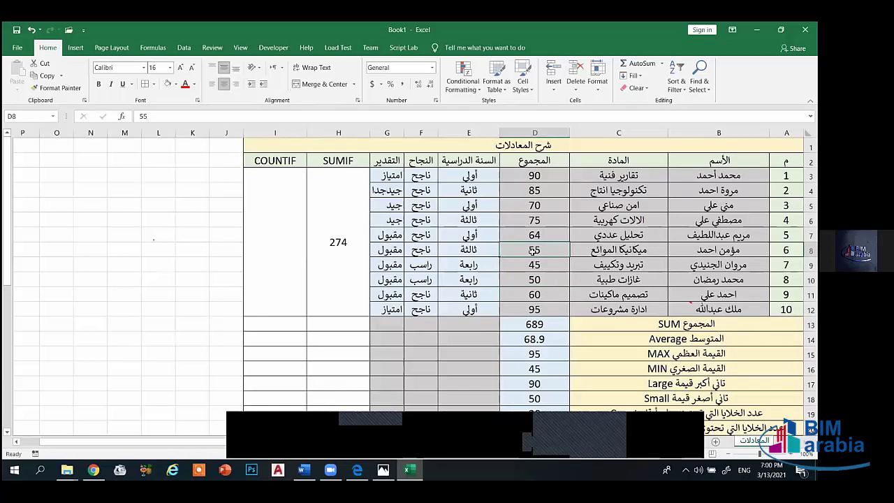
pyautogui.click(535, 268)
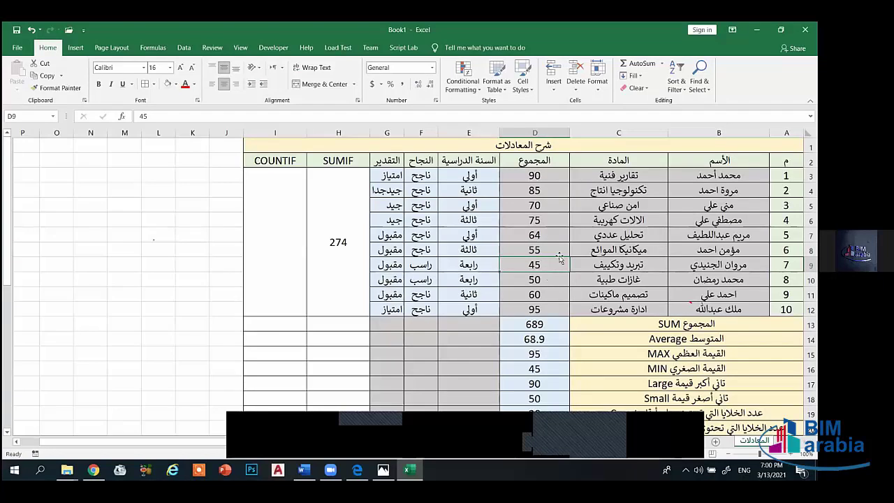
pyautogui.click(534, 236)
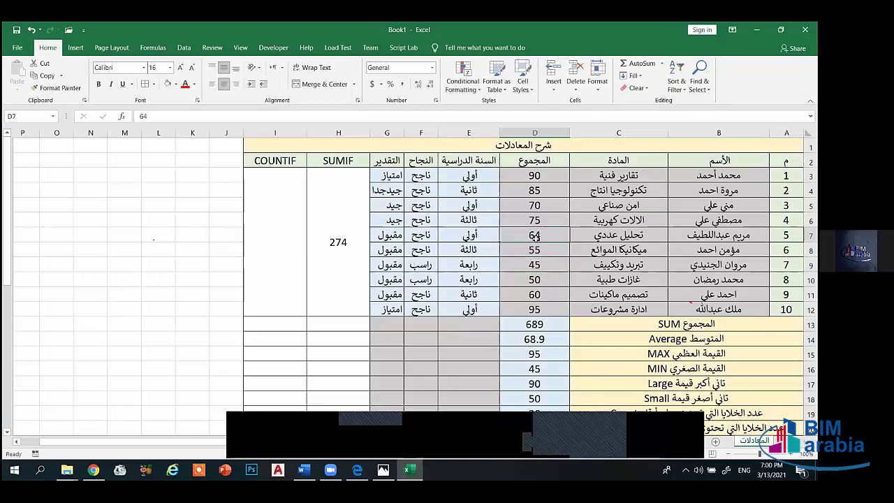
pyautogui.click(334, 241)
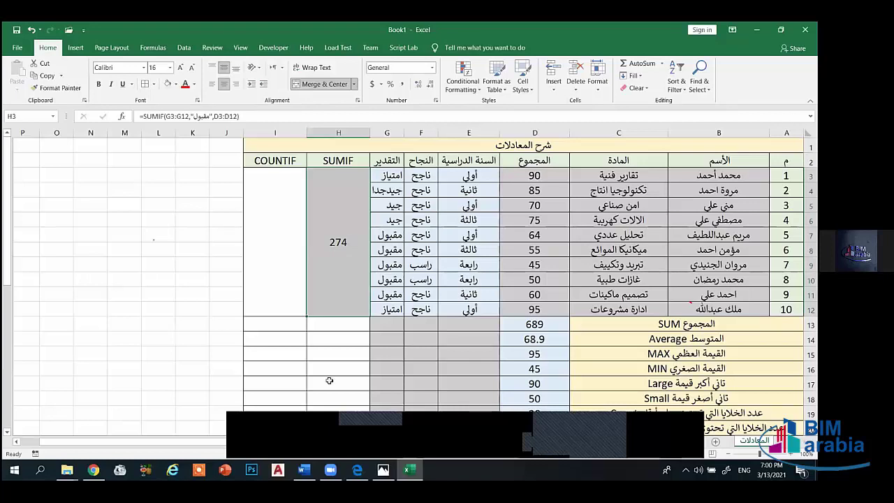
# - Delete the SUMIF formula from merged H3, leaving it empty
pyautogui.press('Delete')
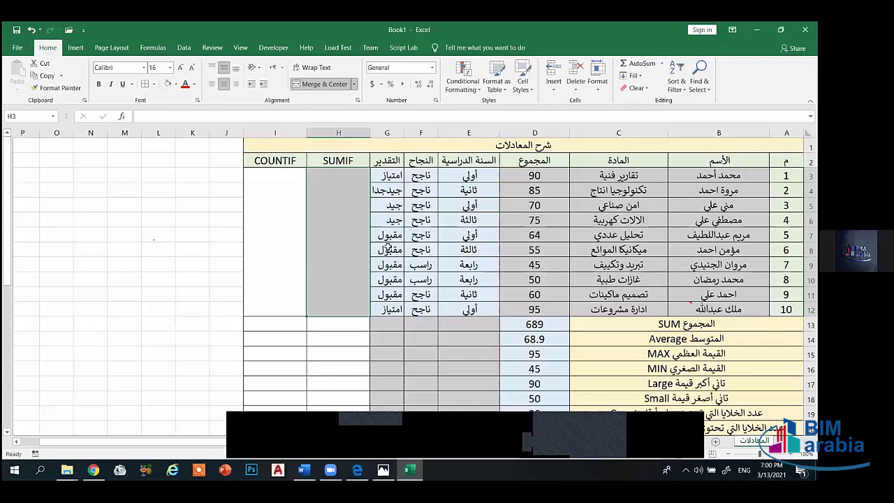
pyautogui.moveTo(385, 235); pyautogui.dragTo(389, 309)
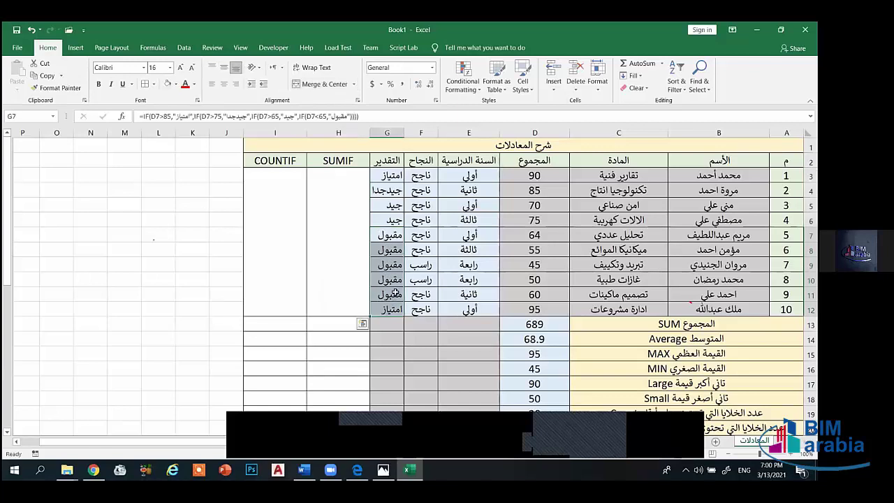
pyautogui.click(442, 277)
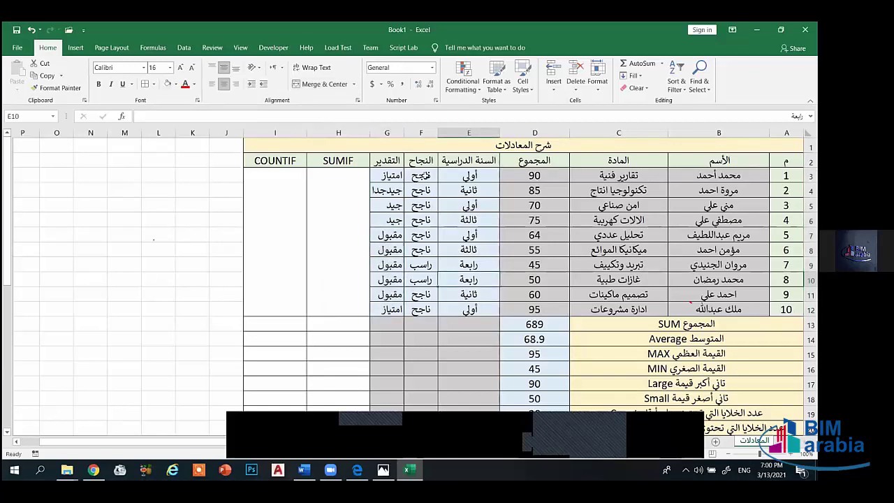
# - Review the pass/fail IF formulas in F3:F12, then reselect the empty SUMIF cell
pyautogui.moveTo(426, 176); pyautogui.dragTo(415, 312)
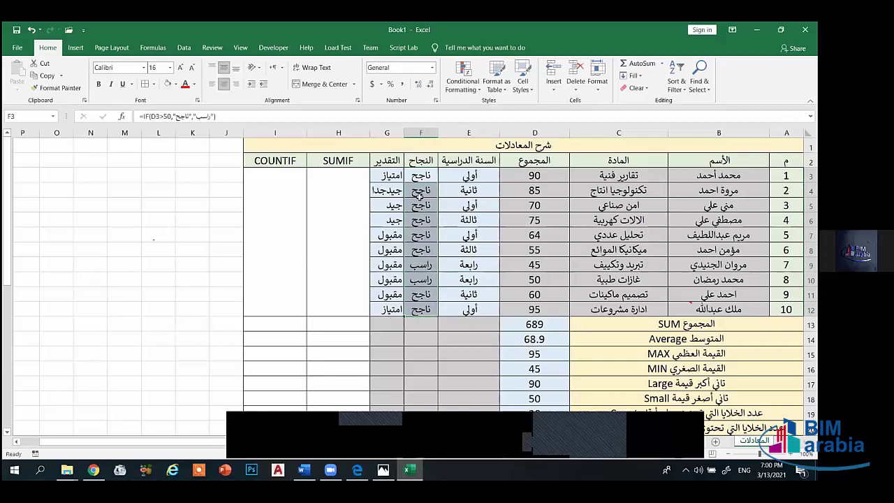
pyautogui.click(421, 249)
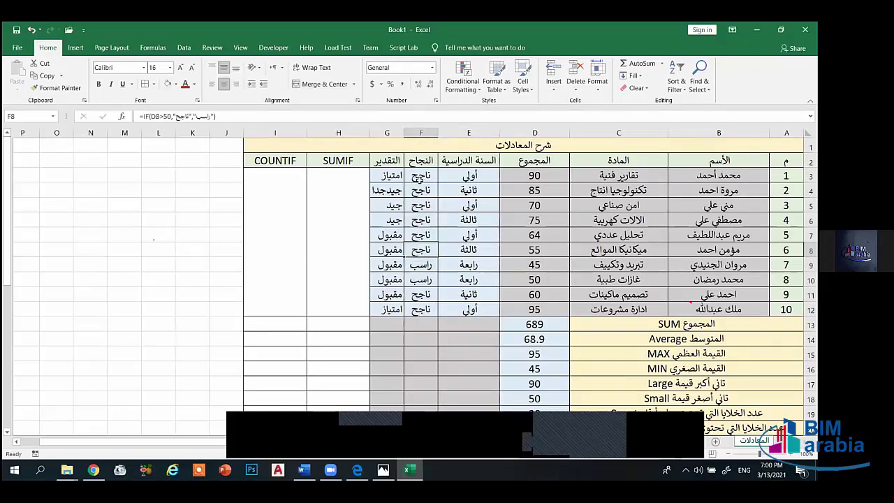
pyautogui.click(419, 190)
pyautogui.click(422, 203)
pyautogui.click(423, 218)
pyautogui.click(422, 235)
pyautogui.click(421, 264)
pyautogui.click(428, 313)
pyautogui.click(343, 219)
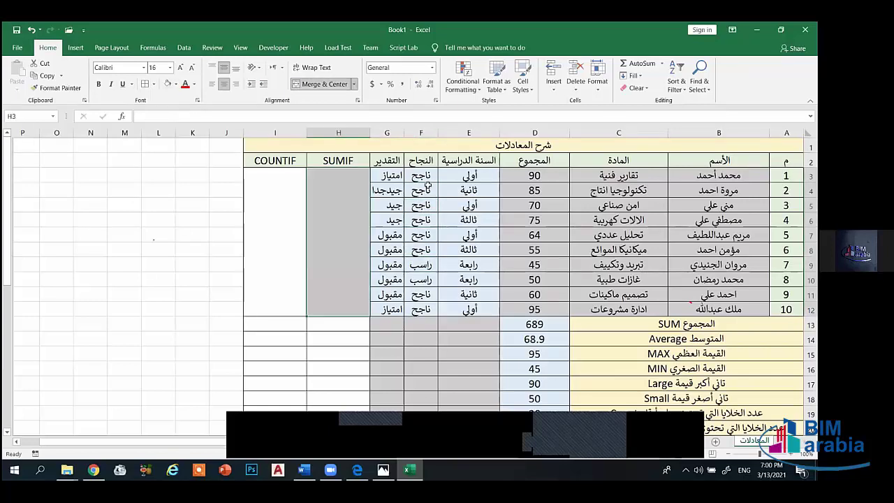
# - Re-enter =SUMIF(G3:G12,"مقبول",D3:D12) in merged H3, showing 274 again
pyautogui.write('=s')
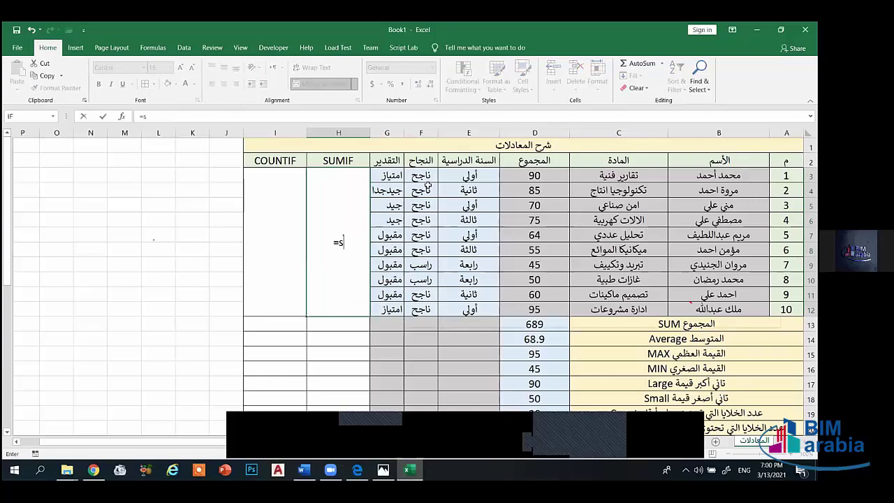
pyautogui.write('umif')
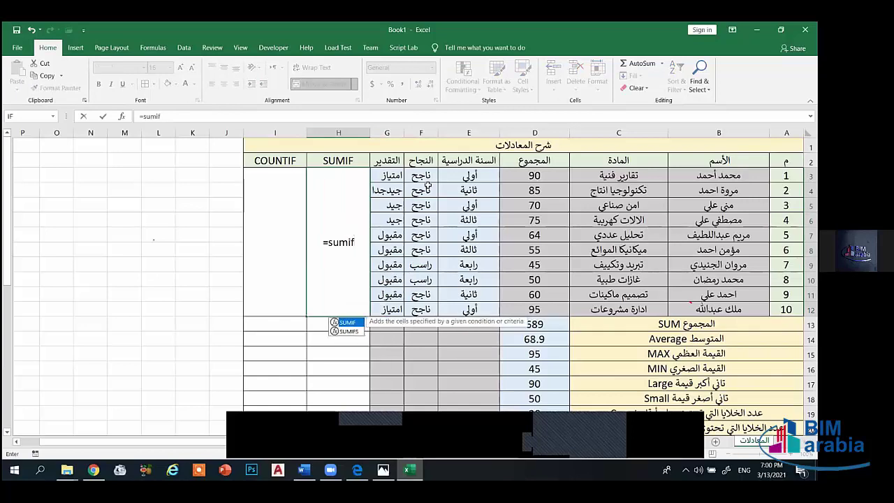
pyautogui.write('(')
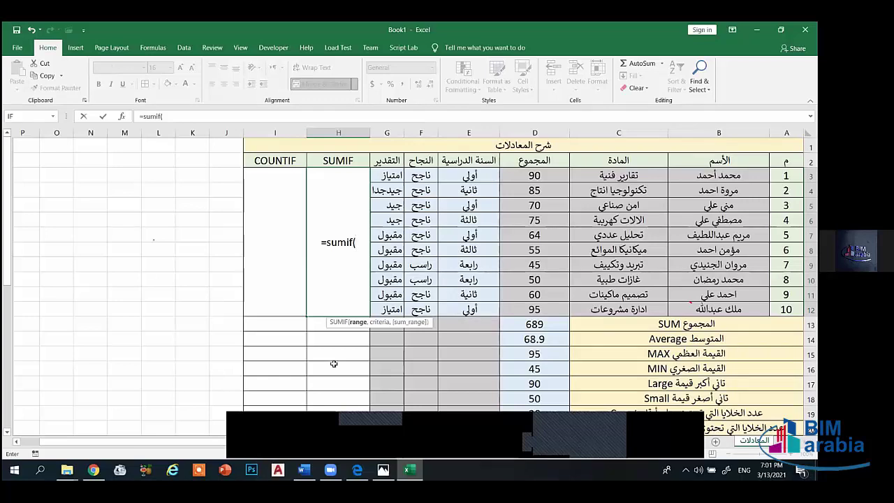
pyautogui.moveTo(391, 177); pyautogui.dragTo(392, 313)
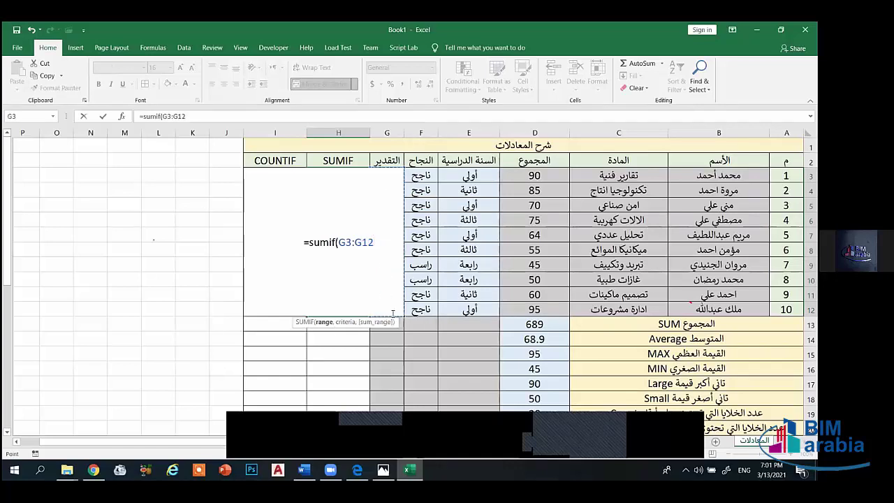
pyautogui.write(',')
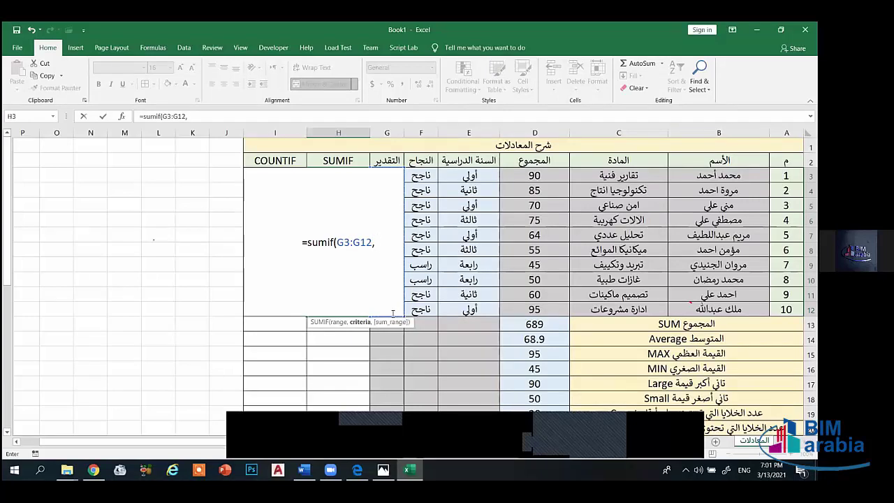
pyautogui.write('"')
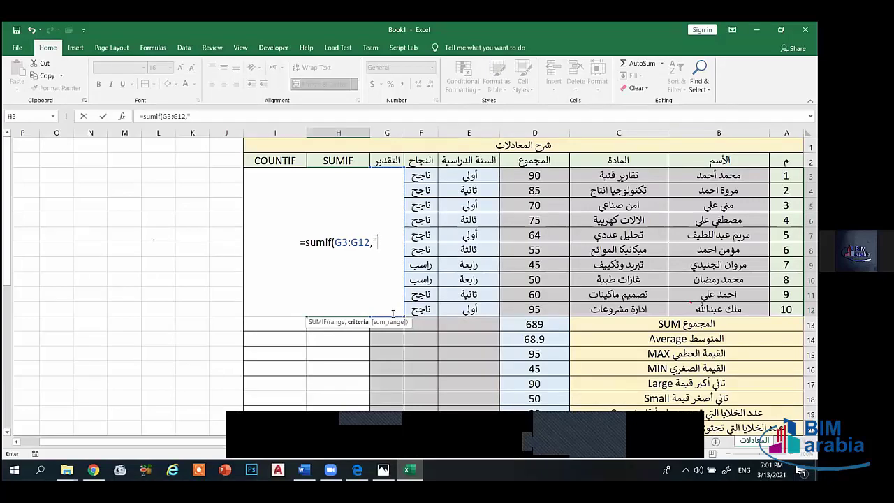
pyautogui.write('مقب')
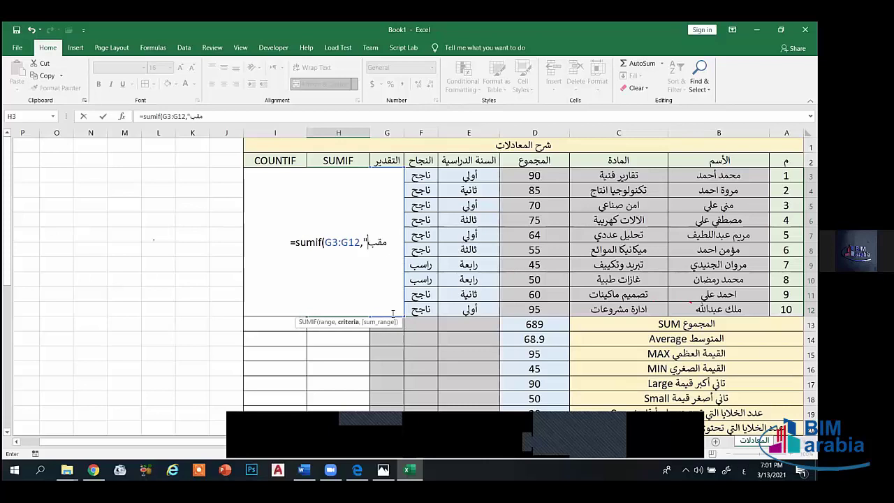
pyautogui.write('ول"')
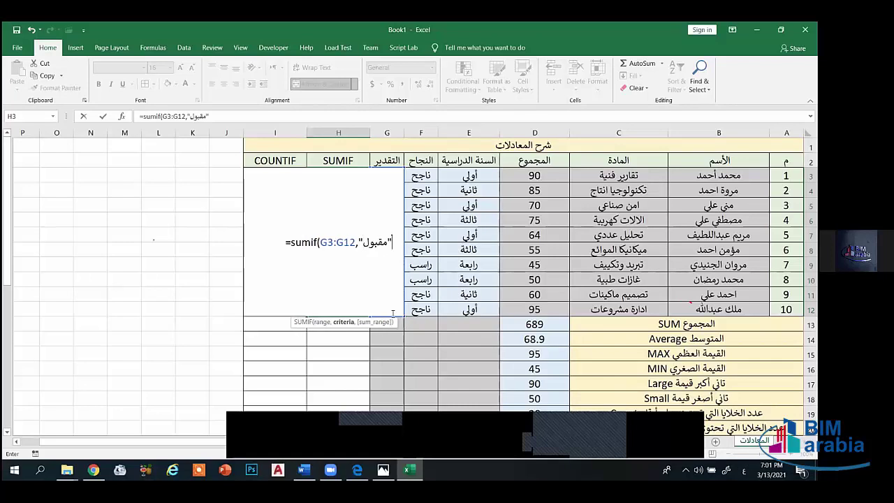
pyautogui.write(',')
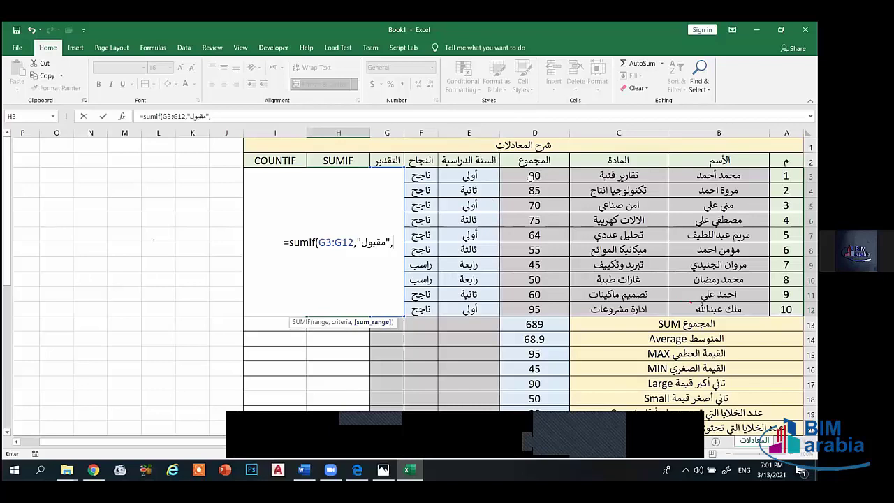
pyautogui.moveTo(534, 176); pyautogui.dragTo(535, 309)
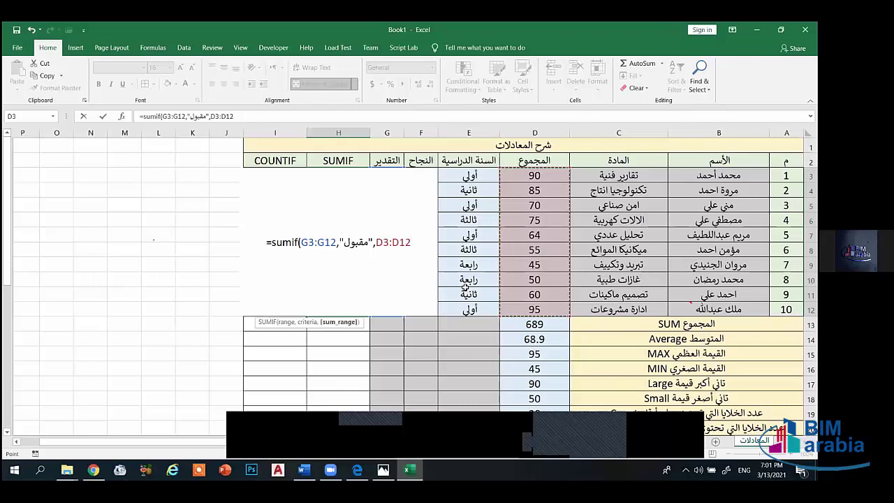
pyautogui.write(')')
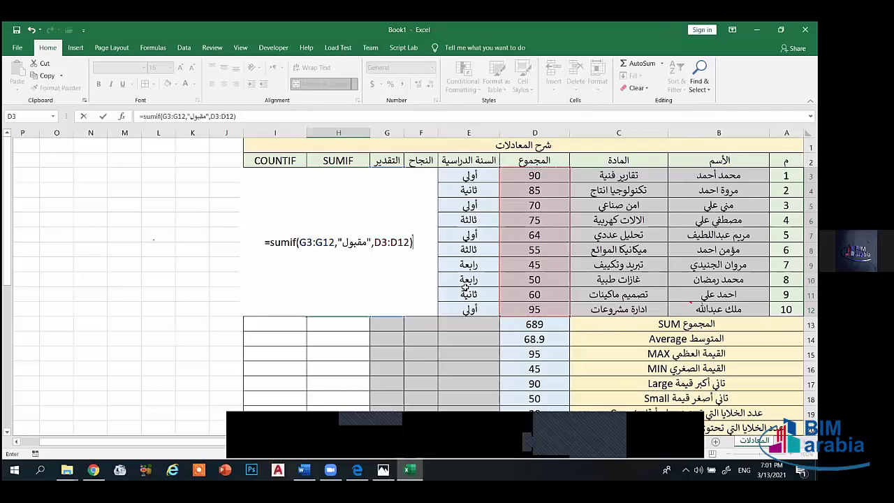
pyautogui.press('Return')
pyautogui.click(328, 221)
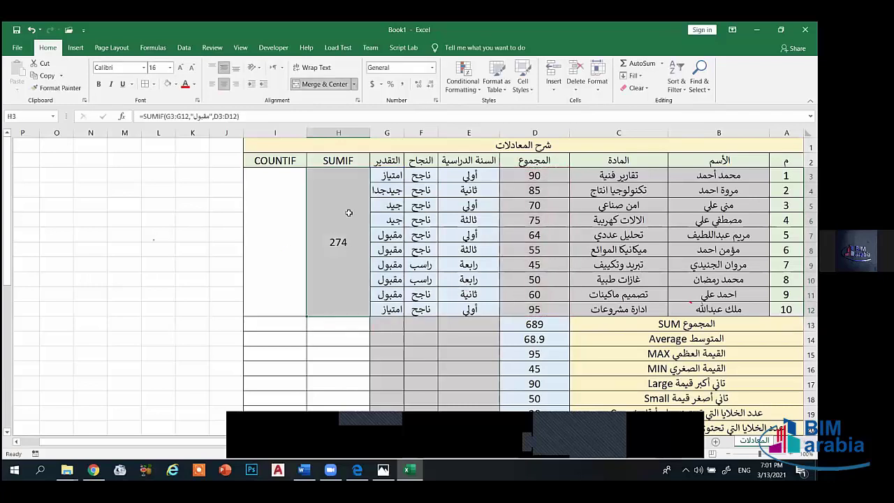
pyautogui.click(391, 241)
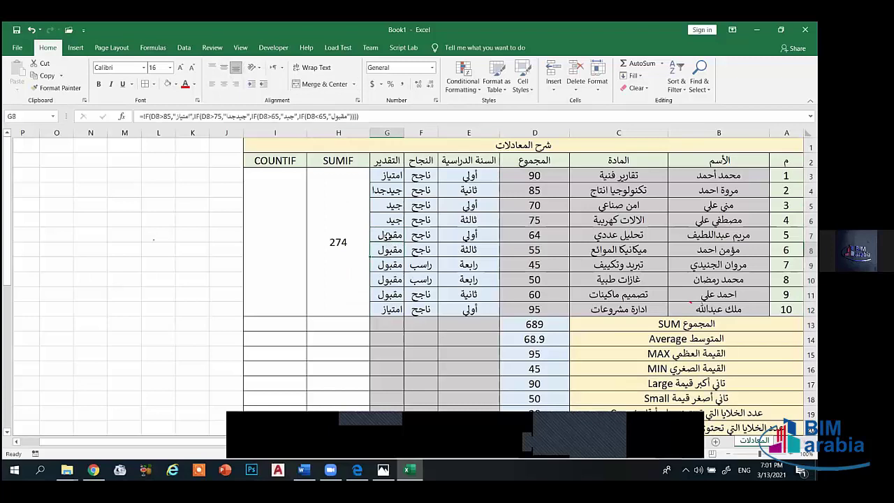
pyautogui.click(390, 294)
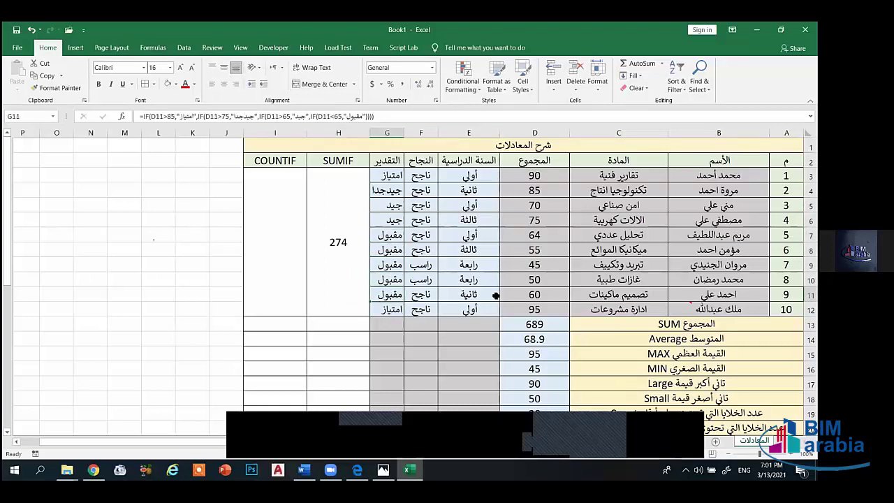
pyautogui.click(527, 295)
pyautogui.click(535, 280)
pyautogui.click(531, 265)
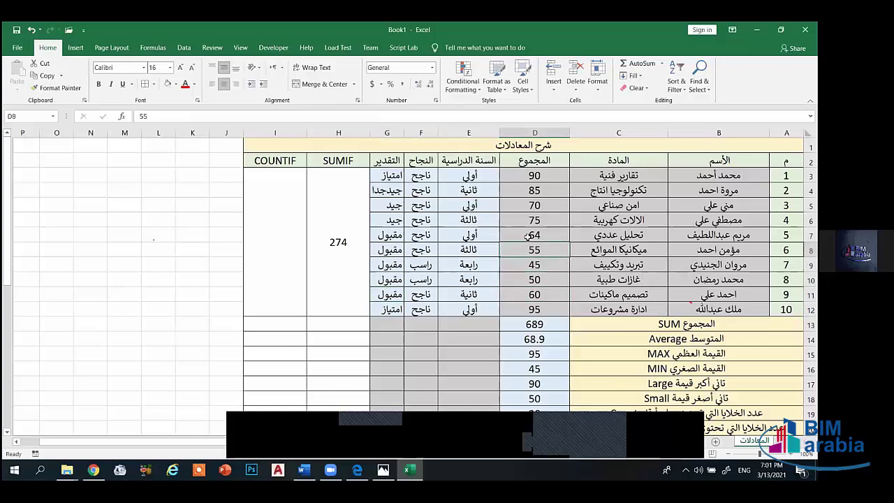
pyautogui.click(529, 250)
pyautogui.click(526, 236)
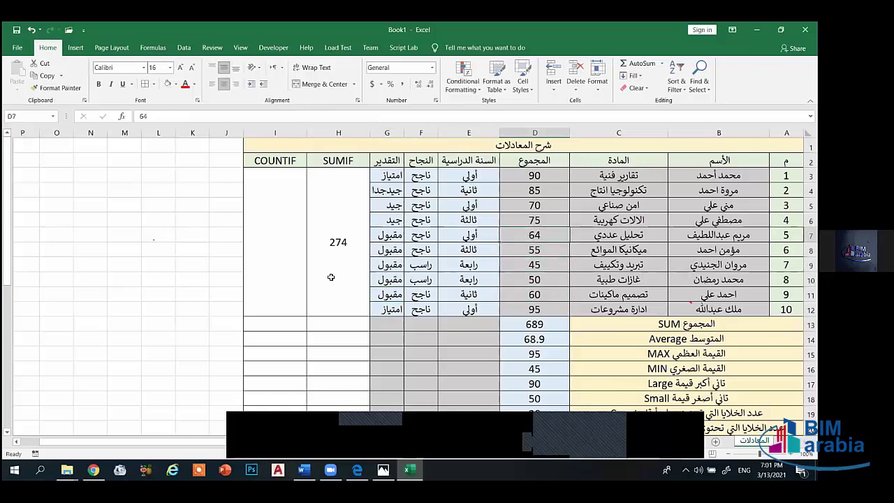
pyautogui.click(273, 244)
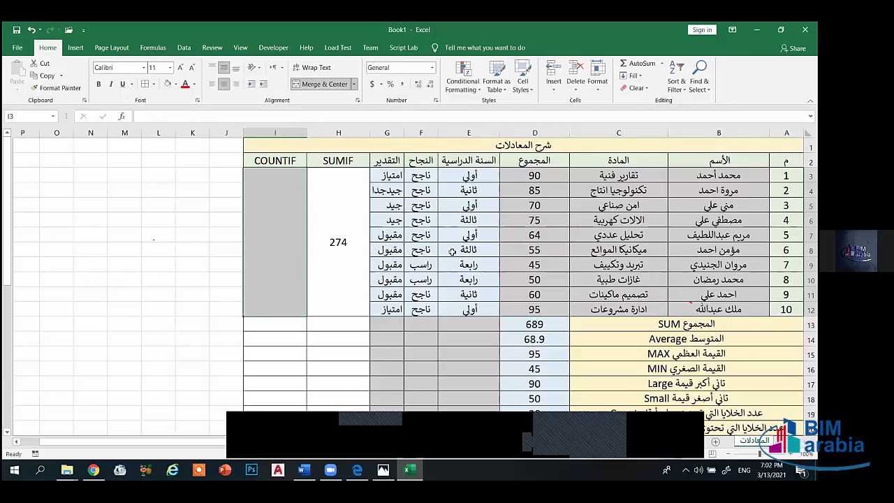
pyautogui.click(387, 249)
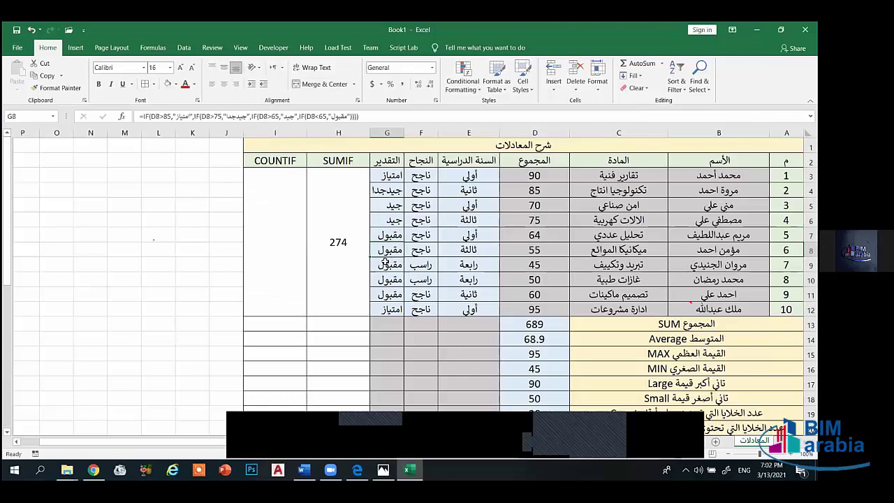
pyautogui.click(385, 264)
pyautogui.click(380, 294)
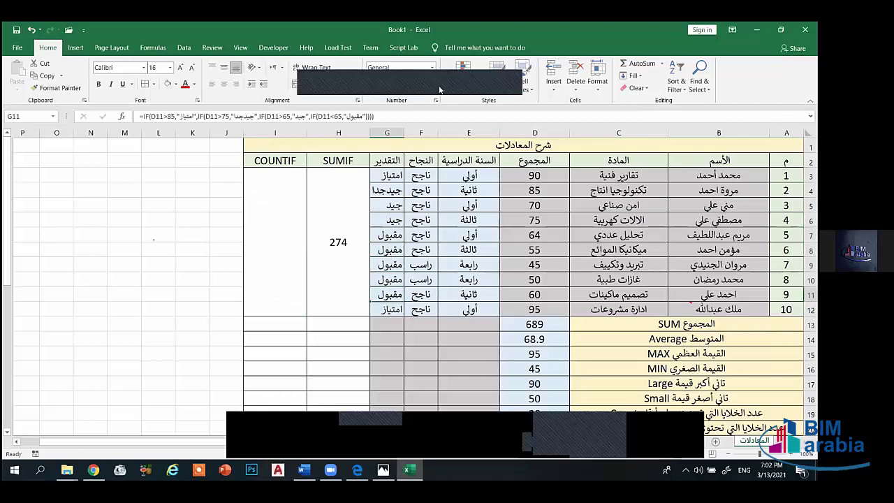
pyautogui.click(282, 227)
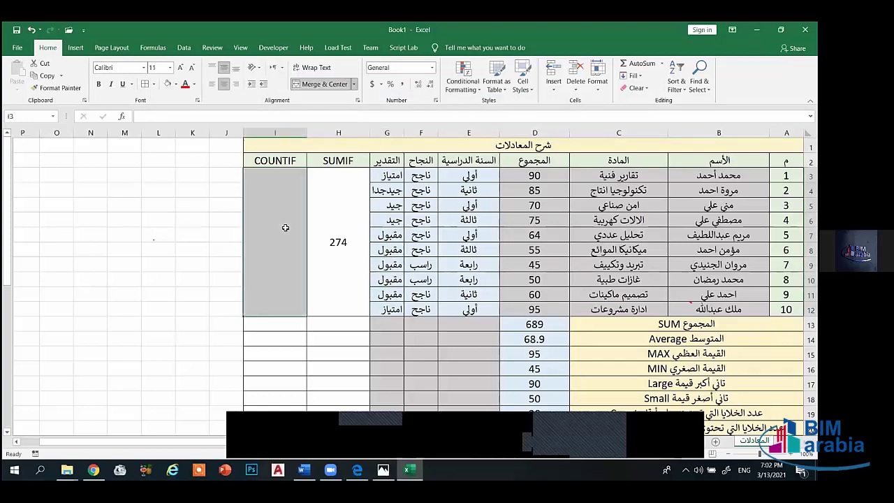
# - Enter =COUNTIF(G3:G12,"مقبول") in merged I3, counting 5 students
pyautogui.write('=')
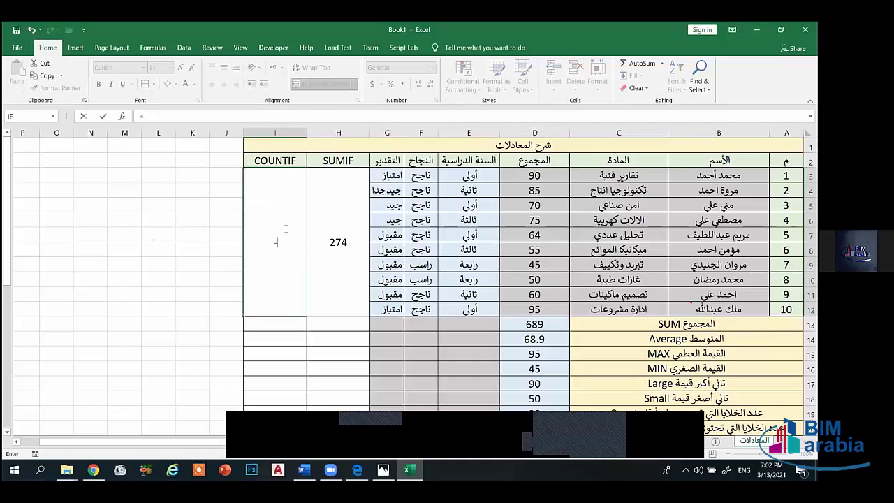
pyautogui.press('BackSpace')
pyautogui.click(181, 66)
pyautogui.write('=ci')
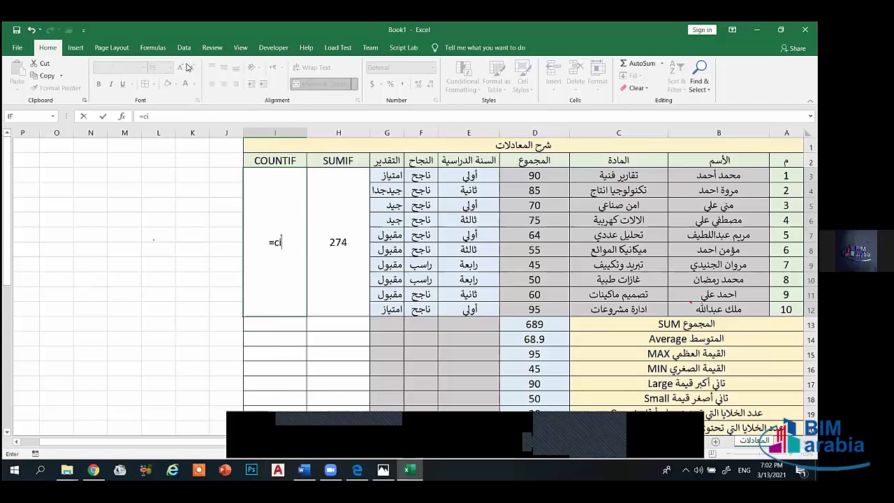
pyautogui.press('BackSpace')
pyautogui.write('ount')
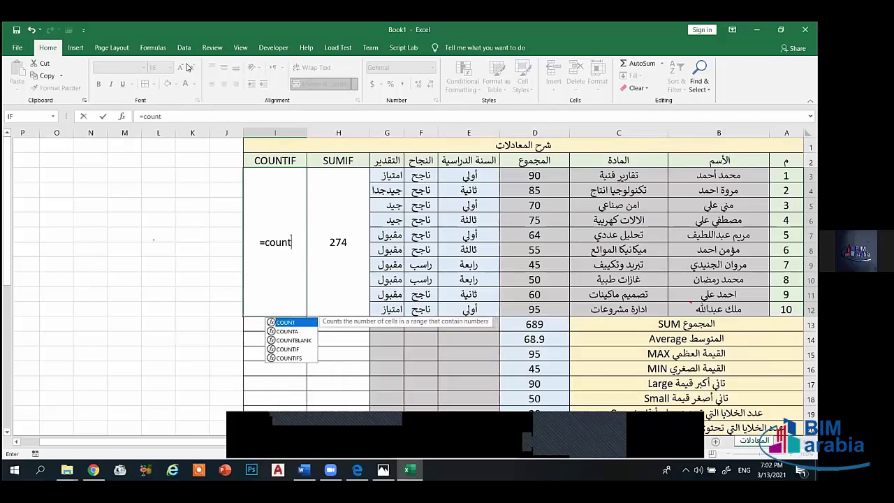
pyautogui.write('if(')
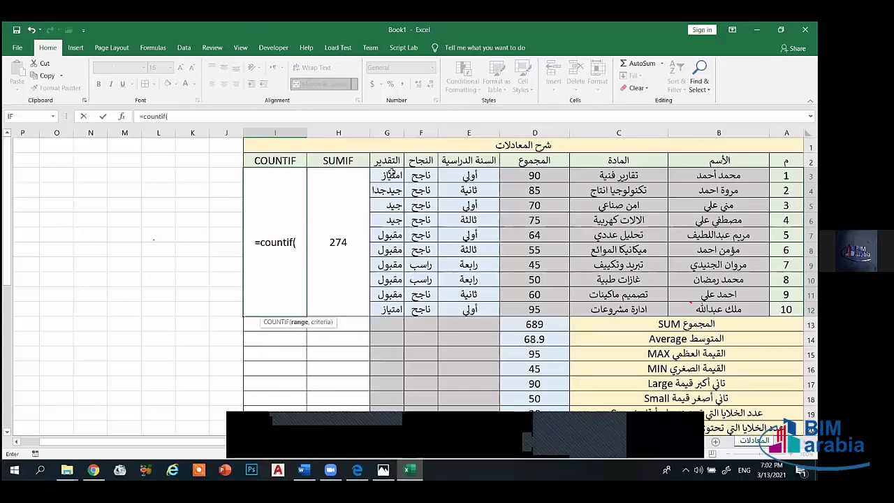
pyautogui.moveTo(388, 176); pyautogui.dragTo(389, 309)
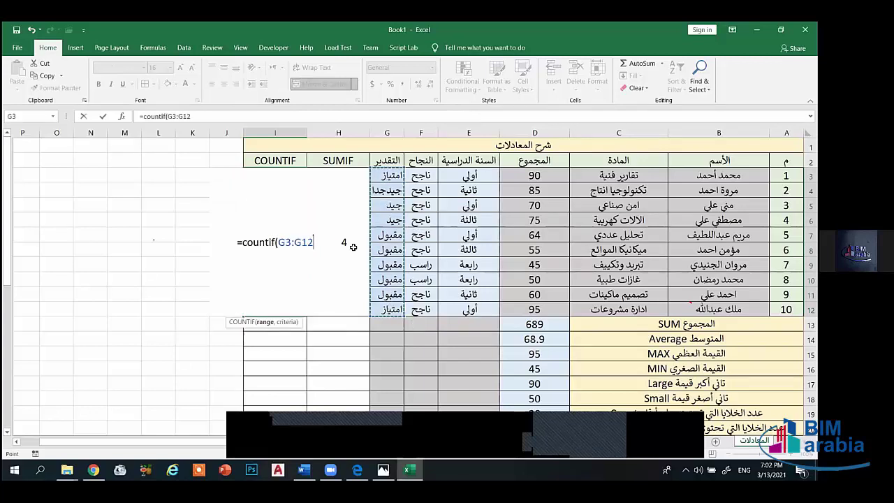
pyautogui.write(',')
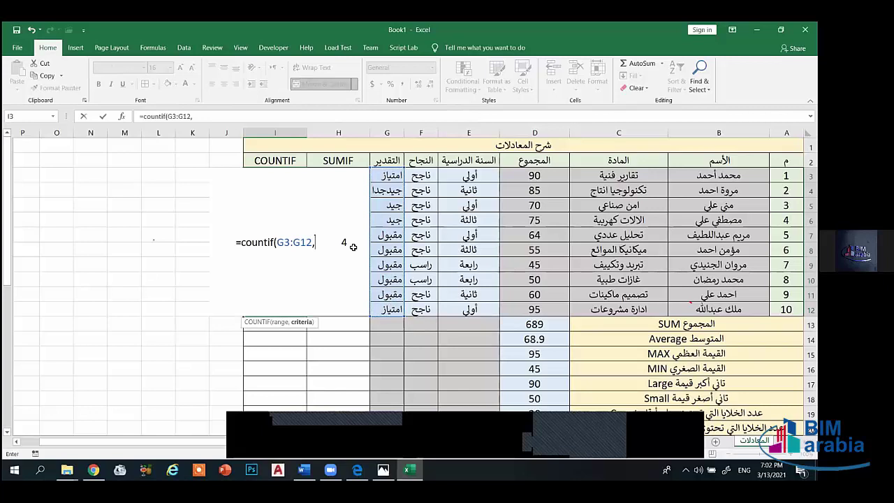
pyautogui.write('"')
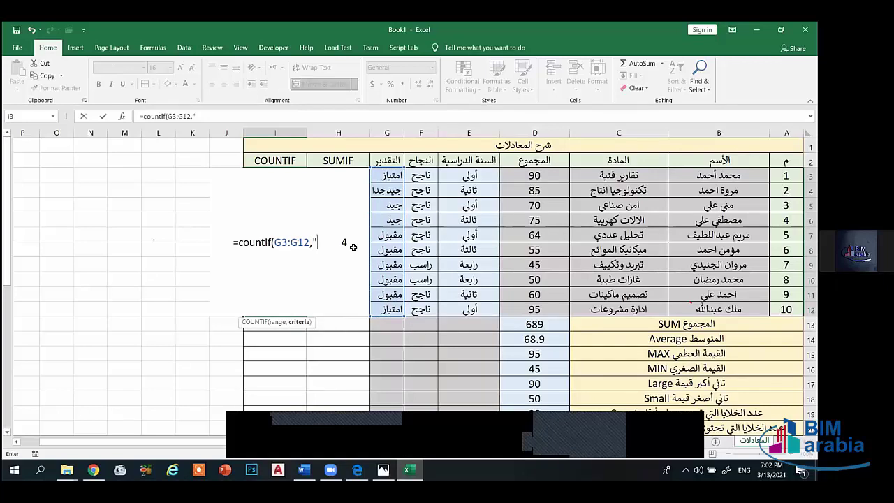
pyautogui.hotkey('alt', 'shift')
pyautogui.write('مقب')
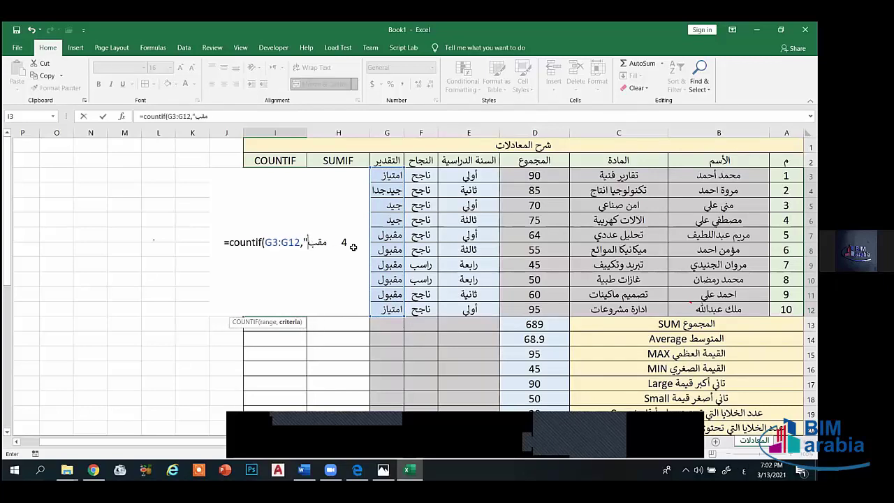
pyautogui.write('ول"')
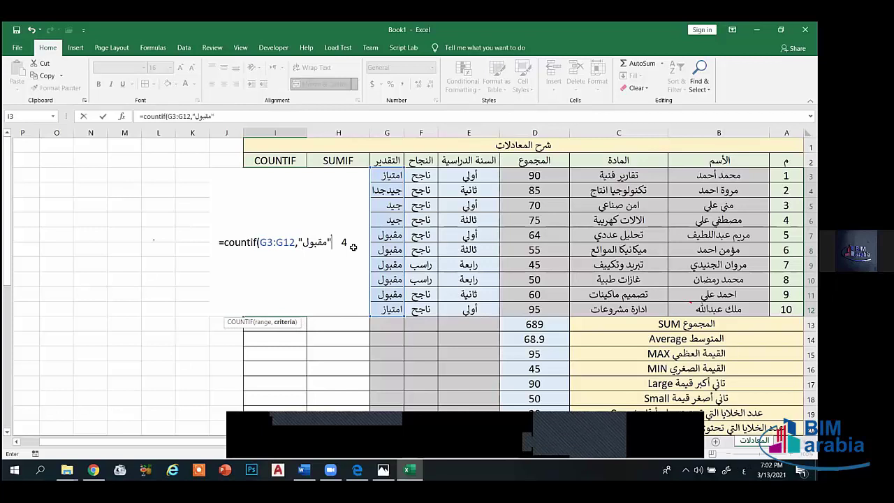
pyautogui.hotkey('alt', 'shift')
pyautogui.write(')')
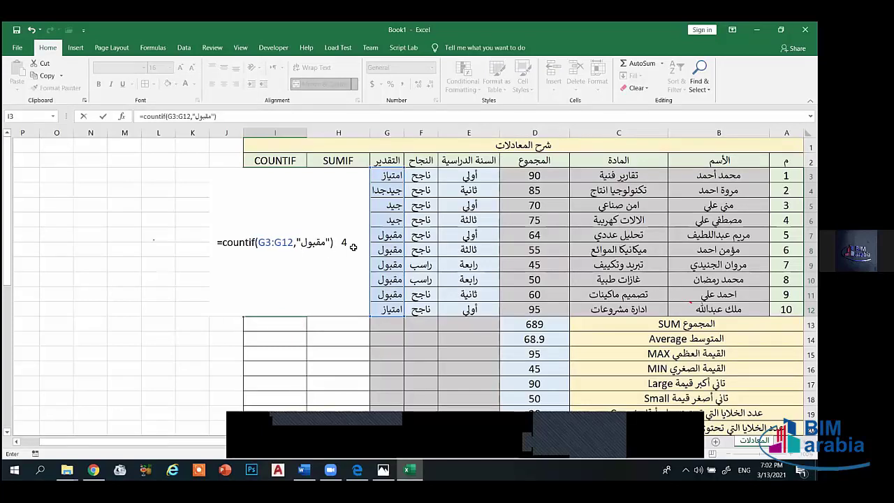
pyautogui.press('Return')
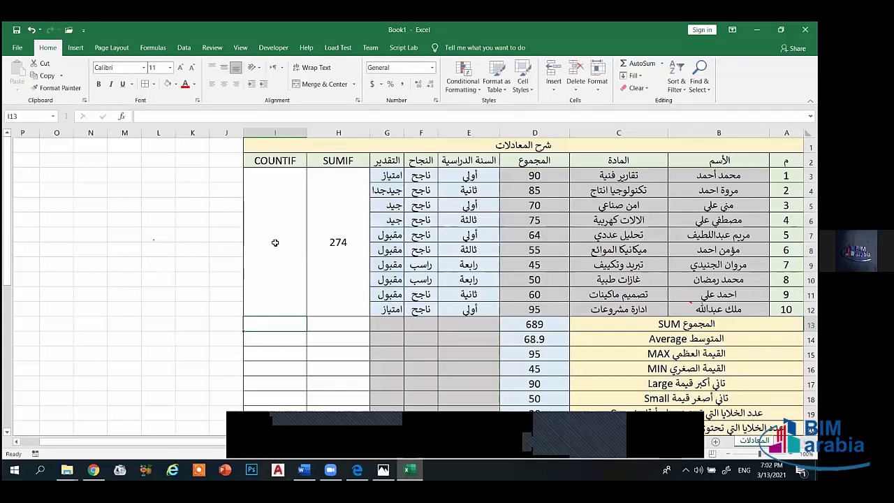
# - Set the COUNTIF result to font size 16 and review the grade formulas in G10 and G11
pyautogui.click(275, 242)
pyautogui.click(178, 67)
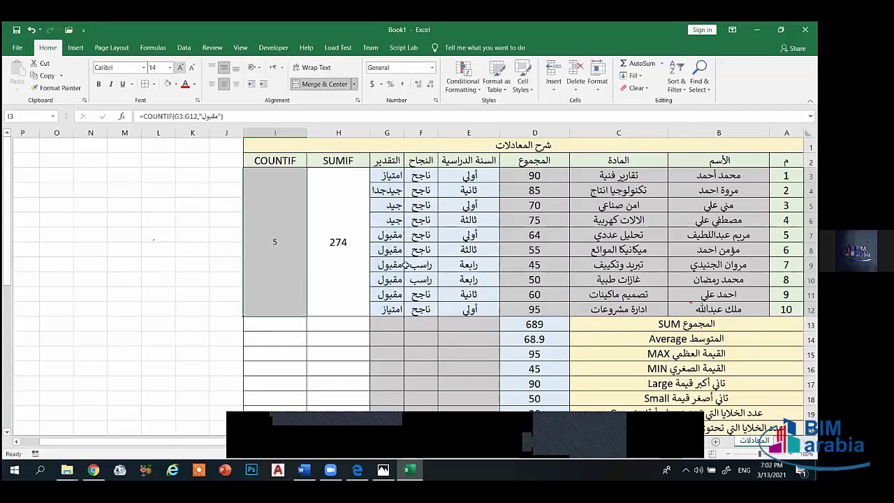
pyautogui.hotkey('ctrl', 'shift', '.')
pyautogui.click(388, 240)
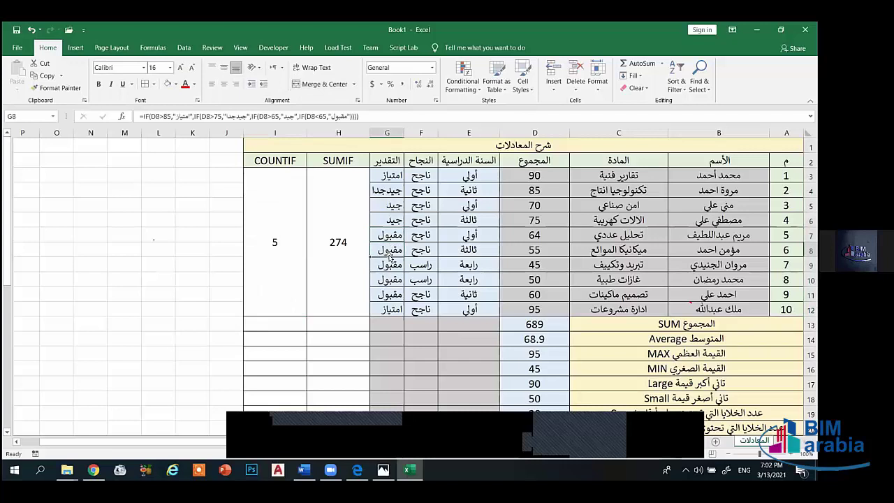
pyautogui.click(389, 288)
pyautogui.click(390, 301)
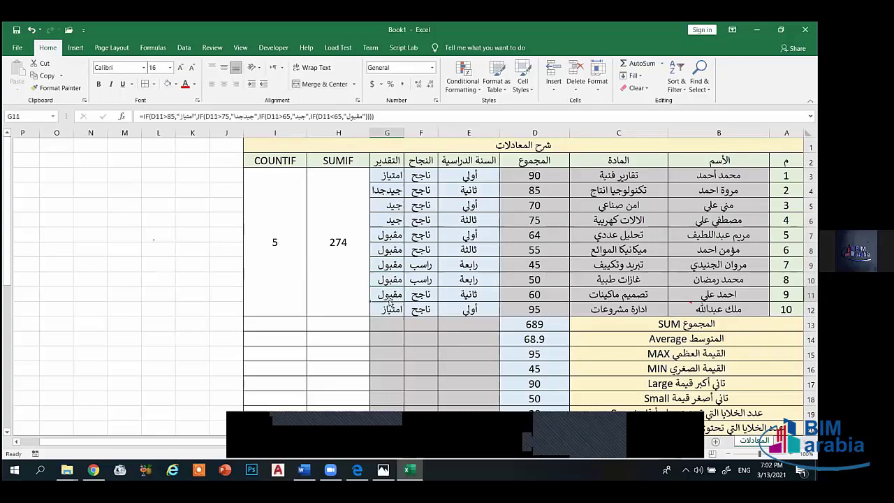
# - Clear both the merged SUMIF and COUNTIF result cells
pyautogui.click(344, 254)
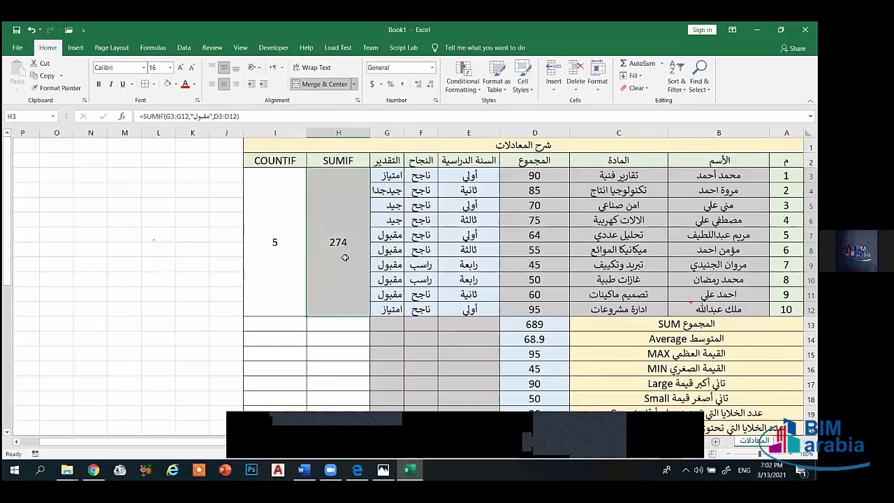
pyautogui.moveTo(344, 254); pyautogui.dragTo(259, 249)
pyautogui.press('Delete')
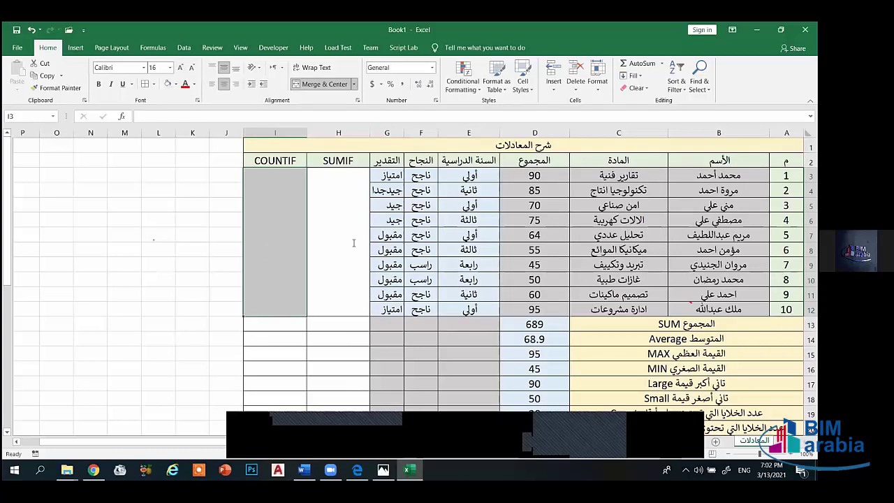
# - Enter =SUMIF(G3:G12,"مقبول",D3:D12) in the empty merged H3, giving 274
pyautogui.click(353, 243)
pyautogui.write('=sum')
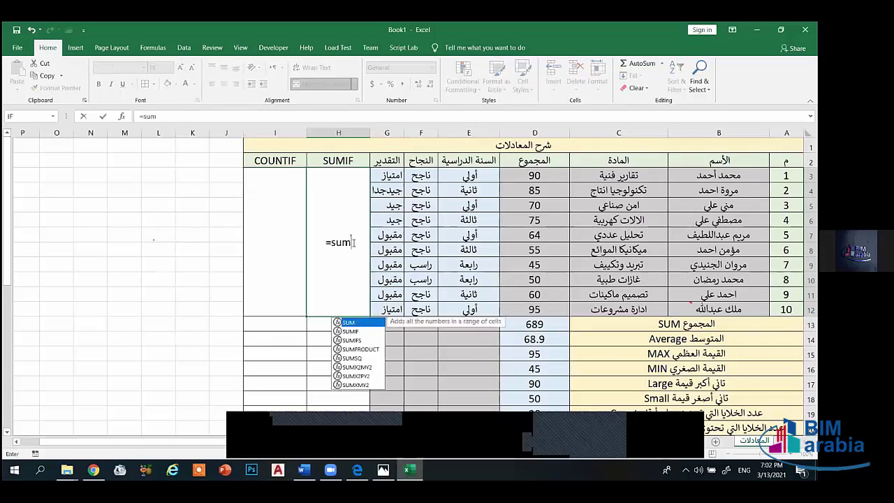
pyautogui.write('if(')
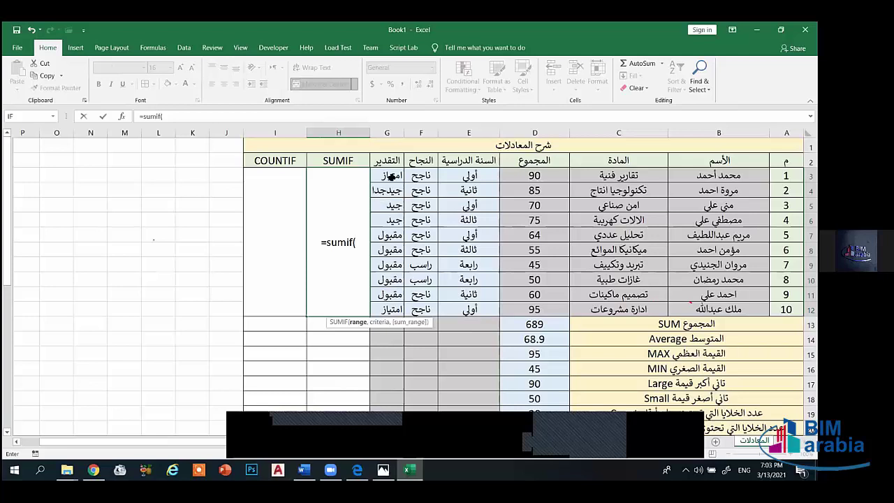
pyautogui.moveTo(392, 177); pyautogui.dragTo(391, 303)
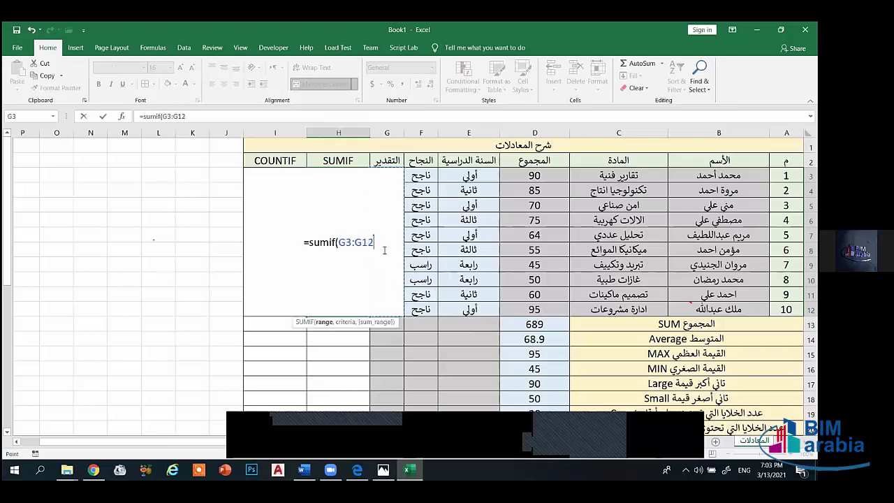
pyautogui.write(',"')
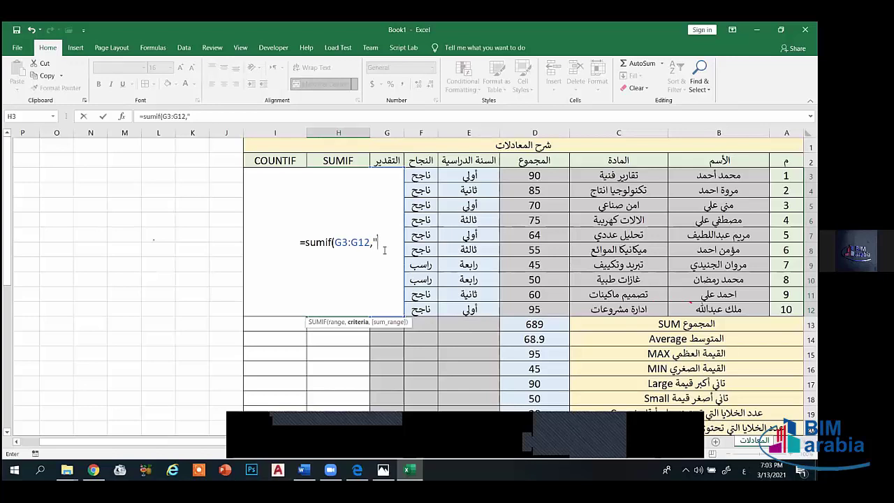
pyautogui.write('مقب')
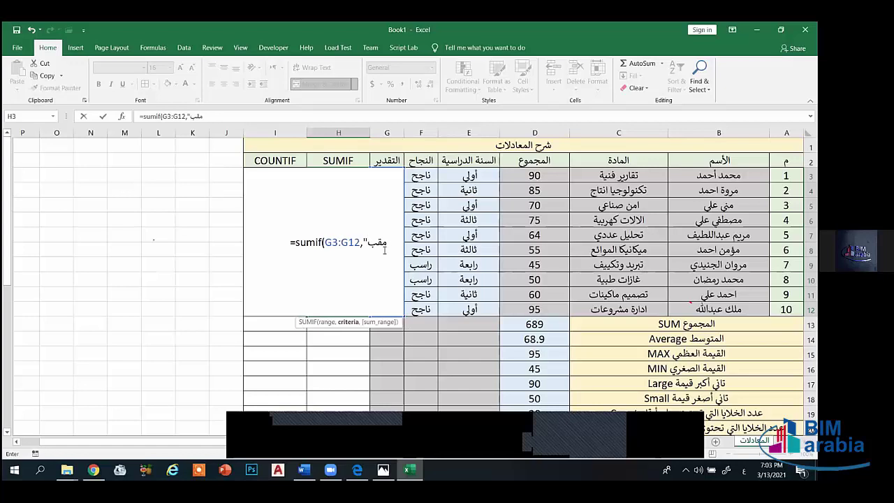
pyautogui.write('ول"')
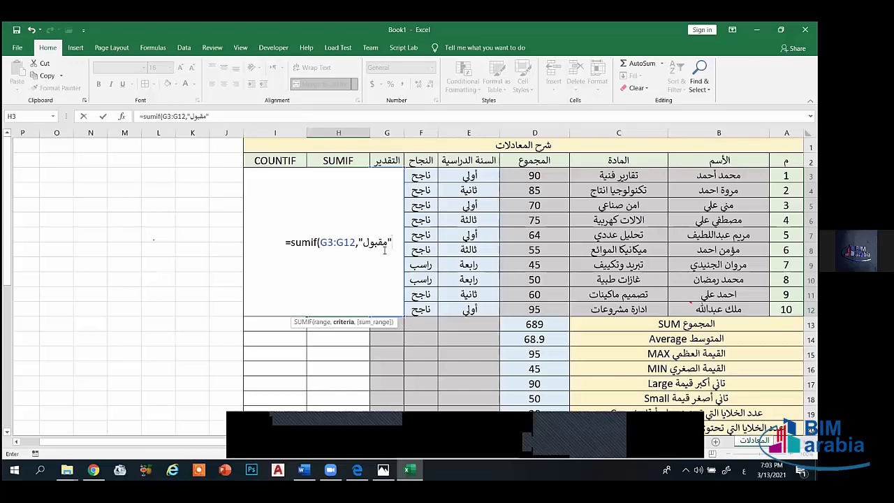
pyautogui.hotkey('alt', 'shift')
pyautogui.write(',')
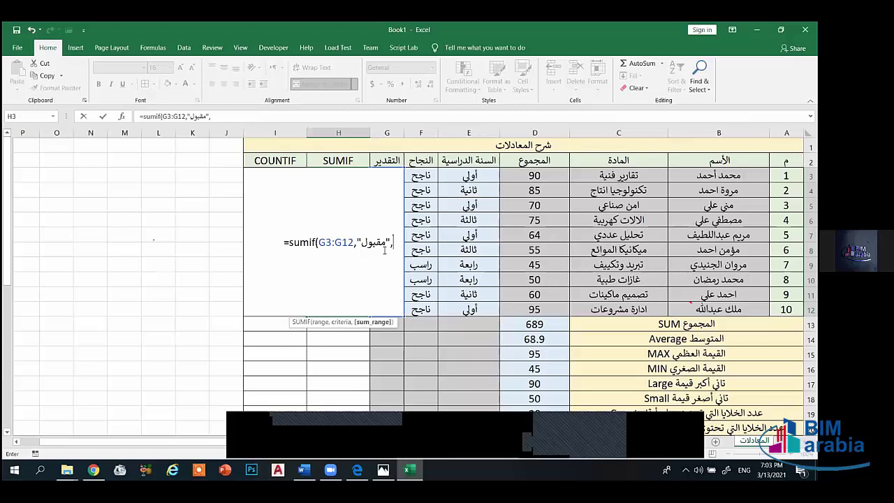
pyautogui.moveTo(528, 175); pyautogui.dragTo(520, 309)
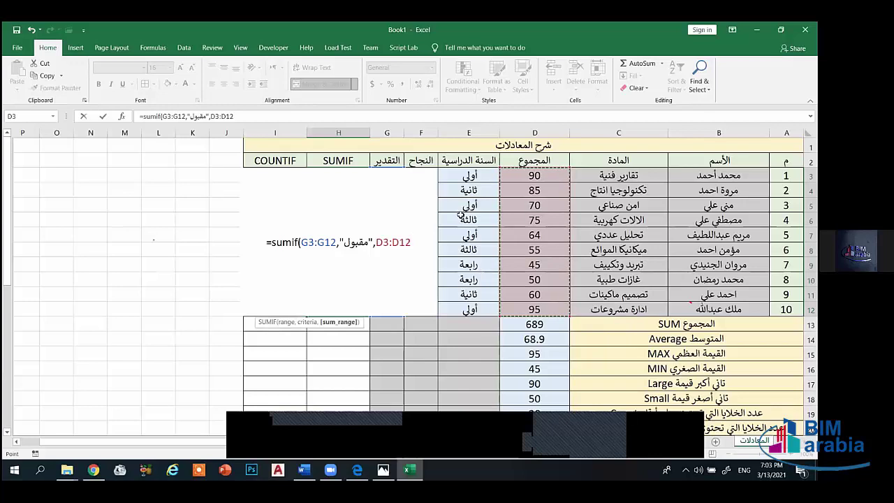
pyautogui.write(')')
pyautogui.press('Return')
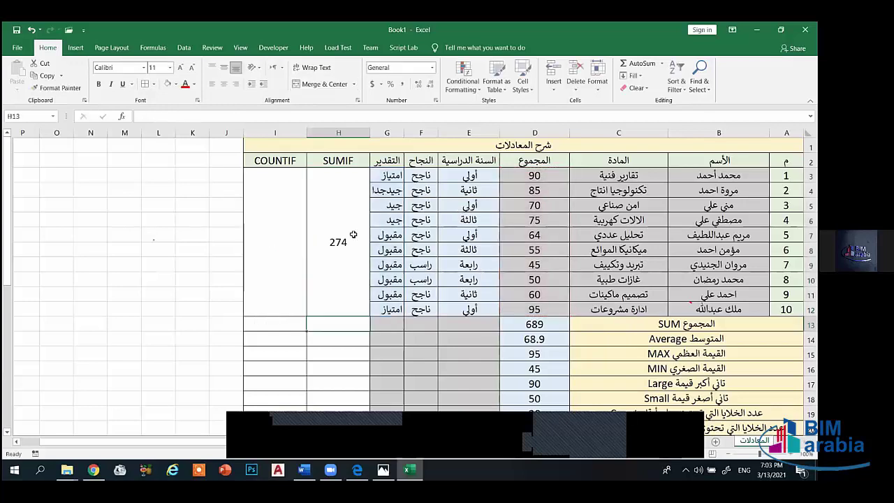
# - Enter =COUNTIF(G3:G12,"مقبول") in merged I3, counting 5 students
pyautogui.click(380, 247)
pyautogui.click(382, 264)
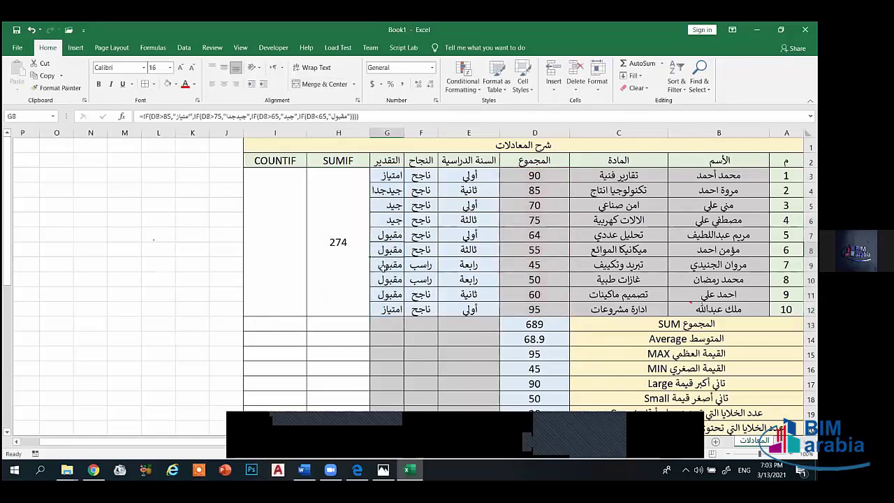
pyautogui.click(276, 244)
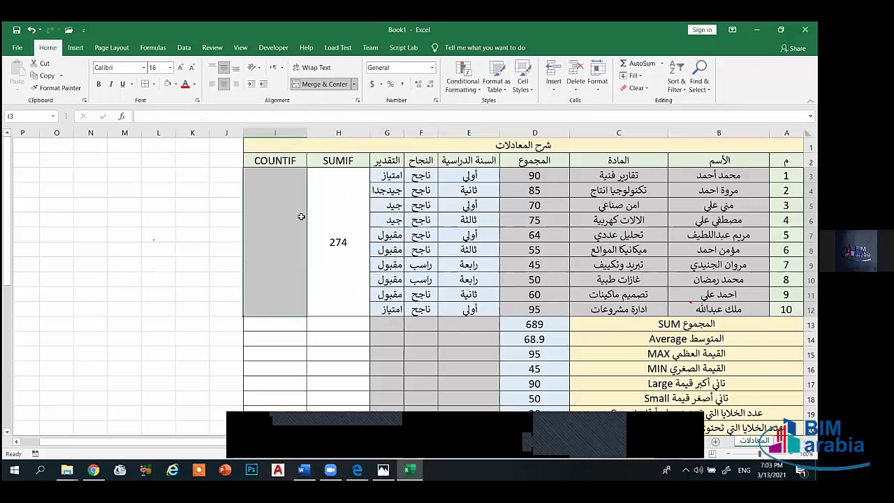
pyautogui.write('=coubt')
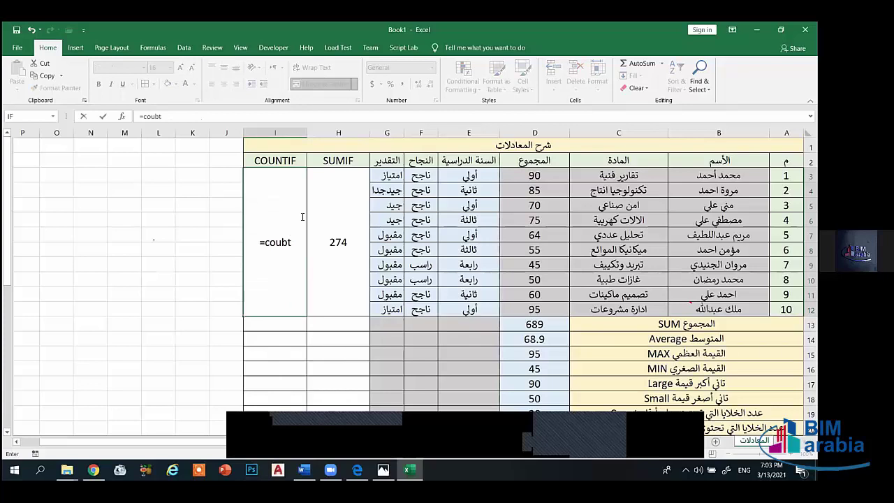
pyautogui.press('BackSpace')
pyautogui.press('BackSpace')
pyautogui.write('n')
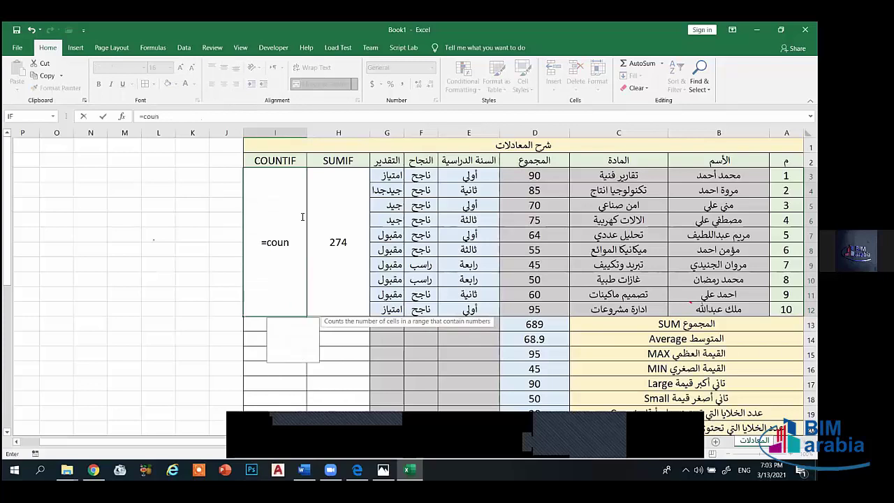
pyautogui.write('tif')
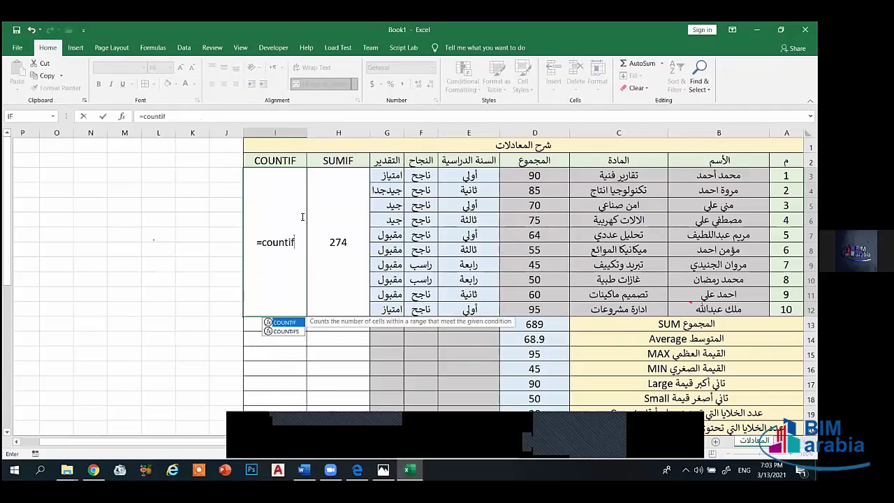
pyautogui.write('(')
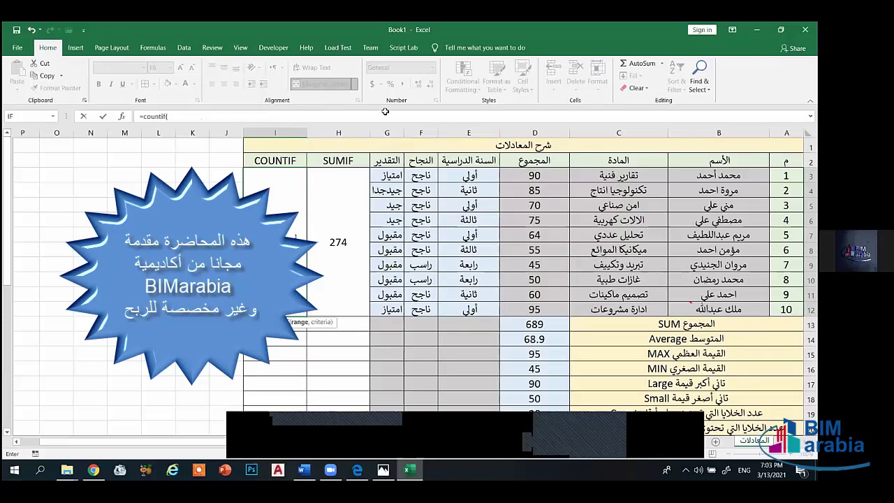
pyautogui.moveTo(395, 176); pyautogui.dragTo(385, 308)
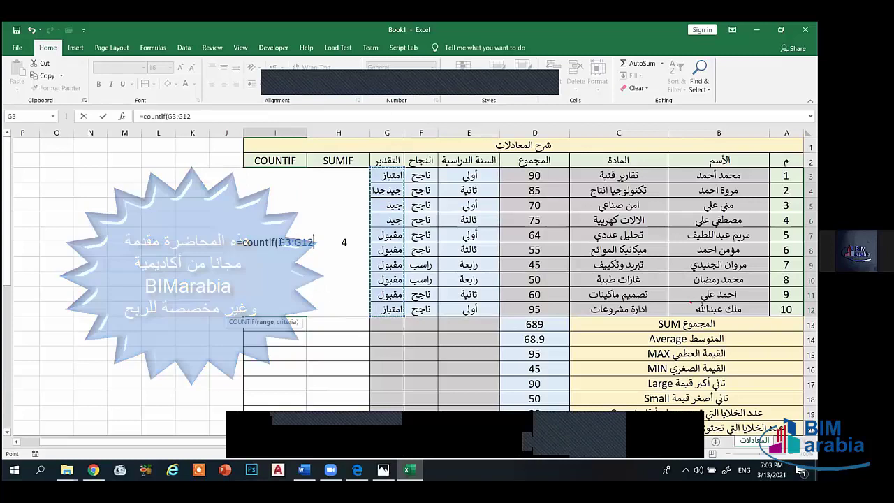
pyautogui.write(',')
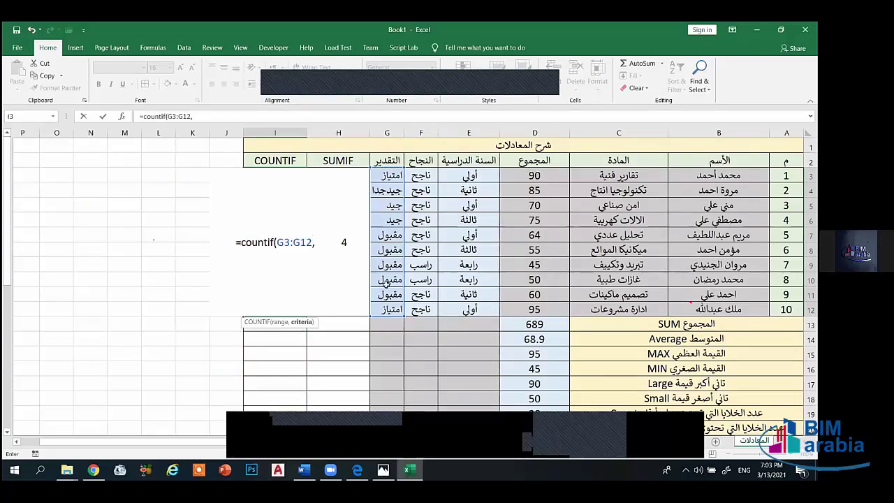
pyautogui.write('"')
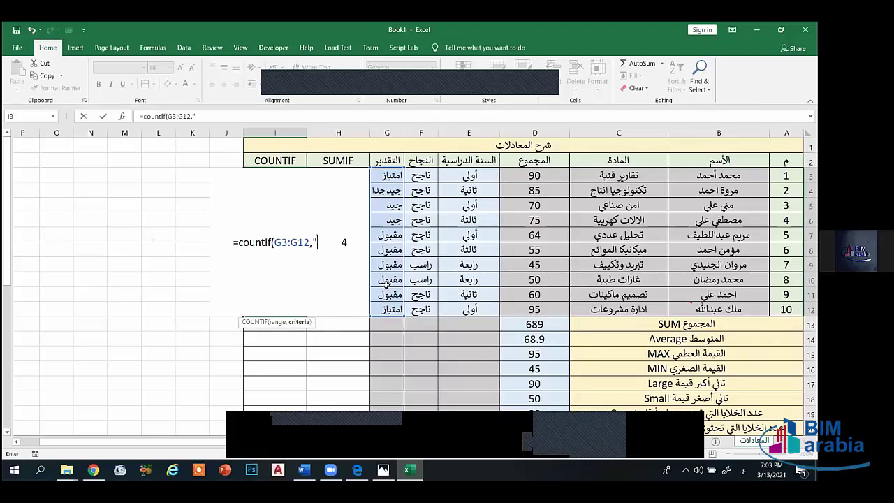
pyautogui.write('مقب')
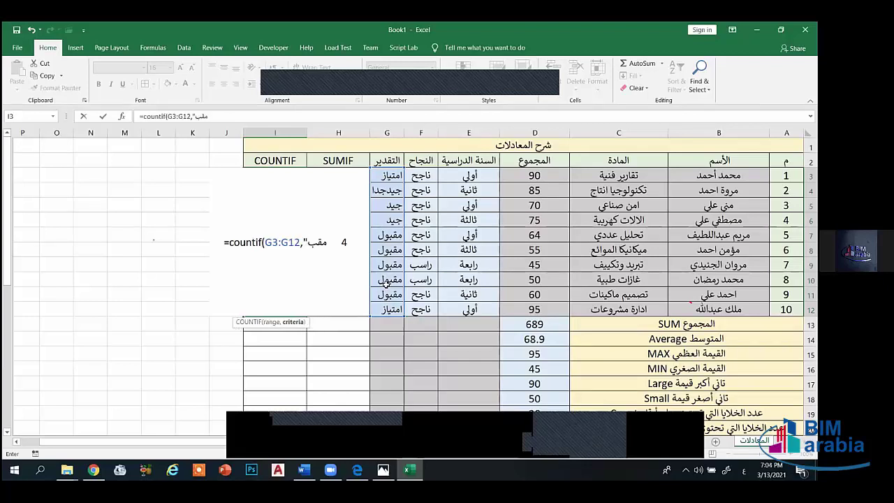
pyautogui.write('ول"')
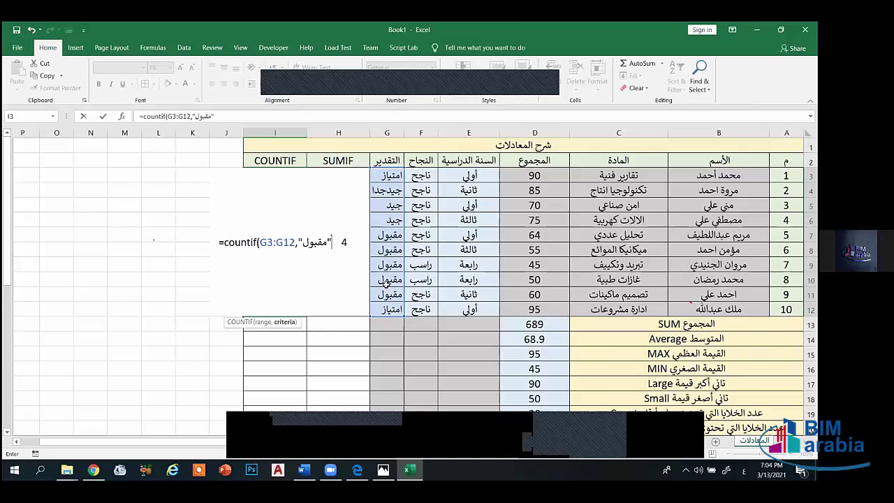
pyautogui.write(')')
pyautogui.press('Return')
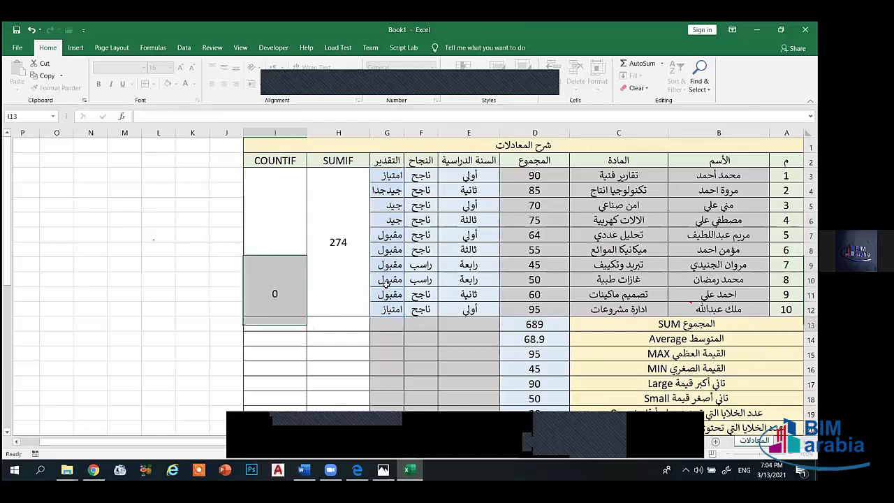
# - Check the COUNTIF and SUMIF formulas in the two merged result cells
pyautogui.click(280, 254)
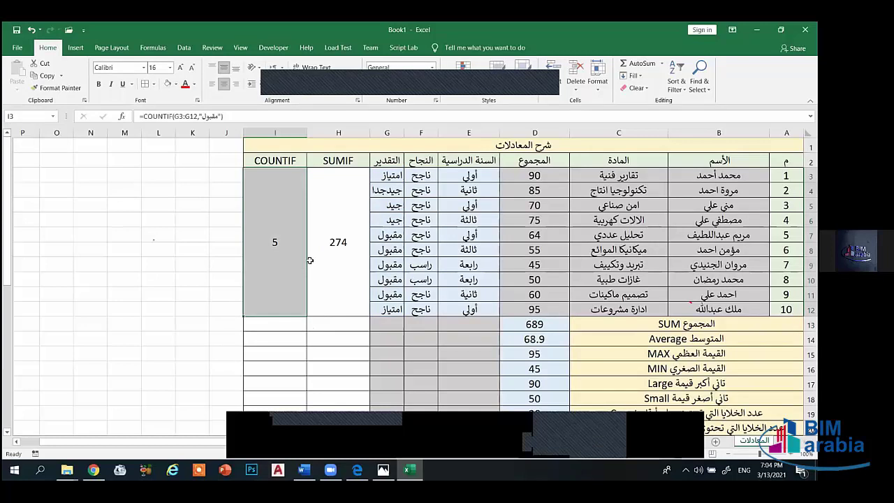
pyautogui.click(328, 294)
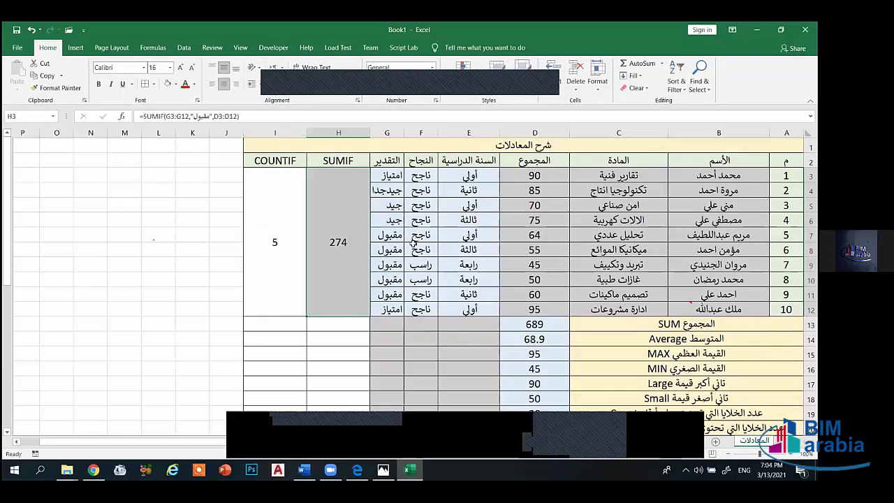
pyautogui.click(349, 337)
# - Shade the merged SUMIF and COUNTIF result cells blue-grey
pyautogui.scroll(-10, 346, 321)
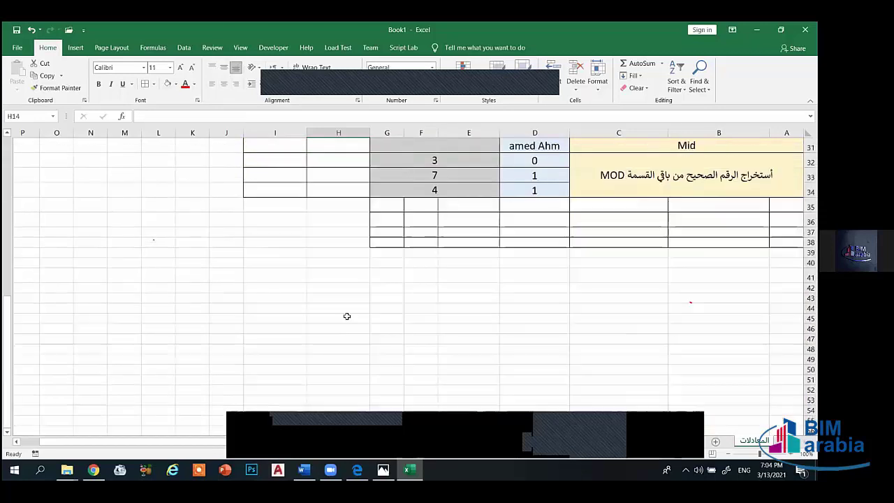
pyautogui.scroll(10, 347, 316)
pyautogui.moveTo(299, 232); pyautogui.dragTo(320, 249)
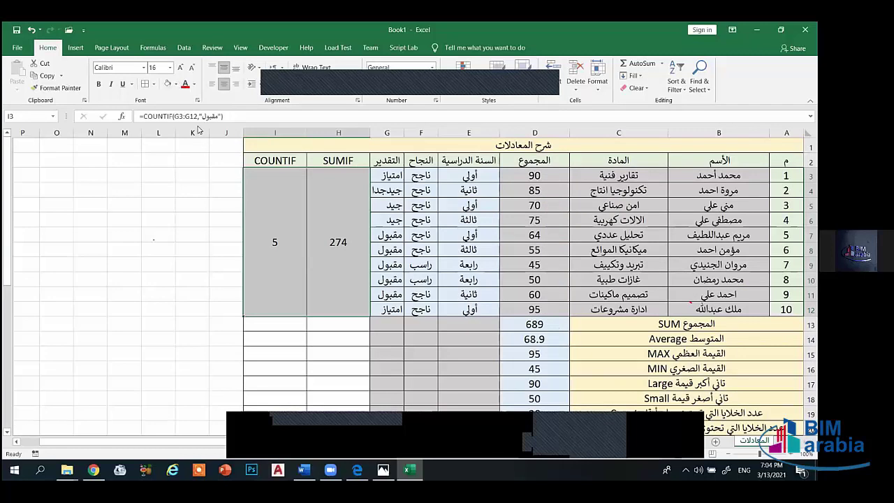
pyautogui.click(176, 84)
pyautogui.click(235, 118)
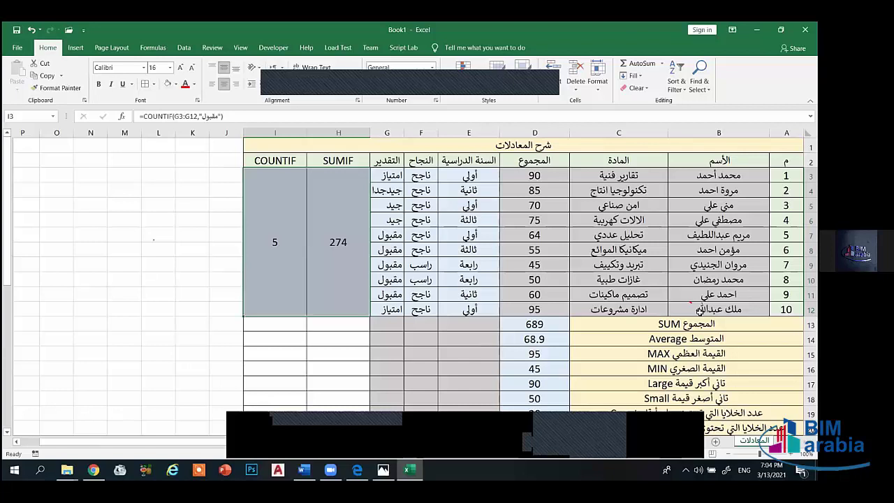
# - Clear the DAY, MONTH and YEAR results in D25:D27 beside the date 2/16/2021
pyautogui.scroll(-3, 700, 311)
pyautogui.scroll(-2, 594, 237)
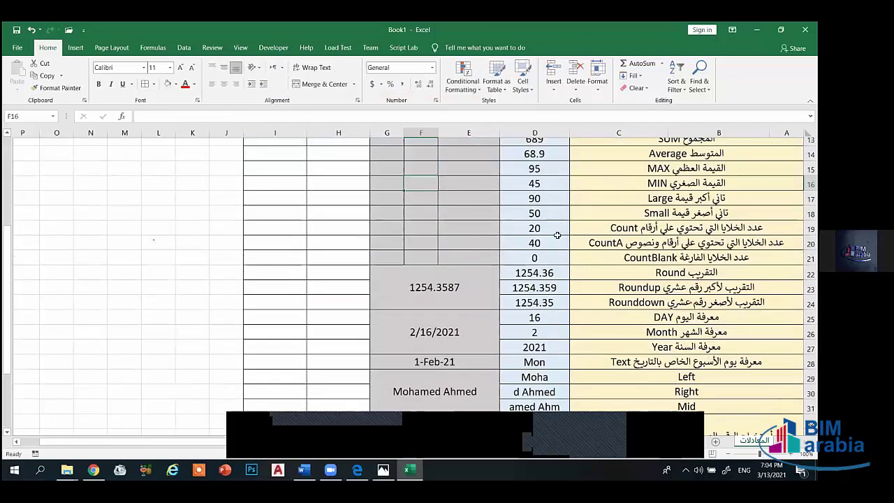
pyautogui.scroll(-3, 559, 238)
pyautogui.doubleClick(558, 236)
pyautogui.press('Return')
pyautogui.press('Delete')
pyautogui.press('Return')
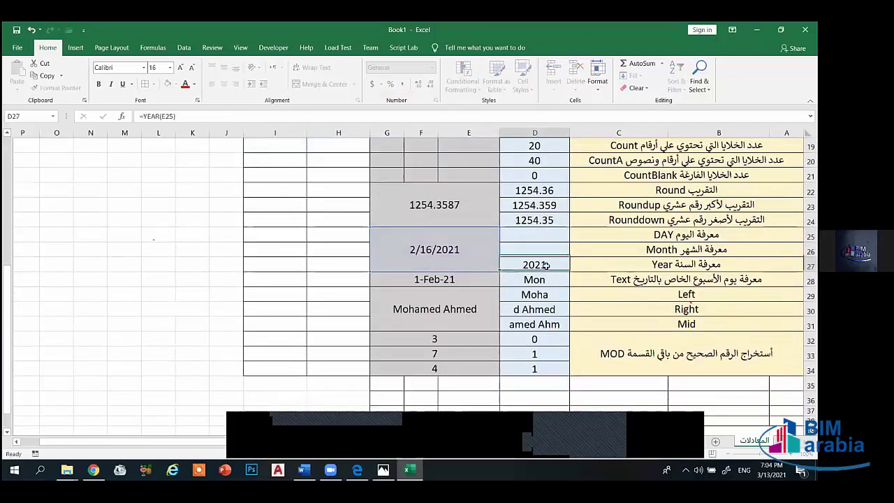
pyautogui.press('Delete')
pyautogui.press('Return')
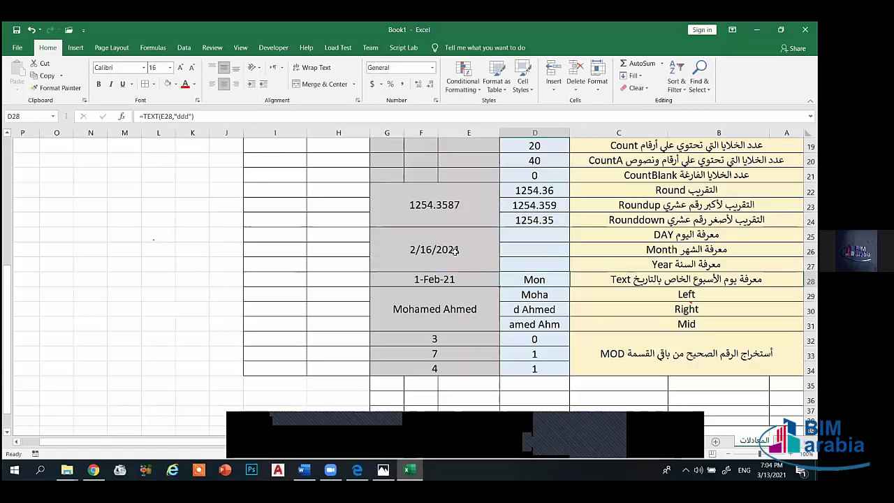
pyautogui.click(453, 248)
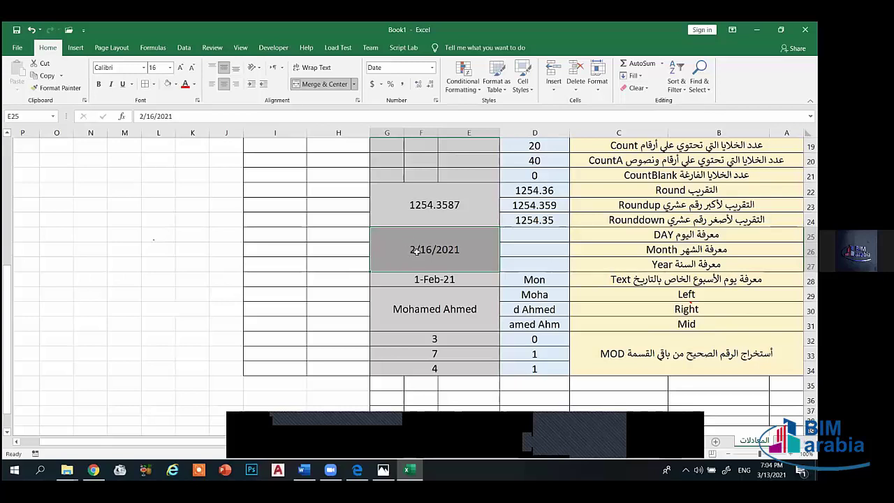
pyautogui.click(366, 262)
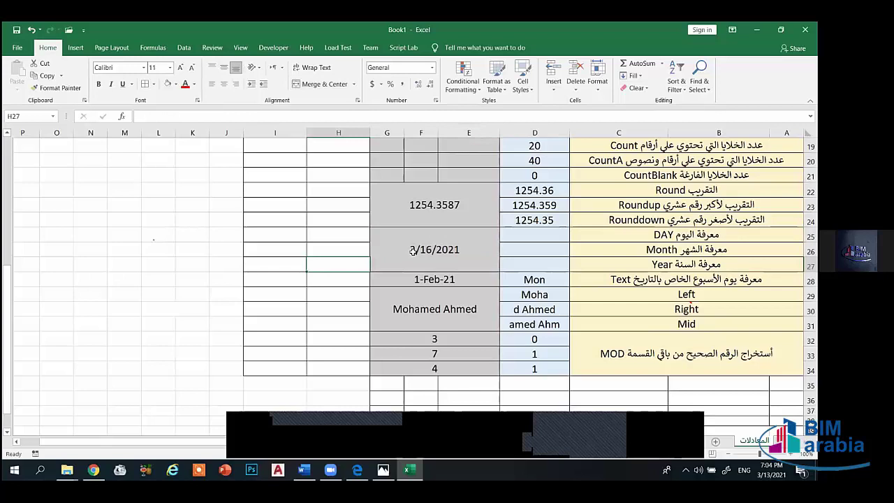
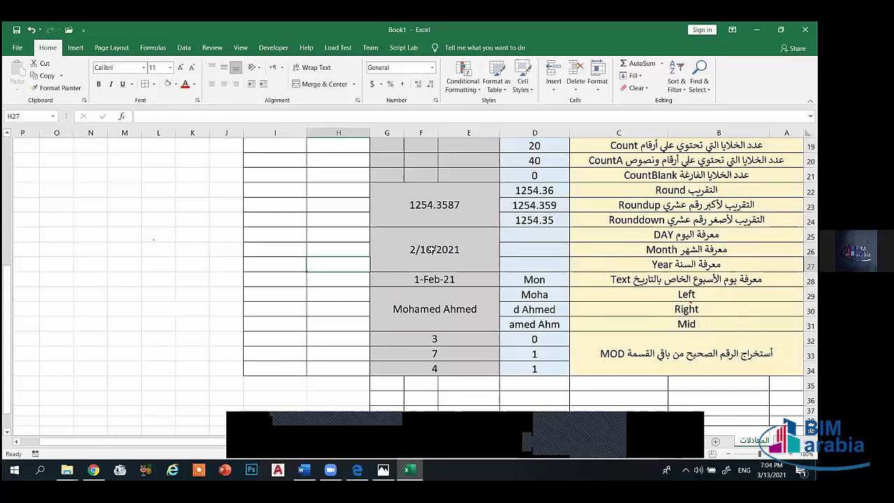
# - Inspect the 2/16/2021 date in E25 and the nearby date and result cells
pyautogui.click(485, 252)
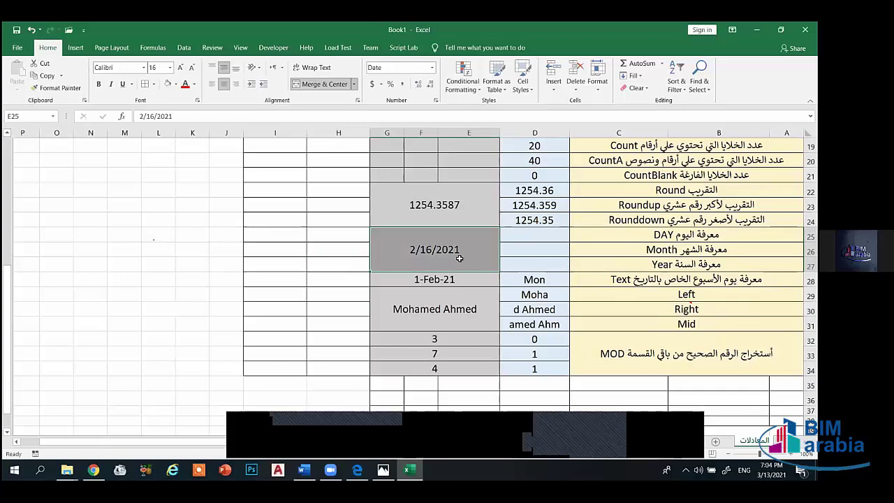
pyautogui.click(506, 264)
pyautogui.click(457, 250)
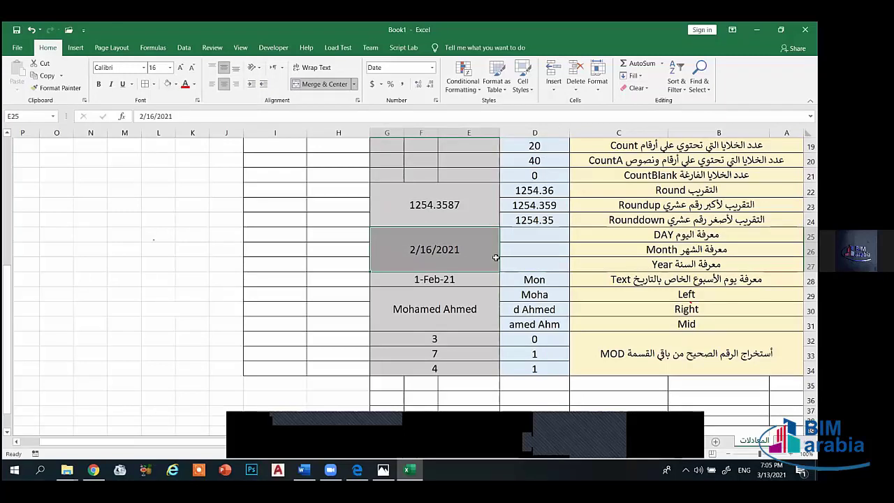
pyautogui.click(535, 269)
pyautogui.click(447, 248)
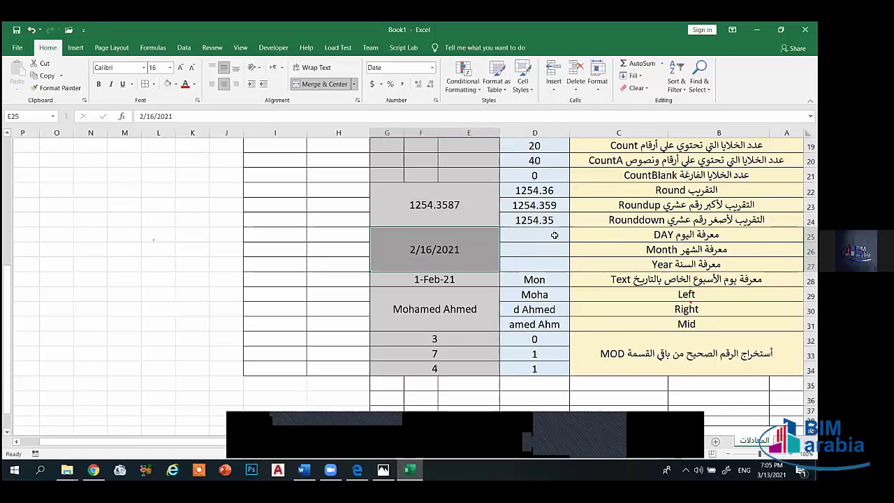
pyautogui.click(435, 277)
pyautogui.click(434, 253)
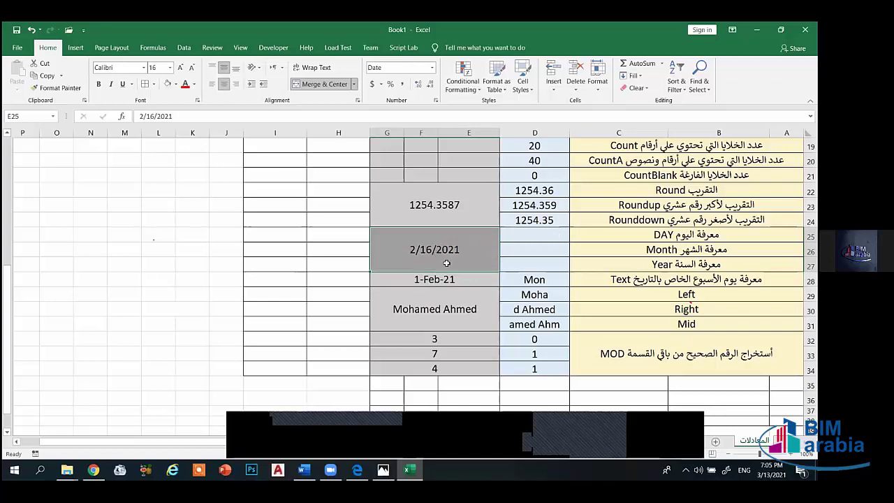
# - Enter =DAY(E25) in D25 so it returns 16
pyautogui.click(517, 238)
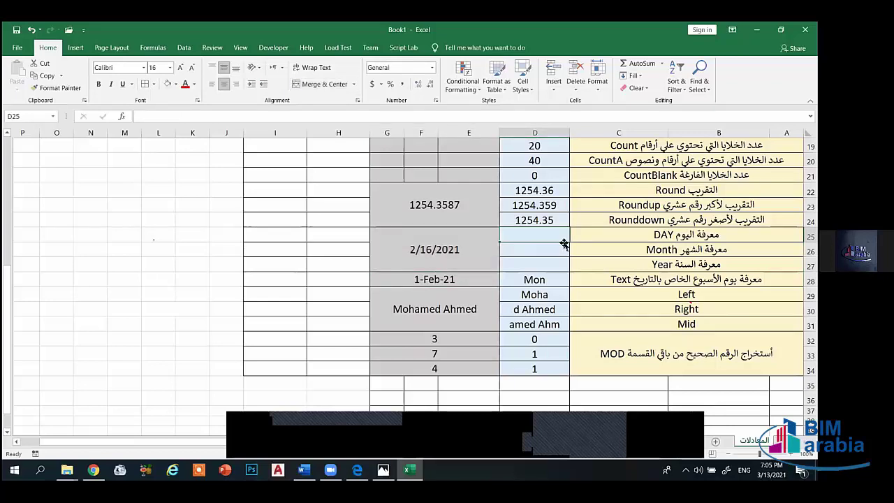
pyautogui.write('=')
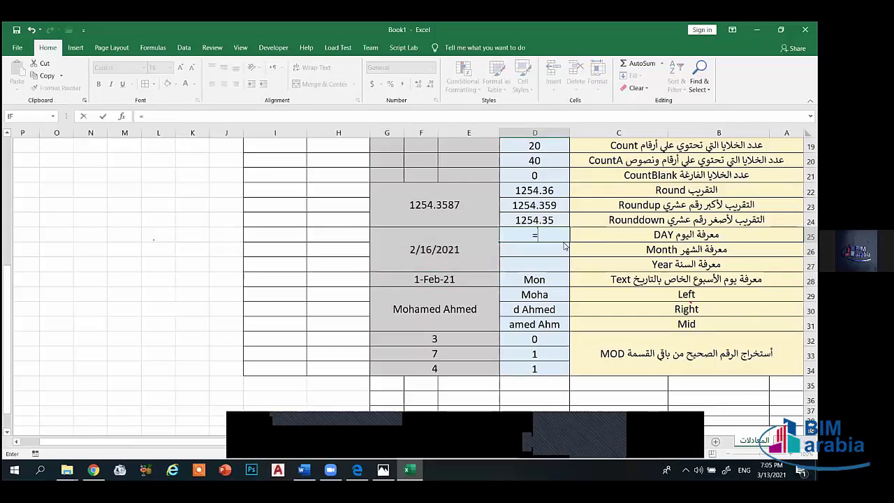
pyautogui.write('day')
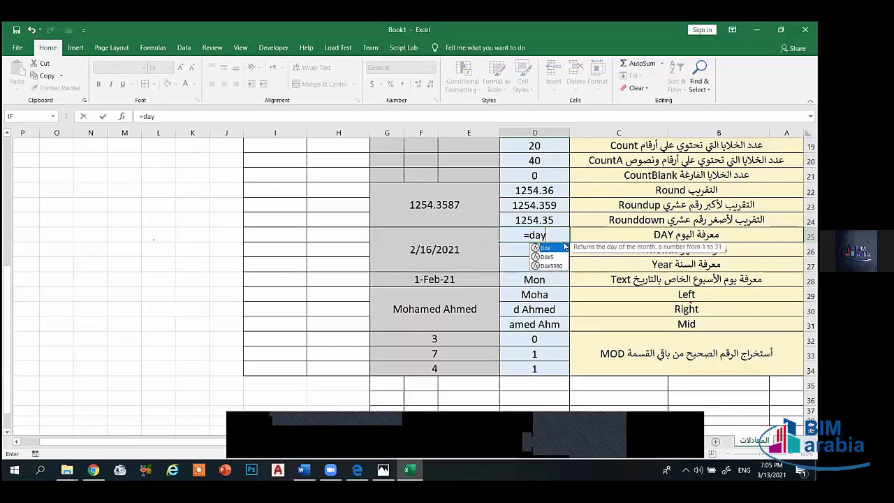
pyautogui.write('(')
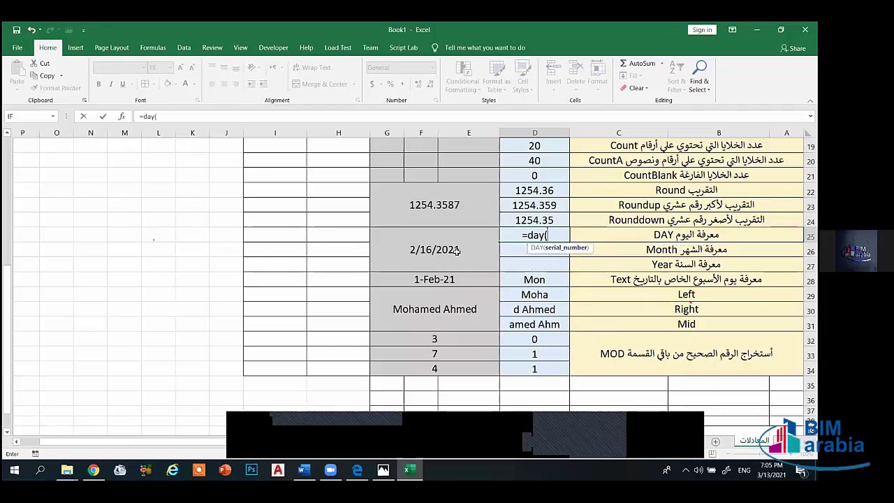
pyautogui.click(452, 250)
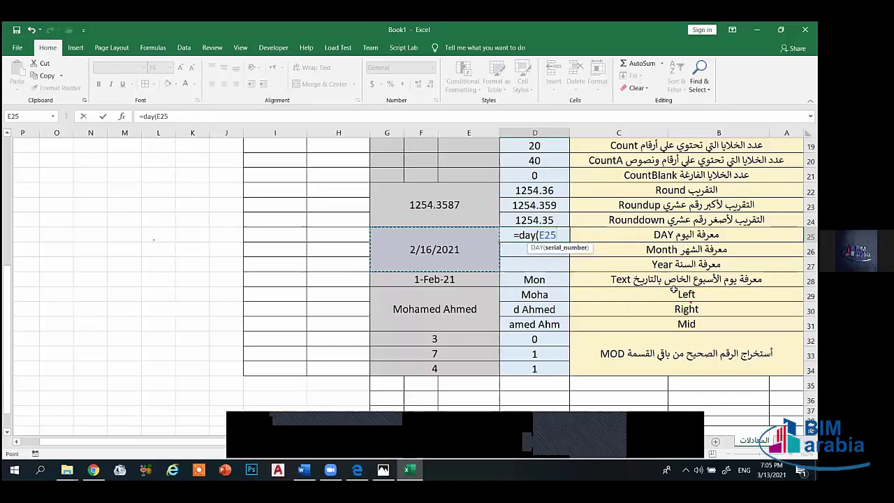
pyautogui.write(')')
pyautogui.press('Return')
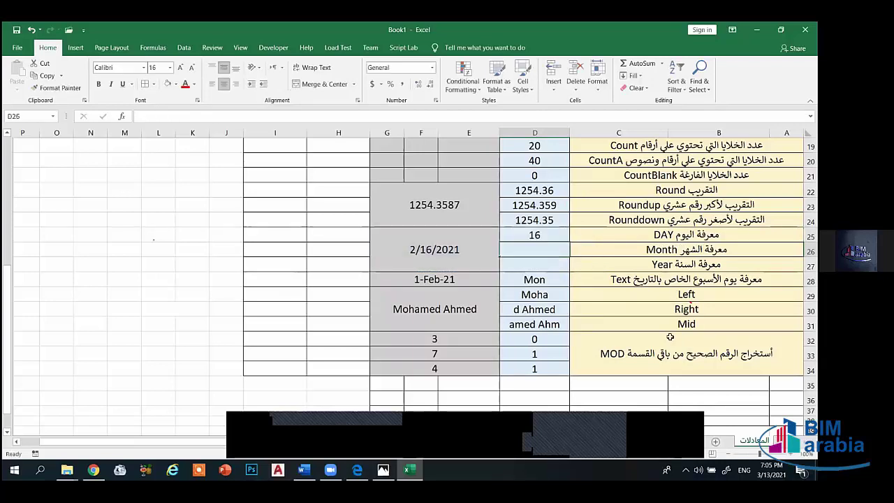
pyautogui.click(534, 235)
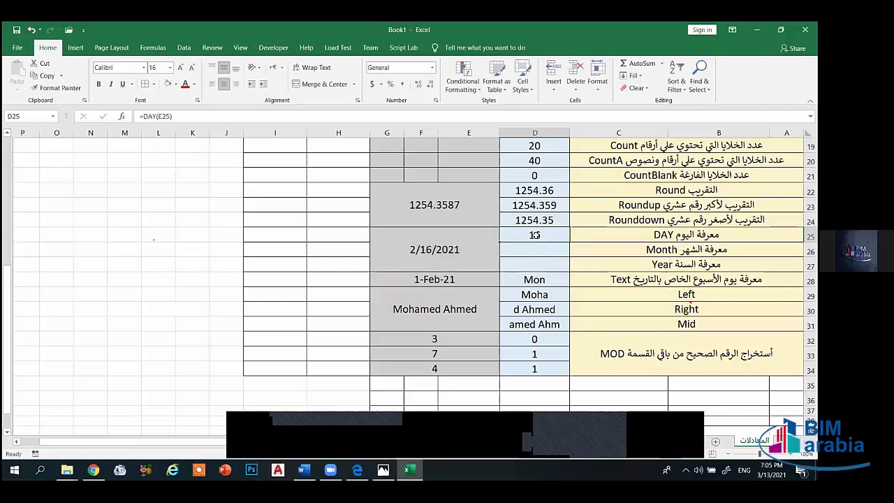
# - Enter =MONTH(E25) in D26 and =YEAR(E25) in D27, returning 2 and 2021
pyautogui.click(531, 244)
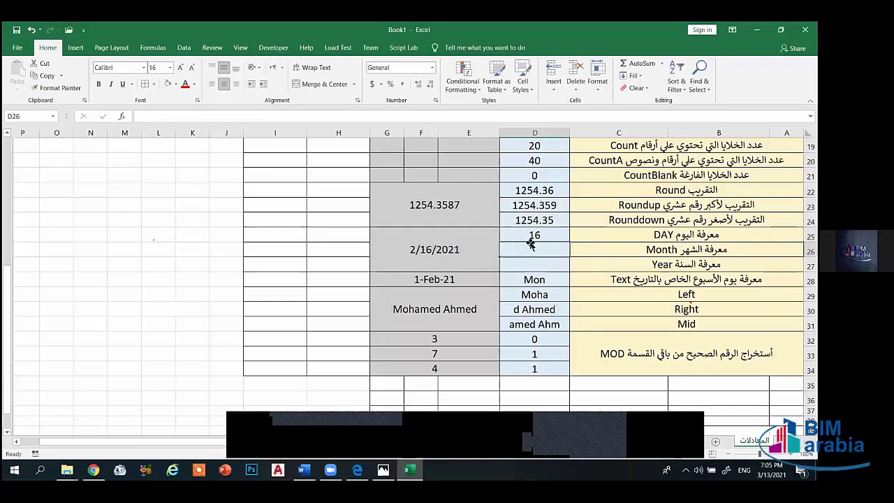
pyautogui.write('=mont')
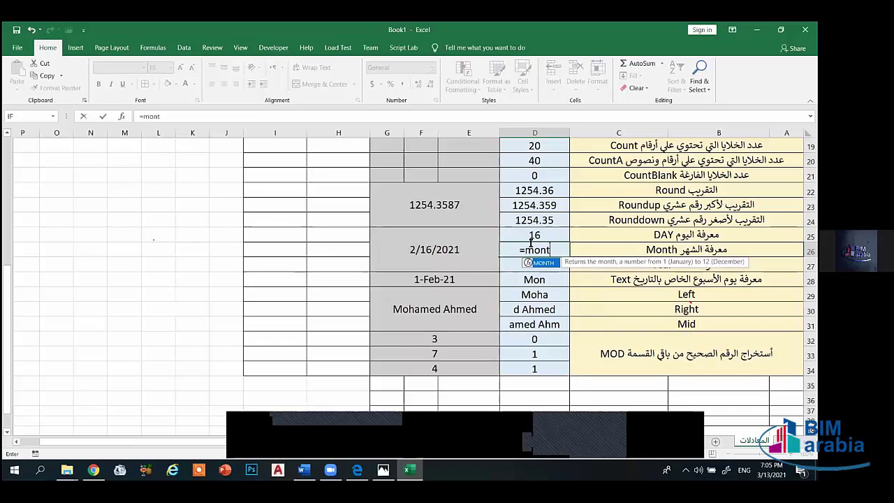
pyautogui.write('h(')
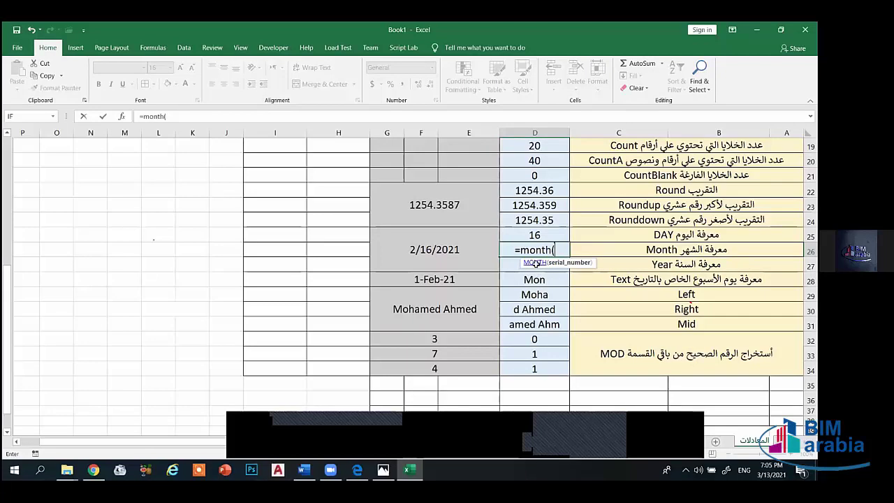
pyautogui.press('Left')
pyautogui.press('Return')
pyautogui.write('=')
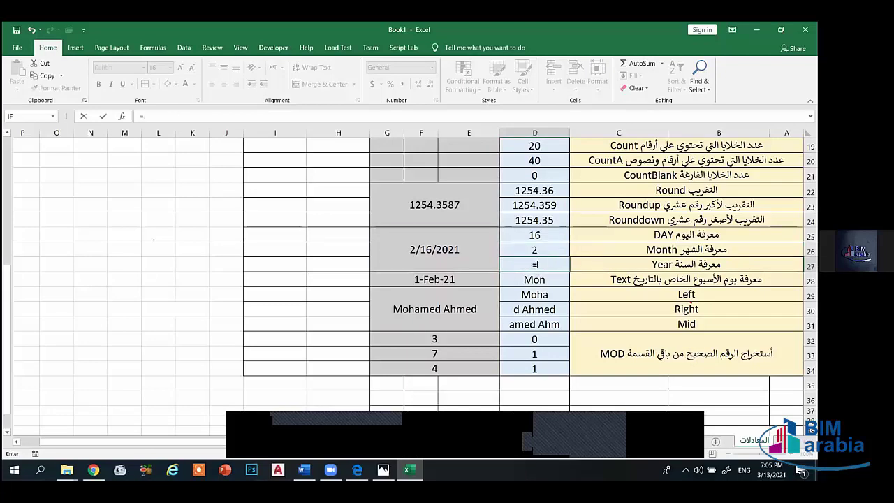
pyautogui.write('y')
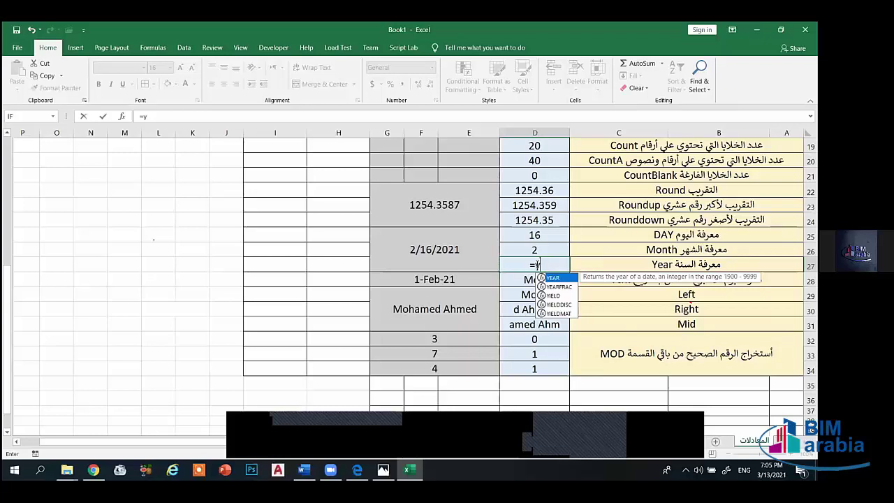
pyautogui.write('ear(')
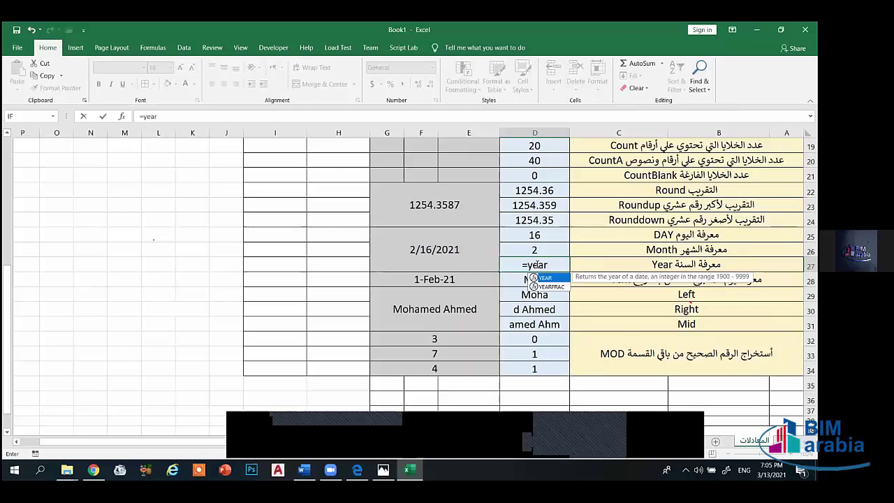
pyautogui.click(444, 280)
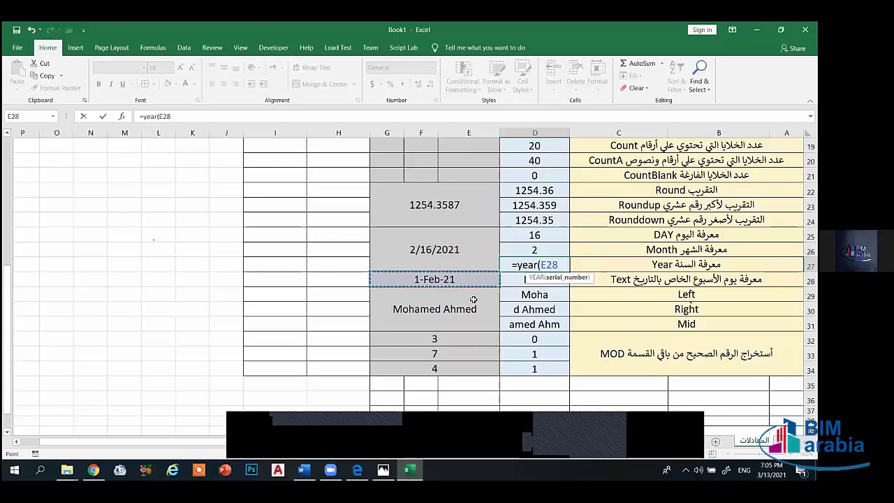
pyautogui.click(454, 257)
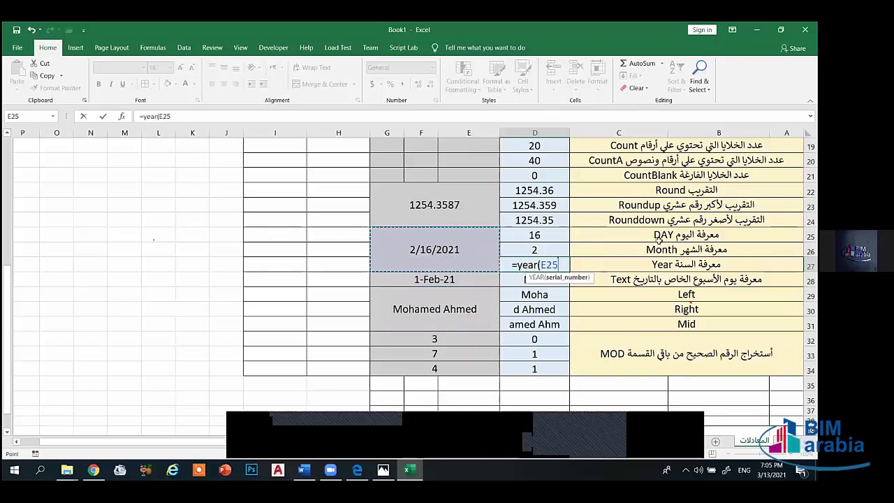
pyautogui.write(')')
pyautogui.press('Return')
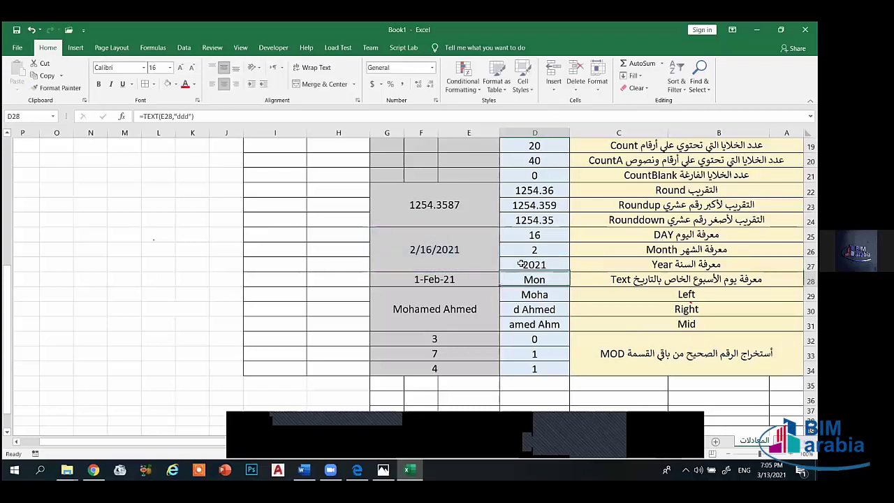
pyautogui.press('Up')
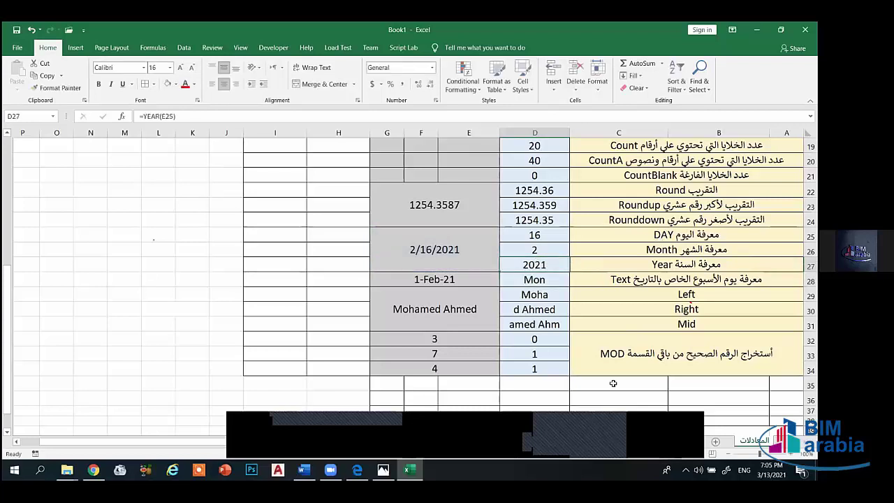
pyautogui.scroll(1, 384, 243)
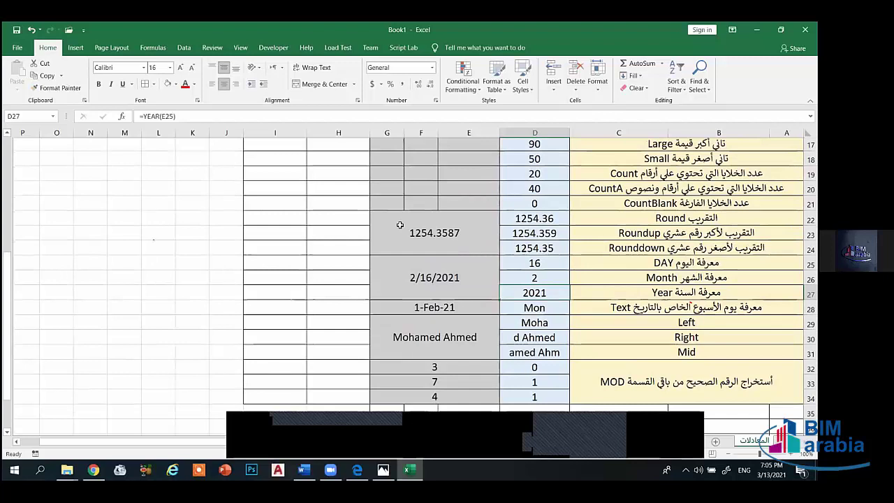
pyautogui.scroll(3, 681, 269)
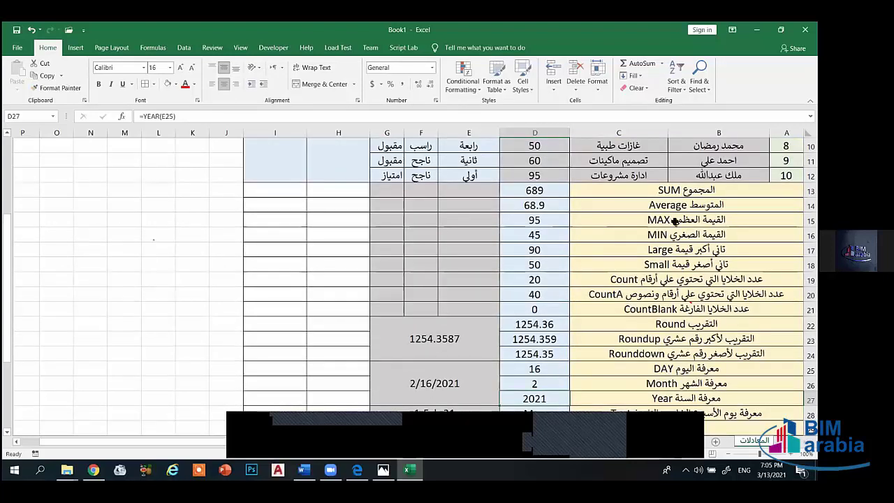
pyautogui.scroll(2, 669, 221)
pyautogui.scroll(-2, 669, 220)
pyautogui.click(670, 221)
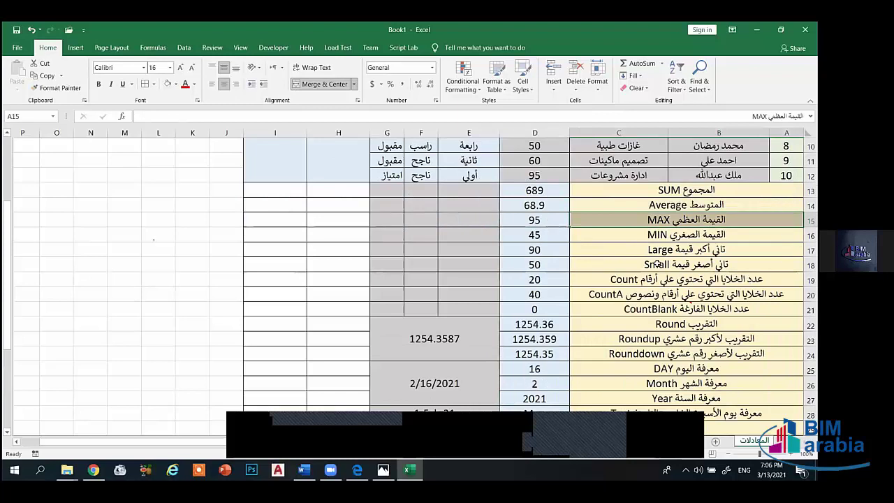
pyautogui.press('Down')
pyautogui.press('Down')
pyautogui.press('Down')
pyautogui.press('Down')
pyautogui.press('Down')
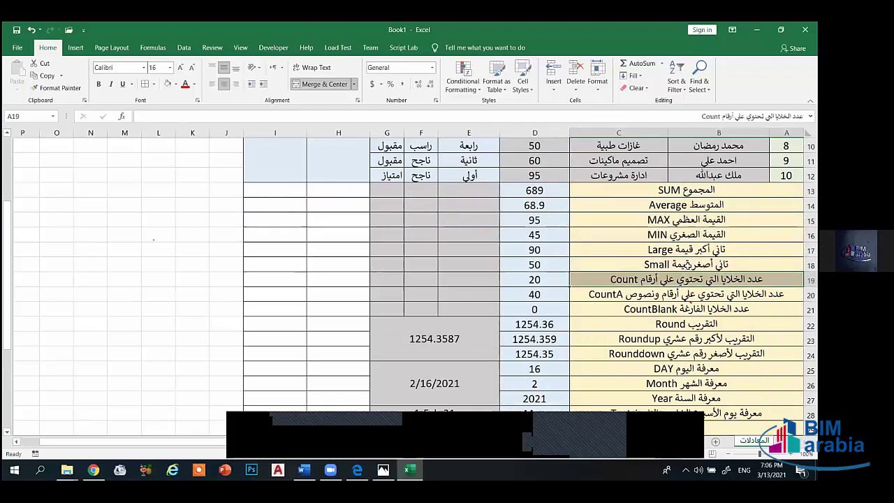
pyautogui.press('Down')
pyautogui.press('Down')
pyautogui.press('Down')
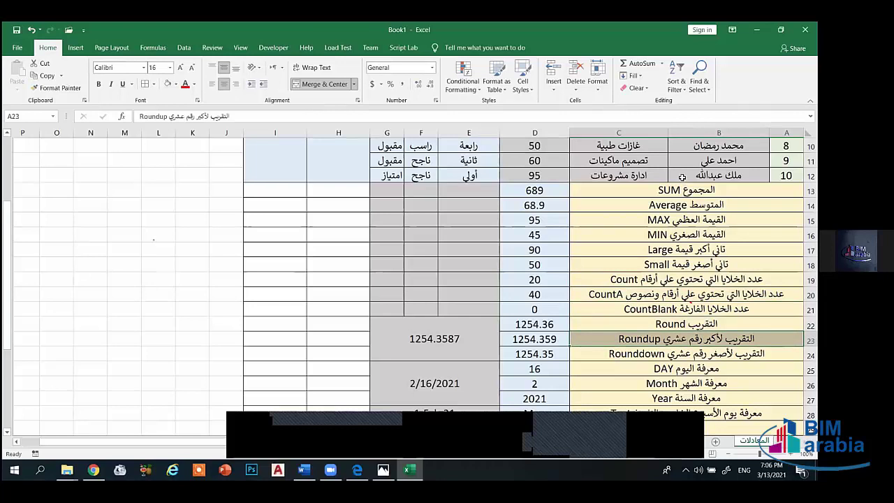
pyautogui.press('Down')
pyautogui.press('Down')
pyautogui.press('Down')
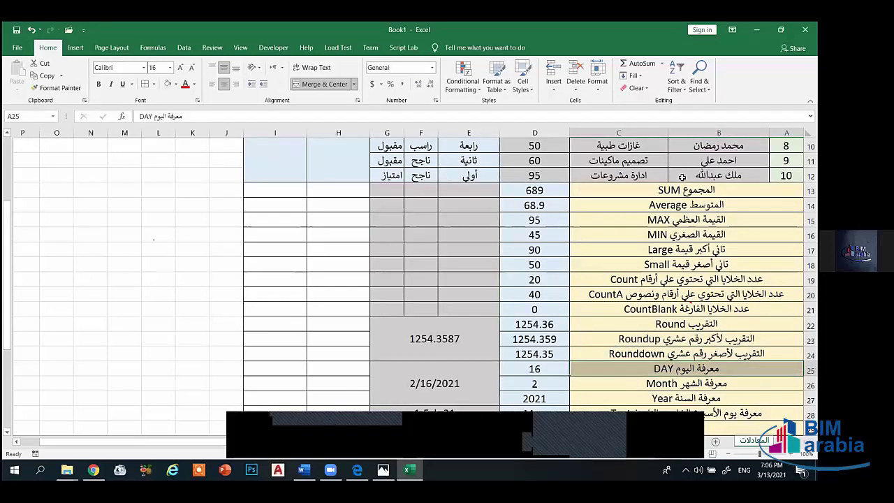
pyautogui.press('Down')
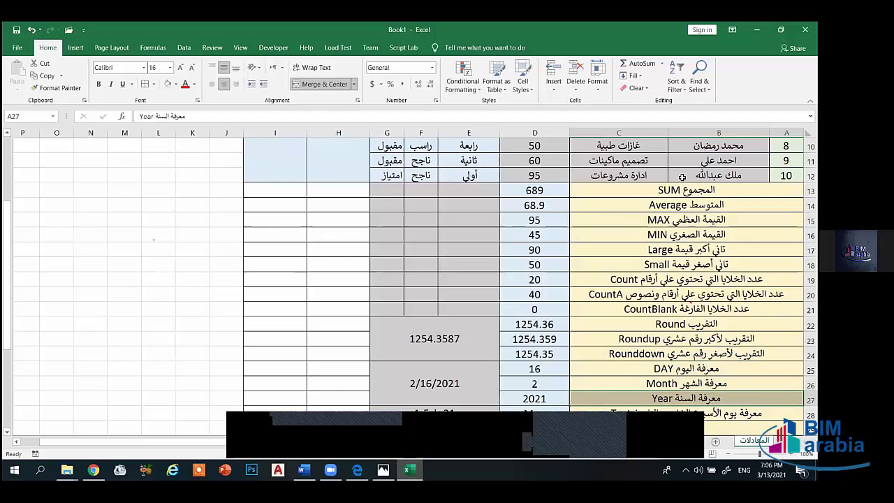
pyautogui.scroll(-2, 682, 176)
pyautogui.press('Down')
pyautogui.press('Down')
pyautogui.press('Down')
pyautogui.press('Down')
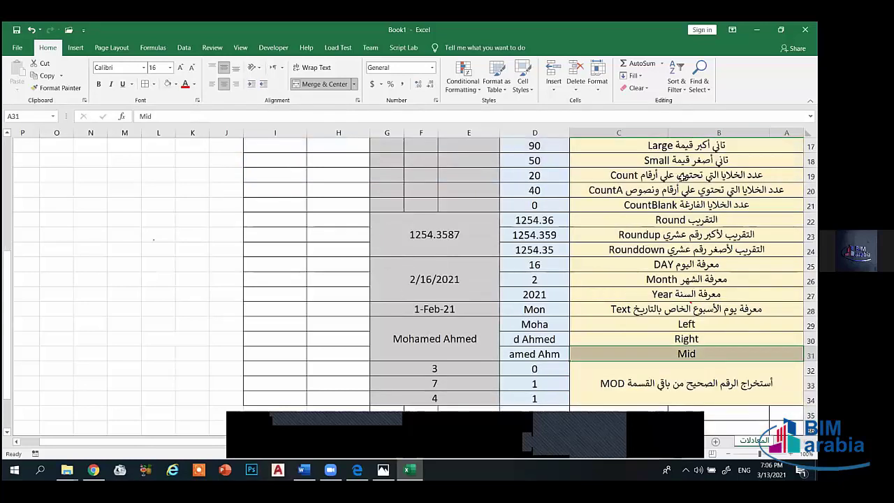
pyautogui.press('Down')
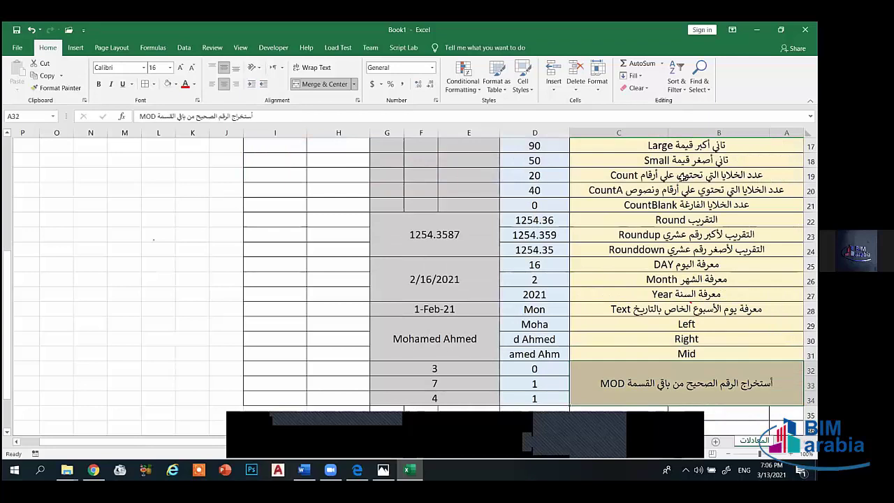
pyautogui.press('Up')
pyautogui.press('Up')
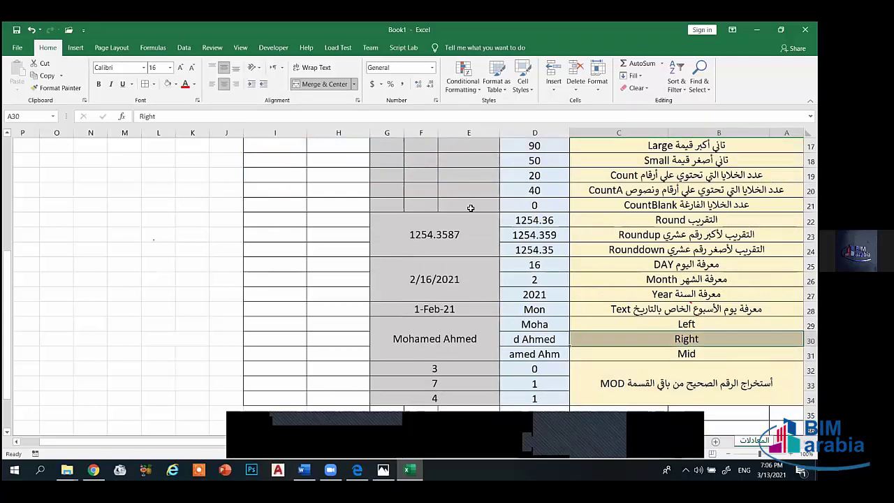
pyautogui.press('Up')
pyautogui.press('Up')
pyautogui.press('Up')
pyautogui.press('Up')
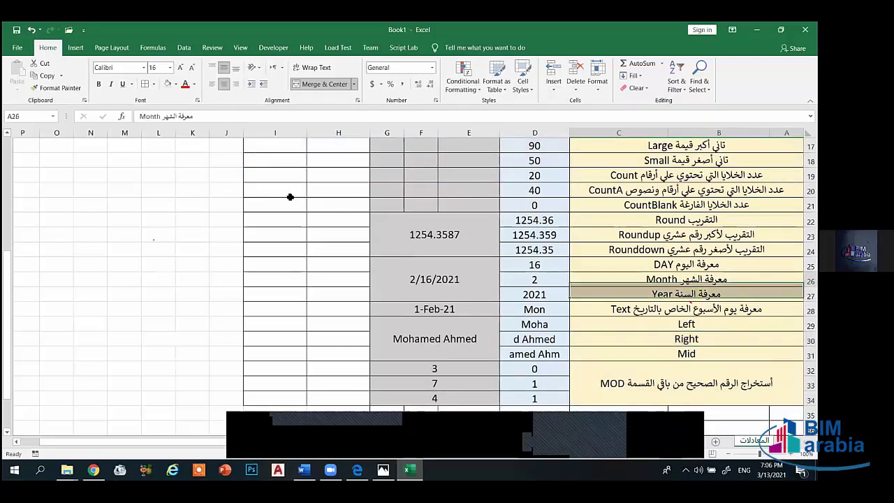
pyautogui.hotkey('ctrl', 'Home')
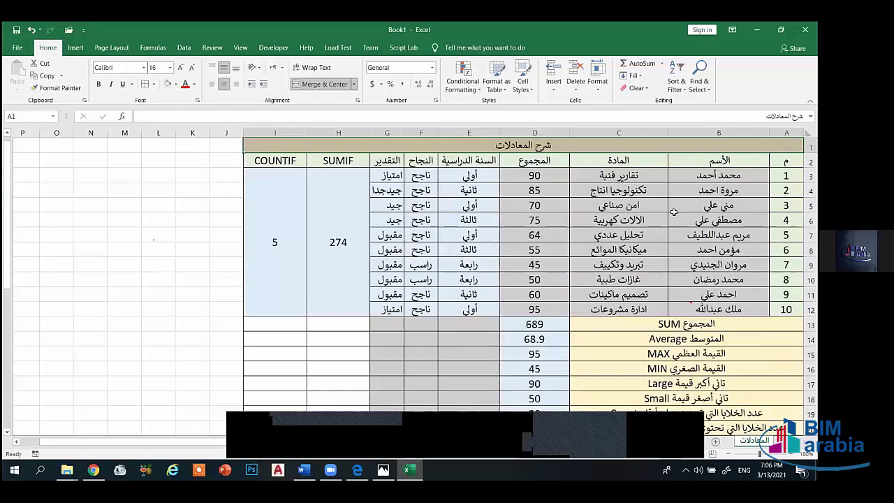
pyautogui.scroll(-3, 674, 211)
pyautogui.click(720, 220)
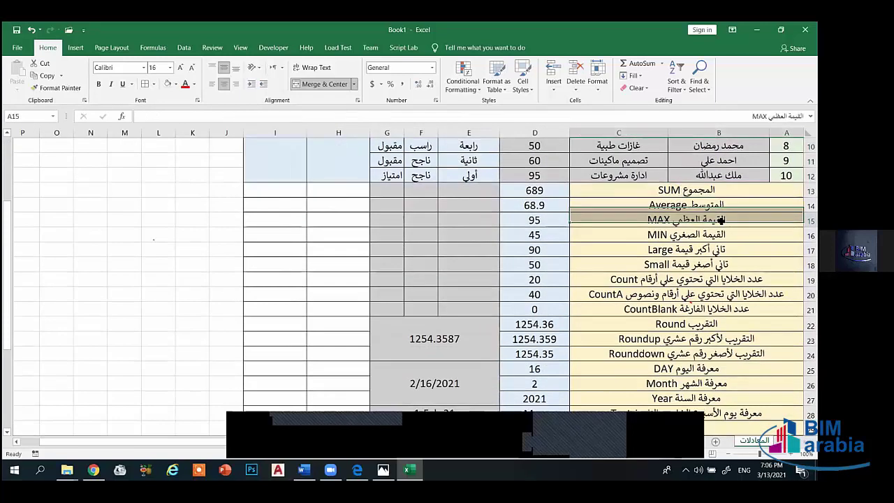
pyautogui.press('Down')
pyautogui.press('Down')
pyautogui.press('Down')
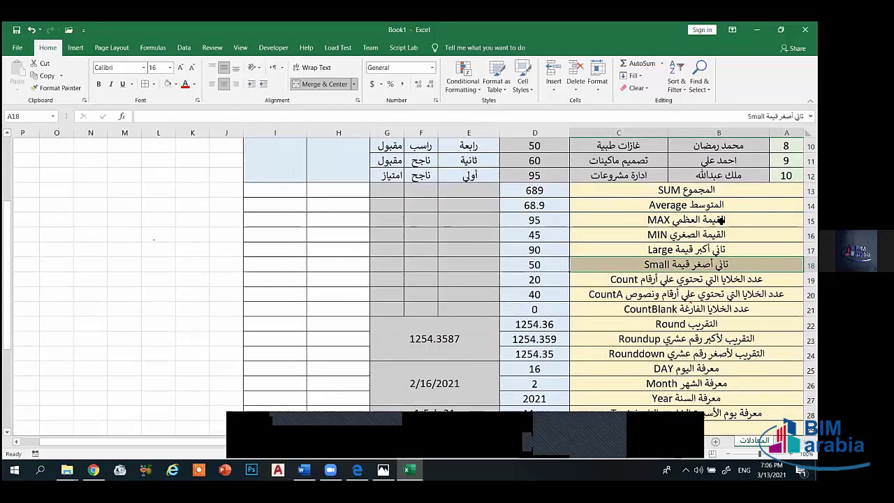
pyautogui.press('Down')
pyautogui.press('Down')
pyautogui.press('Down')
pyautogui.press('Down')
pyautogui.press('Down')
pyautogui.press('Down')
pyautogui.press('Down')
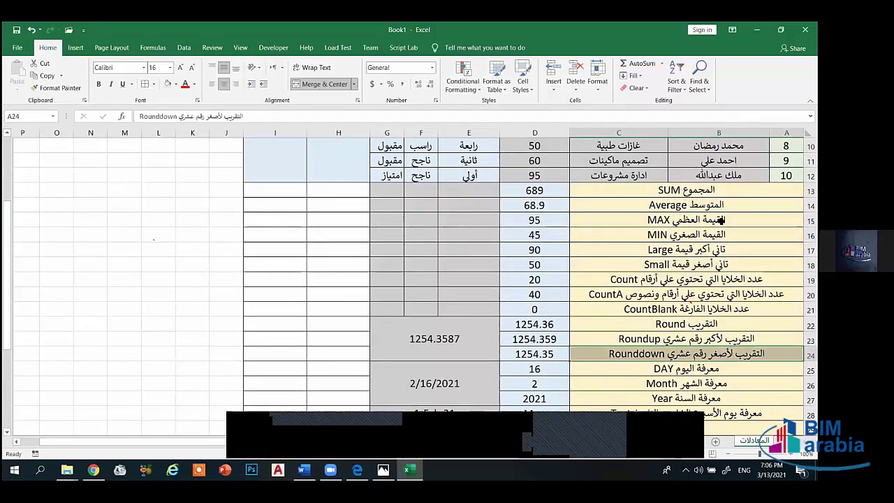
pyautogui.press('Down')
pyautogui.press('Down')
pyautogui.press('Down')
pyautogui.press('Down')
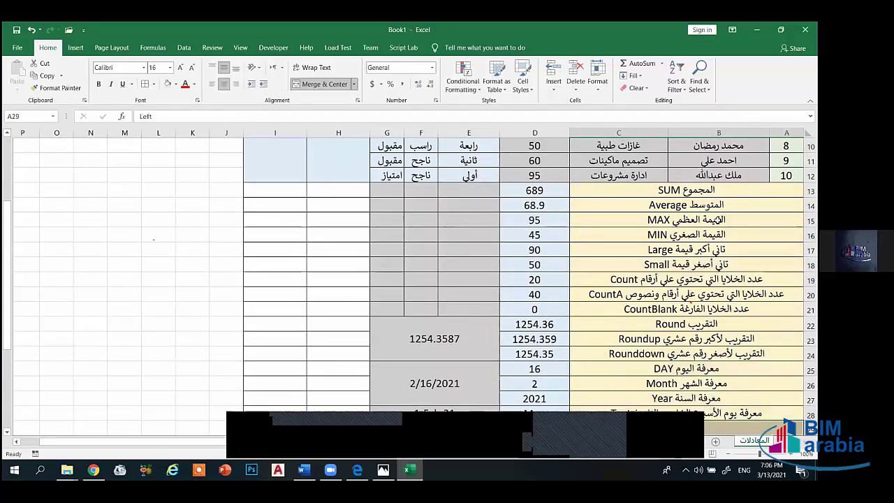
pyautogui.scroll(-3, 686, 203)
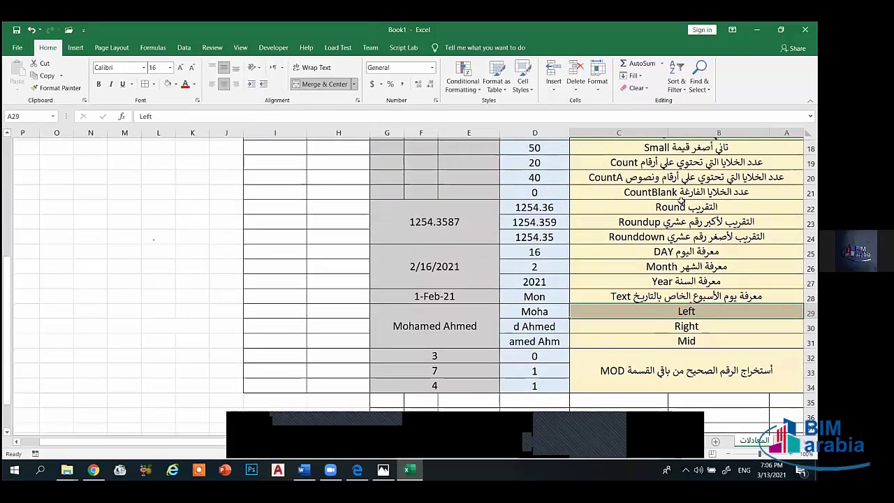
pyautogui.scroll(-2, 681, 202)
pyautogui.press('Down')
pyautogui.press('Down')
pyautogui.press('Down')
pyautogui.scroll(2, 669, 260)
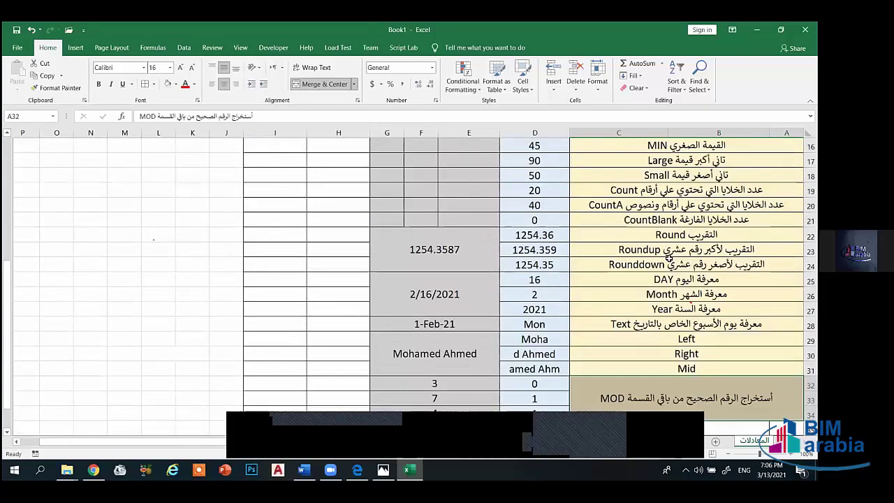
pyautogui.scroll(5, 617, 268)
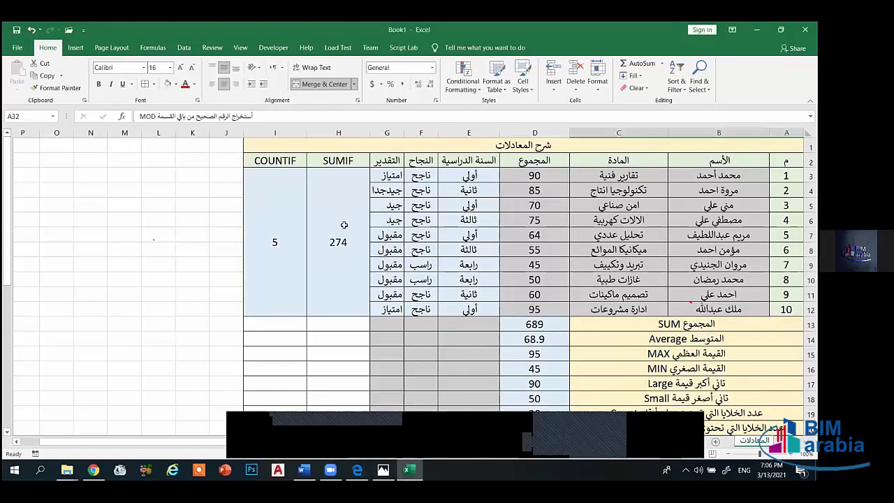
pyautogui.click(344, 224)
pyautogui.click(286, 256)
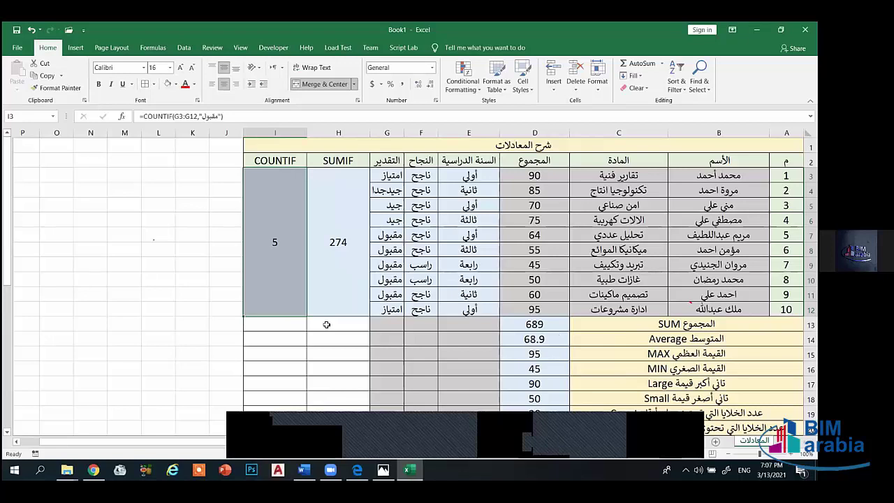
pyautogui.click(74, 47)
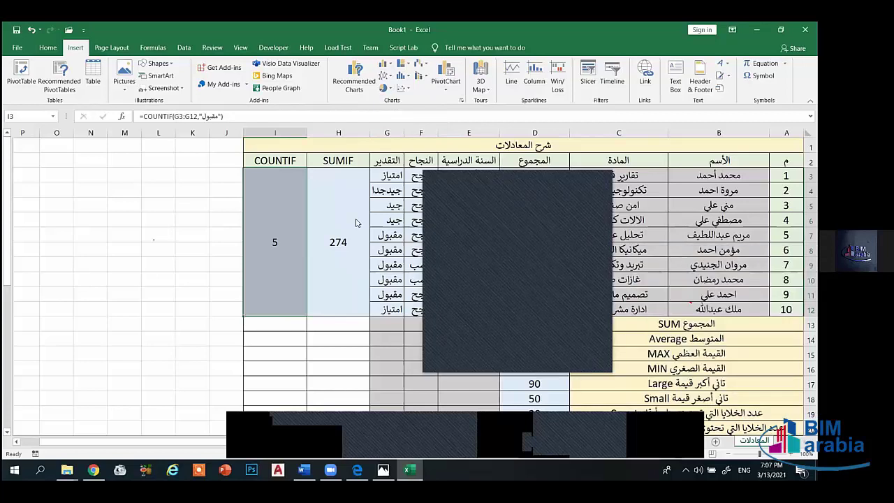
pyautogui.scroll(-1, 391, 314)
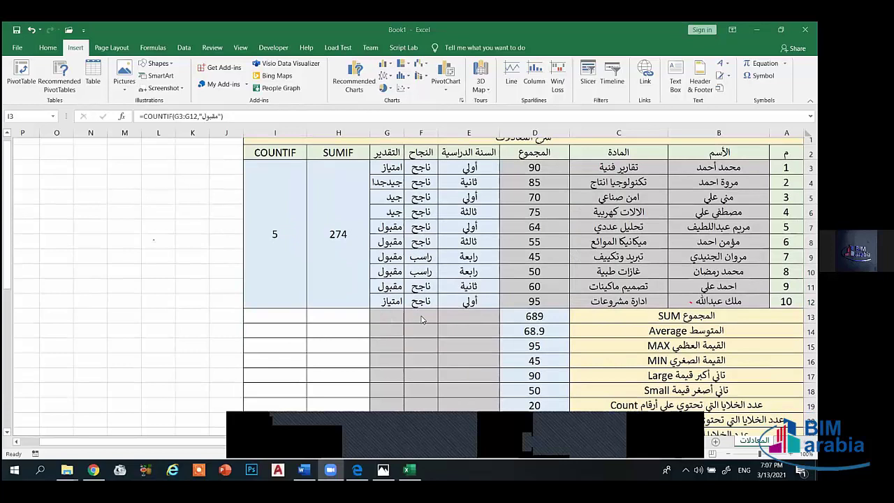
pyautogui.scroll(-3, 422, 319)
pyautogui.scroll(3, 448, 323)
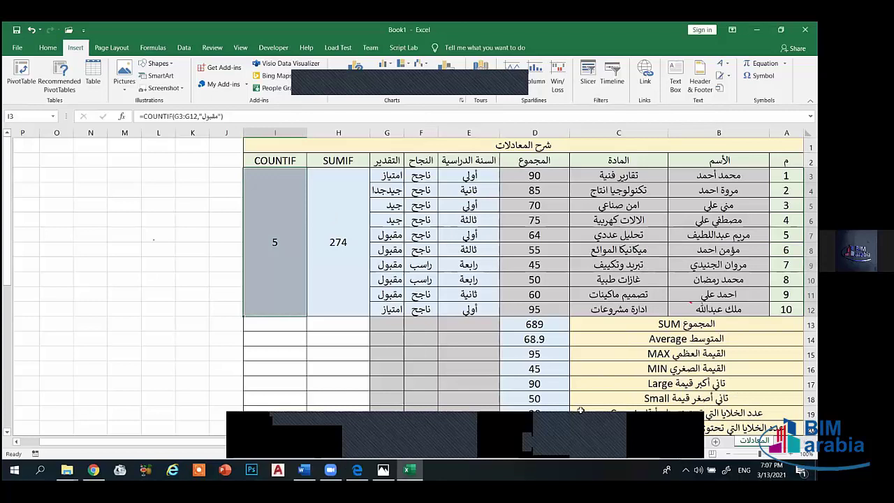
pyautogui.press('Left')
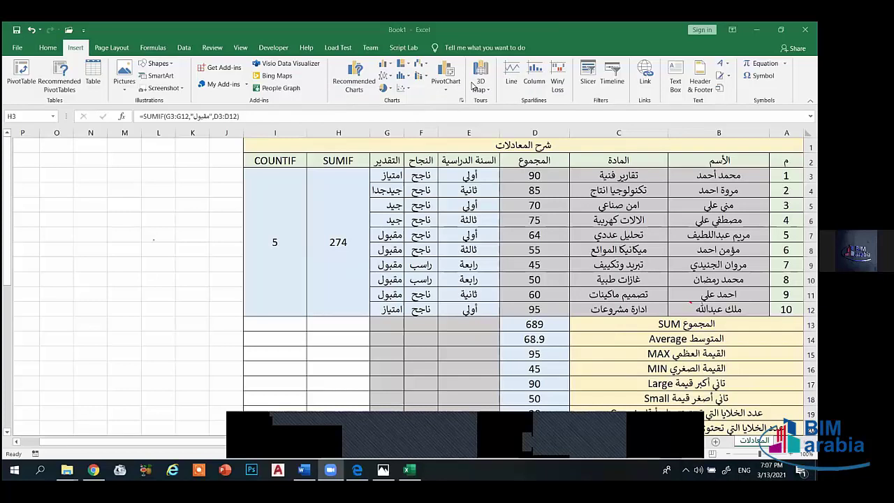
pyautogui.click(119, 48)
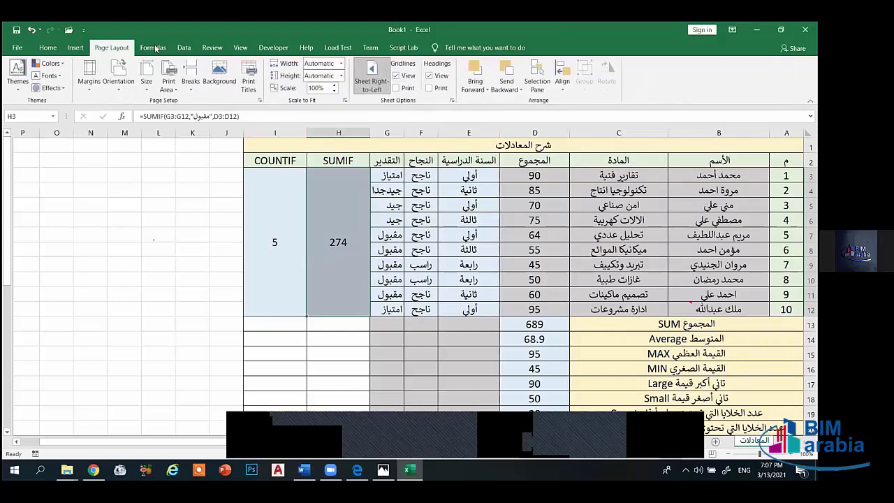
pyautogui.click(154, 48)
pyautogui.click(184, 47)
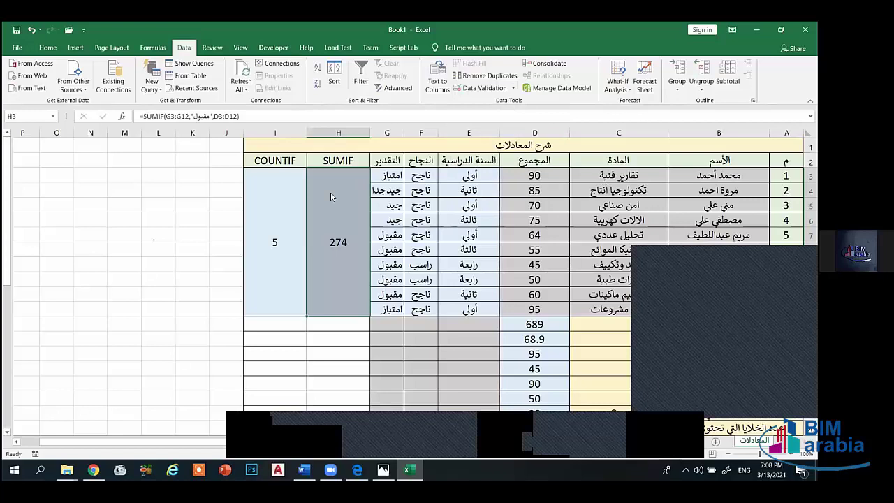
pyautogui.click(391, 176)
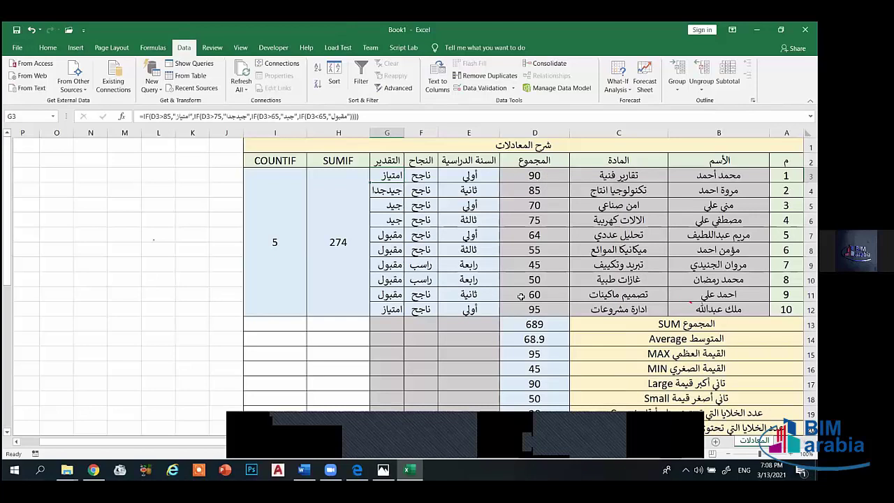
# - Rename the pass header in F2 to 'النجاح IF العادية' and resize the column to fit
pyautogui.scroll(-1, 417, 168)
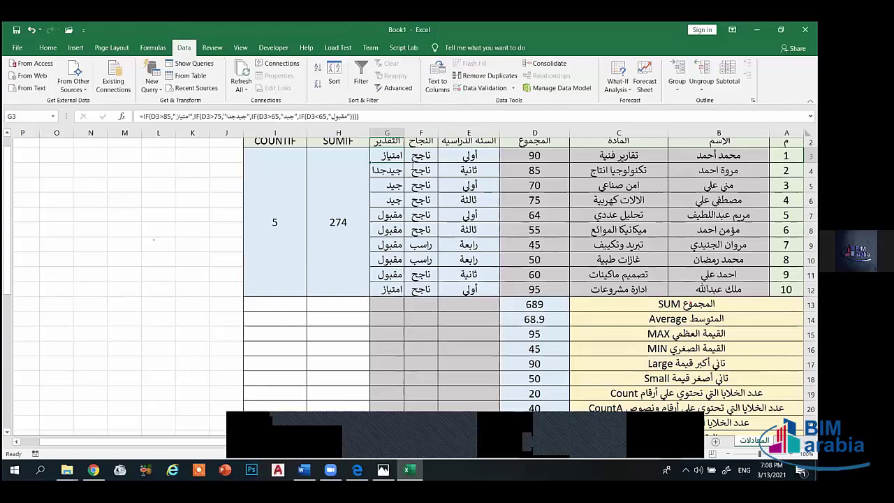
pyautogui.scroll(1, 440, 181)
pyautogui.doubleClick(421, 161)
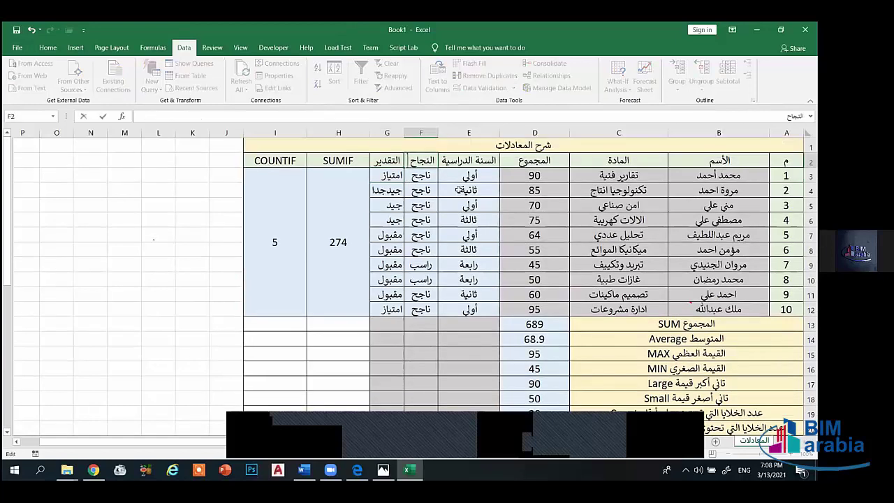
pyautogui.hotkey('alt', 'shift')
pyautogui.write('ه')
pyautogui.press('BackSpace')
pyautogui.press('BackSpace')
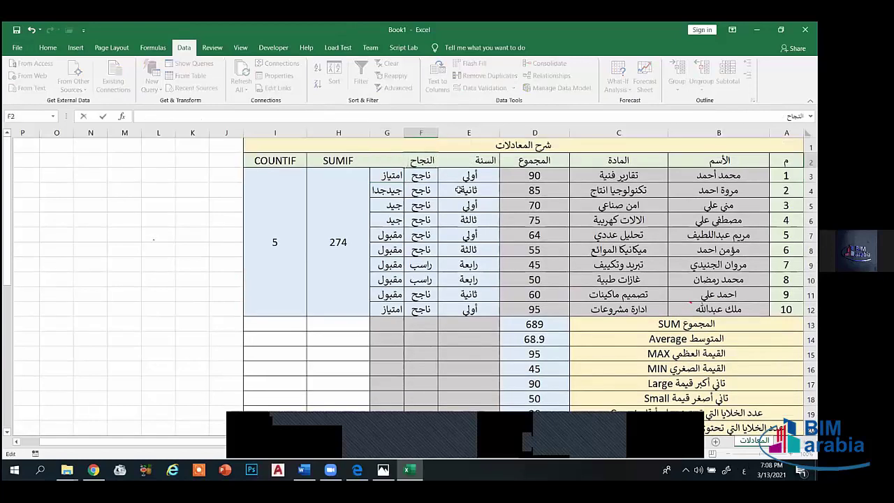
pyautogui.hotkey('alt', 'shift')
pyautogui.write('IF')
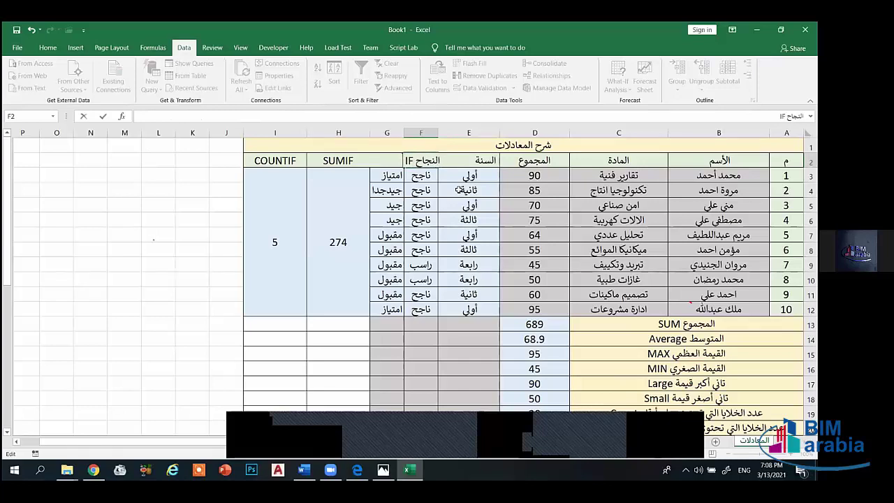
pyautogui.hotkey('alt', 'shift')
pyautogui.write('العادية')
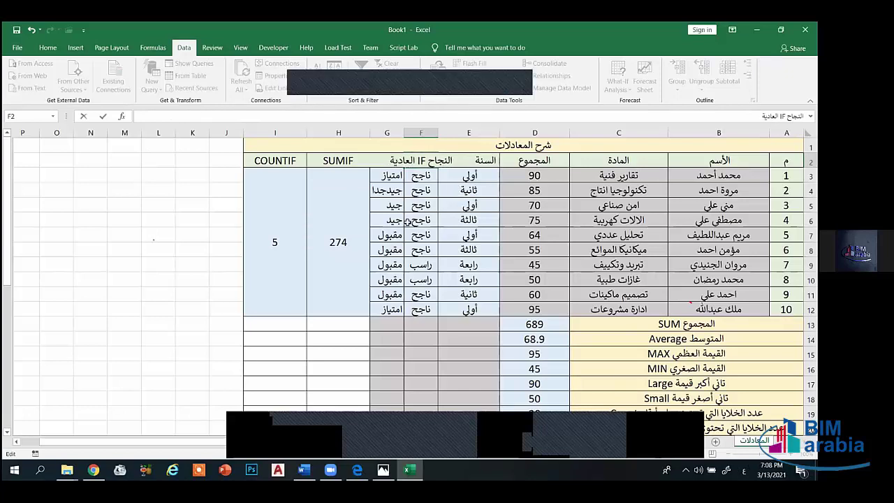
pyautogui.press('Return')
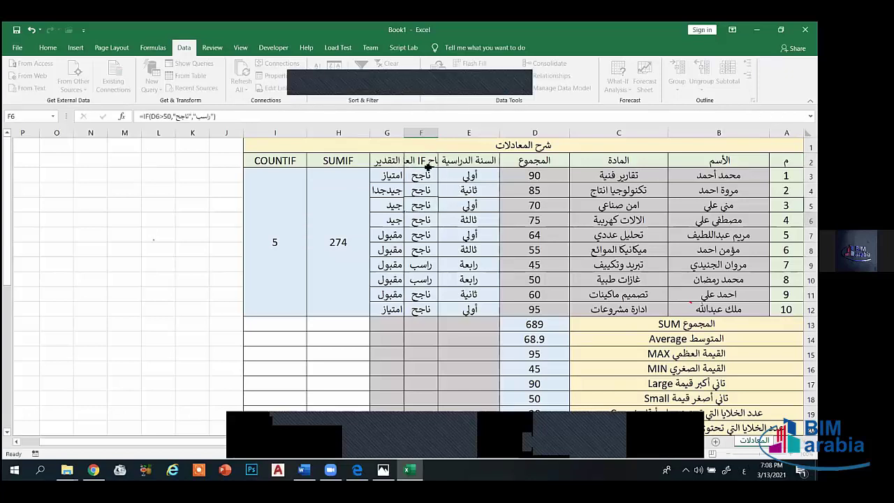
pyautogui.click(421, 161)
pyautogui.moveTo(404, 133); pyautogui.dragTo(366, 132)
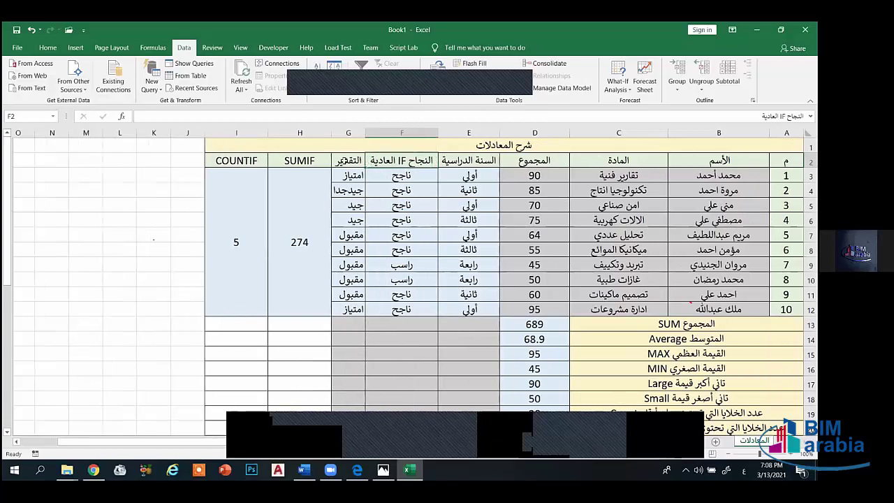
# - Rename the grade header in G2 to 'التقدير IF المركبة' and widen the column to fit
pyautogui.doubleClick(339, 161)
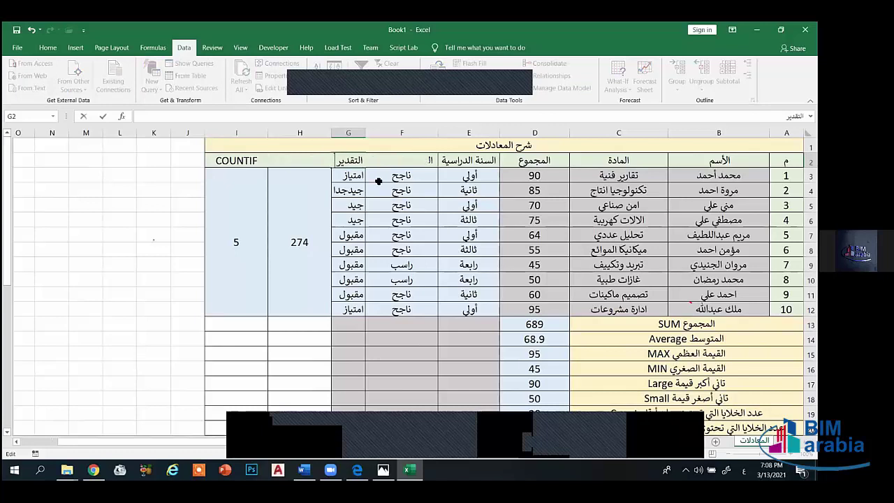
pyautogui.hotkey('alt', 'shift')
pyautogui.write('IF')
pyautogui.hotkey('alt', 'shift')
pyautogui.write('المركبة')
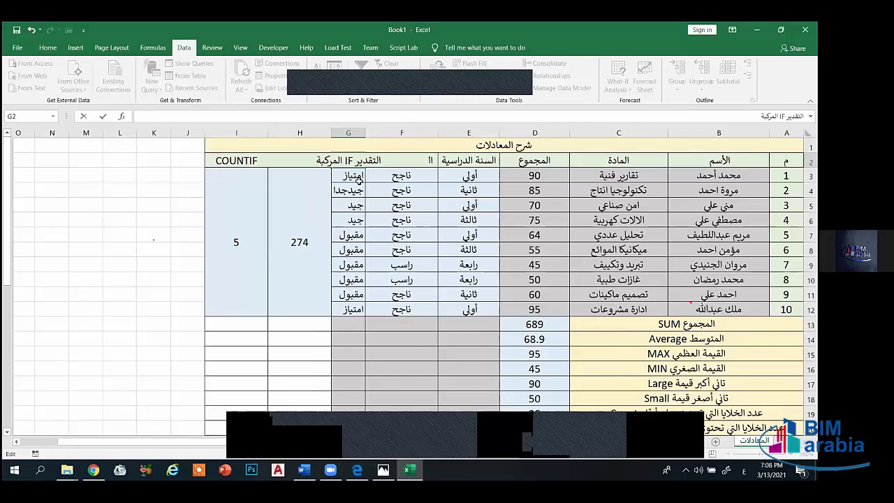
pyautogui.hotkey('ctrl', 'Return')
pyautogui.click(357, 190)
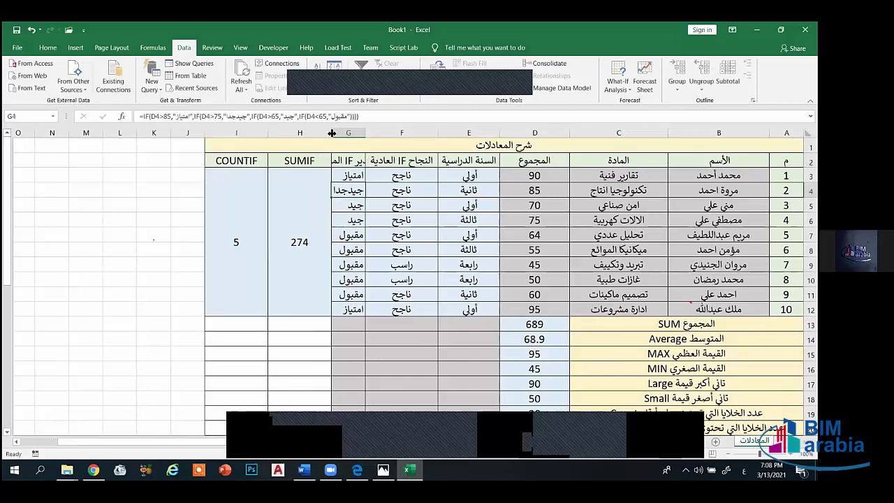
pyautogui.moveTo(332, 133); pyautogui.dragTo(292, 131)
# - Add 'مجموع الخلايا عن البحث عن شئ معين' to the SUMIF header text in H2
pyautogui.doubleClick(279, 161)
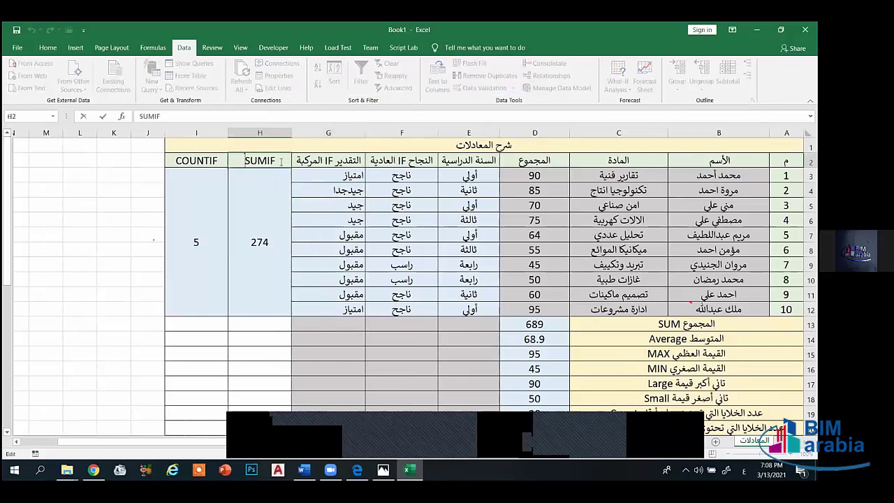
pyautogui.click(286, 162)
pyautogui.press('BackSpace')
pyautogui.write('مجم')
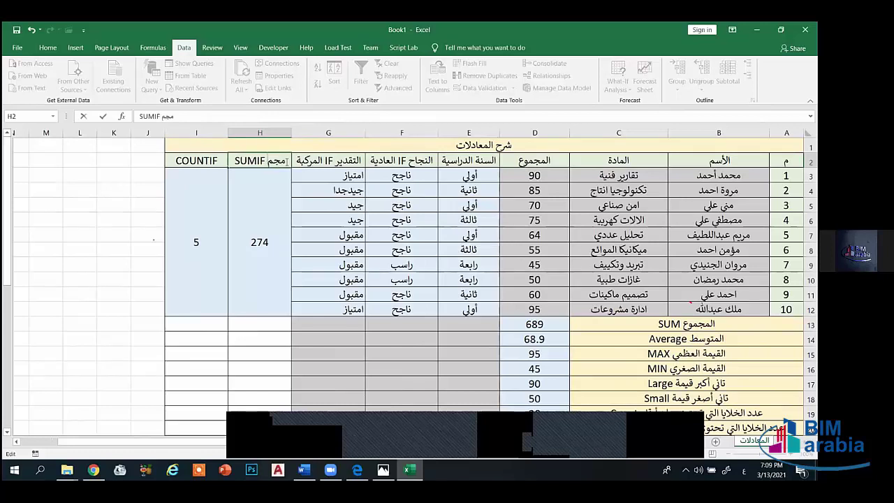
pyautogui.write('وع ال')
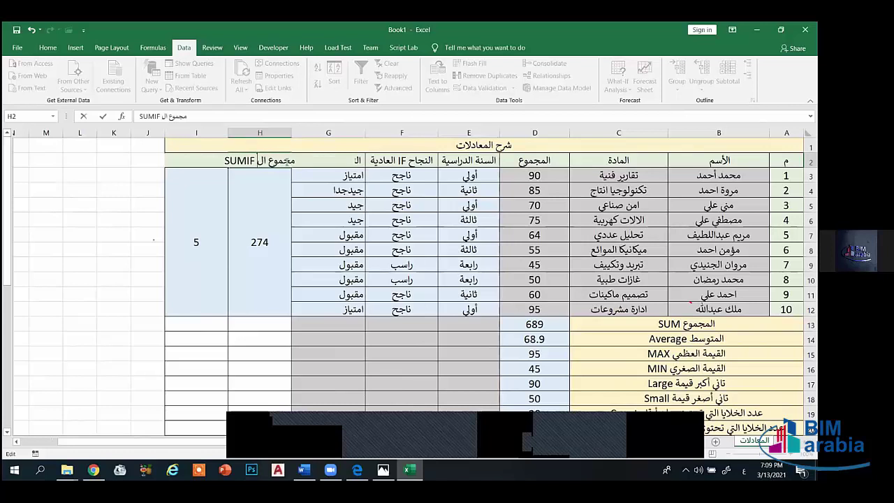
pyautogui.write('خلايا')
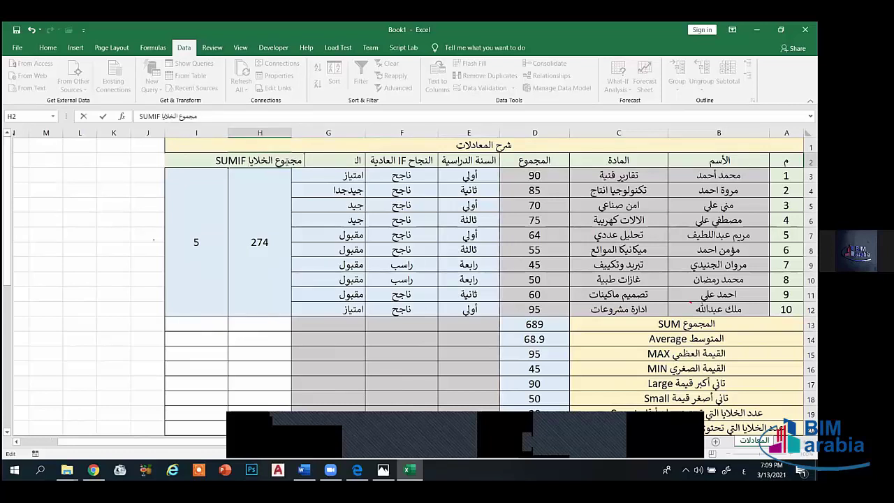
pyautogui.write(' عن البحث عن ش')
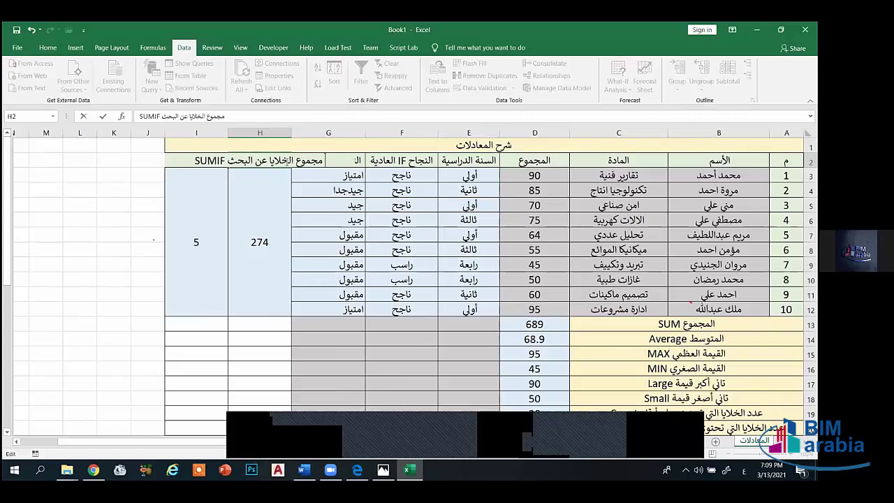
pyautogui.write('ئ معي')
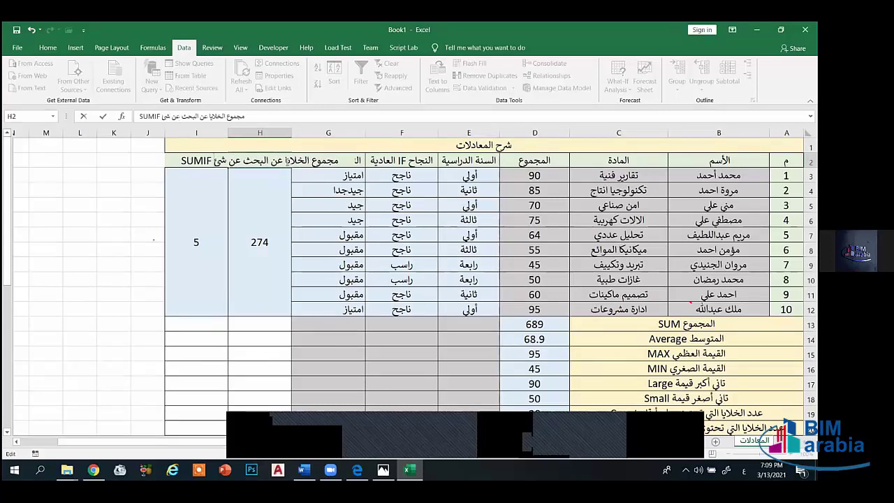
pyautogui.write('ن')
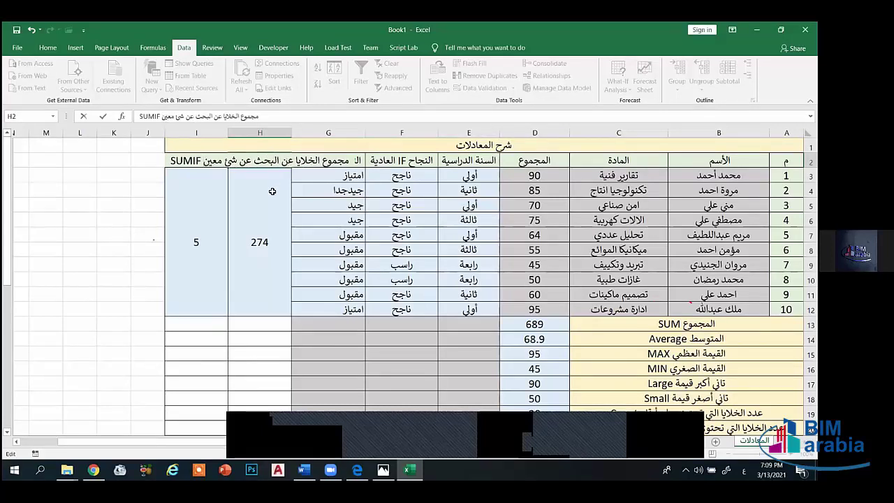
pyautogui.press('Return')
pyautogui.click(253, 162)
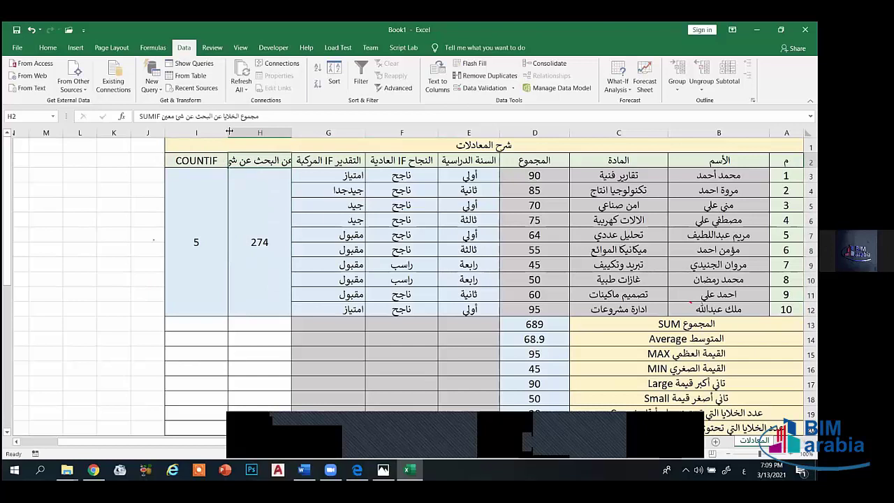
pyautogui.click(48, 47)
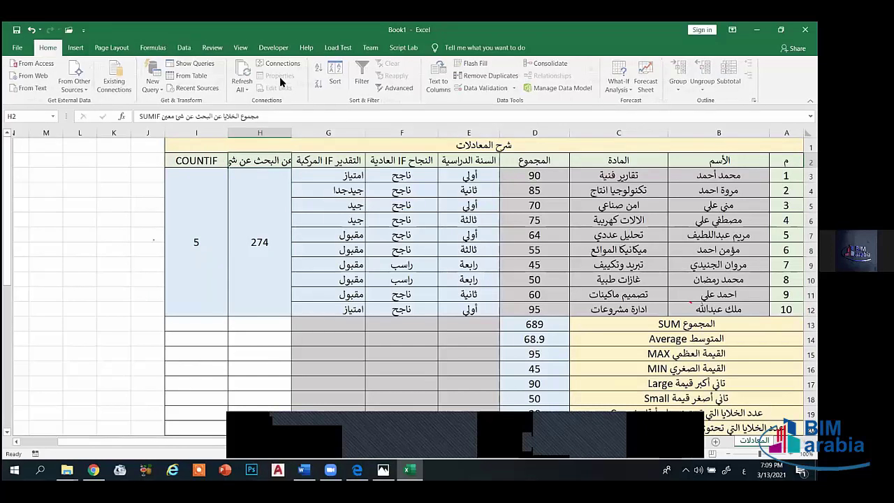
# - Wrap the H2 header and add 'عد الخلايا عند البحث عن شئ معين' to the COUNTIF header in I2
pyautogui.click(311, 68)
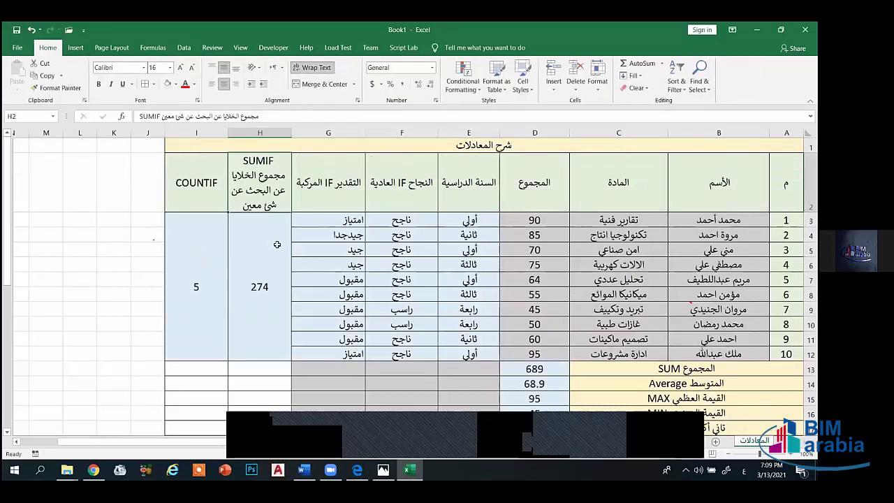
pyautogui.click(200, 186)
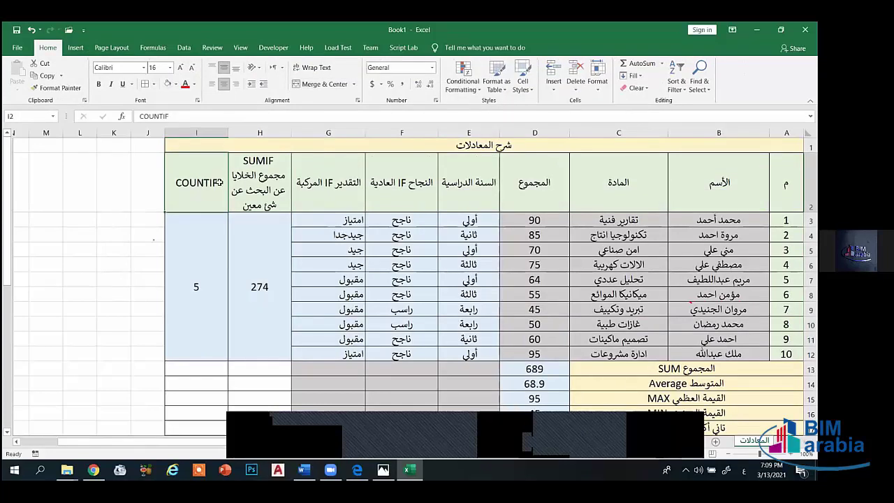
pyautogui.doubleClick(219, 182)
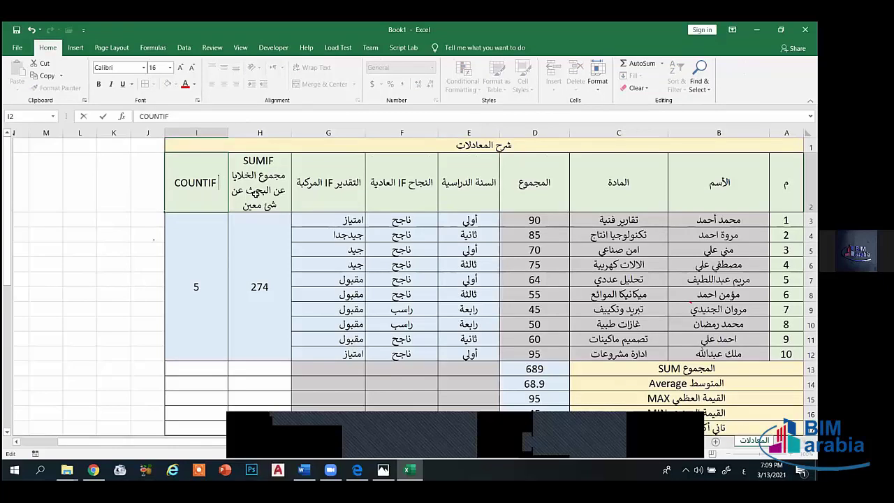
pyautogui.press('Return')
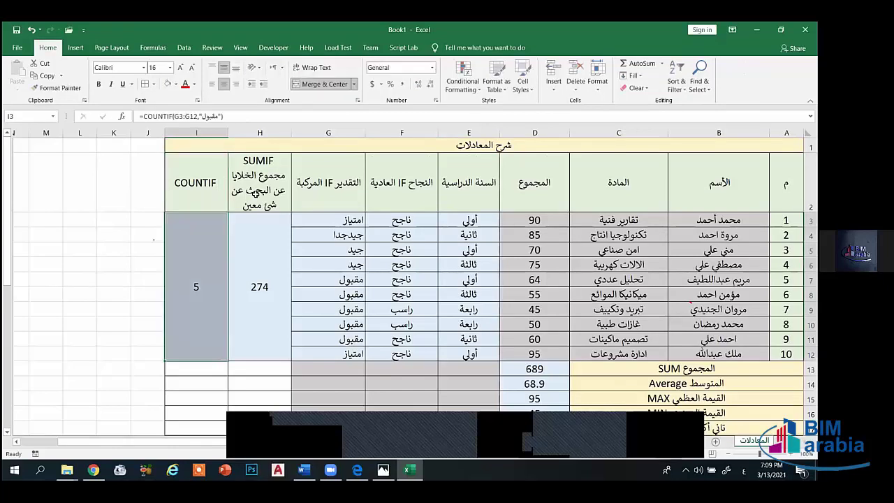
pyautogui.doubleClick(222, 185)
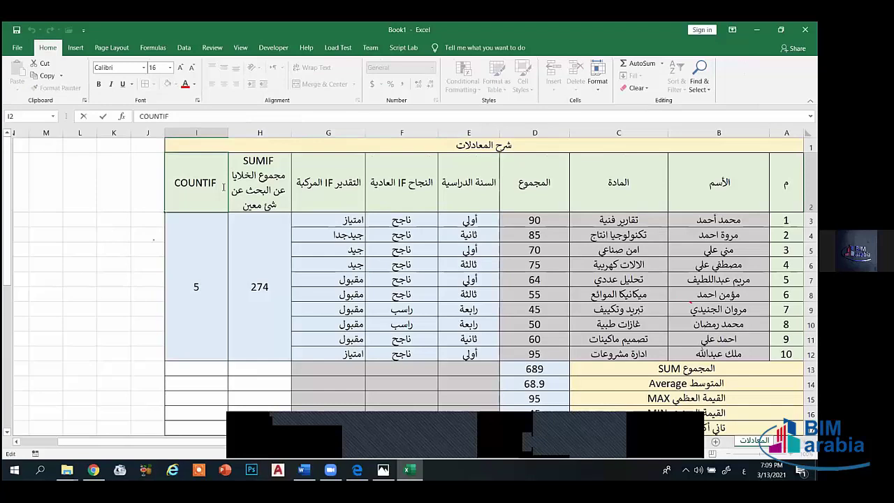
pyautogui.write('عد الخلايا عند')
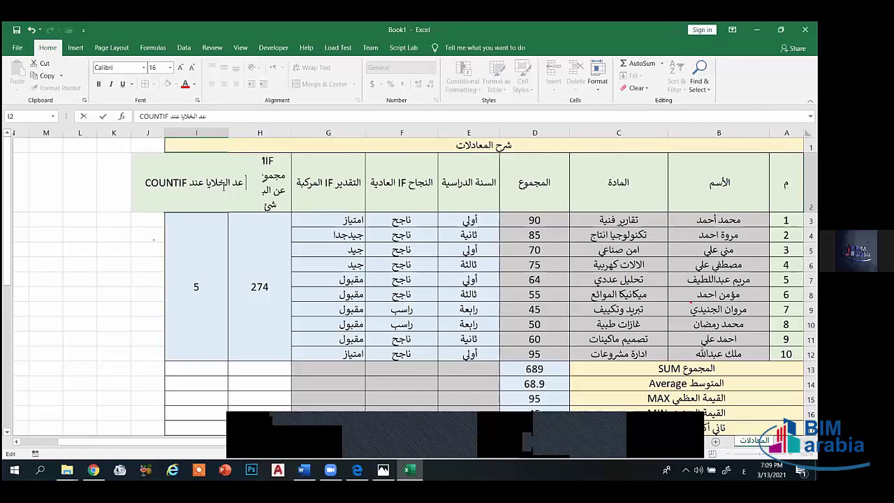
pyautogui.write(' البحث عن شئ معين')
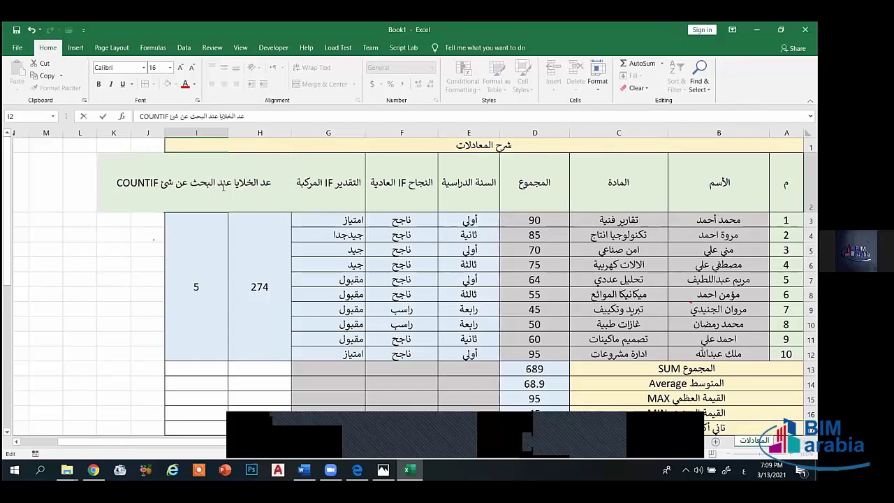
pyautogui.click(195, 262)
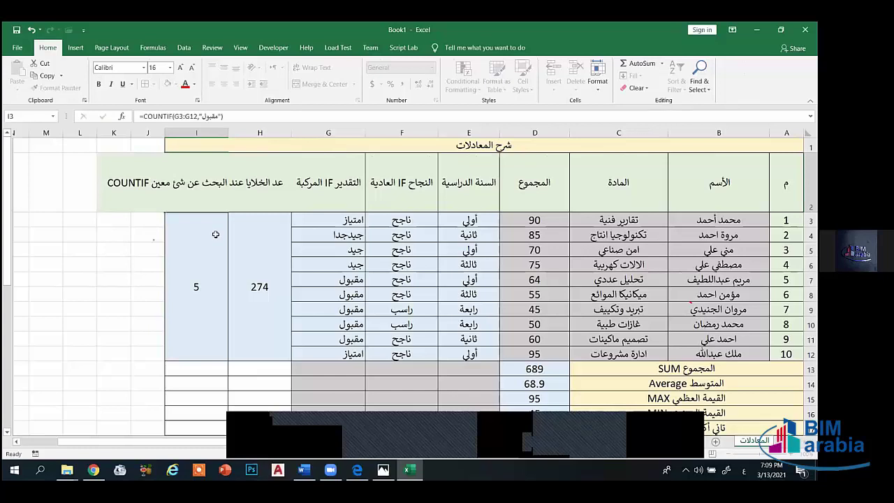
# - Wrap the COUNTIF header text in I2 and check the SUMIF formula in H3
pyautogui.click(205, 179)
pyautogui.moveTo(137, 180); pyautogui.dragTo(212, 165)
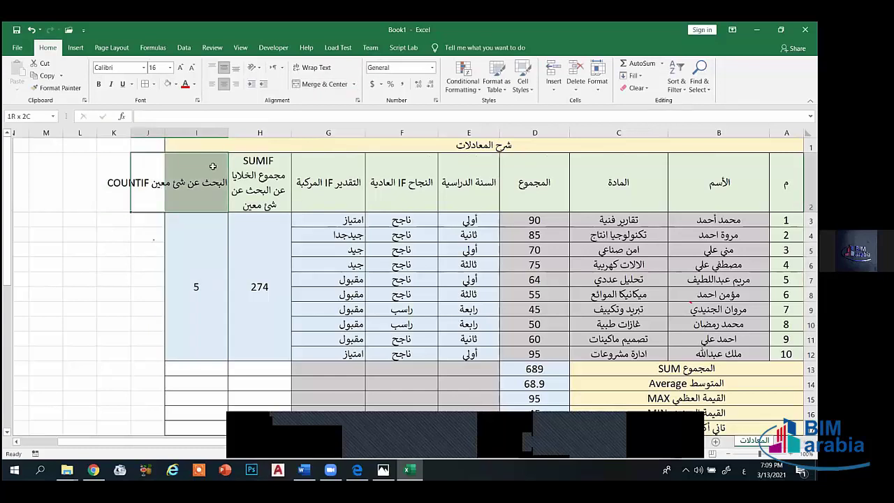
pyautogui.click(313, 68)
pyautogui.click(257, 253)
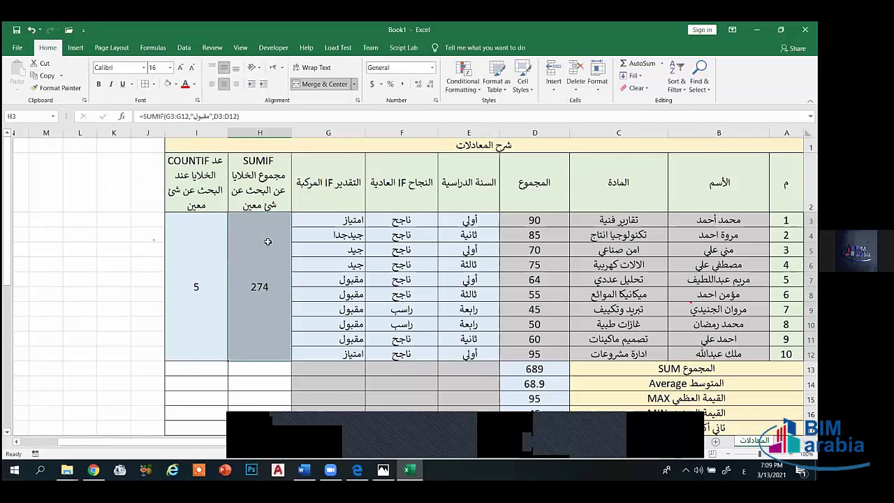
pyautogui.scroll(-10, 352, 266)
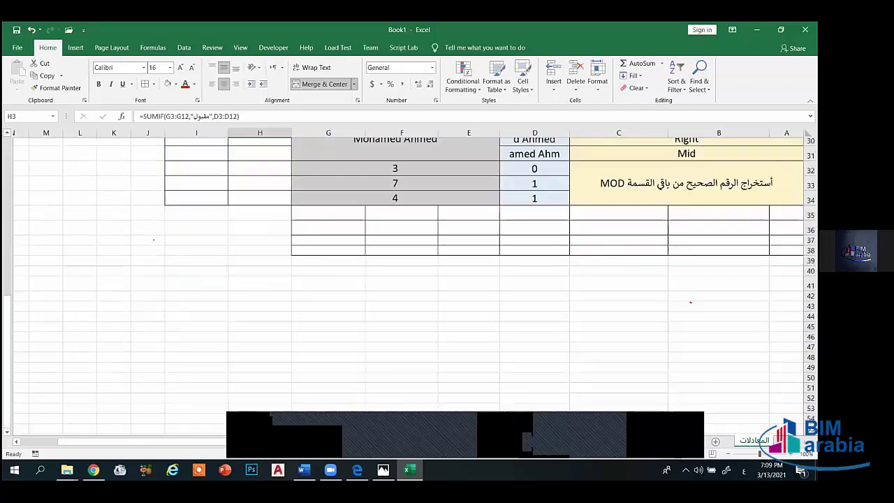
pyautogui.scroll(1, 489, 279)
pyautogui.moveTo(786, 249); pyautogui.dragTo(328, 283)
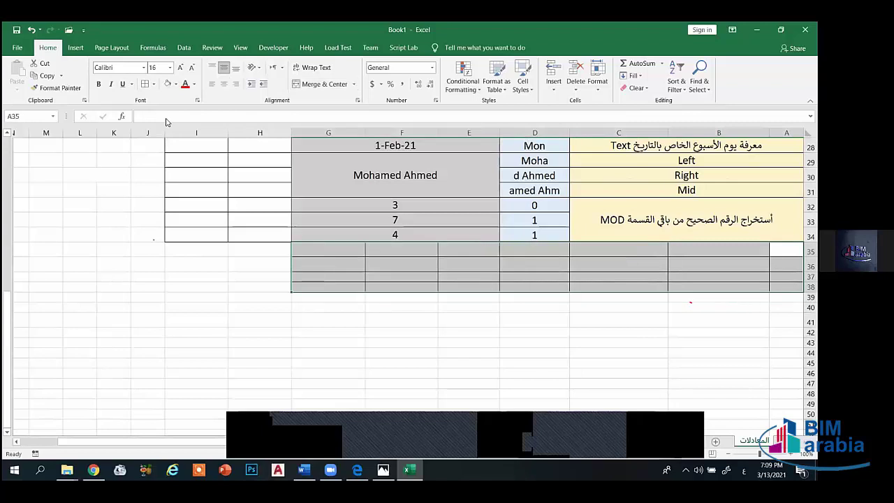
# - Remove all borders from cells A35:G38
pyautogui.click(154, 83)
pyautogui.click(209, 163)
pyautogui.click(401, 341)
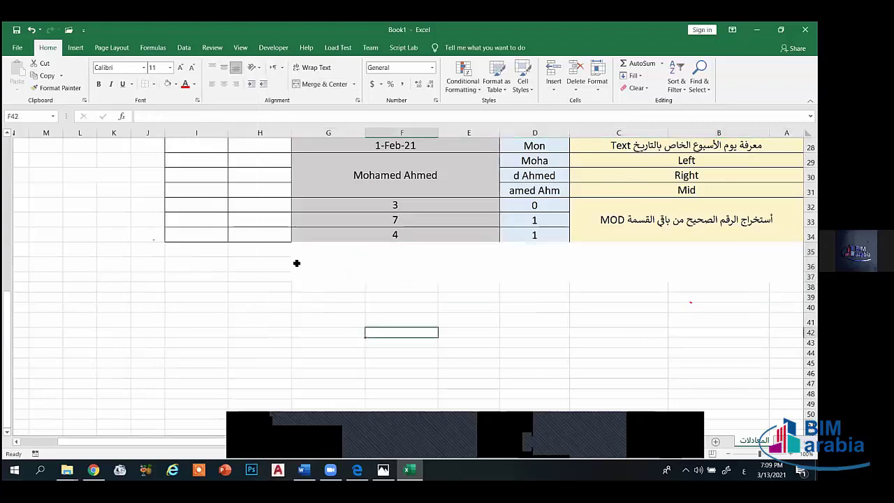
pyautogui.scroll(1, 294, 256)
pyautogui.scroll(4, 294, 256)
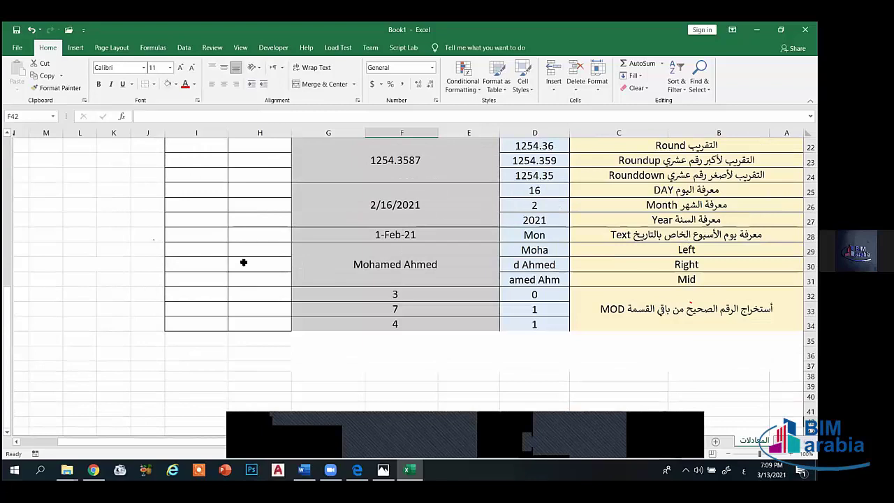
pyautogui.scroll(5, 195, 302)
pyautogui.scroll(-2, 195, 302)
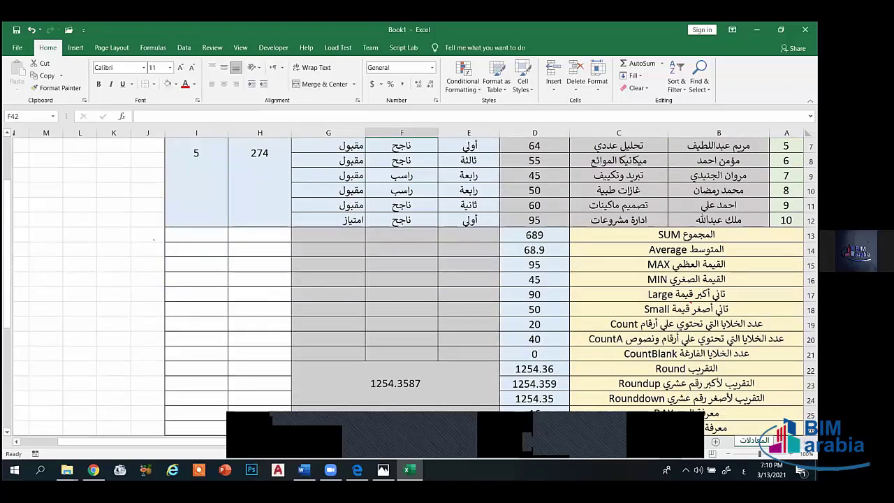
# - Select columns H and I and open the fill colour choices
pyautogui.moveTo(197, 133); pyautogui.dragTo(260, 132)
pyautogui.scroll(-1, 233, 347)
pyautogui.scroll(-3, 247, 333)
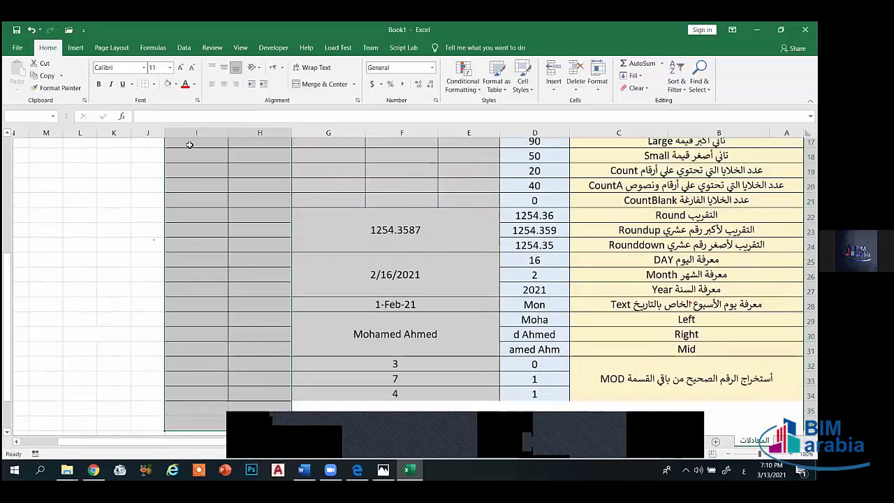
pyautogui.scroll(-4, 190, 145)
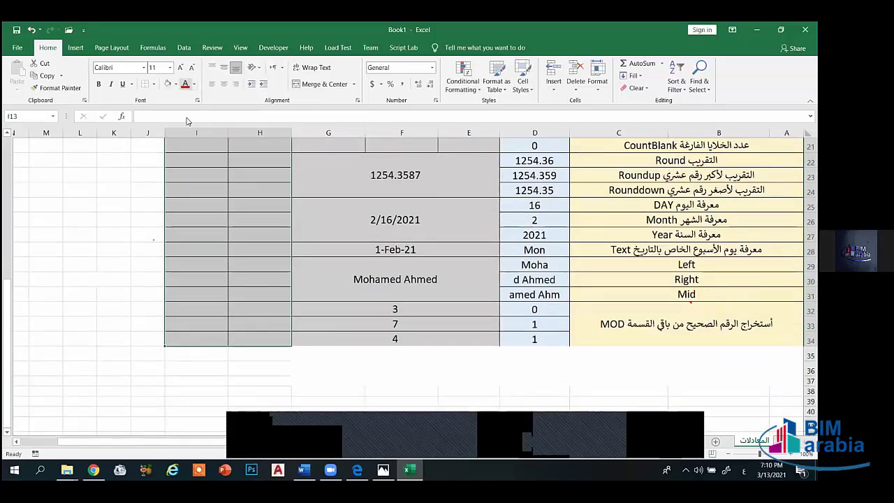
pyautogui.click(175, 84)
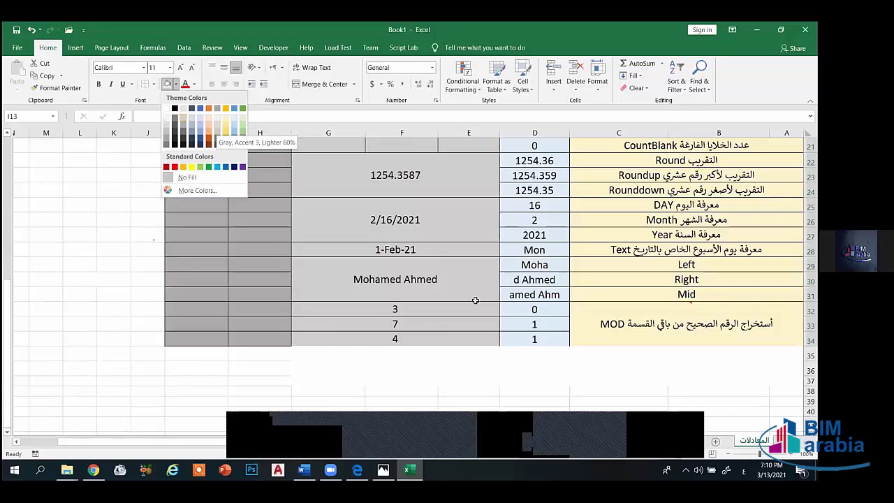
# - Merge A35:I38 into one block and give it all borders
pyautogui.scroll(6, 475, 299)
pyautogui.scroll(-8, 232, 272)
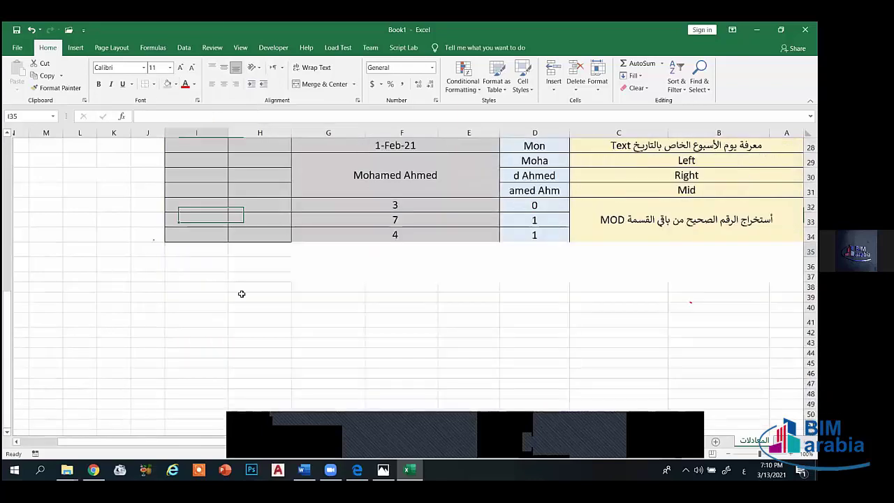
pyautogui.moveTo(199, 250); pyautogui.dragTo(786, 267)
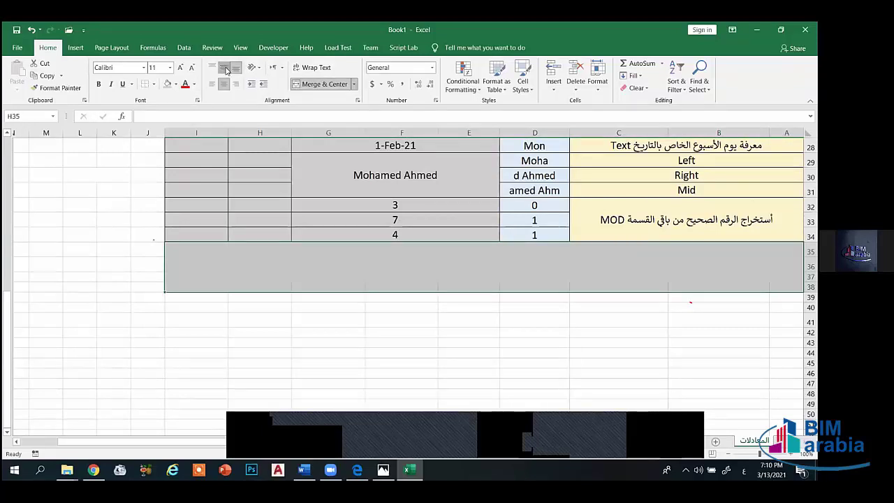
pyautogui.click(313, 85)
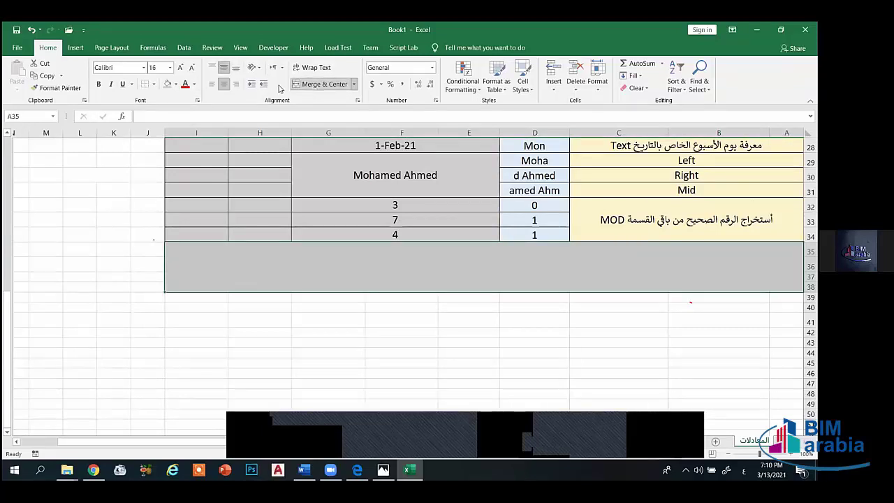
pyautogui.click(154, 84)
pyautogui.click(170, 175)
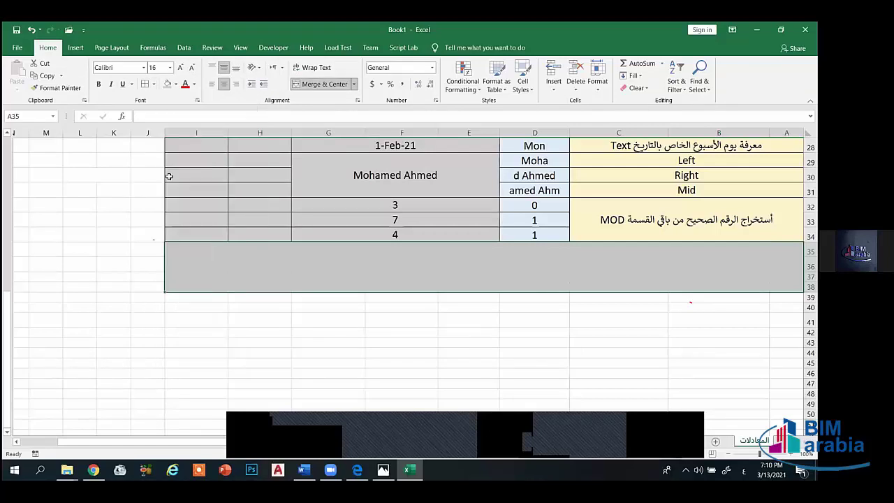
pyautogui.click(357, 366)
# - Inspect the 1-Feb-21 date, then undo to clear the grades in G3:G12
pyautogui.scroll(1, 524, 273)
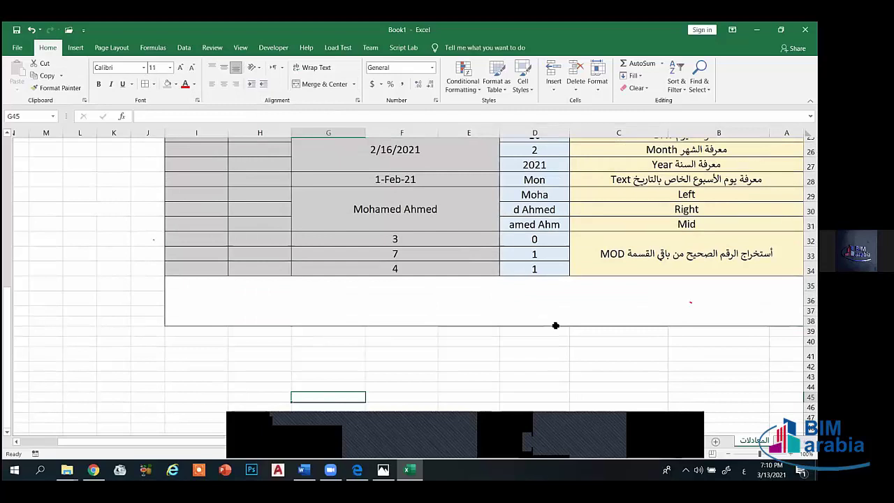
pyautogui.scroll(8, 556, 326)
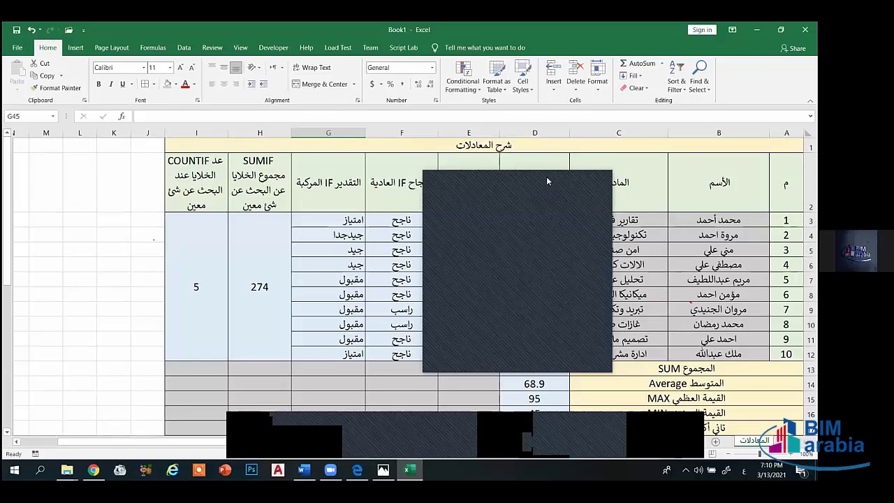
pyautogui.scroll(-2, 538, 327)
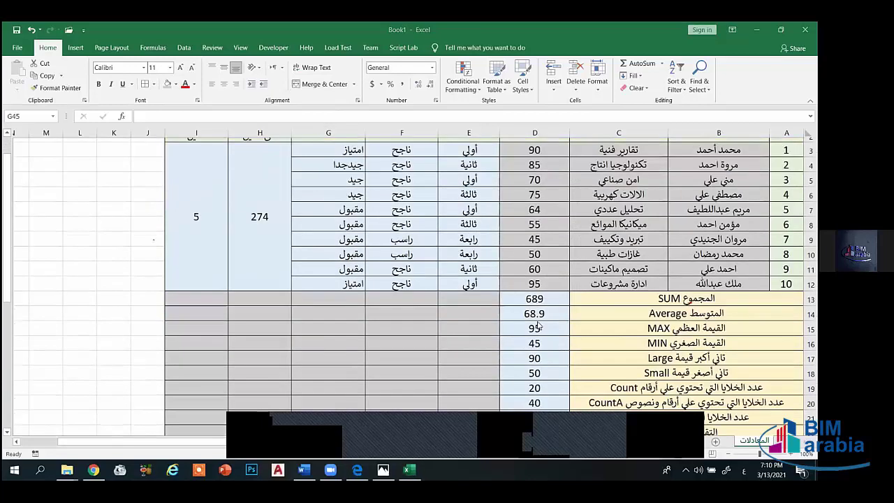
pyautogui.scroll(-5, 414, 287)
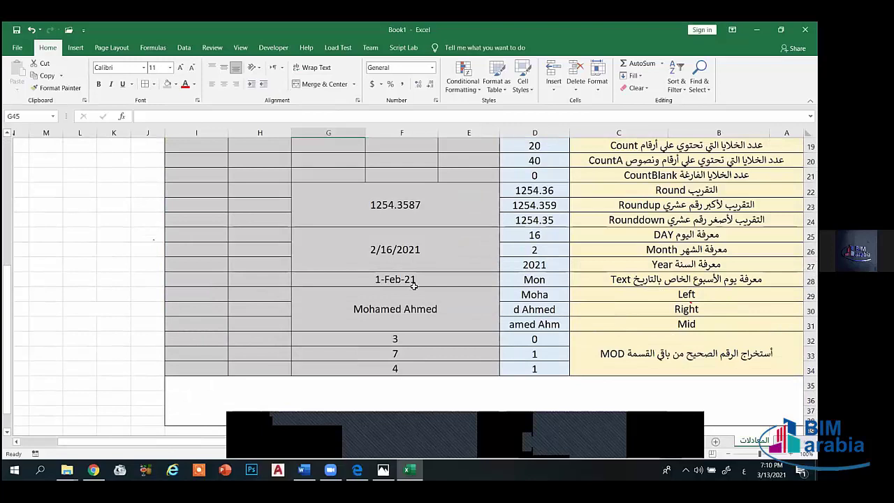
pyautogui.click(414, 286)
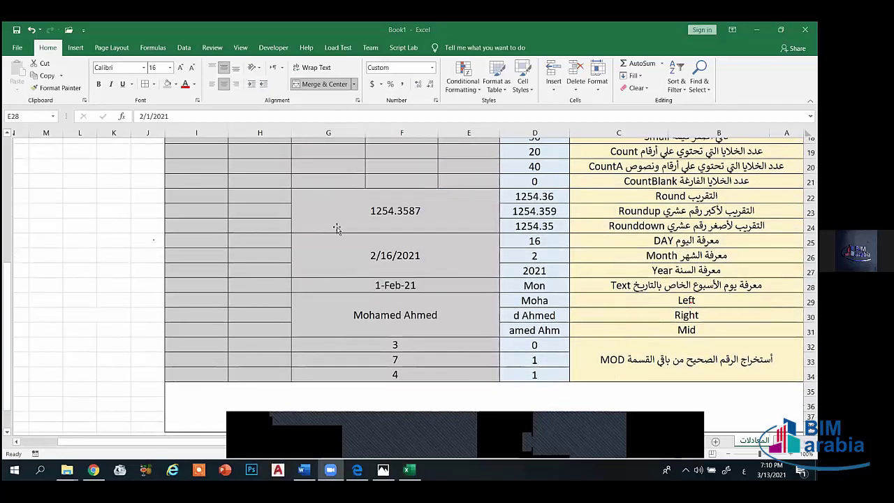
pyautogui.scroll(5, 340, 232)
pyautogui.scroll(1, 338, 299)
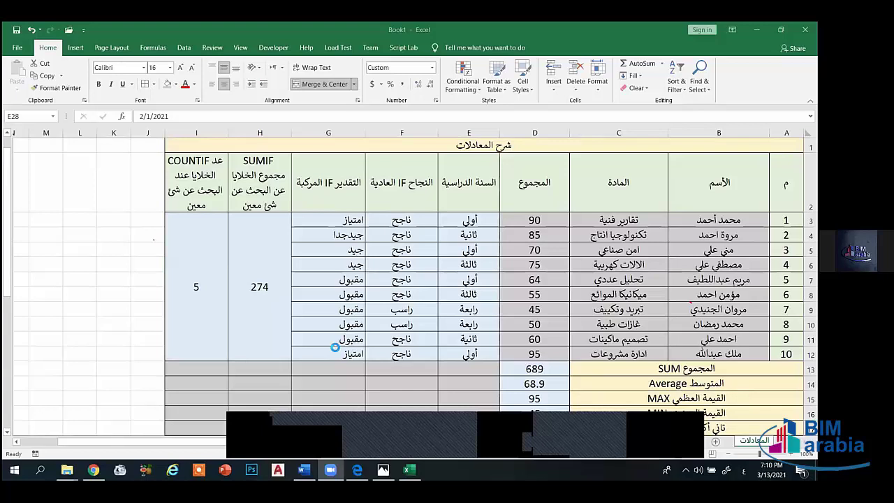
pyautogui.hotkey('ctrl', 'z')
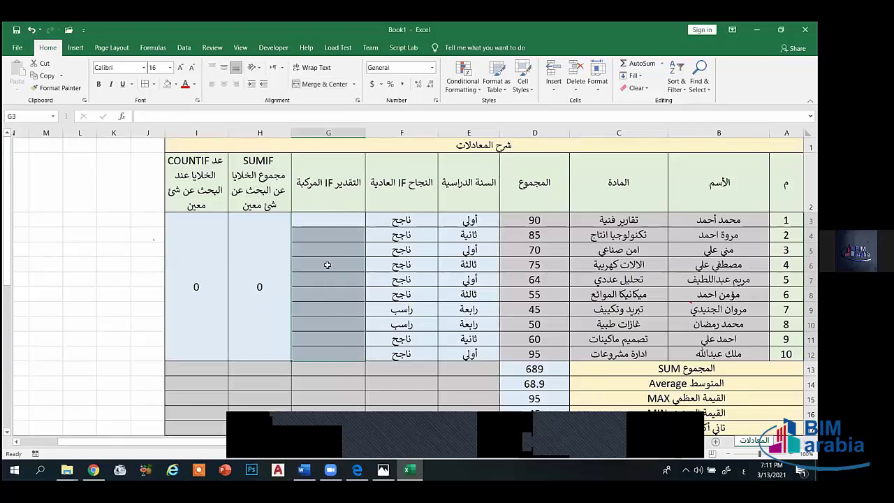
# - In G3, type =IF(D3>85,"امتياز",IF( to begin the nested grade formula
pyautogui.click(327, 221)
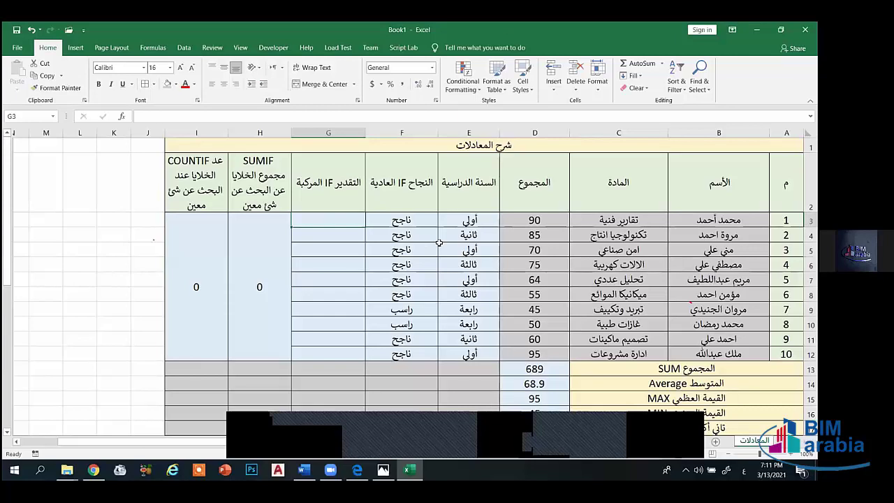
pyautogui.write('=هب')
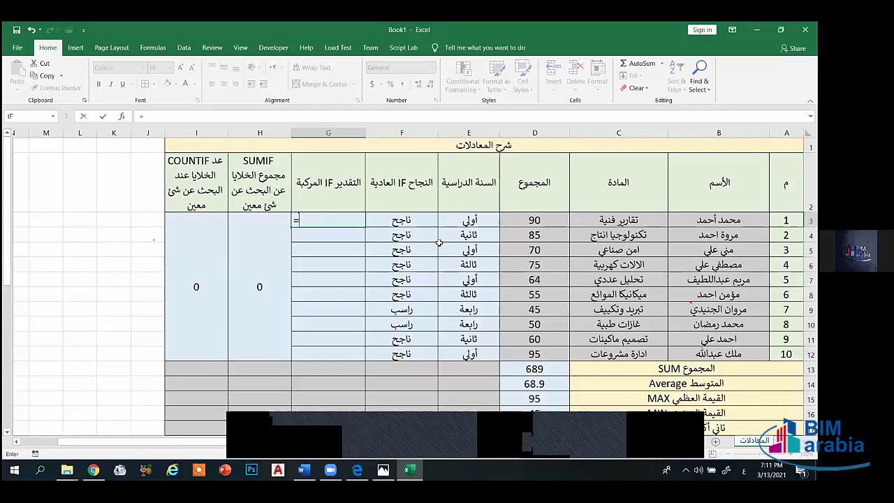
pyautogui.press('BackSpace')
pyautogui.press('BackSpace')
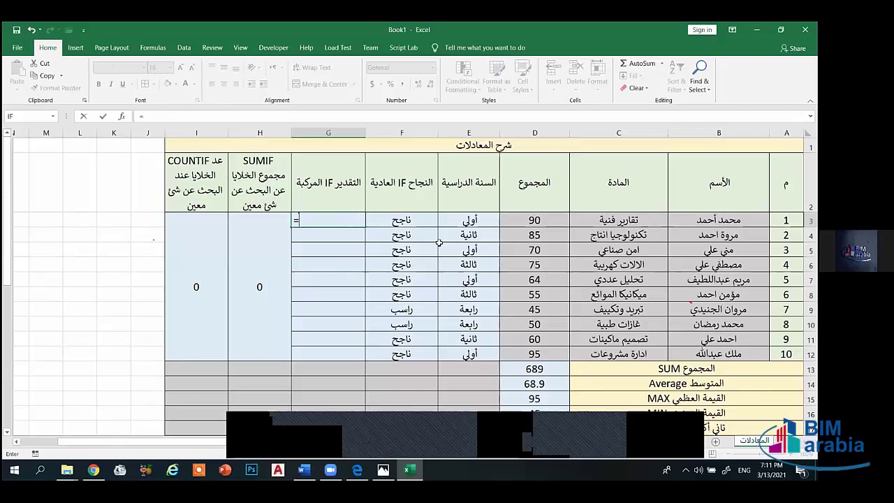
pyautogui.write('if')
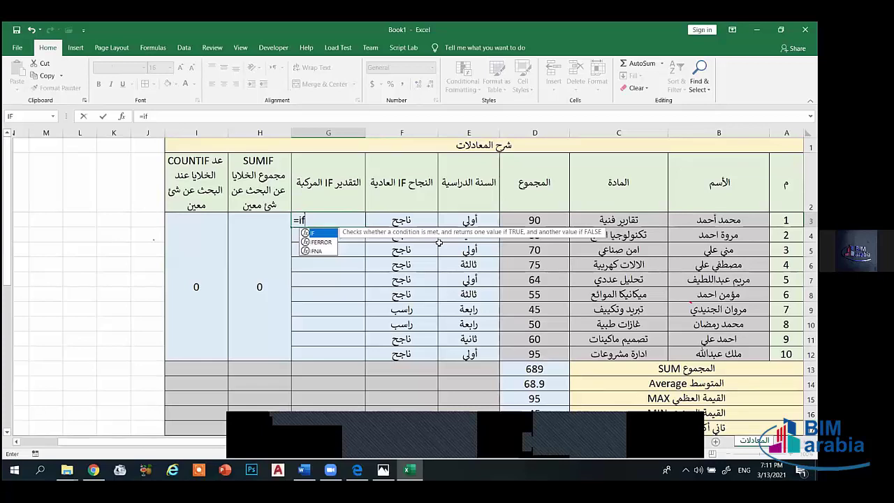
pyautogui.write('(')
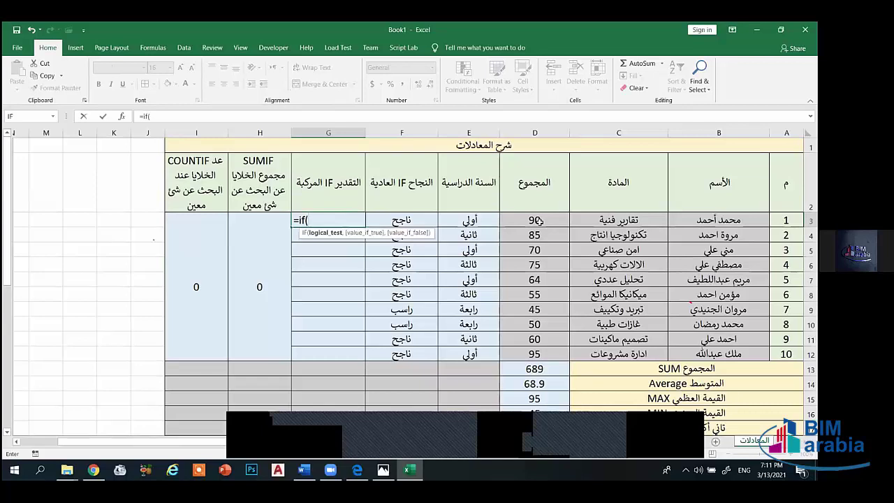
pyautogui.click(539, 221)
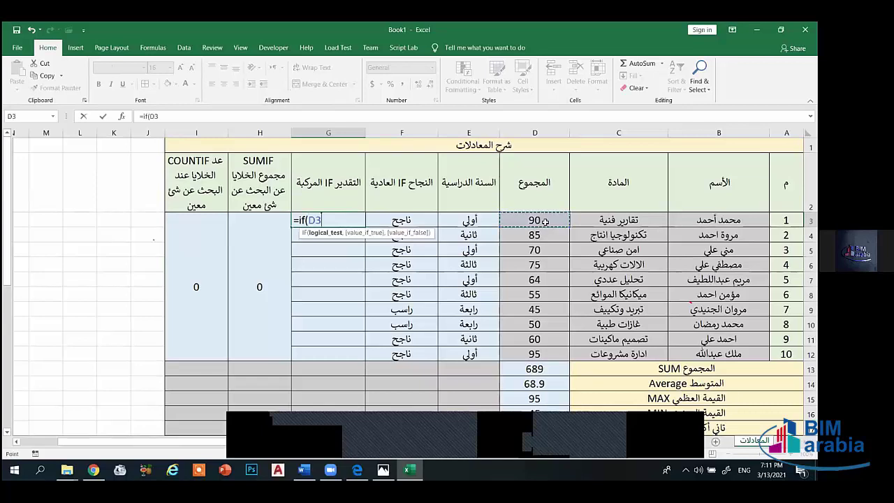
pyautogui.write('>85')
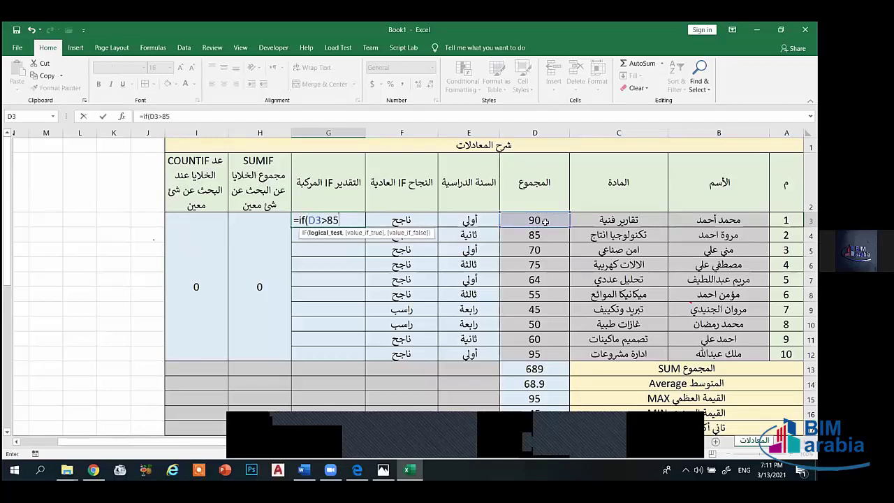
pyautogui.write(',')
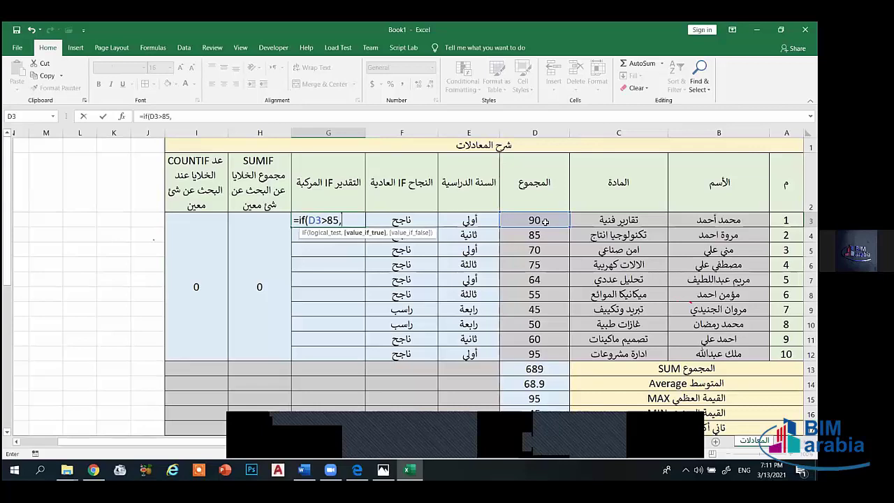
pyautogui.write('"امتياز')
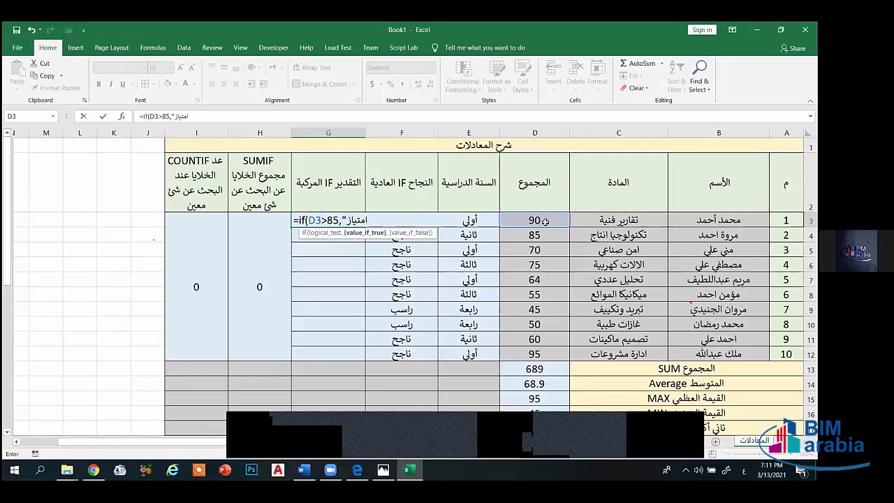
pyautogui.hotkey('alt', 'shift')
pyautogui.write('"')
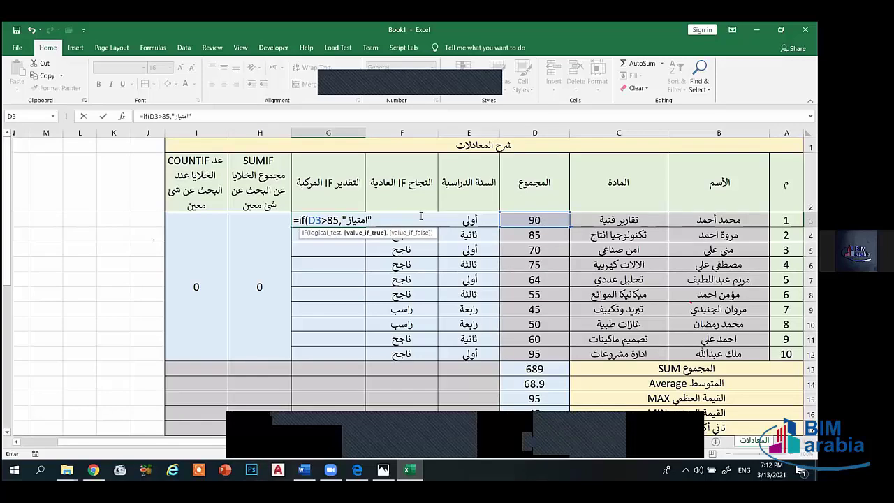
pyautogui.write(',')
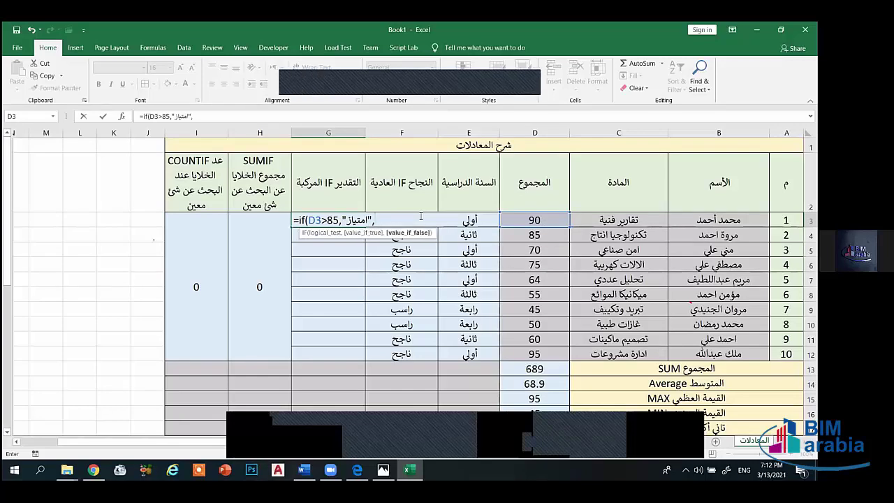
pyautogui.write('if')
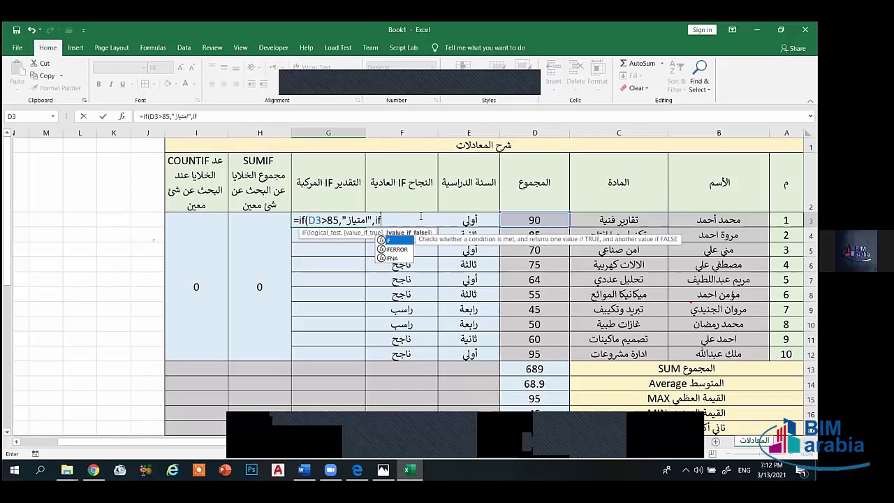
pyautogui.write('(')
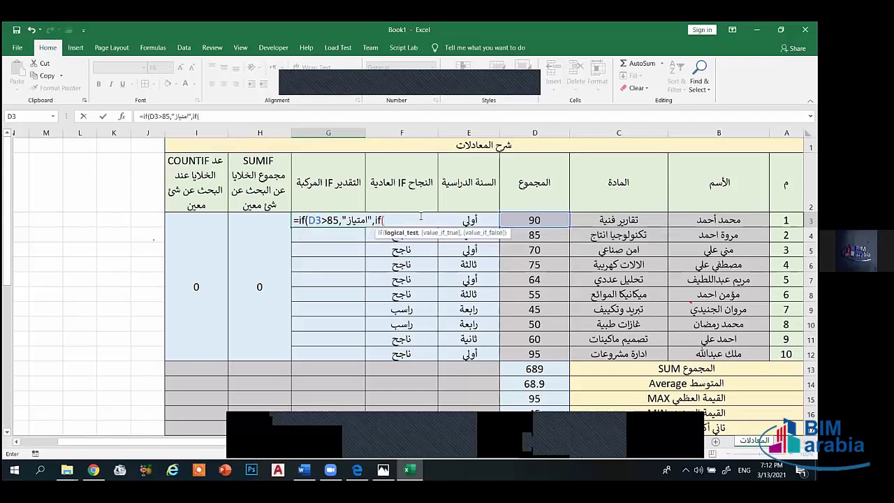
# - Add the second condition D3>75 returning جيدجدا to the G3 formula
pyautogui.click(514, 219)
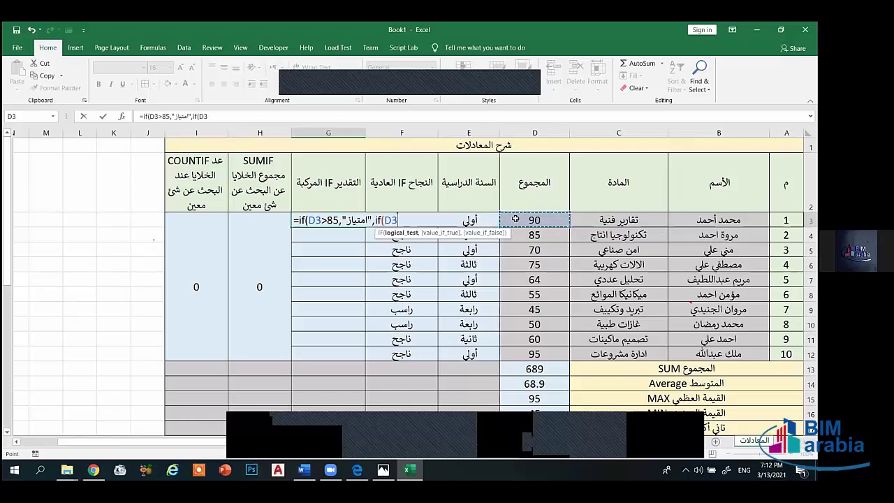
pyautogui.write('>75')
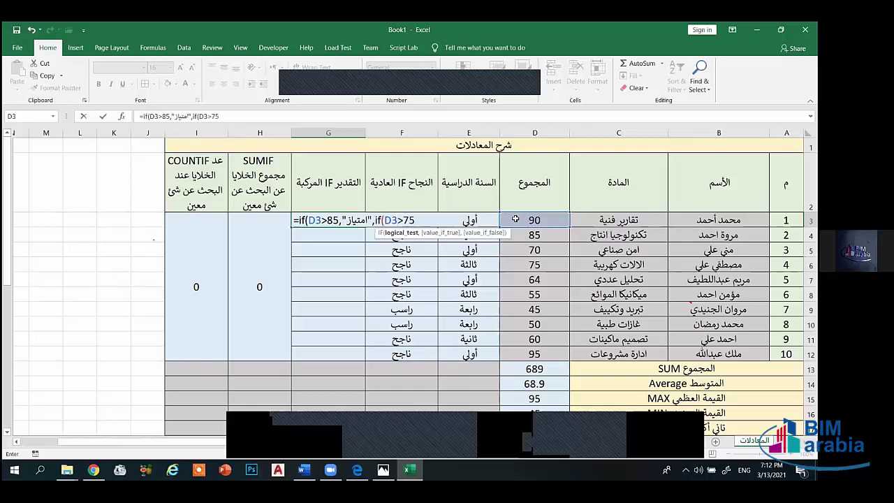
pyautogui.write(',')
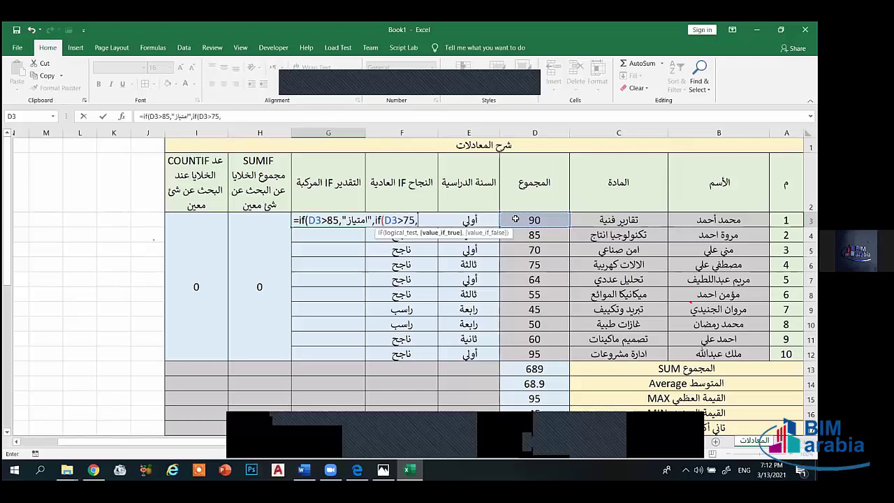
pyautogui.write('"')
pyautogui.hotkey('alt', 'shift')
pyautogui.write('جيدجدا"')
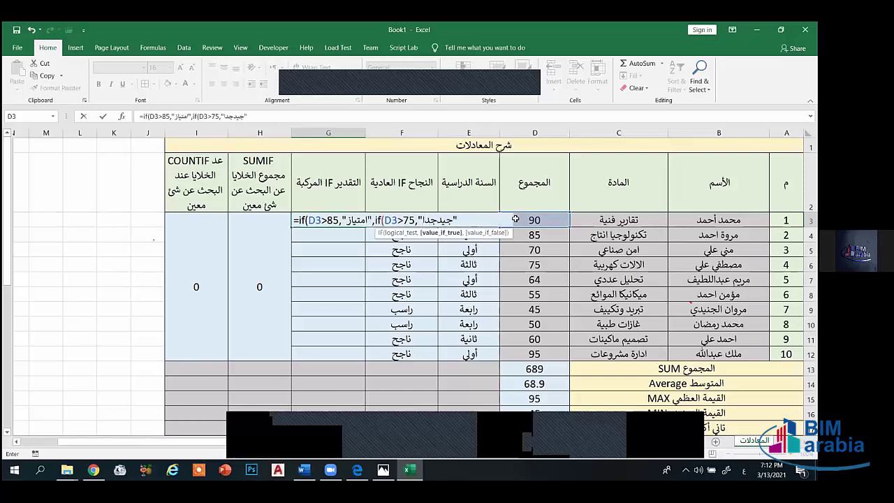
pyautogui.press('alt')
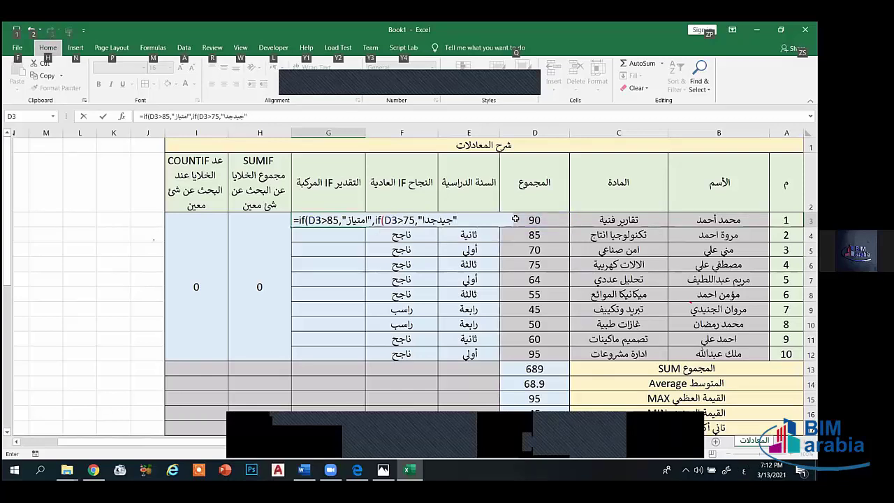
pyautogui.click(470, 222)
pyautogui.hotkey('alt', 'shift')
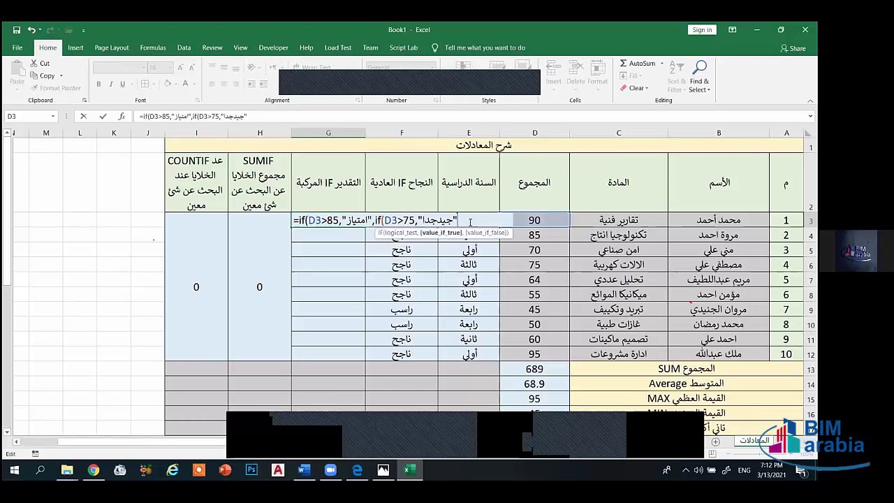
# - Add D3>65 returning جيد and D3<65 returning مقبول, then close and commit the formula
pyautogui.write(',if')
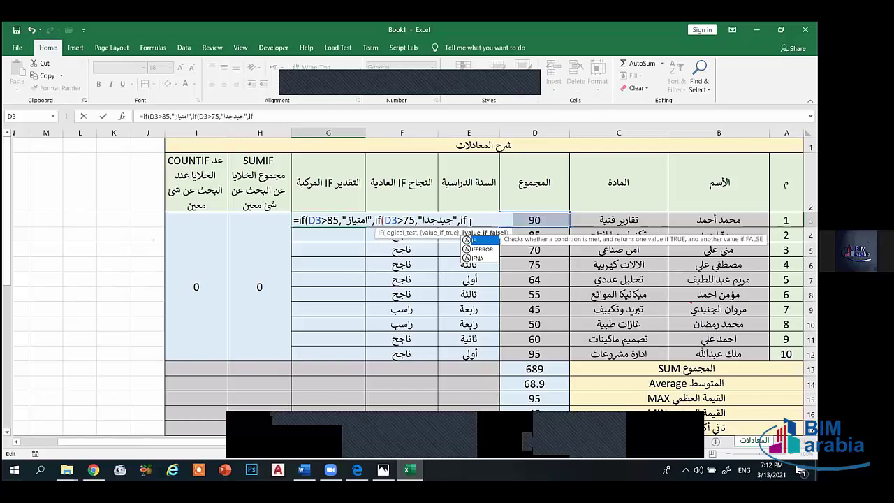
pyautogui.write('(')
pyautogui.click(547, 220)
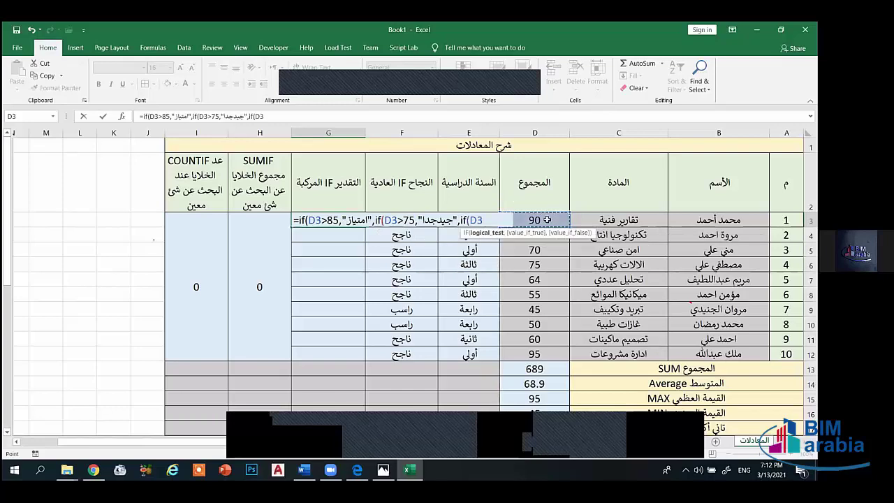
pyautogui.write('>')
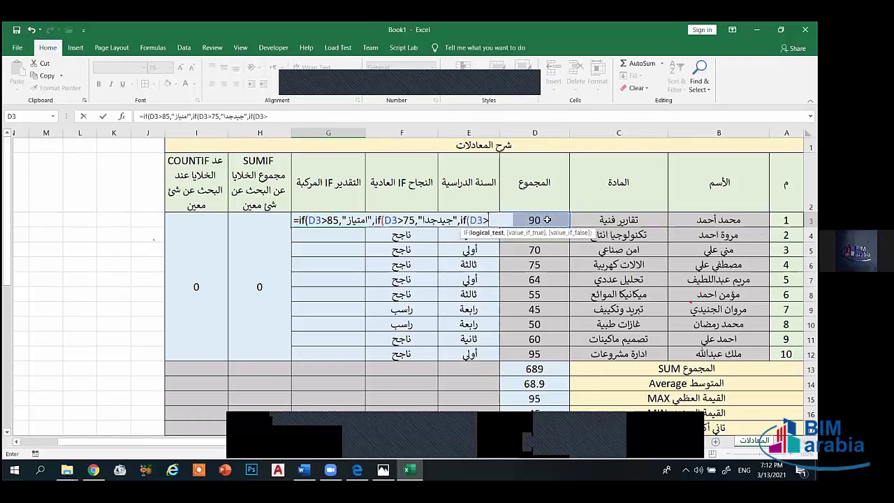
pyautogui.write('65,')
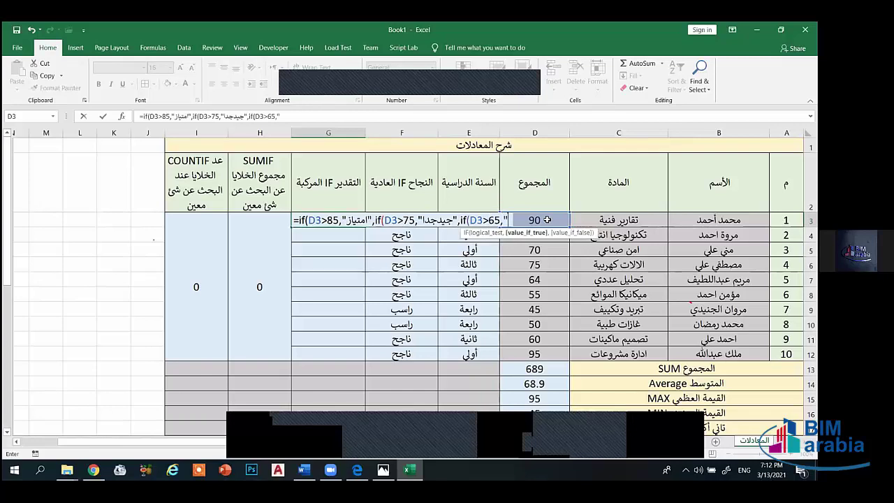
pyautogui.write('"[d')
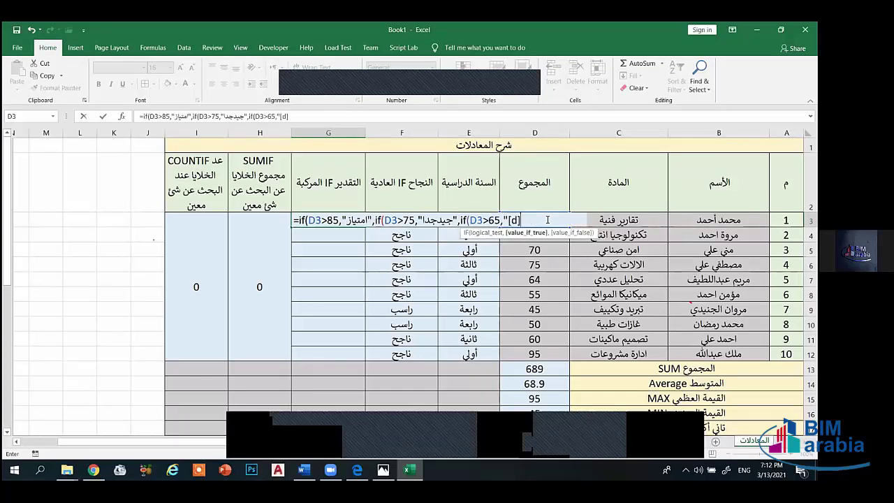
pyautogui.press('BackSpace')
pyautogui.press('BackSpace')
pyautogui.hotkey('alt', 'shift')
pyautogui.write('جيد"')
pyautogui.hotkey('alt', 'shift')
pyautogui.write(',')
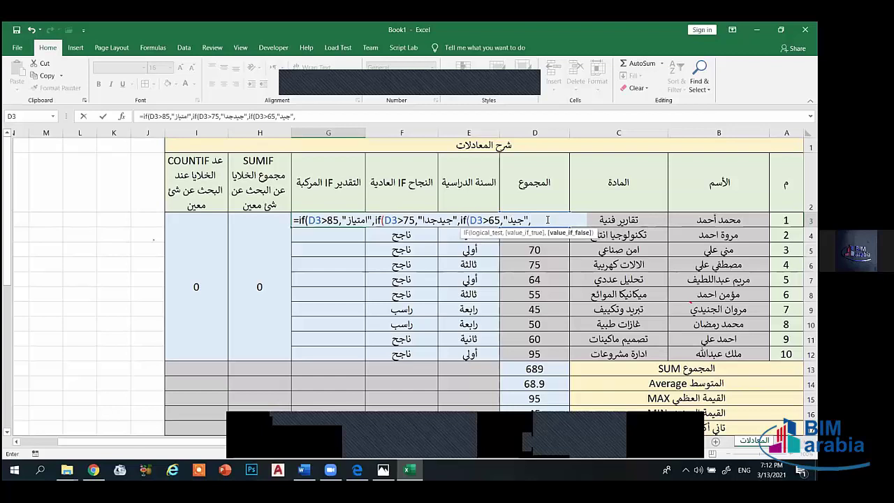
pyautogui.write('if')
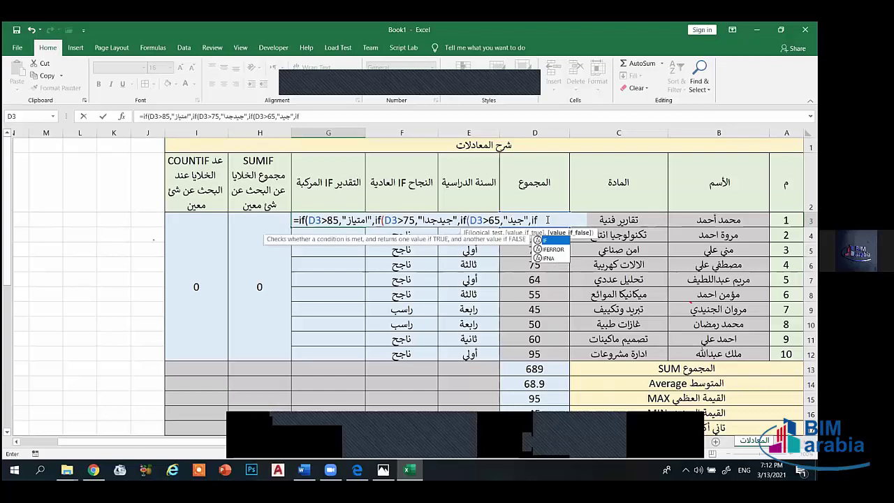
pyautogui.write('(D3')
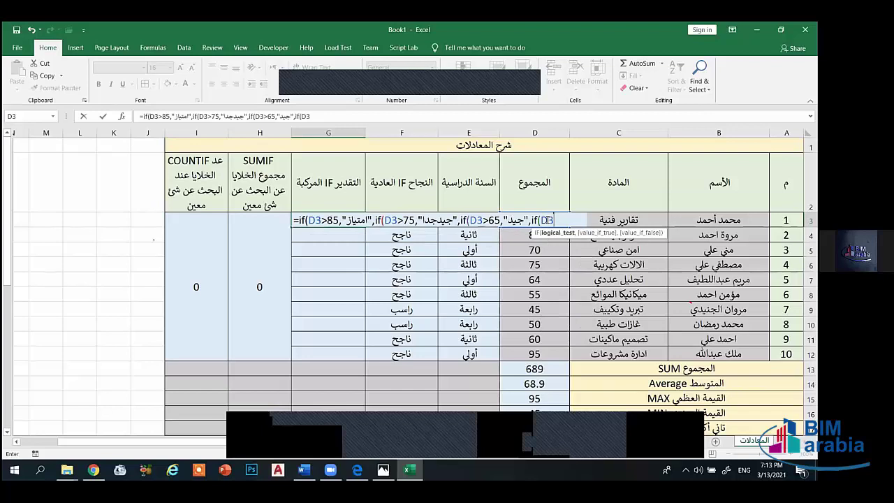
pyautogui.write('<65,"')
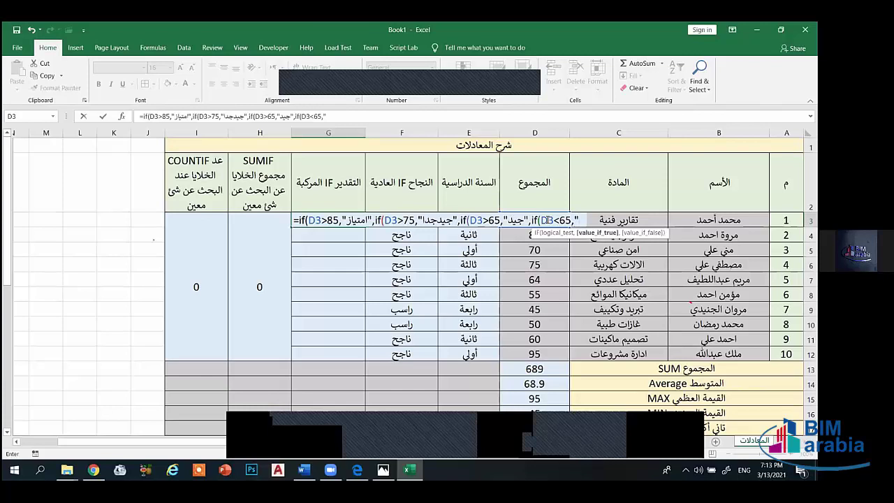
pyautogui.hotkey('alt', 'shift')
pyautogui.write('مقبول')
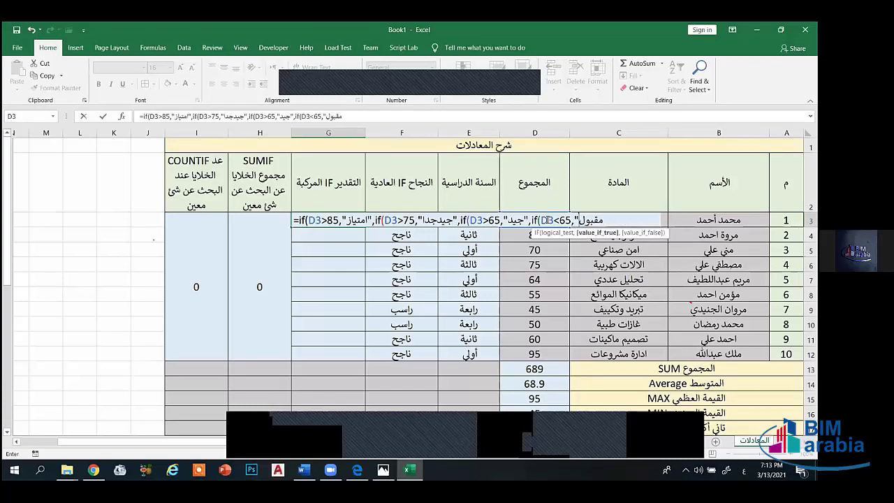
pyautogui.write('"')
pyautogui.hotkey('alt', 'shift')
pyautogui.write(')')
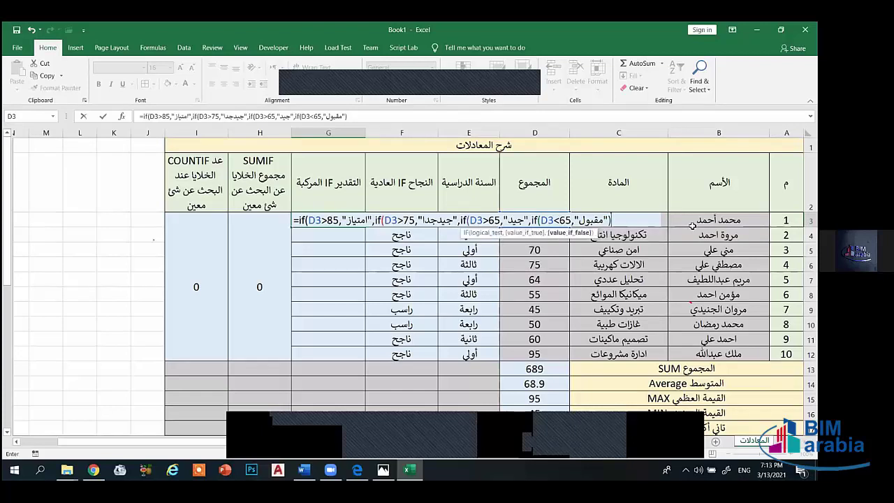
pyautogui.write('))')
pyautogui.press('Return')
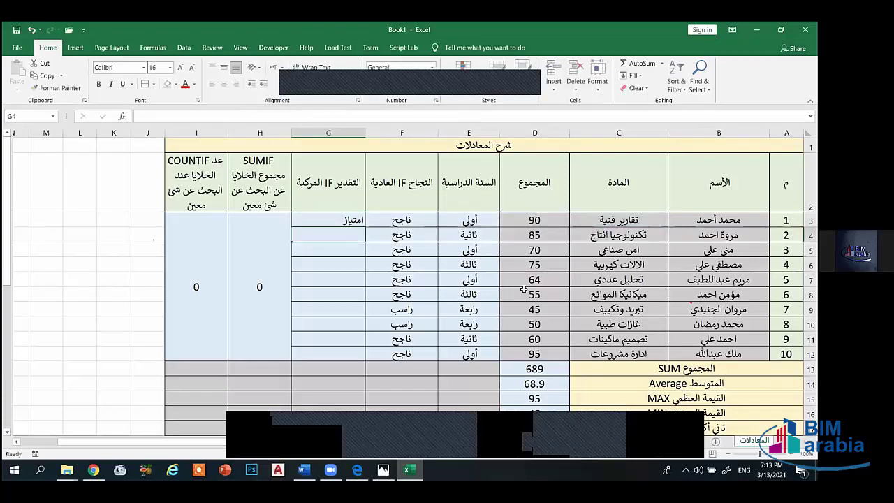
# - Fill G3's grade formula down to G12 and centre the grades vertically and horizontally
pyautogui.click(339, 221)
pyautogui.moveTo(293, 228); pyautogui.dragTo(299, 359)
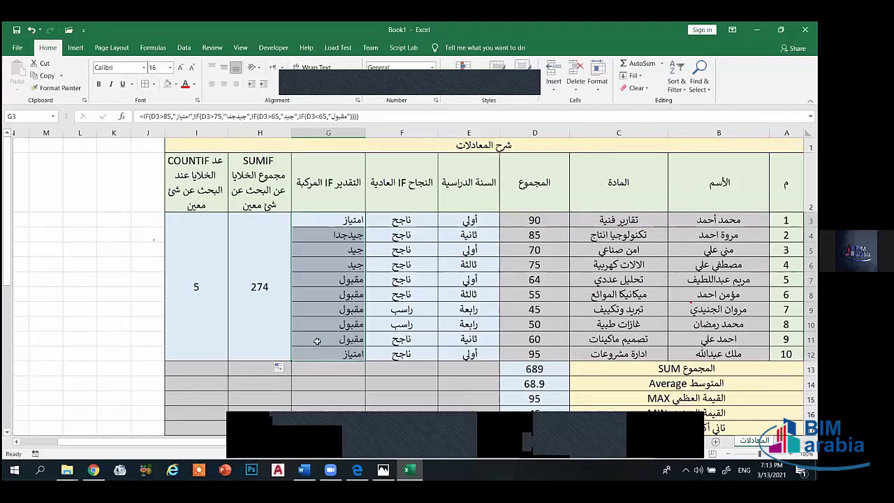
pyautogui.click(224, 68)
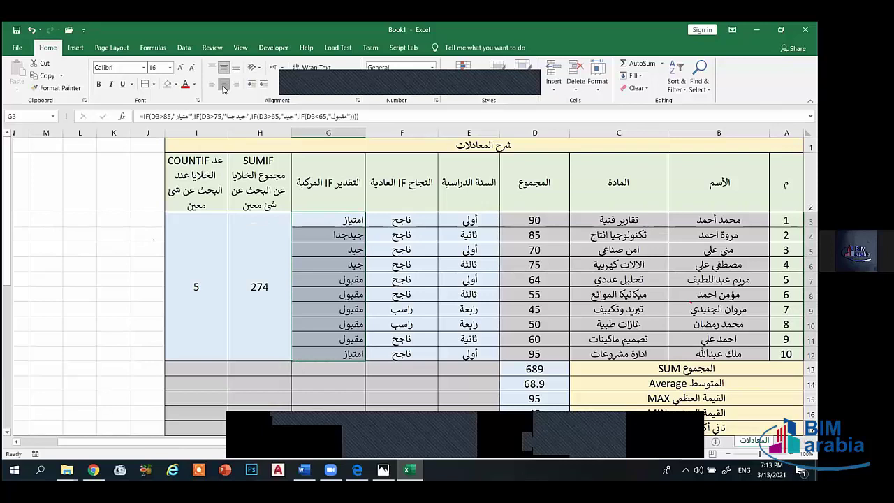
pyautogui.click(223, 85)
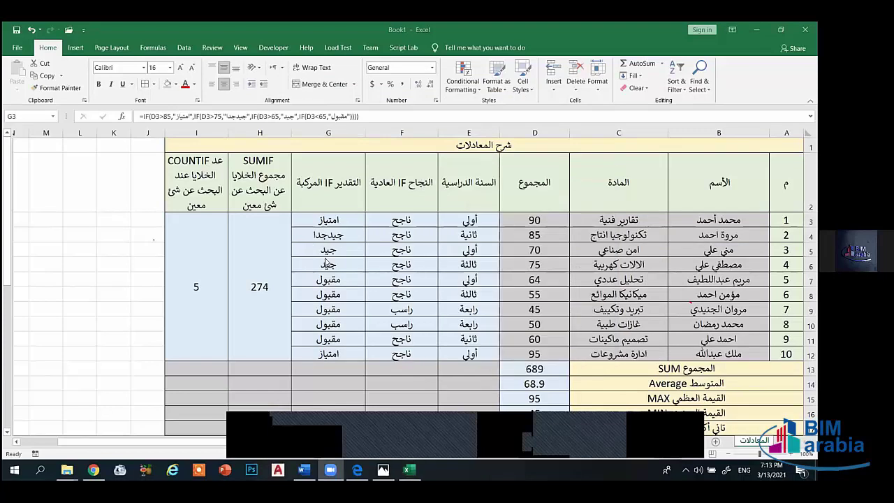
# - Add '=' to the 85 comparison in G3's formula and commit it
pyautogui.doubleClick(336, 220)
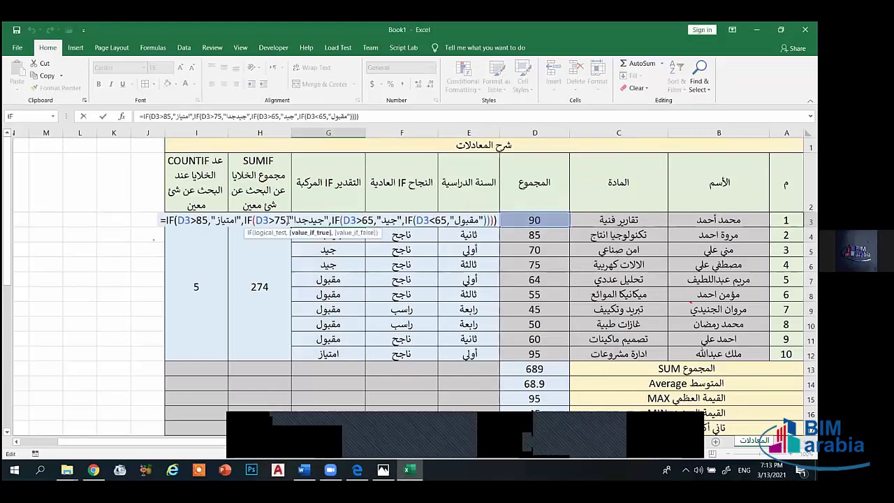
pyautogui.press('Left')
pyautogui.press('Left')
pyautogui.press('Left')
pyautogui.press('Left')
pyautogui.press('Left')
pyautogui.press('Left')
pyautogui.press('Left')
pyautogui.press('Left')
pyautogui.press('Left')
pyautogui.press('Left')
pyautogui.press('Left')
pyautogui.press('Left')
pyautogui.press('Left')
pyautogui.press('Left')
pyautogui.press('Left')
pyautogui.press('Left')
pyautogui.press('Left')
pyautogui.press('Left')
pyautogui.press('Left')
pyautogui.press('Left')
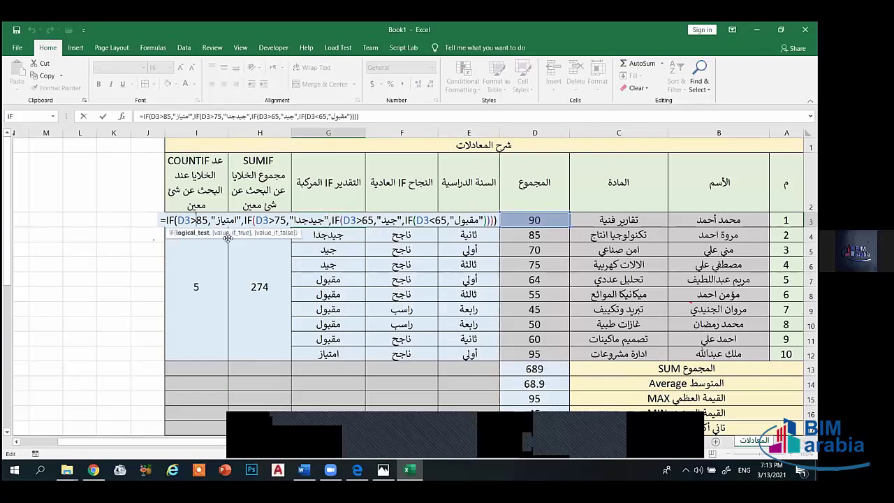
pyautogui.write('=')
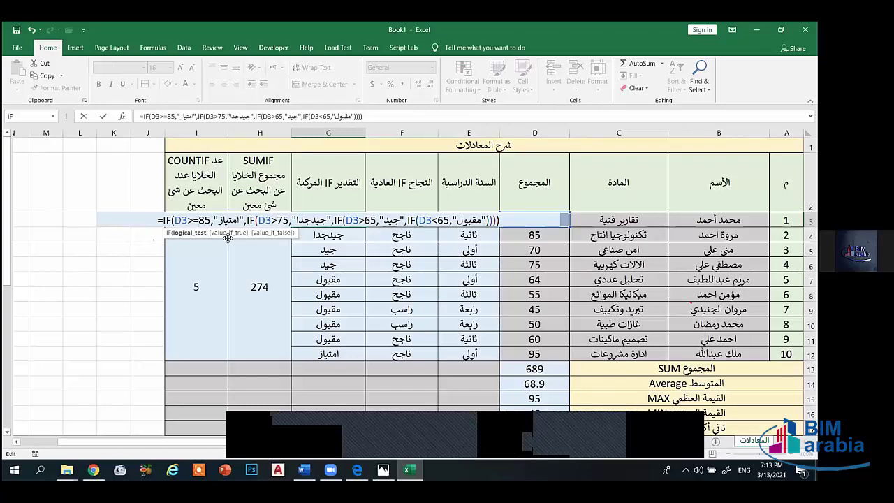
pyautogui.press('Return')
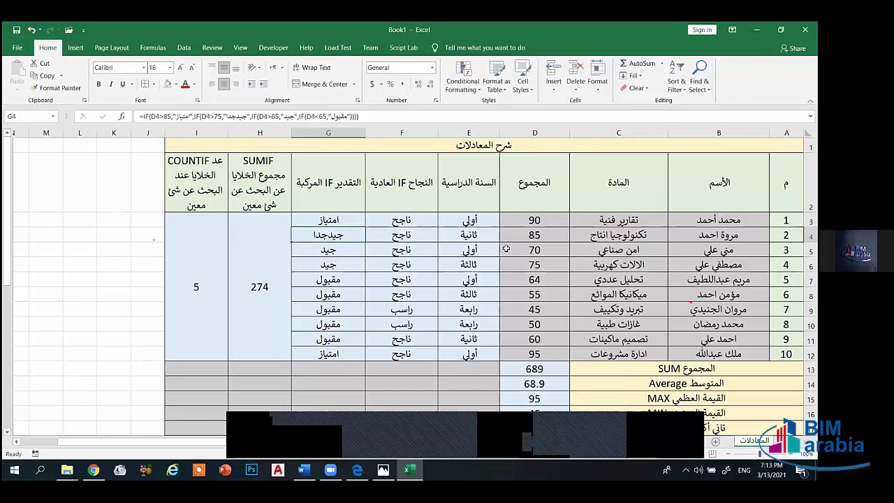
pyautogui.press('Up')
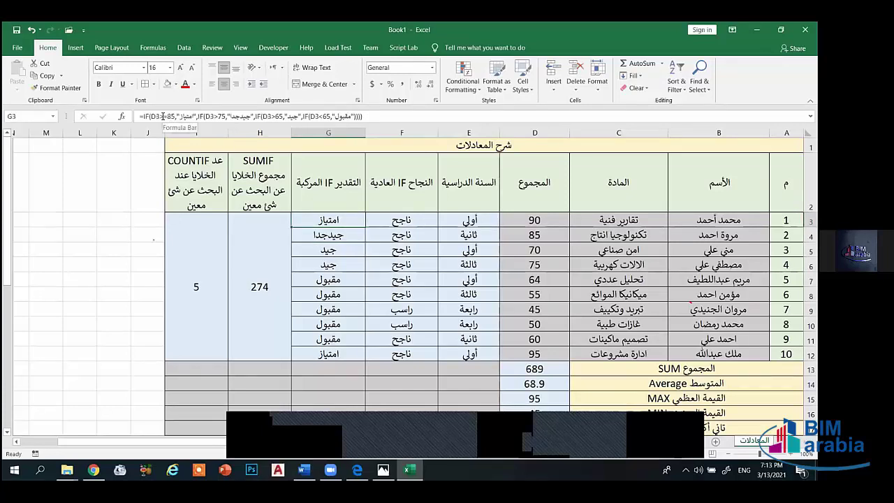
# - Change the operator before 85 in G3's formula to >=, dismissing the Filter Keys prompt
pyautogui.click(166, 117)
pyautogui.press('BackSpace')
pyautogui.press('BackSpace')
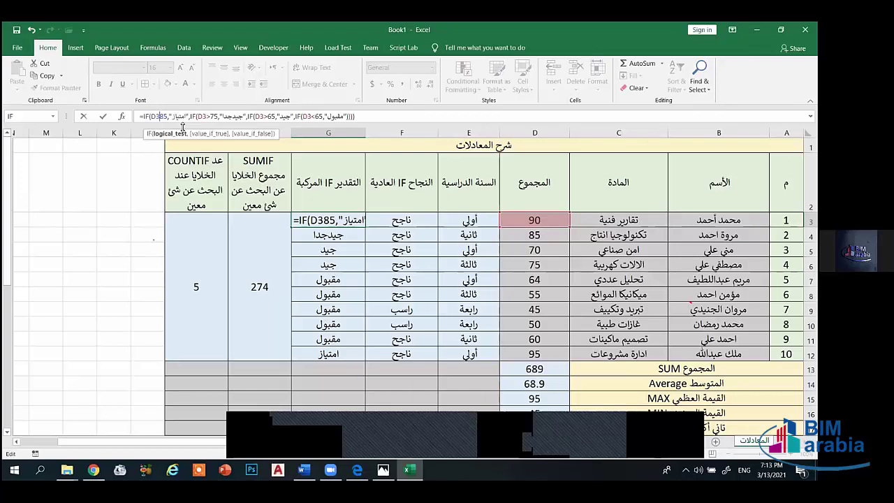
pyautogui.write('>=')
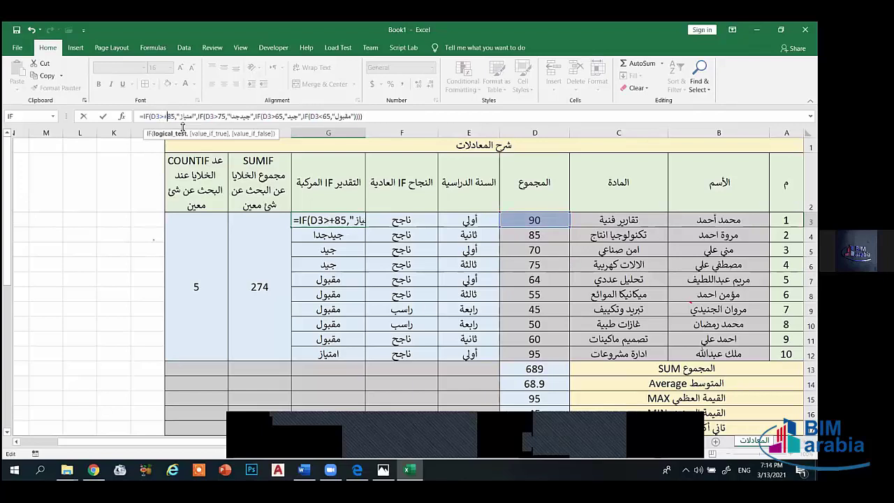
pyautogui.press('BackSpace')
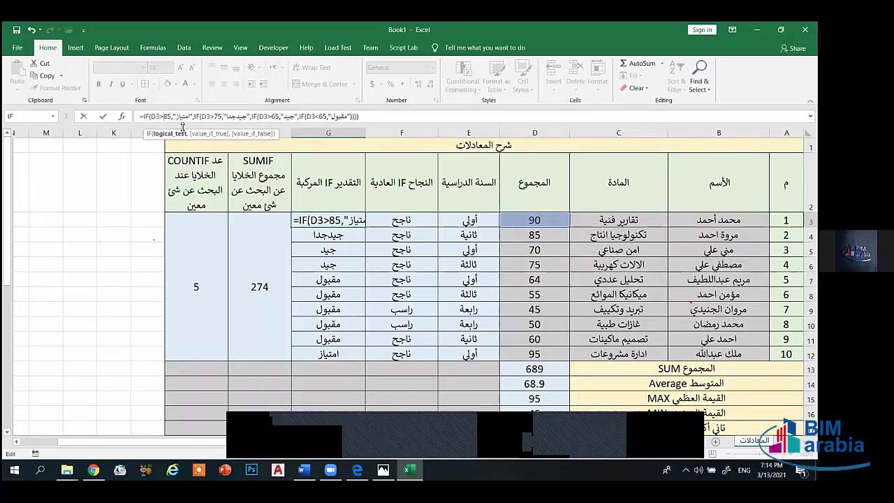
pyautogui.write('=')
pyautogui.press('BackSpace')
pyautogui.press('BackSpace')
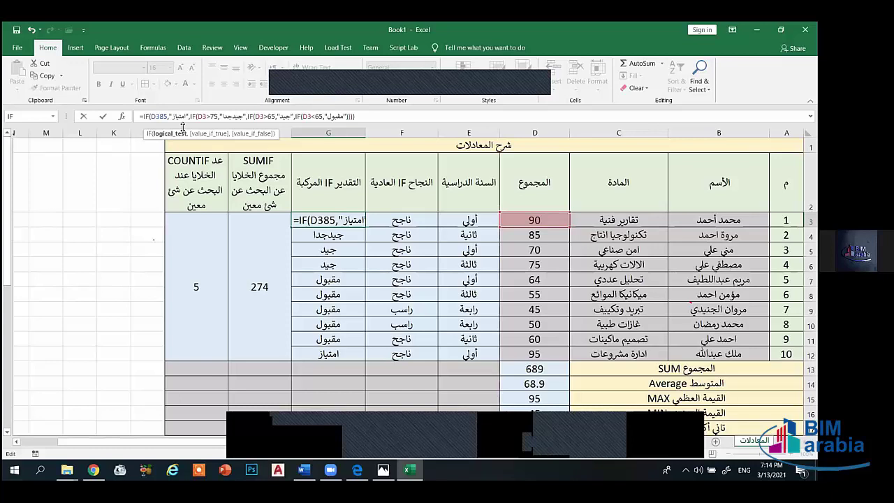
pyautogui.press('shift')
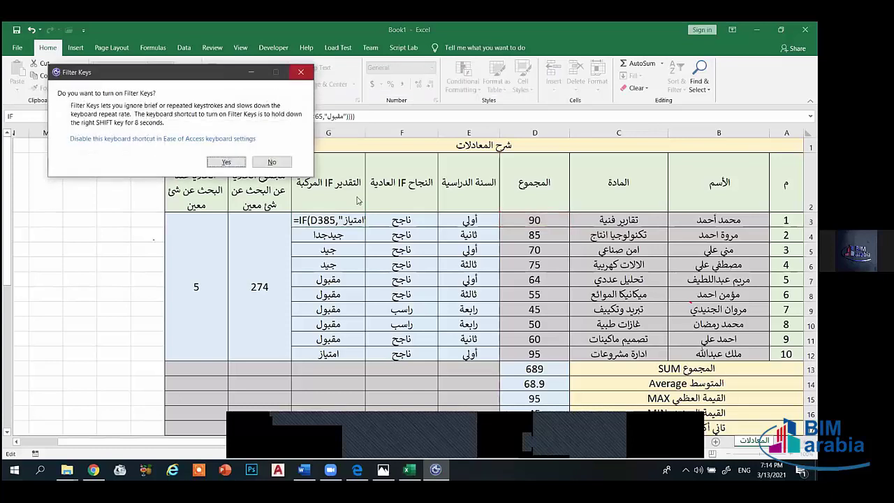
pyautogui.click(298, 72)
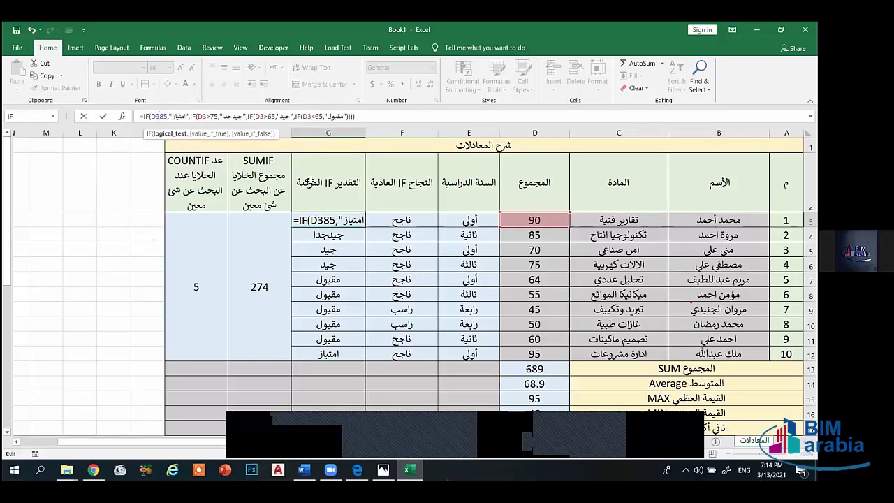
pyautogui.write('>')
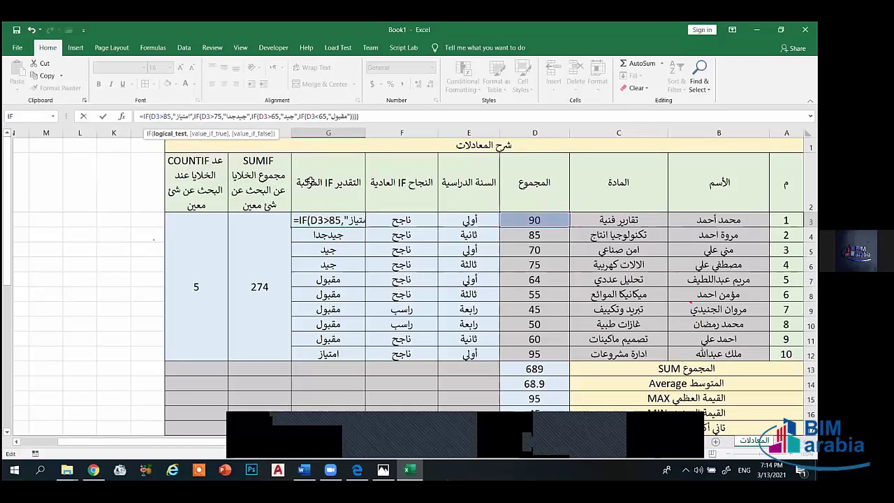
pyautogui.write('=')
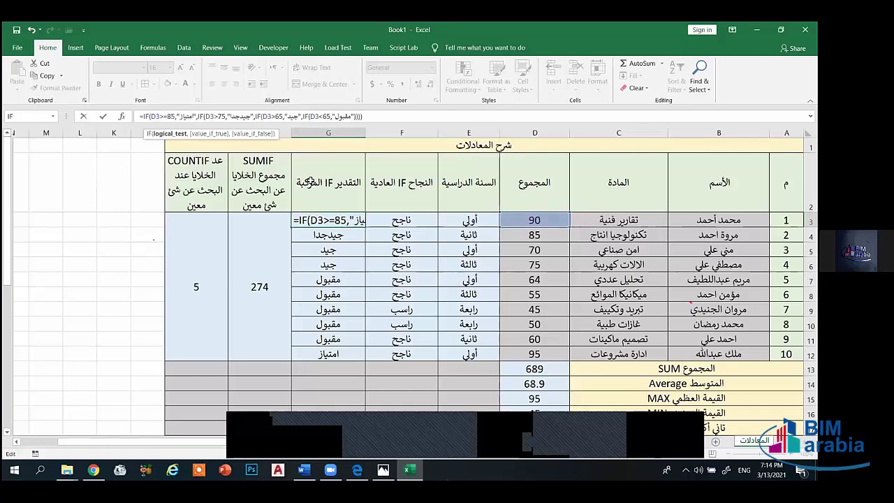
pyautogui.press('Return')
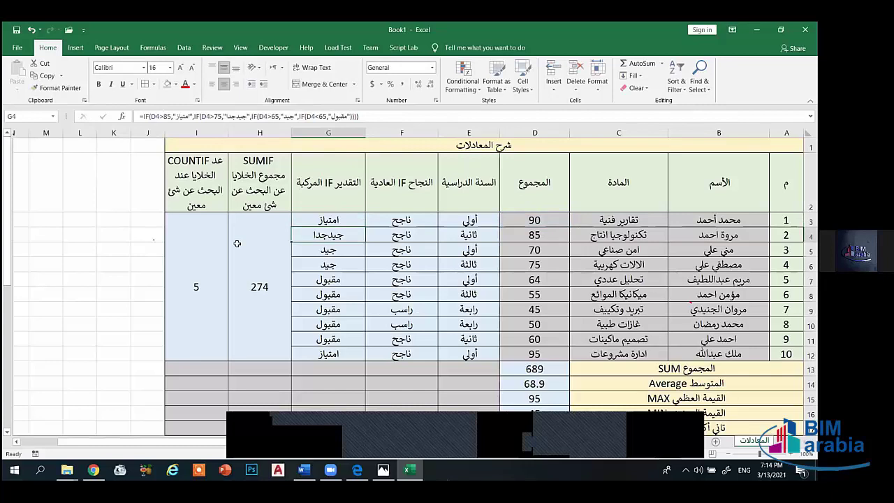
# - Reselect G3 and retype the comparison before 85 as >=
pyautogui.click(334, 223)
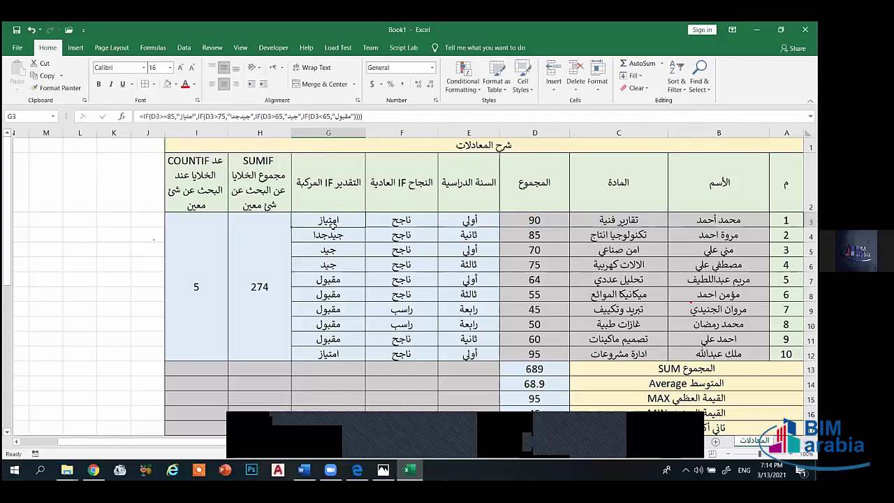
pyautogui.click(168, 117)
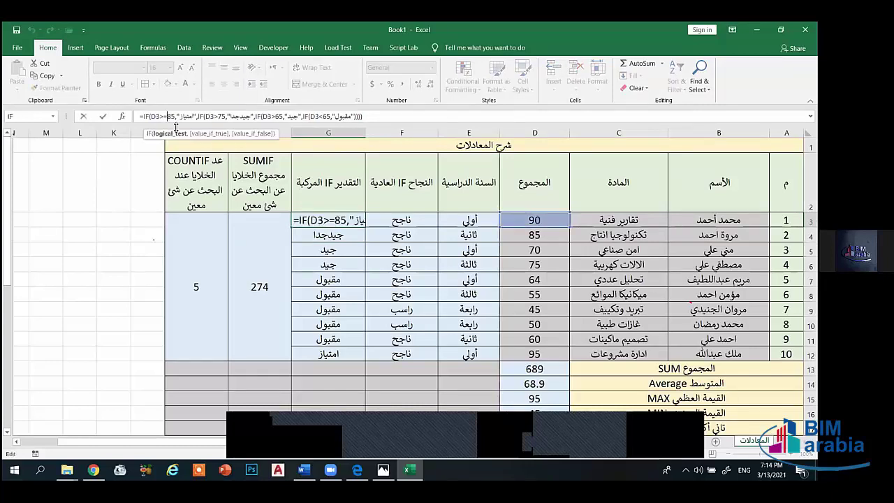
pyautogui.press('BackSpace')
pyautogui.press('BackSpace')
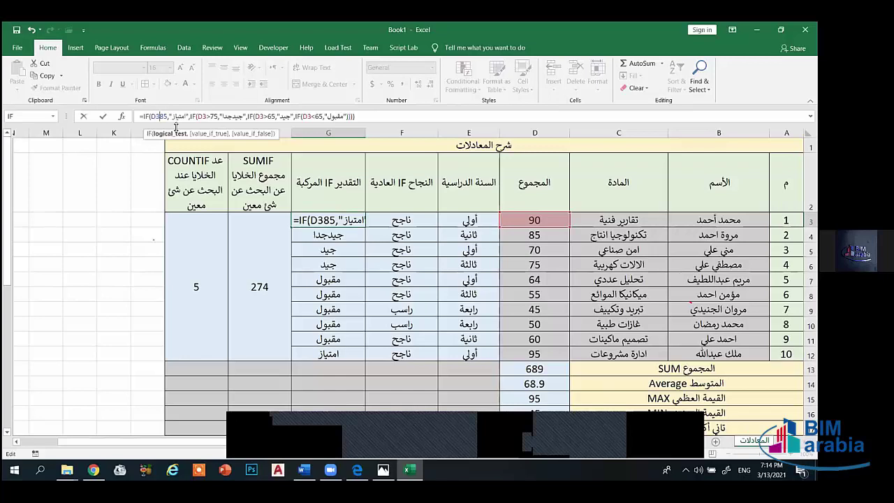
pyautogui.write('>=')
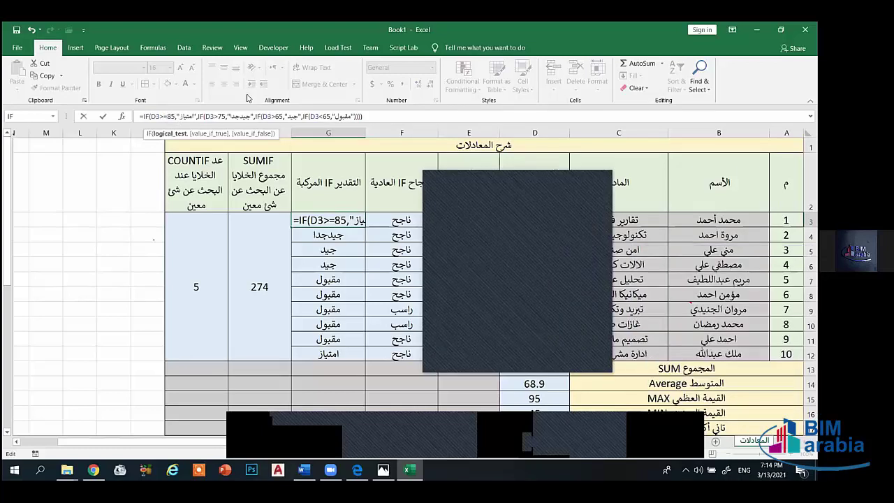
# - Change G3's comparison before 85 to <> and commit the formula
pyautogui.click(164, 117)
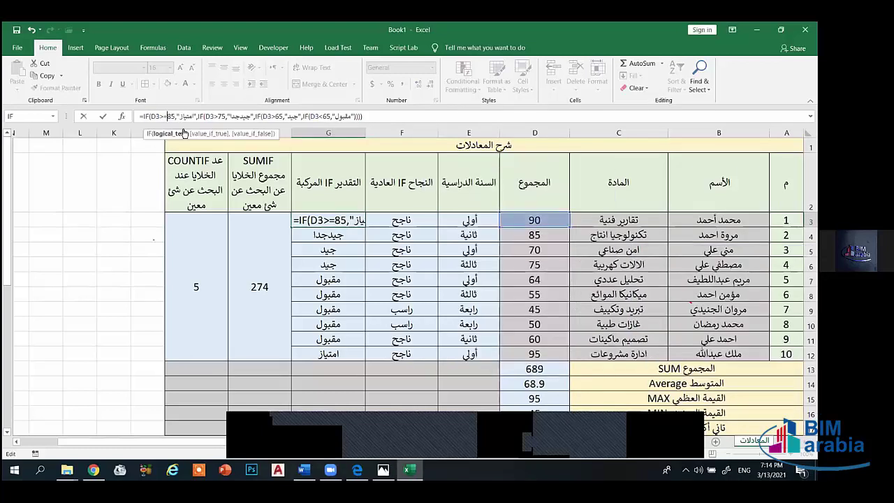
pyautogui.press('BackSpace')
pyautogui.press('BackSpace')
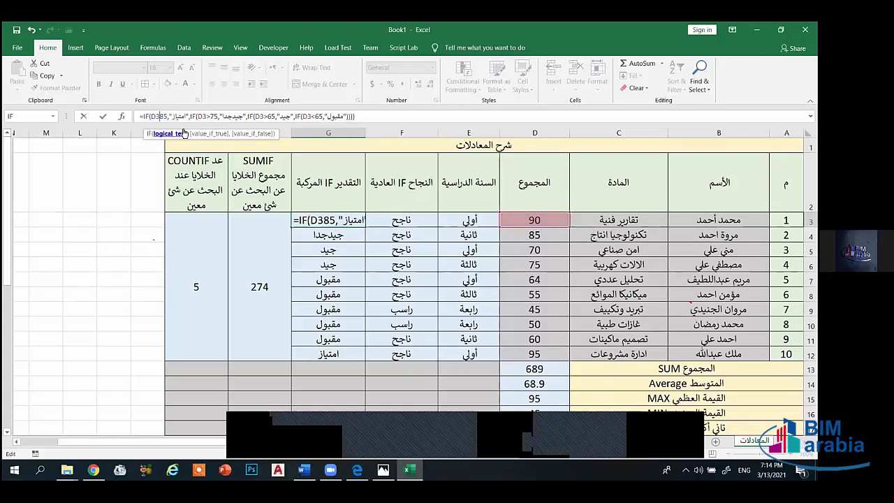
pyautogui.write('<>')
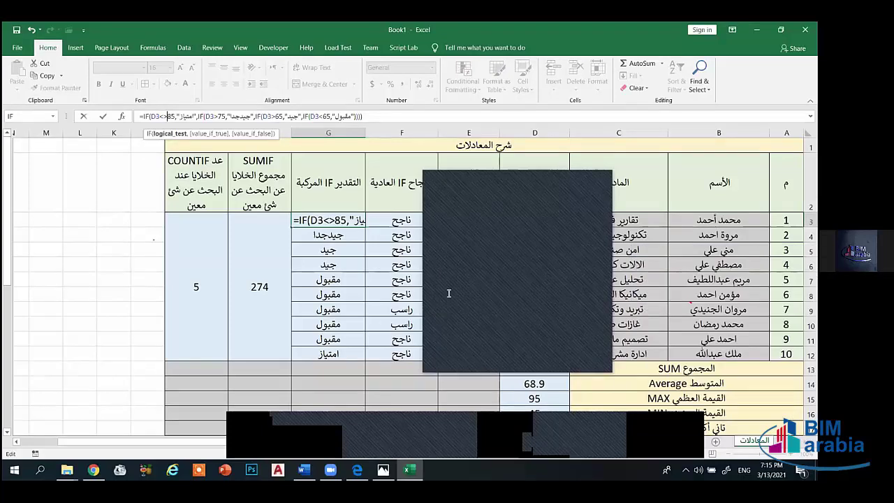
pyautogui.click(591, 186)
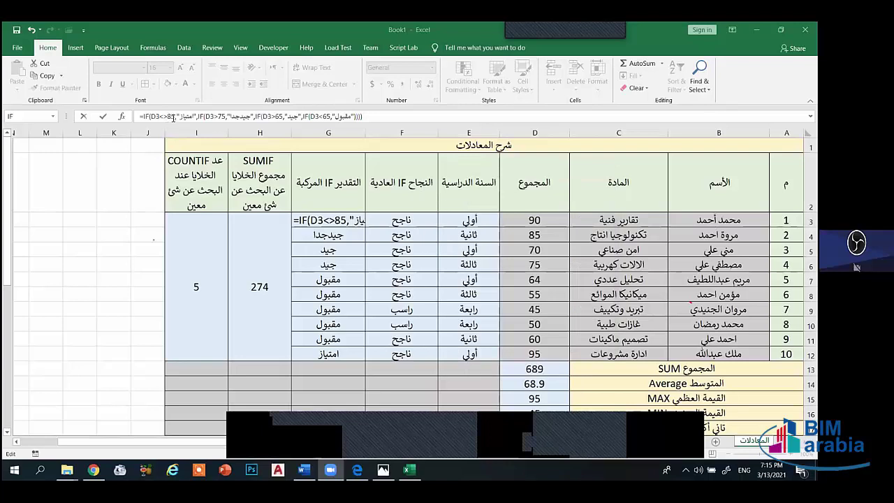
pyautogui.press('BackSpace')
pyautogui.press('Return')
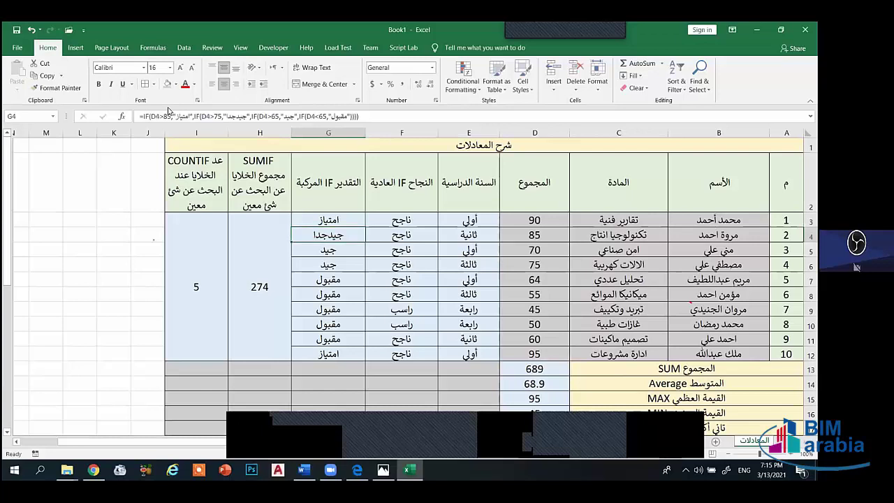
# - Remove the stray G8 reference from G4's formula so it shows جيدجدا
pyautogui.click(170, 115)
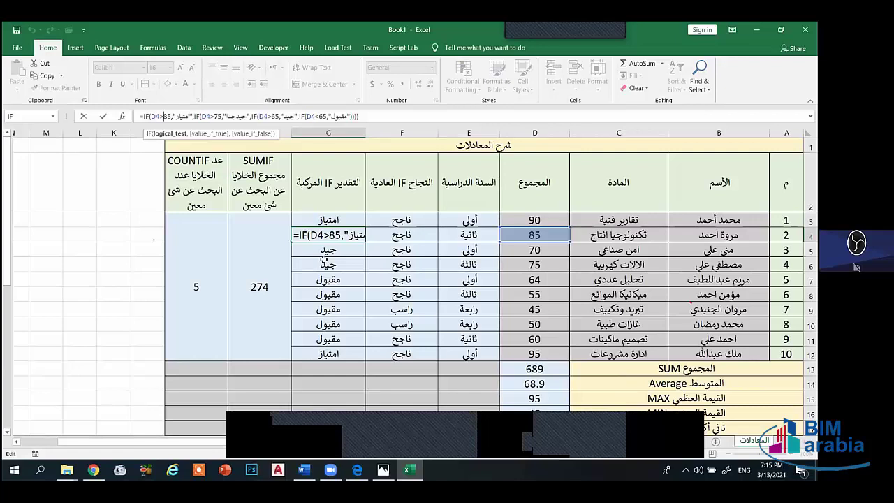
pyautogui.click(327, 251)
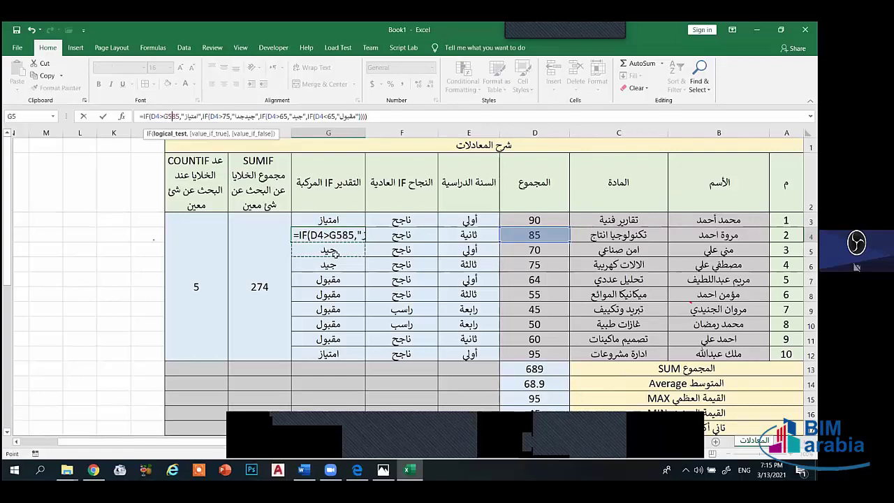
pyautogui.click(316, 294)
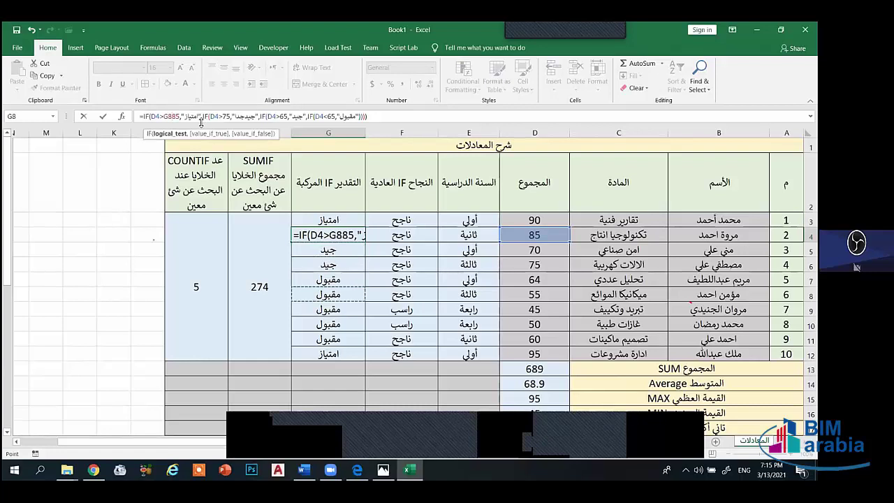
pyautogui.press('BackSpace')
pyautogui.press('BackSpace')
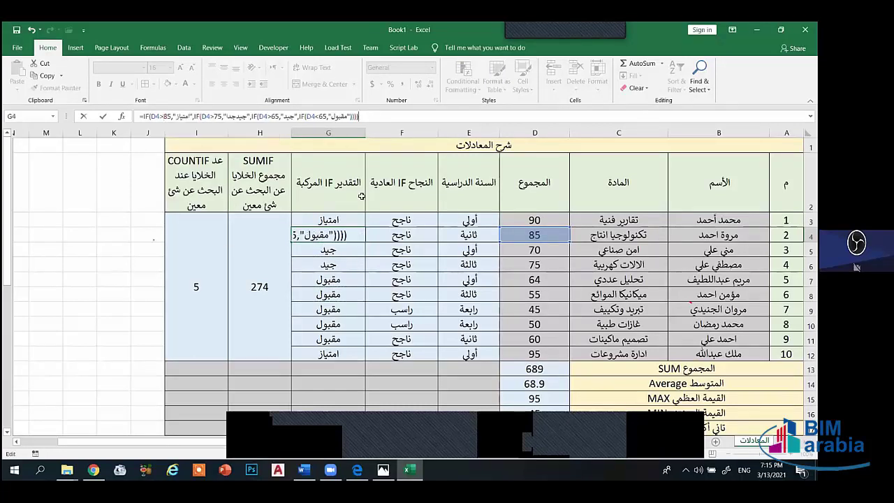
pyautogui.press('Return')
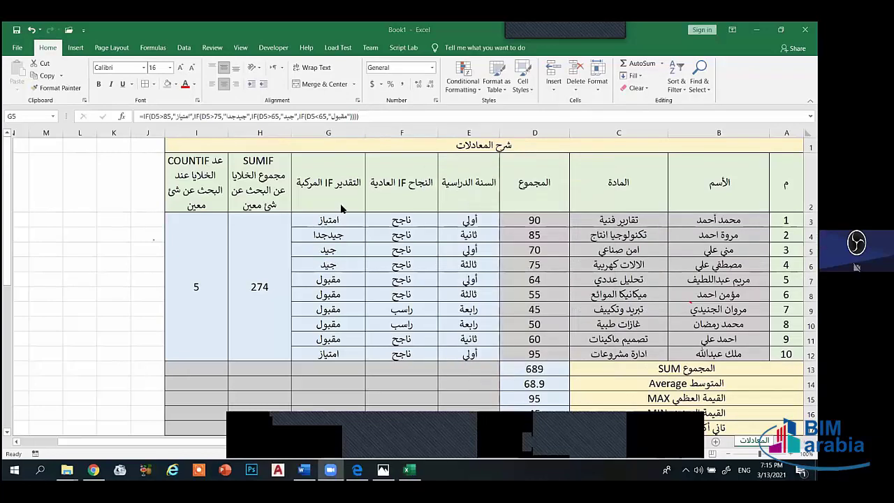
pyautogui.click(315, 220)
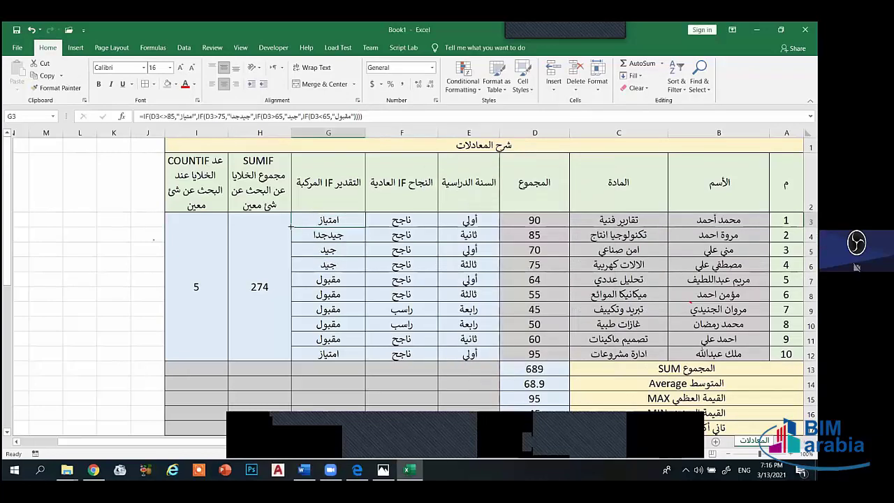
pyautogui.moveTo(290, 227); pyautogui.dragTo(292, 361)
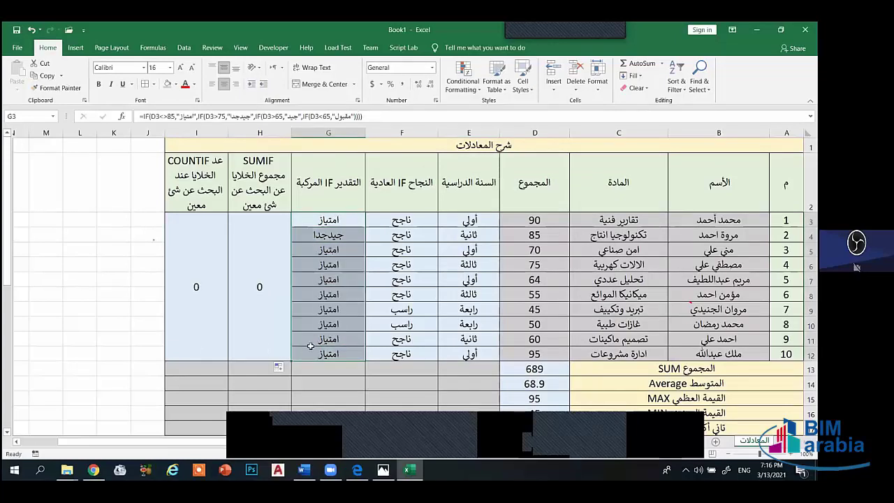
pyautogui.click(355, 283)
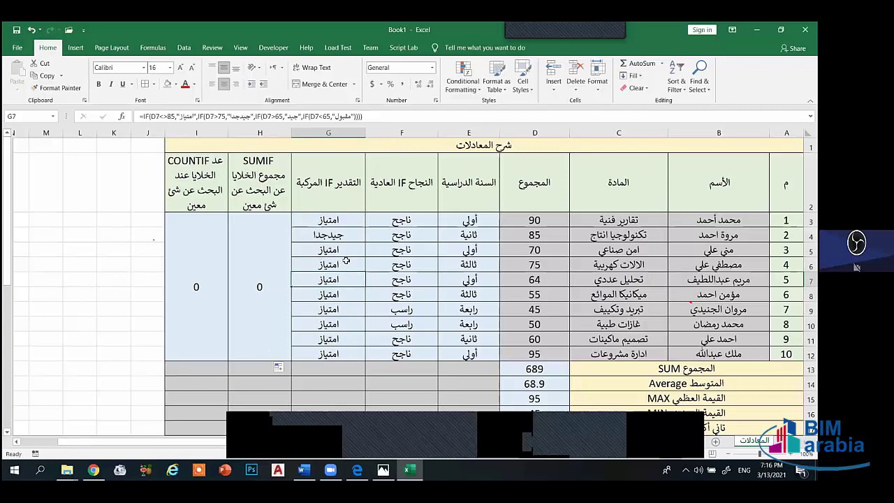
pyautogui.click(304, 229)
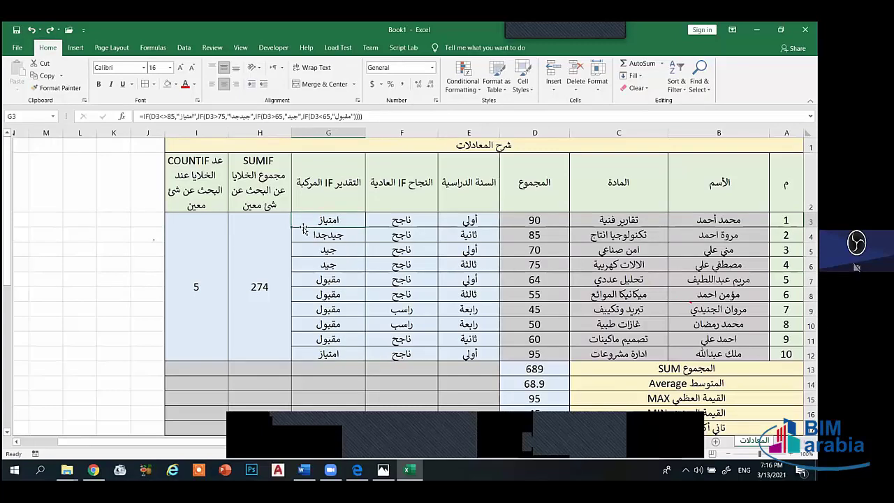
pyautogui.moveTo(292, 227); pyautogui.dragTo(305, 347)
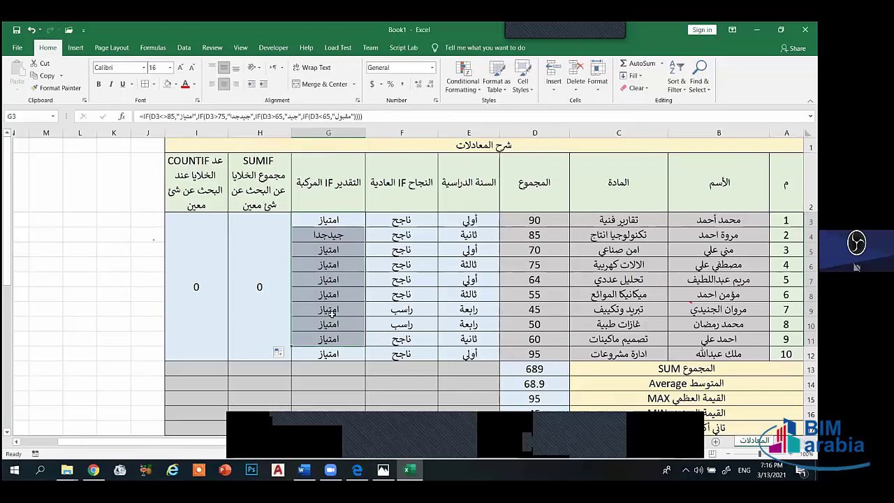
pyautogui.click(335, 310)
pyautogui.click(327, 223)
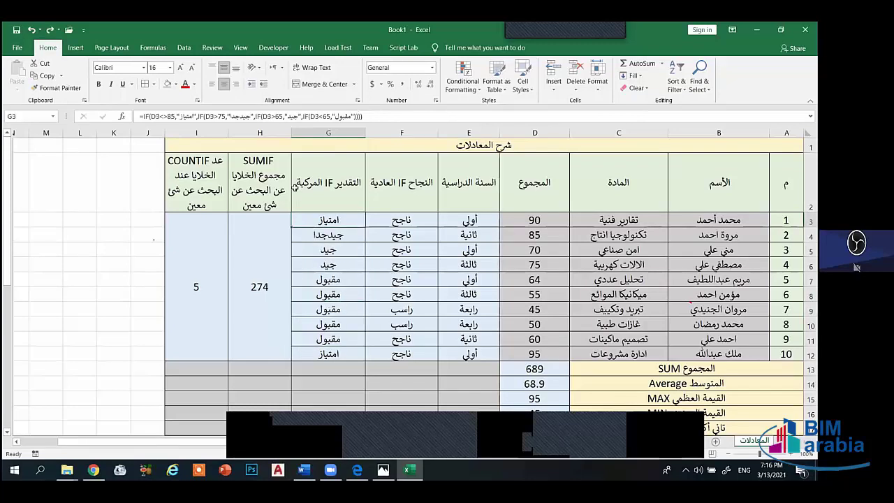
# - Change G3's first test to D3>=85 and fill the formula down to G12
pyautogui.click(165, 117)
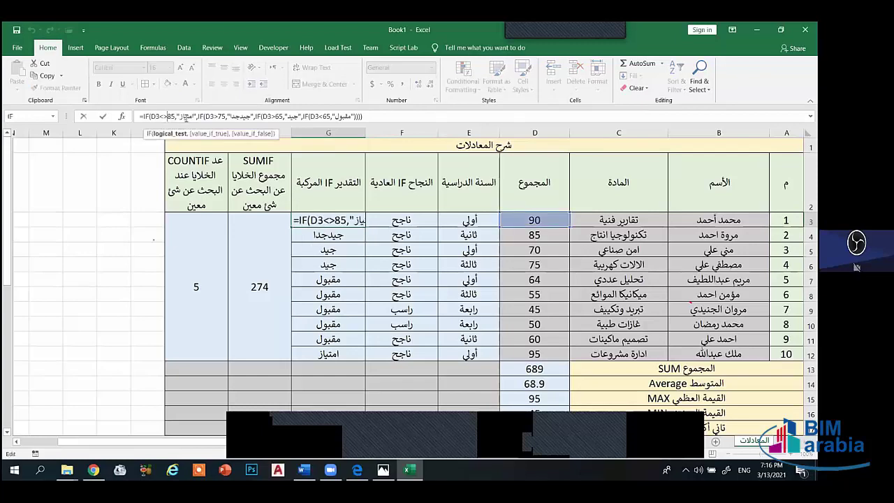
pyautogui.press('BackSpace')
pyautogui.press('BackSpace')
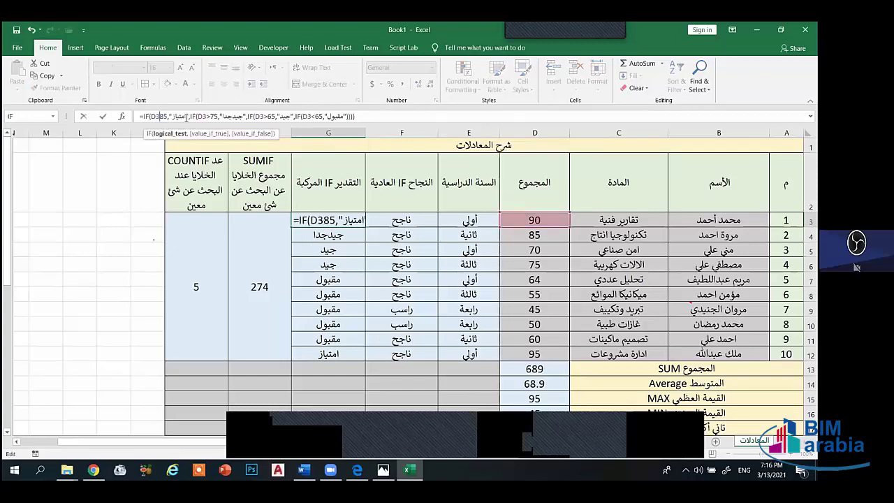
pyautogui.write('>=')
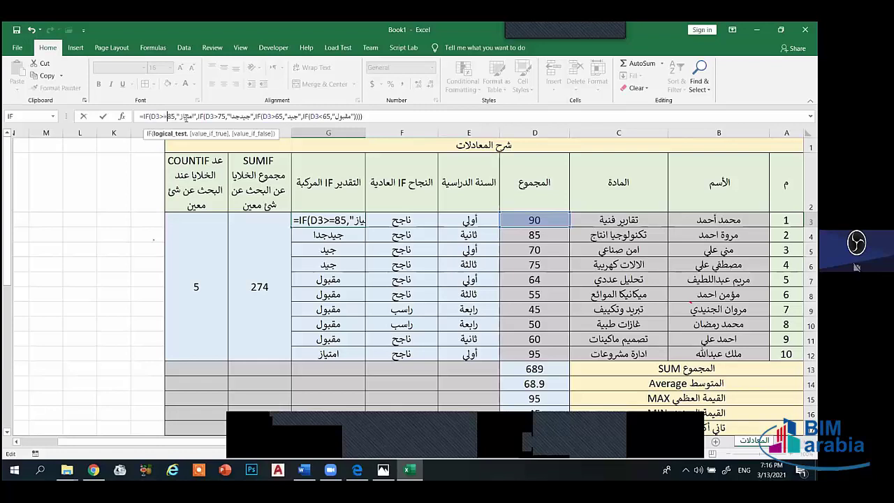
pyautogui.press('Return')
pyautogui.click(296, 224)
pyautogui.moveTo(292, 228); pyautogui.dragTo(299, 356)
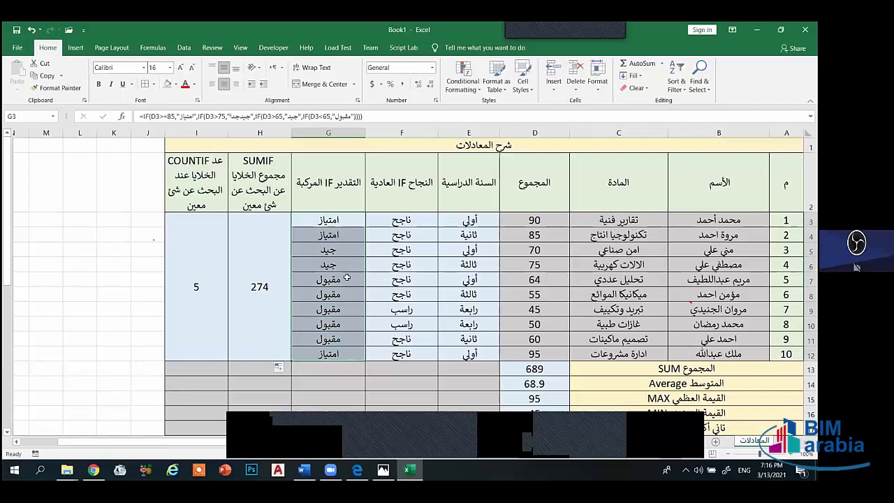
pyautogui.click(353, 239)
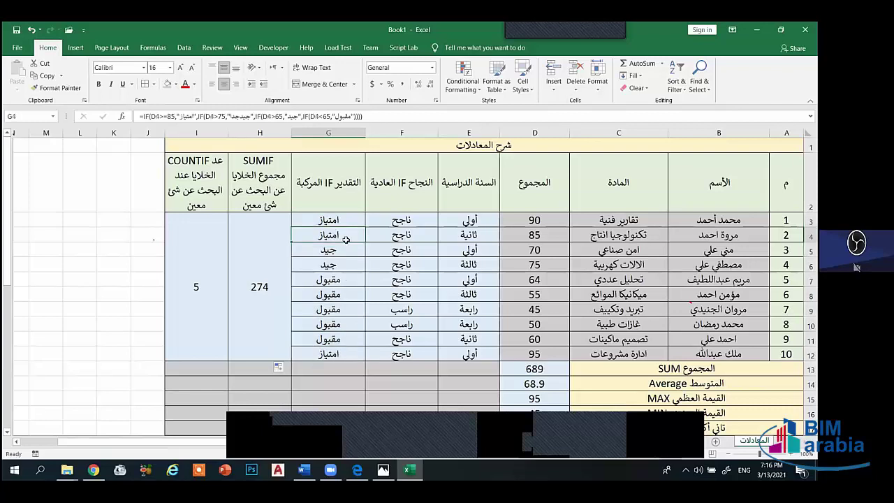
# - Recommit G4's formula with D4>=85, then refill G3's formula down to G12
pyautogui.click(167, 118)
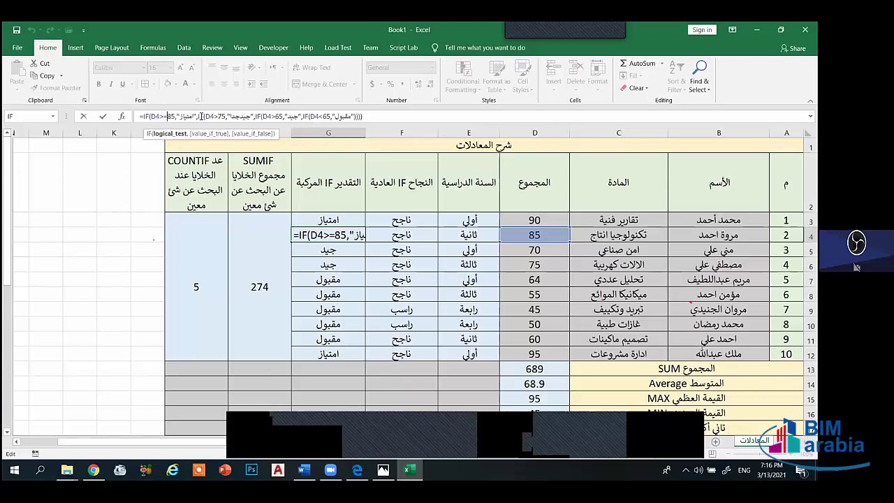
pyautogui.click(200, 116)
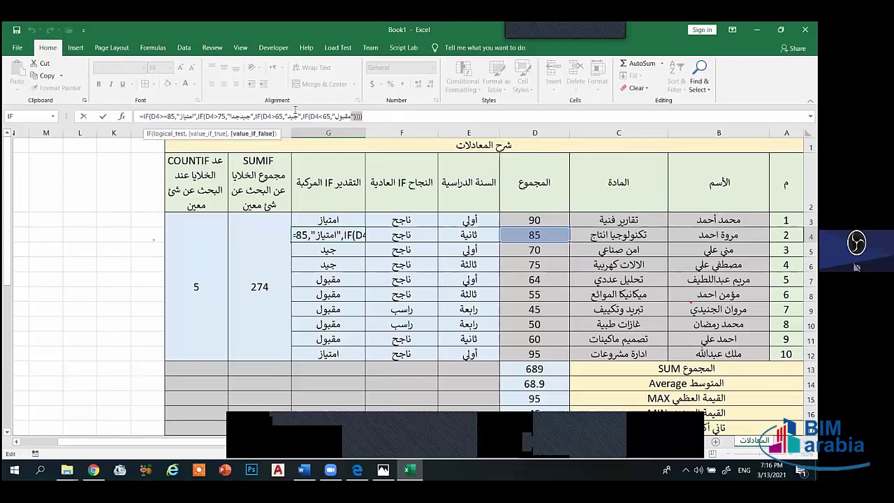
pyautogui.moveTo(362, 117); pyautogui.dragTo(139, 117)
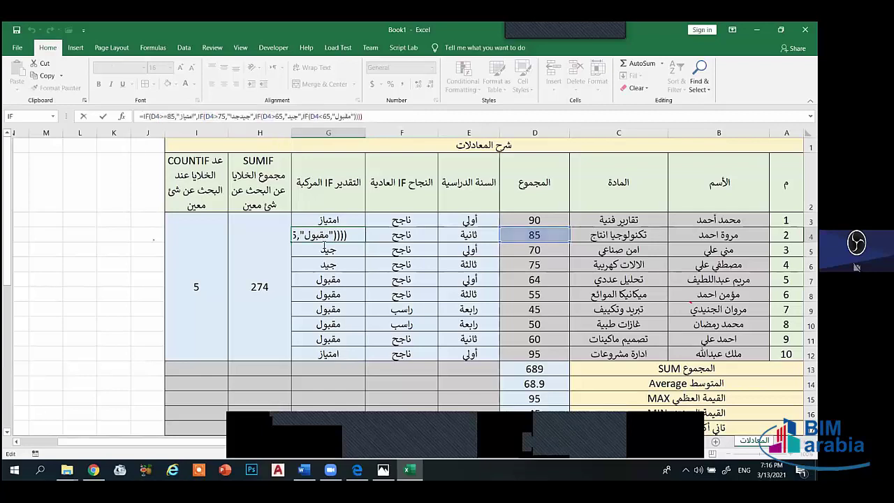
pyautogui.click(161, 117)
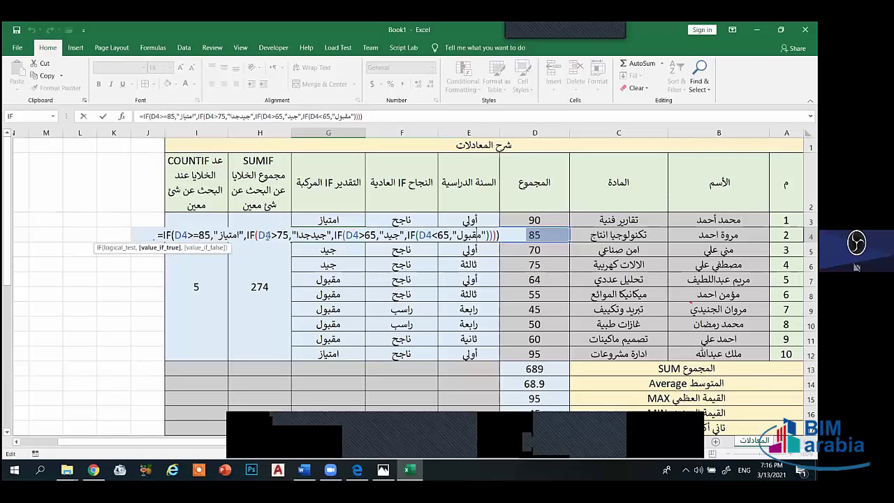
pyautogui.press('Return')
pyautogui.click(343, 220)
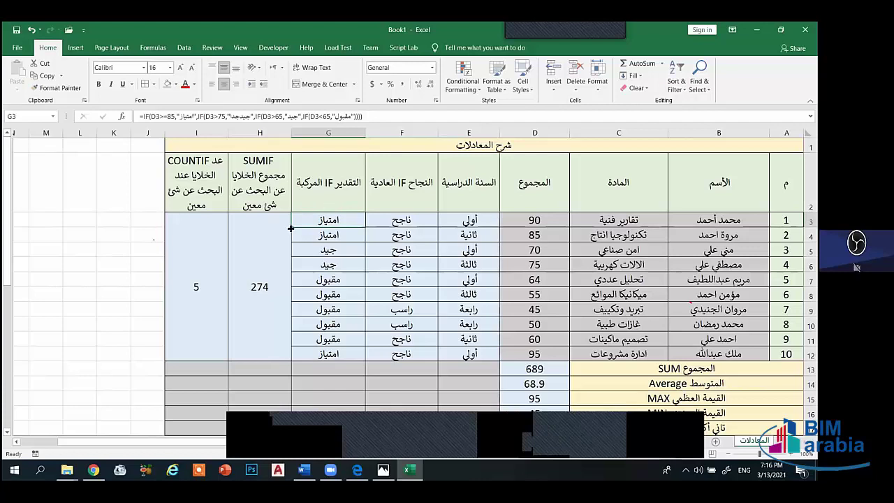
pyautogui.moveTo(291, 228); pyautogui.dragTo(300, 355)
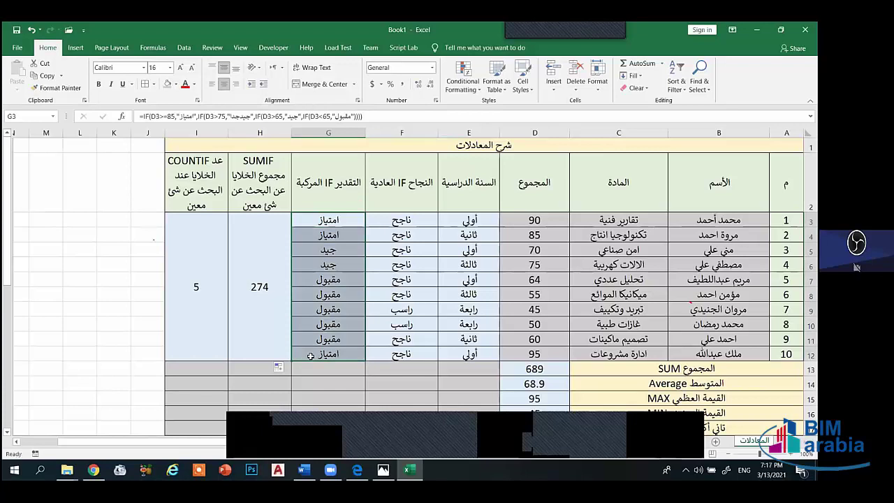
pyautogui.click(334, 235)
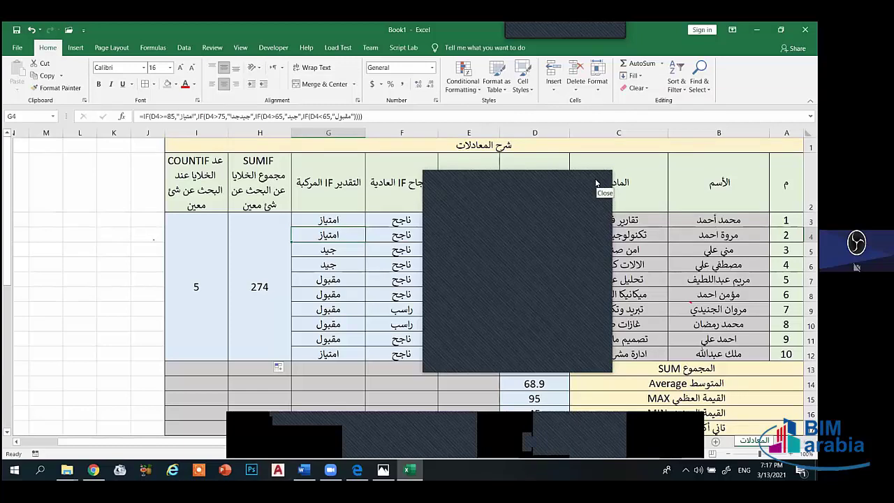
pyautogui.click(596, 183)
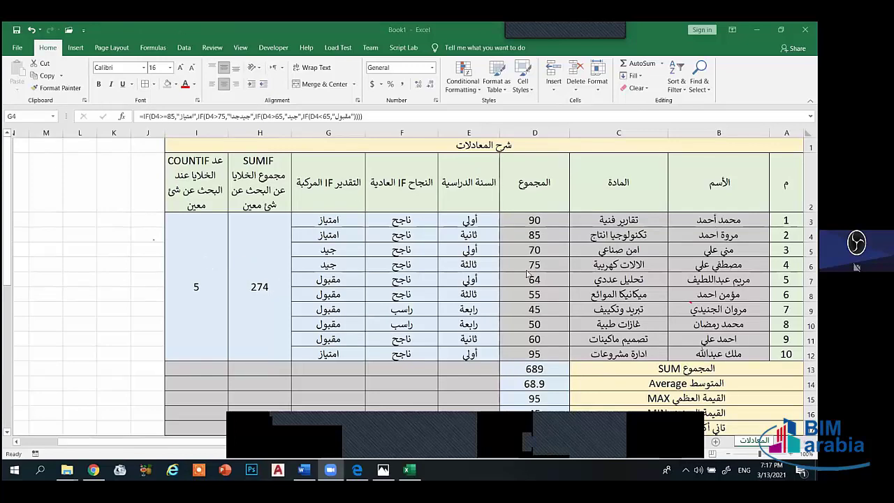
# - Undo the last grade-column change, emptying G12, and select the grades in G3:G11
pyautogui.scroll(-4, 566, 259)
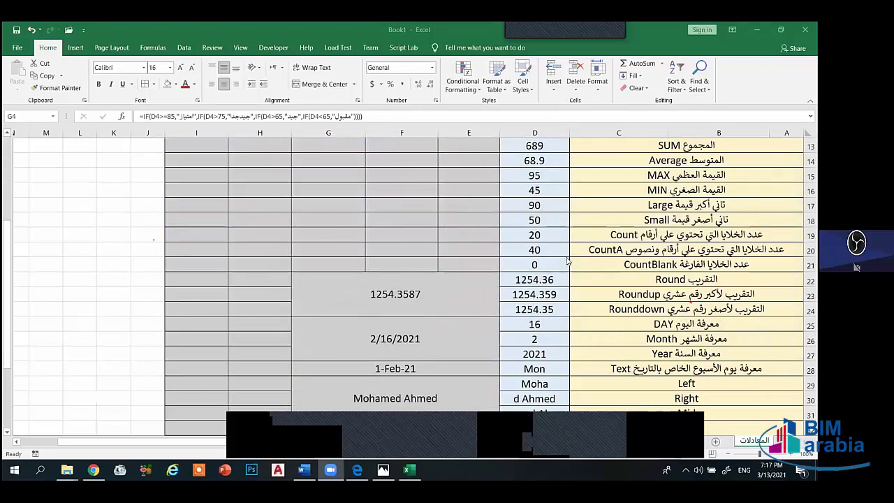
pyautogui.scroll(-3, 565, 255)
pyautogui.scroll(1, 563, 252)
pyautogui.scroll(6, 563, 252)
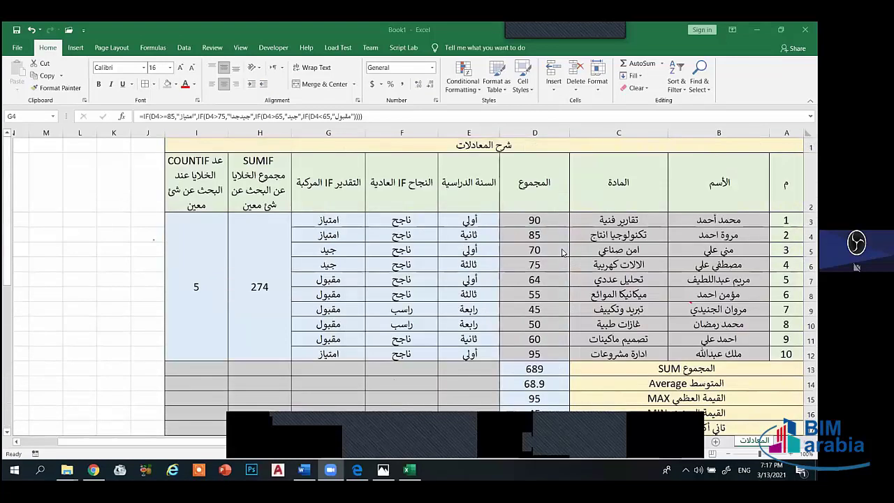
pyautogui.scroll(-4, 563, 253)
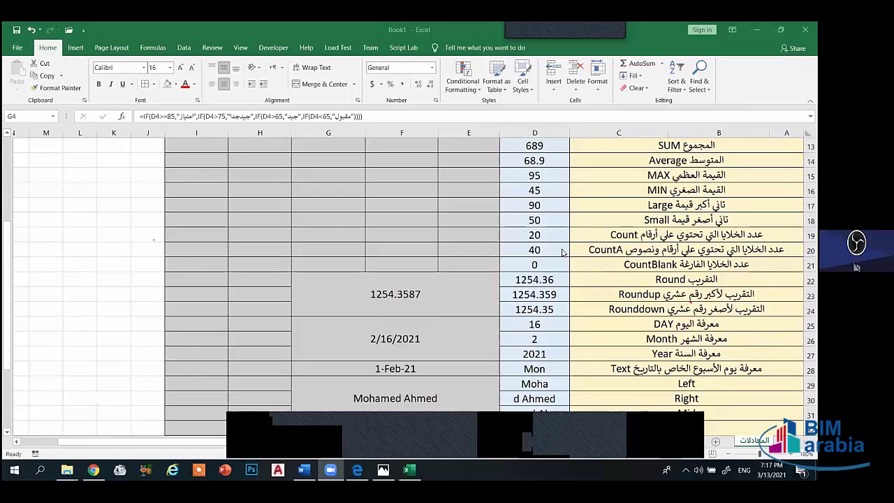
pyautogui.scroll(-3, 563, 252)
pyautogui.scroll(3, 562, 278)
pyautogui.scroll(4, 635, 411)
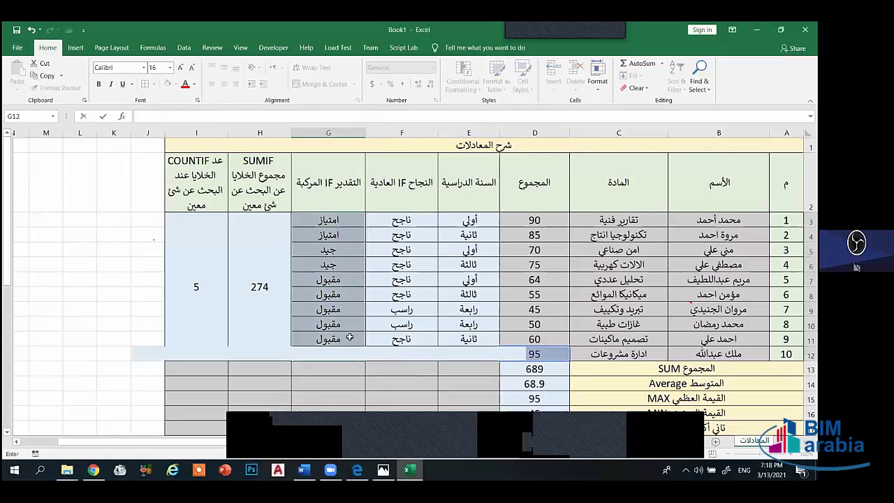
pyautogui.hotkey('ctrl', 'z')
pyautogui.moveTo(339, 338); pyautogui.dragTo(336, 221)
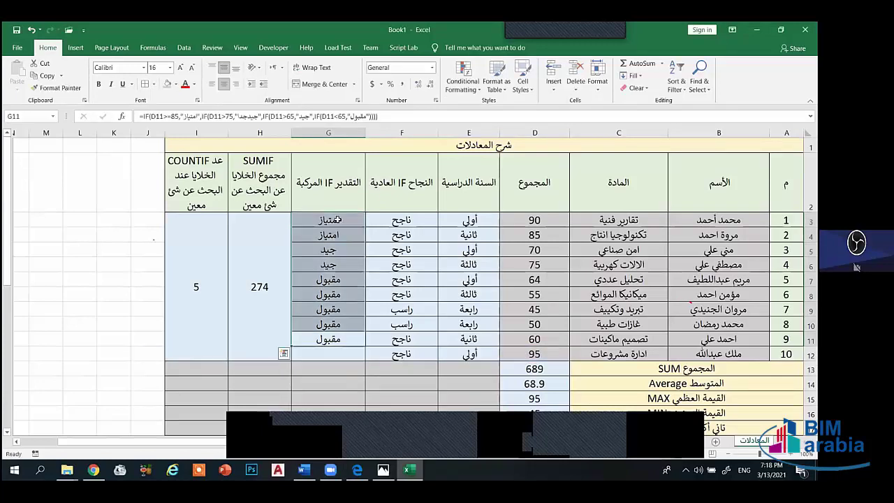
# - Delete the grades in G3:G11, dropping SUMIF and COUNTIF to 0, and type = in G3
pyautogui.press('Delete')
pyautogui.click(329, 219)
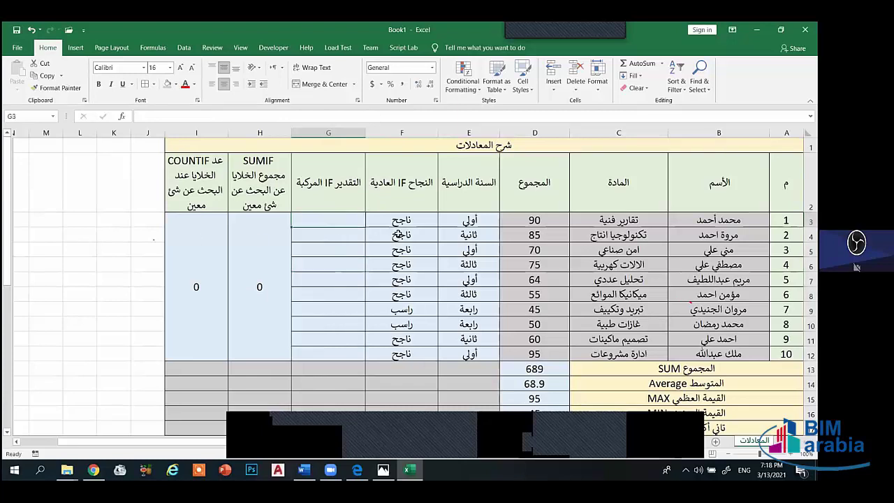
pyautogui.write('=')
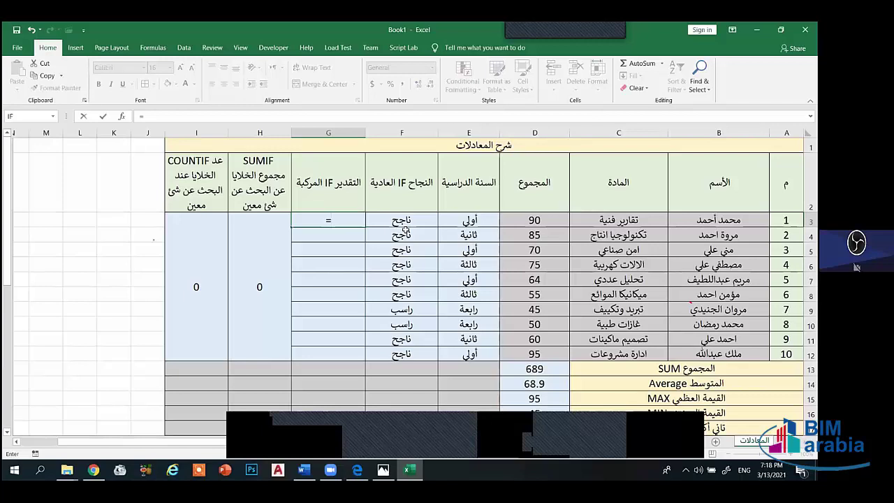
# - Enter =if(D3>85,"ناجح",if( in G3, typing ناجح with the Arabic keyboard
pyautogui.write('if')
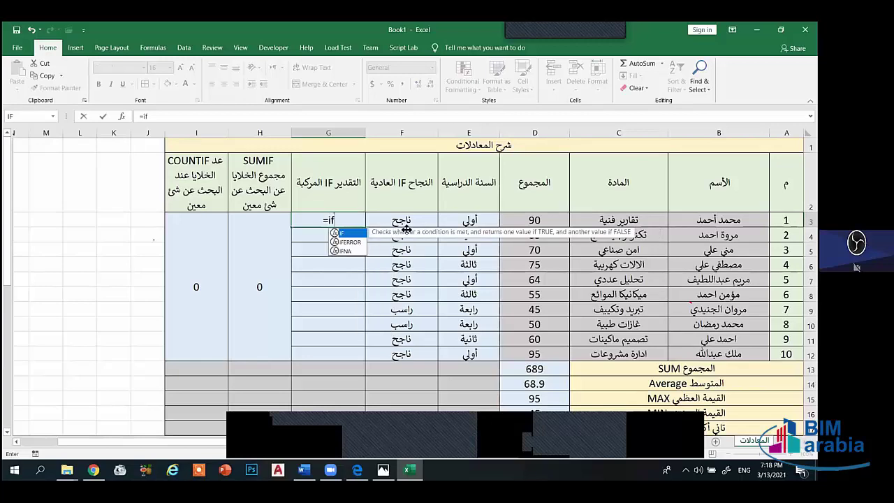
pyautogui.write('(')
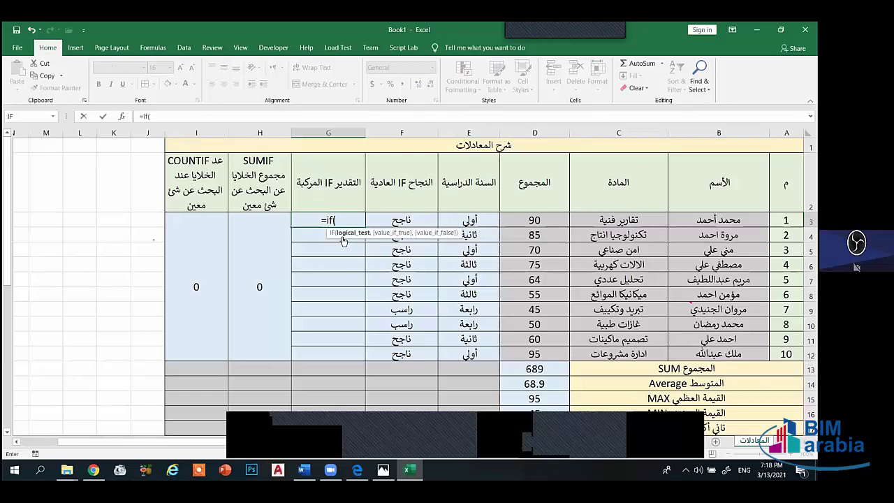
pyautogui.click(534, 220)
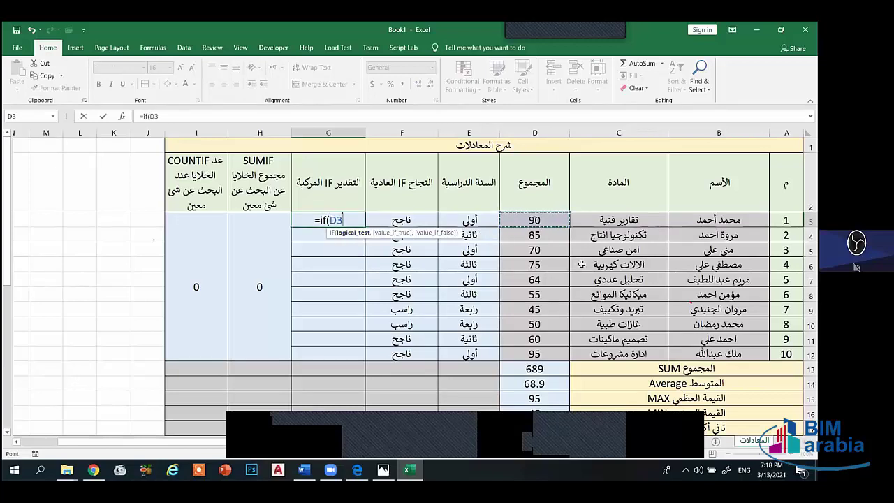
pyautogui.write('>')
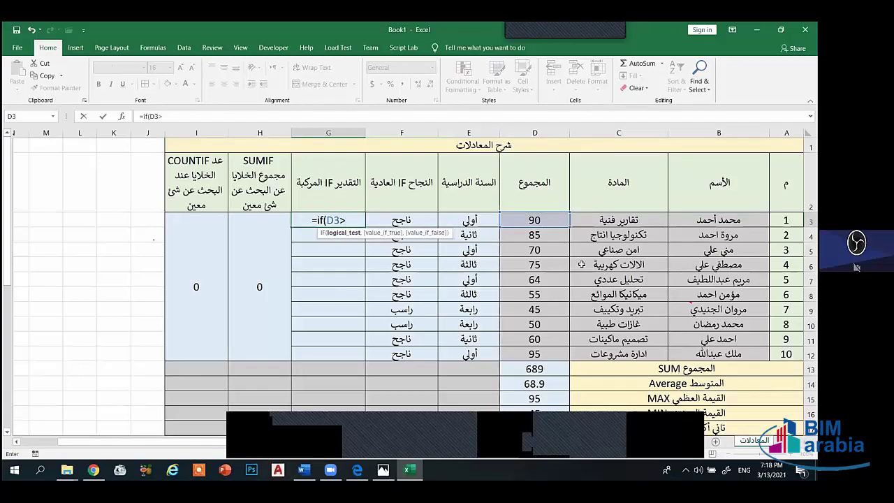
pyautogui.write('85')
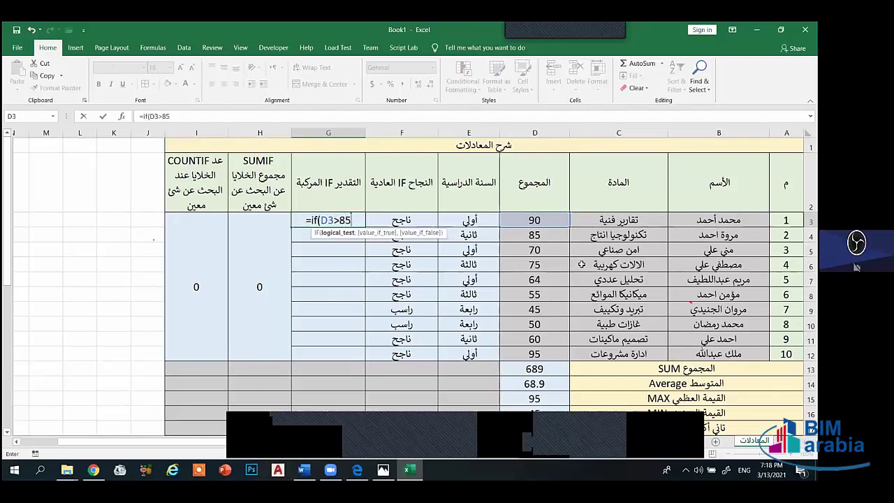
pyautogui.write(',"')
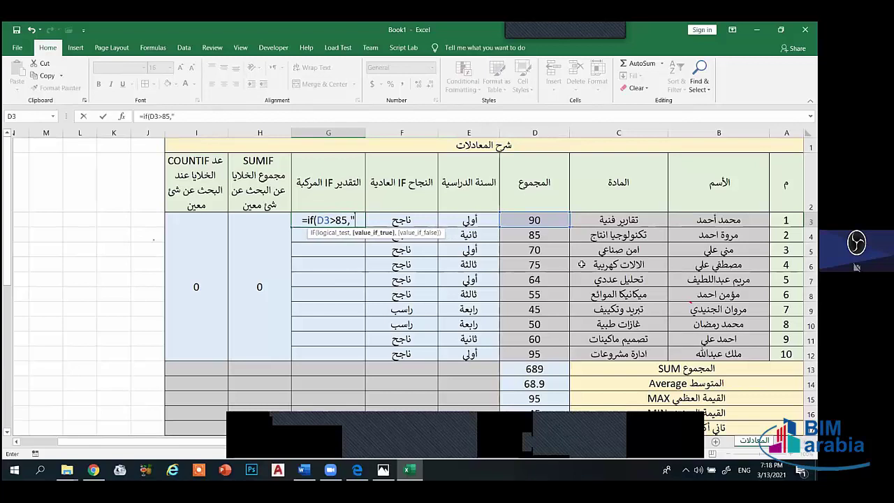
pyautogui.hotkey('alt', 'shift')
pyautogui.write('ناجح')
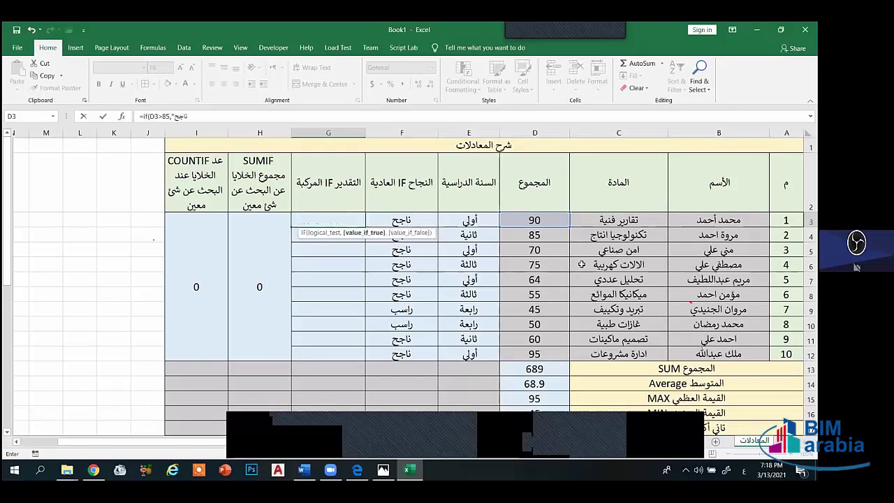
pyautogui.write('"')
pyautogui.hotkey('alt', 'shift')
pyautogui.write(',')
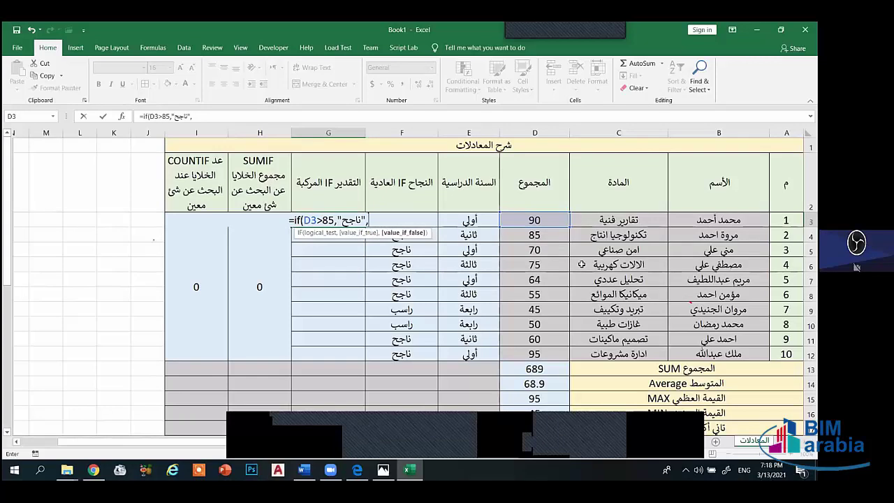
pyautogui.write('if')
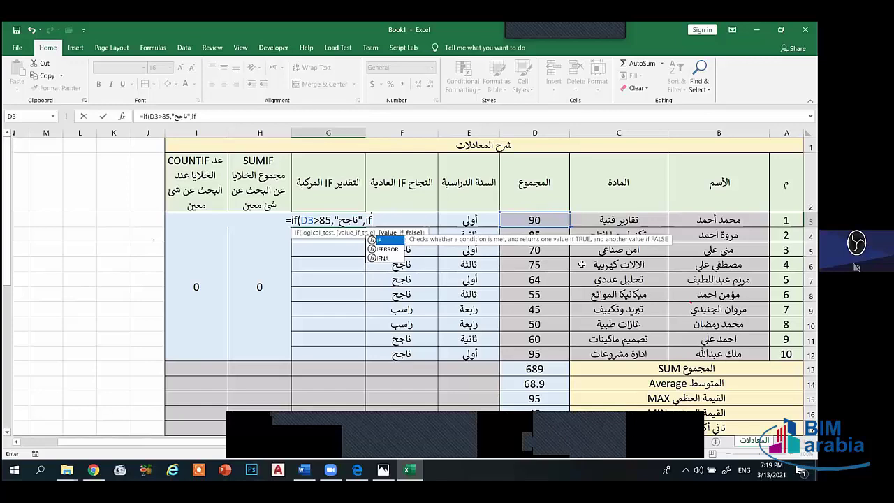
pyautogui.write('(')
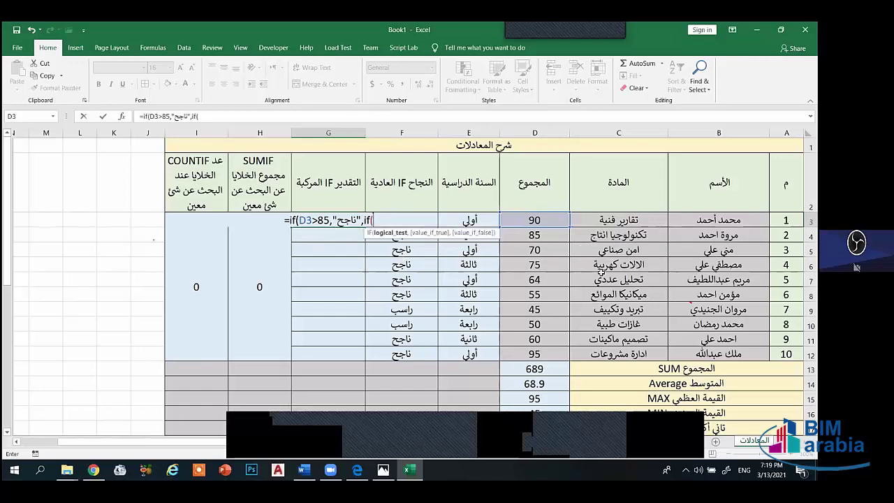
# - Replace ناجح with امتياز and add the second test D3>75 returning جيدجدا
pyautogui.click(551, 220)
pyautogui.write('>75')
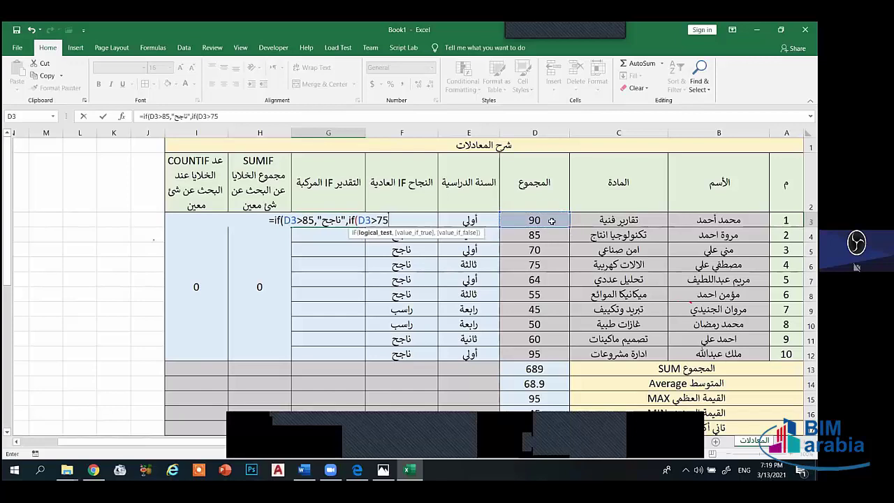
pyautogui.write(',')
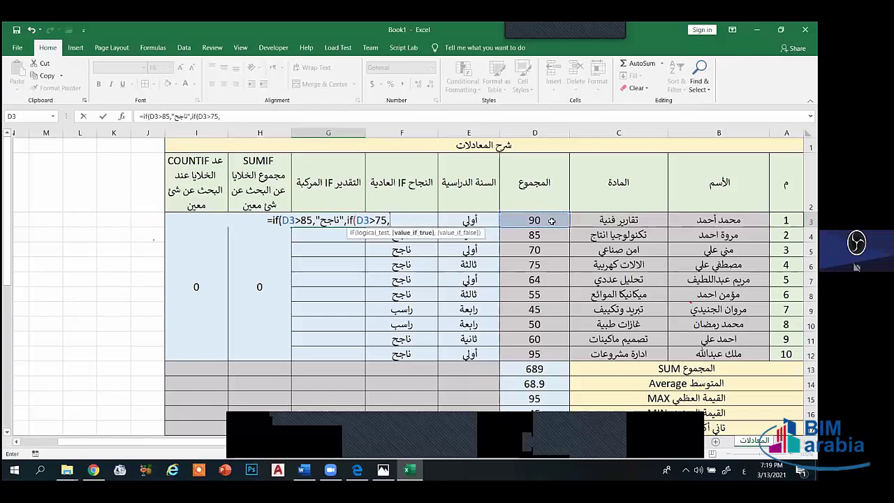
pyautogui.write('"')
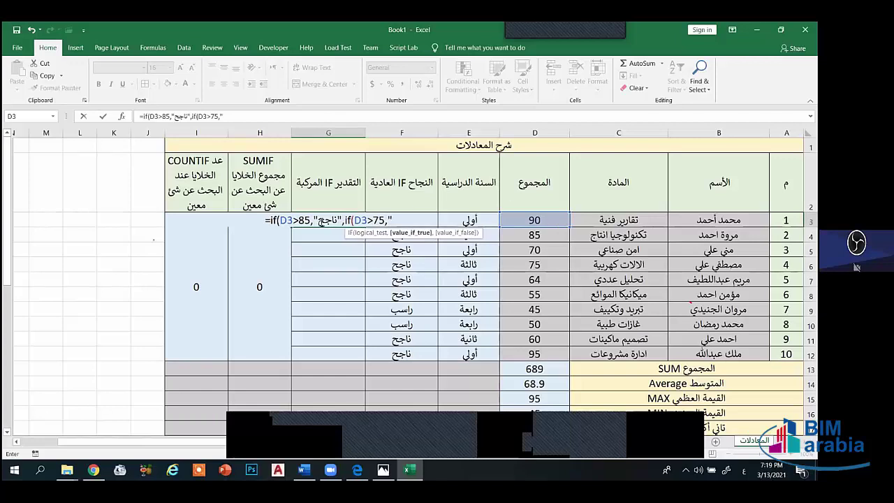
pyautogui.click(320, 222)
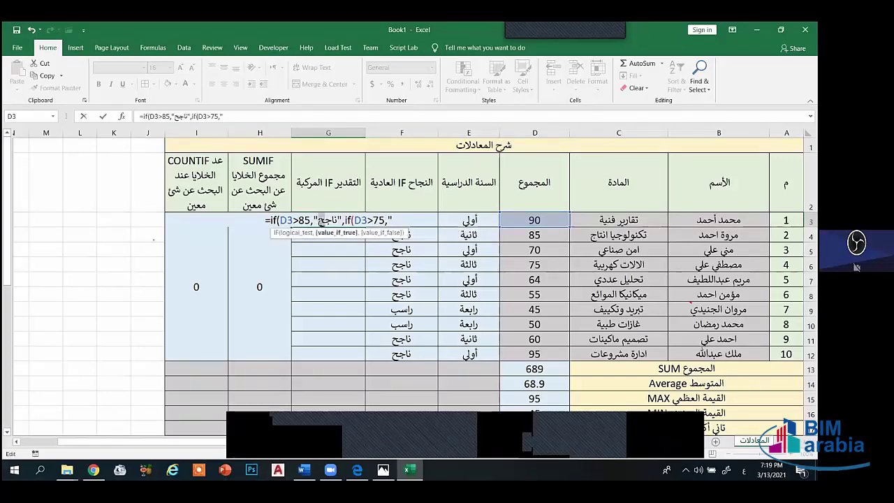
pyautogui.moveTo(320, 222); pyautogui.dragTo(334, 220)
pyautogui.write('امت')
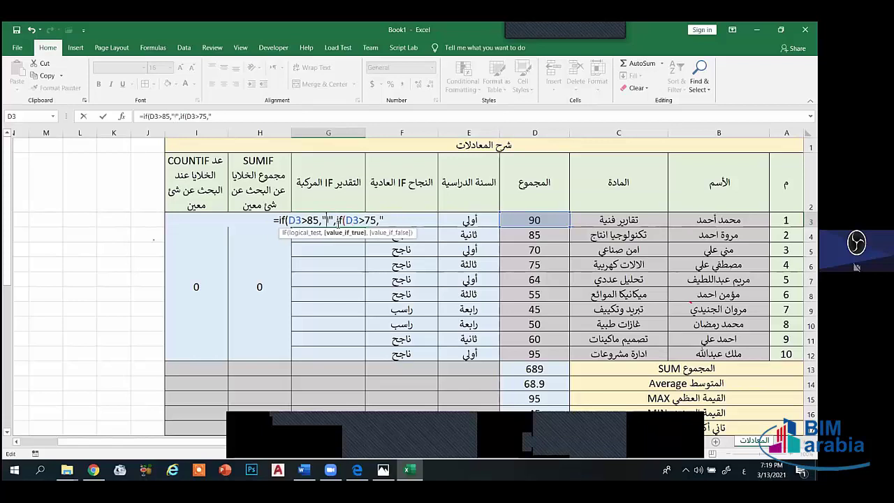
pyautogui.write('ياز')
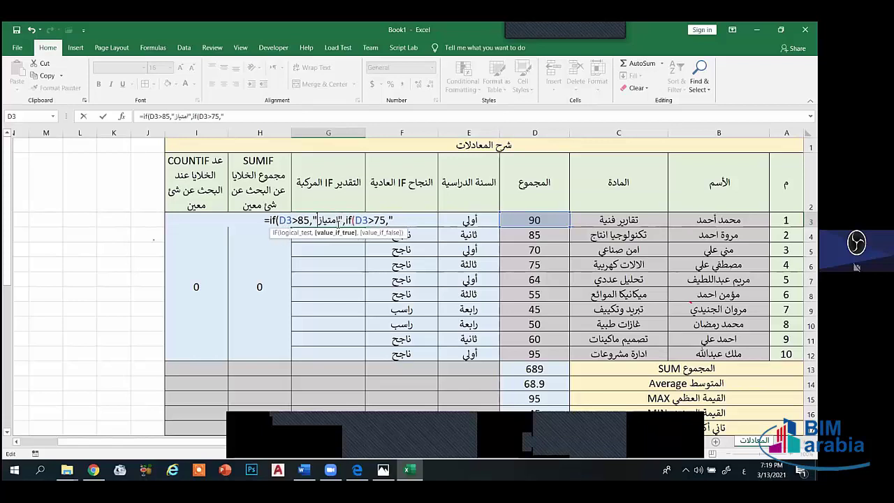
pyautogui.click(412, 220)
pyautogui.write('ج')
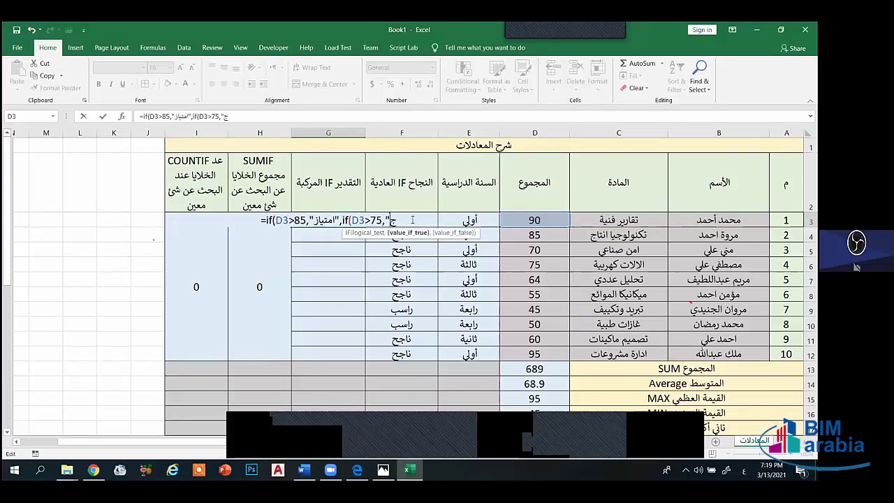
pyautogui.write('يدجدا')
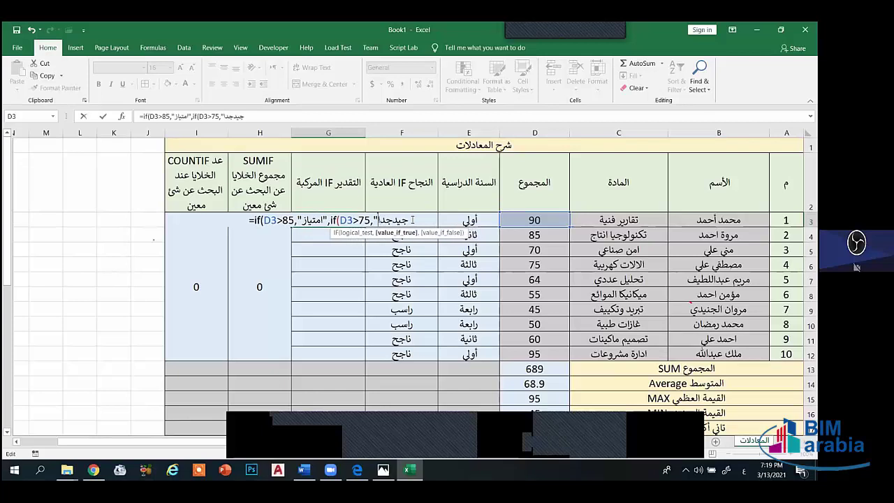
pyautogui.write('"')
pyautogui.hotkey('alt', 'shift')
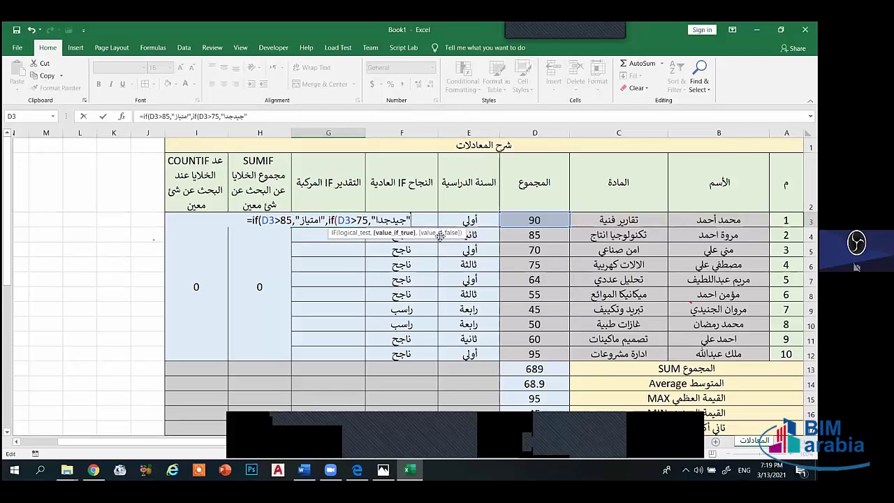
pyautogui.write(',')
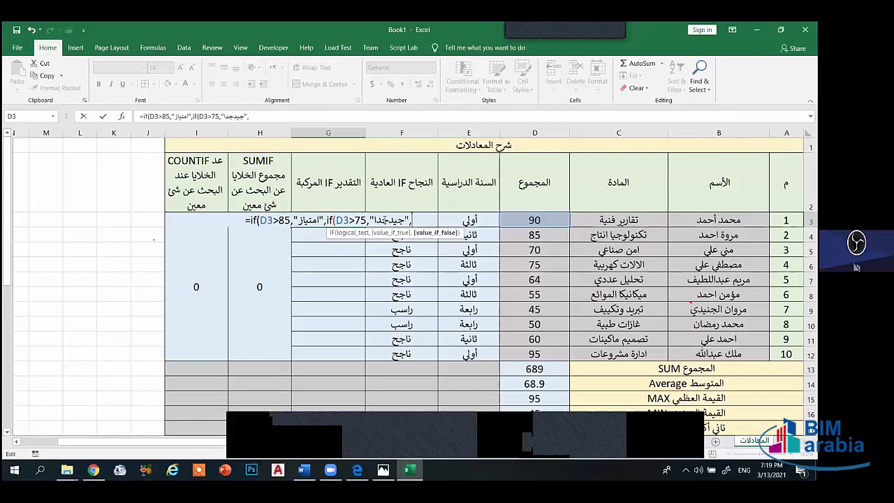
# - Add a third IF, D3>65 returning جيد, and open a fourth IF
pyautogui.write('if')
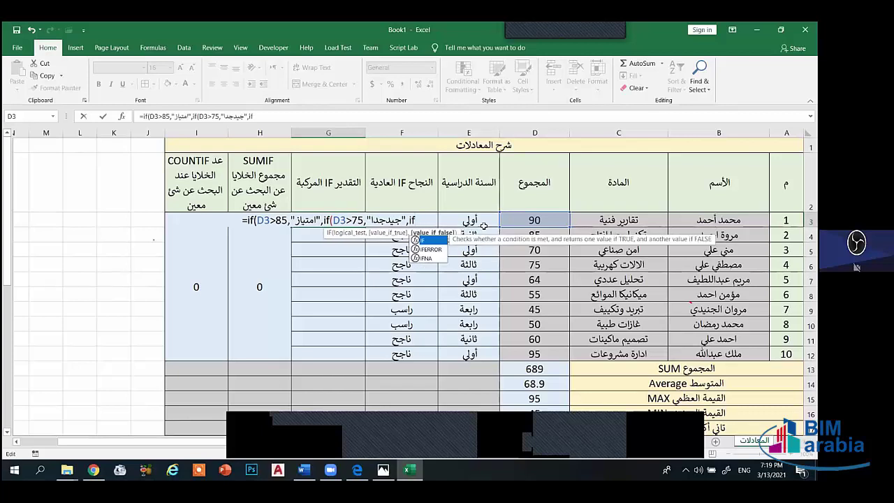
pyautogui.write('(')
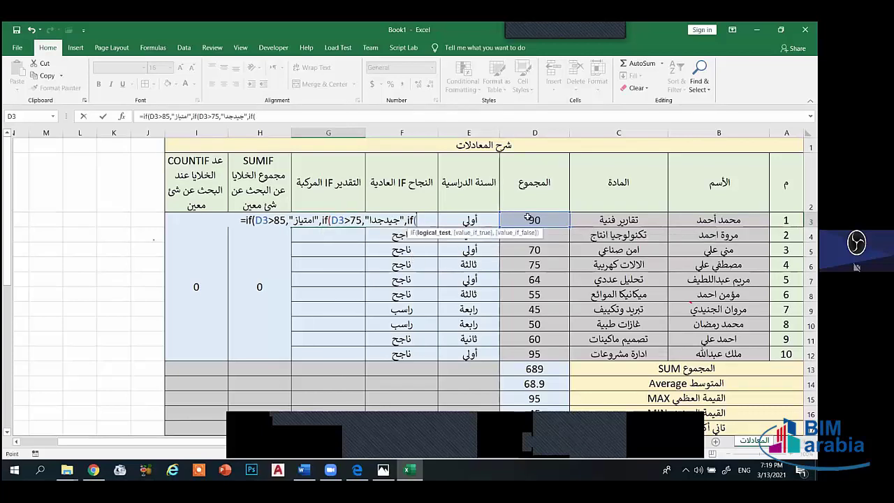
pyautogui.click(536, 220)
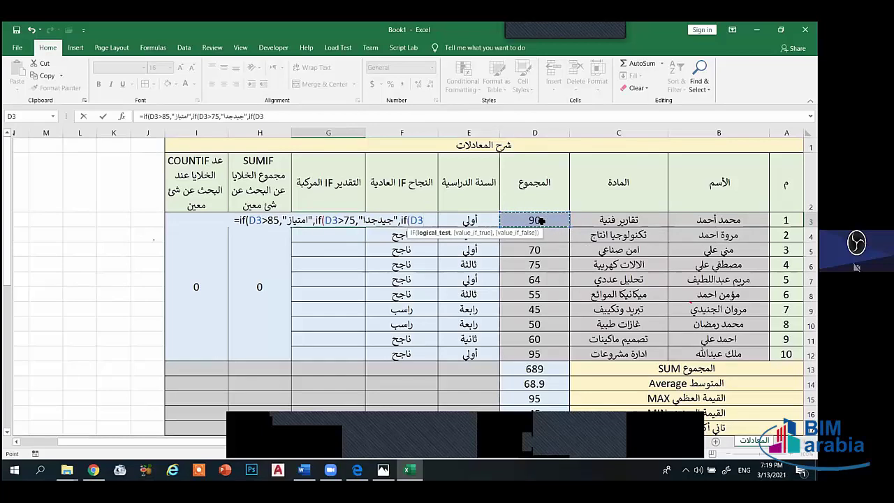
pyautogui.write('>65')
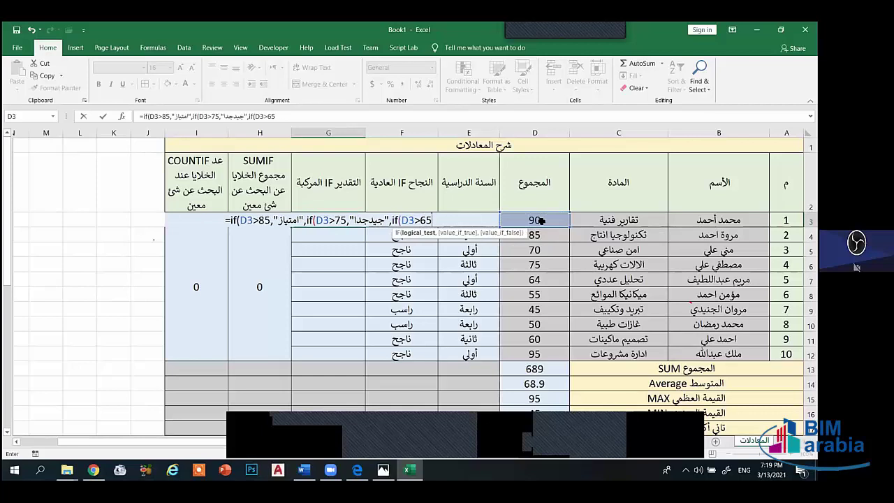
pyautogui.write(',"')
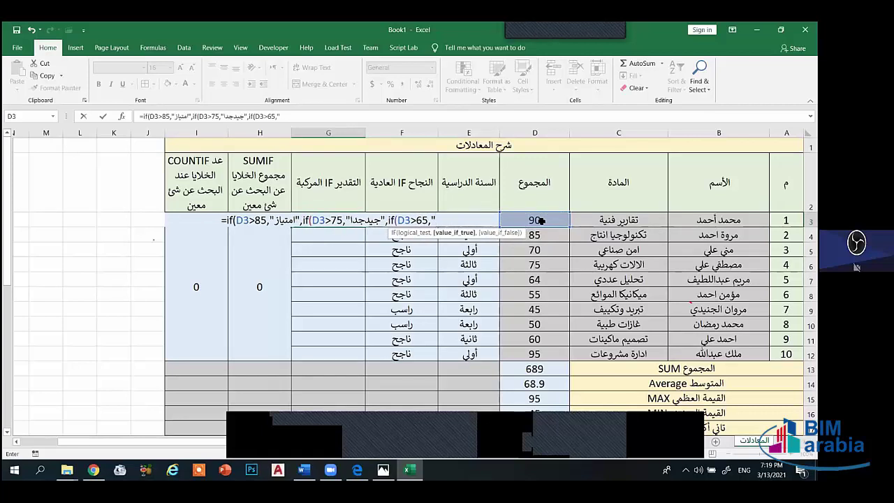
pyautogui.hotkey('alt', 'shift')
pyautogui.write('جيد')
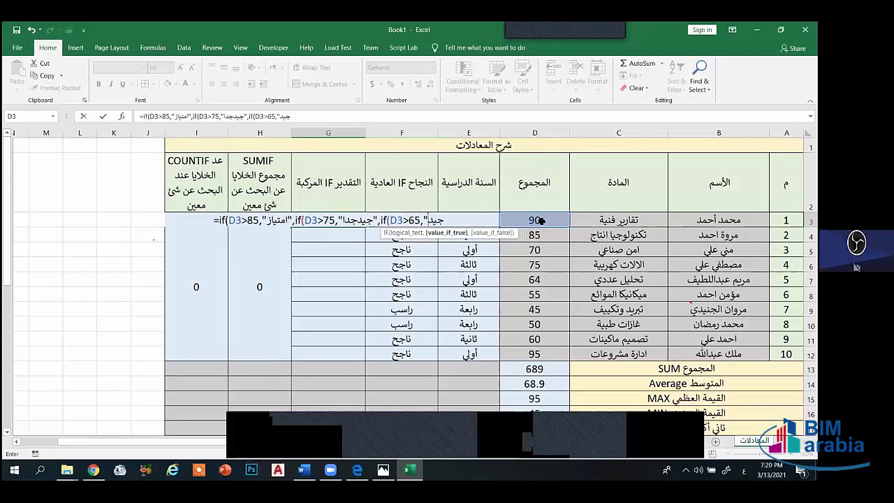
pyautogui.write('"')
pyautogui.hotkey('alt', 'shift')
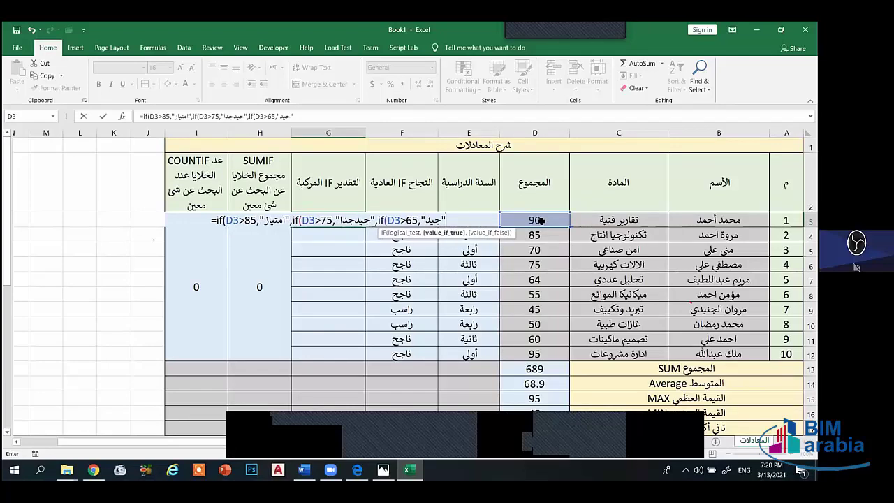
pyautogui.write(',')
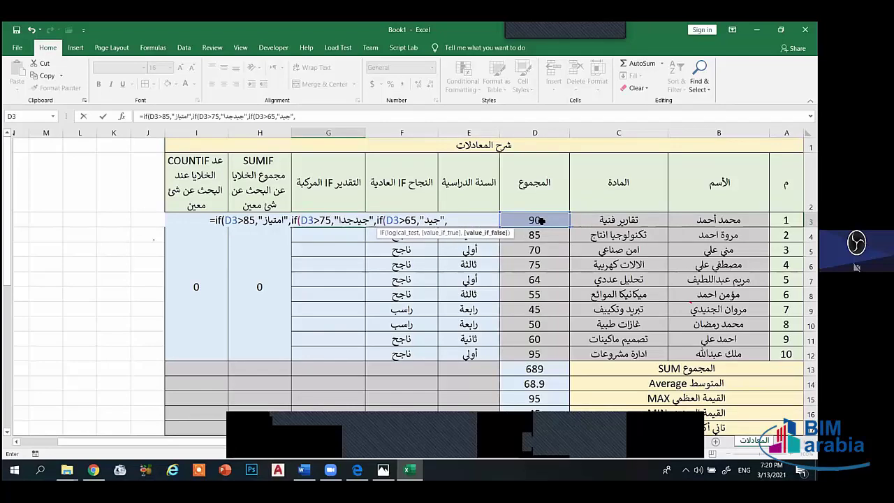
pyautogui.write('if')
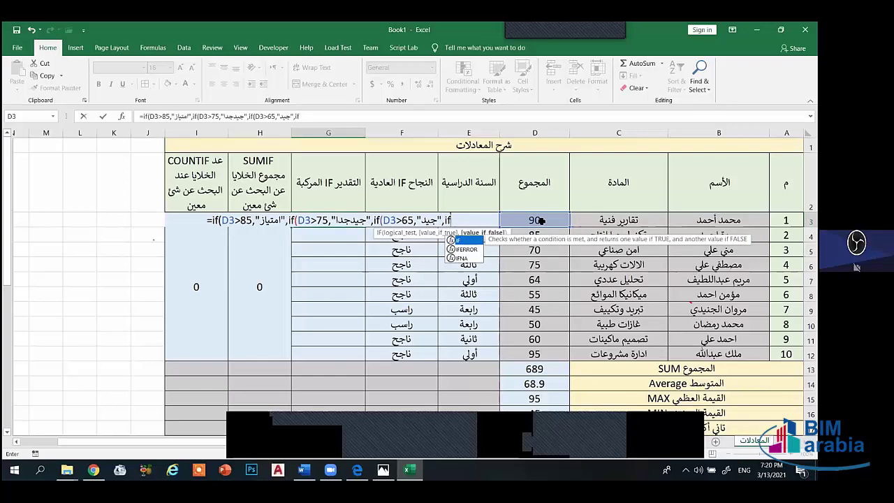
pyautogui.write('(')
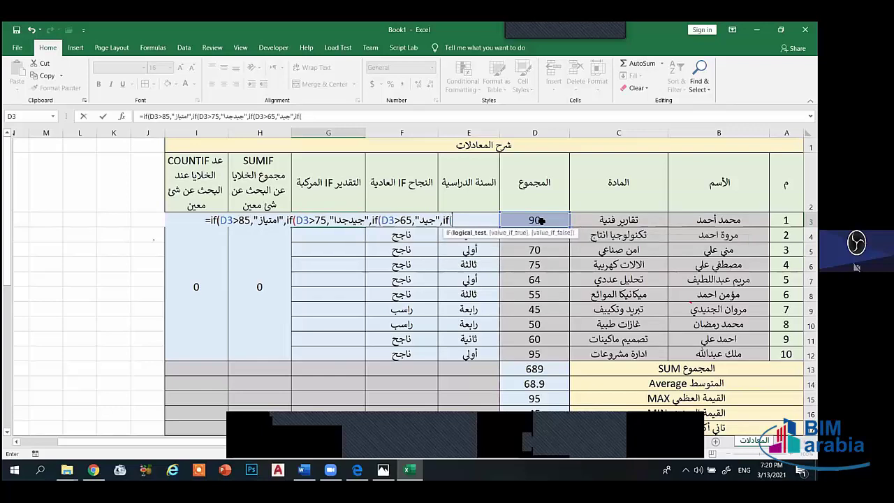
# - End G3's formula with if(D3<65,"مقبول"), close all parentheses, and commit it
pyautogui.click(542, 220)
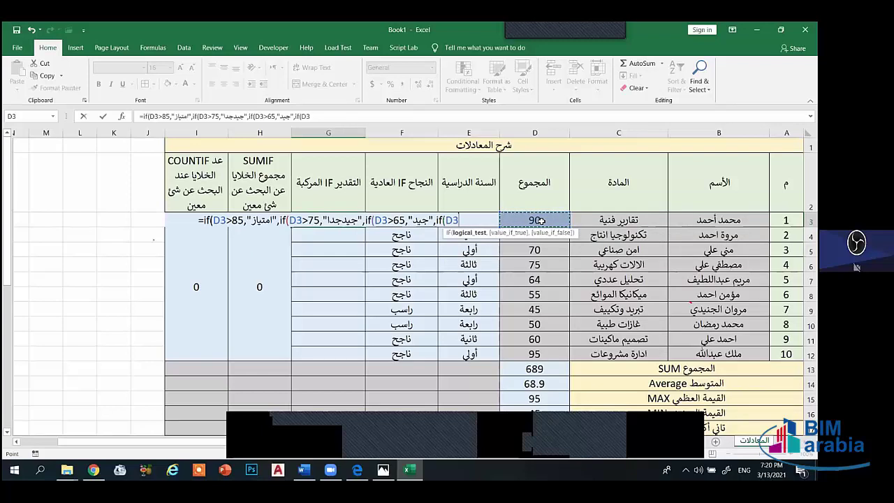
pyautogui.write('<65')
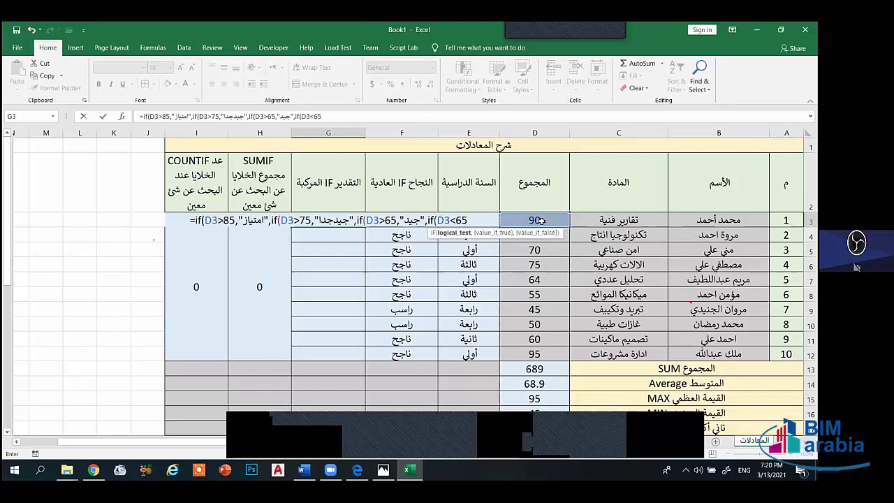
pyautogui.write(',')
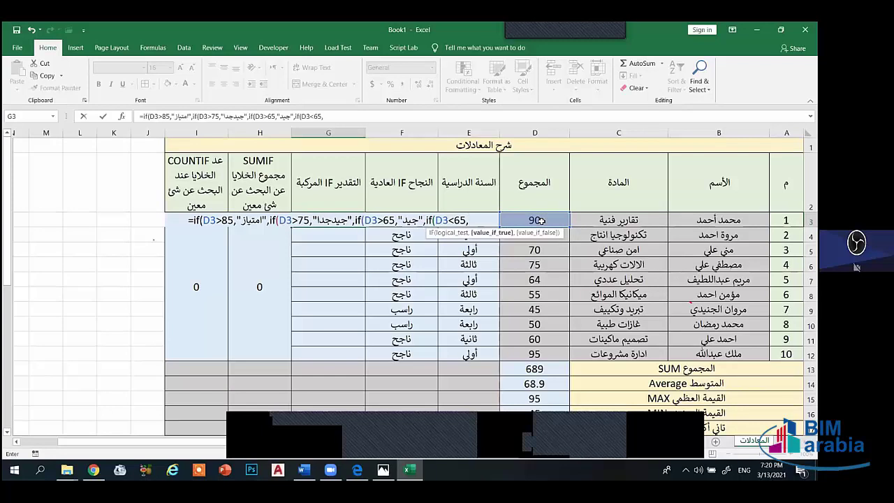
pyautogui.write('"مقب')
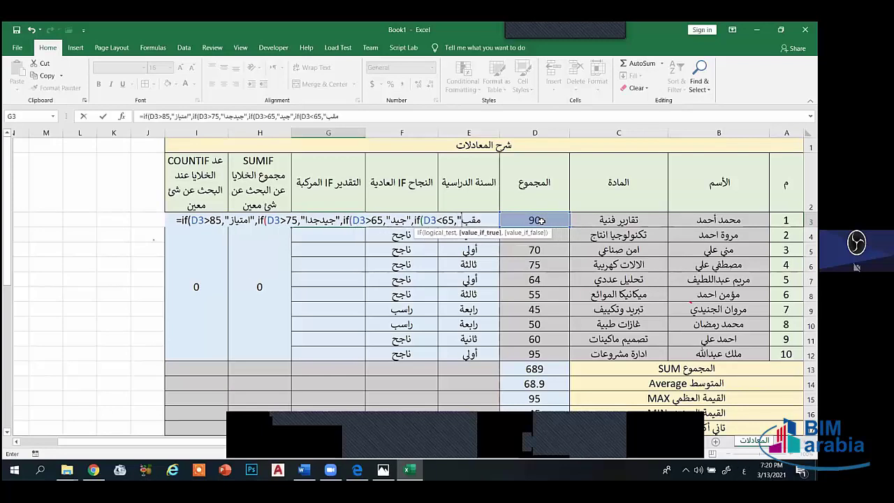
pyautogui.write('ول"')
pyautogui.hotkey('alt', 'shift')
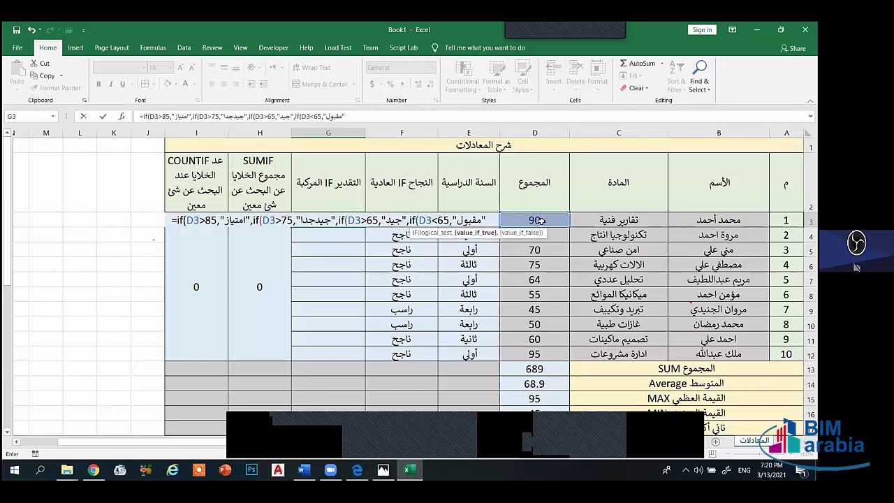
pyautogui.write(')')
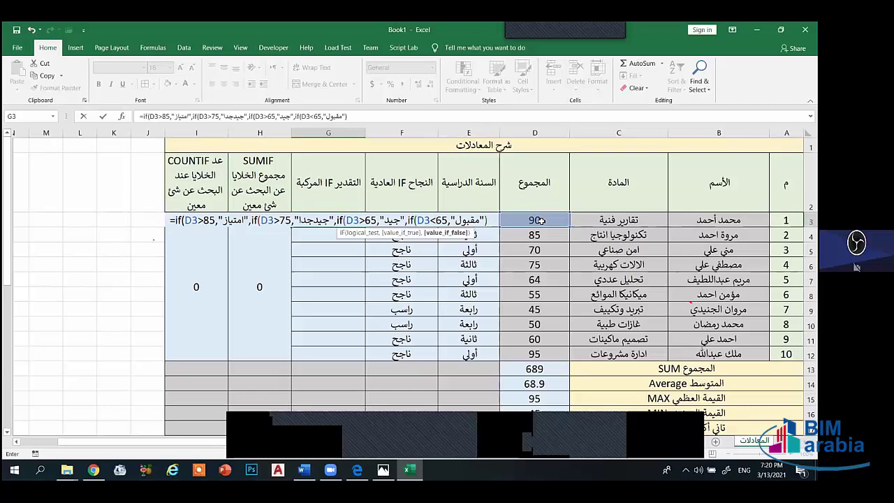
pyautogui.write(')))')
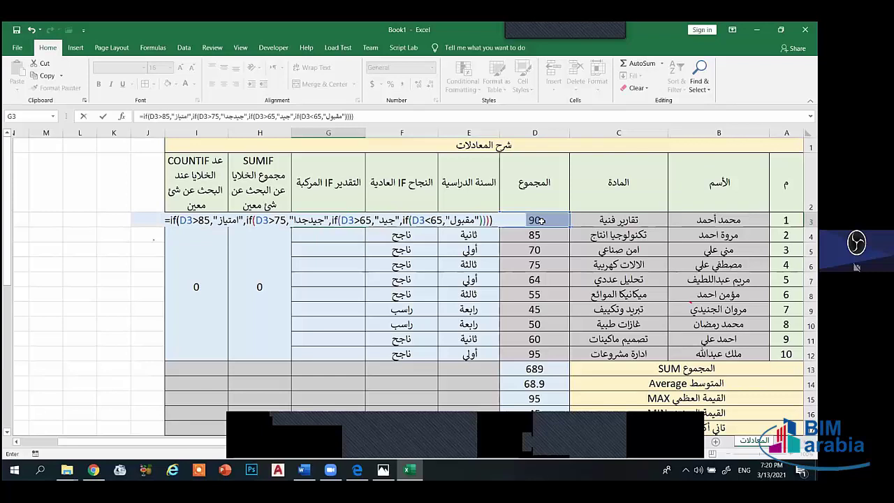
pyautogui.press('Return')
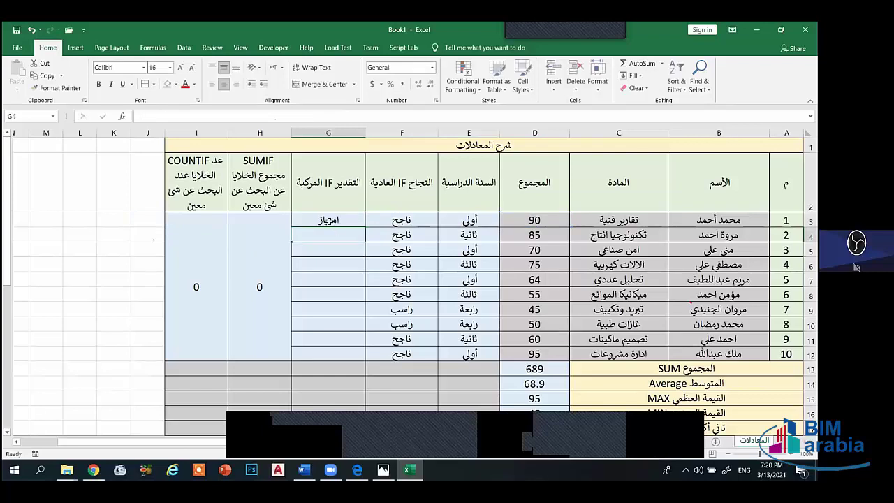
# - Copy G3's nested IF grade formula down to G12, then check the formulas in G9 and F3
pyautogui.click(307, 222)
pyautogui.moveTo(292, 228); pyautogui.dragTo(312, 357)
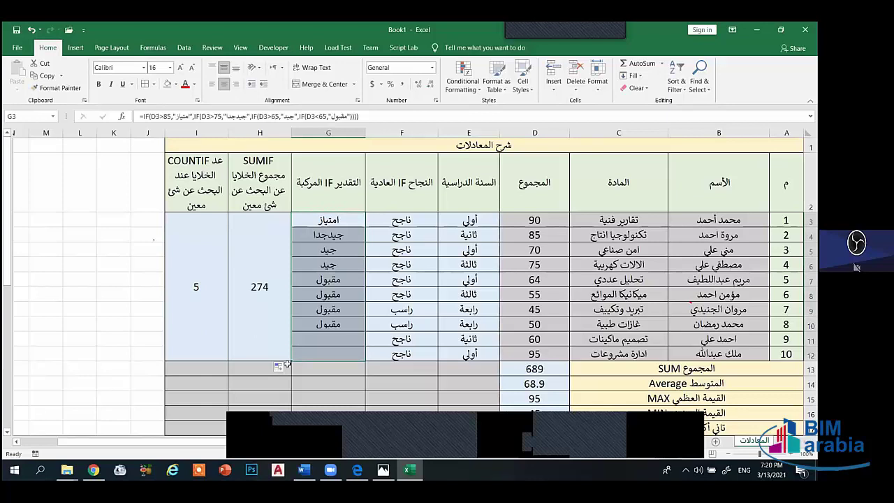
pyautogui.click(345, 309)
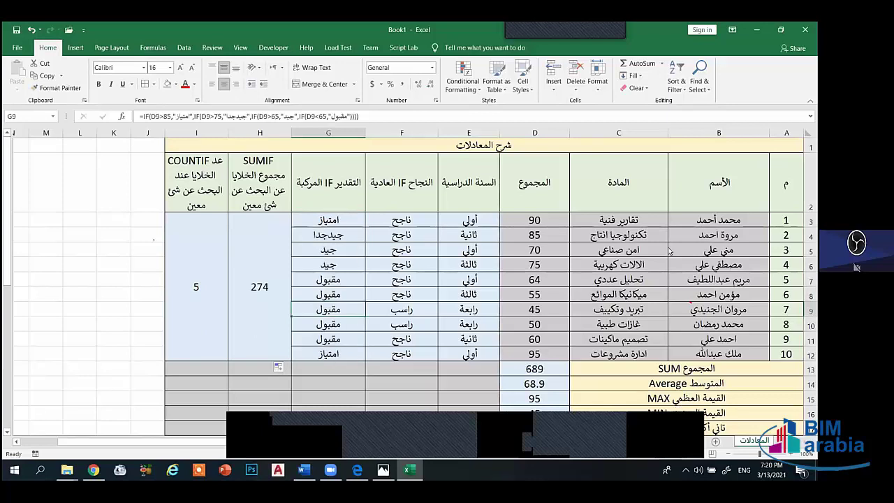
pyautogui.rightClick(630, 241)
pyautogui.click(633, 244)
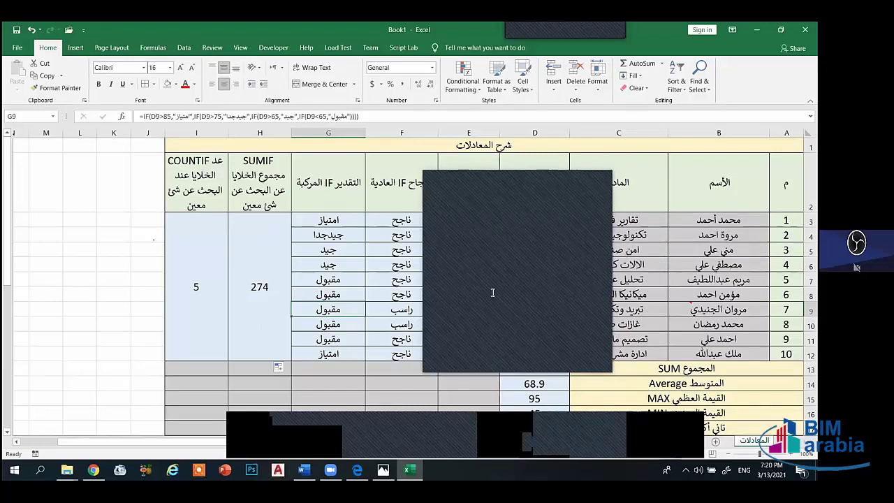
pyautogui.click(597, 183)
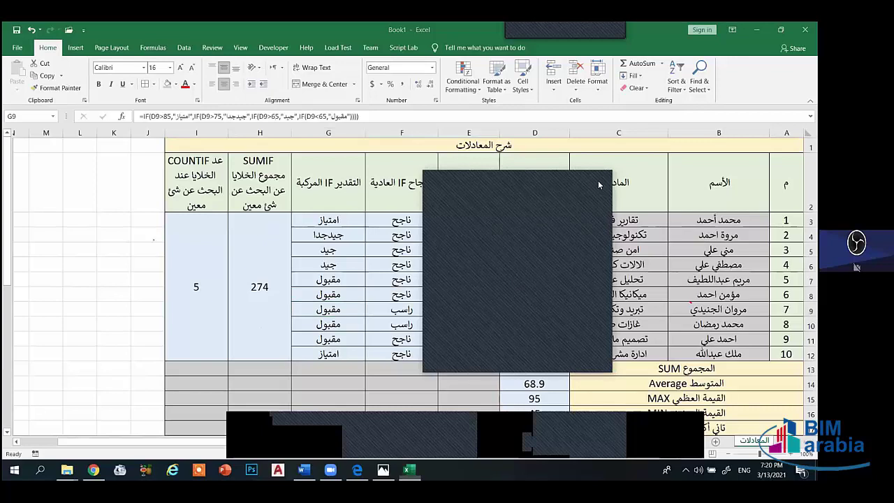
pyautogui.click(599, 184)
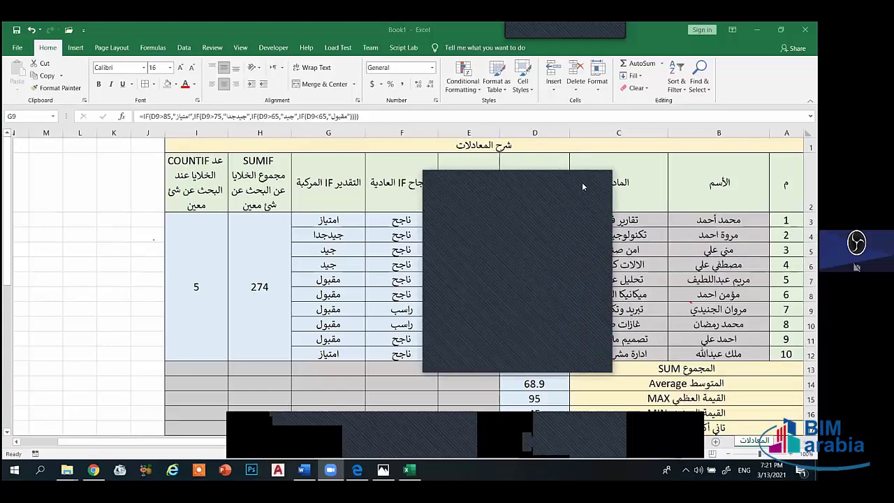
pyautogui.click(397, 220)
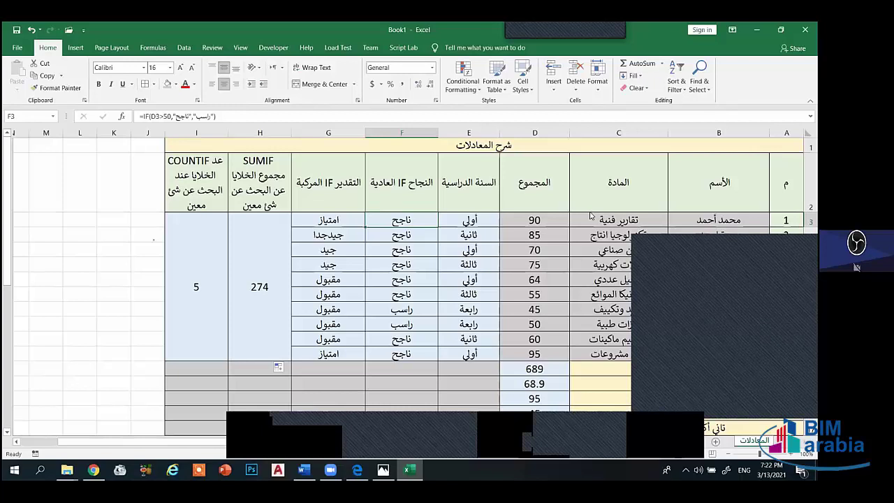
pyautogui.press('F2')
pyautogui.click(448, 234)
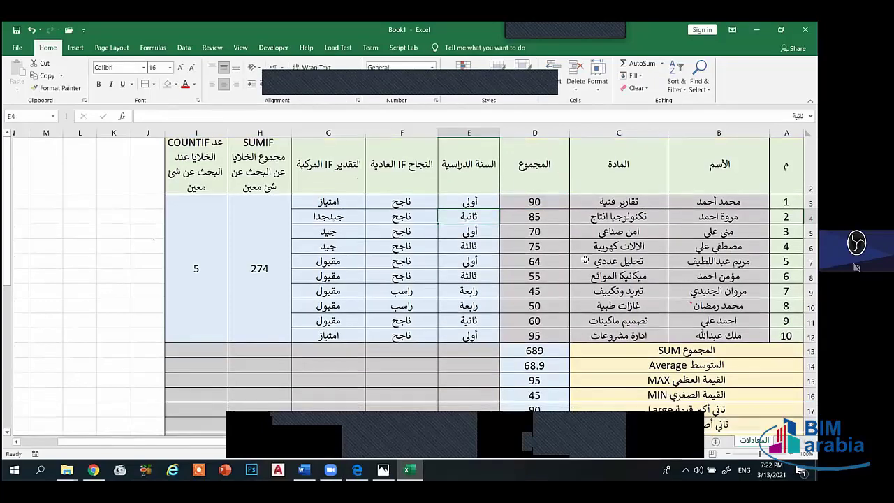
pyautogui.scroll(-1, 514, 249)
pyautogui.scroll(-4, 637, 292)
pyautogui.scroll(-5, 513, 253)
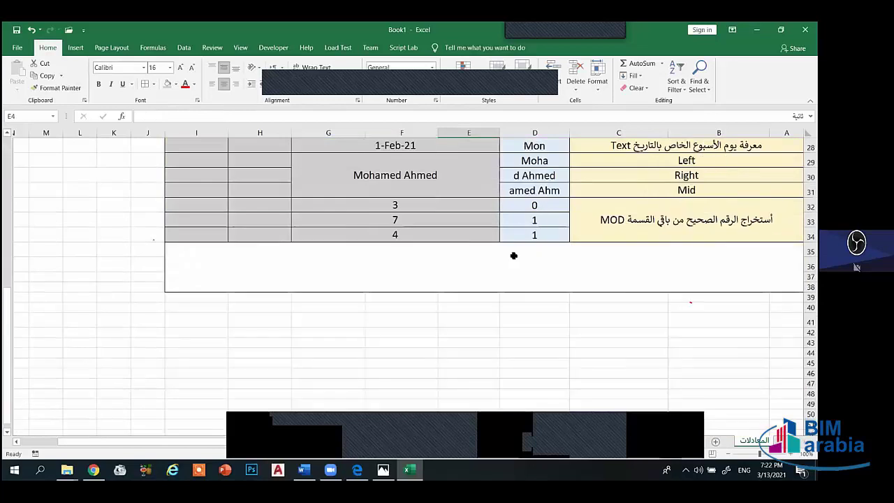
pyautogui.scroll(9, 352, 258)
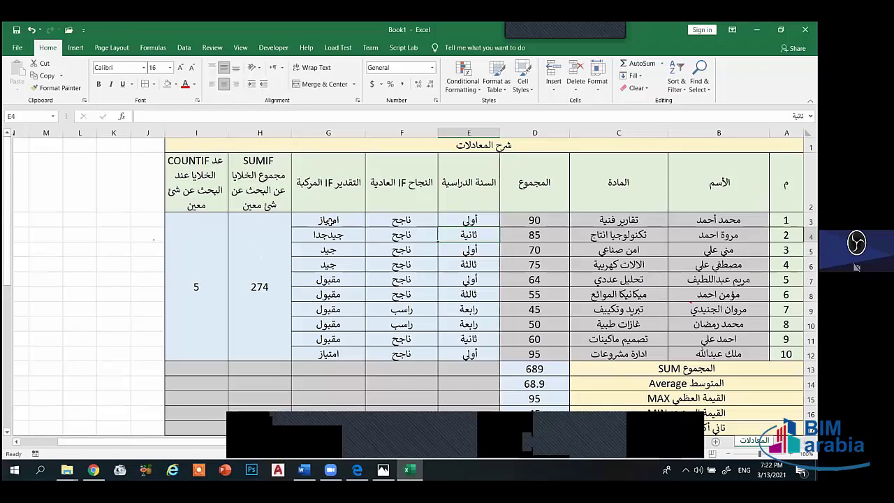
pyautogui.click(326, 232)
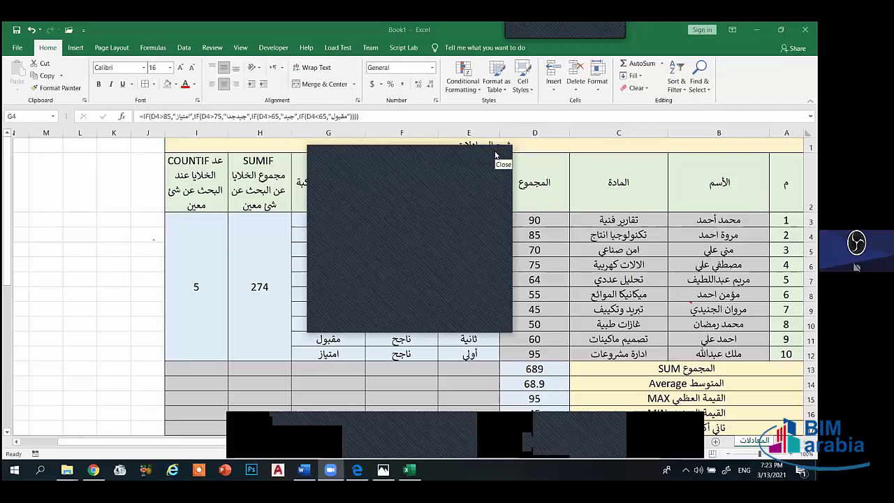
pyautogui.click(495, 155)
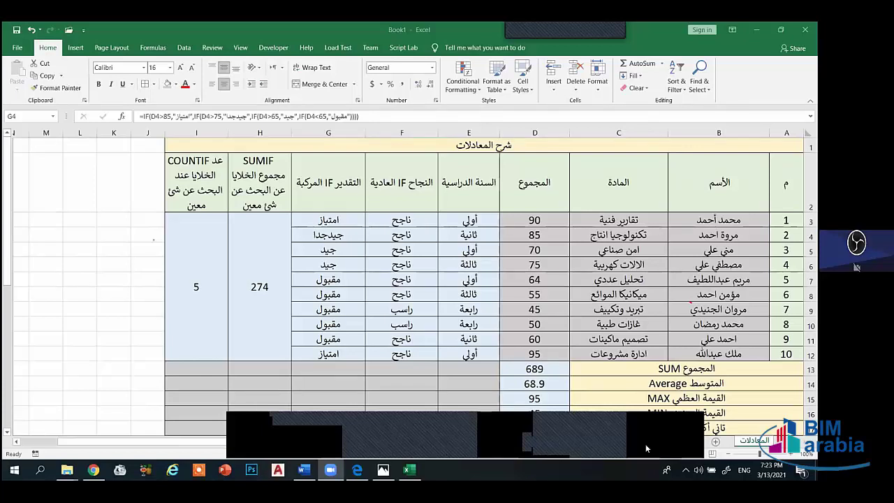
pyautogui.scroll(-1, 669, 269)
pyautogui.scroll(-2, 674, 248)
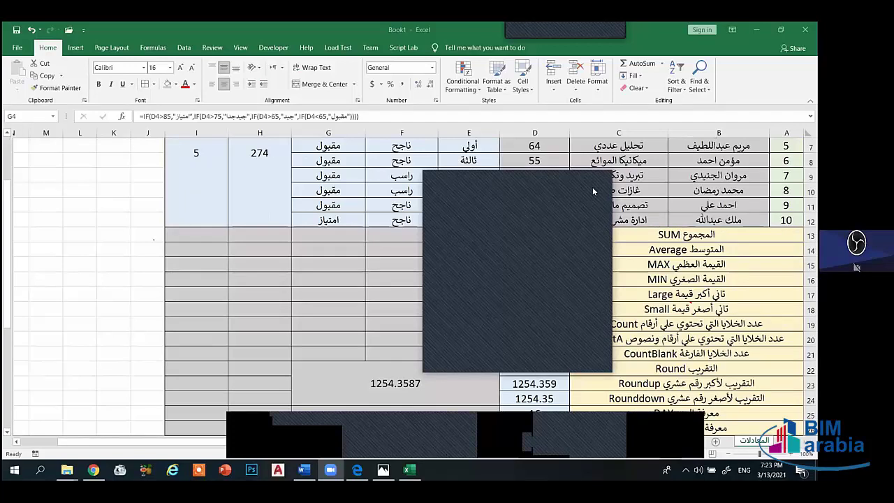
pyautogui.scroll(2, 136, 258)
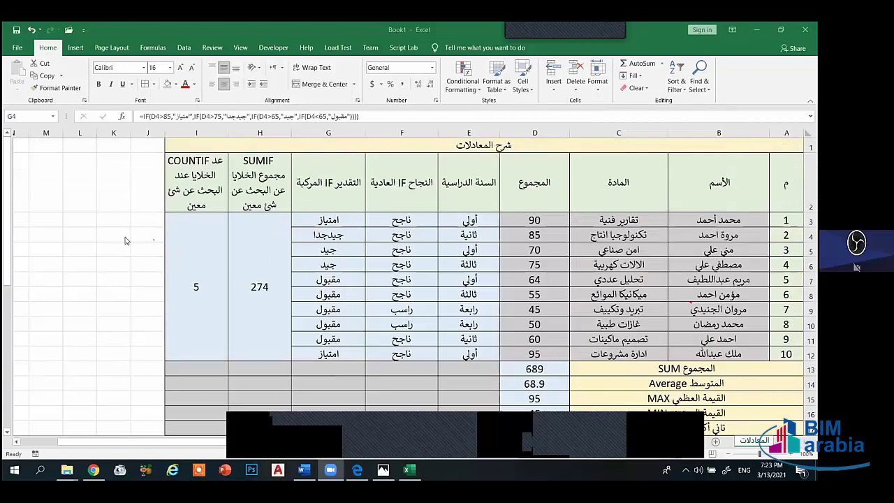
# - Retype the separator after D3>75 in G3's formula as a comma and commit it
pyautogui.click(348, 219)
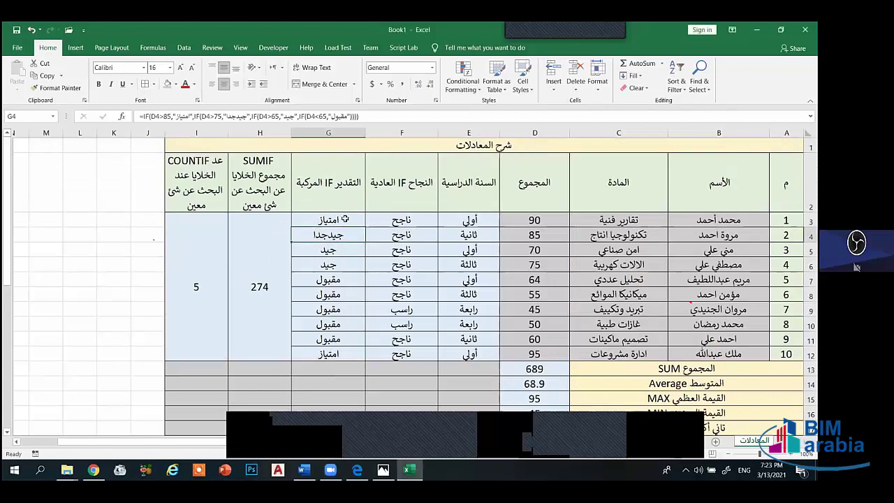
pyautogui.click(223, 117)
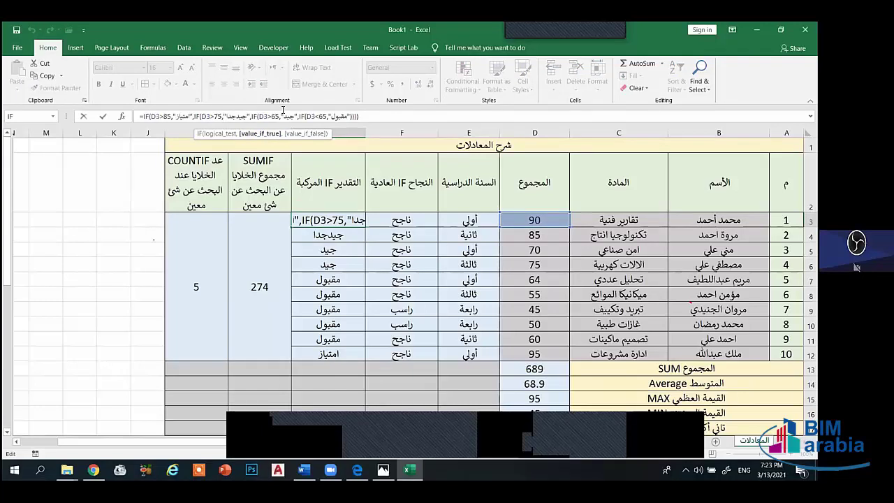
pyautogui.press('BackSpace')
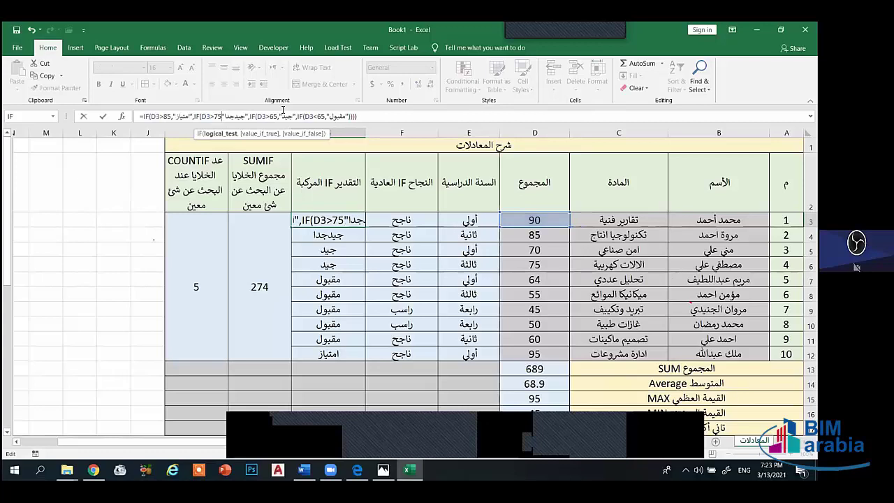
pyautogui.write(',')
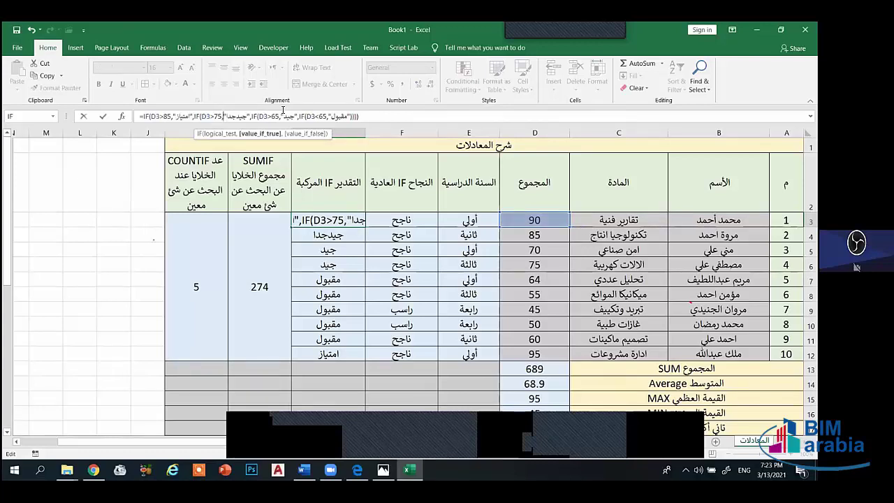
pyautogui.press('BackSpace')
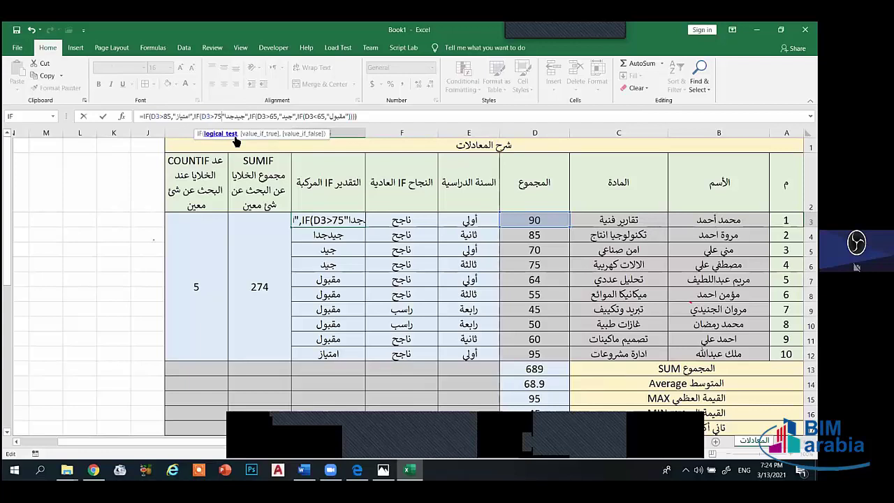
pyautogui.write('y')
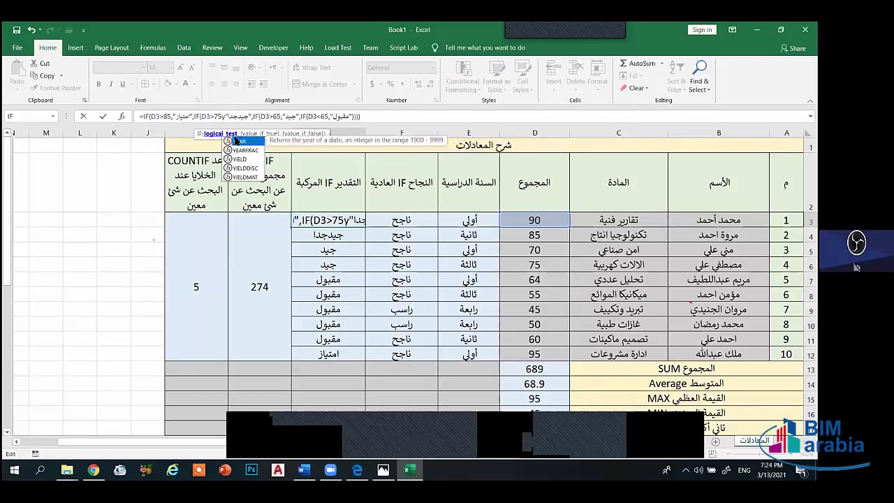
pyautogui.press('BackSpace')
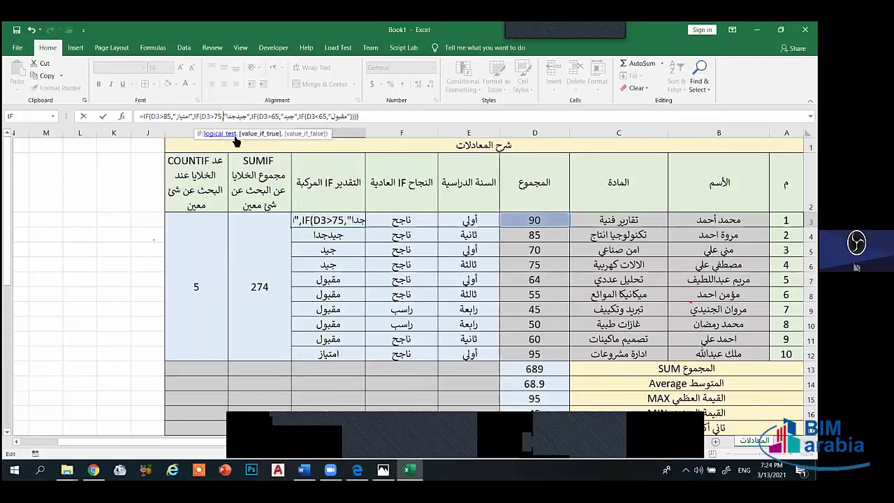
pyautogui.press('BackSpace')
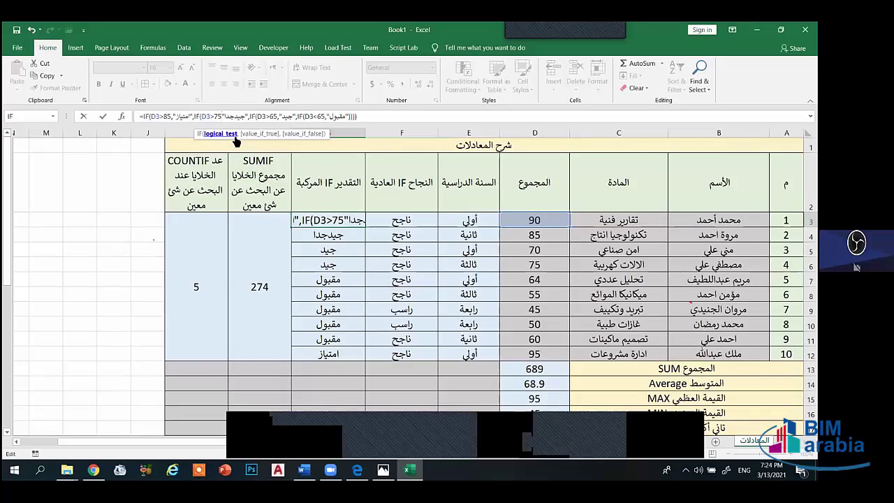
pyautogui.write(';')
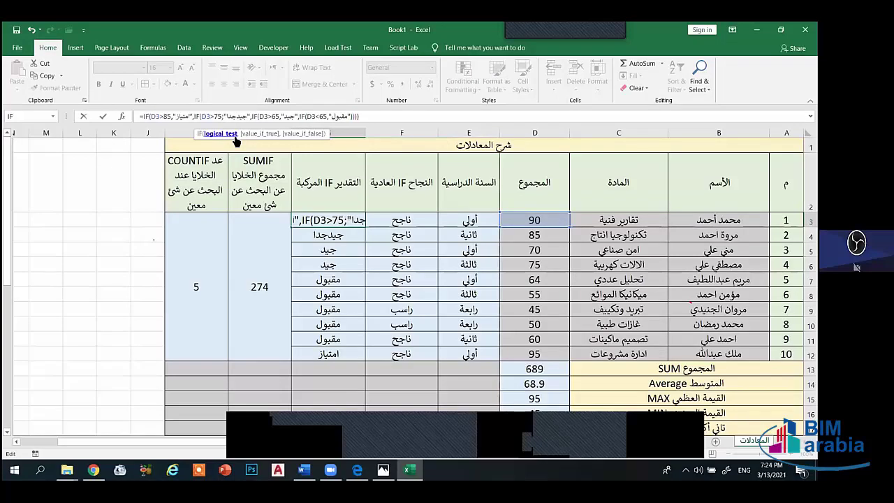
pyautogui.press('BackSpace')
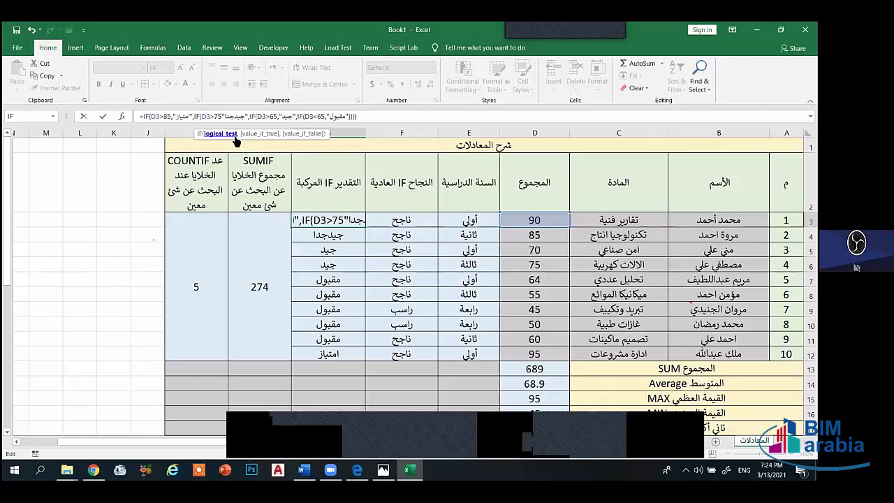
pyautogui.write(',')
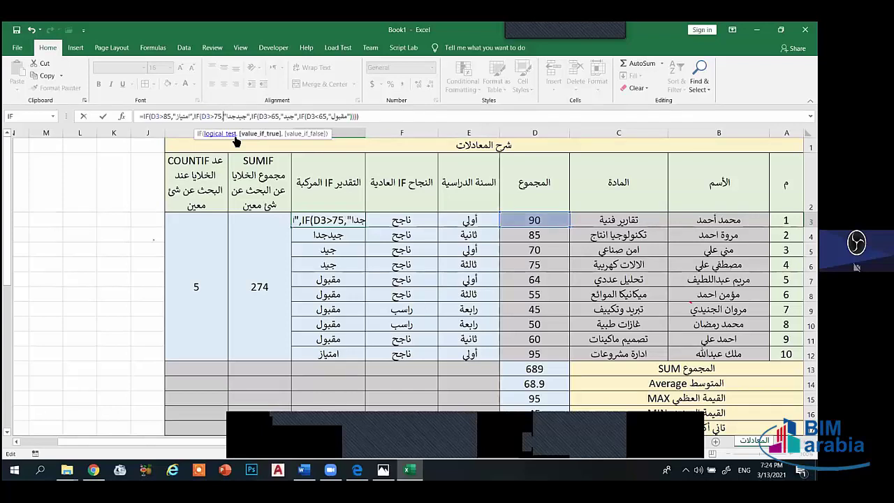
pyautogui.press('Return')
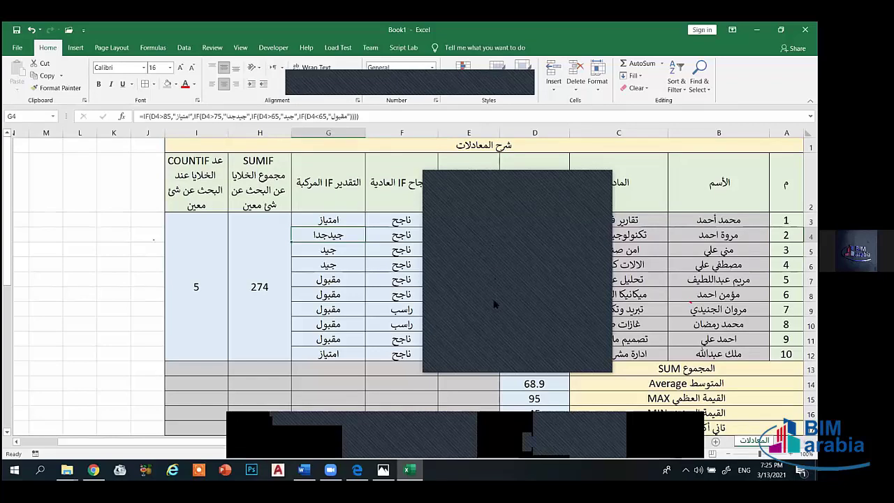
# - Open TASK (1) EXCEL.docx in Word from the first-lecture task folder in File Explorer
pyautogui.click(473, 343)
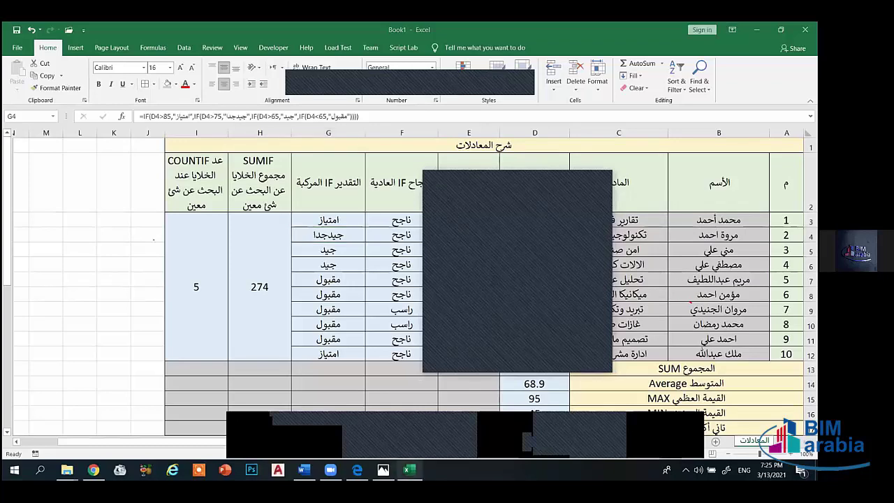
pyautogui.moveTo(68, 470)
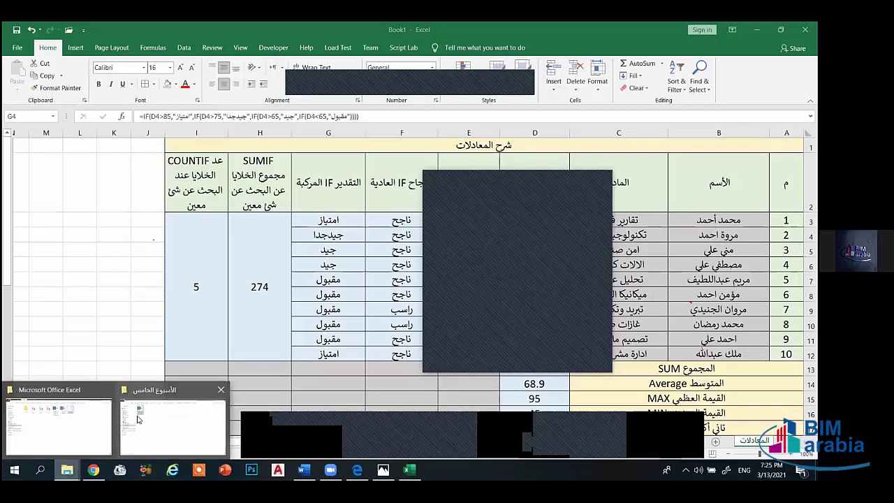
pyautogui.click(81, 419)
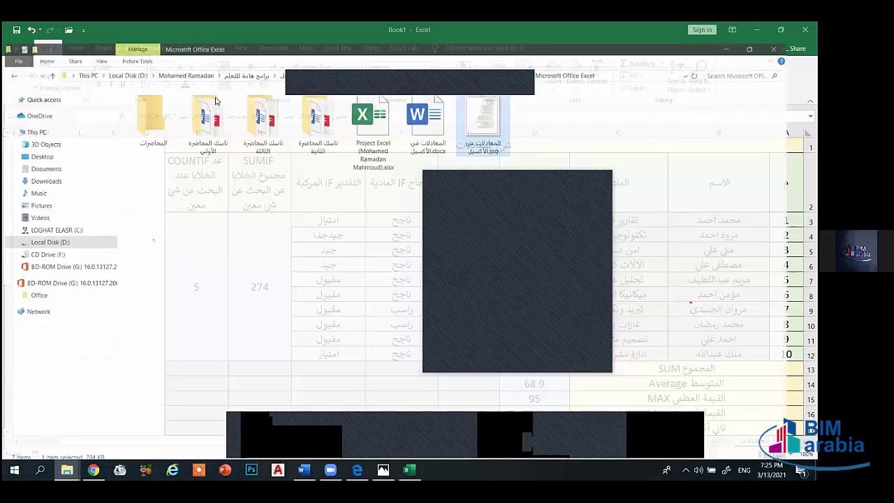
pyautogui.doubleClick(208, 113)
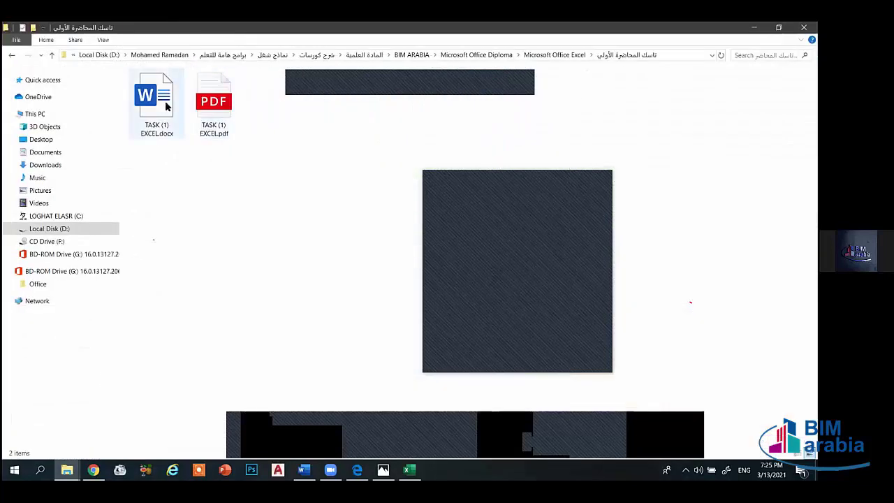
pyautogui.click(157, 105)
pyautogui.press('Return')
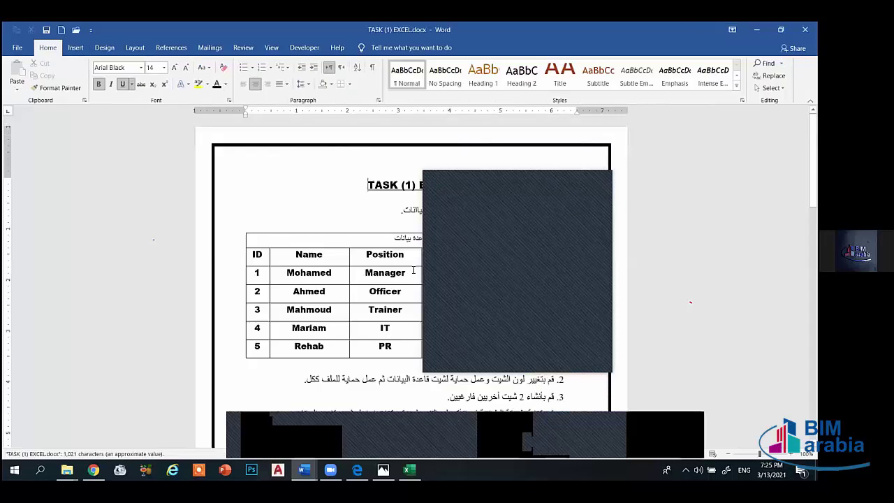
# - Read the task sheet down to tasks 9–15 on page 2, then return to Excel's Book1 workbook
pyautogui.scroll(-3, 602, 225)
pyautogui.scroll(-3, 602, 228)
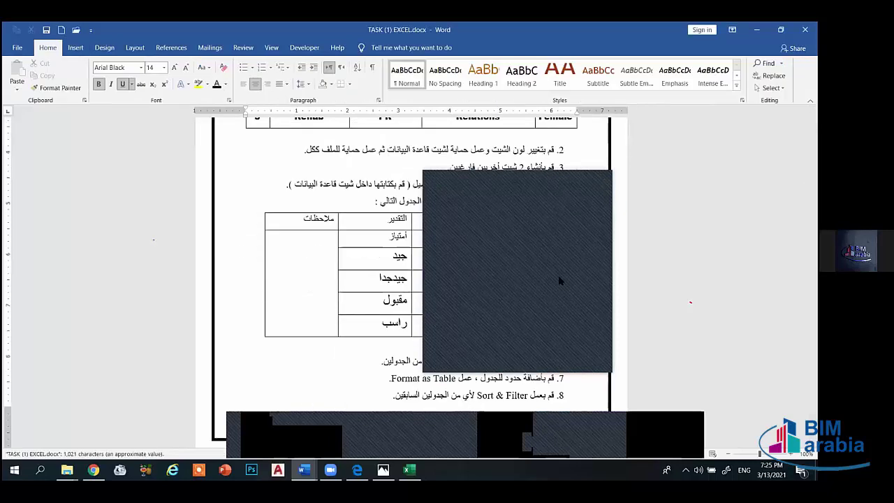
pyautogui.scroll(-9, 571, 308)
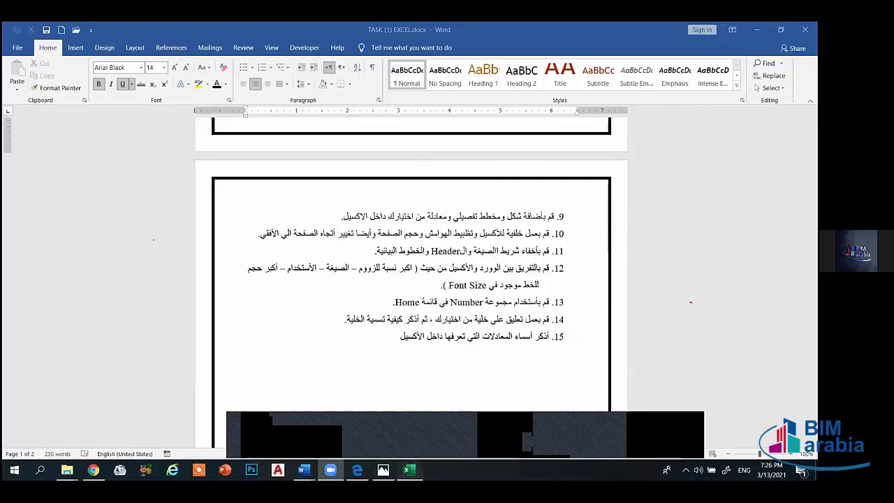
pyautogui.hotkey('alt', 'Tab')
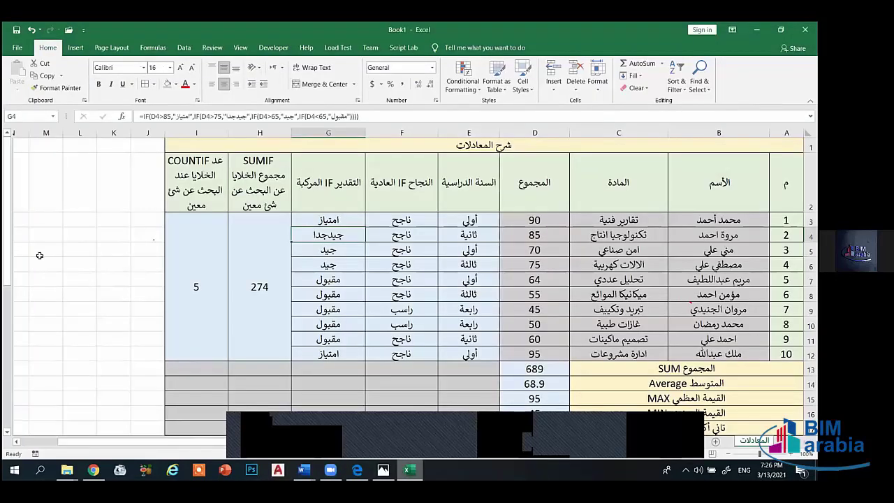
# - Select cell L6 and show the Review ribbon's commenting commands
pyautogui.click(67, 264)
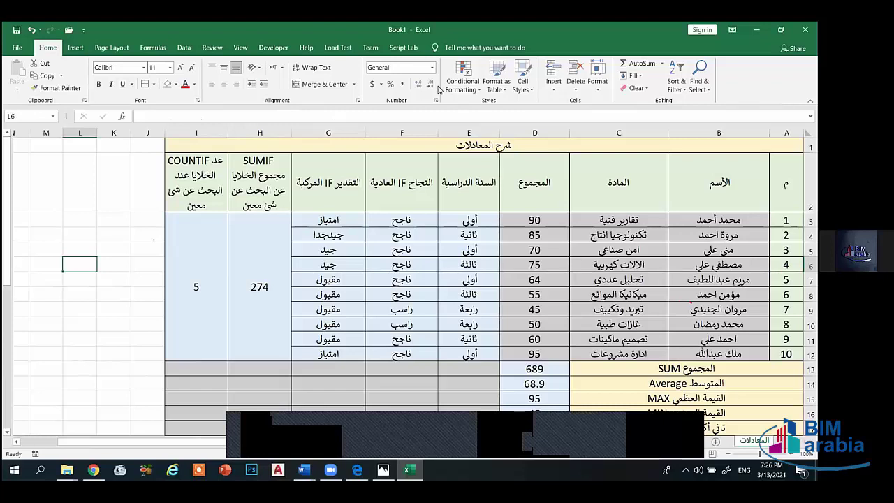
pyautogui.click(212, 48)
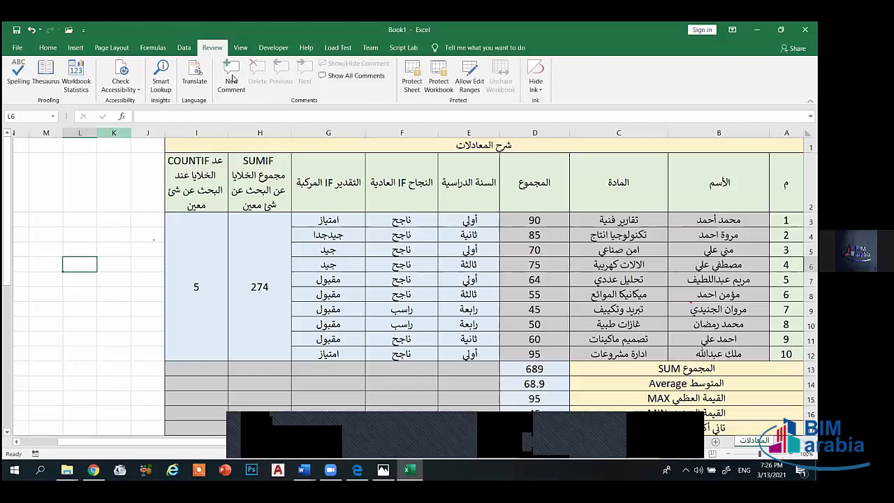
pyautogui.hotkey('shift', 'F2')
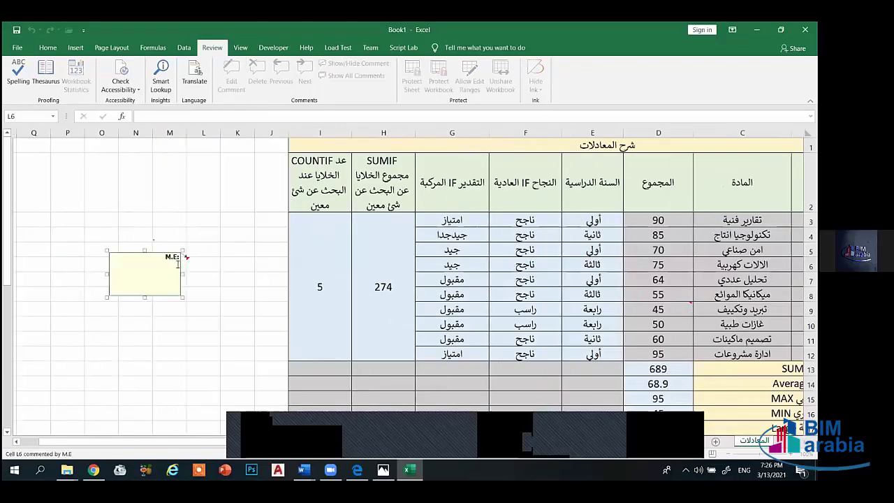
pyautogui.click(182, 260)
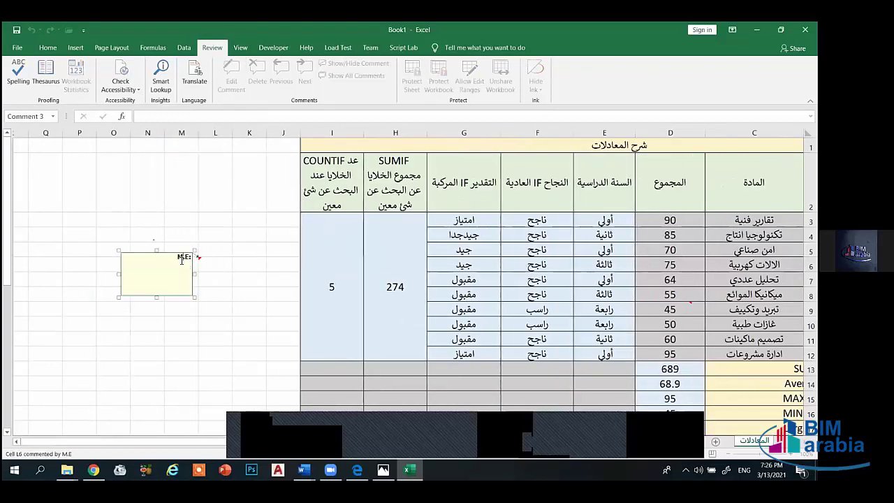
pyautogui.click(229, 247)
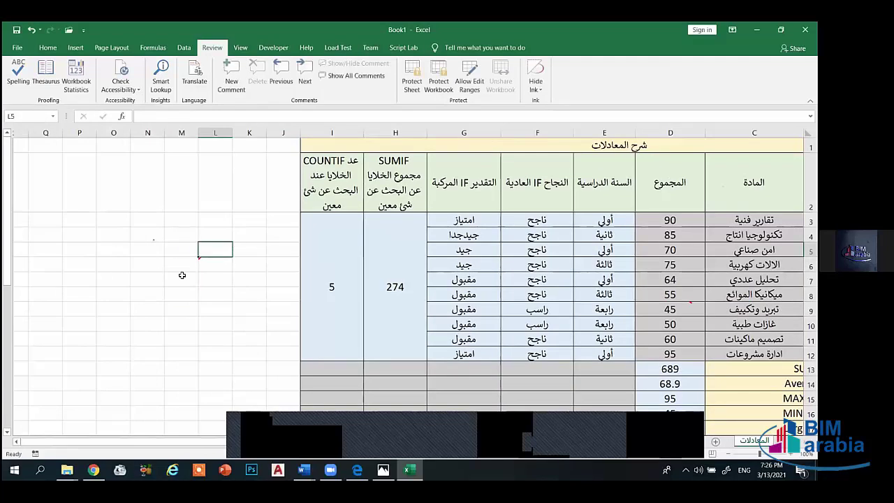
pyautogui.click(221, 268)
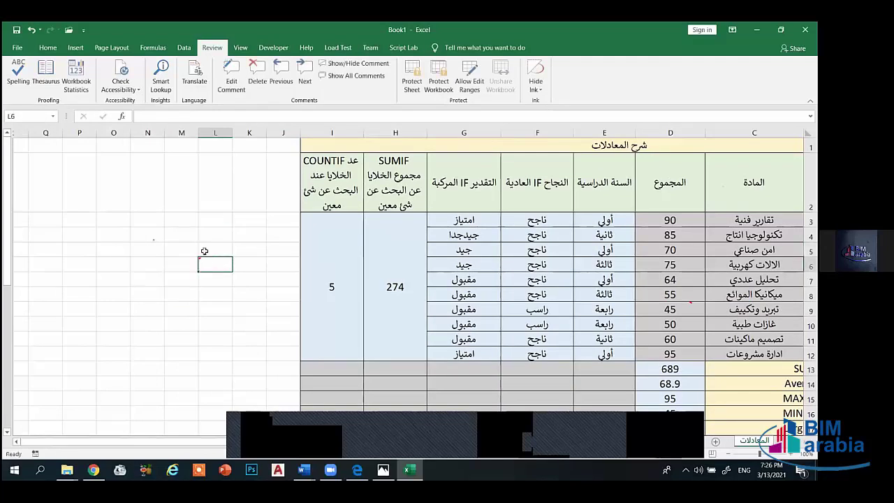
pyautogui.click(258, 74)
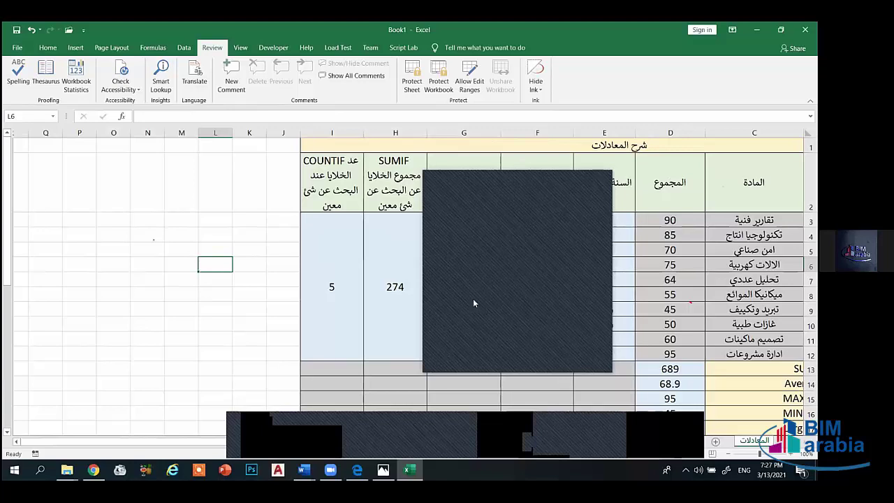
pyautogui.click(597, 184)
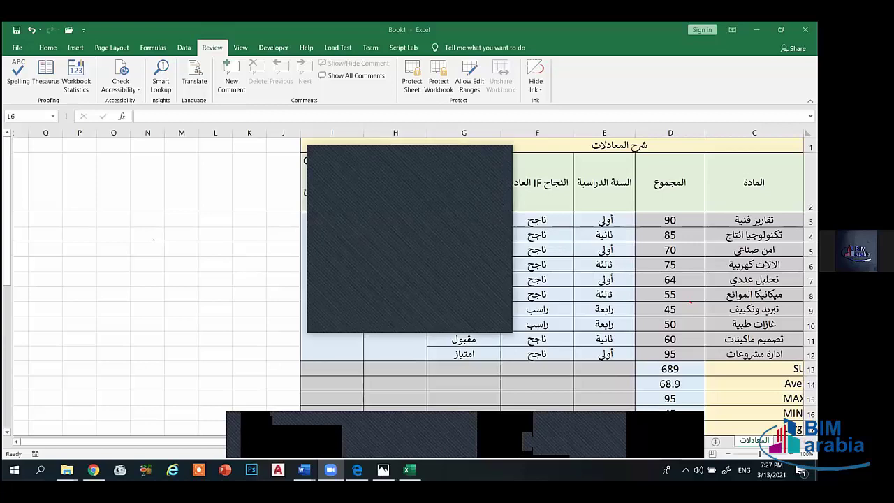
pyautogui.click(500, 157)
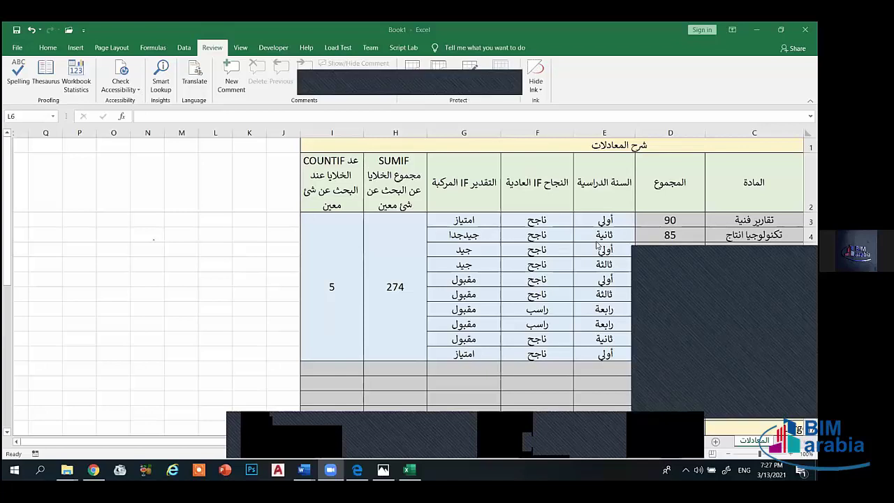
pyautogui.click(594, 184)
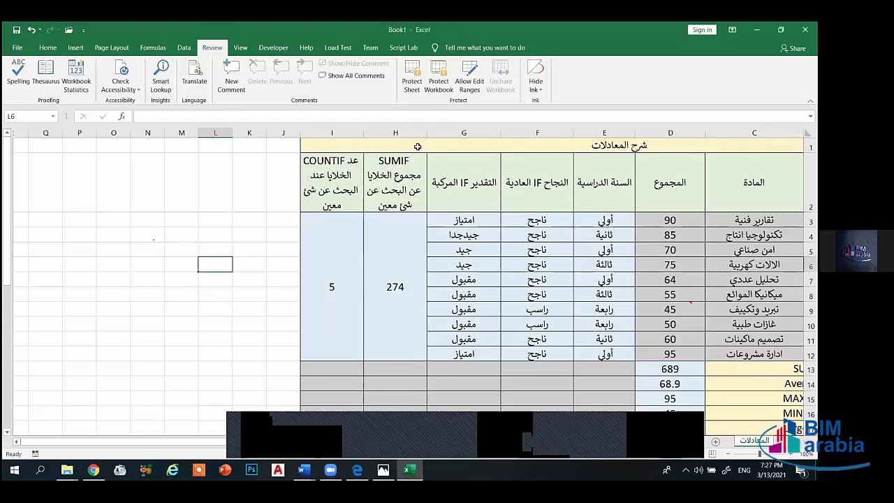
pyautogui.moveTo(730, 147); pyautogui.dragTo(564, 146)
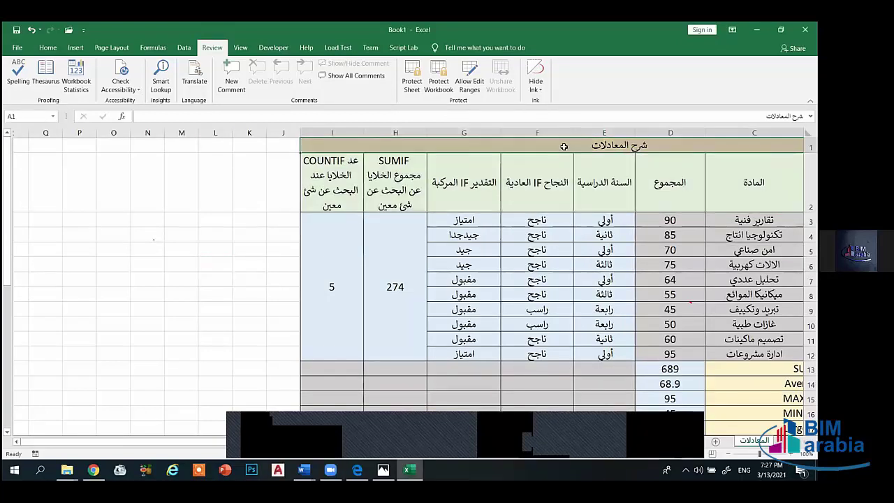
# - Switch the ribbon back to the Home formatting and editing commands
pyautogui.click(47, 48)
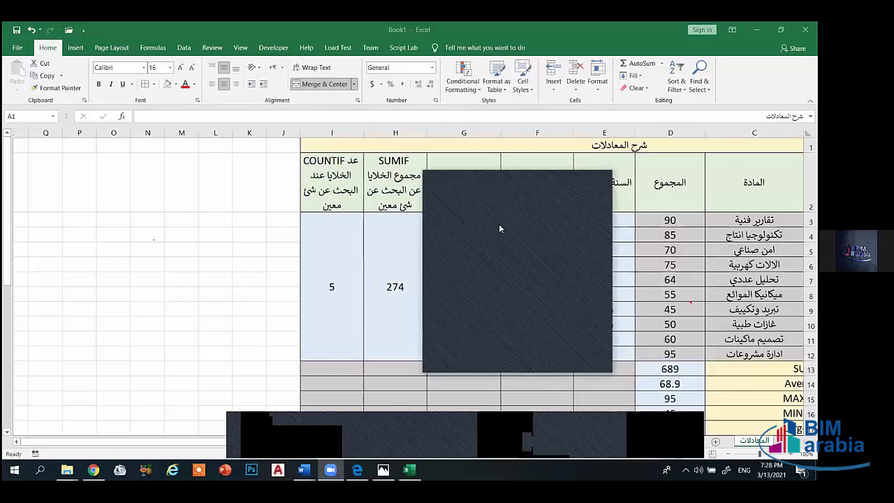
pyautogui.click(600, 183)
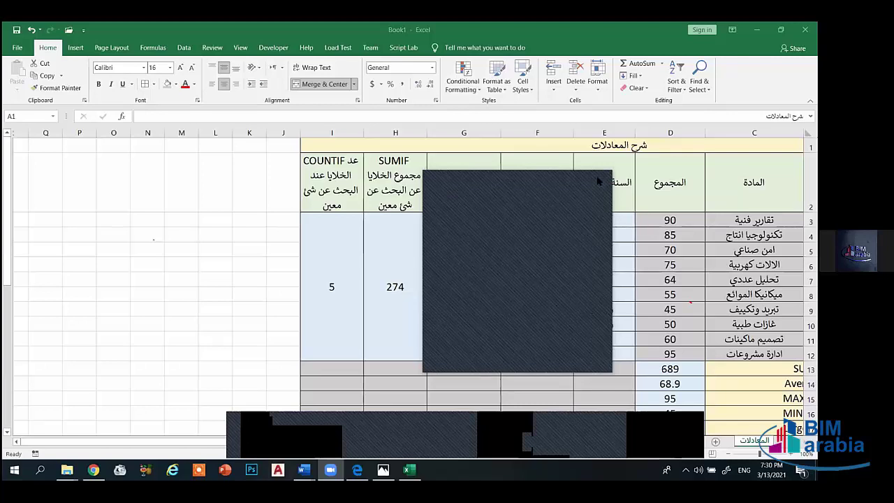
pyautogui.click(599, 180)
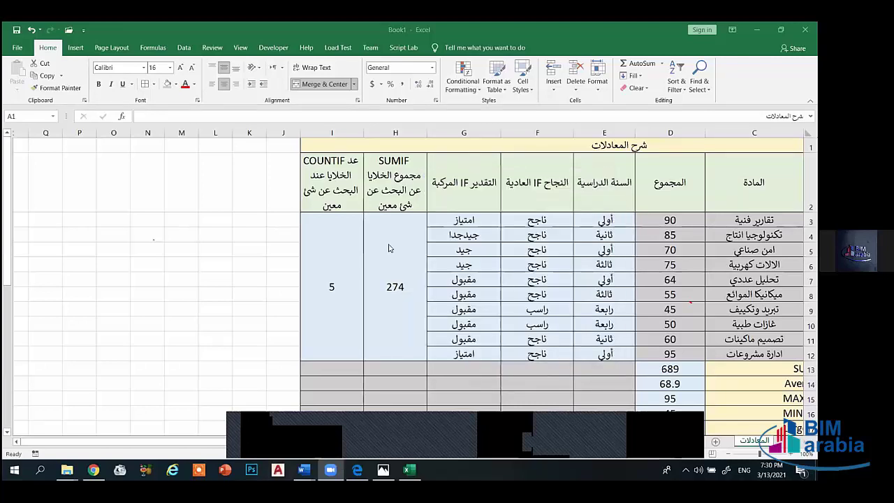